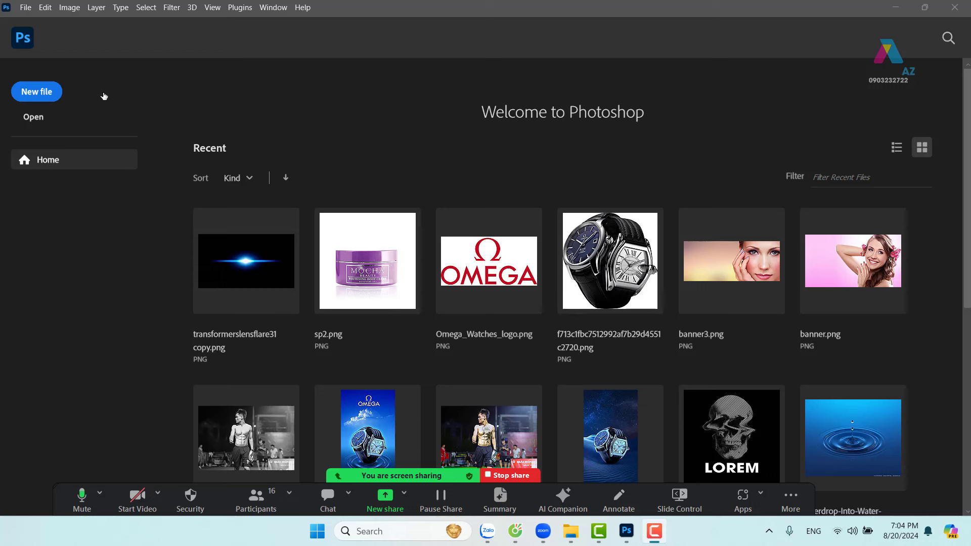
# Open the photo 64287b200043093.665bea827ac4f, muting all current and new participants of the Zoom meeting along the way.
pyautogui.click(36, 122)
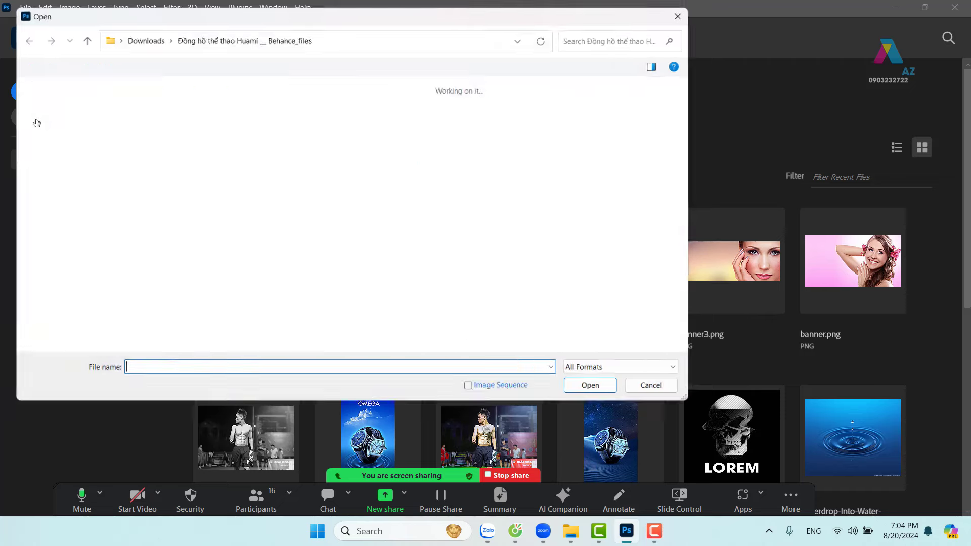
pyautogui.click(256, 498)
pyautogui.click(503, 349)
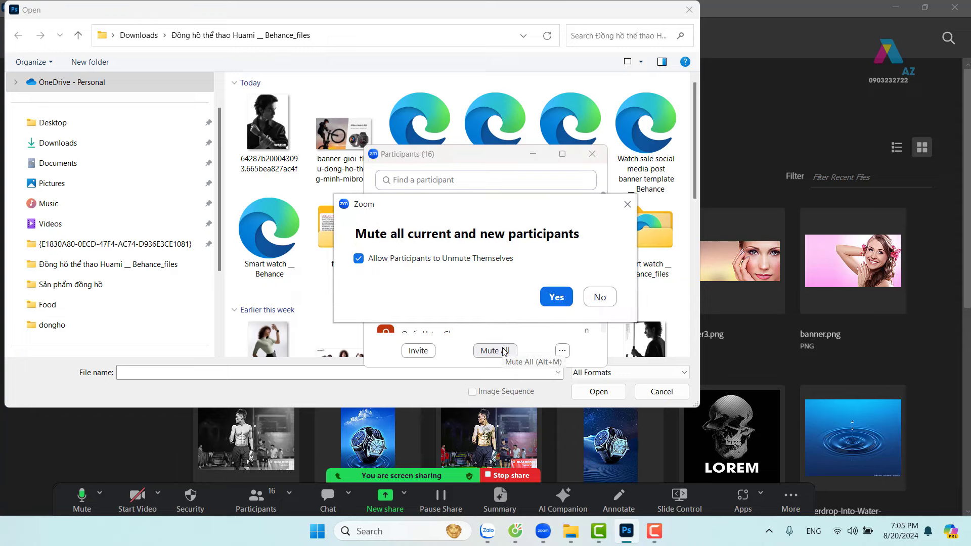
pyautogui.click(556, 297)
pyautogui.click(540, 155)
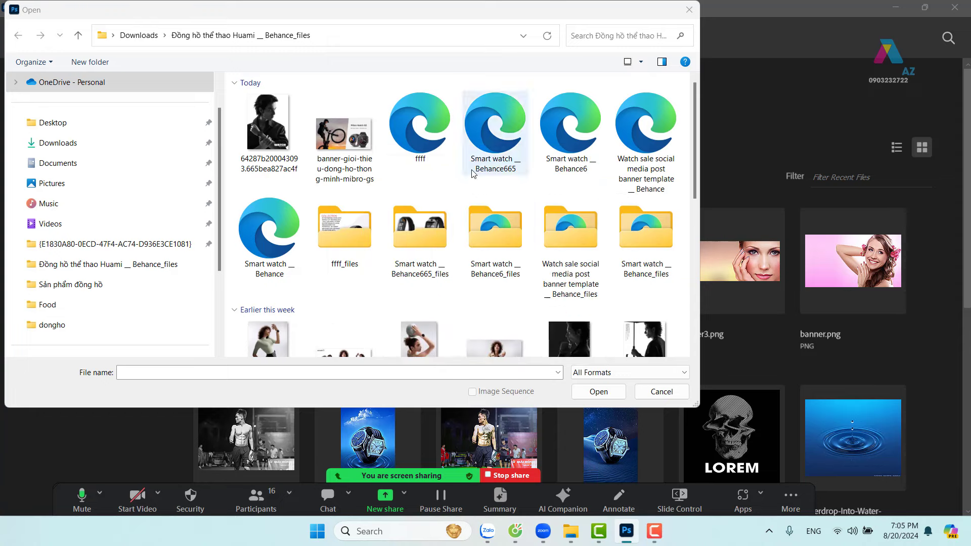
pyautogui.click(269, 151)
pyautogui.click(599, 391)
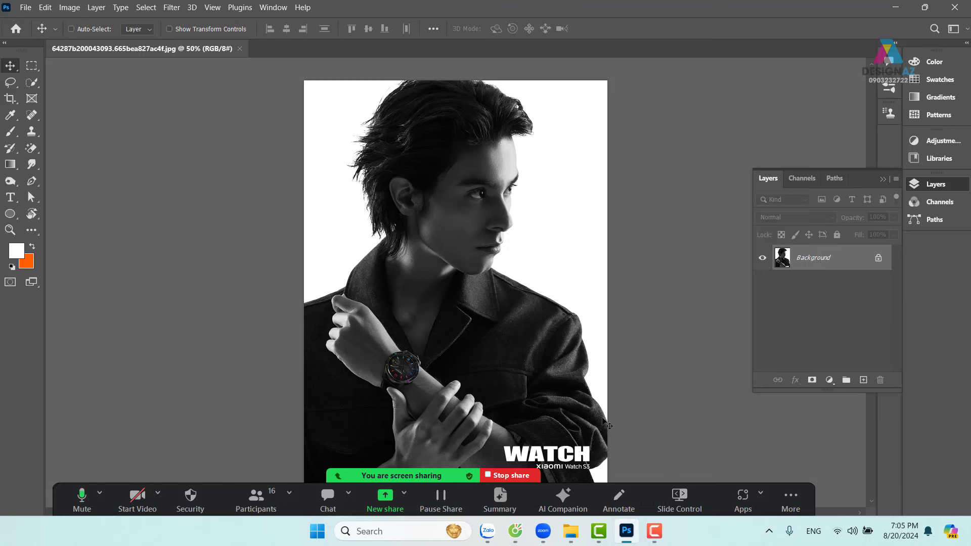
# Select the WATCH and Xiaomi Watch S3 lettering on the sleeve with a Rectangular Marquee drawn closely around both lines.
pyautogui.hotkey('ctrl', '+')
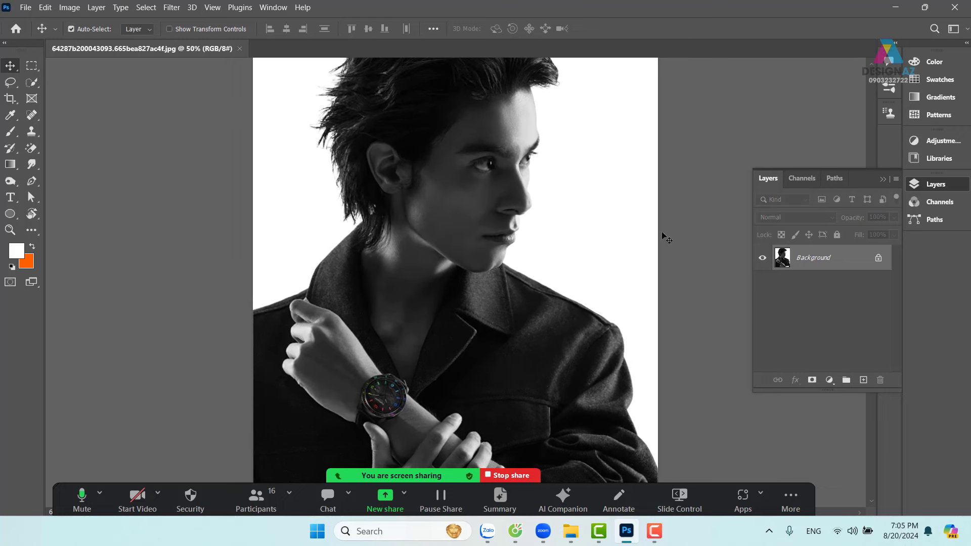
pyautogui.scroll(-3, 525, 260)
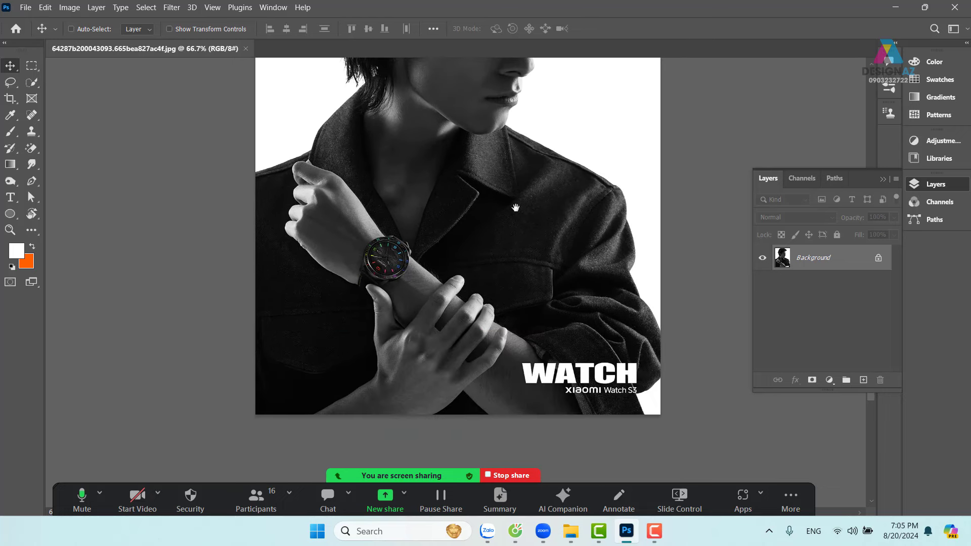
pyautogui.hotkey('ctrl', '+')
pyautogui.hotkey('ctrl', '+')
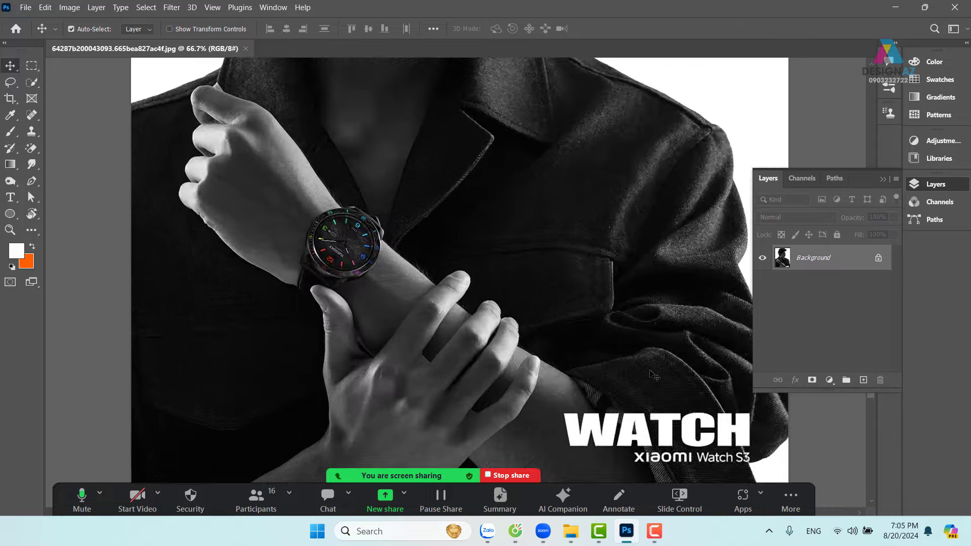
pyautogui.moveTo(572, 385); pyautogui.dragTo(330, 143)
pyautogui.moveTo(353, 185); pyautogui.dragTo(240, 181)
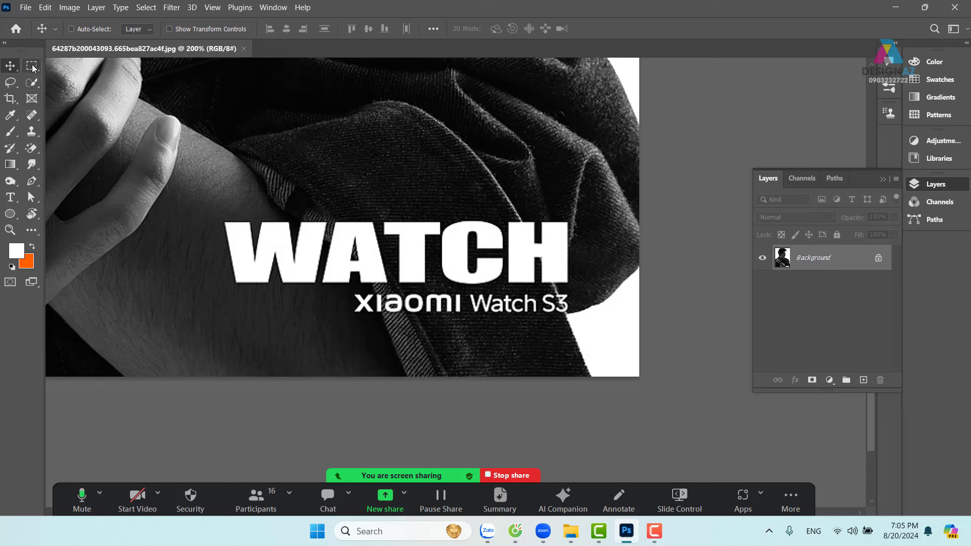
pyautogui.moveTo(31, 65); pyautogui.dragTo(47, 97)
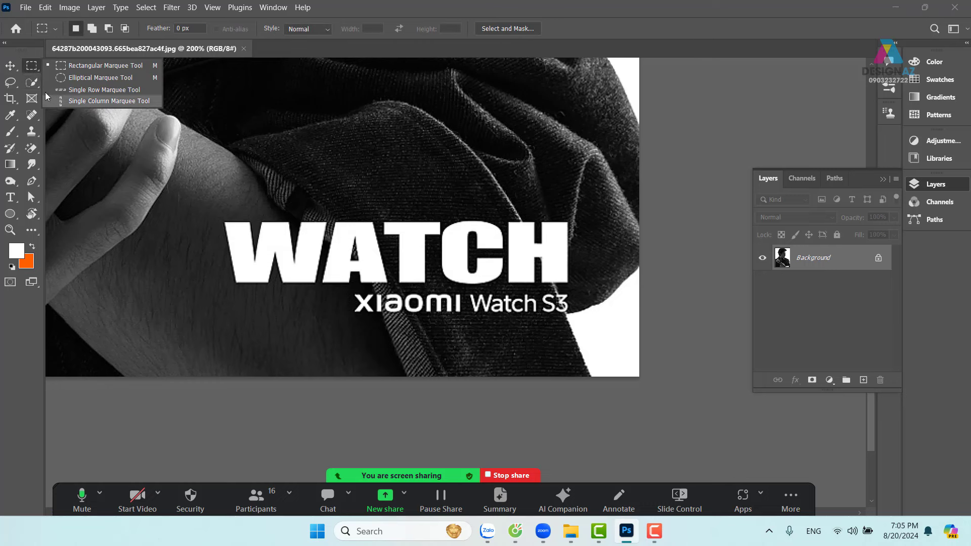
pyautogui.click(32, 69)
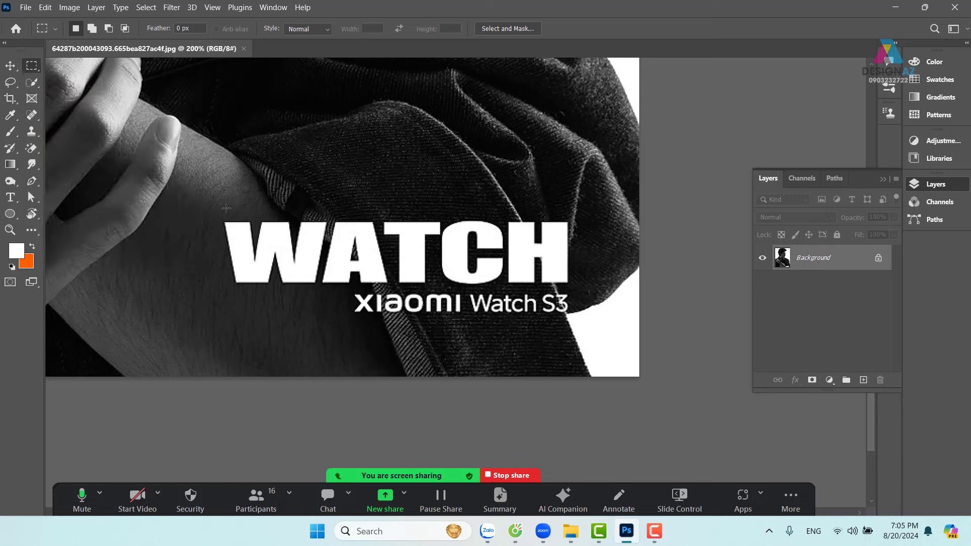
pyautogui.moveTo(214, 208); pyautogui.dragTo(580, 324)
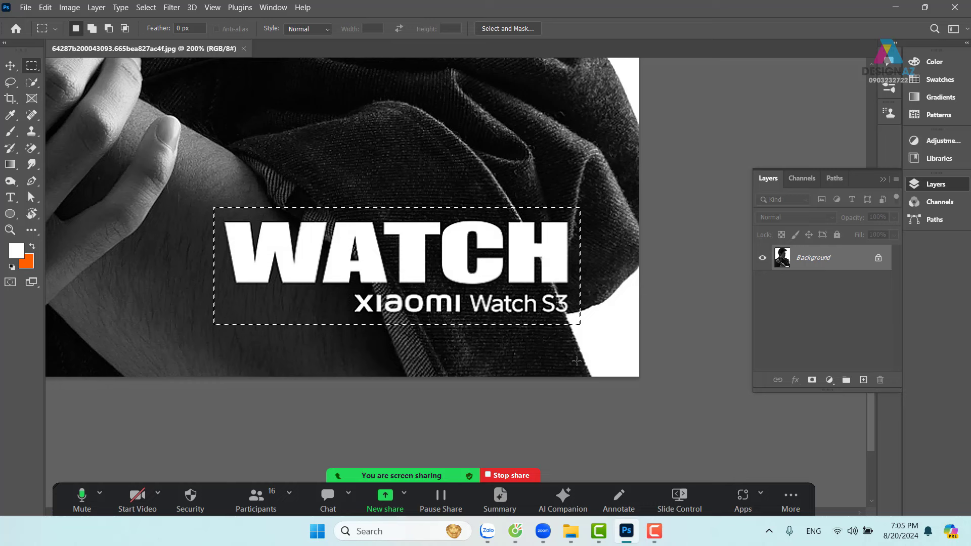
# Narrow the rectangular selection to the white lettering using Color Range with Sampled Colors and a fuzziness of 147.
pyautogui.click(148, 8)
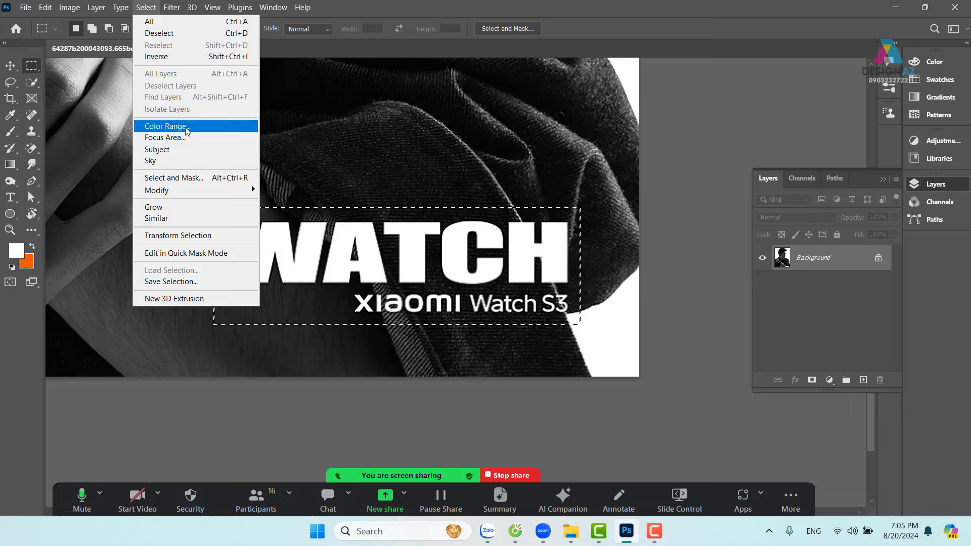
pyautogui.click(167, 126)
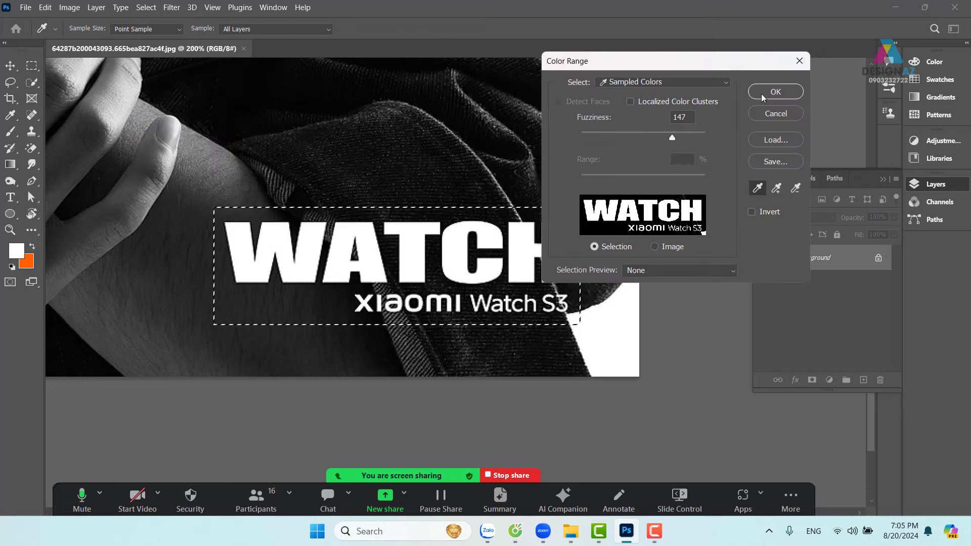
pyautogui.click(775, 91)
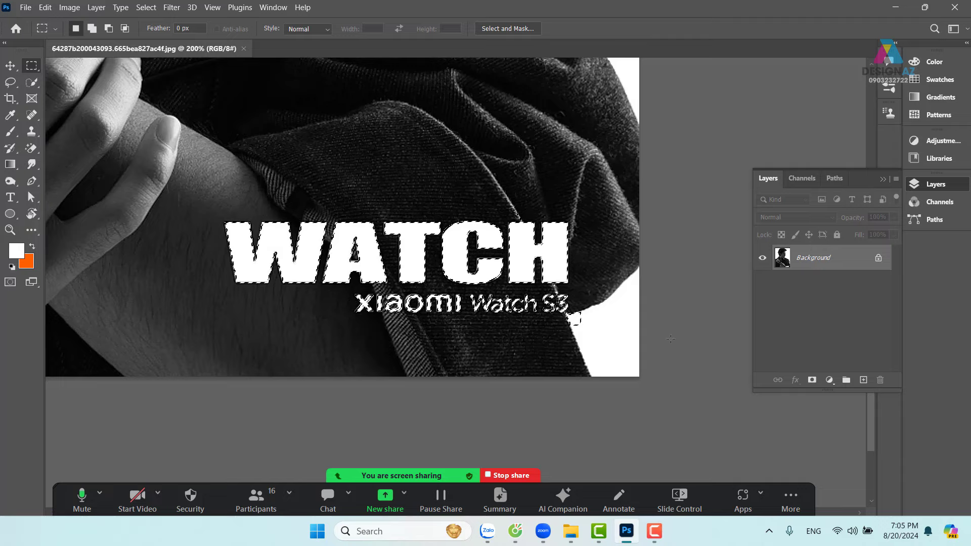
# Subtract the stray patch of white background beside the end of the Watch S3 line from the selection with the Lasso tool.
pyautogui.hotkey('ctrl', '+')
pyautogui.hotkey('ctrl', '+')
pyautogui.hotkey('ctrl', '+')
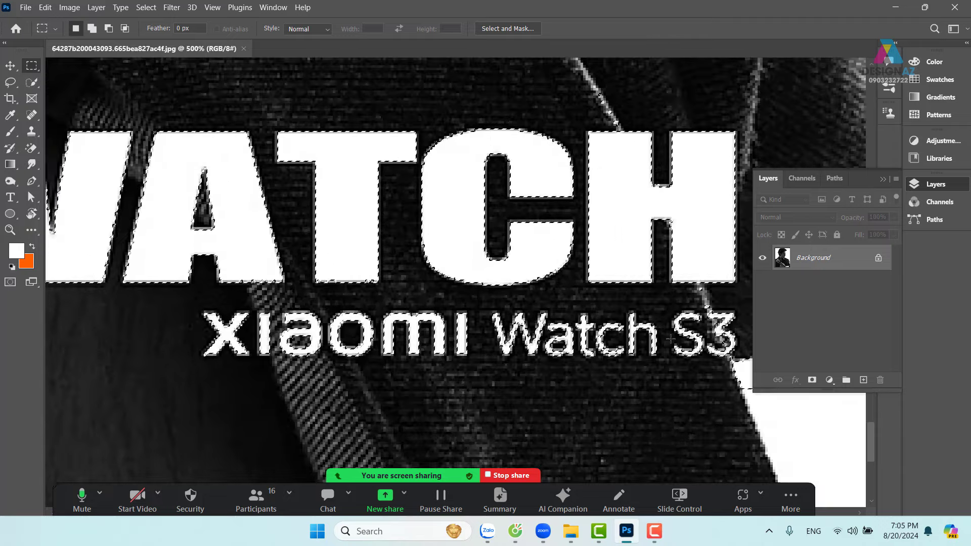
pyautogui.moveTo(627, 343); pyautogui.dragTo(378, 292)
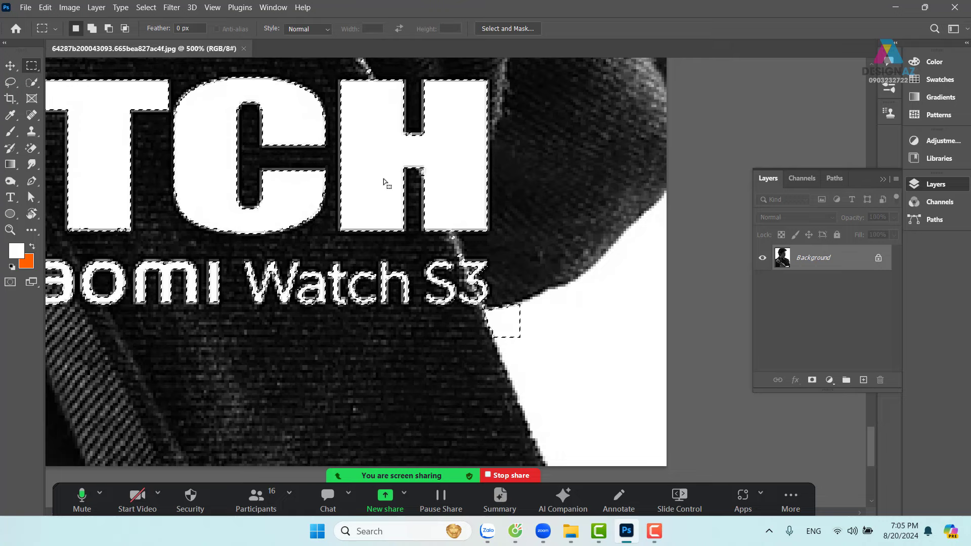
pyautogui.click(10, 83)
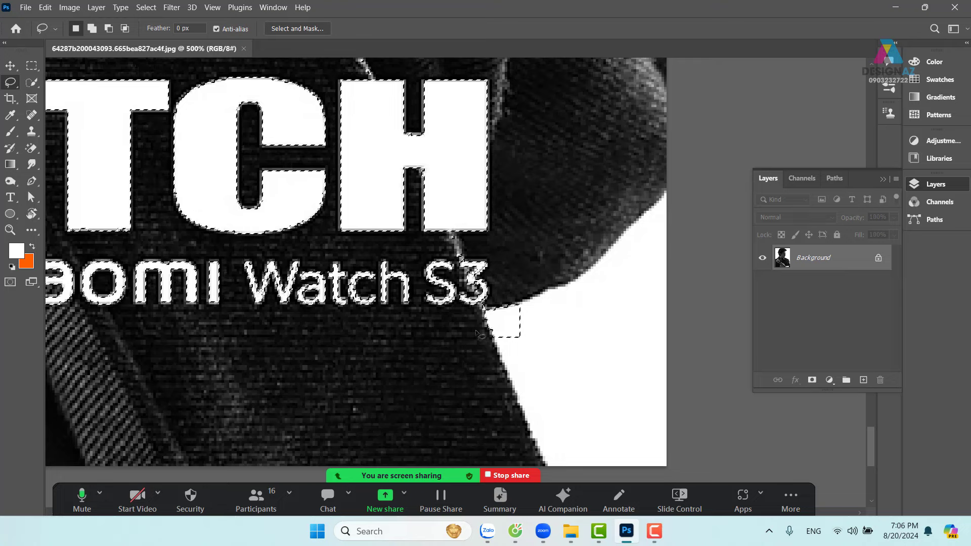
pyautogui.moveTo(474, 325); pyautogui.dragTo(486, 307)
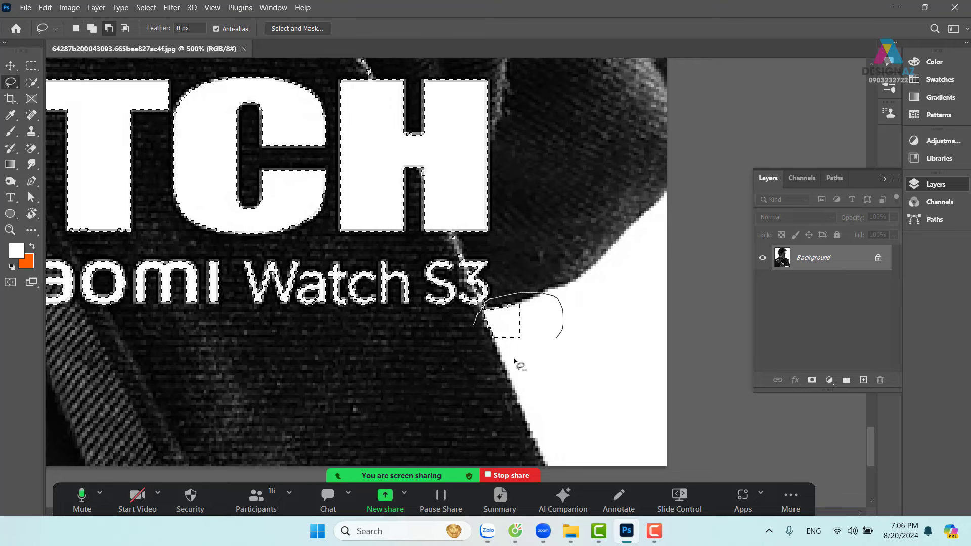
pyautogui.moveTo(515, 362); pyautogui.dragTo(506, 372)
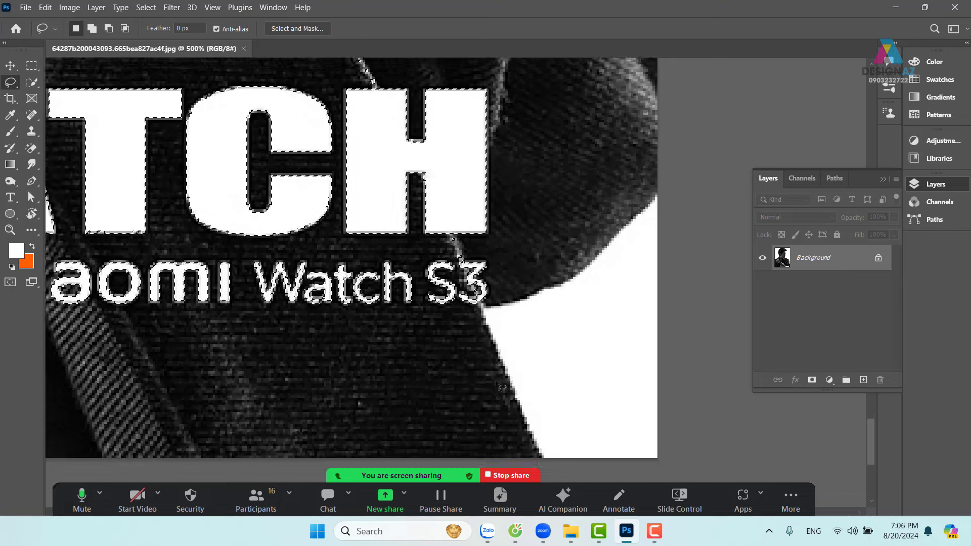
# Expand the lettering selection by 5 pixels so it extends past the edges of the letters.
pyautogui.hotkey('ctrl', '-')
pyautogui.hotkey('ctrl', '-')
pyautogui.hotkey('ctrl', '-')
pyautogui.moveTo(312, 312); pyautogui.dragTo(353, 321)
pyautogui.hotkey('ctrl', '+')
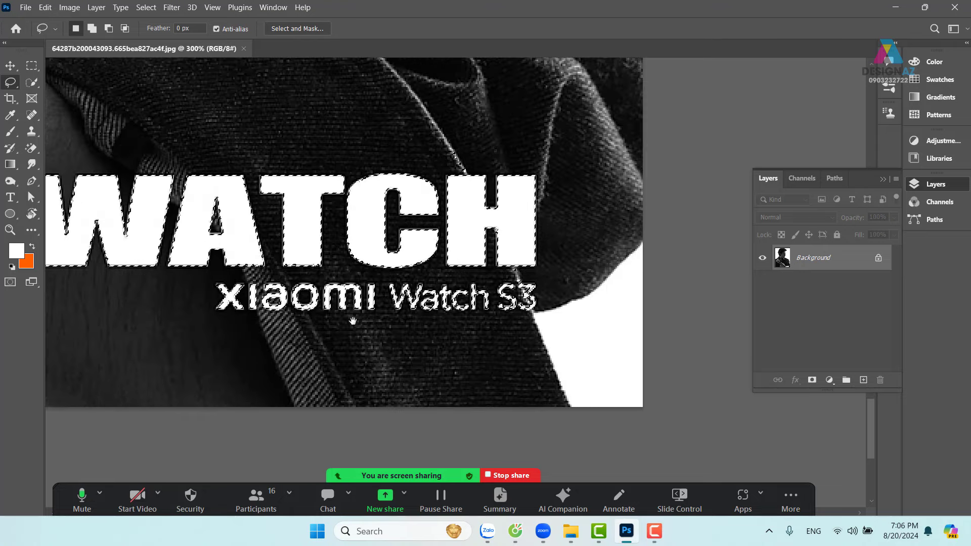
pyautogui.moveTo(89, 358); pyautogui.dragTo(205, 351)
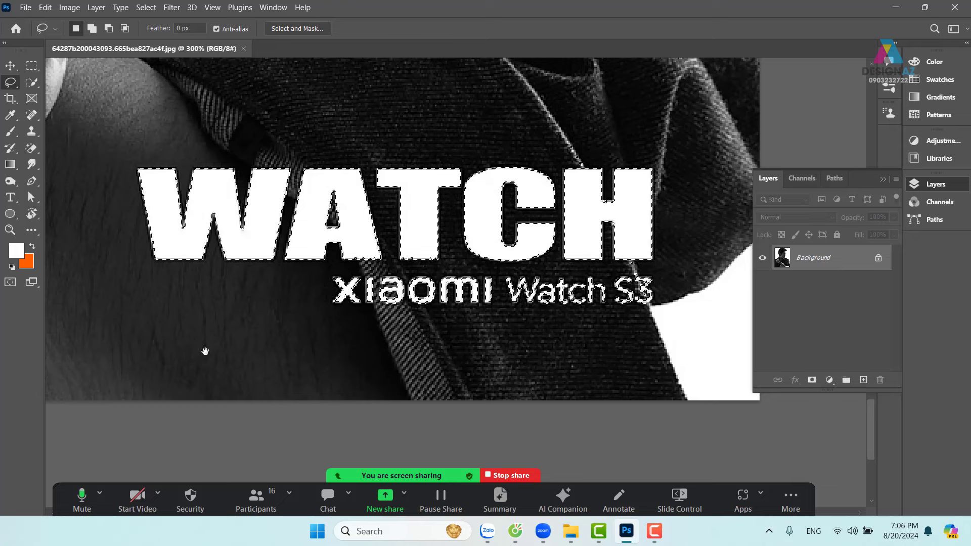
pyautogui.rightClick(253, 233)
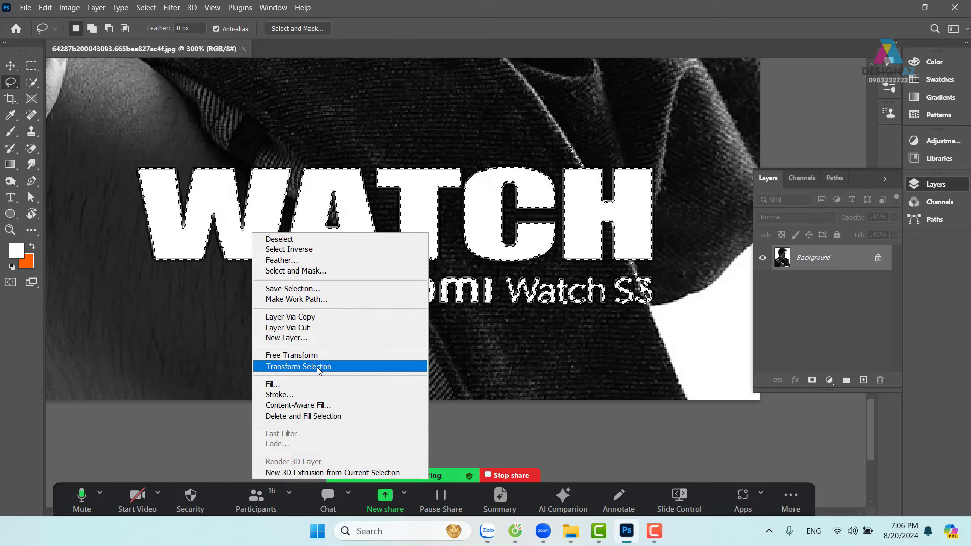
pyautogui.click(150, 11)
pyautogui.click(148, 7)
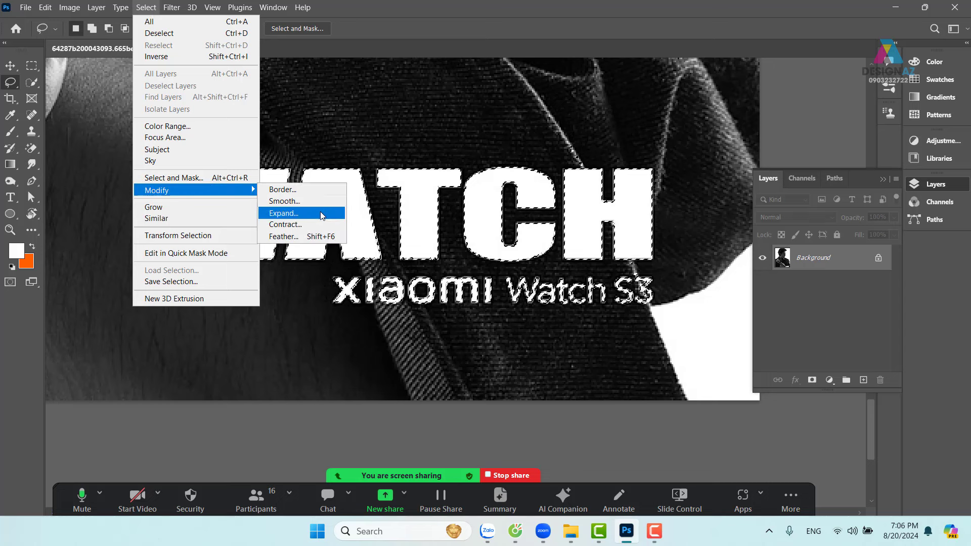
pyautogui.click(321, 216)
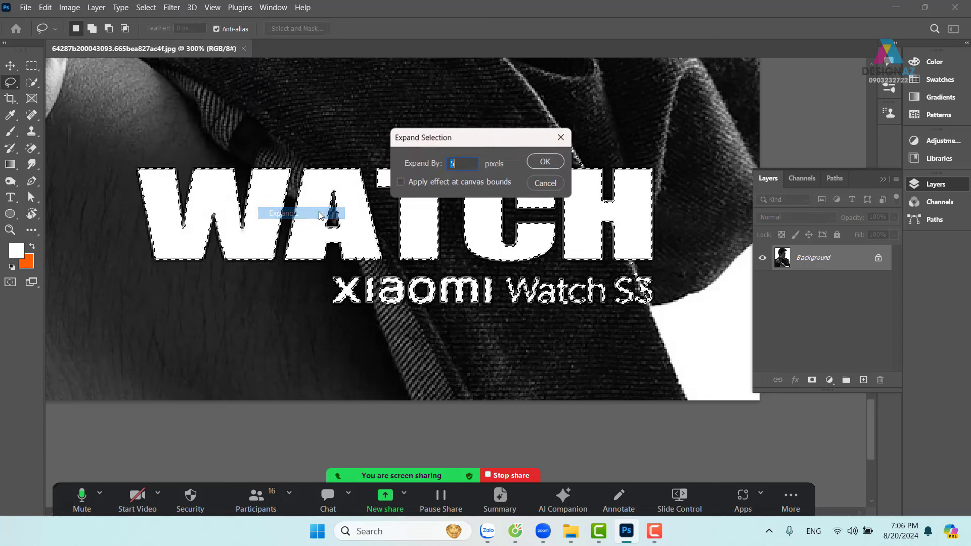
pyautogui.write('6')
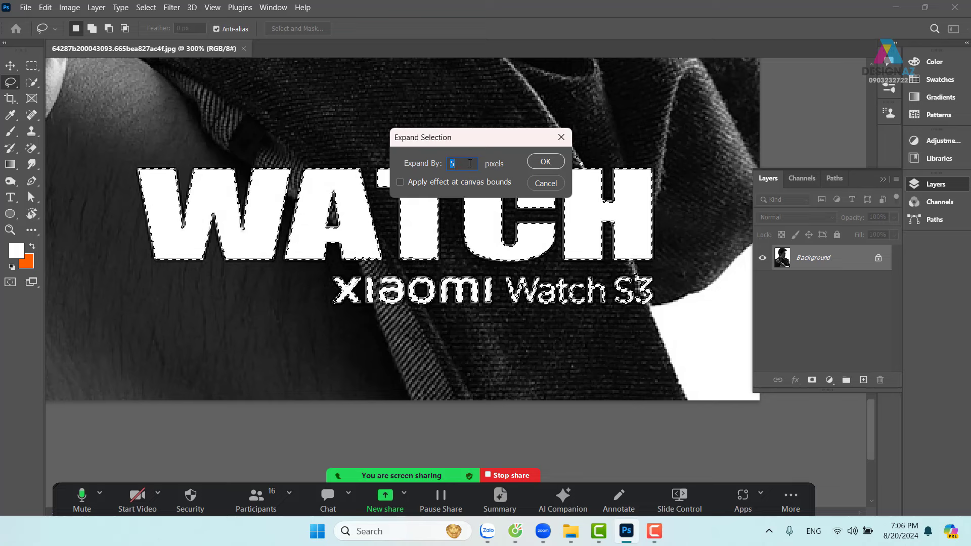
pyautogui.click(544, 162)
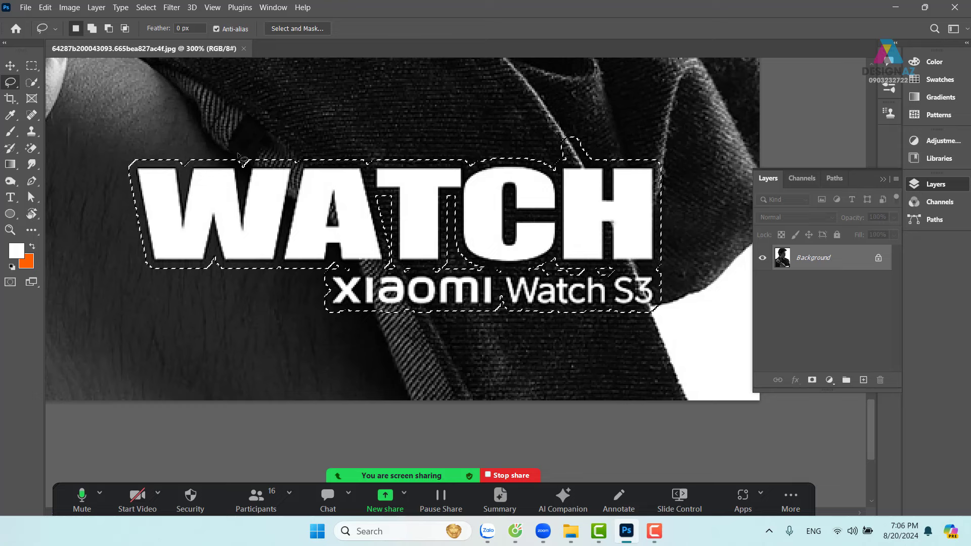
# Fill the expanded lettering selection with Content-Aware contents, Color Adaptation on, Normal mode and 100% opacity, and deselect it.
pyautogui.click(46, 7)
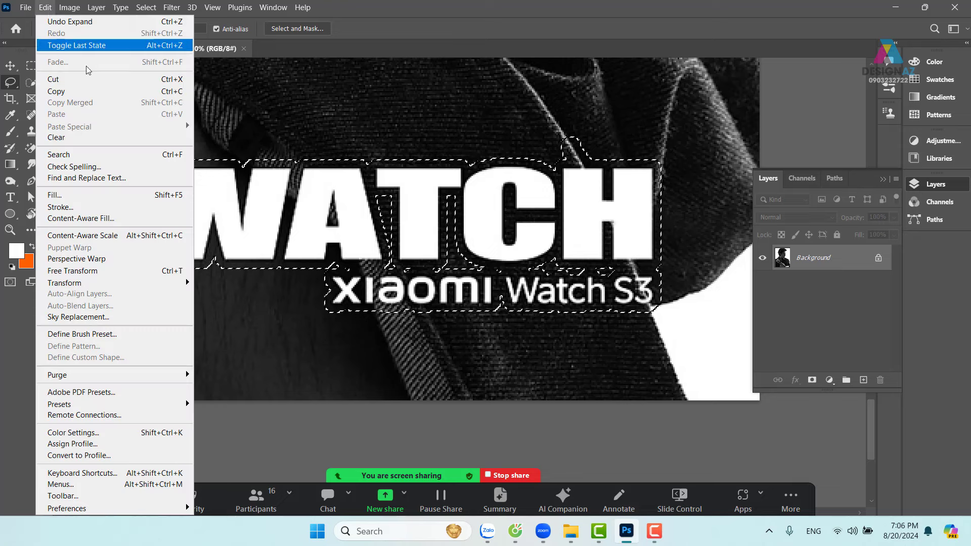
pyautogui.click(157, 198)
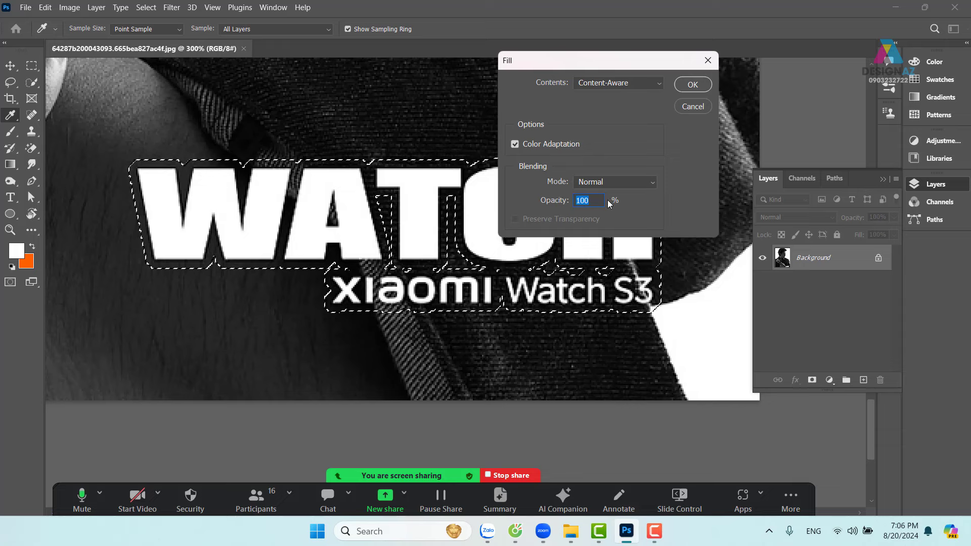
pyautogui.click(692, 86)
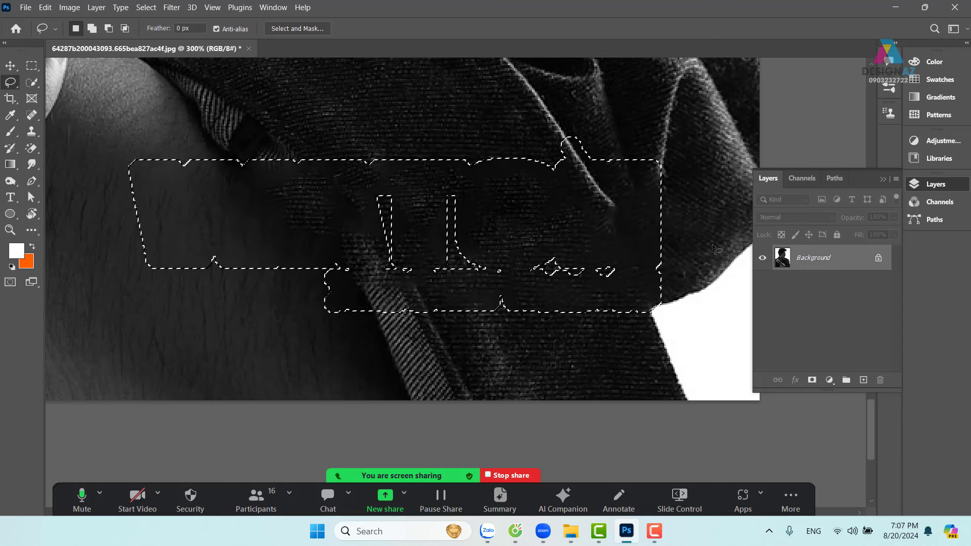
pyautogui.hotkey('ctrl', 'd')
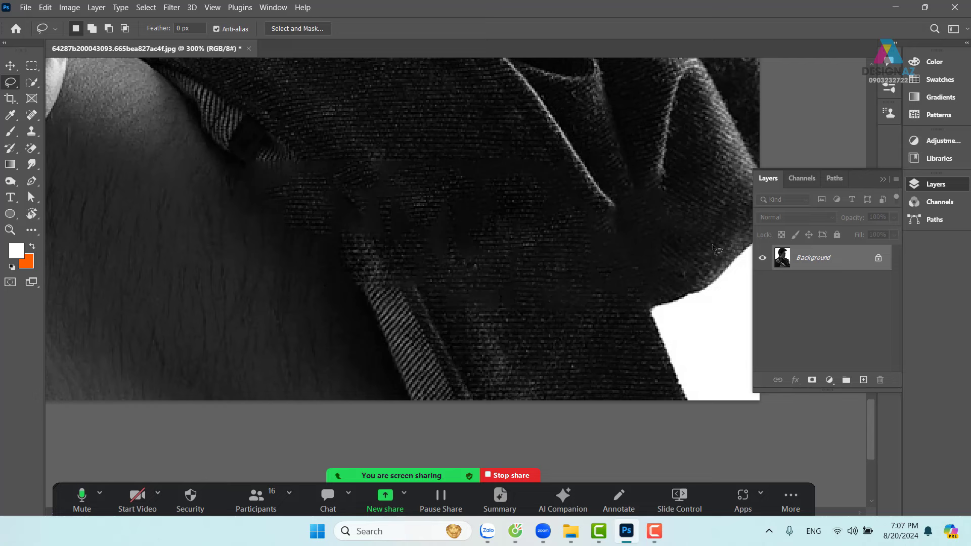
# Examine the filled sleeve area both from afar and close up to judge how cleanly the lettering was removed.
pyautogui.hotkey('ctrl', '-')
pyautogui.hotkey('ctrl', '-')
pyautogui.hotkey('ctrl', '-')
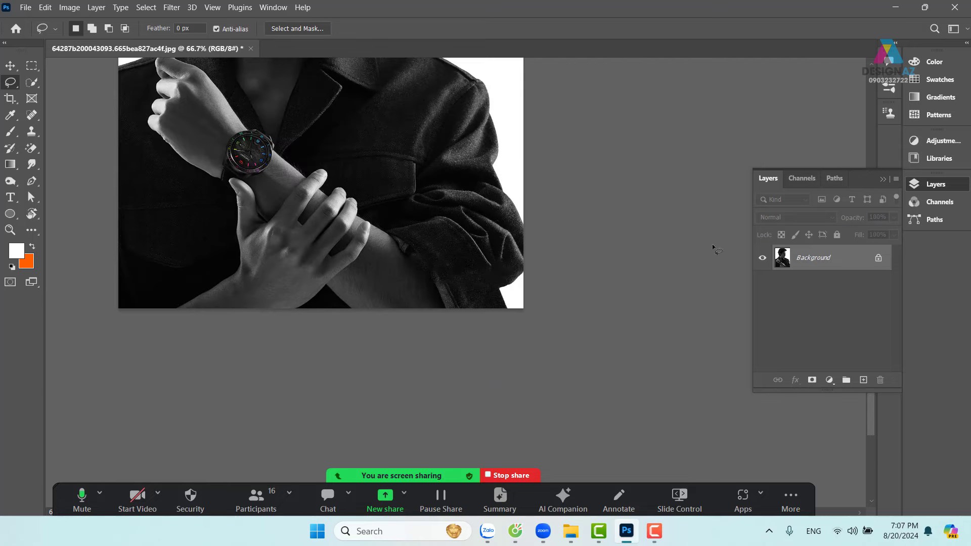
pyautogui.hotkey('ctrl', '+')
pyautogui.hotkey('ctrl', '+')
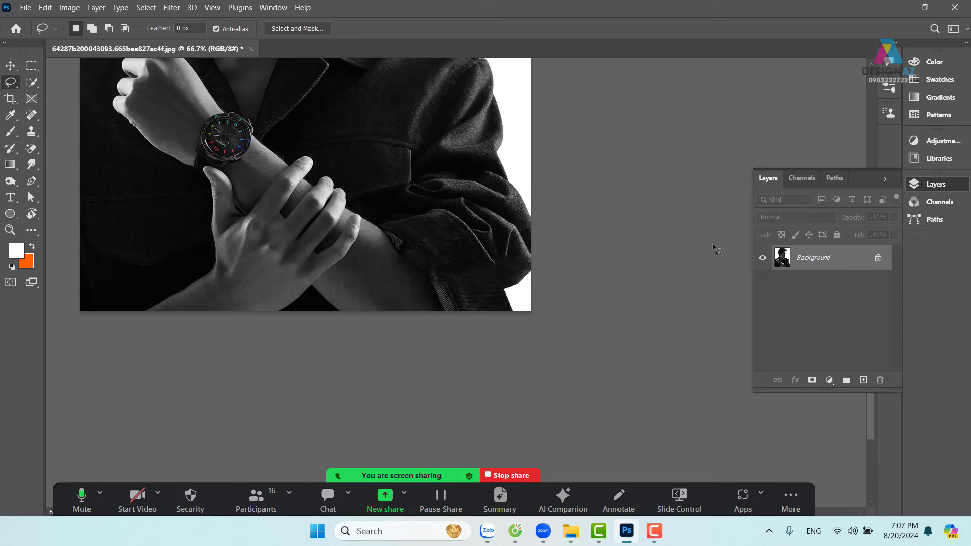
pyautogui.hotkey('ctrl', '-')
pyautogui.hotkey('ctrl', '-')
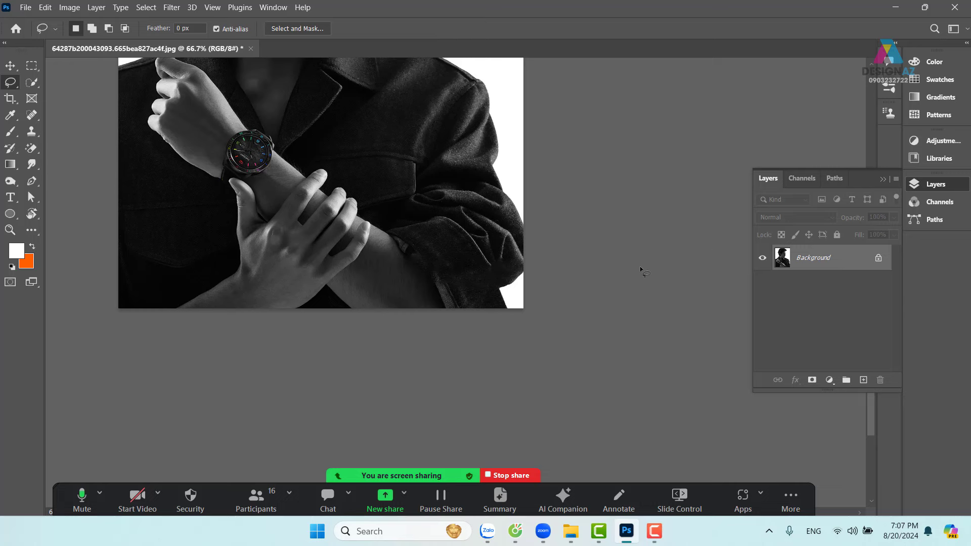
pyautogui.hotkey('ctrl', '+')
pyautogui.hotkey('ctrl', '+')
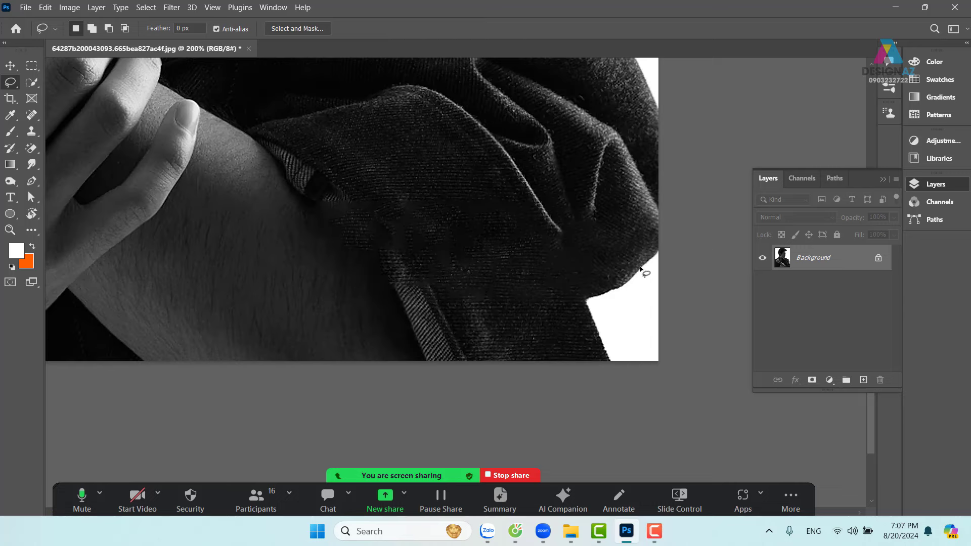
# Undo the deselection and the content-aware fill of the lettering.
pyautogui.hotkey('ctrl', 'z')
pyautogui.hotkey('ctrl', 'z')
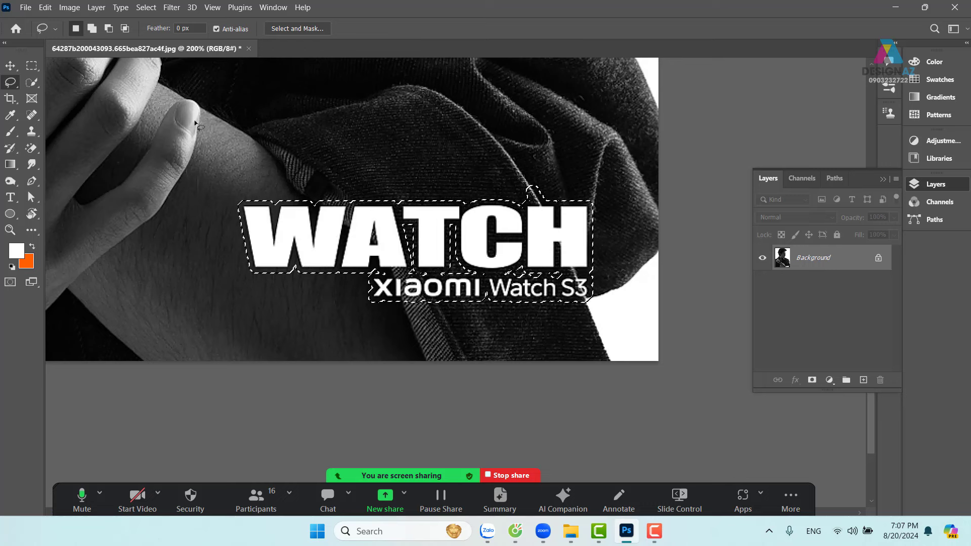
# Fill the lettering selection with Content-Aware Fill using the Auto sampling area and Default color adaptation, output to a new layer.
pyautogui.click(45, 7)
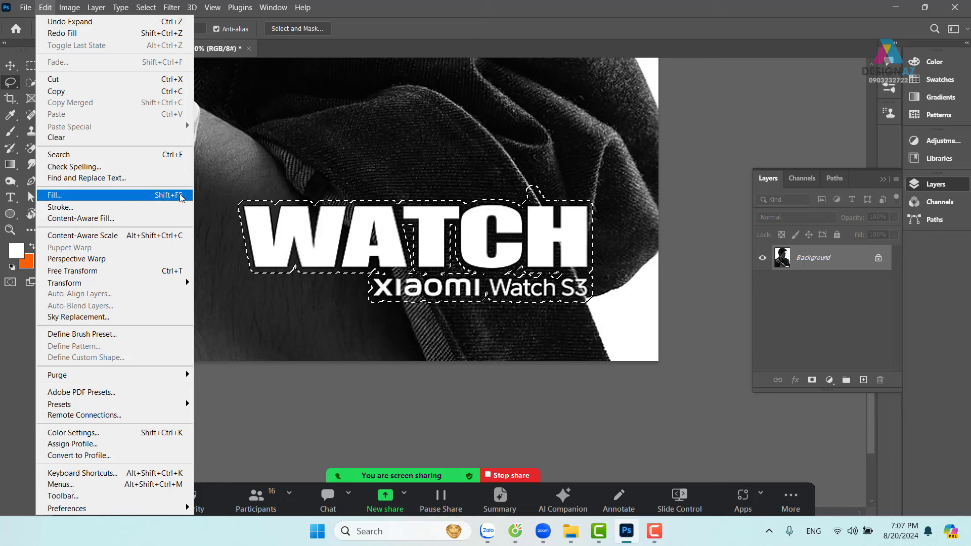
pyautogui.click(142, 218)
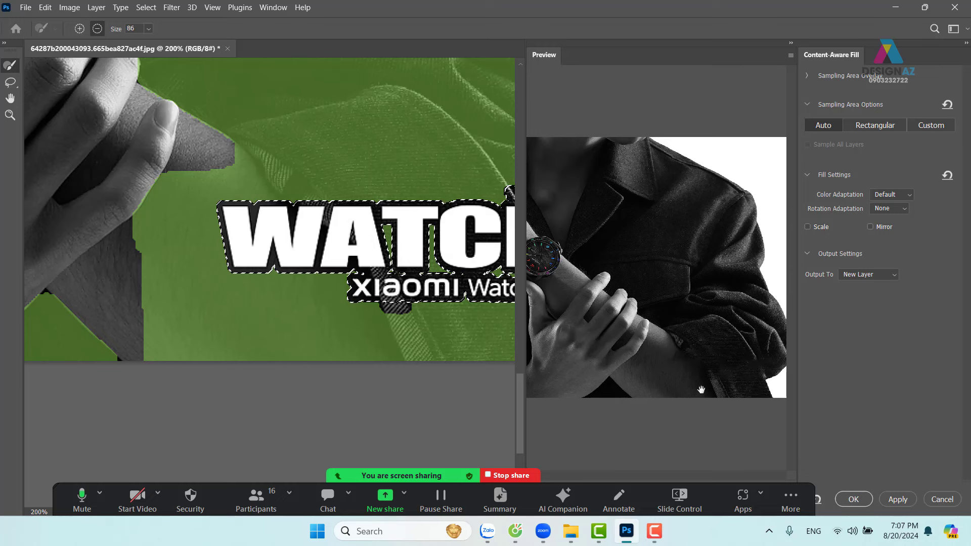
pyautogui.click(898, 500)
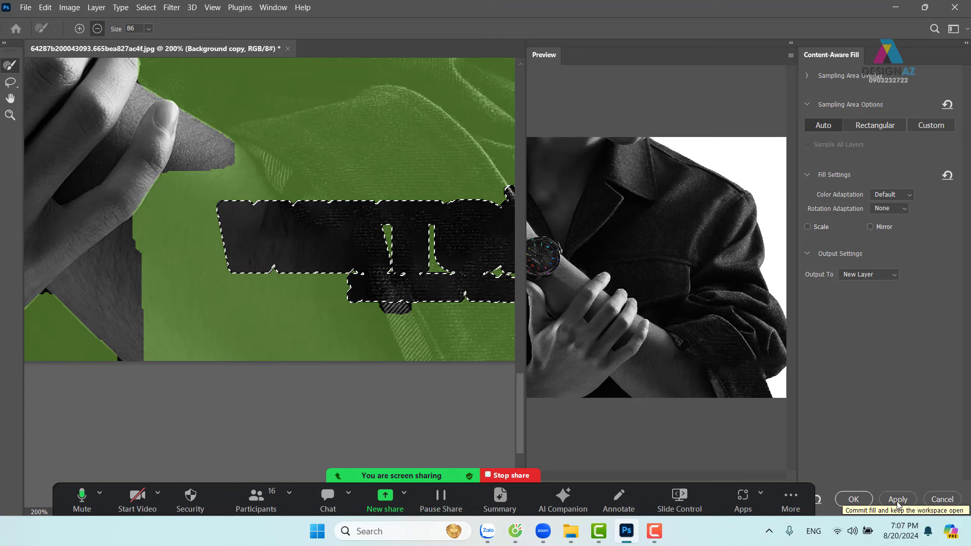
pyautogui.click(858, 501)
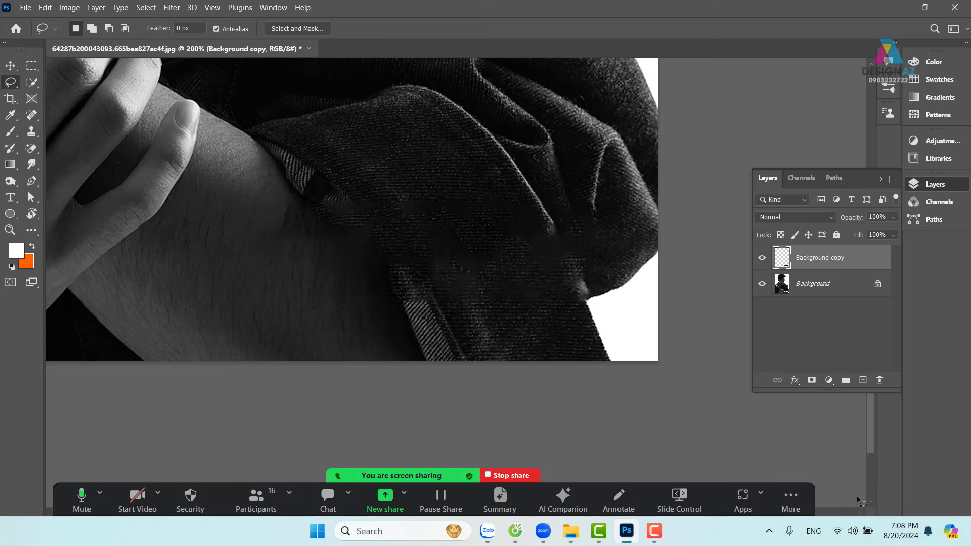
pyautogui.moveTo(600, 255); pyautogui.dragTo(575, 261)
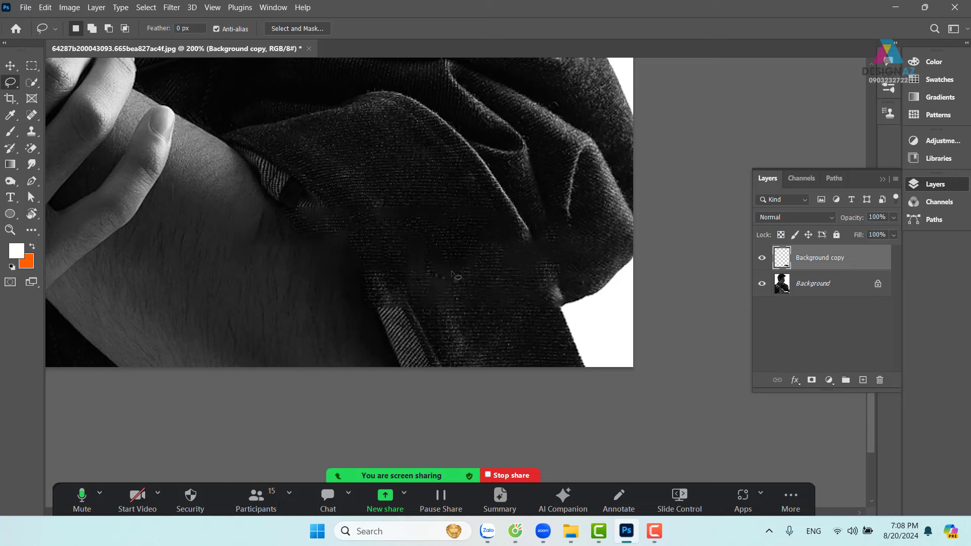
pyautogui.moveTo(491, 284); pyautogui.dragTo(436, 251)
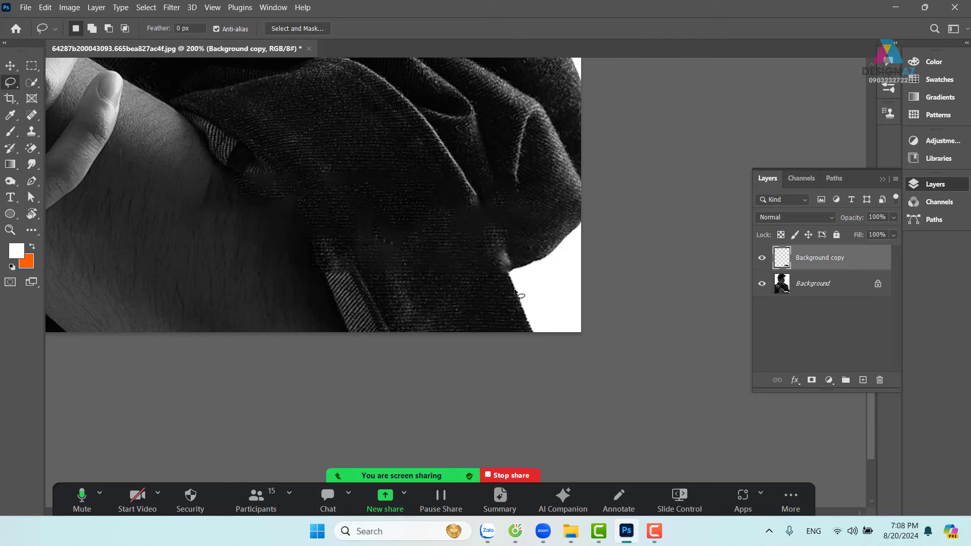
# Merge the content-aware fill layer with the Background layer.
pyautogui.click(829, 284)
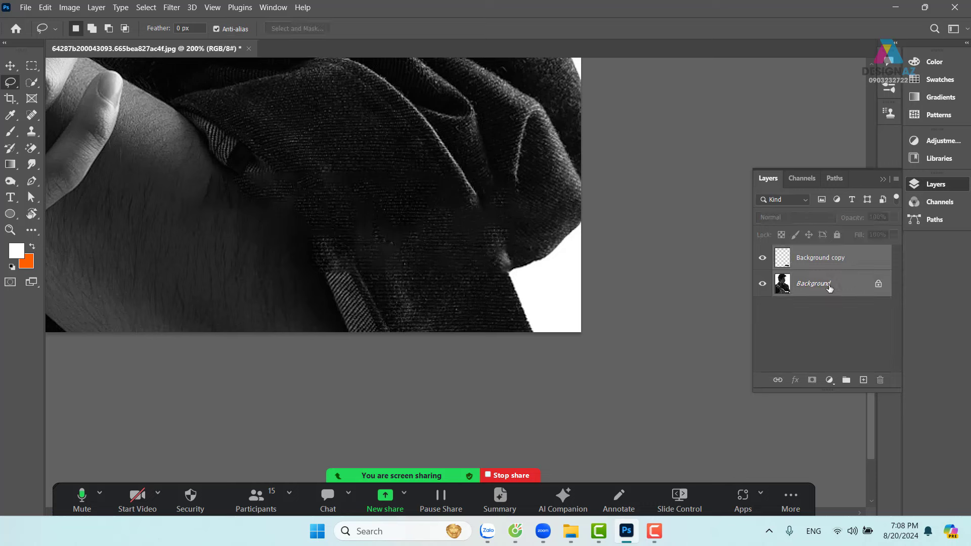
pyautogui.hotkey('ctrl', 'z')
pyautogui.hotkey('ctrl', '-')
pyautogui.hotkey('ctrl', '-')
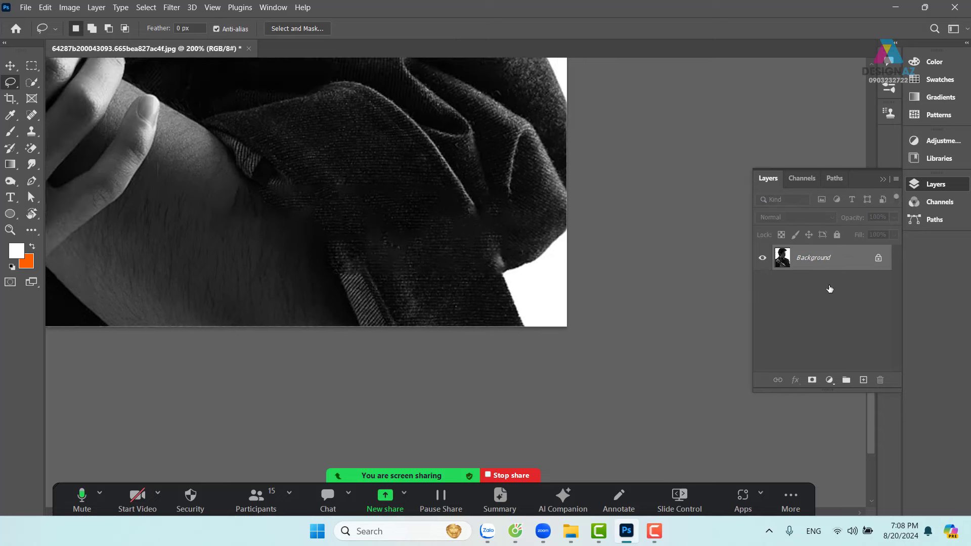
# Examine the filled sleeve area up close and the rest of the portrait for retouching quality and overall brightness.
pyautogui.moveTo(481, 189); pyautogui.dragTo(579, 259)
pyautogui.scroll(3, 579, 259)
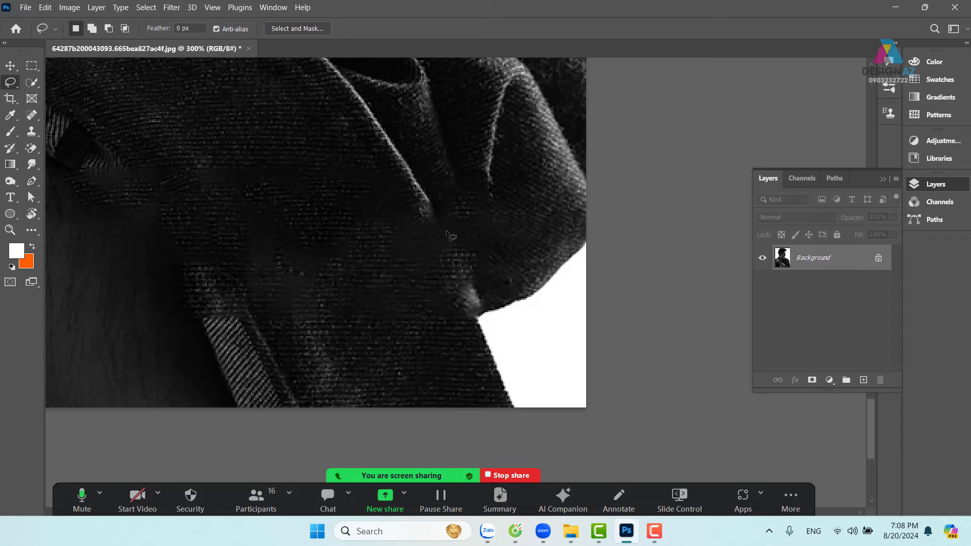
pyautogui.scroll(-6, 449, 235)
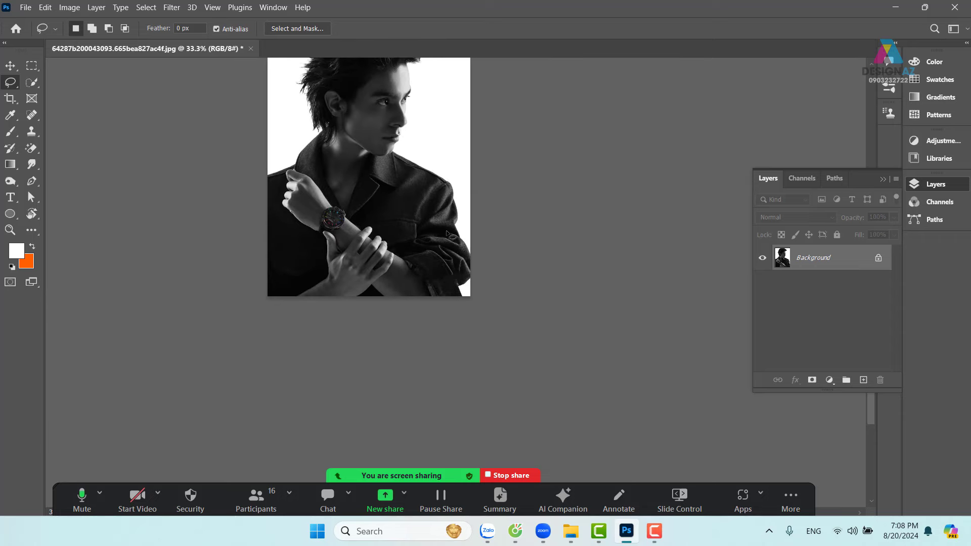
pyautogui.scroll(3, 450, 235)
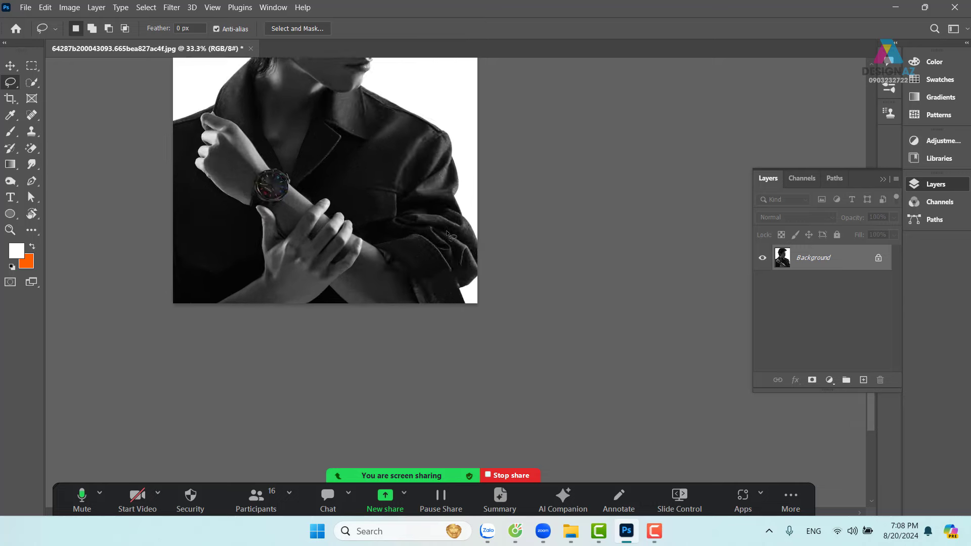
pyautogui.moveTo(336, 173); pyautogui.dragTo(472, 396)
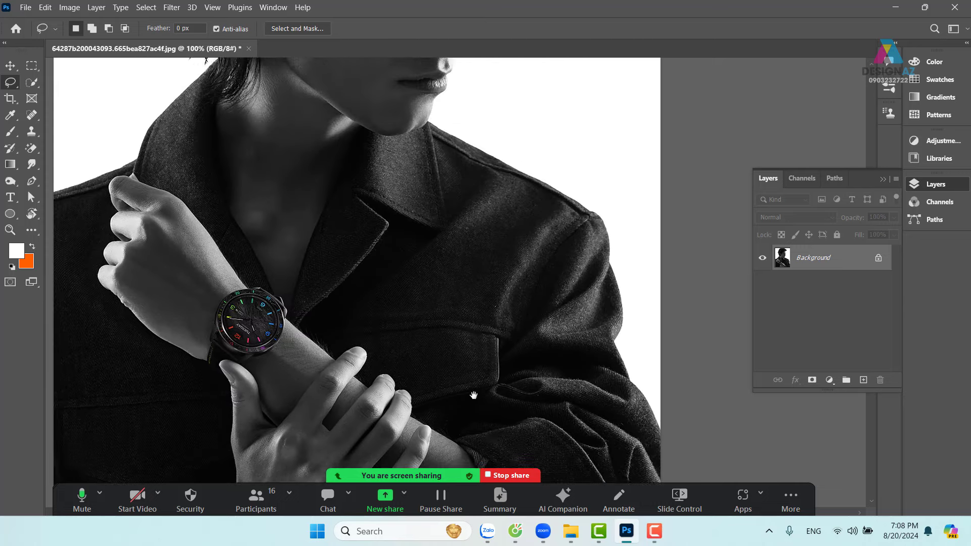
pyautogui.moveTo(388, 158); pyautogui.dragTo(407, 286)
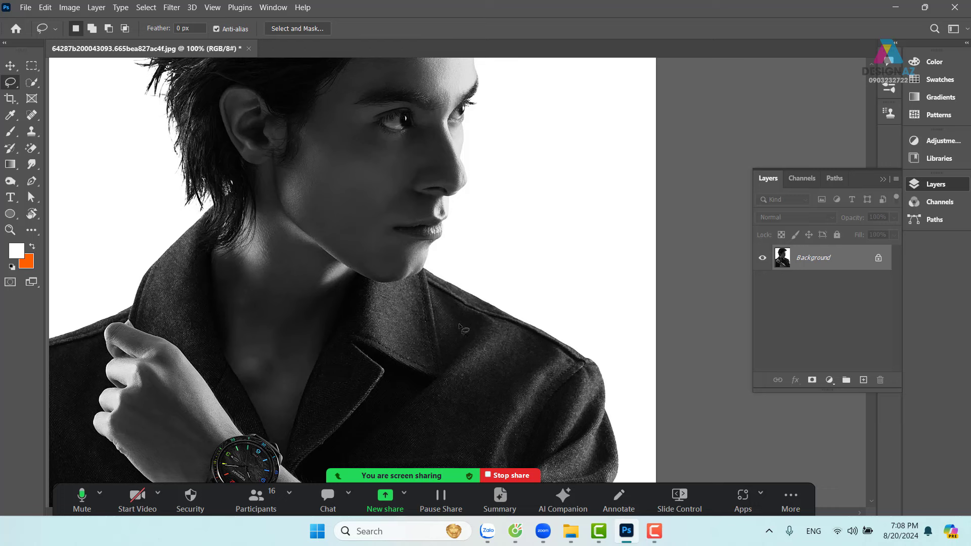
pyautogui.scroll(-1, 460, 327)
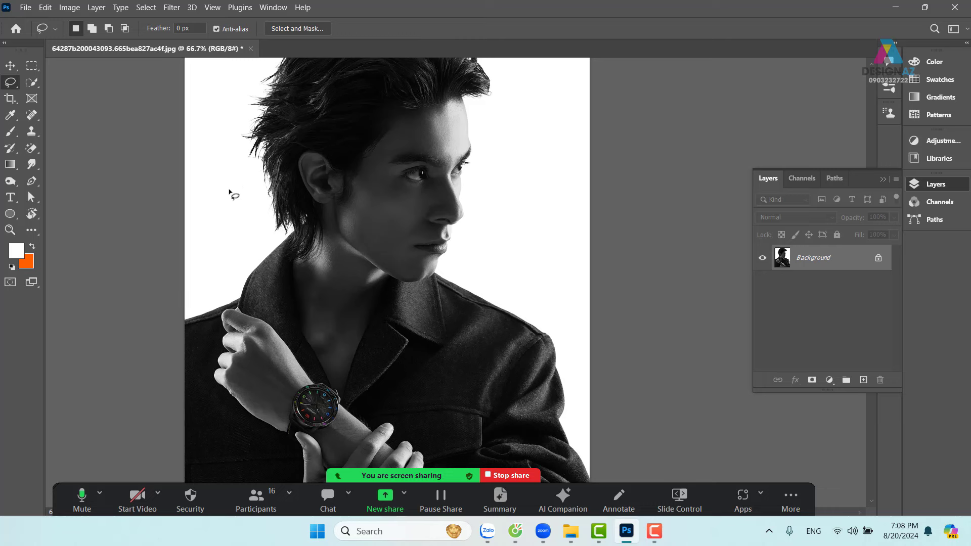
# Add a Levels adjustment layer with default settings above the photo and set its blend mode to Screen.
pyautogui.press('v')
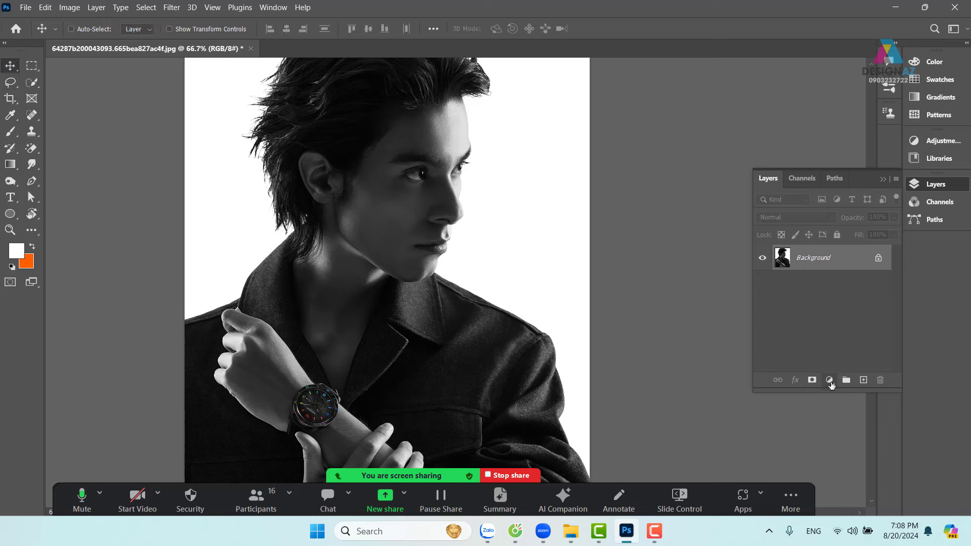
pyautogui.click(830, 380)
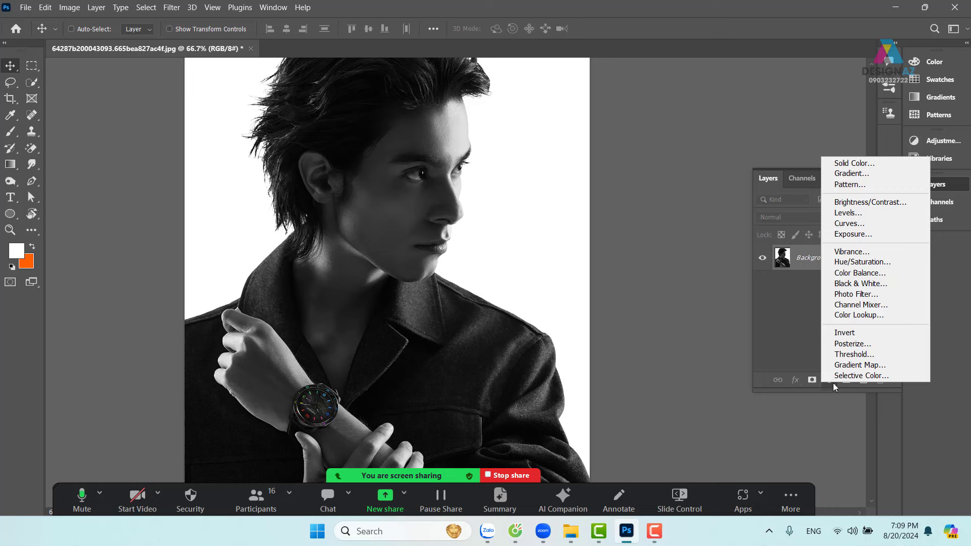
pyautogui.click(833, 385)
pyautogui.click(834, 384)
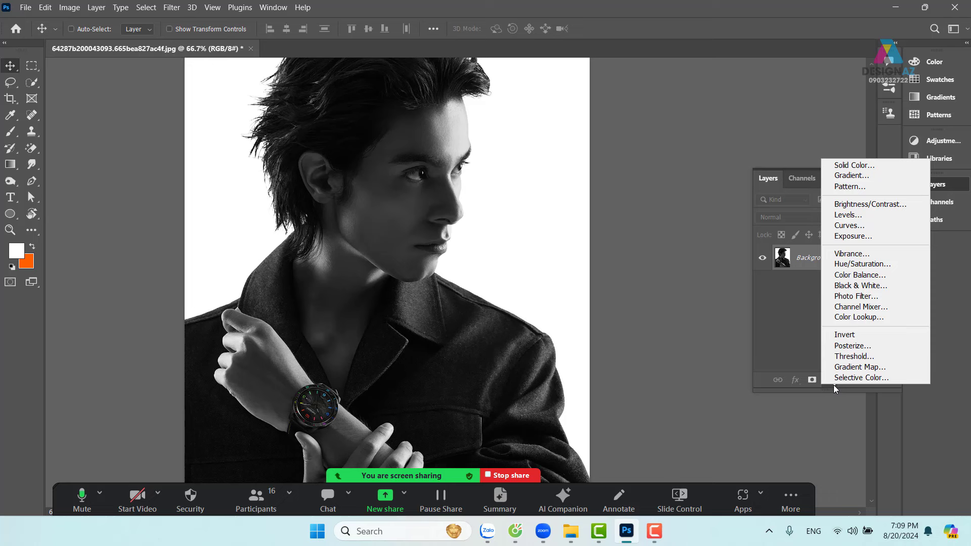
pyautogui.click(871, 220)
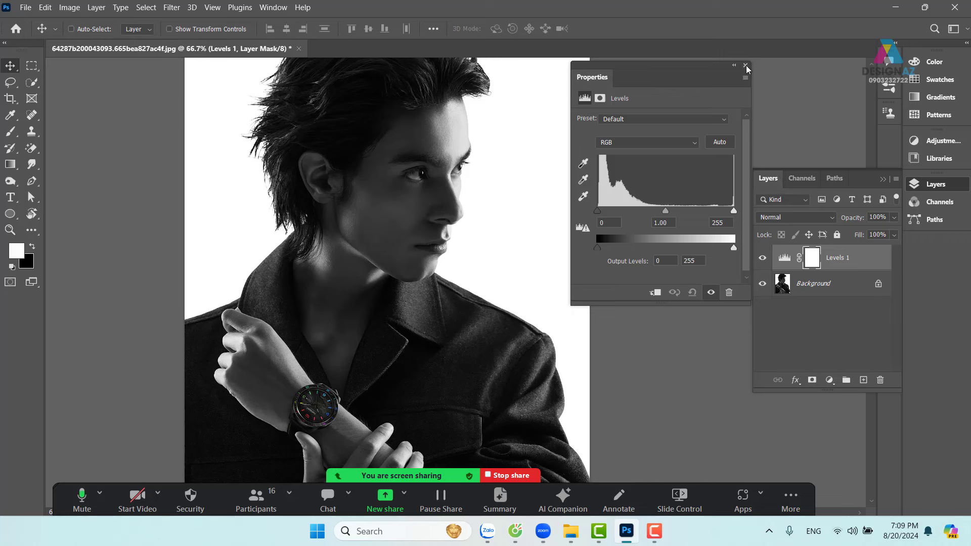
pyautogui.click(745, 66)
pyautogui.click(827, 217)
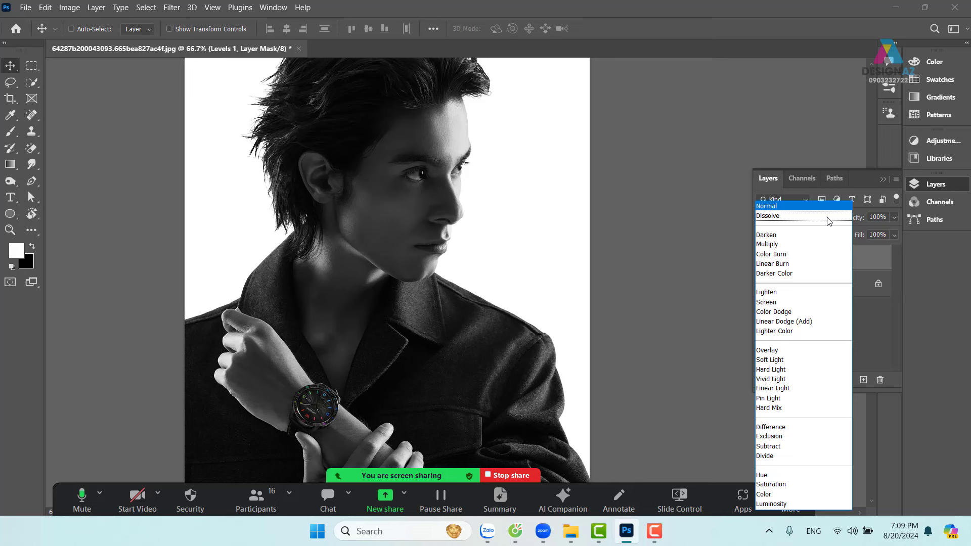
pyautogui.click(785, 302)
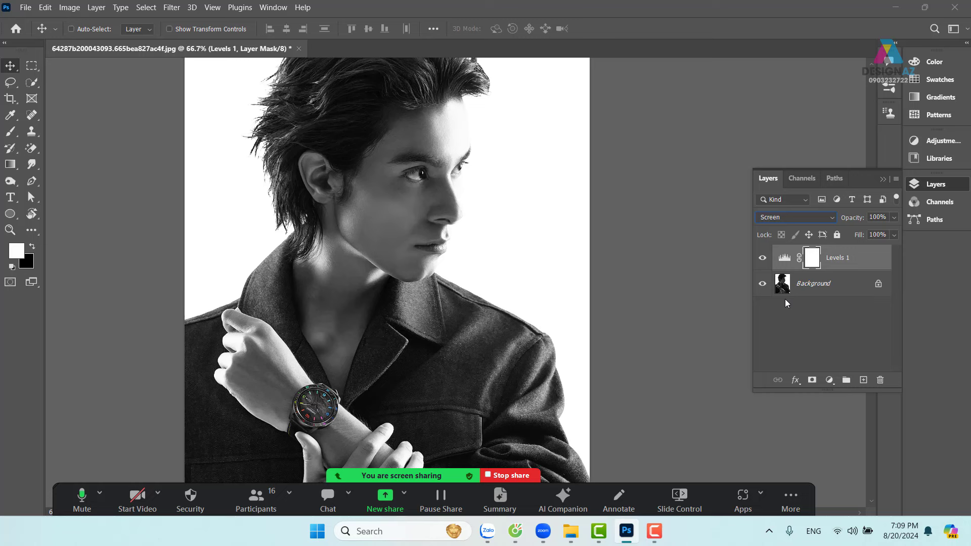
# In the Levels layer's blending options, split the Current Layer shadow limit of the Gray Blend If range to 0 / 95.
pyautogui.click(784, 258)
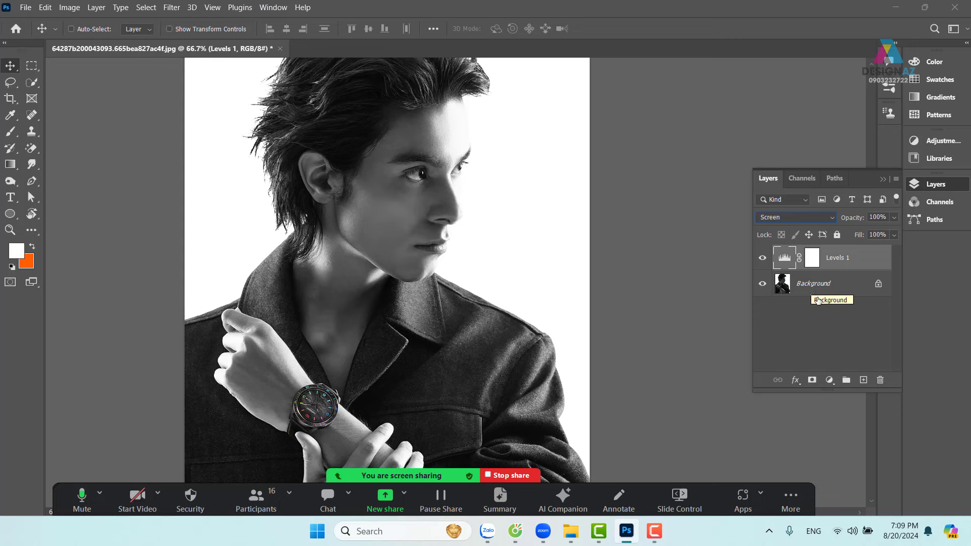
pyautogui.rightClick(861, 257)
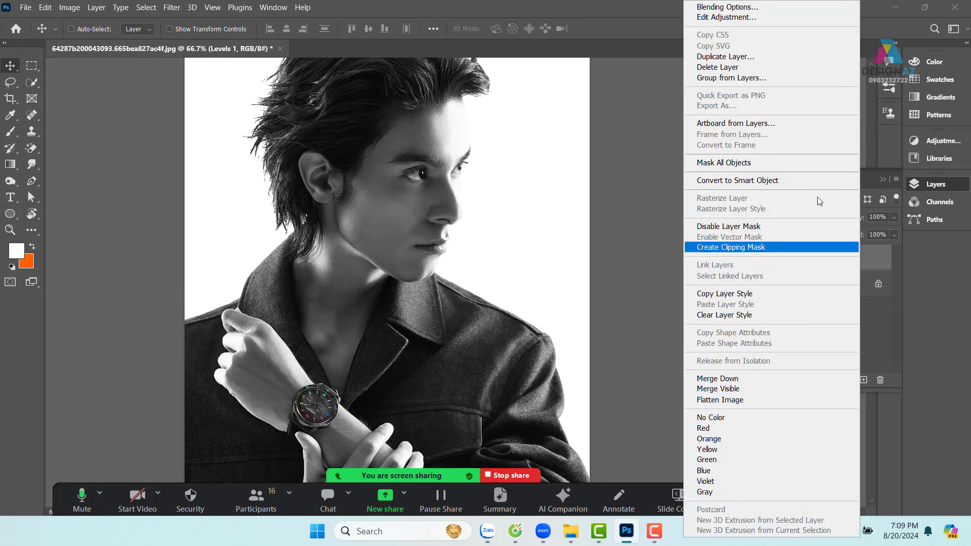
pyautogui.click(747, 10)
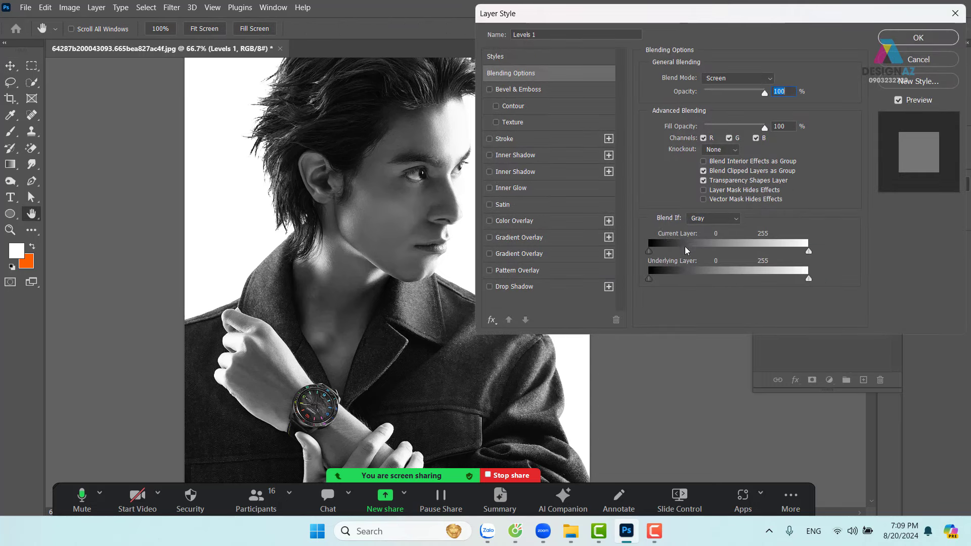
pyautogui.moveTo(811, 18); pyautogui.dragTo(631, 18)
pyautogui.moveTo(546, 21); pyautogui.dragTo(714, 22)
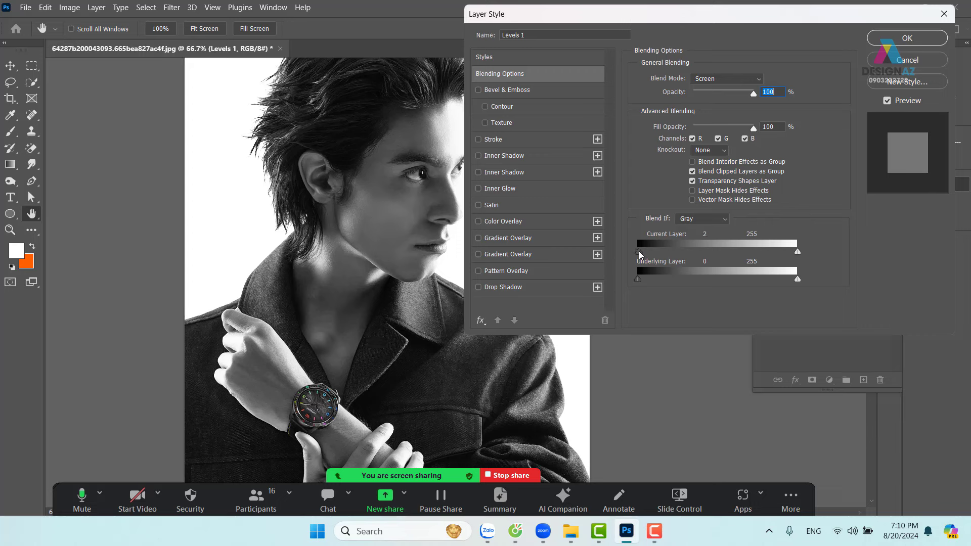
pyautogui.moveTo(638, 252)
pyautogui.mouseDown()
pyautogui.moveTo(673, 245)
pyautogui.moveTo(622, 245)
pyautogui.mouseUp()
pyautogui.moveTo(798, 255)
pyautogui.mouseDown()
pyautogui.moveTo(664, 253)
pyautogui.moveTo(798, 251)
pyautogui.mouseUp()
pyautogui.moveTo(639, 253); pyautogui.dragTo(698, 248)
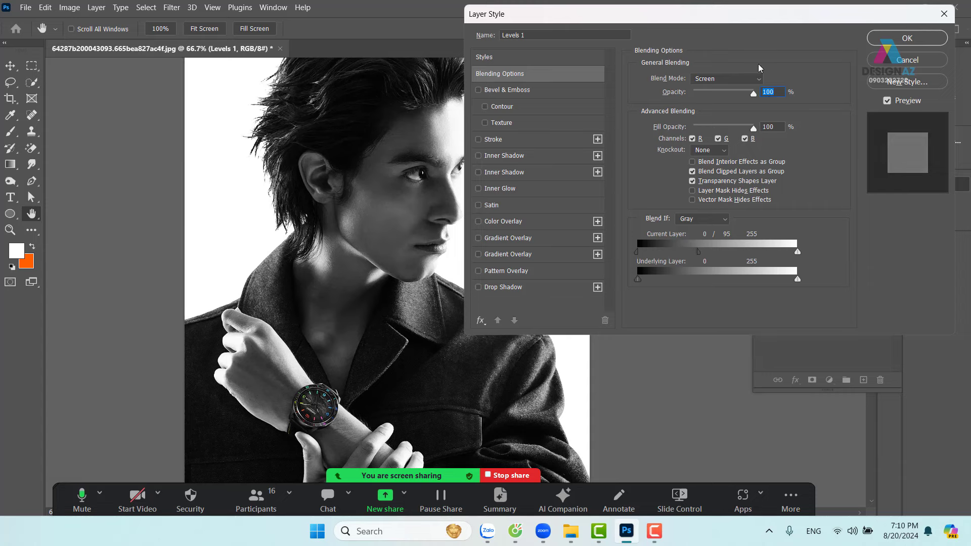
# Split the Current Layer highlight limit of the Blend If range to 137 / 255 and apply the blending options.
pyautogui.moveTo(750, 23); pyautogui.dragTo(813, 39)
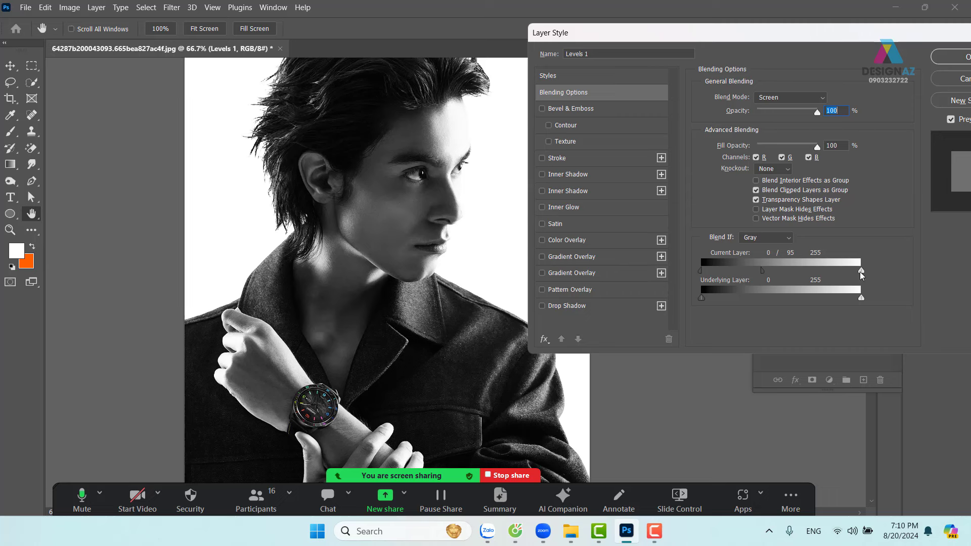
pyautogui.moveTo(862, 273); pyautogui.dragTo(789, 282)
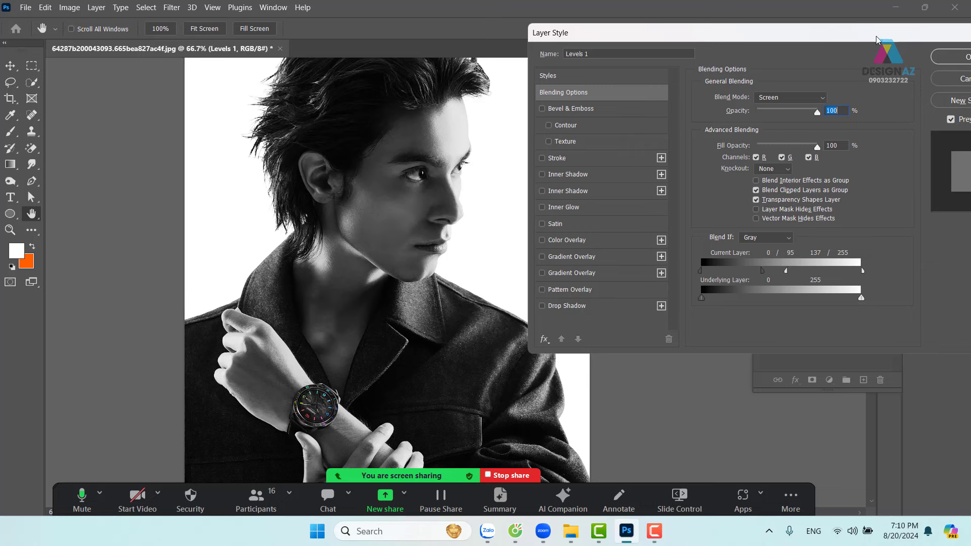
pyautogui.moveTo(875, 34); pyautogui.dragTo(784, 47)
pyautogui.click(868, 71)
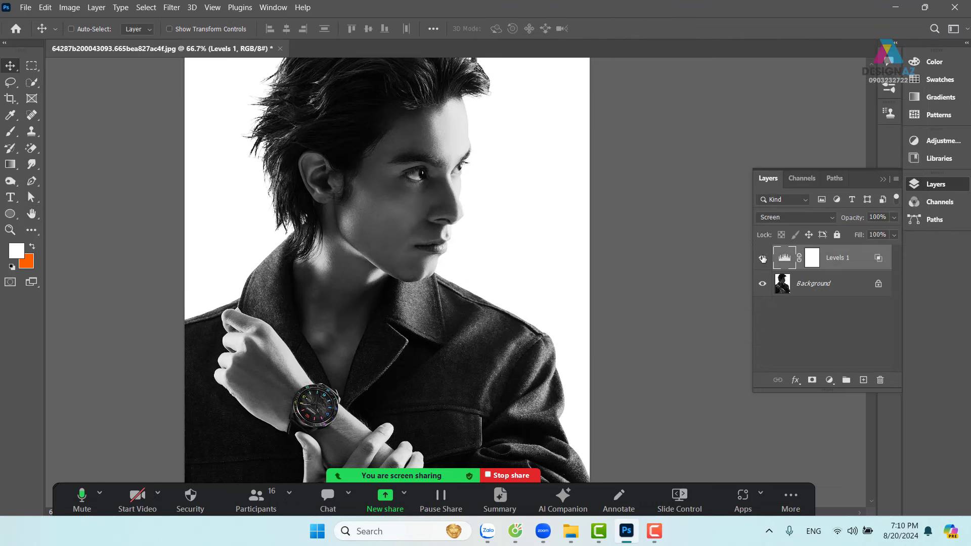
# Compare the portrait with and without the Levels adjustment layer.
pyautogui.click(763, 259)
pyautogui.click(763, 258)
pyautogui.click(763, 258)
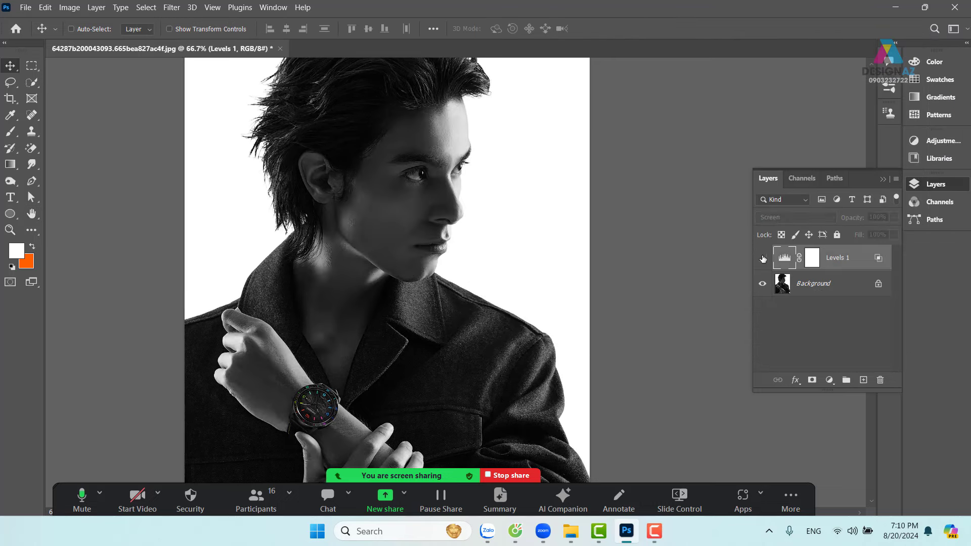
pyautogui.click(763, 258)
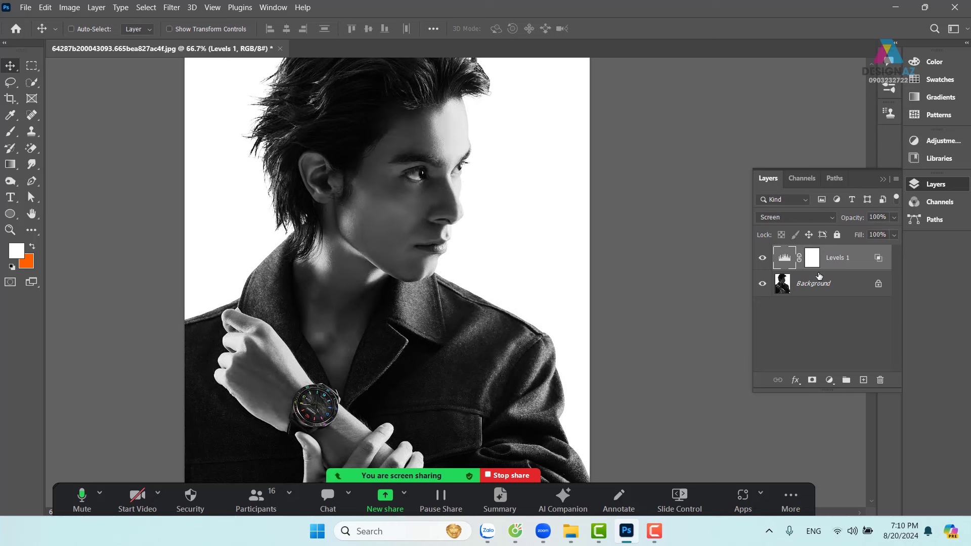
# Set the Levels adjustment layer's fill to 73% to soften the brightening.
pyautogui.click(894, 235)
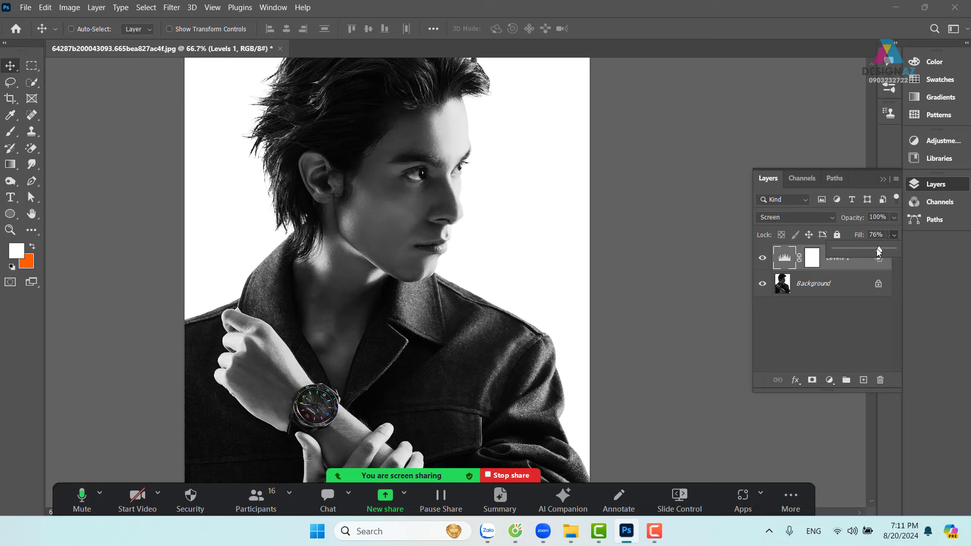
pyautogui.moveTo(887, 248); pyautogui.dragTo(875, 248)
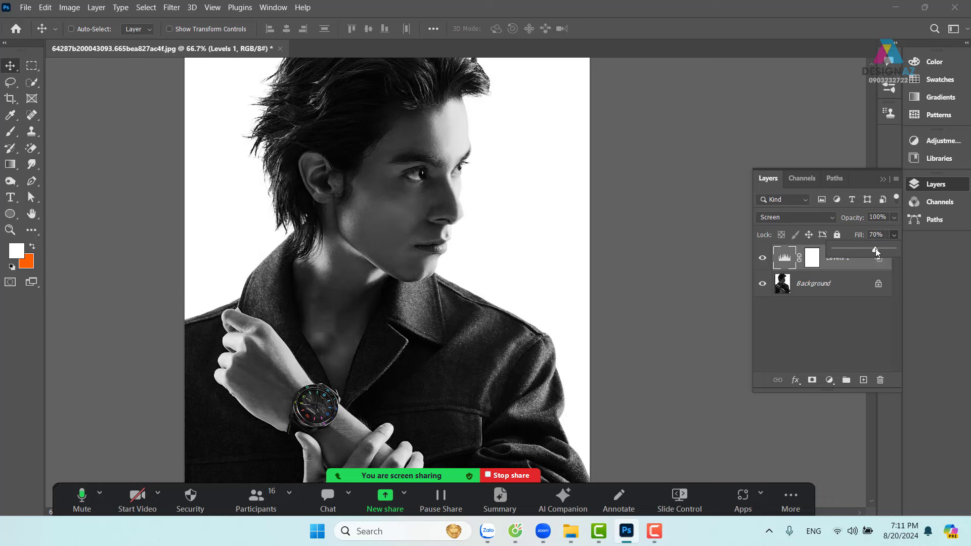
pyautogui.moveTo(875, 248); pyautogui.dragTo(951, 267)
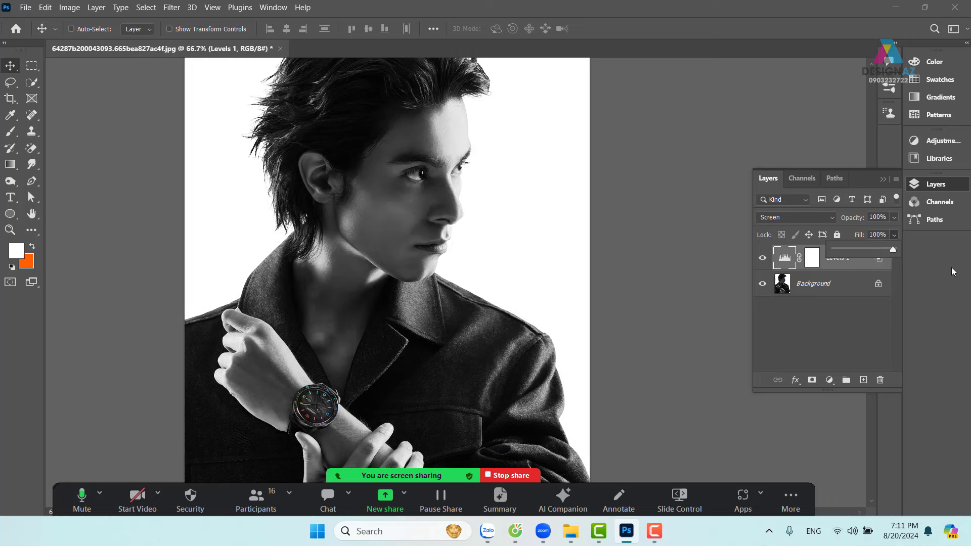
pyautogui.moveTo(877, 252); pyautogui.dragTo(876, 252)
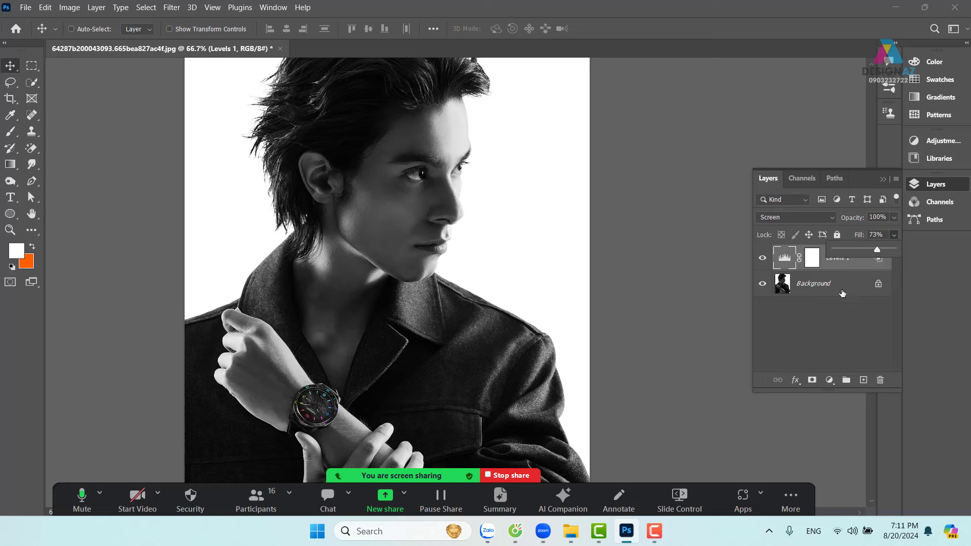
pyautogui.click(783, 266)
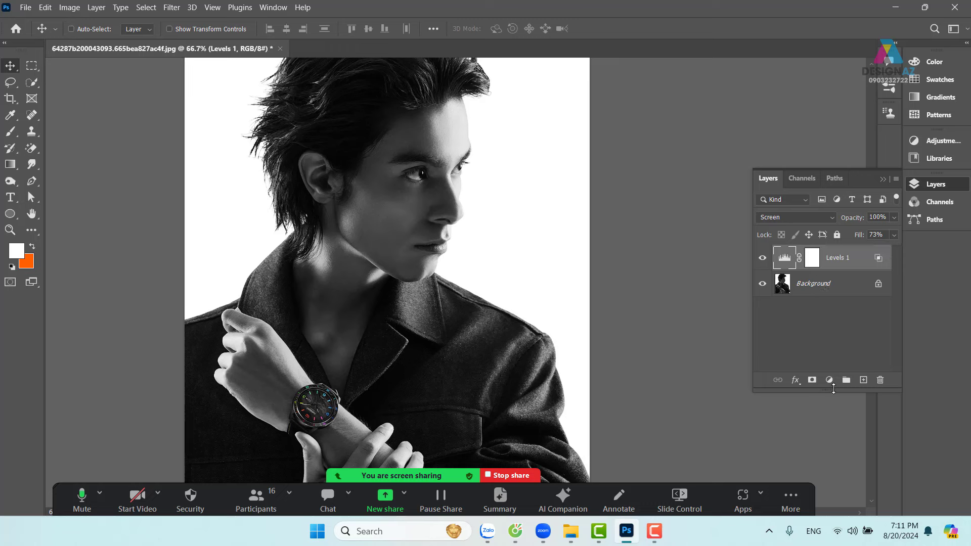
# Add a second Levels adjustment layer above the first one and set its blend mode to Screen.
pyautogui.click(829, 379)
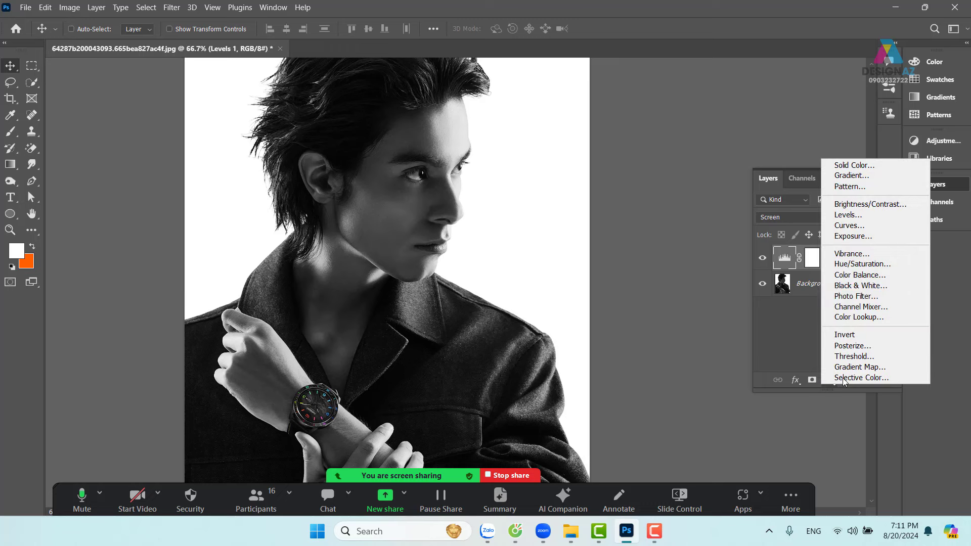
pyautogui.click(863, 219)
pyautogui.click(744, 65)
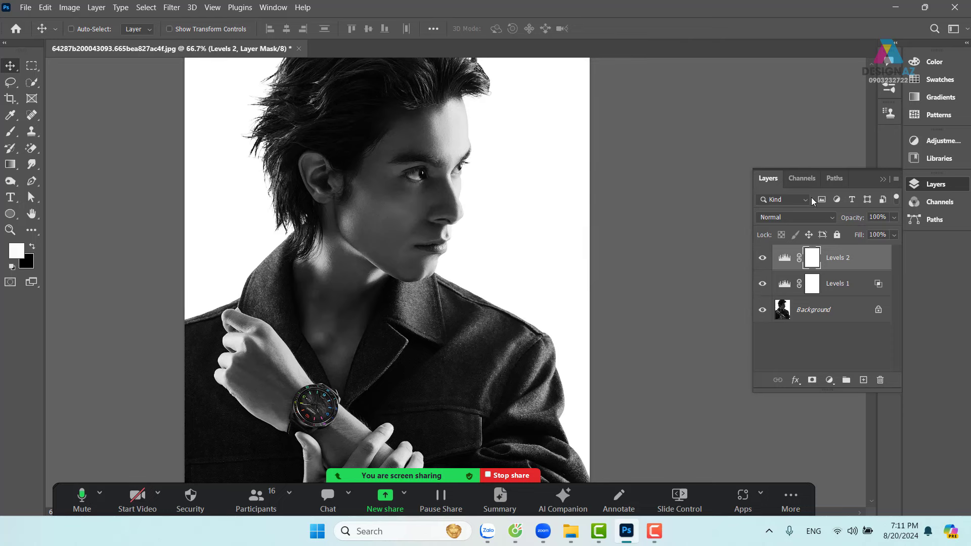
pyautogui.click(808, 220)
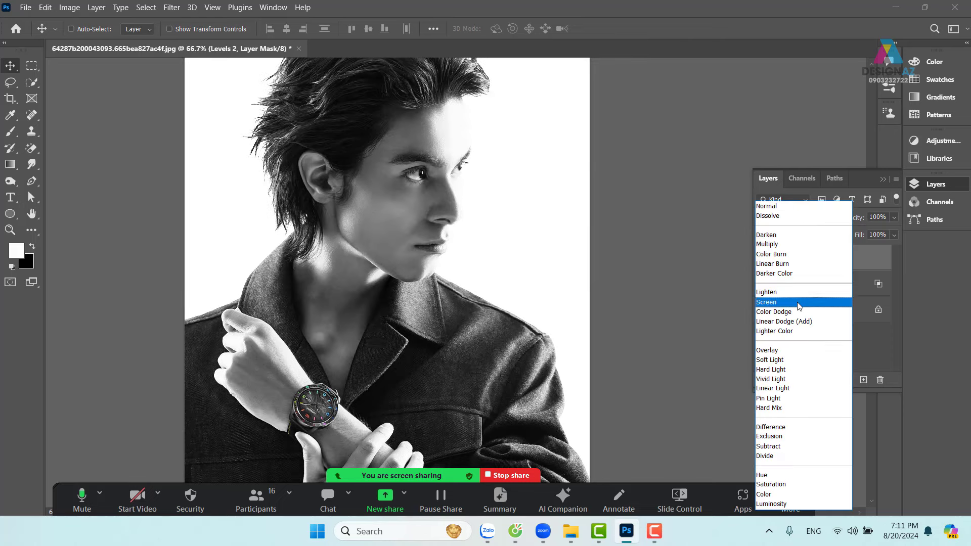
pyautogui.click(810, 303)
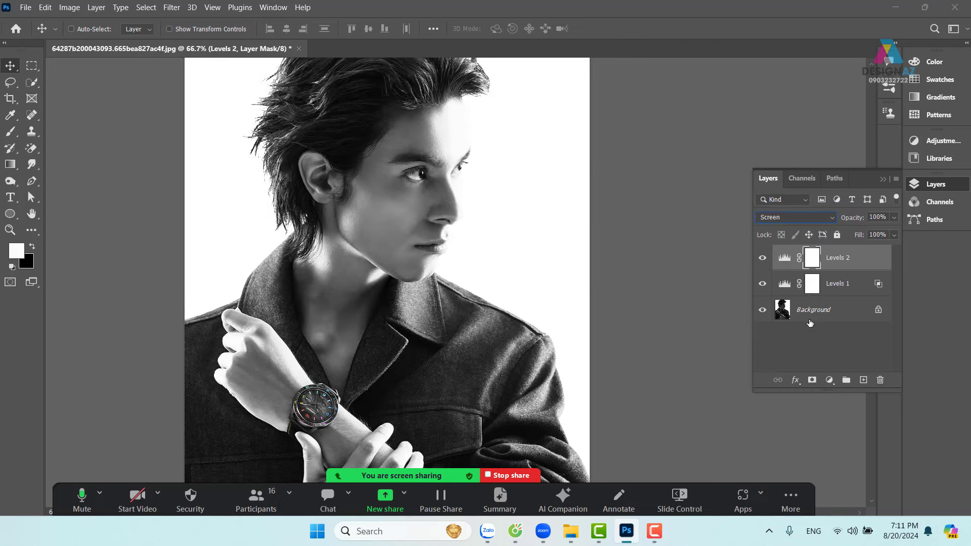
# In the second Levels layer's blending options, split the Current Layer shadow limit of the Gray Blend If range to 71 / 129 and apply.
pyautogui.rightClick(875, 257)
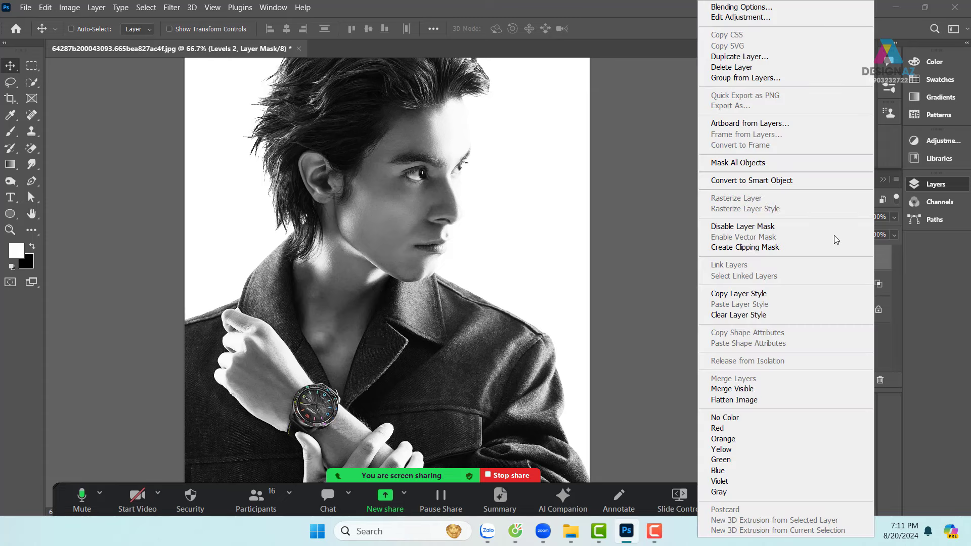
pyautogui.click(772, 8)
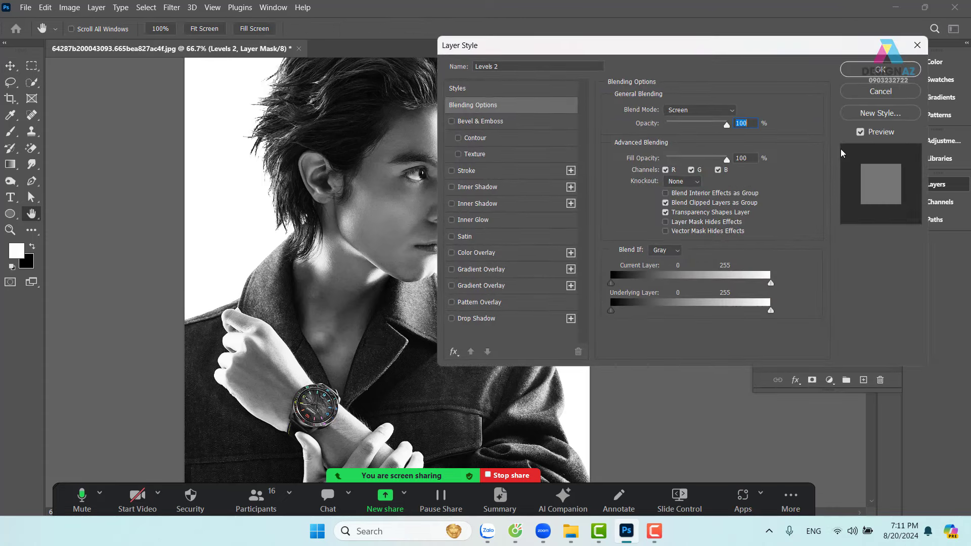
pyautogui.moveTo(777, 44); pyautogui.dragTo(842, 49)
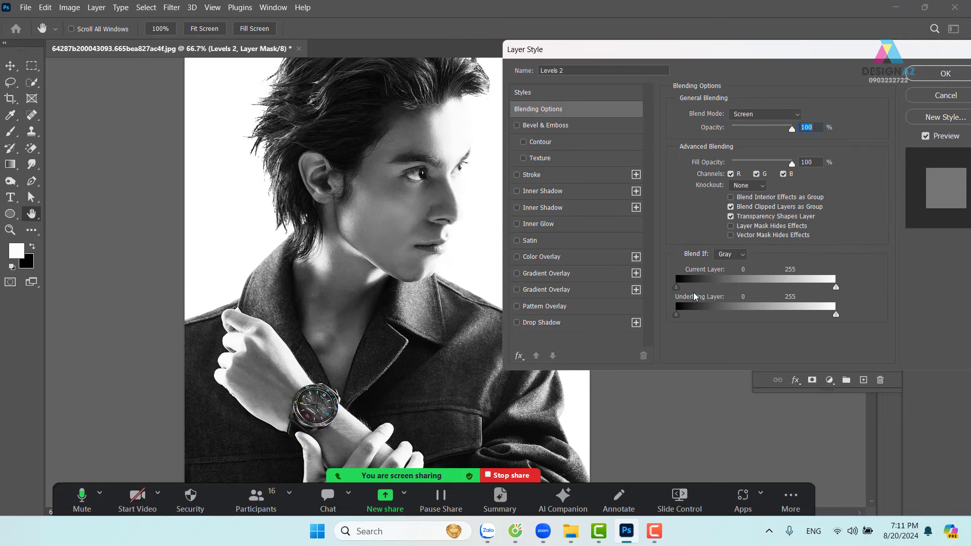
pyautogui.moveTo(677, 288); pyautogui.dragTo(721, 288)
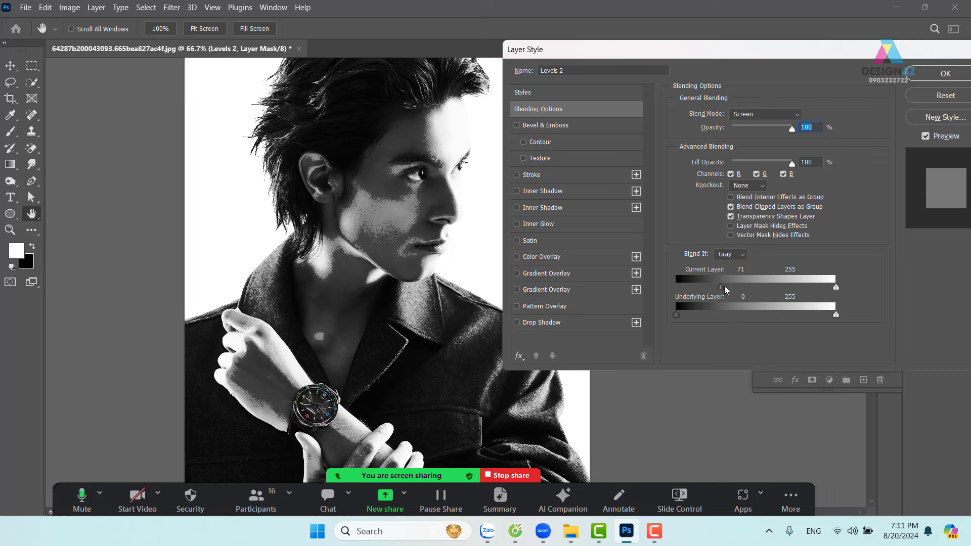
pyautogui.keyDown('alt'); pyautogui.moveTo(721, 287); pyautogui.dragTo(757, 288); pyautogui.keyUp('alt')
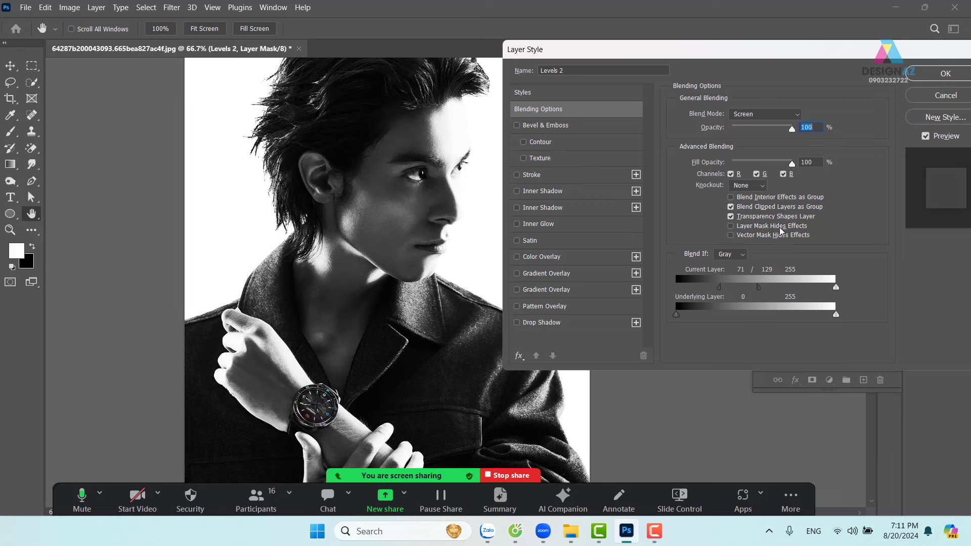
pyautogui.click(945, 74)
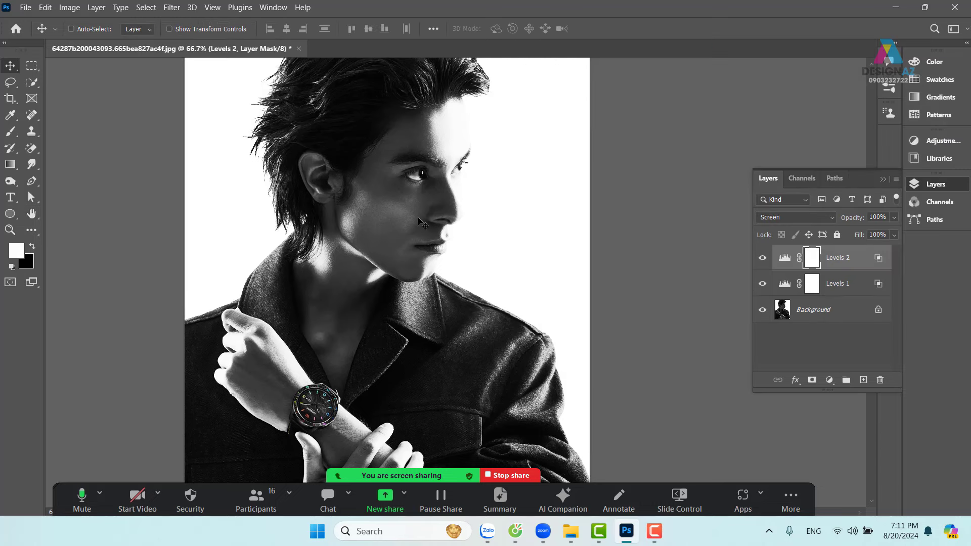
# Compare the portrait with and without the second Levels adjustment layer.
pyautogui.click(763, 259)
pyautogui.click(762, 258)
pyautogui.click(762, 259)
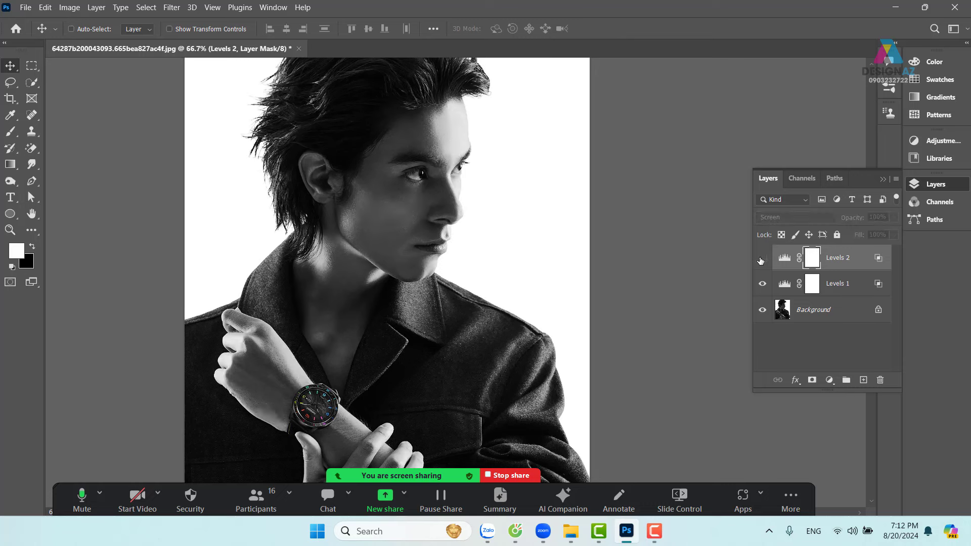
pyautogui.click(761, 259)
pyautogui.click(762, 259)
pyautogui.click(761, 259)
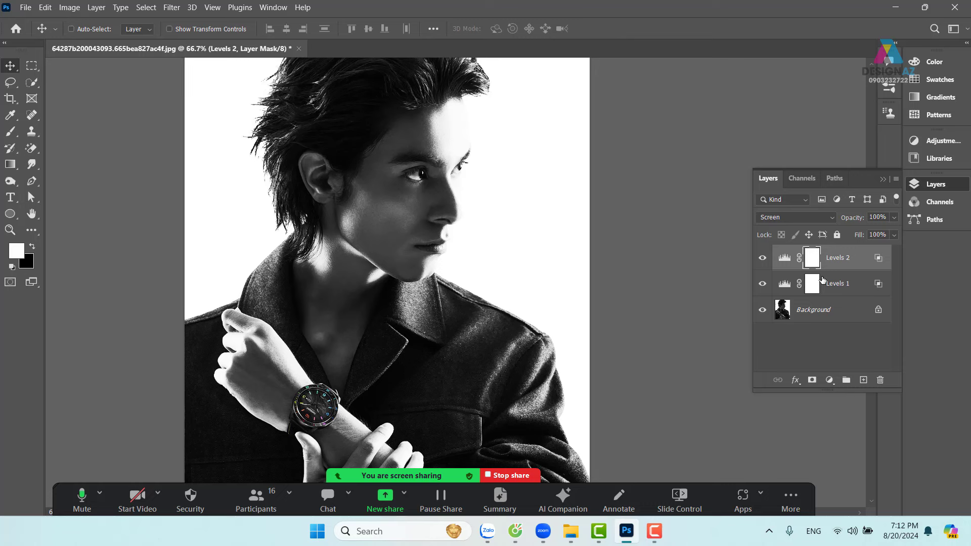
# Invert the Levels 2 layer mask to black and check its effect by toggling the layer's visibility.
pyautogui.hotkey('ctrl', 'i')
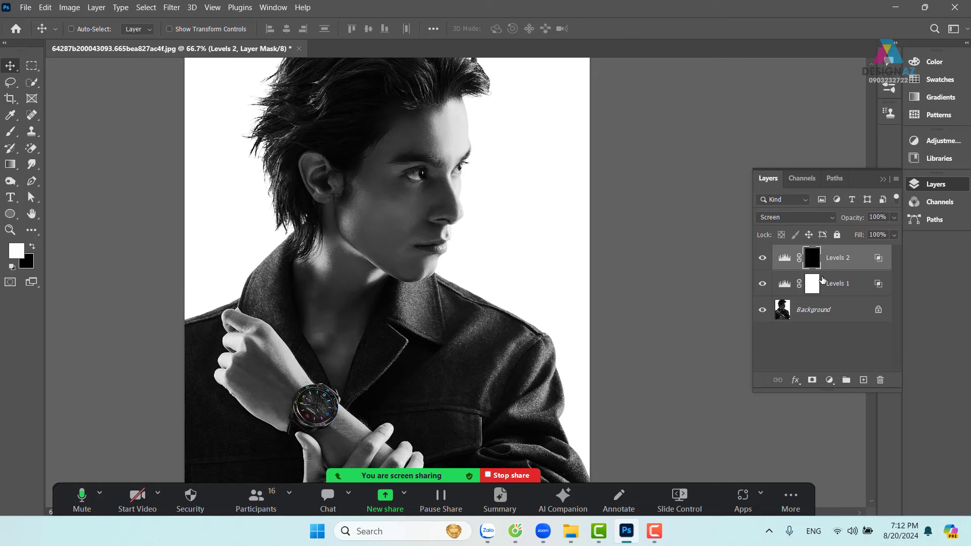
pyautogui.click(762, 261)
pyautogui.click(762, 262)
pyautogui.click(762, 262)
pyautogui.click(762, 262)
# Choose a soft round brush with 0% hardness from General Brushes for painting on the Levels 2 mask.
pyautogui.hotkey('ctrl', '+')
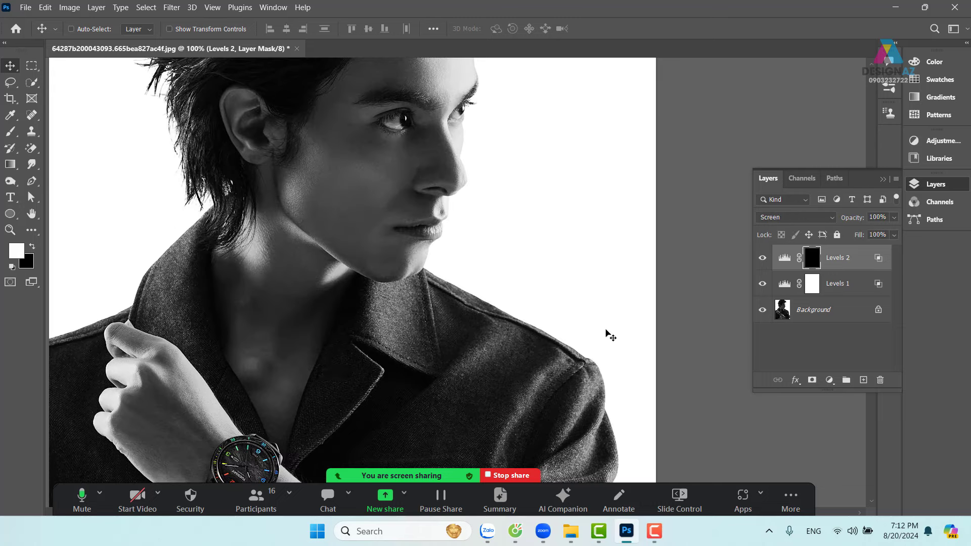
pyautogui.scroll(3, 374, 192)
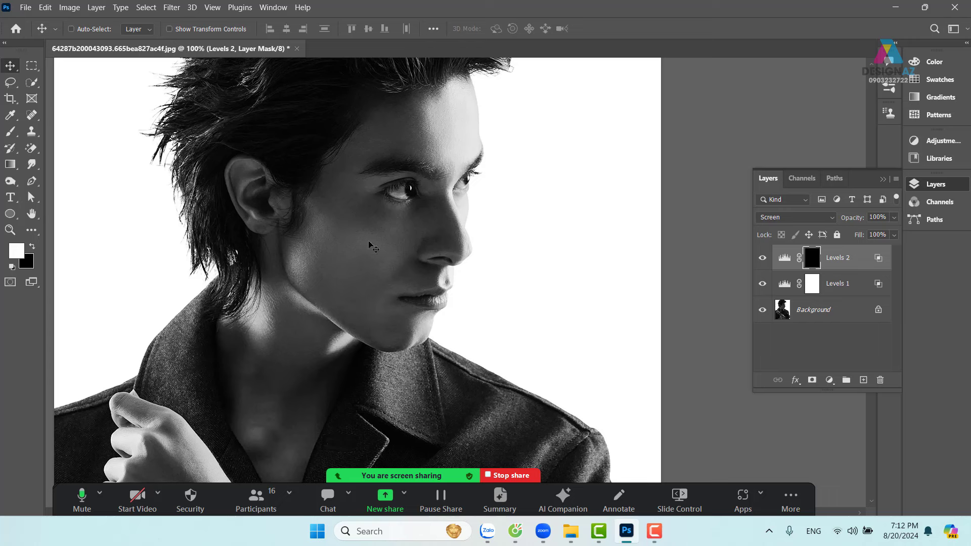
pyautogui.press('b')
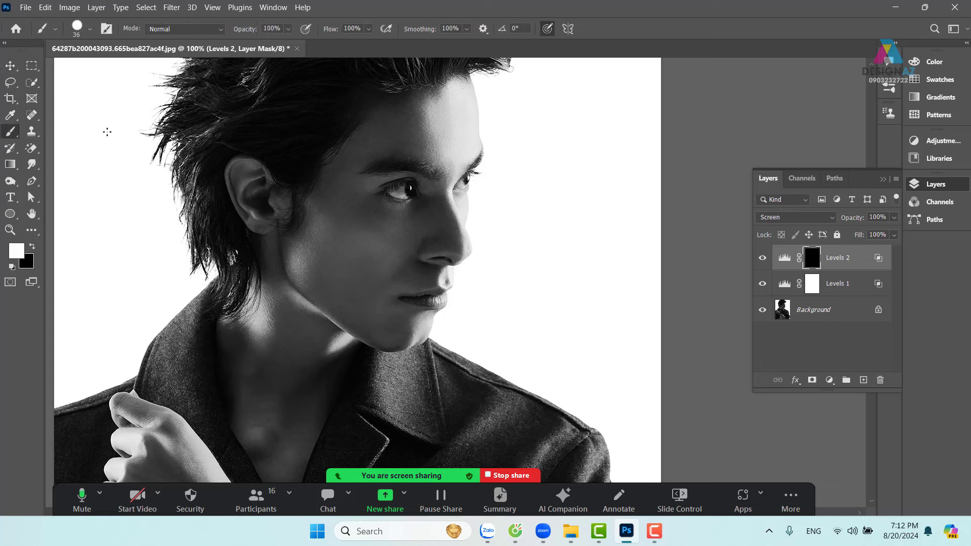
pyautogui.click(94, 33)
pyautogui.click(89, 151)
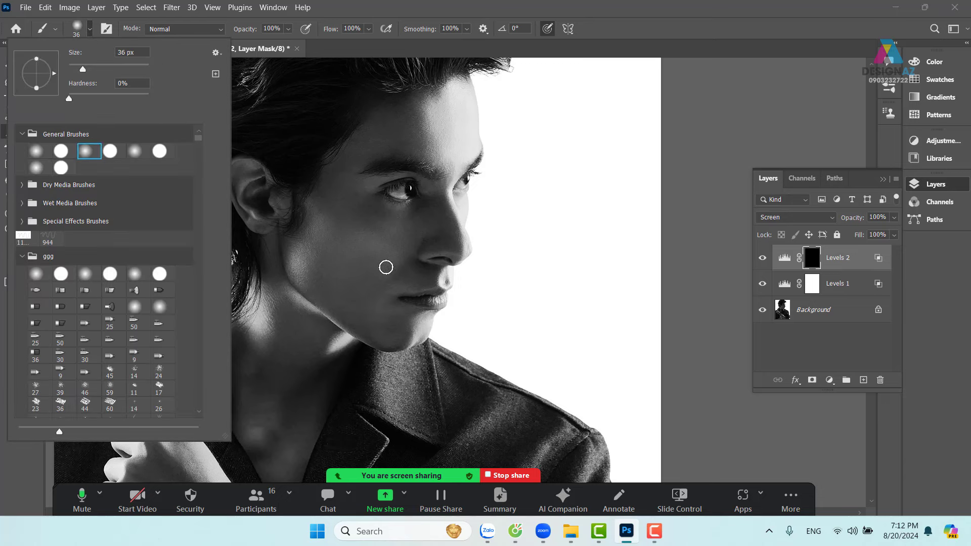
pyautogui.click(719, 23)
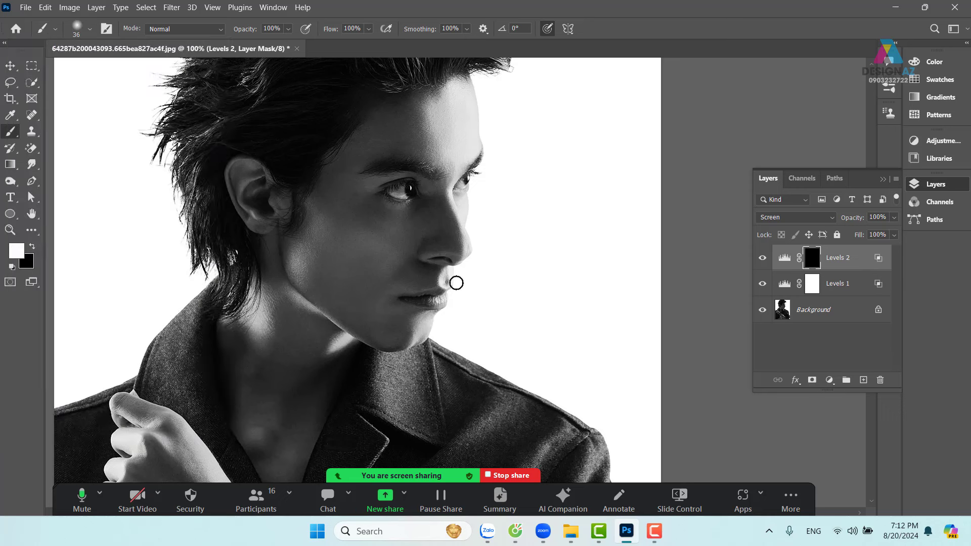
# Enlarge the brush to 178 px and paint white over the cheek on the Levels 2 mask.
pyautogui.moveTo(463, 273); pyautogui.dragTo(506, 278)
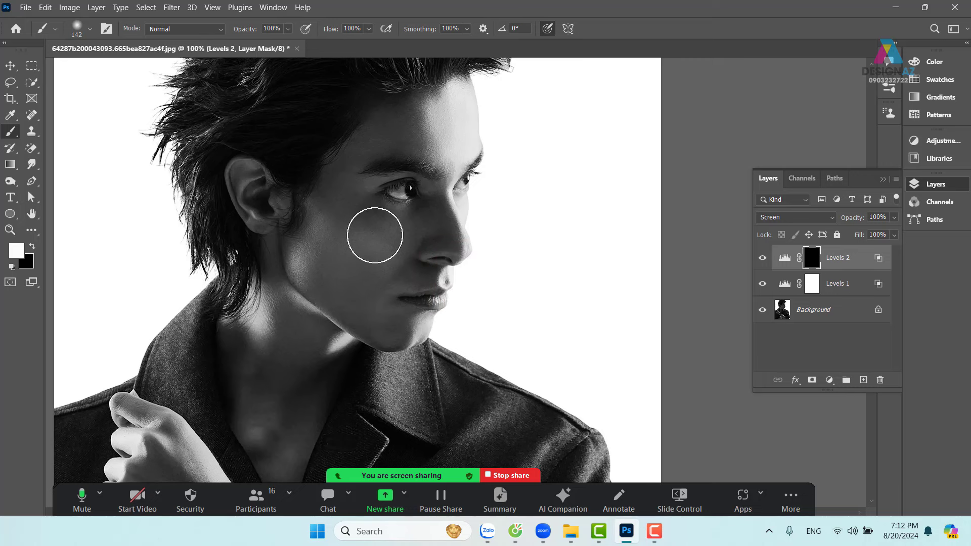
pyautogui.moveTo(412, 244); pyautogui.dragTo(425, 250)
pyautogui.click(369, 228)
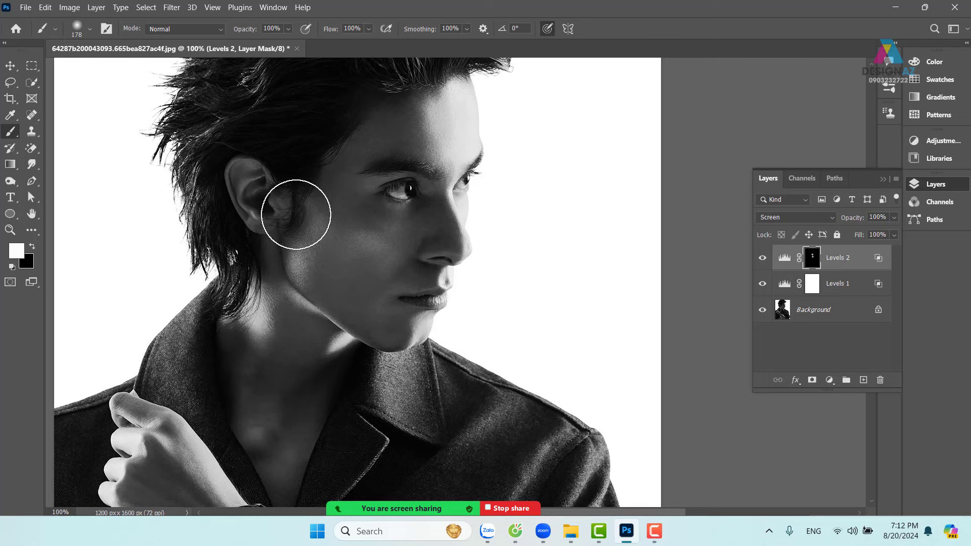
# Lower the brush opacity to 53% and paint white over the jaw below the ear on the Levels 2 mask.
pyautogui.click(289, 29)
pyautogui.moveTo(276, 45); pyautogui.dragTo(273, 45)
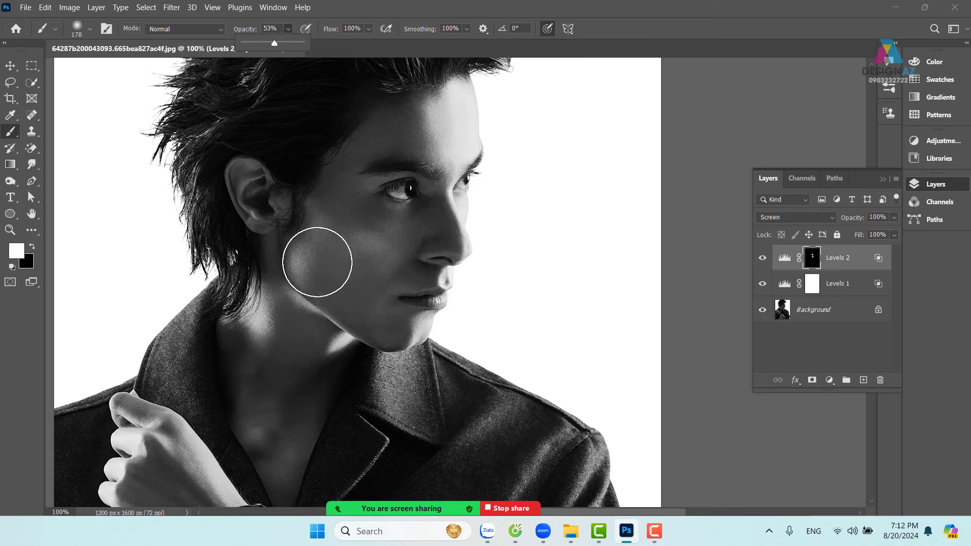
pyautogui.click(301, 259)
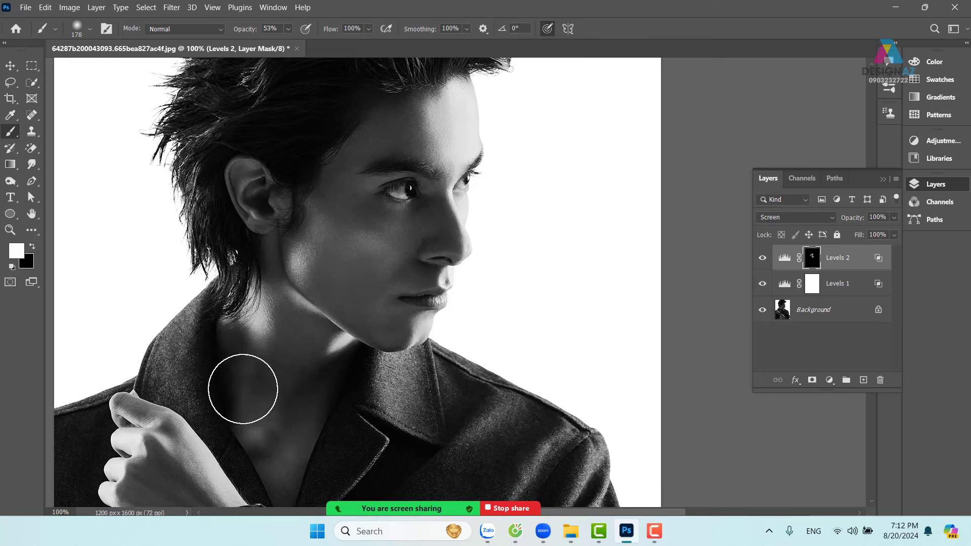
# Reduce the brush opacity to 33% and dab white lightly on the side of the face in the Levels 2 mask.
pyautogui.click(289, 29)
pyautogui.click(284, 44)
pyautogui.click(293, 249)
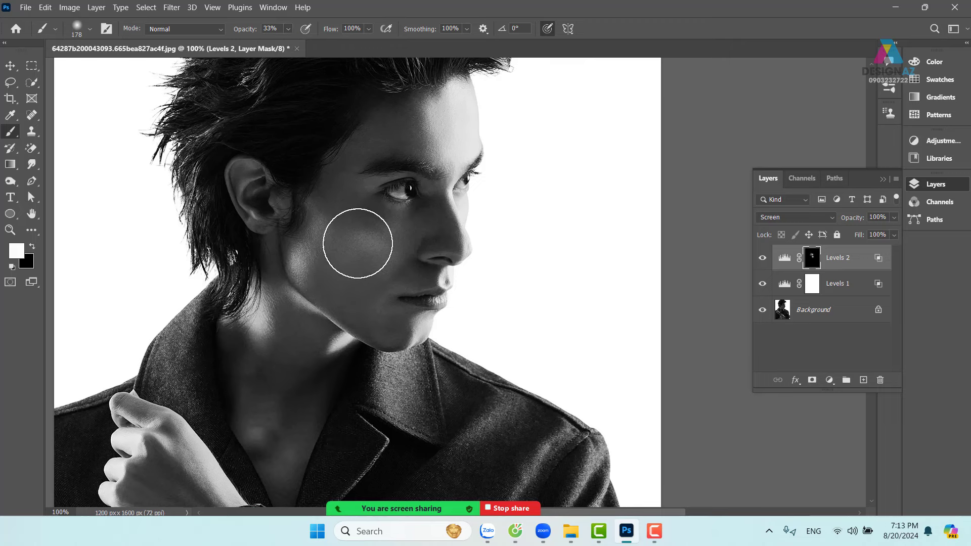
# Compare the face with and without the brightening painted into the Levels 2 mask.
pyautogui.click(762, 259)
pyautogui.click(762, 258)
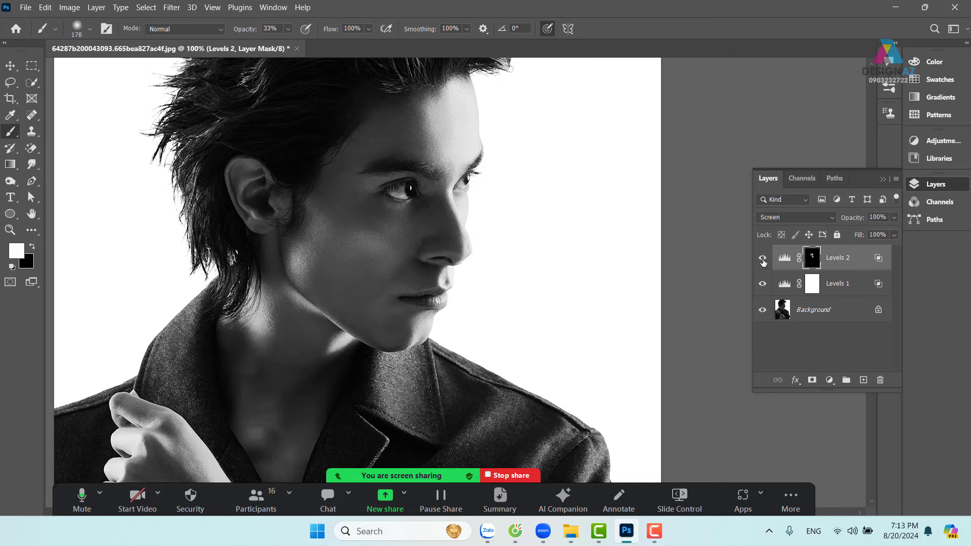
pyautogui.click(762, 259)
pyautogui.click(762, 259)
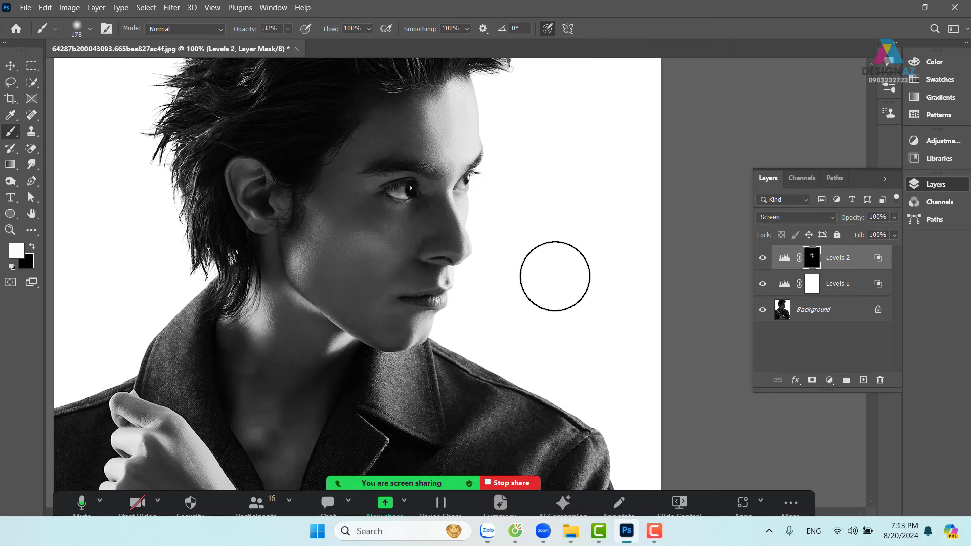
# Paint white over the hands and forearms on the Levels 2 mask with the 33% opacity brush.
pyautogui.moveTo(441, 310); pyautogui.dragTo(455, 161)
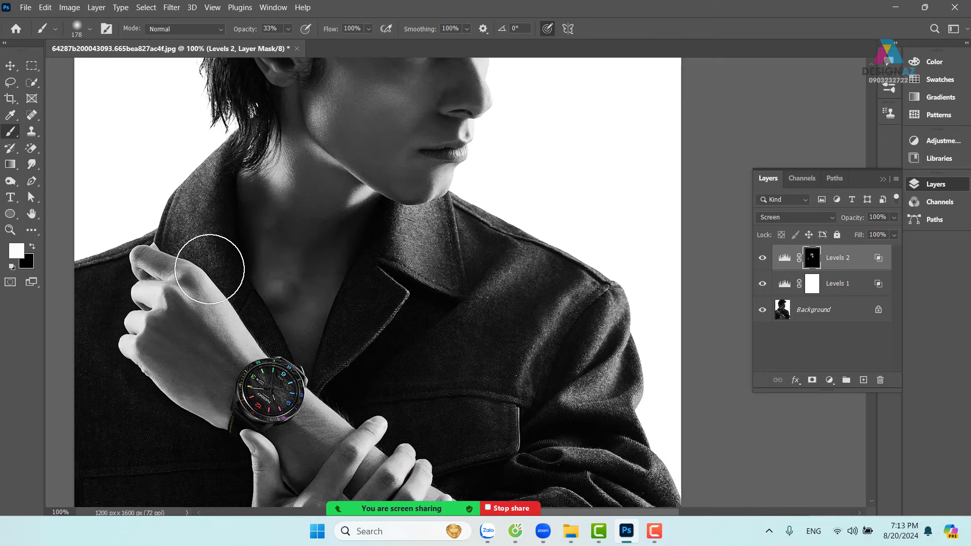
pyautogui.moveTo(450, 482); pyautogui.dragTo(401, 338)
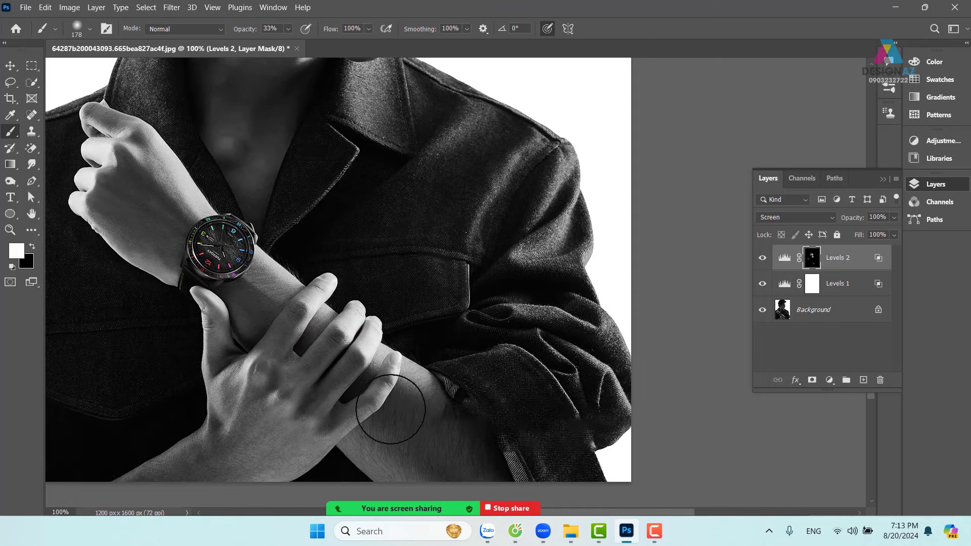
pyautogui.moveTo(394, 316)
pyautogui.mouseDown()
pyautogui.moveTo(392, 303)
pyautogui.moveTo(496, 312)
pyautogui.moveTo(477, 362)
pyautogui.moveTo(402, 387)
pyautogui.mouseUp()
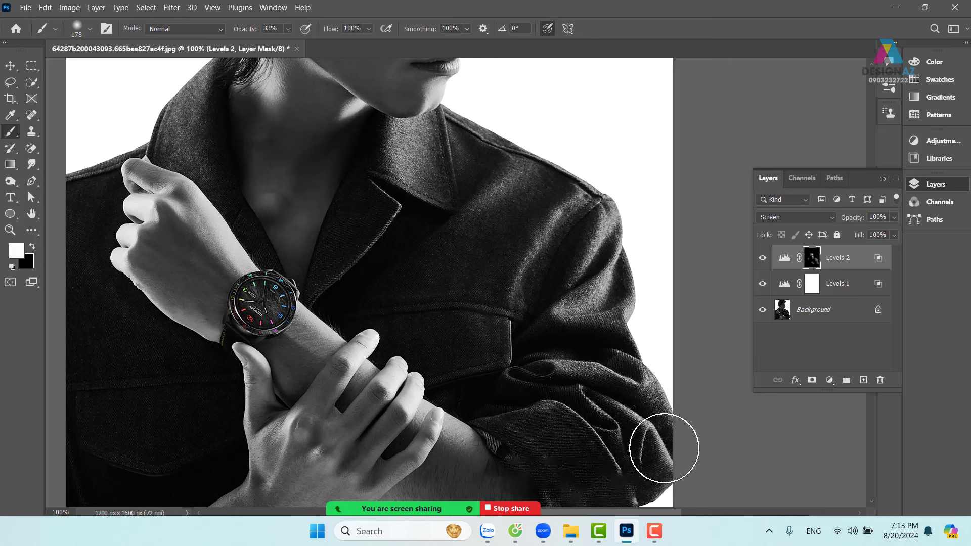
# Compare the whole portrait with both Levels adjustment layers hidden and shown.
pyautogui.hotkey('ctrl', '-')
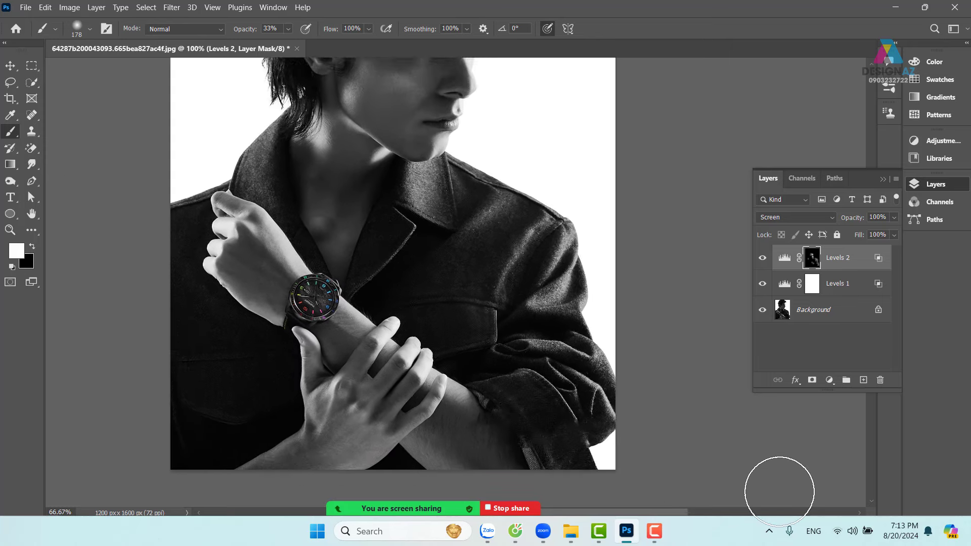
pyautogui.moveTo(502, 192); pyautogui.dragTo(487, 313)
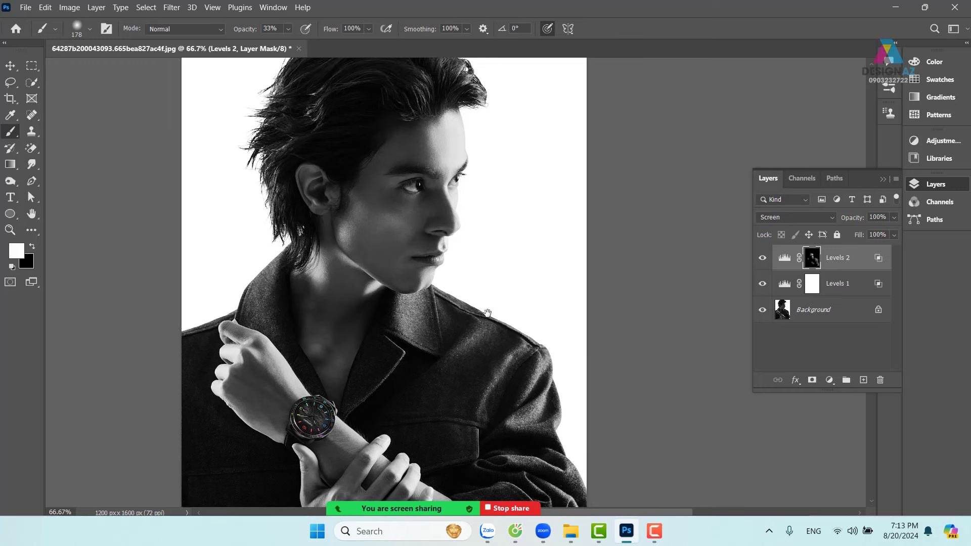
pyautogui.click(762, 259)
pyautogui.click(761, 283)
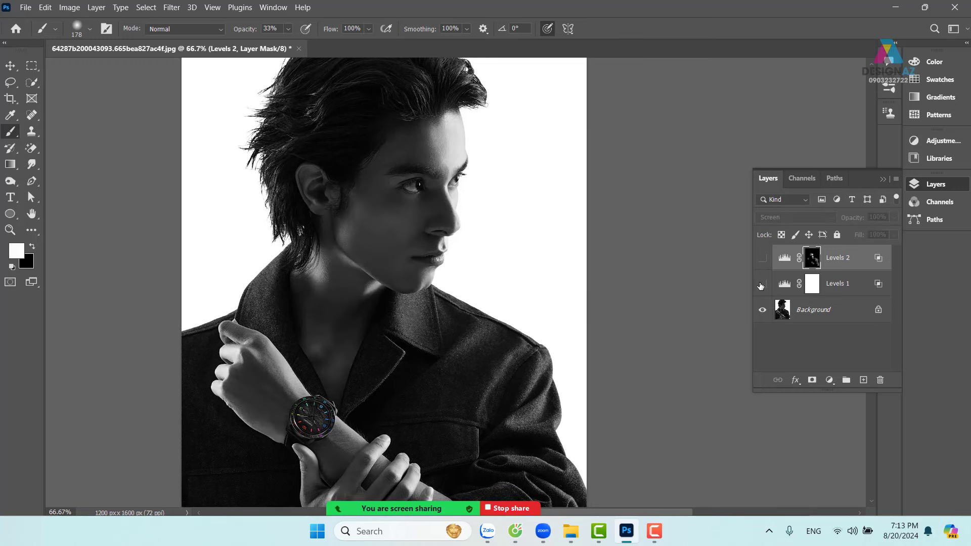
pyautogui.click(762, 259)
pyautogui.click(761, 284)
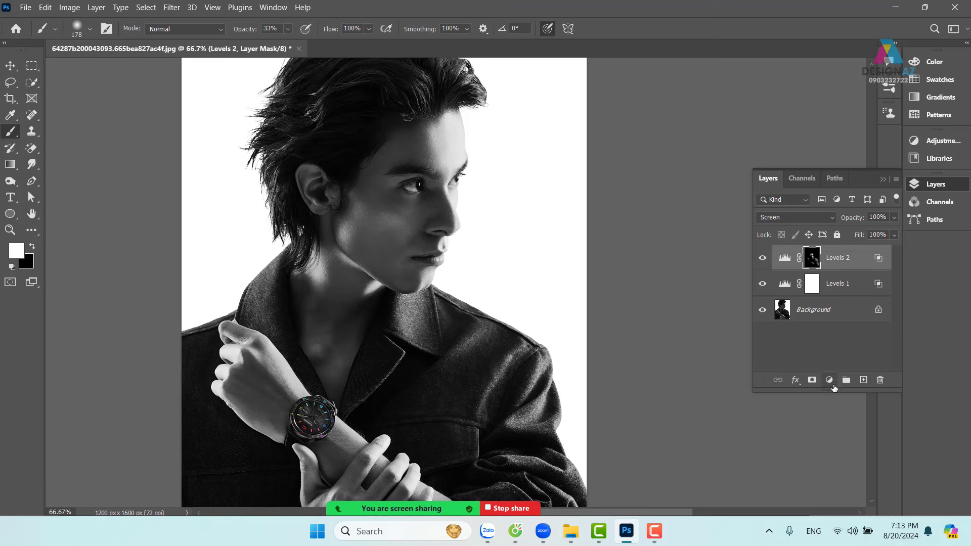
# Add a Gradient Map adjustment layer above Levels 2 and apply the Black, White preset from the Basics group.
pyautogui.click(830, 381)
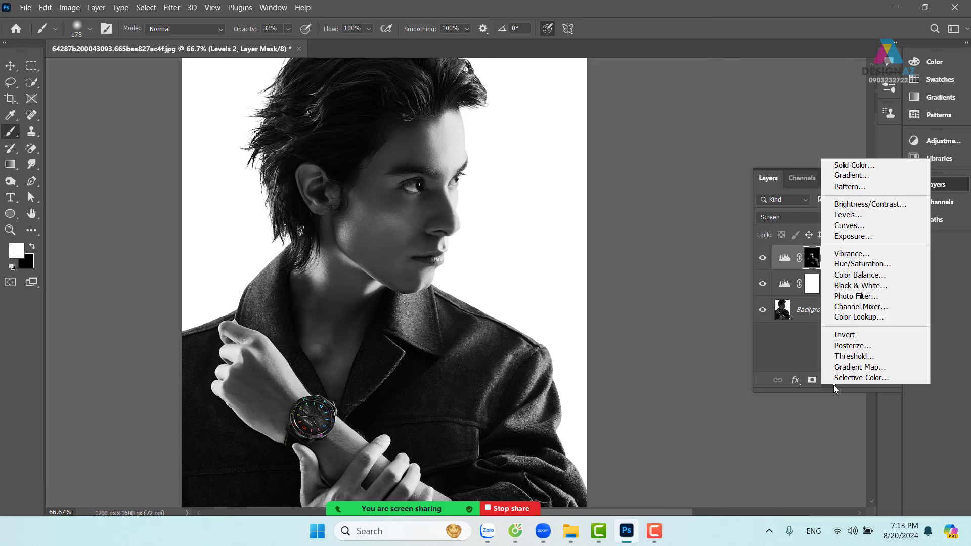
pyautogui.click(861, 371)
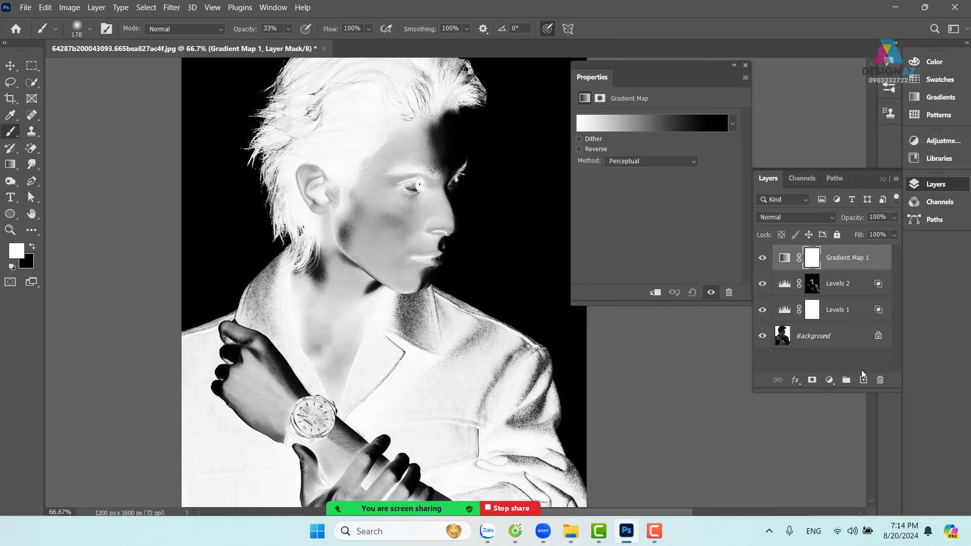
pyautogui.click(675, 126)
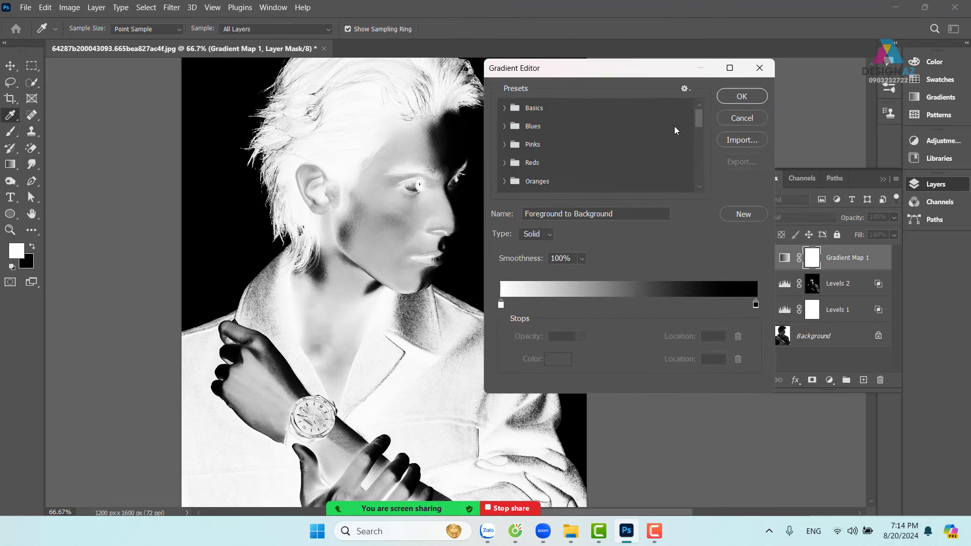
pyautogui.click(504, 107)
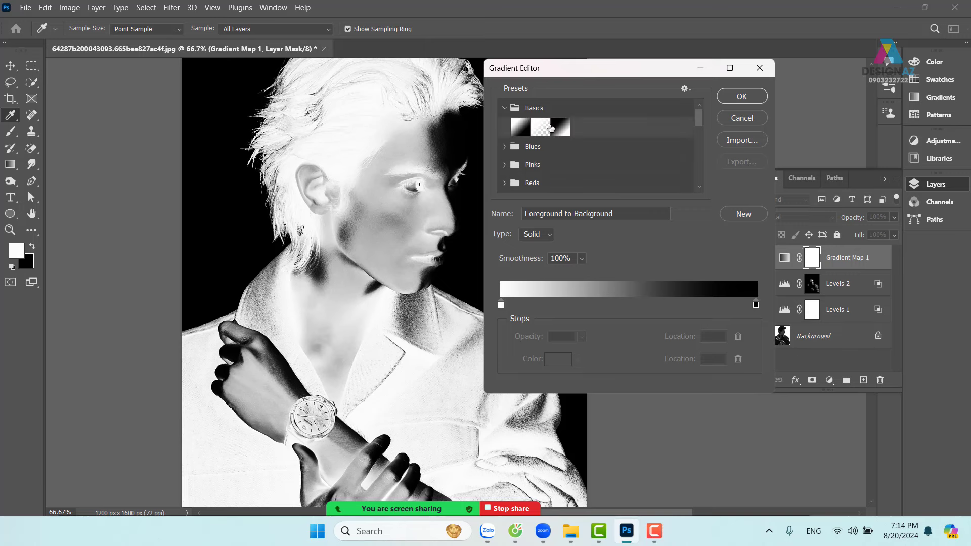
pyautogui.click(560, 128)
pyautogui.moveTo(674, 73); pyautogui.dragTo(722, 53)
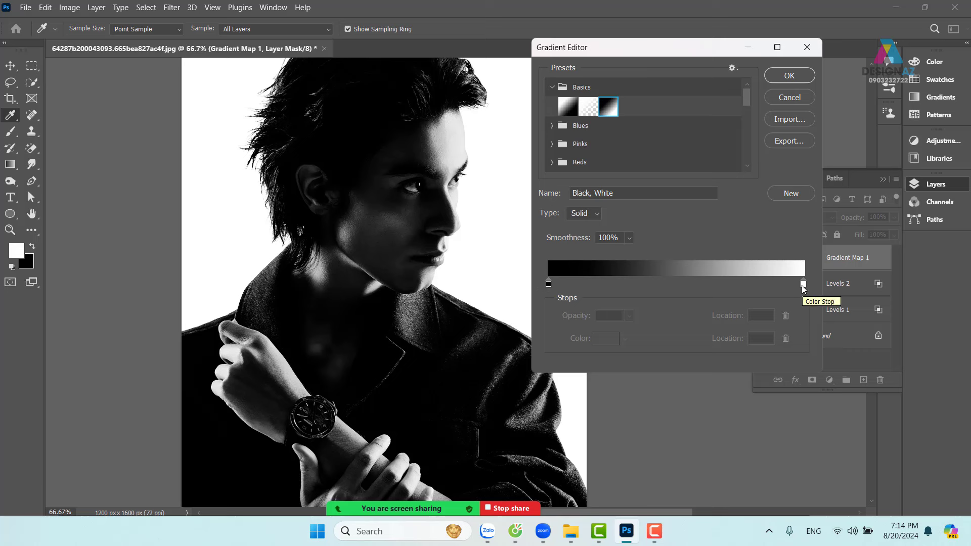
# Recolour the gradient's black stop to purple 67008d.
pyautogui.click(548, 285)
pyautogui.click(601, 338)
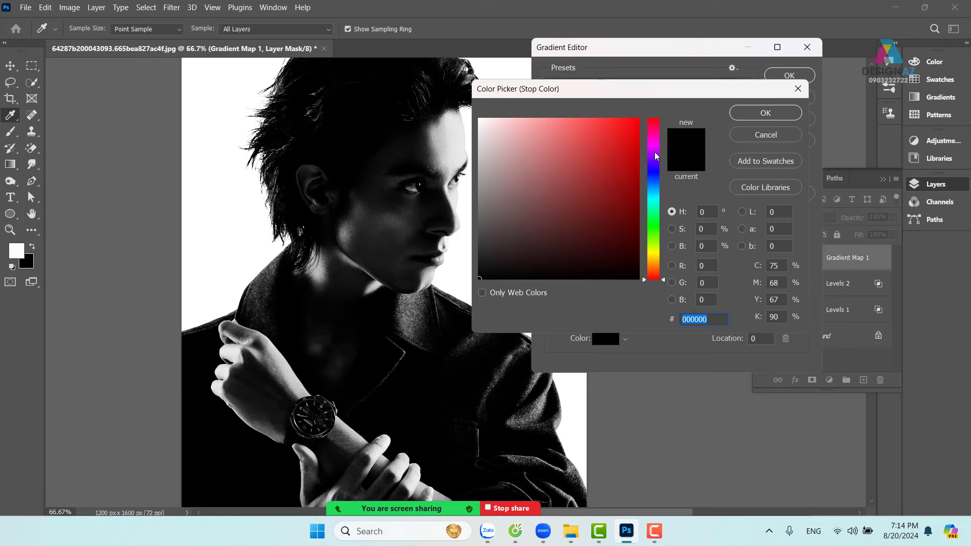
pyautogui.moveTo(653, 153); pyautogui.dragTo(653, 150)
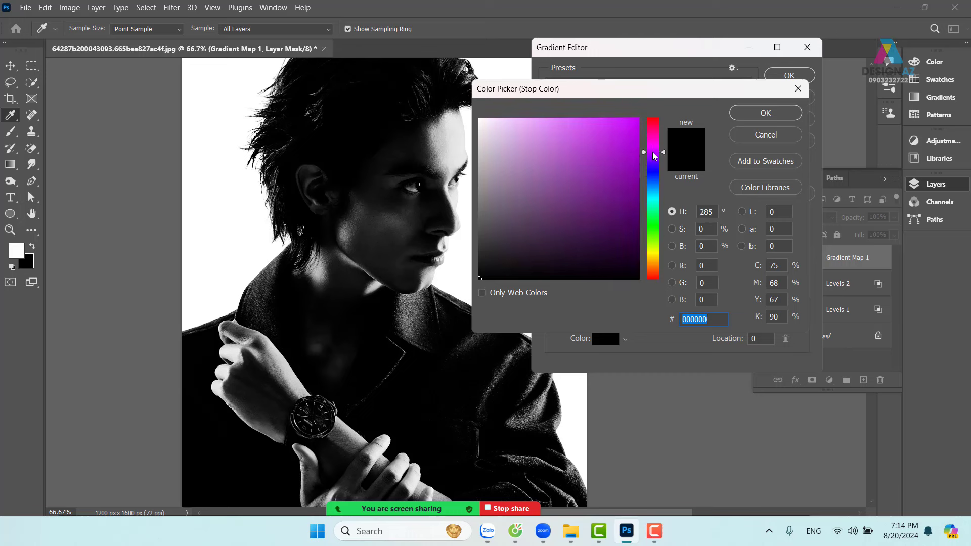
pyautogui.moveTo(633, 187); pyautogui.dragTo(640, 190)
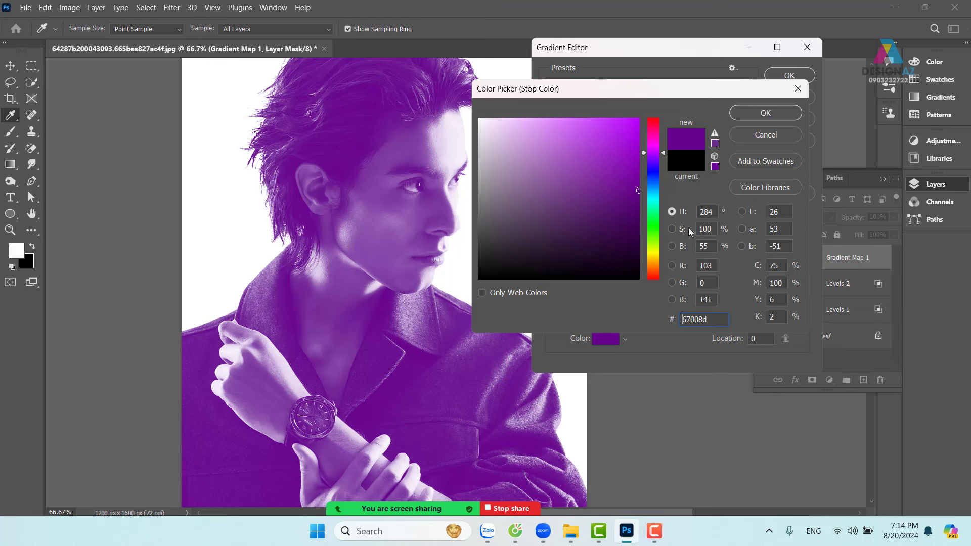
pyautogui.click(768, 113)
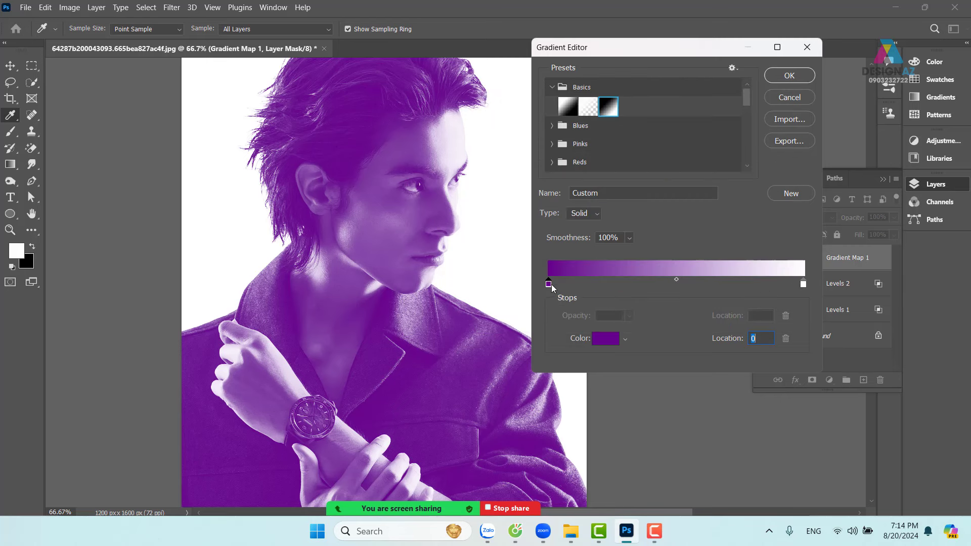
# Duplicate the purple stop near the middle of the gradient and darken the stop at location 0 to 170020.
pyautogui.moveTo(643, 284); pyautogui.dragTo(529, 278)
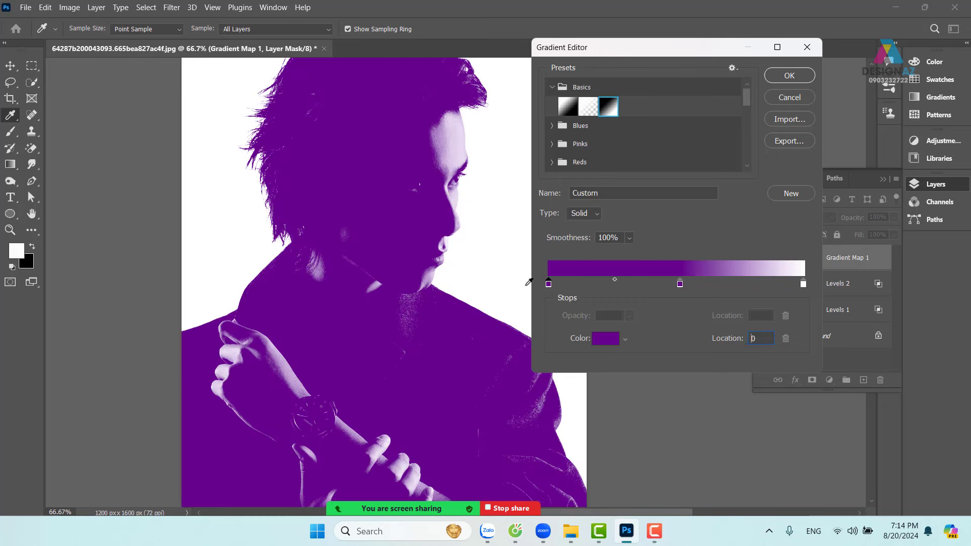
pyautogui.click(606, 339)
pyautogui.moveTo(634, 238); pyautogui.dragTo(639, 259)
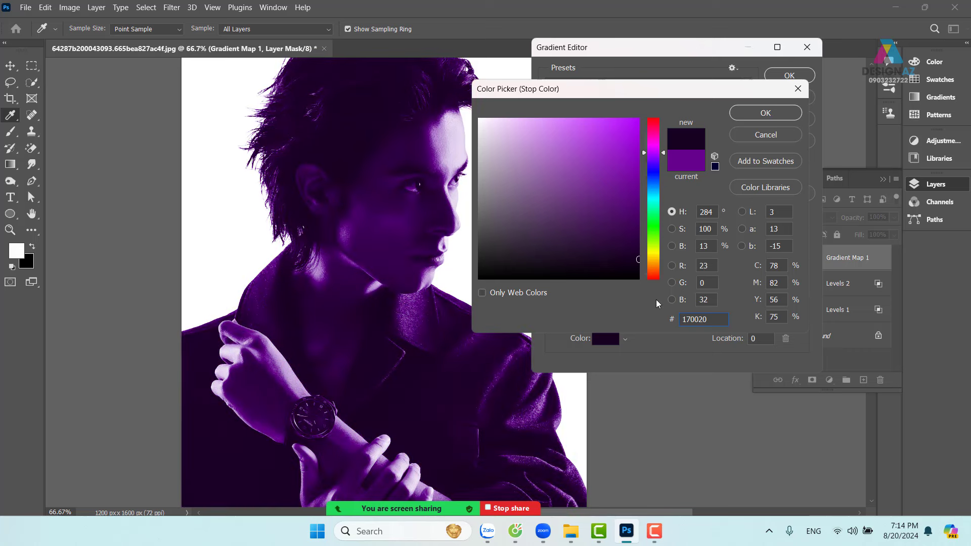
pyautogui.click(764, 113)
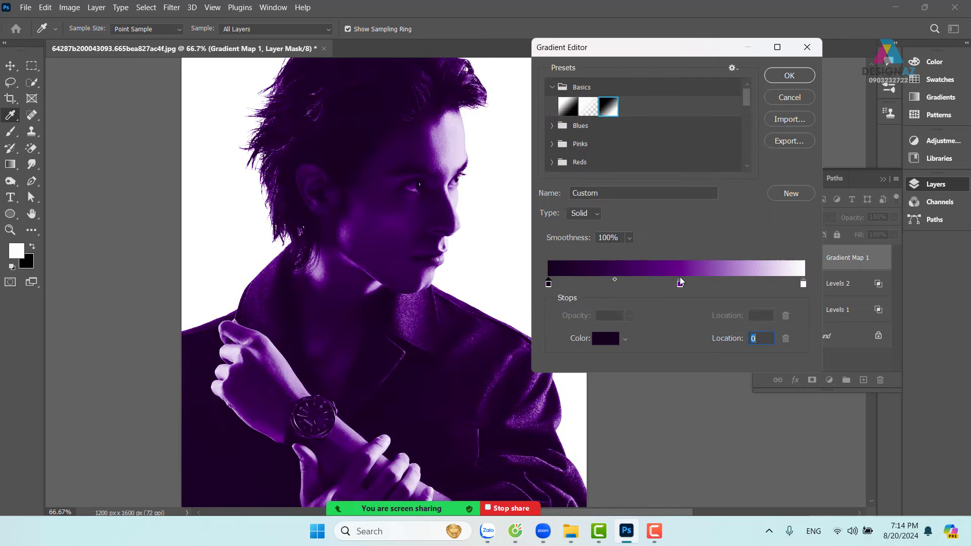
# Recolour the gradient's white stop at location 100 to bright blue 00baff.
pyautogui.click(803, 284)
pyautogui.click(606, 338)
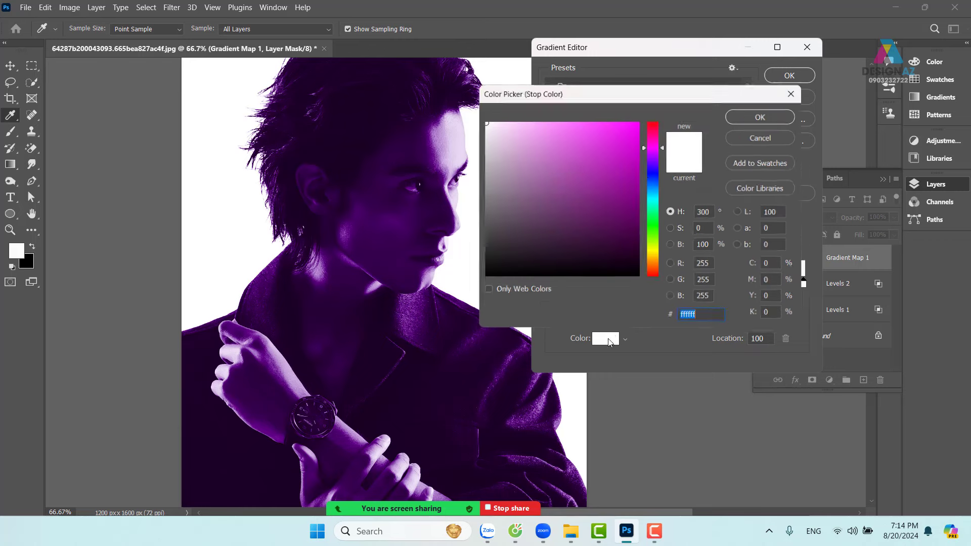
pyautogui.click(655, 197)
pyautogui.moveTo(633, 124); pyautogui.dragTo(646, 115)
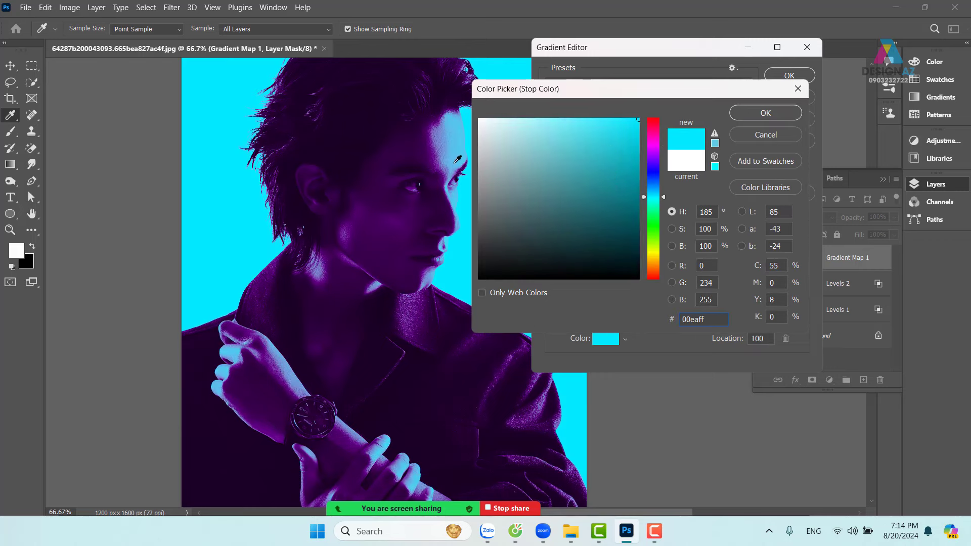
pyautogui.click(661, 194)
pyautogui.moveTo(664, 198); pyautogui.dragTo(664, 191)
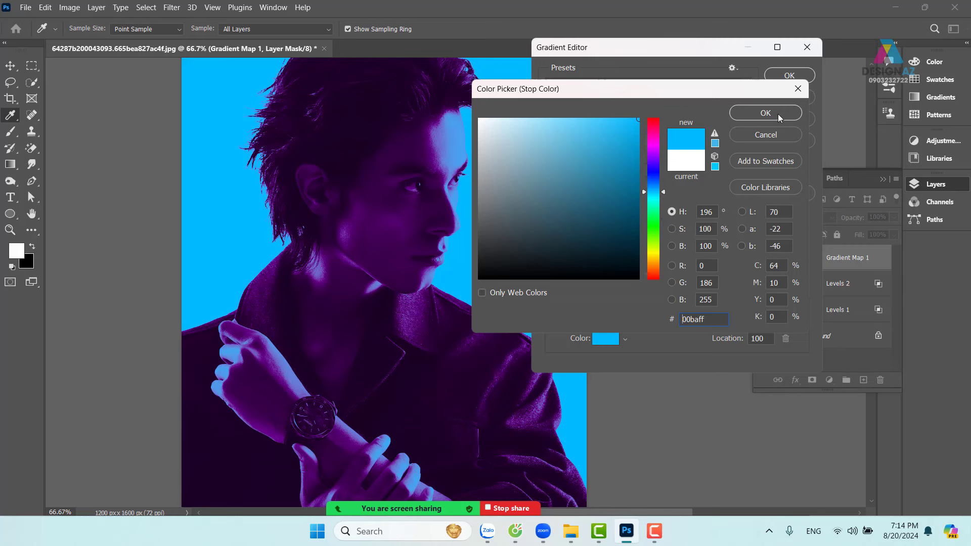
pyautogui.click(765, 112)
# Move the purple stop to location 32, set the purple-to-blue midpoint to 36, and accept the gradient.
pyautogui.moveTo(679, 284); pyautogui.dragTo(632, 284)
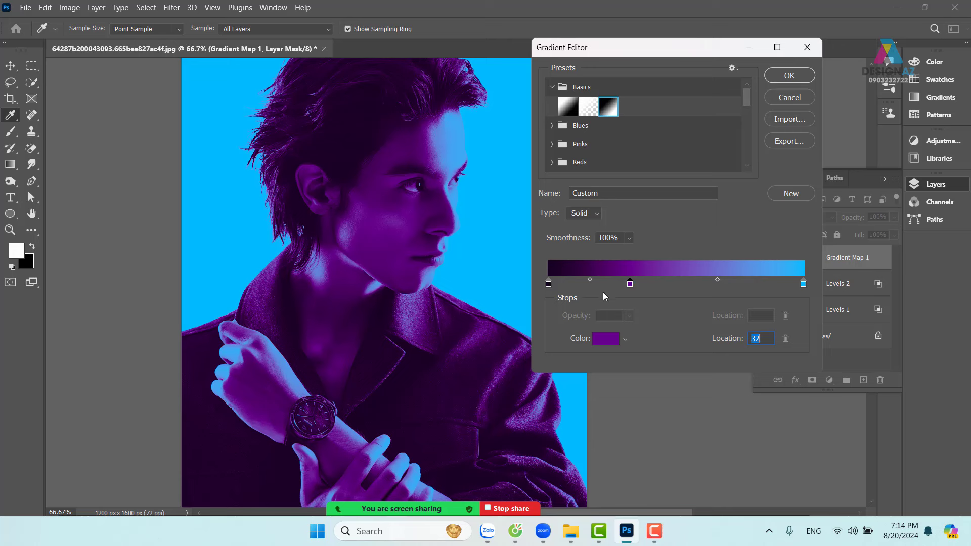
pyautogui.moveTo(718, 278); pyautogui.dragTo(693, 277)
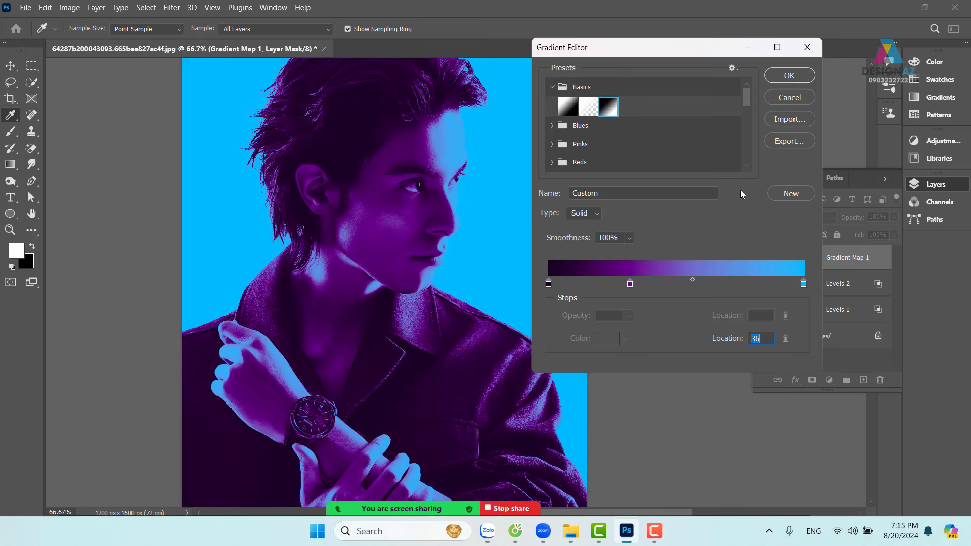
pyautogui.click(803, 80)
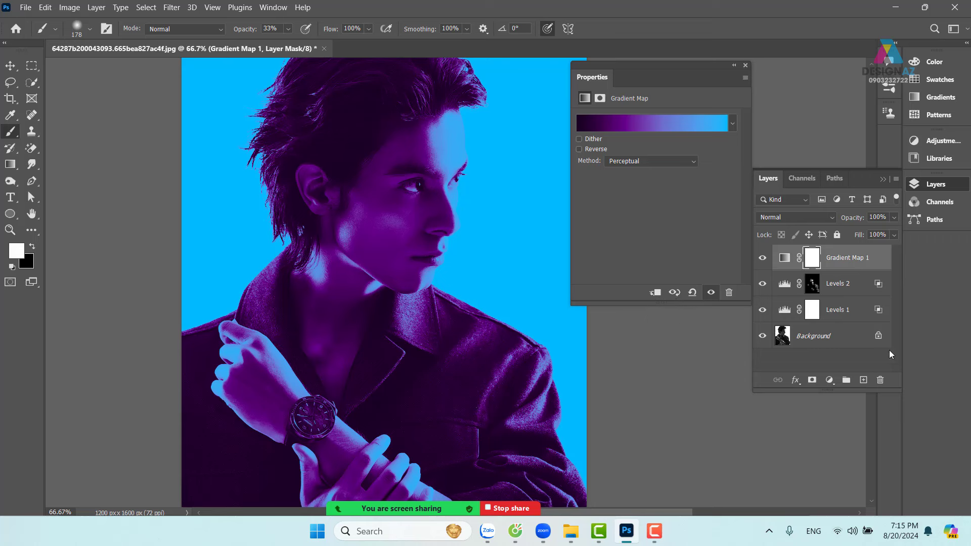
pyautogui.click(745, 66)
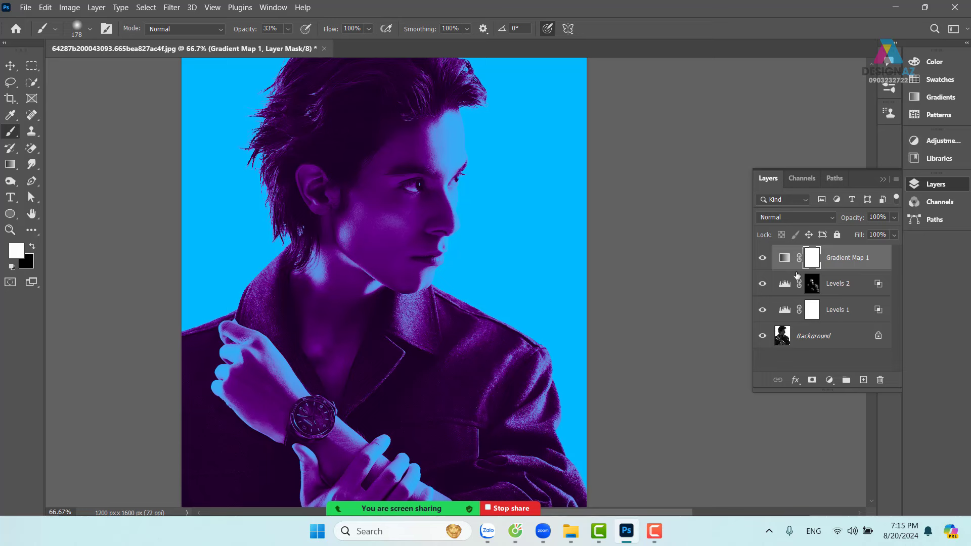
# Duplicate the Gradient Map 1 layer and recolour the copy's blue stop to orange ff7200.
pyautogui.hotkey('ctrl', 'j')
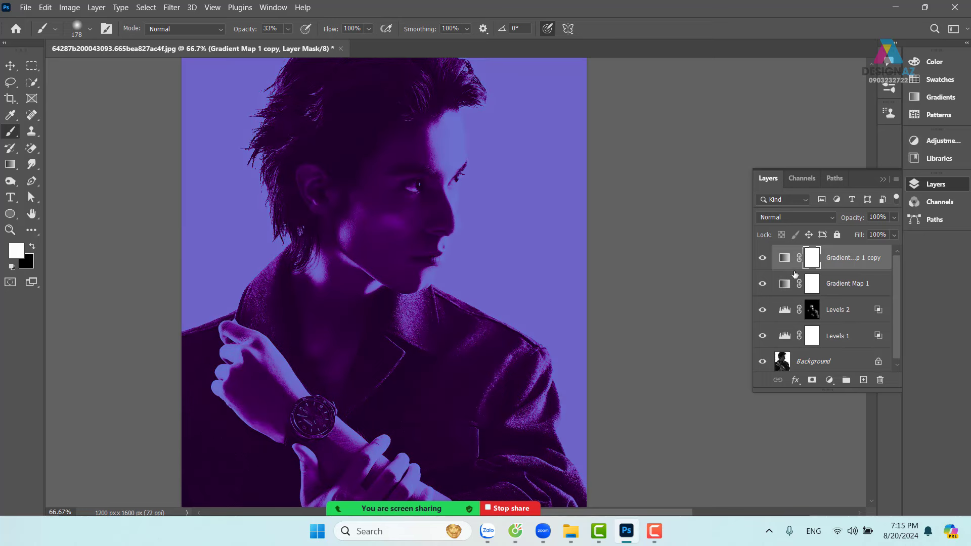
pyautogui.click(785, 260)
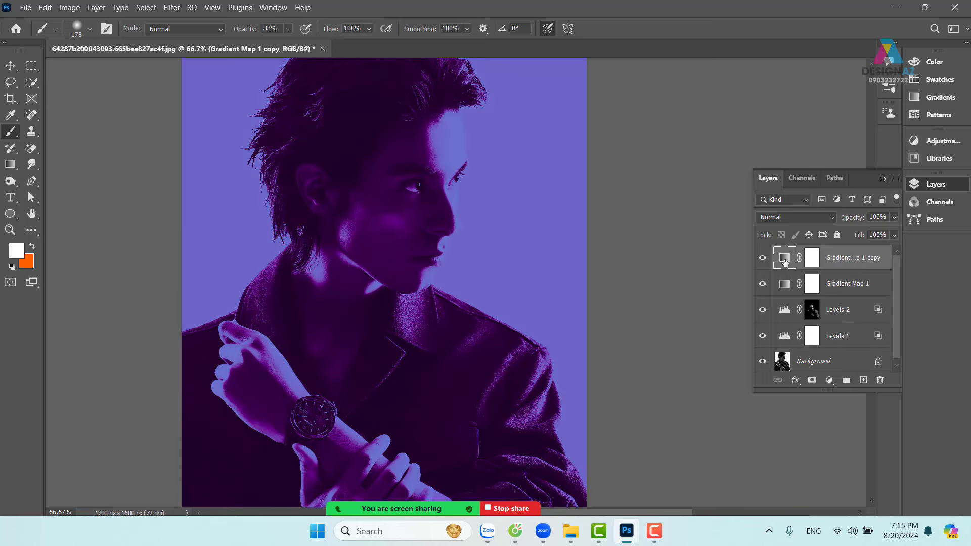
pyautogui.doubleClick(784, 260)
pyautogui.click(639, 123)
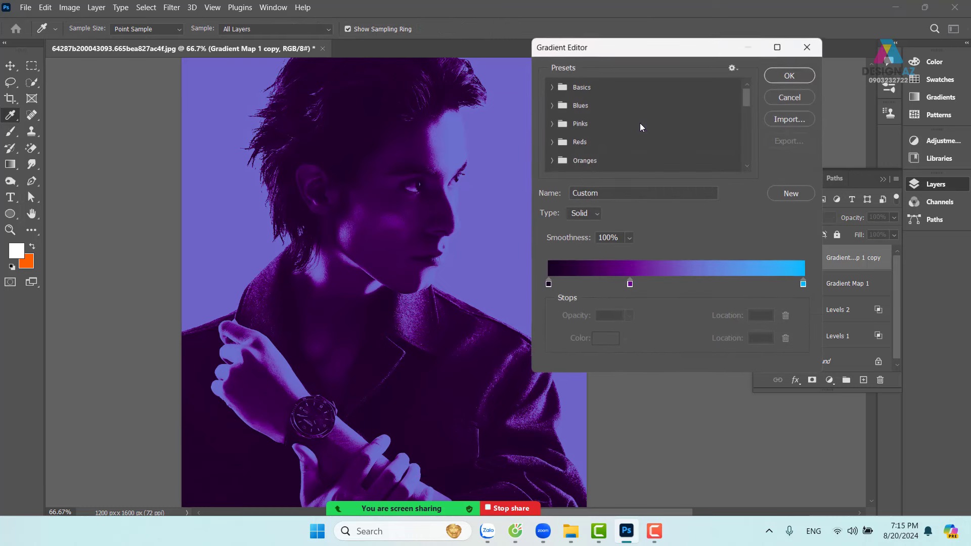
pyautogui.moveTo(803, 284); pyautogui.dragTo(800, 284)
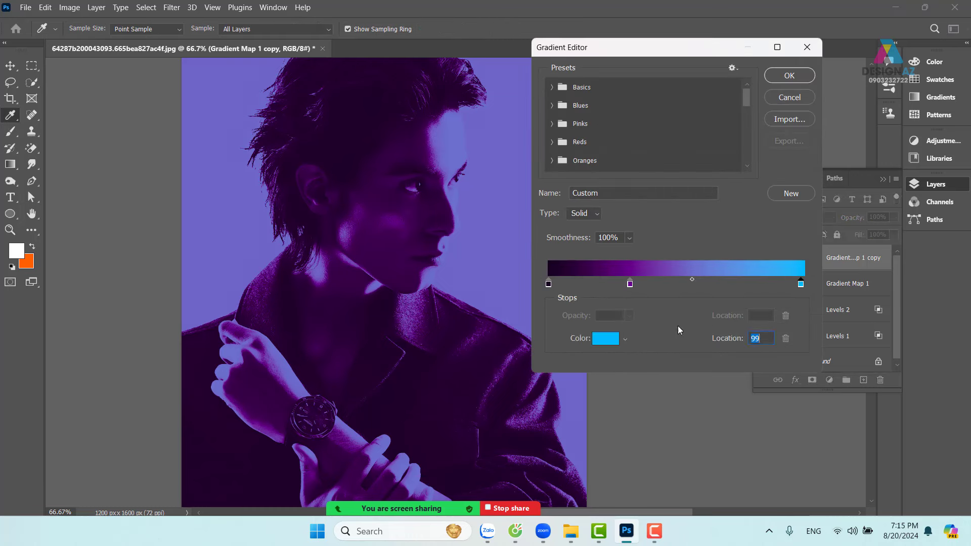
pyautogui.click(609, 339)
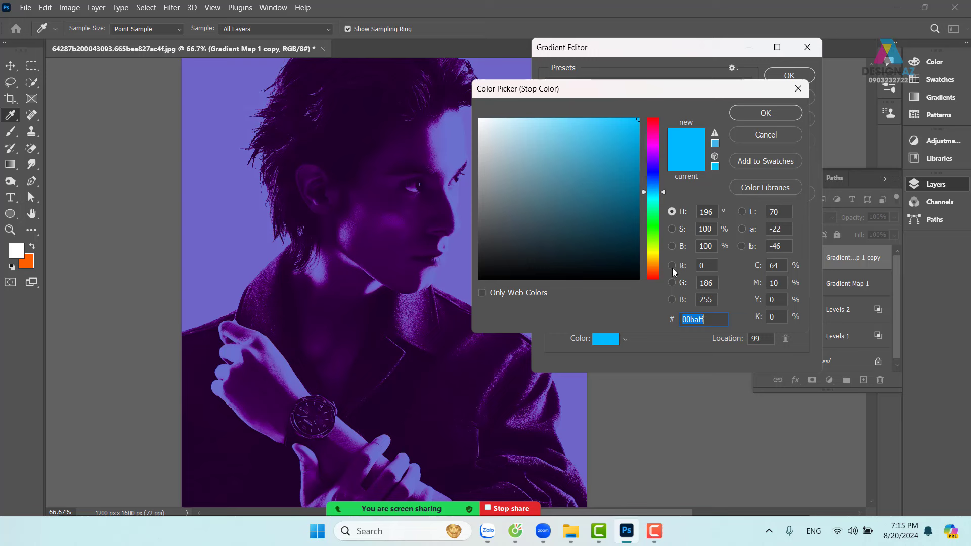
pyautogui.click(657, 267)
pyautogui.moveTo(615, 228); pyautogui.dragTo(672, 105)
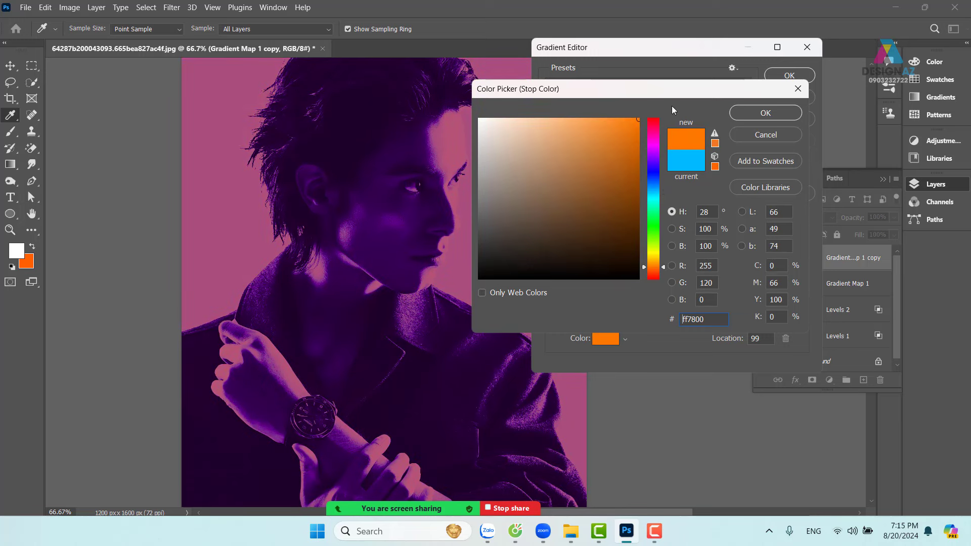
pyautogui.click(644, 269)
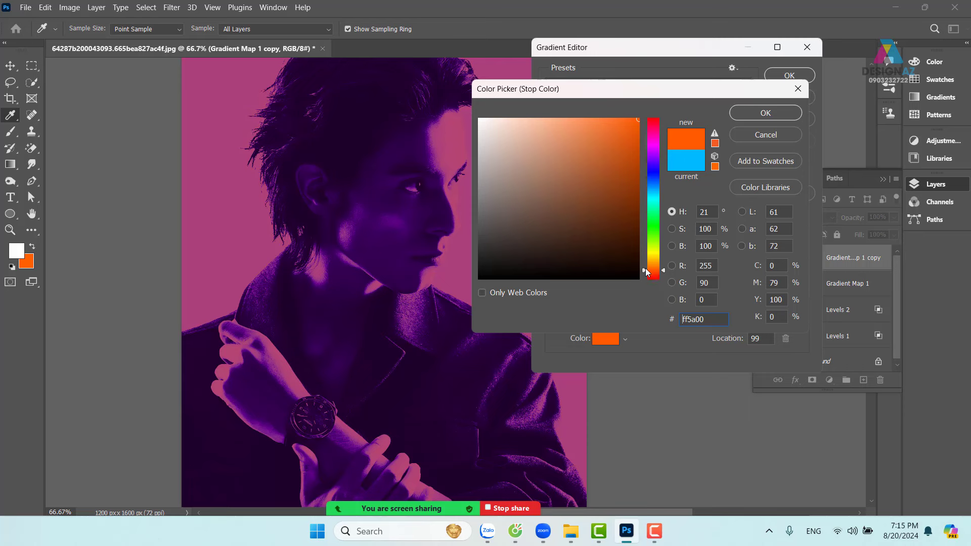
pyautogui.click(769, 114)
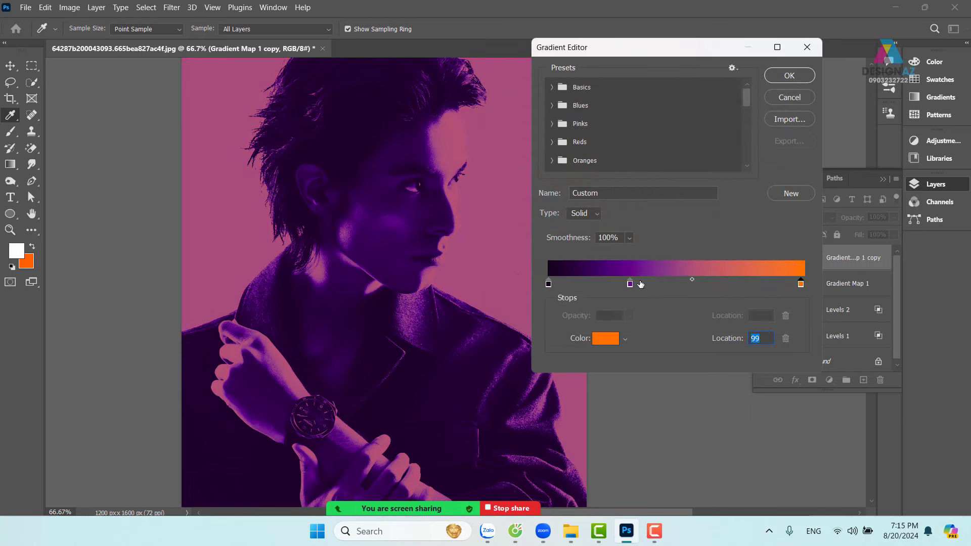
# Remove the purple stop from the copy's gradient and set the orange stop to ff5400 at location 100.
pyautogui.moveTo(629, 284); pyautogui.dragTo(644, 313)
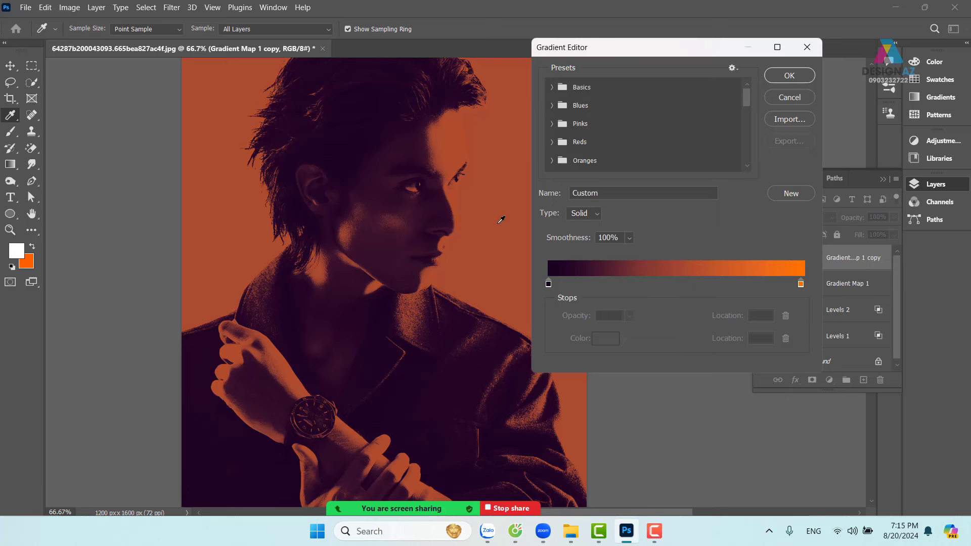
pyautogui.click(801, 285)
pyautogui.moveTo(803, 288); pyautogui.dragTo(805, 286)
pyautogui.click(605, 338)
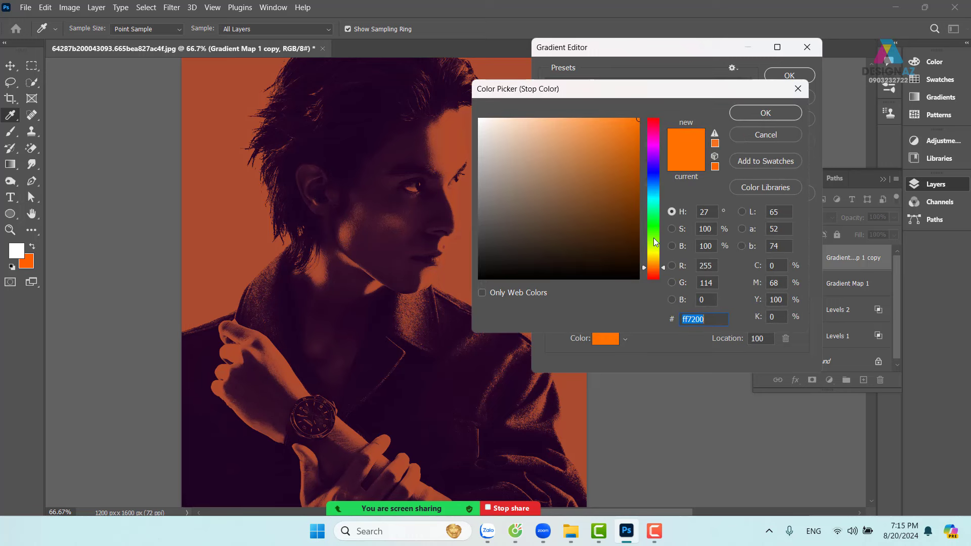
pyautogui.click(654, 270)
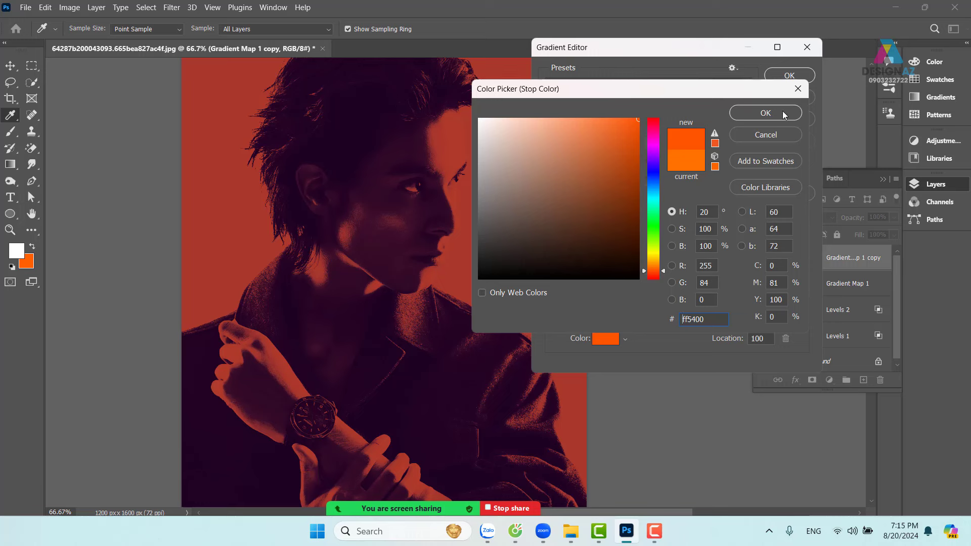
pyautogui.click(766, 113)
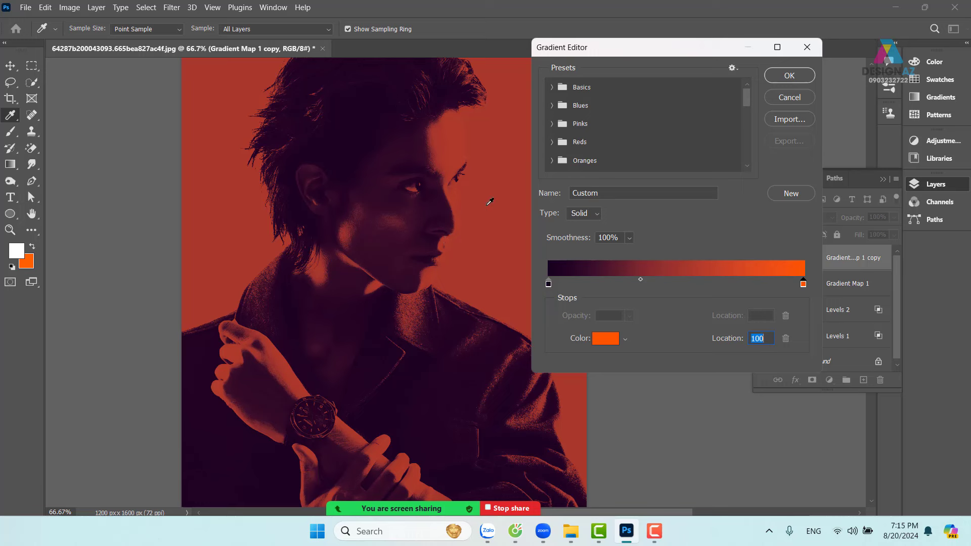
pyautogui.click(788, 78)
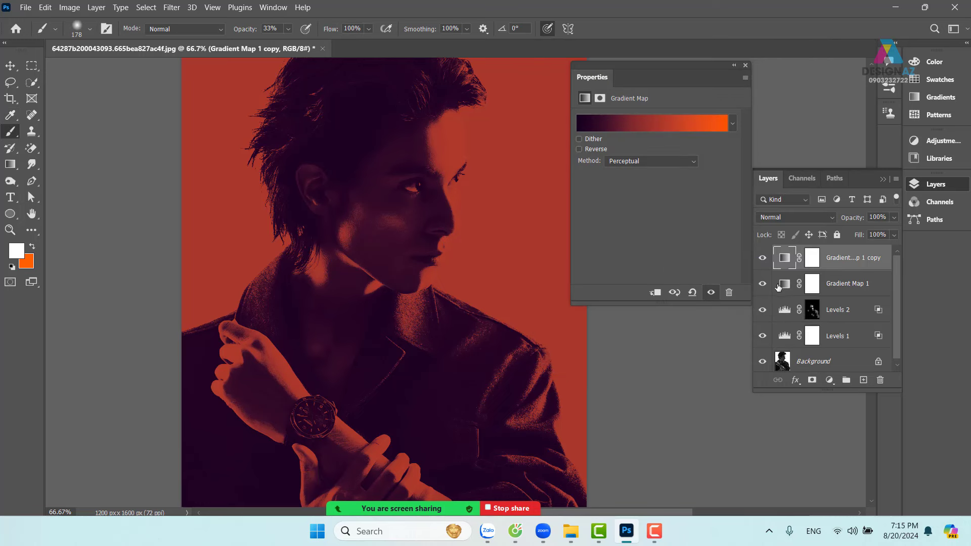
pyautogui.click(745, 65)
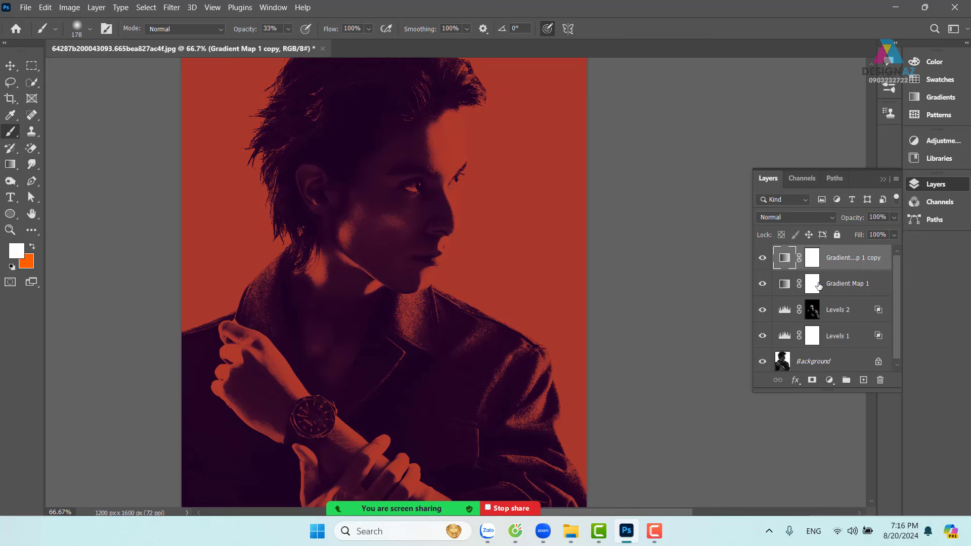
# Remove the purple stop from the Gradient Map 1 gradient, move the dark-to-blue midpoint to about 49, and accept the gradient.
pyautogui.doubleClick(784, 283)
pyautogui.click(658, 124)
pyautogui.moveTo(622, 285); pyautogui.dragTo(638, 327)
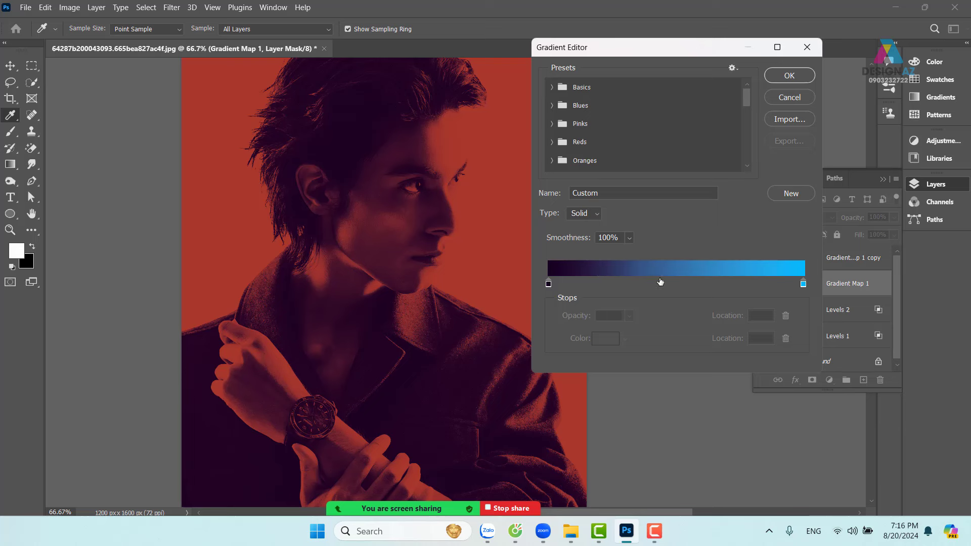
pyautogui.click(549, 284)
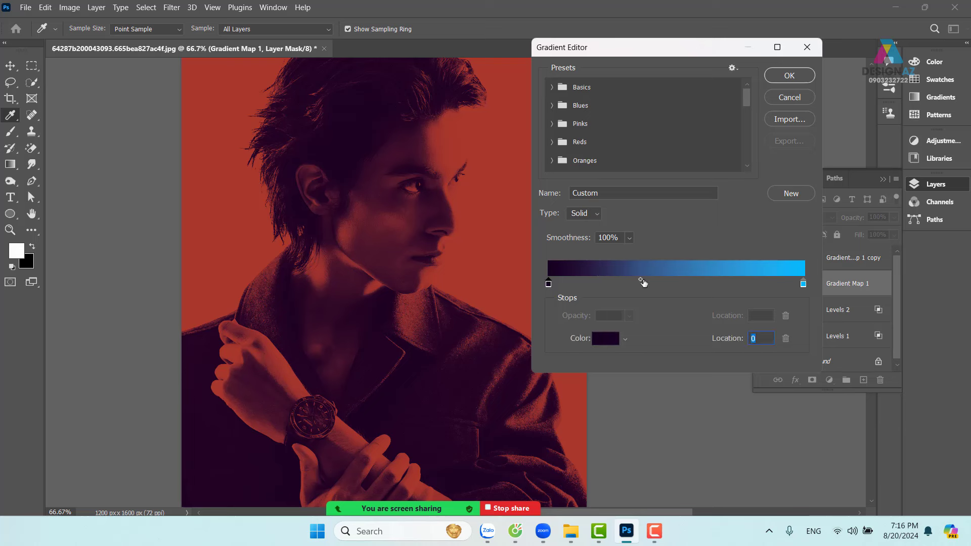
pyautogui.moveTo(640, 279); pyautogui.dragTo(674, 280)
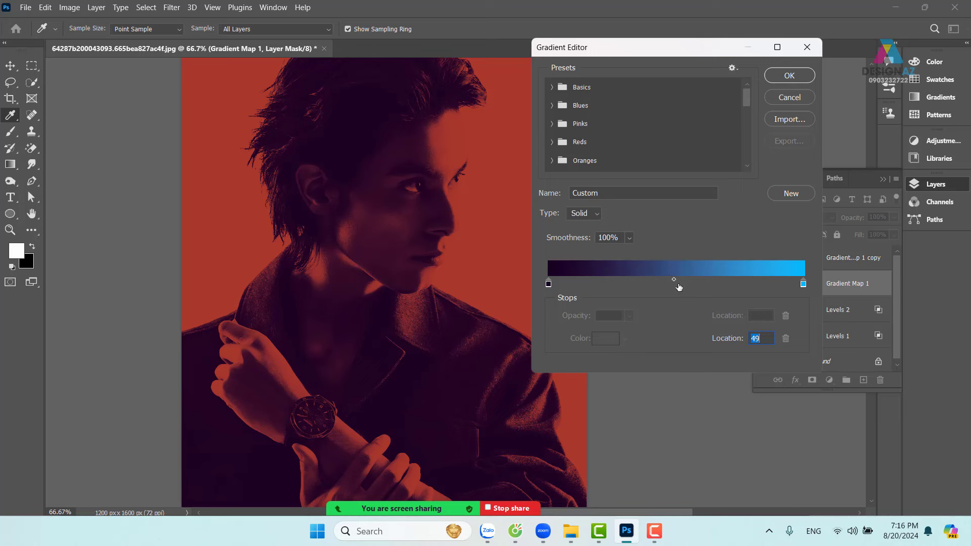
pyautogui.moveTo(716, 338); pyautogui.dragTo(718, 338)
pyautogui.press('Return')
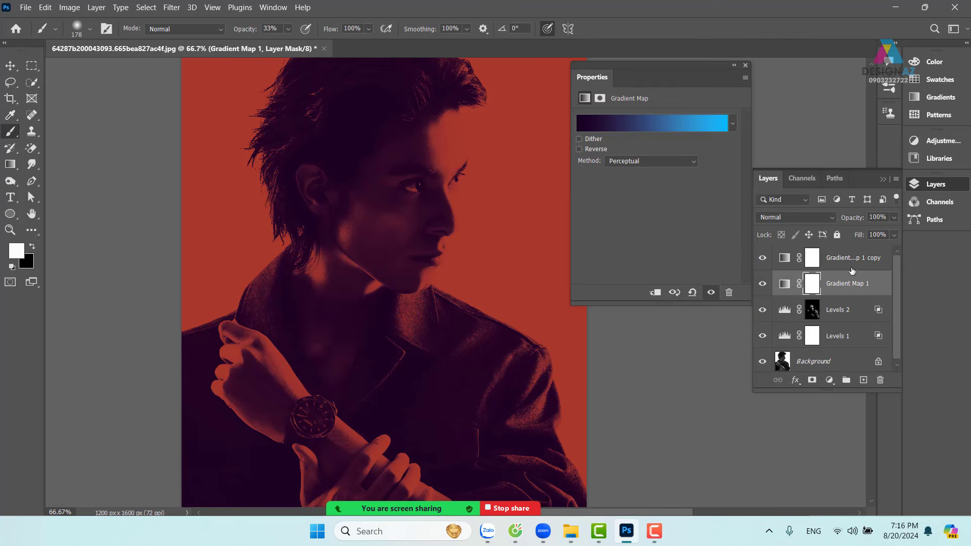
pyautogui.click(812, 264)
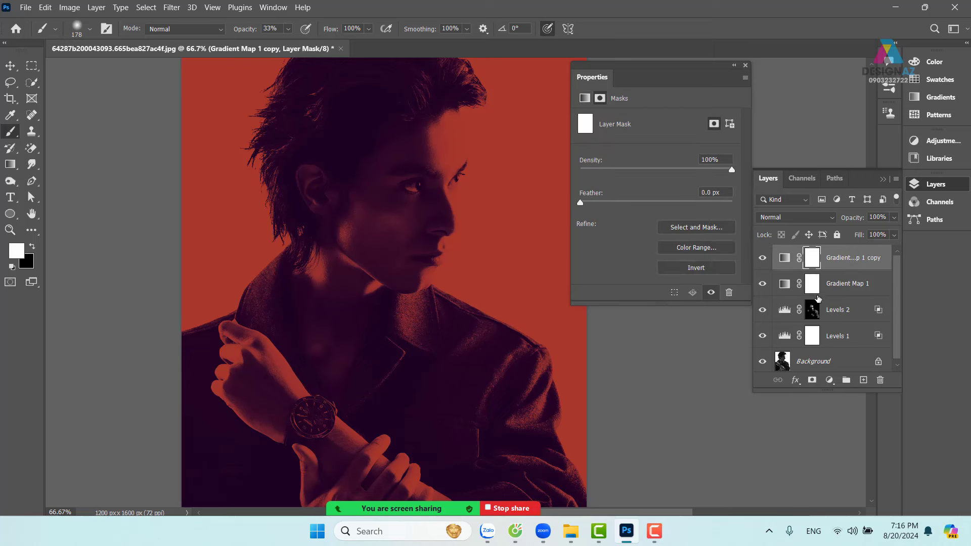
pyautogui.click(745, 65)
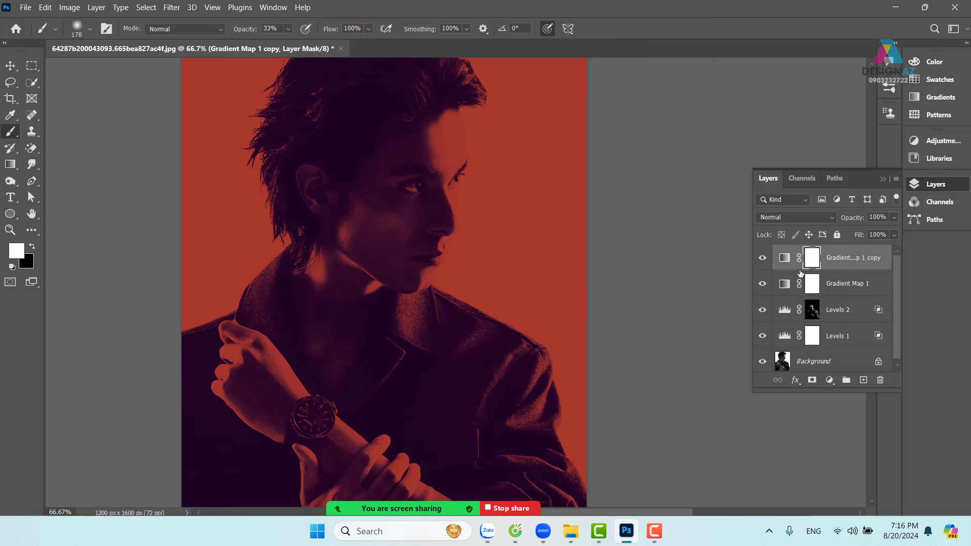
pyautogui.doubleClick(785, 259)
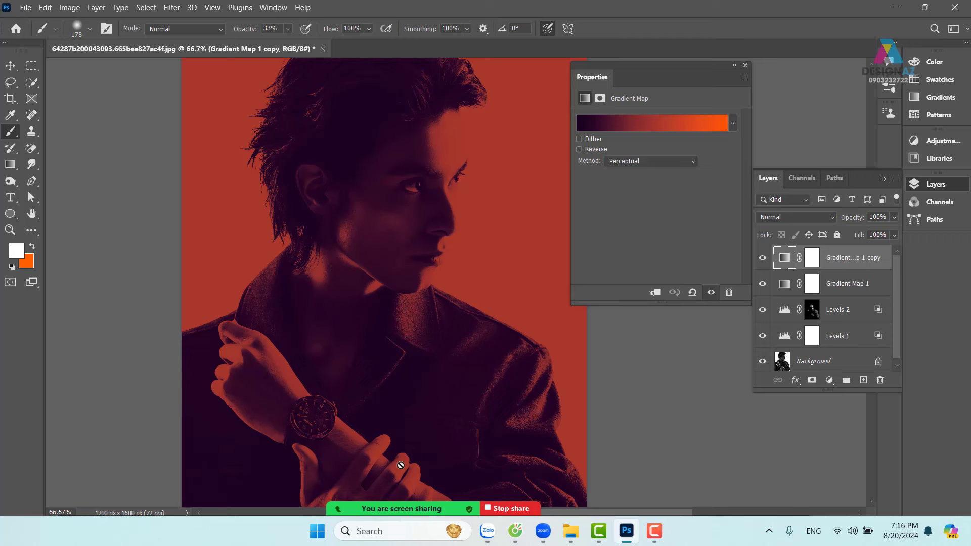
pyautogui.click(745, 65)
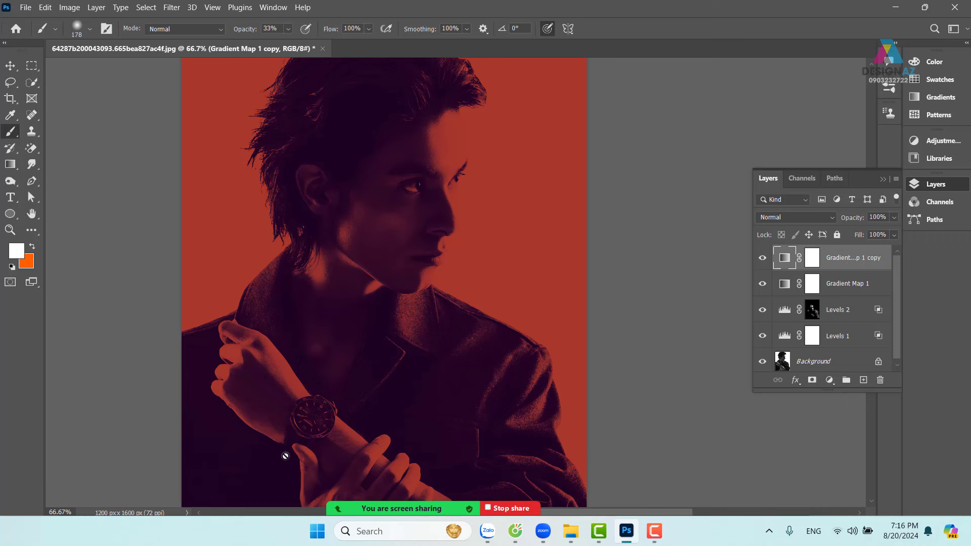
# Apply horizontal white-to-black linear gradients on the Gradient Map 1 copy's mask, keeping orange on the portrait's left and revealing blue on its right.
pyautogui.click(812, 261)
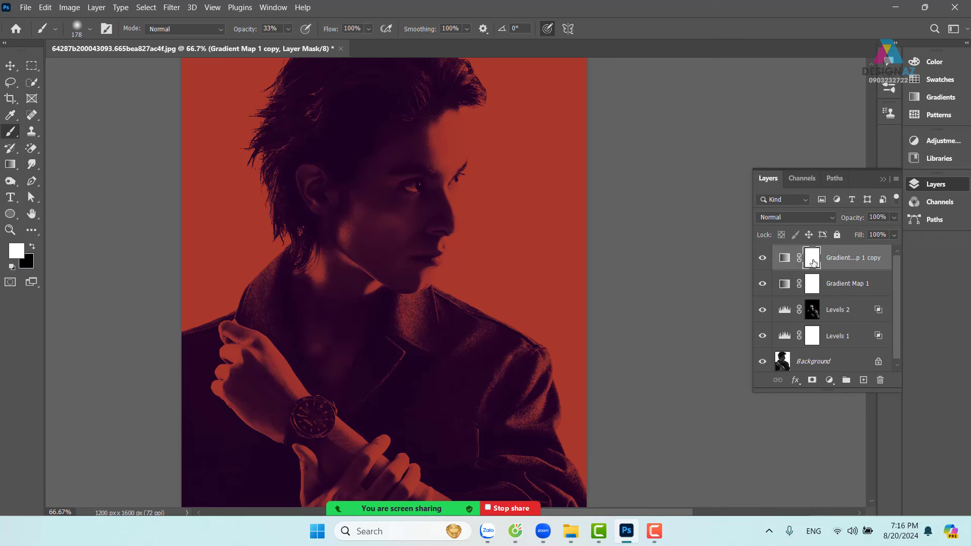
pyautogui.press('g')
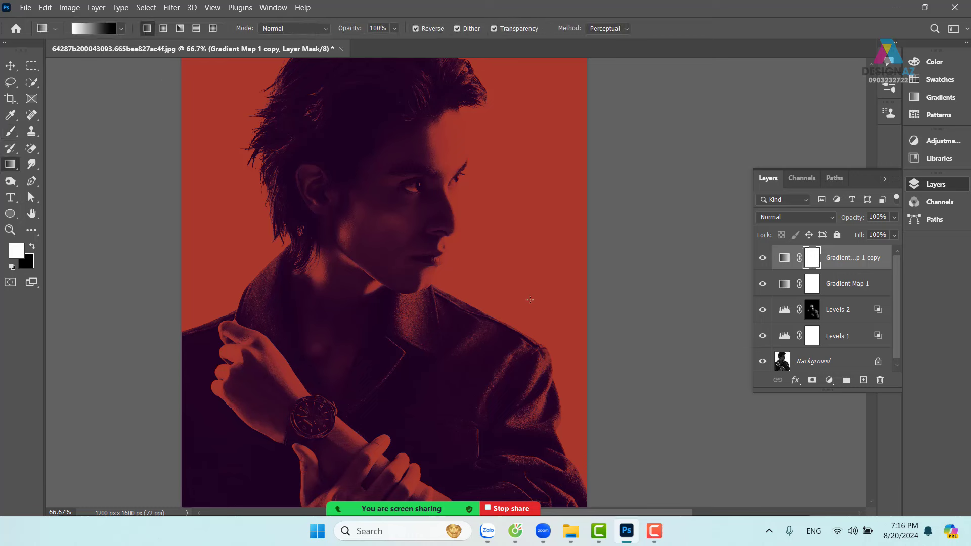
pyautogui.moveTo(367, 301); pyautogui.dragTo(546, 304)
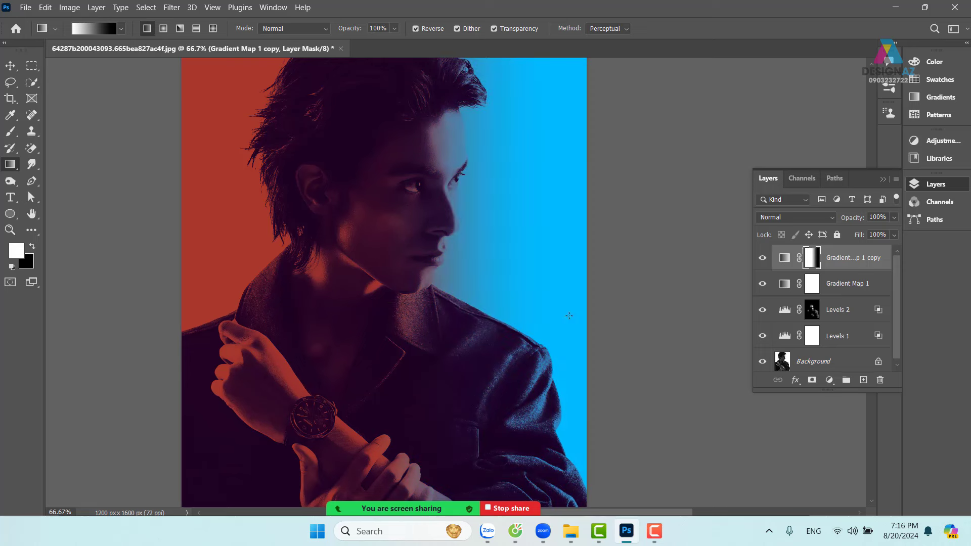
pyautogui.moveTo(340, 310); pyautogui.dragTo(499, 308)
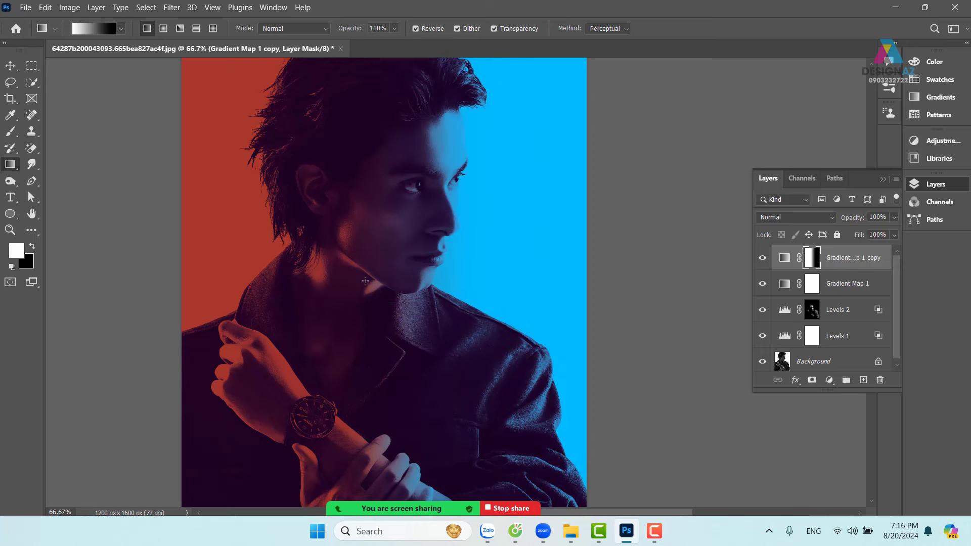
pyautogui.moveTo(339, 281); pyautogui.dragTo(518, 284)
pyautogui.moveTo(341, 329); pyautogui.dragTo(554, 329)
pyautogui.moveTo(368, 285); pyautogui.dragTo(470, 281)
pyautogui.moveTo(480, 357); pyautogui.dragTo(442, 268)
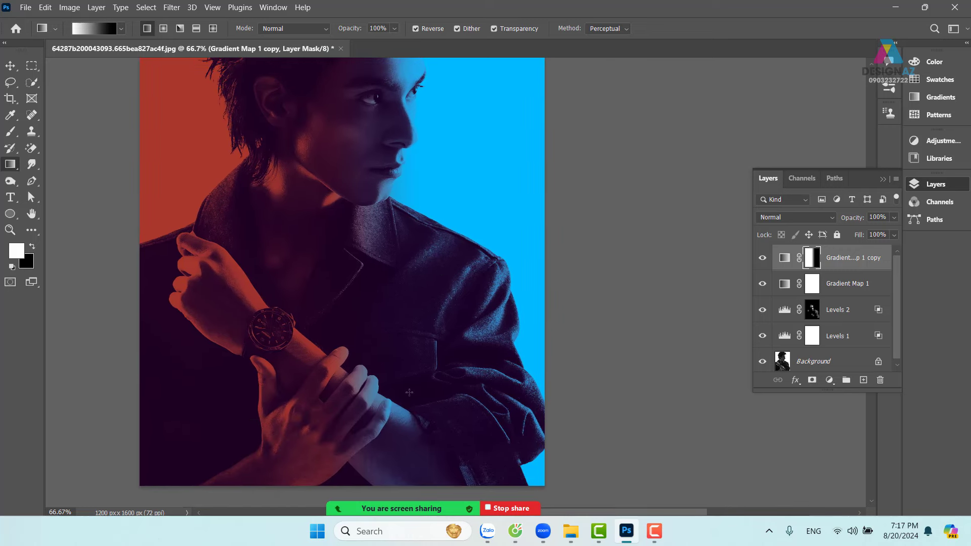
pyautogui.moveTo(348, 305); pyautogui.dragTo(364, 320)
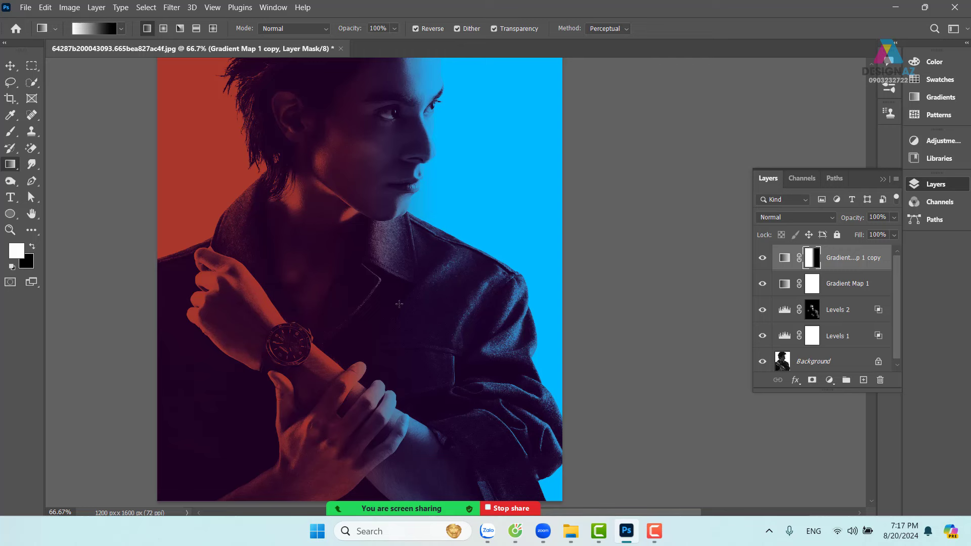
# Try the mask gradient in the opposite direction, with blue on the portrait's left and orange on its right.
pyautogui.moveTo(348, 296); pyautogui.dragTo(201, 298)
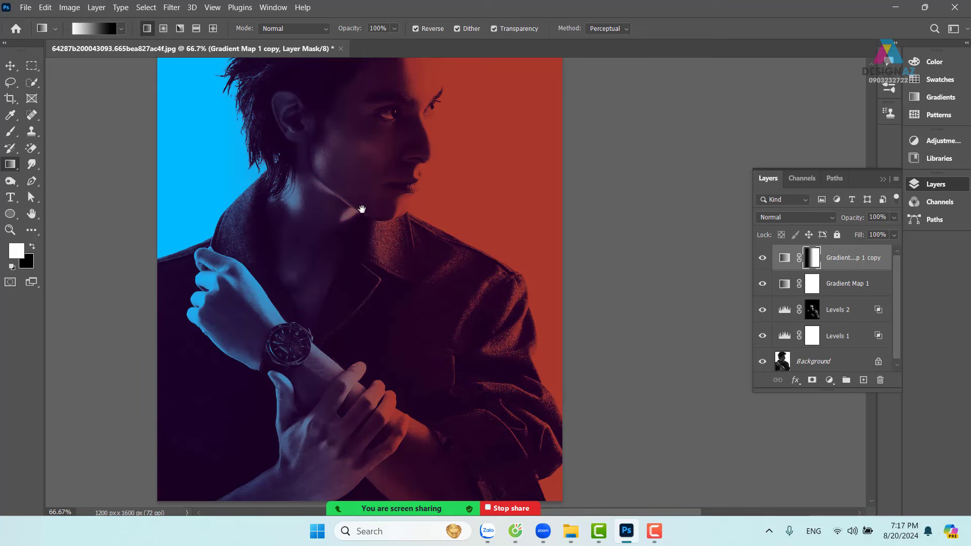
pyautogui.moveTo(360, 211); pyautogui.dragTo(368, 278)
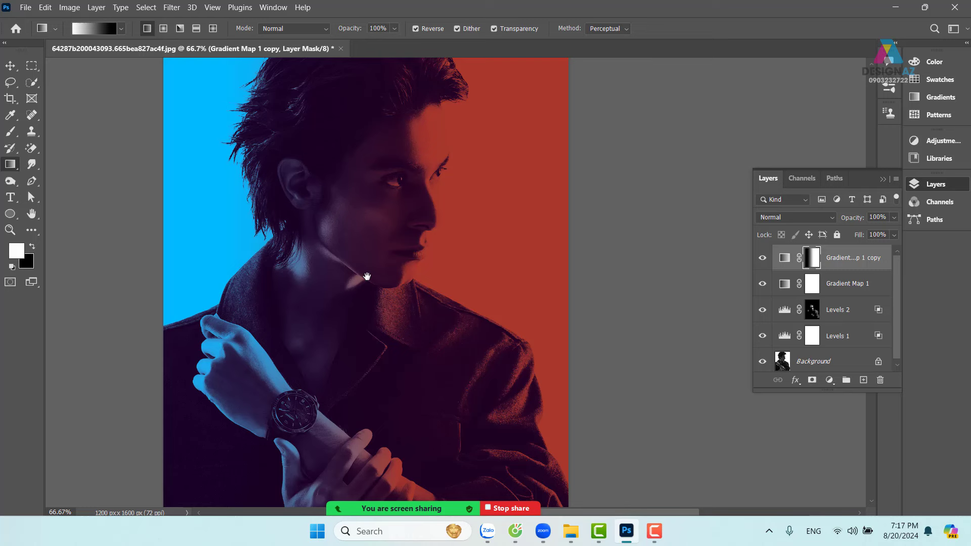
pyautogui.moveTo(367, 276); pyautogui.dragTo(375, 259)
# Redraw the mask gradient with orange back on the portrait's left, refining a short orange-to-blue transition around the neck and face.
pyautogui.moveTo(305, 288); pyautogui.dragTo(457, 294)
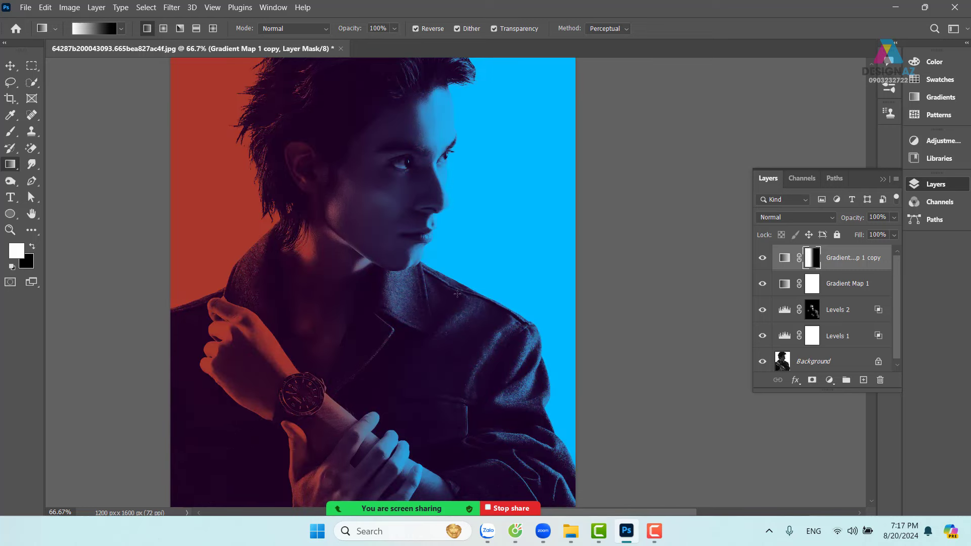
pyautogui.moveTo(332, 300)
pyautogui.mouseDown()
pyautogui.moveTo(453, 294)
pyautogui.moveTo(461, 302)
pyautogui.mouseUp()
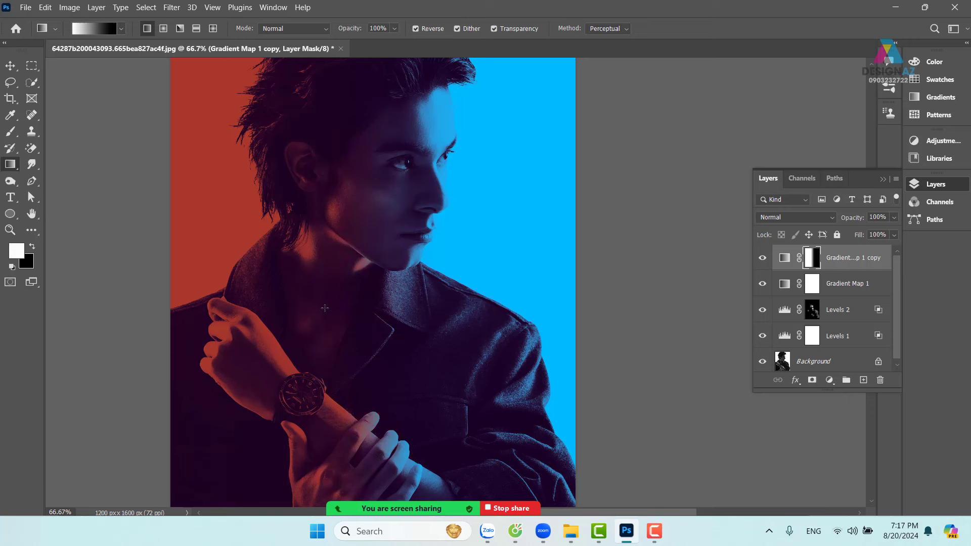
pyautogui.moveTo(335, 293); pyautogui.dragTo(445, 294)
pyautogui.moveTo(304, 303); pyautogui.dragTo(422, 293)
pyautogui.moveTo(350, 270); pyautogui.dragTo(445, 280)
pyautogui.moveTo(331, 259); pyautogui.dragTo(440, 257)
# Examine the orange-to-blue transition across the face, collar, watch and hands at closer zoom.
pyautogui.moveTo(450, 139); pyautogui.dragTo(448, 116)
pyautogui.moveTo(460, 287); pyautogui.dragTo(464, 225)
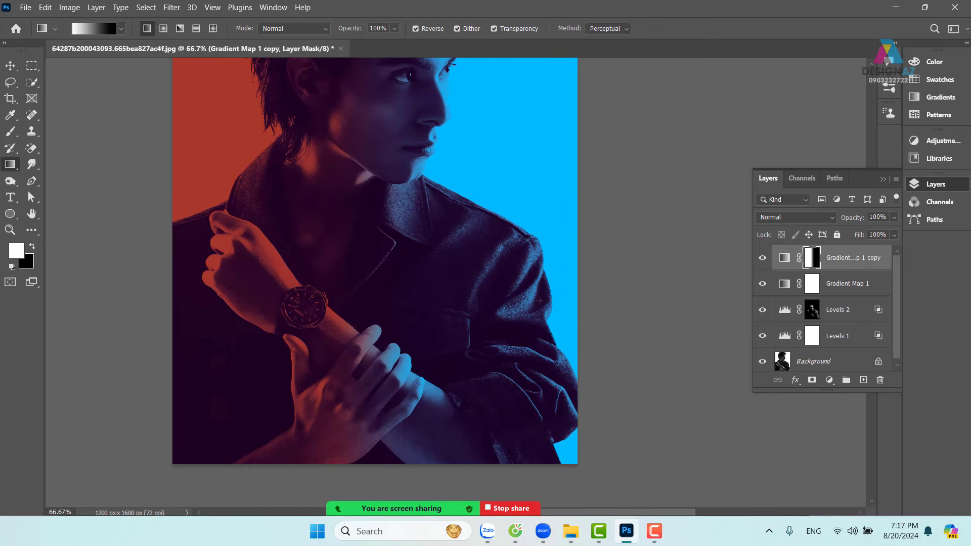
pyautogui.moveTo(509, 264); pyautogui.dragTo(567, 325)
pyautogui.hotkey('ctrl', '+')
pyautogui.hotkey('ctrl', '+')
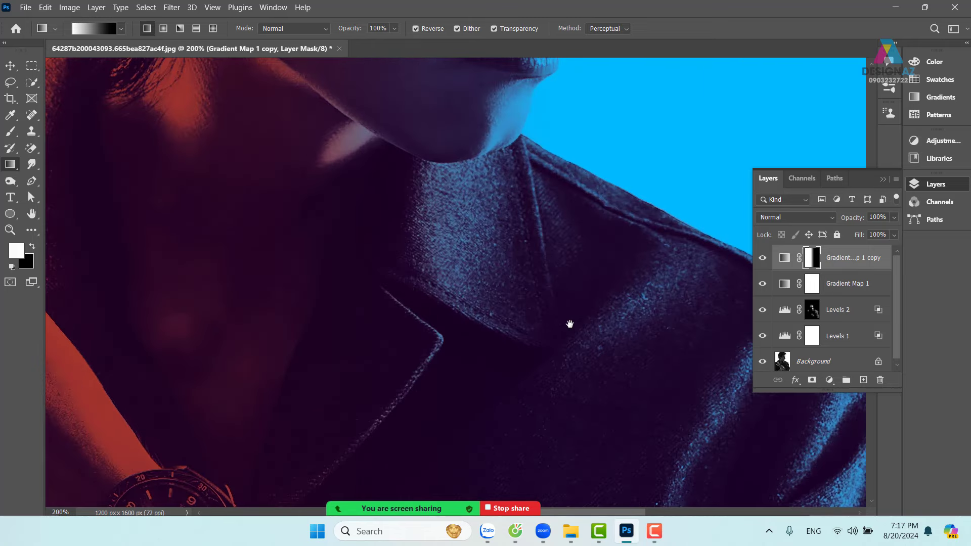
pyautogui.moveTo(450, 119); pyautogui.dragTo(489, 292)
pyautogui.moveTo(451, 252); pyautogui.dragTo(524, 286)
pyautogui.moveTo(410, 202); pyautogui.dragTo(463, 81)
pyautogui.moveTo(452, 303); pyautogui.dragTo(366, 104)
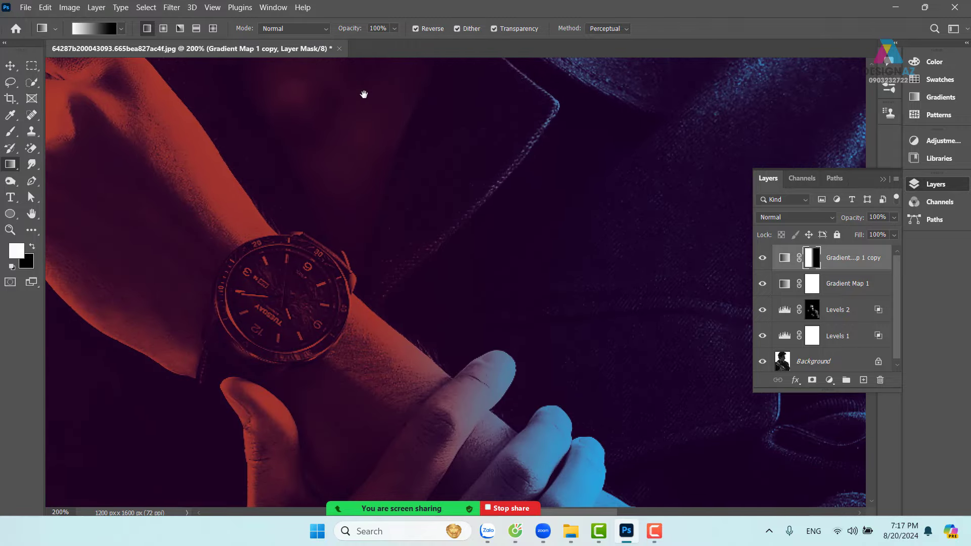
pyautogui.hotkey('ctrl', '-')
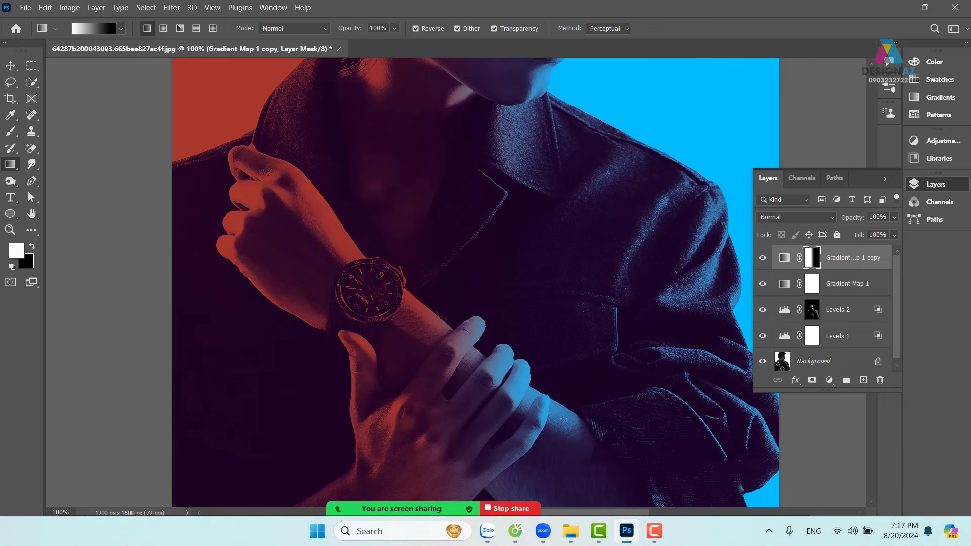
pyautogui.moveTo(539, 445); pyautogui.dragTo(535, 405)
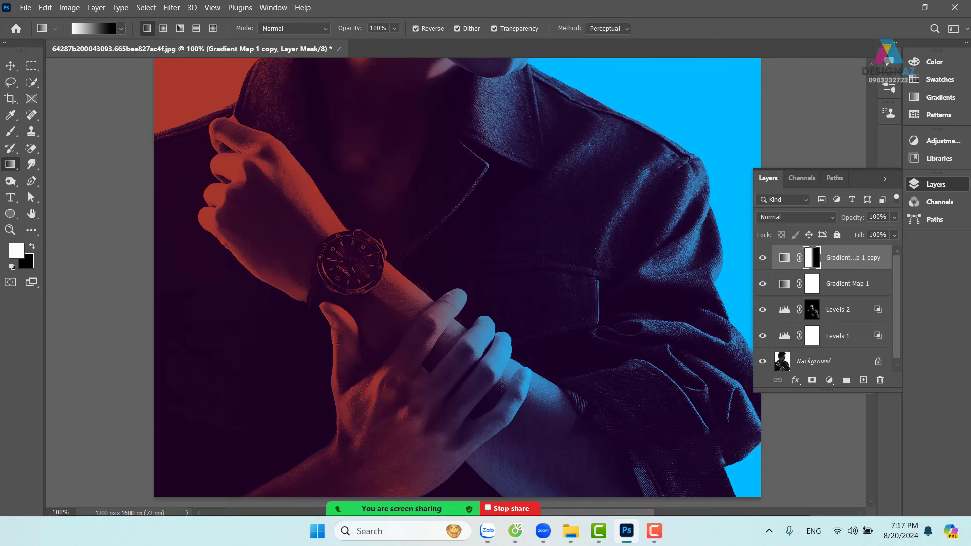
# Brush the Gradient Map 1 copy's mask at 33% opacity, using black to bring blue onto the forearm between the watch and fingers.
pyautogui.press('b')
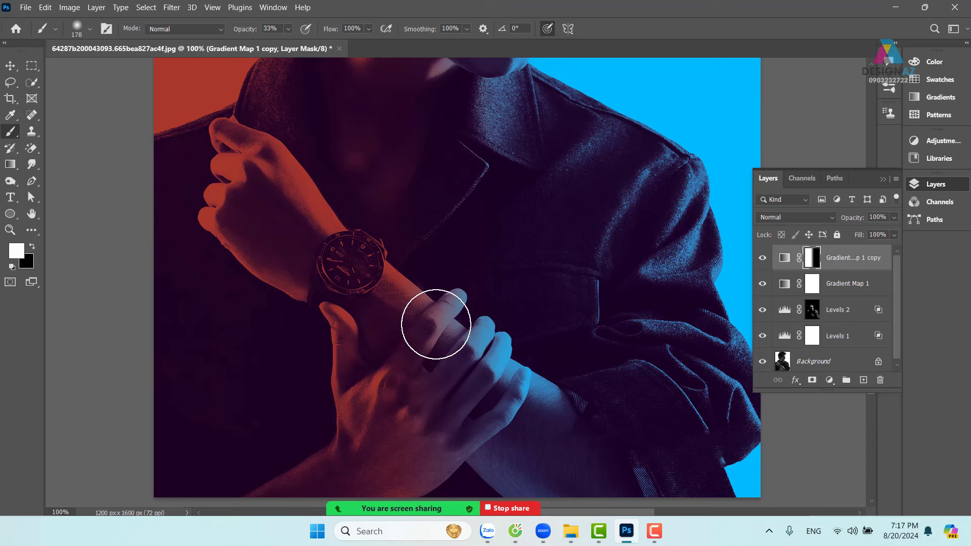
pyautogui.moveTo(434, 320)
pyautogui.mouseDown()
pyautogui.moveTo(396, 286)
pyautogui.moveTo(425, 299)
pyautogui.moveTo(381, 281)
pyautogui.moveTo(407, 297)
pyautogui.moveTo(327, 227)
pyautogui.mouseUp()
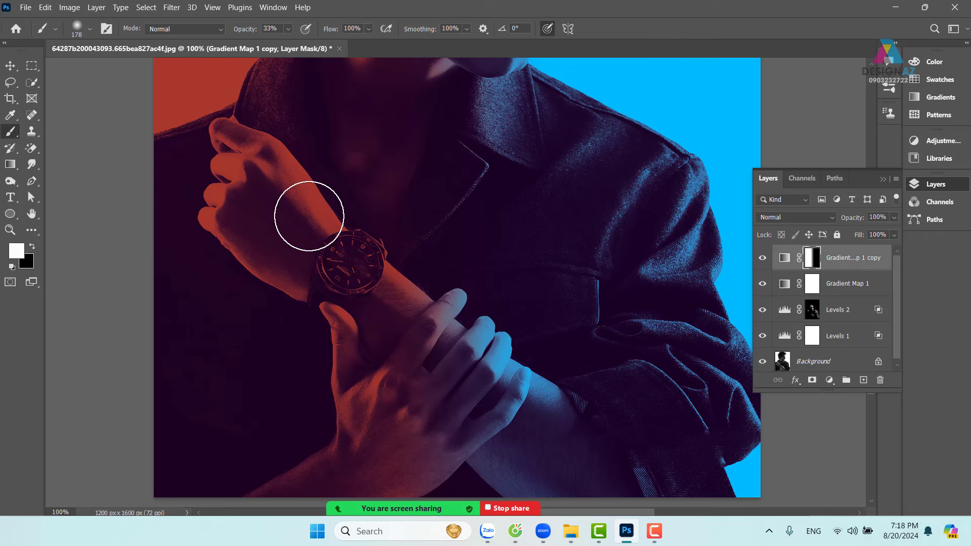
pyautogui.press('x')
pyautogui.moveTo(390, 278)
pyautogui.mouseDown()
pyautogui.moveTo(450, 321)
pyautogui.moveTo(445, 308)
pyautogui.mouseUp()
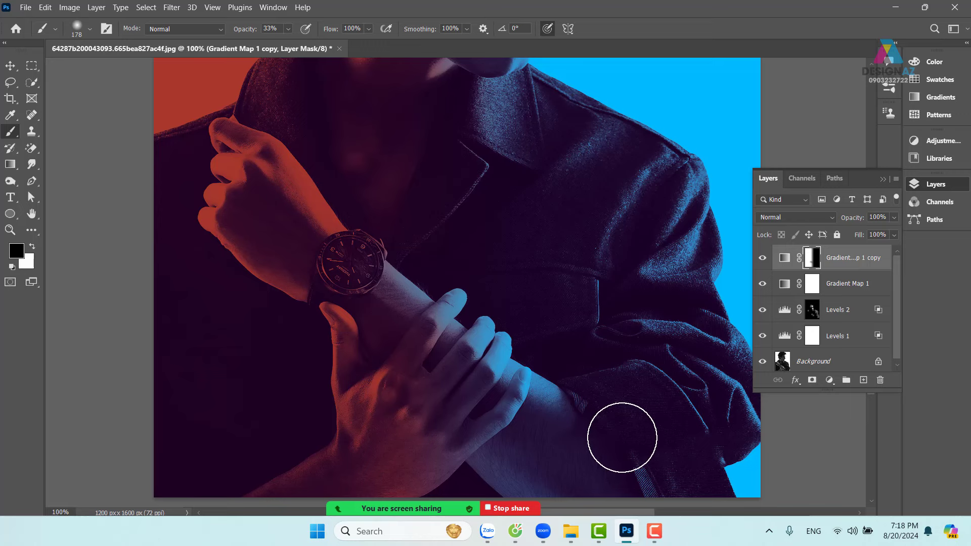
# Paint black on the mask with a 134 px brush to add blue along the raised hand's inner edge and the watch.
pyautogui.moveTo(468, 275); pyautogui.dragTo(514, 318)
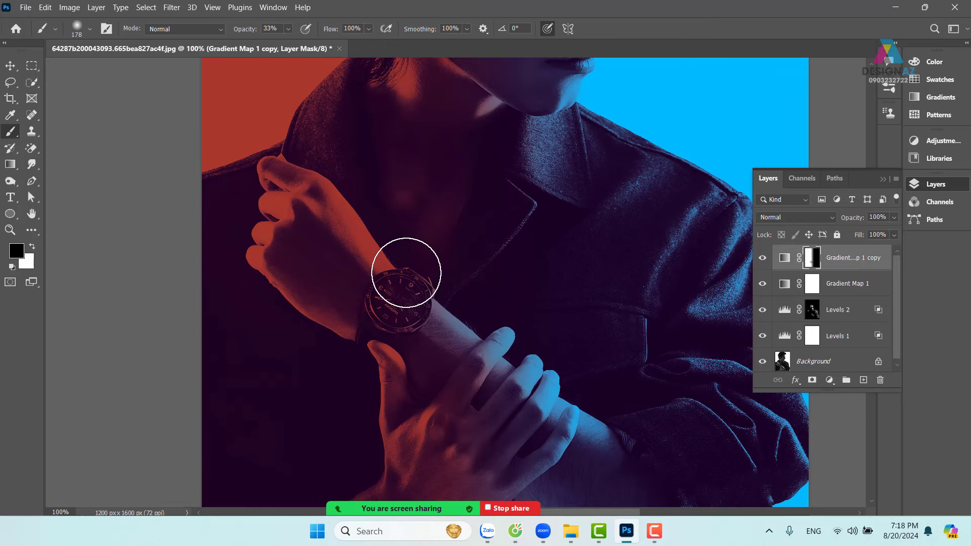
pyautogui.moveTo(406, 272)
pyautogui.mouseDown()
pyautogui.moveTo(444, 302)
pyautogui.moveTo(409, 279)
pyautogui.moveTo(443, 294)
pyautogui.moveTo(350, 199)
pyautogui.moveTo(417, 263)
pyautogui.moveTo(355, 215)
pyautogui.moveTo(375, 254)
pyautogui.mouseUp()
pyautogui.moveTo(329, 183)
pyautogui.mouseDown()
pyautogui.moveTo(406, 268)
pyautogui.moveTo(349, 212)
pyautogui.moveTo(385, 250)
pyautogui.moveTo(371, 194)
pyautogui.moveTo(358, 206)
pyautogui.moveTo(404, 280)
pyautogui.mouseUp()
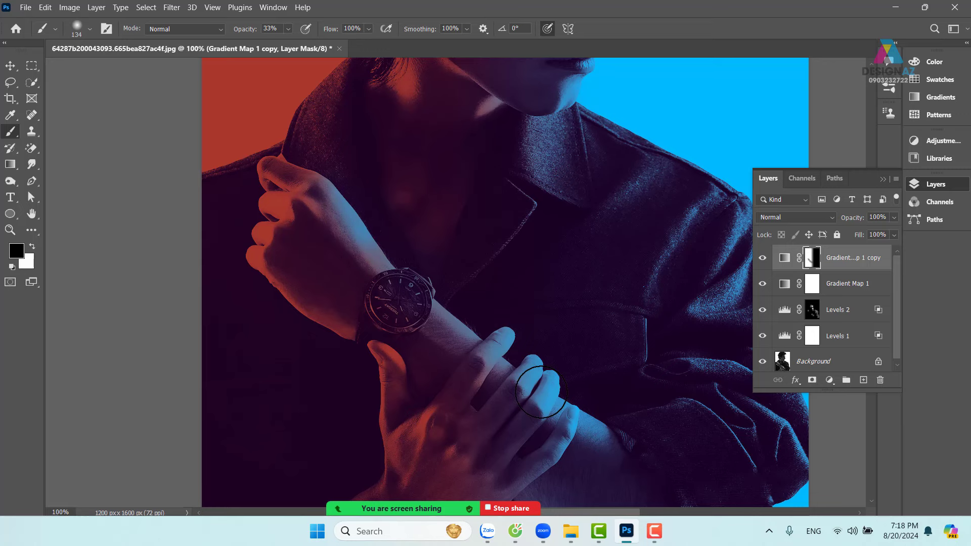
# Paint black on the mask with a brush reduced to 53 px, bringing blue onto the raised hand's index finger, knuckle and wrist edge.
pyautogui.hotkey('ctrl', '+')
pyautogui.hotkey('ctrl', '+')
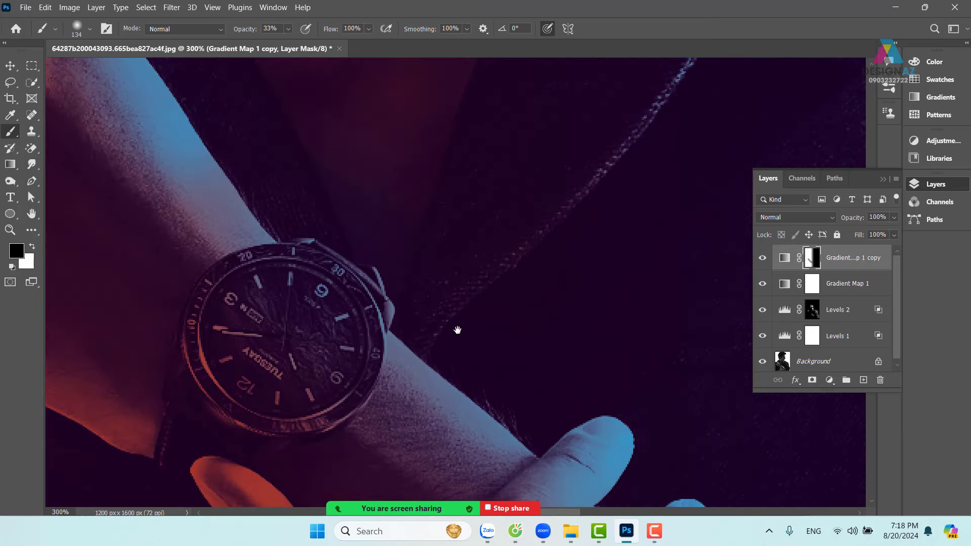
pyautogui.moveTo(223, 164); pyautogui.dragTo(445, 336)
pyautogui.moveTo(326, 205); pyautogui.dragTo(386, 264)
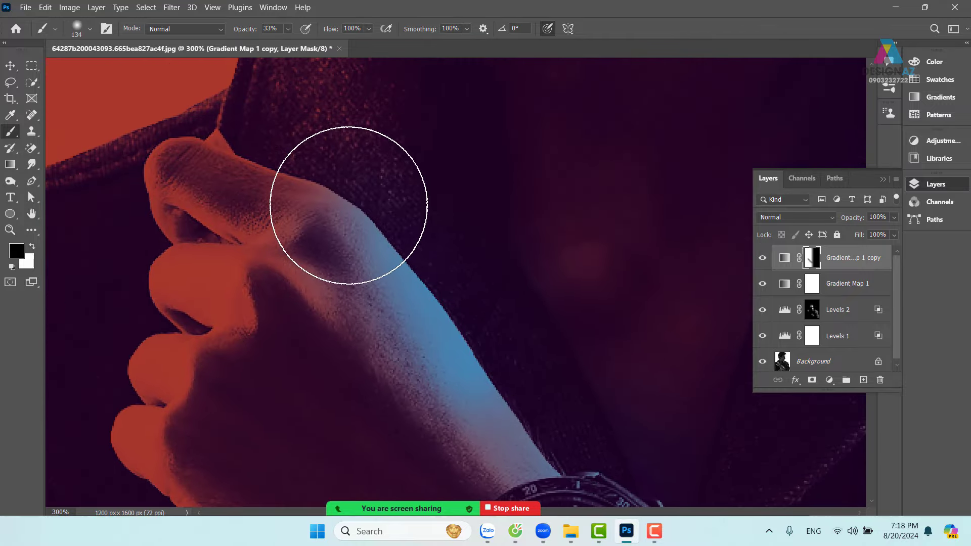
pyautogui.moveTo(370, 207); pyautogui.dragTo(294, 186)
pyautogui.moveTo(222, 147); pyautogui.dragTo(362, 206)
pyautogui.moveTo(273, 172)
pyautogui.mouseDown()
pyautogui.moveTo(370, 212)
pyautogui.moveTo(323, 210)
pyautogui.moveTo(360, 246)
pyautogui.moveTo(271, 181)
pyautogui.moveTo(221, 170)
pyautogui.mouseUp()
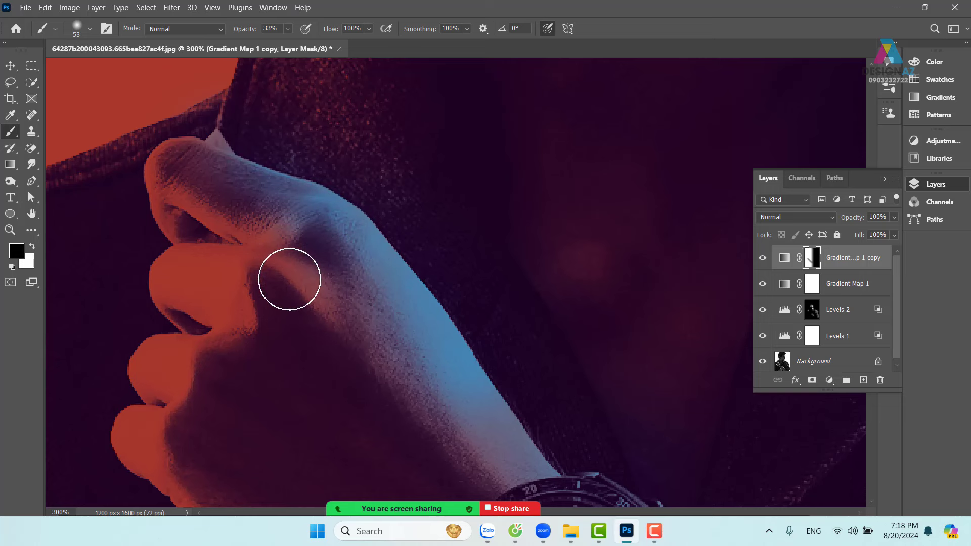
pyautogui.moveTo(289, 279)
pyautogui.mouseDown()
pyautogui.moveTo(348, 284)
pyautogui.moveTo(295, 265)
pyautogui.moveTo(350, 353)
pyautogui.moveTo(358, 331)
pyautogui.moveTo(290, 235)
pyautogui.moveTo(388, 270)
pyautogui.moveTo(532, 461)
pyautogui.moveTo(523, 441)
pyautogui.mouseUp()
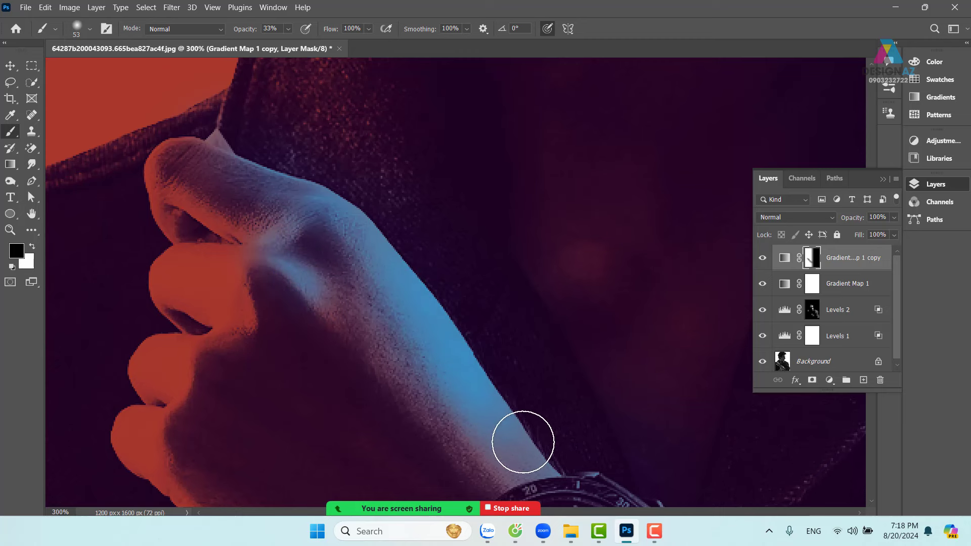
# Paint white on the mask with 53 px and 39 px brushes to bring orange back onto the gripping hand's fingers.
pyautogui.moveTo(605, 440); pyautogui.dragTo(374, 134)
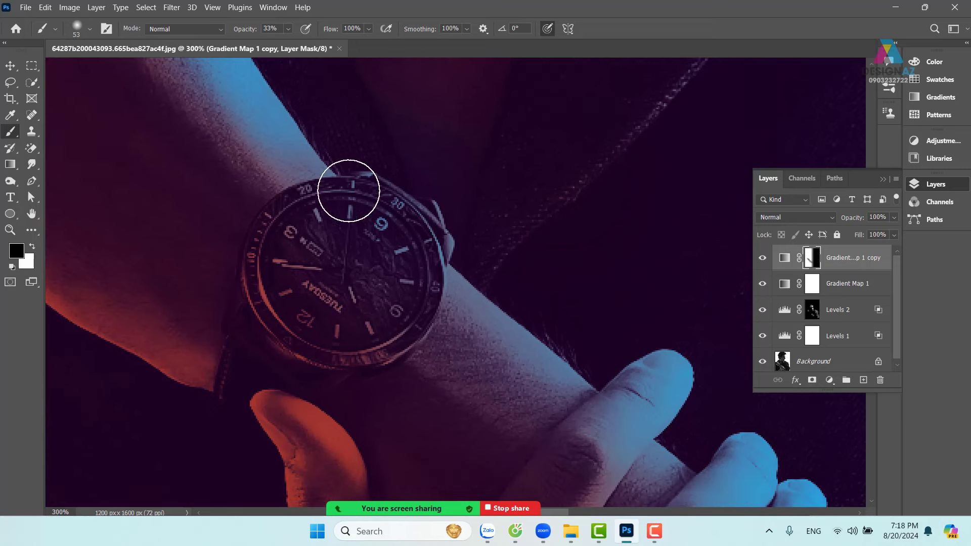
pyautogui.moveTo(640, 396)
pyautogui.mouseDown()
pyautogui.moveTo(651, 381)
pyautogui.moveTo(345, 130)
pyautogui.mouseUp()
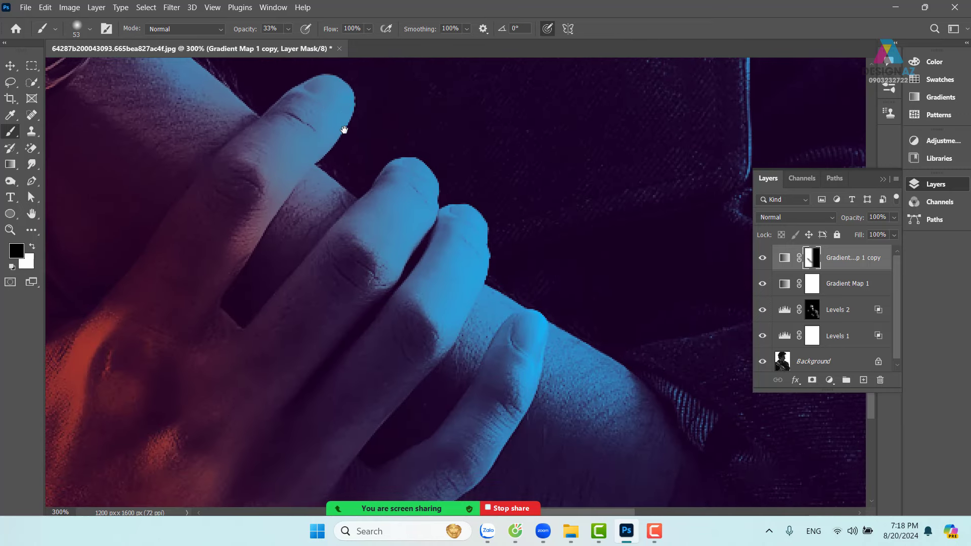
pyautogui.moveTo(488, 336); pyautogui.dragTo(444, 87)
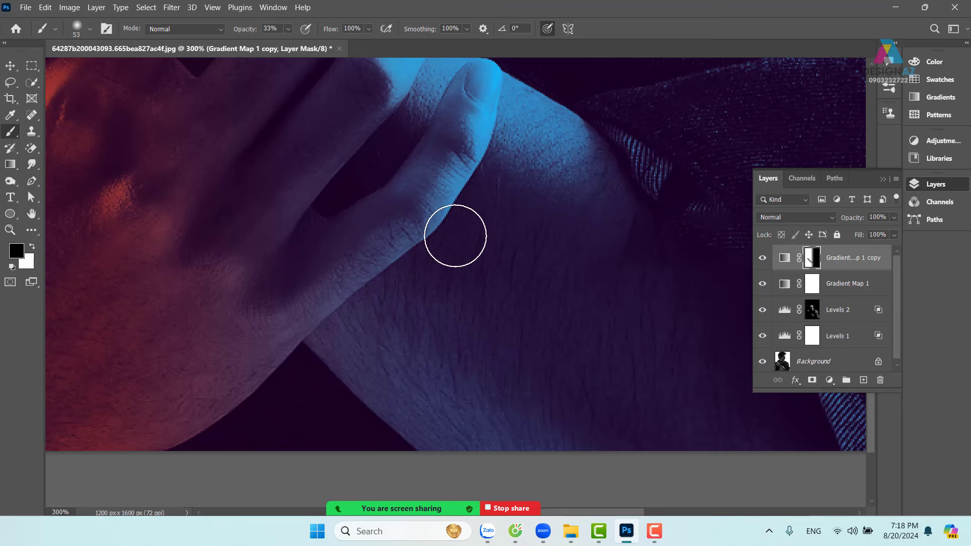
pyautogui.scroll(-4, 455, 235)
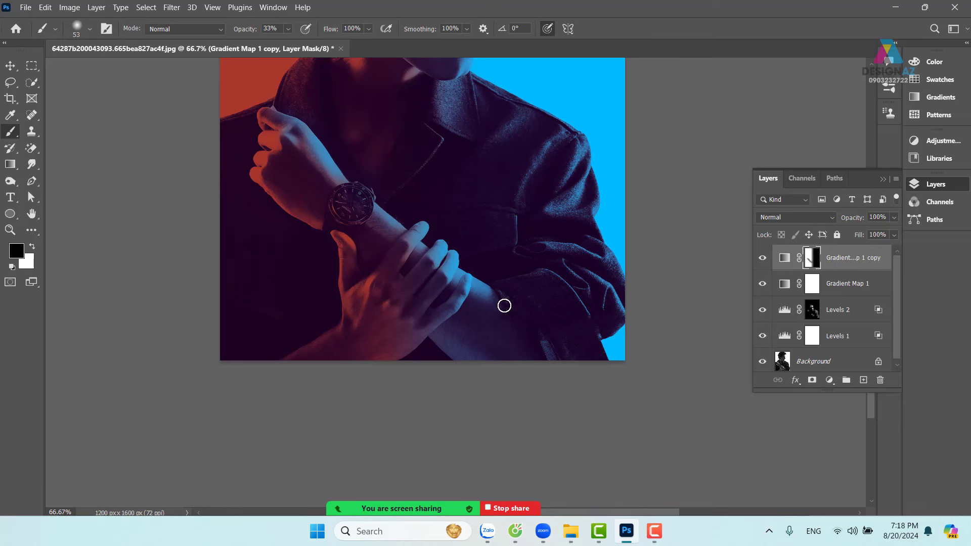
pyautogui.press('x')
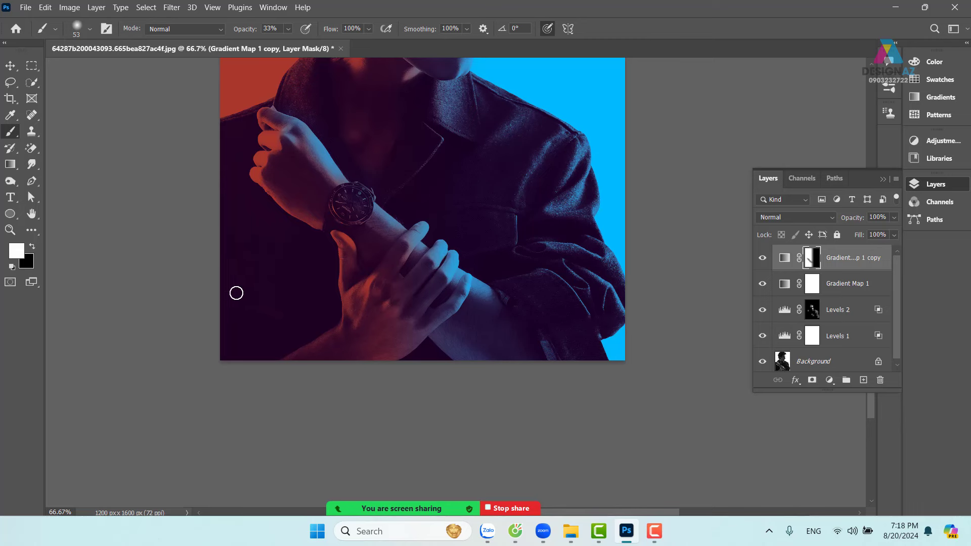
pyautogui.scroll(3, 361, 299)
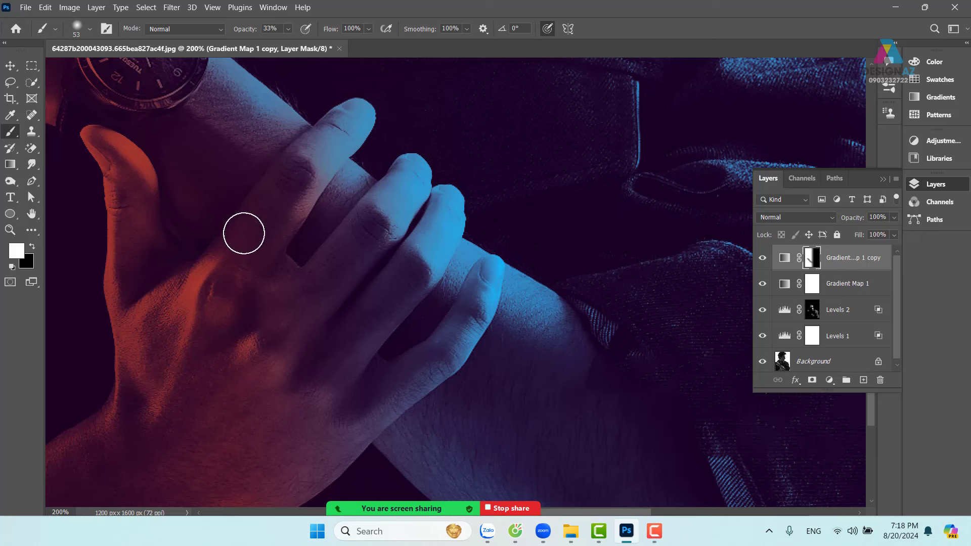
pyautogui.moveTo(299, 157)
pyautogui.mouseDown()
pyautogui.moveTo(328, 120)
pyautogui.moveTo(282, 175)
pyautogui.moveTo(329, 117)
pyautogui.moveTo(274, 171)
pyautogui.moveTo(302, 146)
pyautogui.moveTo(272, 176)
pyautogui.moveTo(282, 205)
pyautogui.mouseUp()
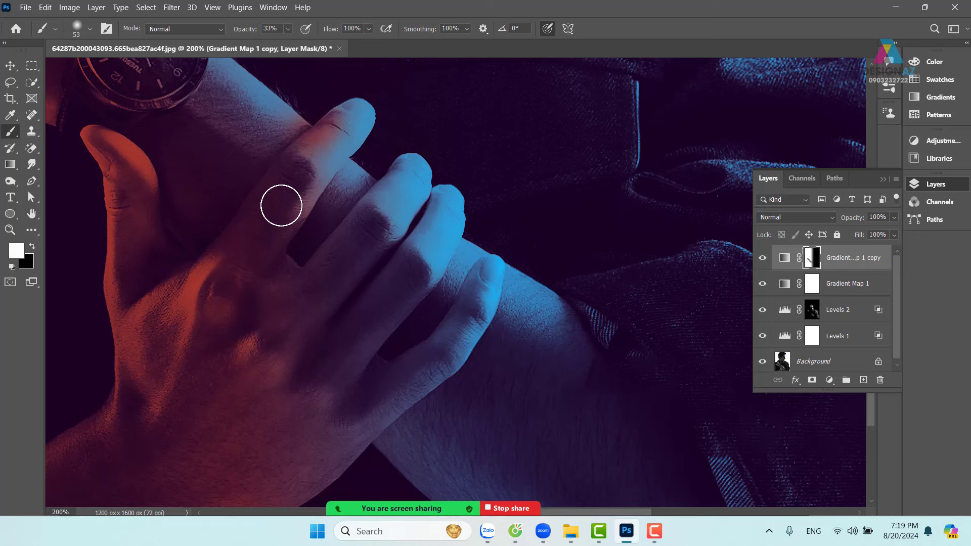
pyautogui.moveTo(318, 151)
pyautogui.mouseDown()
pyautogui.moveTo(289, 163)
pyautogui.moveTo(360, 97)
pyautogui.moveTo(324, 129)
pyautogui.mouseUp()
pyautogui.moveTo(362, 203)
pyautogui.mouseDown()
pyautogui.moveTo(383, 178)
pyautogui.moveTo(360, 223)
pyautogui.moveTo(383, 199)
pyautogui.mouseUp()
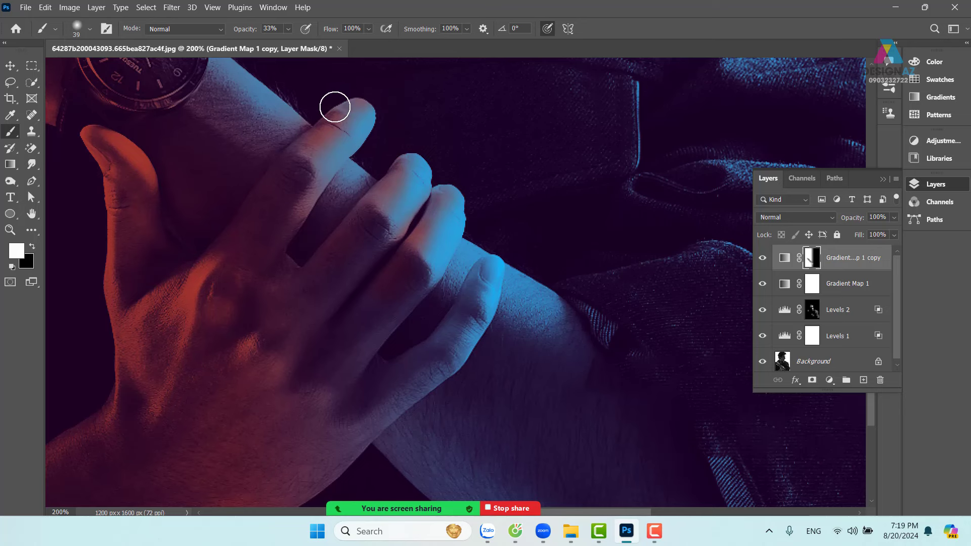
pyautogui.moveTo(468, 316); pyautogui.dragTo(473, 235)
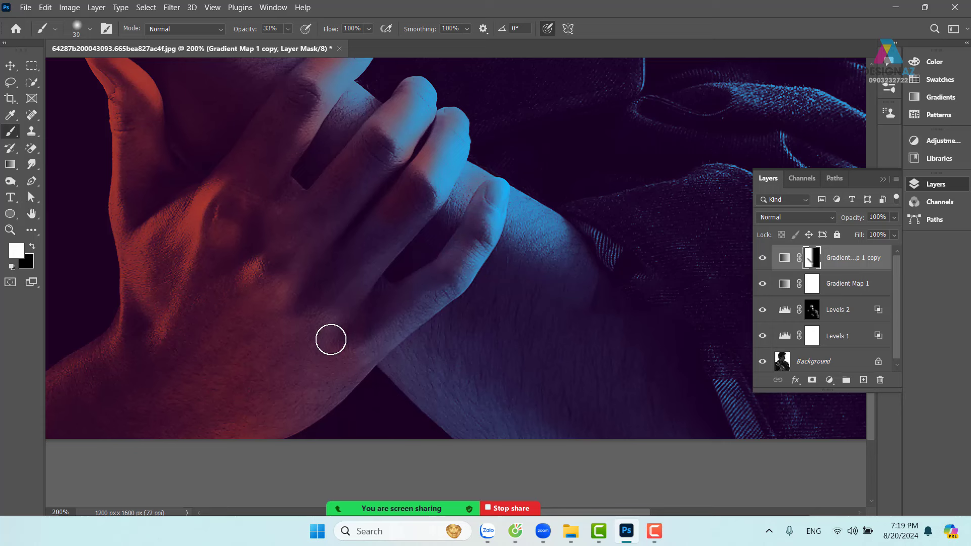
# Paint white on the mask with a 52 px brush to turn the neck highlight beneath the jaw orange.
pyautogui.scroll(15, 274, 333)
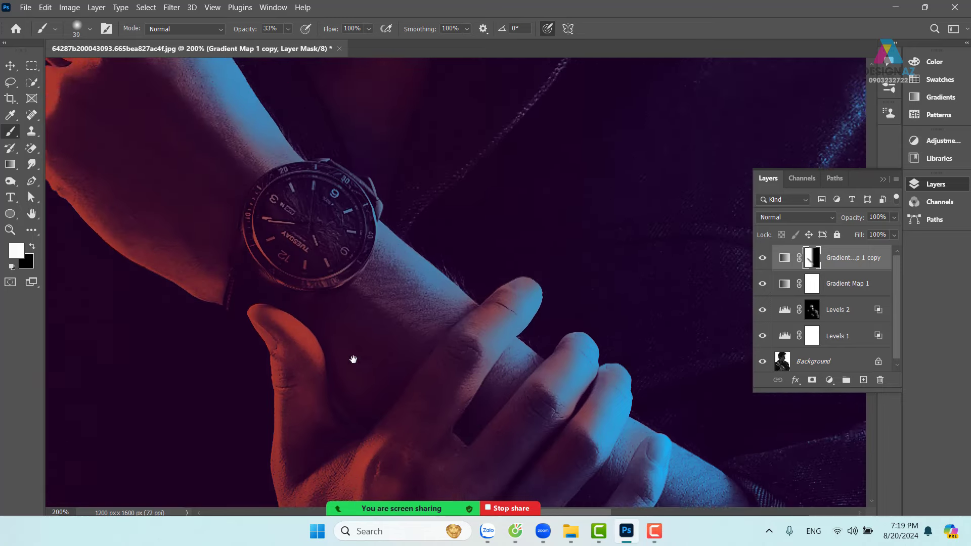
pyautogui.scroll(2, 315, 389)
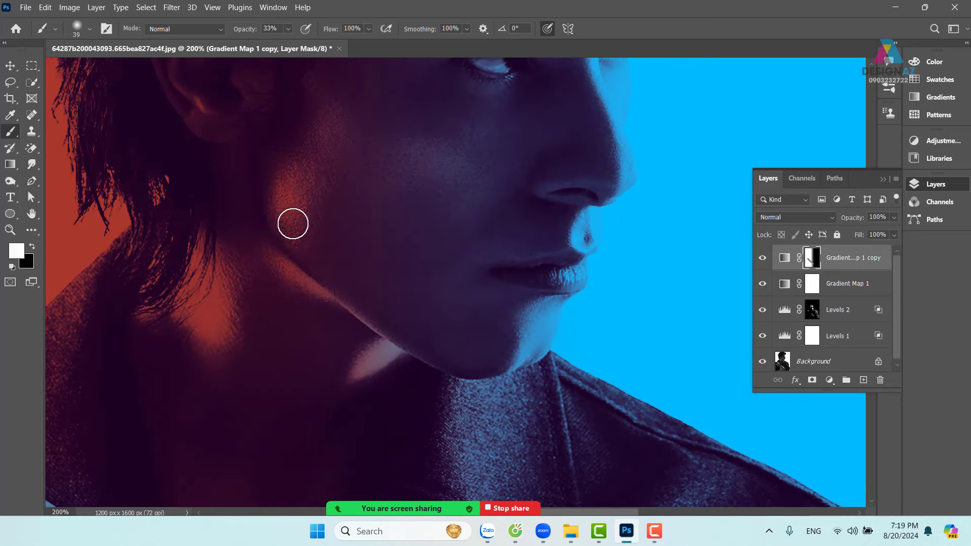
pyautogui.moveTo(343, 130)
pyautogui.mouseDown()
pyautogui.moveTo(341, 219)
pyautogui.moveTo(350, 212)
pyautogui.mouseUp()
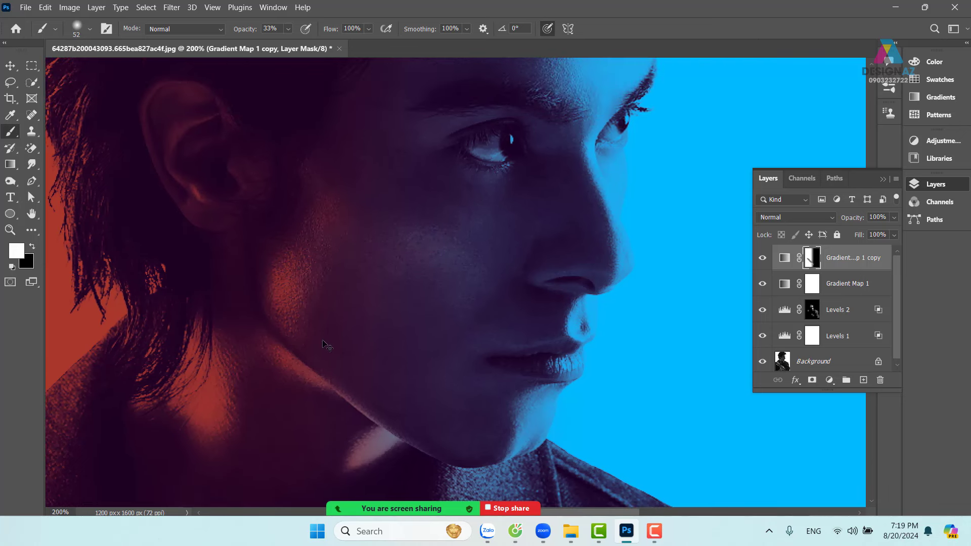
pyautogui.moveTo(403, 263); pyautogui.dragTo(453, 278)
pyautogui.moveTo(356, 317); pyautogui.dragTo(405, 238)
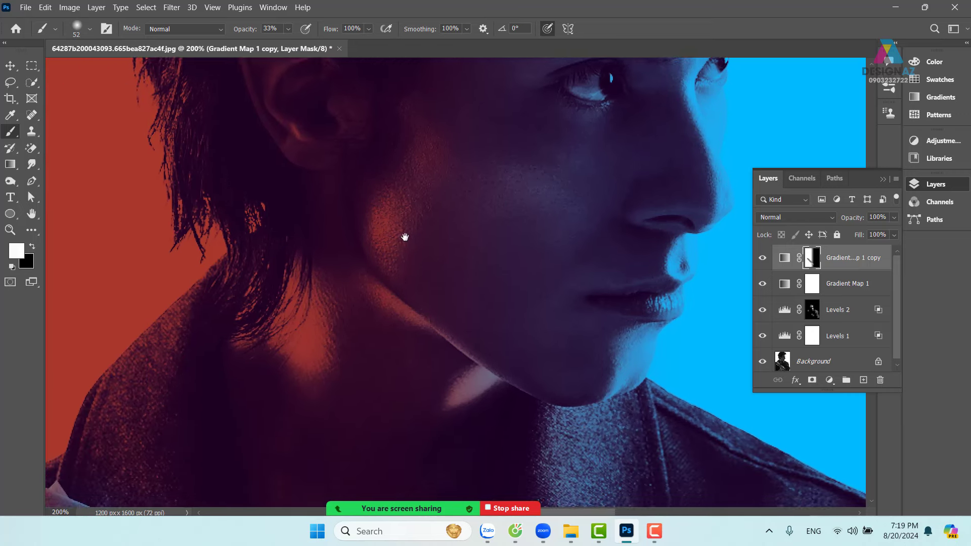
pyautogui.moveTo(364, 171); pyautogui.dragTo(355, 253)
pyautogui.moveTo(389, 355); pyautogui.dragTo(342, 162)
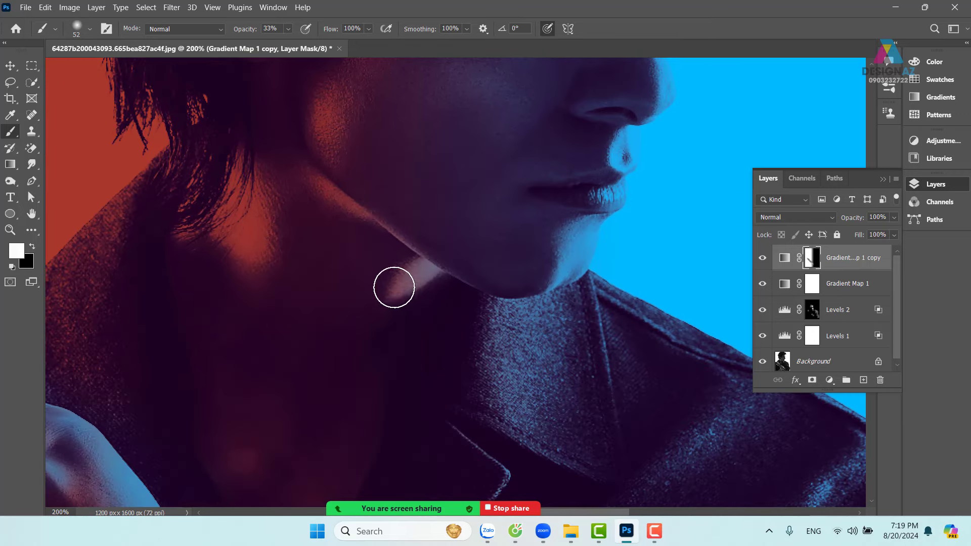
pyautogui.moveTo(437, 269)
pyautogui.mouseDown()
pyautogui.moveTo(403, 301)
pyautogui.moveTo(393, 278)
pyautogui.moveTo(415, 256)
pyautogui.moveTo(379, 239)
pyautogui.moveTo(470, 306)
pyautogui.mouseUp()
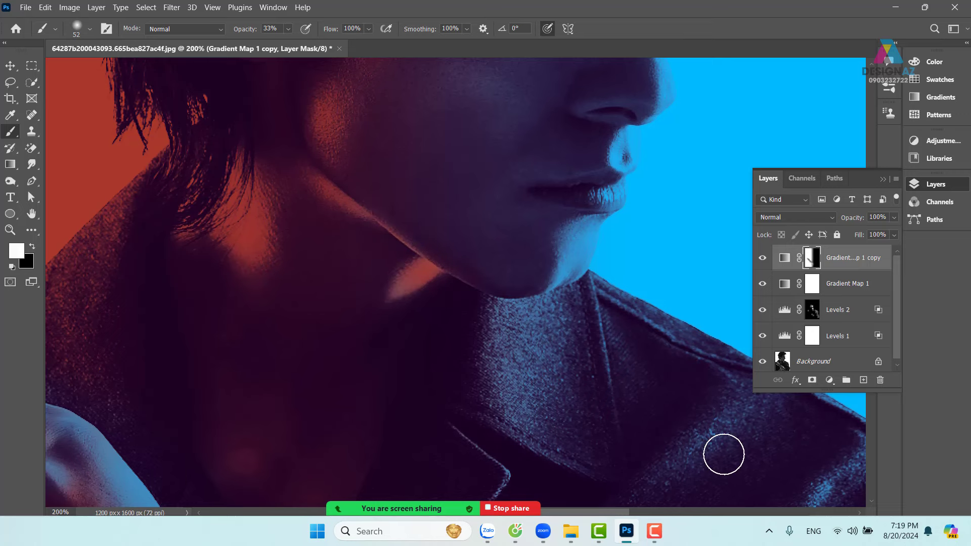
pyautogui.hotkey('ctrl', '-')
pyautogui.hotkey('ctrl', '-')
pyautogui.hotkey('ctrl', '-')
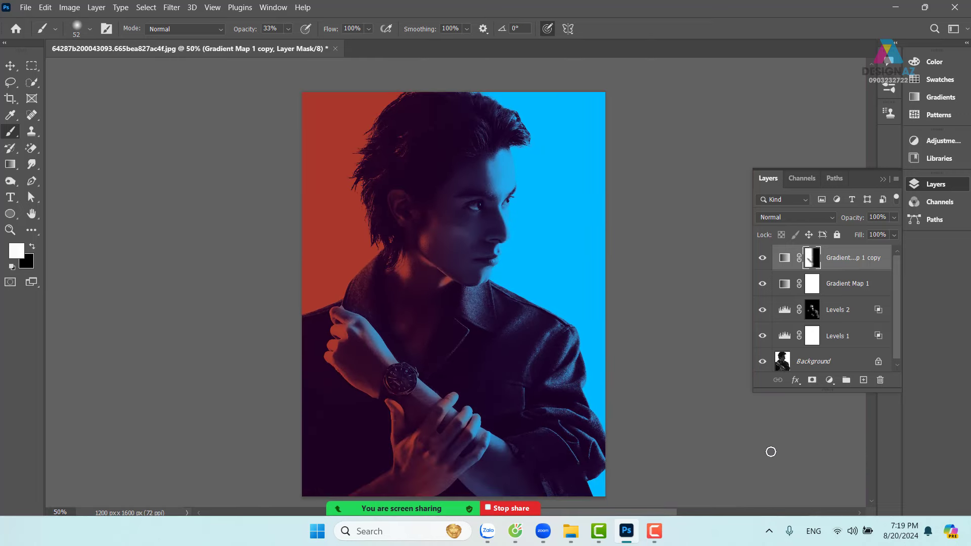
pyautogui.moveTo(601, 356); pyautogui.dragTo(563, 330)
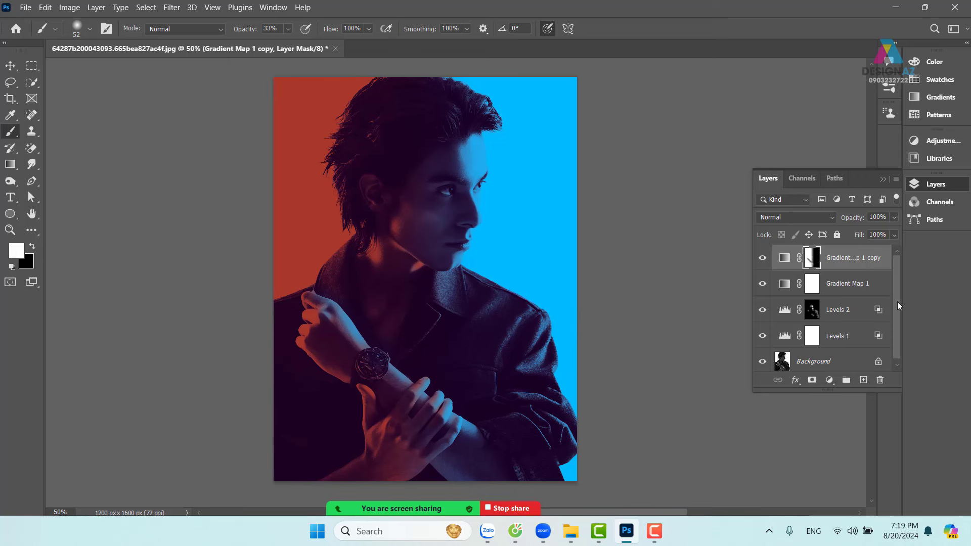
# Duplicate the Background layer, try the Screen blend mode on the copy, and undo the blend change.
pyautogui.click(830, 361)
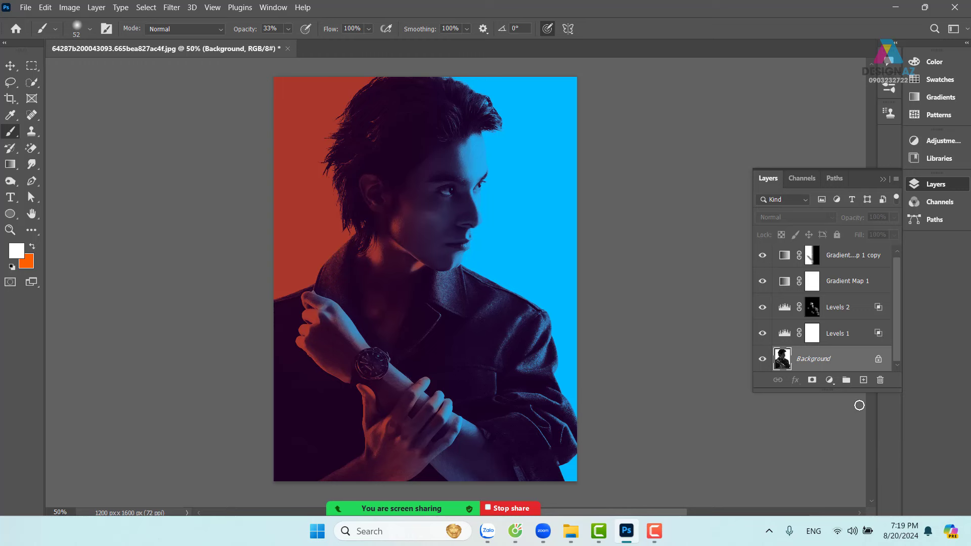
pyautogui.hotkey('ctrl', '+')
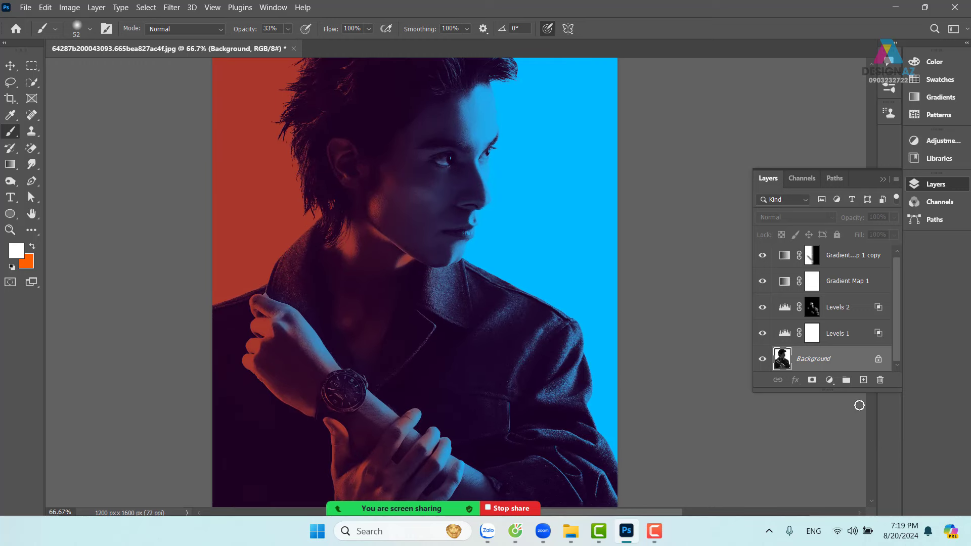
pyautogui.hotkey('ctrl', 'j')
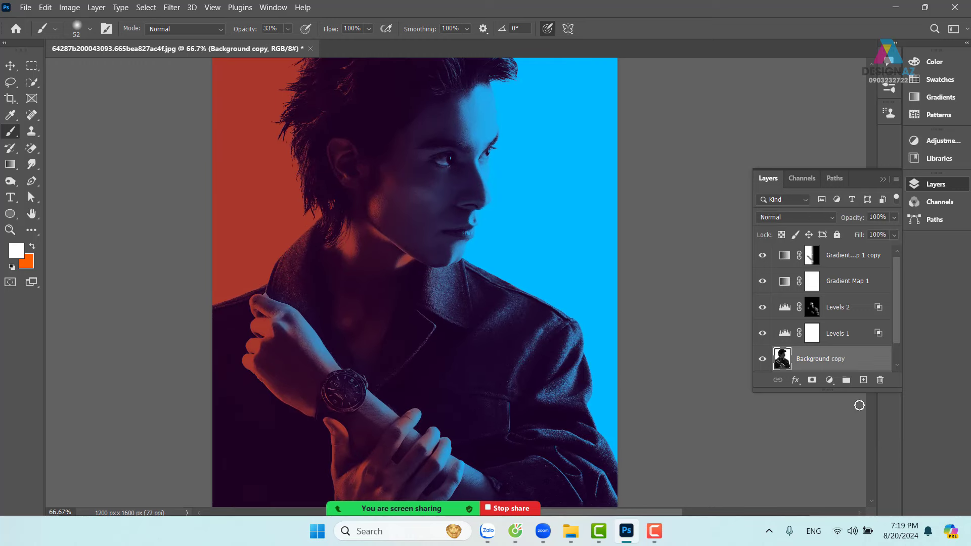
pyautogui.click(819, 221)
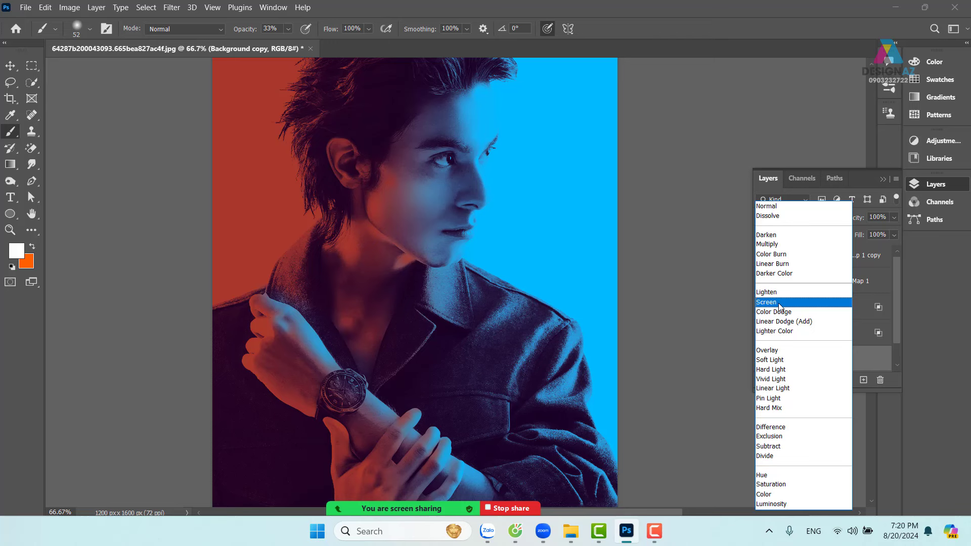
pyautogui.click(780, 303)
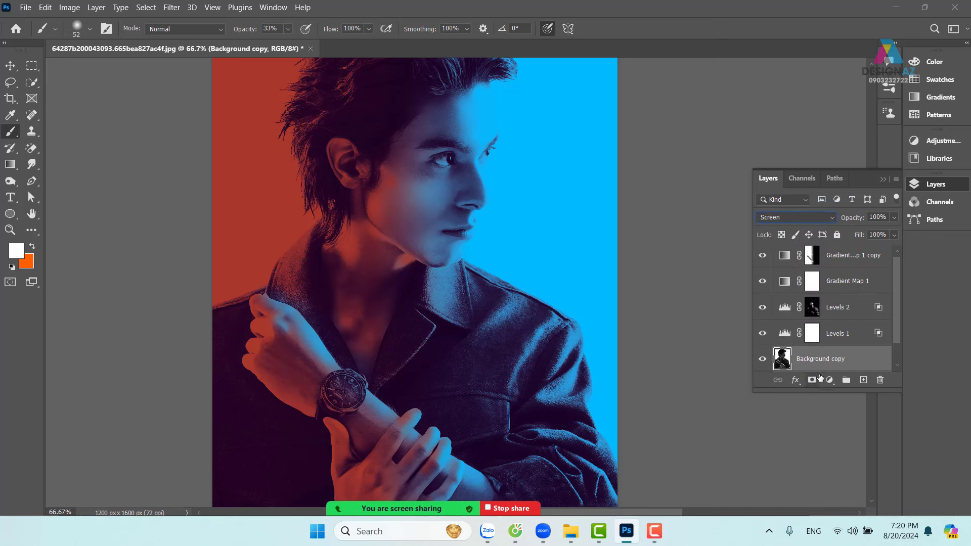
pyautogui.hotkey('ctrl', 'z')
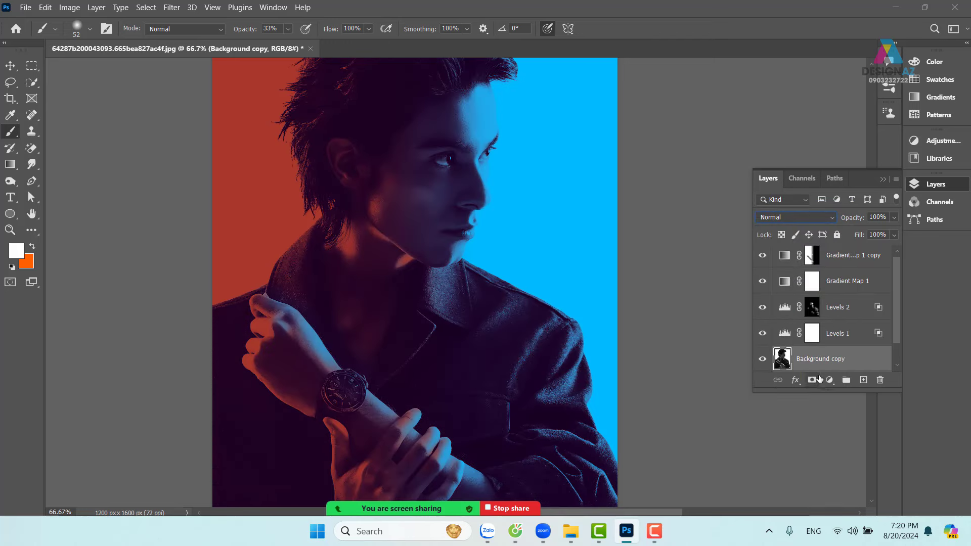
# Examine the orange and blue colouring across the face, jacket, watch and hands, ending with the whole portrait.
pyautogui.click(10, 66)
pyautogui.moveTo(510, 386); pyautogui.dragTo(507, 347)
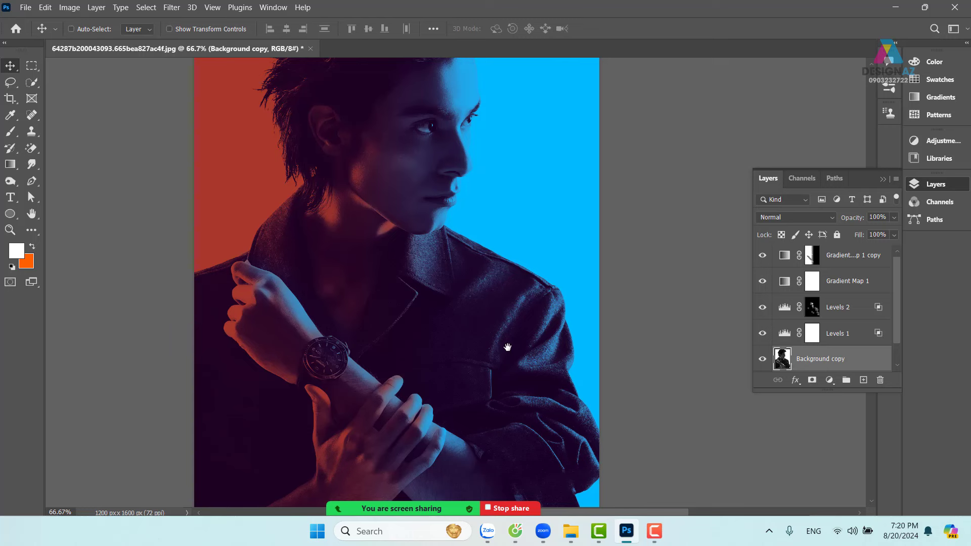
pyautogui.moveTo(509, 302); pyautogui.dragTo(508, 357)
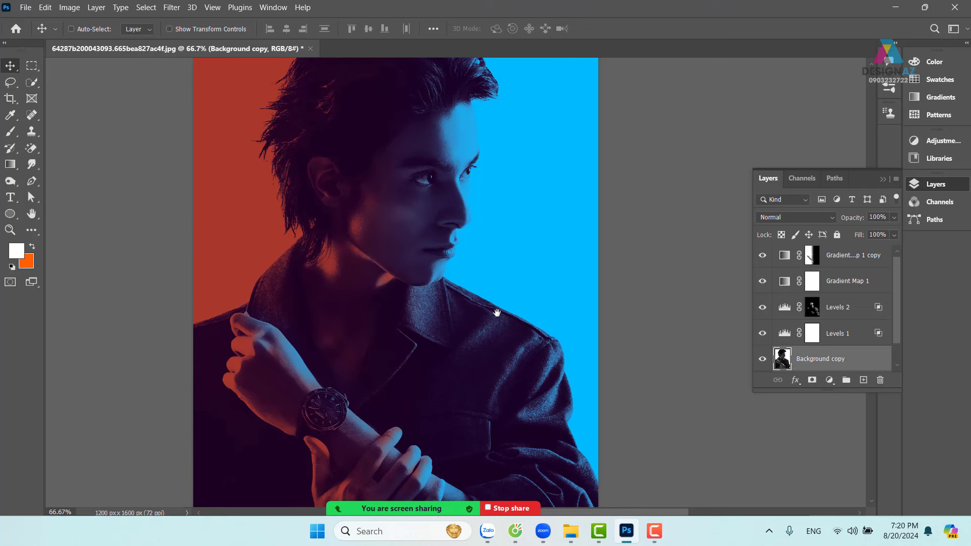
pyautogui.moveTo(497, 313); pyautogui.dragTo(445, 290)
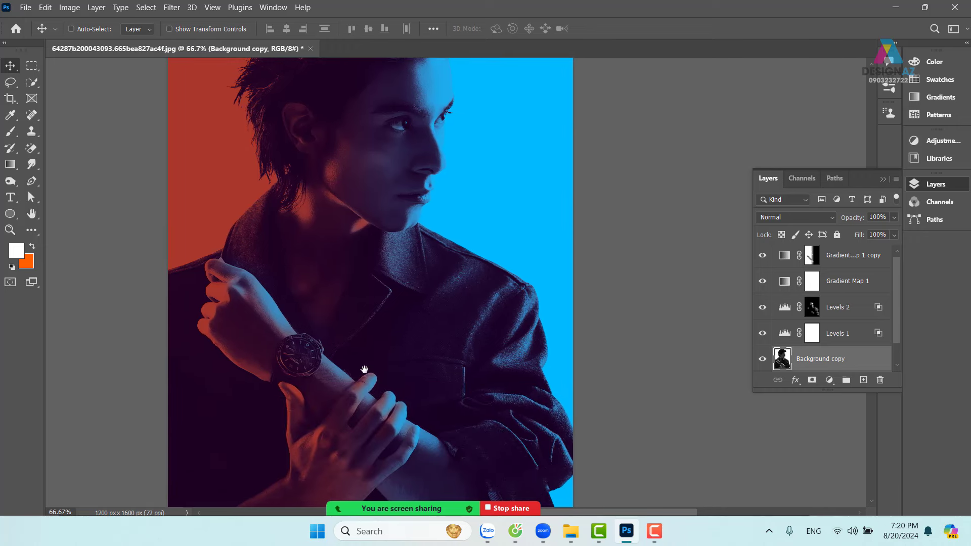
pyautogui.moveTo(364, 369); pyautogui.dragTo(367, 318)
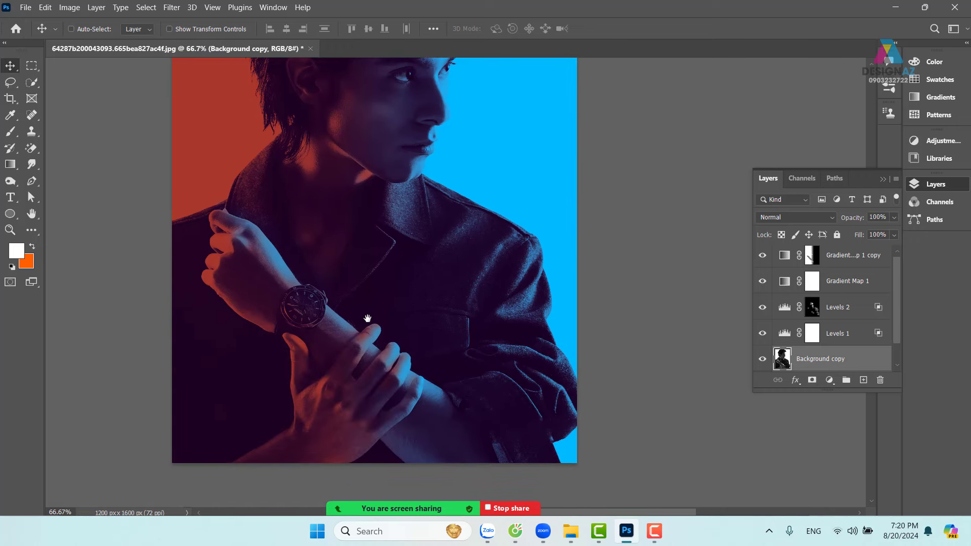
pyautogui.hotkey('ctrl', '-')
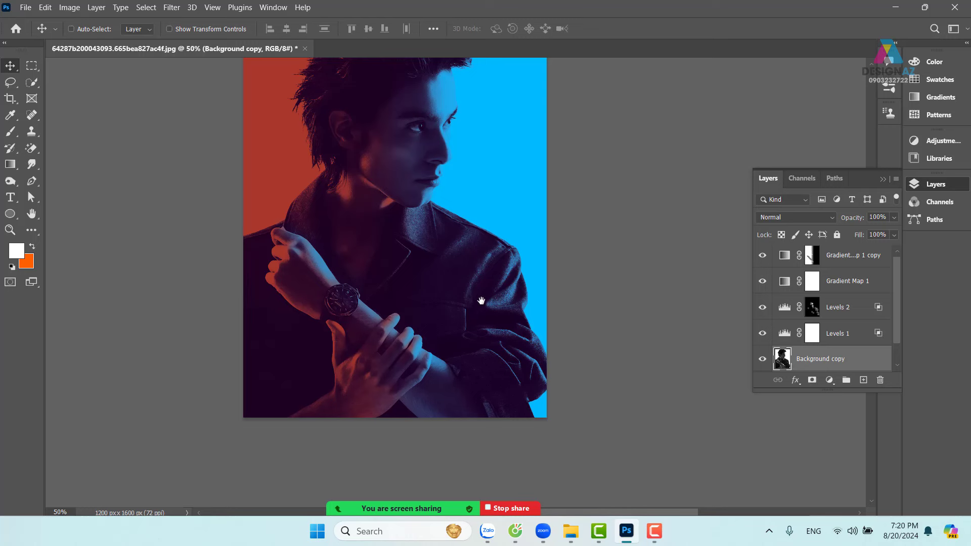
pyautogui.moveTo(481, 300); pyautogui.dragTo(461, 288)
pyautogui.hotkey('ctrl', '-')
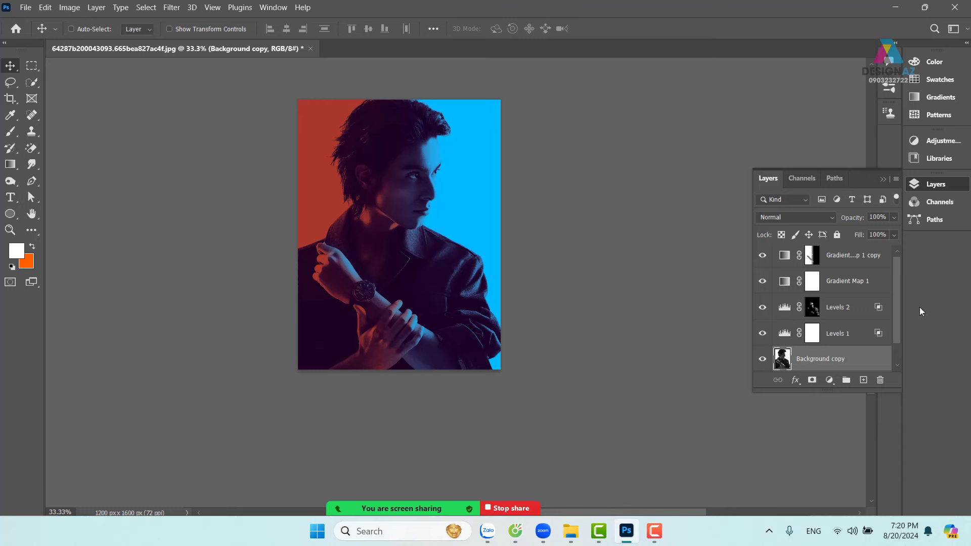
# Delete the Background copy layer.
pyautogui.moveTo(898, 306); pyautogui.dragTo(896, 333)
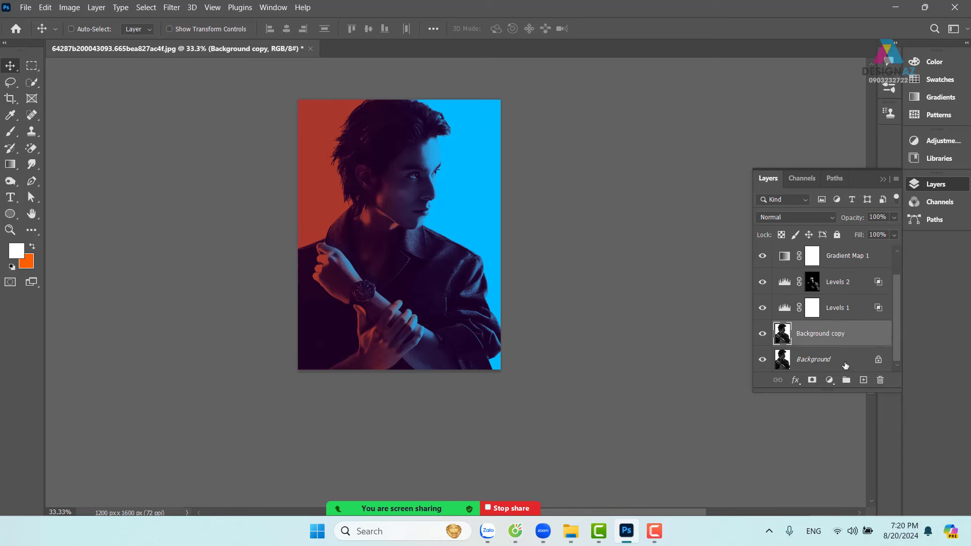
pyautogui.click(880, 380)
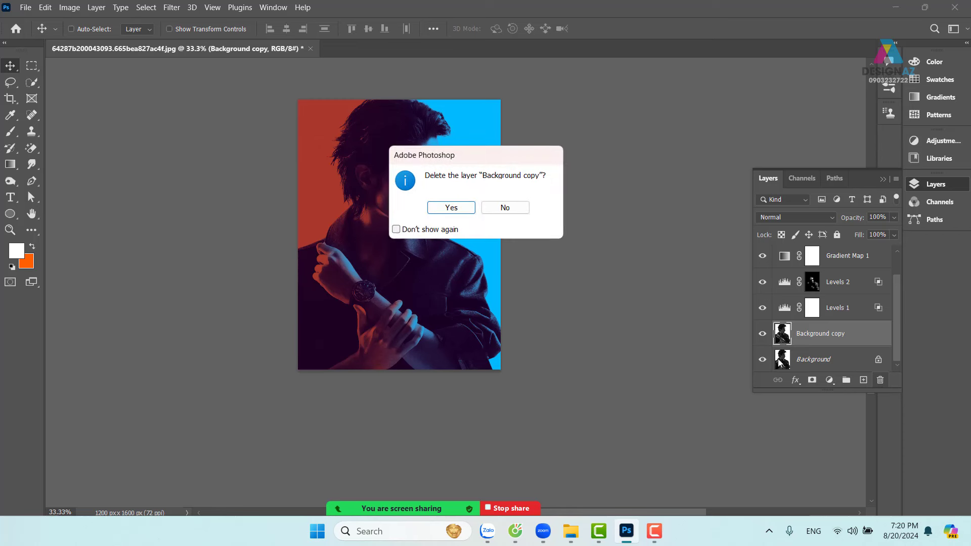
pyautogui.press('Return')
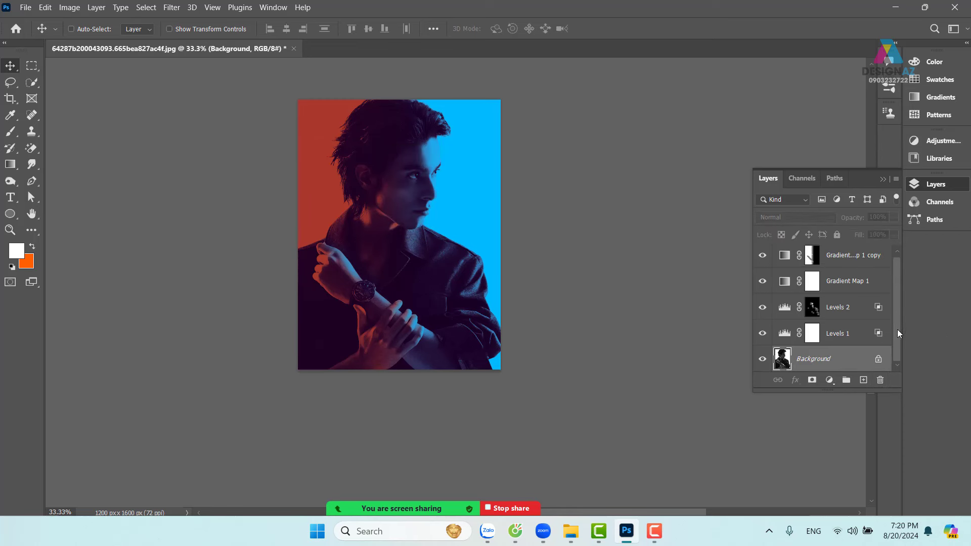
# Convert the Background layer to a smart object and enlarge the layer list.
pyautogui.rightClick(849, 360)
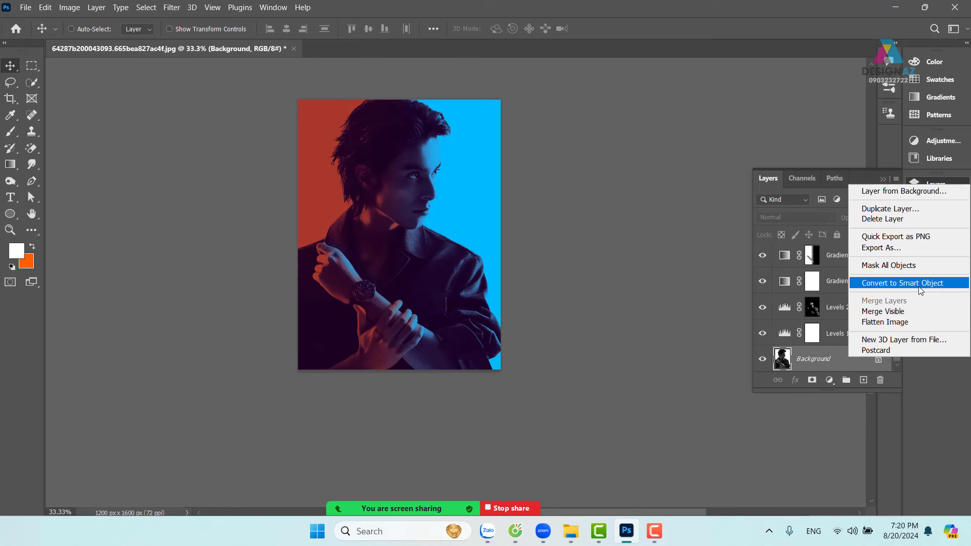
pyautogui.click(920, 289)
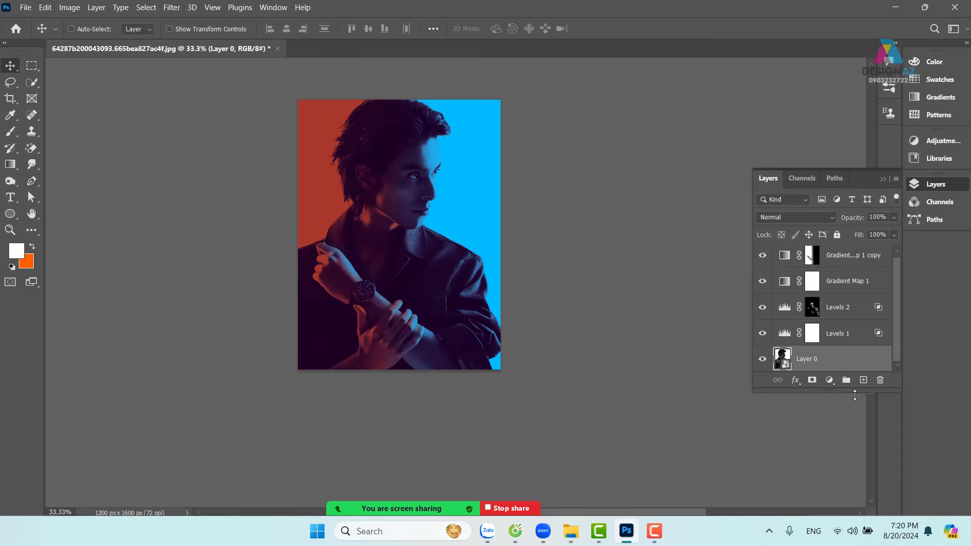
pyautogui.moveTo(849, 393); pyautogui.dragTo(841, 463)
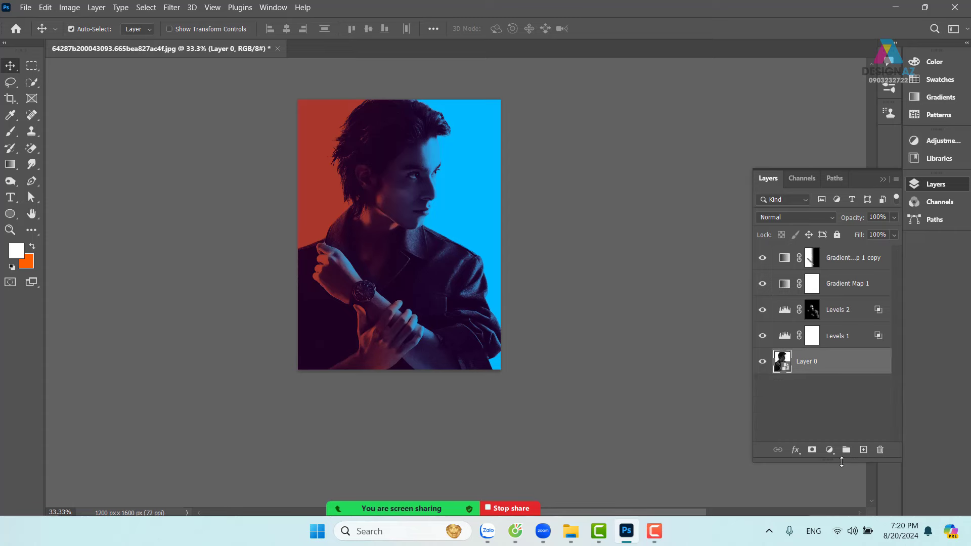
# Start the Crystallize filter on Layer 0 and centre its preview on the man's face.
pyautogui.hotkey('ctrl', '+')
pyautogui.hotkey('ctrl', '+')
pyautogui.hotkey('ctrl', '+')
pyautogui.moveTo(353, 192); pyautogui.dragTo(371, 366)
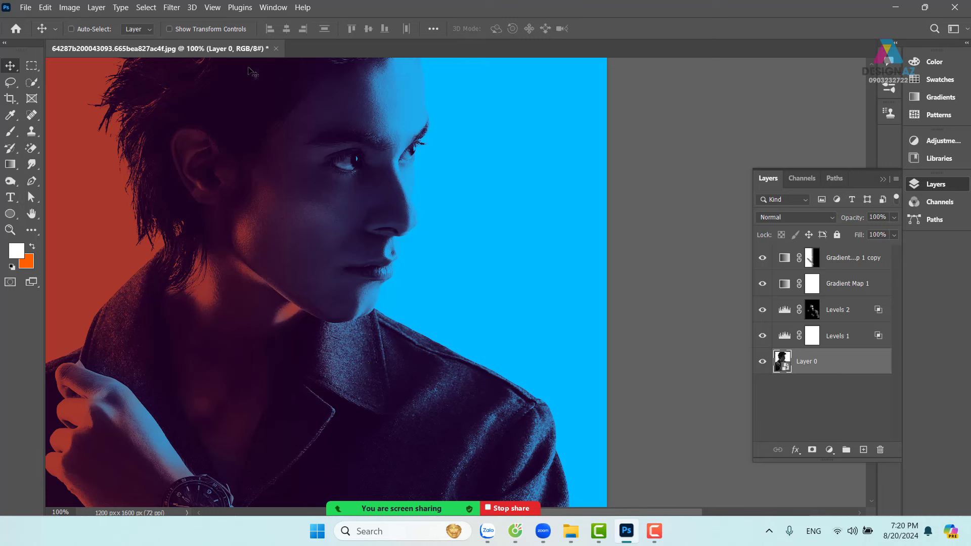
pyautogui.click(176, 11)
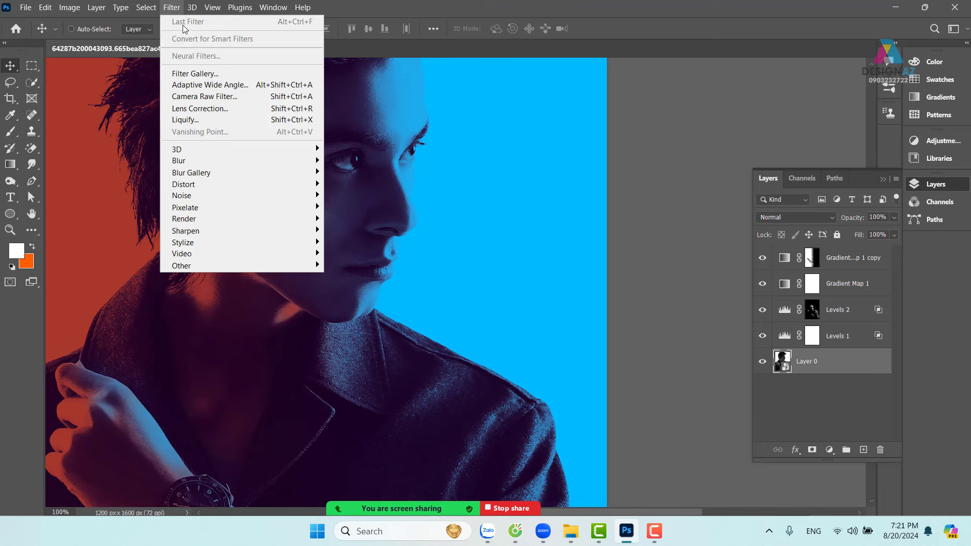
pyautogui.moveTo(238, 184)
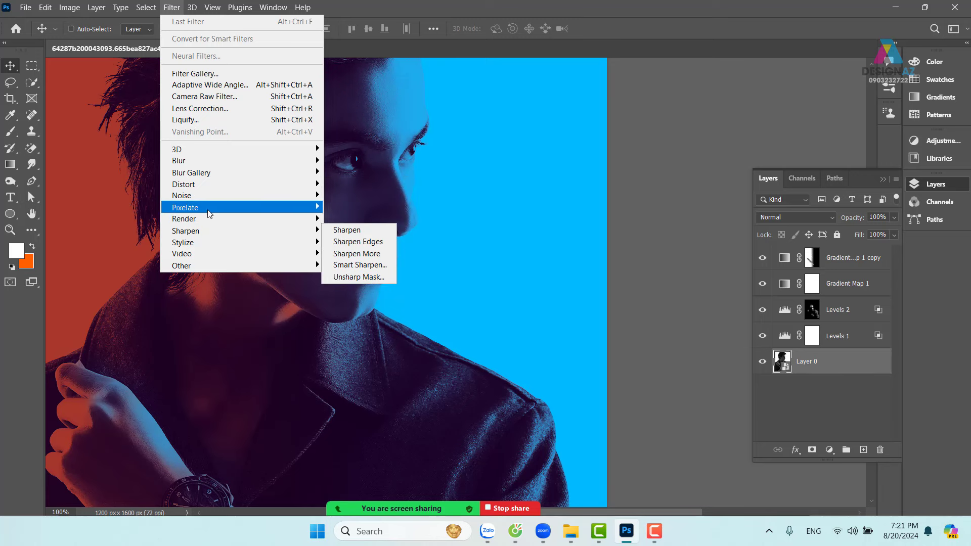
pyautogui.moveTo(209, 213)
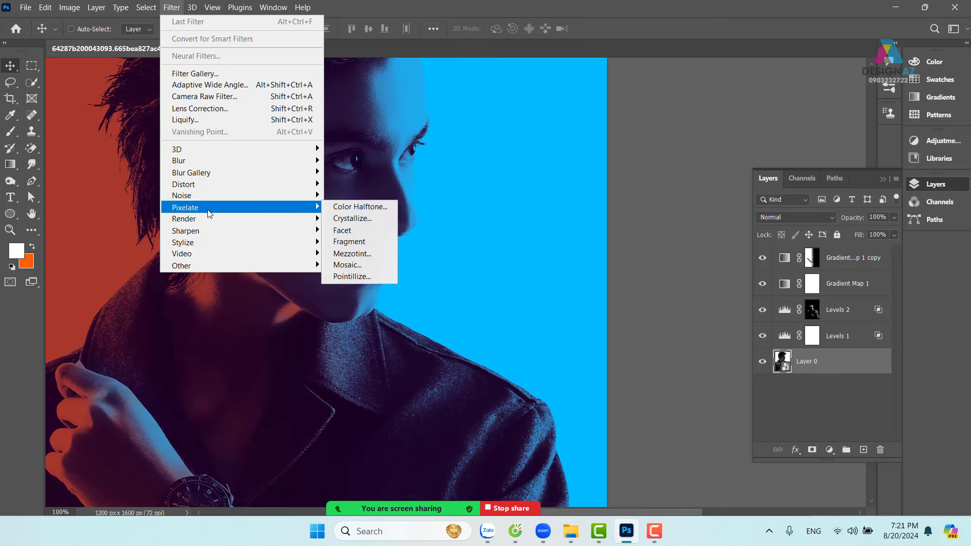
pyautogui.click(354, 219)
pyautogui.moveTo(628, 172); pyautogui.dragTo(588, 221)
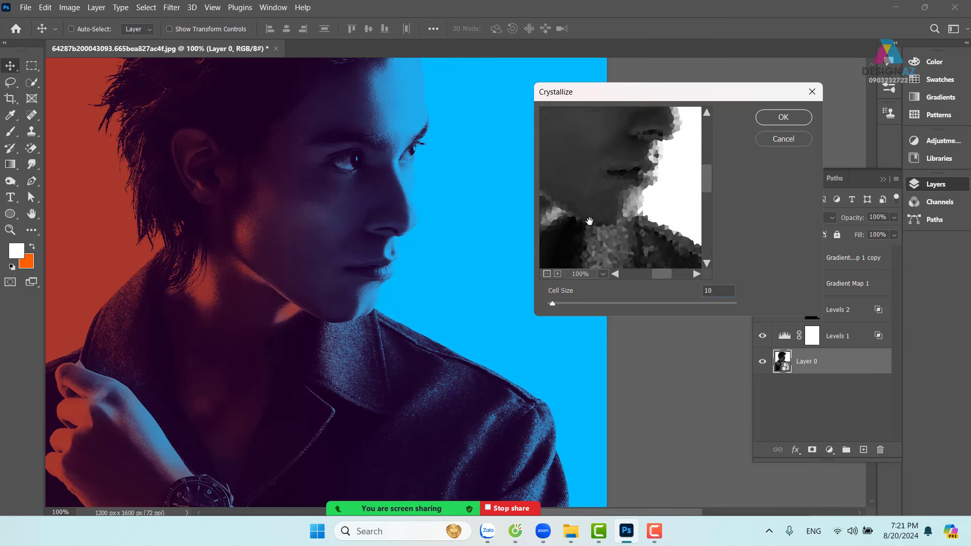
pyautogui.moveTo(661, 140); pyautogui.dragTo(641, 211)
pyautogui.moveTo(621, 174); pyautogui.dragTo(640, 195)
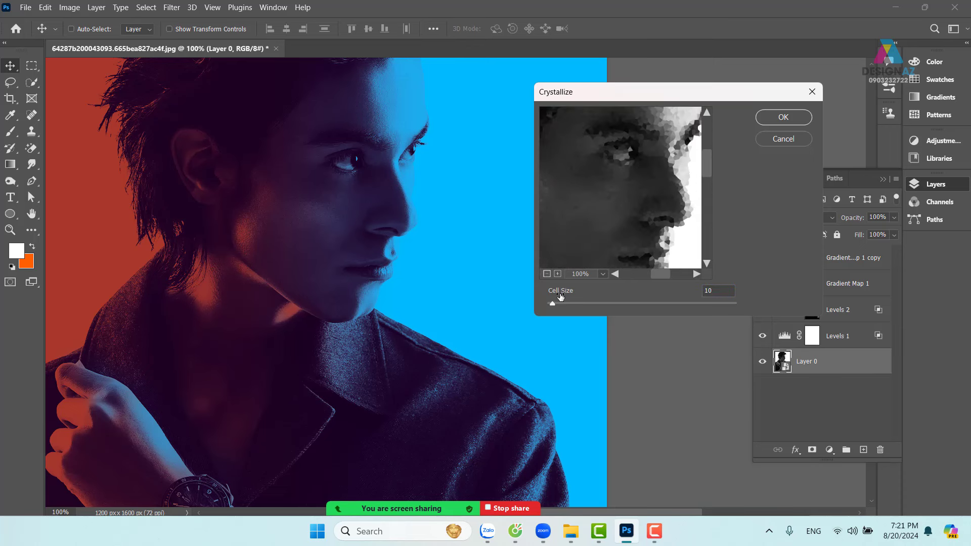
# Try a Crystallize cell size of 26, raise it to 39, and apply the filter.
pyautogui.moveTo(553, 303); pyautogui.dragTo(563, 303)
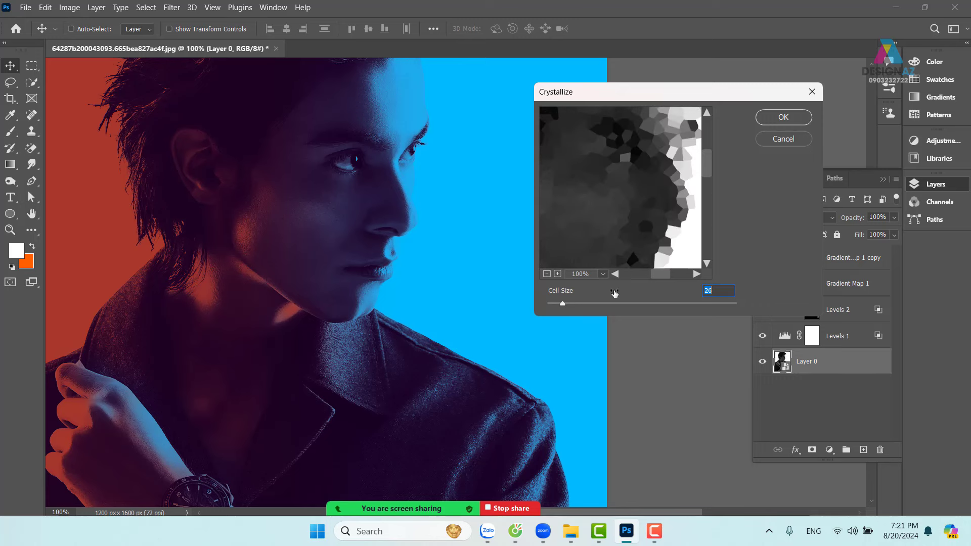
pyautogui.click(546, 274)
pyautogui.click(547, 273)
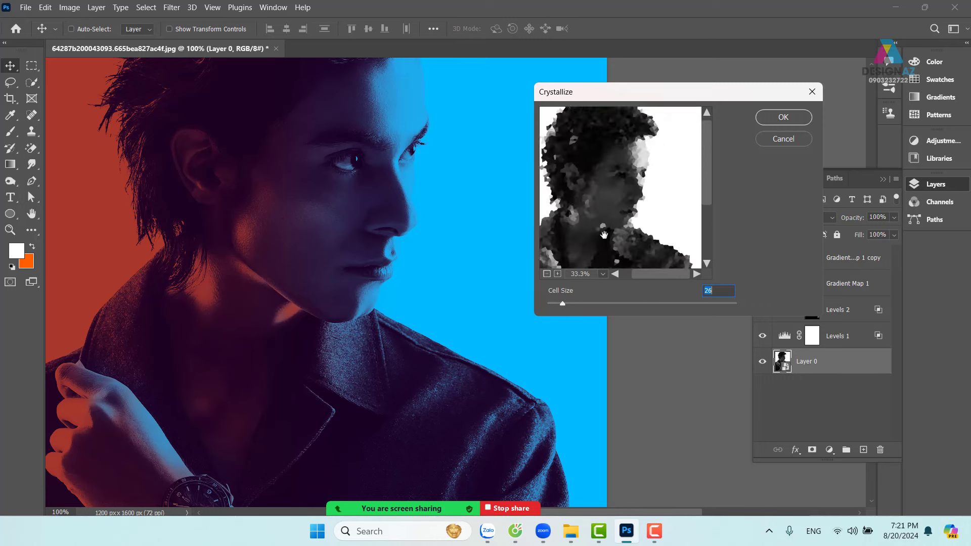
pyautogui.moveTo(604, 235); pyautogui.dragTo(636, 233)
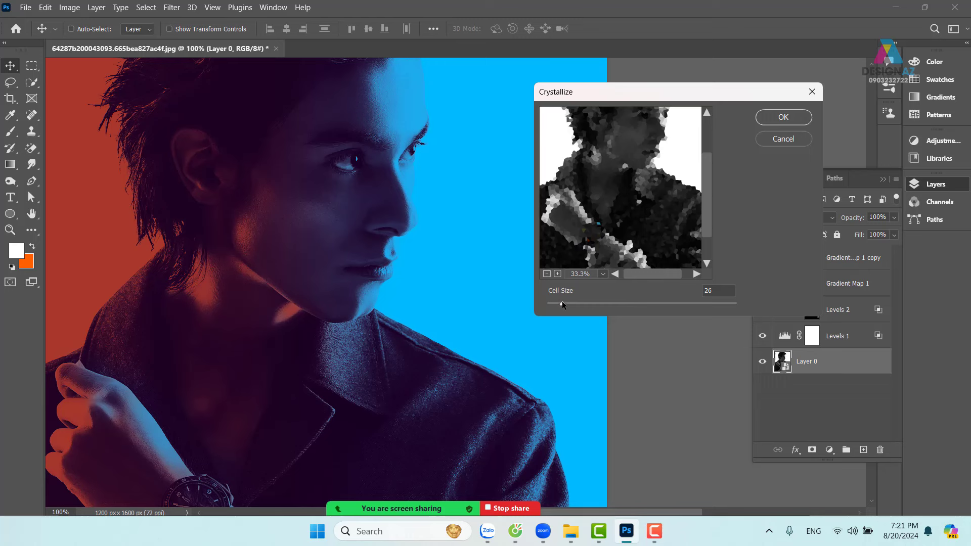
pyautogui.moveTo(562, 302); pyautogui.dragTo(572, 302)
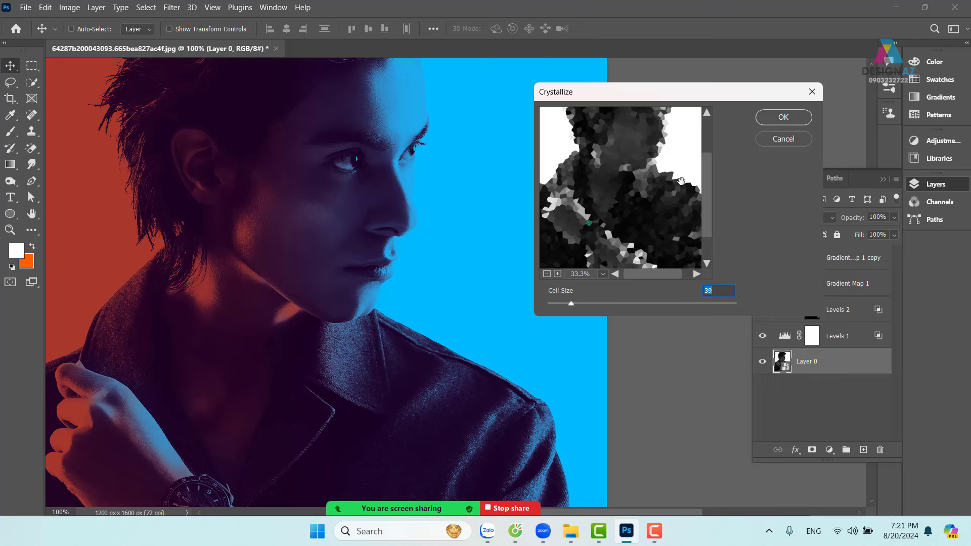
pyautogui.click(791, 118)
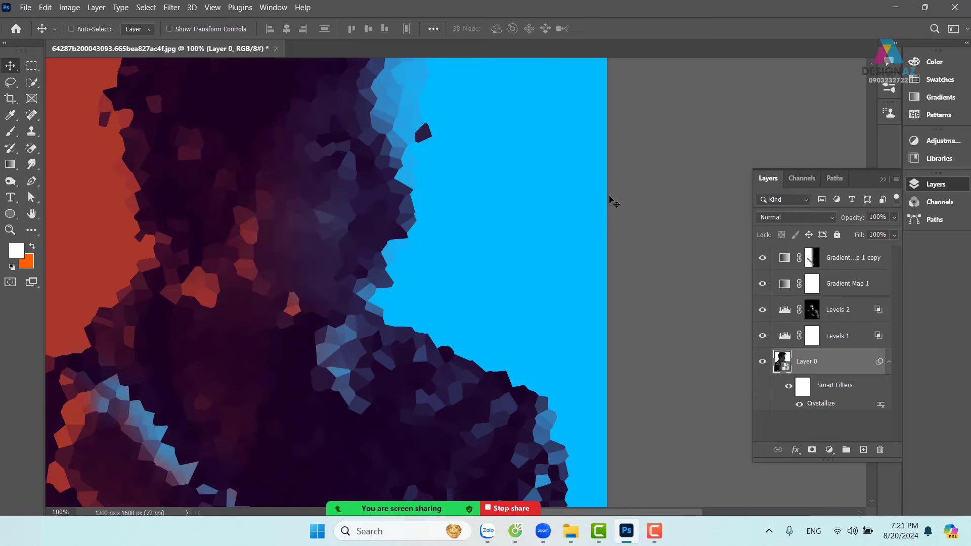
# Apply an Unsharp Mask filter with a reduced amount to the crystallized Layer 0.
pyautogui.hotkey('ctrl', '-')
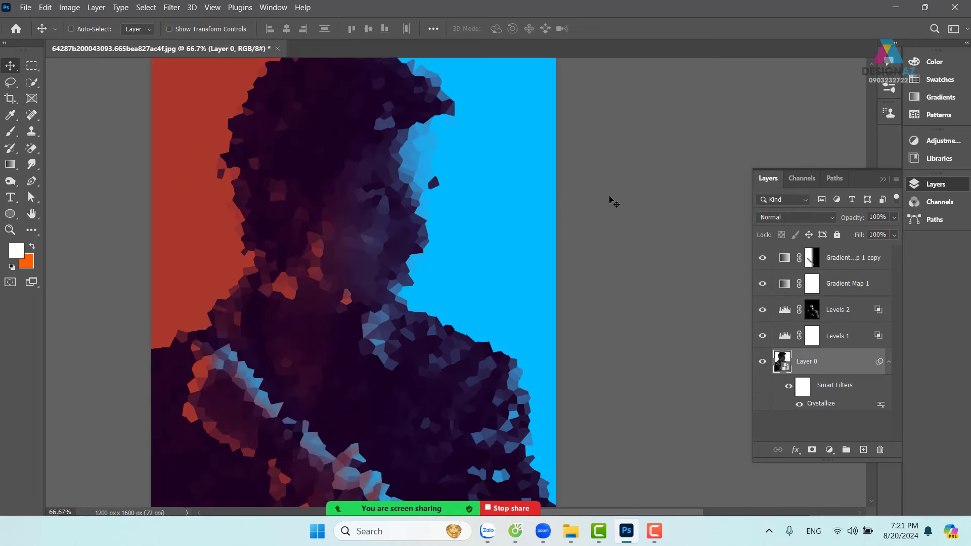
pyautogui.moveTo(458, 292); pyautogui.dragTo(462, 241)
pyautogui.moveTo(462, 324); pyautogui.dragTo(464, 305)
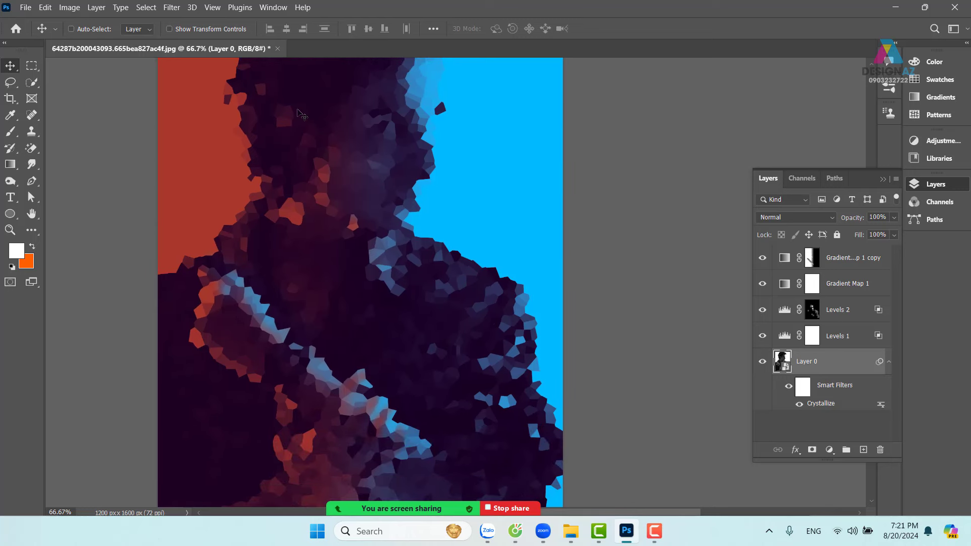
pyautogui.click(171, 8)
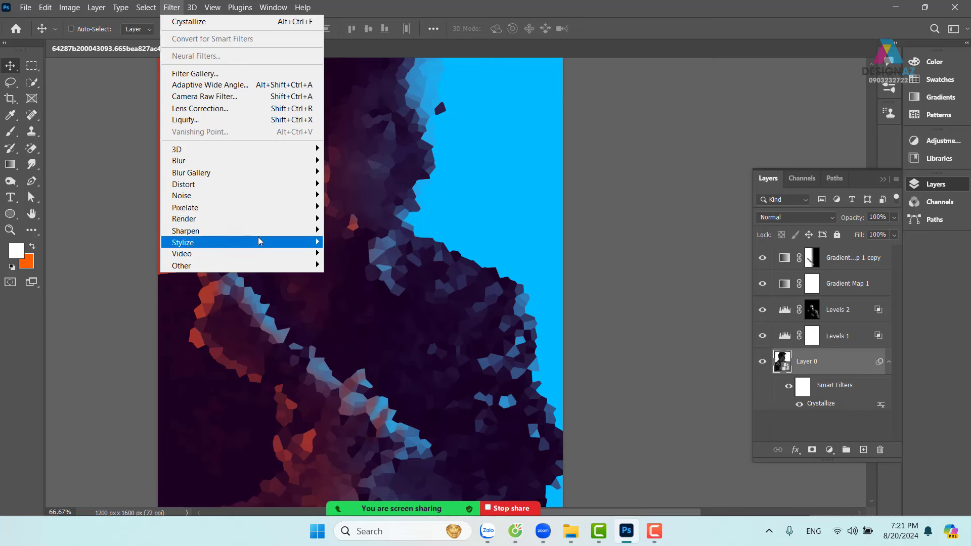
pyautogui.moveTo(257, 231)
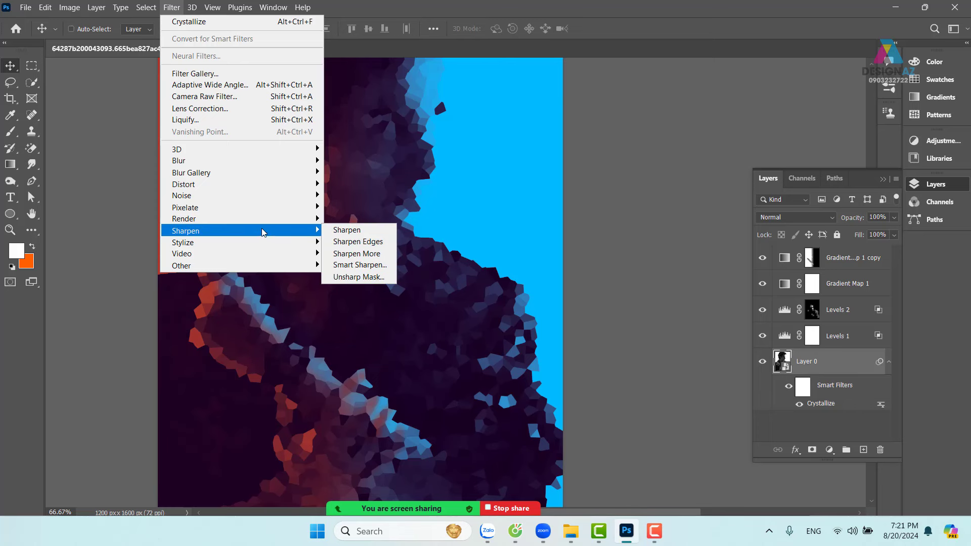
pyautogui.click(383, 280)
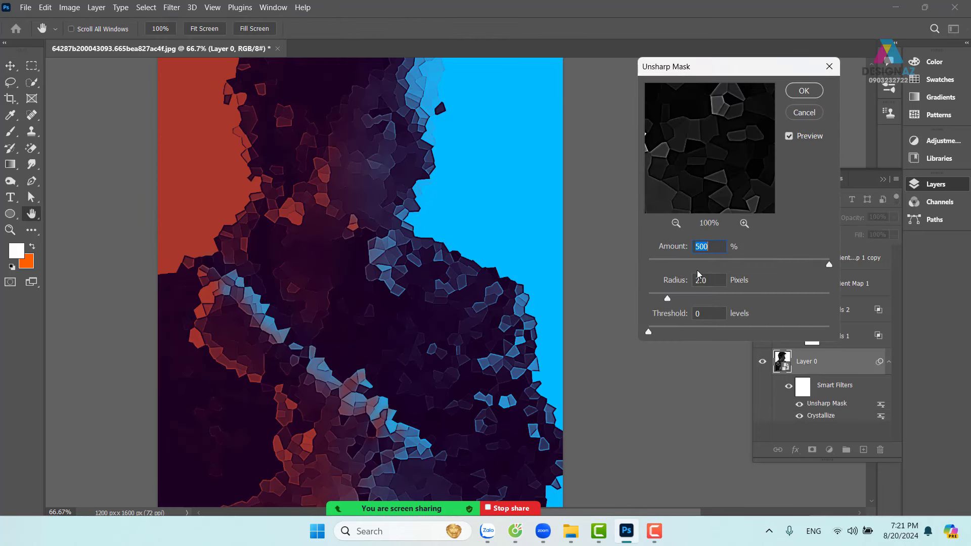
pyautogui.moveTo(825, 263); pyautogui.dragTo(784, 262)
pyautogui.click(804, 90)
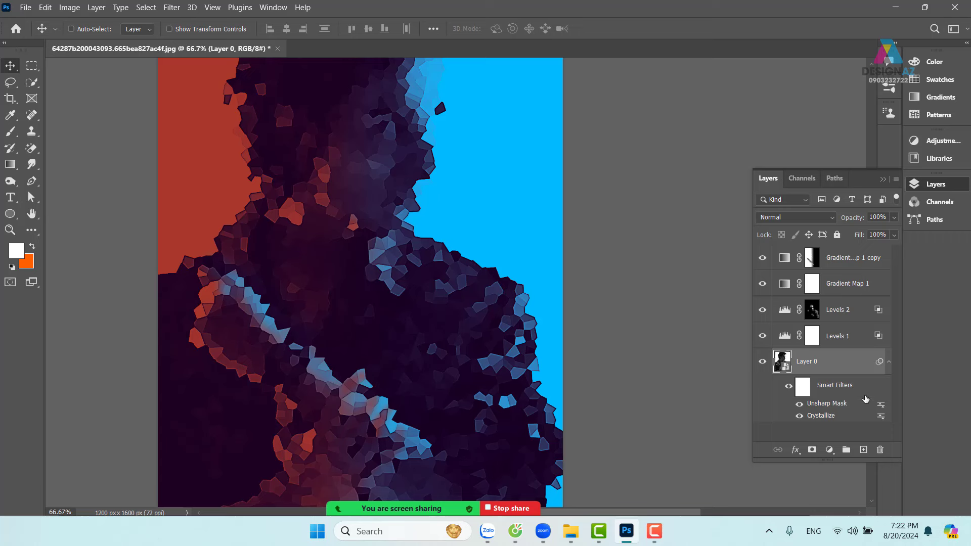
# Set the blend mode of Layer 0's Crystallize smart filter to Screen and uncover the portrait for the preview.
pyautogui.moveTo(847, 460); pyautogui.dragTo(844, 495)
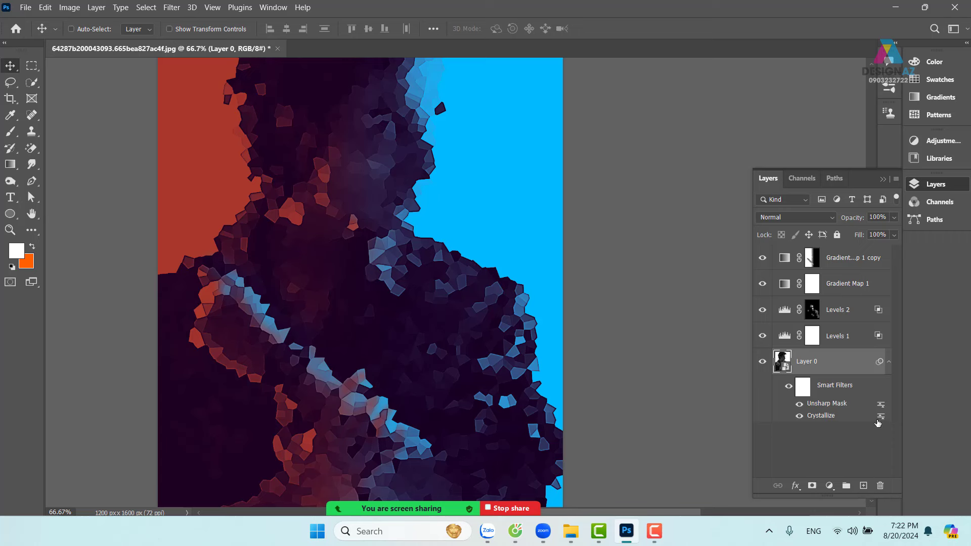
pyautogui.doubleClick(881, 419)
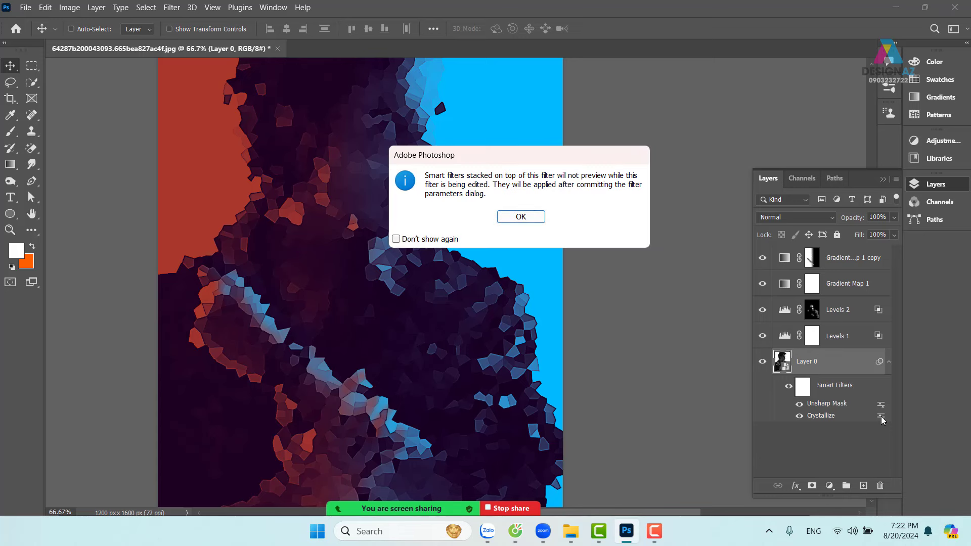
pyautogui.click(531, 218)
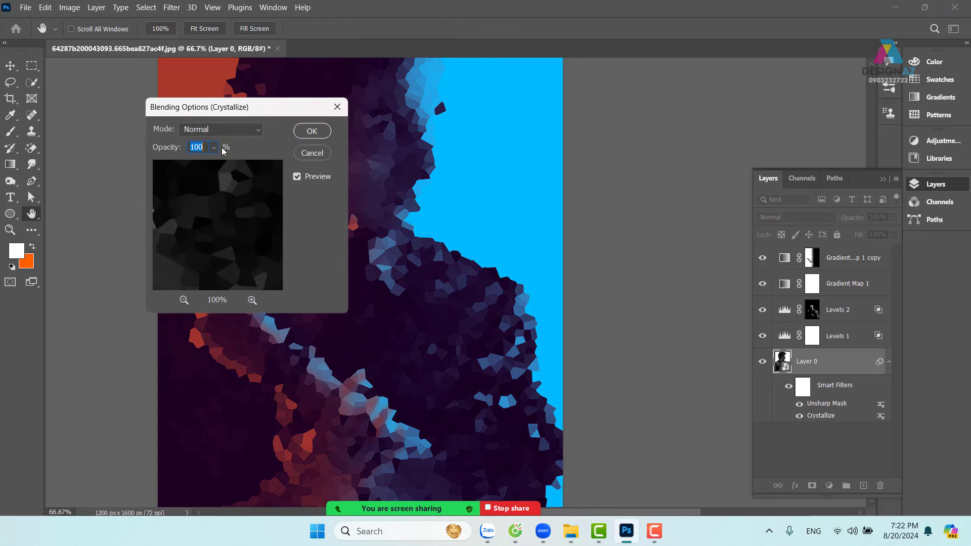
pyautogui.click(252, 131)
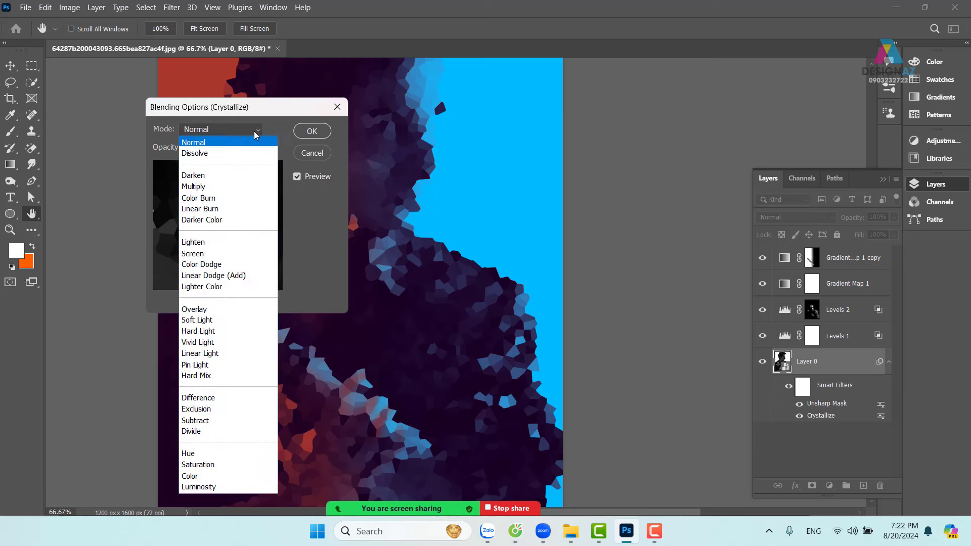
pyautogui.click(223, 253)
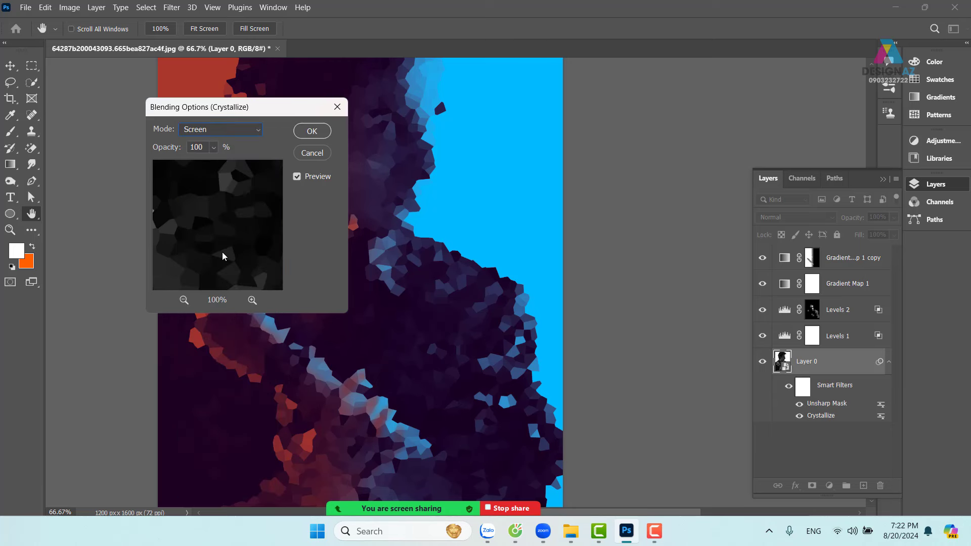
pyautogui.moveTo(287, 113); pyautogui.dragTo(716, 97)
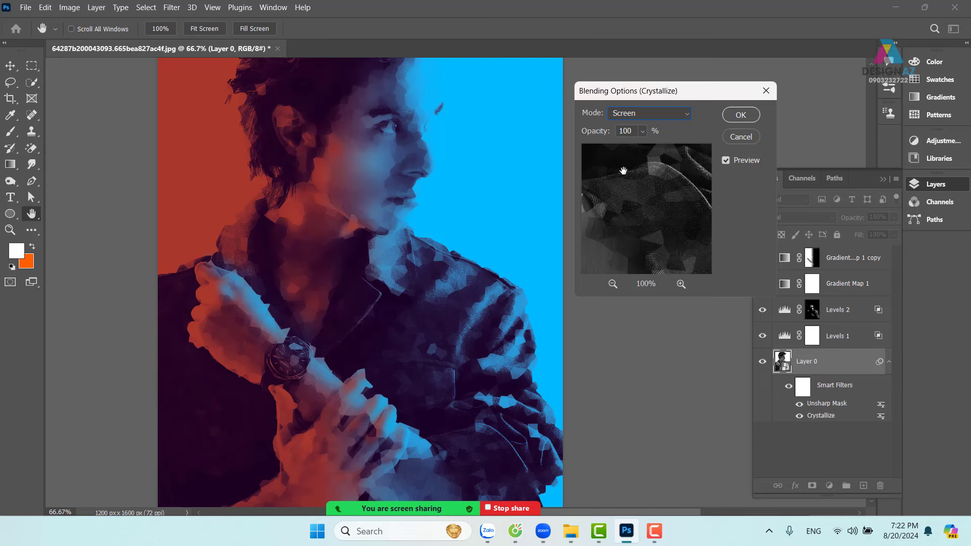
# Try Soft Light blending for the Crystallize filter, return it to Screen at 100% opacity, and apply it.
pyautogui.click(666, 119)
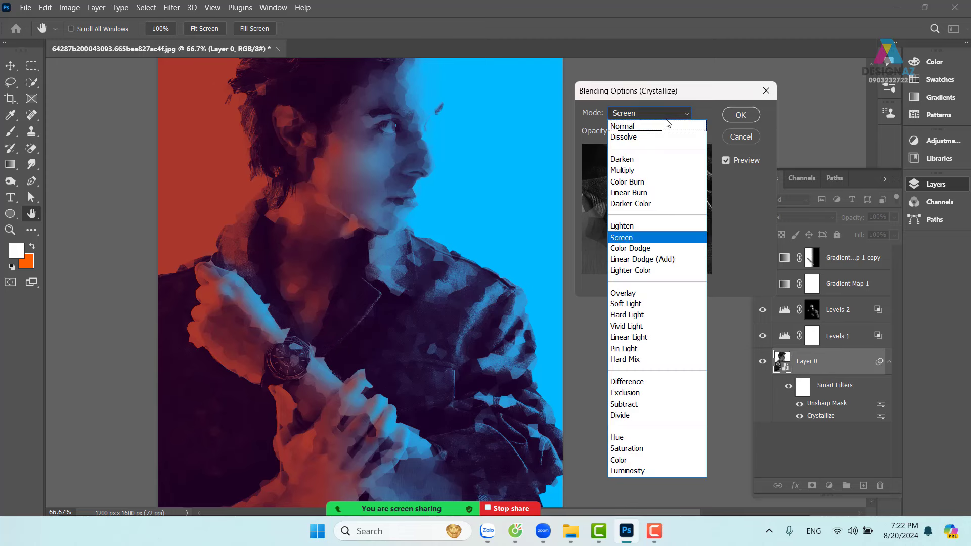
pyautogui.click(656, 304)
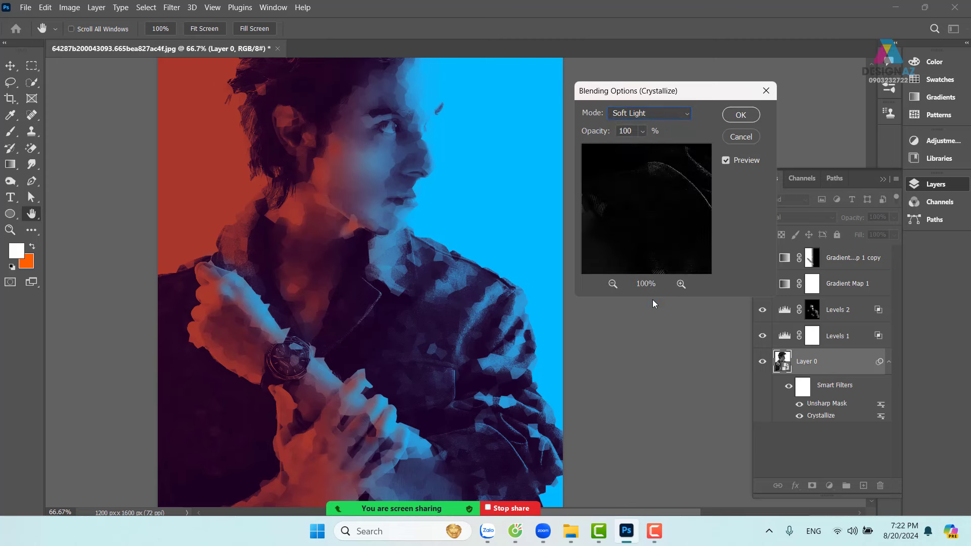
pyautogui.click(682, 115)
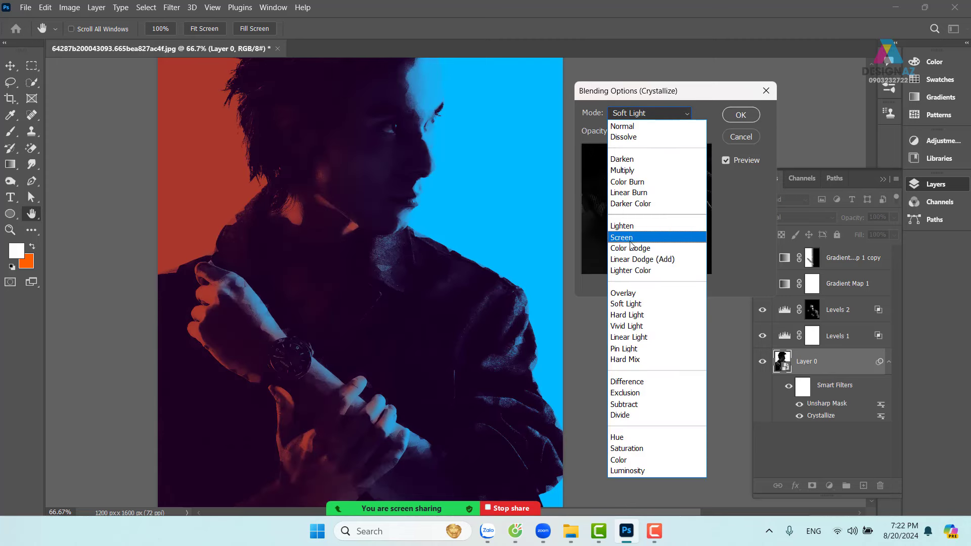
pyautogui.click(631, 238)
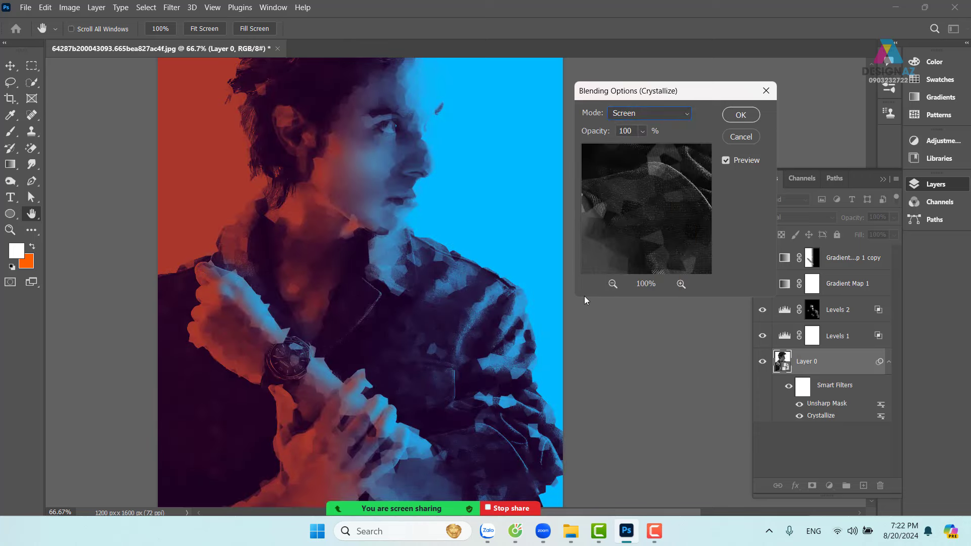
pyautogui.click(740, 115)
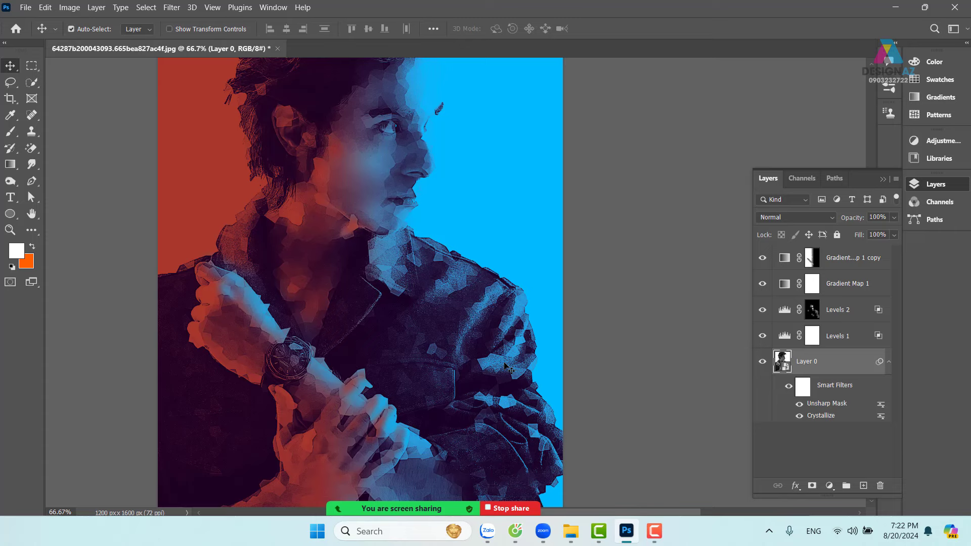
pyautogui.hotkey('ctrl', '+')
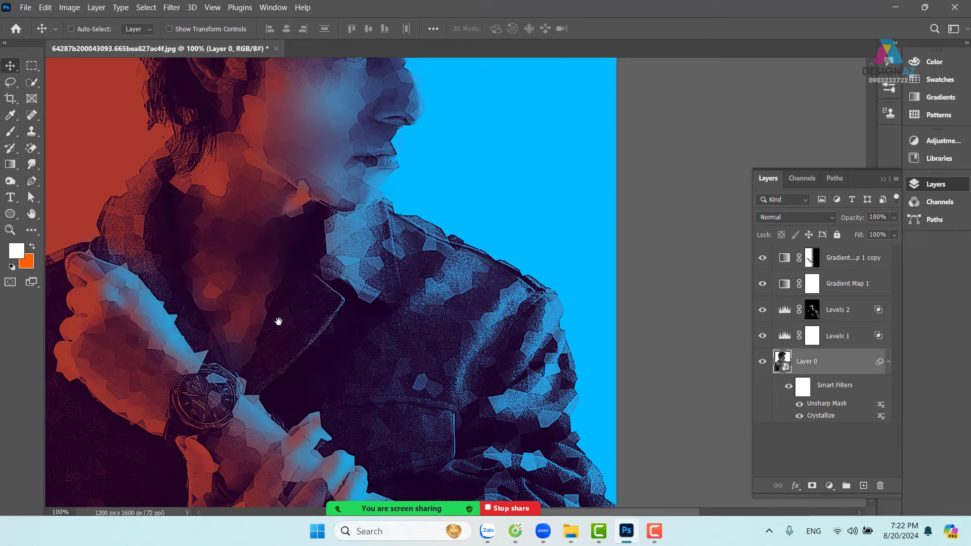
# Raise the Amount of Layer 0's Unsharp Mask smart filter to 396% and apply it.
pyautogui.scroll(3, 278, 321)
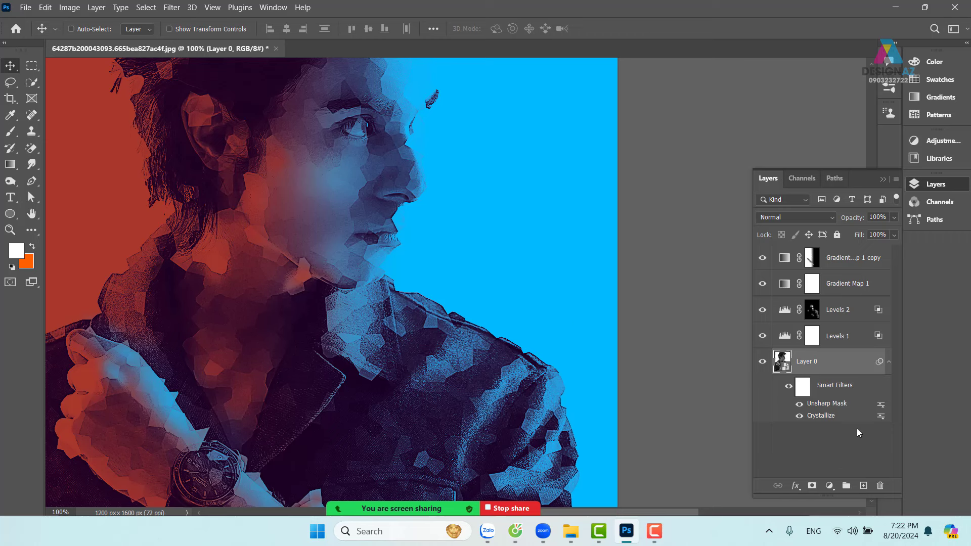
pyautogui.doubleClick(842, 405)
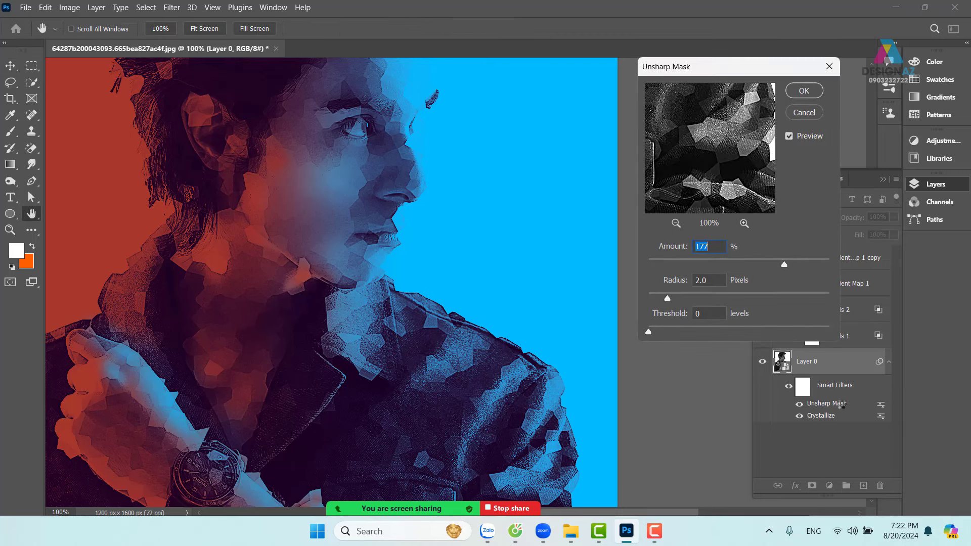
pyautogui.moveTo(787, 266); pyautogui.dragTo(824, 262)
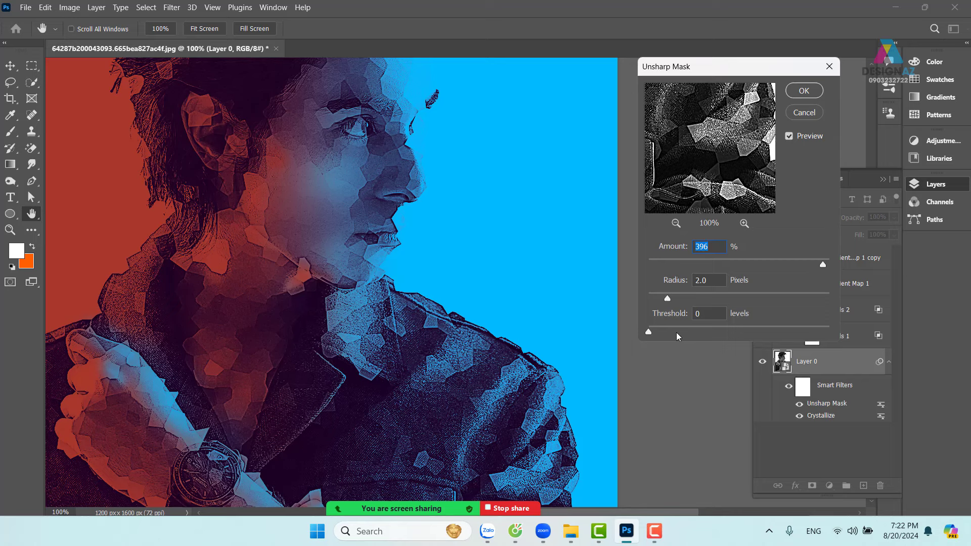
pyautogui.click(807, 97)
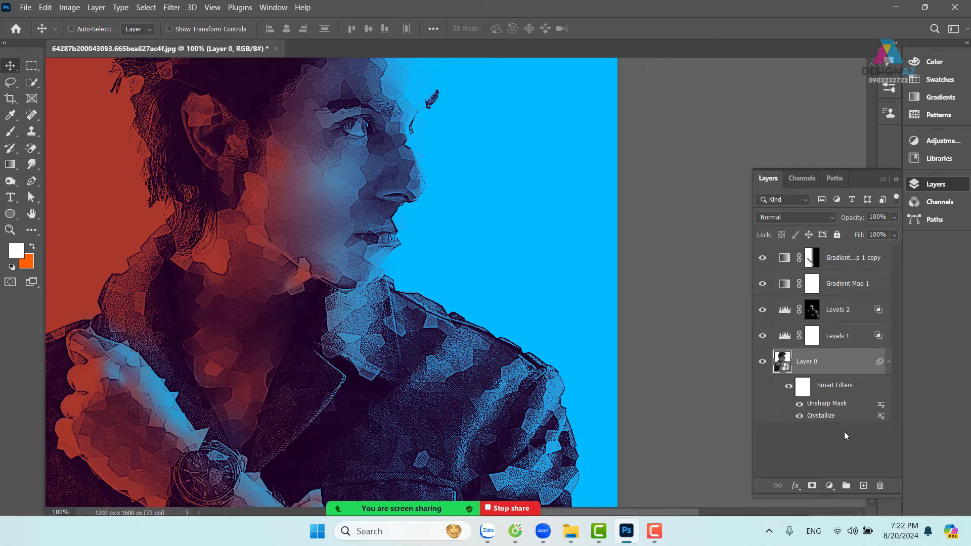
# Turn Layer 0's Crystallize and Unsharp Mask smart filters off and on again to compare the portrait with and without them.
pyautogui.moveTo(479, 412)
pyautogui.mouseDown()
pyautogui.moveTo(497, 198)
pyautogui.moveTo(522, 288)
pyautogui.moveTo(457, 366)
pyautogui.moveTo(458, 446)
pyautogui.moveTo(477, 379)
pyautogui.moveTo(487, 422)
pyautogui.mouseUp()
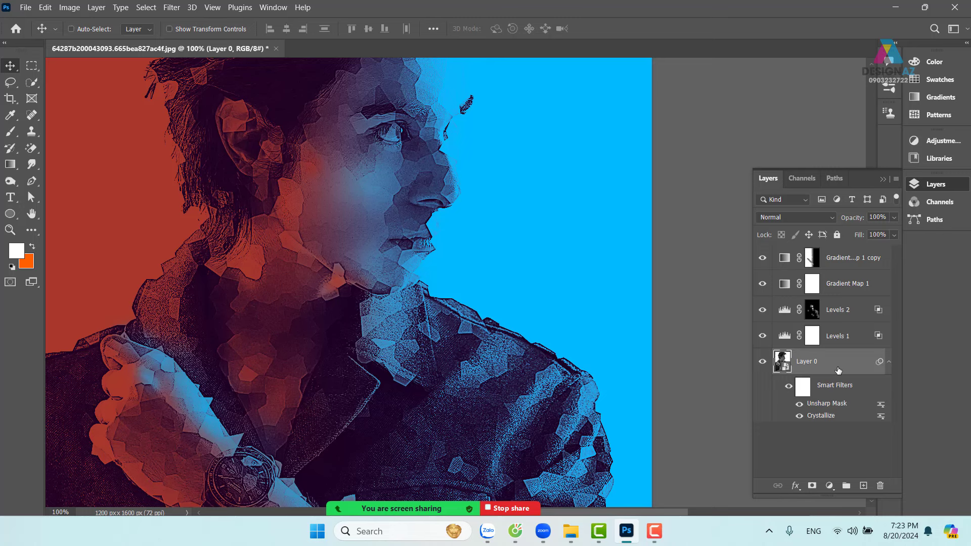
pyautogui.click(799, 416)
pyautogui.click(799, 403)
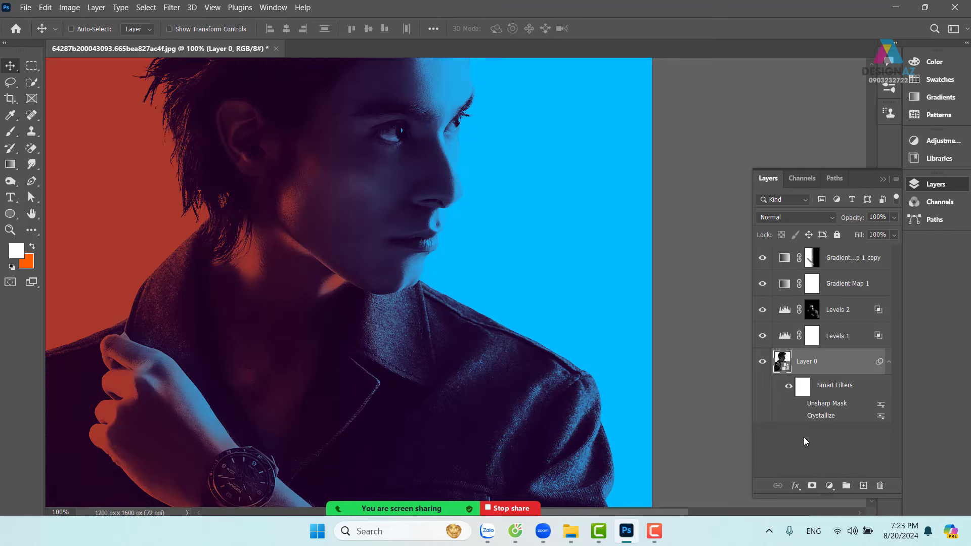
pyautogui.click(801, 415)
pyautogui.click(798, 403)
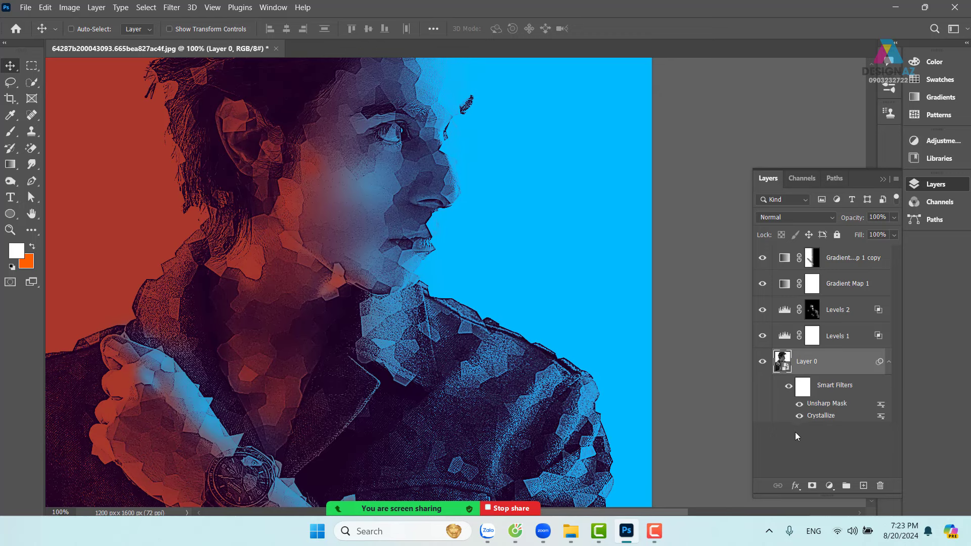
# Lower the blending opacity of Layer 0's Unsharp Mask smart filter to 53%, keeping the Normal mode.
pyautogui.doubleClick(881, 406)
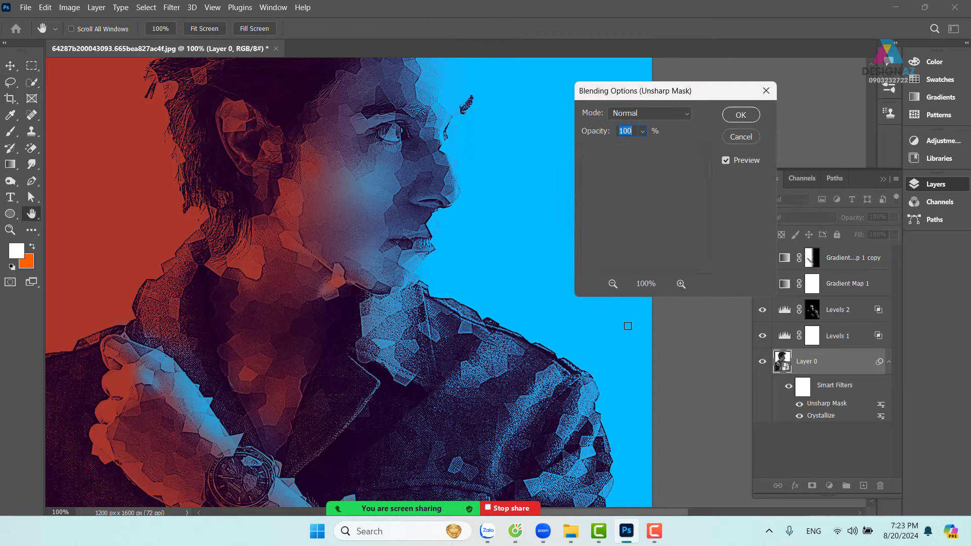
pyautogui.moveTo(642, 131); pyautogui.dragTo(635, 146)
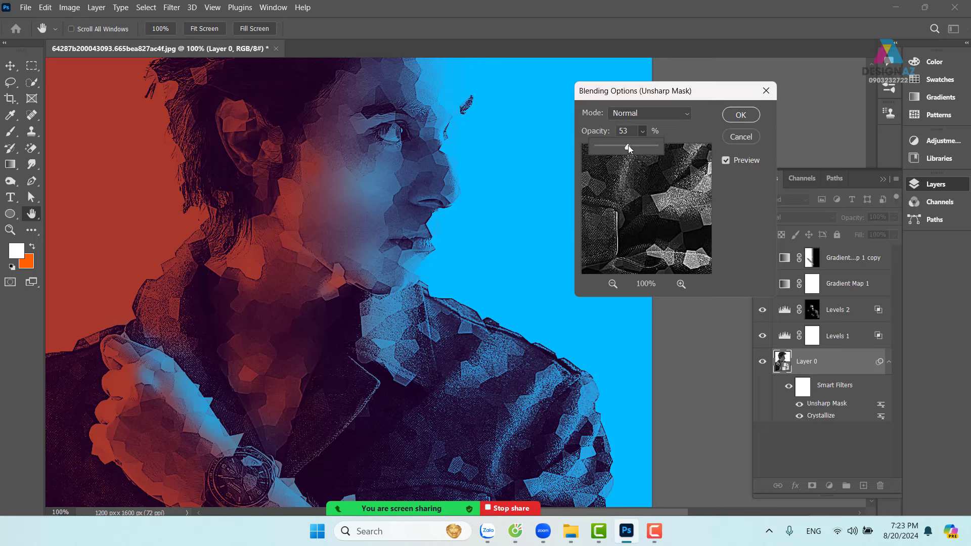
pyautogui.click(740, 115)
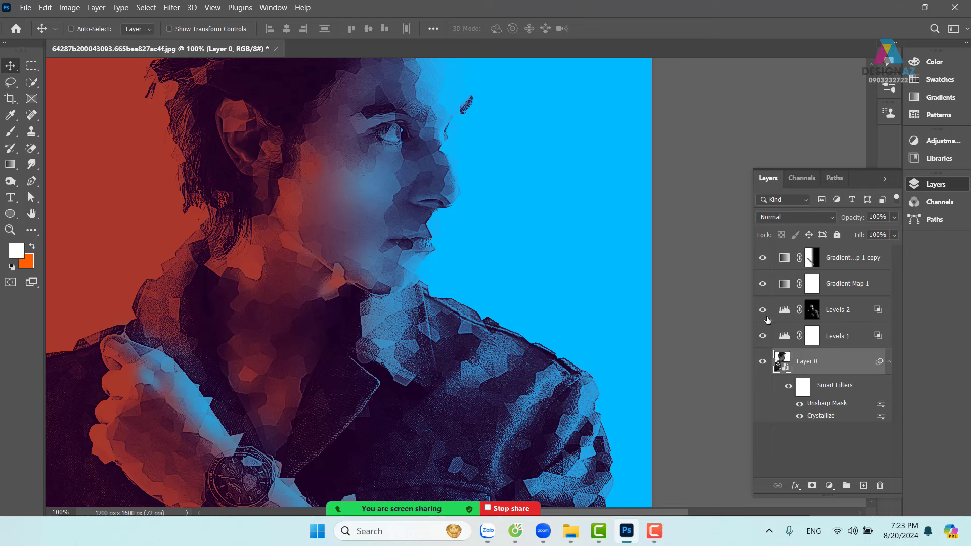
# Duplicate Layer 0 and hide the Crystallize and Unsharp Mask smart filters on the copy.
pyautogui.moveTo(472, 182); pyautogui.dragTo(477, 251)
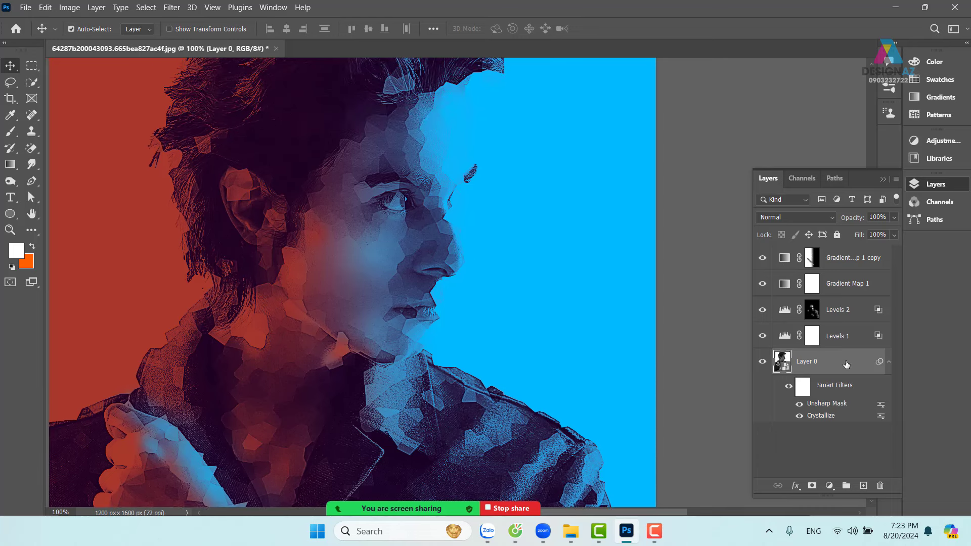
pyautogui.hotkey('ctrl', 'j')
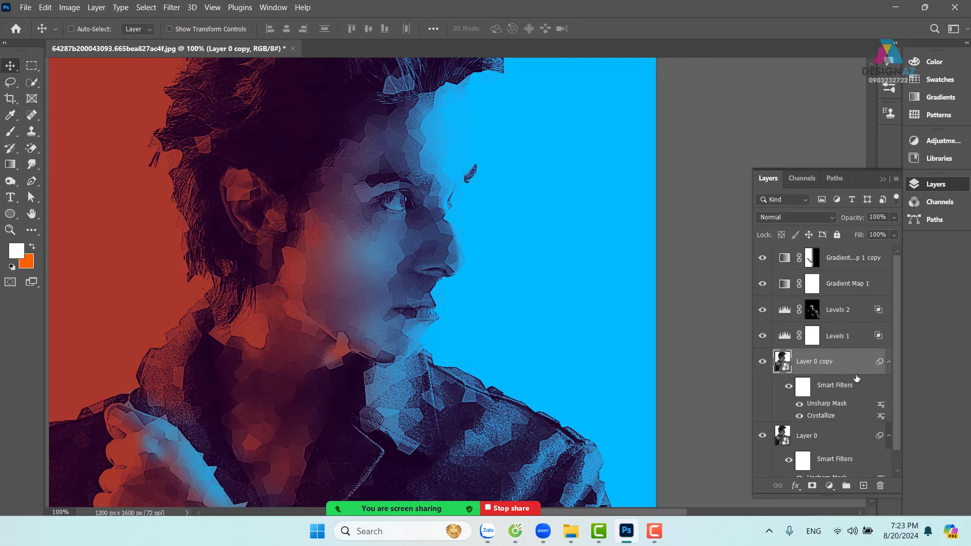
pyautogui.click(800, 415)
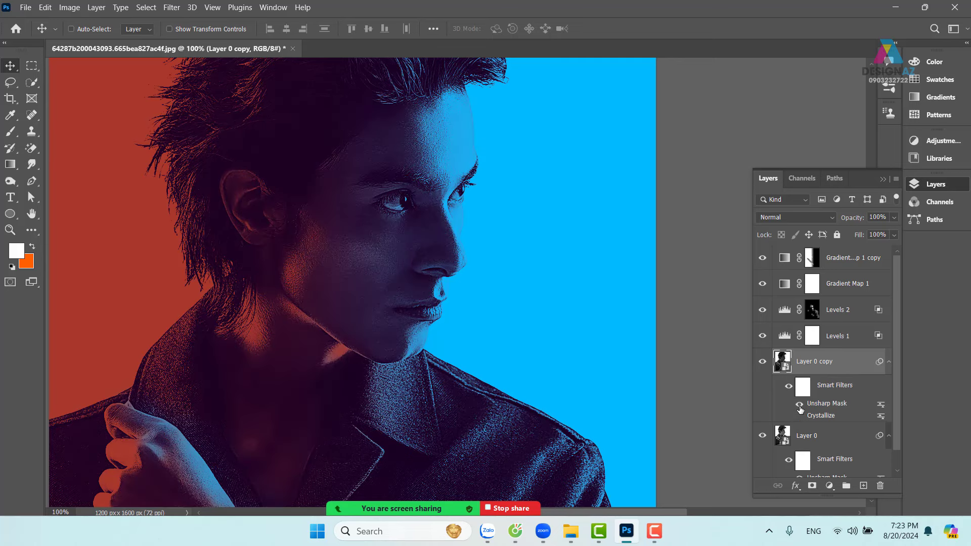
pyautogui.click(800, 405)
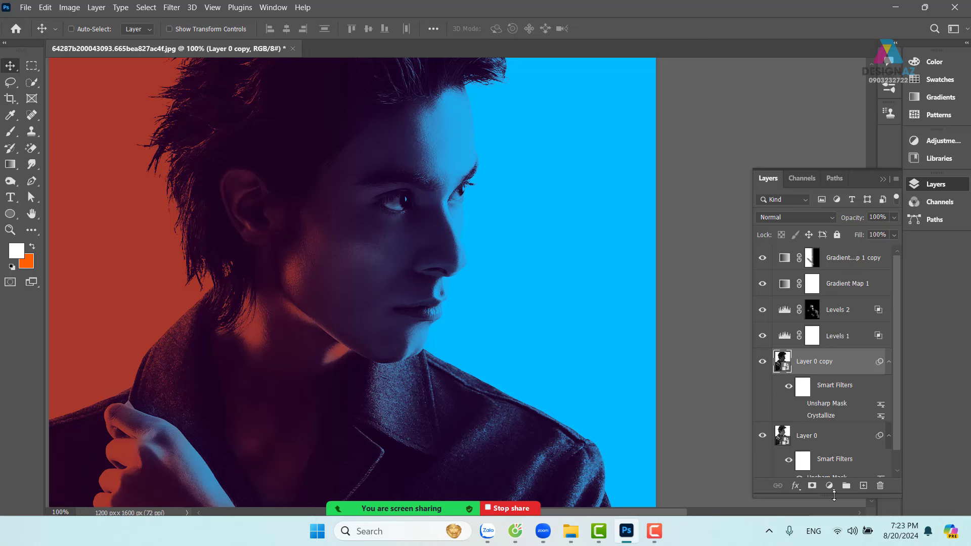
# Add a layer mask to Layer 0 copy and invert it to black.
pyautogui.click(812, 486)
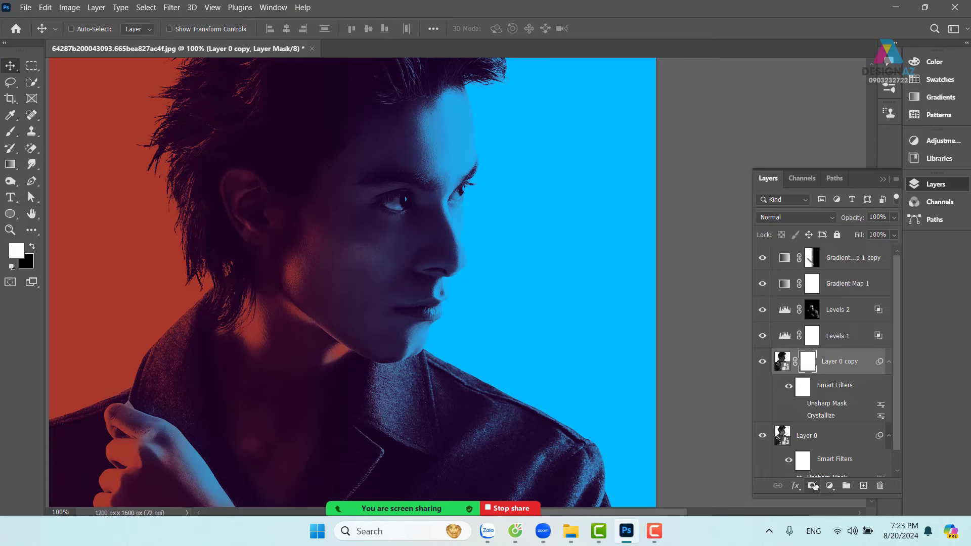
pyautogui.hotkey('ctrl', 'o')
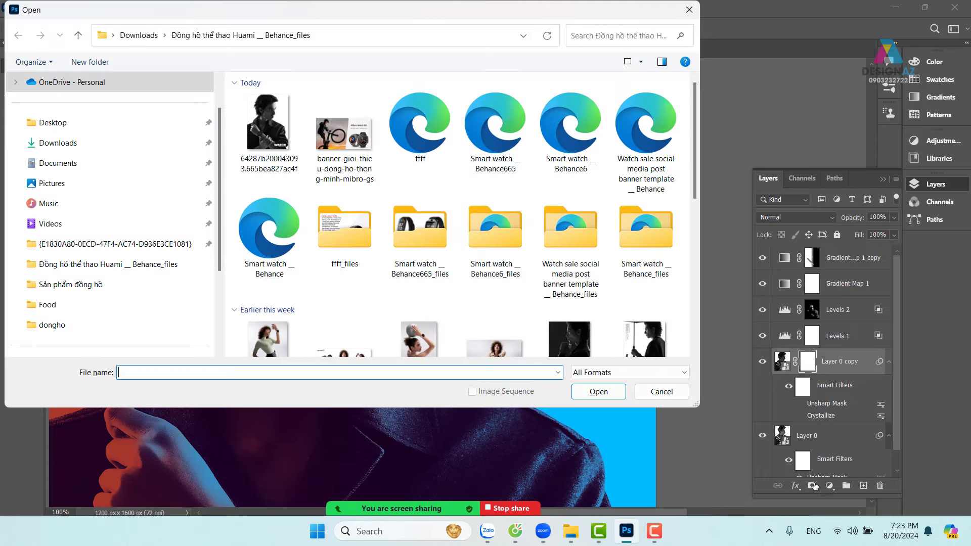
pyautogui.click(689, 10)
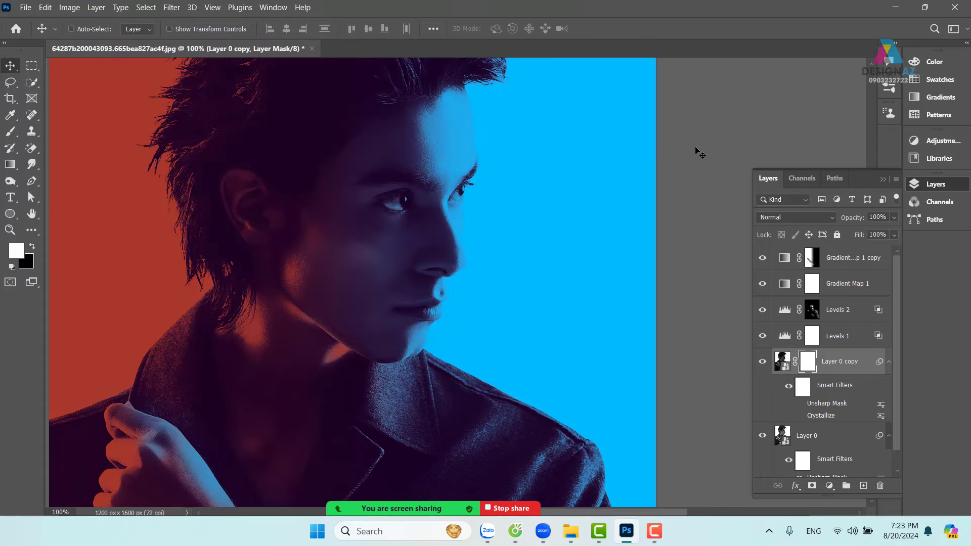
pyautogui.hotkey('ctrl', 'i')
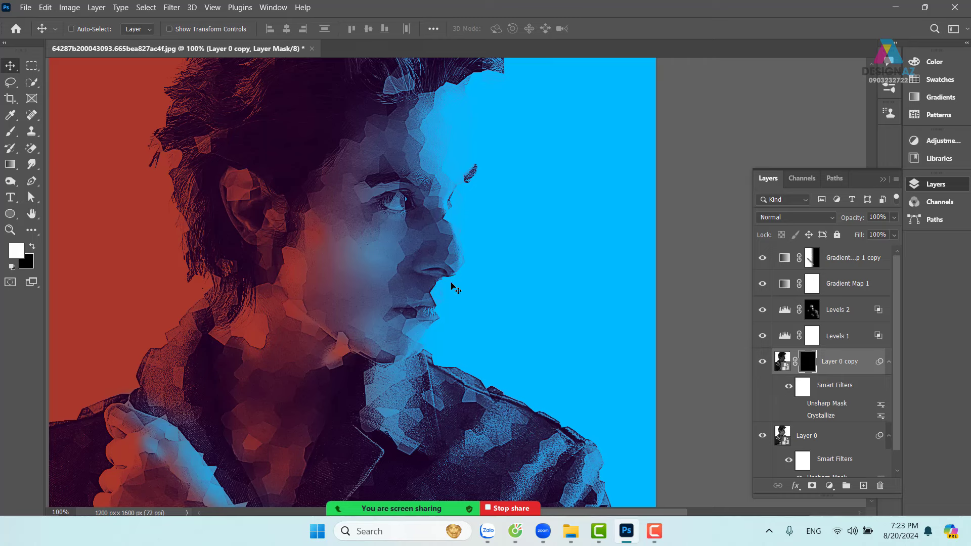
# Choose the textured 480 px preset for the Brush tool, ready to paint on Layer 0 copy's mask.
pyautogui.moveTo(509, 270); pyautogui.dragTo(499, 252)
pyautogui.hotkey('ctrl', '+')
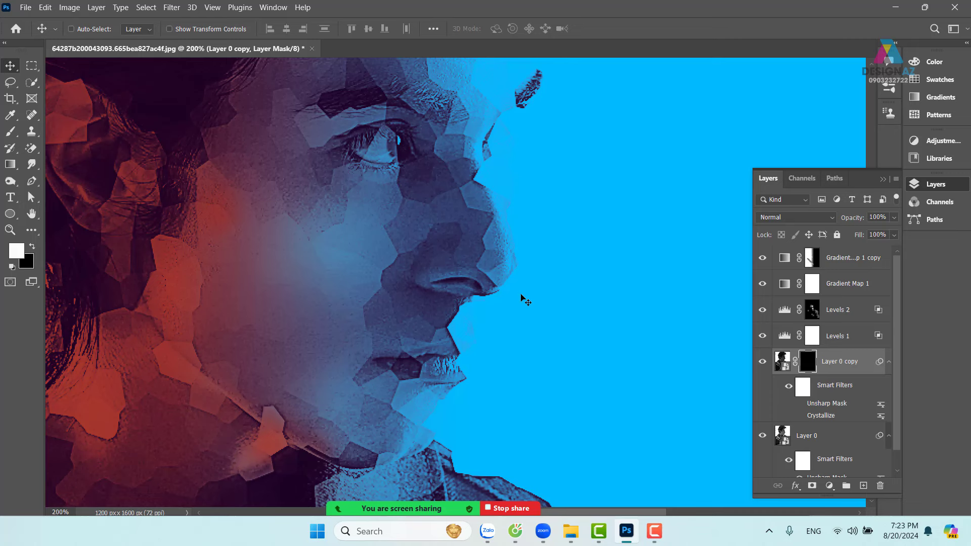
pyautogui.press('b')
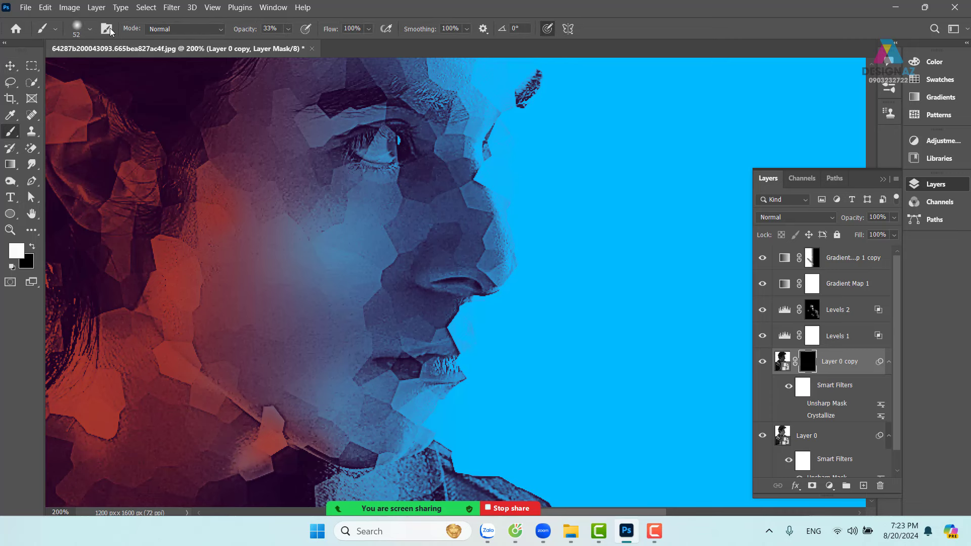
pyautogui.click(90, 29)
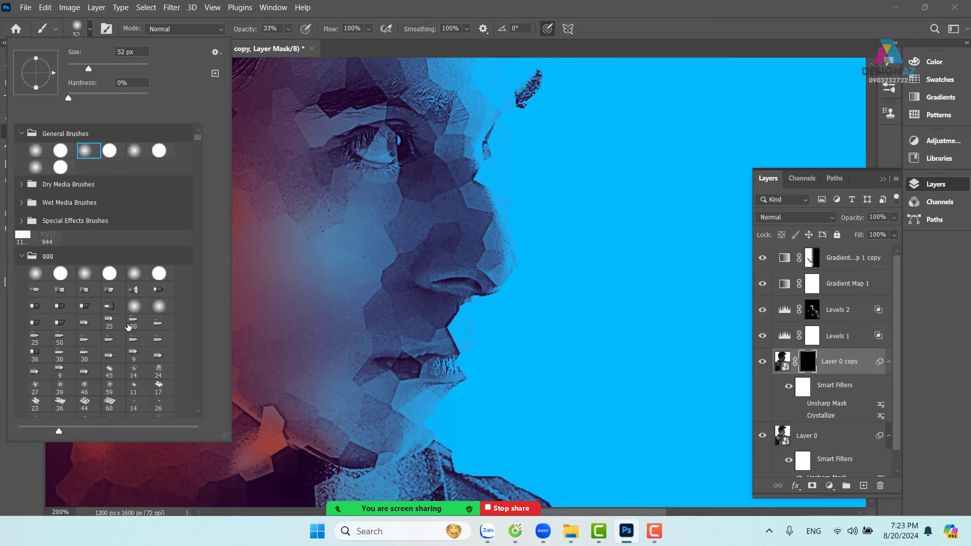
pyautogui.scroll(-10, 129, 327)
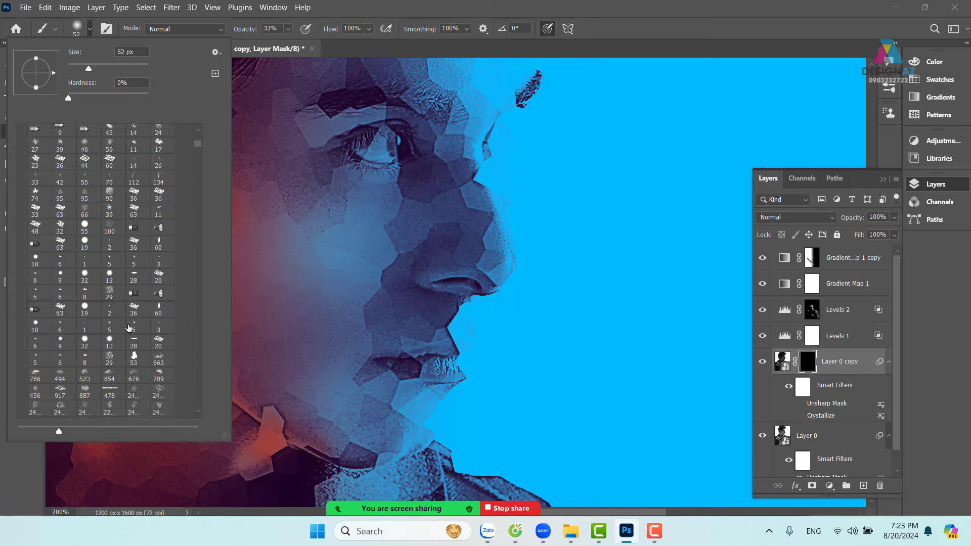
pyautogui.scroll(-4, 129, 327)
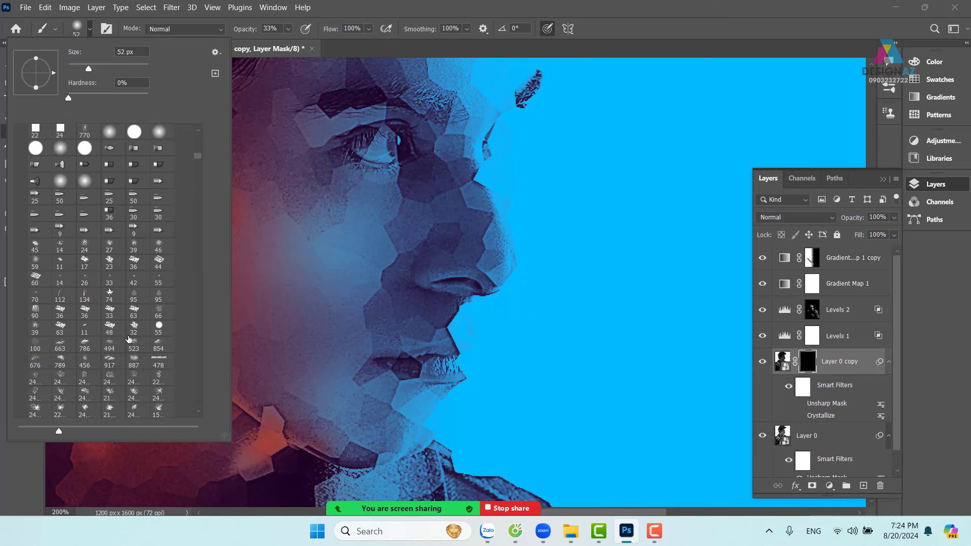
pyautogui.scroll(-4, 129, 338)
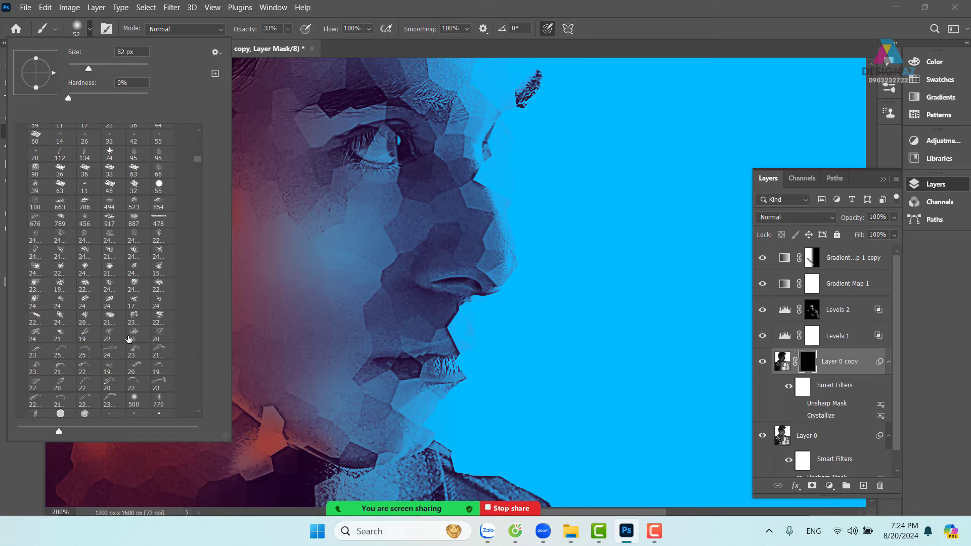
pyautogui.scroll(-4, 129, 339)
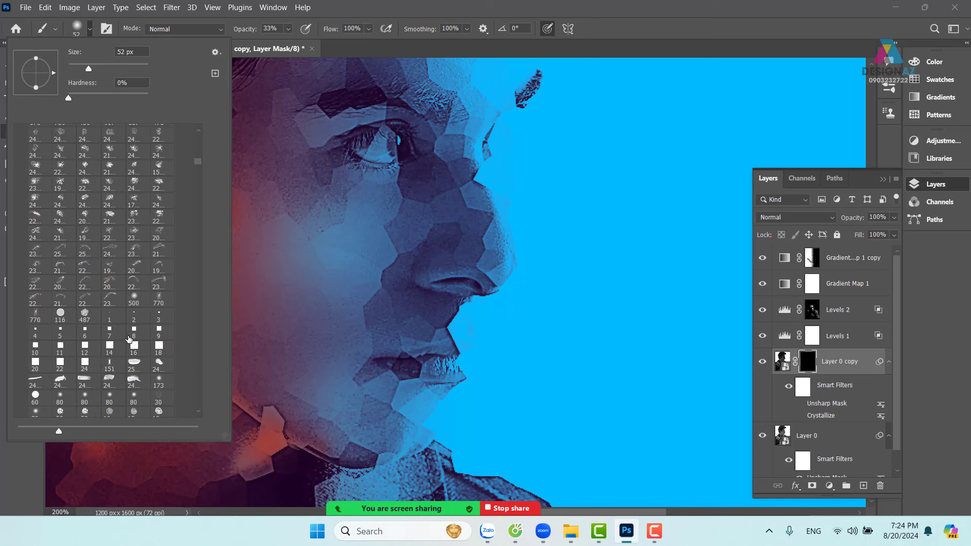
pyautogui.scroll(-1, 129, 338)
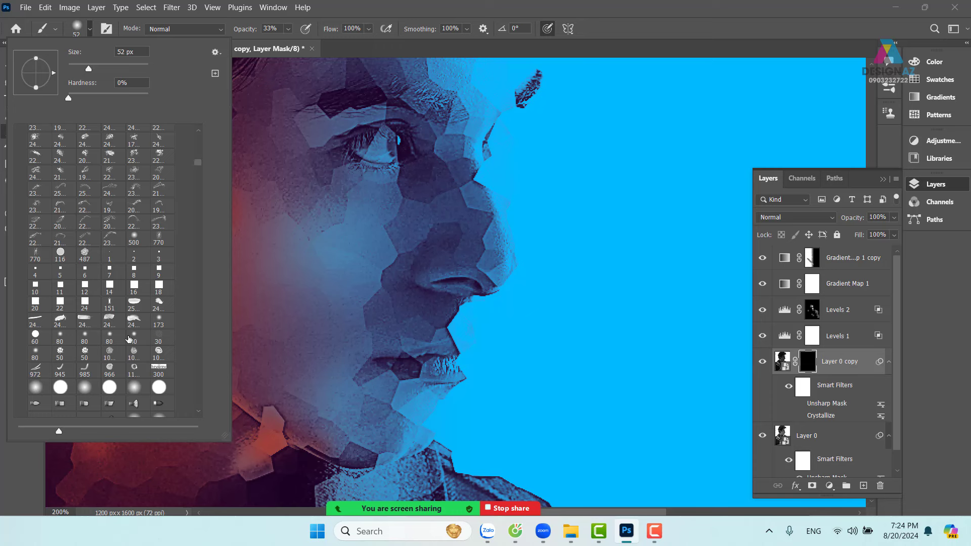
pyautogui.scroll(-2, 131, 359)
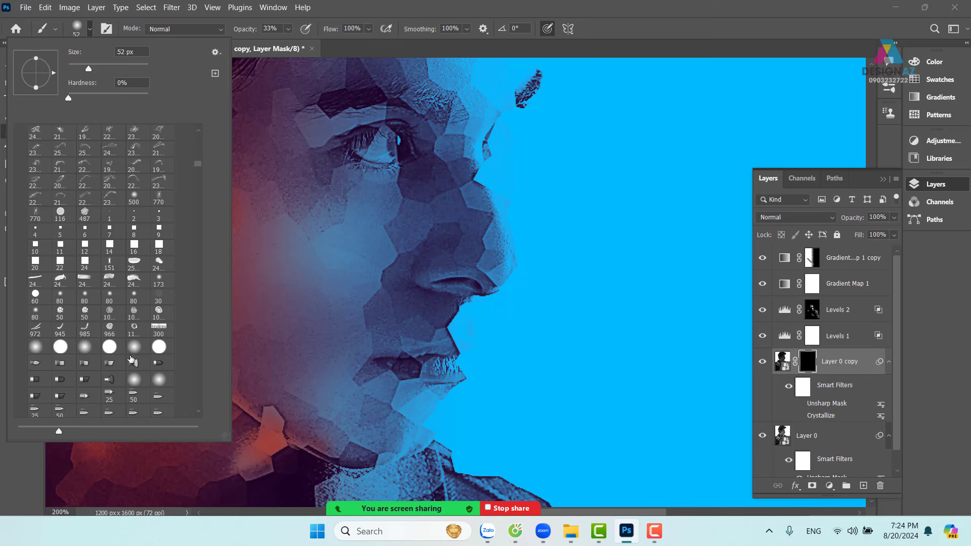
pyautogui.scroll(-4, 131, 359)
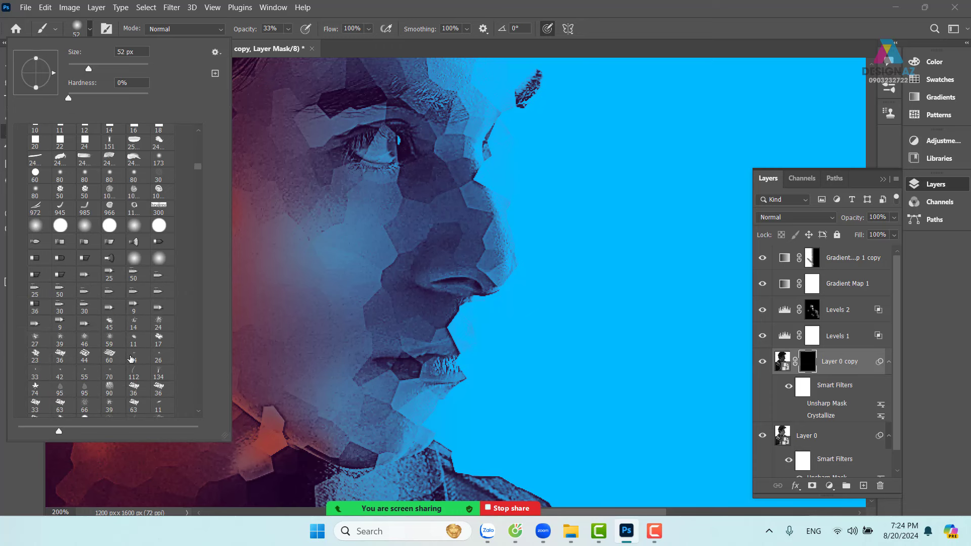
pyautogui.scroll(-3, 131, 359)
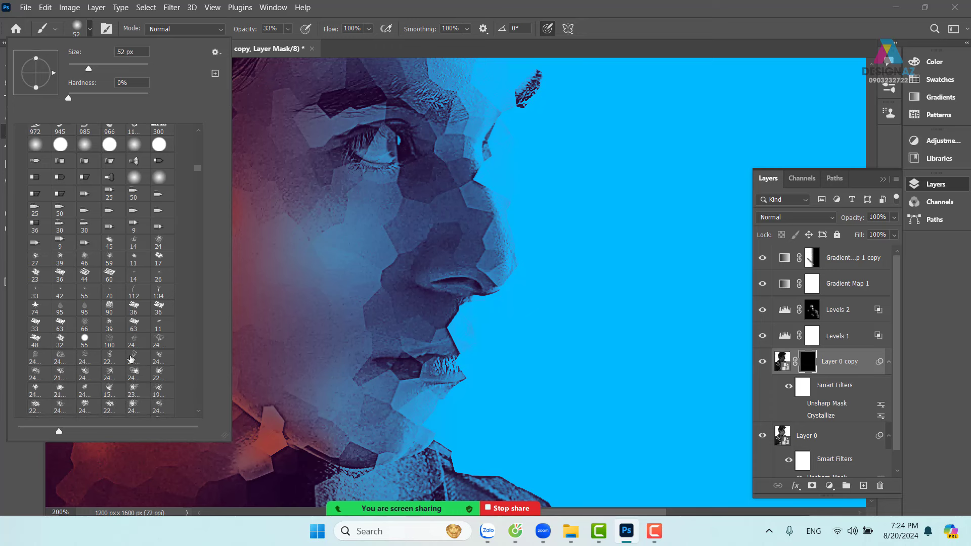
pyautogui.scroll(-2, 131, 359)
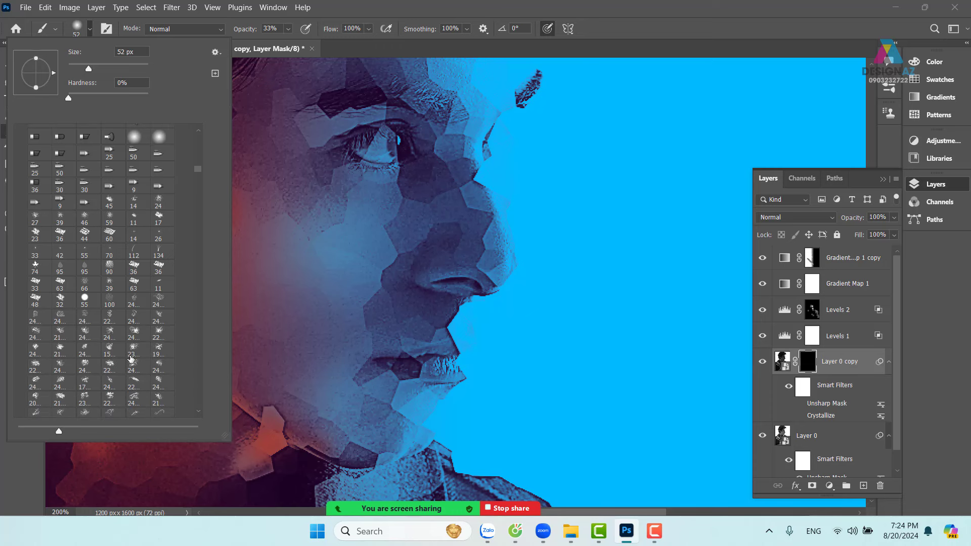
pyautogui.scroll(-3, 131, 359)
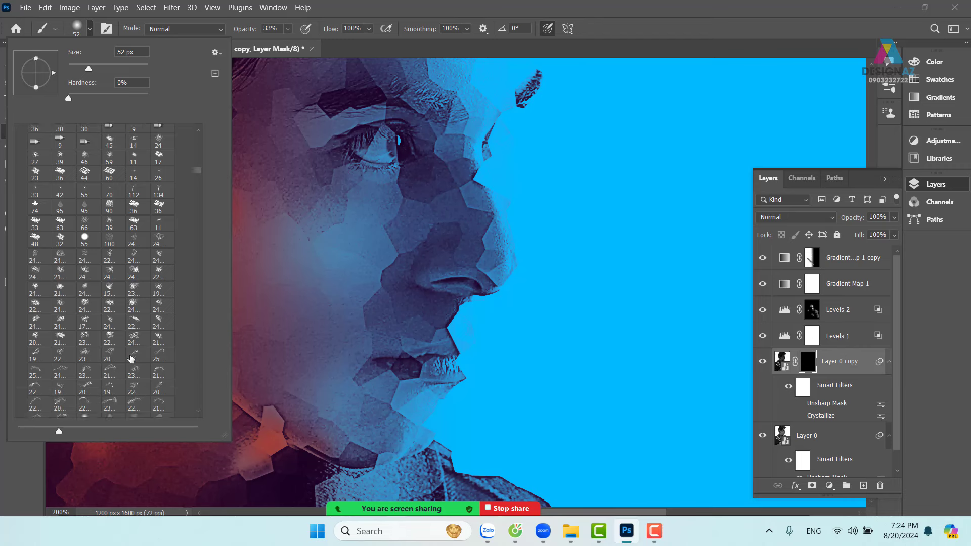
pyautogui.scroll(-1, 116, 360)
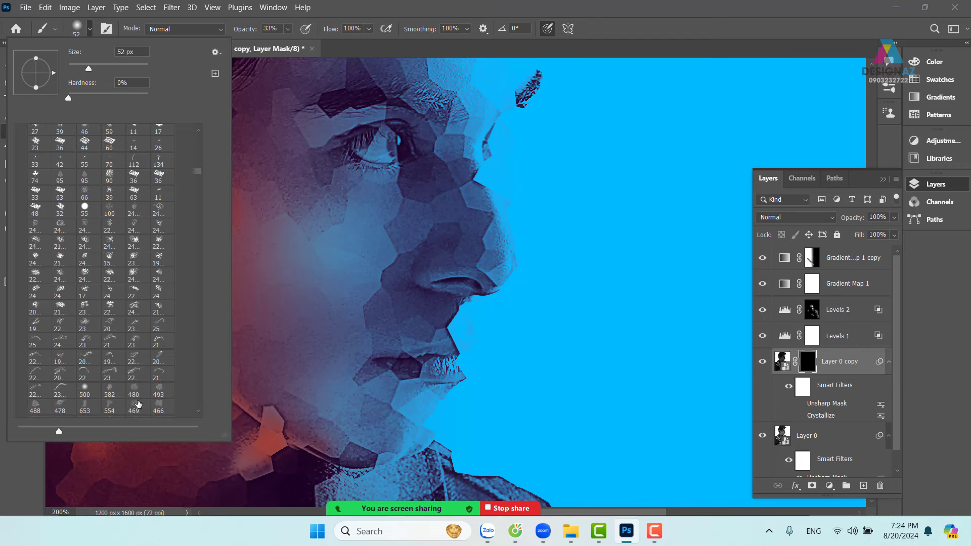
pyautogui.click(134, 390)
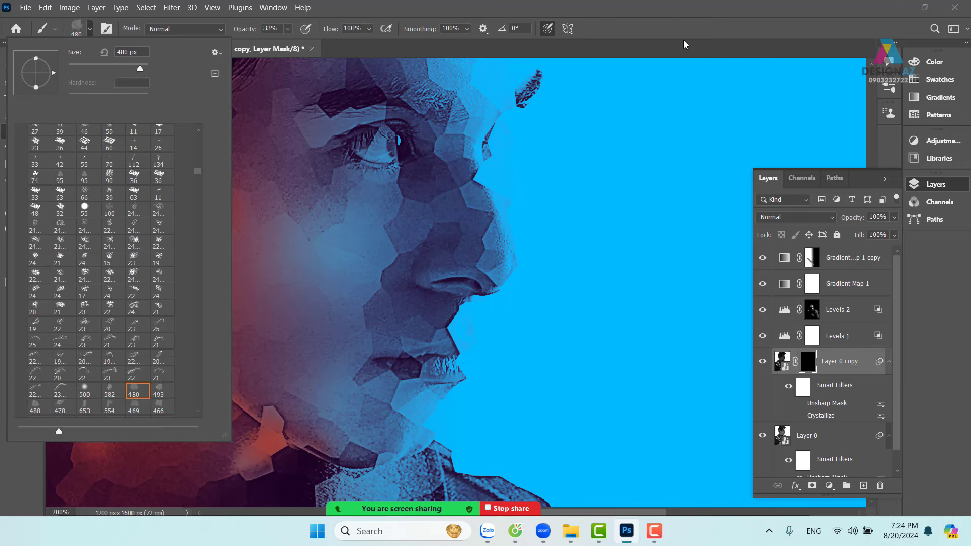
pyautogui.click(696, 24)
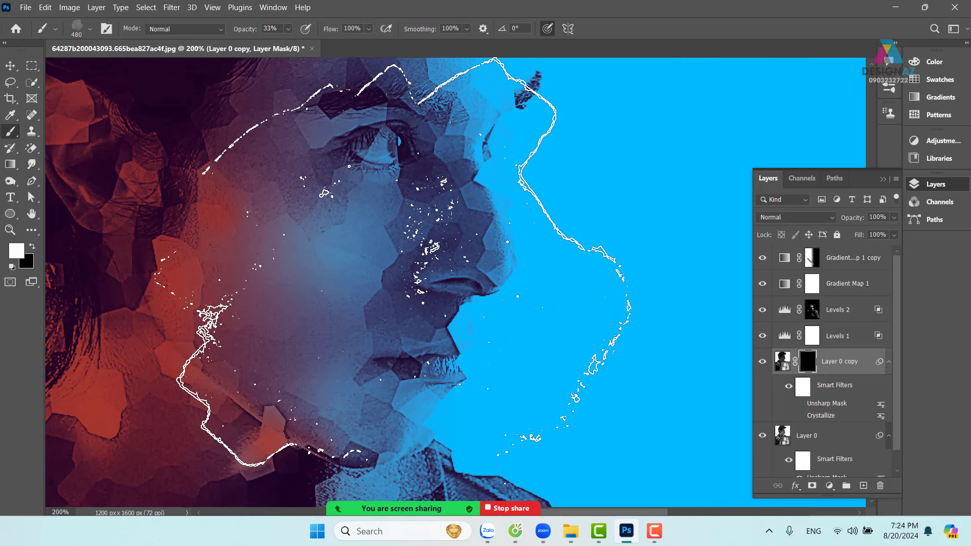
pyautogui.scroll(-2, 403, 261)
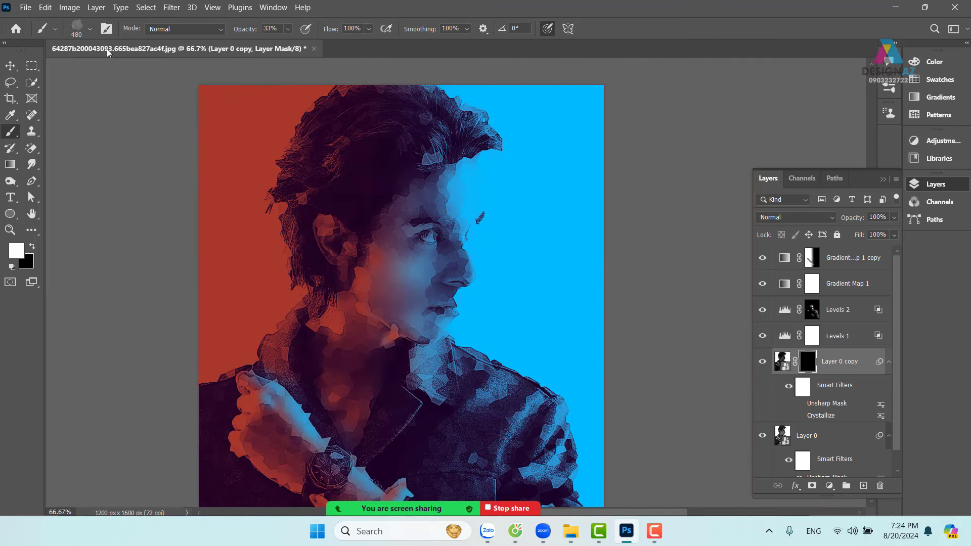
# Set the textured brush to 161 px and raise its opacity to 100%.
pyautogui.rightClick(407, 116)
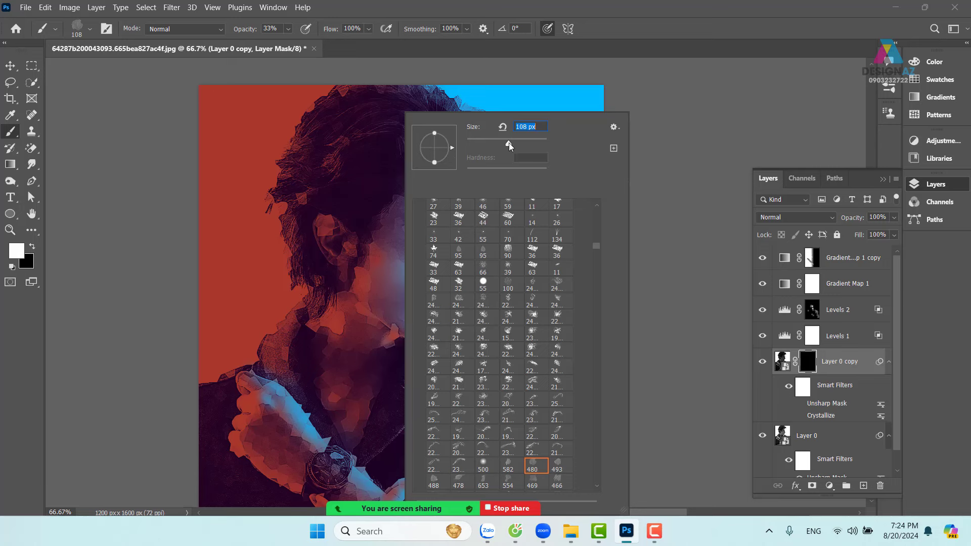
pyautogui.press('Return')
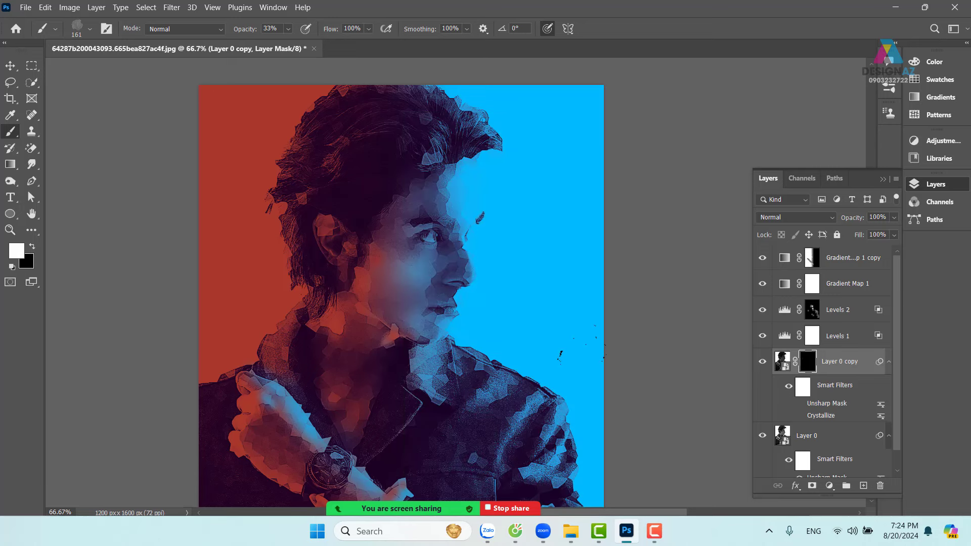
pyautogui.hotkey('ctrl', '+')
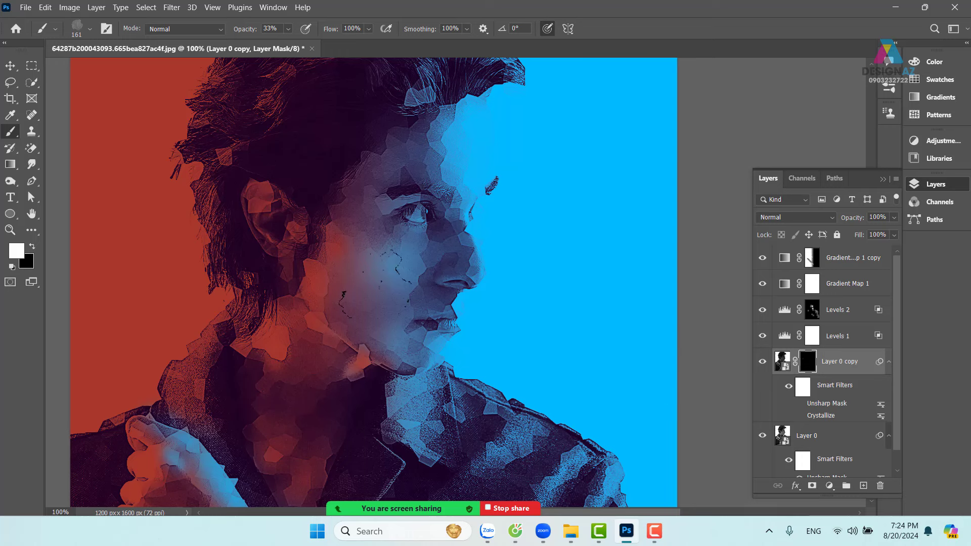
pyautogui.click(290, 29)
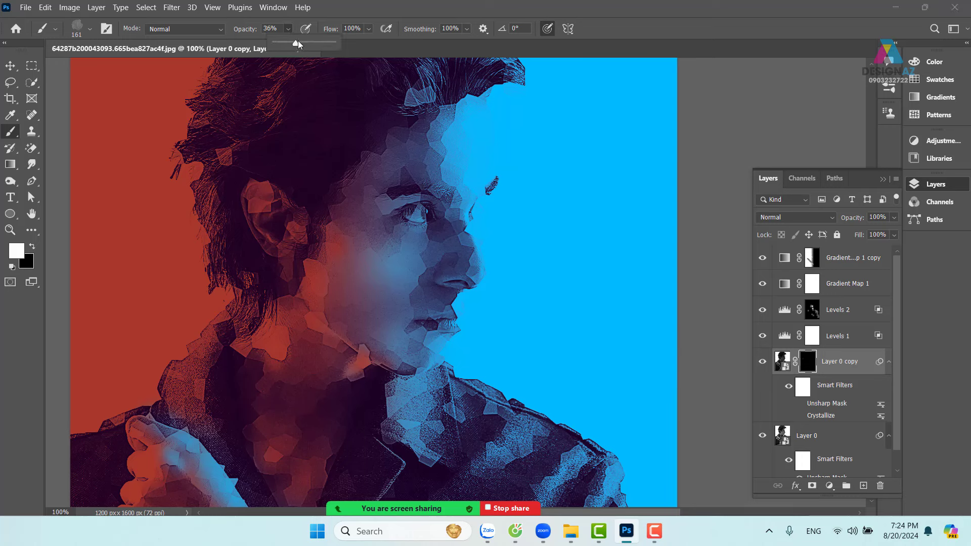
# Paint white on Layer 0 copy's mask over the lips, then reduce the brush to 110 px for the nose, far eye and forehead.
pyautogui.click(444, 324)
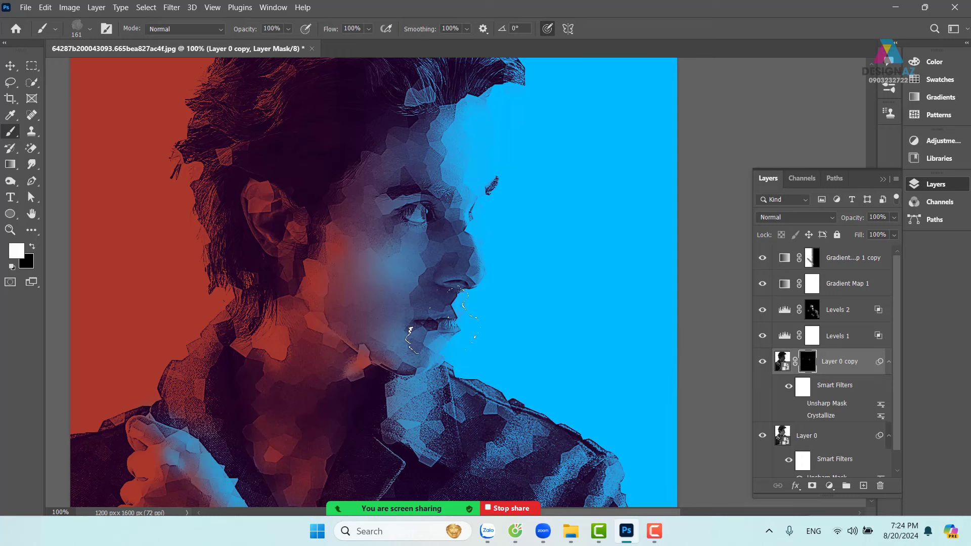
pyautogui.click(461, 322)
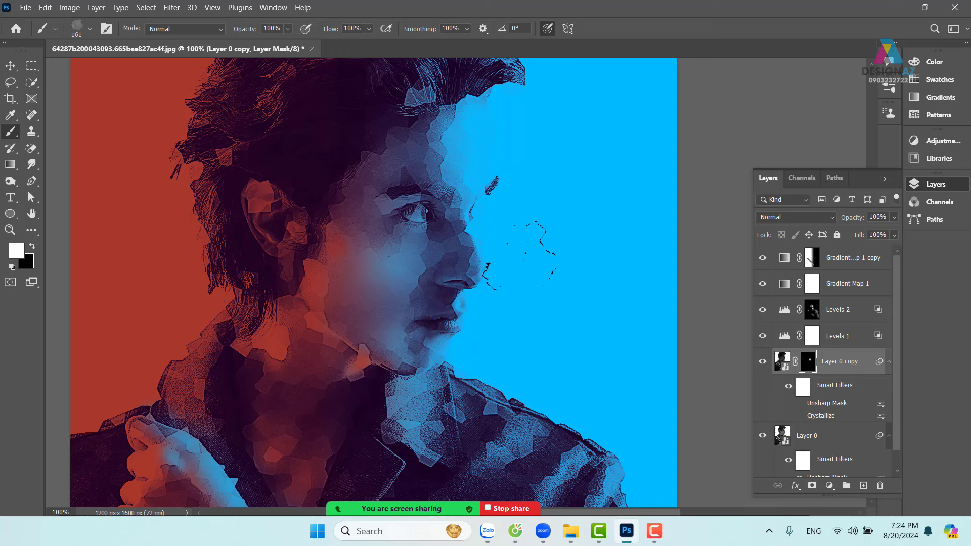
pyautogui.moveTo(540, 273); pyautogui.dragTo(523, 273)
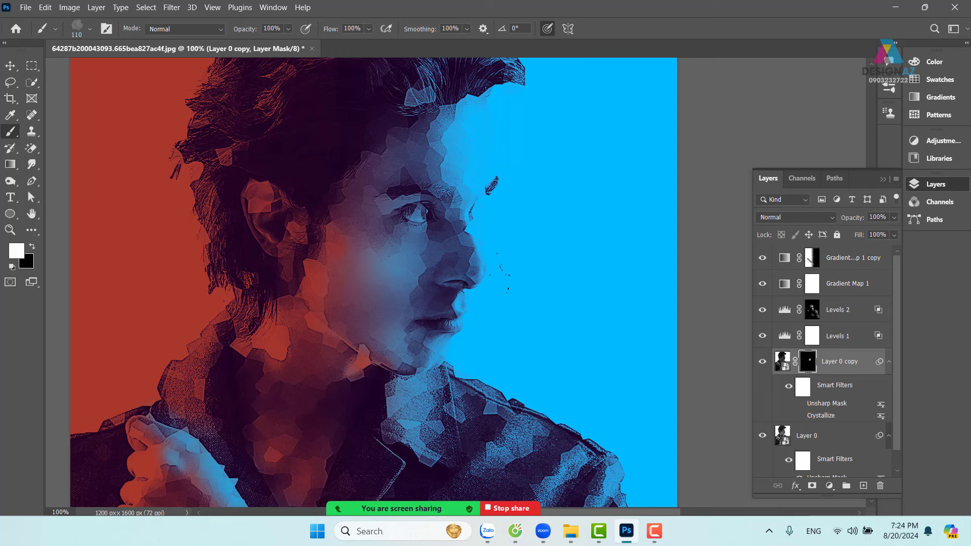
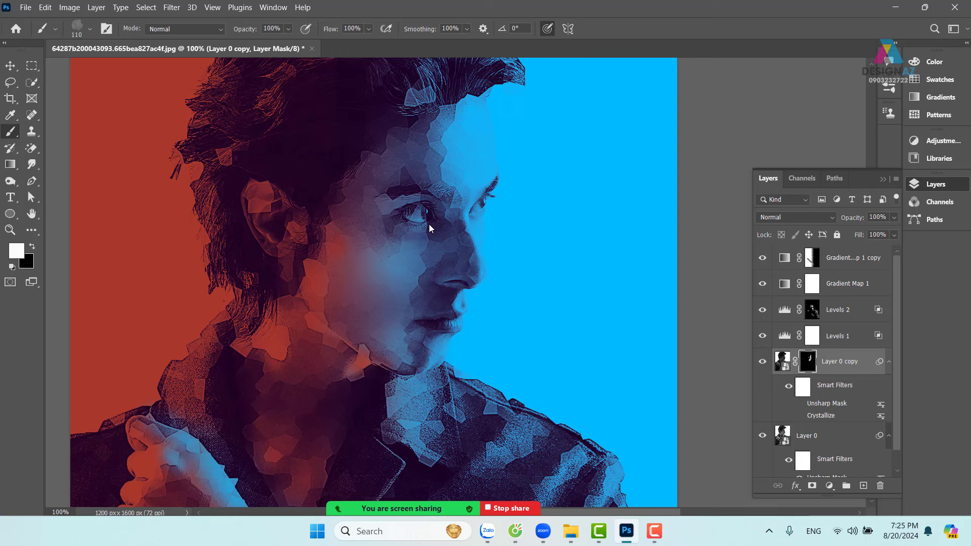
# Enlarge the brush to 199 px and paint white on Layer 0 copy's mask over the near eye, cheek and jaw.
pyautogui.press(']')
pyautogui.press(']')
pyautogui.press(']')
pyautogui.press(']')
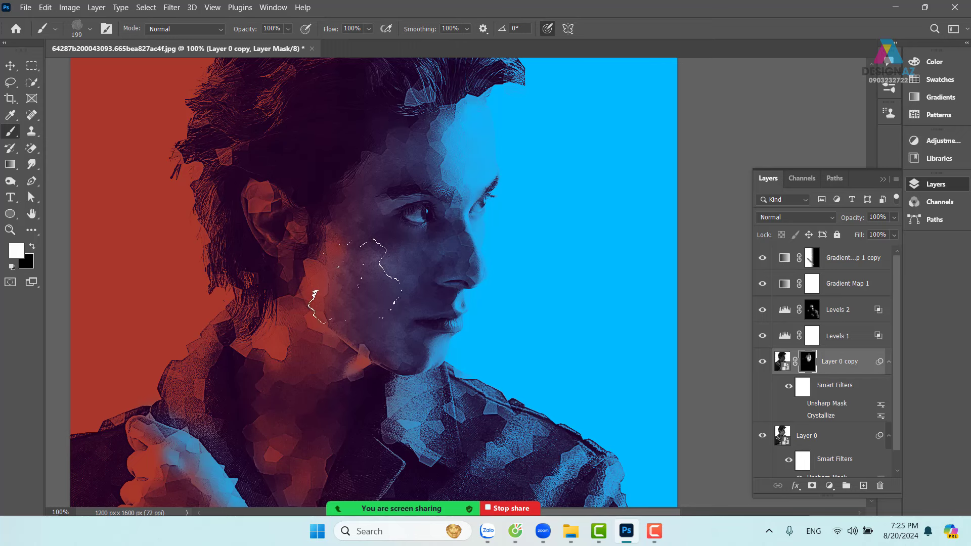
# Paint white on Layer 0 copy's mask over the raised hand, the watch and the lower hand, then switch to the Move tool.
pyautogui.moveTo(348, 237); pyautogui.dragTo(285, 252)
pyautogui.moveTo(319, 309); pyautogui.dragTo(288, 257)
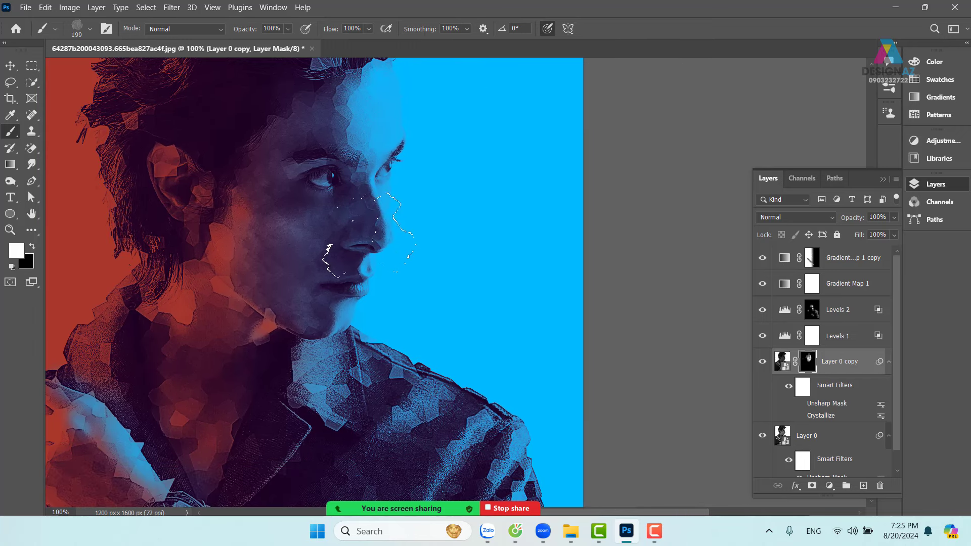
pyautogui.moveTo(453, 312); pyautogui.dragTo(500, 274)
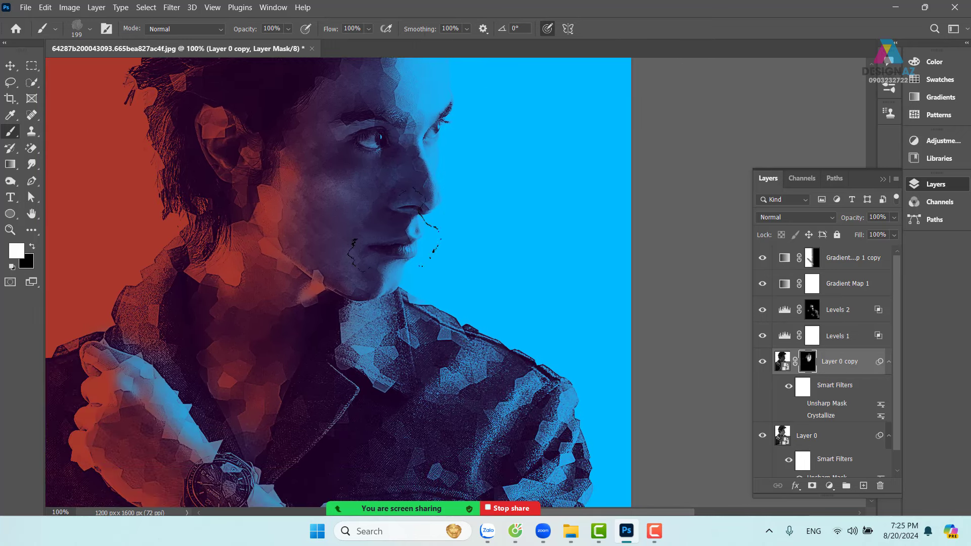
pyautogui.hotkey('ctrl', '-')
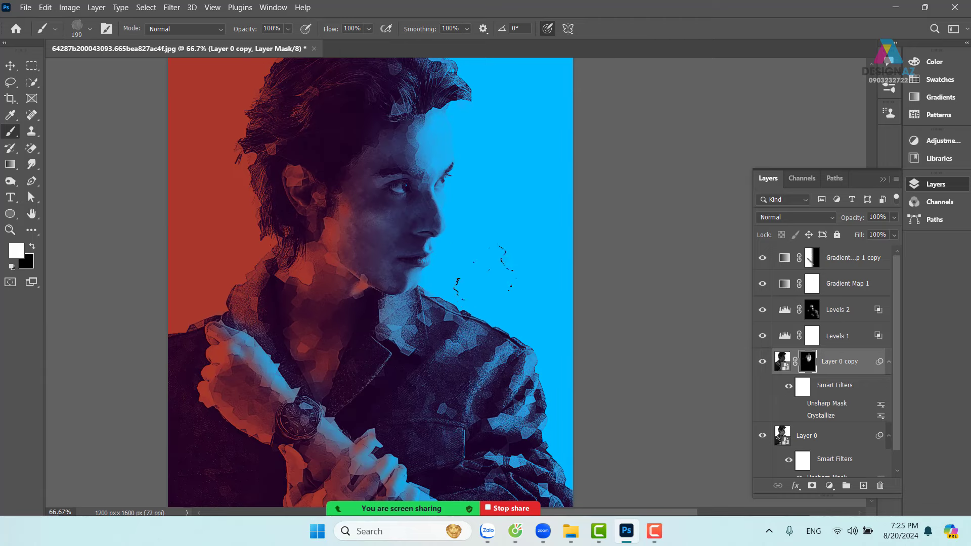
pyautogui.moveTo(496, 336); pyautogui.dragTo(463, 329)
pyautogui.moveTo(405, 357); pyautogui.dragTo(425, 281)
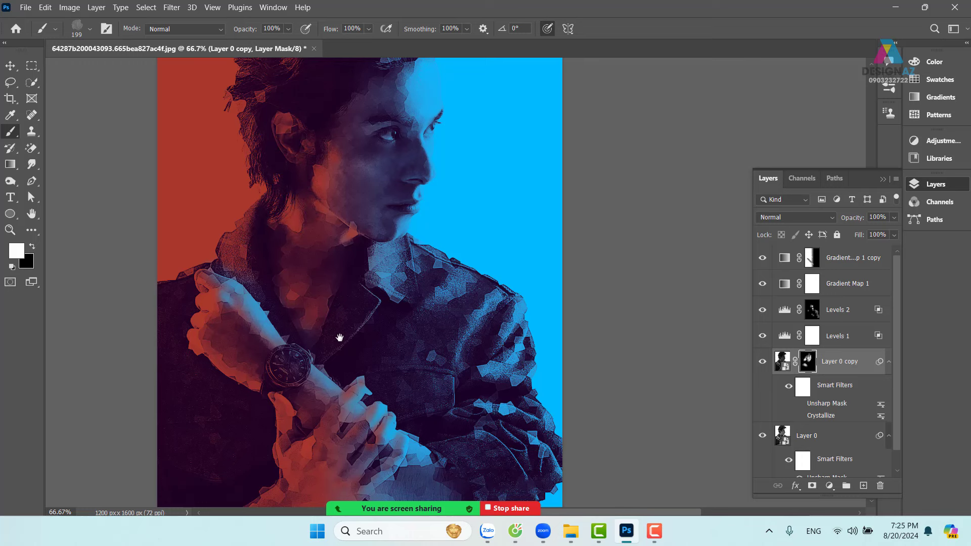
pyautogui.scroll(-3, 340, 341)
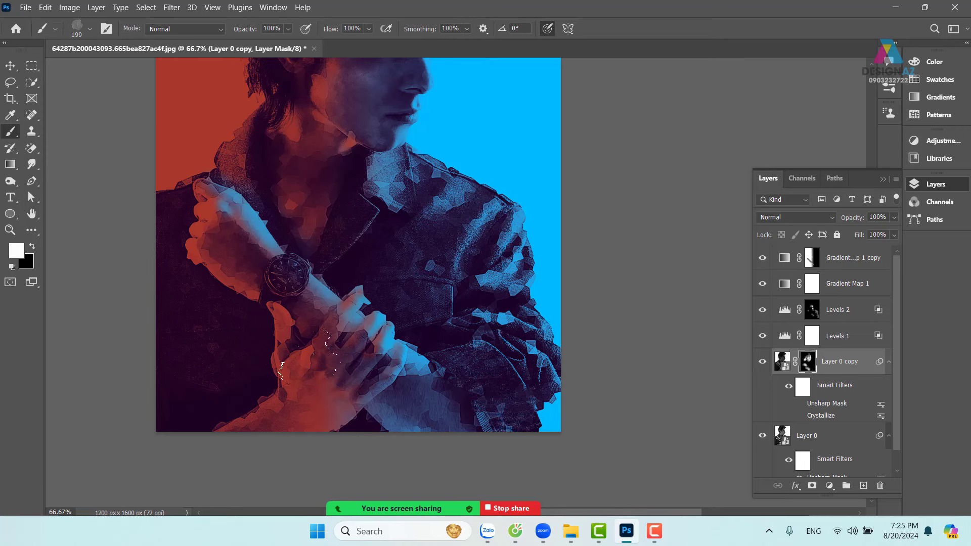
pyautogui.scroll(6, 396, 346)
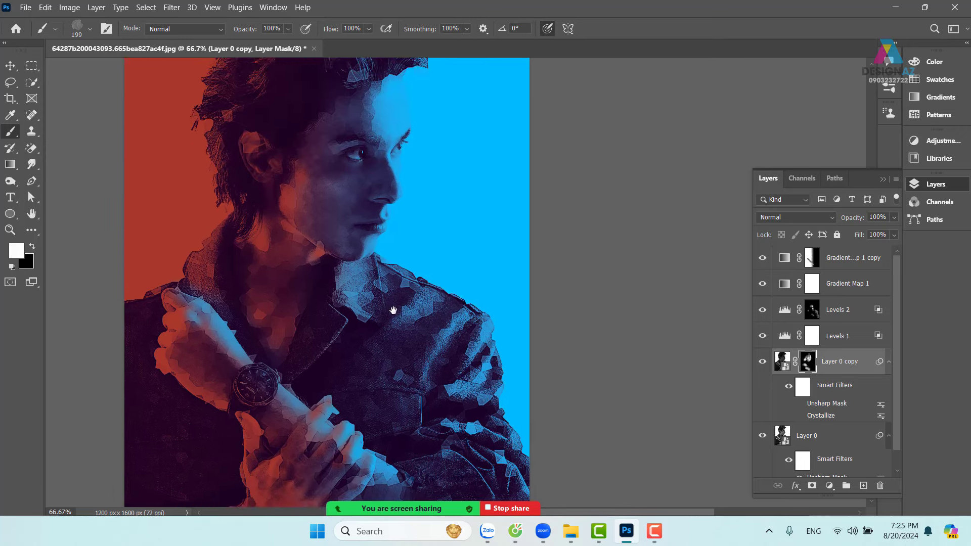
pyautogui.click(10, 66)
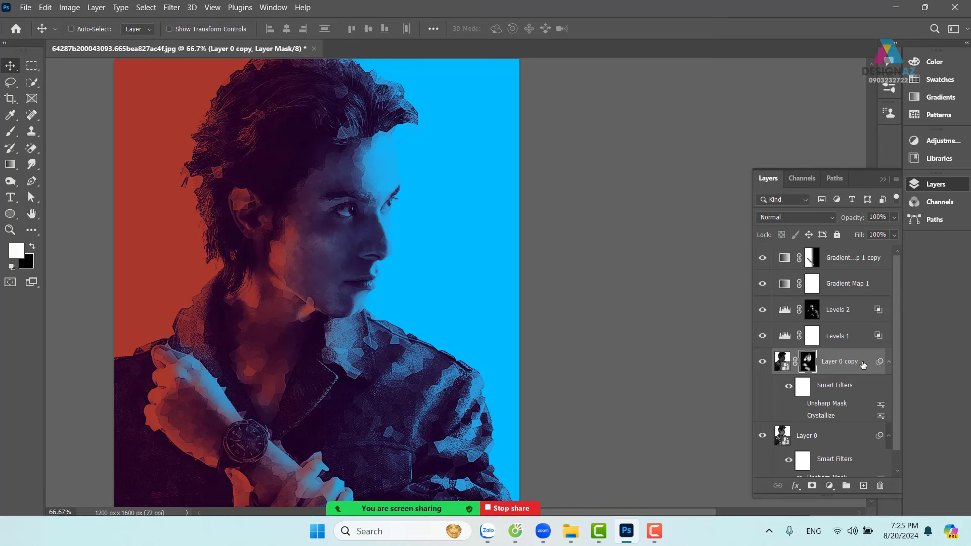
# Apply an Oil Paint filter to Layer 0 copy's image with Stylization 5.8, Cleanliness 3.6, Scale 0.1 and Bristle Detail 0.9.
pyautogui.hotkey('ctrl', '+')
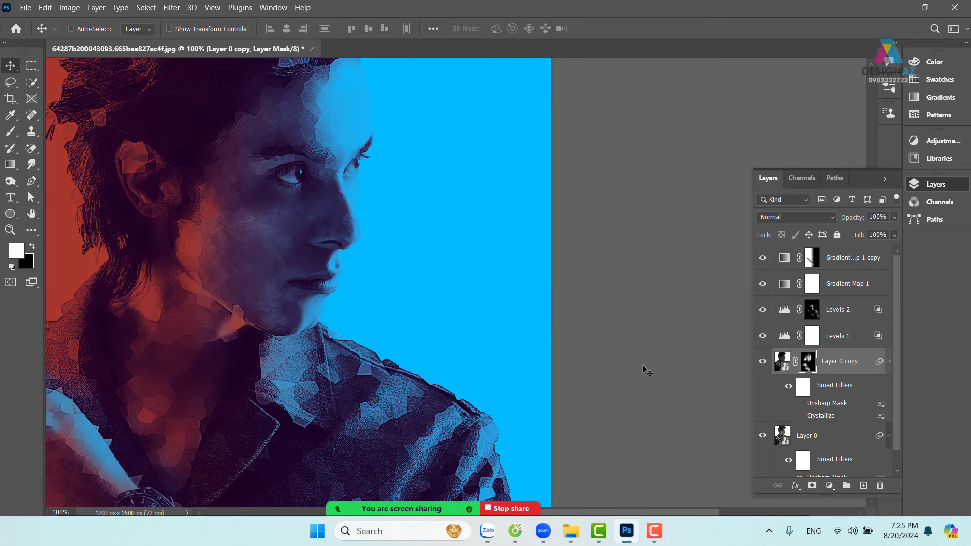
pyautogui.click(782, 361)
pyautogui.click(172, 8)
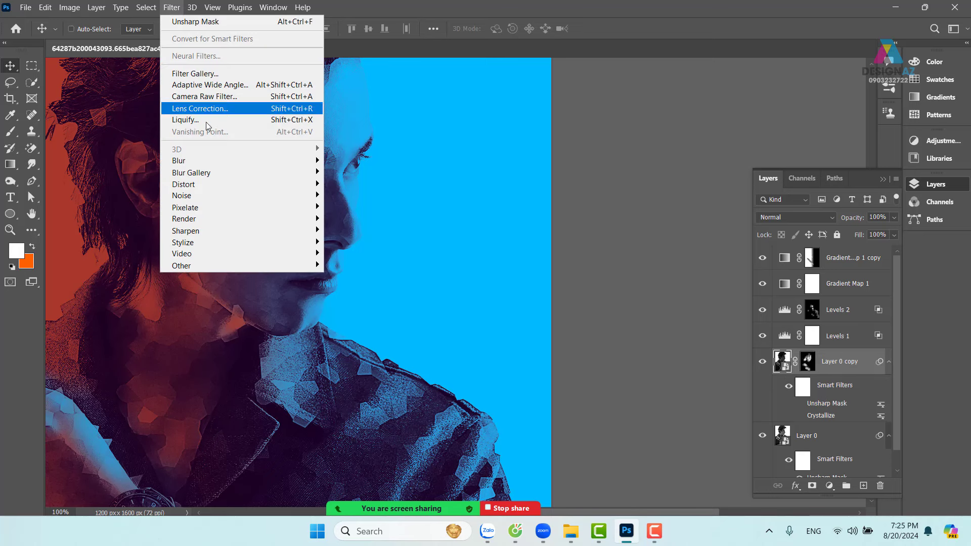
pyautogui.moveTo(225, 224)
pyautogui.moveTo(255, 240)
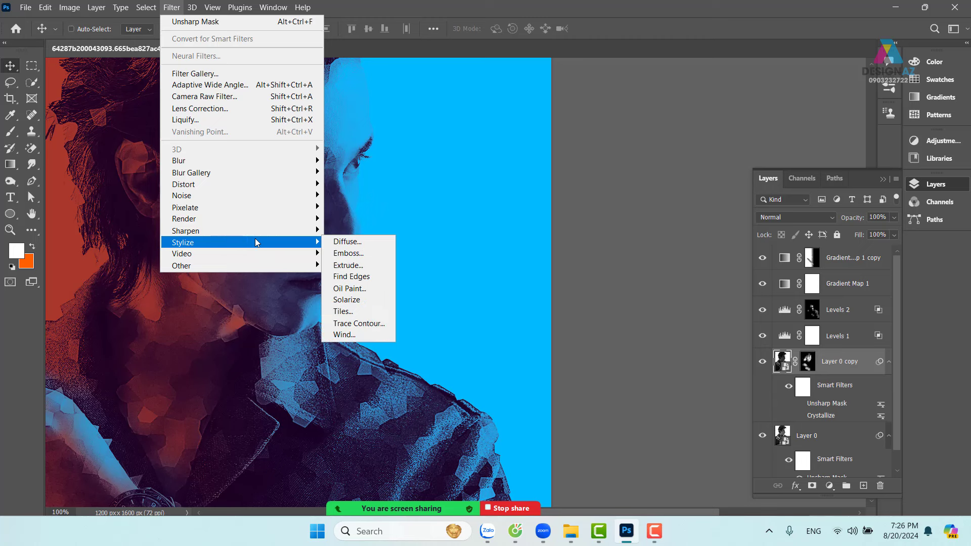
pyautogui.click(362, 289)
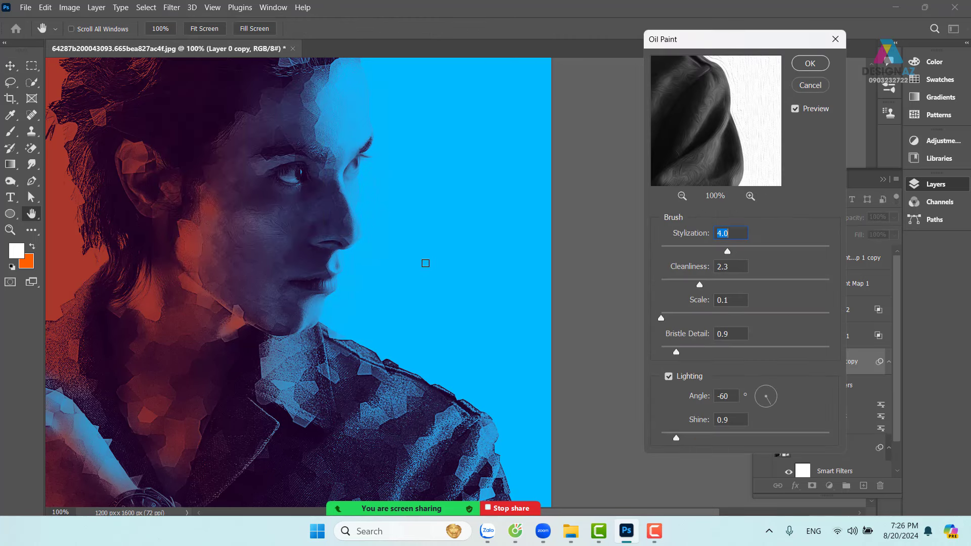
pyautogui.moveTo(731, 258); pyautogui.dragTo(758, 254)
pyautogui.moveTo(701, 287); pyautogui.dragTo(722, 286)
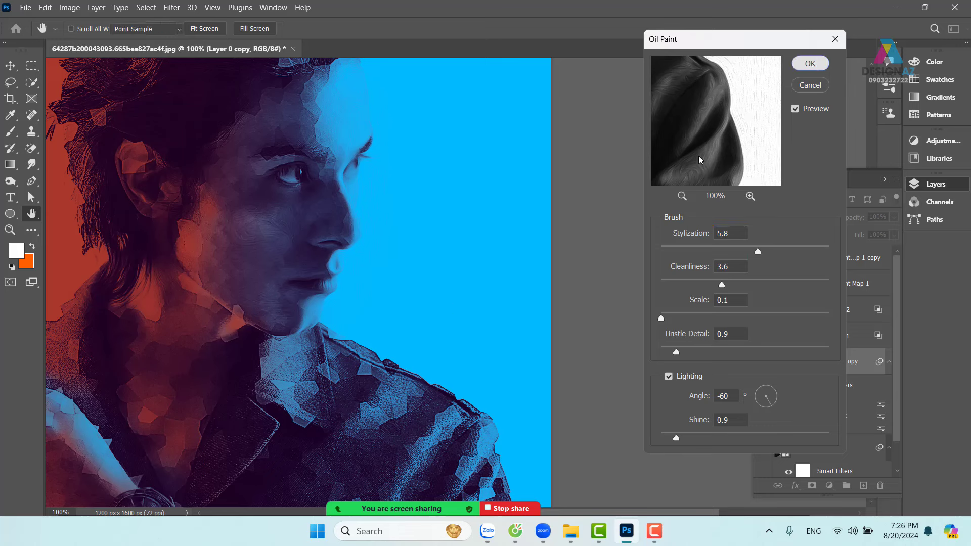
pyautogui.click(810, 63)
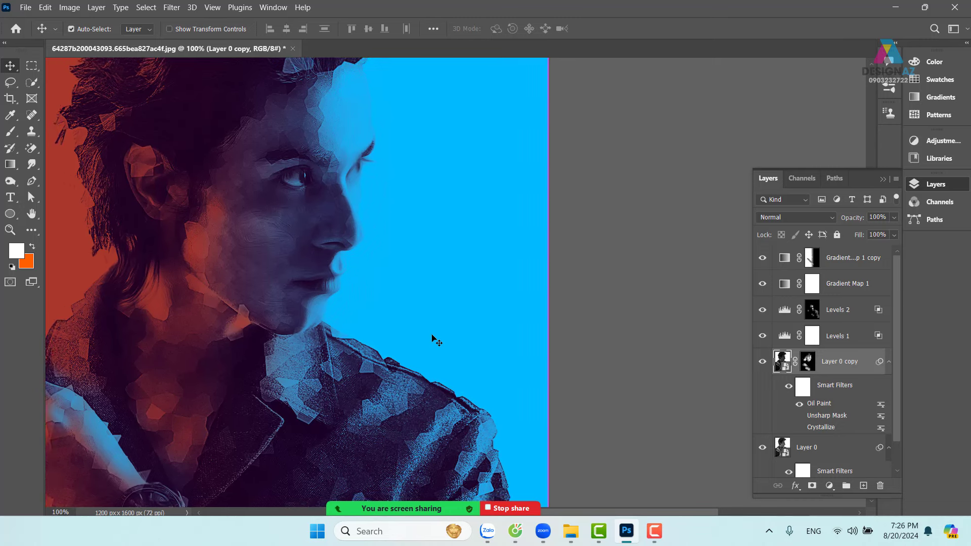
# Hide Layer 0 copy and switch off the Unsharp Mask and Crystallize smart filters on Layer 0.
pyautogui.hotkey('ctrl', '-')
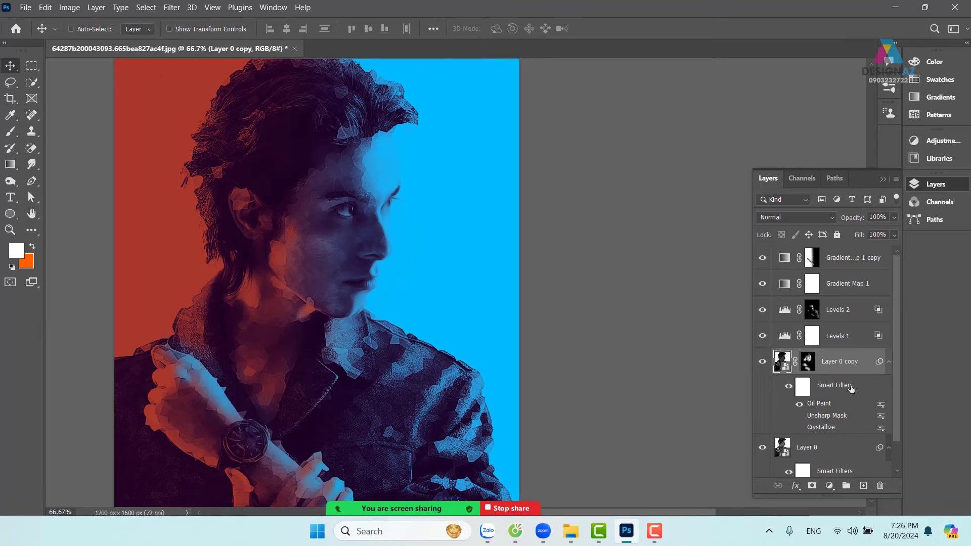
pyautogui.hotkey('ctrl', '+')
pyautogui.hotkey('ctrl', '+')
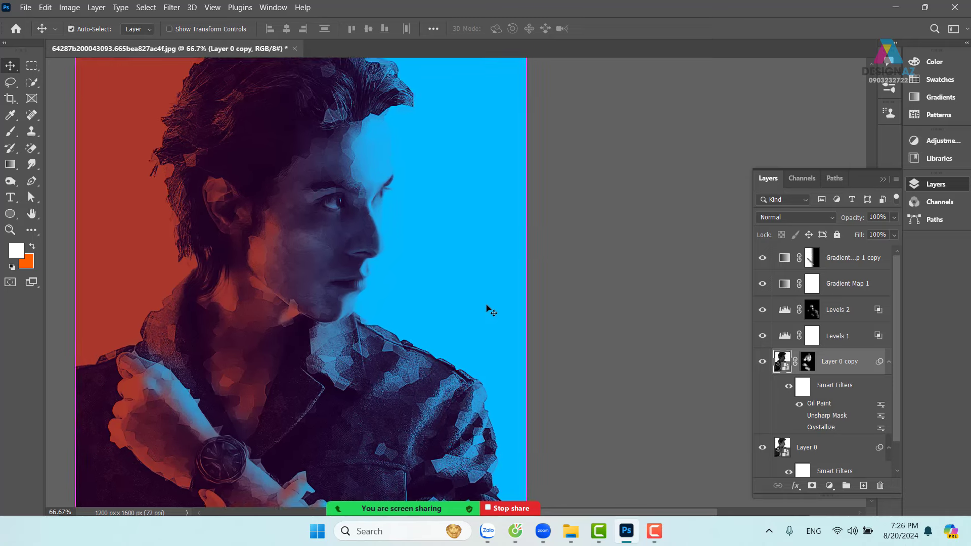
pyautogui.moveTo(139, 200); pyautogui.dragTo(453, 321)
pyautogui.hotkey('ctrl', '-')
pyautogui.click(763, 363)
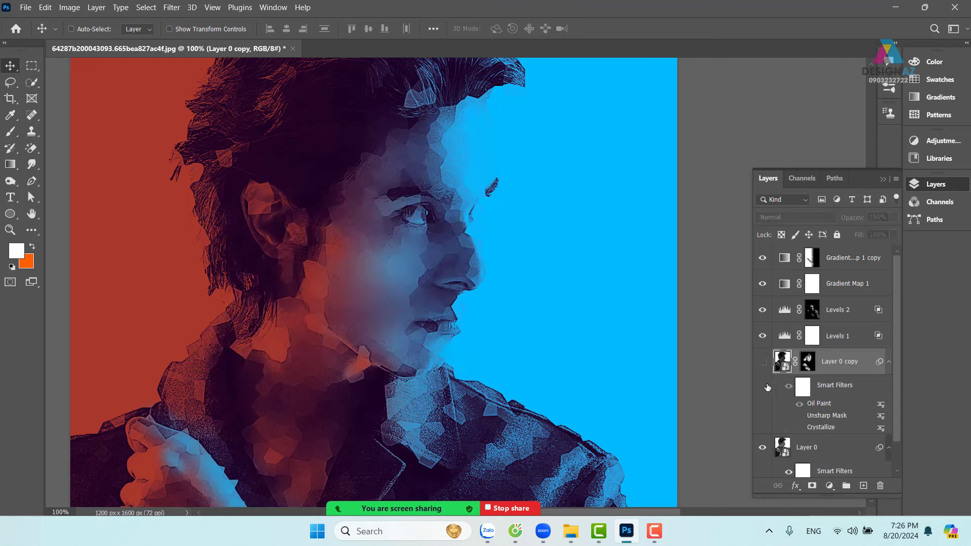
pyautogui.scroll(-1, 900, 445)
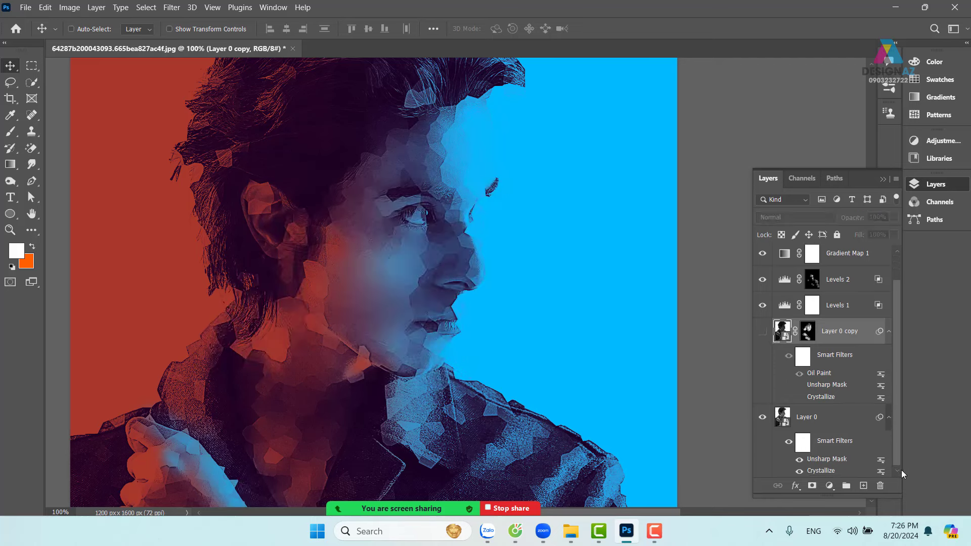
pyautogui.click(799, 460)
pyautogui.click(800, 471)
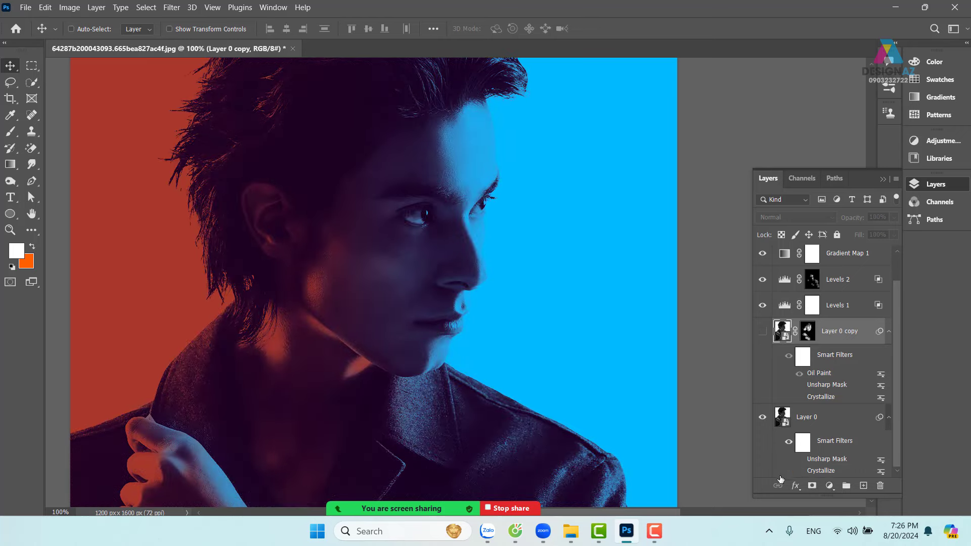
# Add a new empty layer above the Gradient Map 1 copy layer, ready for work around the watch.
pyautogui.hotkey('ctrl', '-')
pyautogui.hotkey('ctrl', '-')
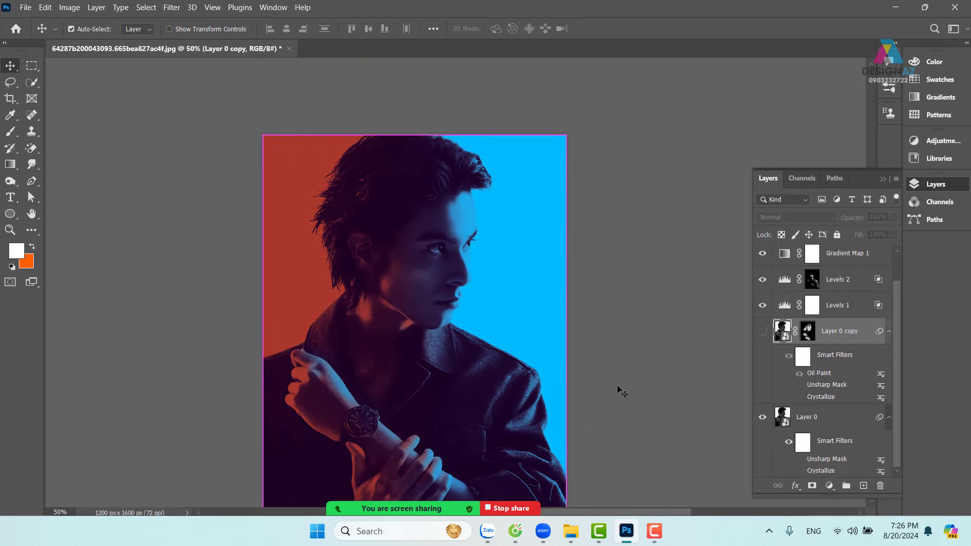
pyautogui.scroll(-3, 436, 310)
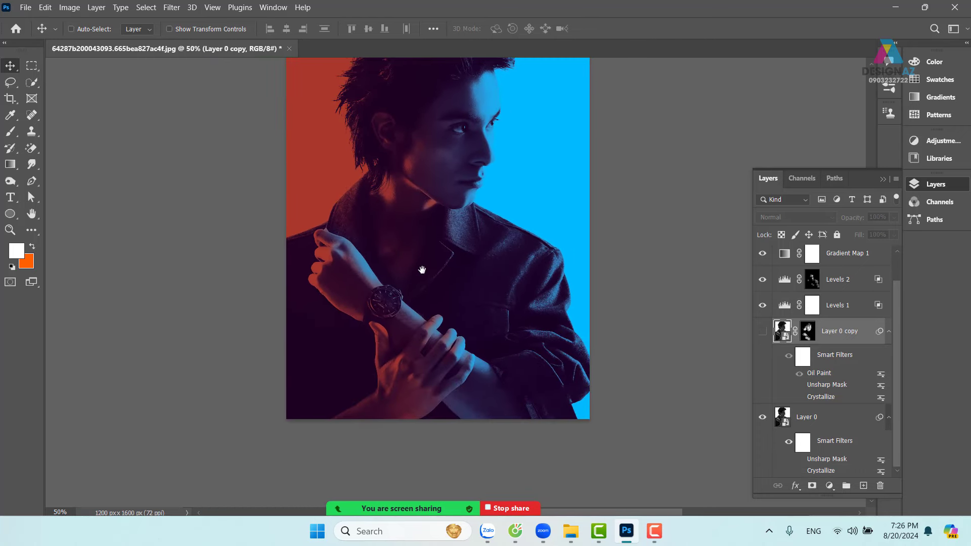
pyautogui.hotkey('ctrl', '+')
pyautogui.hotkey('ctrl', '+')
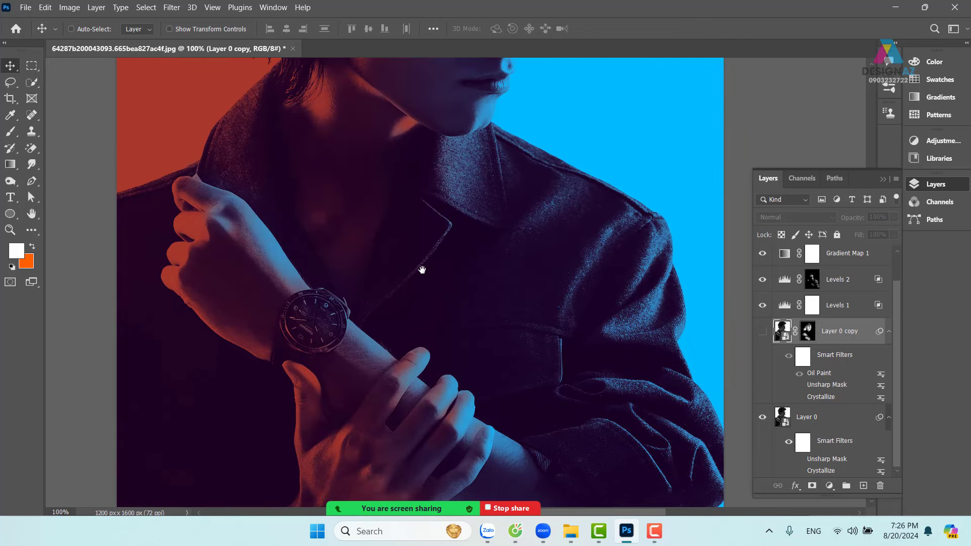
pyautogui.scroll(-2, 455, 281)
pyautogui.hscroll(-2, 475, 288)
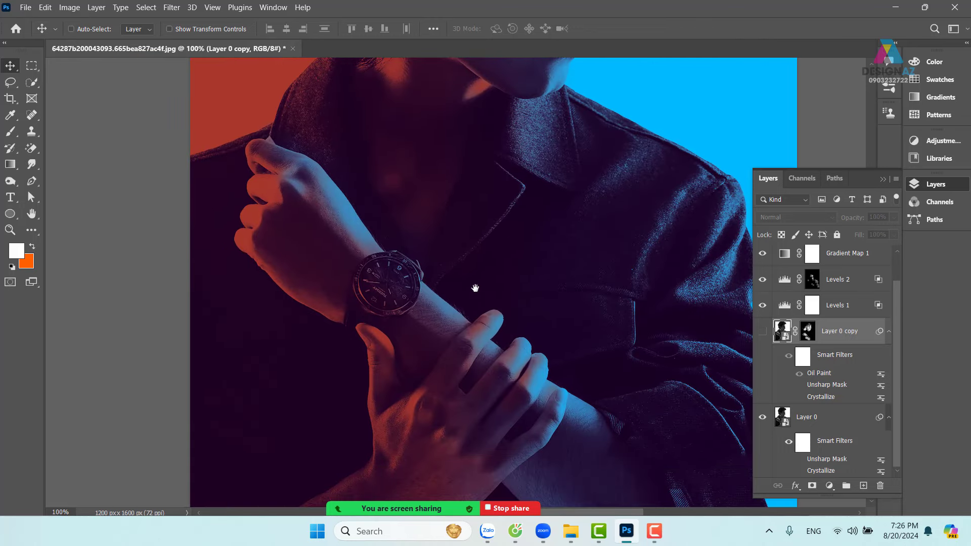
pyautogui.hotkey('ctrl', '+')
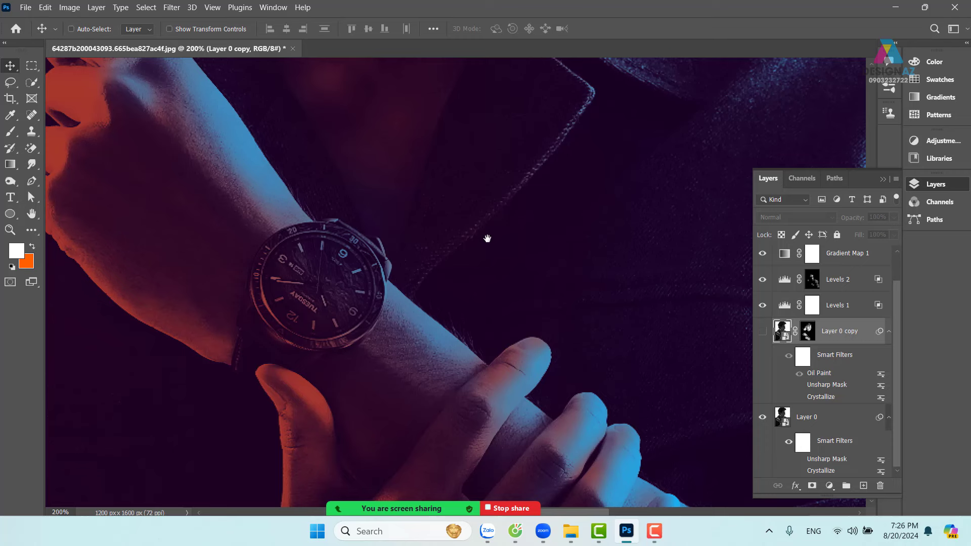
pyautogui.moveTo(488, 238); pyautogui.dragTo(507, 238)
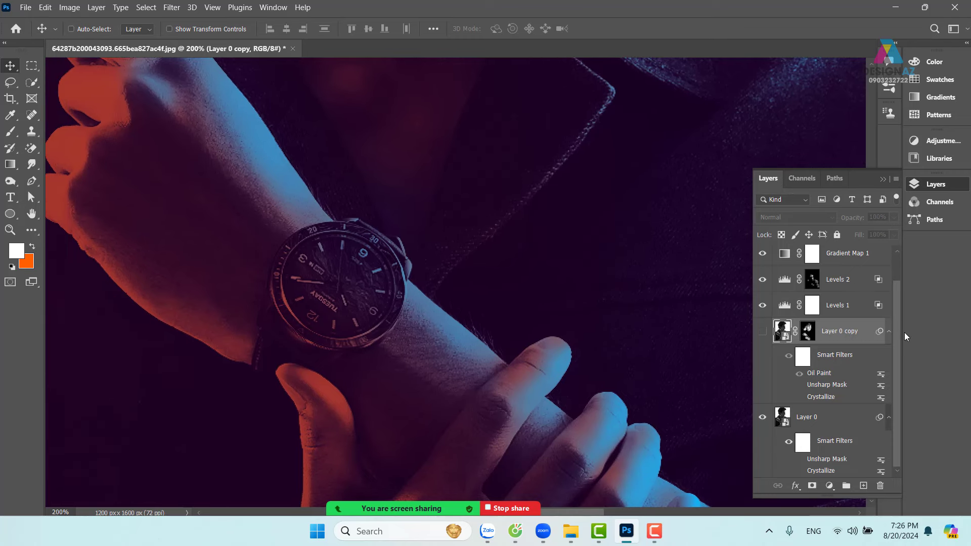
pyautogui.moveTo(896, 298); pyautogui.dragTo(893, 269)
pyautogui.click(855, 260)
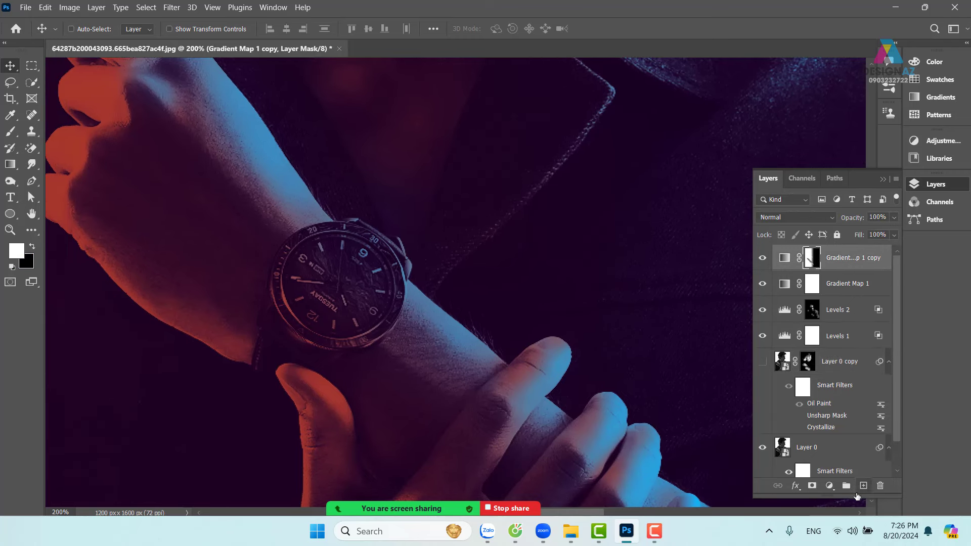
pyautogui.click(863, 486)
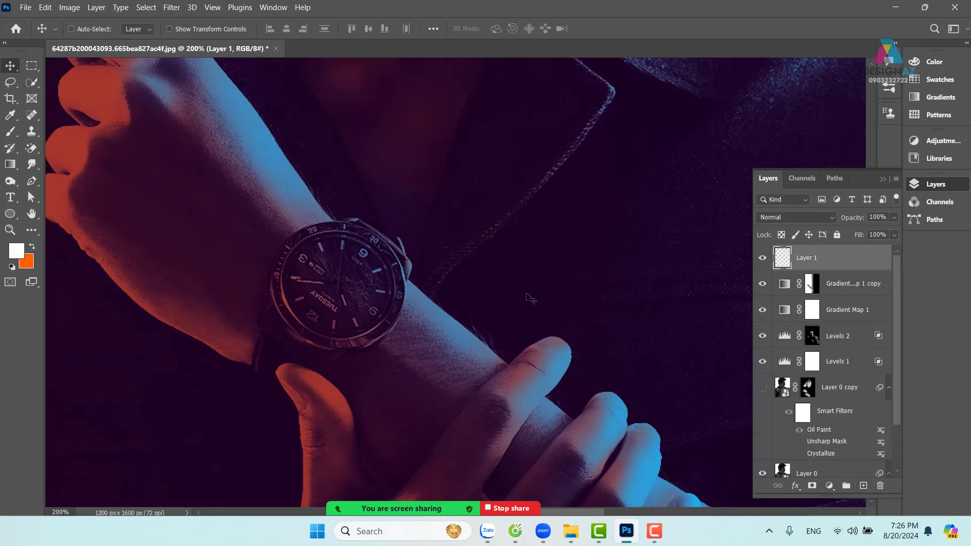
# Turn off Transparency Shapes Layer in Layer 1's blending options.
pyautogui.rightClick(854, 253)
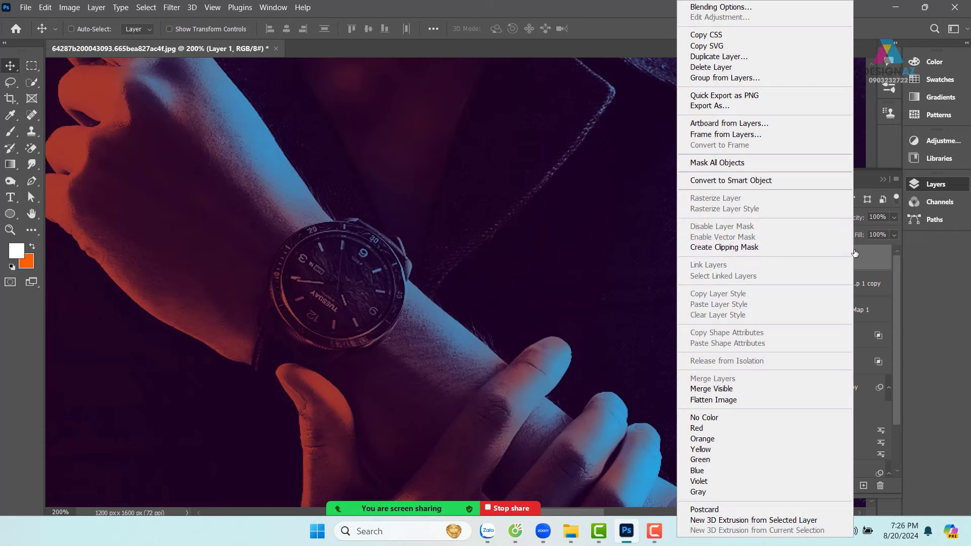
pyautogui.click(735, 7)
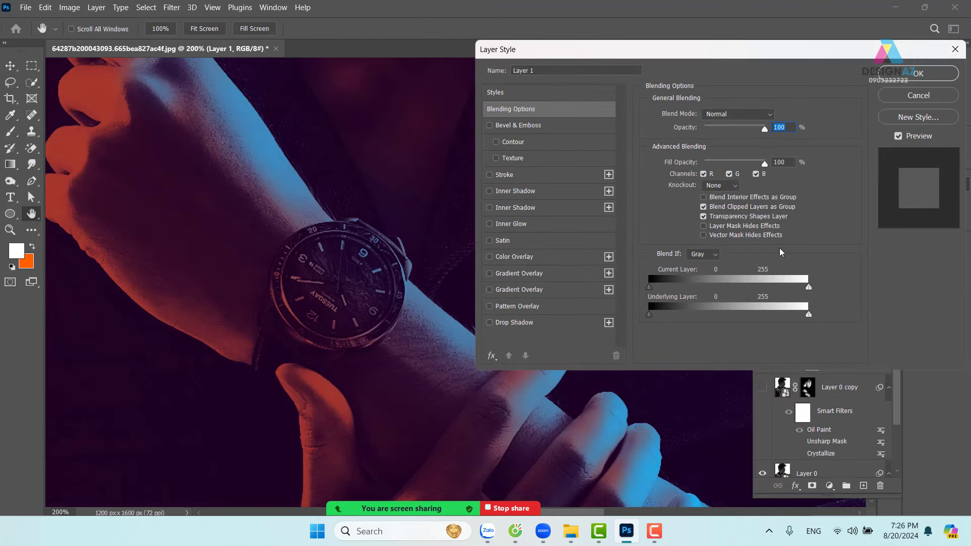
pyautogui.click(703, 217)
pyautogui.click(882, 76)
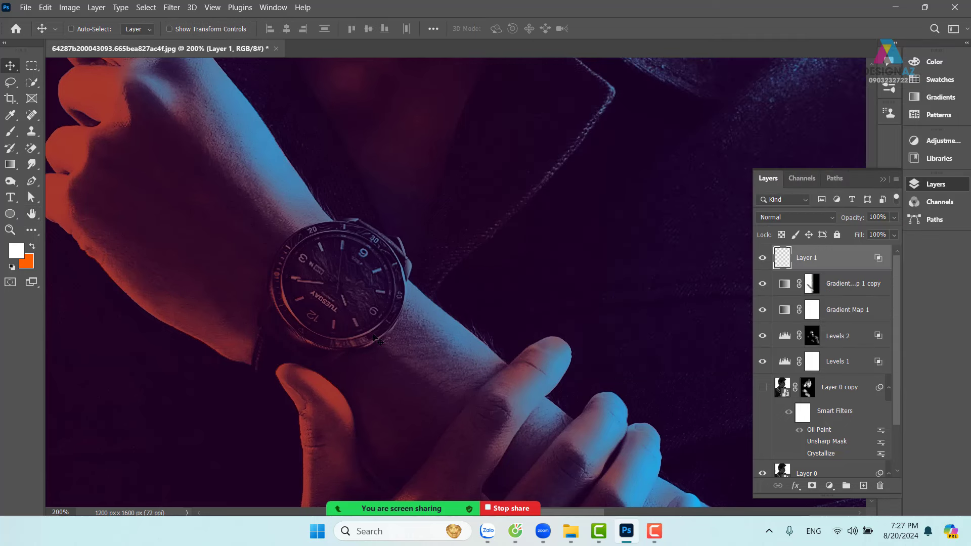
# Set up a soft round brush from General Brushes with size 196 px, hardness 0% and opacity 43%.
pyautogui.press('b')
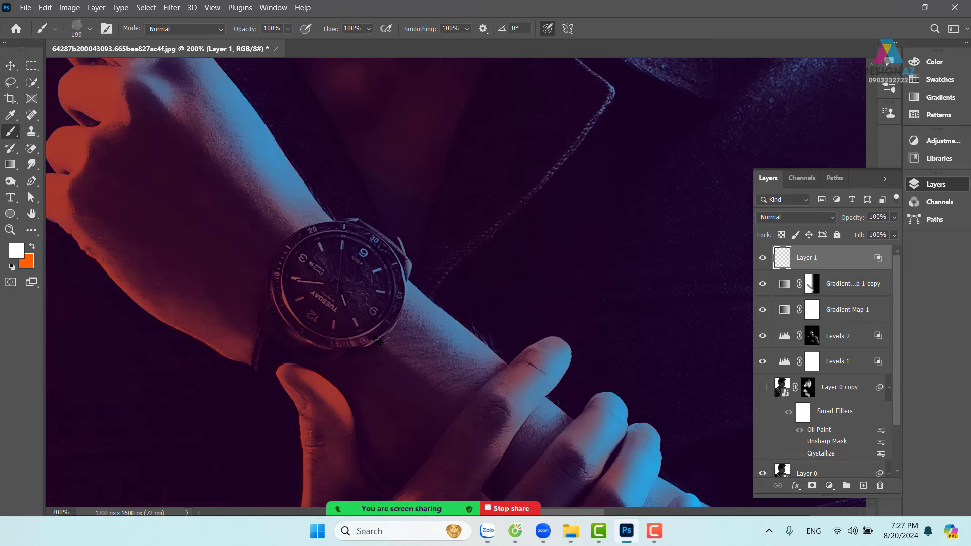
pyautogui.click(91, 30)
pyautogui.scroll(3, 199, 178)
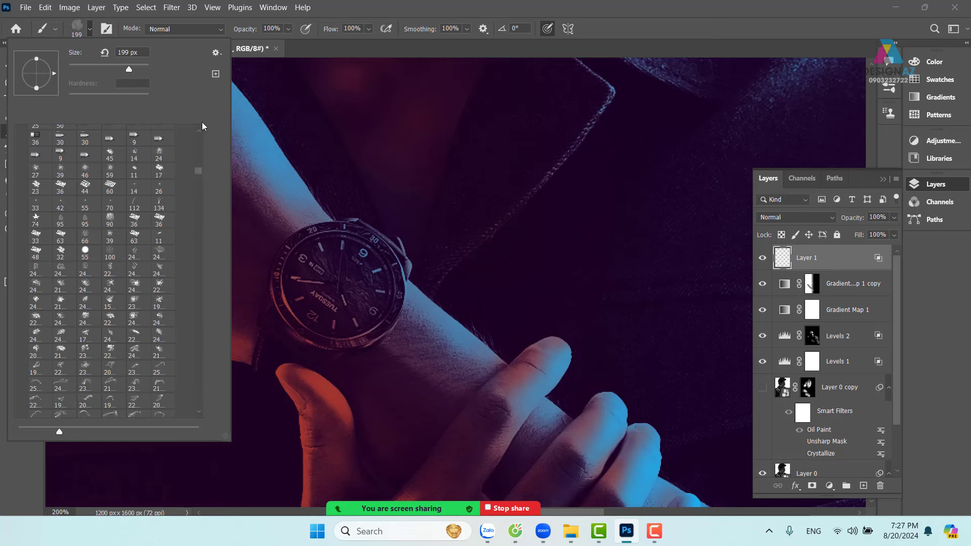
pyautogui.moveTo(202, 174); pyautogui.dragTo(204, 123)
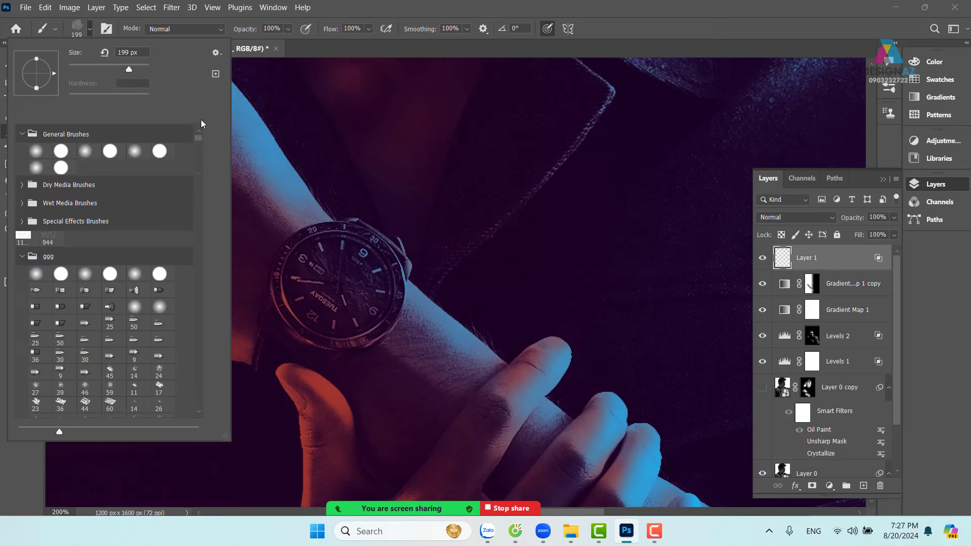
pyautogui.click(35, 154)
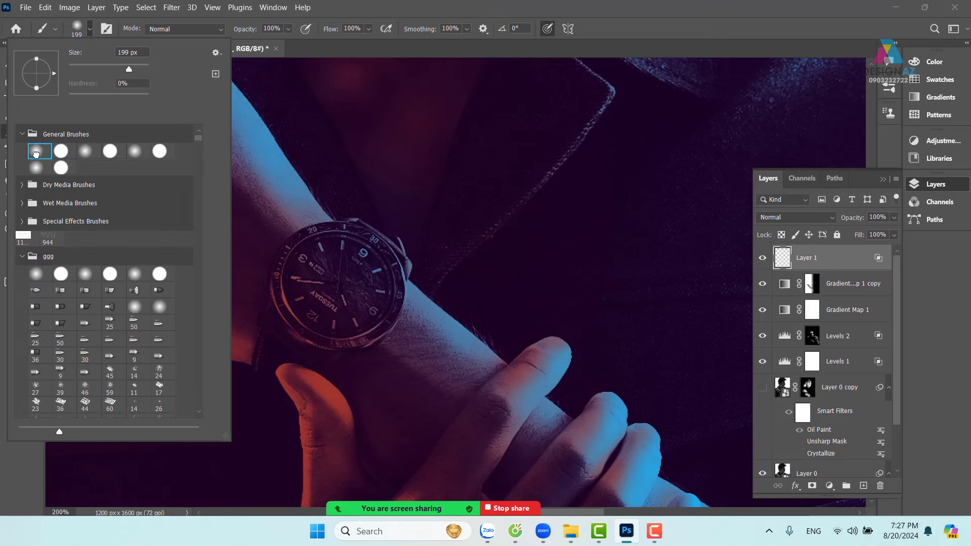
pyautogui.click(680, 31)
pyautogui.rightClick(404, 218)
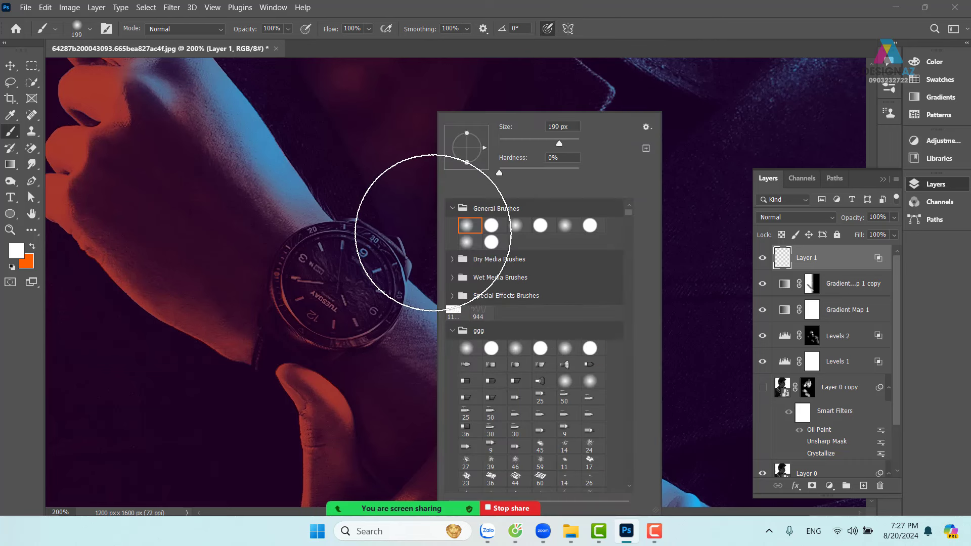
pyautogui.moveTo(559, 144)
pyautogui.mouseDown()
pyautogui.moveTo(538, 142)
pyautogui.moveTo(559, 145)
pyautogui.mouseUp()
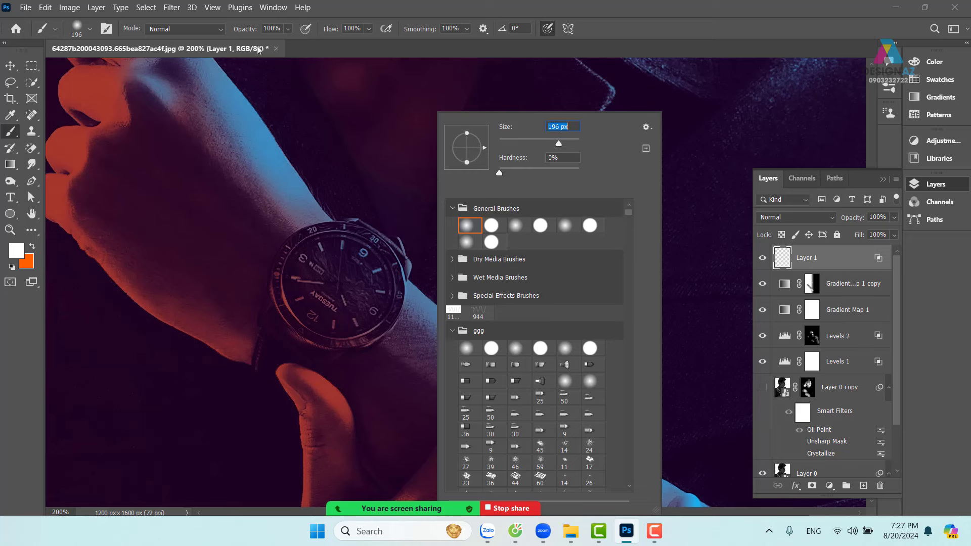
pyautogui.moveTo(288, 28); pyautogui.dragTo(269, 42)
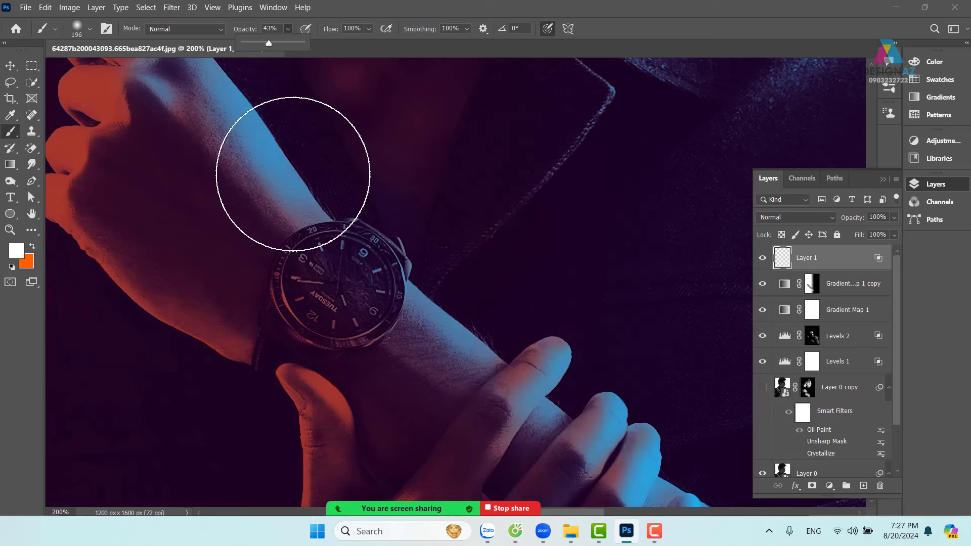
# Undo the test dab on the watch and set Layer 1's blend mode to Color Dodge.
pyautogui.click(299, 293)
pyautogui.hotkey('ctrl', 'z')
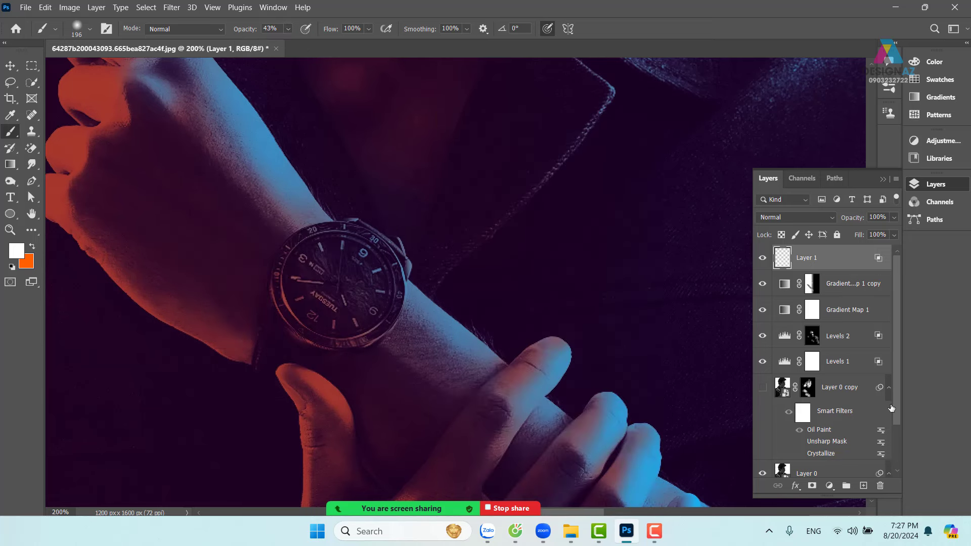
pyautogui.click(829, 219)
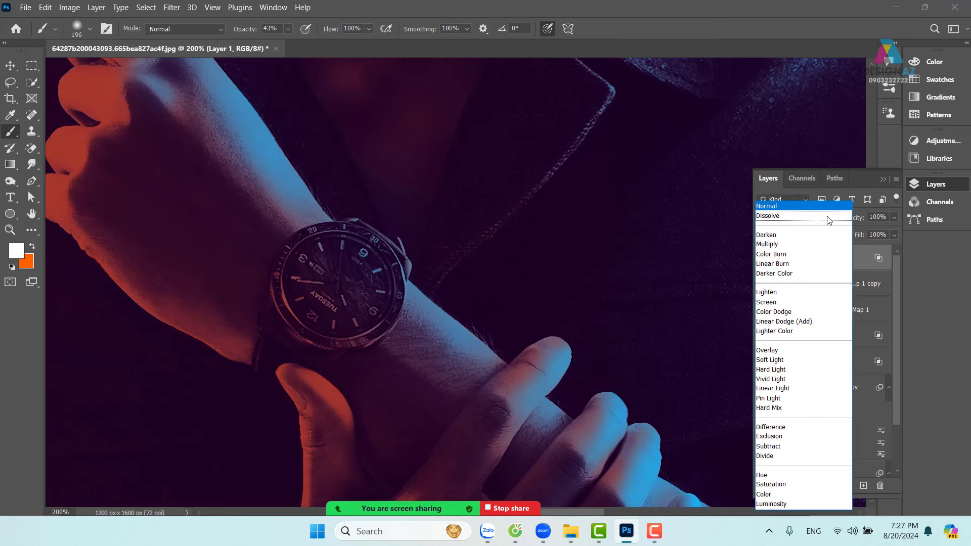
pyautogui.click(815, 316)
# Try white glow dabs over the watch face with the brush at 196 px and 103 px, undoing them all.
pyautogui.click(314, 321)
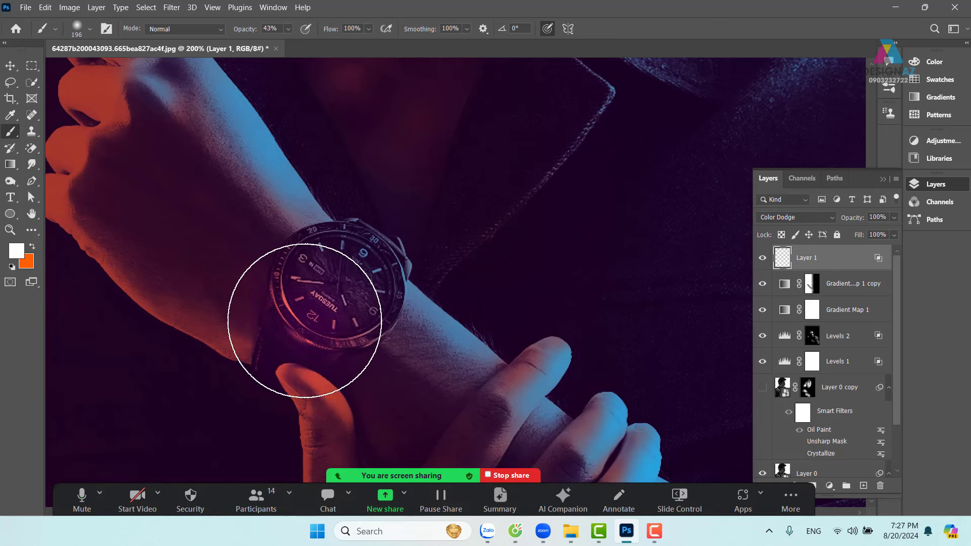
pyautogui.click(310, 329)
pyautogui.hotkey('ctrl', 'z')
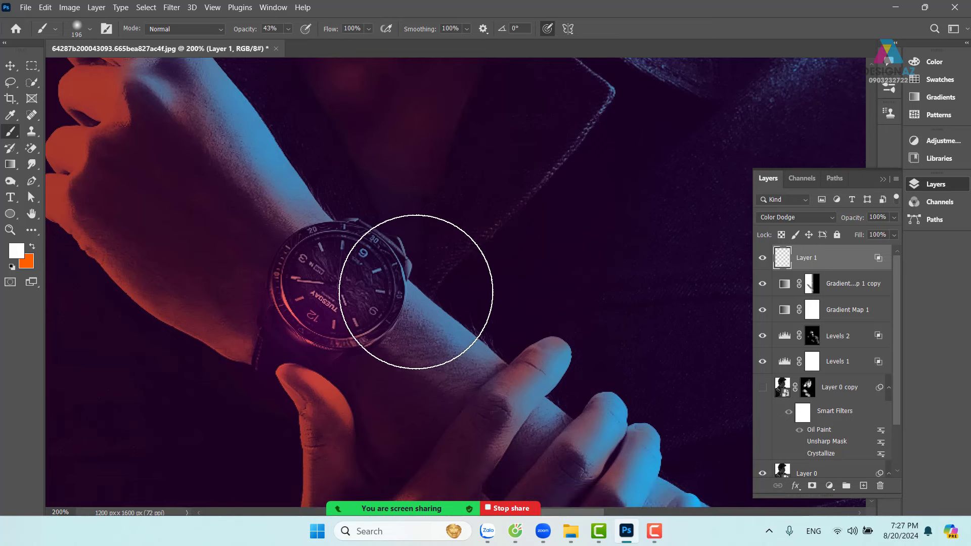
pyautogui.moveTo(413, 308); pyautogui.dragTo(347, 314)
pyautogui.click(309, 324)
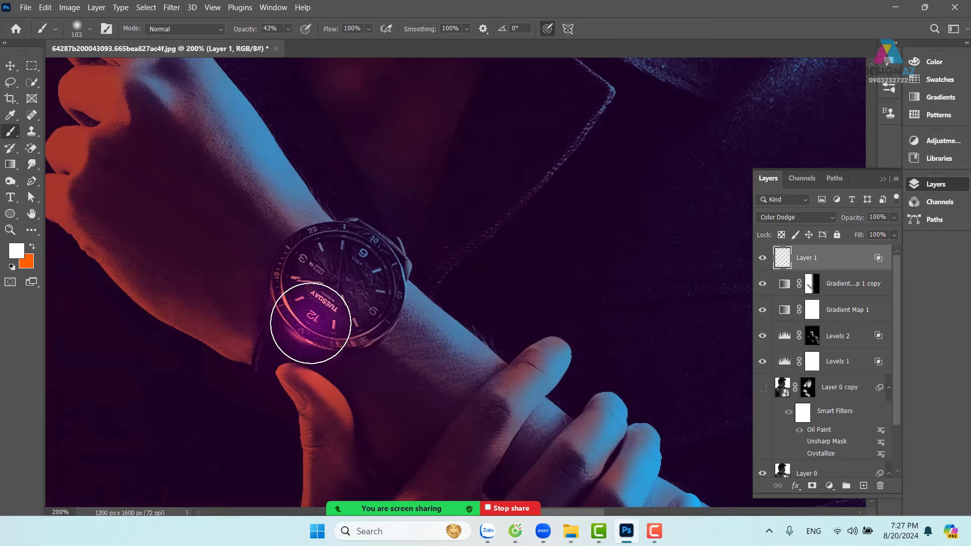
pyautogui.click(301, 299)
pyautogui.click(343, 285)
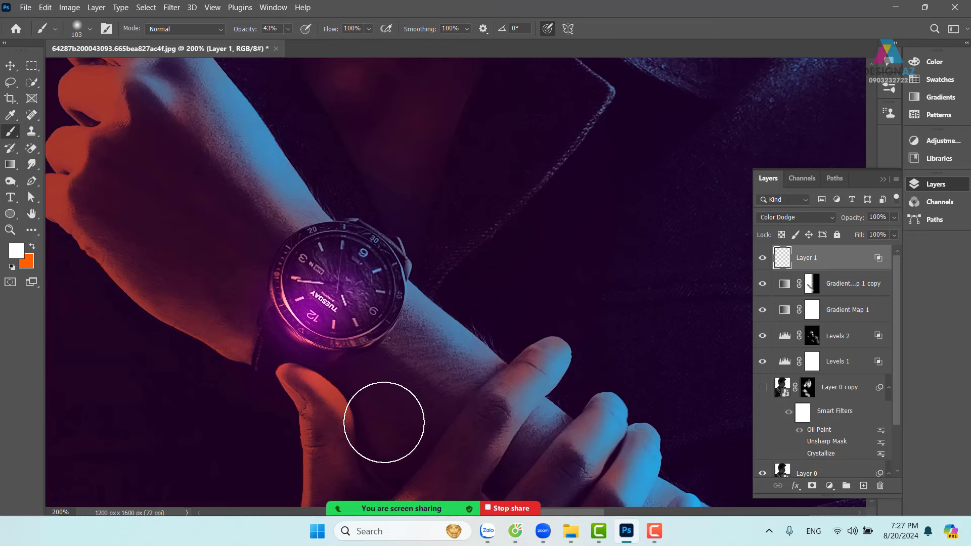
pyautogui.hotkey('ctrl', '-')
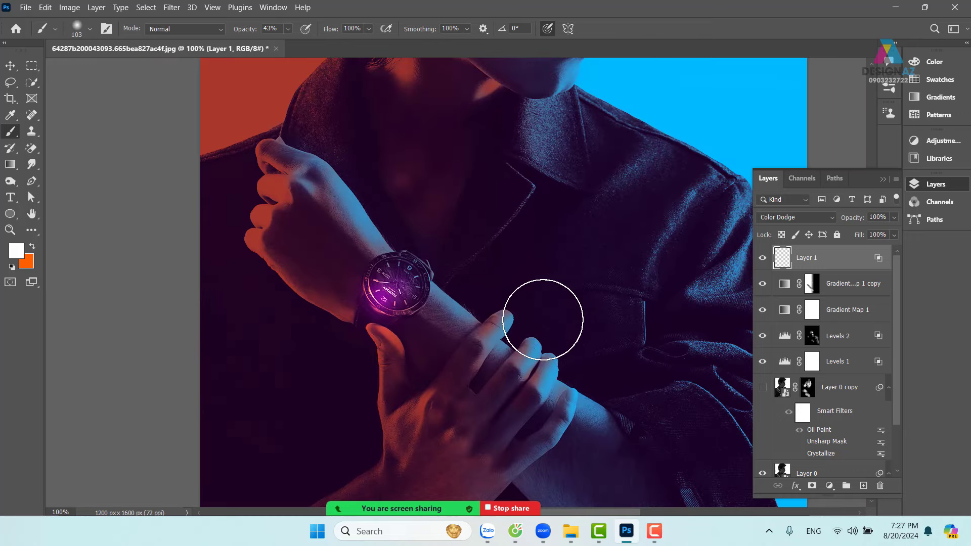
pyautogui.hotkey('ctrl', 'z')
pyautogui.hotkey('ctrl', 'z')
pyautogui.hotkey('ctrl', 'z')
pyautogui.hotkey('ctrl', 'z')
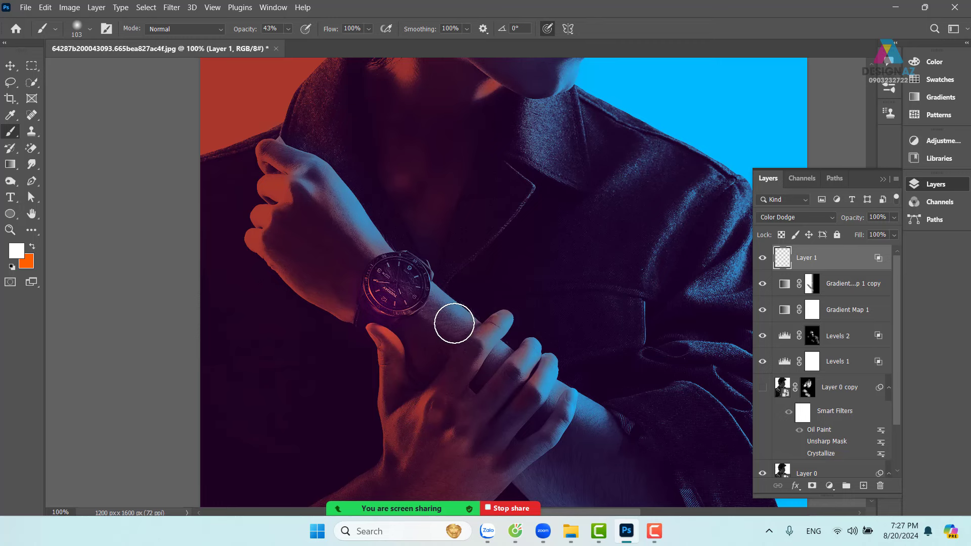
# Enlarge the brush to 271 px and dab one soft white glow over the watch on Layer 1.
pyautogui.moveTo(454, 322)
pyautogui.mouseDown()
pyautogui.moveTo(508, 326)
pyautogui.moveTo(459, 418)
pyautogui.mouseUp()
pyautogui.click(402, 282)
pyautogui.moveTo(410, 499); pyautogui.dragTo(405, 507)
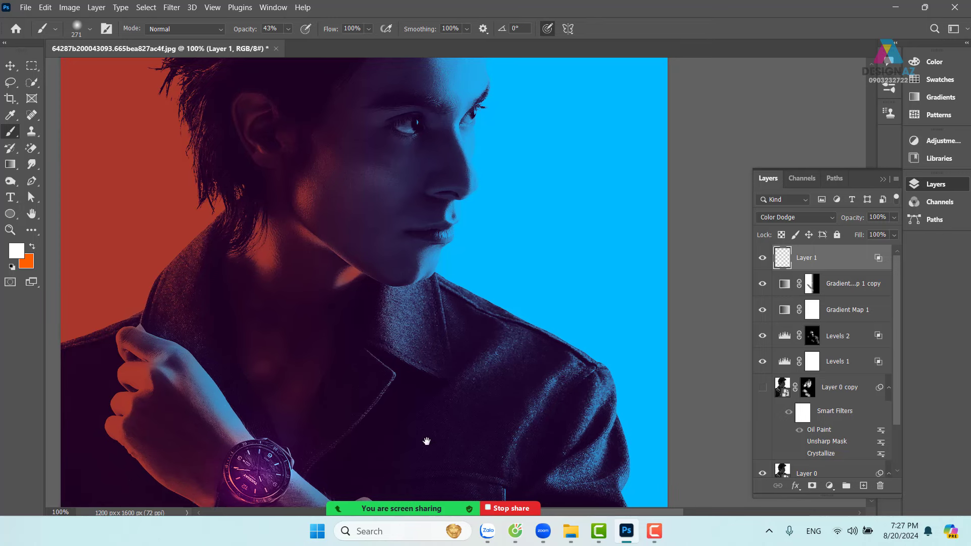
# Try a single 271 px glow dab on the man's cheek and undo it.
pyautogui.click(337, 167)
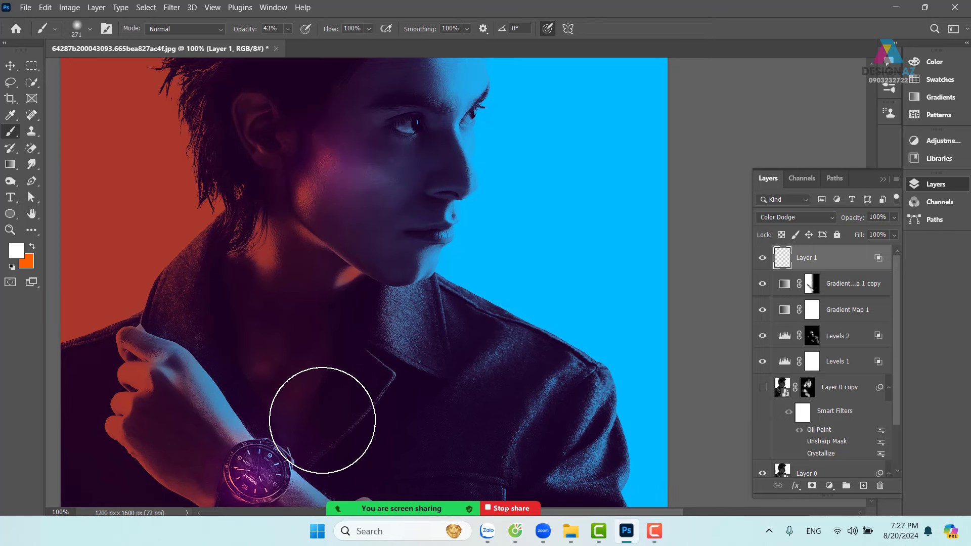
pyautogui.hotkey('ctrl', 'z')
pyautogui.hotkey('ctrl', '-')
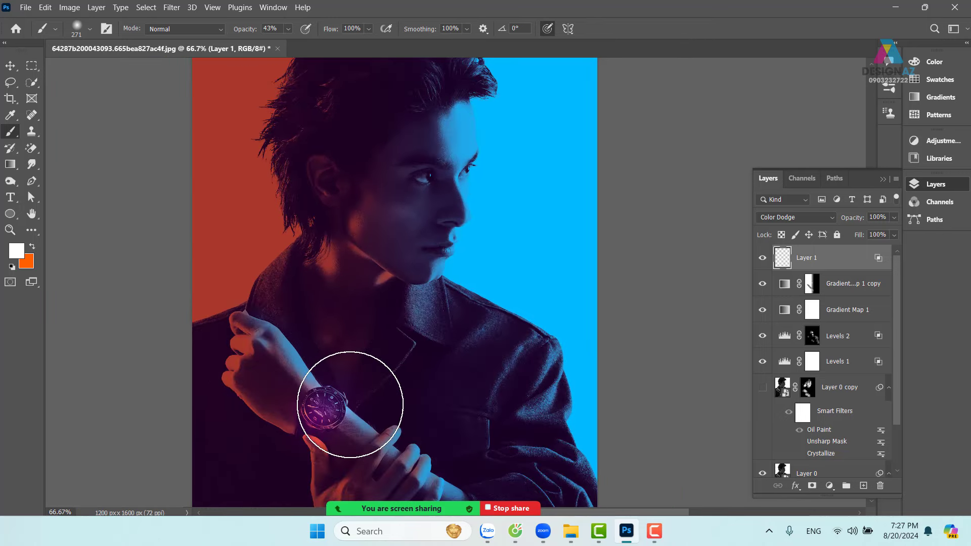
# Review the Transparency Shapes Layer setting in Layer 1's blending options and return to the Brush tool.
pyautogui.rightClick(823, 266)
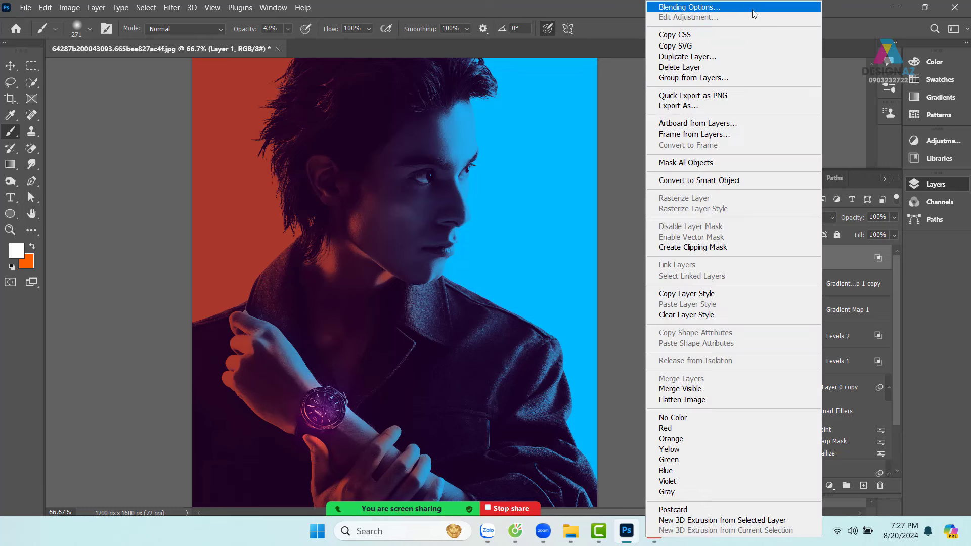
pyautogui.click(708, 5)
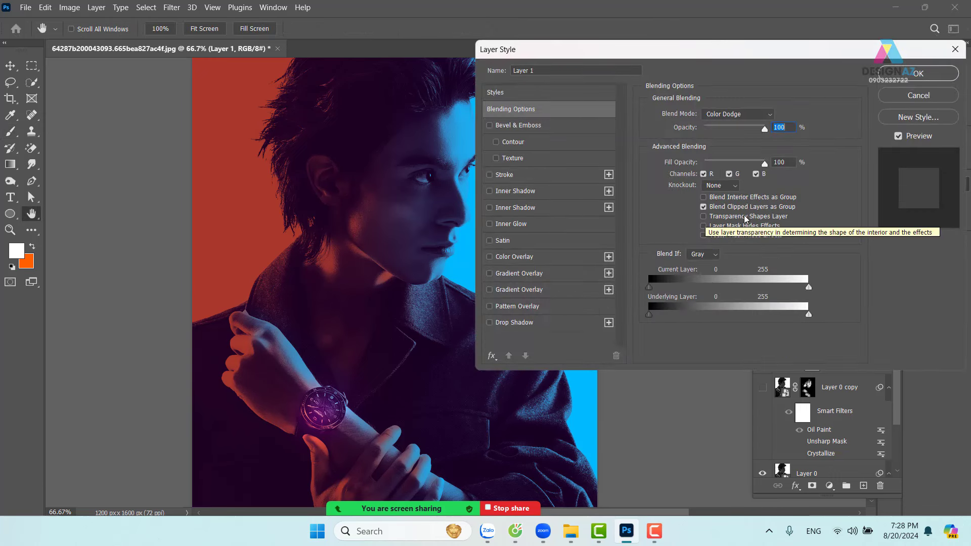
pyautogui.click(918, 73)
pyautogui.press('b')
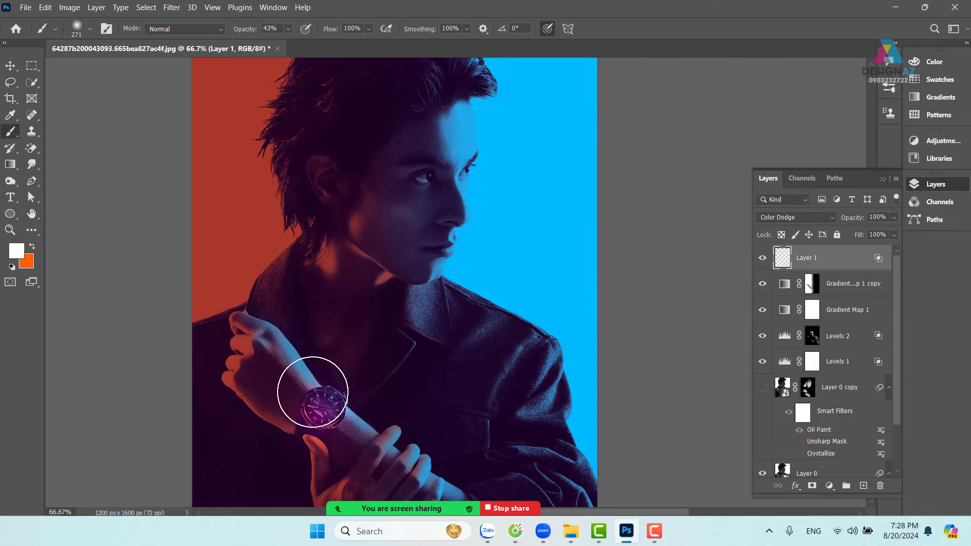
# Try another 271 px glow dab on the watch and reduce the brush size to 96 px.
pyautogui.click(315, 417)
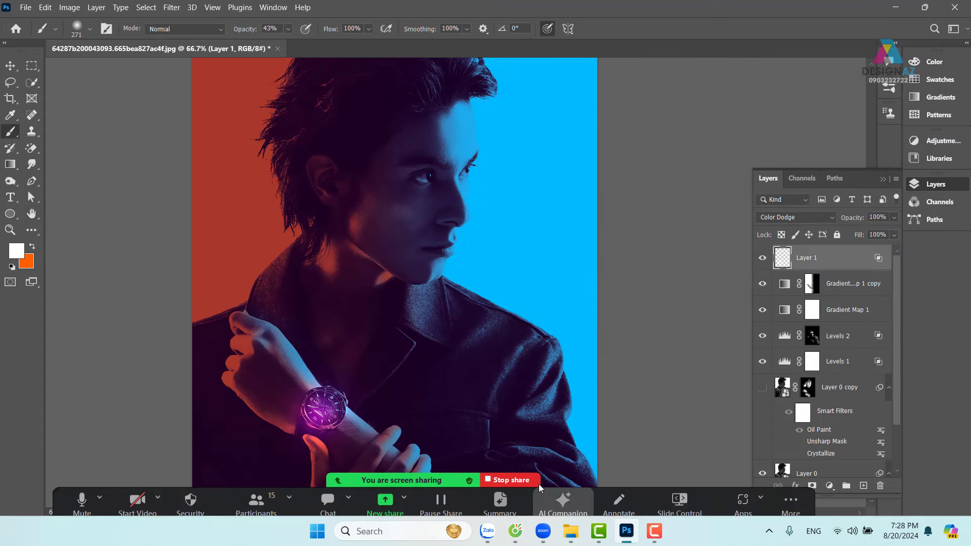
pyautogui.moveTo(433, 351); pyautogui.dragTo(434, 256)
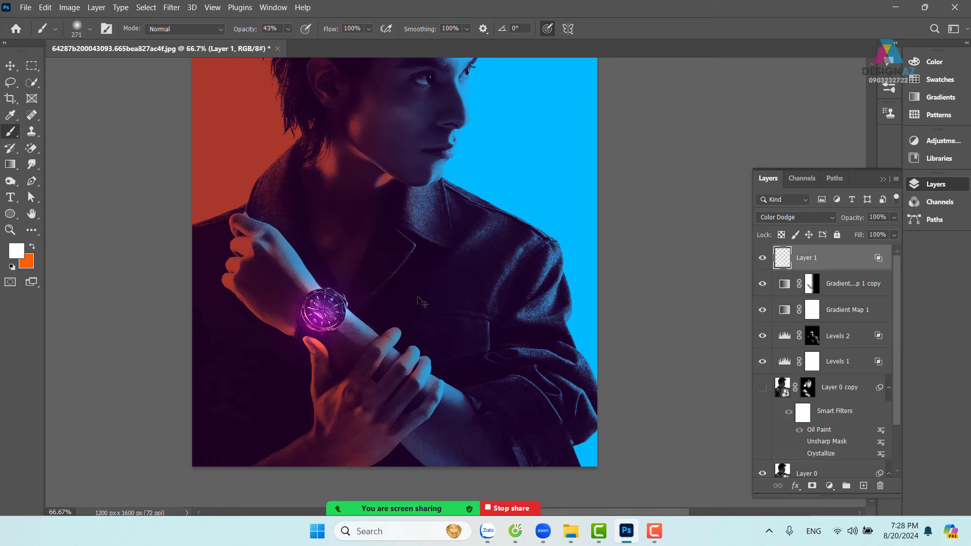
pyautogui.moveTo(329, 338); pyautogui.dragTo(302, 336)
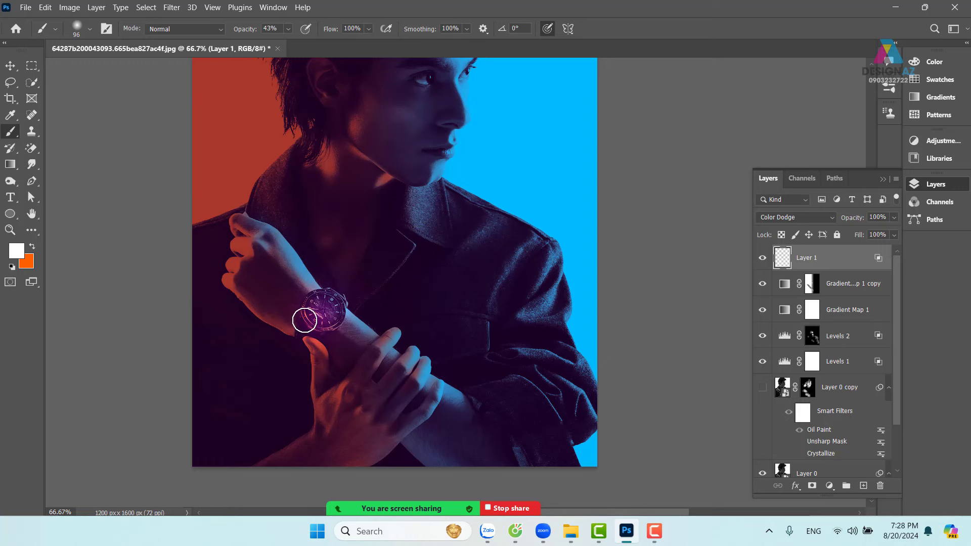
# Try several 96 px glow dabs along the watch's lower-left edge and undo them.
pyautogui.click(317, 327)
pyautogui.click(309, 322)
pyautogui.click(316, 325)
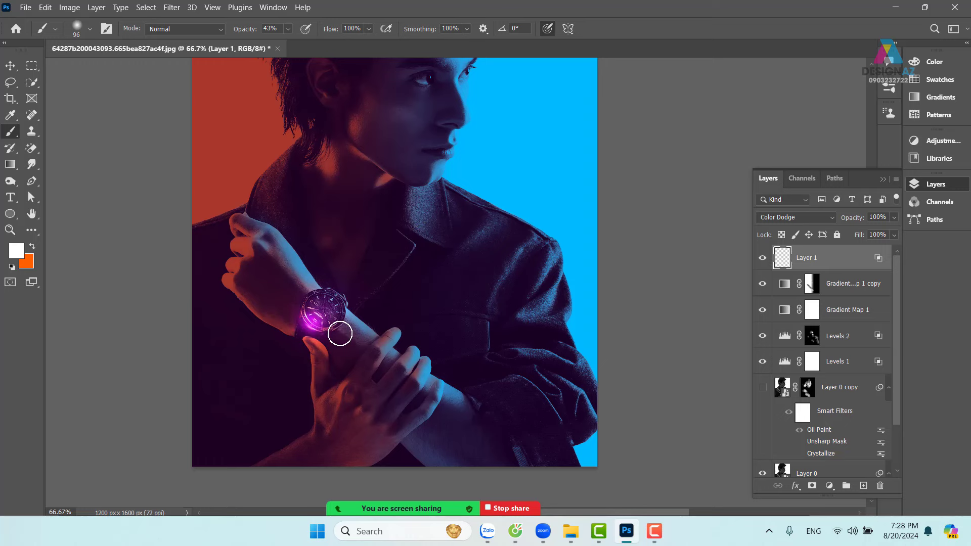
pyautogui.hotkey('ctrl', 'z')
pyautogui.hotkey('ctrl', 'z')
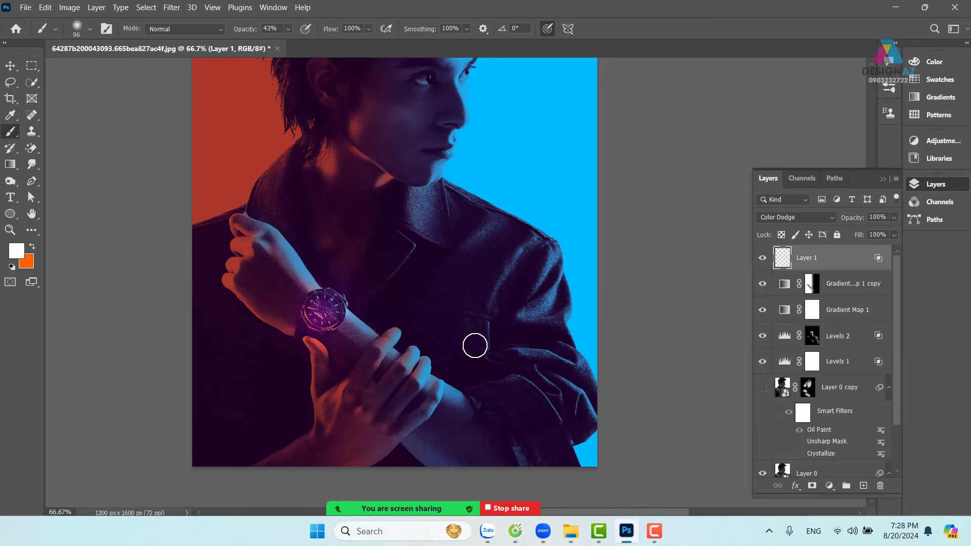
# Try 96 px glow dabs at 43% opacity on the orange-lit cheek below the ear and undo them.
pyautogui.scroll(1, 475, 346)
pyautogui.moveTo(424, 330); pyautogui.dragTo(481, 405)
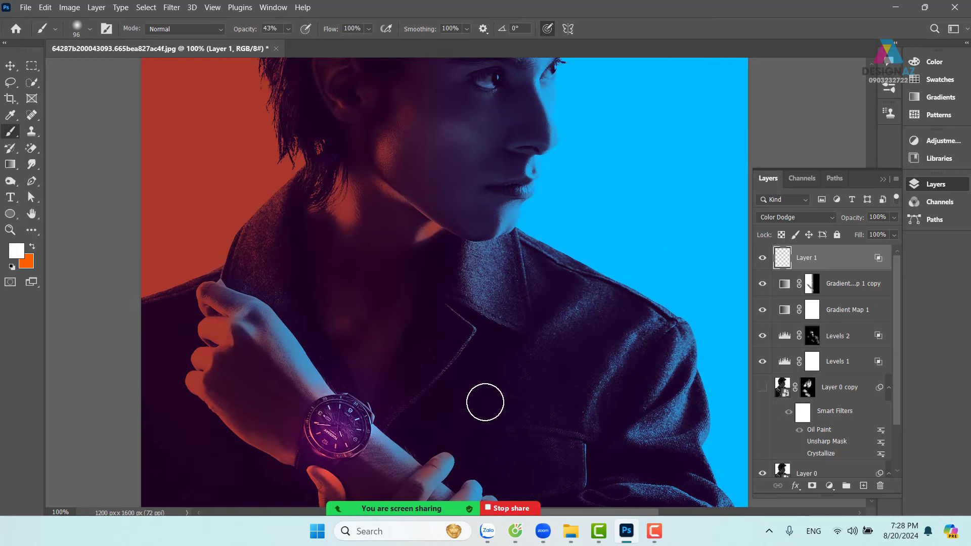
pyautogui.click(389, 151)
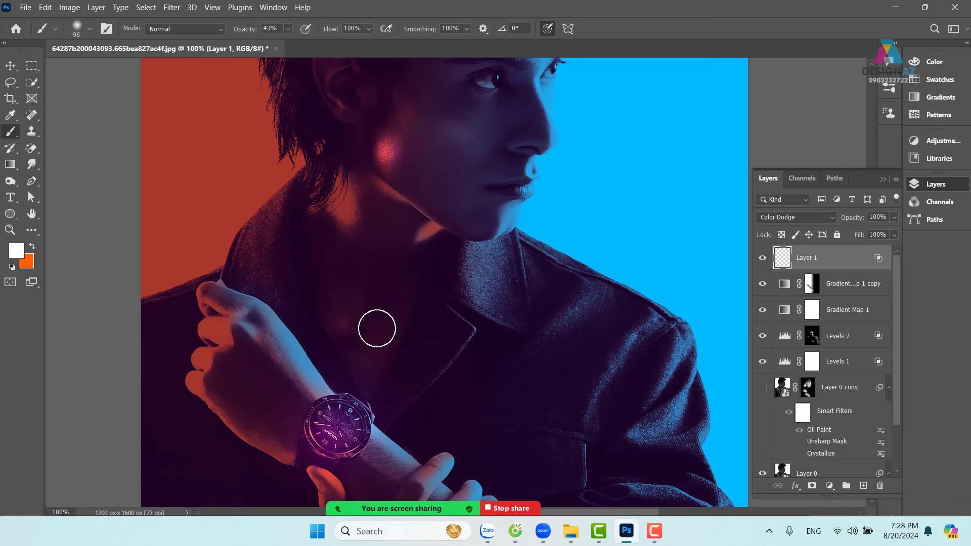
pyautogui.hotkey('ctrl', 'z')
pyautogui.click(387, 147)
# Lower the brush opacity to 26% and dab soft white glows on the orange-lit cheek, beside the nose and at the chin.
pyautogui.click(287, 28)
pyautogui.moveTo(295, 43); pyautogui.dragTo(286, 43)
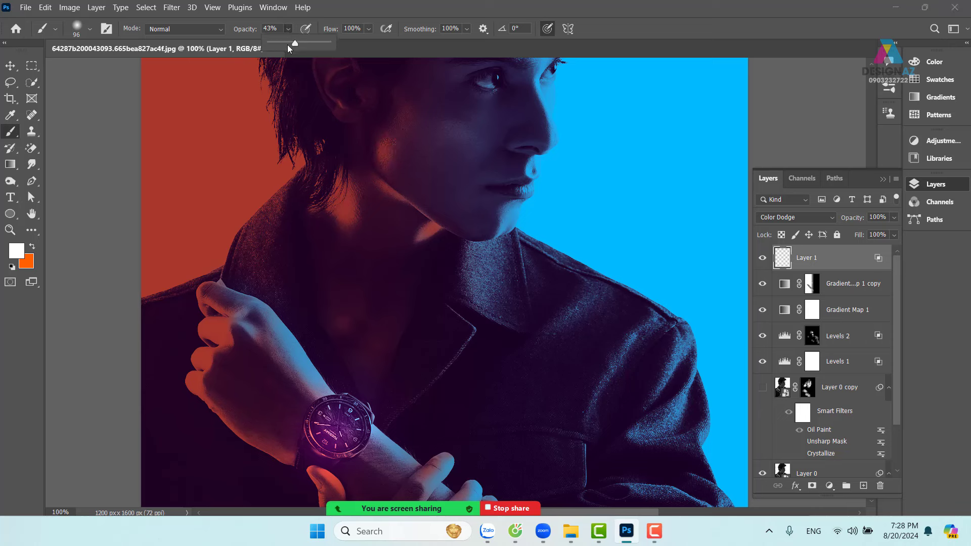
pyautogui.click(380, 161)
pyautogui.moveTo(450, 161); pyautogui.dragTo(426, 225)
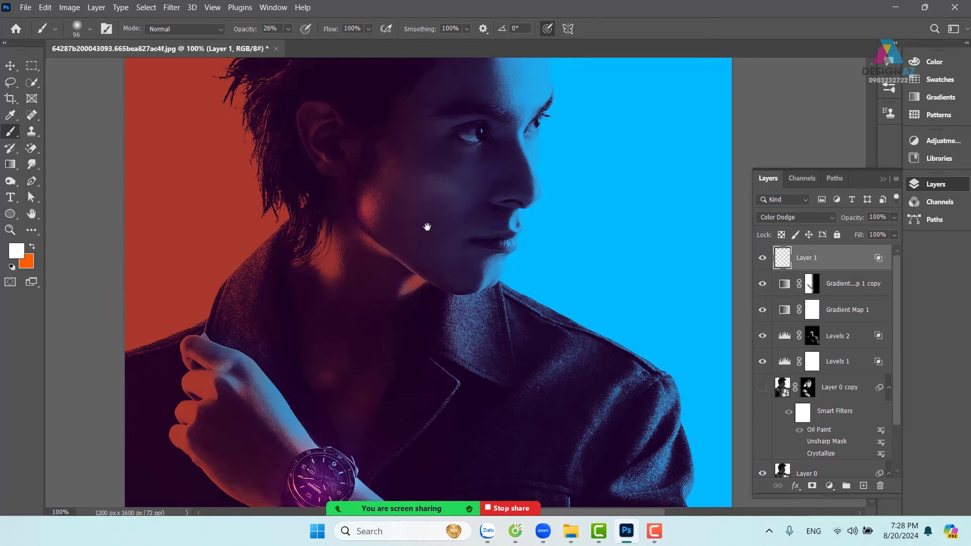
pyautogui.click(535, 205)
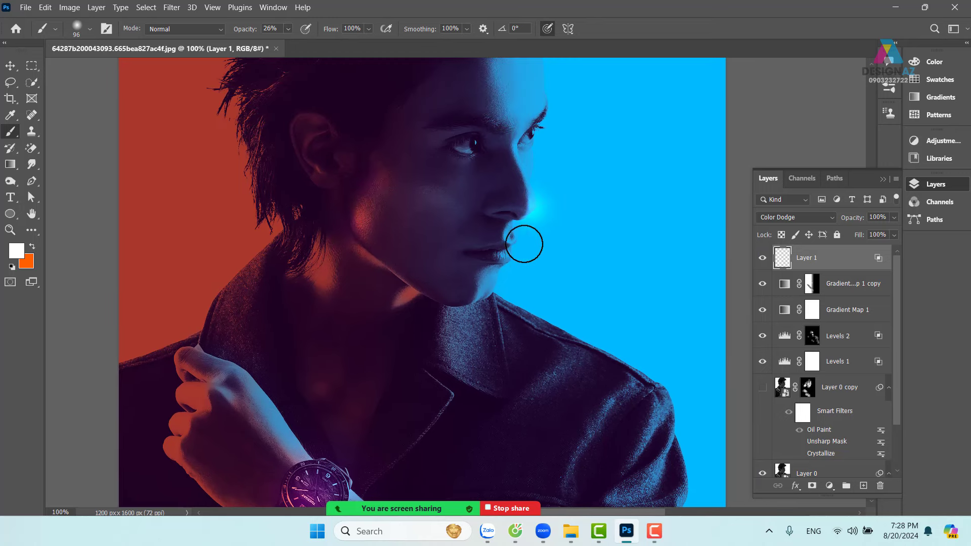
pyautogui.click(485, 297)
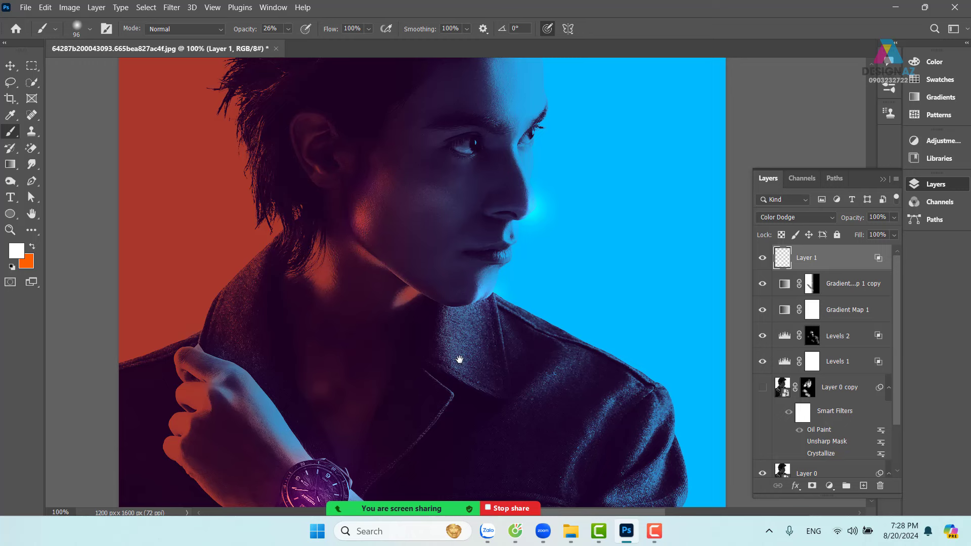
# Undo the last two glow dabs, reduce the brush to 50 px and dab smaller white glows beside the nose and at the chin.
pyautogui.moveTo(459, 361); pyautogui.dragTo(462, 356)
pyautogui.hotkey('ctrl', 'z')
pyautogui.hotkey('ctrl', 'z')
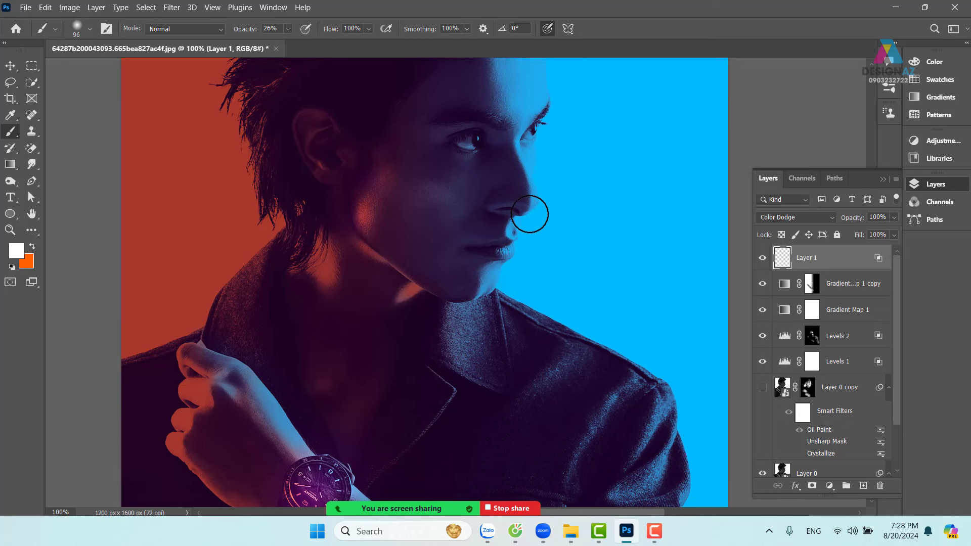
pyautogui.moveTo(527, 202); pyautogui.dragTo(512, 203)
pyautogui.moveTo(485, 294); pyautogui.dragTo(477, 298)
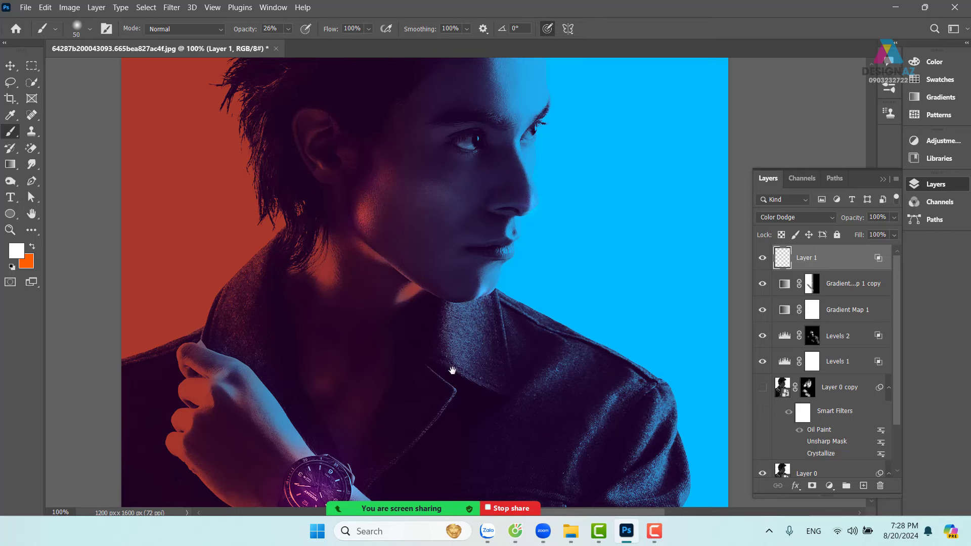
# Dab soft 50 px white glows at 26% opacity along the blue-lit outer edge of the jacket sleeve.
pyautogui.moveTo(453, 371); pyautogui.dragTo(400, 241)
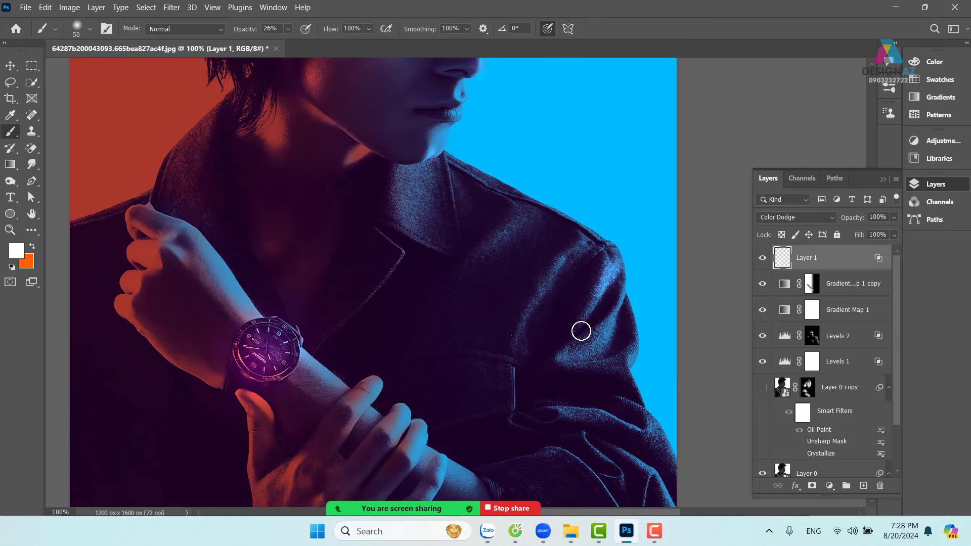
pyautogui.moveTo(637, 333)
pyautogui.mouseDown()
pyautogui.moveTo(617, 372)
pyautogui.moveTo(596, 376)
pyautogui.mouseUp()
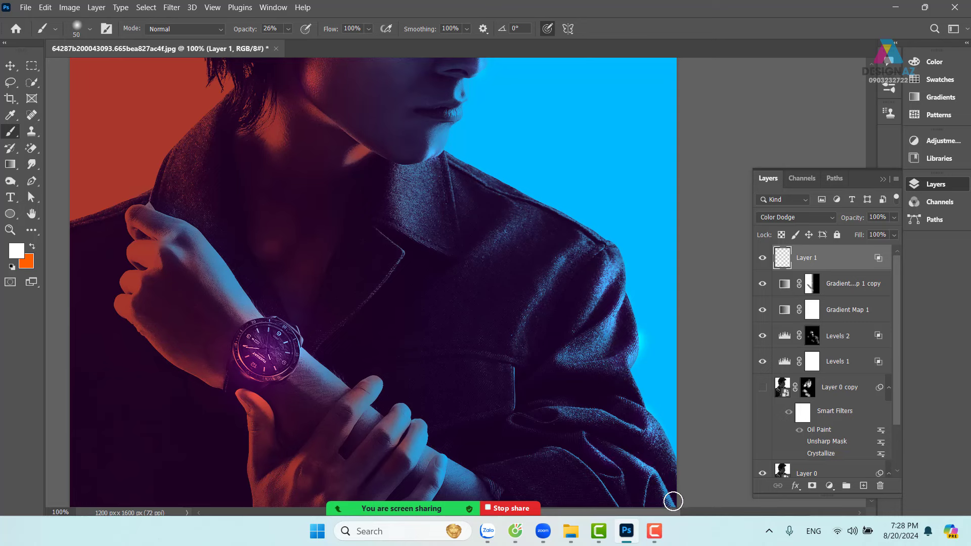
pyautogui.moveTo(426, 424)
pyautogui.mouseDown()
pyautogui.moveTo(523, 394)
pyautogui.moveTo(534, 412)
pyautogui.mouseUp()
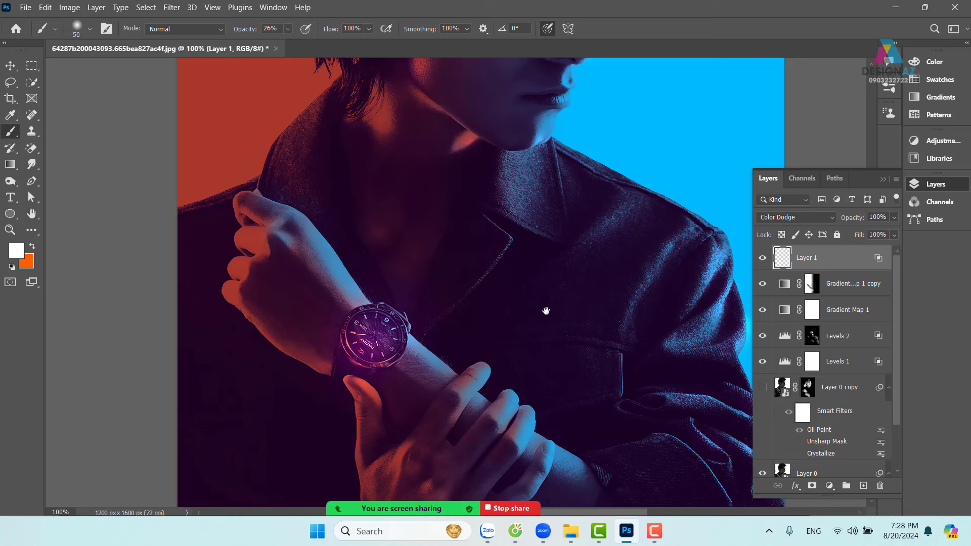
# Add a new layer above Layer 1 and dab a soft 312 px orange spot at 100% opacity on the jacket lapel.
pyautogui.click(863, 486)
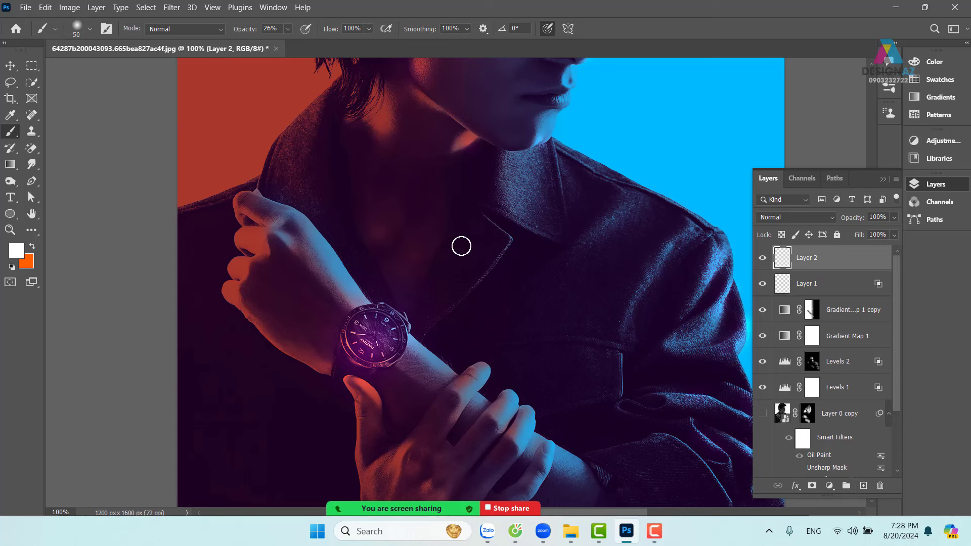
pyautogui.moveTo(488, 256); pyautogui.dragTo(555, 254)
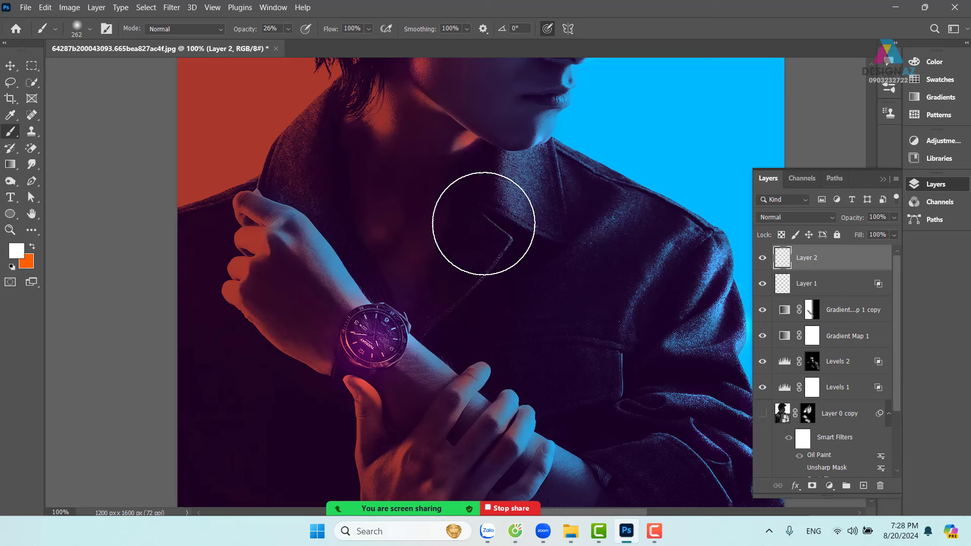
pyautogui.moveTo(484, 223); pyautogui.dragTo(494, 232)
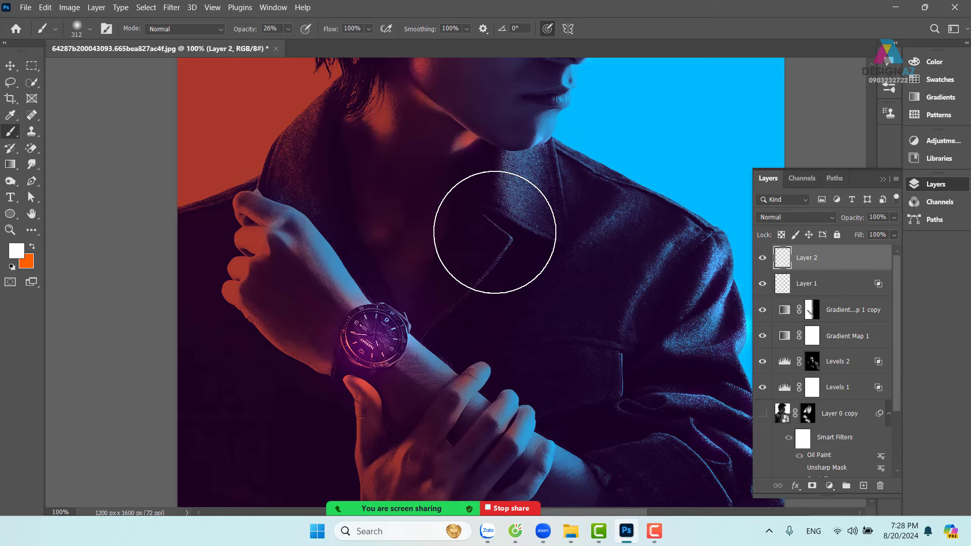
pyautogui.press('x')
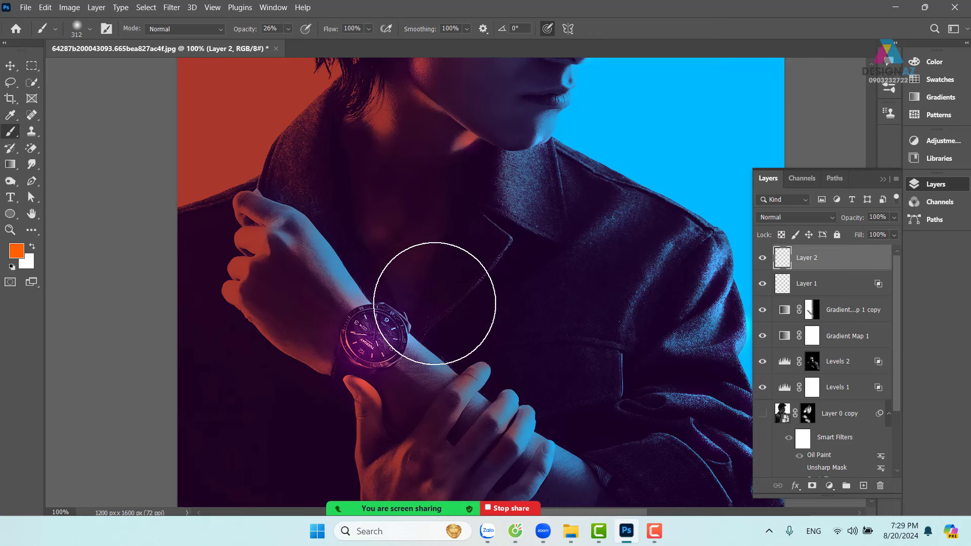
pyautogui.click(289, 29)
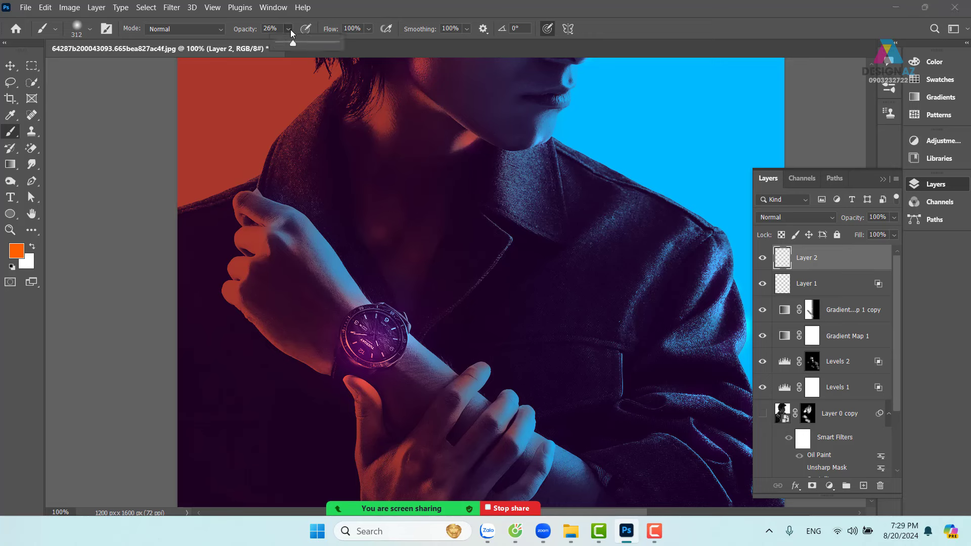
pyautogui.moveTo(292, 41); pyautogui.dragTo(337, 43)
pyautogui.click(512, 237)
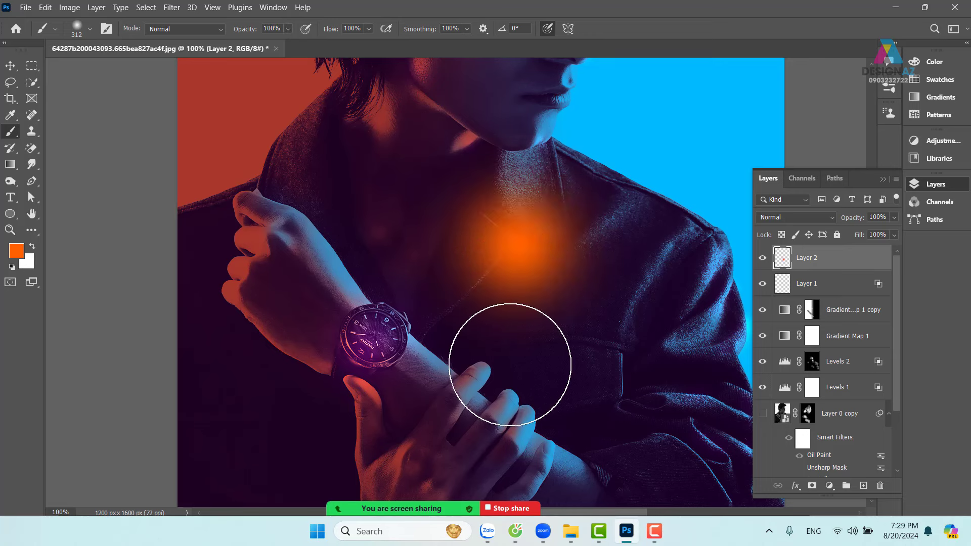
# Try to flatten the orange glow on Layer 2 into a thin horizontal streak with Free Transform.
pyautogui.press('v')
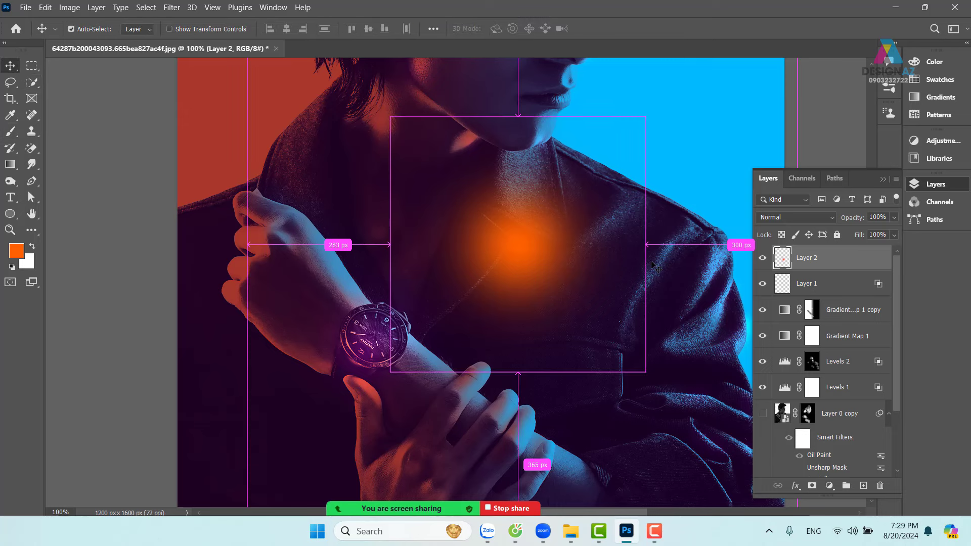
pyautogui.hotkey('ctrl', 't')
pyautogui.moveTo(521, 117); pyautogui.dragTo(517, 331)
pyautogui.moveTo(645, 351); pyautogui.dragTo(819, 350)
pyautogui.moveTo(630, 358)
pyautogui.mouseDown()
pyautogui.moveTo(500, 219)
pyautogui.moveTo(499, 231)
pyautogui.moveTo(524, 237)
pyautogui.mouseUp()
pyautogui.press('Return')
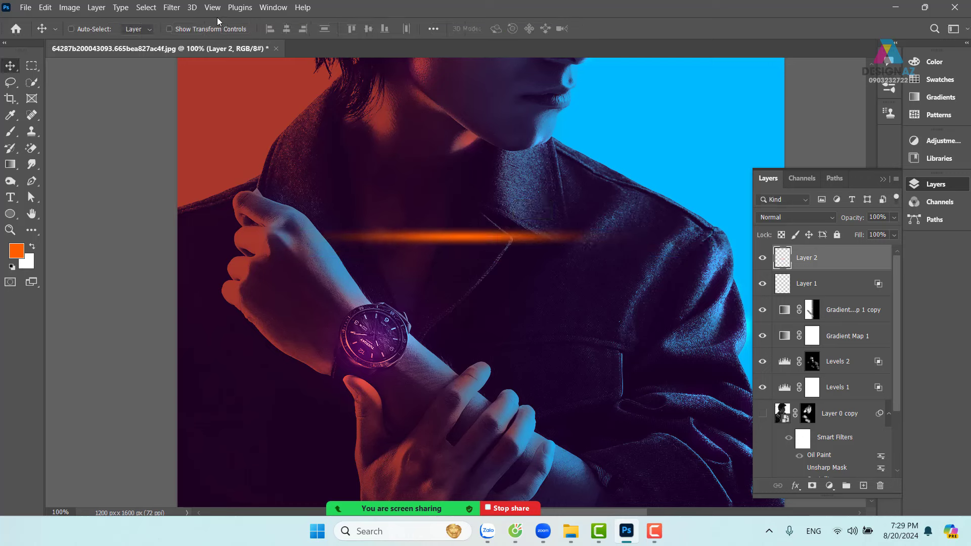
pyautogui.hotkey('ctrl', 'z')
pyautogui.hotkey('ctrl', 'z')
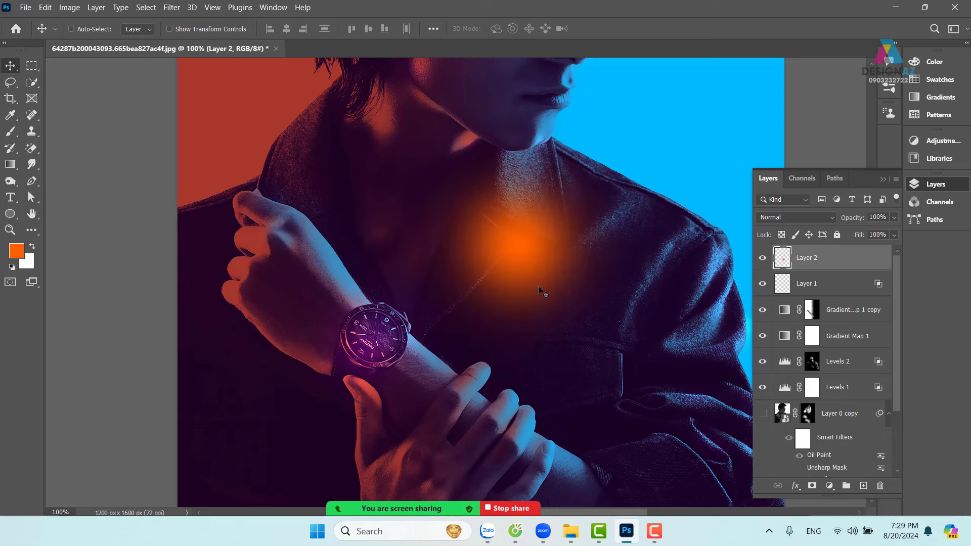
# Set the foreground colour to ffa800 and paint a smaller soft dab, brush size 160, in the centre of the orange glow.
pyautogui.press('b')
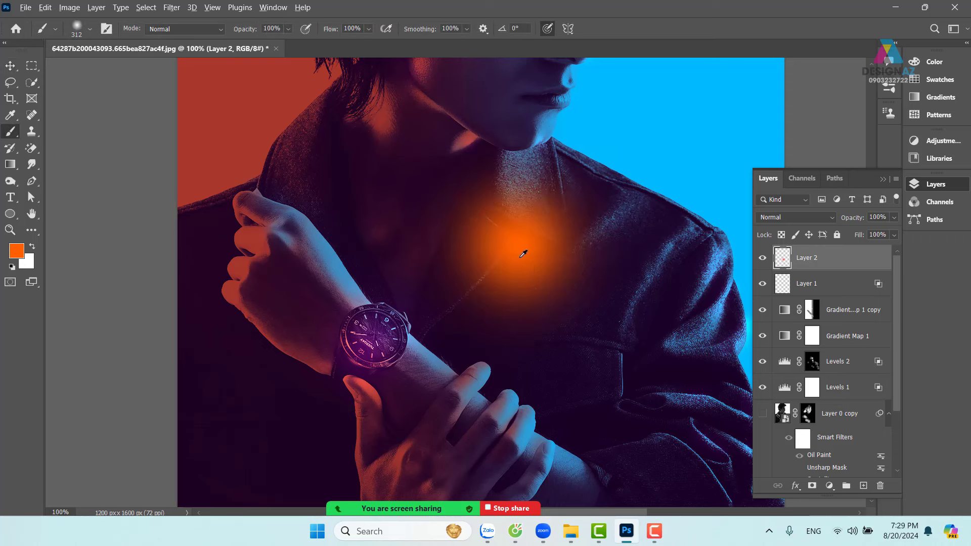
pyautogui.moveTo(524, 251); pyautogui.dragTo(449, 253)
pyautogui.click(16, 251)
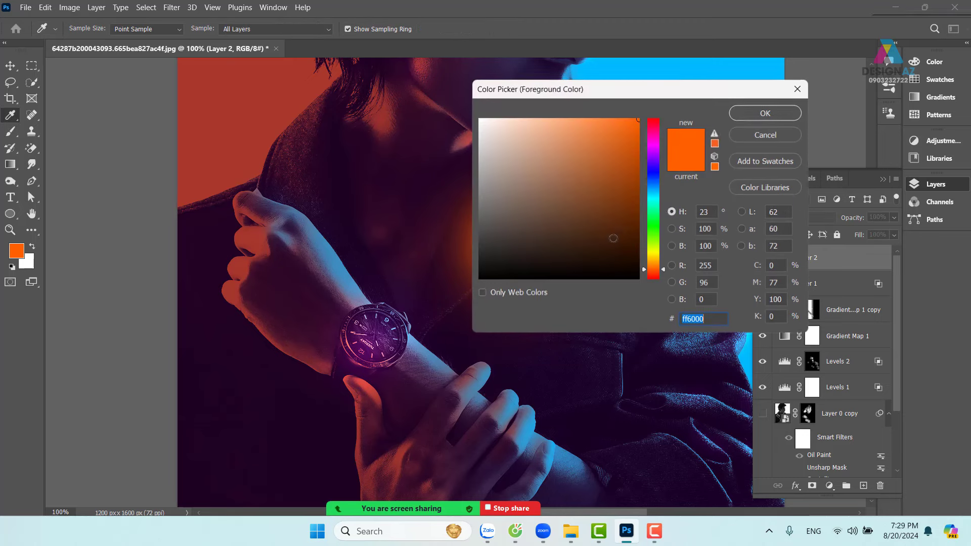
pyautogui.moveTo(663, 265); pyautogui.dragTo(657, 261)
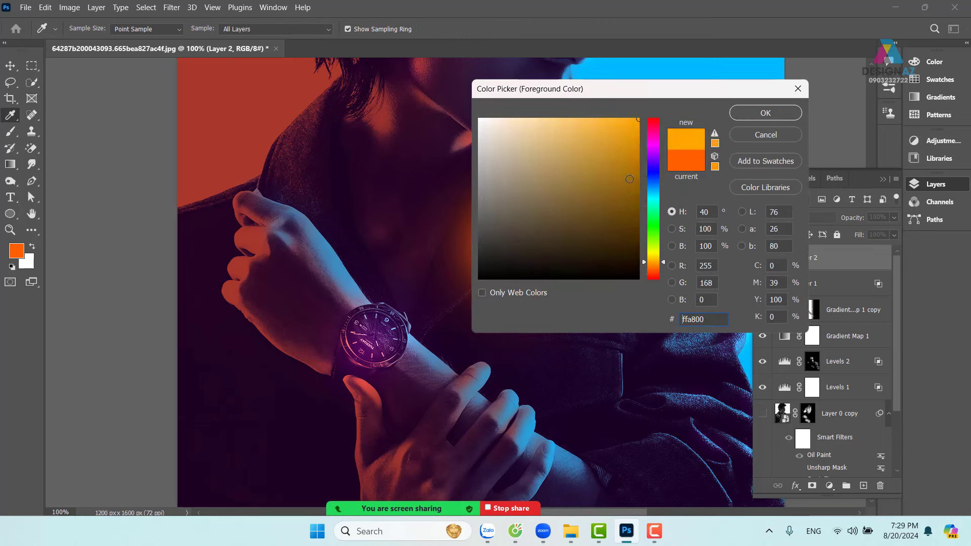
pyautogui.click(773, 115)
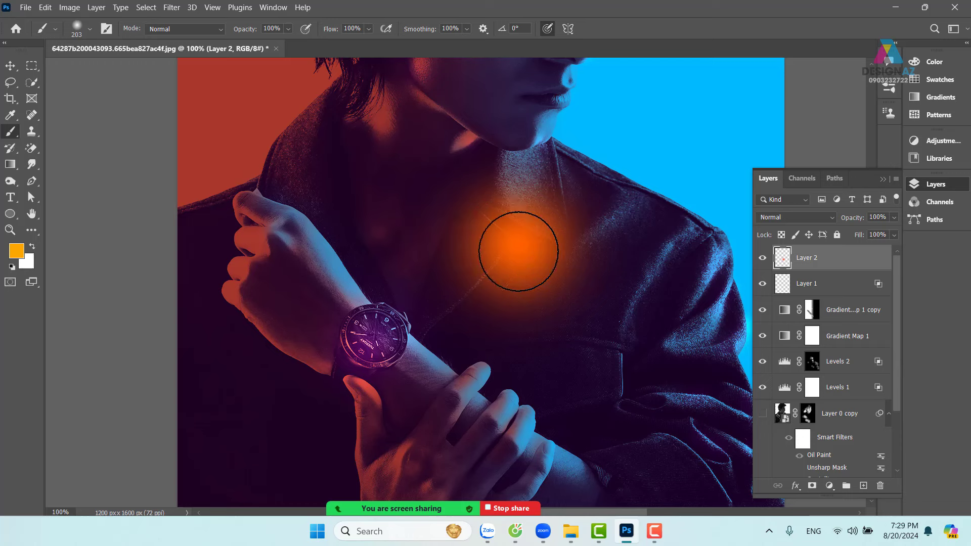
pyautogui.click(520, 241)
pyautogui.hotkey('ctrl', 'z')
pyautogui.moveTo(520, 262); pyautogui.dragTo(509, 255)
pyautogui.click(515, 255)
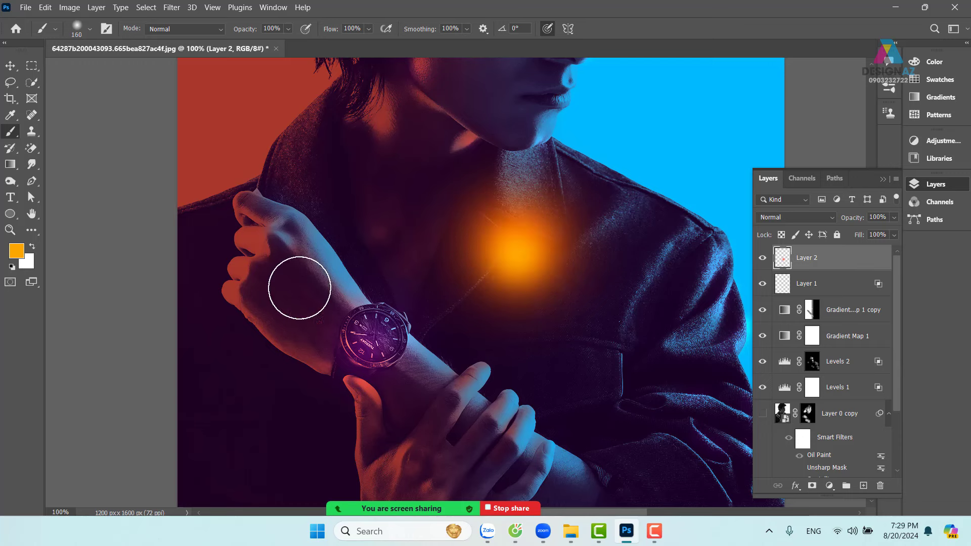
# Set the foreground colour to ffffff and paint a soft white core, brush size 86, in the middle of the glow.
pyautogui.click(17, 249)
pyautogui.moveTo(546, 147); pyautogui.dragTo(457, 104)
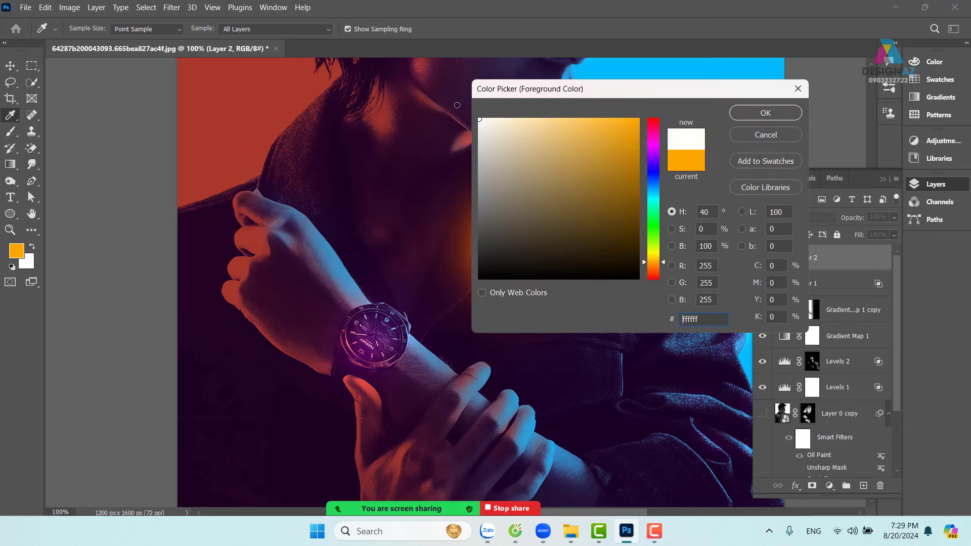
pyautogui.click(786, 117)
pyautogui.moveTo(590, 263); pyautogui.dragTo(561, 253)
pyautogui.click(517, 256)
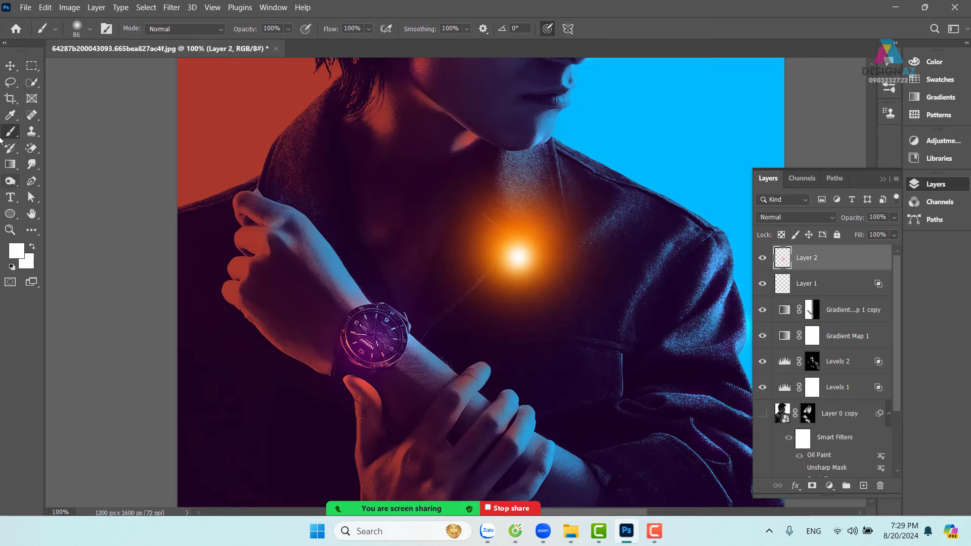
# Flatten the layered glow on Layer 2 into a thin horizontal light streak with Free Transform.
pyautogui.click(10, 66)
pyautogui.hotkey('ctrl', 't')
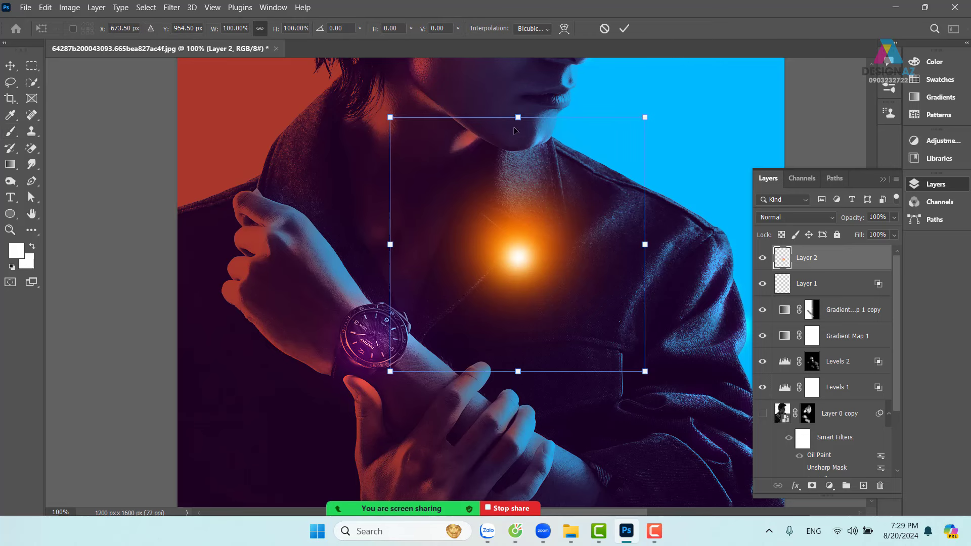
pyautogui.moveTo(518, 117)
pyautogui.mouseDown()
pyautogui.moveTo(500, 346)
pyautogui.moveTo(517, 337)
pyautogui.mouseUp()
pyautogui.moveTo(669, 354); pyautogui.dragTo(567, 242)
pyautogui.press('Return')
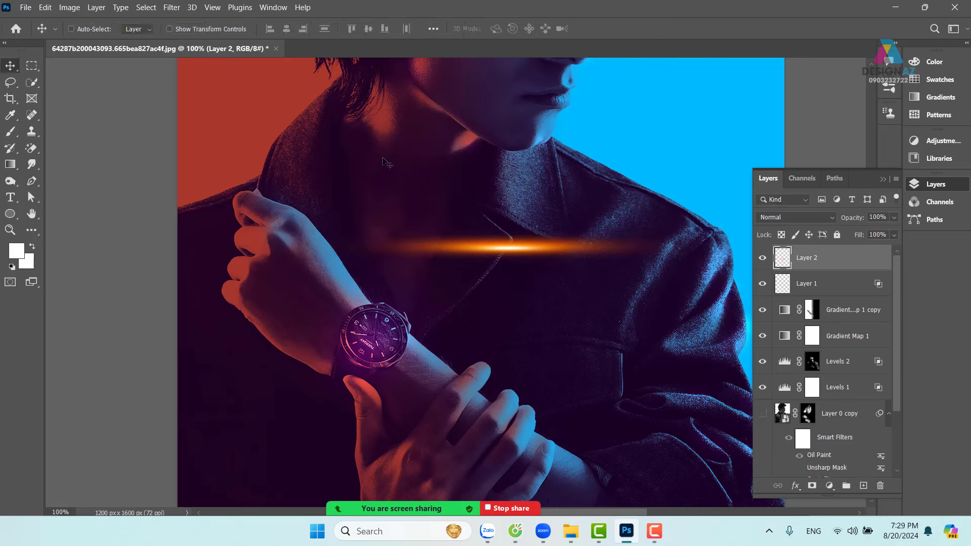
pyautogui.click(172, 7)
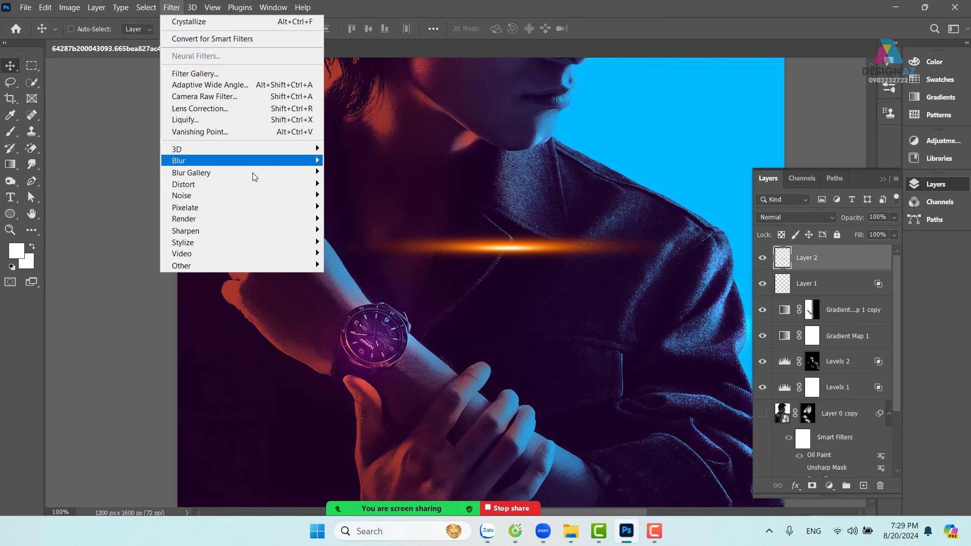
pyautogui.moveTo(257, 185)
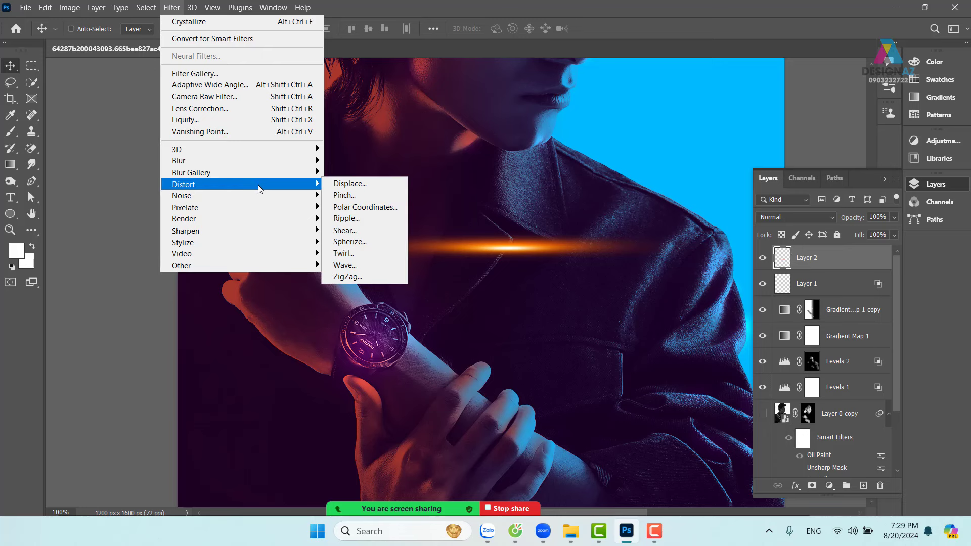
pyautogui.click(363, 207)
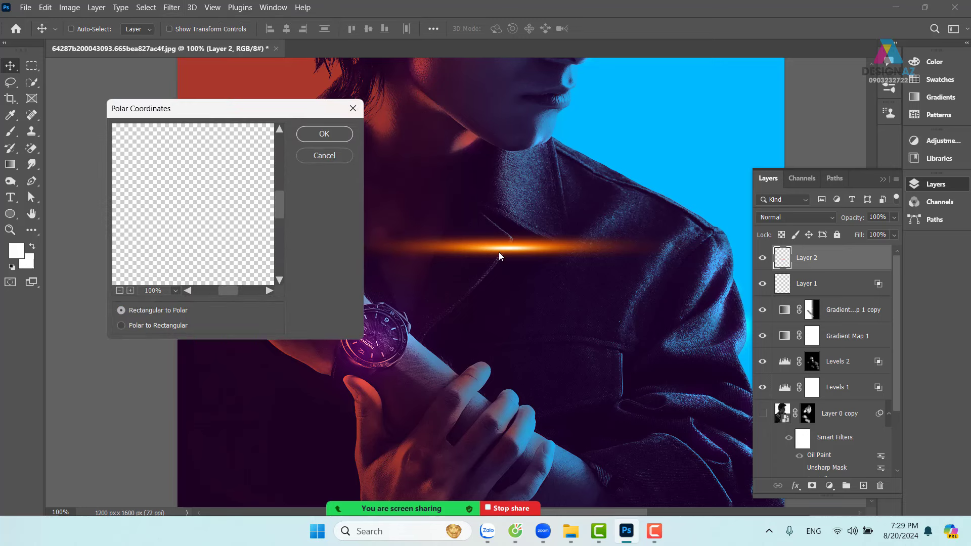
pyautogui.click(120, 290)
pyautogui.click(119, 290)
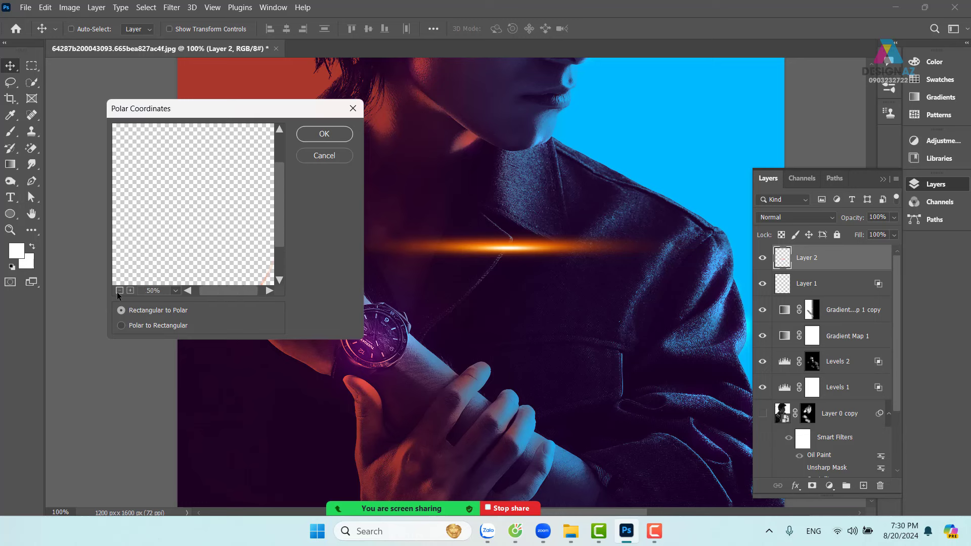
pyautogui.click(119, 290)
pyautogui.click(119, 290)
pyautogui.moveTo(178, 256); pyautogui.dragTo(207, 247)
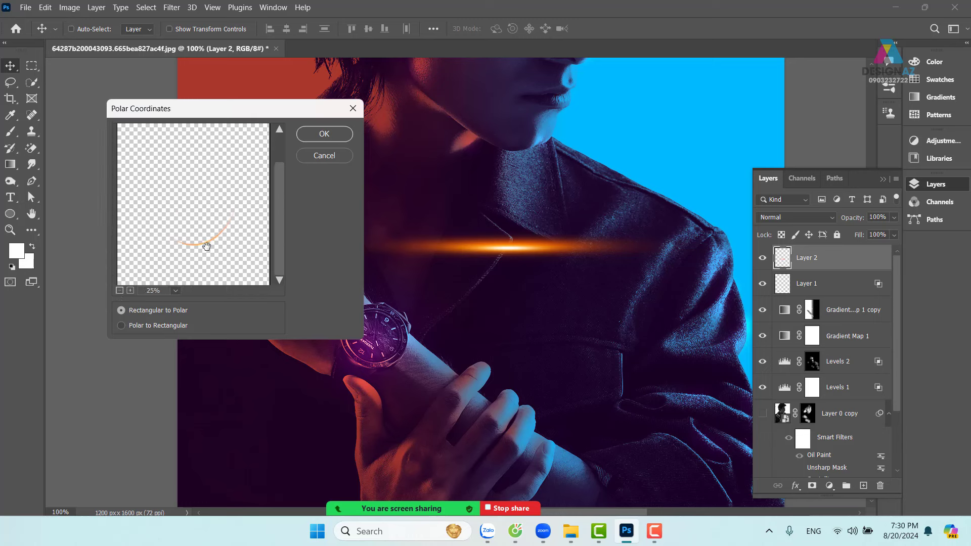
pyautogui.click(138, 325)
pyautogui.click(333, 157)
# Centre the light streak horizontally and vertically on the canvas by aligning Layer 2 with Layer 0.
pyautogui.moveTo(551, 251); pyautogui.dragTo(497, 241)
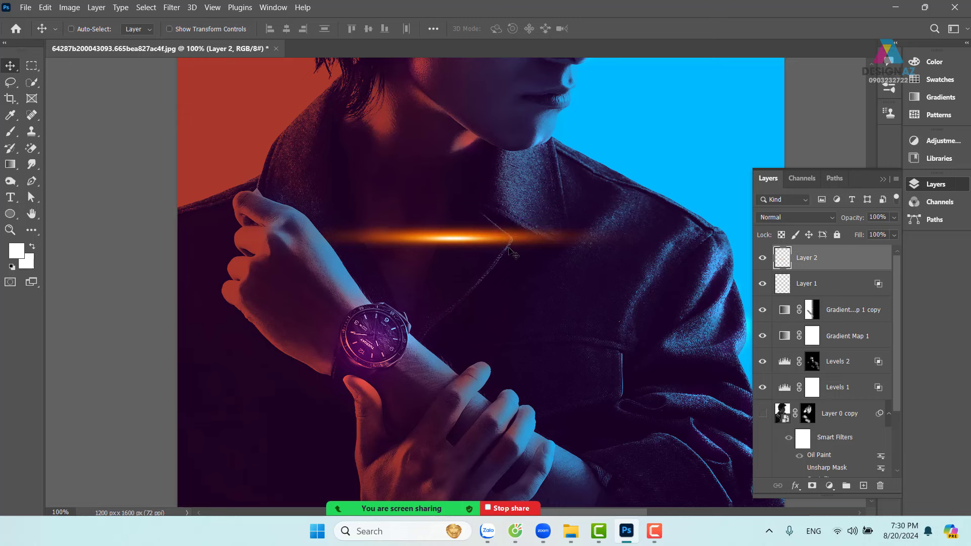
pyautogui.hotkey('ctrl', '-')
pyautogui.hotkey('ctrl', '-')
pyautogui.moveTo(546, 216); pyautogui.dragTo(481, 258)
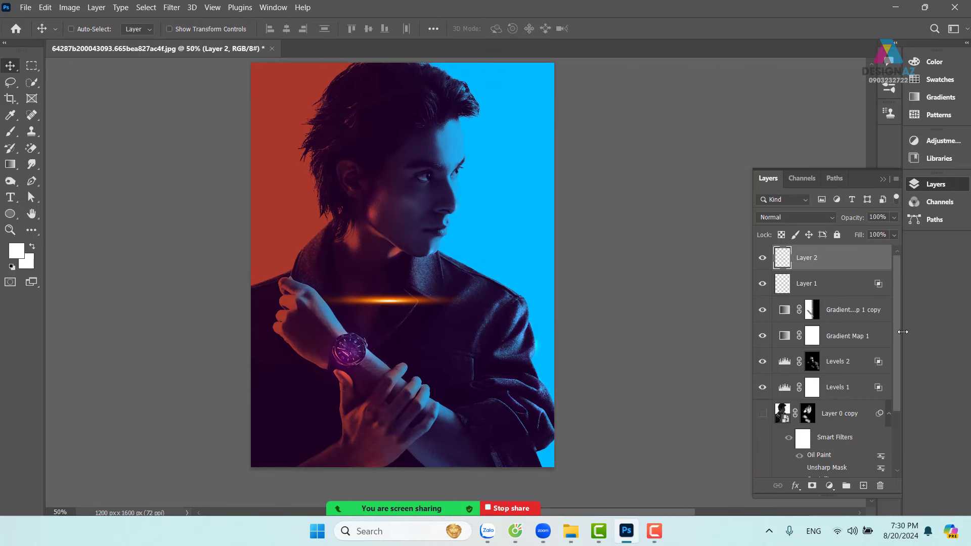
pyautogui.scroll(-3, 902, 332)
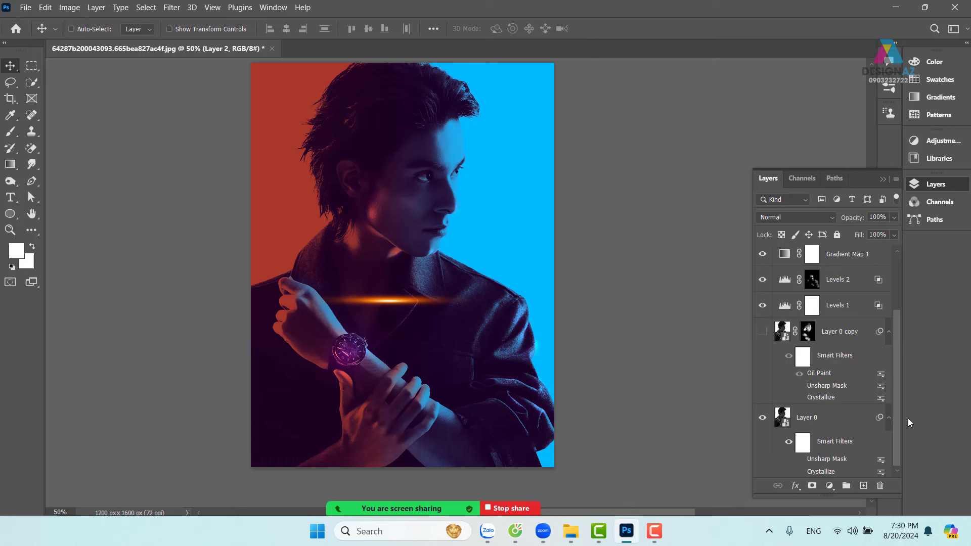
pyautogui.click(826, 424)
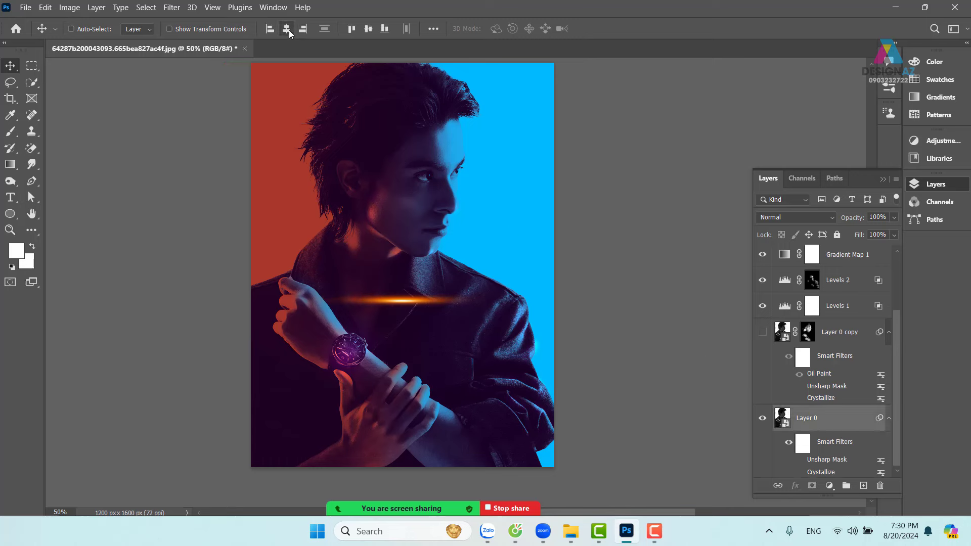
pyautogui.click(368, 31)
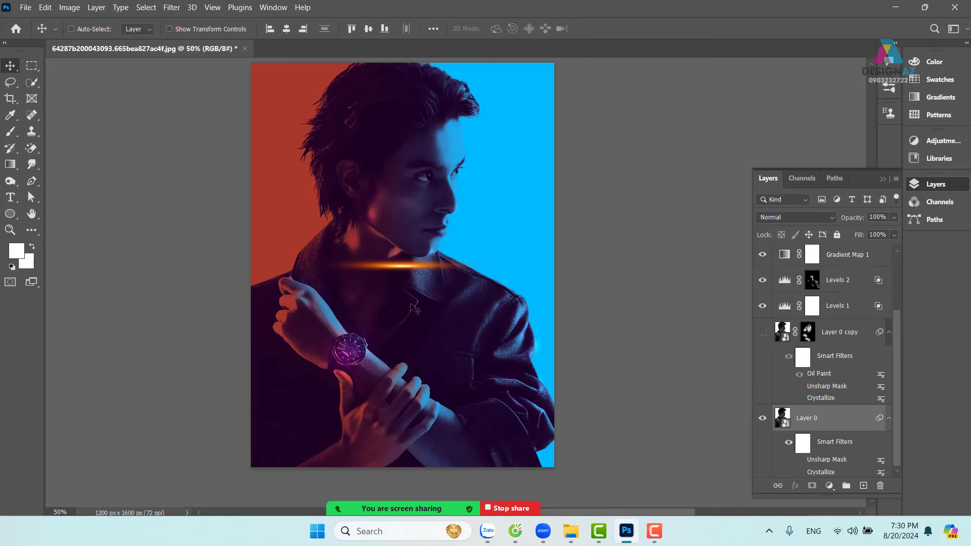
# Select only the light streak's layer, keeping the streak at its centred position.
pyautogui.click(172, 8)
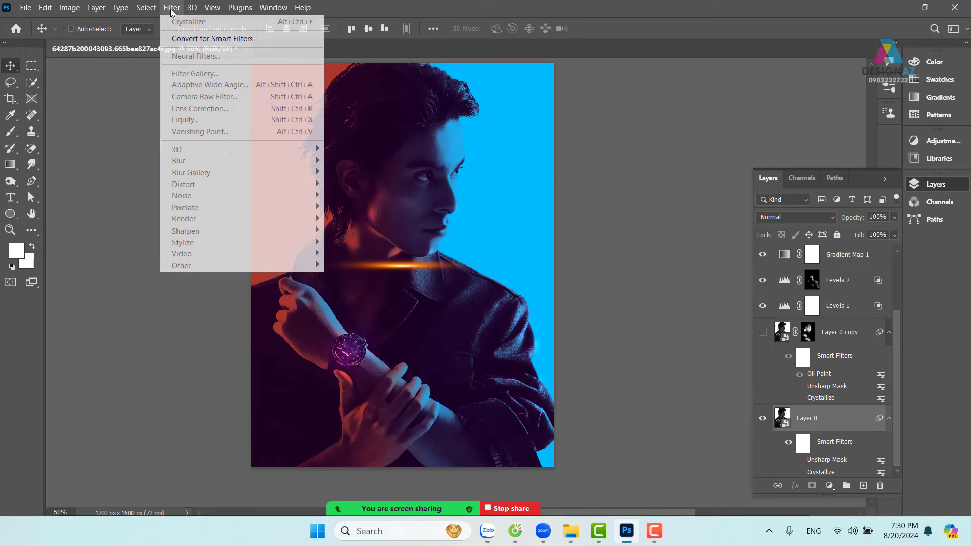
pyautogui.click(453, 283)
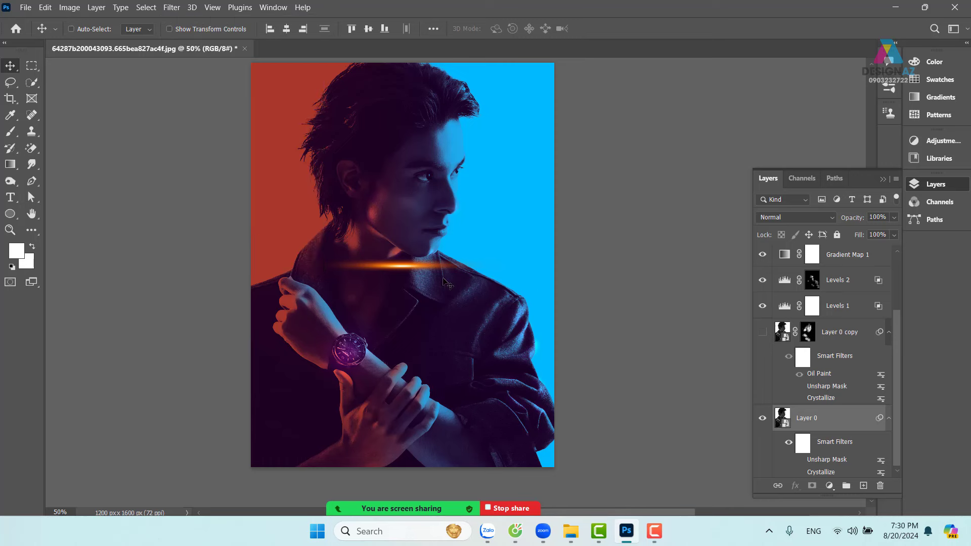
pyautogui.rightClick(407, 268)
pyautogui.click(432, 275)
pyautogui.moveTo(411, 265); pyautogui.dragTo(411, 243)
pyautogui.hotkey('ctrl', 'z')
# Apply the Polar Coordinates distortion to the light streak with the Polar to Rectangular option.
pyautogui.click(172, 7)
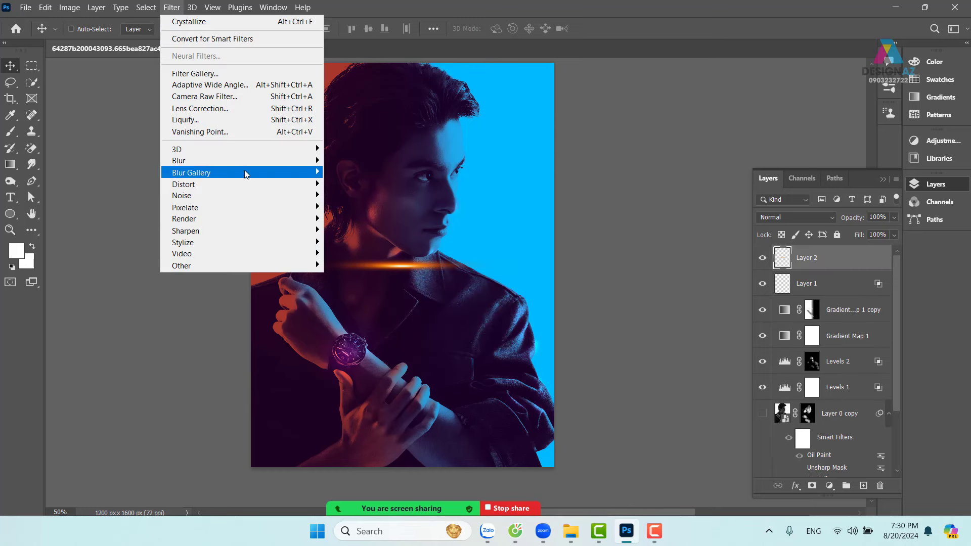
pyautogui.moveTo(253, 184)
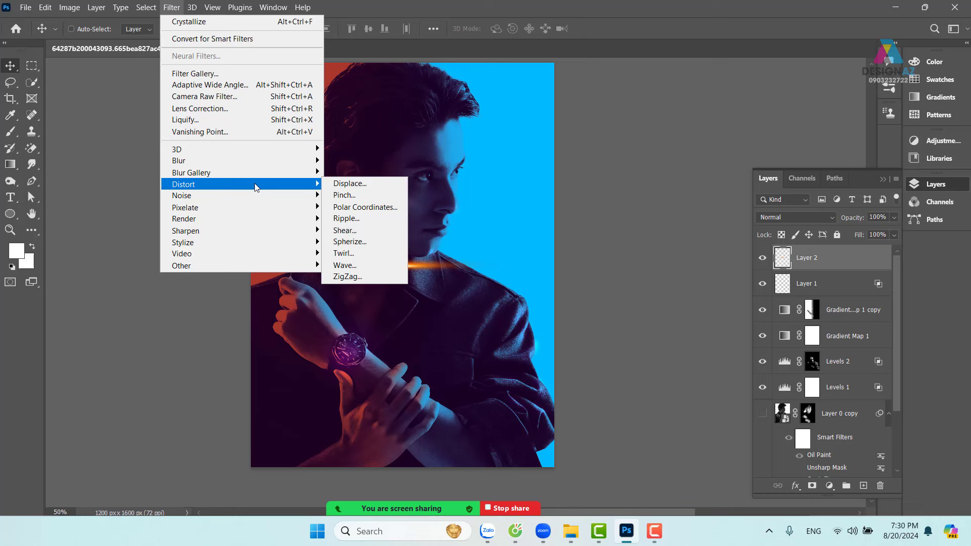
pyautogui.click(374, 207)
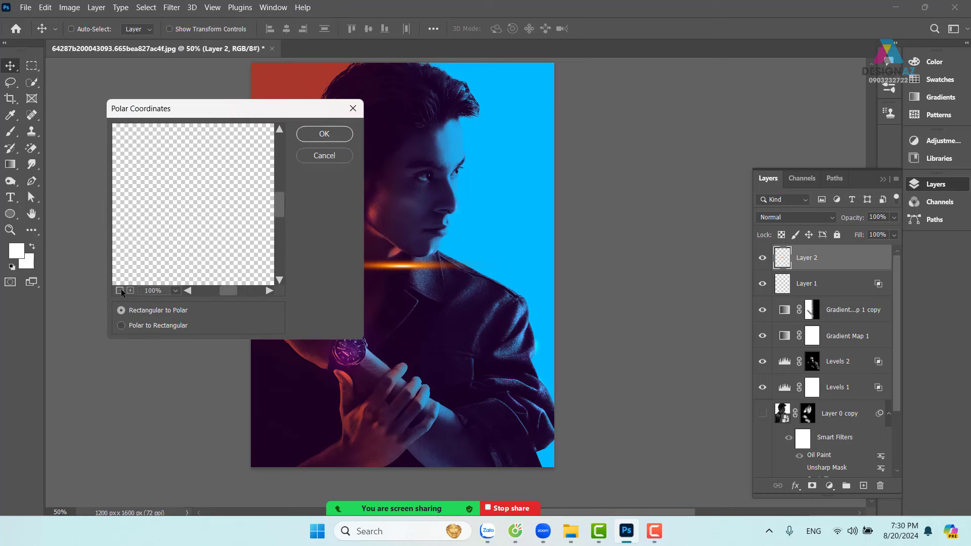
pyautogui.click(120, 290)
pyautogui.click(120, 290)
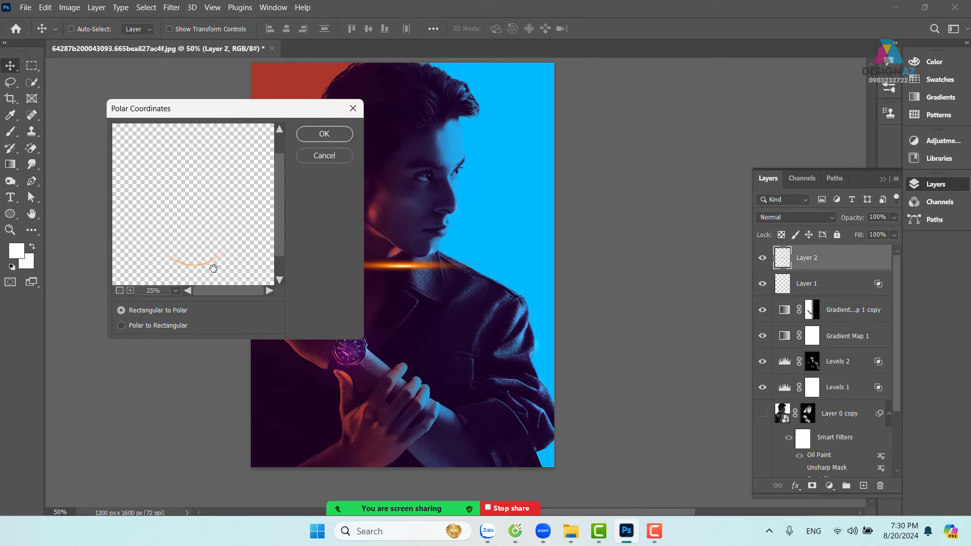
pyautogui.click(121, 325)
pyautogui.moveTo(209, 156); pyautogui.dragTo(215, 238)
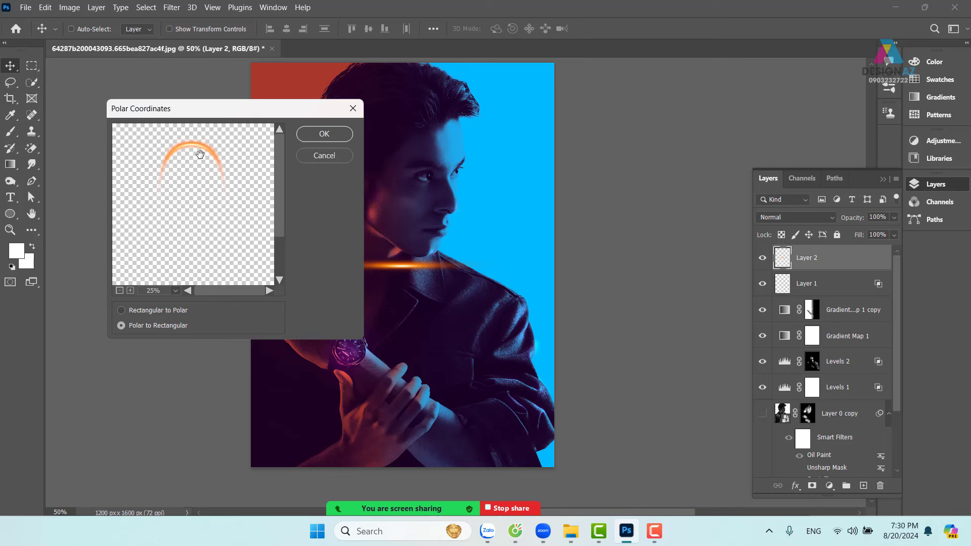
pyautogui.click(324, 133)
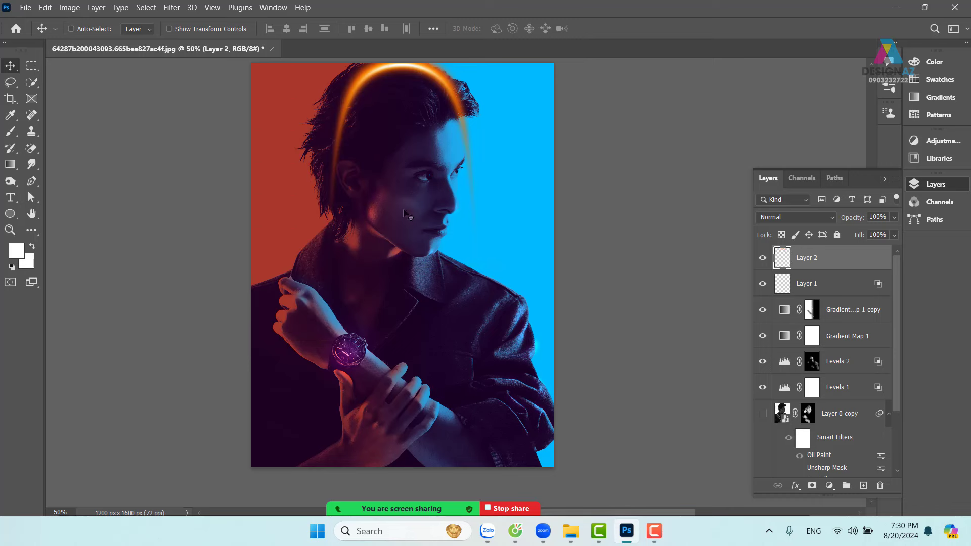
# Try the glowing arc lower over the face, then undo both its move and the Polar Coordinates filter.
pyautogui.moveTo(421, 123); pyautogui.dragTo(398, 209)
pyautogui.hotkey('ctrl', '+')
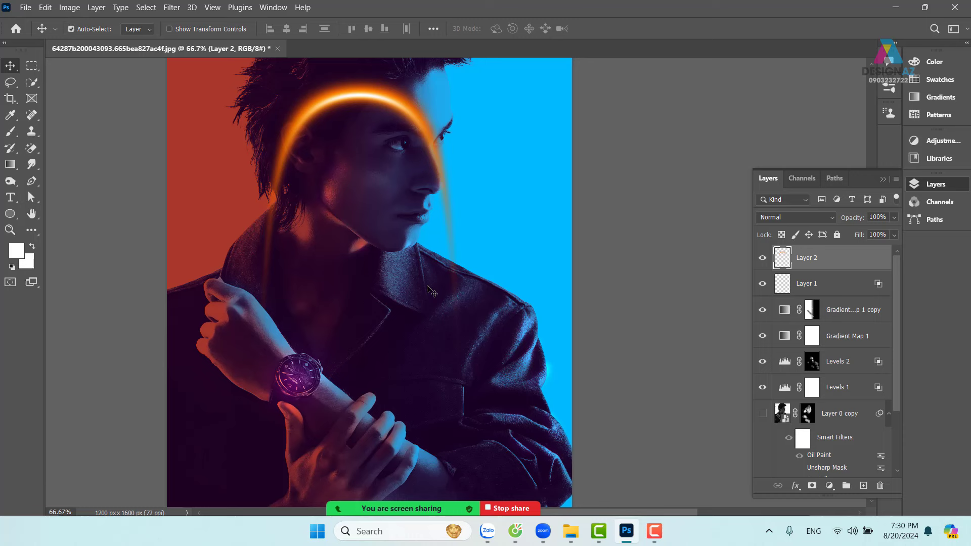
pyautogui.press('ctrl')
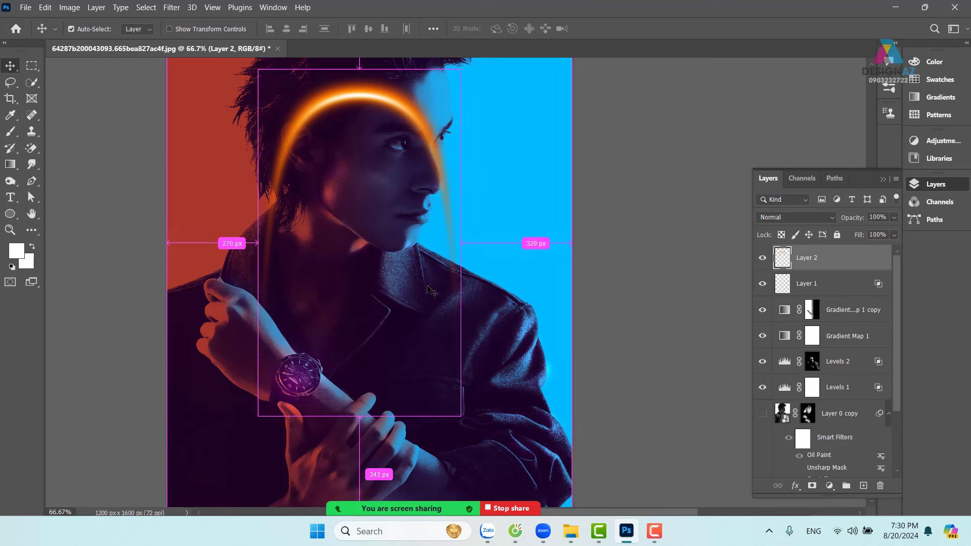
pyautogui.hotkey('ctrl', 'z')
pyautogui.hotkey('ctrl', 'shift', 'z')
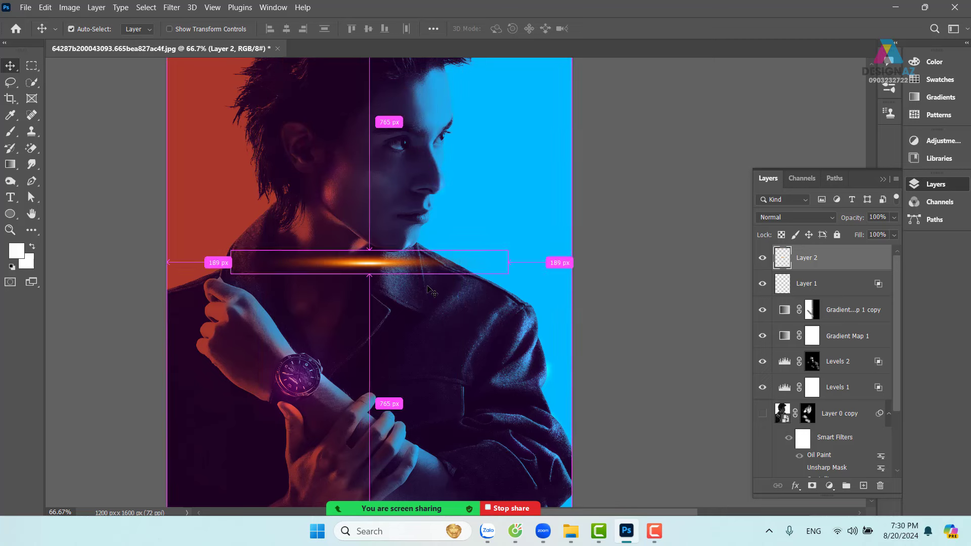
# Apply the Polar Coordinates distortion to the light streak with the Rectangular to Polar option, fitting the whole image in the preview.
pyautogui.click(171, 8)
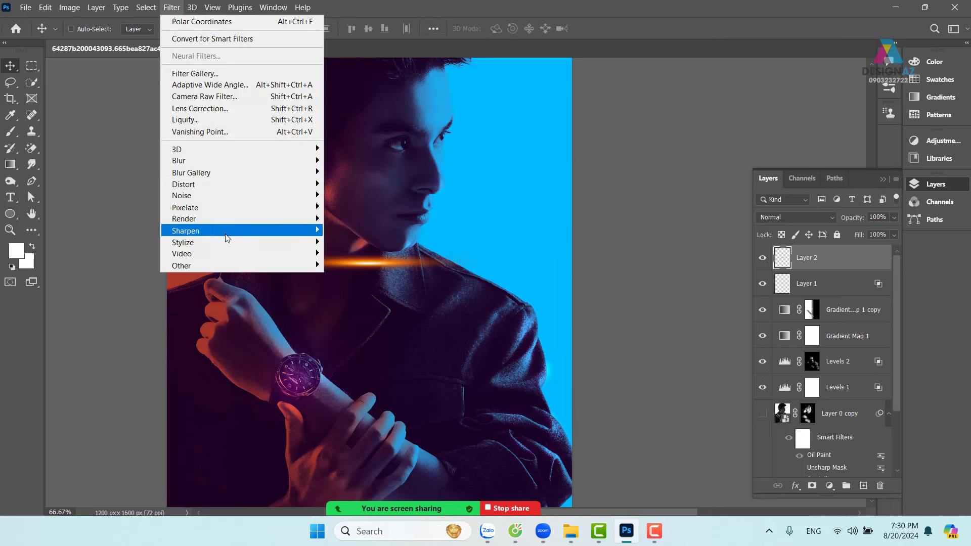
pyautogui.moveTo(233, 185)
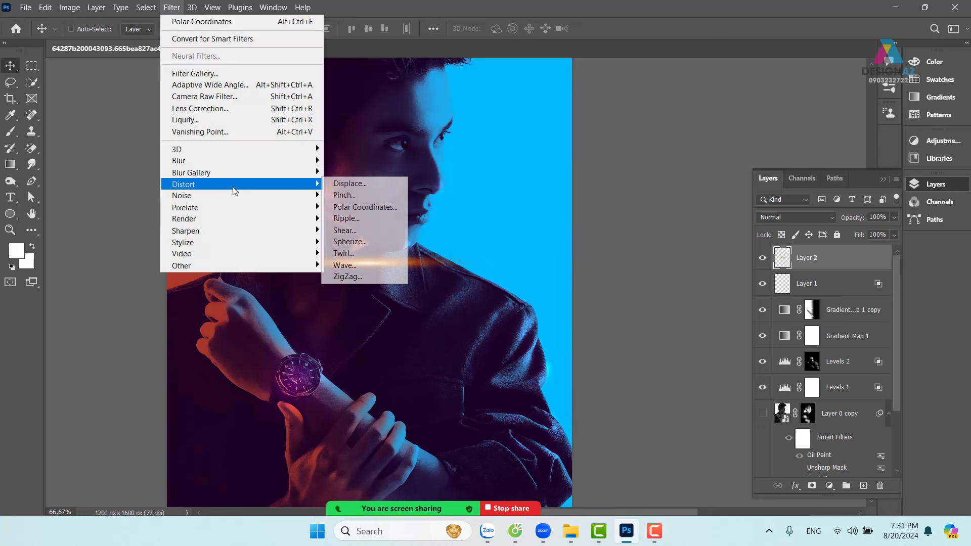
pyautogui.click(400, 207)
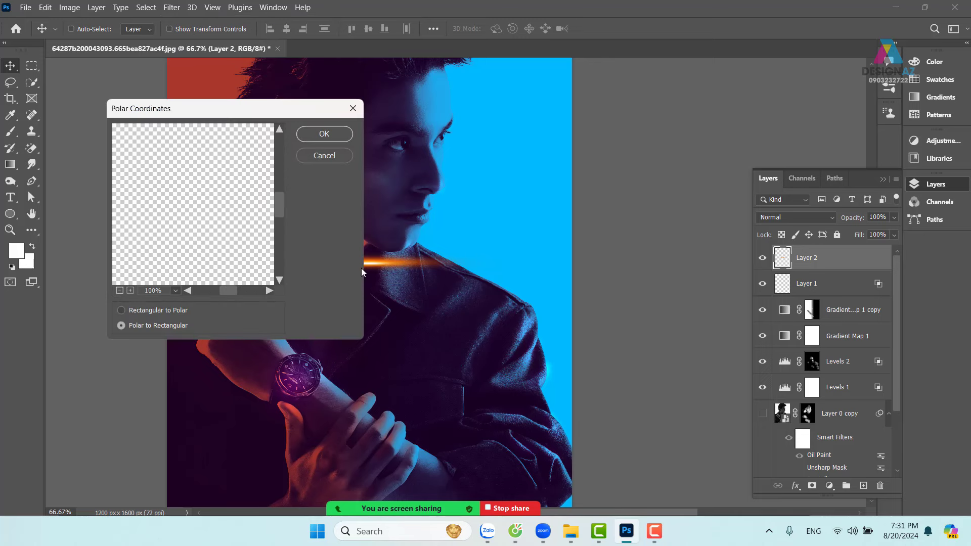
pyautogui.click(120, 290)
pyautogui.click(120, 289)
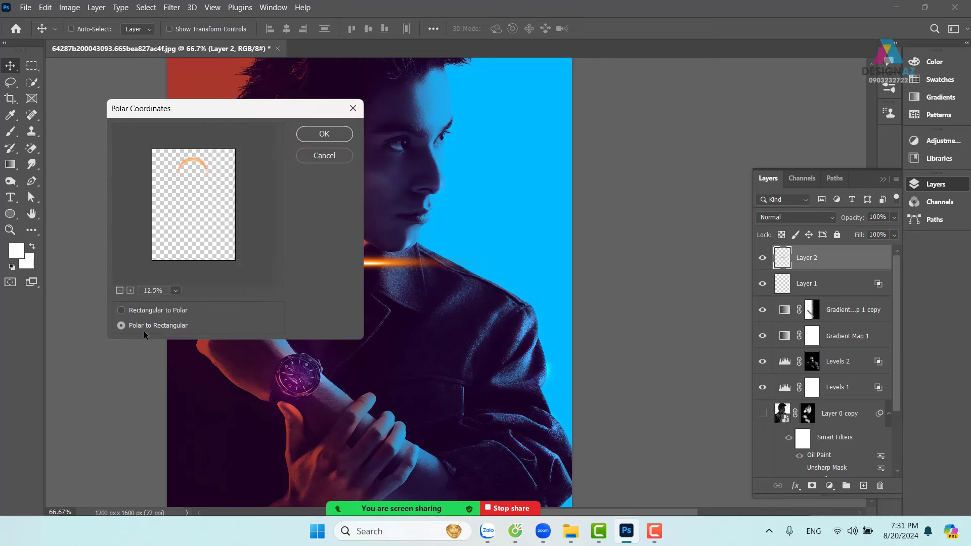
pyautogui.click(132, 311)
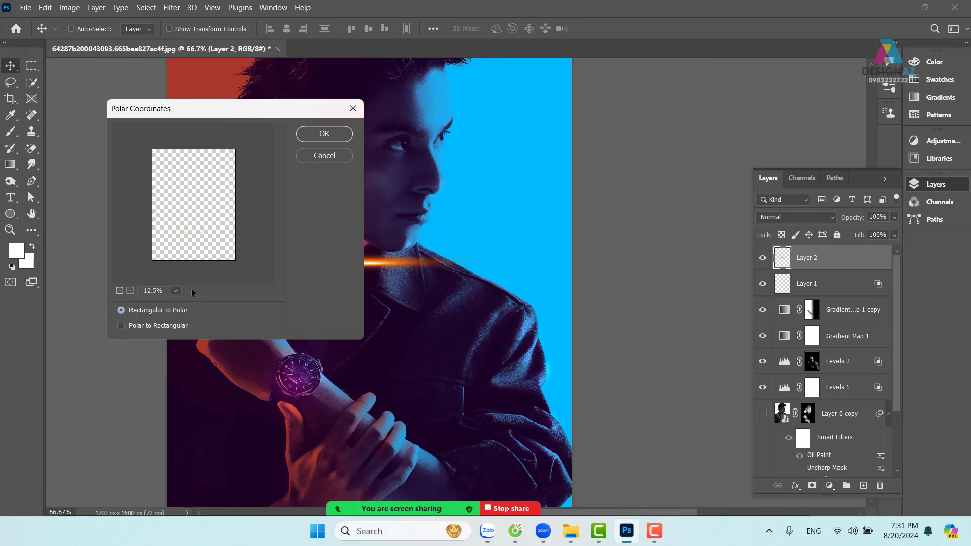
pyautogui.click(324, 134)
# Place the curved light streak over the forearm and chest and flatten its height to about 73%.
pyautogui.moveTo(422, 364)
pyautogui.mouseDown()
pyautogui.moveTo(368, 390)
pyautogui.moveTo(434, 382)
pyautogui.moveTo(429, 362)
pyautogui.mouseUp()
pyautogui.moveTo(419, 378); pyautogui.dragTo(418, 380)
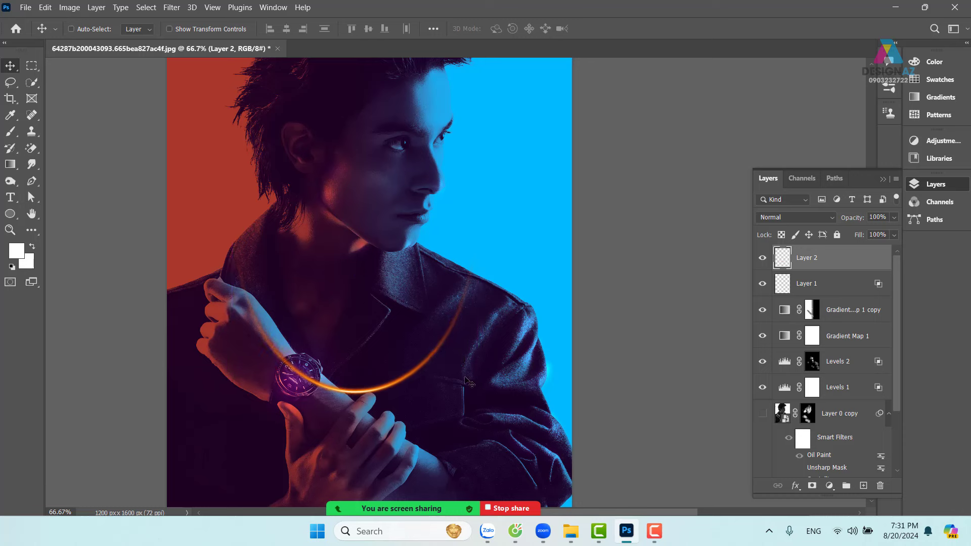
pyautogui.hotkey('ctrl', 't')
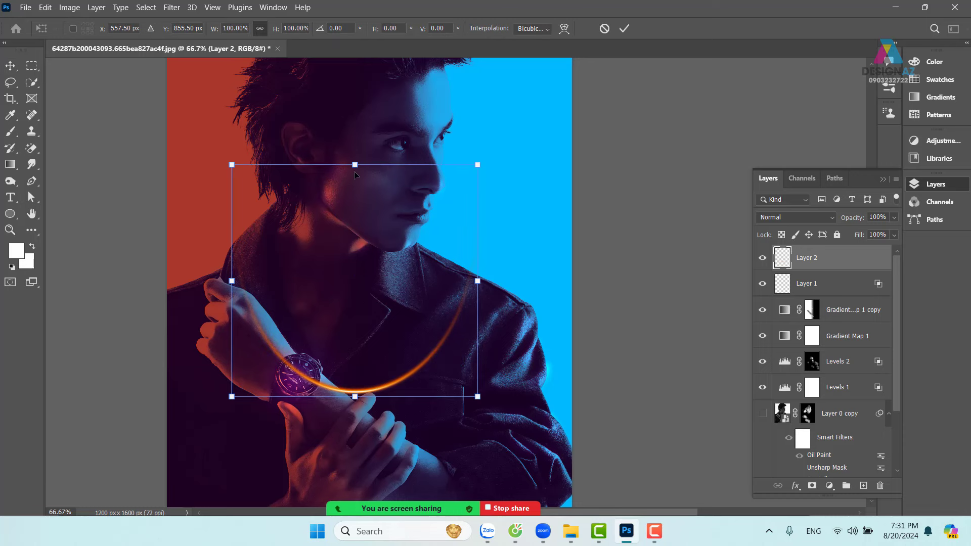
pyautogui.moveTo(355, 166); pyautogui.dragTo(354, 227)
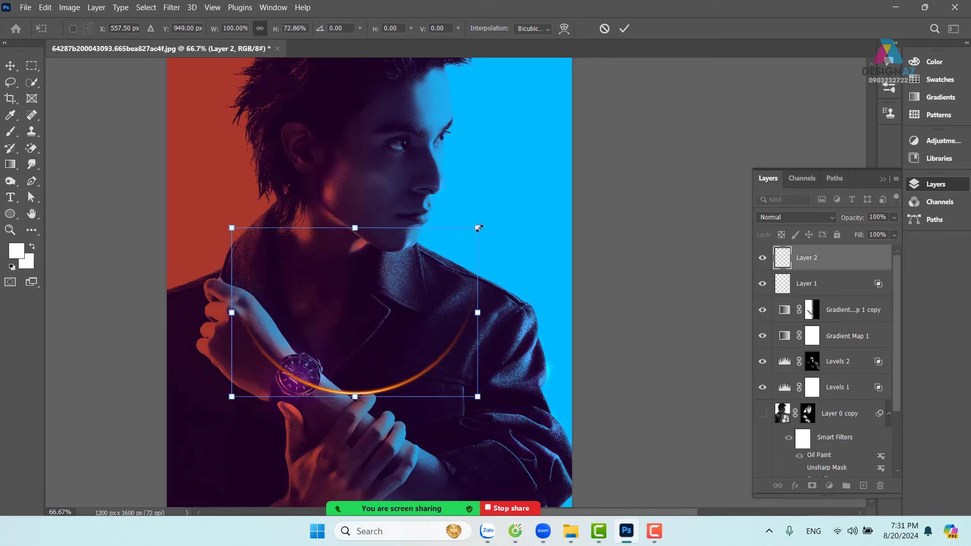
pyautogui.press('Return')
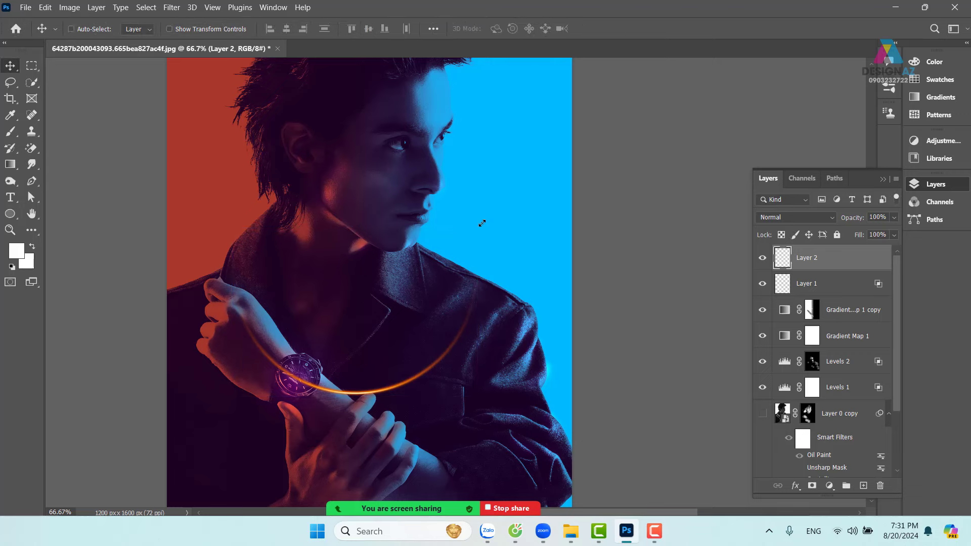
# Scale the light arc down proportionally to about 27% and place it around the lower edge of the wristwatch.
pyautogui.hotkey('ctrl', 't')
pyautogui.moveTo(470, 229); pyautogui.dragTo(298, 351)
pyautogui.hotkey('ctrl', '+')
pyautogui.hotkey('ctrl', '+')
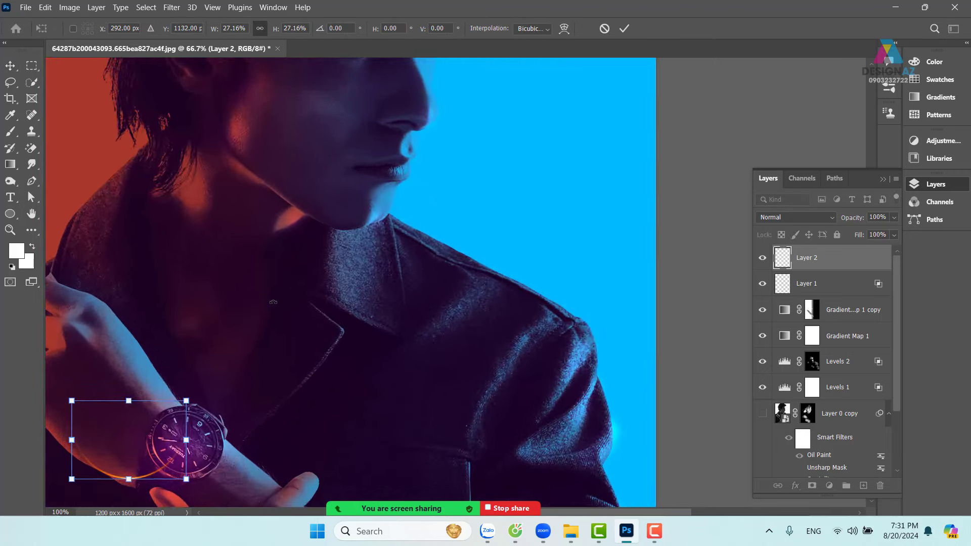
pyautogui.moveTo(228, 365); pyautogui.dragTo(449, 200)
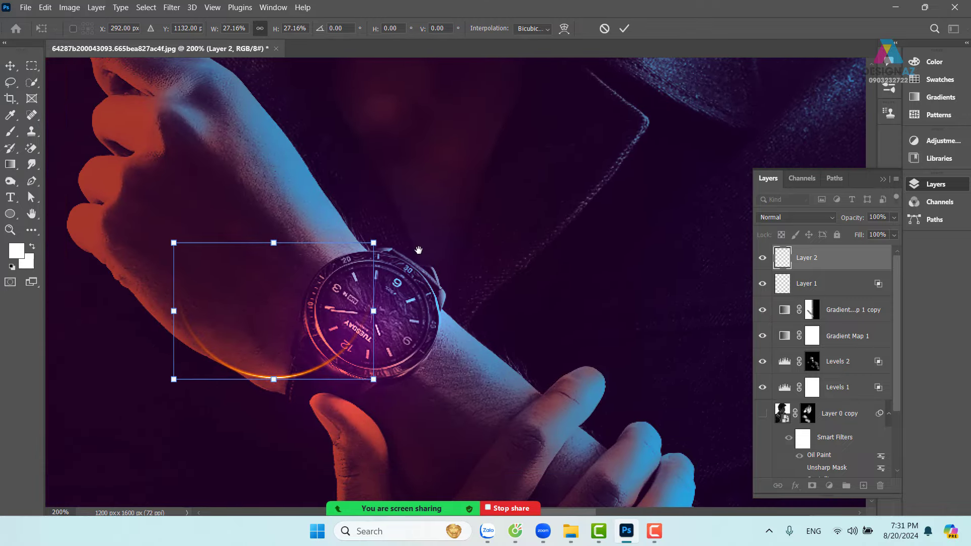
pyautogui.moveTo(327, 340); pyautogui.dragTo(397, 343)
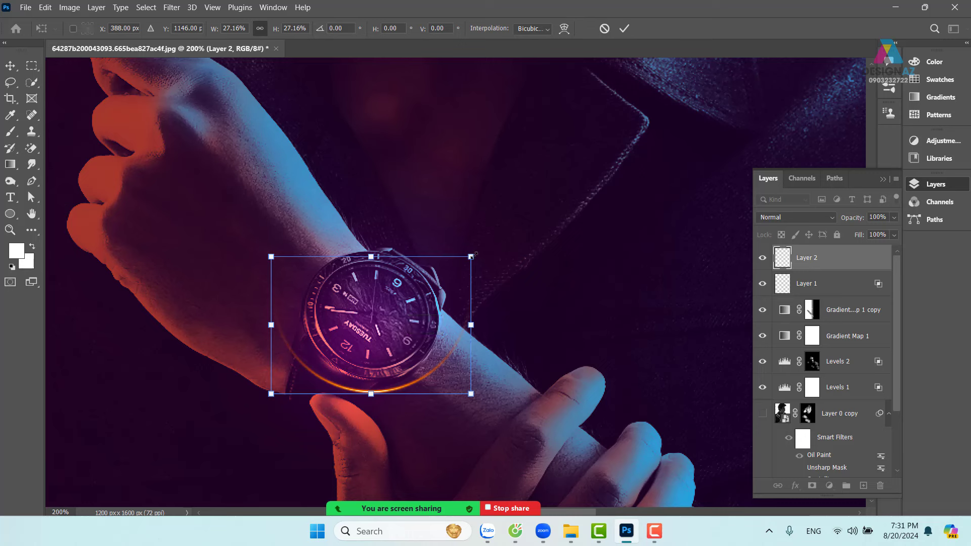
# Fit the arc to the watch at about 24% width and 25% height, rotated about -35° around its lower rim.
pyautogui.moveTo(471, 256); pyautogui.dragTo(416, 284)
pyautogui.moveTo(337, 296); pyautogui.dragTo(365, 285)
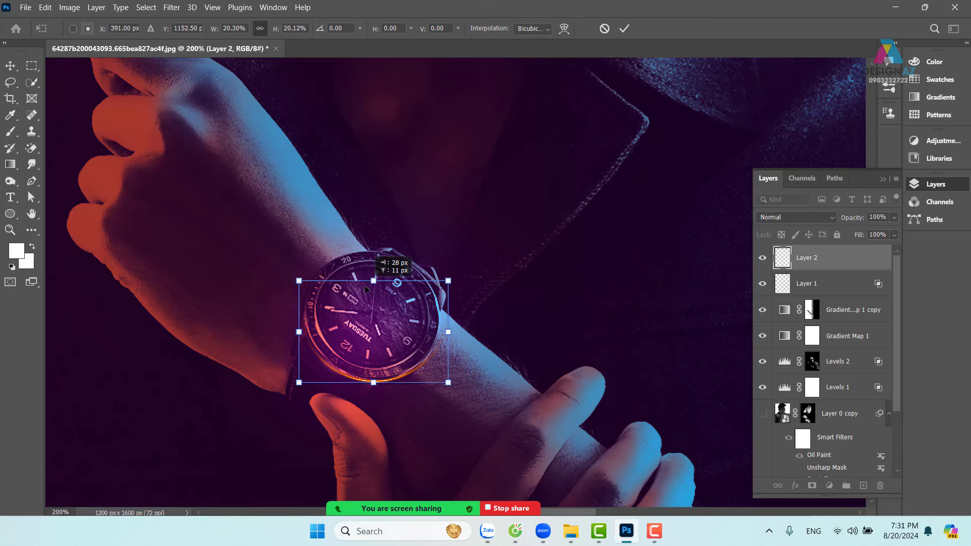
pyautogui.moveTo(448, 281); pyautogui.dragTo(433, 297)
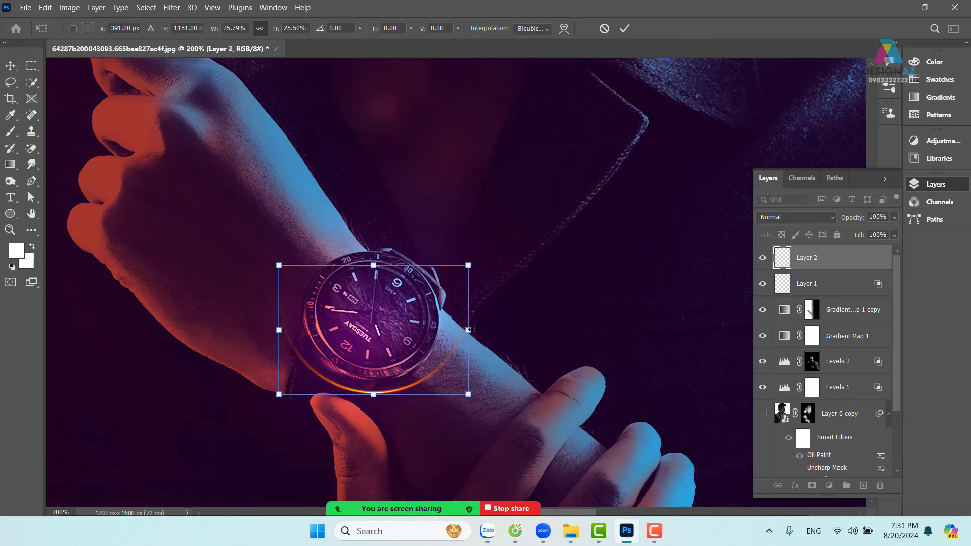
pyautogui.moveTo(470, 330); pyautogui.dragTo(447, 335)
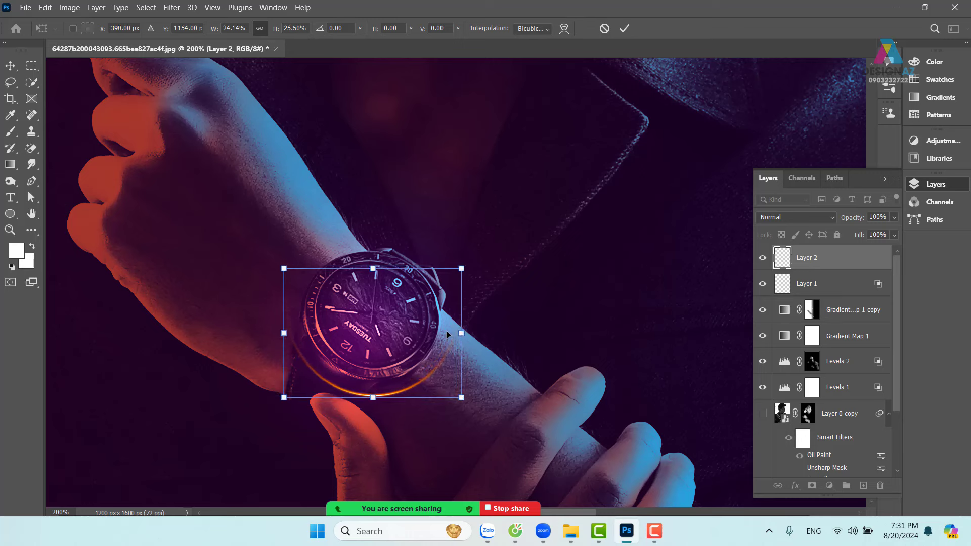
pyautogui.moveTo(494, 269); pyautogui.dragTo(427, 245)
pyautogui.moveTo(399, 288); pyautogui.dragTo(413, 289)
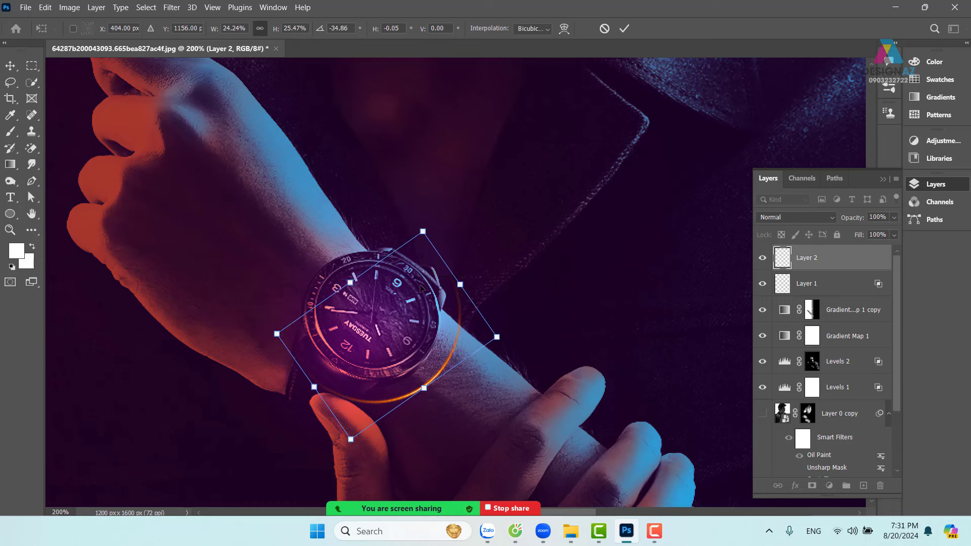
pyautogui.press('Return')
# Duplicate the arc and rotate the copy around the watch's upper-left rim so both arcs form a ring.
pyautogui.keyDown('alt'); pyautogui.moveTo(434, 365); pyautogui.dragTo(323, 254); pyautogui.keyUp('alt')
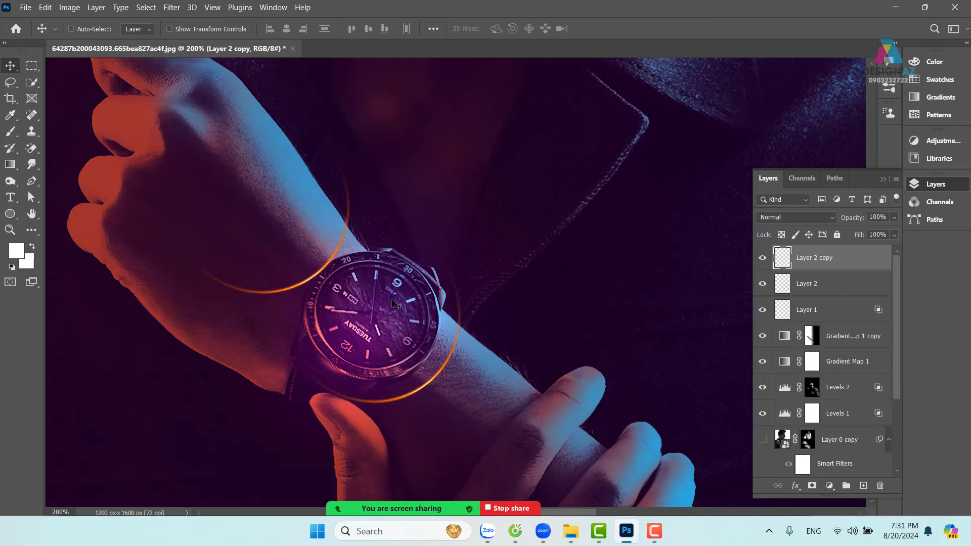
pyautogui.hotkey('ctrl', 't')
pyautogui.moveTo(359, 119); pyautogui.dragTo(119, 350)
pyautogui.moveTo(243, 196); pyautogui.dragTo(347, 292)
pyautogui.press('Return')
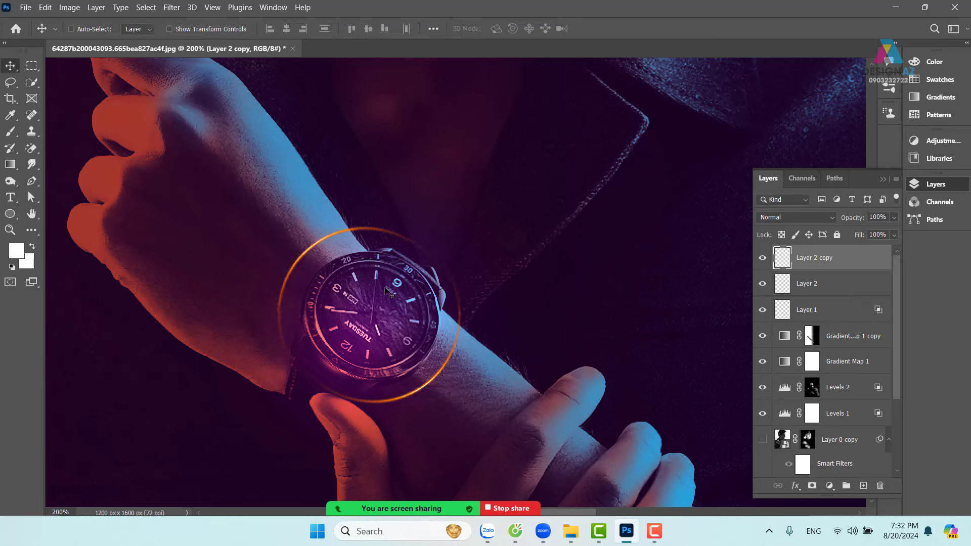
pyautogui.press('Right')
pyautogui.press('Right')
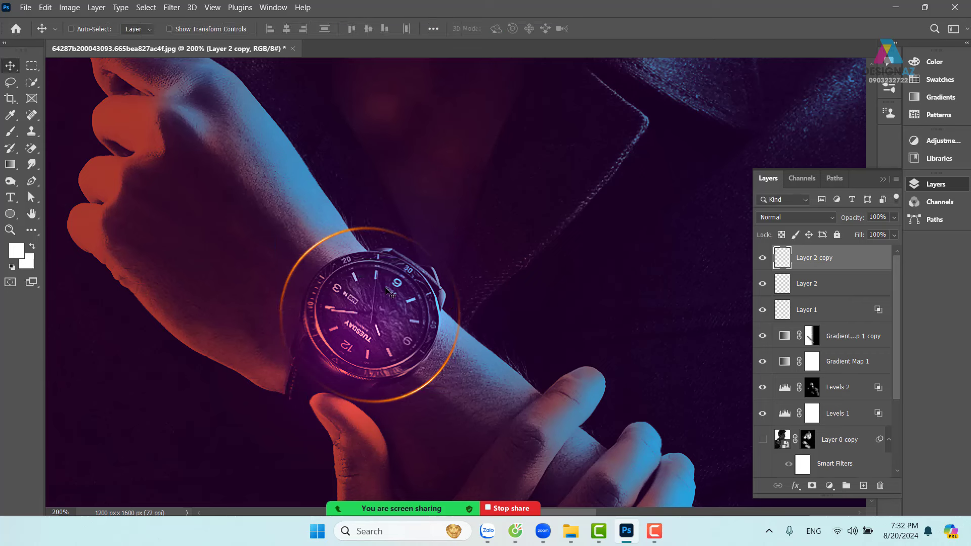
pyautogui.press('Left')
# Duplicate the upper arc, enlarge the copy to about 143% and rotate it about 81° as an outer arc at the watch's upper right.
pyautogui.moveTo(347, 248); pyautogui.dragTo(396, 200)
pyautogui.hotkey('ctrl', 't')
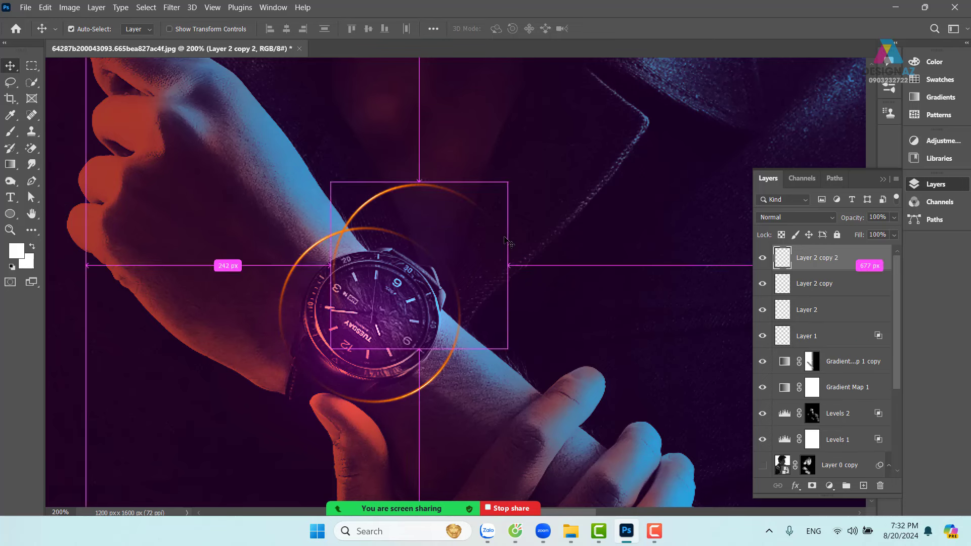
pyautogui.moveTo(506, 182); pyautogui.dragTo(558, 232)
pyautogui.moveTo(568, 116); pyautogui.dragTo(477, 215)
pyautogui.moveTo(469, 304)
pyautogui.mouseDown()
pyautogui.moveTo(461, 291)
pyautogui.moveTo(469, 290)
pyautogui.mouseUp()
pyautogui.moveTo(476, 155); pyautogui.dragTo(466, 171)
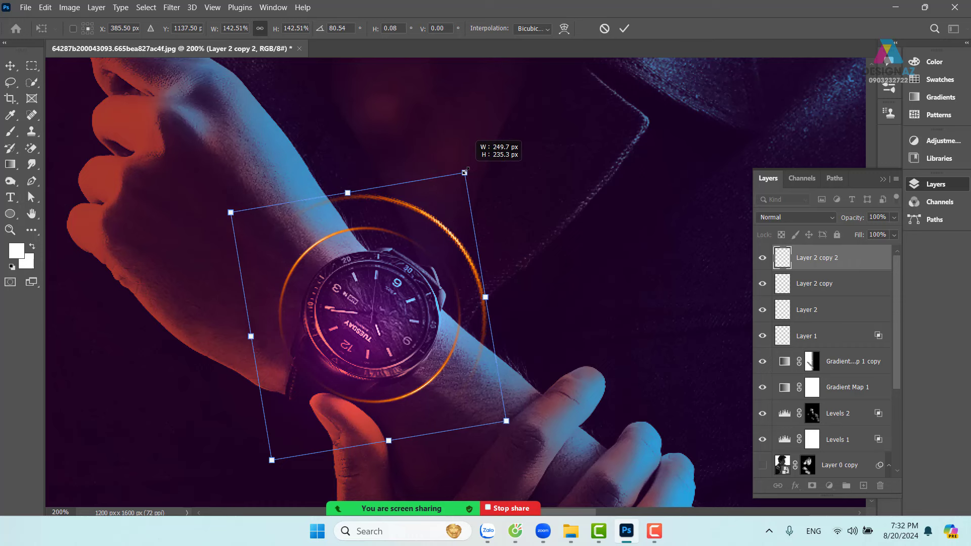
pyautogui.moveTo(433, 222); pyautogui.dragTo(435, 223)
pyautogui.press('Return')
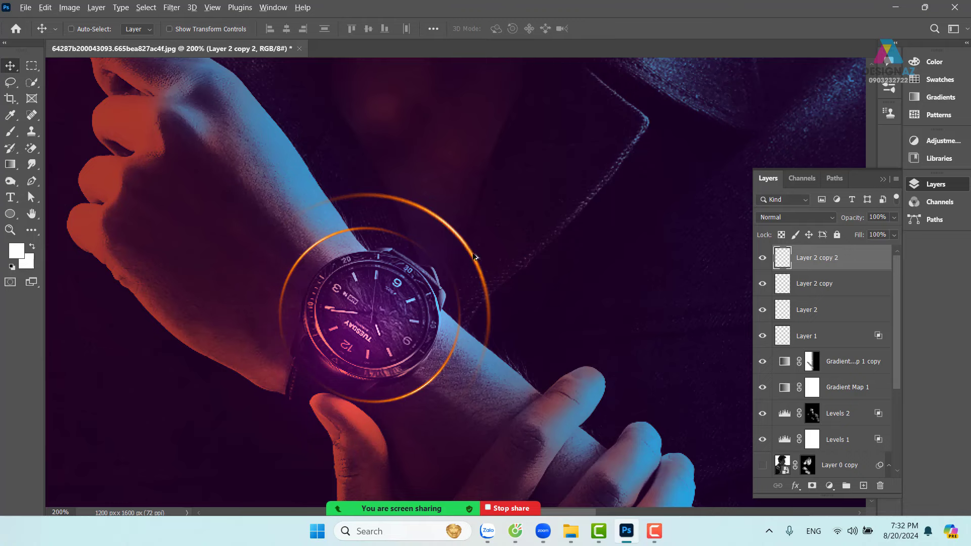
# Duplicate the outer arc and rotate the copy to the watch's lower-left side to complete the outer ring.
pyautogui.moveTo(472, 279); pyautogui.dragTo(350, 341)
pyautogui.hotkey('ctrl', 't')
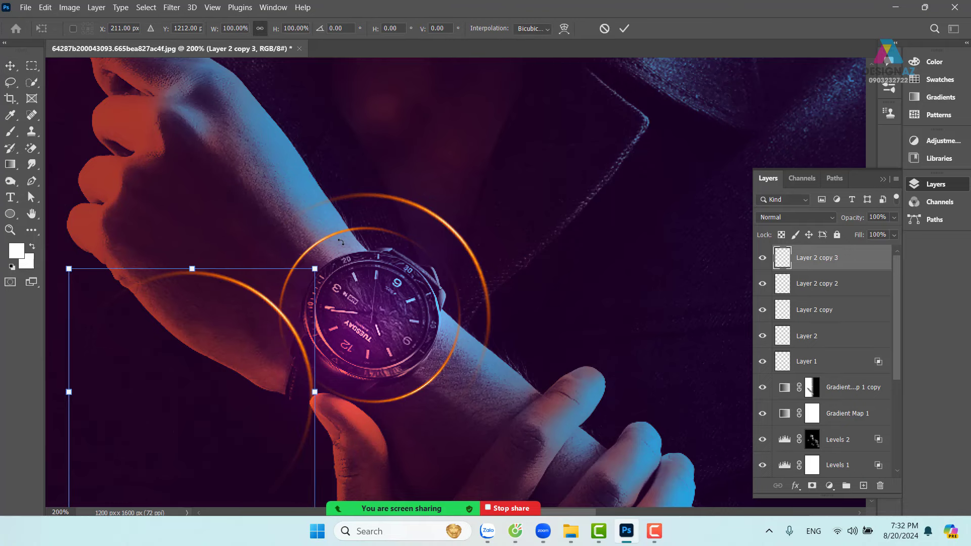
pyautogui.moveTo(341, 242); pyautogui.dragTo(259, 470)
pyautogui.moveTo(320, 466); pyautogui.dragTo(489, 391)
pyautogui.press('Return')
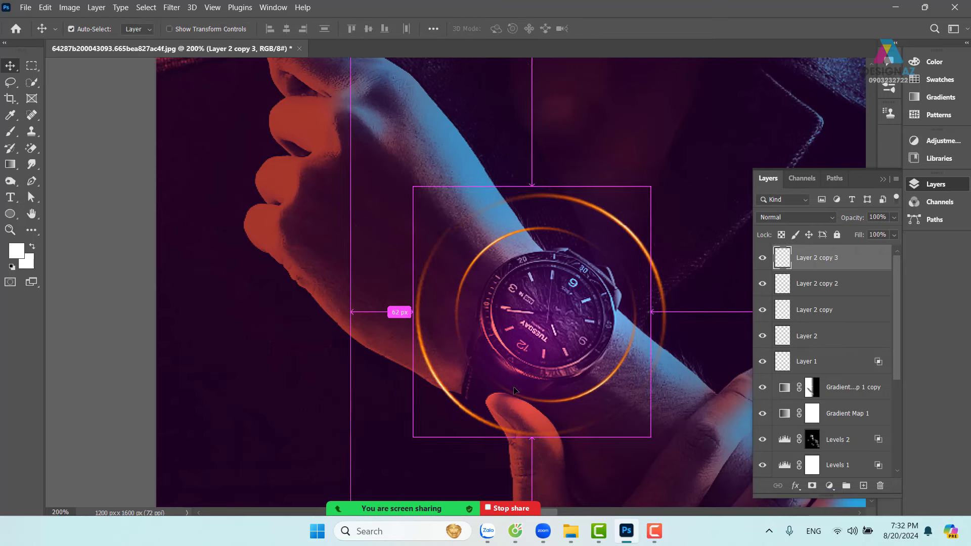
# Select the inner ring's lower arc on Layer 2 and duplicate it in place.
pyautogui.hotkey('ctrl', '-')
pyautogui.moveTo(561, 353); pyautogui.dragTo(396, 324)
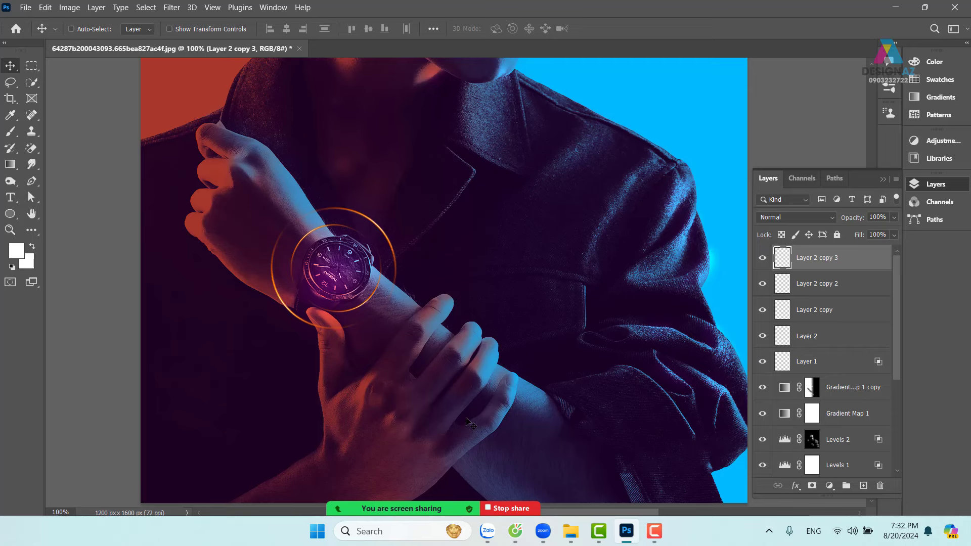
pyautogui.hotkey('ctrl', '+')
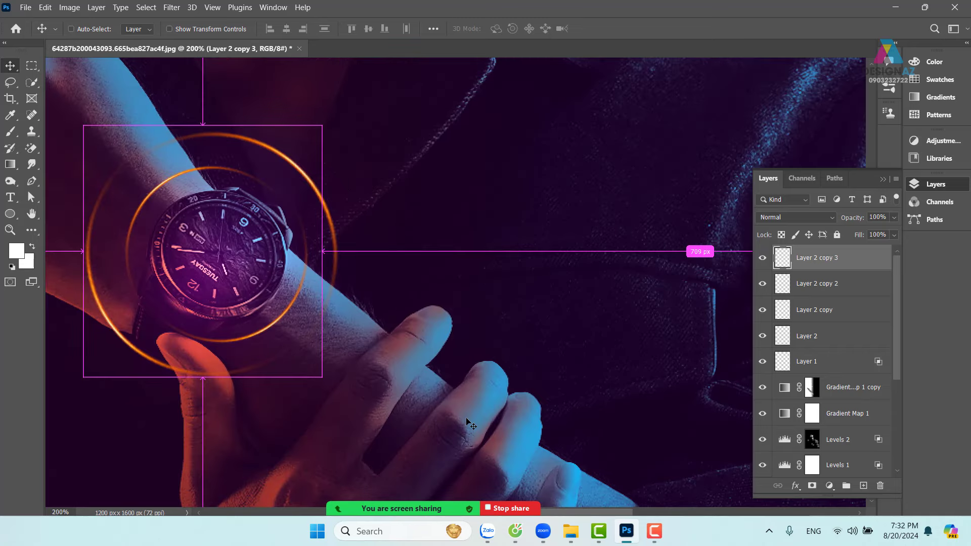
pyautogui.moveTo(300, 390); pyautogui.dragTo(393, 389)
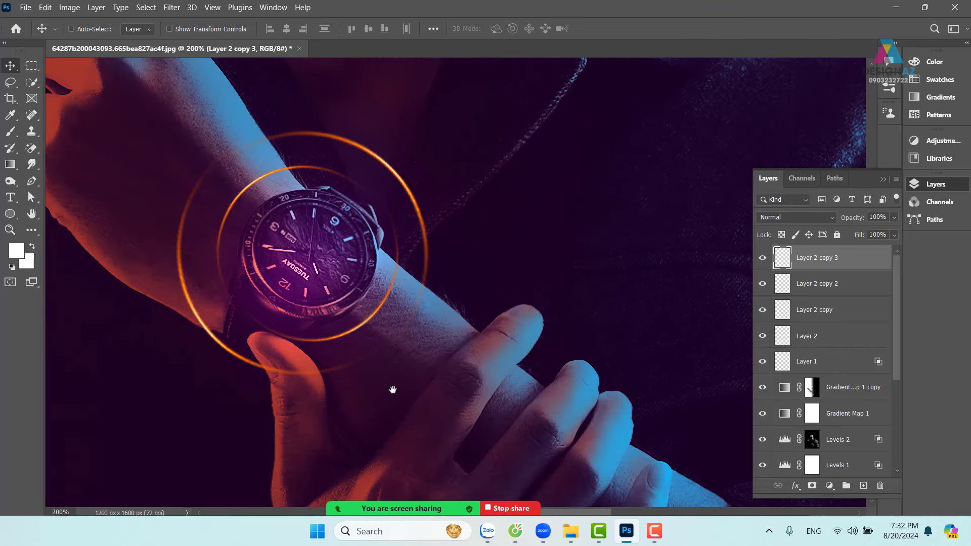
pyautogui.rightClick(365, 326)
pyautogui.click(384, 332)
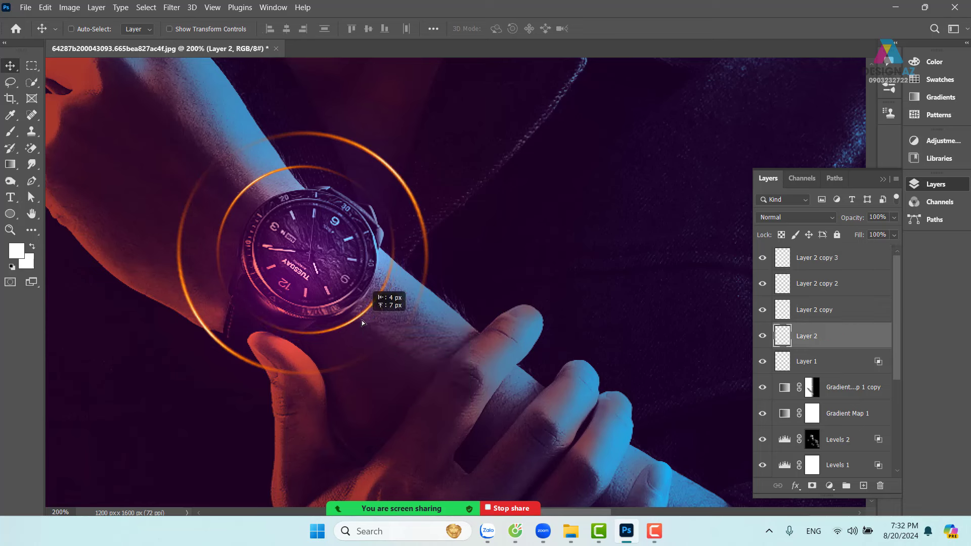
pyautogui.press('ctrl')
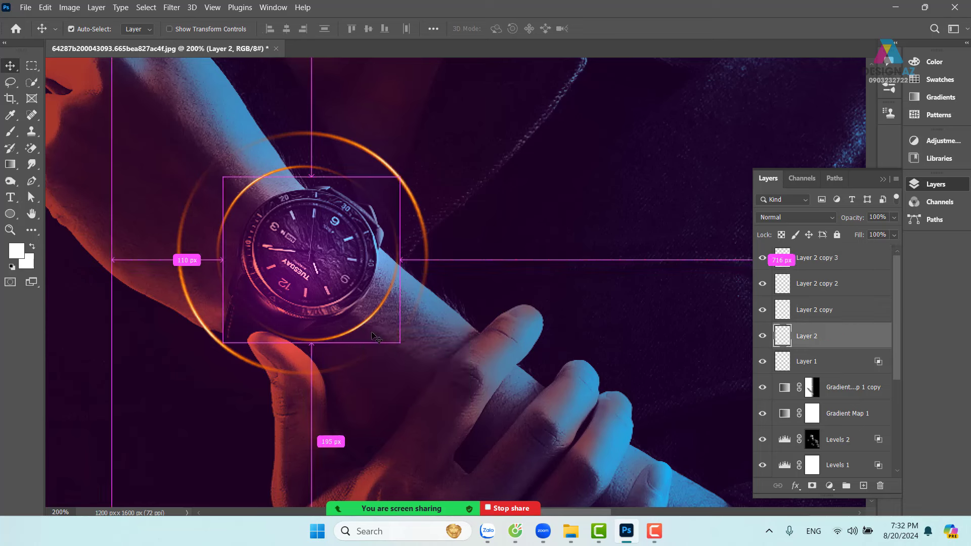
pyautogui.hotkey('ctrl', 'j')
# Scale the duplicated arc to about 77% and fit it along the lower edge of the watch's bezel.
pyautogui.hotkey('ctrl', 't')
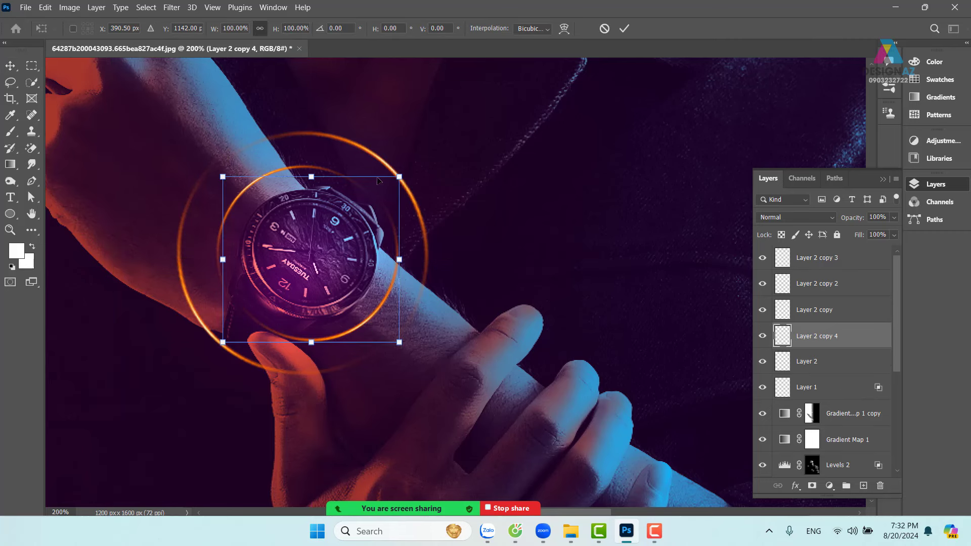
pyautogui.moveTo(399, 176); pyautogui.dragTo(355, 219)
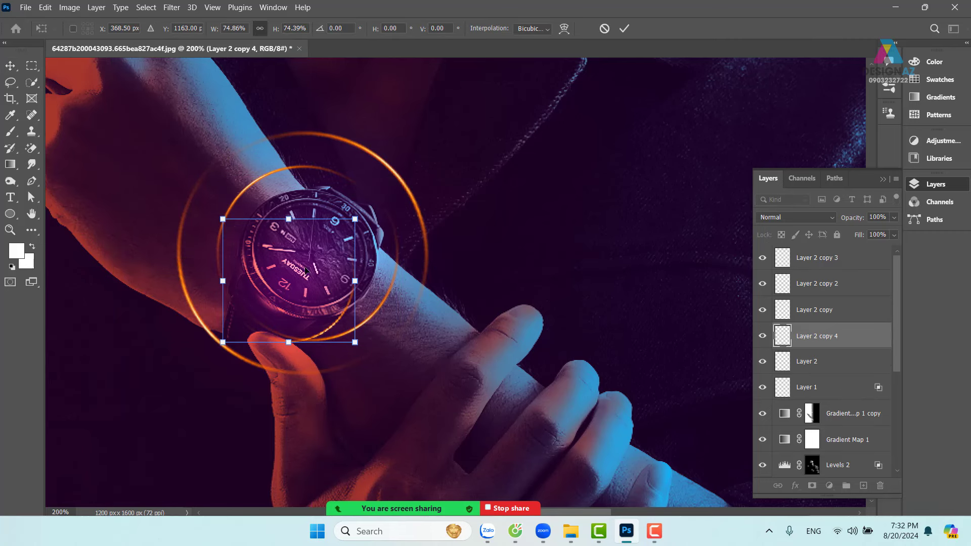
pyautogui.hotkey('ctrl', 'z')
pyautogui.moveTo(400, 176); pyautogui.dragTo(358, 215)
pyautogui.moveTo(315, 268); pyautogui.dragTo(336, 248)
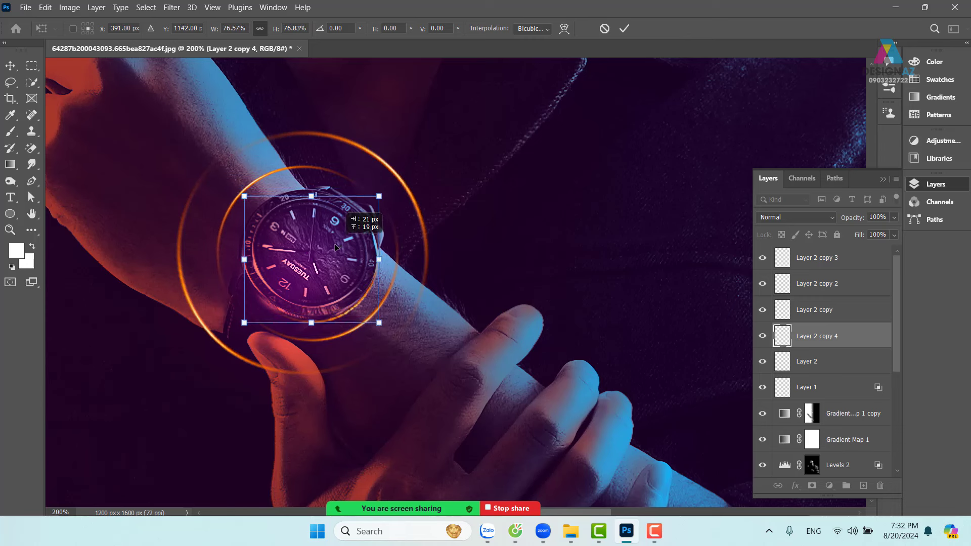
pyautogui.press('Up')
pyautogui.press('Up')
pyautogui.press('Up')
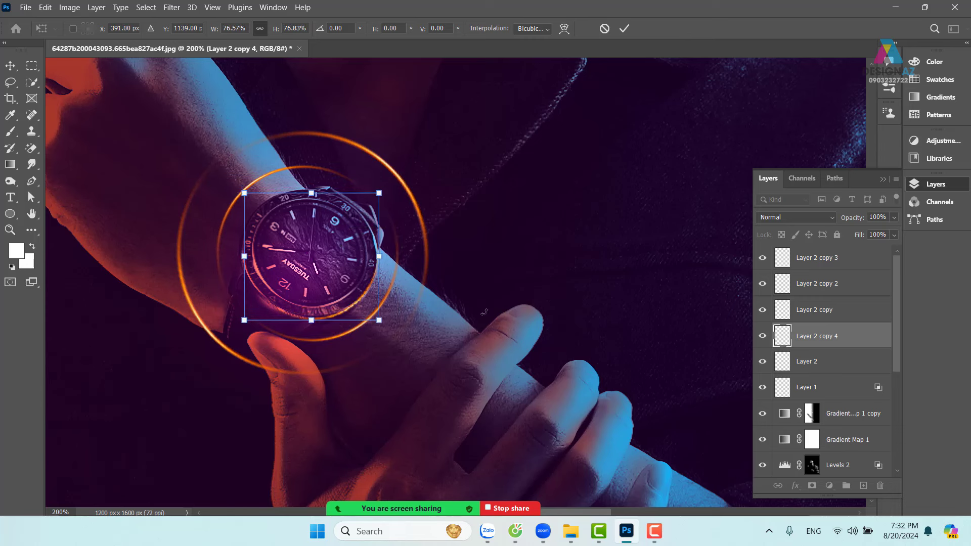
pyautogui.press('Right')
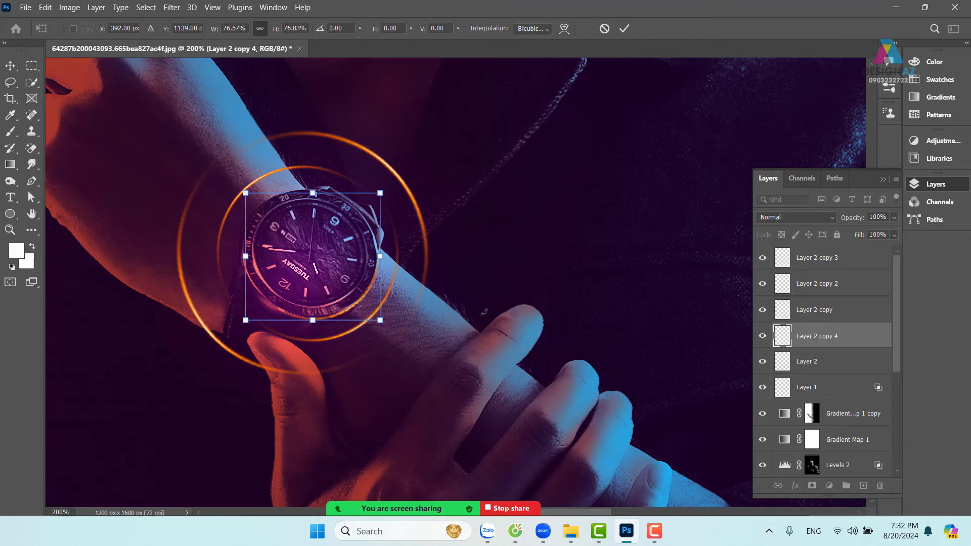
pyautogui.press('Return')
# Duplicate the small arc on the watch's lower bezel and rotate the copy to fit along the bezel's upper-left edge.
pyautogui.hotkey('ctrl', 'j')
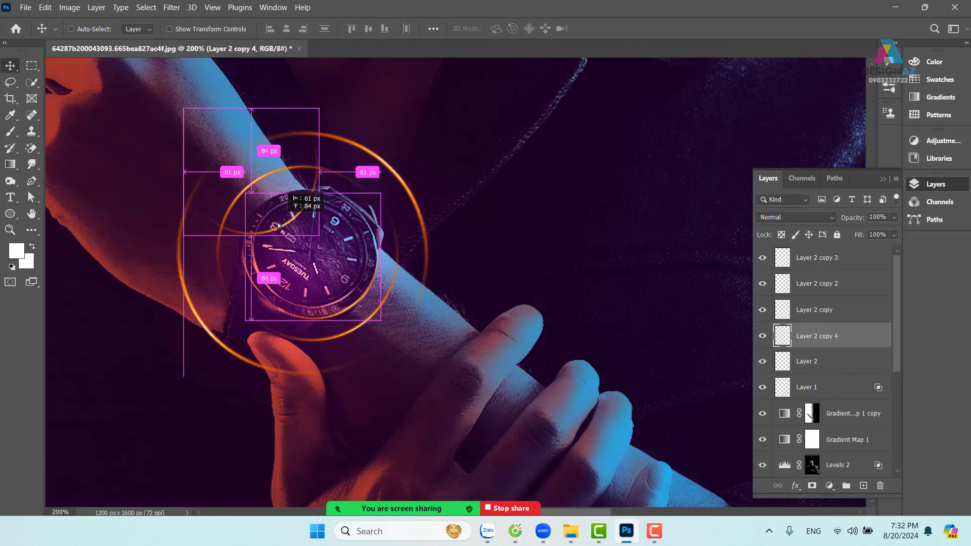
pyautogui.hotkey('ctrl', 't')
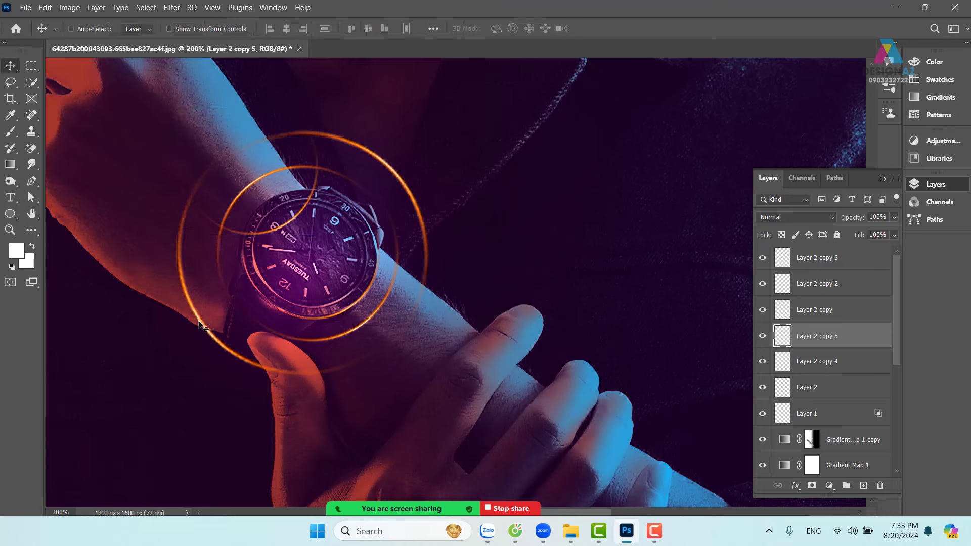
pyautogui.moveTo(370, 196); pyautogui.dragTo(134, 213)
pyautogui.moveTo(225, 189); pyautogui.dragTo(279, 266)
pyautogui.press('Return')
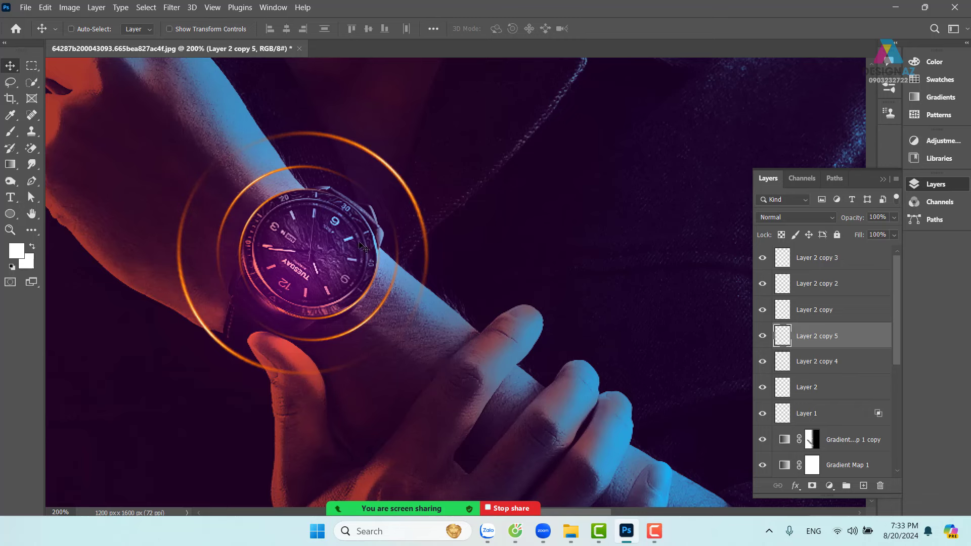
# Set the upper-left bezel arc (Layer 2 copy 5) to Color Dodge blending with Transparency Shapes Layer turned off.
pyautogui.rightClick(851, 332)
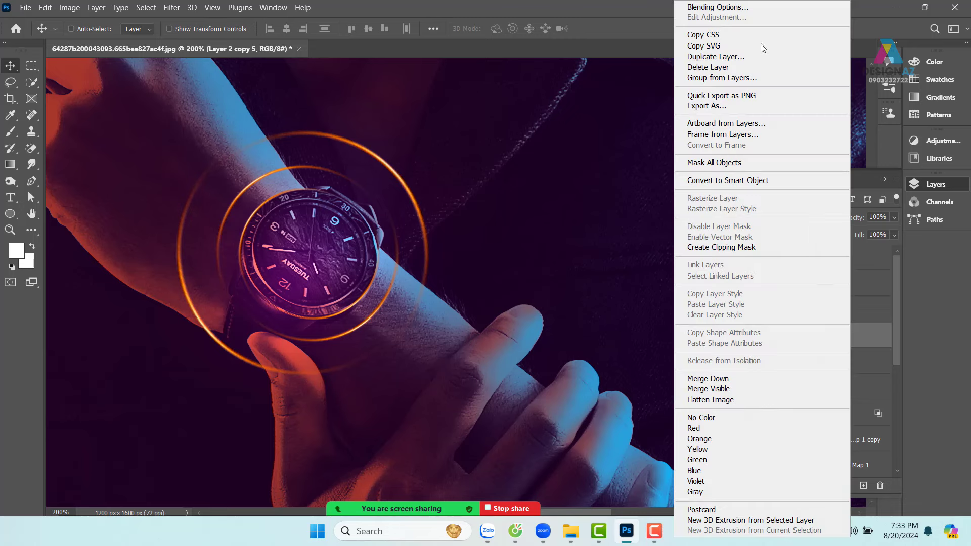
pyautogui.click(753, 7)
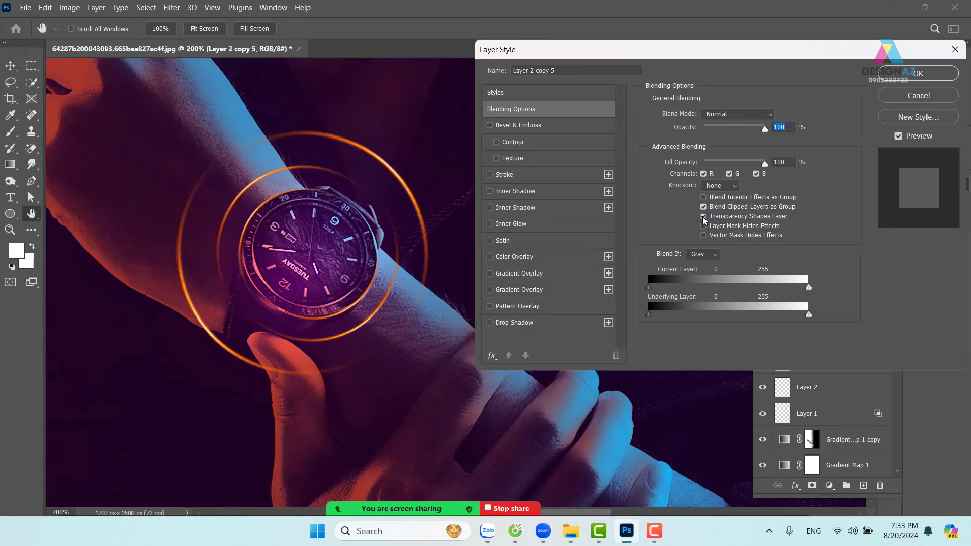
pyautogui.click(757, 115)
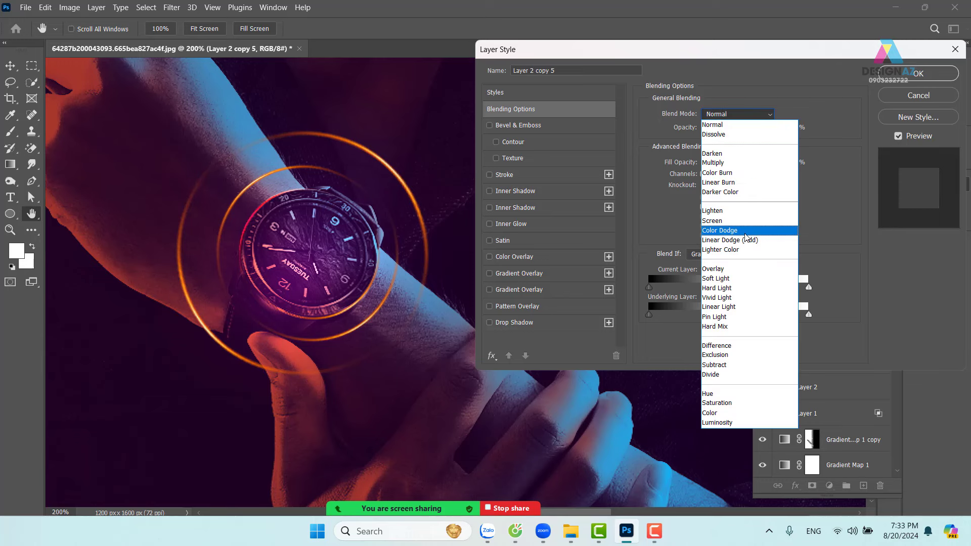
pyautogui.click(746, 231)
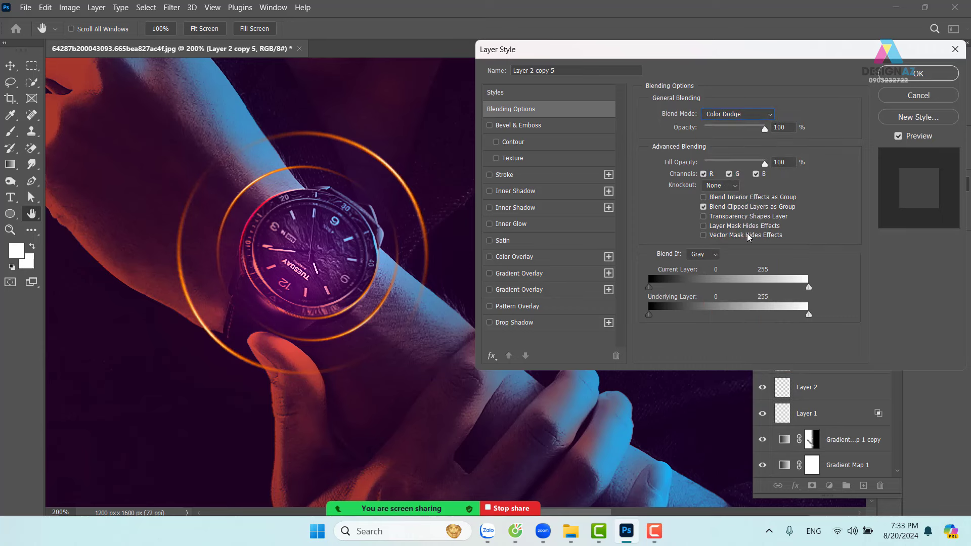
pyautogui.click(929, 75)
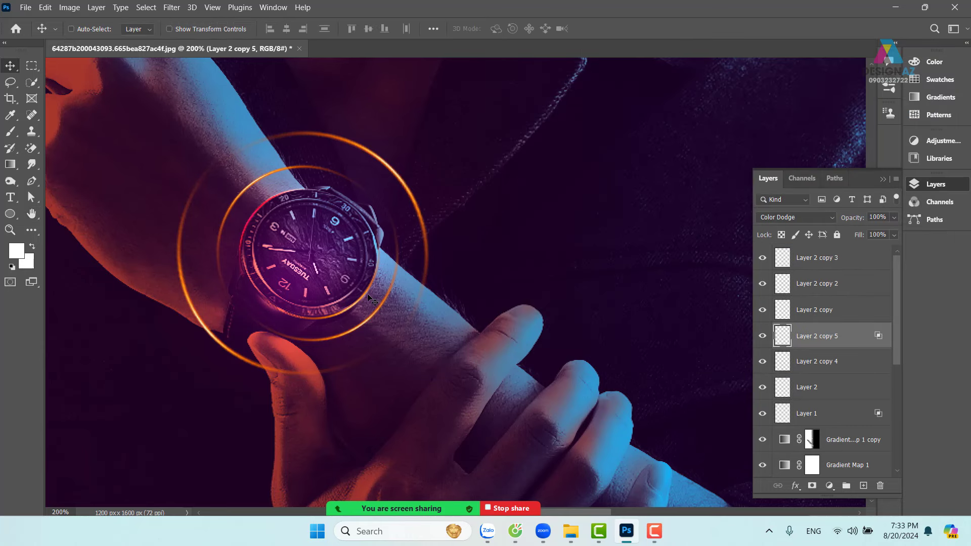
pyautogui.rightClick(364, 295)
pyautogui.click(384, 299)
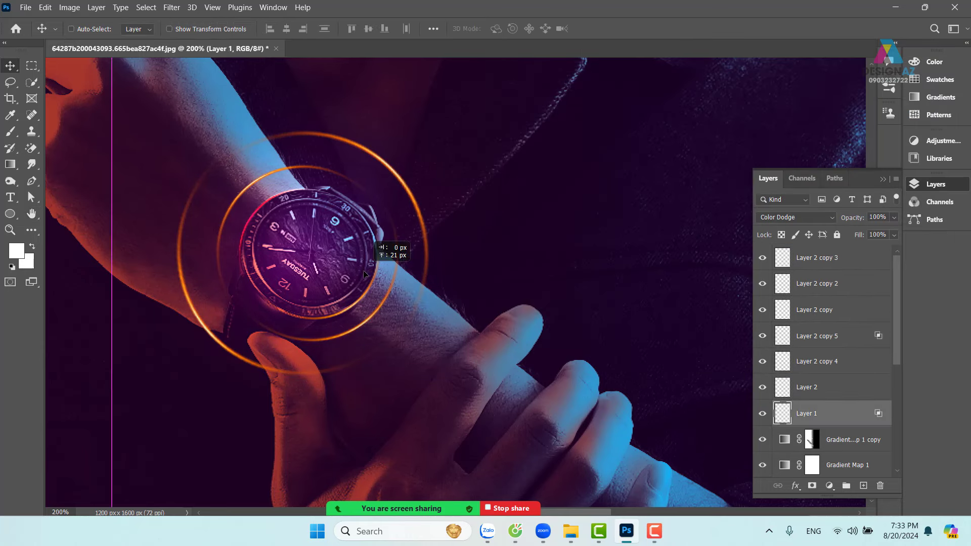
pyautogui.hotkey('ctrl', ';')
pyautogui.rightClick(357, 303)
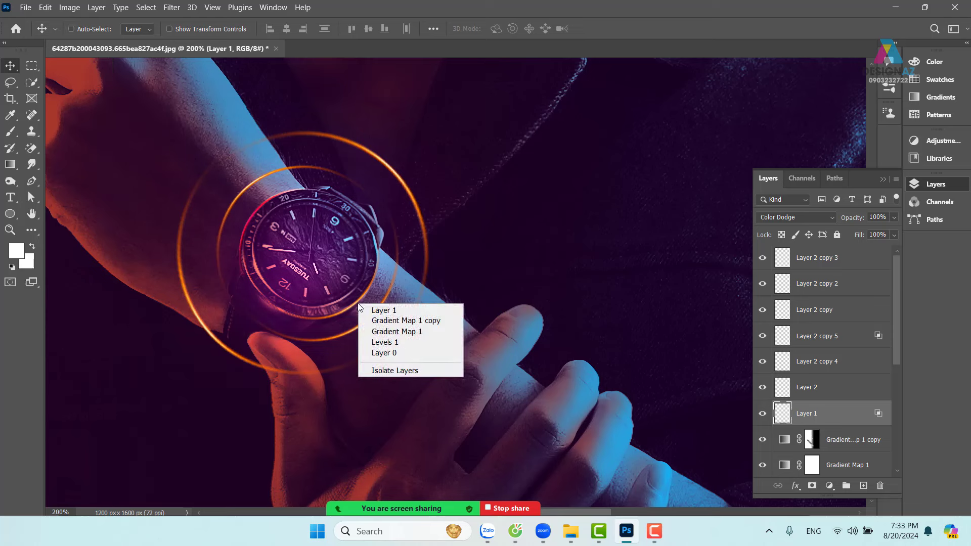
pyautogui.click(381, 319)
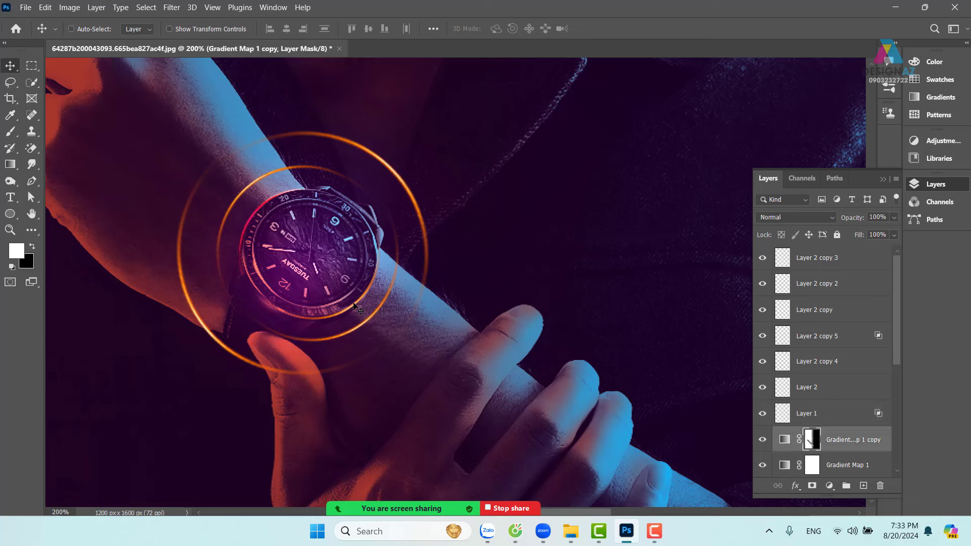
pyautogui.rightClick(354, 306)
pyautogui.click(371, 312)
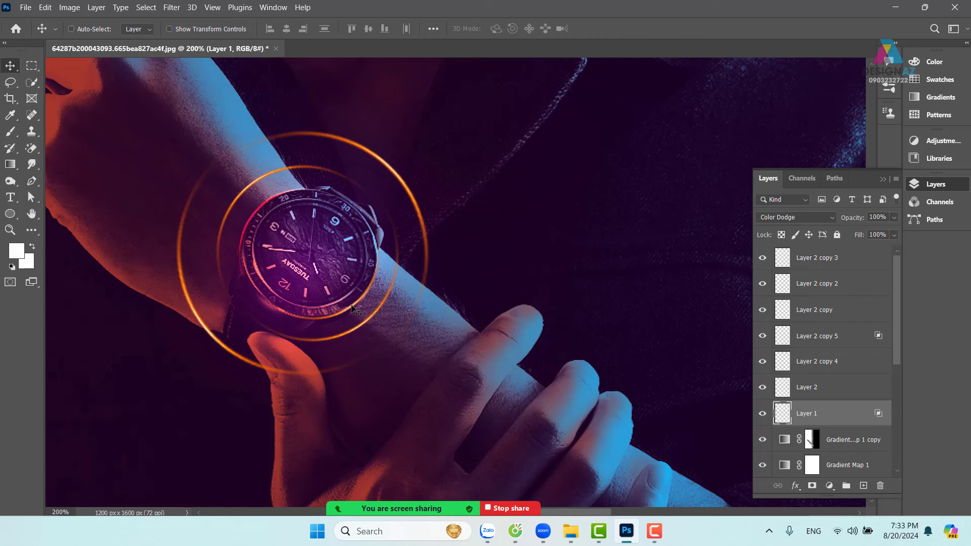
pyautogui.rightClick(354, 307)
pyautogui.click(369, 312)
pyautogui.moveTo(354, 307); pyautogui.dragTo(391, 307)
pyautogui.hotkey('ctrl', 'z')
# Set the lower bezel arc (Layer 2 copy 4) to Color Dodge blending with Transparency Shapes Layer turned off.
pyautogui.rightClick(865, 372)
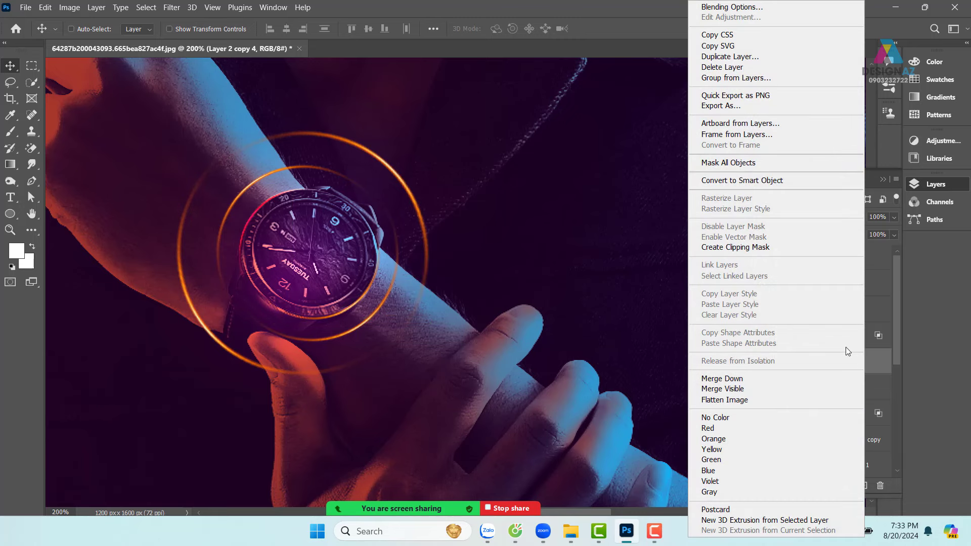
pyautogui.press('Escape')
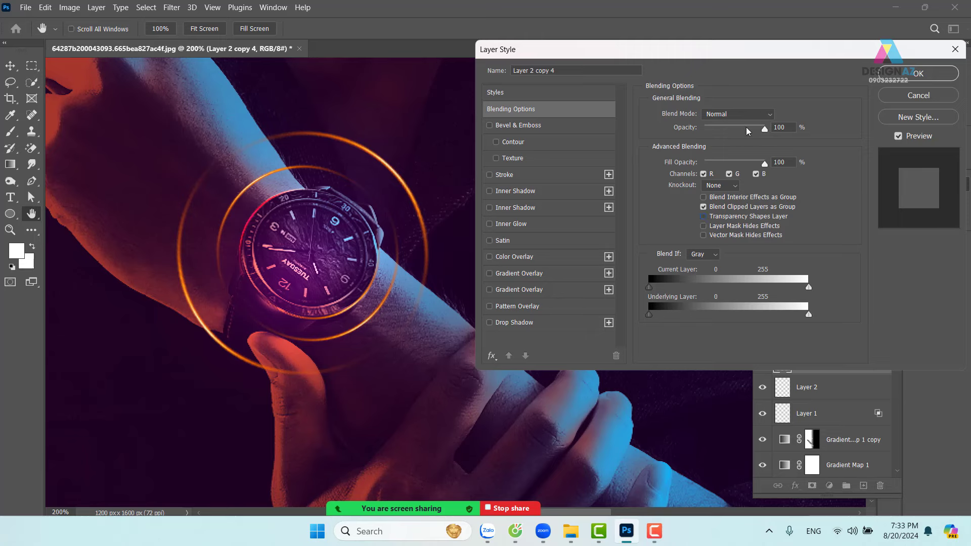
pyautogui.click(750, 115)
pyautogui.click(729, 232)
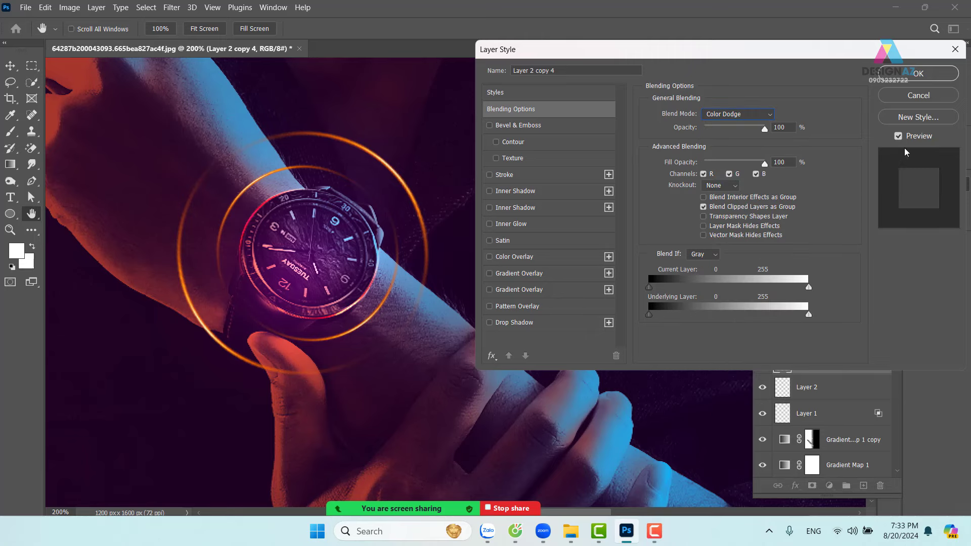
pyautogui.click(918, 74)
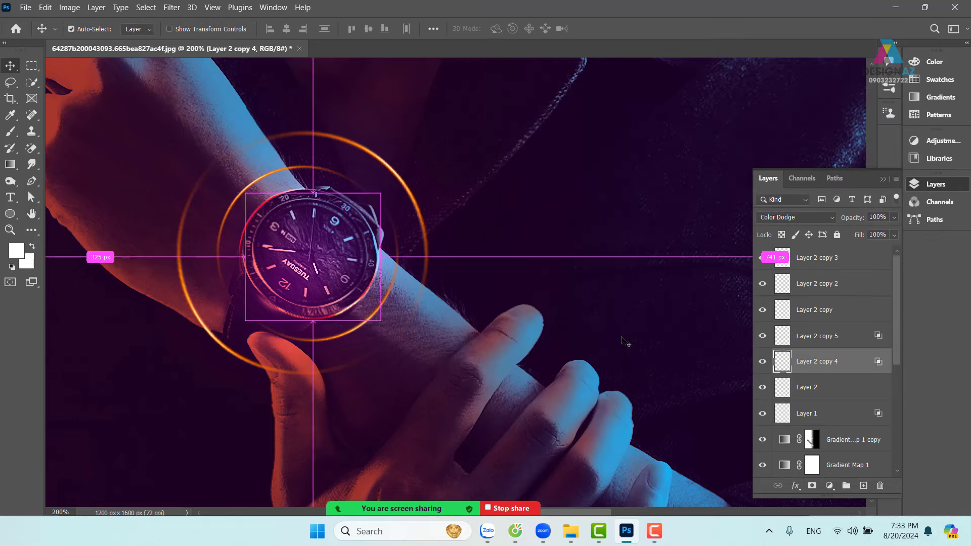
# Add a new empty layer above Layer 2 copy 3, at the top of the layer stack.
pyautogui.hotkey('ctrl', '-')
pyautogui.hotkey('ctrl', '-')
pyautogui.moveTo(587, 320); pyautogui.dragTo(495, 365)
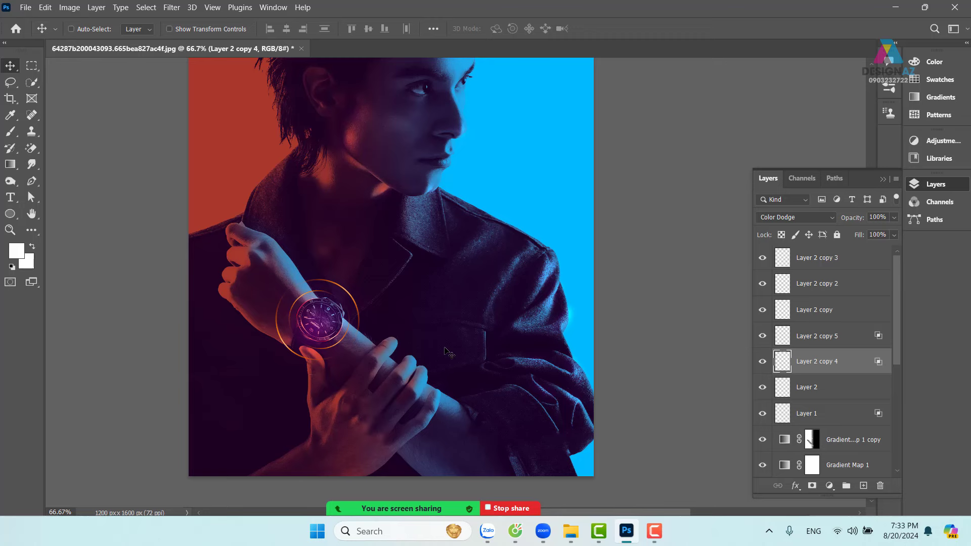
pyautogui.hotkey('ctrl', '+')
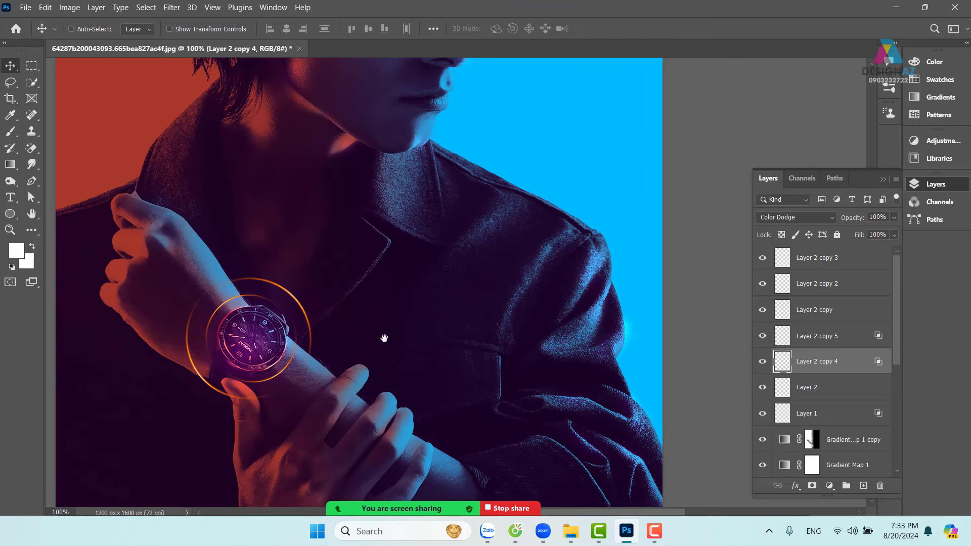
pyautogui.moveTo(384, 338); pyautogui.dragTo(445, 261)
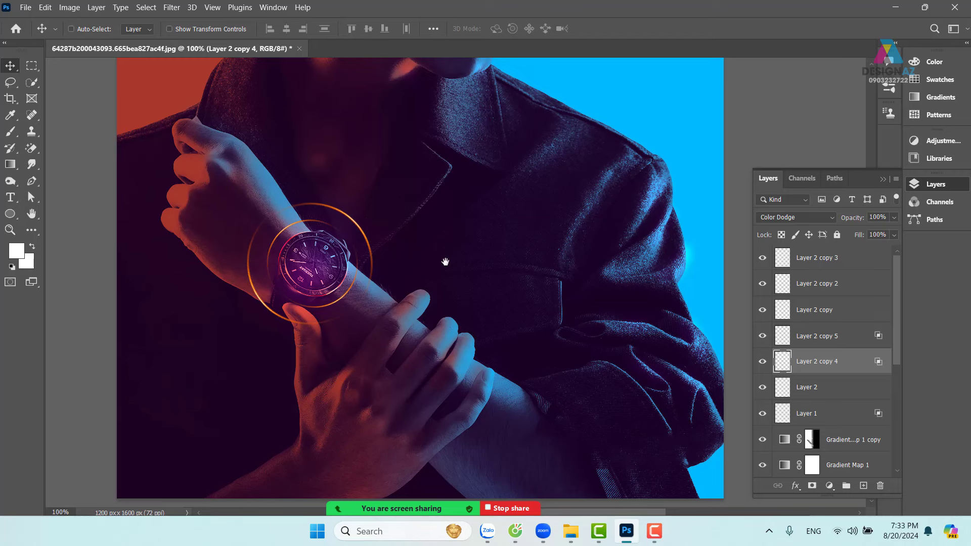
pyautogui.moveTo(416, 261); pyautogui.dragTo(475, 241)
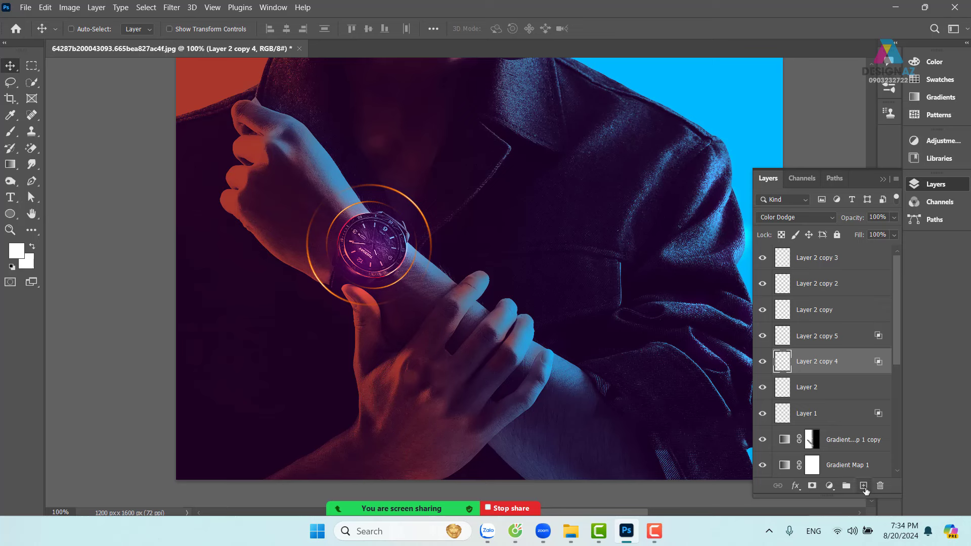
pyautogui.click(846, 263)
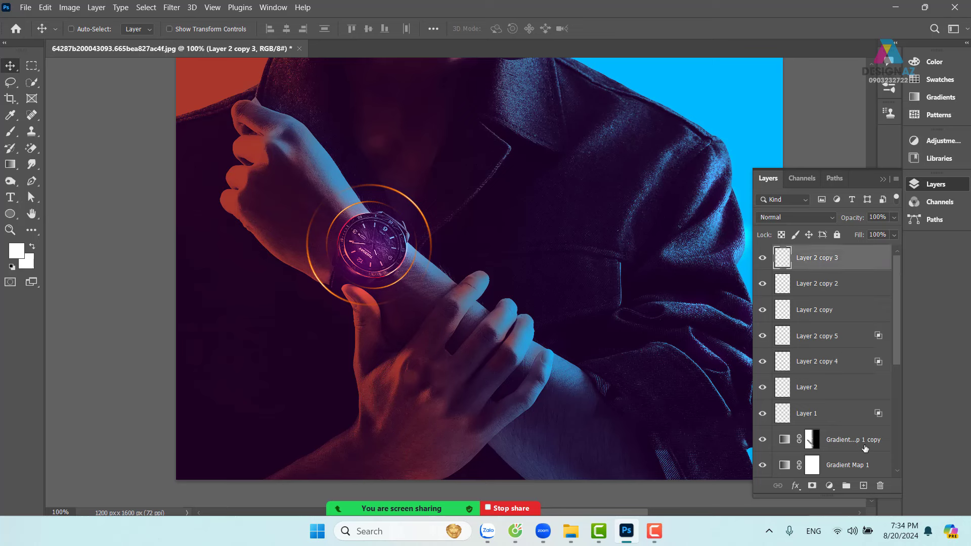
pyautogui.click(863, 486)
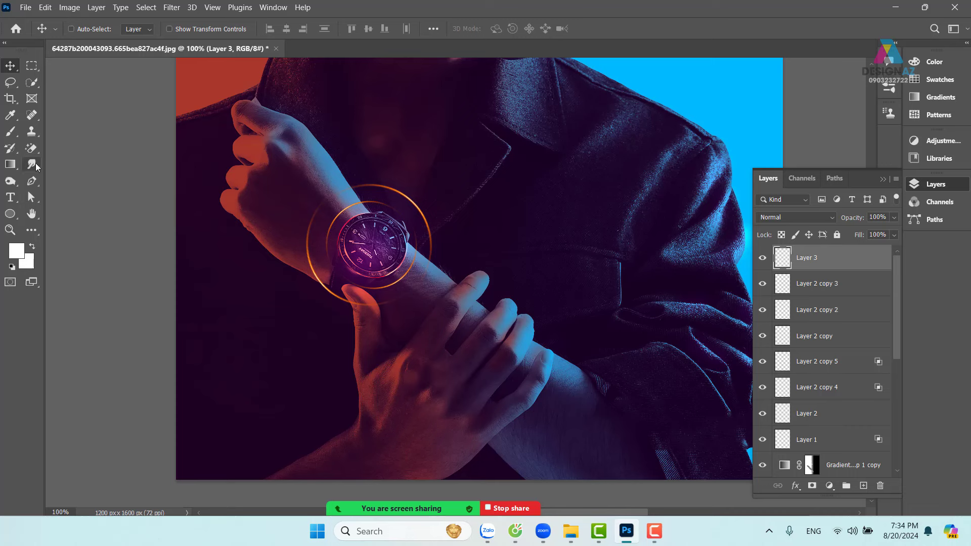
# Choose the Brush tool with a hard round tip from General Brushes and reduce its size to 28 px.
pyautogui.click(19, 134)
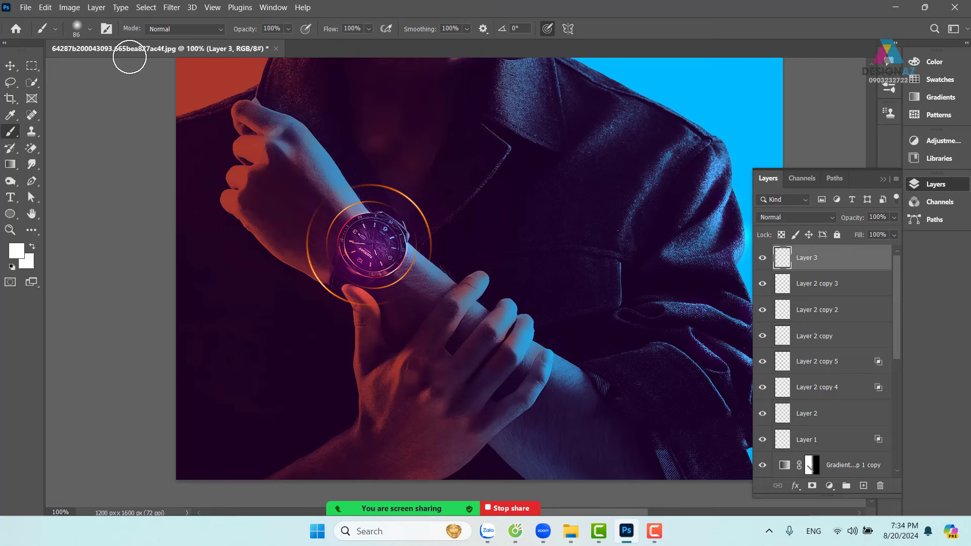
pyautogui.click(91, 31)
pyautogui.click(61, 157)
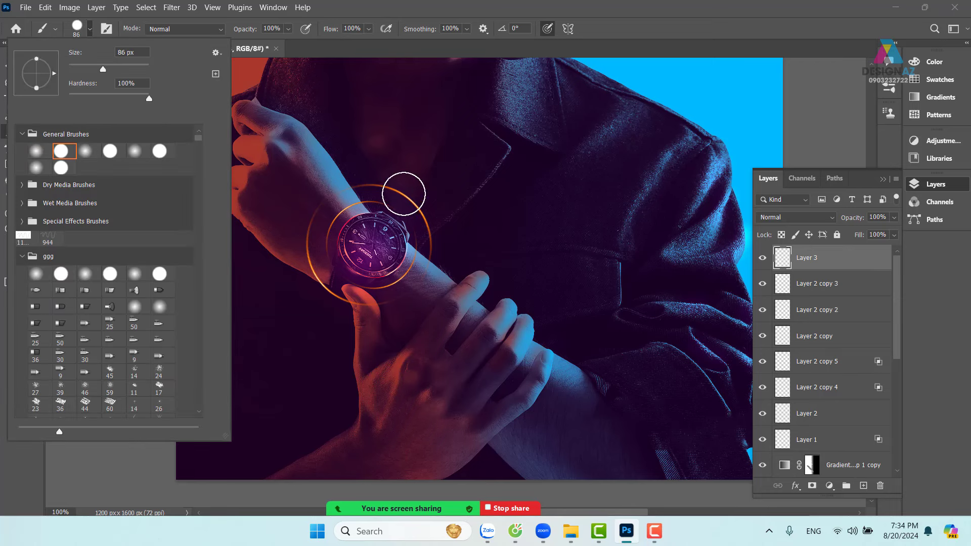
pyautogui.moveTo(520, 205)
pyautogui.mouseDown()
pyautogui.moveTo(495, 205)
pyautogui.moveTo(503, 212)
pyautogui.mouseUp()
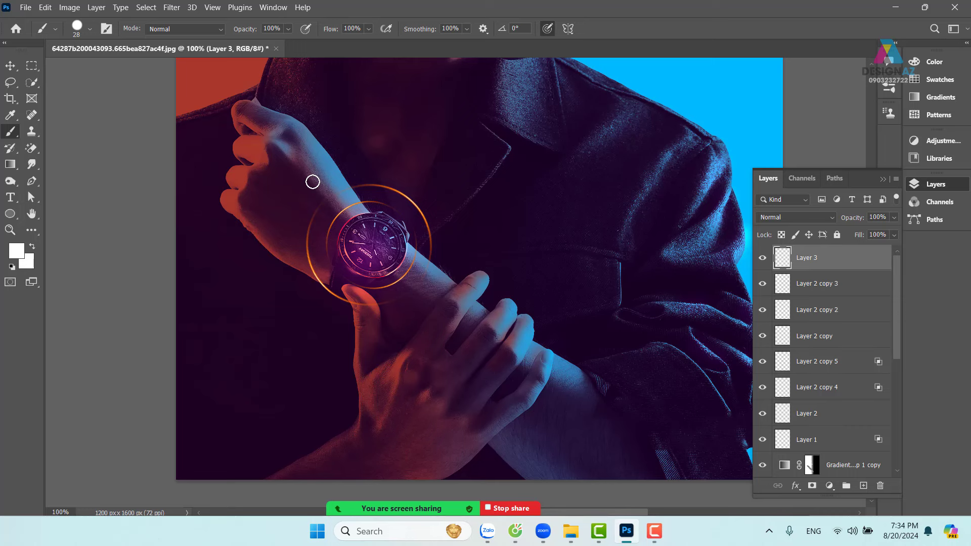
# Widen the brush tip's spacing until the dabs separate and enable Scattering with Scatter at 1000%.
pyautogui.press('F5')
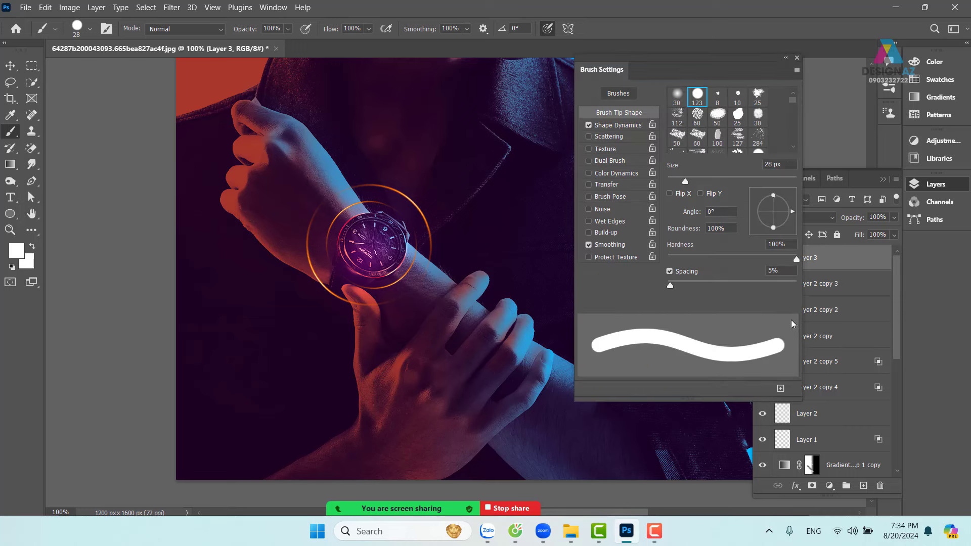
pyautogui.moveTo(670, 285); pyautogui.dragTo(746, 286)
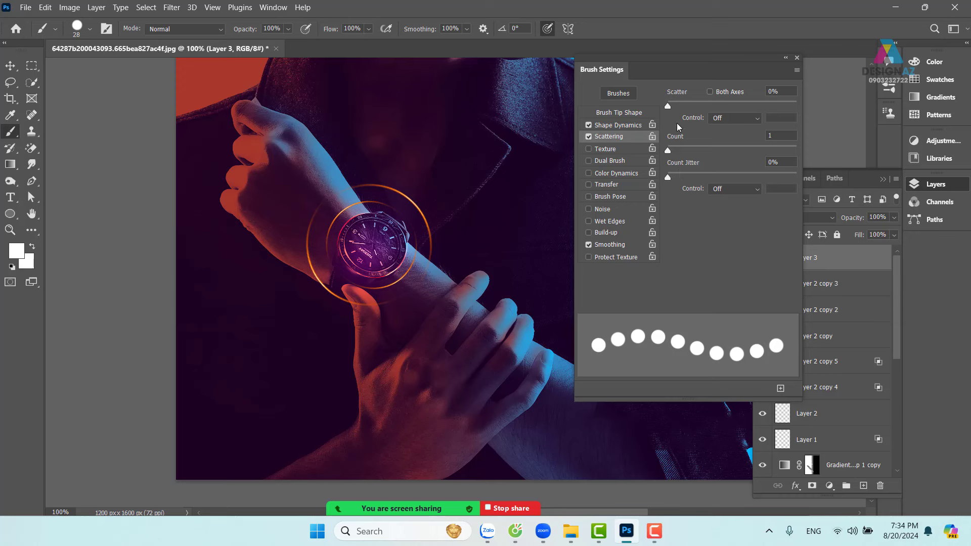
pyautogui.moveTo(668, 106); pyautogui.dragTo(806, 99)
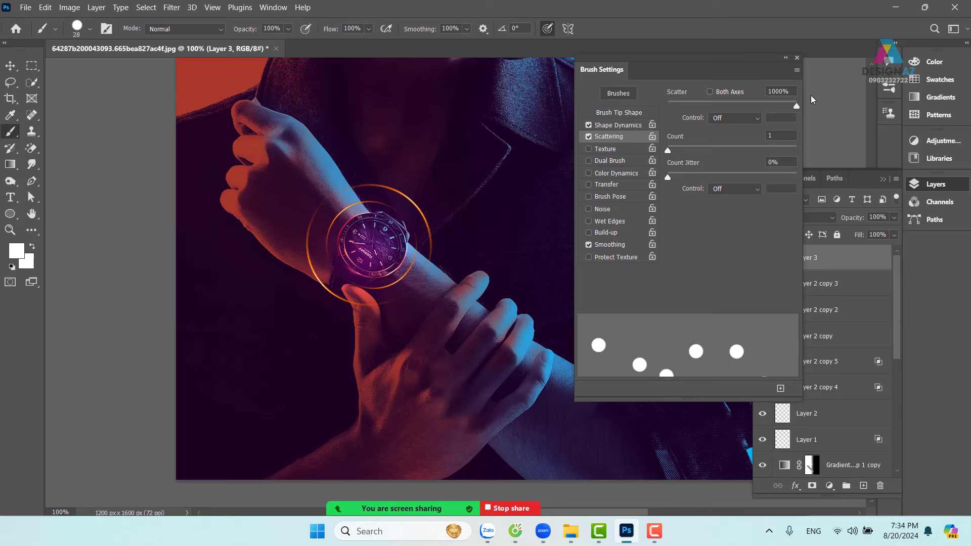
# Enable the brush's Transfer option with 100% opacity jitter and set the size jitter in Shape Dynamics to 100%.
pyautogui.click(625, 185)
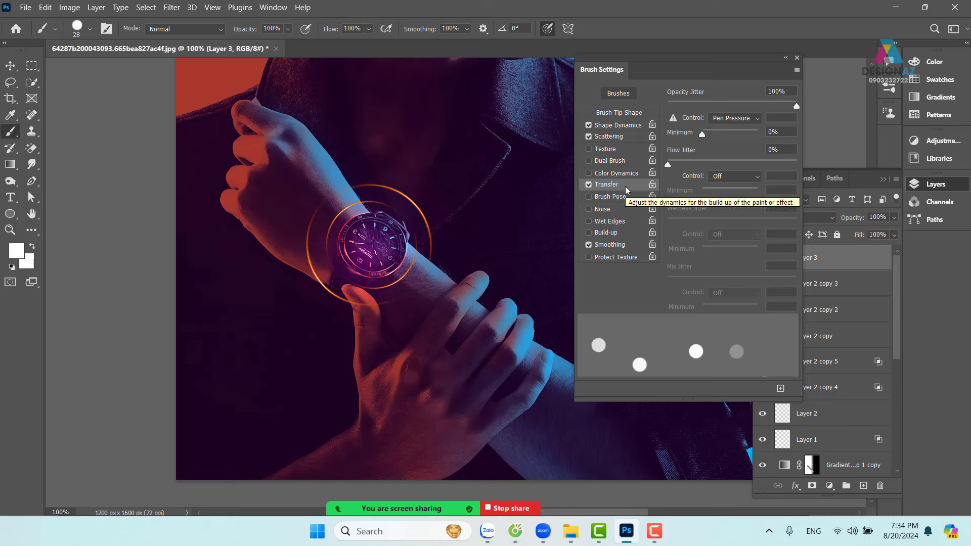
pyautogui.click(629, 126)
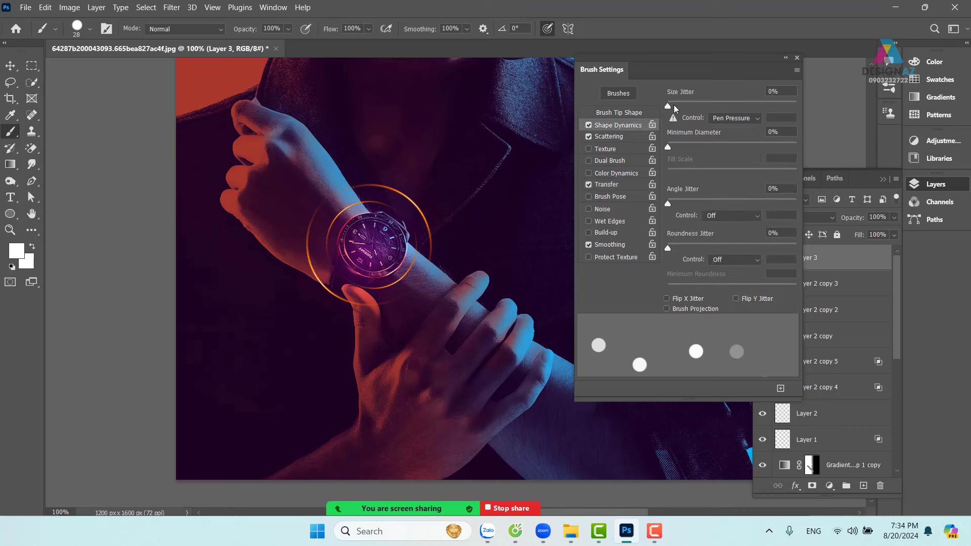
pyautogui.moveTo(668, 105); pyautogui.dragTo(851, 106)
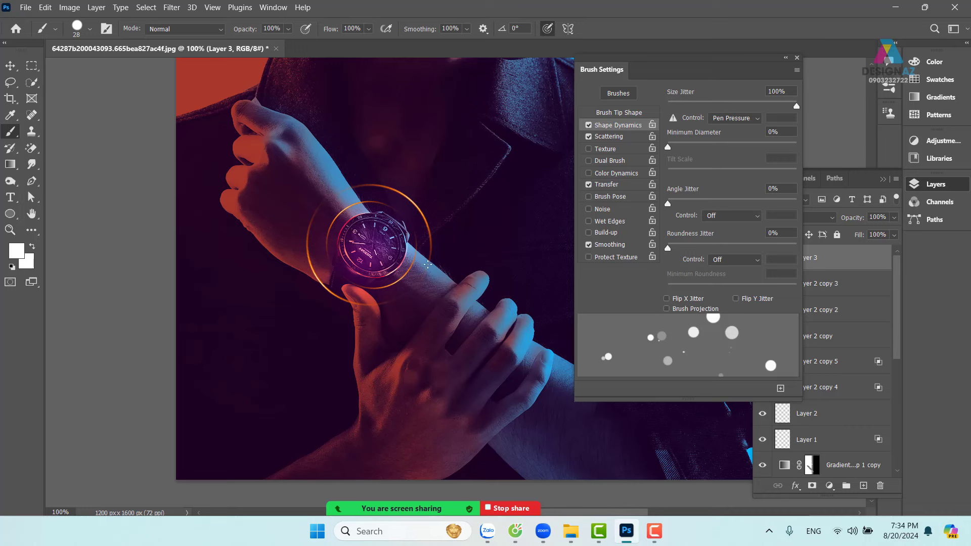
pyautogui.click(797, 58)
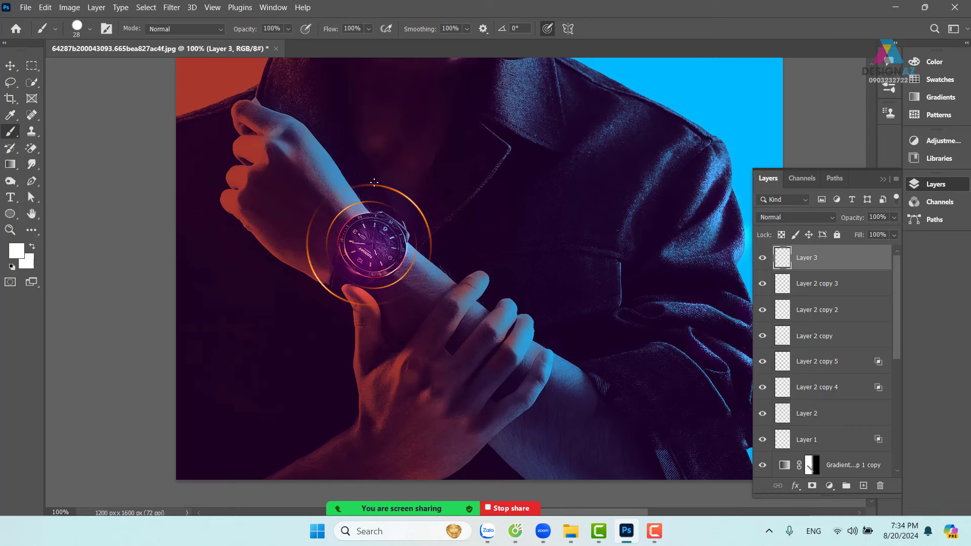
# Paint scattered white dots over and around the watch on Layer 3, reducing the brush to about 20 px for the finer ones.
pyautogui.moveTo(374, 182)
pyautogui.mouseDown()
pyautogui.moveTo(354, 202)
pyautogui.moveTo(285, 212)
pyautogui.moveTo(323, 299)
pyautogui.moveTo(453, 284)
pyautogui.moveTo(445, 303)
pyautogui.moveTo(425, 222)
pyautogui.moveTo(329, 233)
pyautogui.moveTo(364, 278)
pyautogui.mouseUp()
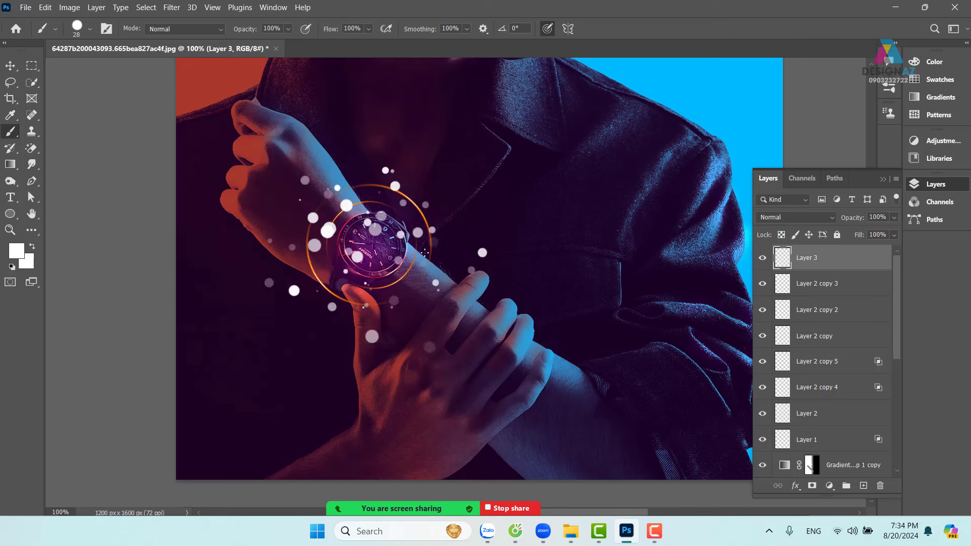
pyautogui.moveTo(425, 253); pyautogui.dragTo(417, 280)
pyautogui.keyDown('alt'); pyautogui.rightClick(397, 291); pyautogui.keyUp('alt')
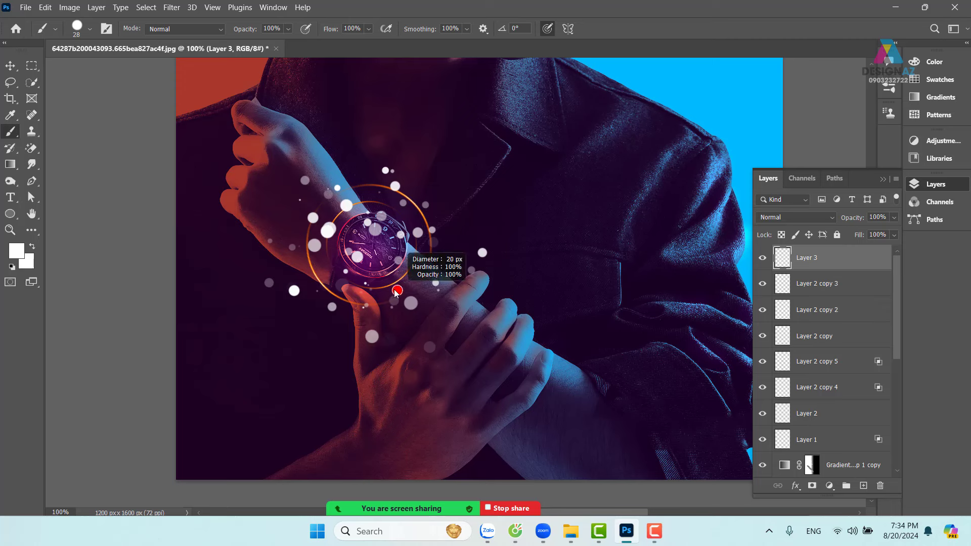
pyautogui.moveTo(383, 252)
pyautogui.mouseDown()
pyautogui.moveTo(339, 244)
pyautogui.moveTo(314, 312)
pyautogui.moveTo(418, 232)
pyautogui.moveTo(280, 296)
pyautogui.moveTo(355, 281)
pyautogui.mouseUp()
pyautogui.click(11, 66)
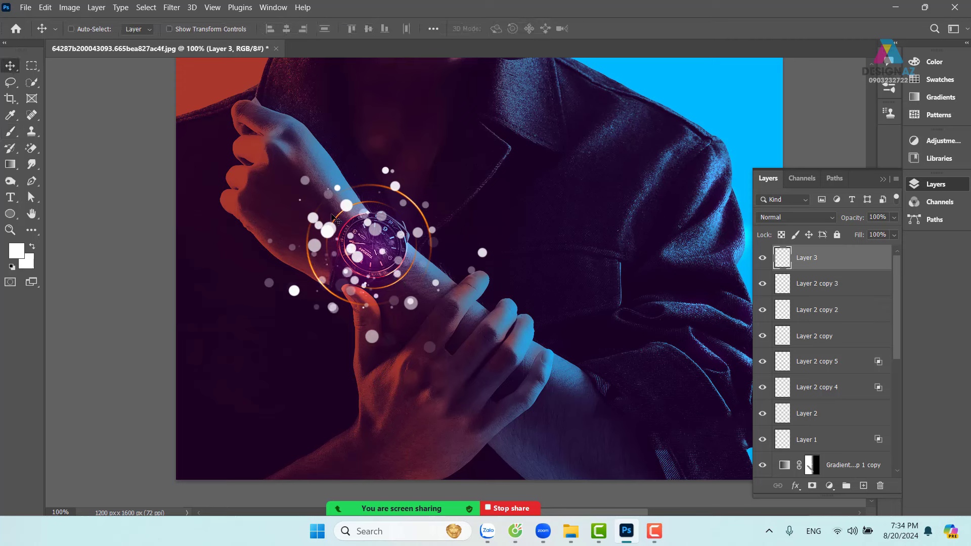
# Apply a Path Blur to the dots on Layer 3 at 500% speed, along a long diagonal path rising through the watch toward the collar.
pyautogui.click(171, 7)
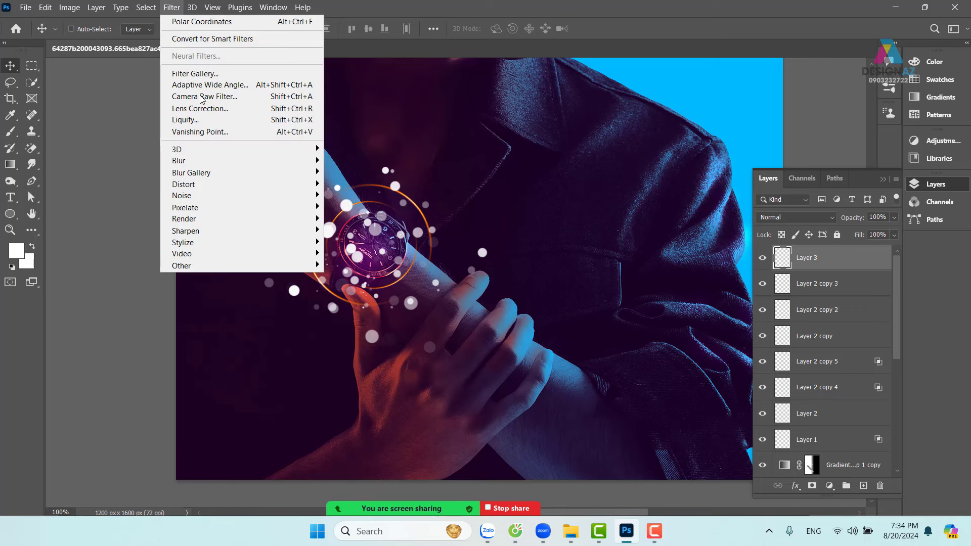
pyautogui.moveTo(223, 200)
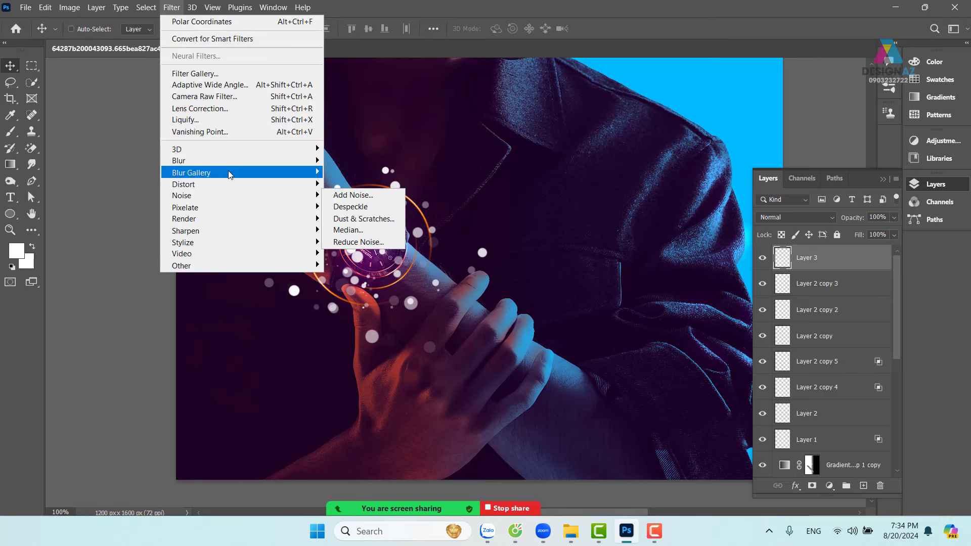
pyautogui.moveTo(231, 161)
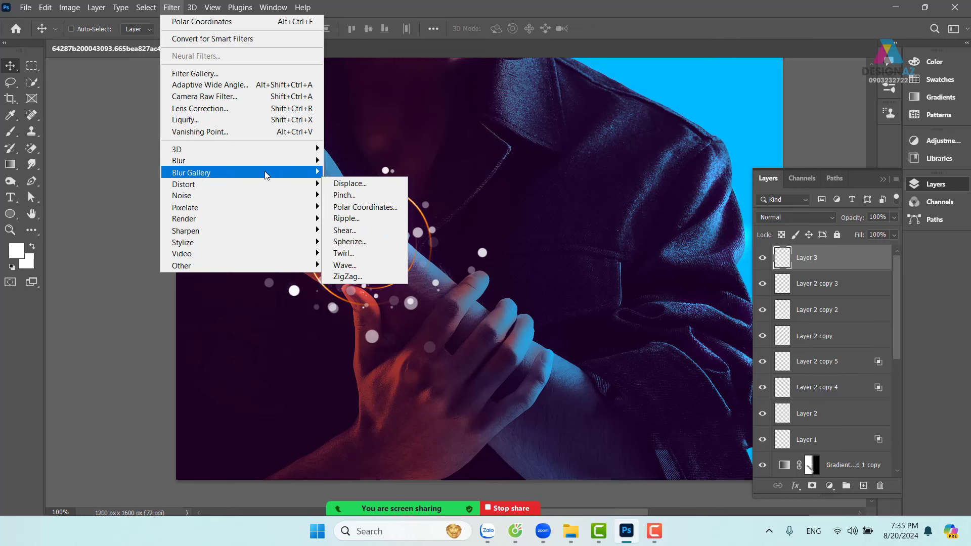
pyautogui.moveTo(267, 175)
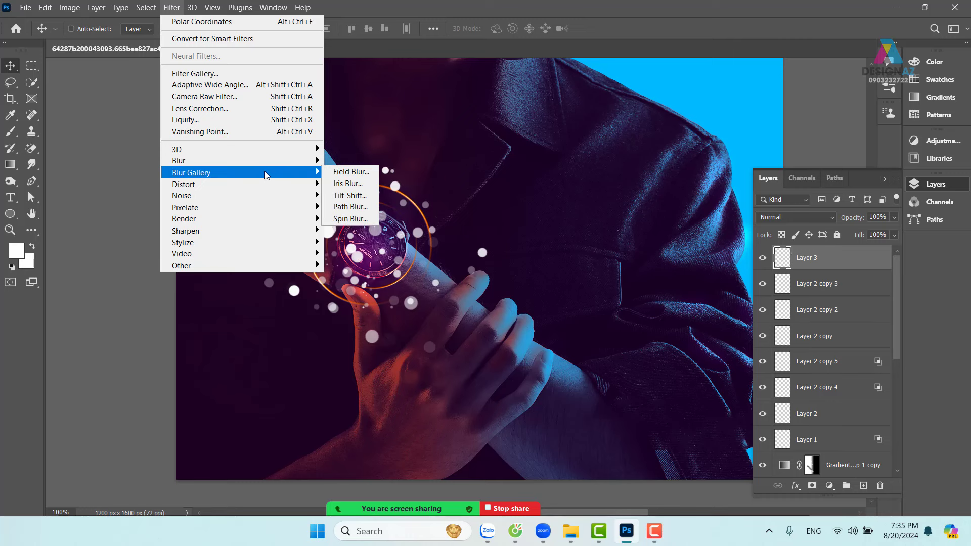
pyautogui.click(363, 212)
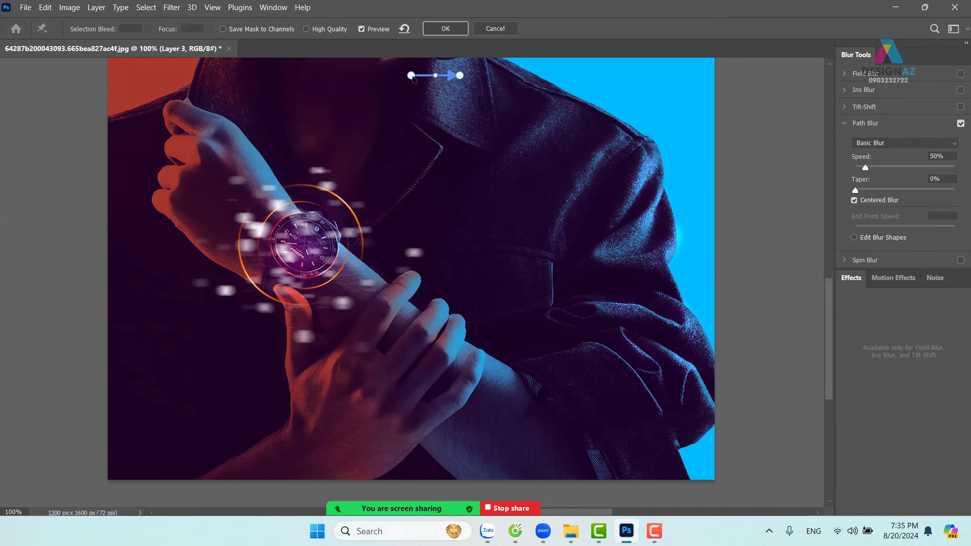
pyautogui.moveTo(411, 75); pyautogui.dragTo(201, 349)
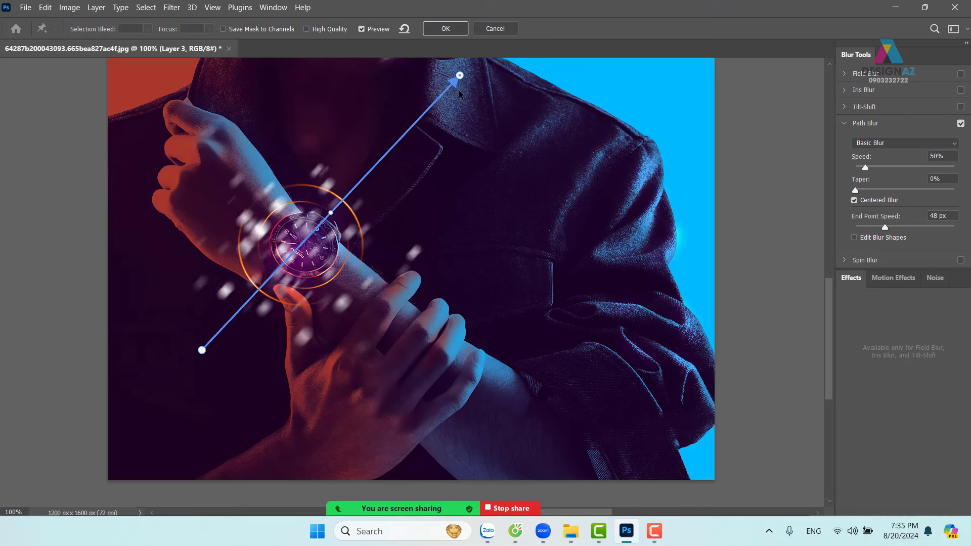
pyautogui.moveTo(459, 76); pyautogui.dragTo(465, 108)
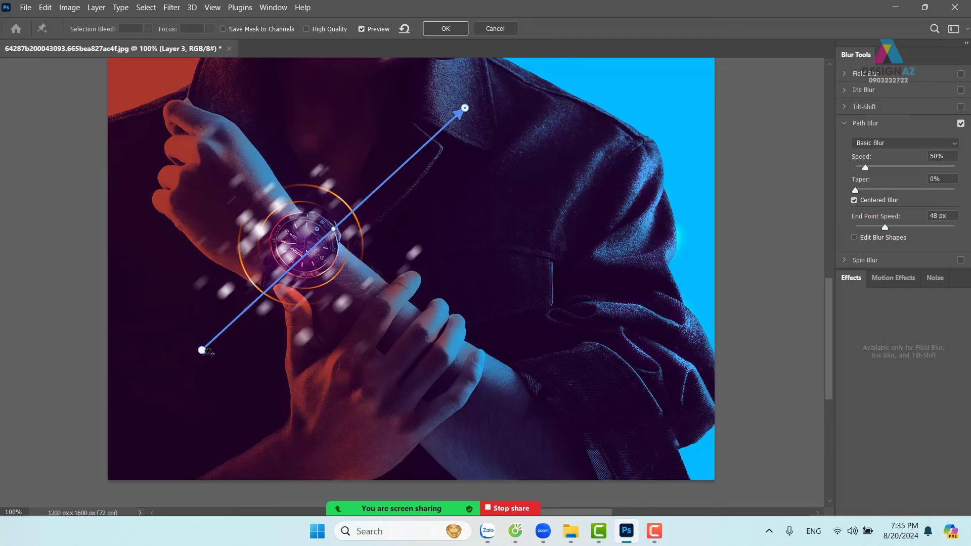
pyautogui.moveTo(202, 350); pyautogui.dragTo(129, 414)
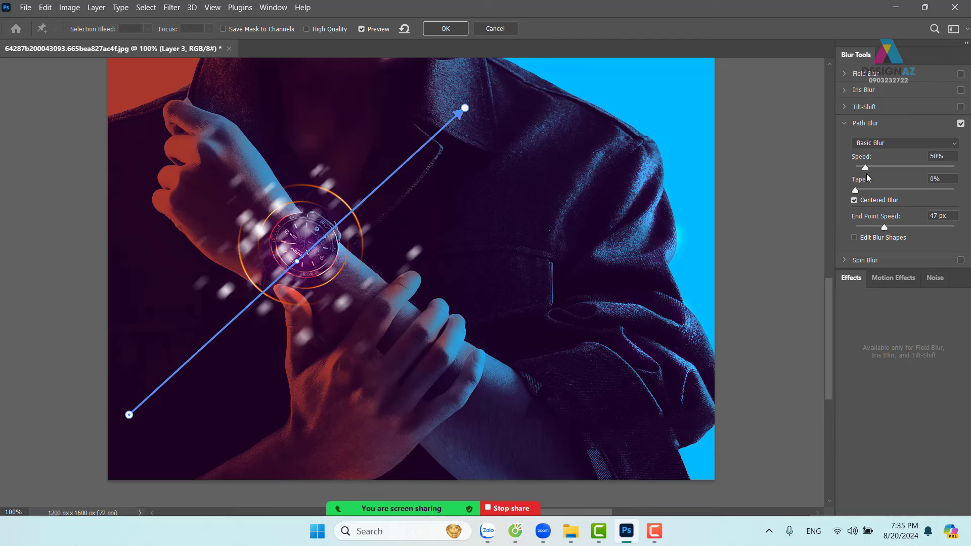
pyautogui.moveTo(865, 168); pyautogui.dragTo(956, 158)
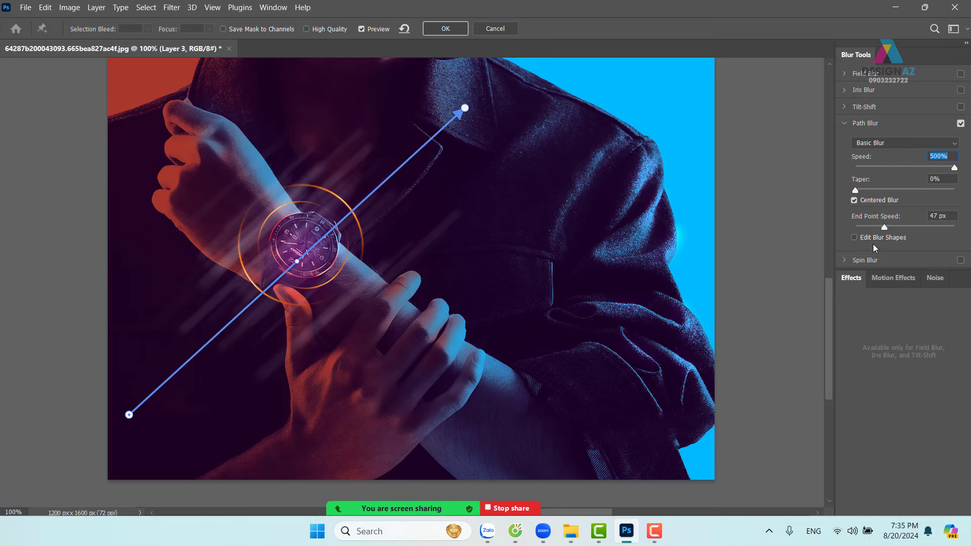
pyautogui.click(454, 31)
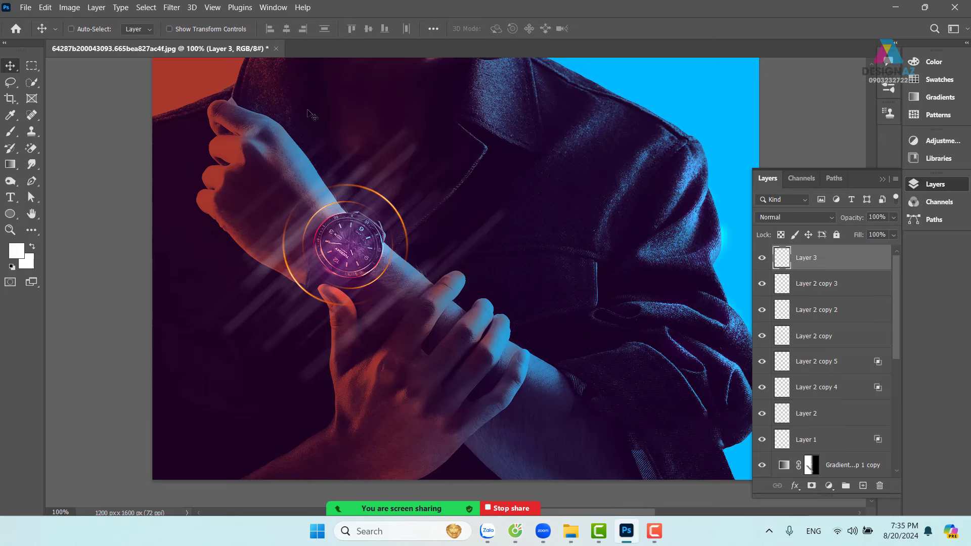
# Reapply the last Blur Gallery filter to Layer 3 twice to soften the streaks further.
pyautogui.click(172, 8)
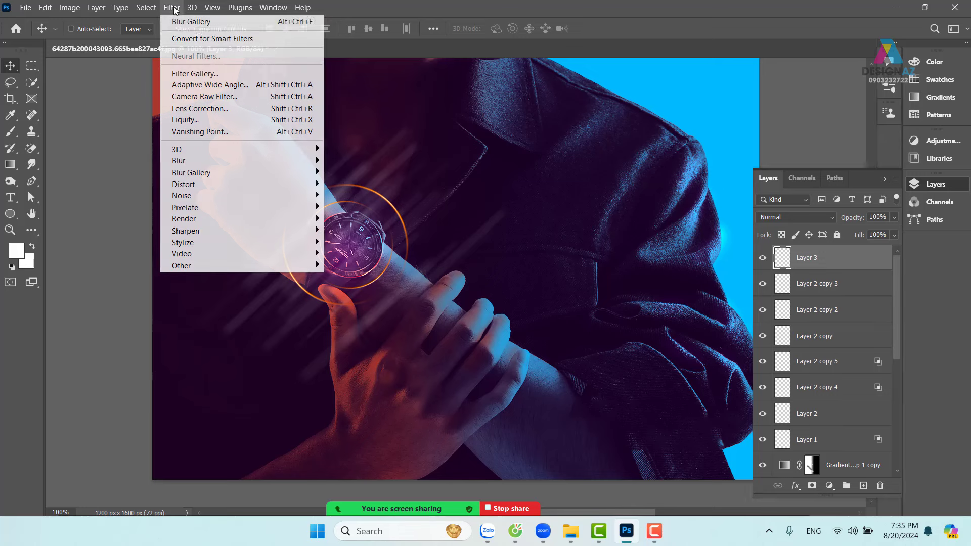
pyautogui.click(196, 26)
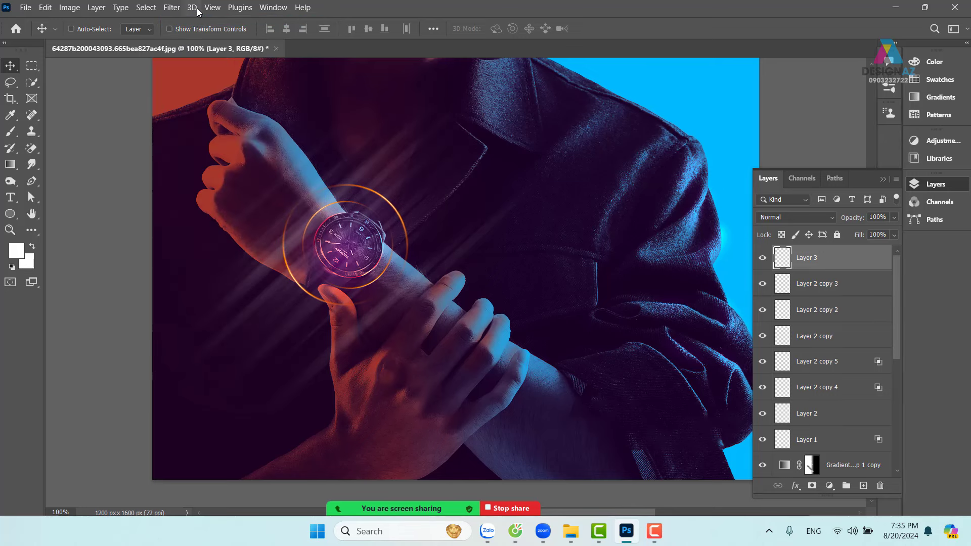
pyautogui.click(172, 8)
pyautogui.click(194, 23)
# Rotate the light streaks on Layer 3 about 4.6° counterclockwise.
pyautogui.hotkey('ctrl', 't')
pyautogui.moveTo(642, 295); pyautogui.dragTo(641, 271)
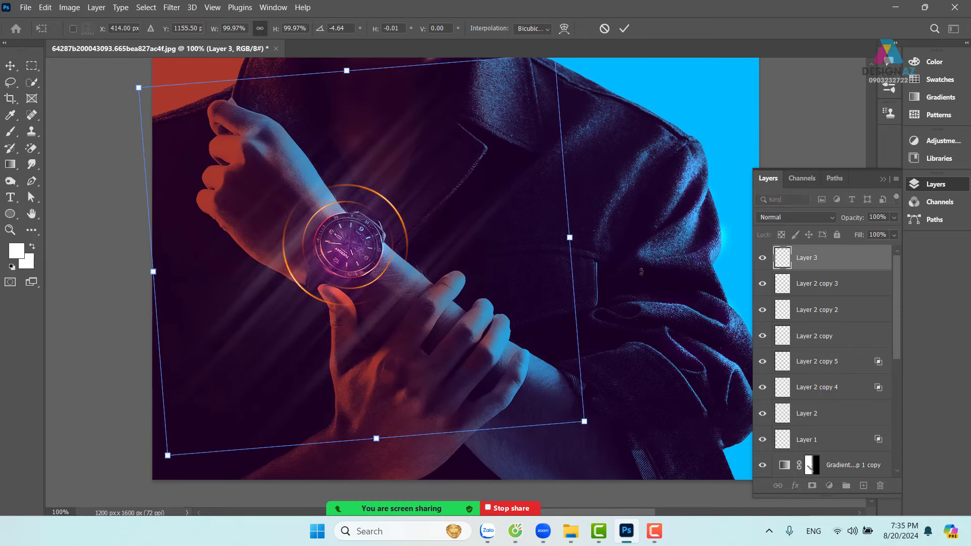
pyautogui.press('Return')
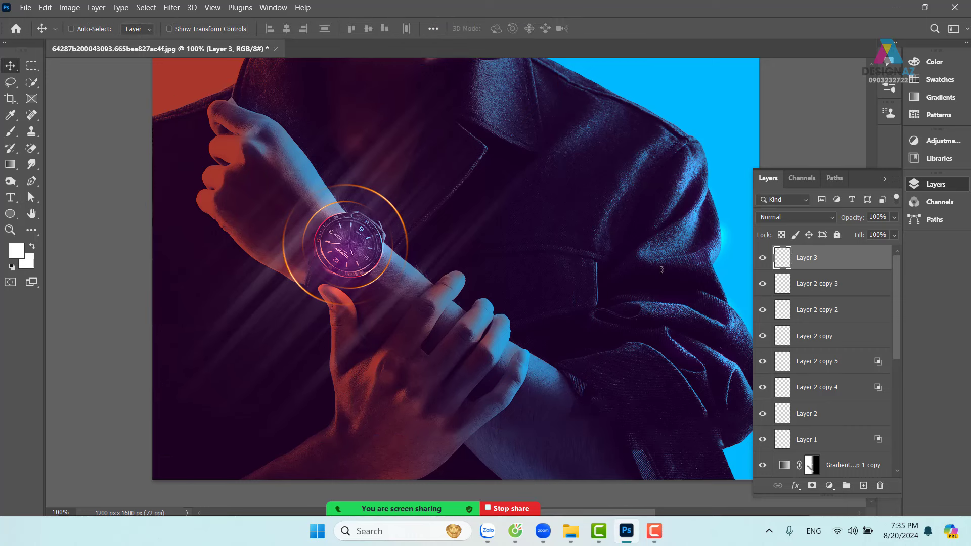
# Duplicate Layer 3 and merge the copy with the original into one brighter streak layer.
pyautogui.hotkey('ctrl', 'j')
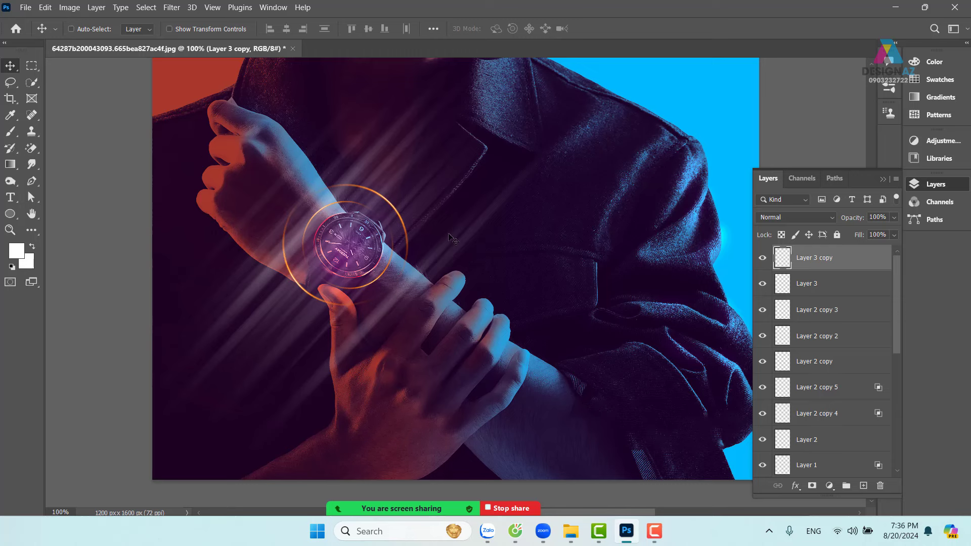
pyautogui.keyDown('shift'); pyautogui.click(862, 284); pyautogui.keyUp('shift')
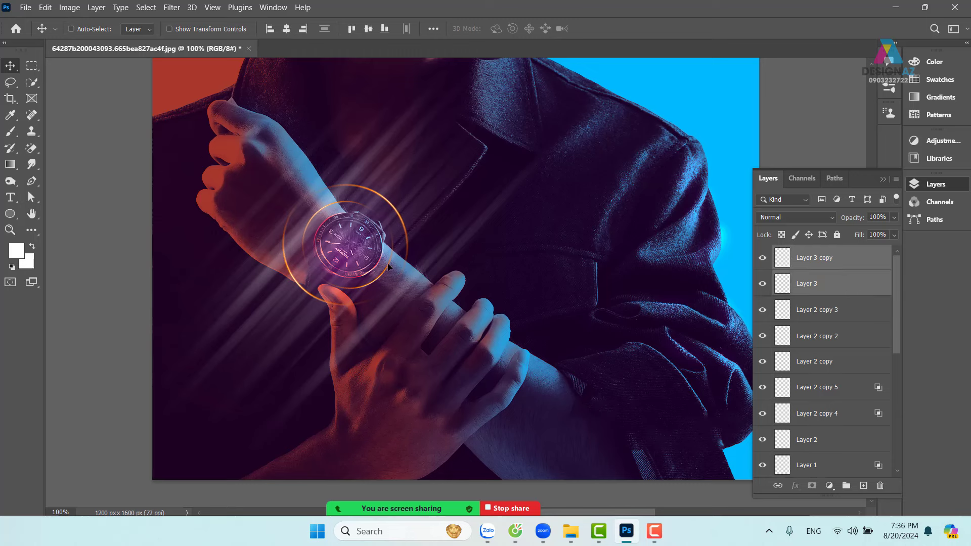
pyautogui.moveTo(375, 267); pyautogui.dragTo(472, 258)
pyautogui.hotkey('ctrl', 'z')
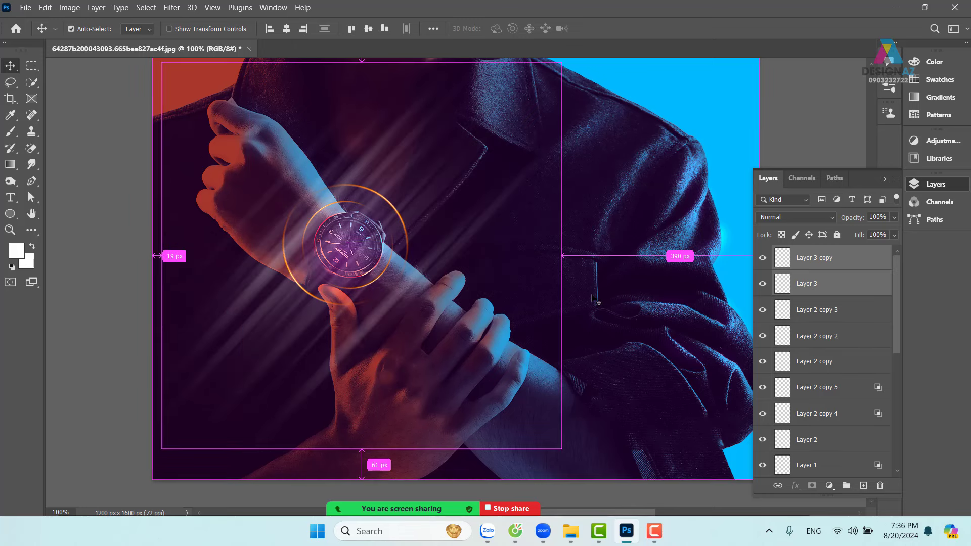
pyautogui.hotkey('ctrl', 'e')
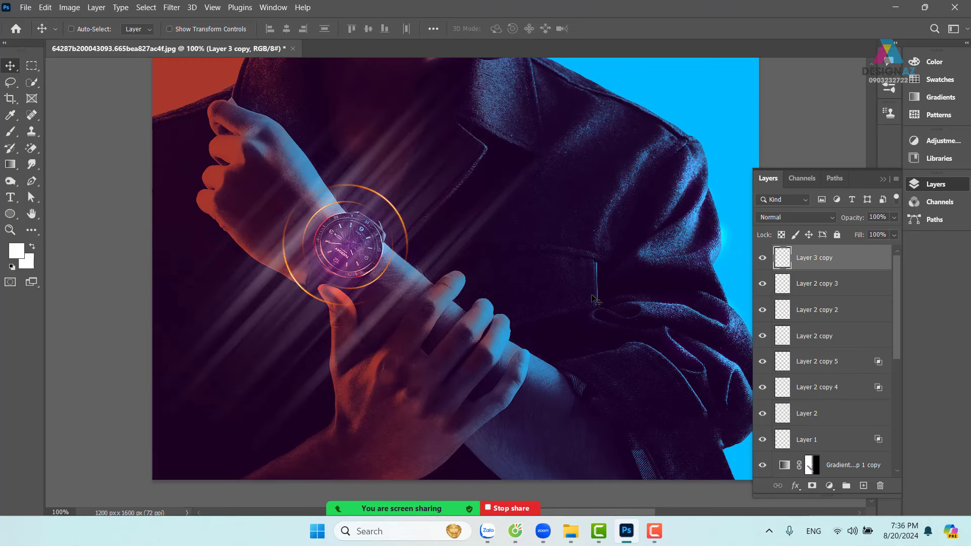
# Set the merged streak layer's blend mode to Color Dodge and disable Transparency Shapes Layer in its blending options.
pyautogui.rightClick(851, 261)
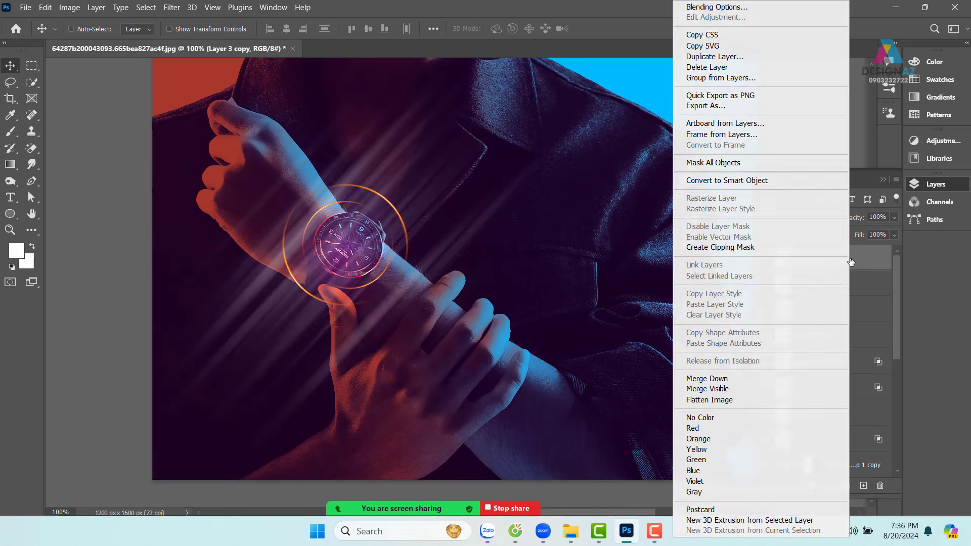
pyautogui.click(751, 4)
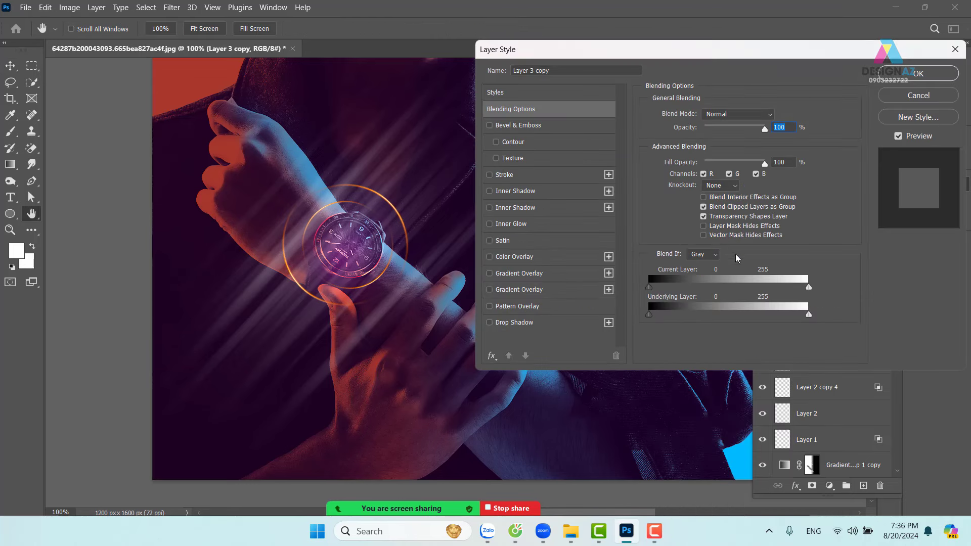
pyautogui.click(703, 218)
pyautogui.click(757, 116)
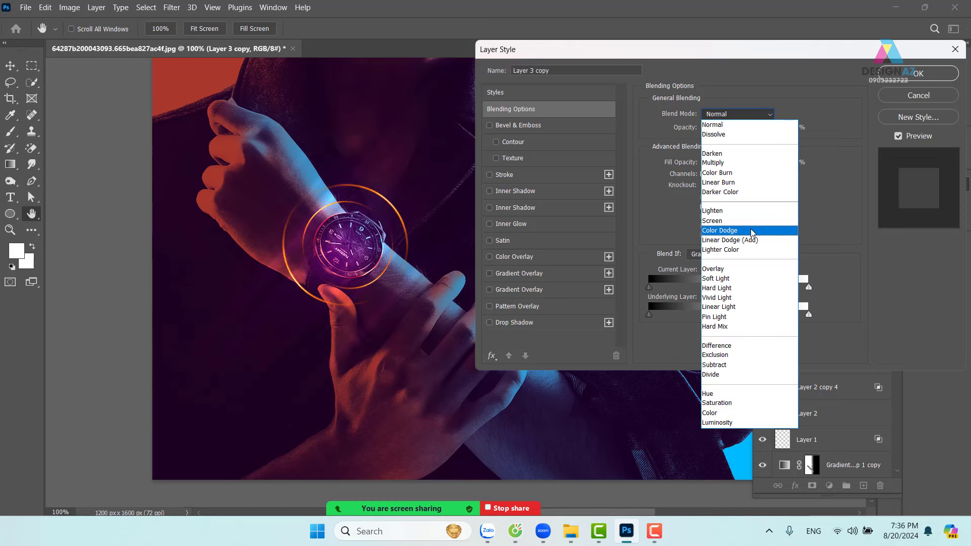
pyautogui.click(752, 231)
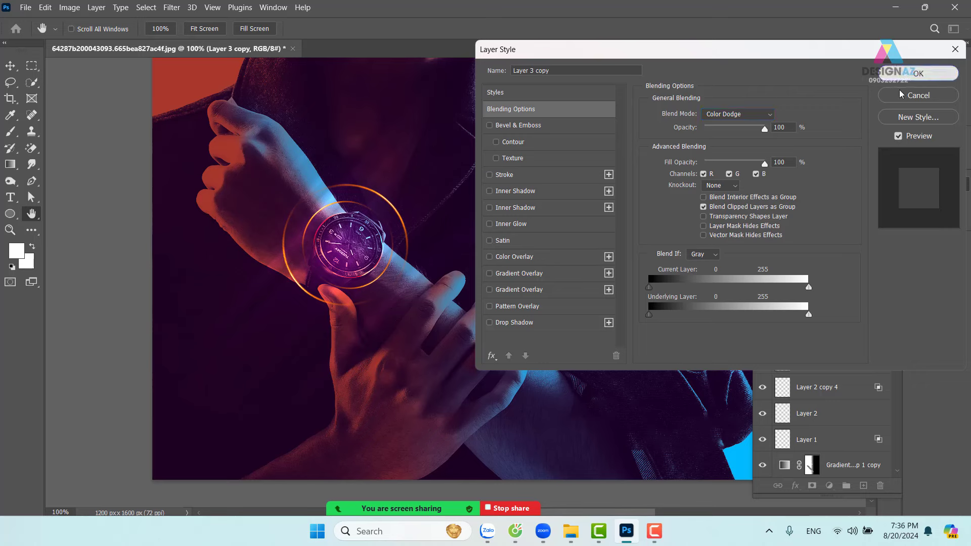
pyautogui.click(905, 74)
# Duplicate the Color Dodge streak layer twice to intensify the purple glow around the watch.
pyautogui.hotkey('ctrl', 'j')
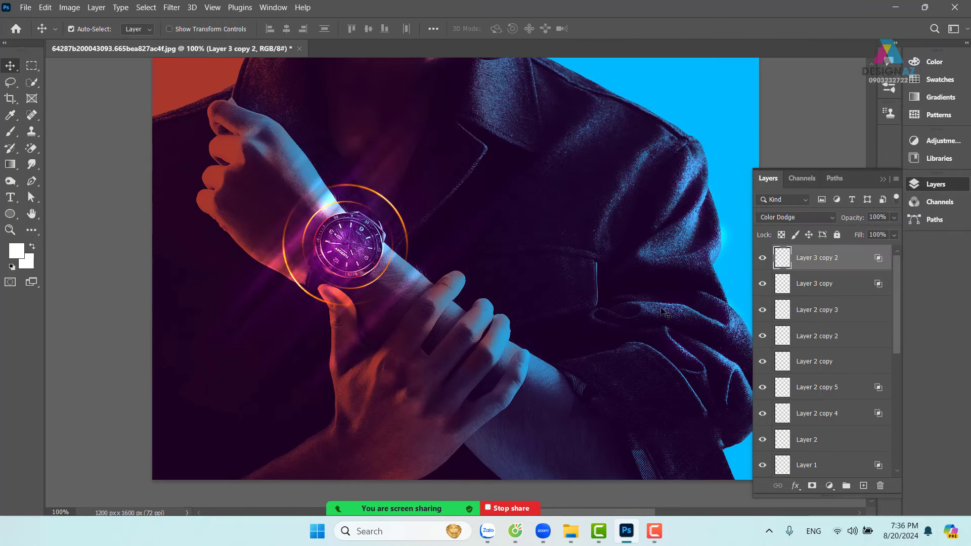
pyautogui.hotkey('ctrl', 'j')
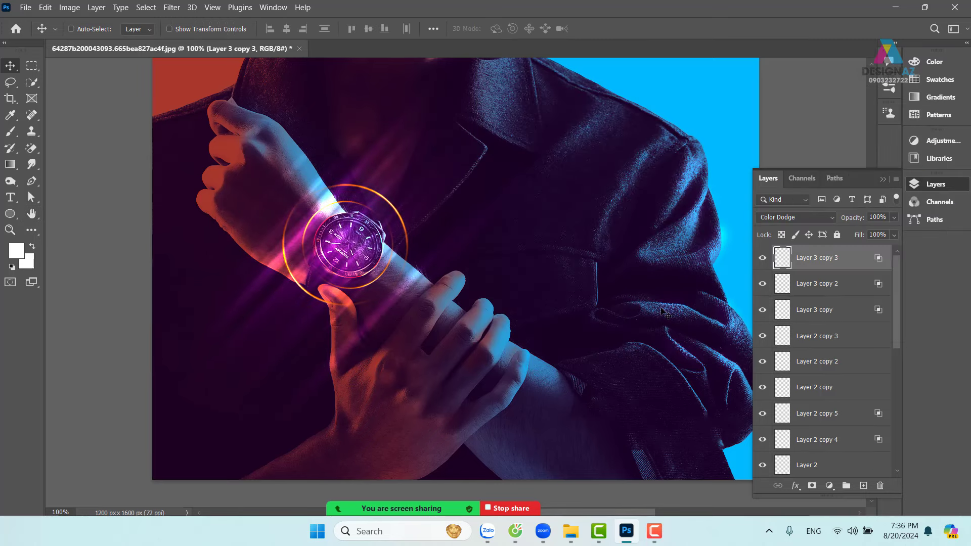
pyautogui.hotkey('ctrl', '-')
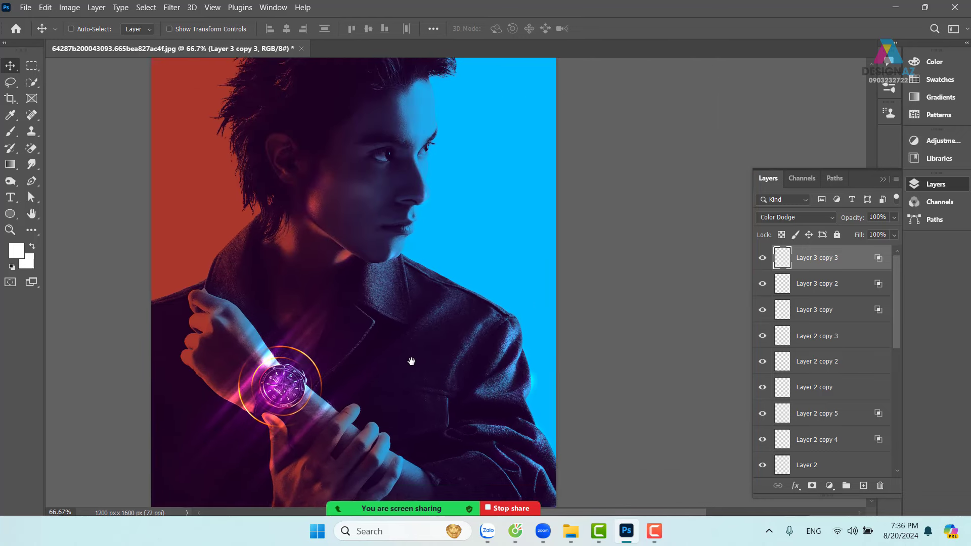
pyautogui.moveTo(422, 346); pyautogui.dragTo(411, 361)
pyautogui.moveTo(273, 384); pyautogui.dragTo(357, 313)
pyautogui.hotkey('ctrl', 'z')
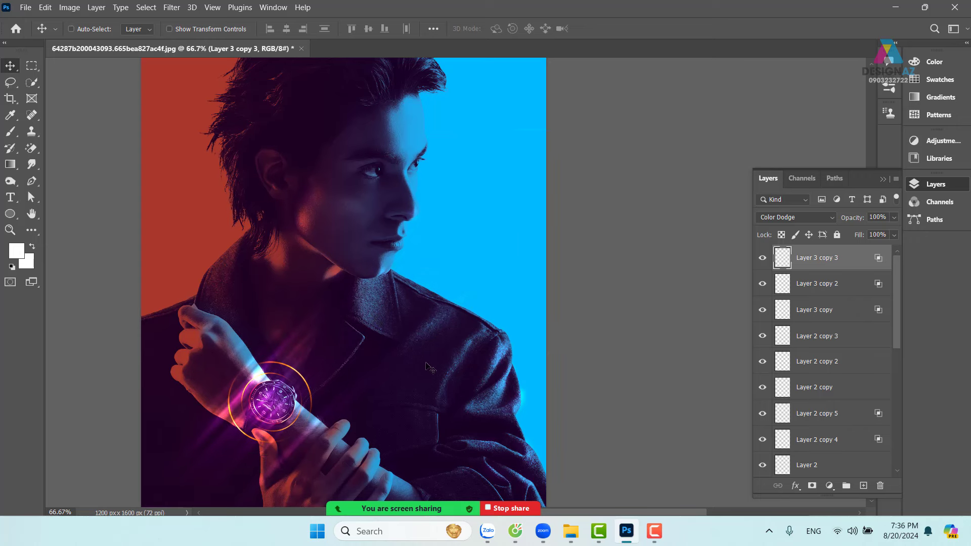
# Examine the glowing streaks around the watch at 100% and 200% zoom.
pyautogui.moveTo(362, 347); pyautogui.dragTo(424, 247)
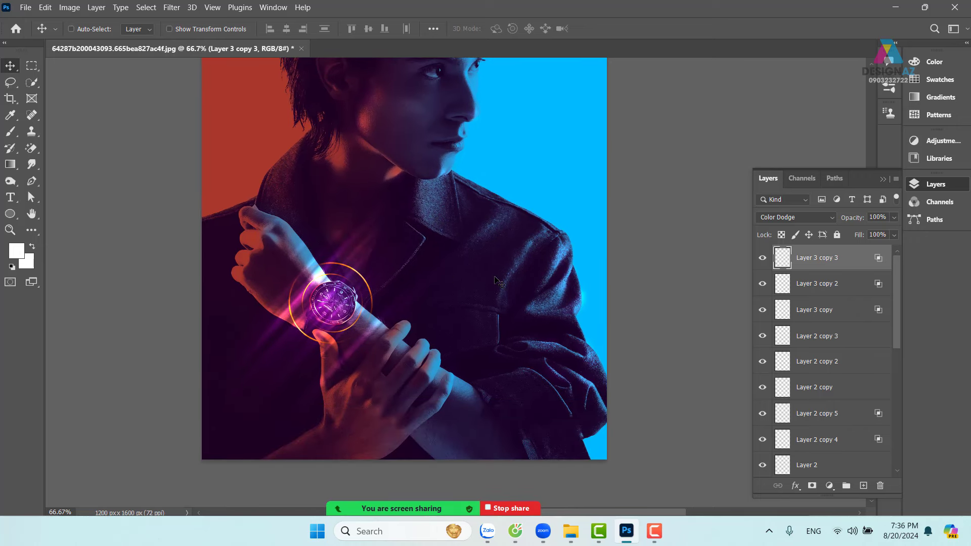
pyautogui.hotkey('ctrl', '+')
pyautogui.moveTo(447, 293); pyautogui.dragTo(477, 268)
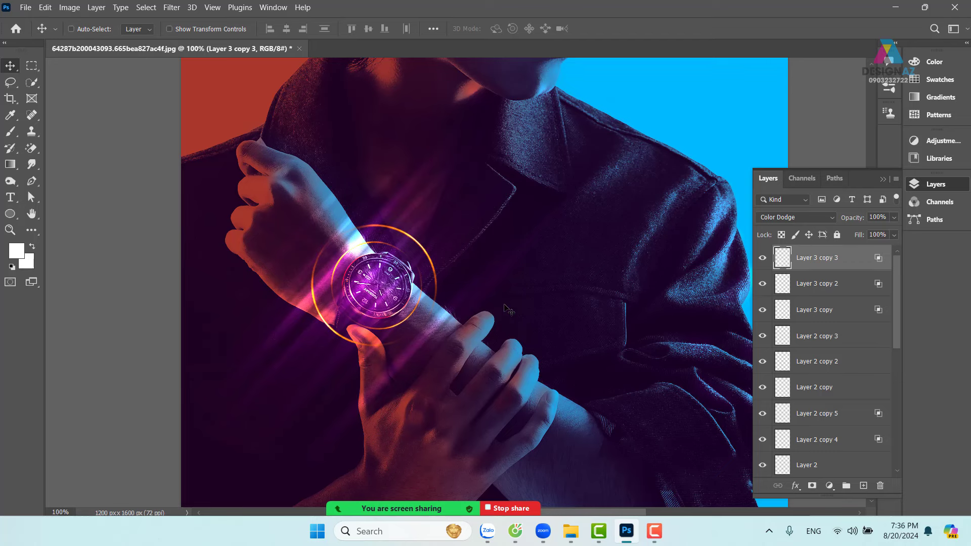
pyautogui.hotkey('ctrl', '+')
pyautogui.moveTo(499, 300); pyautogui.dragTo(502, 274)
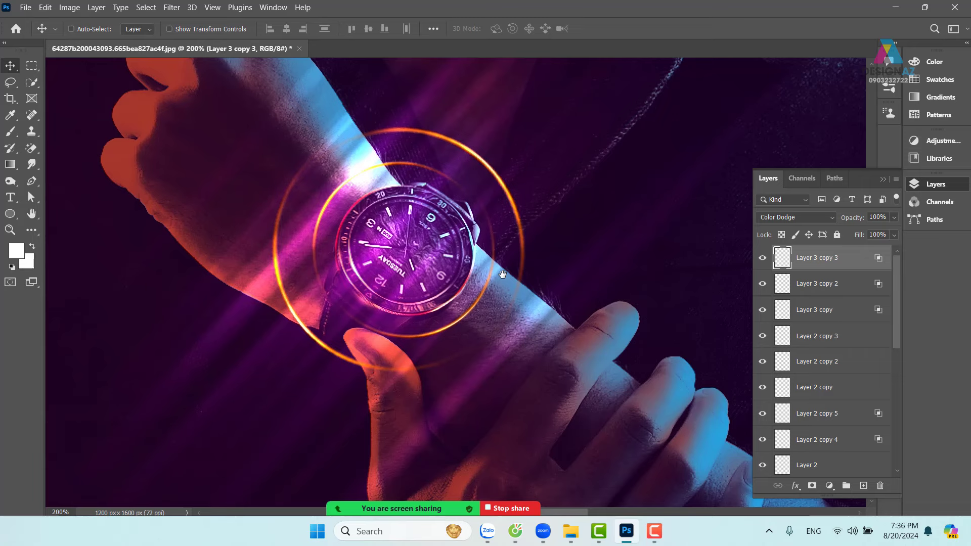
pyautogui.hotkey('ctrl', '-')
pyautogui.moveTo(503, 278); pyautogui.dragTo(459, 302)
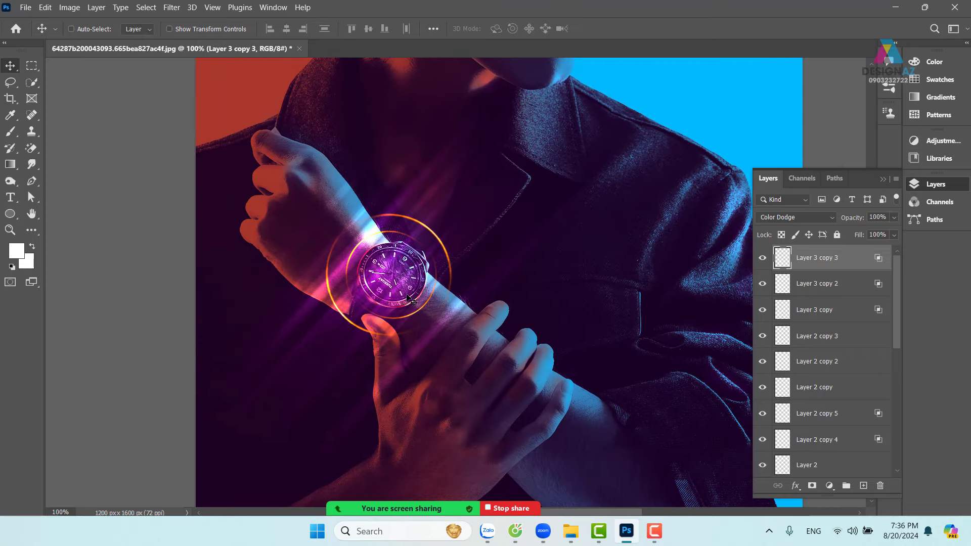
pyautogui.hscroll(1, 521, 286)
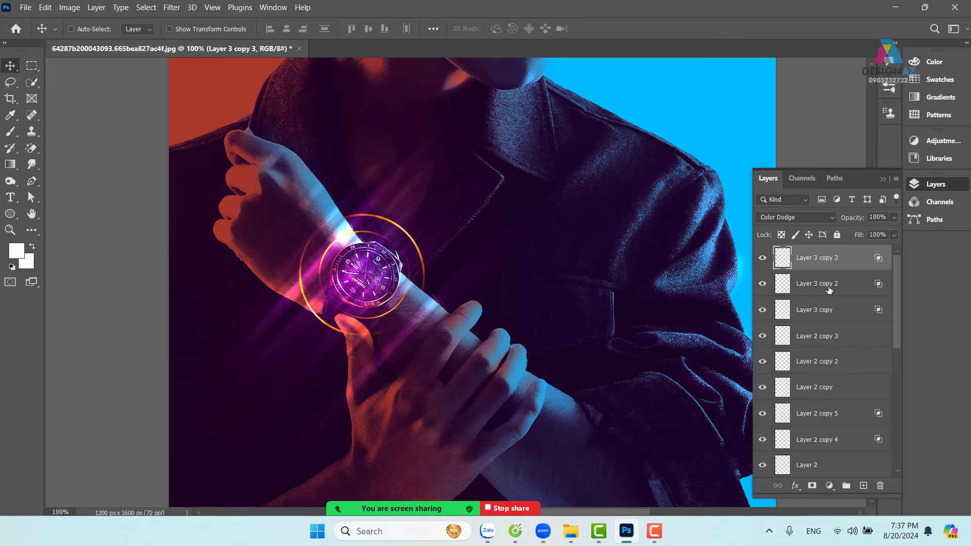
# Select Layer 3 copy, copy 2 and copy 3 together and undo a trial move of these streaks.
pyautogui.keyDown('shift'); pyautogui.click(841, 297); pyautogui.keyUp('shift')
pyautogui.keyDown('shift'); pyautogui.click(841, 309); pyautogui.keyUp('shift')
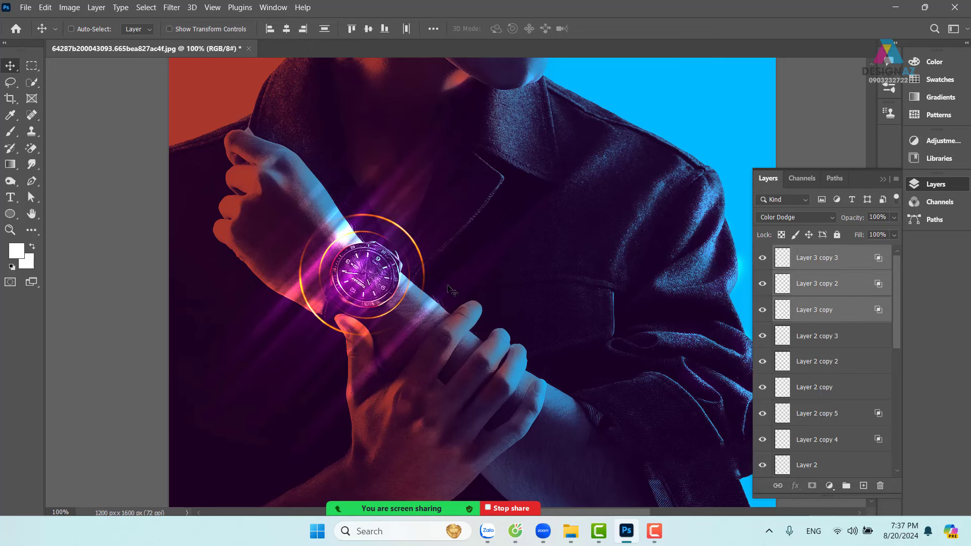
pyautogui.moveTo(447, 287)
pyautogui.mouseDown()
pyautogui.moveTo(560, 228)
pyautogui.moveTo(739, 203)
pyautogui.mouseUp()
pyautogui.hotkey('ctrl', 'z')
# Free Transform the three selected streak layers, widening them to 142.48% and skewing them vertically by -16.51° along the diagonal across the watch.
pyautogui.moveTo(507, 234); pyautogui.dragTo(447, 275)
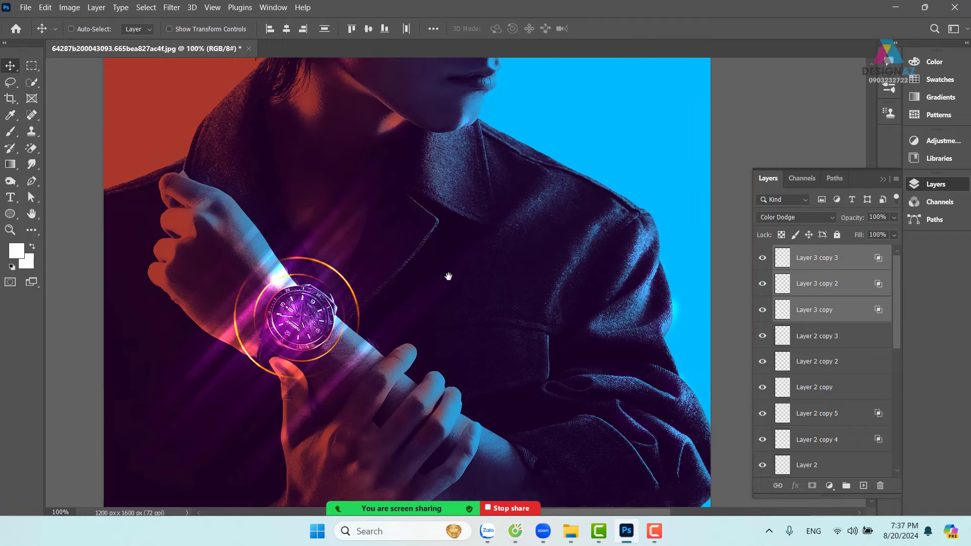
pyautogui.hotkey('ctrl', 't')
pyautogui.moveTo(510, 214); pyautogui.dragTo(475, 240)
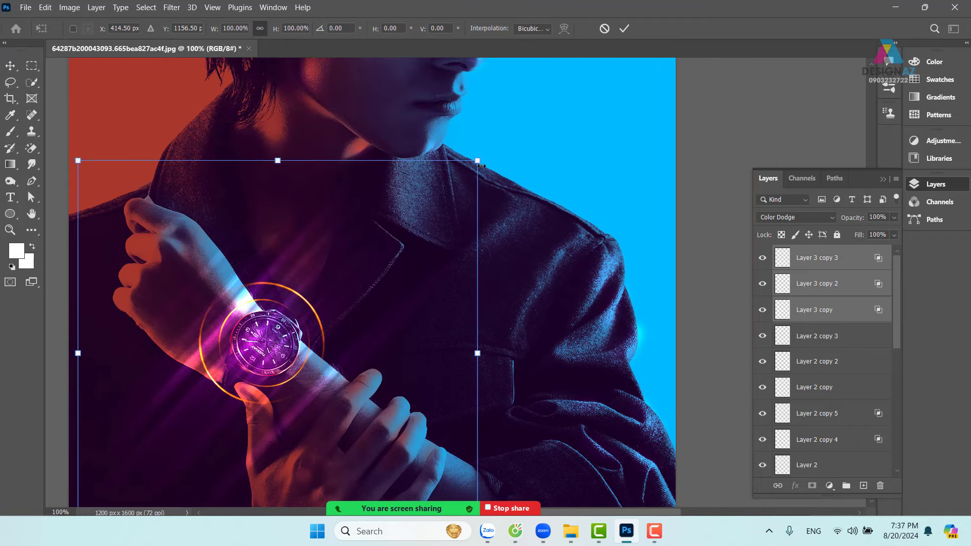
pyautogui.moveTo(476, 162); pyautogui.dragTo(596, 60)
pyautogui.moveTo(404, 309); pyautogui.dragTo(449, 211)
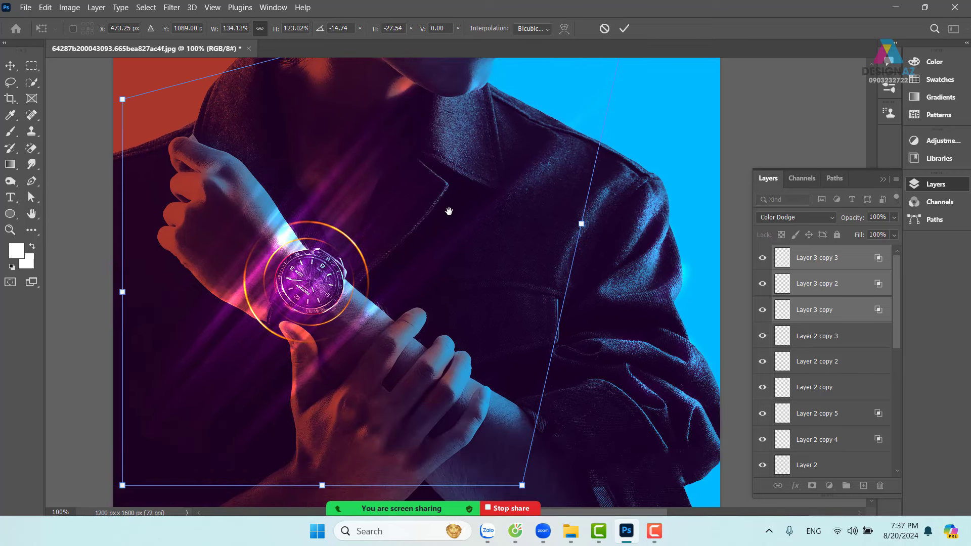
pyautogui.hotkey('ctrl', '-')
pyautogui.hotkey('ctrl', '-')
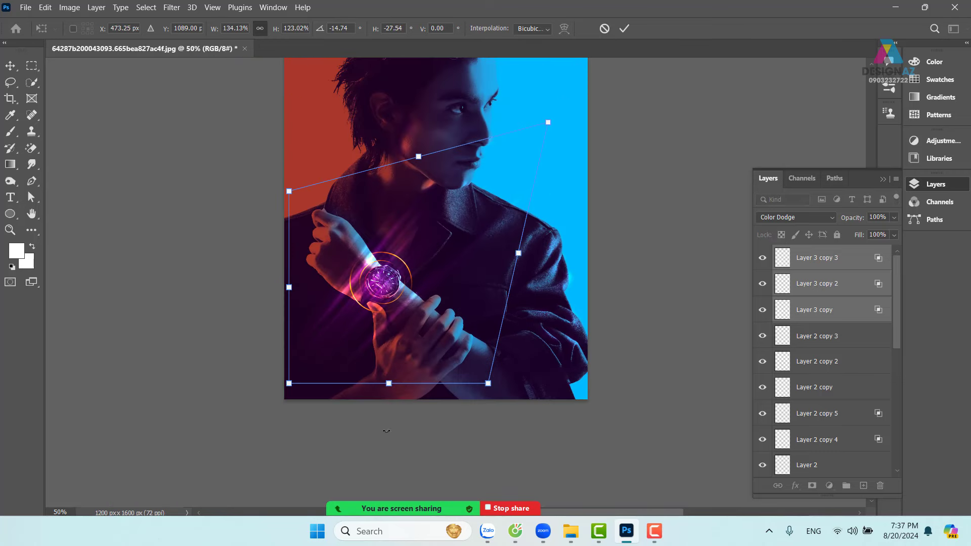
pyautogui.moveTo(489, 384); pyautogui.dragTo(573, 300)
pyautogui.moveTo(452, 250); pyautogui.dragTo(424, 288)
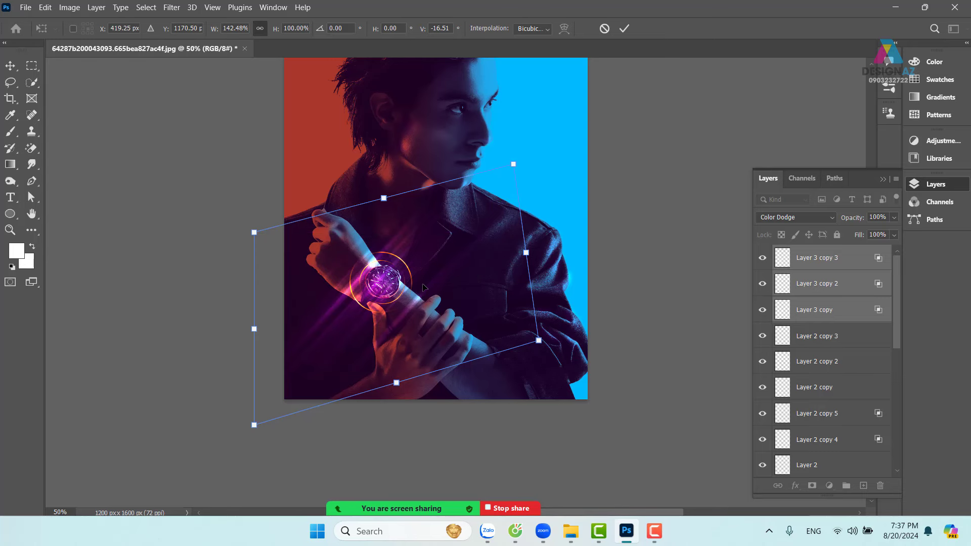
pyautogui.press('Return')
# Group the three selected streak layers.
pyautogui.hotkey('ctrl', '+')
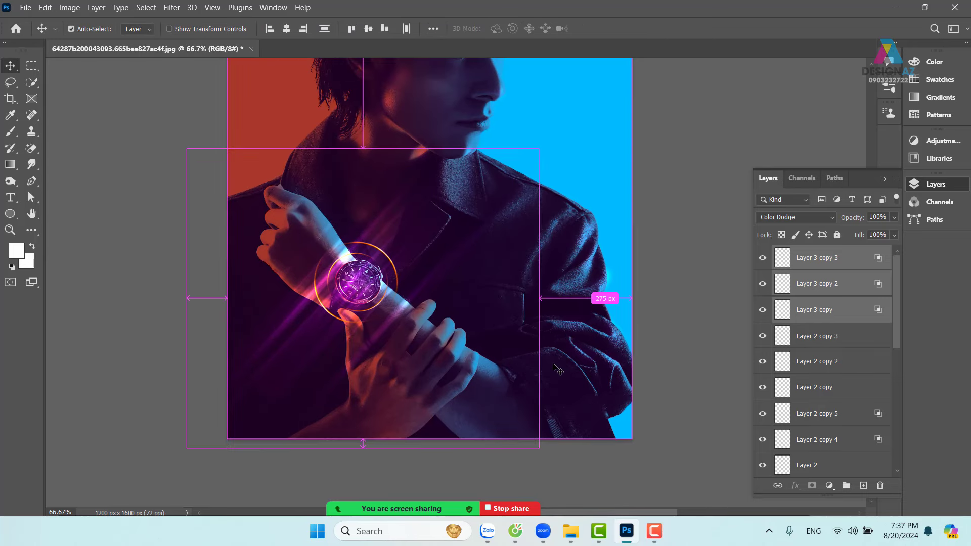
pyautogui.hotkey('ctrl', 'g')
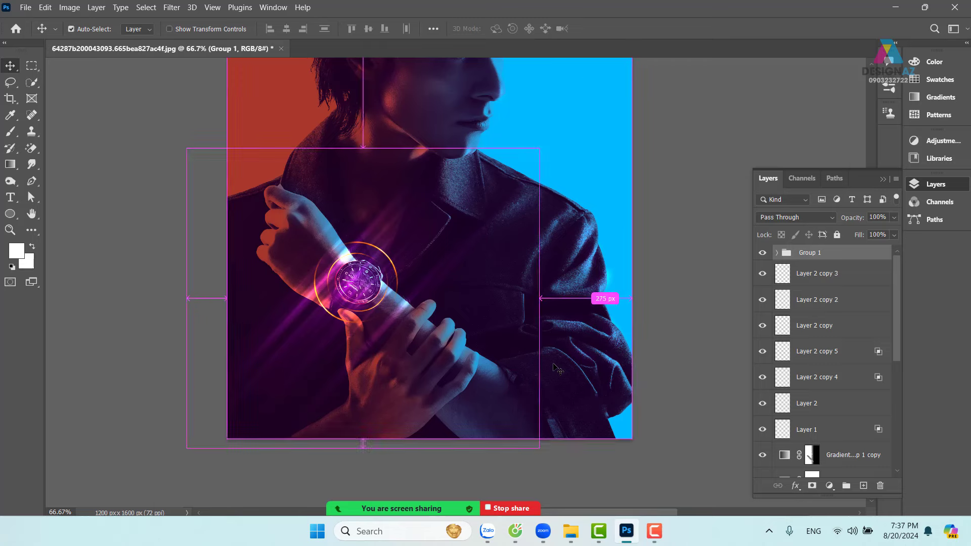
pyautogui.hotkey('ctrl', '+')
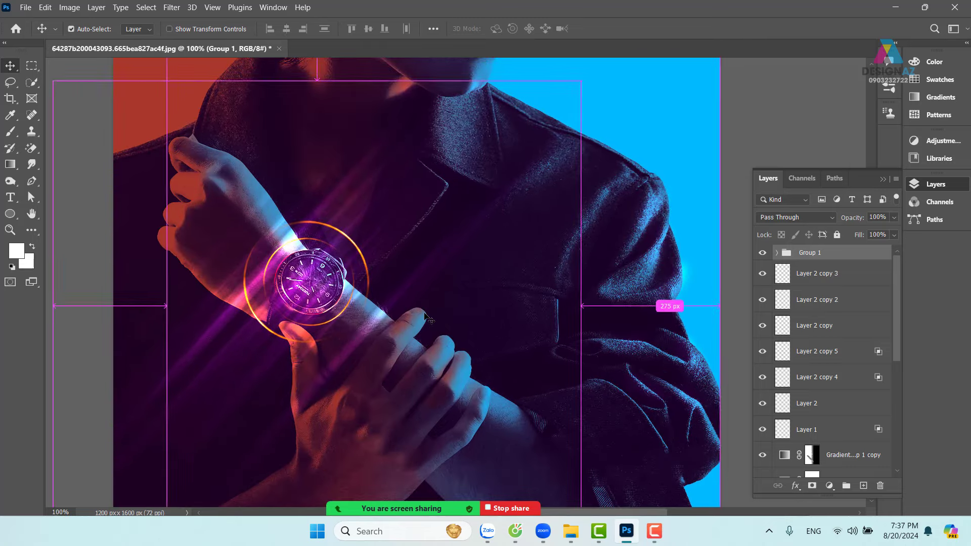
pyautogui.hotkey('ctrl', '+')
pyautogui.moveTo(465, 280); pyautogui.dragTo(527, 278)
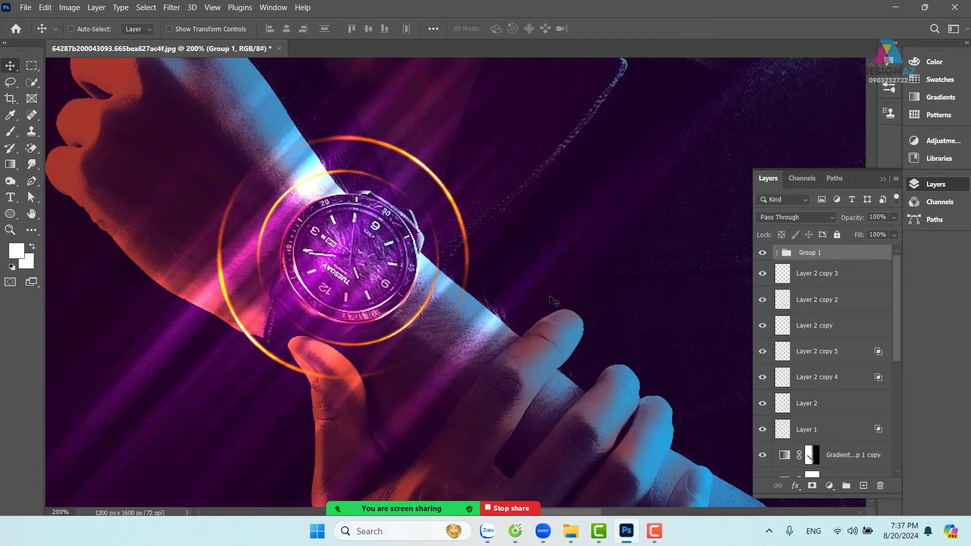
# Try blending the streak group with the image by splitting the Blend If underlying-layer shadow threshold to 0 / 44.
pyautogui.rightClick(858, 259)
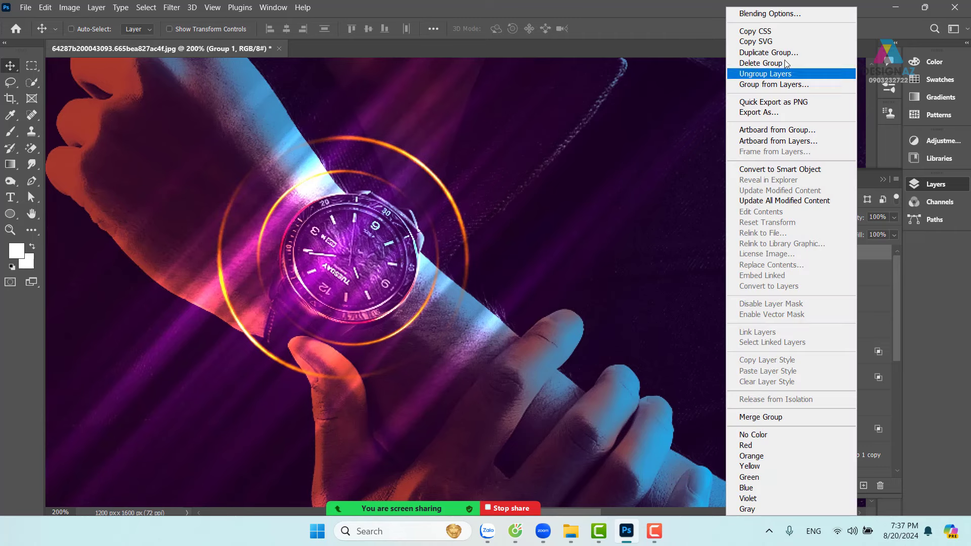
pyautogui.click(768, 13)
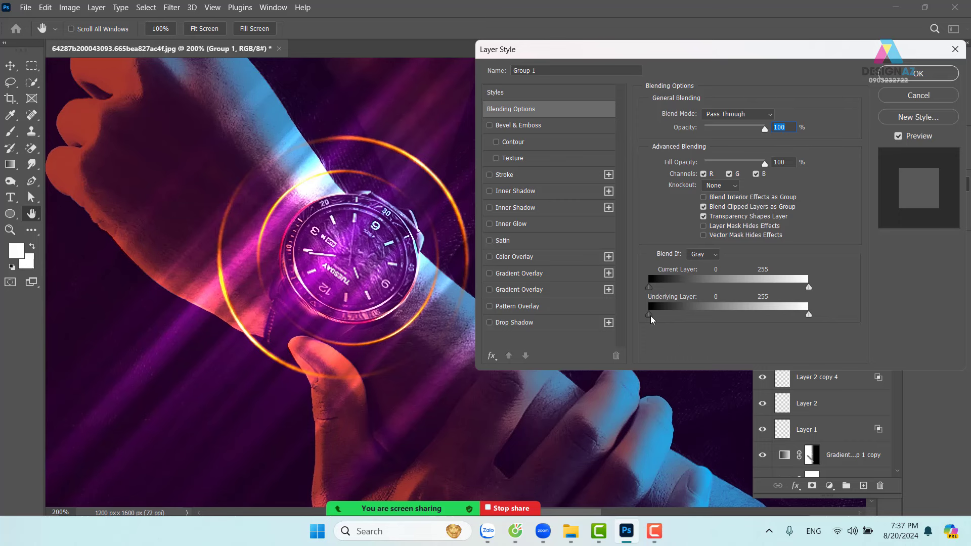
pyautogui.moveTo(649, 316); pyautogui.dragTo(659, 315)
pyautogui.moveTo(658, 315); pyautogui.dragTo(534, 331)
pyautogui.moveTo(808, 316); pyautogui.dragTo(847, 310)
pyautogui.press('alt')
pyautogui.moveTo(651, 314); pyautogui.dragTo(676, 315)
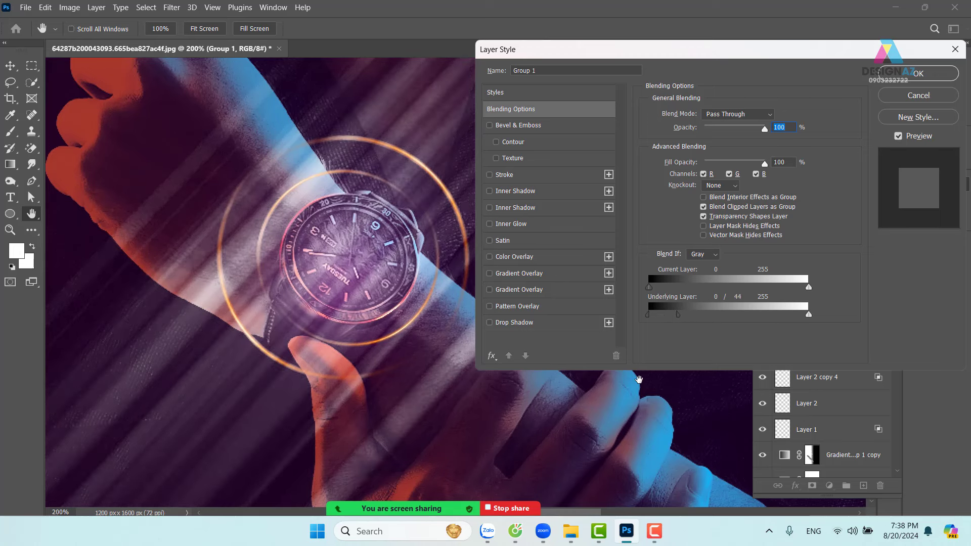
pyautogui.click(919, 74)
# Add a layer mask to Group 1 and paint black with a soft 36 px brush around the watch's bezel to hide the glow there.
pyautogui.press('v')
pyautogui.moveTo(436, 295); pyautogui.dragTo(430, 293)
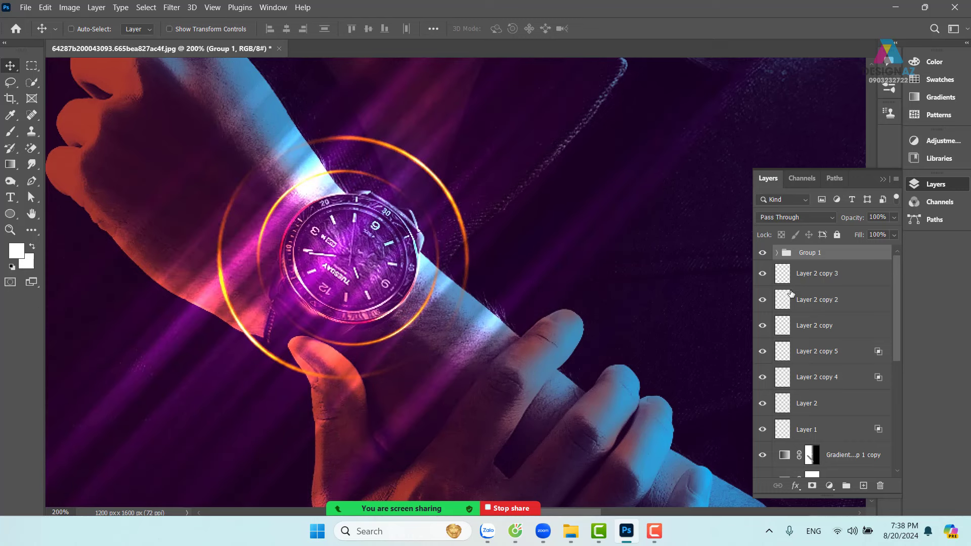
pyautogui.click(812, 486)
pyautogui.press('b')
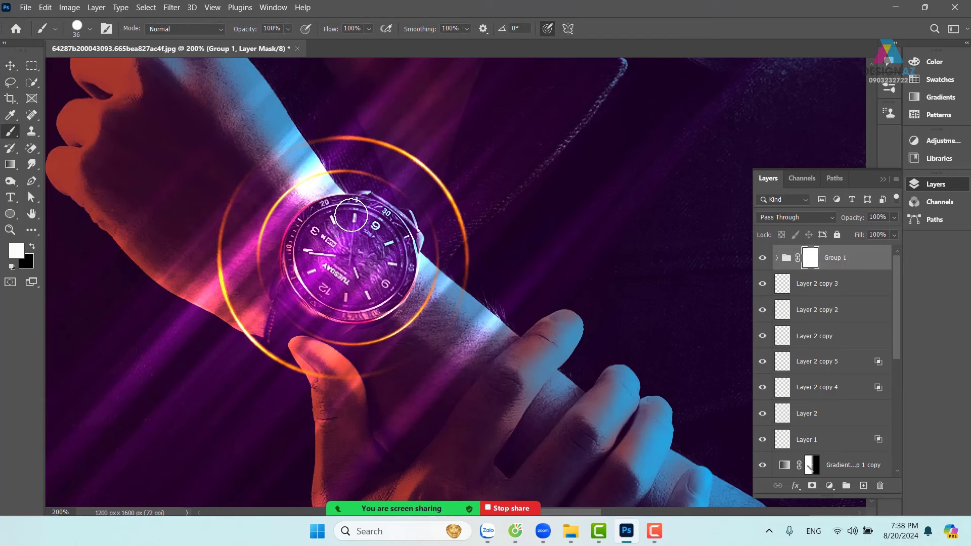
pyautogui.press('x')
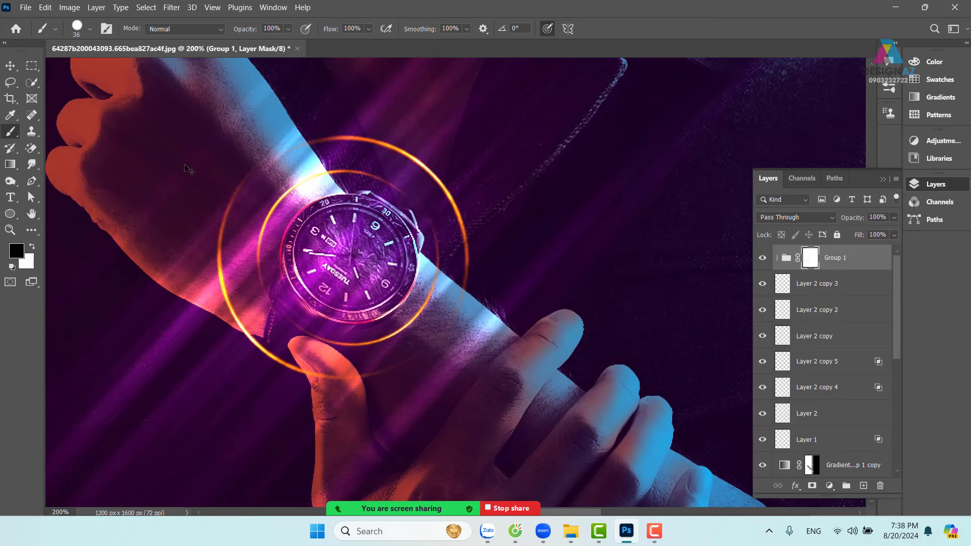
pyautogui.click(90, 29)
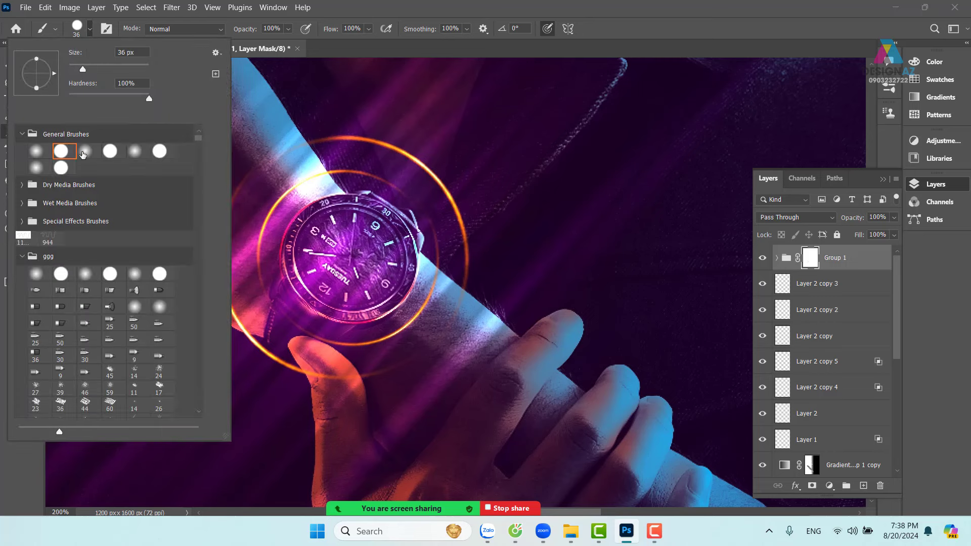
pyautogui.click(84, 153)
pyautogui.click(361, 216)
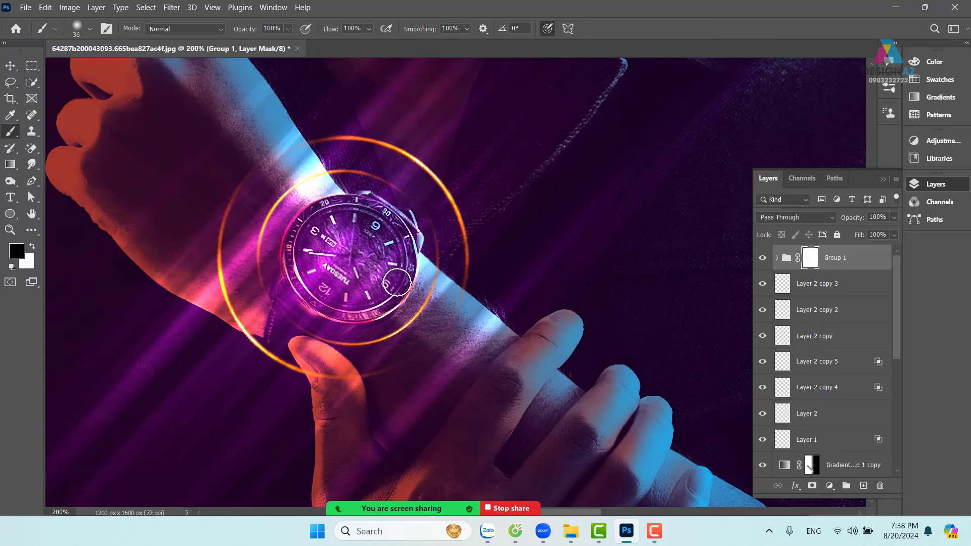
pyautogui.moveTo(397, 282)
pyautogui.mouseDown()
pyautogui.moveTo(399, 246)
pyautogui.moveTo(365, 221)
pyautogui.moveTo(309, 232)
pyautogui.moveTo(385, 230)
pyautogui.moveTo(403, 261)
pyautogui.moveTo(395, 295)
pyautogui.moveTo(356, 314)
pyautogui.moveTo(403, 263)
pyautogui.mouseUp()
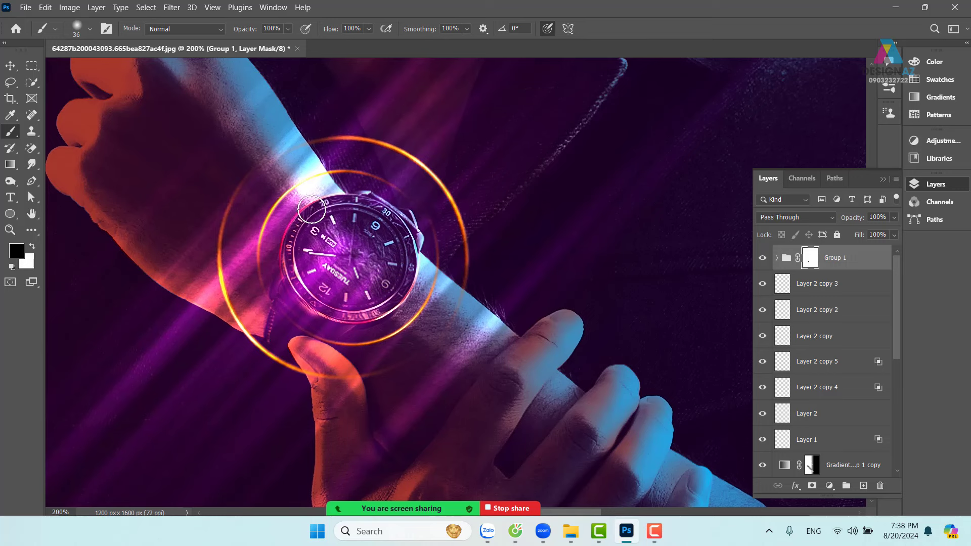
pyautogui.moveTo(312, 209)
pyautogui.mouseDown()
pyautogui.moveTo(299, 235)
pyautogui.moveTo(400, 210)
pyautogui.moveTo(405, 311)
pyautogui.moveTo(358, 324)
pyautogui.moveTo(414, 301)
pyautogui.moveTo(317, 315)
pyautogui.mouseUp()
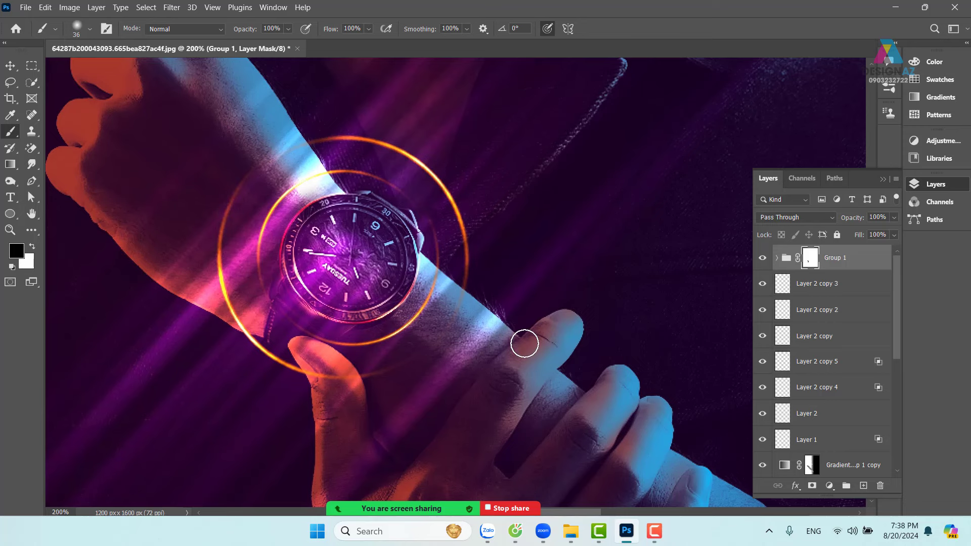
# Extend the canvas below the portrait with the Crop tool to 1200 × 2308 px.
pyautogui.scroll(-3, 524, 343)
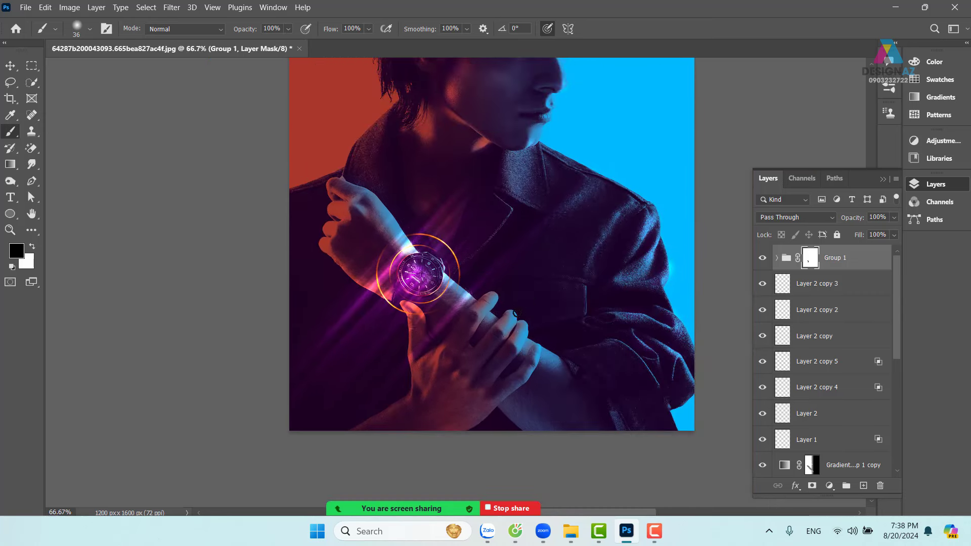
pyautogui.moveTo(529, 299); pyautogui.dragTo(416, 385)
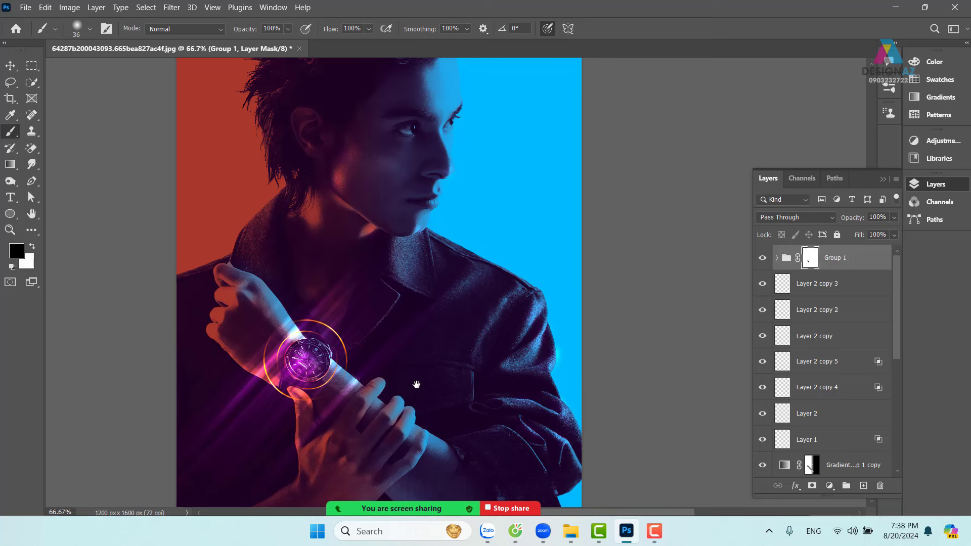
pyautogui.scroll(-1, 416, 385)
pyautogui.moveTo(419, 386); pyautogui.dragTo(438, 324)
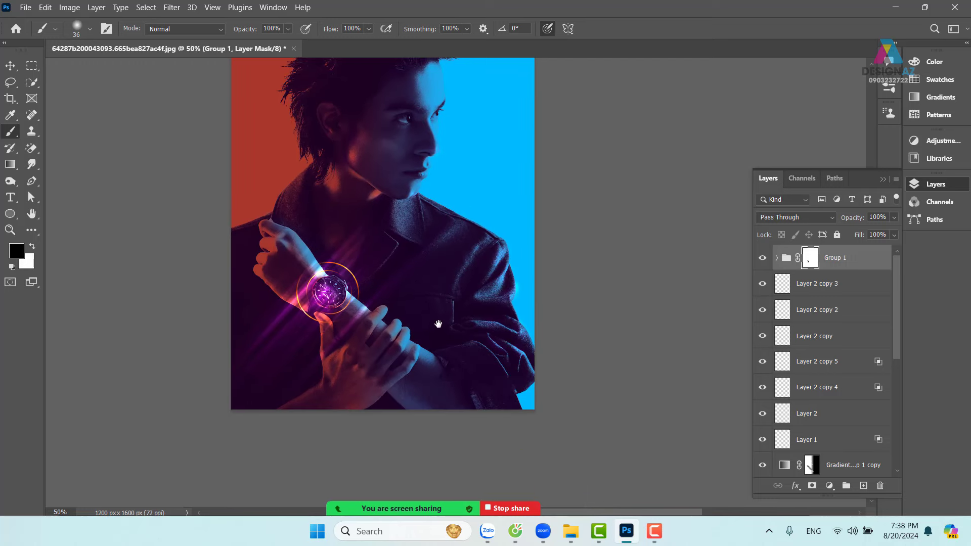
pyautogui.scroll(-1, 438, 324)
pyautogui.press('c')
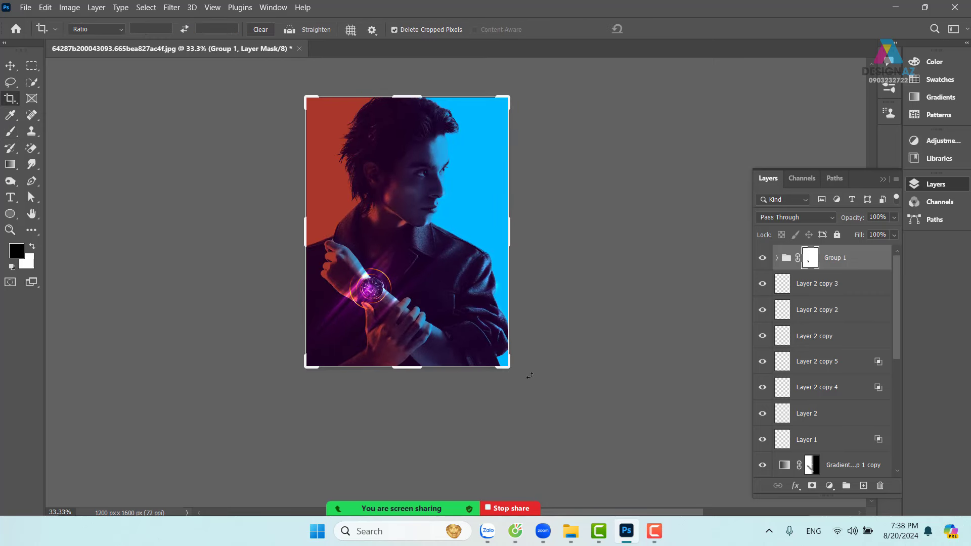
pyautogui.moveTo(903, 325); pyautogui.dragTo(908, 471)
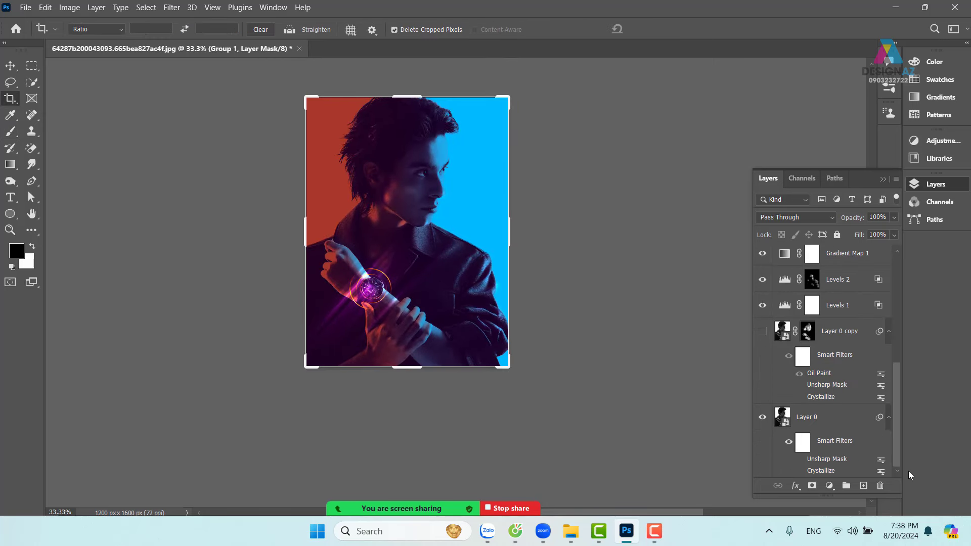
pyautogui.moveTo(405, 369); pyautogui.dragTo(399, 429)
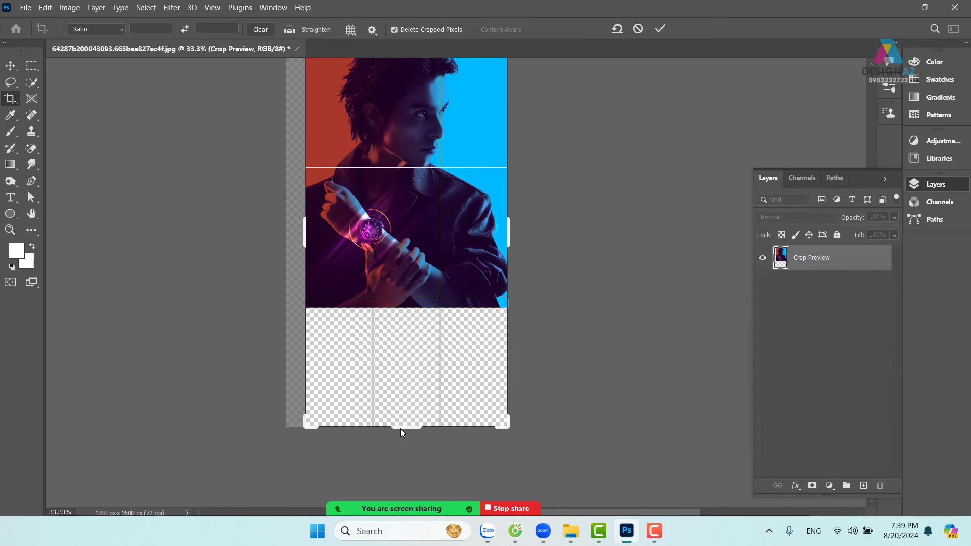
pyautogui.press('Return')
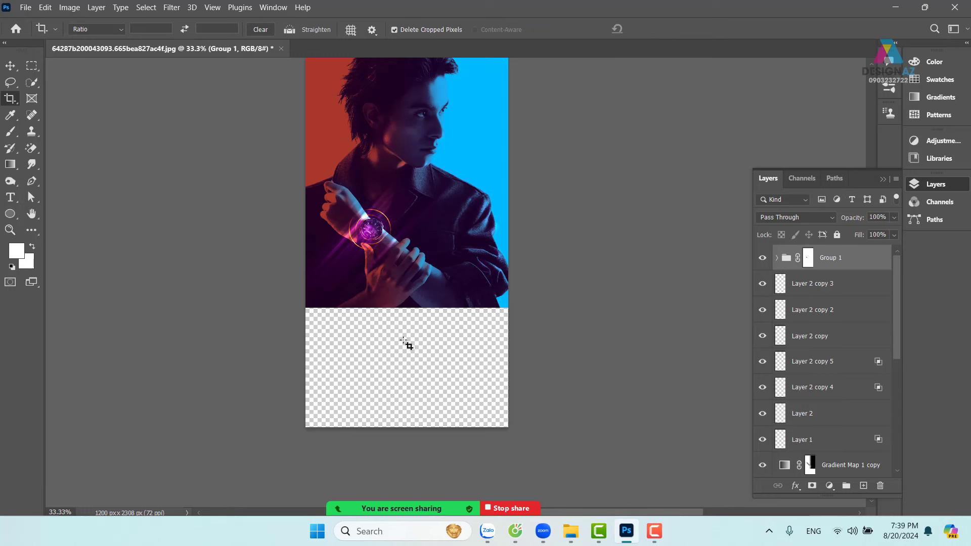
# Add a new layer at the very back and fill it with the dark purple sampled from the jacket sleeve.
pyautogui.press('i')
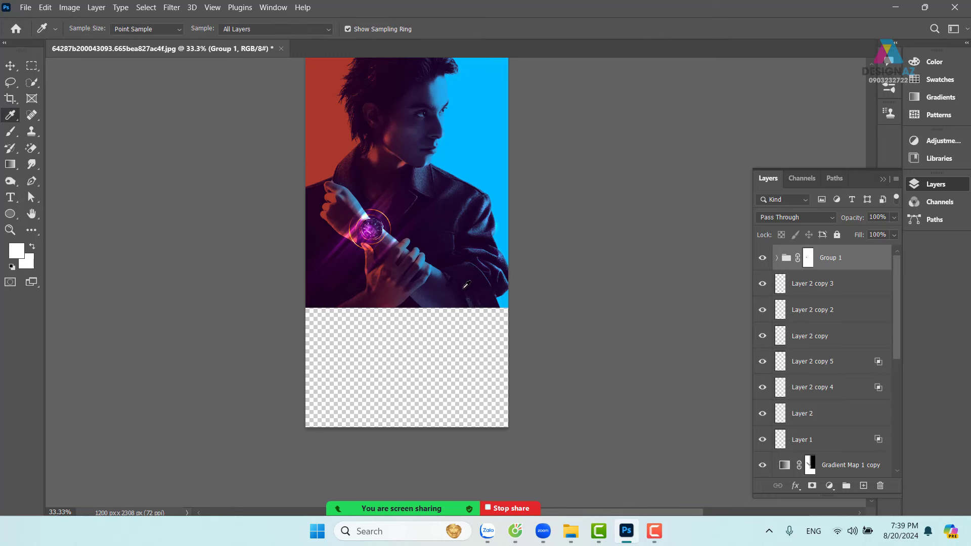
pyautogui.click(465, 286)
pyautogui.moveTo(899, 359); pyautogui.dragTo(898, 464)
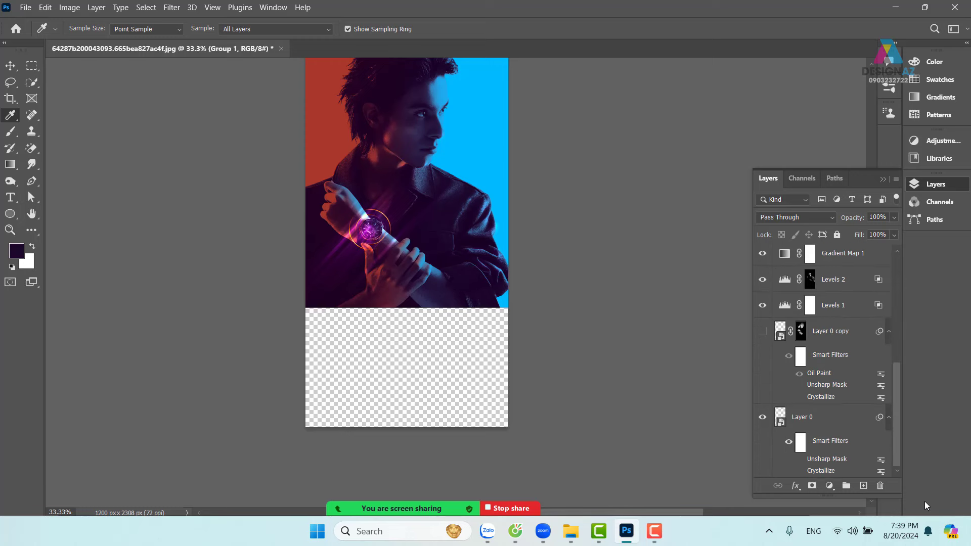
pyautogui.click(864, 487)
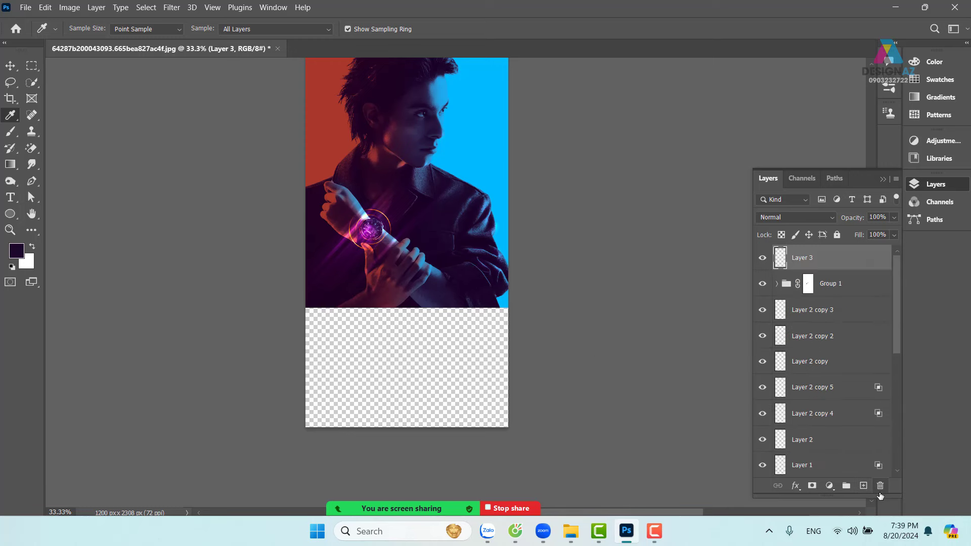
pyautogui.hotkey('ctrl', 'shift', '[')
pyautogui.hotkey('alt', 'BackSpace')
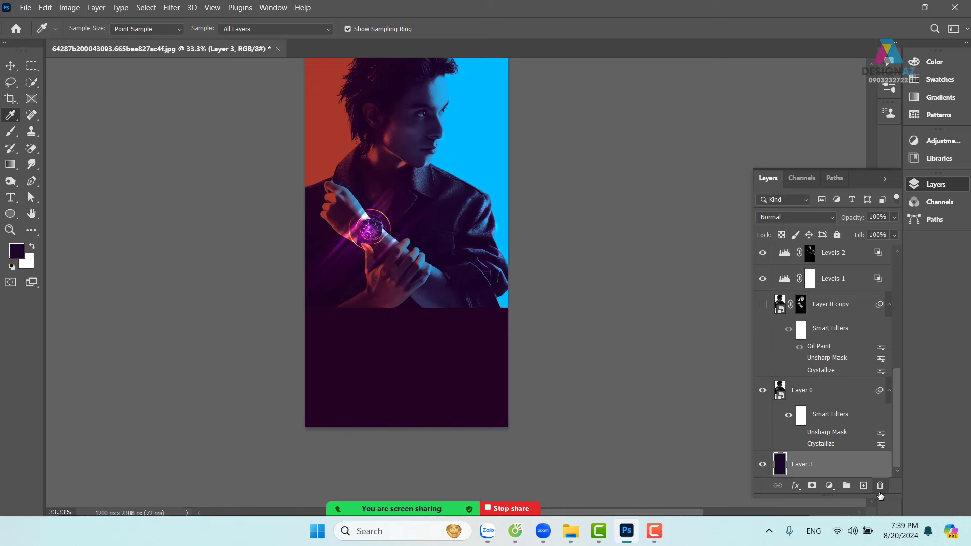
# Try refilling the bottom layer with a lighter bluish purple sampled near the portrait's lower edge.
pyautogui.click(10, 66)
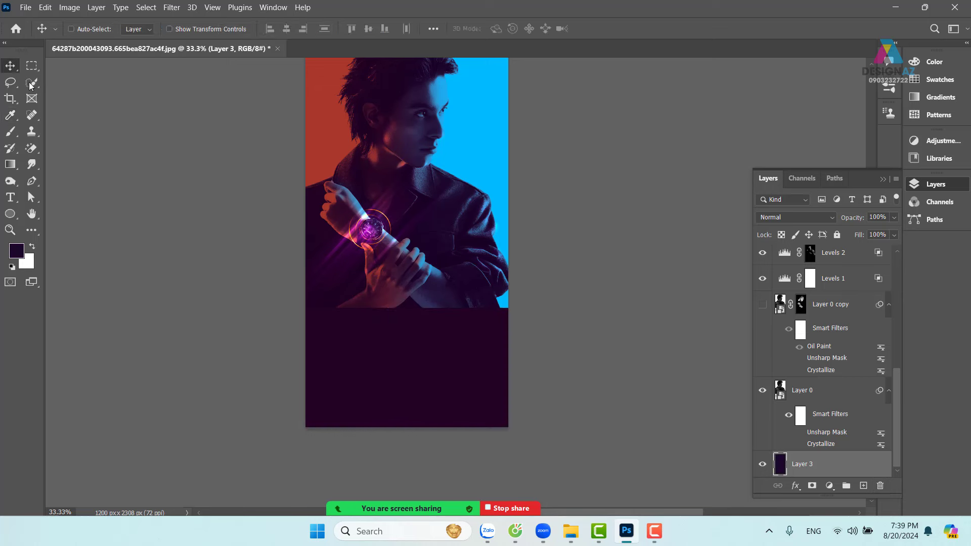
pyautogui.press('i')
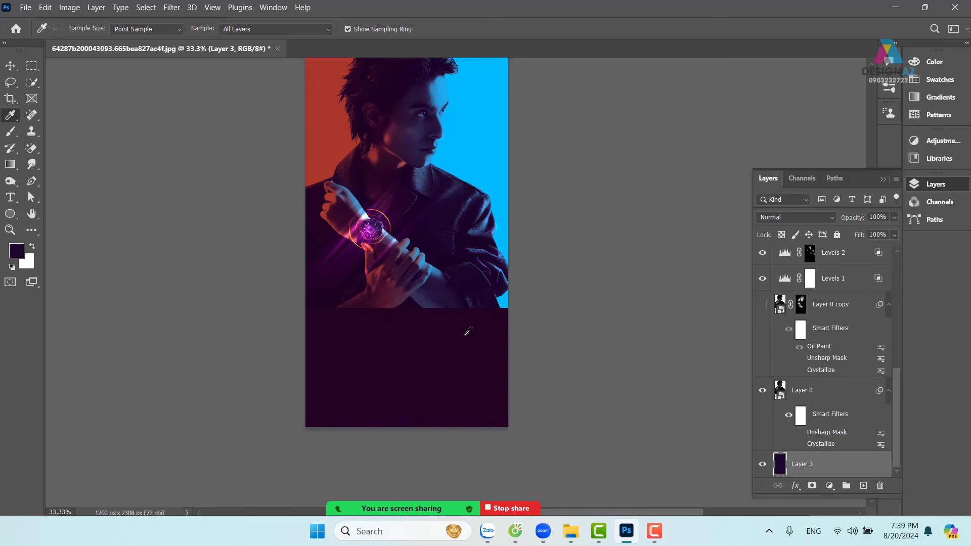
pyautogui.click(428, 300)
pyautogui.hotkey('alt', 'BackSpace')
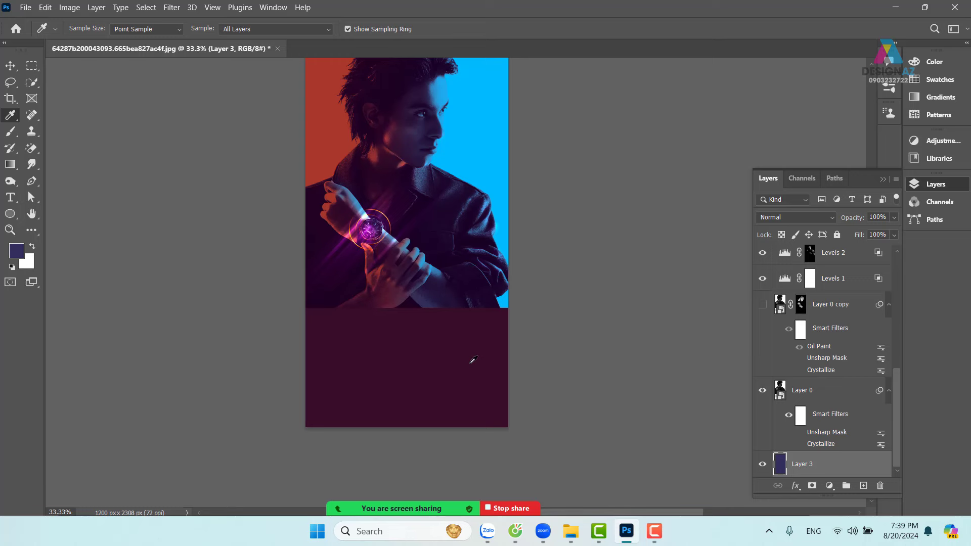
pyautogui.press('v')
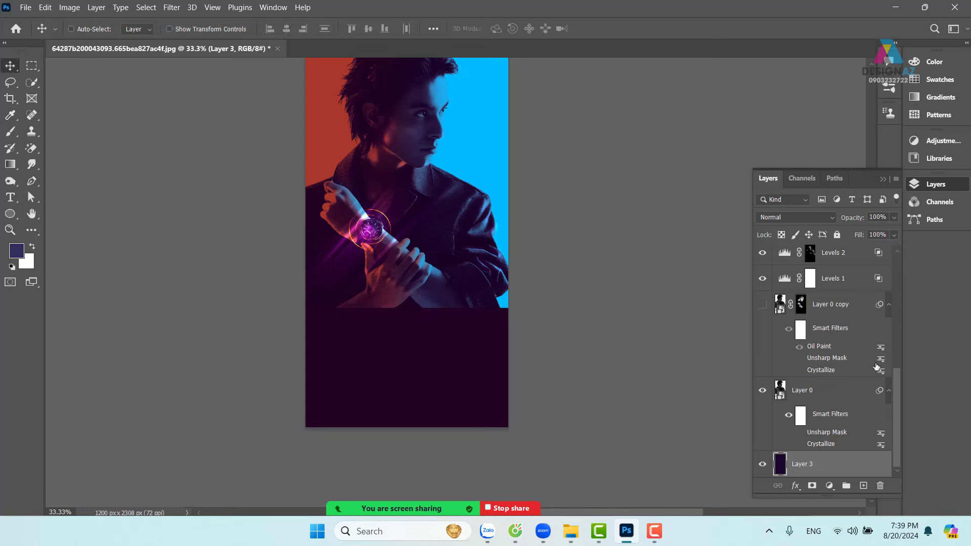
# Add a layer mask to Layer 0 and fade the portrait's lower edge into the purple background with a vertical linear gradient.
pyautogui.click(820, 393)
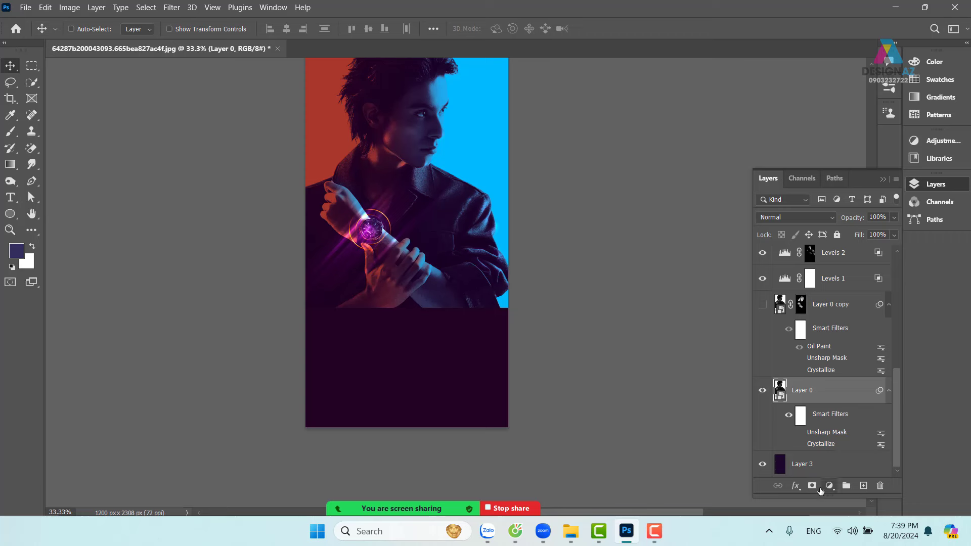
pyautogui.click(812, 485)
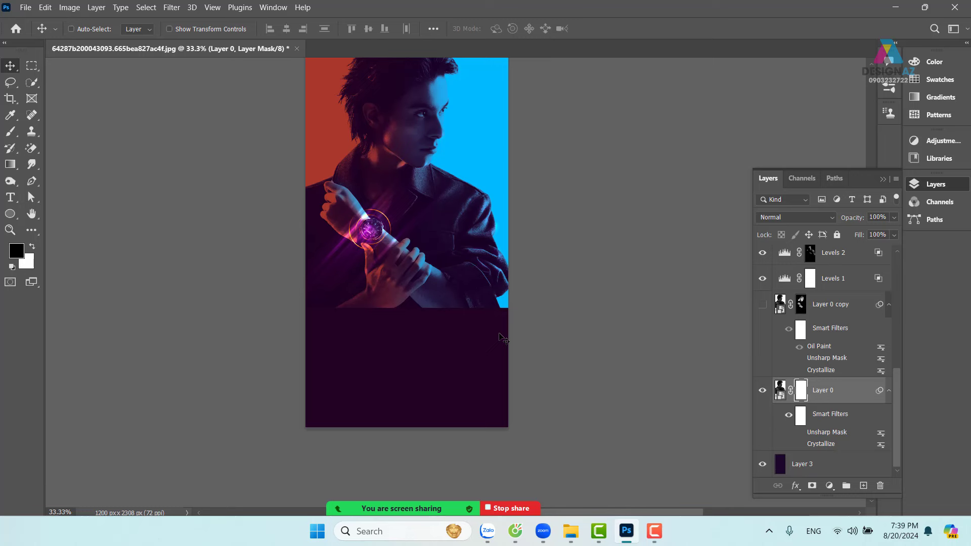
pyautogui.press('g')
pyautogui.moveTo(423, 256); pyautogui.dragTo(426, 306)
pyautogui.hotkey('ctrl', 'z')
pyautogui.moveTo(403, 263); pyautogui.dragTo(408, 313)
pyautogui.hotkey('ctrl', 'z')
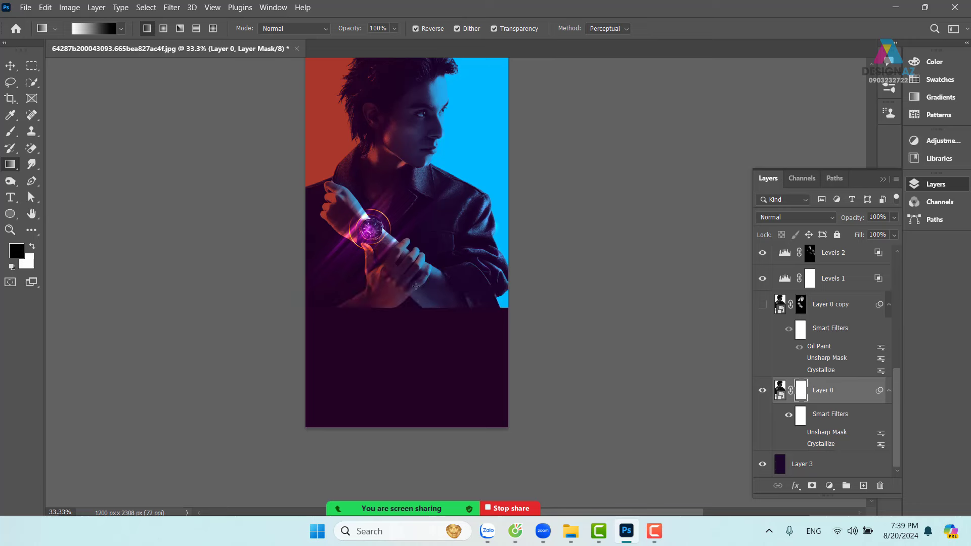
pyautogui.moveTo(402, 268); pyautogui.dragTo(407, 322)
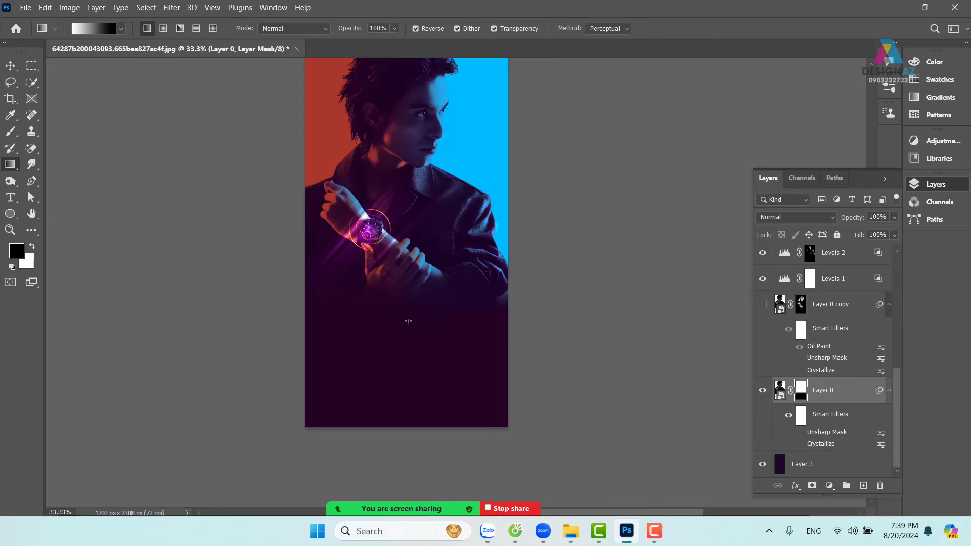
pyautogui.moveTo(397, 281); pyautogui.dragTo(397, 319)
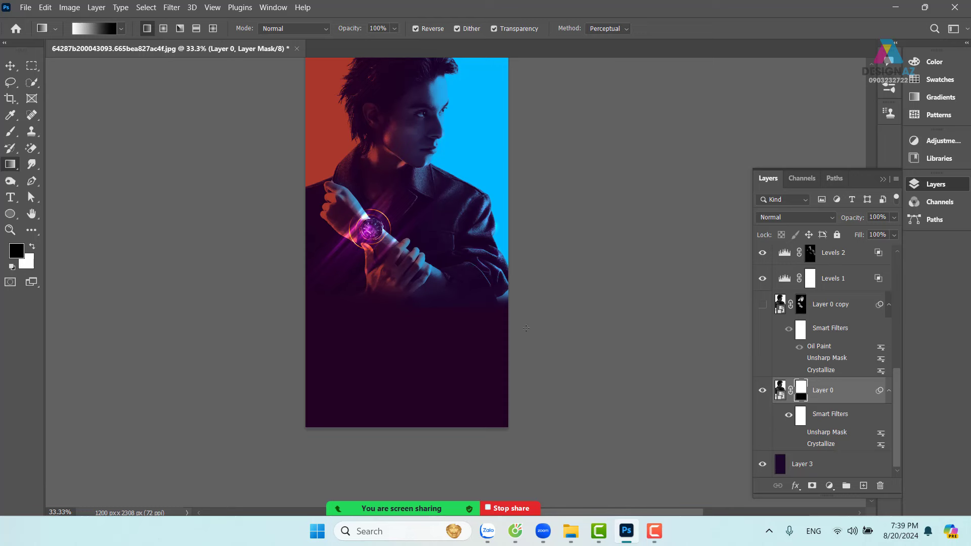
# Paint black on Layer 0's mask with a soft 324 px brush to blend the portrait's lower right edge into the background.
pyautogui.press('b')
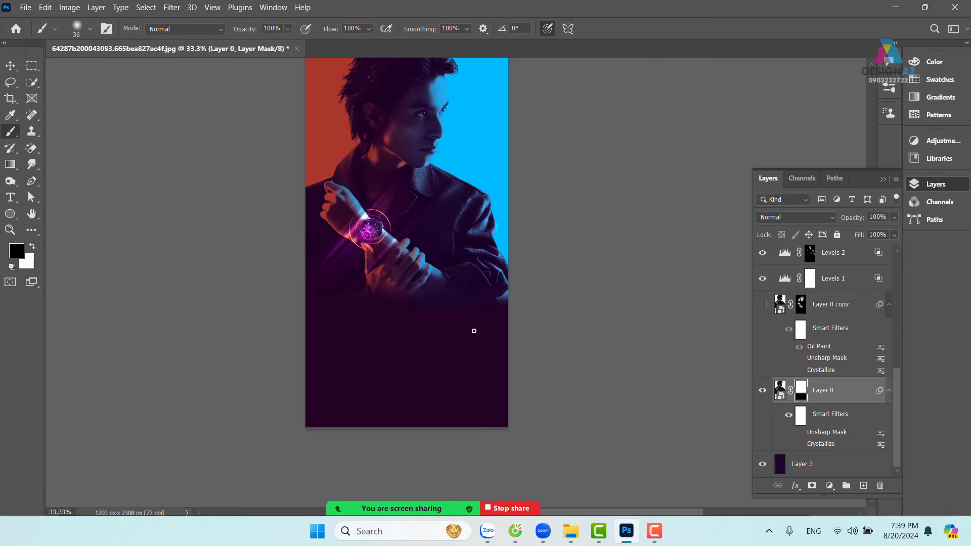
pyautogui.moveTo(473, 330); pyautogui.dragTo(506, 332)
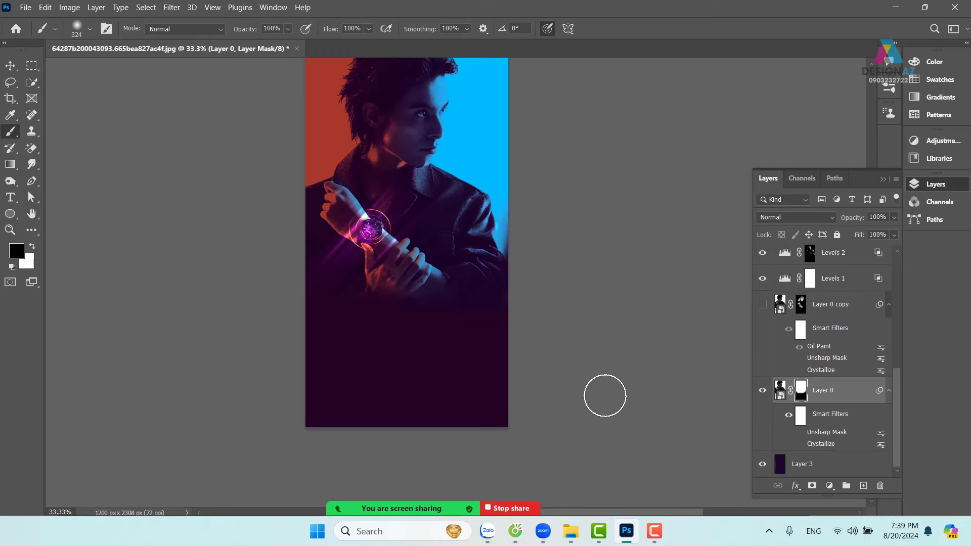
pyautogui.click(14, 66)
pyautogui.moveTo(562, 228); pyautogui.dragTo(532, 279)
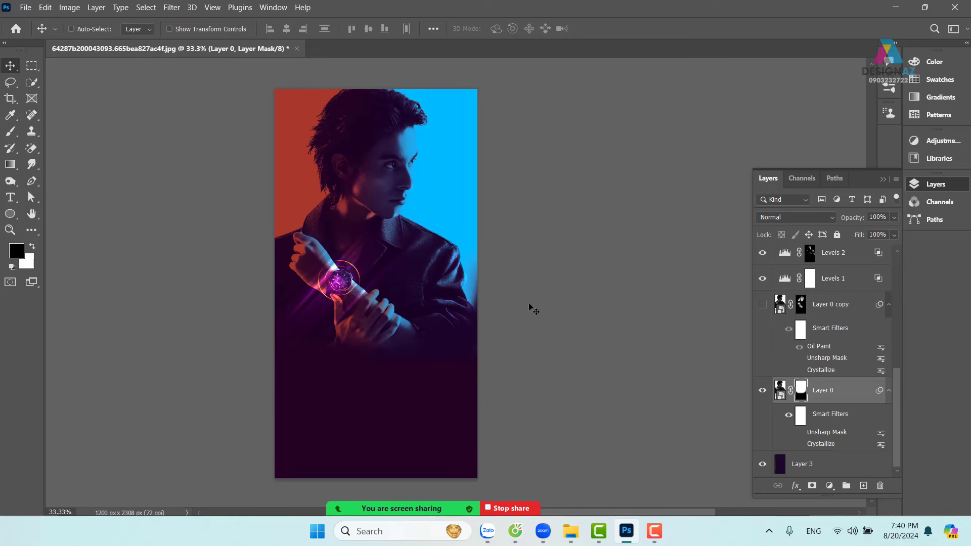
pyautogui.hotkey('ctrl', 'o')
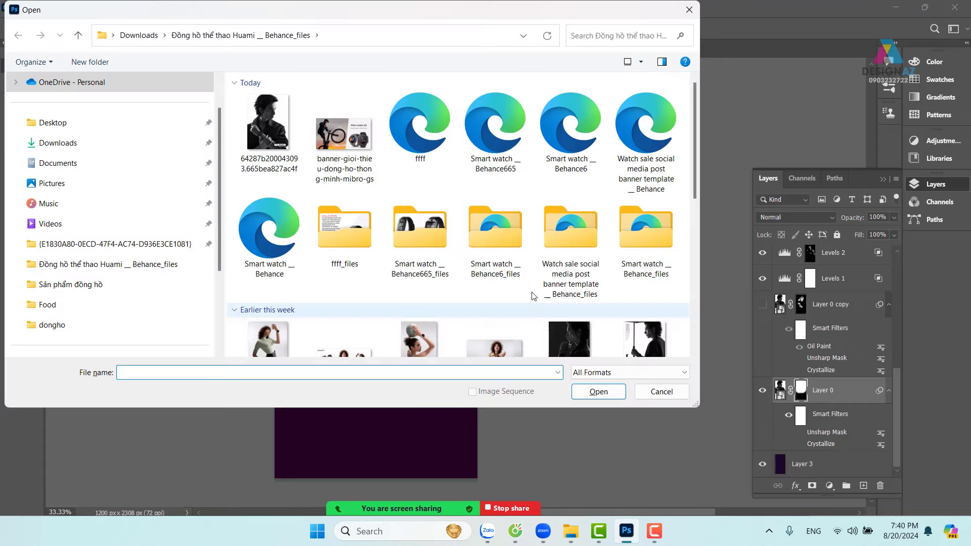
pyautogui.scroll(-3, 538, 260)
pyautogui.scroll(-4, 539, 259)
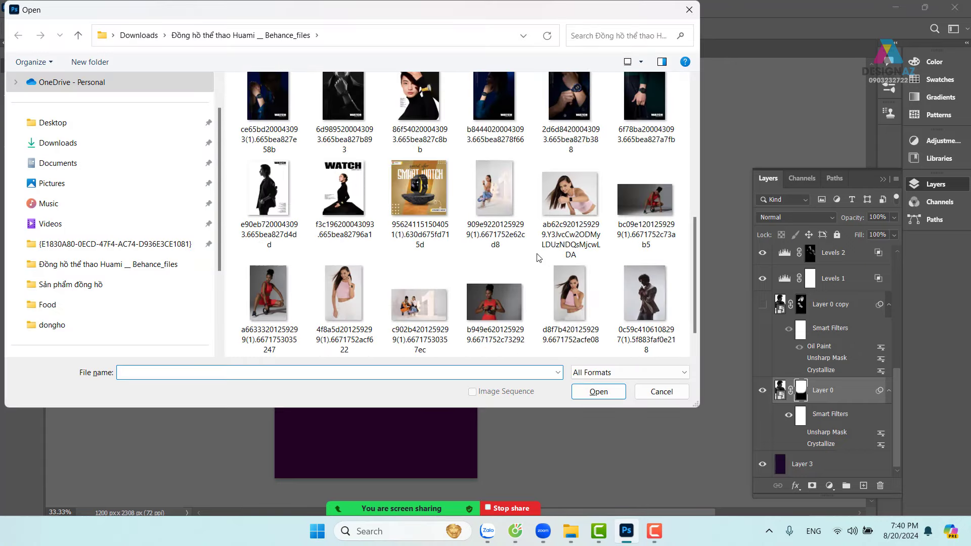
pyautogui.click(429, 214)
pyautogui.click(598, 391)
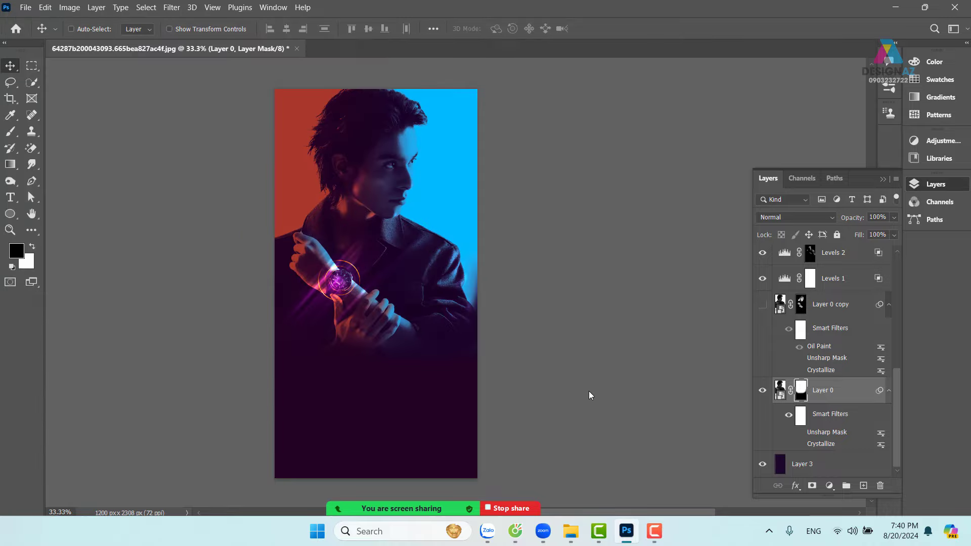
# Select the black rock podium beneath the smartwatch with the Quick Selection tool and subtract the excess shadow along its underside.
pyautogui.hotkey('ctrl', '+')
pyautogui.hotkey('ctrl', '+')
pyautogui.hotkey('ctrl', '+')
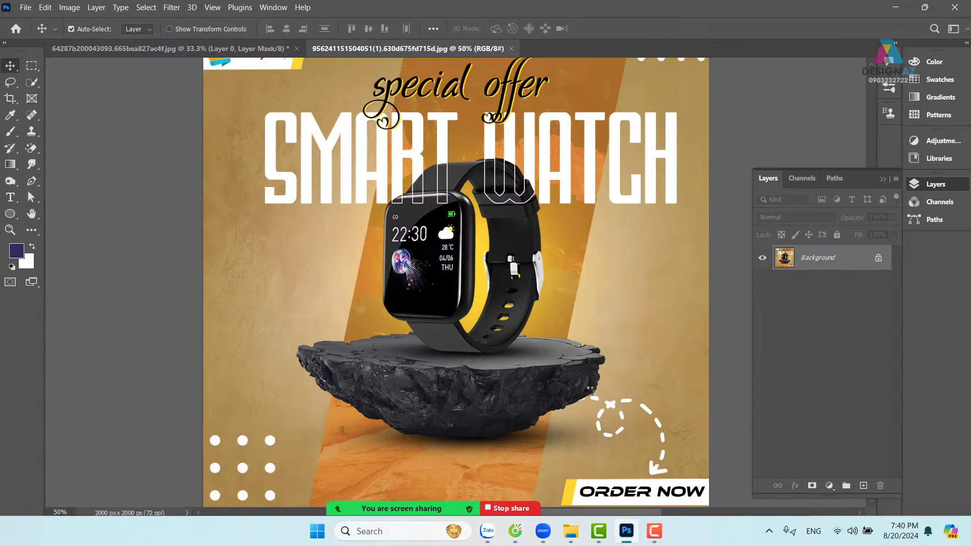
pyautogui.moveTo(560, 407); pyautogui.dragTo(512, 236)
pyautogui.scroll(-2, 513, 237)
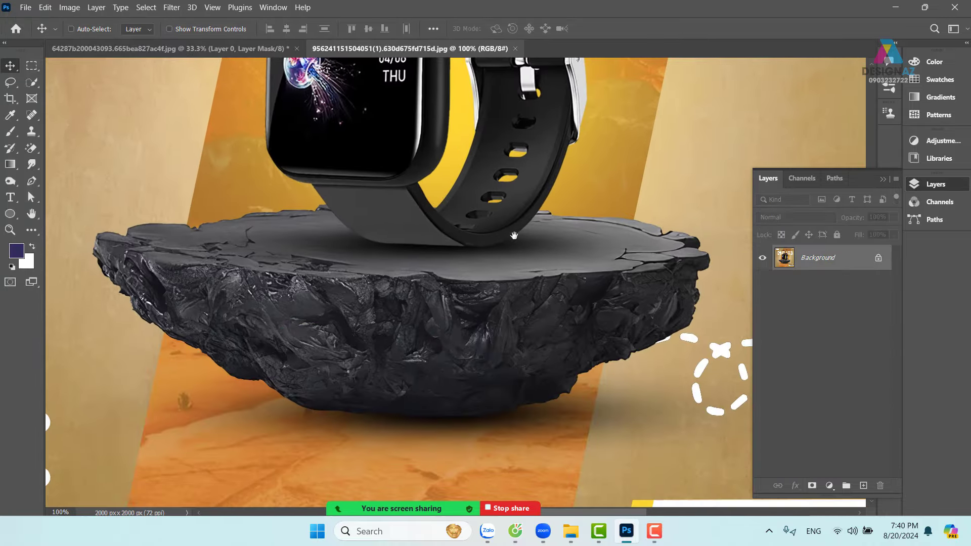
pyautogui.click(31, 82)
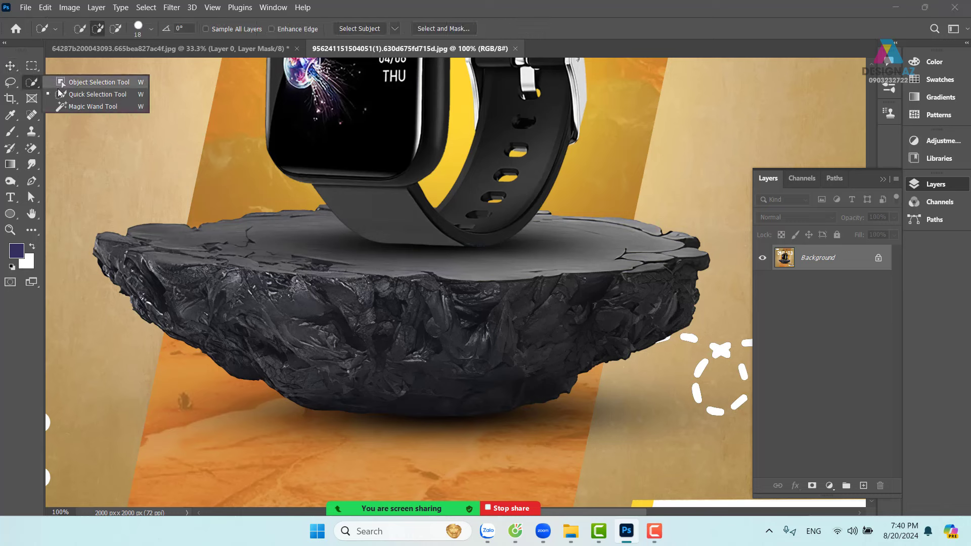
pyautogui.click(76, 93)
pyautogui.moveTo(104, 245)
pyautogui.mouseDown()
pyautogui.moveTo(197, 267)
pyautogui.moveTo(209, 258)
pyautogui.moveTo(162, 245)
pyautogui.moveTo(257, 253)
pyautogui.moveTo(346, 240)
pyautogui.moveTo(368, 252)
pyautogui.moveTo(535, 257)
pyautogui.moveTo(584, 245)
pyautogui.moveTo(581, 232)
pyautogui.moveTo(554, 227)
pyautogui.moveTo(537, 227)
pyautogui.moveTo(675, 276)
pyautogui.moveTo(654, 316)
pyautogui.moveTo(501, 362)
pyautogui.moveTo(417, 372)
pyautogui.mouseUp()
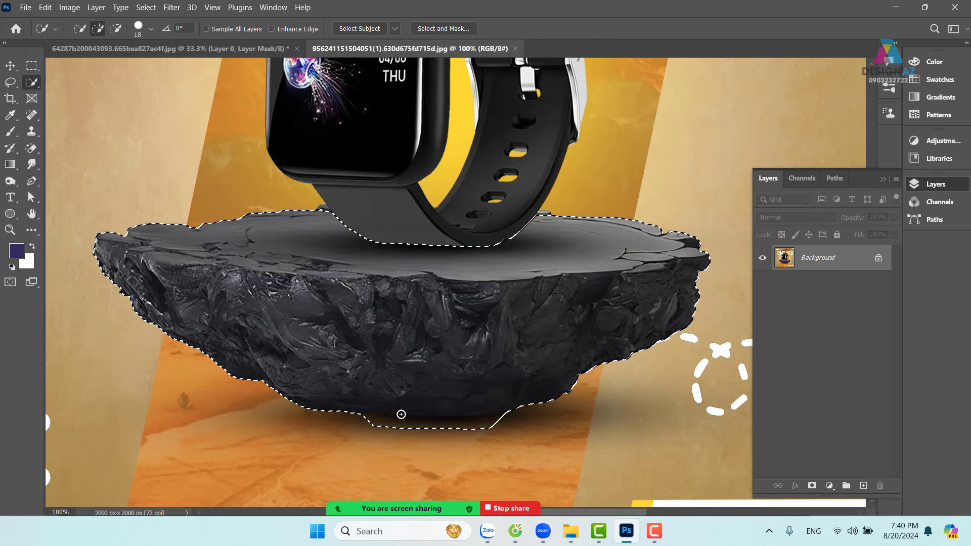
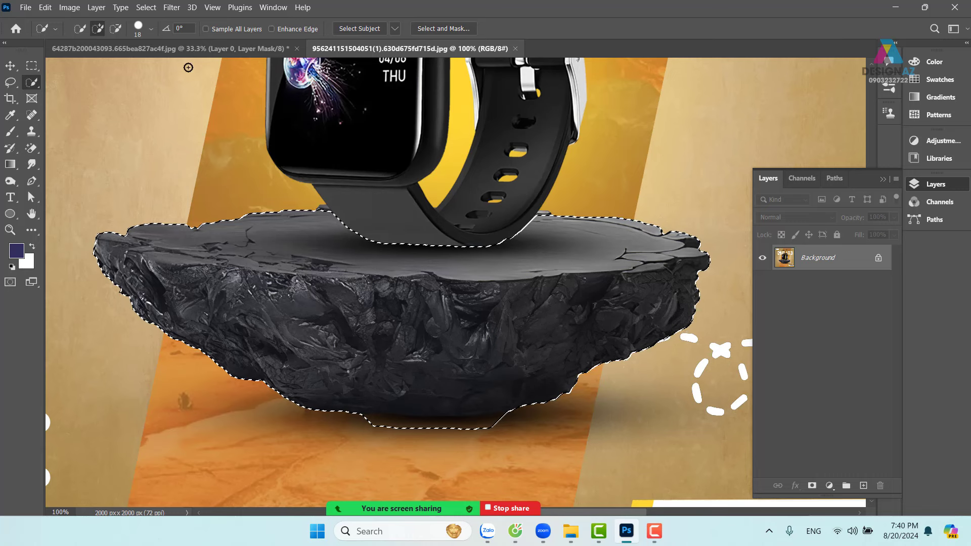
pyautogui.click(115, 28)
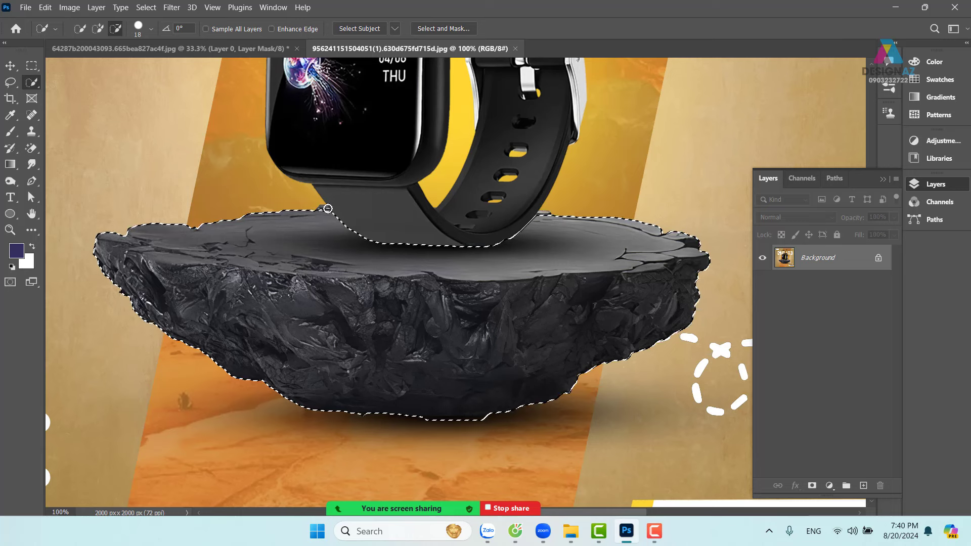
# Add the part of the podium's top surface covered by the watch strap to the selection with the Lasso tool.
pyautogui.click(10, 82)
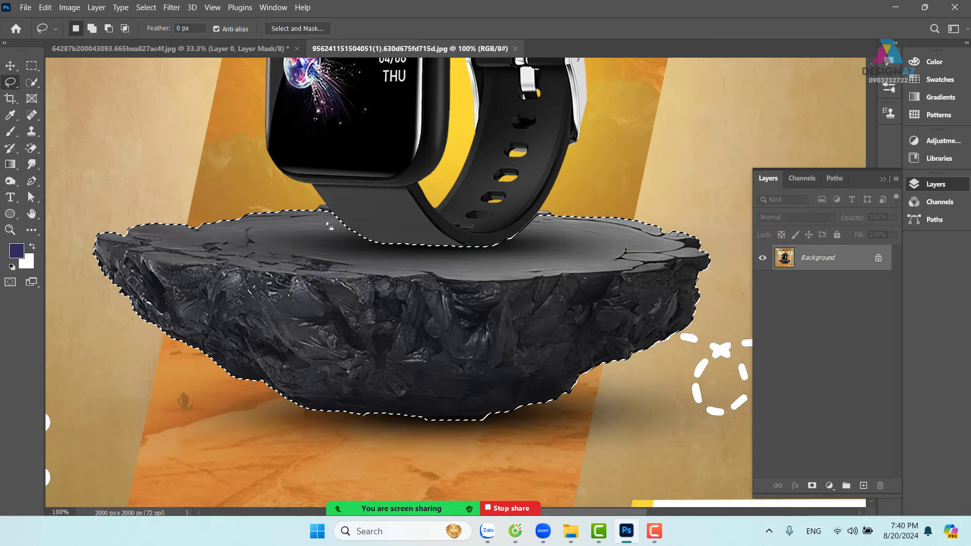
pyautogui.press('shift')
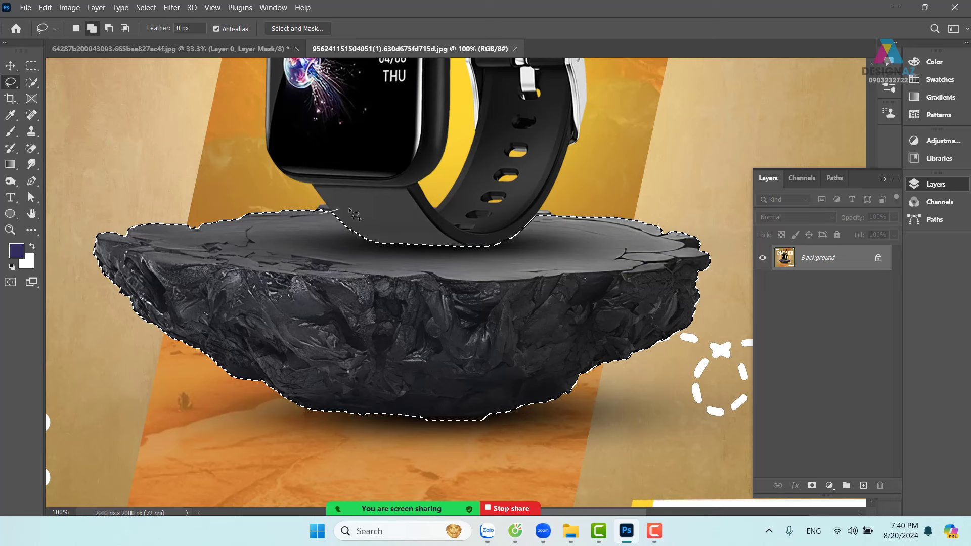
pyautogui.moveTo(349, 210); pyautogui.dragTo(519, 214)
pyautogui.moveTo(556, 249)
pyautogui.mouseDown()
pyautogui.moveTo(433, 279)
pyautogui.moveTo(321, 246)
pyautogui.moveTo(321, 213)
pyautogui.mouseUp()
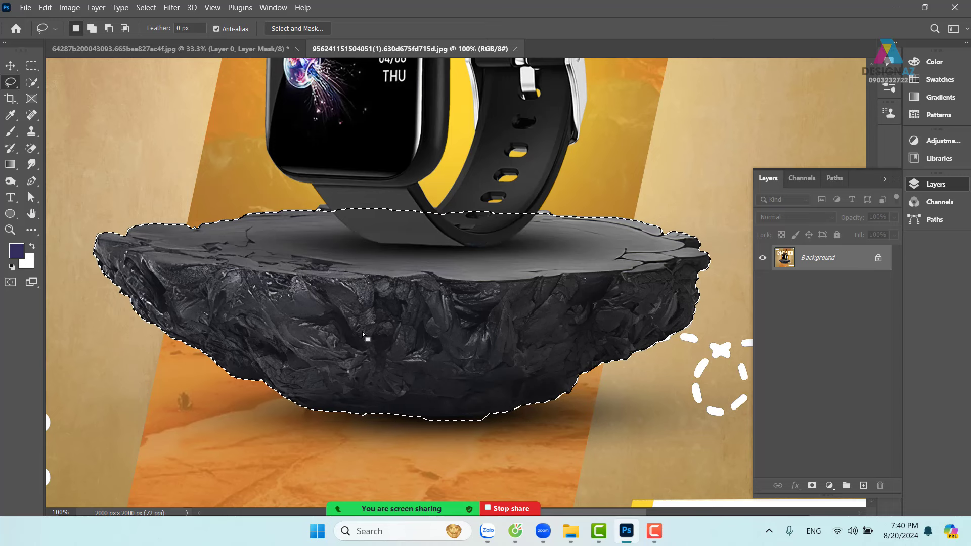
# Copy the selected rock podium to a new layer and hide the Background layer.
pyautogui.hotkey('ctrl', 'j')
pyautogui.press('v')
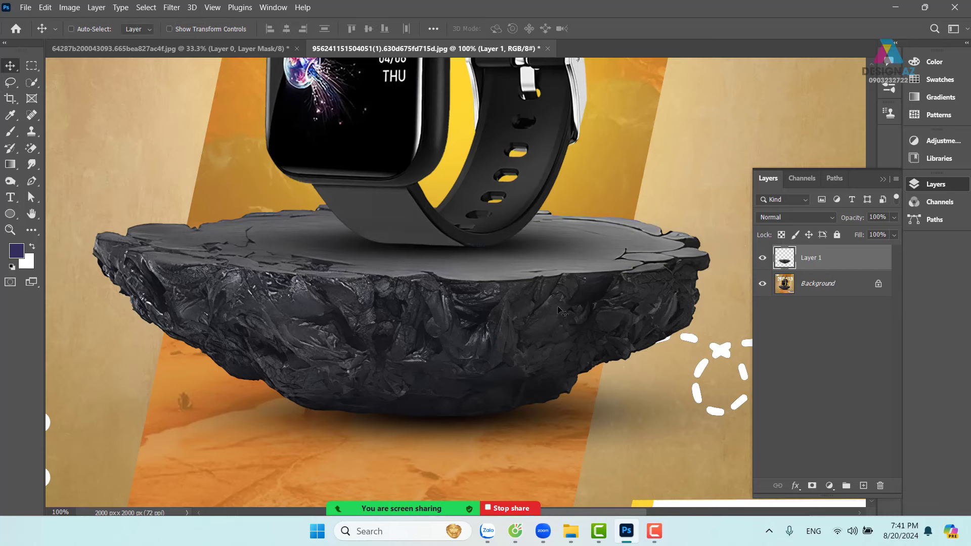
pyautogui.click(762, 283)
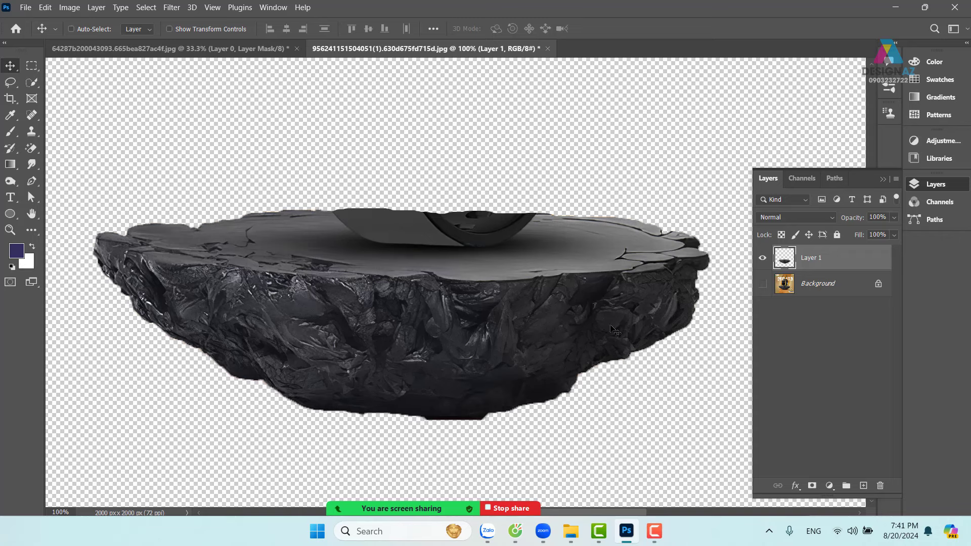
# Lock the transparent pixels of the rock podium layer.
pyautogui.press('ctrl')
pyautogui.hotkey('ctrl', '+')
pyautogui.press('space')
pyautogui.moveTo(434, 194); pyautogui.dragTo(472, 208)
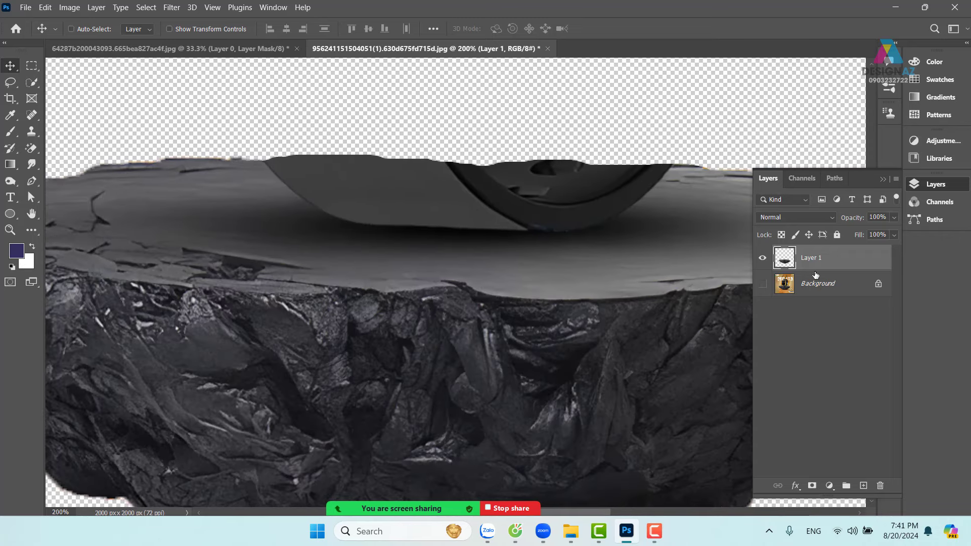
pyautogui.click(781, 235)
pyautogui.scroll(3, 271, 297)
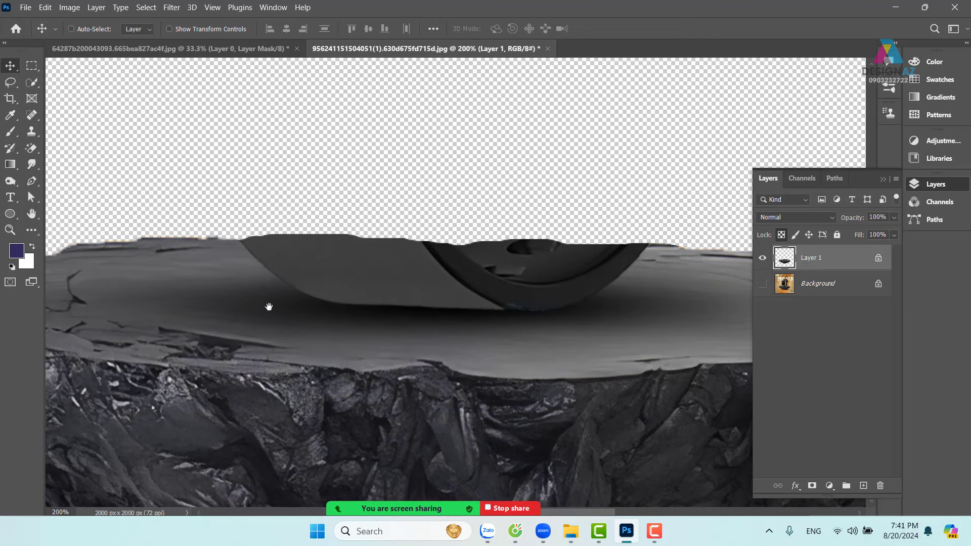
# Clone stone texture with a soft 41 px Clone Stamp over the left part of the strap along the podium's back edge.
pyautogui.press('s')
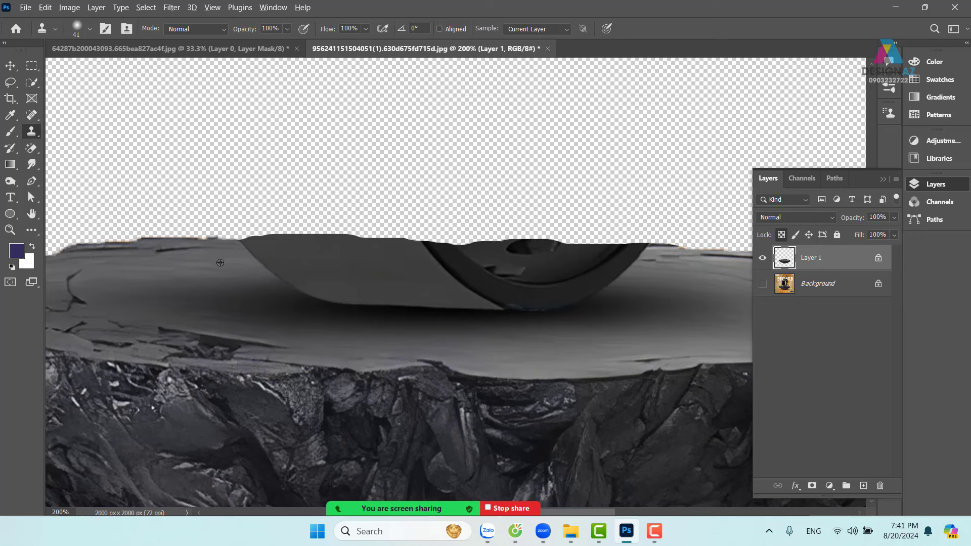
pyautogui.moveTo(246, 258)
pyautogui.mouseDown()
pyautogui.moveTo(260, 256)
pyautogui.moveTo(245, 244)
pyautogui.moveTo(329, 251)
pyautogui.moveTo(246, 241)
pyautogui.moveTo(400, 251)
pyautogui.moveTo(285, 252)
pyautogui.mouseUp()
pyautogui.keyDown('alt'); pyautogui.click(284, 252); pyautogui.keyUp('alt')
pyautogui.moveTo(379, 252); pyautogui.dragTo(472, 262)
# Clone stone from the right side of the podium over the strap loop and its holes near the back edge.
pyautogui.moveTo(647, 287)
pyautogui.mouseDown()
pyautogui.moveTo(520, 276)
pyautogui.moveTo(488, 253)
pyautogui.moveTo(485, 267)
pyautogui.mouseUp()
pyautogui.keyDown('alt'); pyautogui.click(581, 258); pyautogui.keyUp('alt')
pyautogui.keyDown('alt'); pyautogui.click(585, 258); pyautogui.keyUp('alt')
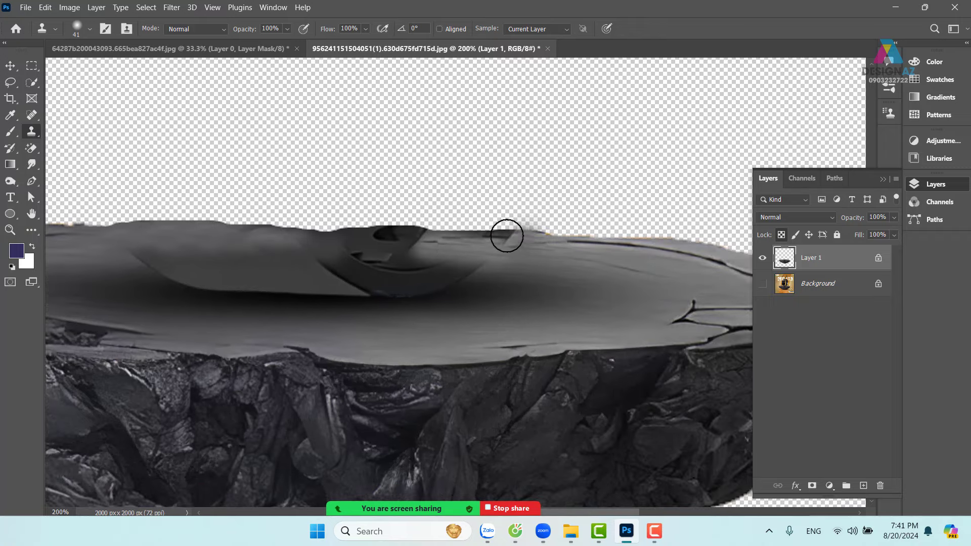
pyautogui.moveTo(506, 236); pyautogui.dragTo(433, 239)
pyautogui.moveTo(504, 258)
pyautogui.mouseDown()
pyautogui.moveTo(440, 237)
pyautogui.moveTo(330, 243)
pyautogui.mouseUp()
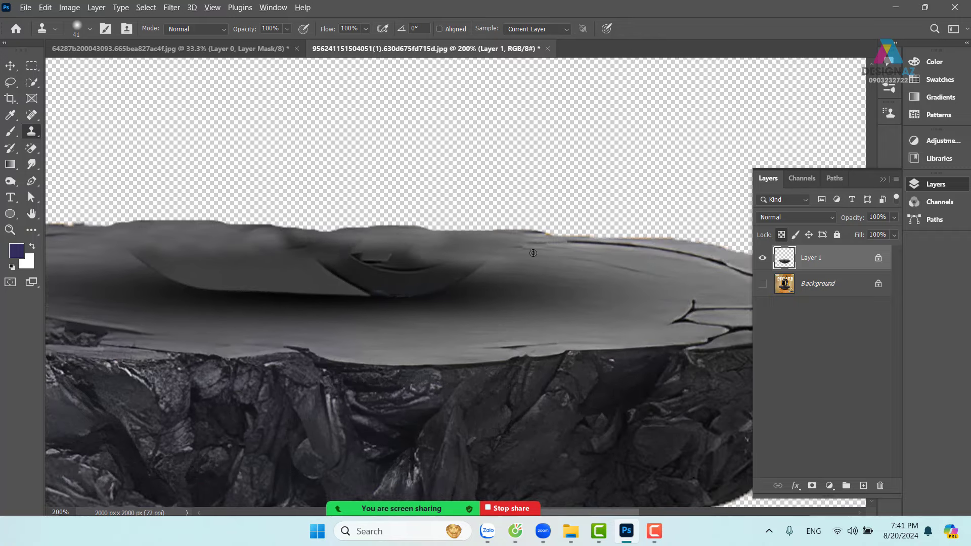
pyautogui.moveTo(420, 256)
pyautogui.mouseDown()
pyautogui.moveTo(283, 252)
pyautogui.moveTo(465, 256)
pyautogui.moveTo(379, 240)
pyautogui.mouseUp()
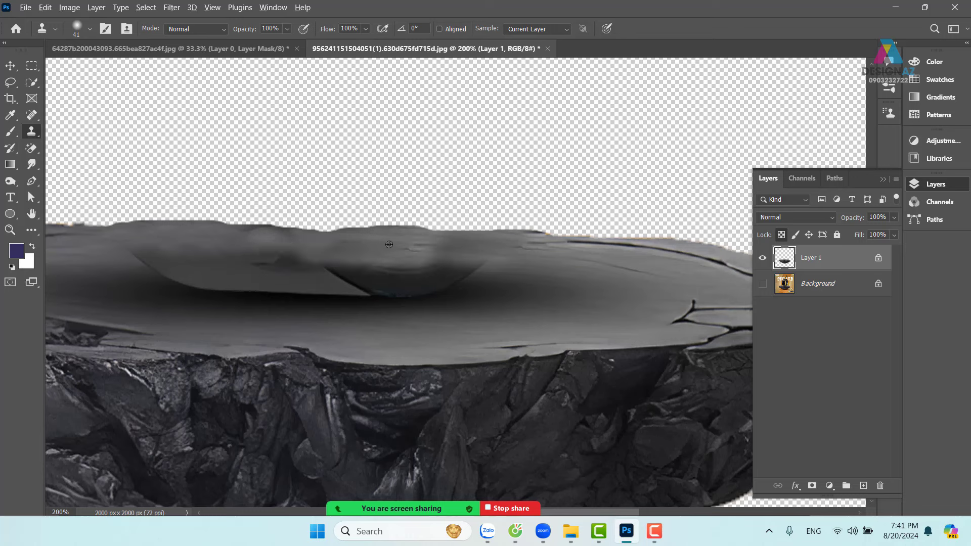
pyautogui.keyDown('alt'); pyautogui.click(600, 253); pyautogui.keyUp('alt')
pyautogui.moveTo(496, 251); pyautogui.dragTo(377, 249)
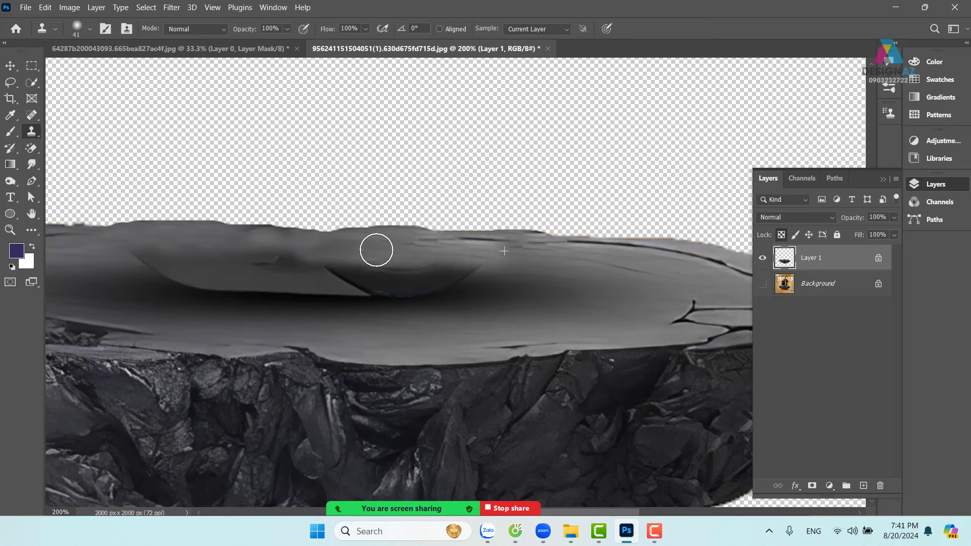
pyautogui.moveTo(575, 245); pyautogui.dragTo(401, 245)
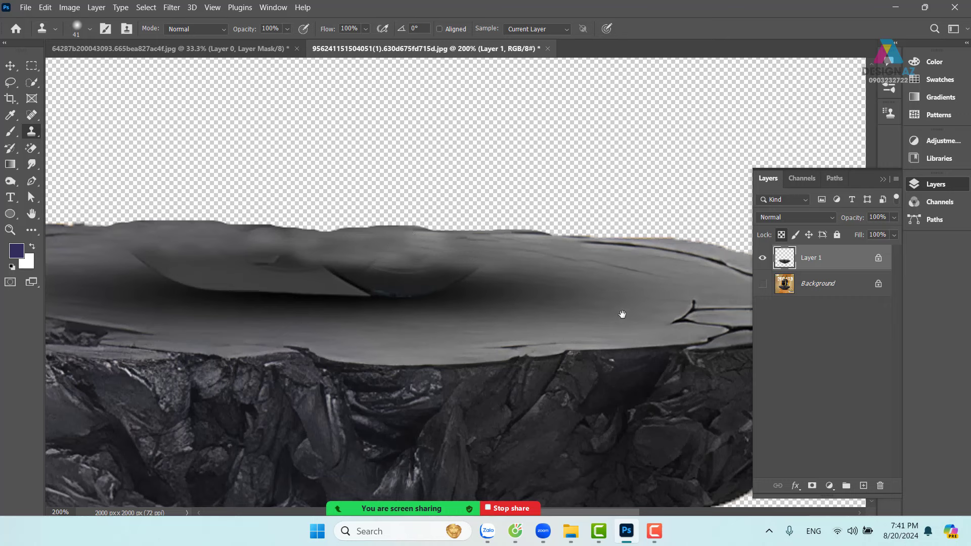
# Clone stone from the podium's right side over the lower remains of the strap just above the dark shadow.
pyautogui.moveTo(601, 332); pyautogui.dragTo(599, 298)
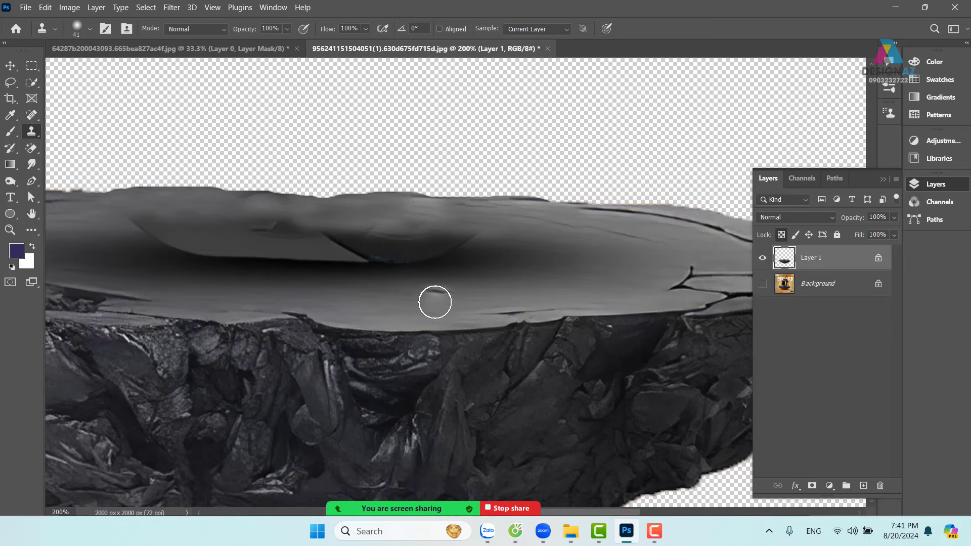
pyautogui.keyDown('alt'); pyautogui.click(647, 248); pyautogui.keyUp('alt')
pyautogui.moveTo(515, 256); pyautogui.dragTo(362, 248)
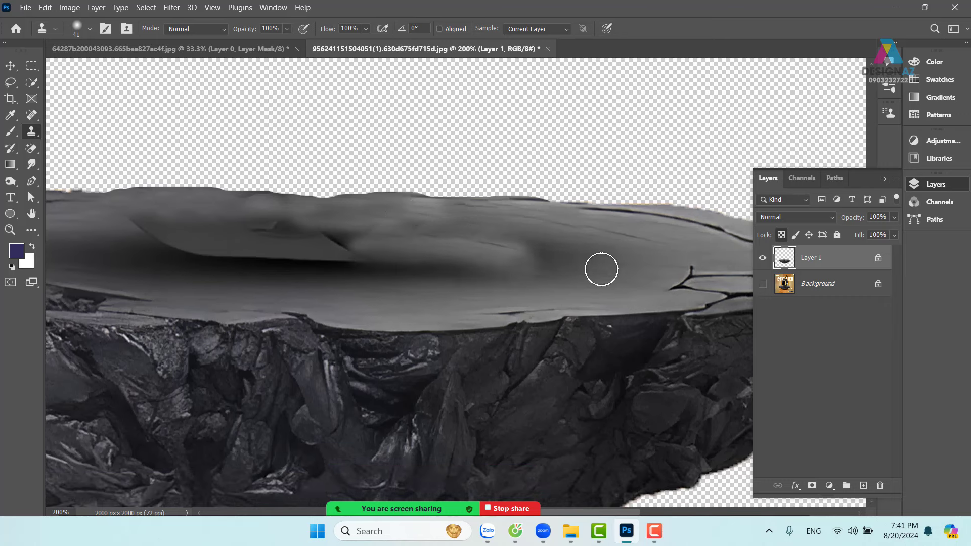
pyautogui.keyDown('alt'); pyautogui.click(647, 244); pyautogui.keyUp('alt')
pyautogui.moveTo(536, 263)
pyautogui.mouseDown()
pyautogui.moveTo(557, 241)
pyautogui.moveTo(343, 229)
pyautogui.moveTo(656, 256)
pyautogui.moveTo(536, 248)
pyautogui.mouseUp()
pyautogui.moveTo(385, 243)
pyautogui.mouseDown()
pyautogui.moveTo(173, 238)
pyautogui.moveTo(442, 230)
pyautogui.mouseUp()
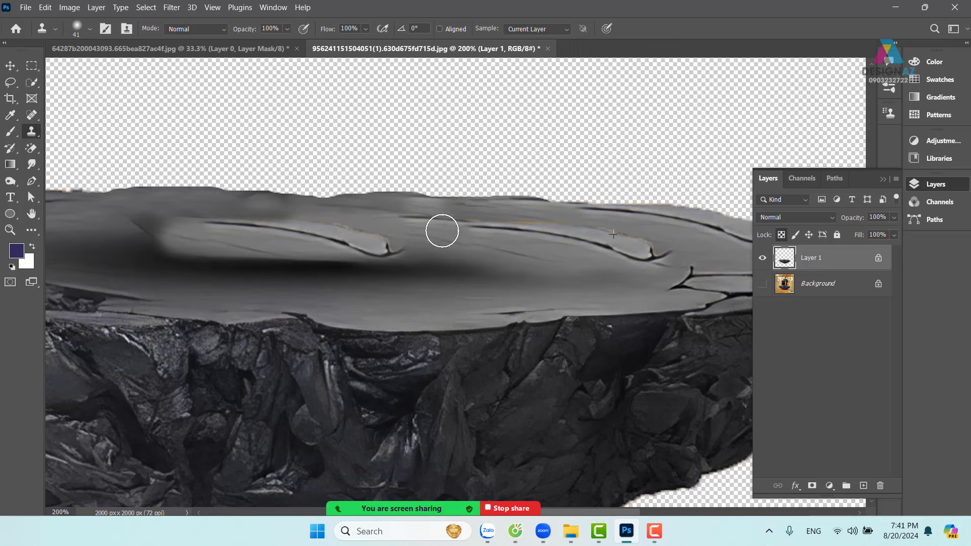
# Clone smooth stone with the soft 41 px Clone Stamp over the repeated crack marks in the middle of the podium's top surface.
pyautogui.moveTo(313, 248); pyautogui.dragTo(502, 251)
pyautogui.keyDown('alt'); pyautogui.click(218, 230); pyautogui.keyUp('alt')
pyautogui.moveTo(275, 239); pyautogui.dragTo(544, 238)
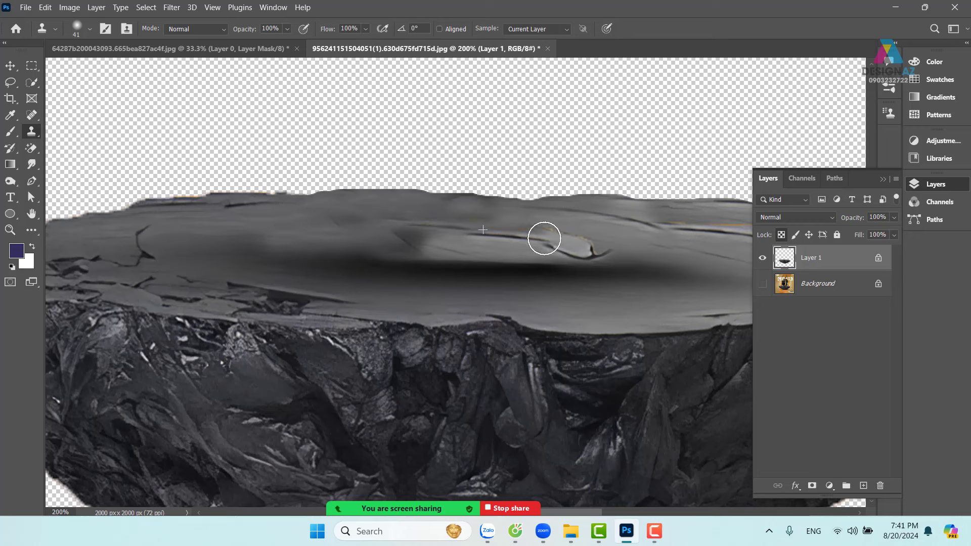
pyautogui.keyDown('alt'); pyautogui.click(286, 239); pyautogui.keyUp('alt')
pyautogui.moveTo(383, 248); pyautogui.dragTo(534, 248)
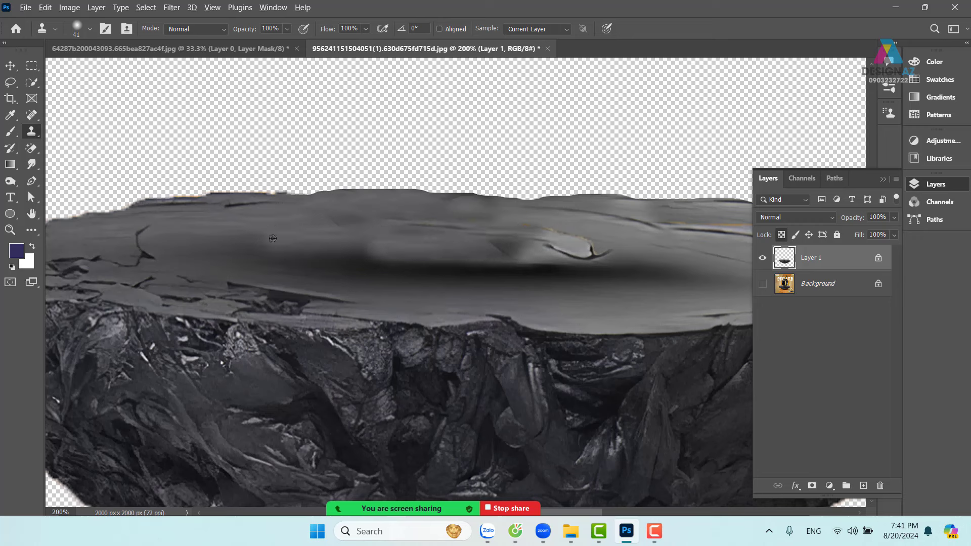
# Clone stone over the last crack mark and the dark strap shadow on the podium top, undoing the final stroke.
pyautogui.moveTo(272, 238); pyautogui.dragTo(602, 256)
pyautogui.keyDown('alt'); pyautogui.click(654, 256); pyautogui.keyUp('alt')
pyautogui.moveTo(697, 272)
pyautogui.mouseDown()
pyautogui.moveTo(479, 259)
pyautogui.moveTo(493, 250)
pyautogui.moveTo(341, 258)
pyautogui.mouseUp()
pyautogui.keyDown('alt'); pyautogui.click(578, 245); pyautogui.keyUp('alt')
pyautogui.moveTo(495, 256); pyautogui.dragTo(603, 247)
pyautogui.moveTo(424, 234)
pyautogui.mouseDown()
pyautogui.moveTo(399, 235)
pyautogui.moveTo(518, 238)
pyautogui.moveTo(204, 240)
pyautogui.mouseUp()
pyautogui.hotkey('ctrl', 'z')
# Clone lighter stone with a soft 66 px Clone Stamp over the left and middle shadow patches of the podium top.
pyautogui.keyDown('alt'); pyautogui.click(449, 228); pyautogui.keyUp('alt')
pyautogui.moveTo(368, 244); pyautogui.dragTo(505, 255)
pyautogui.moveTo(395, 236)
pyautogui.mouseDown()
pyautogui.moveTo(305, 232)
pyautogui.moveTo(242, 245)
pyautogui.moveTo(253, 245)
pyautogui.mouseUp()
pyautogui.keyDown('alt'); pyautogui.click(543, 243); pyautogui.keyUp('alt')
pyautogui.moveTo(412, 240); pyautogui.dragTo(512, 241)
pyautogui.keyDown('alt'); pyautogui.click(311, 251); pyautogui.keyUp('alt')
pyautogui.moveTo(235, 245); pyautogui.dragTo(332, 235)
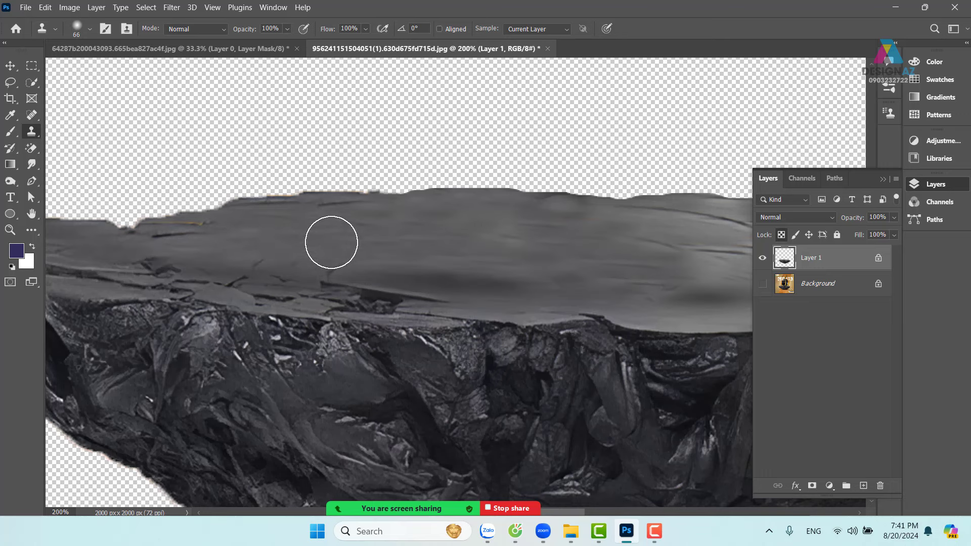
# Even out the leftover dark patches toward the right half of the podium top and check the whole podium.
pyautogui.moveTo(481, 253); pyautogui.dragTo(375, 244)
pyautogui.moveTo(279, 254); pyautogui.dragTo(518, 274)
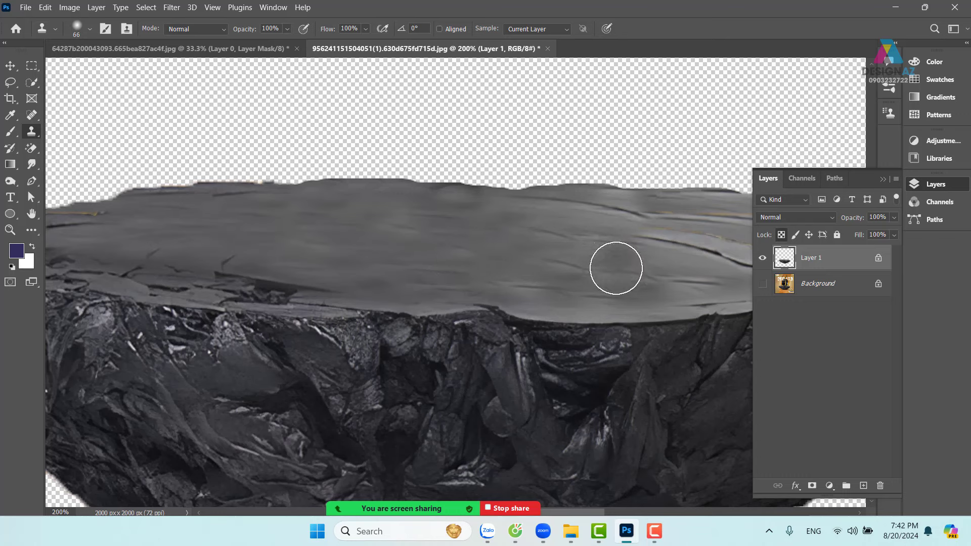
pyautogui.moveTo(615, 266); pyautogui.dragTo(445, 259)
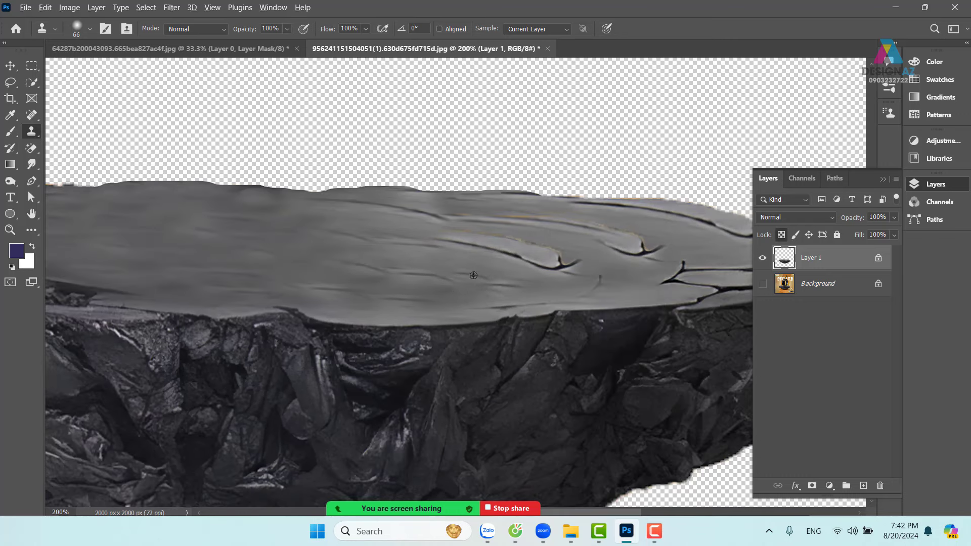
pyautogui.keyDown('alt'); pyautogui.click(588, 265); pyautogui.keyUp('alt')
pyautogui.moveTo(608, 271); pyautogui.dragTo(610, 277)
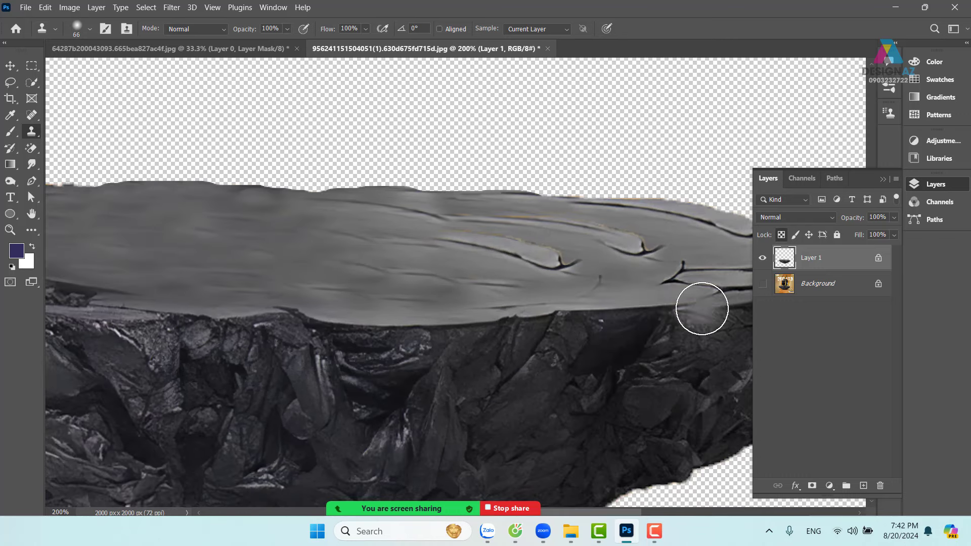
pyautogui.scroll(-3, 700, 304)
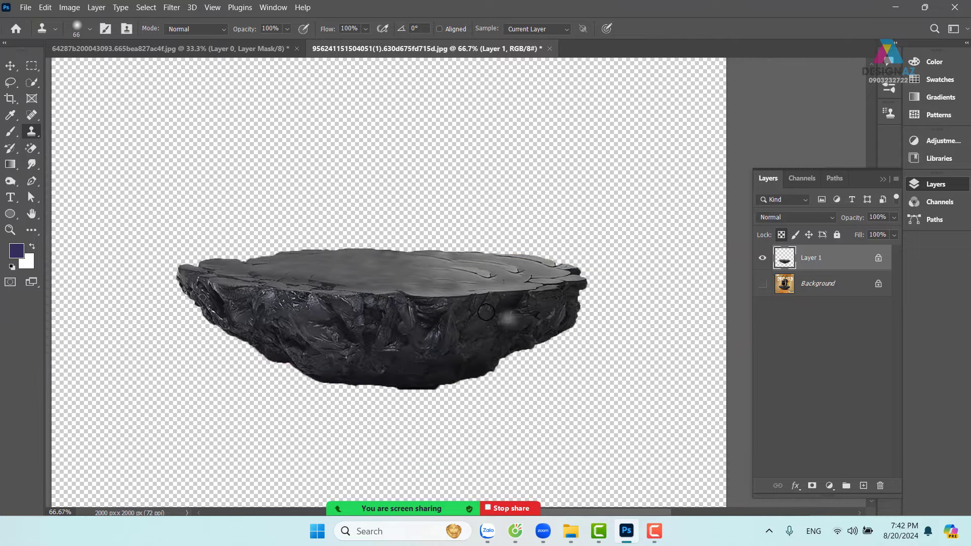
pyautogui.scroll(1, 521, 306)
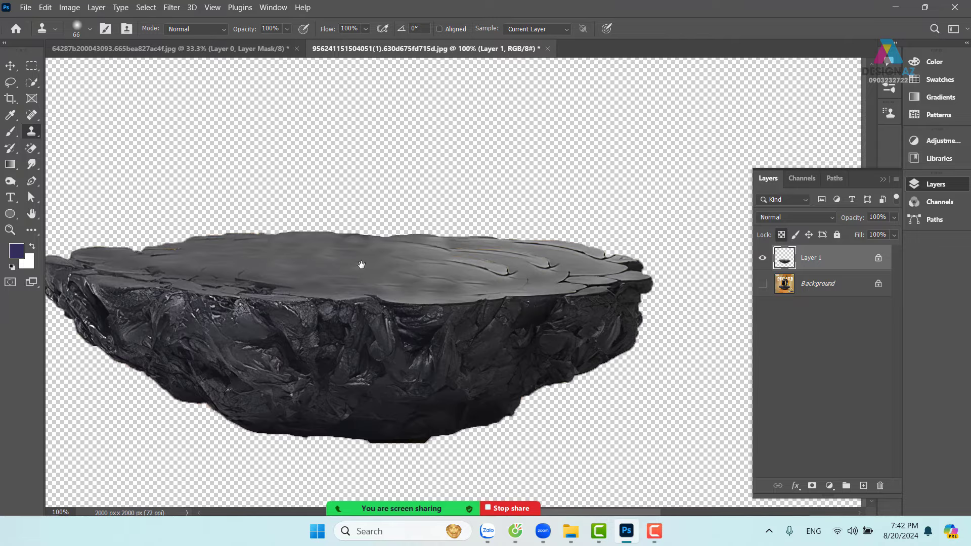
pyautogui.moveTo(359, 264); pyautogui.dragTo(416, 262)
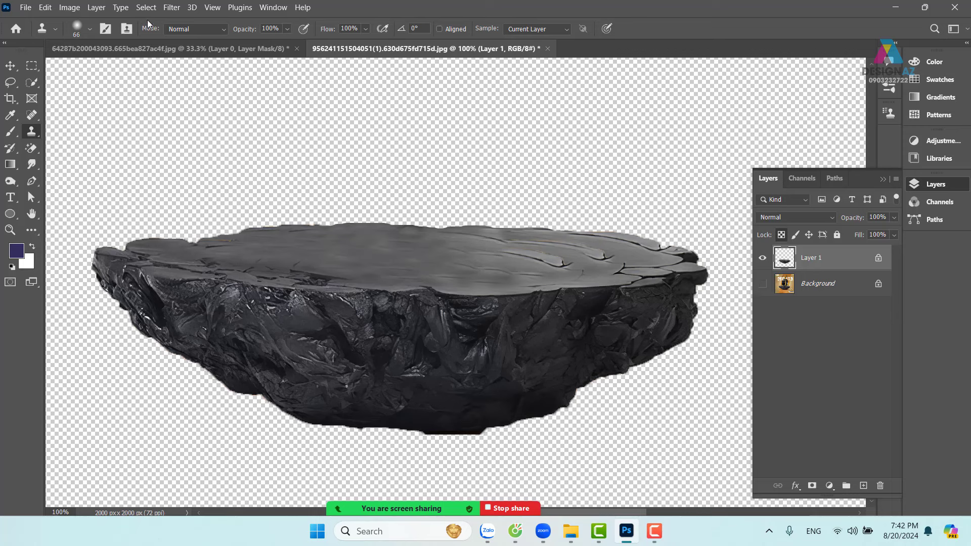
# Sharpen the rock podium with Unsharp Mask at 134% amount, 2.0 px radius and threshold 0.
pyautogui.click(171, 7)
pyautogui.moveTo(250, 237)
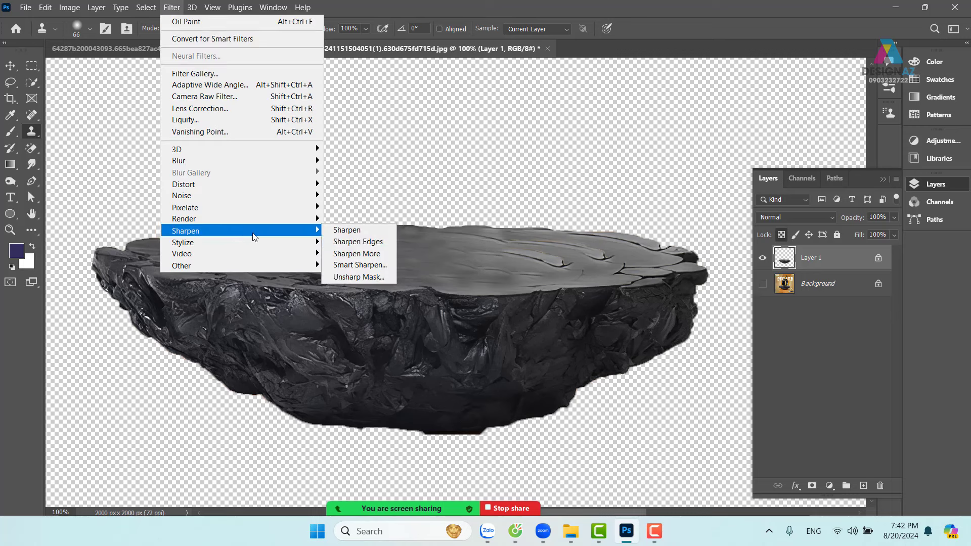
pyautogui.click(360, 279)
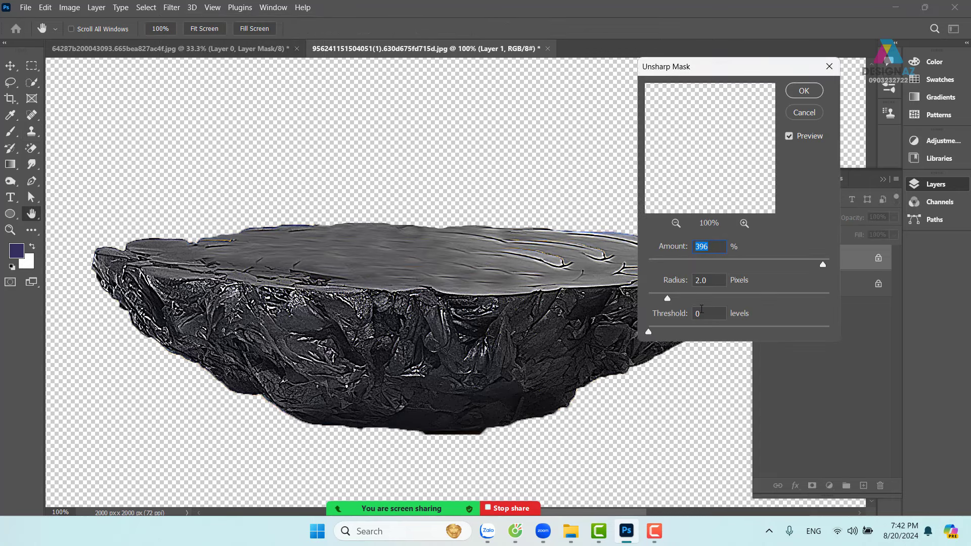
pyautogui.moveTo(804, 263); pyautogui.dragTo(764, 265)
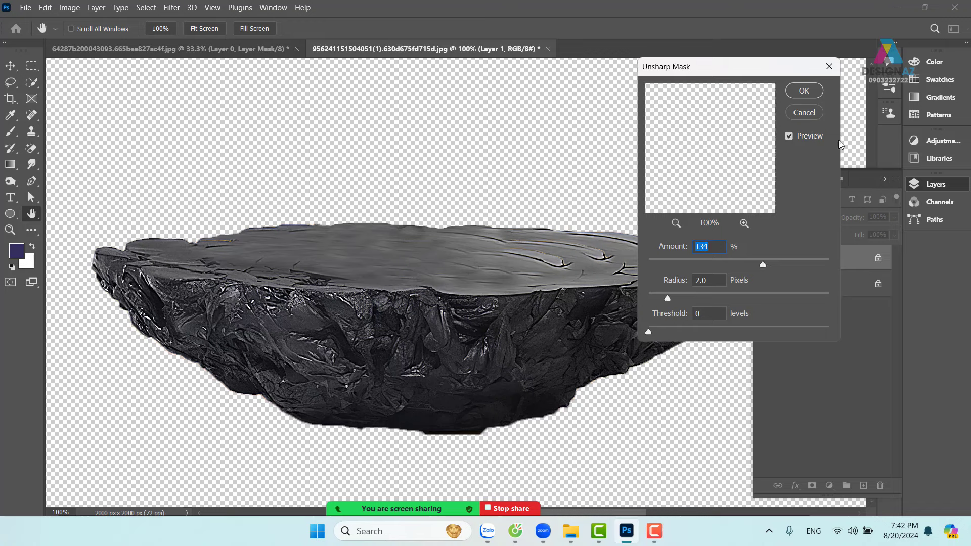
pyautogui.click(803, 91)
pyautogui.press('s')
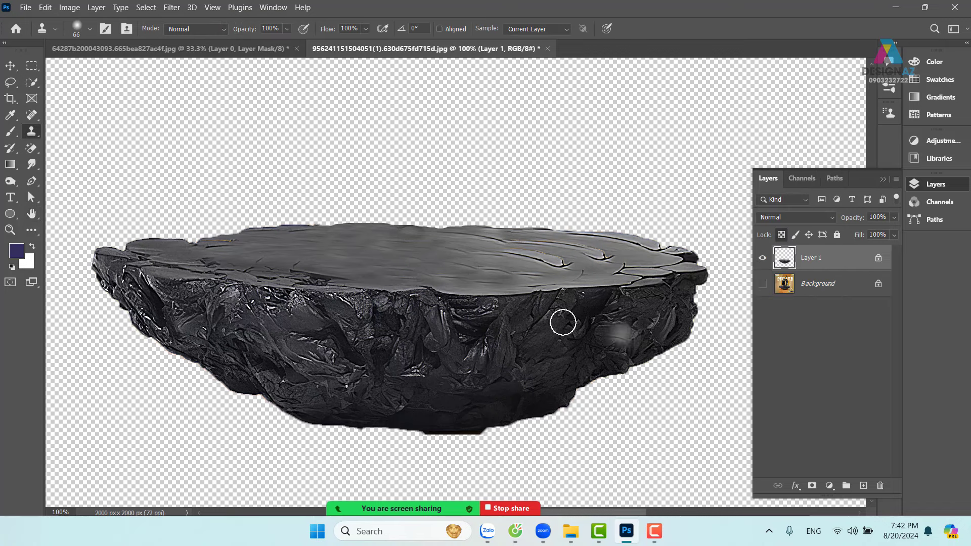
# Duplicate the podium layer and set the copy's blend mode to Screen.
pyautogui.click(10, 65)
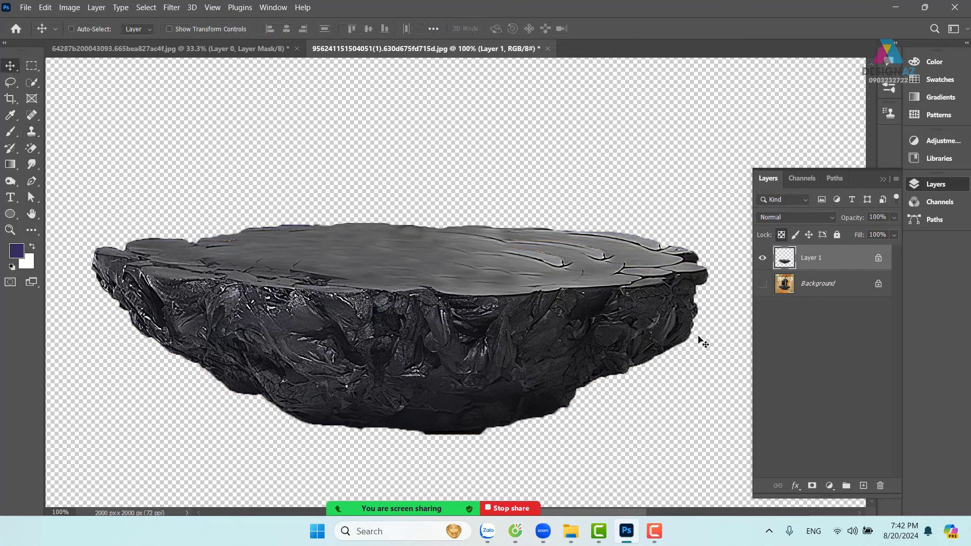
pyautogui.hotkey('ctrl', 'j')
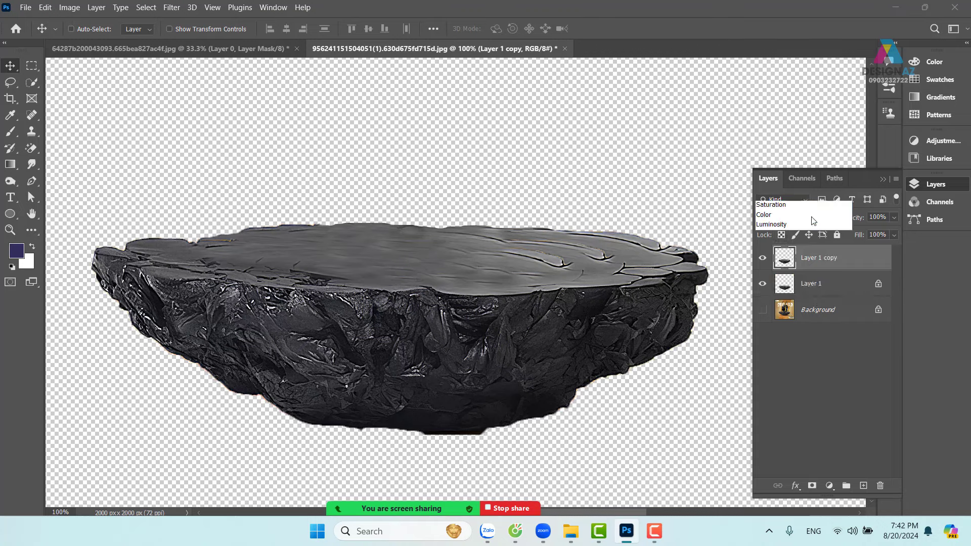
pyautogui.click(809, 217)
pyautogui.click(796, 303)
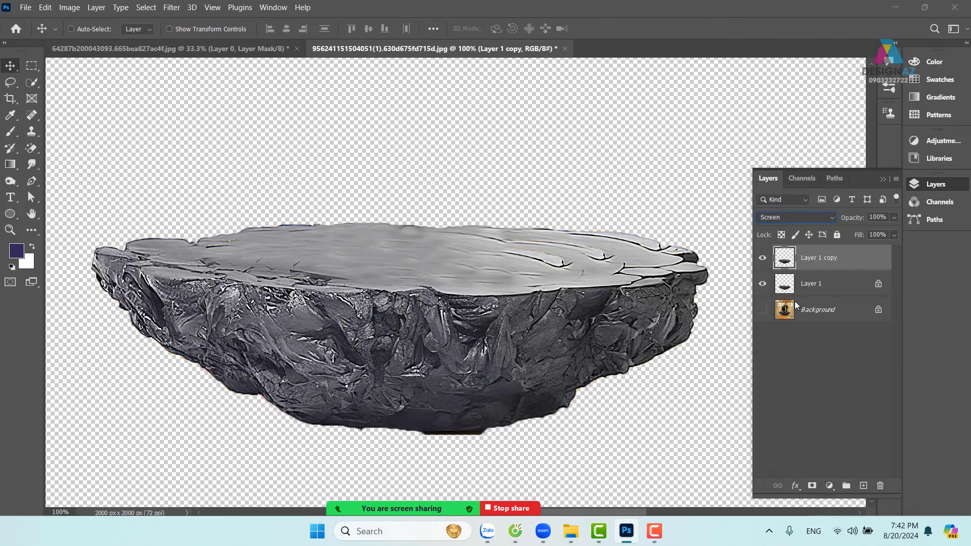
# Limit the Screen copy to its brighter tones by splitting the Blend If dark slider for the current layer to 71 / 157.
pyautogui.rightClick(856, 261)
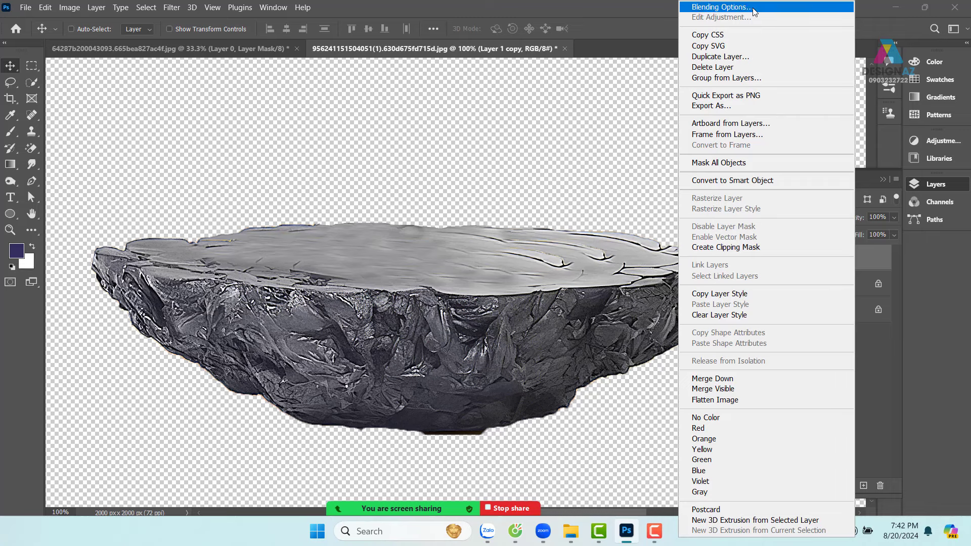
pyautogui.click(752, 8)
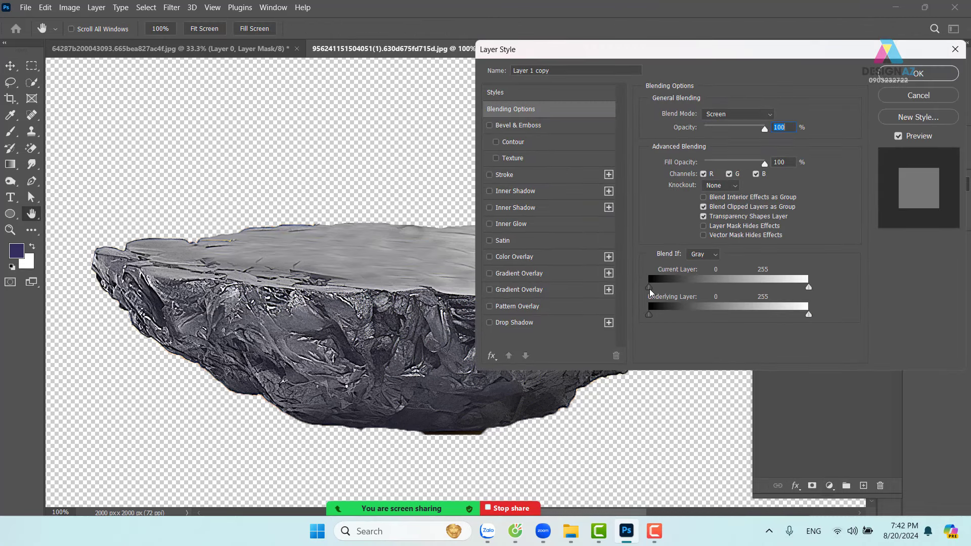
pyautogui.moveTo(649, 289); pyautogui.dragTo(741, 291)
pyautogui.press('alt')
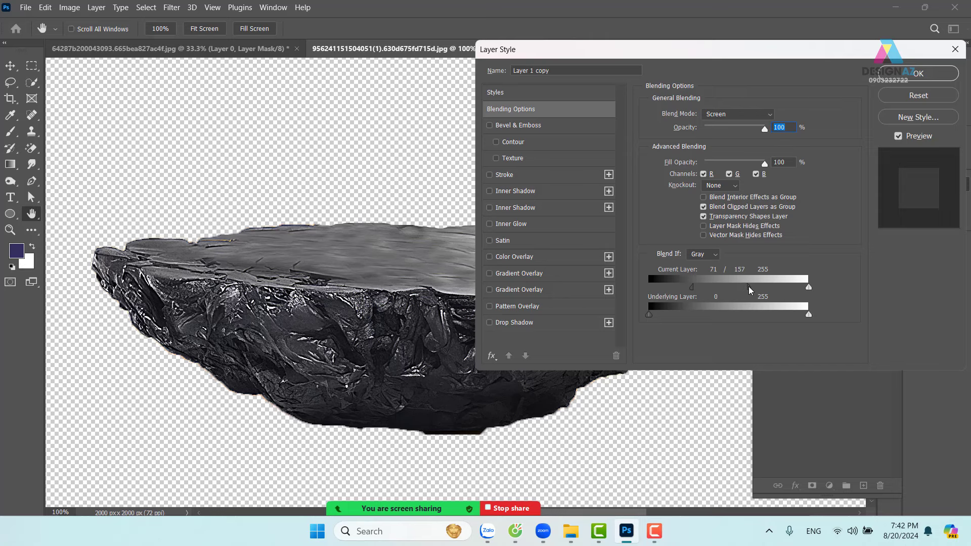
pyautogui.click(918, 73)
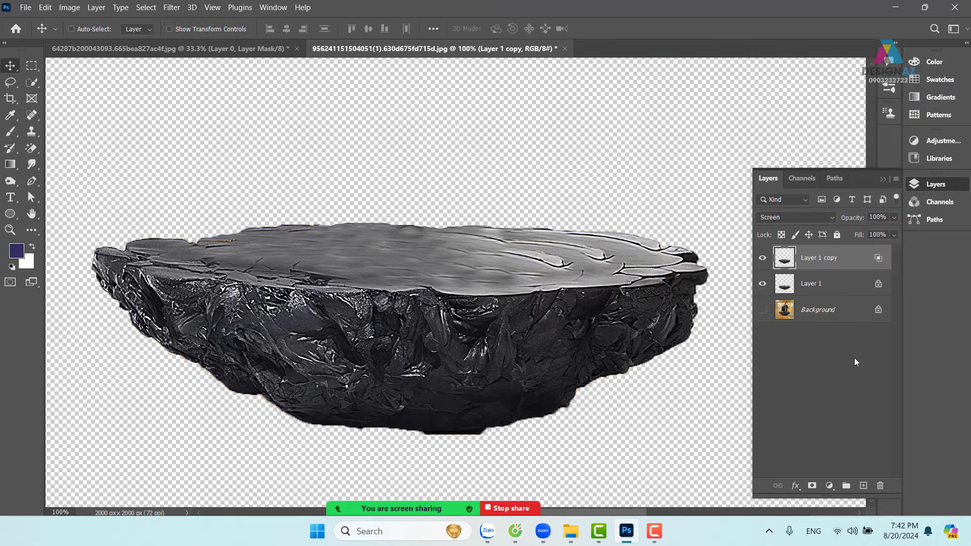
# Compare the podium with the original poster, then merge the Screen copy and the podium layer into one.
pyautogui.click(763, 310)
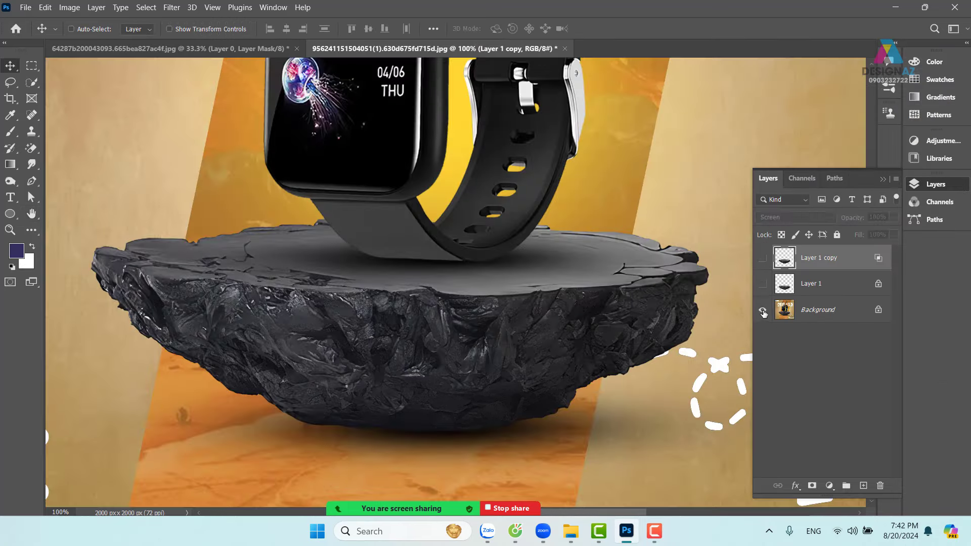
pyautogui.click(762, 310)
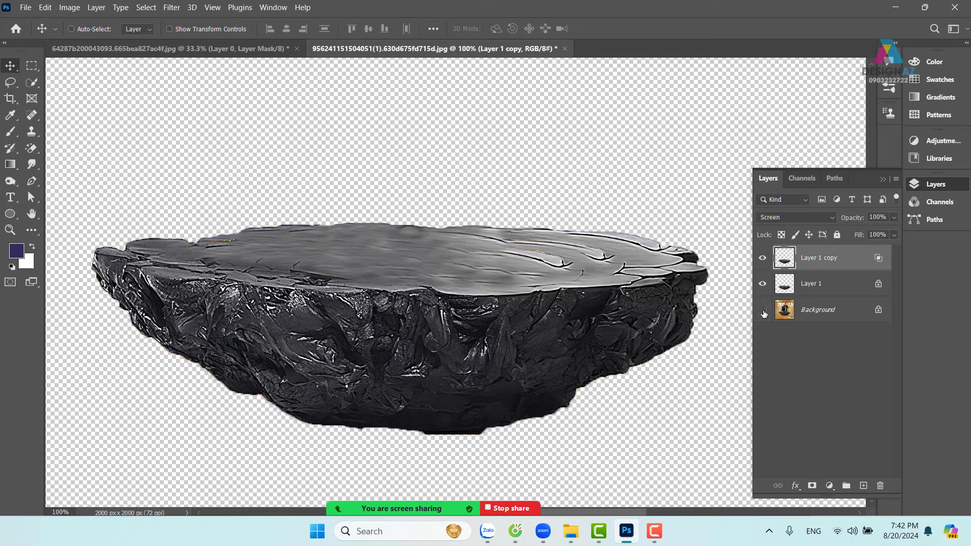
pyautogui.keyDown('shift'); pyautogui.click(829, 287); pyautogui.keyUp('shift')
pyautogui.hotkey('ctrl', 'e')
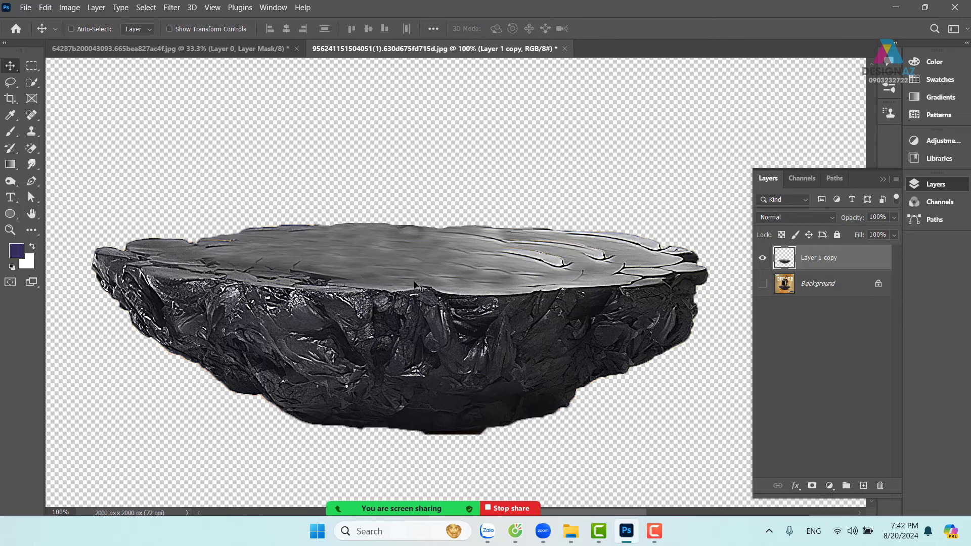
# Copy the merged podium layer into the watch portrait document and bring it to the front of the layer stack.
pyautogui.moveTo(414, 286); pyautogui.dragTo(205, 44)
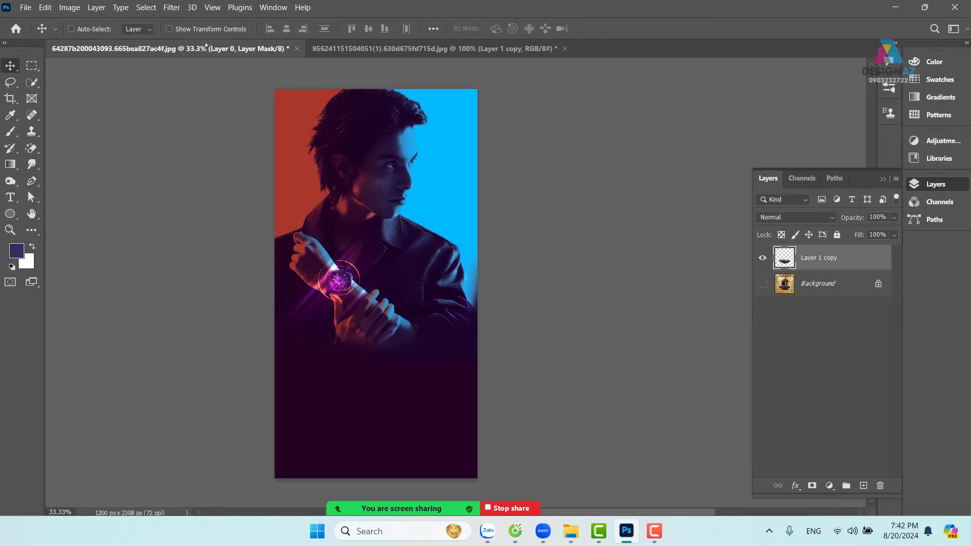
pyautogui.moveTo(397, 323); pyautogui.dragTo(391, 371)
pyautogui.hotkey('ctrl', 'shift', ']')
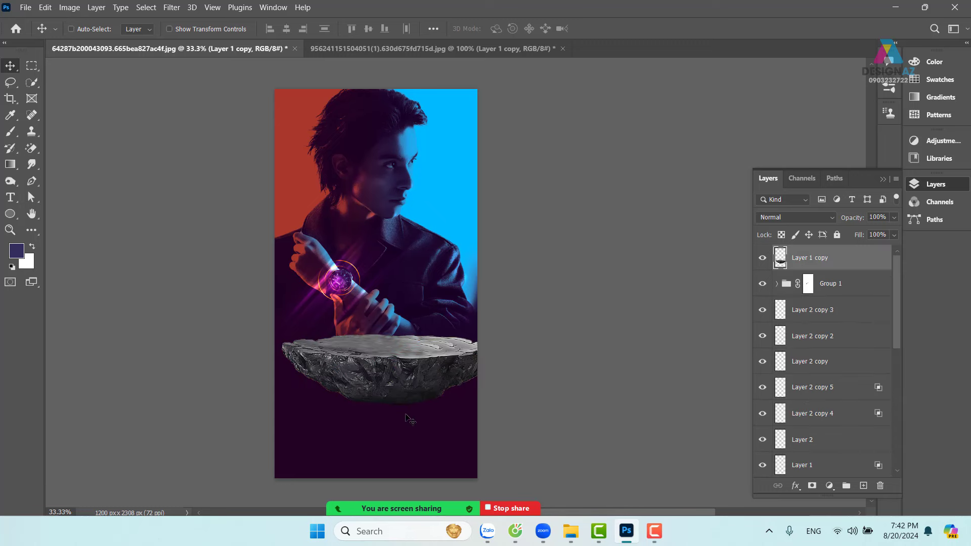
# Scale the podium to about 82% and centre it in the dark purple area below the man's hands.
pyautogui.moveTo(409, 419)
pyautogui.mouseDown()
pyautogui.moveTo(409, 400)
pyautogui.moveTo(400, 406)
pyautogui.mouseUp()
pyautogui.hotkey('ctrl', 't')
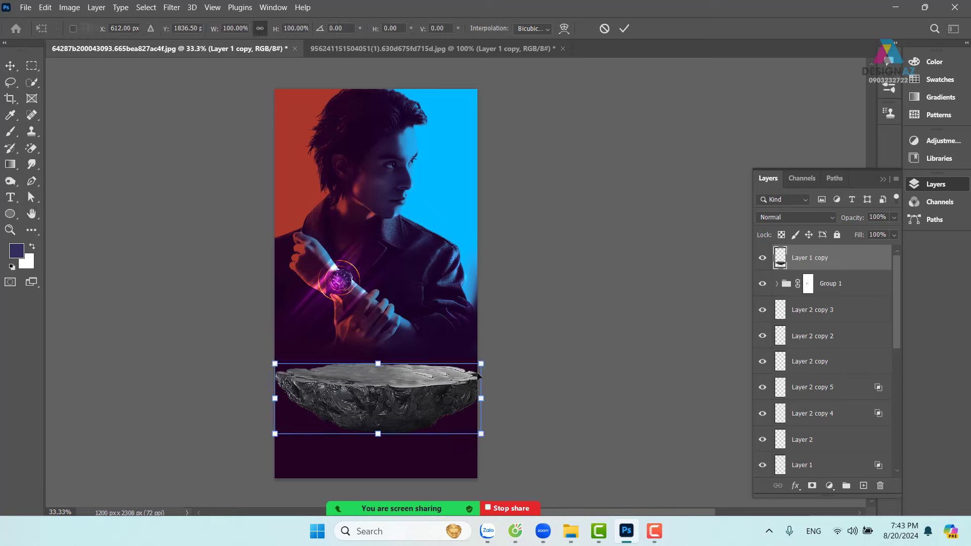
pyautogui.moveTo(480, 360); pyautogui.dragTo(443, 372)
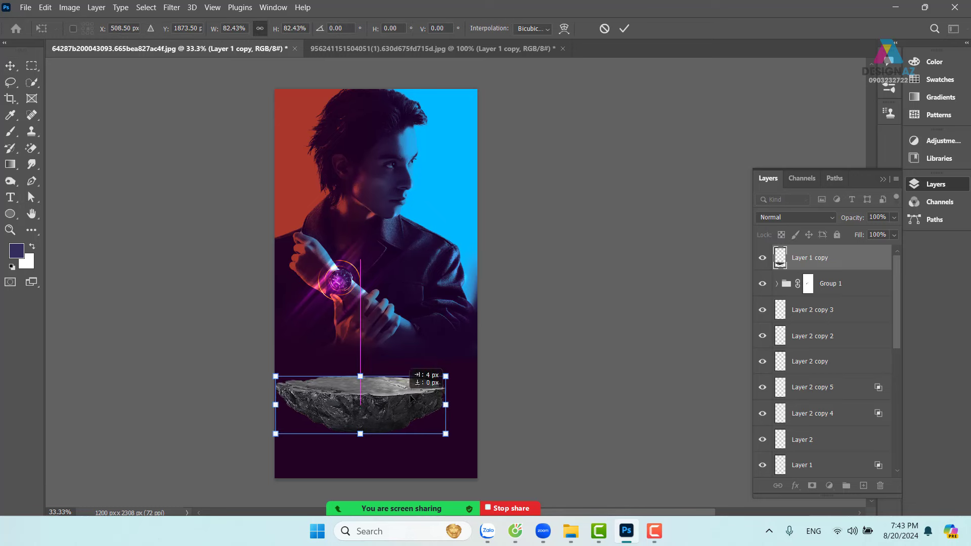
pyautogui.moveTo(392, 403); pyautogui.dragTo(412, 387)
pyautogui.press('Return')
pyautogui.hotkey('ctrl', '+')
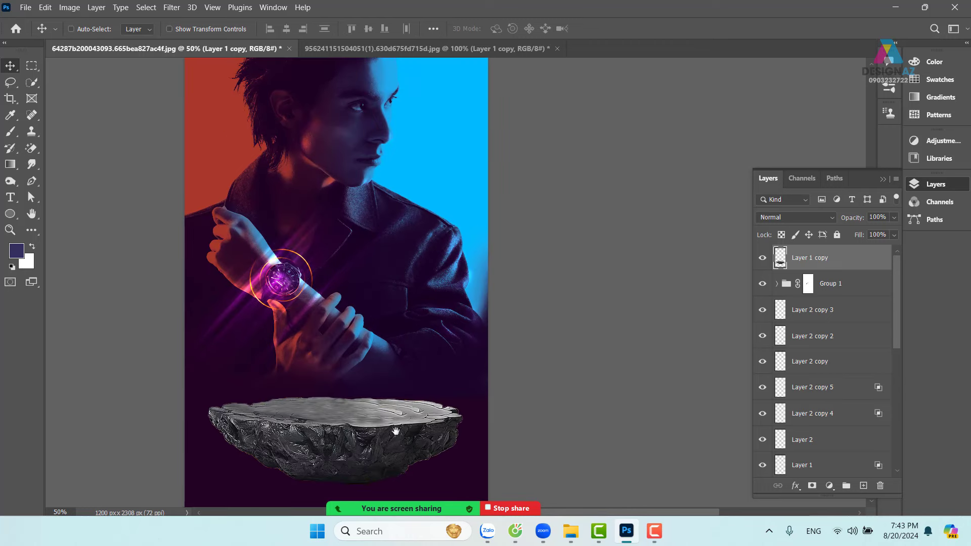
pyautogui.moveTo(396, 431); pyautogui.dragTo(454, 310)
pyautogui.rightClick(472, 377)
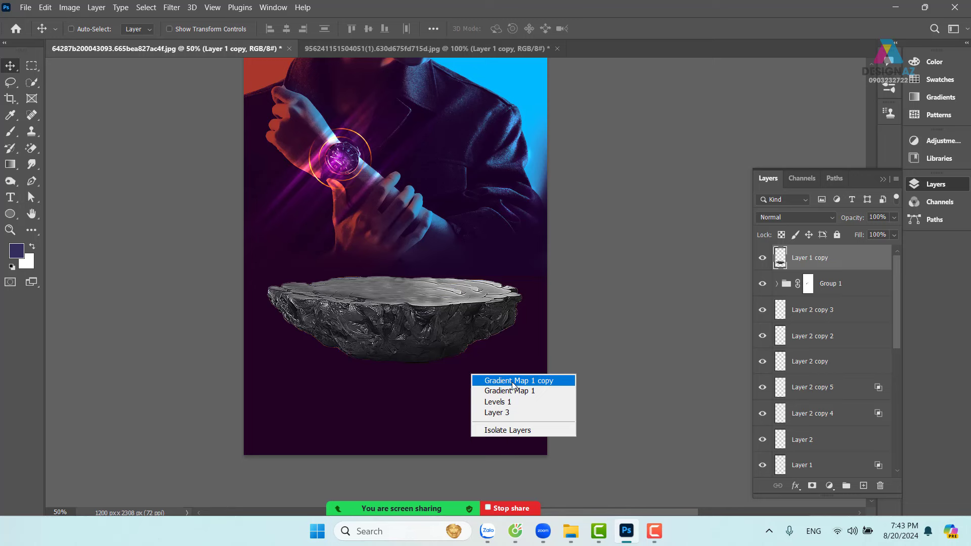
pyautogui.click(512, 384)
pyautogui.moveTo(898, 324); pyautogui.dragTo(898, 323)
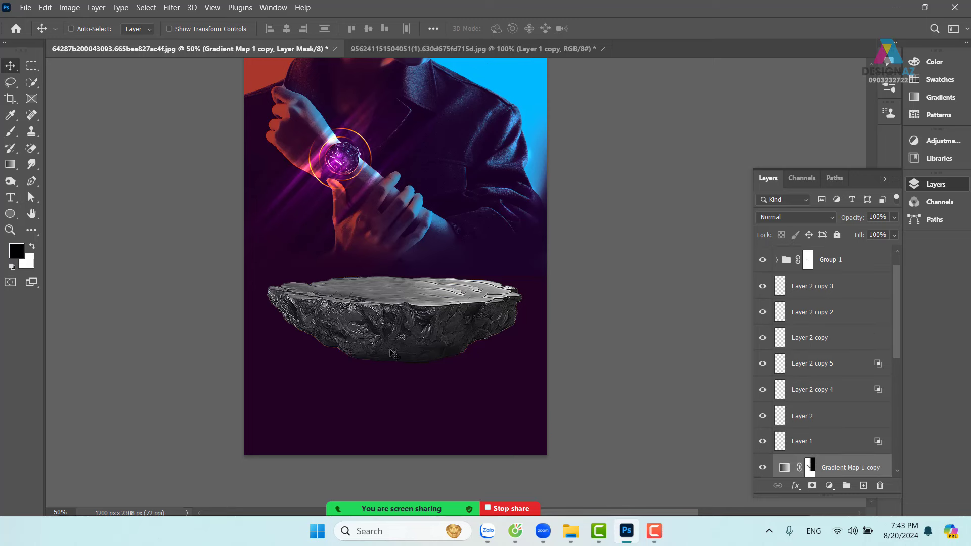
# Select the podium layer and add a new empty layer directly above it.
pyautogui.rightClick(417, 322)
pyautogui.click(440, 326)
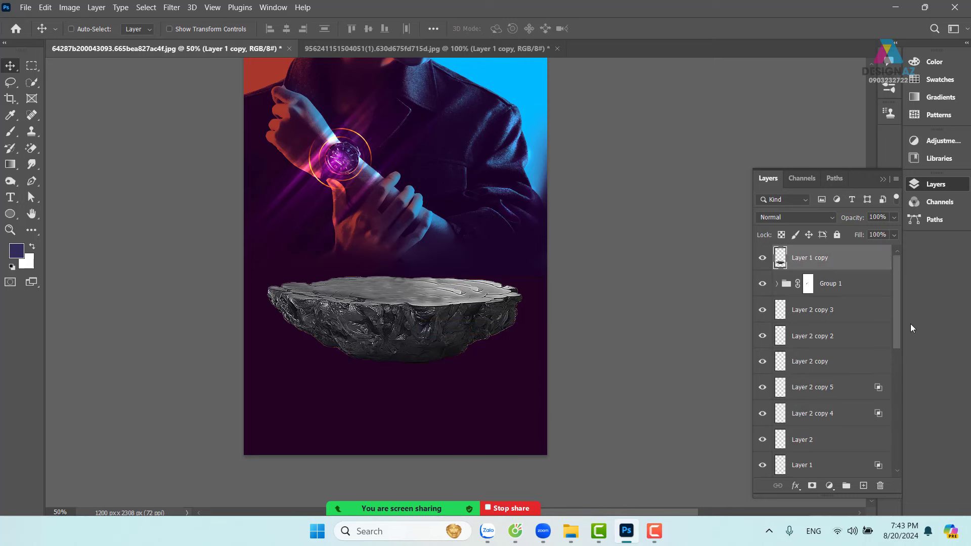
pyautogui.click(863, 486)
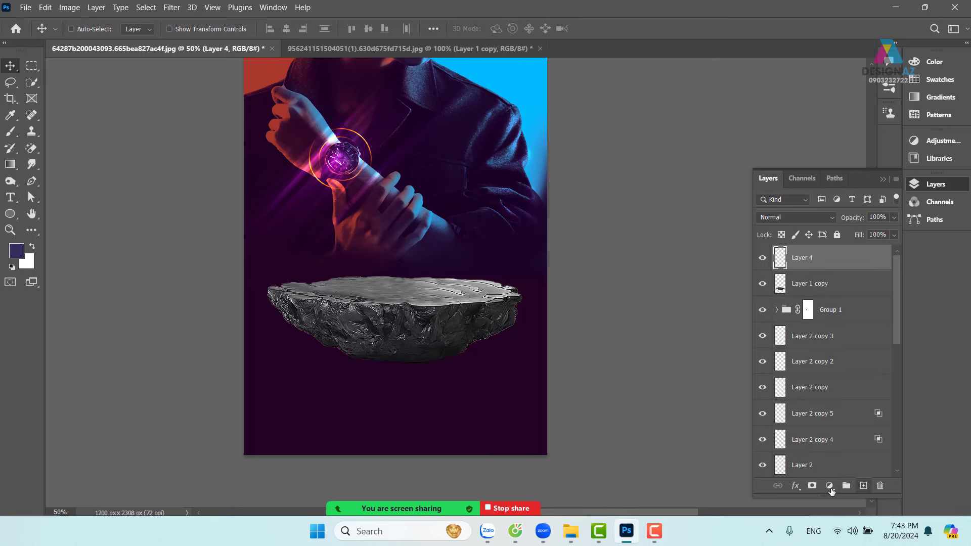
# Edit the Gradient tool's black-to-white gradient, adding a dark blue colour stop at location 52.
pyautogui.press('g')
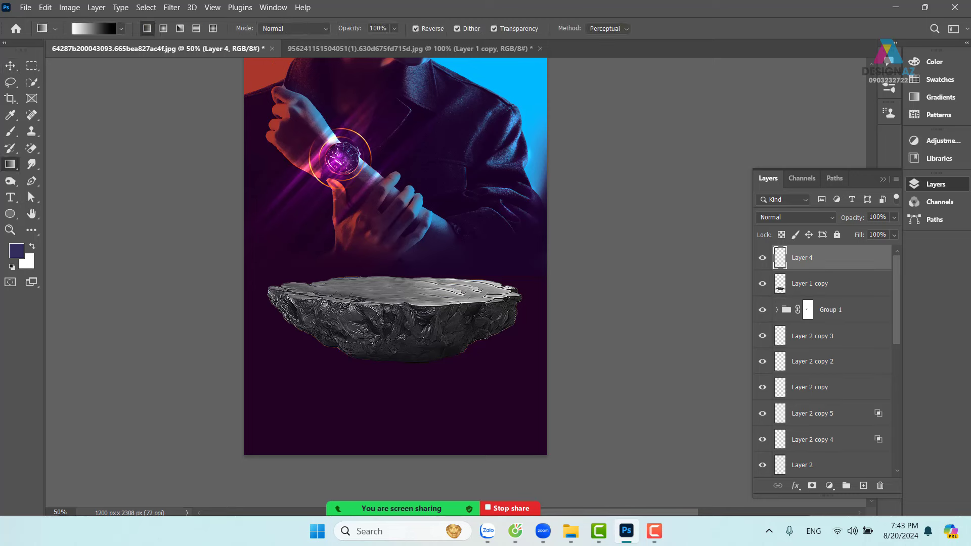
pyautogui.click(91, 32)
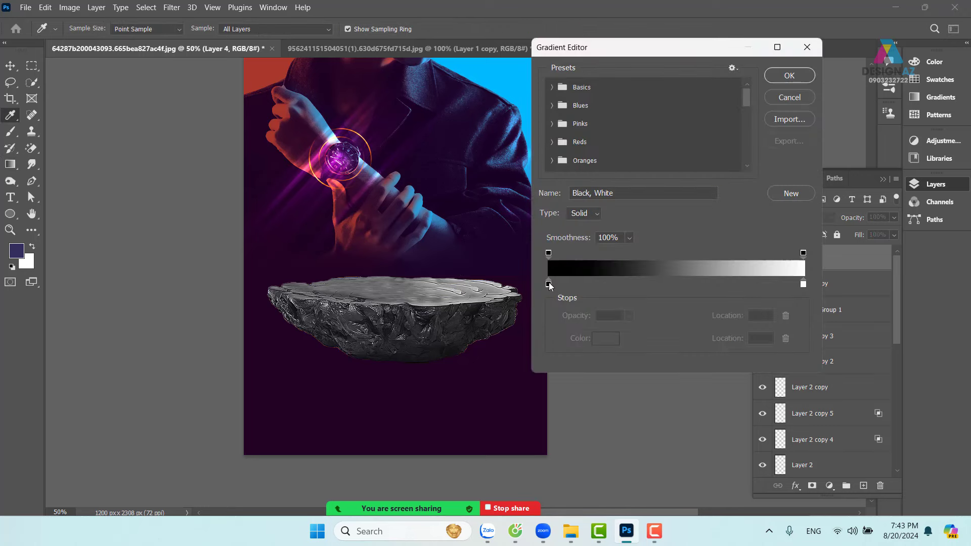
pyautogui.click(548, 284)
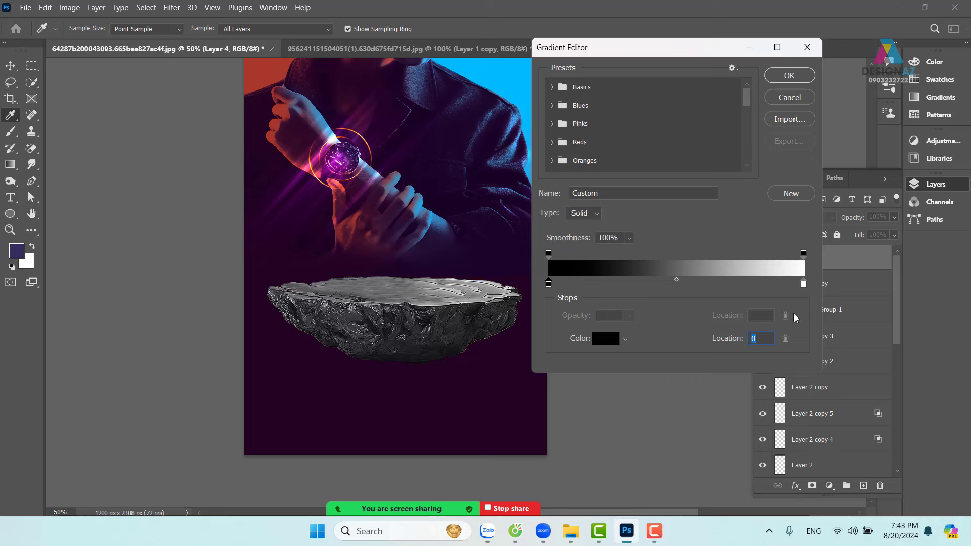
pyautogui.doubleClick(680, 284)
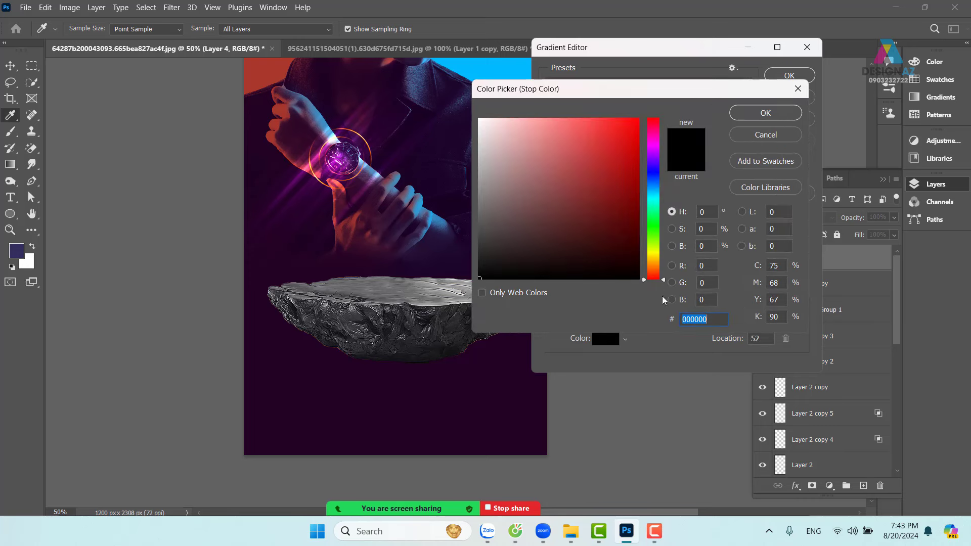
pyautogui.moveTo(654, 194); pyautogui.dragTo(652, 179)
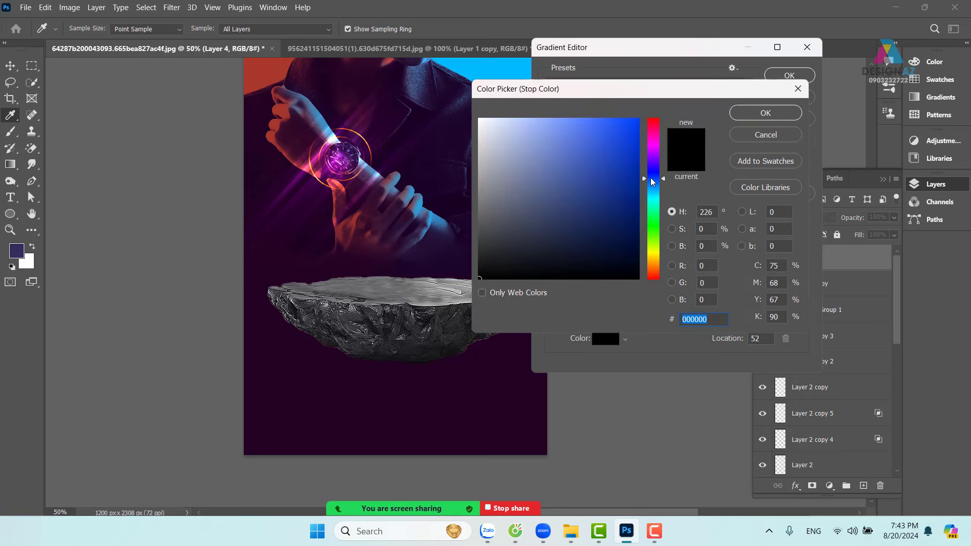
pyautogui.click(632, 192)
pyautogui.click(765, 113)
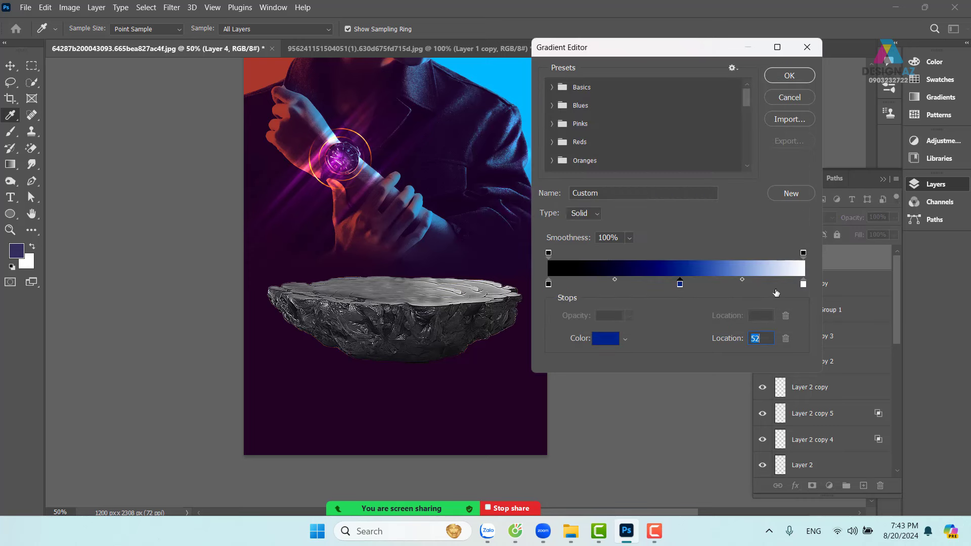
# Set the gradient's white end stop to blue 00569f and switch the Gradient tool to the radial style.
pyautogui.click(803, 284)
pyautogui.click(618, 338)
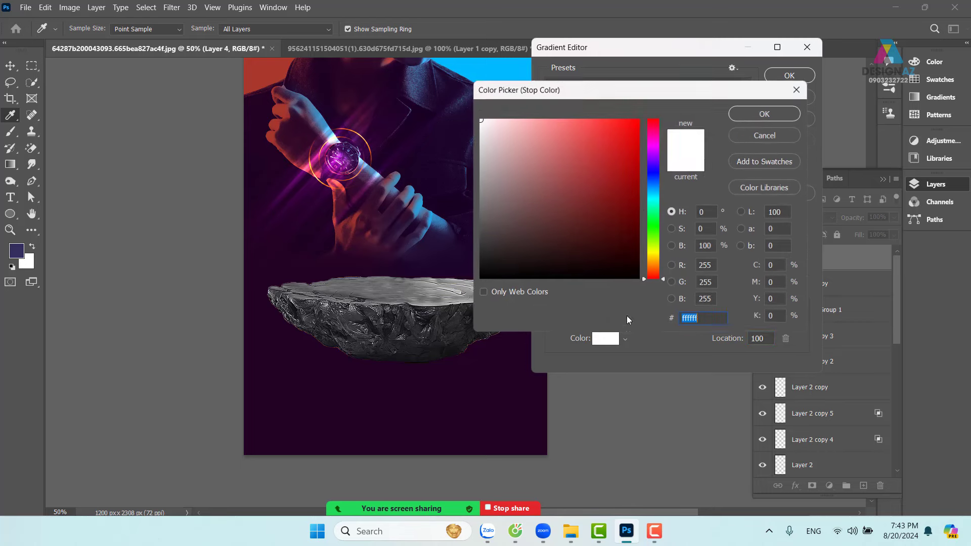
pyautogui.click(650, 186)
pyautogui.click(639, 179)
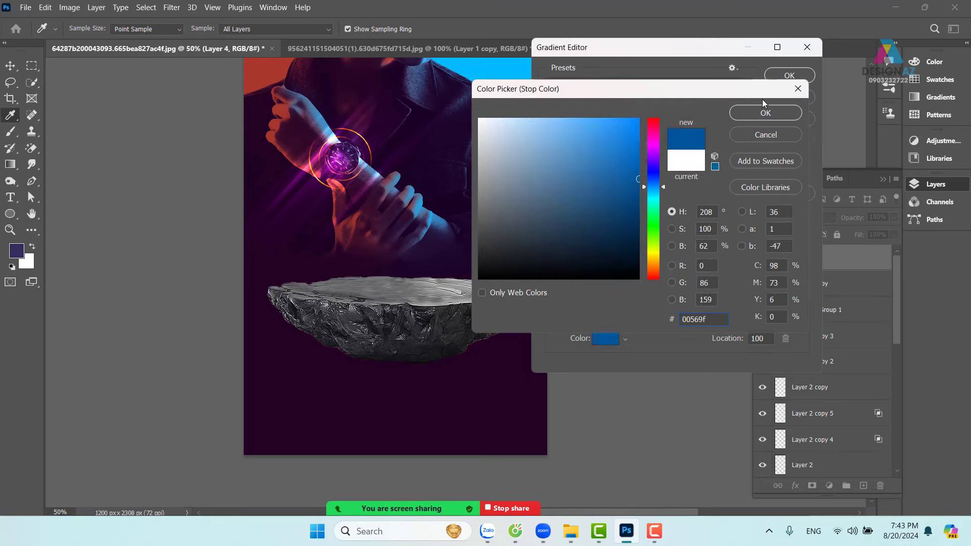
pyautogui.click(749, 118)
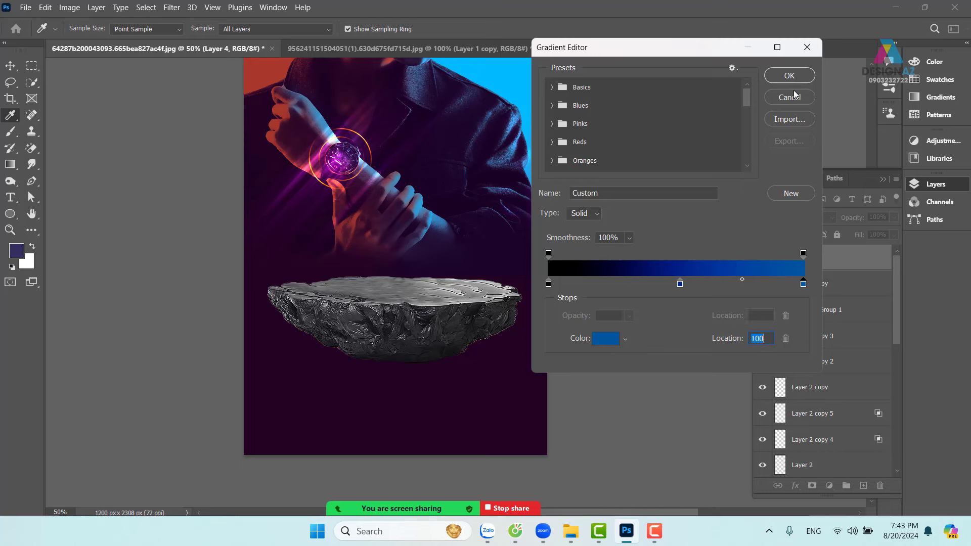
pyautogui.click(789, 75)
pyautogui.click(163, 29)
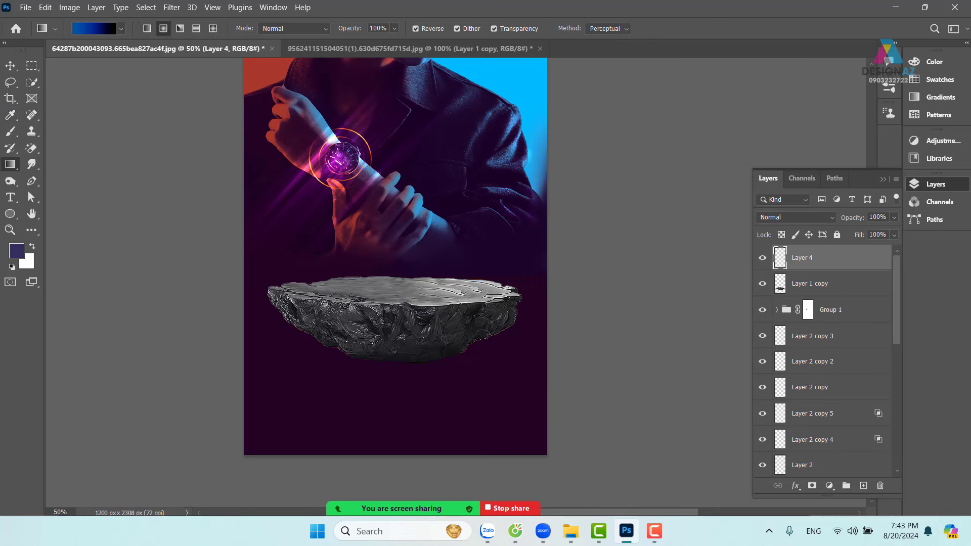
pyautogui.moveTo(408, 299); pyautogui.dragTo(454, 474)
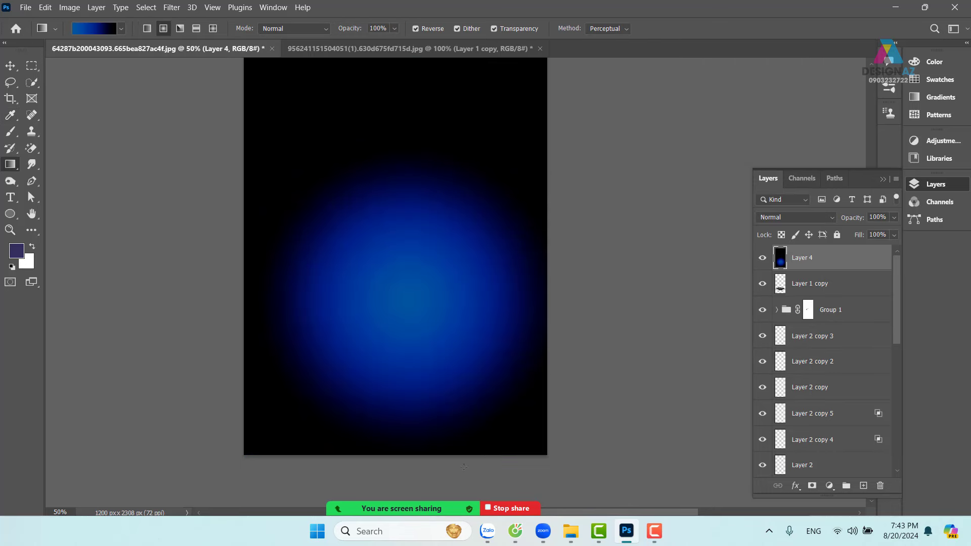
pyautogui.hotkey('ctrl', 'z')
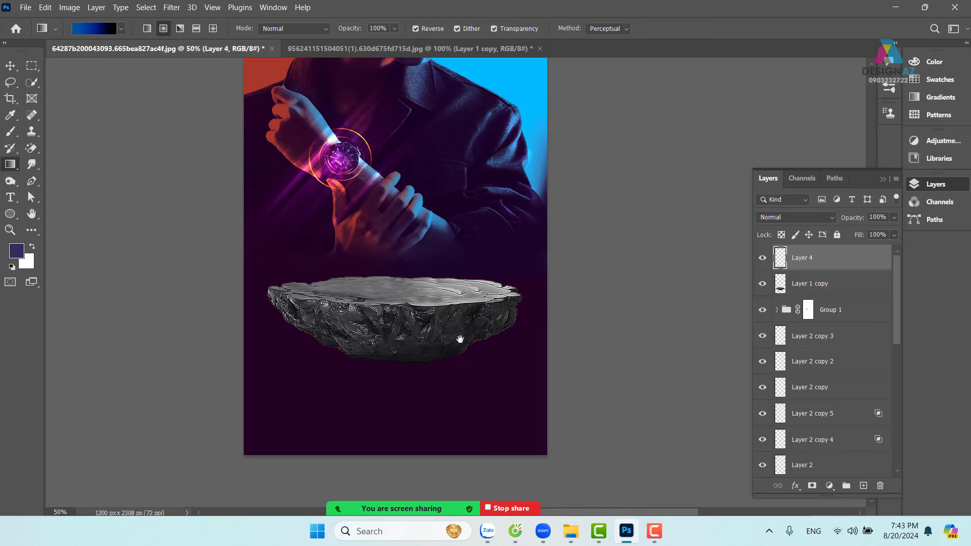
pyautogui.moveTo(460, 339); pyautogui.dragTo(453, 287)
# Draw the blue radial gradient on the bottom background layer, redrawing it until a small soft glow sits centred beneath the podium.
pyautogui.moveTo(900, 298); pyautogui.dragTo(908, 430)
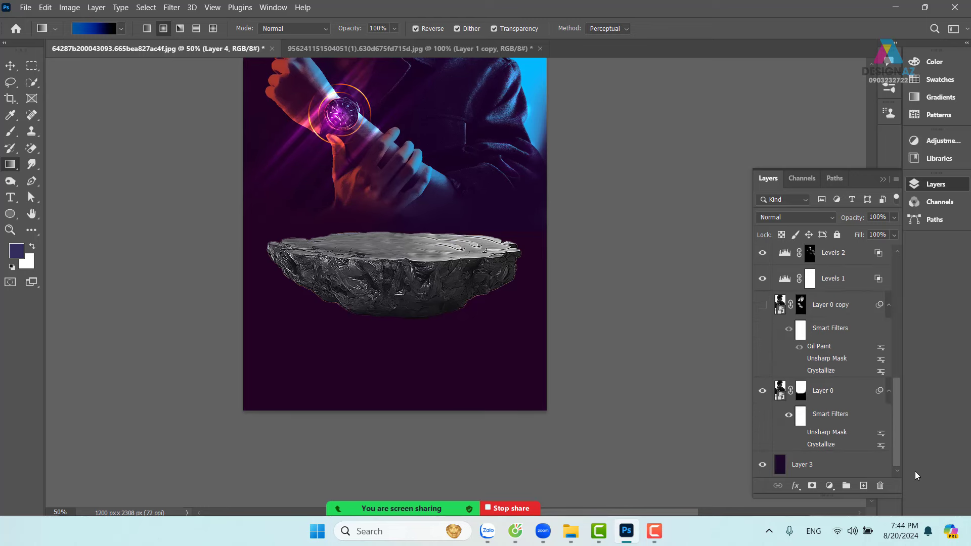
pyautogui.click(809, 464)
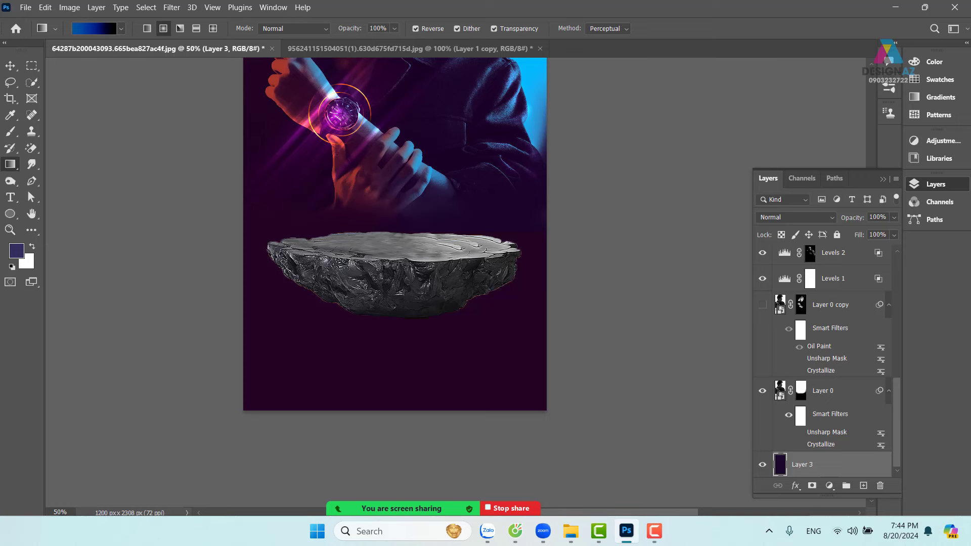
pyautogui.moveTo(396, 231); pyautogui.dragTo(444, 434)
pyautogui.hotkey('ctrl', 'z')
pyautogui.moveTo(395, 292); pyautogui.dragTo(395, 460)
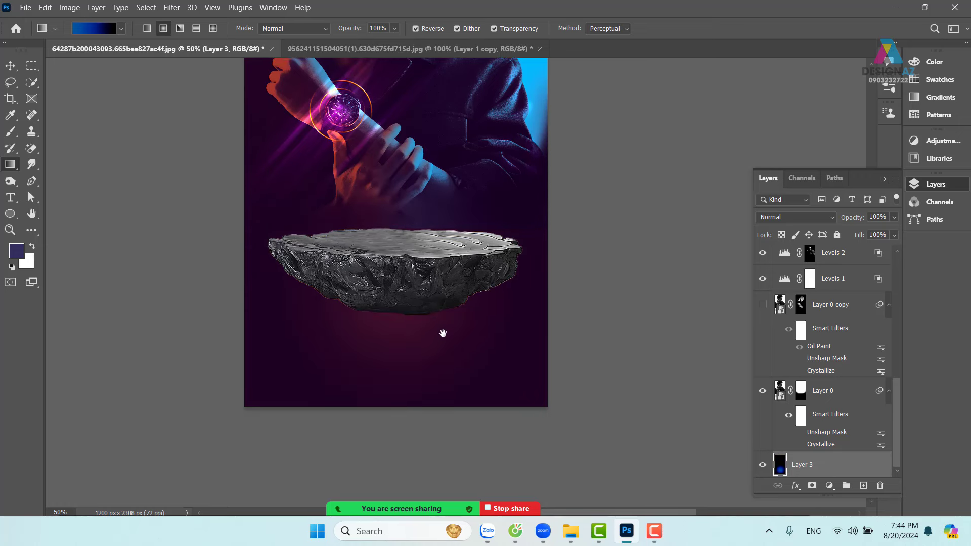
pyautogui.scroll(-3, 443, 301)
pyautogui.moveTo(416, 211); pyautogui.dragTo(417, 436)
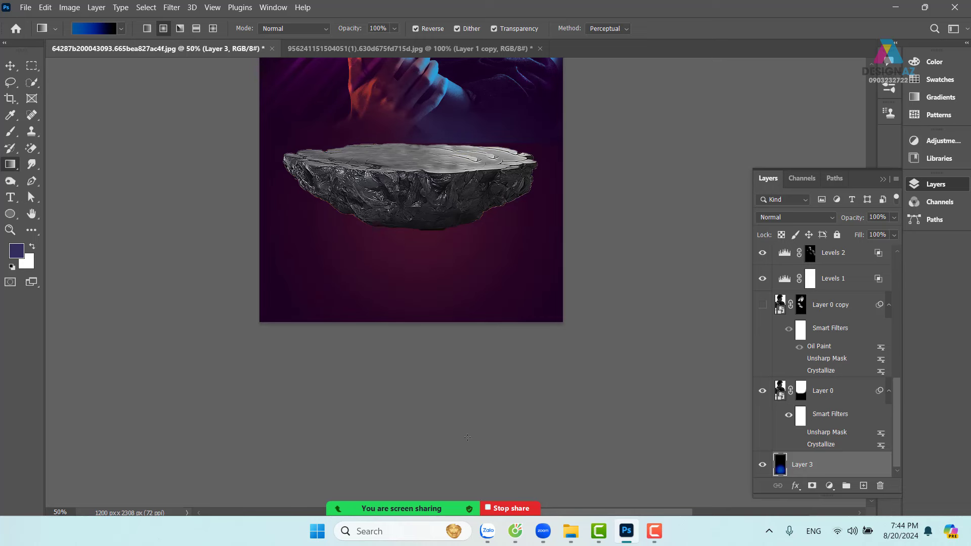
pyautogui.moveTo(424, 267); pyautogui.dragTo(459, 448)
pyautogui.moveTo(416, 201); pyautogui.dragTo(479, 333)
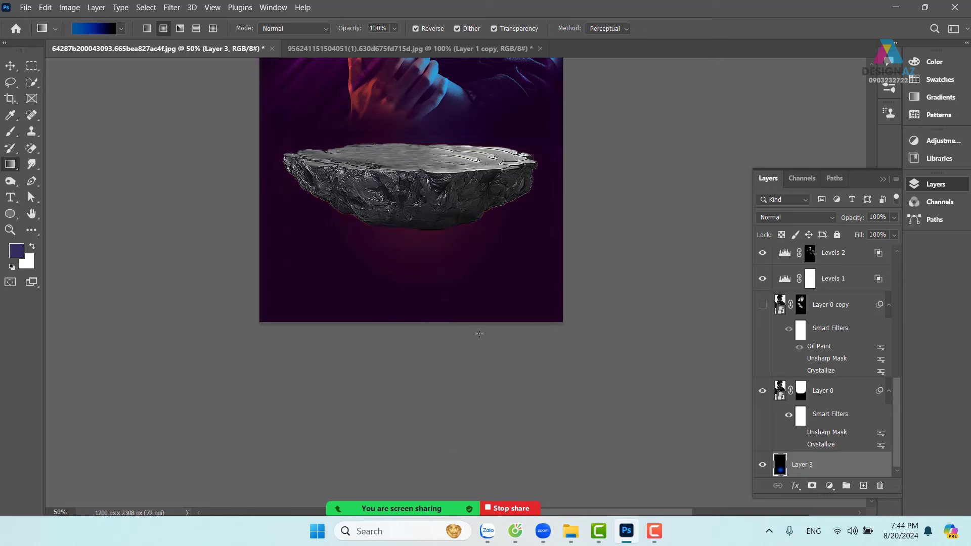
pyautogui.moveTo(424, 205); pyautogui.dragTo(442, 332)
pyautogui.moveTo(424, 227); pyautogui.dragTo(396, 336)
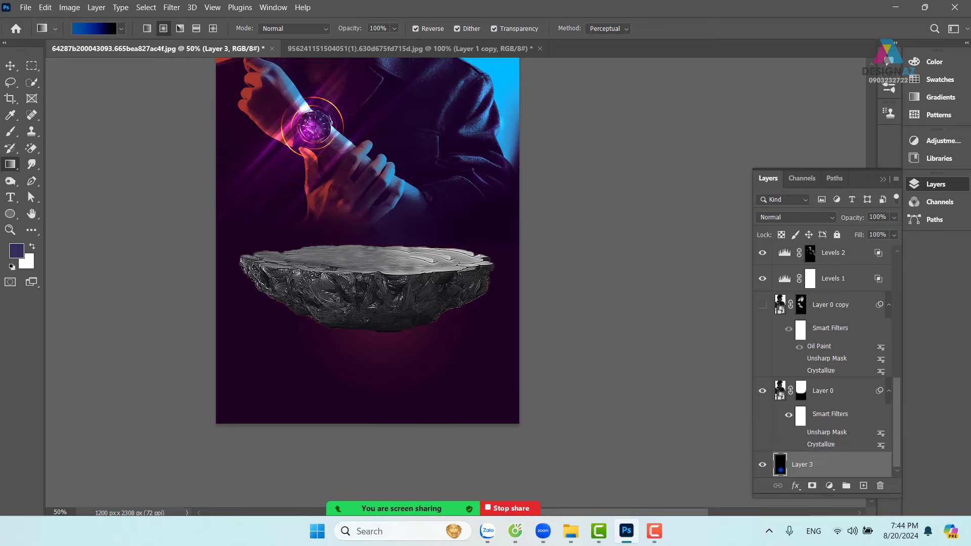
# Select the podium layer, load its outline as a selection and add a layer mask from it.
pyautogui.click(12, 66)
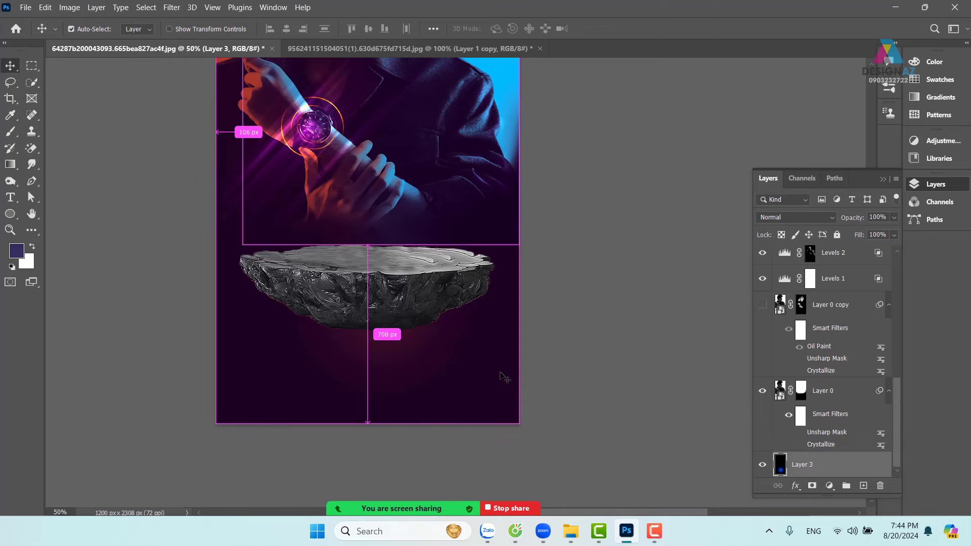
pyautogui.hotkey('ctrl', '+')
pyautogui.hotkey('ctrl', '+')
pyautogui.hotkey('ctrl', '+')
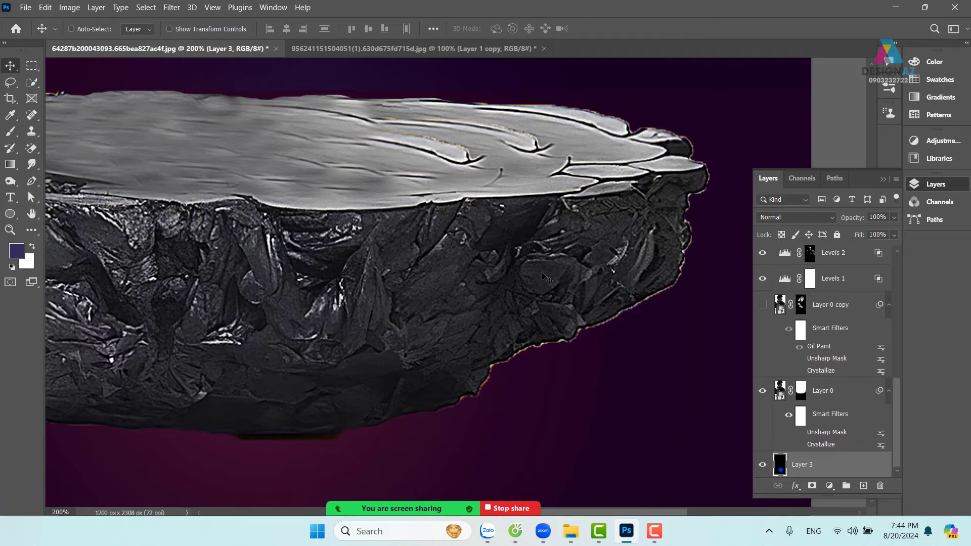
pyautogui.rightClick(543, 276)
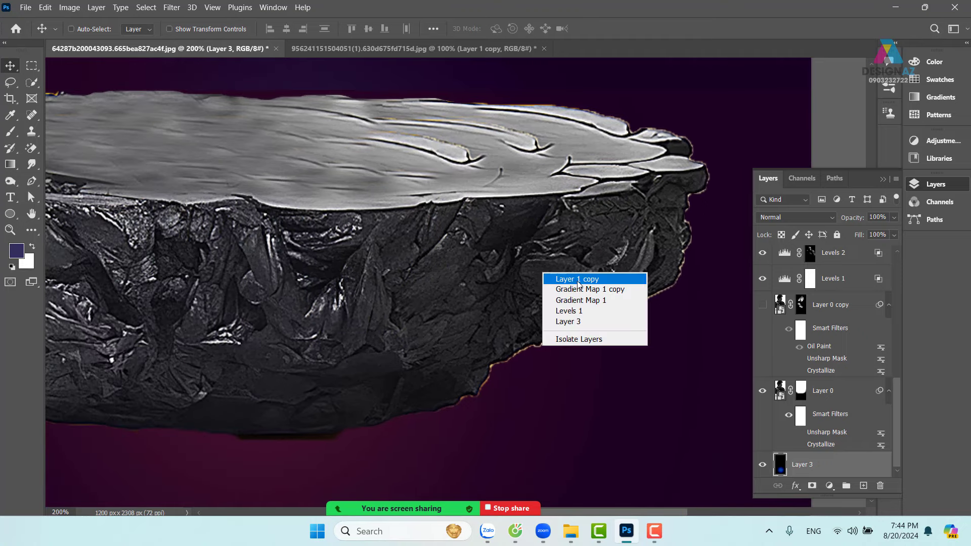
pyautogui.click(578, 279)
pyautogui.moveTo(319, 275); pyautogui.dragTo(552, 193)
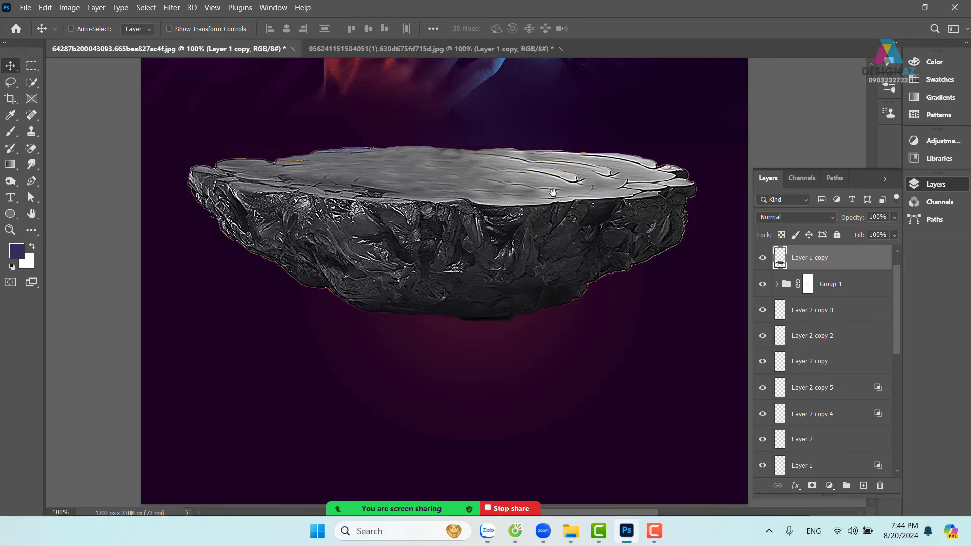
pyautogui.moveTo(501, 195); pyautogui.dragTo(474, 245)
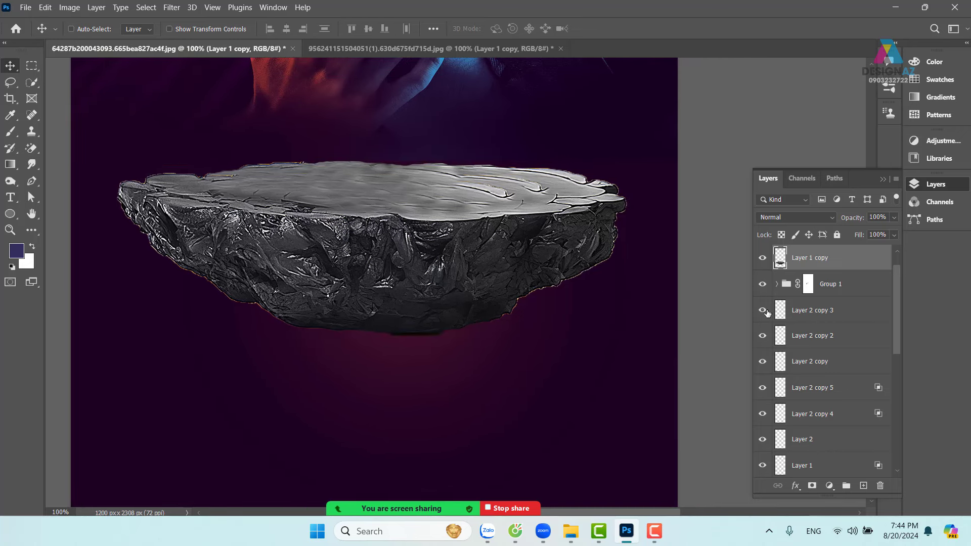
pyautogui.keyDown('ctrl'); pyautogui.click(782, 264); pyautogui.keyUp('ctrl')
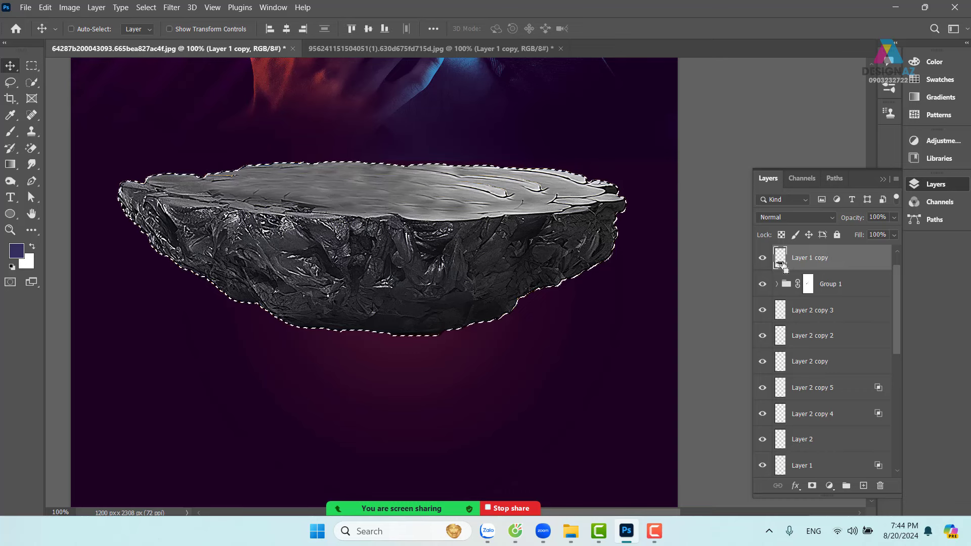
pyautogui.click(811, 486)
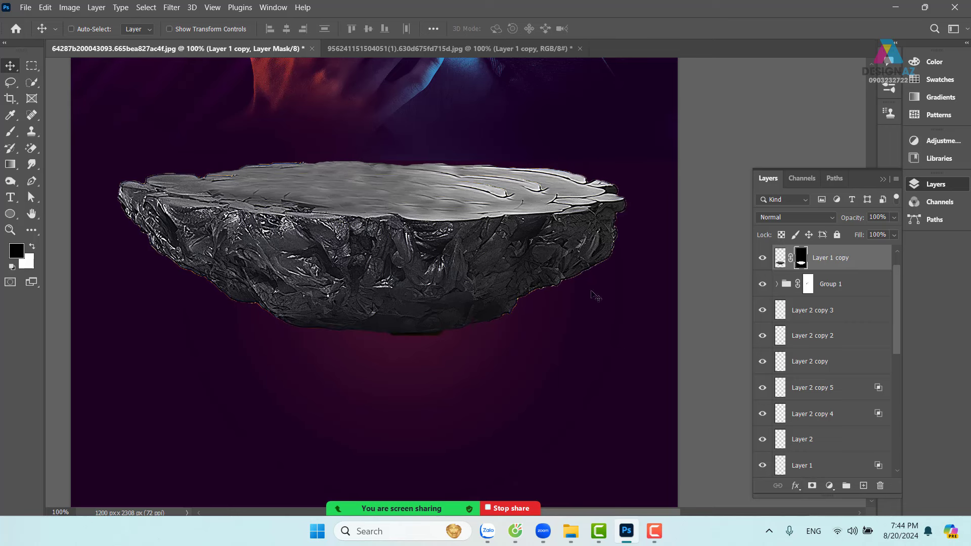
# Shrink the podium's mask with the Minimum filter at a 1.6 pixel radius, preserving roundness, to trim the edge fringe.
pyautogui.hotkey('ctrl', '+')
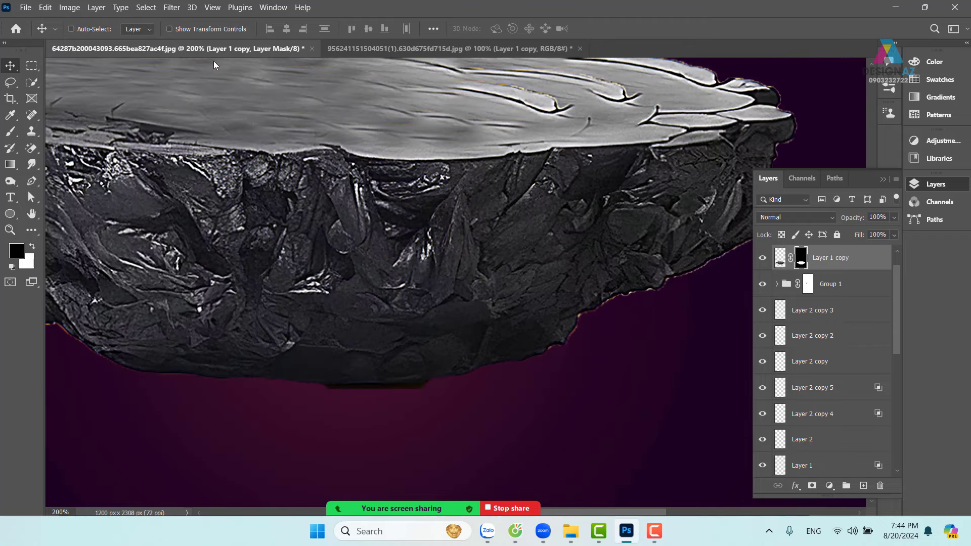
pyautogui.click(172, 7)
pyautogui.moveTo(217, 266)
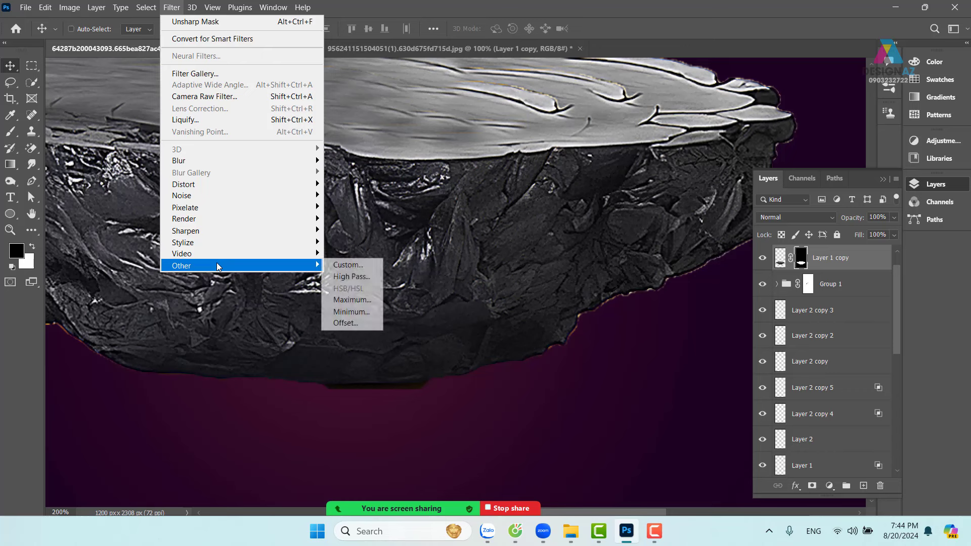
pyautogui.click(364, 311)
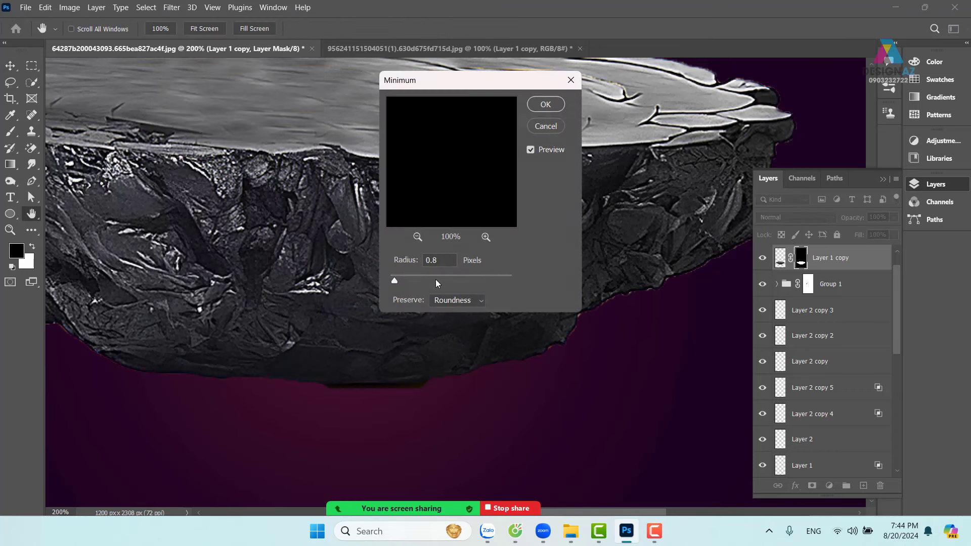
pyautogui.moveTo(394, 281); pyautogui.dragTo(400, 281)
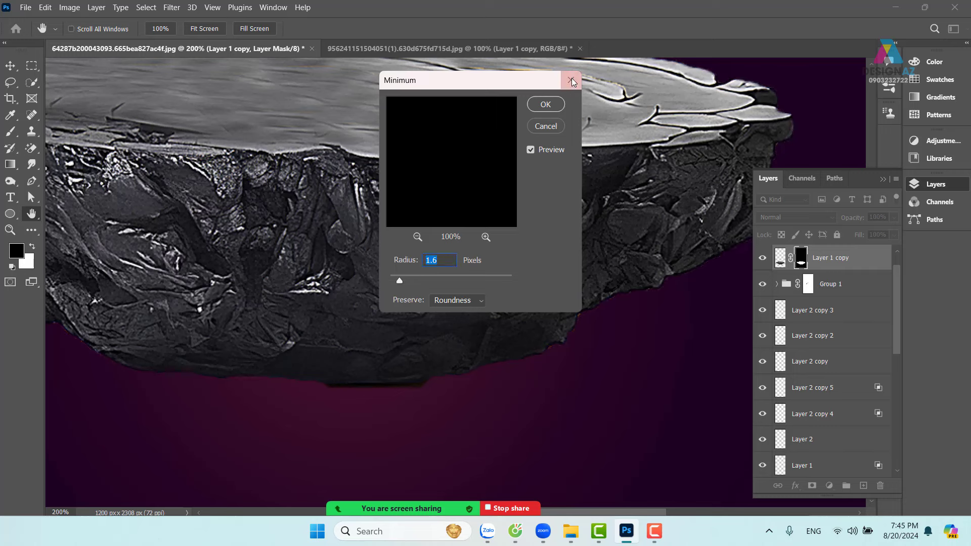
pyautogui.click(555, 105)
# Add a Gradient Map adjustment layer above the podium layer and clip it to the podium only.
pyautogui.hotkey('ctrl', '-')
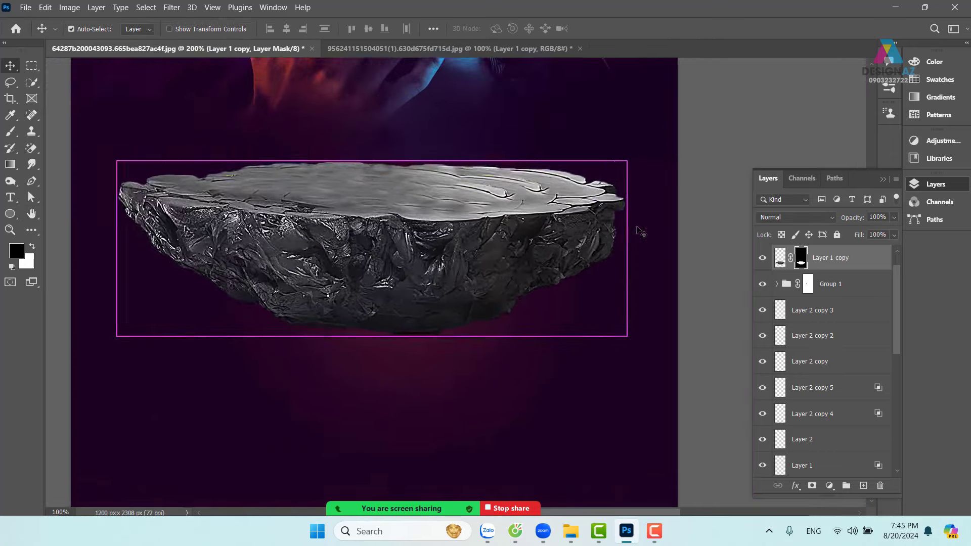
pyautogui.hotkey('ctrl', '-')
pyautogui.moveTo(501, 276); pyautogui.dragTo(487, 355)
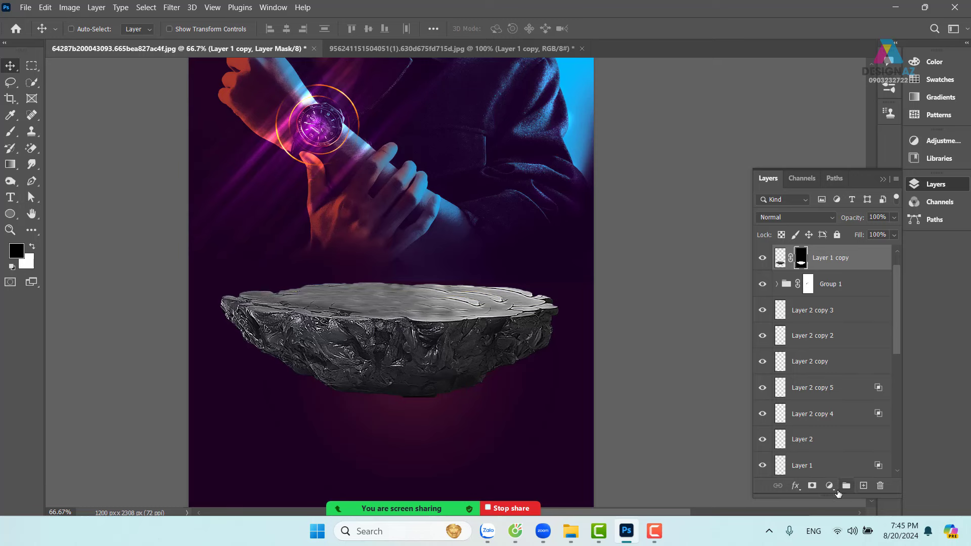
pyautogui.click(832, 488)
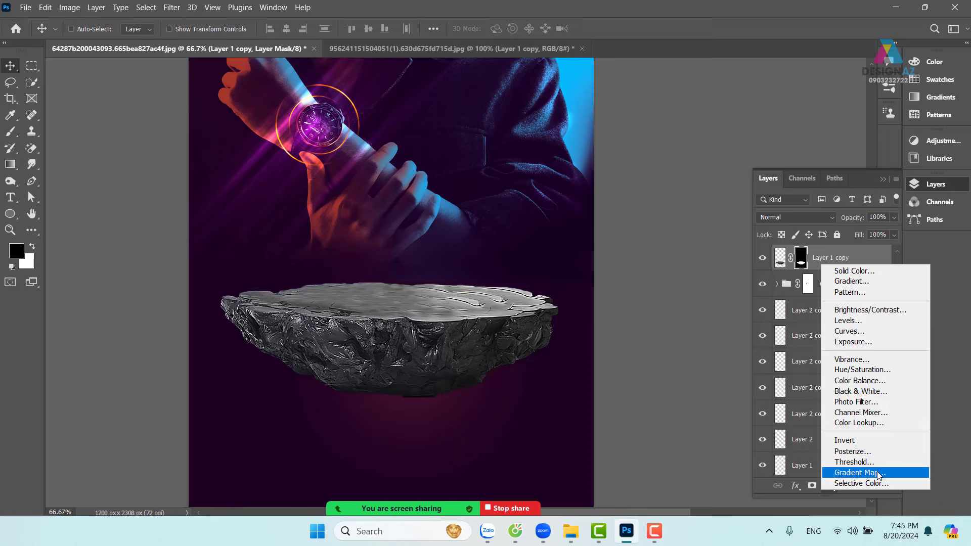
pyautogui.click(859, 472)
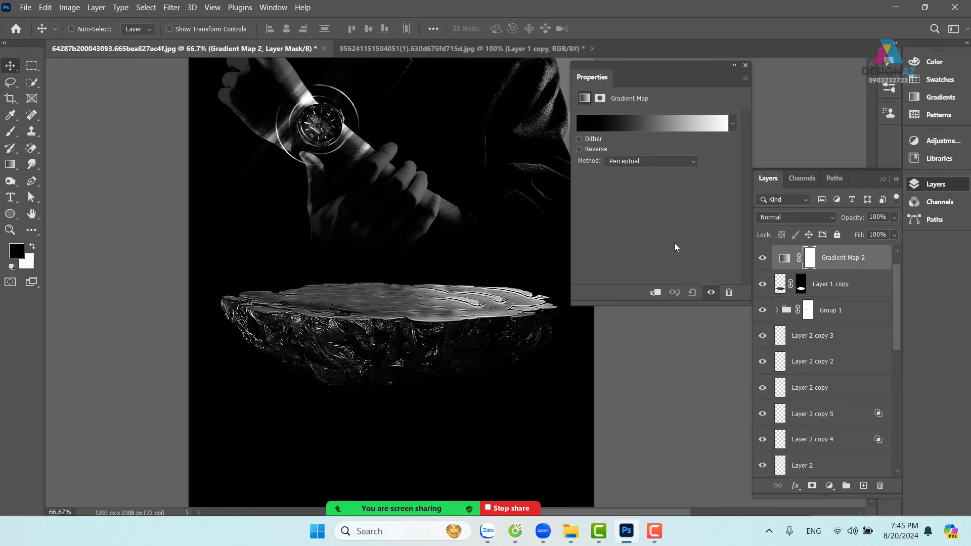
pyautogui.click(656, 294)
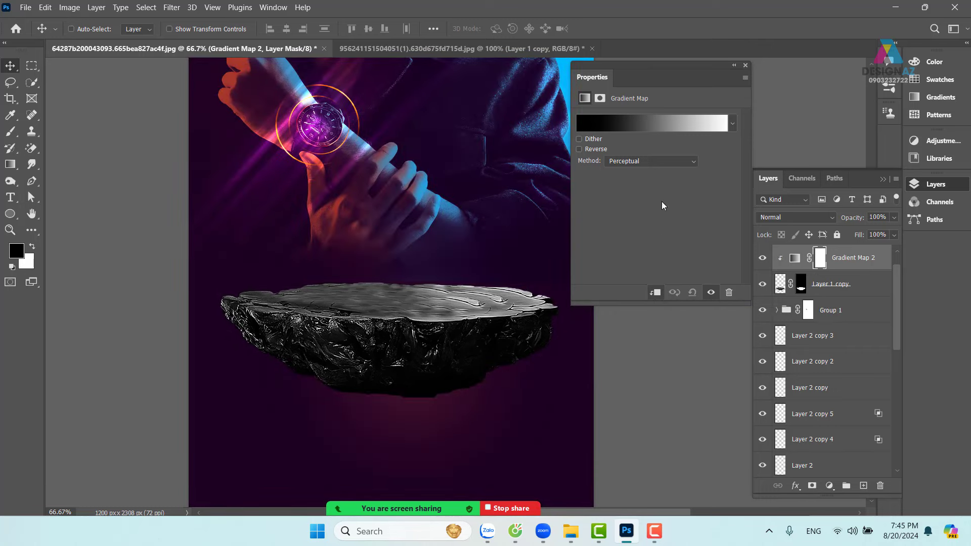
# Add a stop at location 31 in the podium's gradient map and colour it dark blue 001541.
pyautogui.click(634, 129)
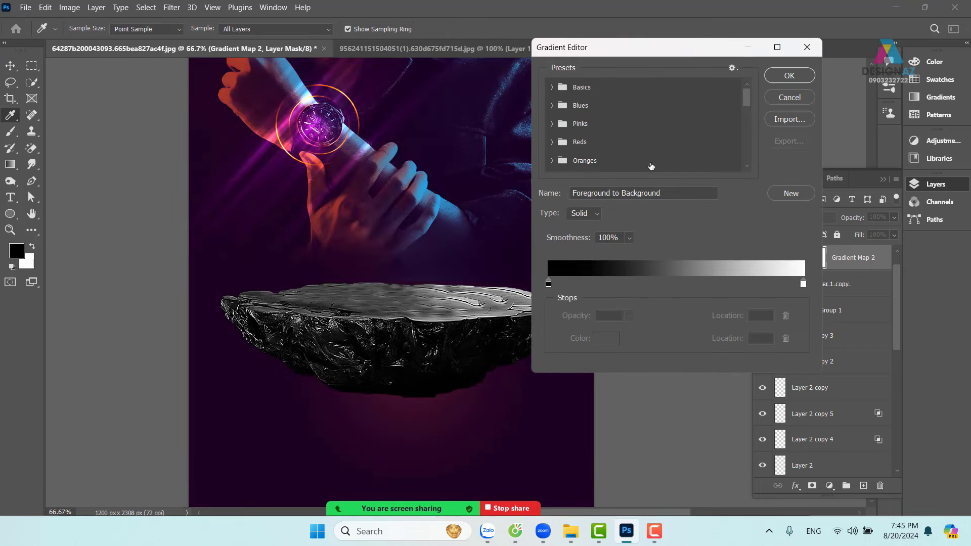
pyautogui.click(548, 284)
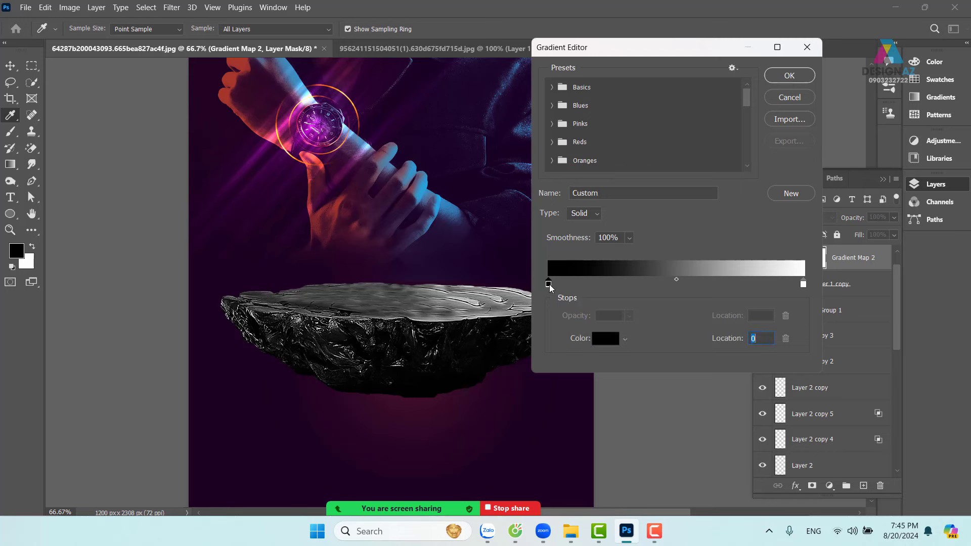
pyautogui.click(607, 339)
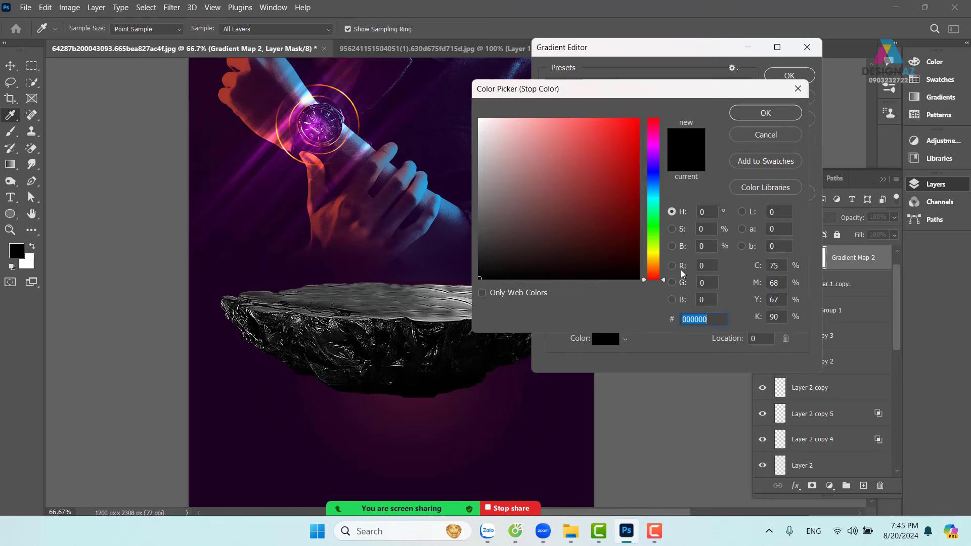
pyautogui.click(802, 93)
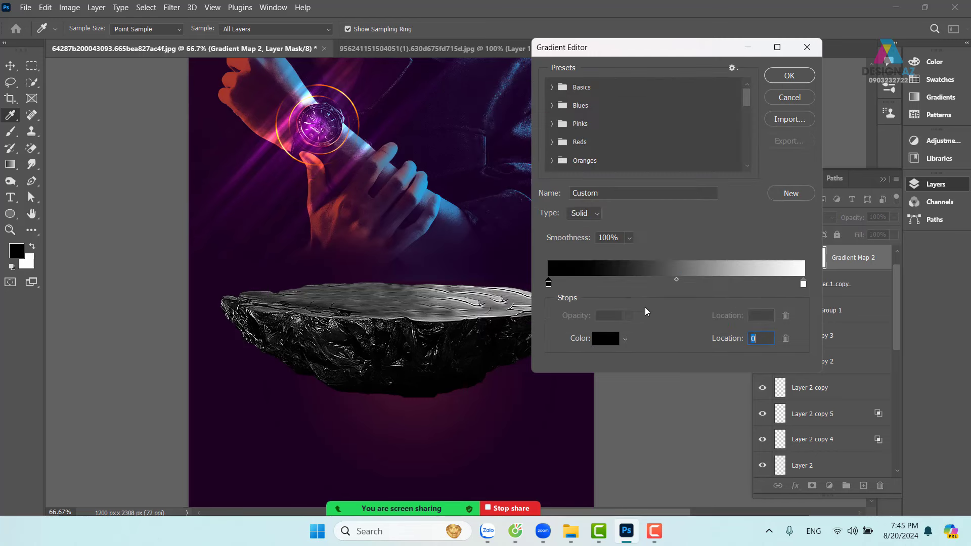
pyautogui.click(626, 283)
pyautogui.click(611, 339)
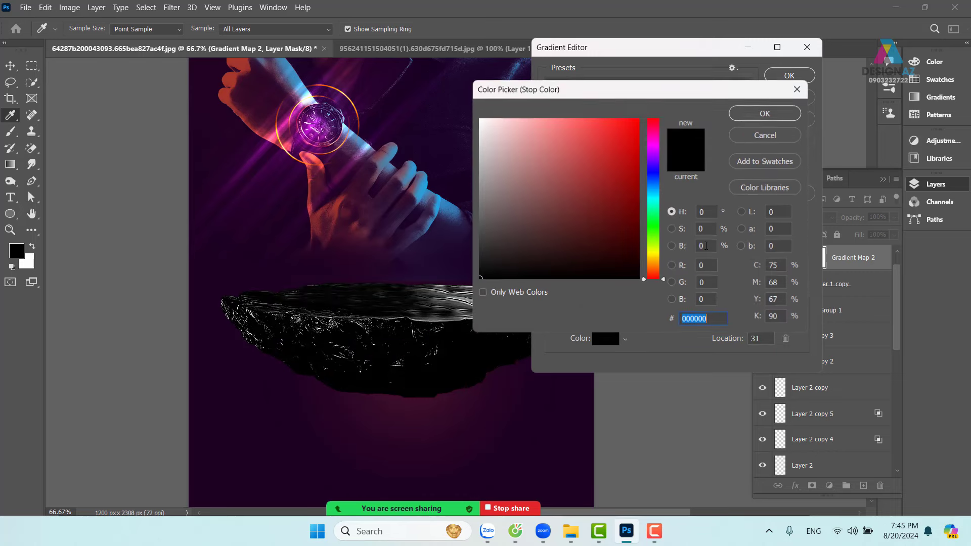
pyautogui.moveTo(638, 238); pyautogui.dragTo(658, 239)
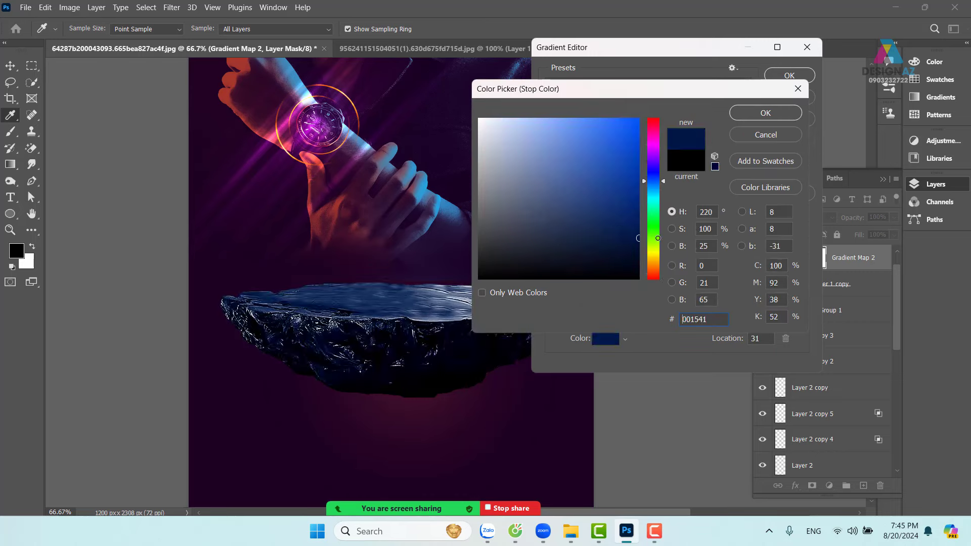
pyautogui.click(765, 113)
# Change the gradient's white end stop to pink ff5afd and move it to location 70.
pyautogui.click(804, 285)
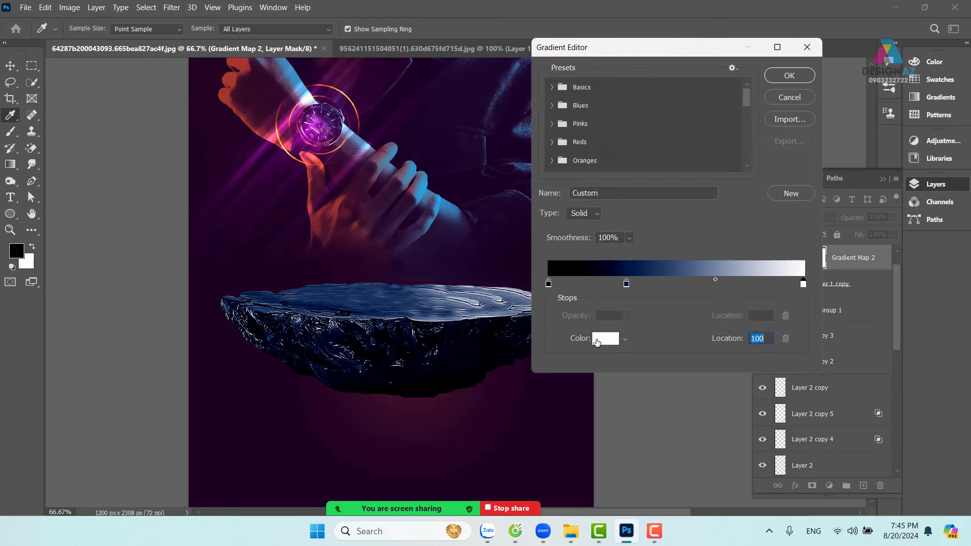
pyautogui.click(601, 338)
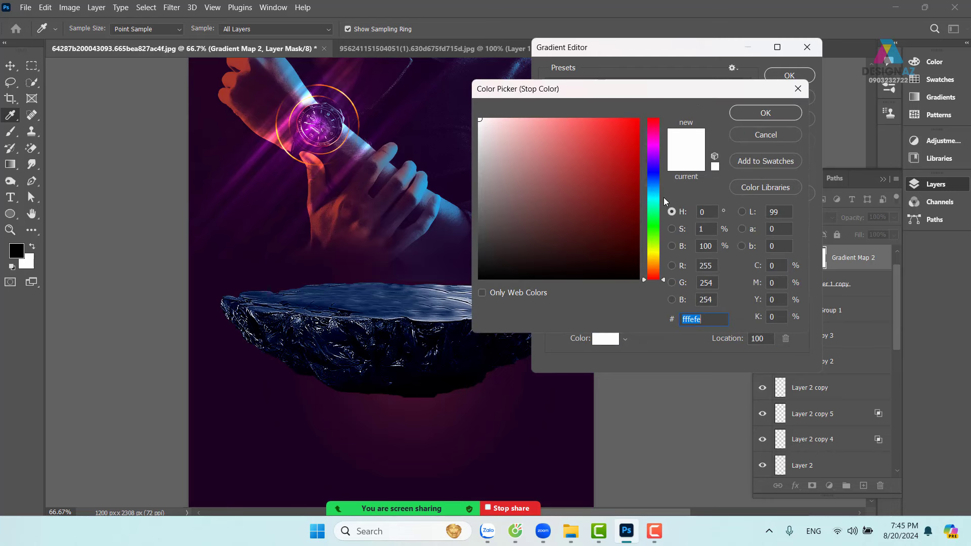
pyautogui.click(654, 145)
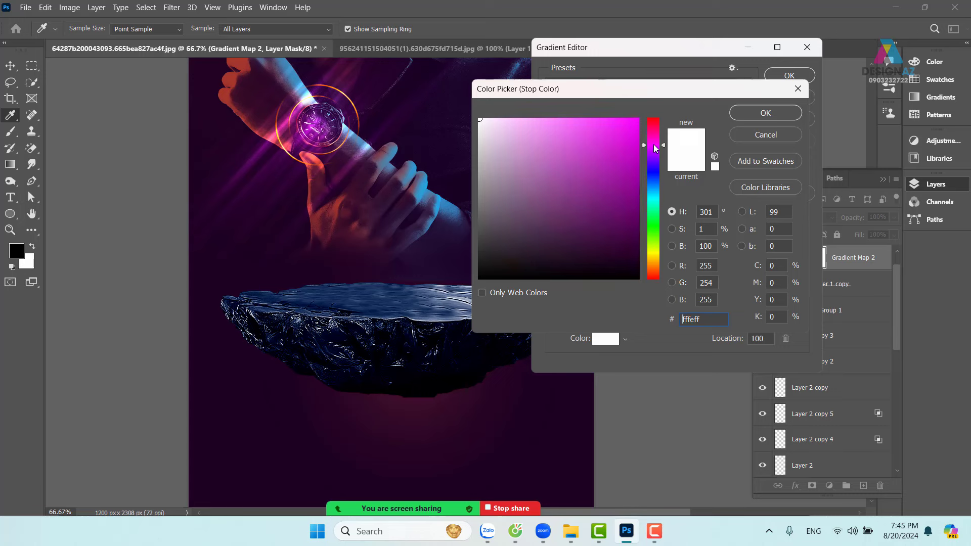
pyautogui.moveTo(613, 160); pyautogui.dragTo(651, 168)
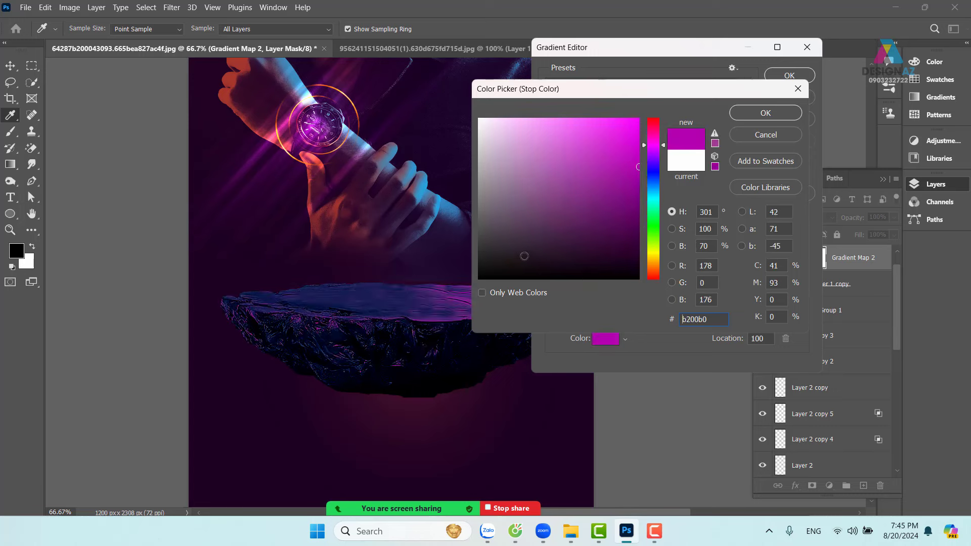
pyautogui.moveTo(591, 152); pyautogui.dragTo(583, 114)
pyautogui.click(767, 114)
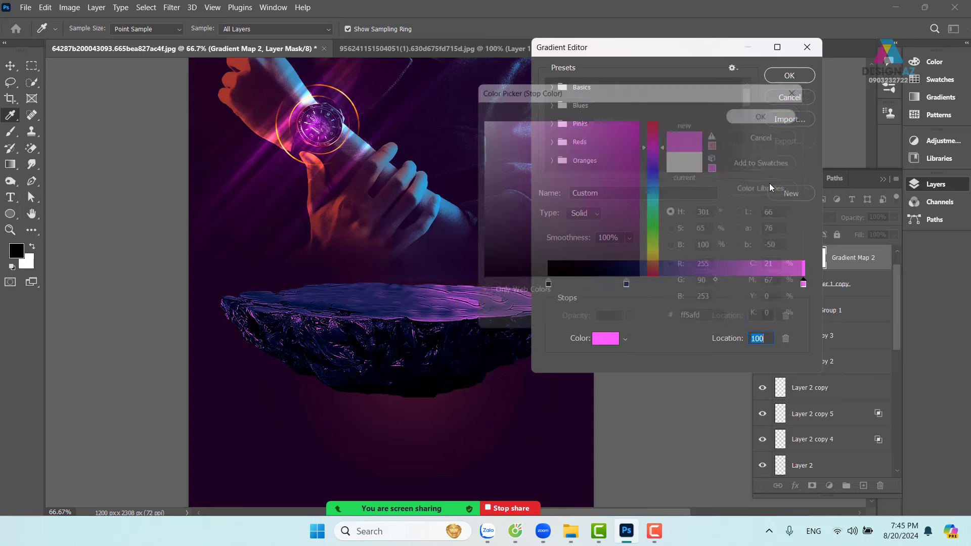
pyautogui.moveTo(803, 283); pyautogui.dragTo(727, 283)
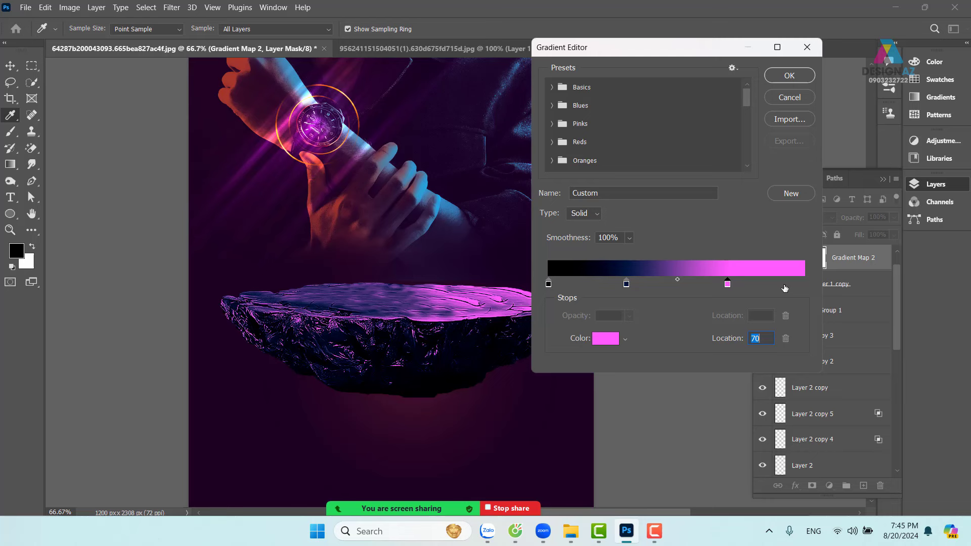
# Add a new end stop at location 100, trying yellow fff000 before settling on orange ff9c00.
pyautogui.click(605, 338)
pyautogui.moveTo(656, 241); pyautogui.dragTo(653, 255)
pyautogui.moveTo(618, 145); pyautogui.dragTo(659, 105)
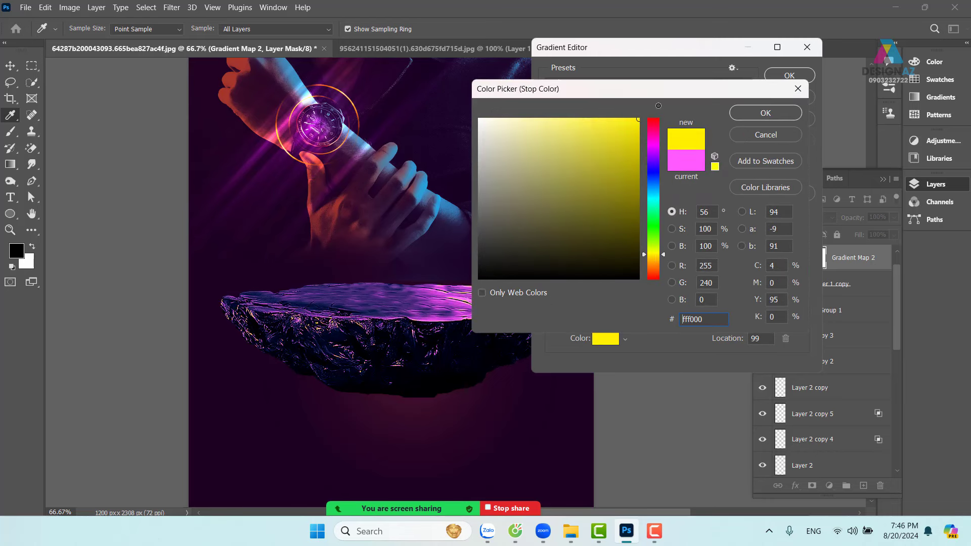
pyautogui.click(765, 113)
pyautogui.moveTo(801, 289); pyautogui.dragTo(811, 287)
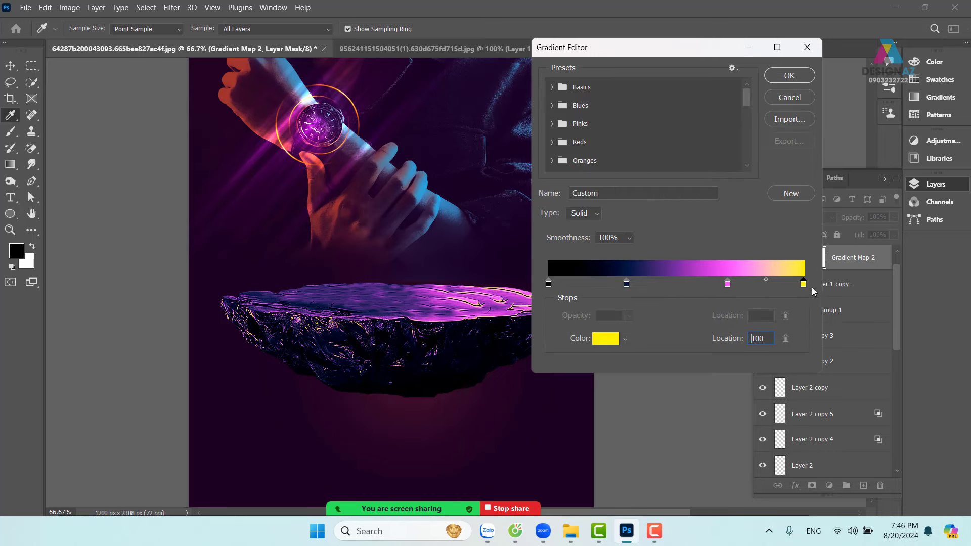
pyautogui.click(617, 339)
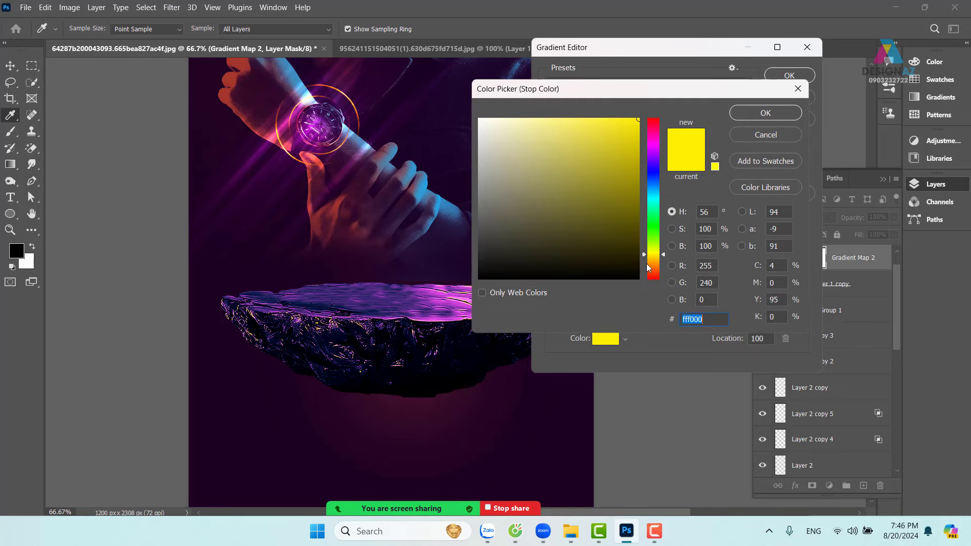
pyautogui.moveTo(654, 254); pyautogui.dragTo(653, 263)
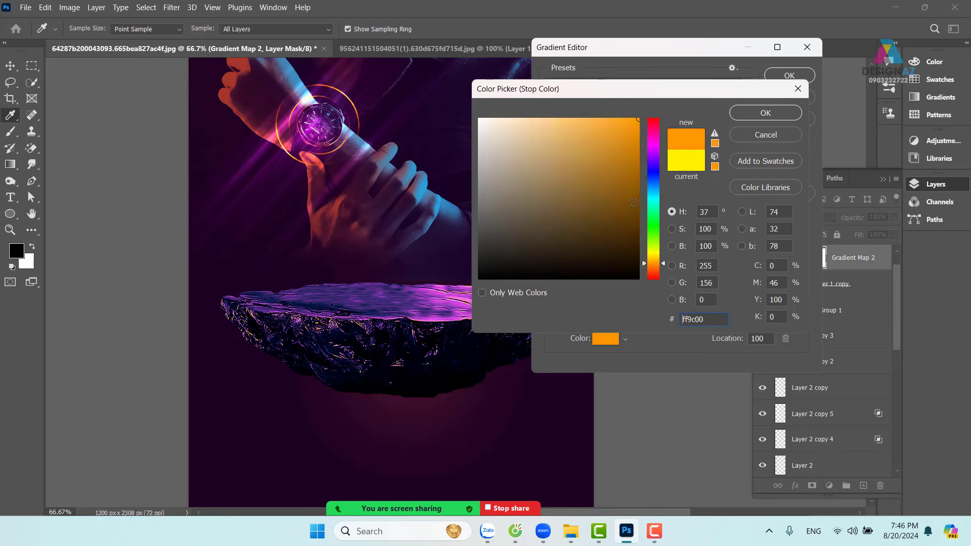
pyautogui.click(765, 113)
# Move the pink stop to location 68 and recolour it to soft orange ff855a.
pyautogui.moveTo(728, 287)
pyautogui.mouseDown()
pyautogui.moveTo(696, 285)
pyautogui.moveTo(723, 285)
pyautogui.mouseUp()
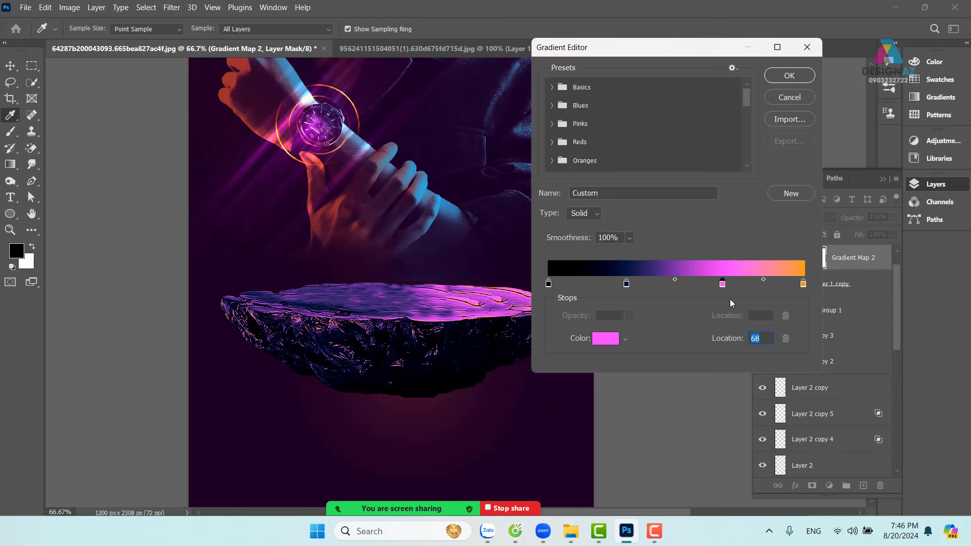
pyautogui.click(606, 338)
pyautogui.click(653, 260)
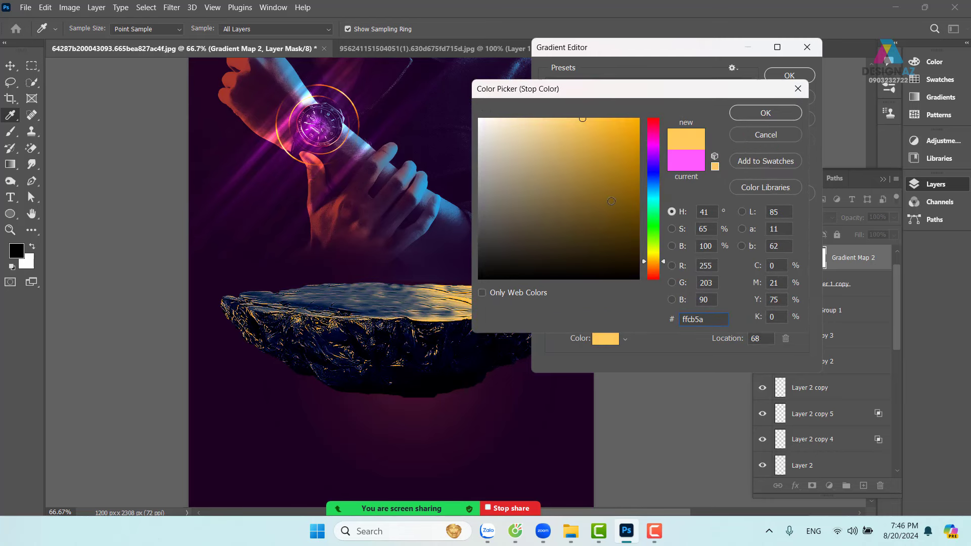
pyautogui.click(651, 268)
pyautogui.click(653, 272)
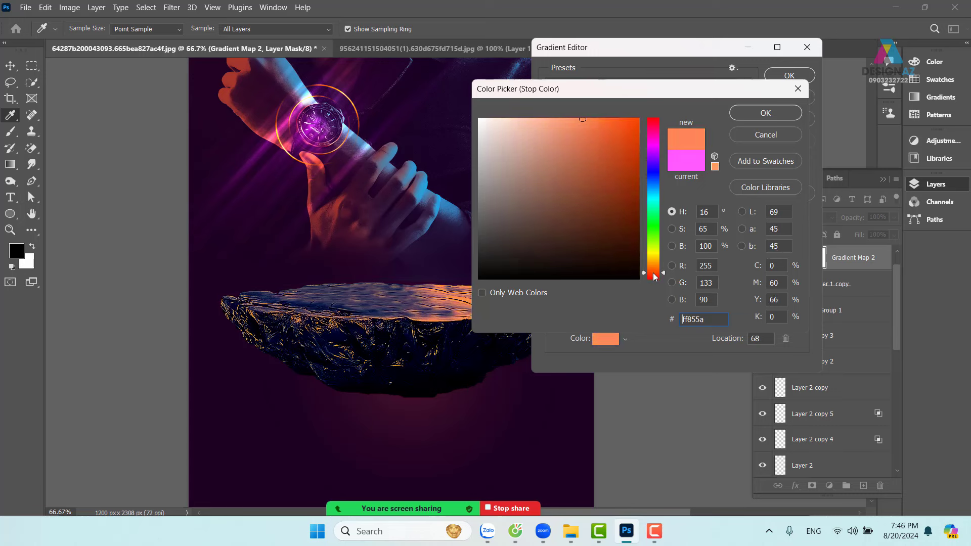
pyautogui.click(765, 116)
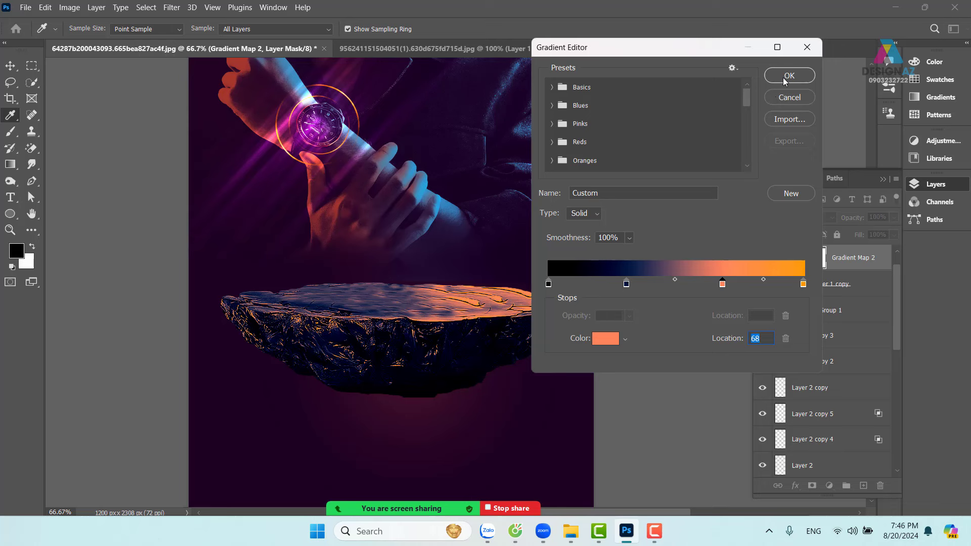
# Move the dark blue stop to location 20, apply the gradient map and close its properties.
pyautogui.moveTo(627, 292); pyautogui.dragTo(602, 290)
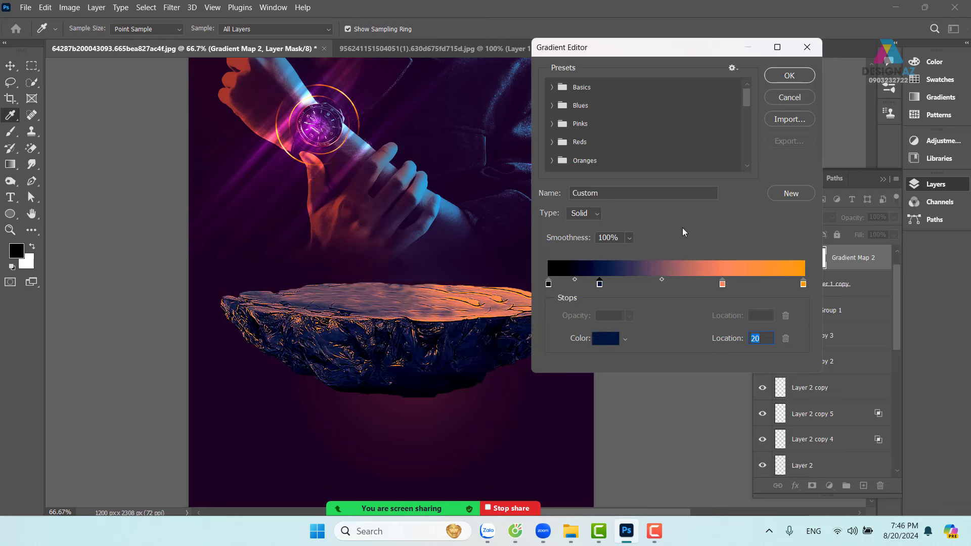
pyautogui.click(787, 88)
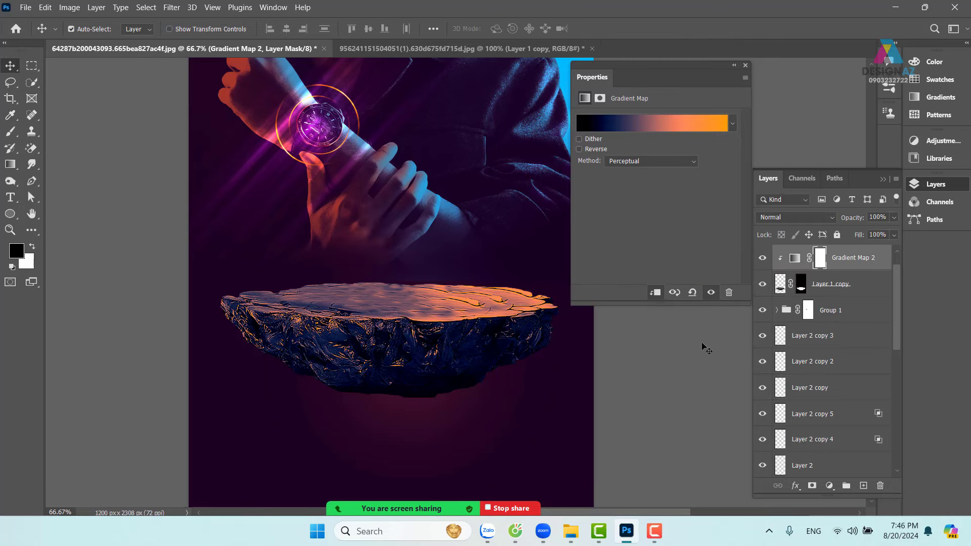
pyautogui.hotkey('ctrl', '-')
pyautogui.moveTo(440, 291); pyautogui.dragTo(366, 386)
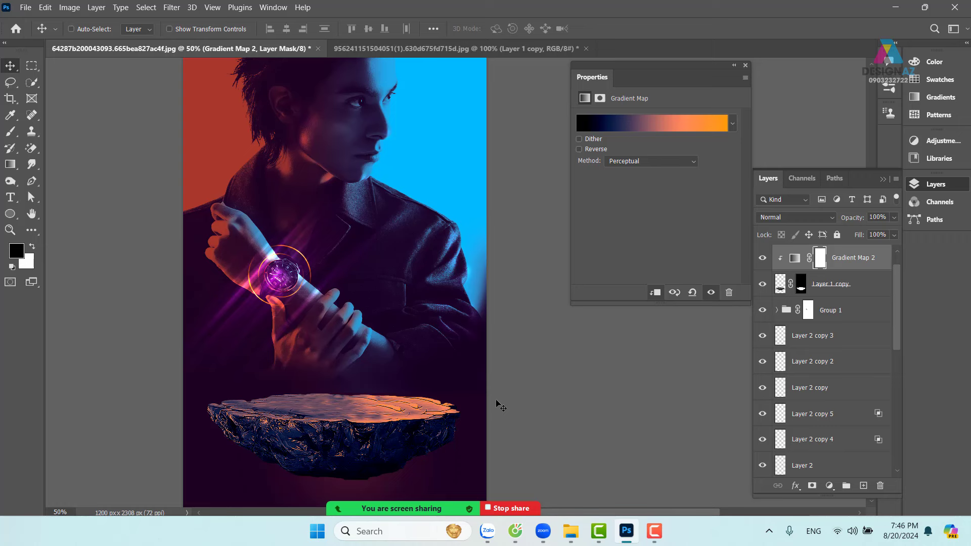
pyautogui.click(745, 65)
pyautogui.moveTo(474, 396); pyautogui.dragTo(520, 238)
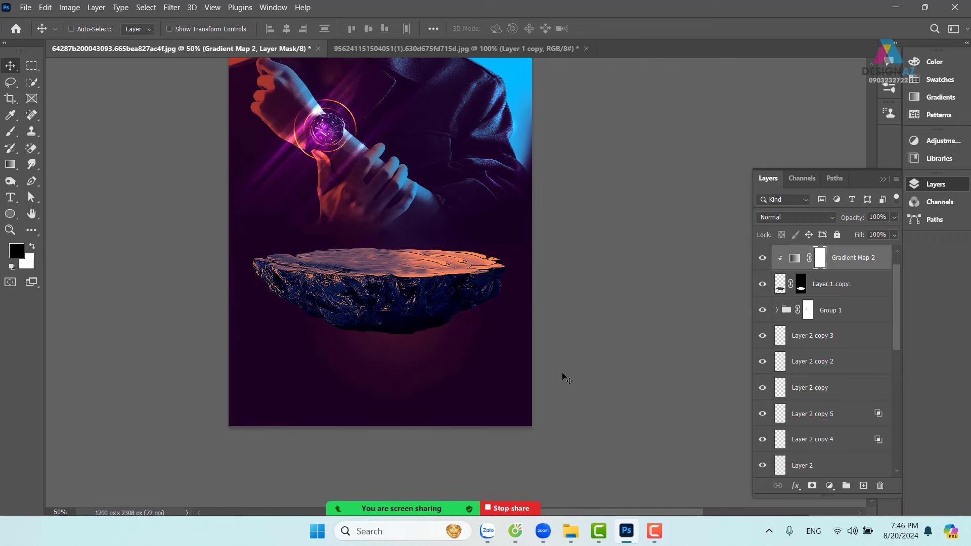
pyautogui.hotkey('ctrl', '+')
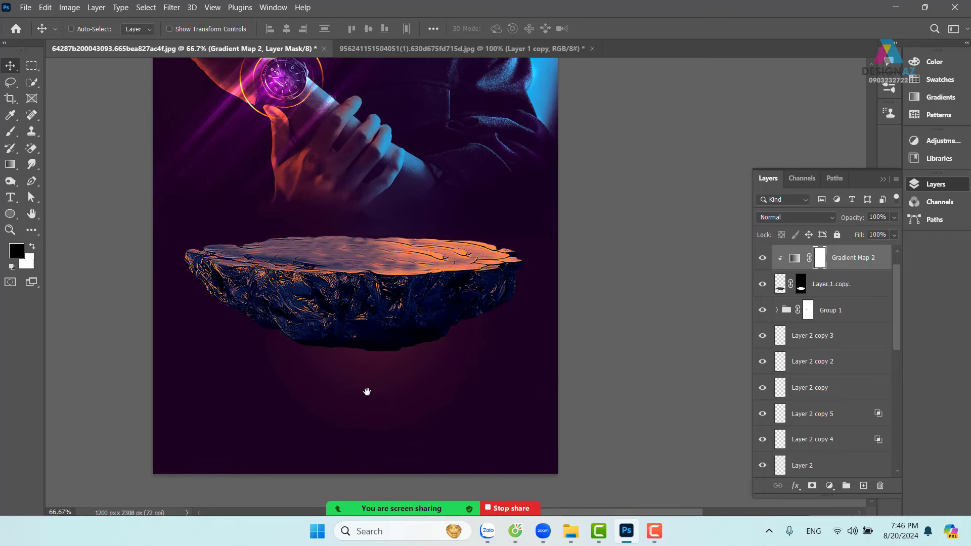
pyautogui.moveTo(367, 392); pyautogui.dragTo(407, 332)
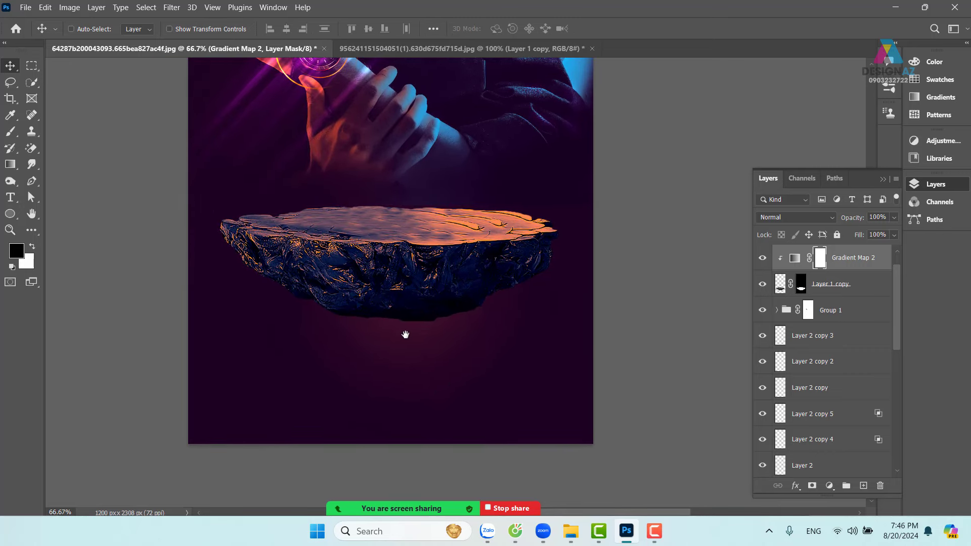
pyautogui.click(838, 286)
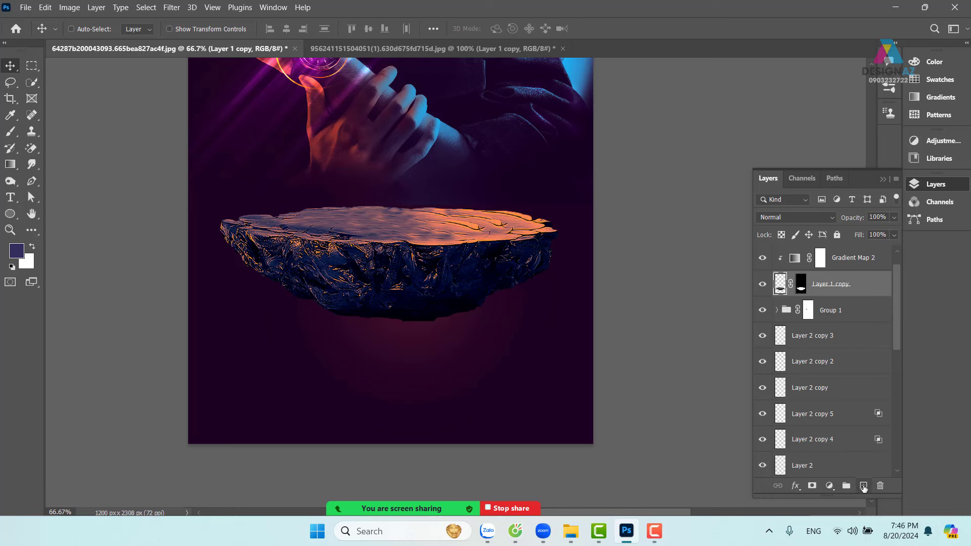
pyautogui.click(863, 486)
pyautogui.hotkey('ctrl', 'z')
# Create a new empty layer between Group 1 and the podium layer and switch to the Brush tool.
pyautogui.click(853, 318)
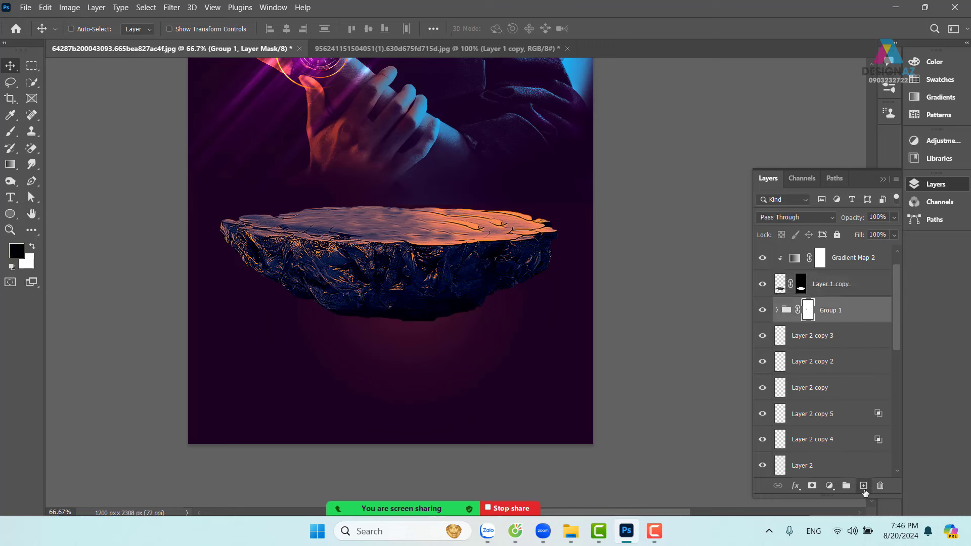
pyautogui.click(863, 486)
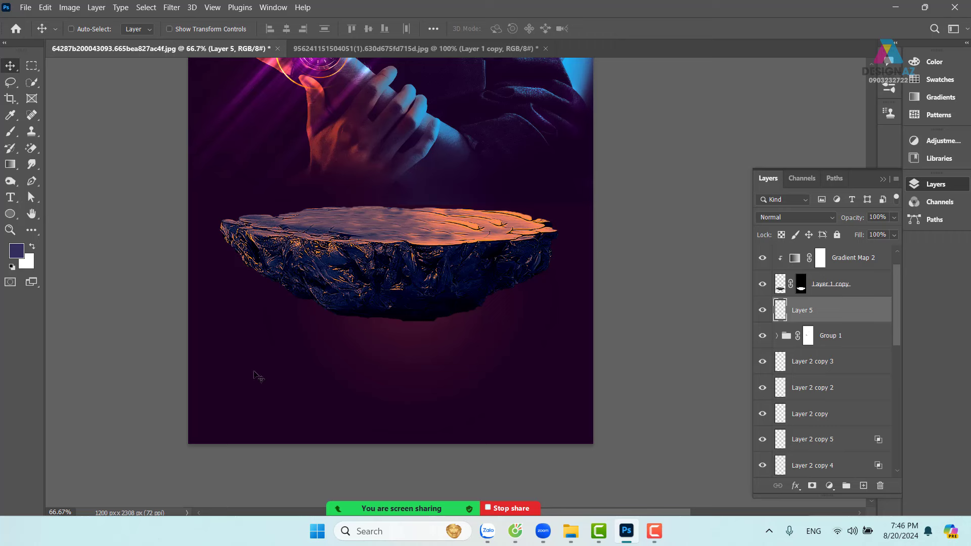
pyautogui.press('b')
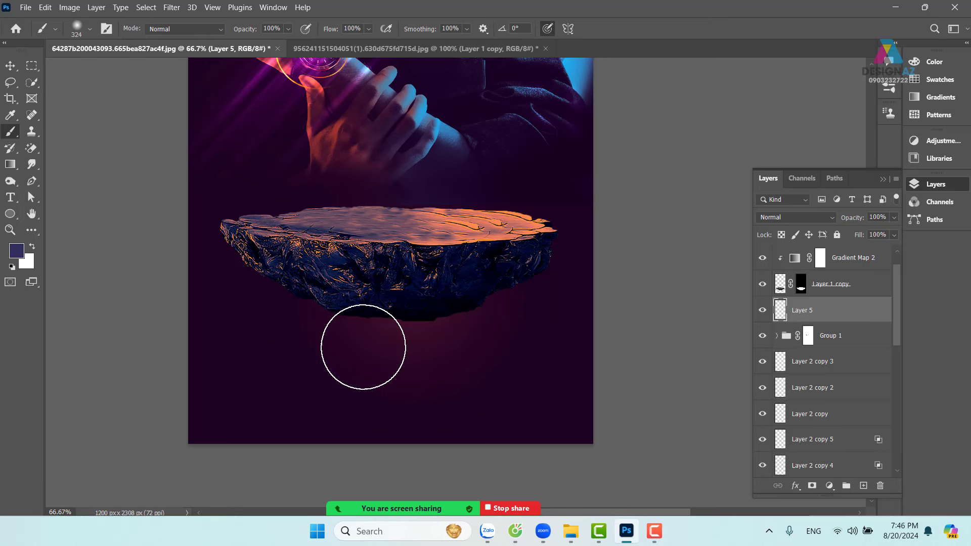
# Paint one soft dark blue dab below the podium with a brush of about 439 px and set its layer to Multiply.
pyautogui.moveTo(376, 370); pyautogui.dragTo(399, 370)
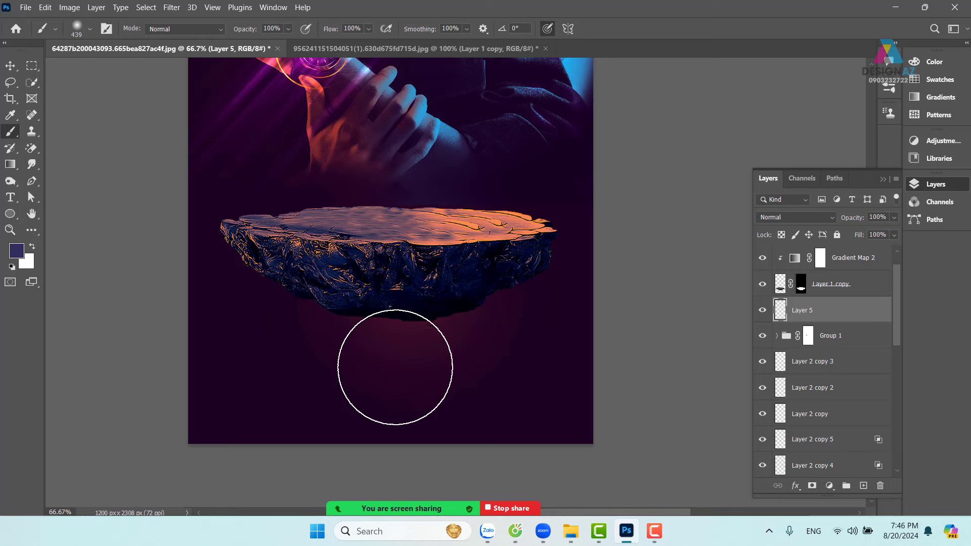
pyautogui.click(391, 368)
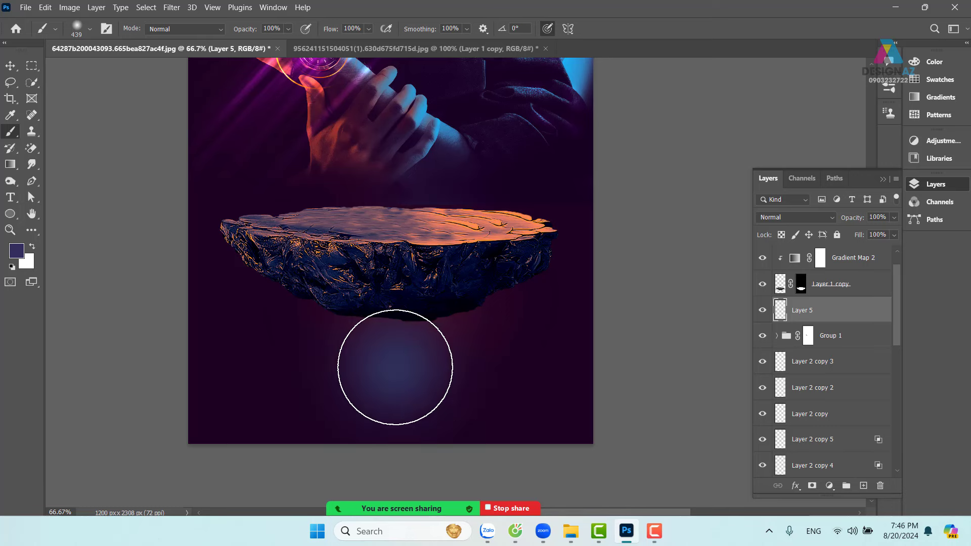
pyautogui.click(819, 218)
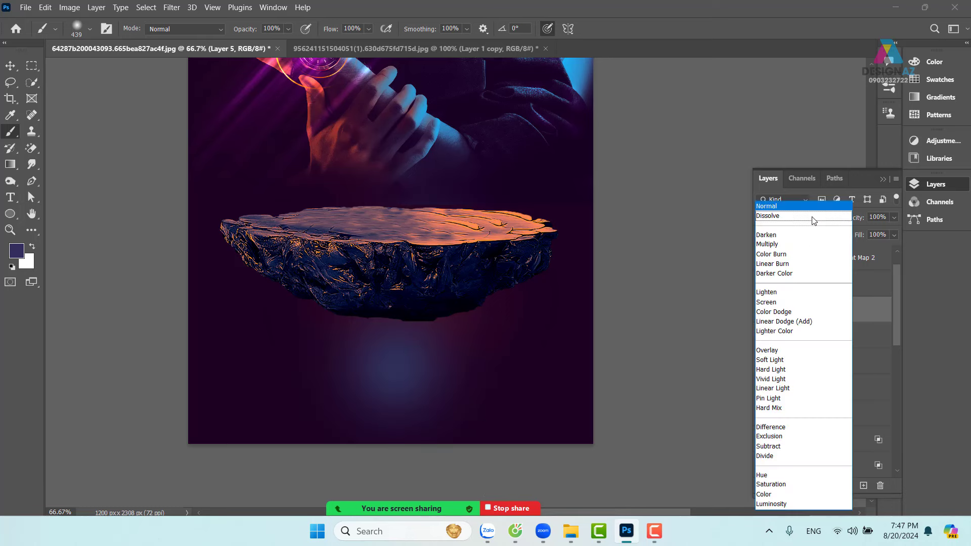
pyautogui.click(781, 244)
# Transform the dab into a thin ground shadow beneath the rock, about 198.59% wide and 17.78% high, and apply it.
pyautogui.hotkey('ctrl', 't')
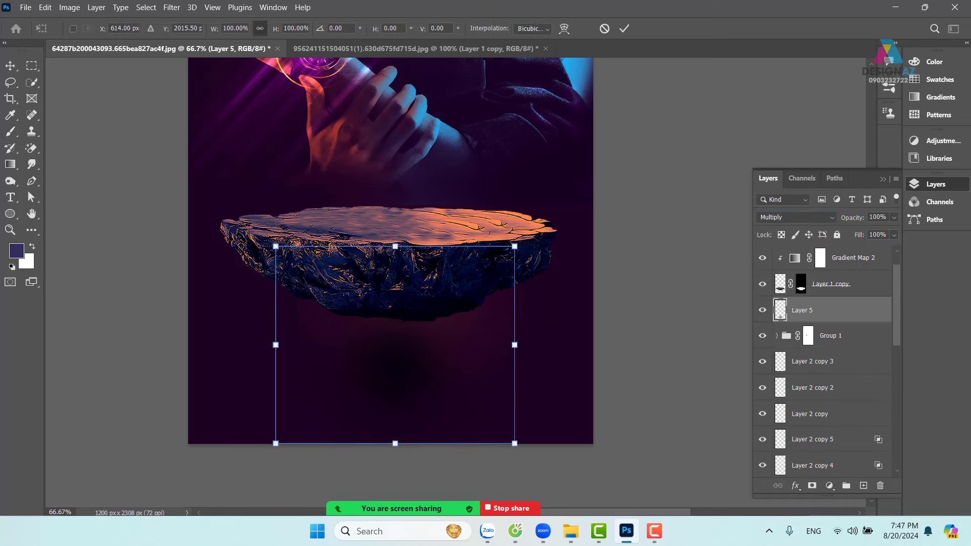
pyautogui.moveTo(395, 246); pyautogui.dragTo(438, 352)
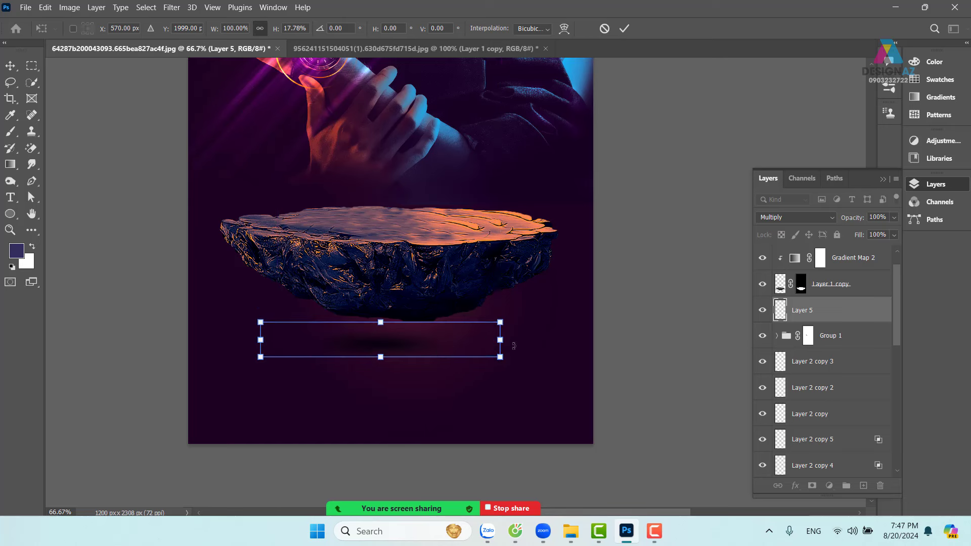
pyautogui.moveTo(500, 340); pyautogui.dragTo(624, 340)
pyautogui.moveTo(265, 338); pyautogui.dragTo(150, 347)
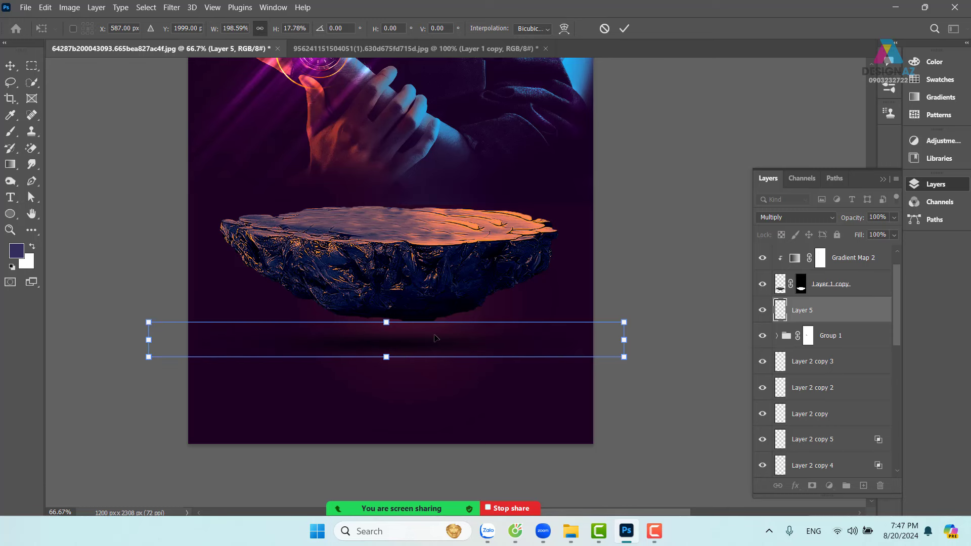
pyautogui.moveTo(500, 337)
pyautogui.mouseDown()
pyautogui.moveTo(499, 327)
pyautogui.moveTo(526, 408)
pyautogui.mouseUp()
pyautogui.press('Return')
pyautogui.press('b')
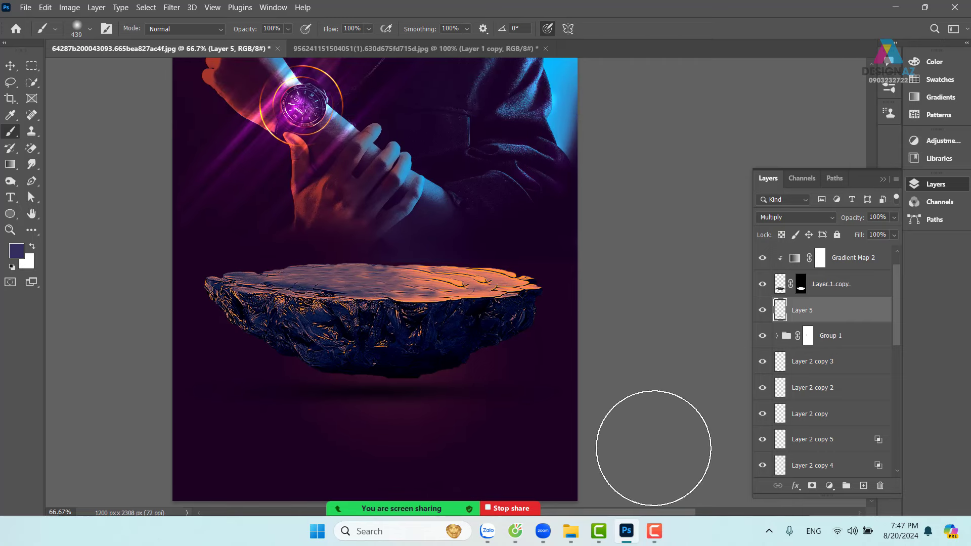
# Add a Levels adjustment layer above the podium's gradient map and set its blend mode to Screen.
pyautogui.hotkey('ctrl', '+')
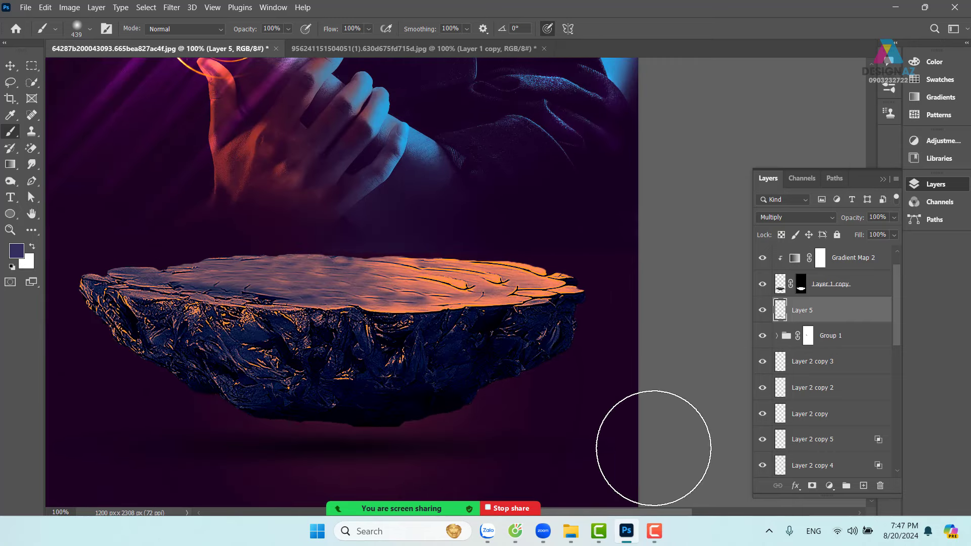
pyautogui.moveTo(319, 328); pyautogui.dragTo(376, 294)
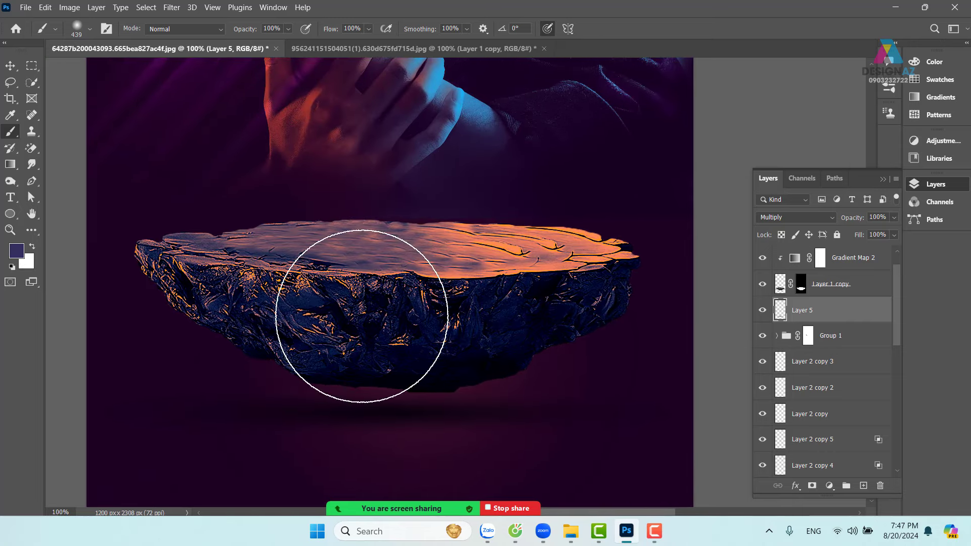
pyautogui.click(10, 68)
pyautogui.rightClick(390, 306)
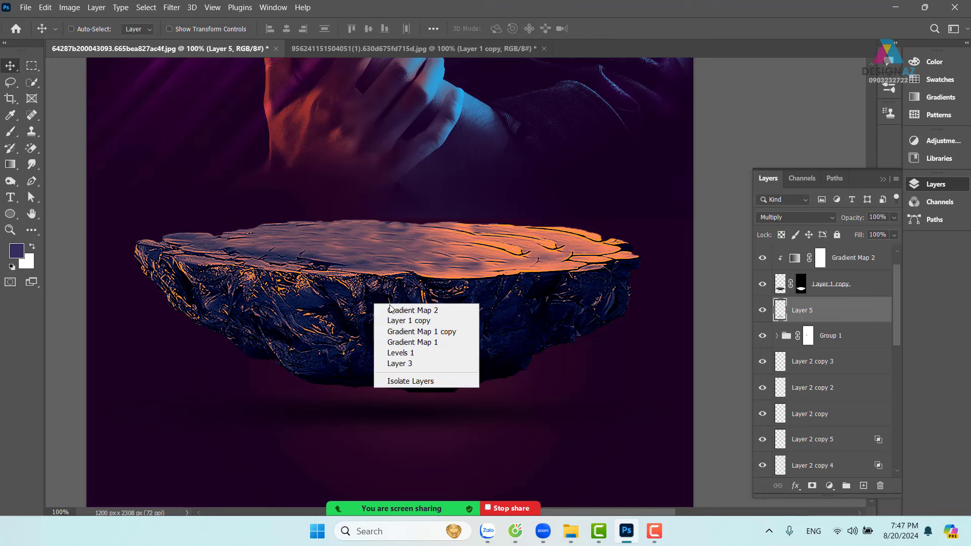
pyautogui.click(839, 311)
pyautogui.click(861, 286)
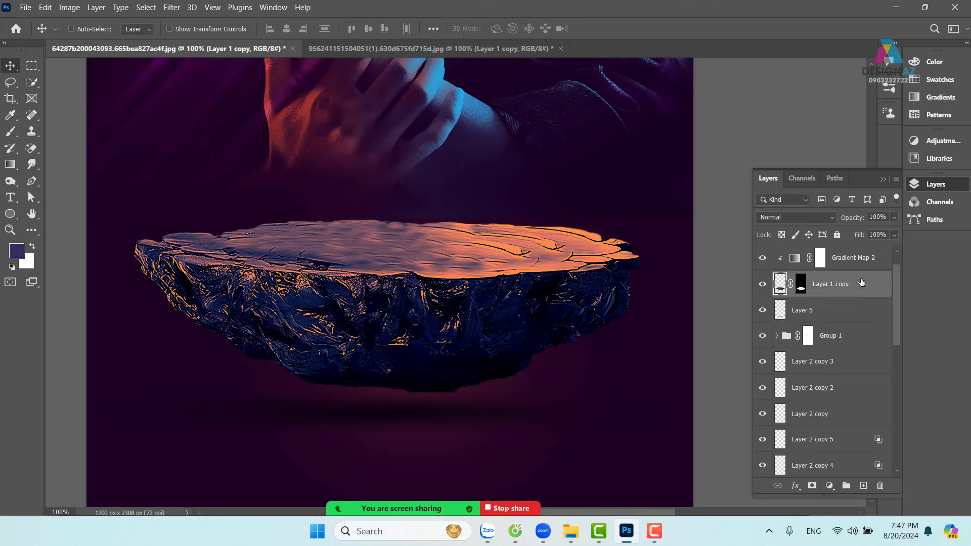
pyautogui.click(877, 262)
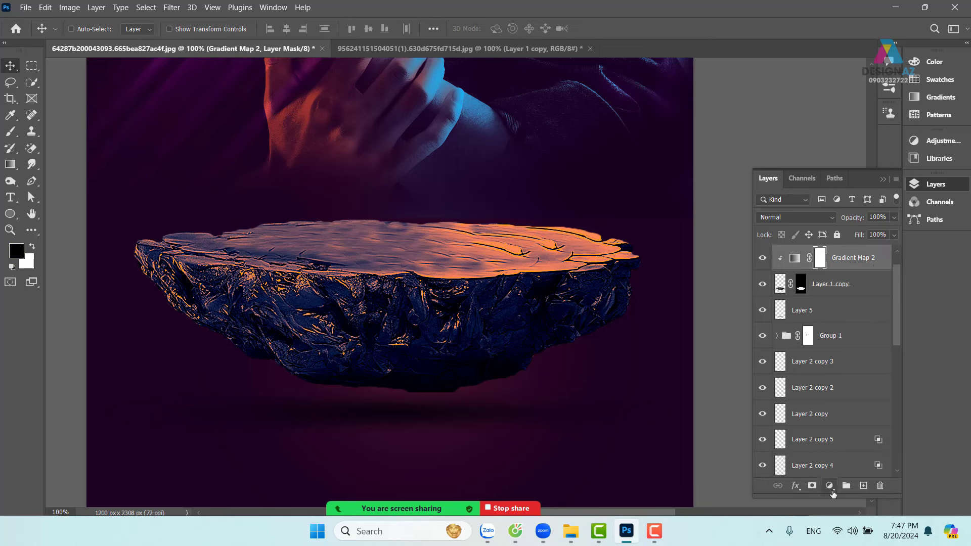
pyautogui.click(830, 487)
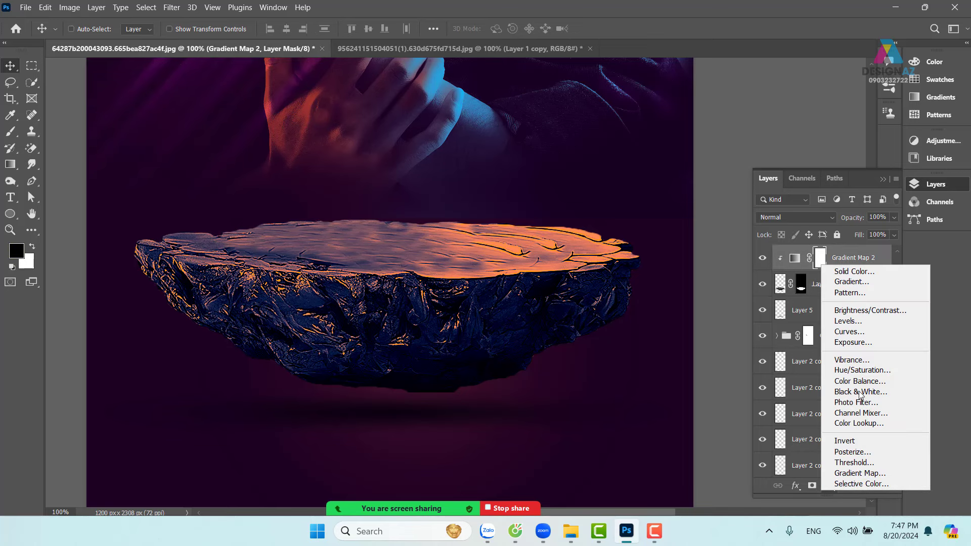
pyautogui.click(865, 324)
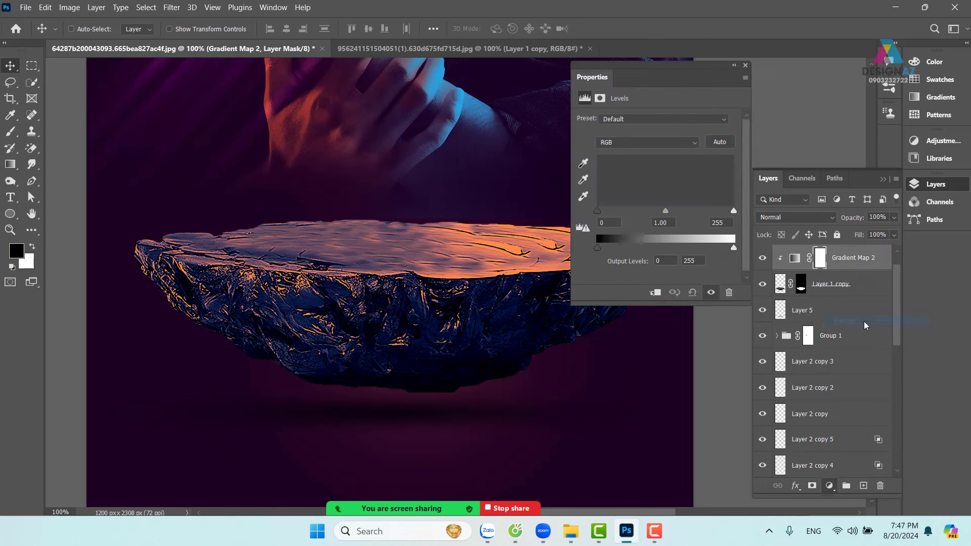
pyautogui.click(746, 66)
pyautogui.click(811, 222)
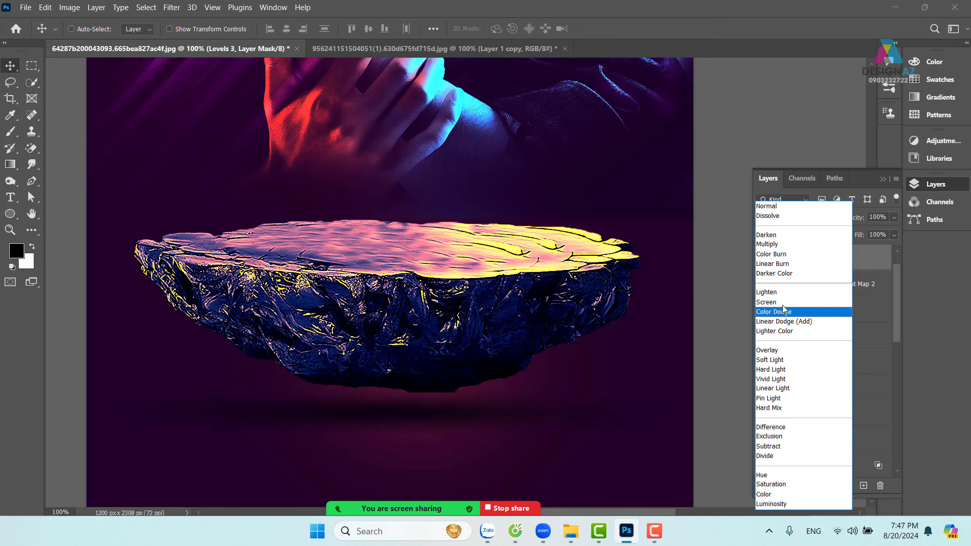
pyautogui.click(782, 302)
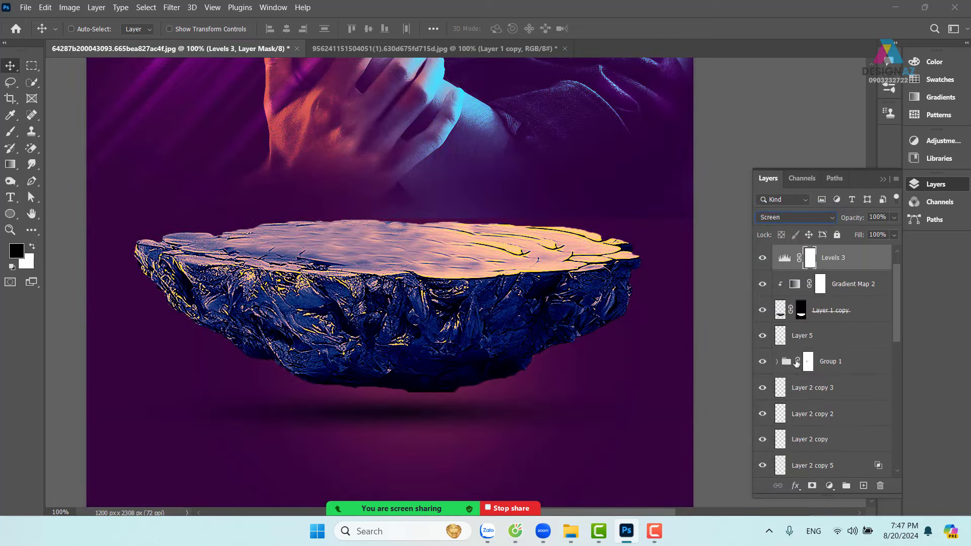
# Clip the Levels adjustment to the podium layer and close its properties.
pyautogui.doubleClick(784, 258)
pyautogui.click(656, 292)
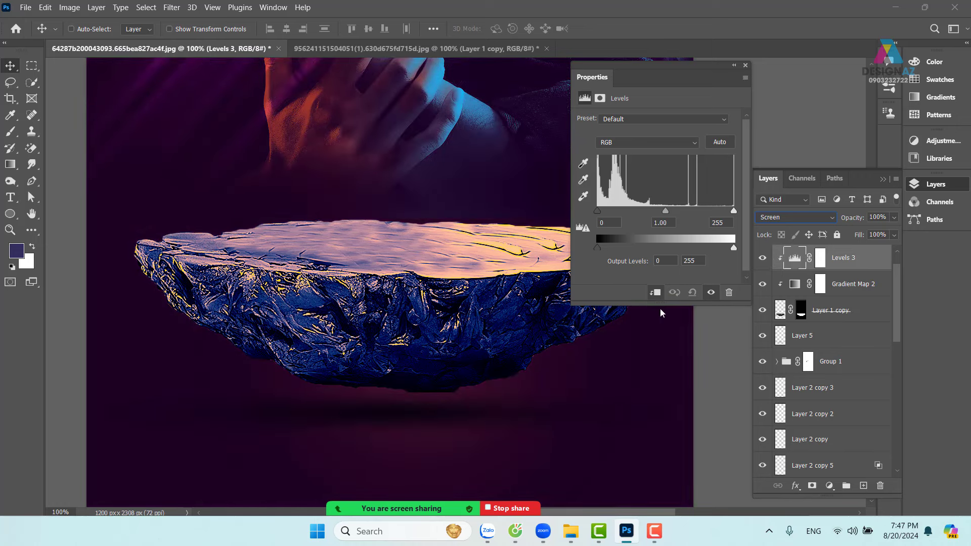
pyautogui.click(744, 66)
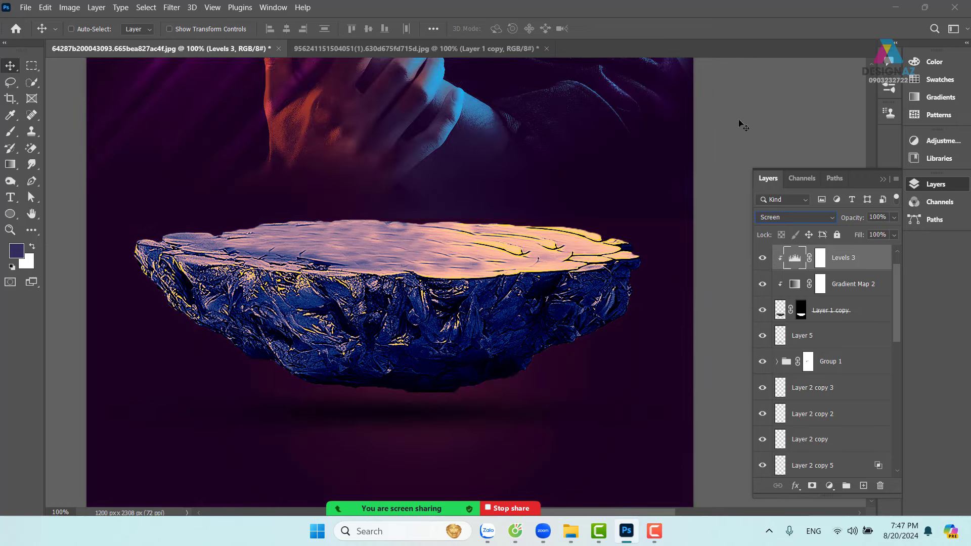
# Split the Levels layer's Blend If shadow slider for Current Layer to 0 / 123 and apply the blending options.
pyautogui.rightClick(851, 268)
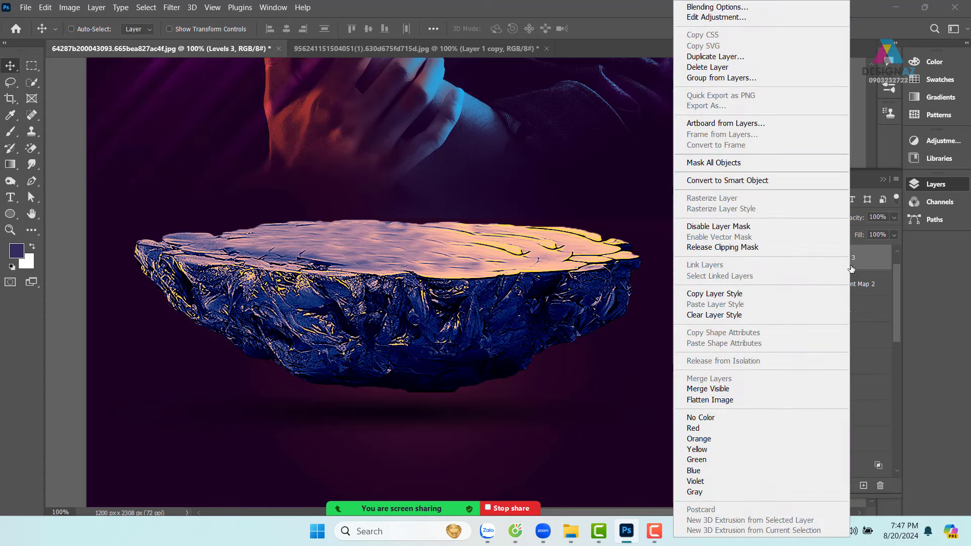
pyautogui.click(721, 8)
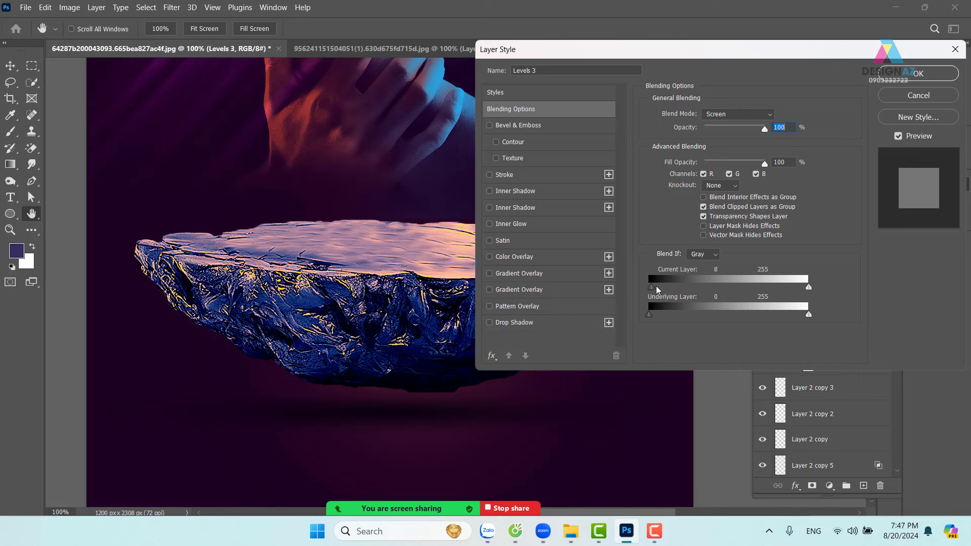
pyautogui.moveTo(657, 287); pyautogui.dragTo(722, 286)
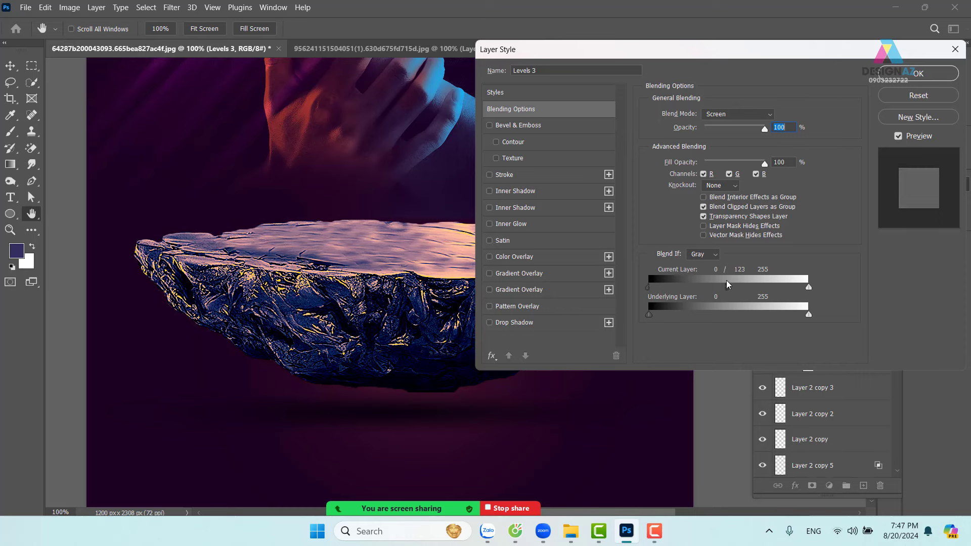
pyautogui.click(917, 73)
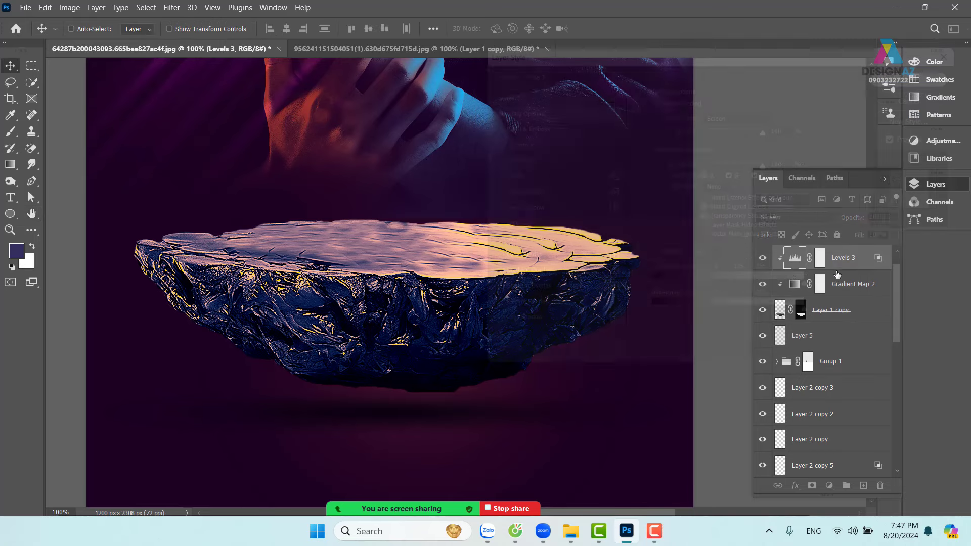
# Compare the podium with and without the Levels adjustment and check how it fits the whole poster.
pyautogui.click(763, 257)
pyautogui.click(763, 258)
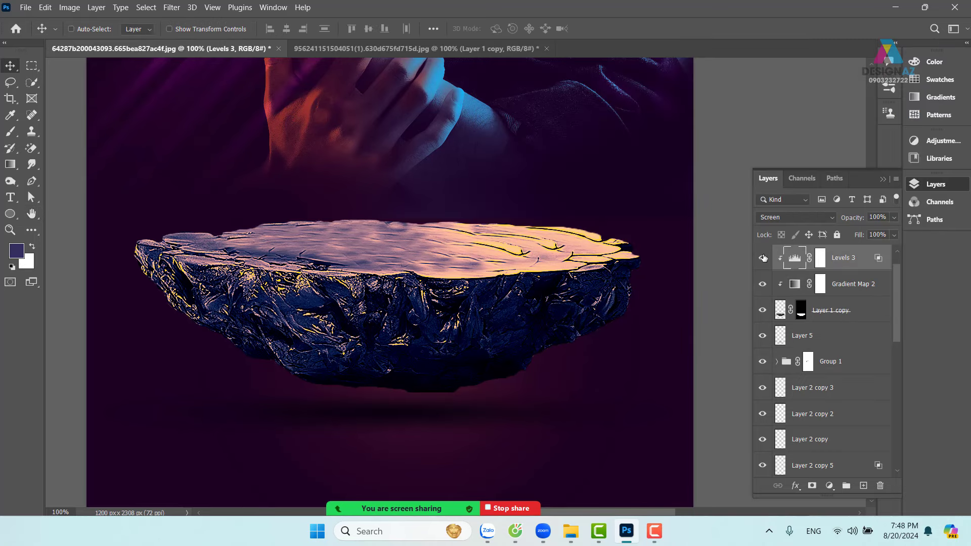
pyautogui.hotkey('ctrl', '-')
pyautogui.hotkey('ctrl', '-')
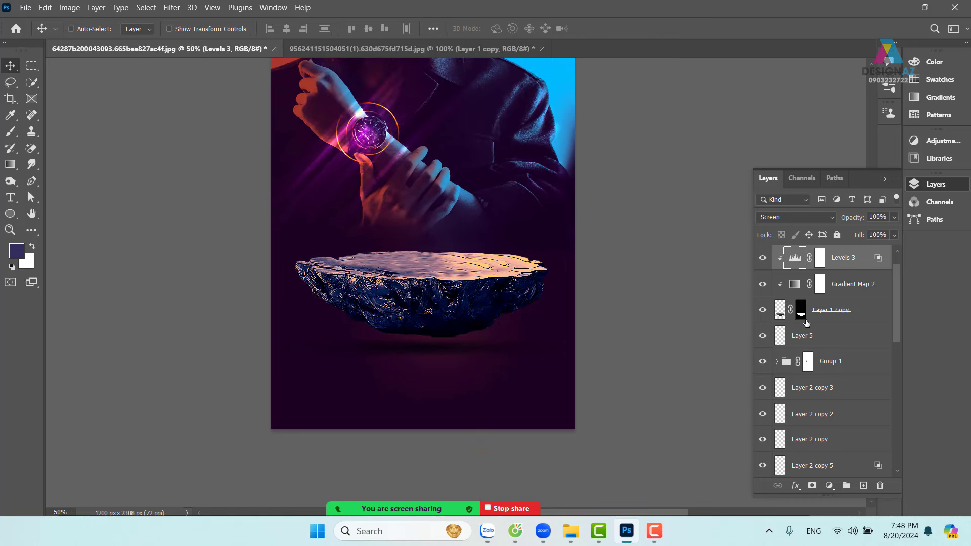
pyautogui.moveTo(534, 283); pyautogui.dragTo(491, 261)
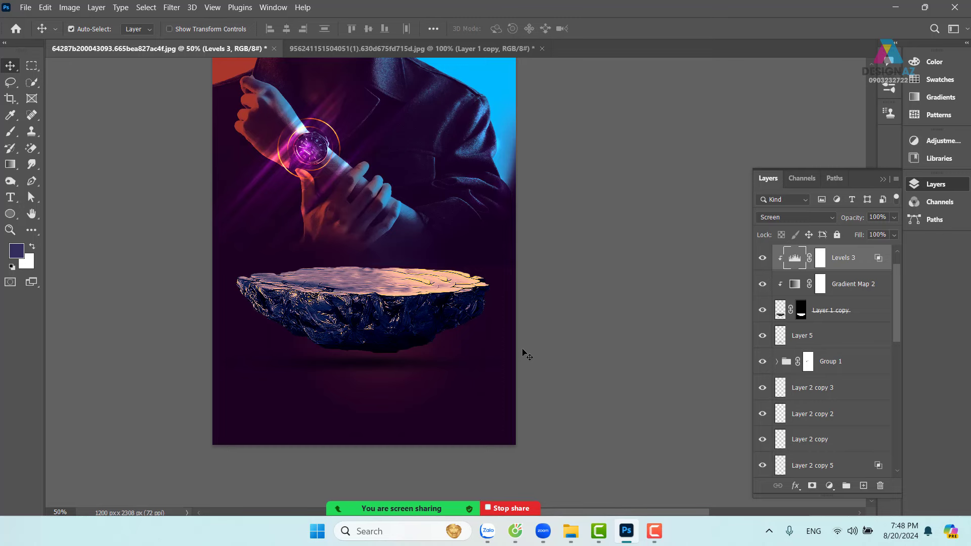
pyautogui.hotkey('ctrl', '+')
pyautogui.moveTo(499, 349); pyautogui.dragTo(536, 340)
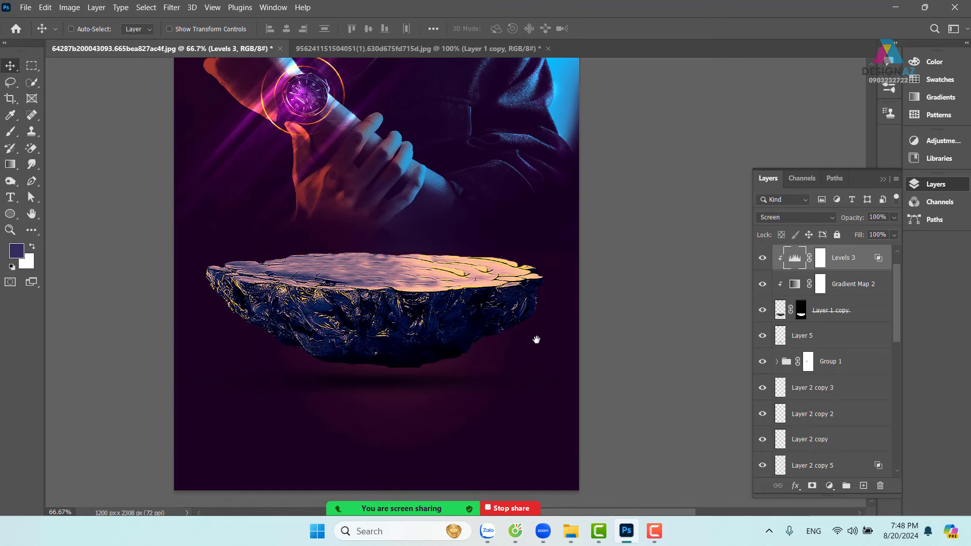
pyautogui.moveTo(428, 292); pyautogui.dragTo(440, 345)
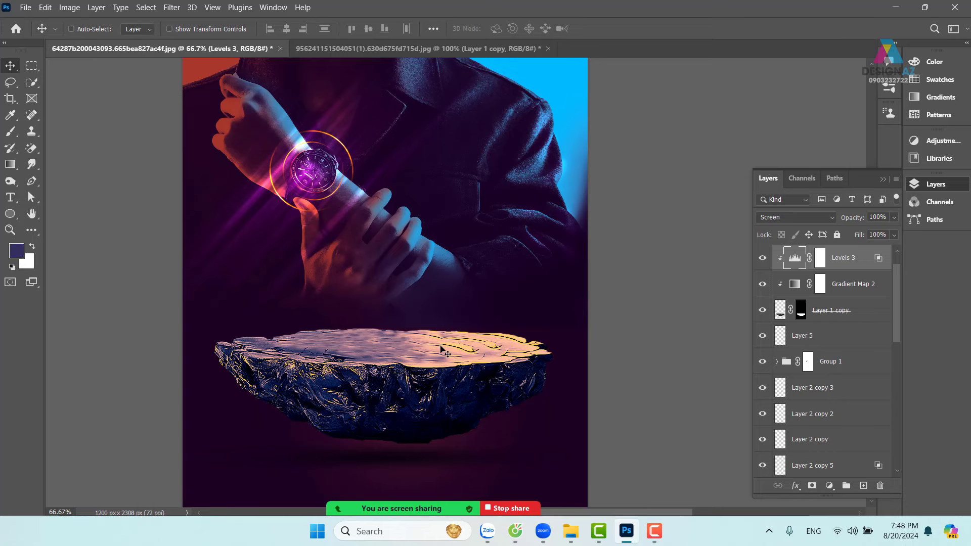
pyautogui.hotkey('ctrl', 'o')
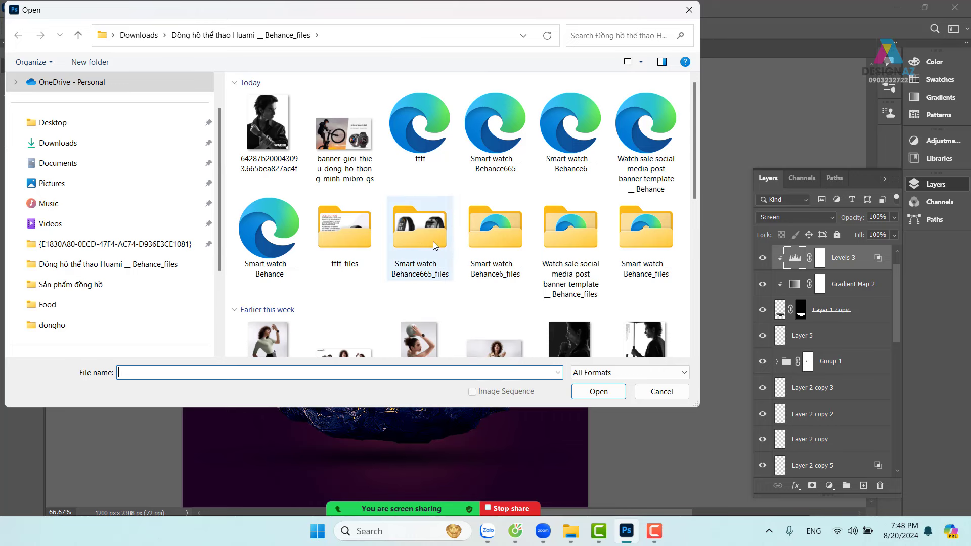
pyautogui.doubleClick(356, 237)
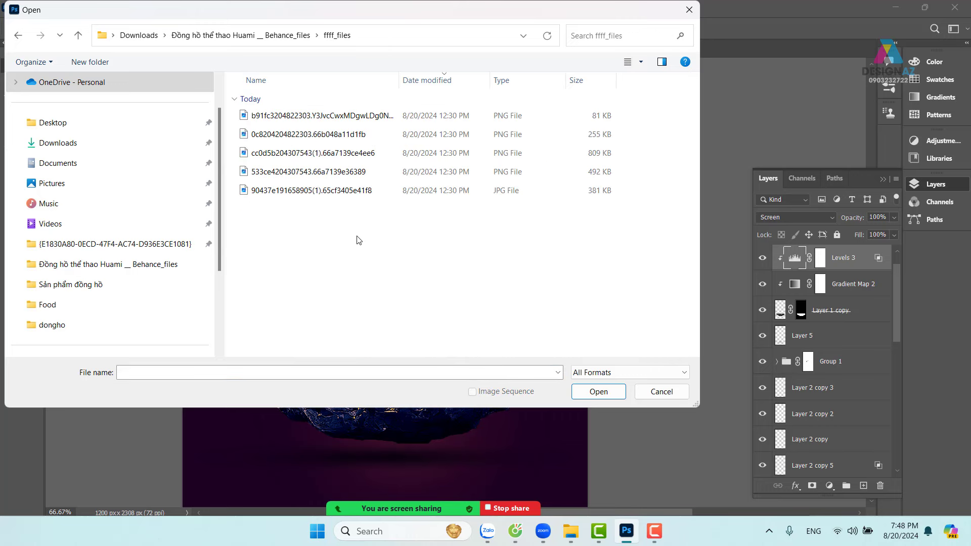
pyautogui.click(641, 63)
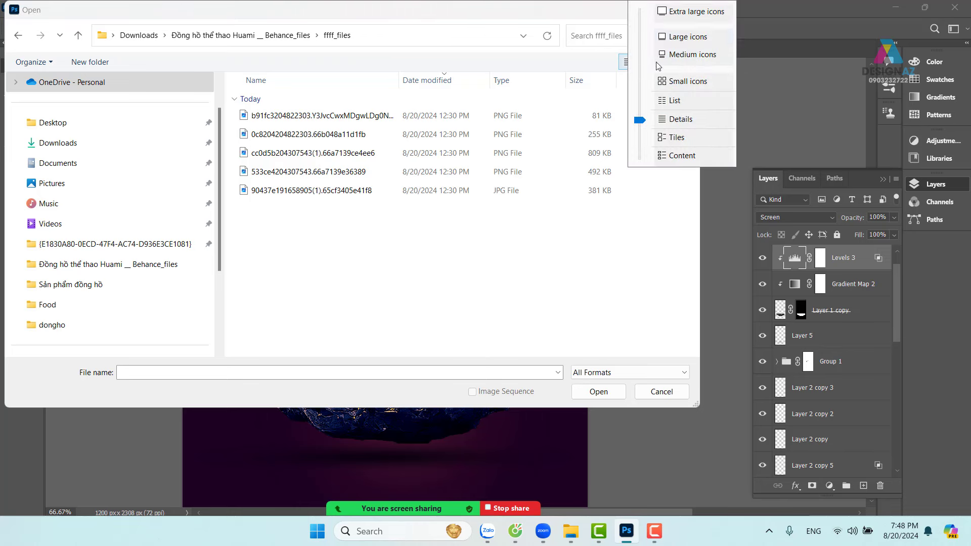
pyautogui.click(684, 37)
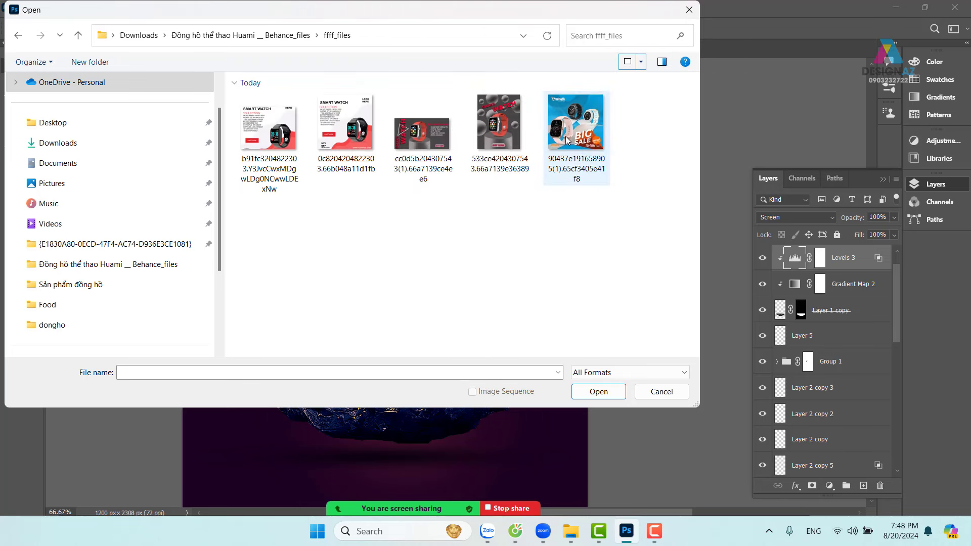
pyautogui.click(566, 146)
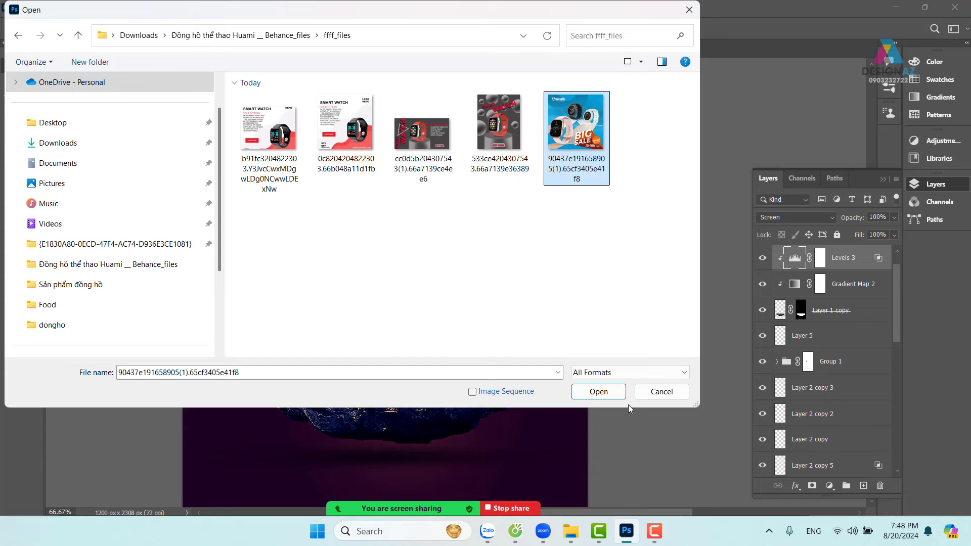
pyautogui.click(608, 393)
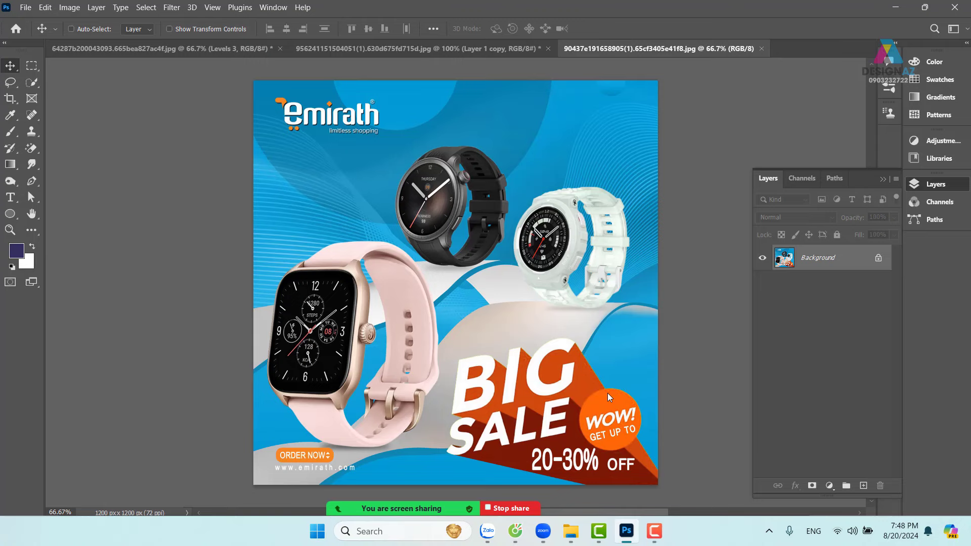
pyautogui.hotkey('ctrl', '+')
pyautogui.hotkey('ctrl', '+')
pyautogui.hotkey('ctrl', '+')
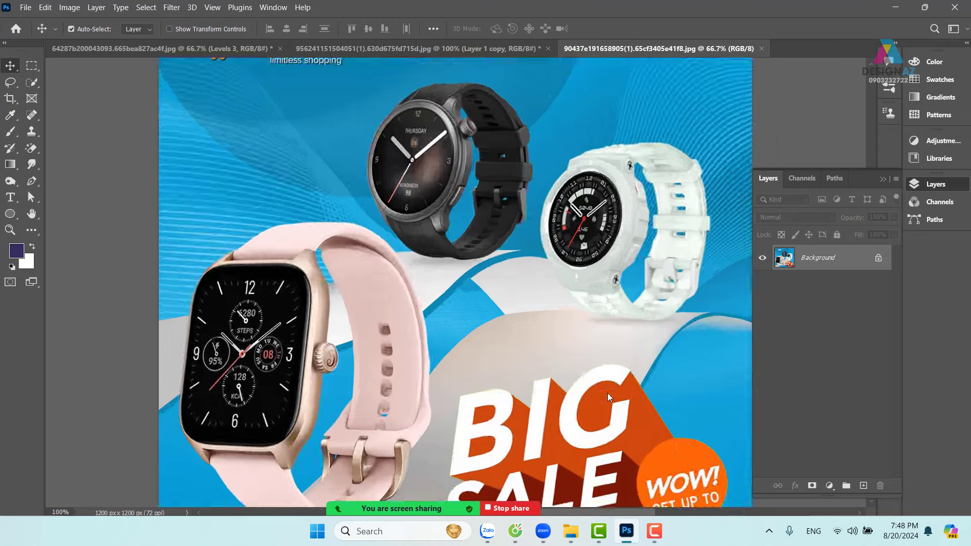
pyautogui.moveTo(540, 200); pyautogui.dragTo(708, 71)
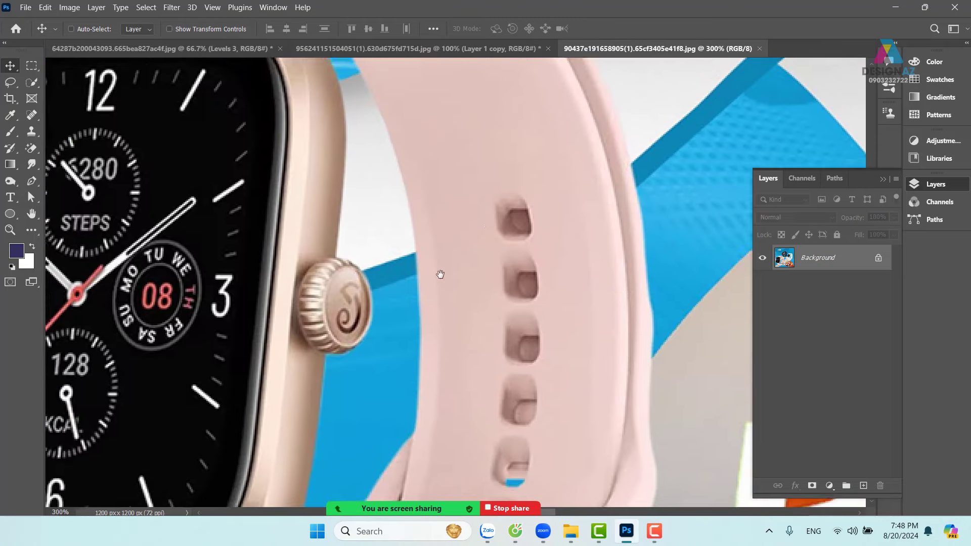
# Start a Pen outline in Path mode at the lower-left lug of the pink-strapped watch's case.
pyautogui.moveTo(415, 281); pyautogui.dragTo(557, 269)
pyautogui.moveTo(431, 325); pyautogui.dragTo(476, 323)
pyautogui.press('p')
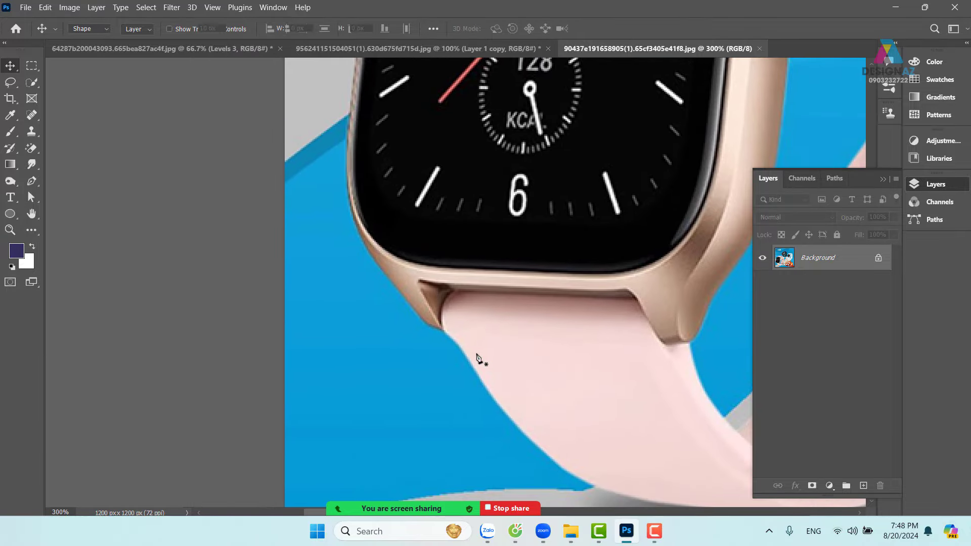
pyautogui.scroll(1, 468, 353)
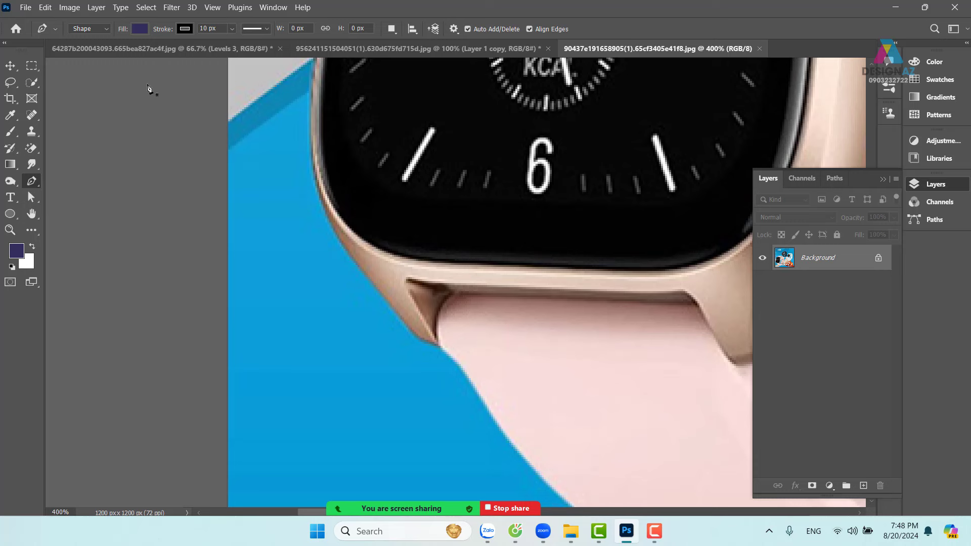
pyautogui.click(107, 29)
pyautogui.click(416, 338)
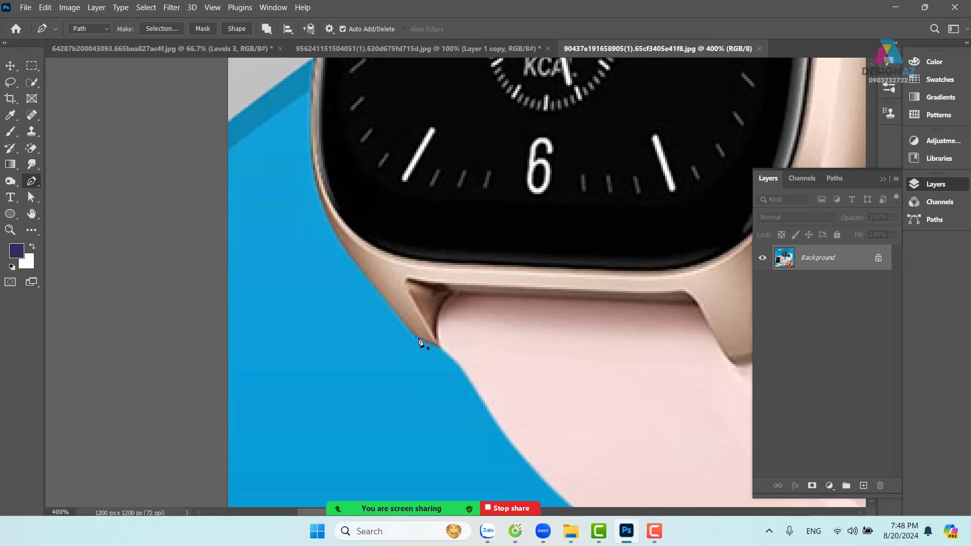
# Trace the path along the pink strap's lower edge and around the outer edge of the gold buckle.
pyautogui.scroll(-5, 400, 187)
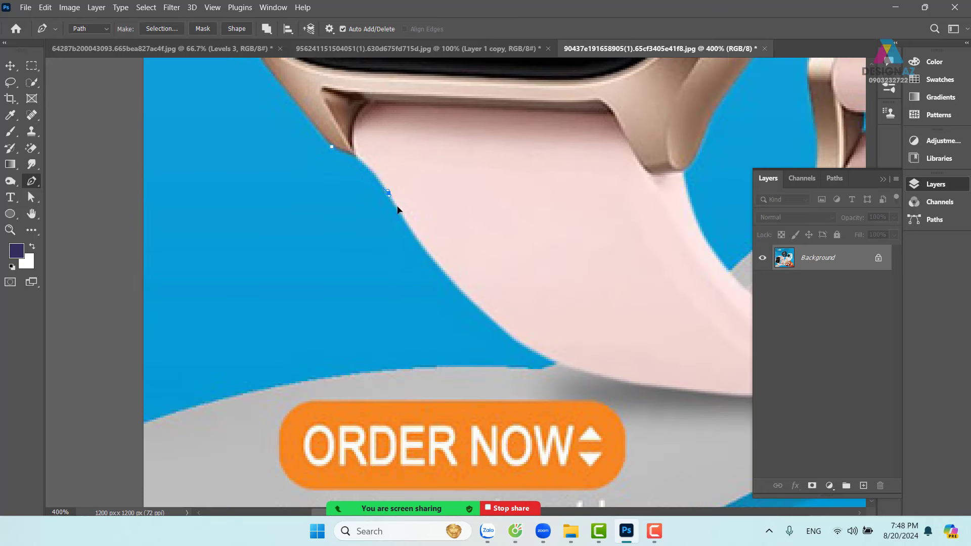
pyautogui.moveTo(398, 209); pyautogui.dragTo(420, 243)
pyautogui.moveTo(609, 368); pyautogui.dragTo(366, 313)
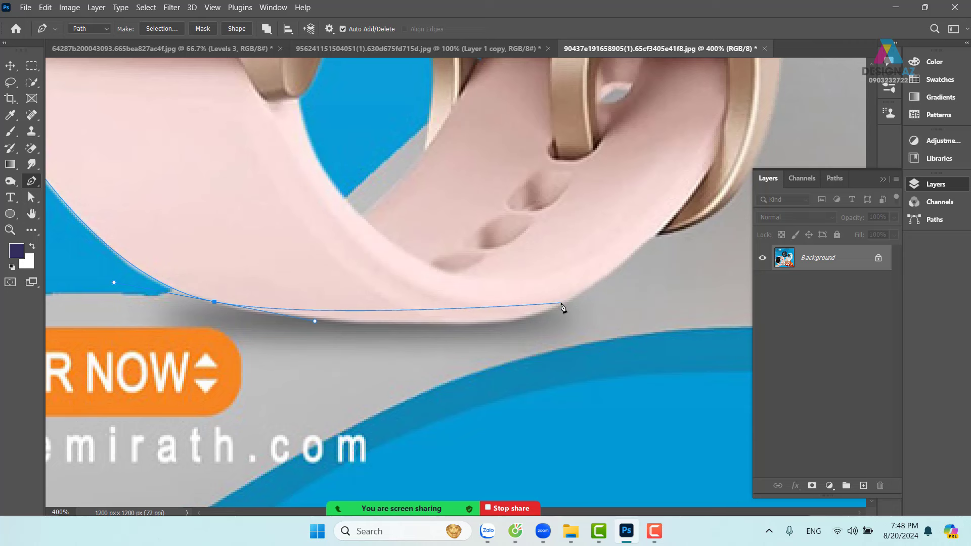
pyautogui.moveTo(561, 304); pyautogui.dragTo(635, 273)
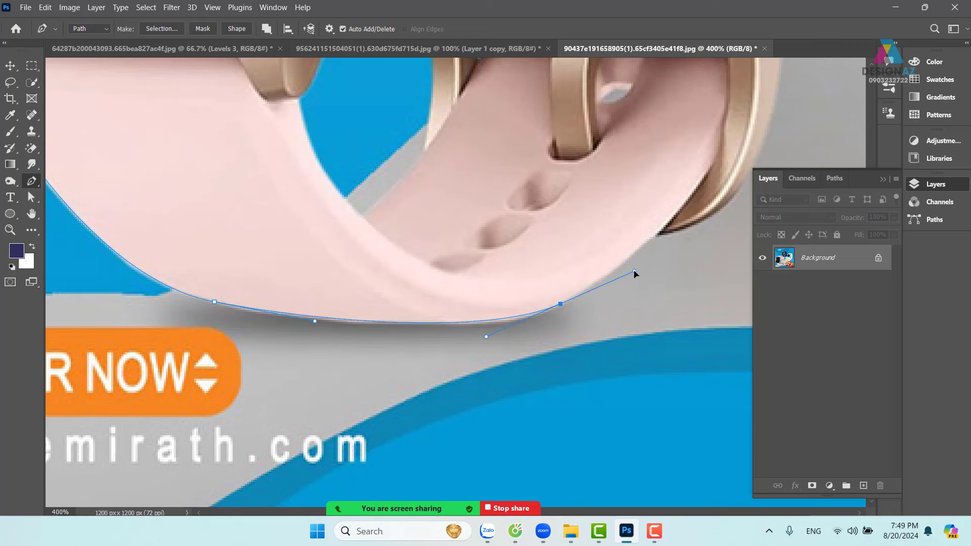
pyautogui.click(658, 233)
pyautogui.moveTo(680, 228); pyautogui.dragTo(453, 293)
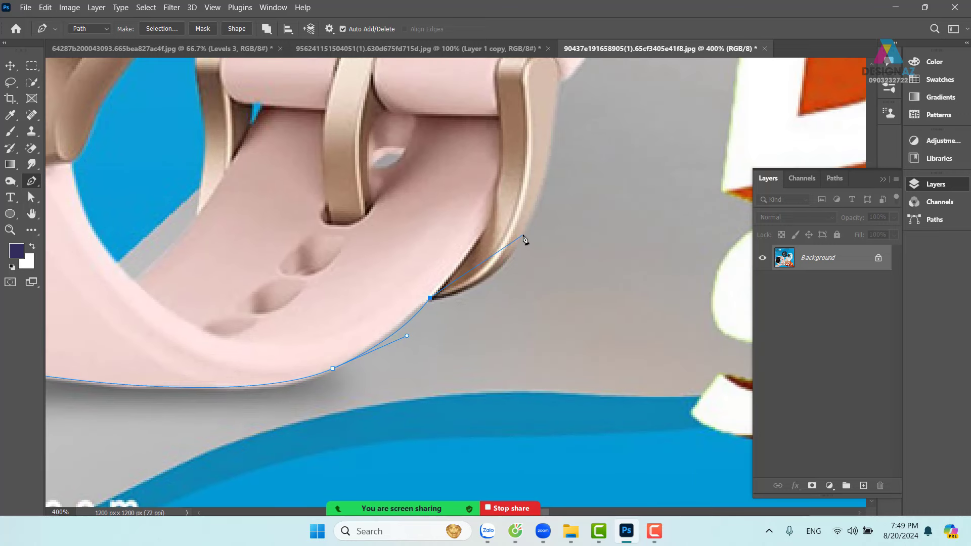
pyautogui.moveTo(522, 235); pyautogui.dragTo(549, 178)
pyautogui.moveTo(559, 107); pyautogui.dragTo(523, 232)
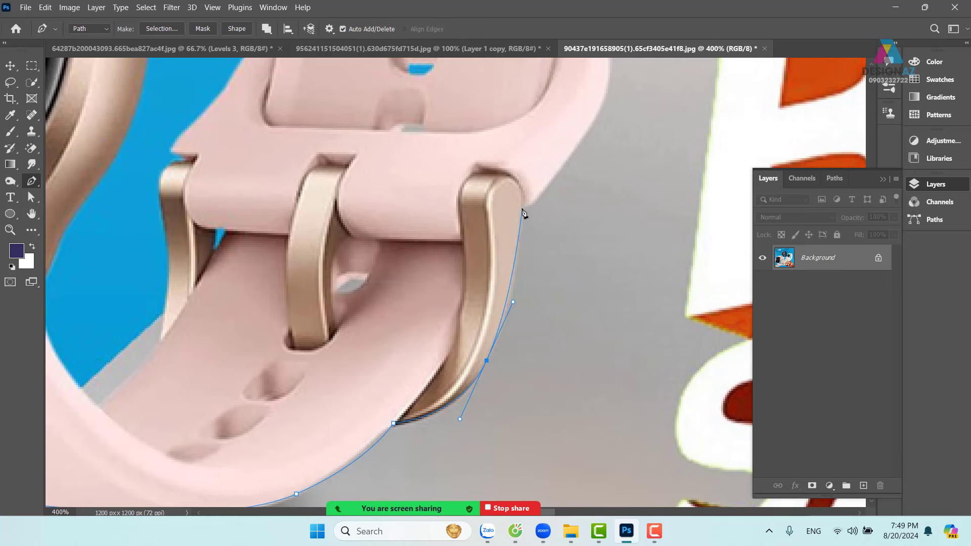
# In Zoom, mute all current and new participants, leaving them allowed to unmute themselves, and minimize the participants list.
pyautogui.moveTo(453, 507)
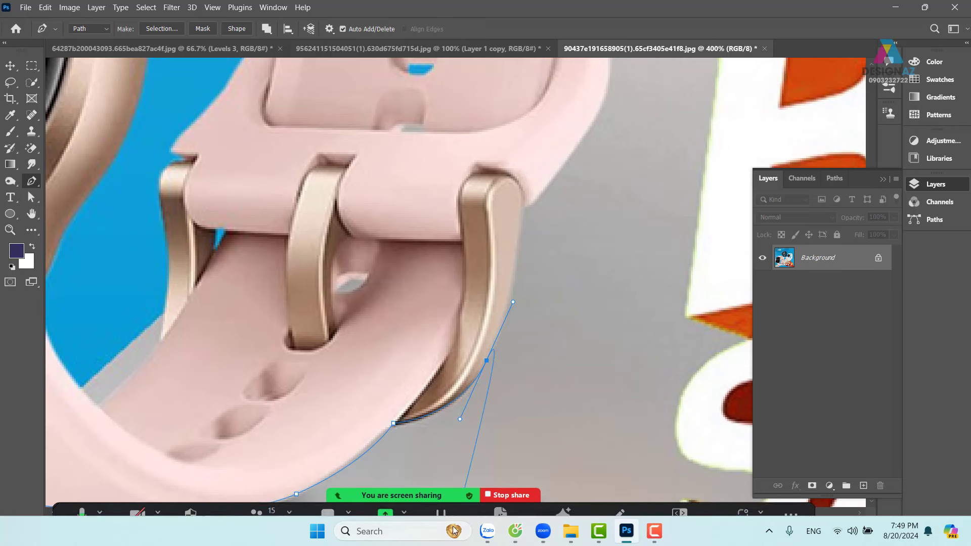
pyautogui.click(255, 507)
pyautogui.click(503, 351)
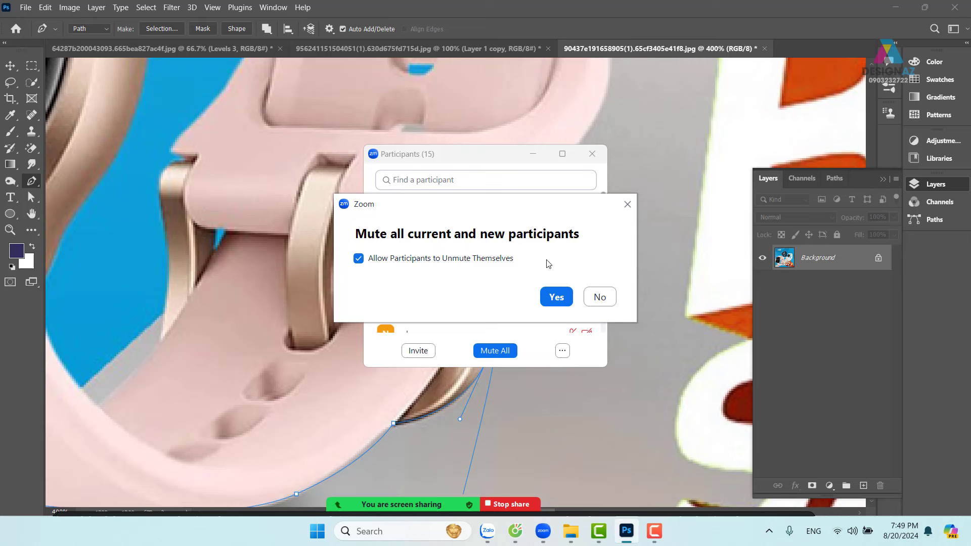
pyautogui.click(558, 300)
pyautogui.click(533, 154)
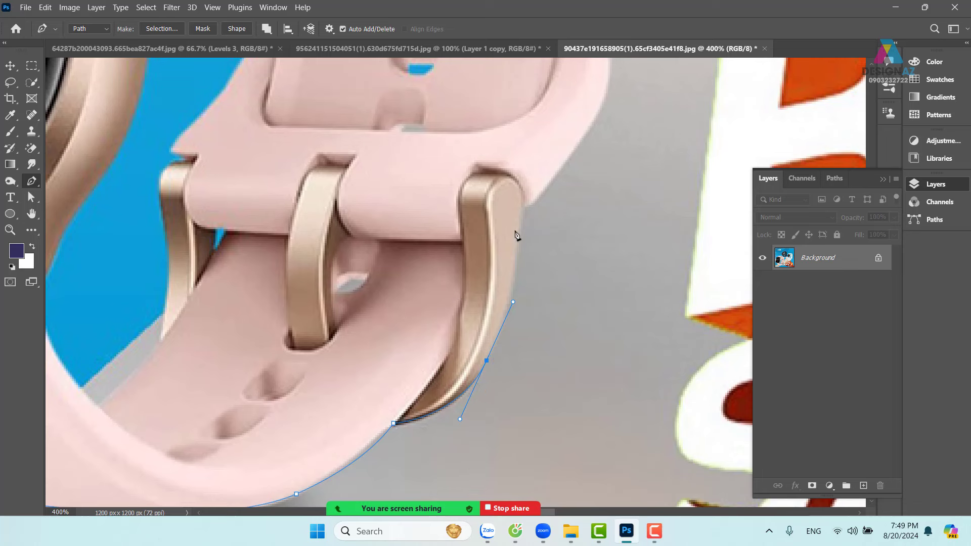
# Continue the path from the top of the gold buckle up along the pink strap's right outer edge.
pyautogui.moveTo(522, 207); pyautogui.dragTo(442, 260)
pyautogui.click(523, 207)
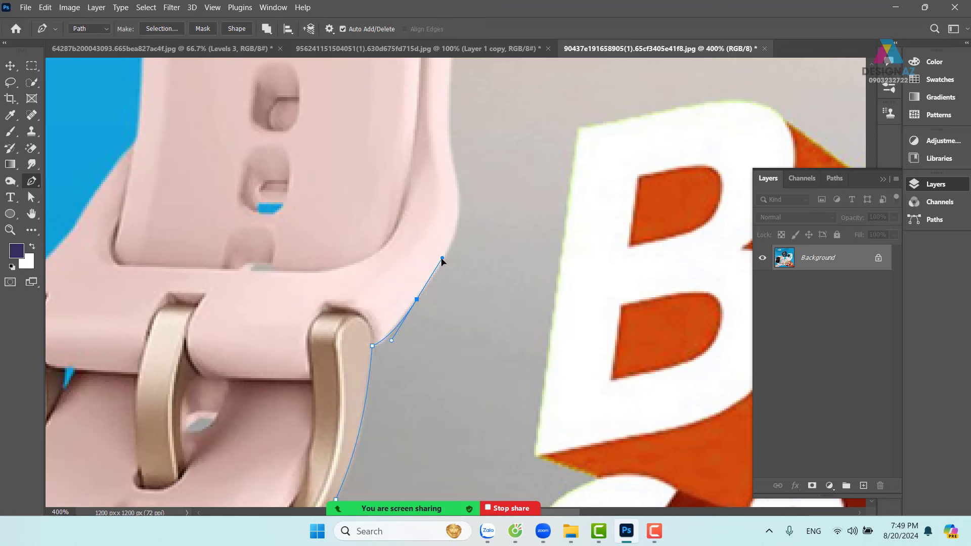
pyautogui.moveTo(459, 186); pyautogui.dragTo(452, 146)
pyautogui.moveTo(467, 113); pyautogui.dragTo(357, 396)
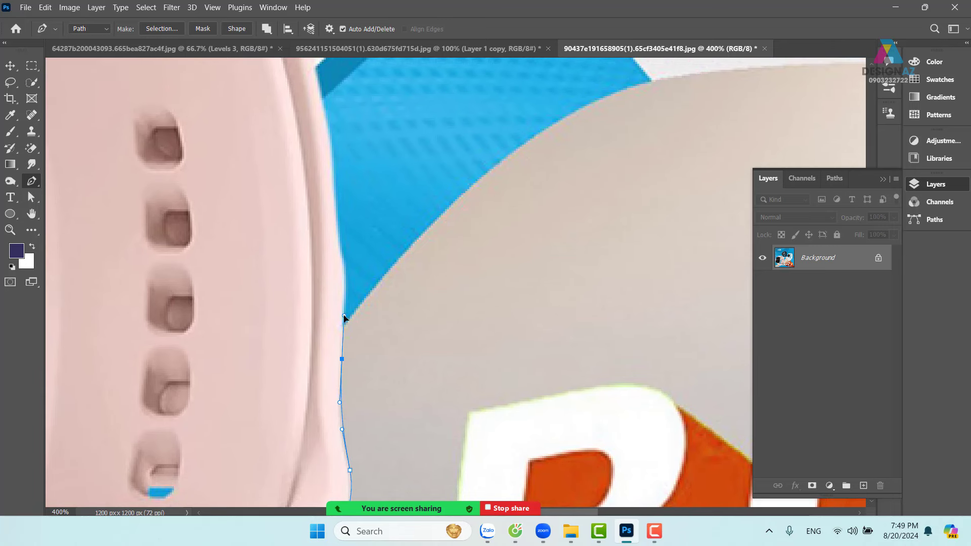
pyautogui.moveTo(334, 247); pyautogui.dragTo(401, 391)
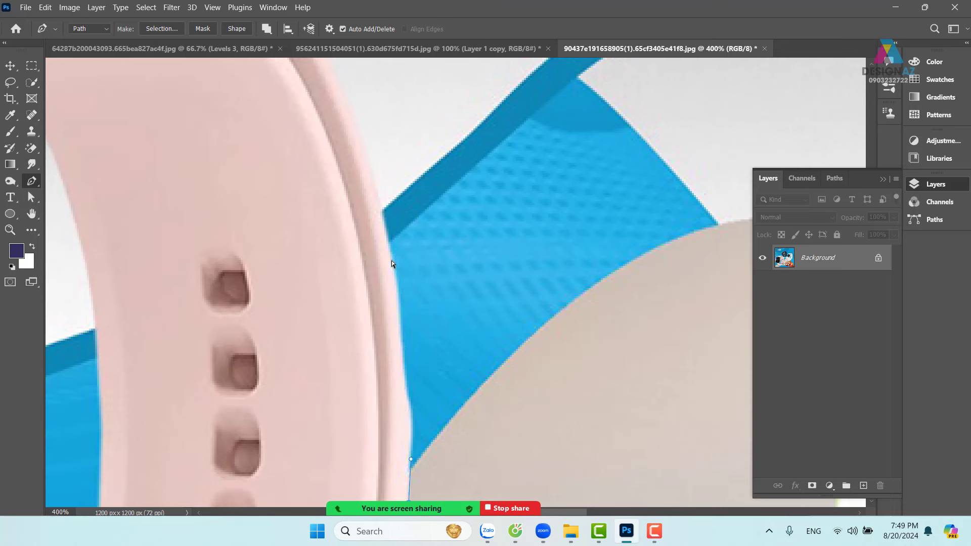
# Continue the pen path up the pink strap's outer edge and over its top curve to the watch case.
pyautogui.moveTo(390, 250); pyautogui.dragTo(381, 202)
pyautogui.moveTo(356, 140); pyautogui.dragTo(546, 372)
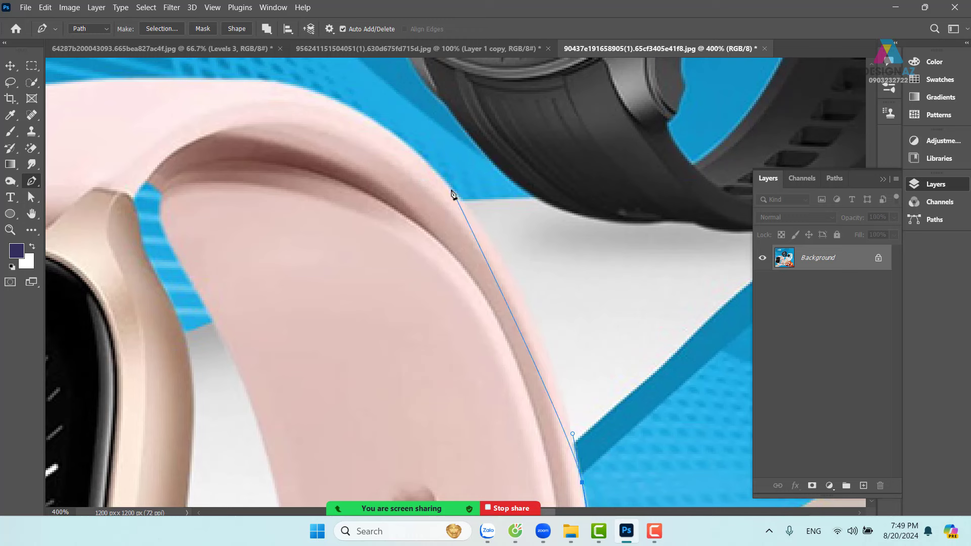
pyautogui.moveTo(451, 189); pyautogui.dragTo(596, 254)
pyautogui.moveTo(456, 207); pyautogui.dragTo(327, 217)
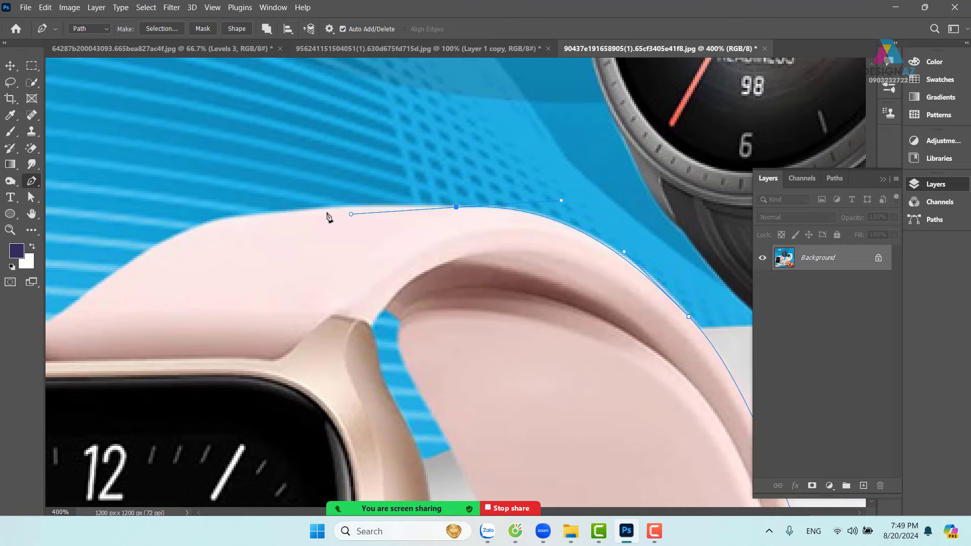
pyautogui.moveTo(222, 220); pyautogui.dragTo(201, 227)
pyautogui.moveTo(165, 260); pyautogui.dragTo(448, 173)
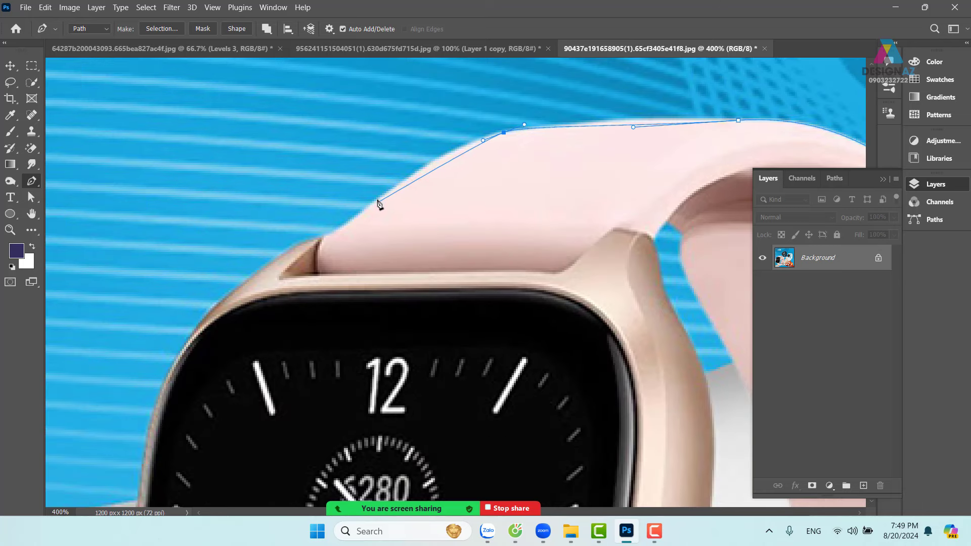
pyautogui.moveTo(376, 201); pyautogui.dragTo(447, 150)
pyautogui.click(324, 238)
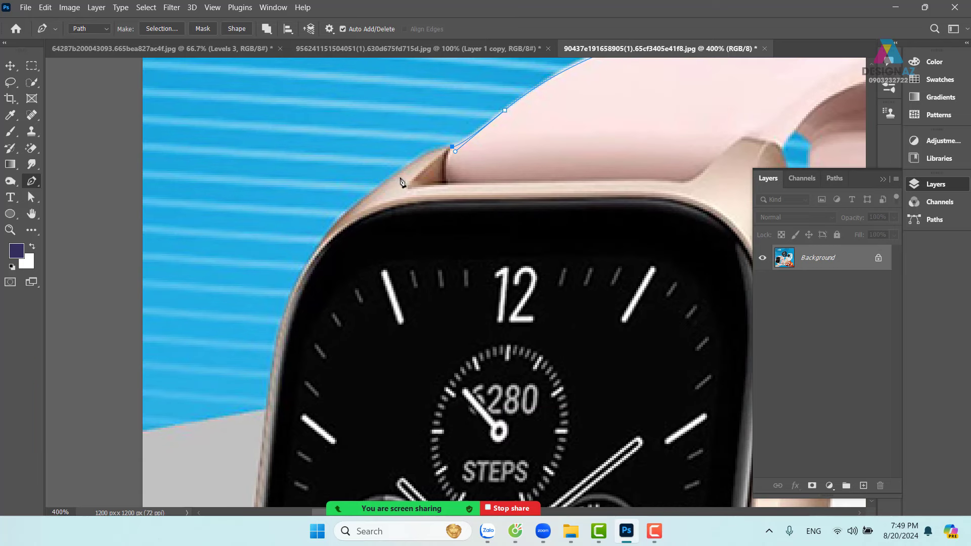
# Extend the path around the watch case's rounded upper-left corner, following its metal rim.
pyautogui.moveTo(389, 181); pyautogui.dragTo(360, 208)
pyautogui.hotkey('ctrl', 'z')
pyautogui.moveTo(317, 247); pyautogui.dragTo(302, 272)
pyautogui.scroll(-5, 348, 256)
pyautogui.hscroll(-2, 348, 255)
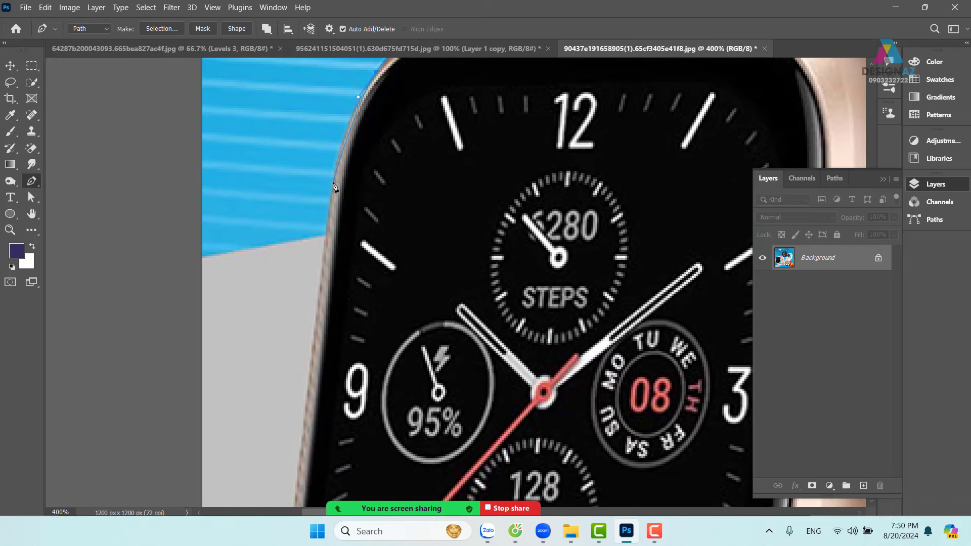
# Trace the case's left side and lower-left corner, and close the path where the lower strap begins.
pyautogui.moveTo(331, 200); pyautogui.dragTo(328, 219)
pyautogui.scroll(-7, 323, 278)
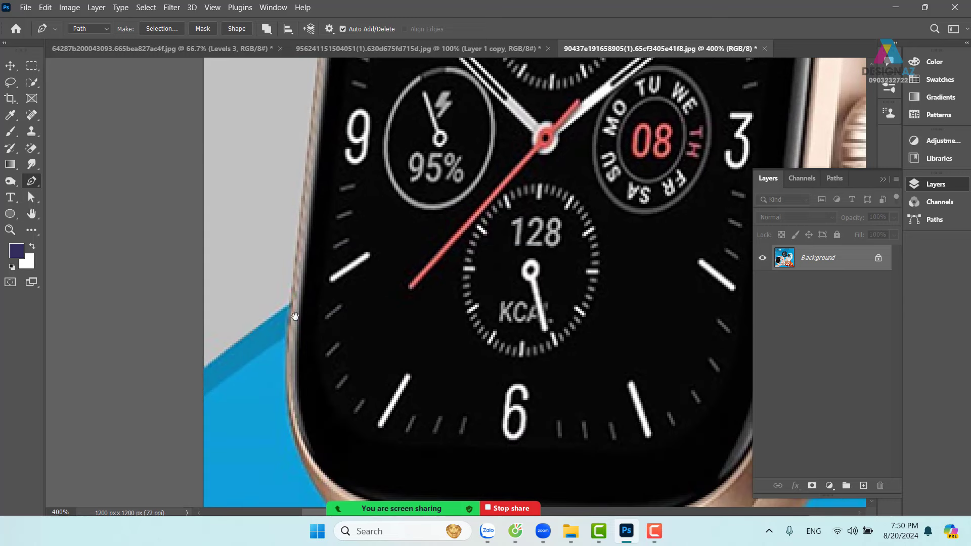
pyautogui.moveTo(290, 303); pyautogui.dragTo(286, 350)
pyautogui.scroll(-5, 286, 363)
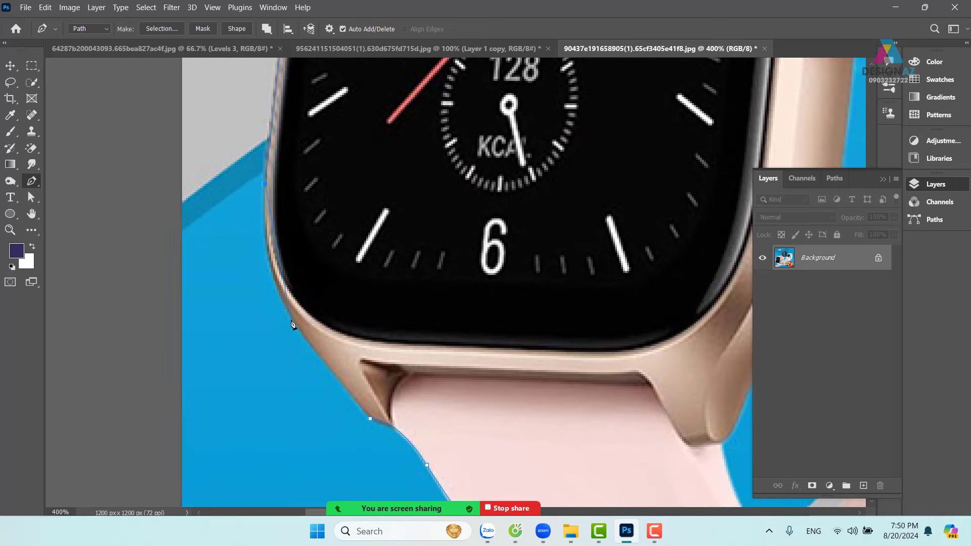
pyautogui.moveTo(291, 318); pyautogui.dragTo(326, 367)
pyautogui.click(371, 421)
pyautogui.scroll(-5, 567, 432)
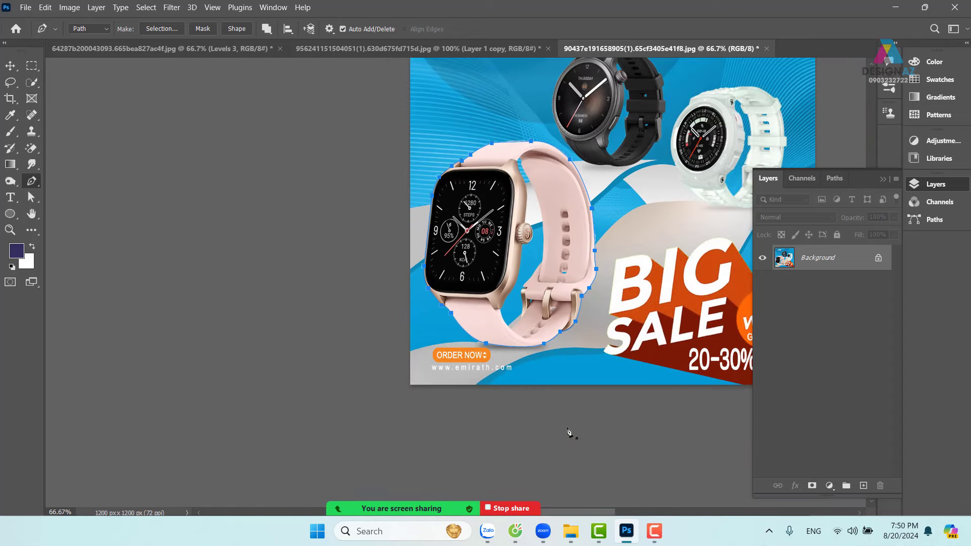
# Convert the closed watch path to a selection and copy the selected watch to a new layer.
pyautogui.hotkey('ctrl', 'Return')
pyautogui.moveTo(629, 321); pyautogui.dragTo(572, 322)
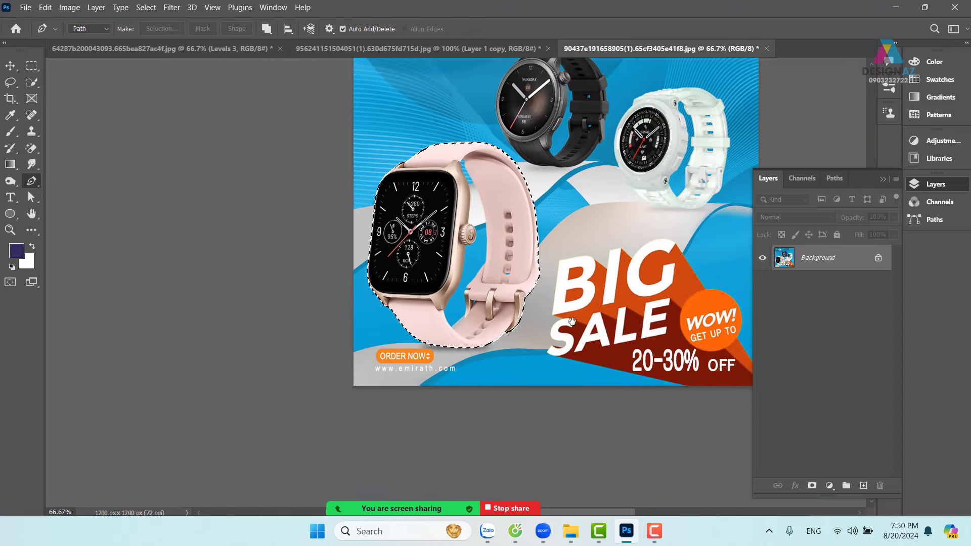
pyautogui.scroll(2, 572, 322)
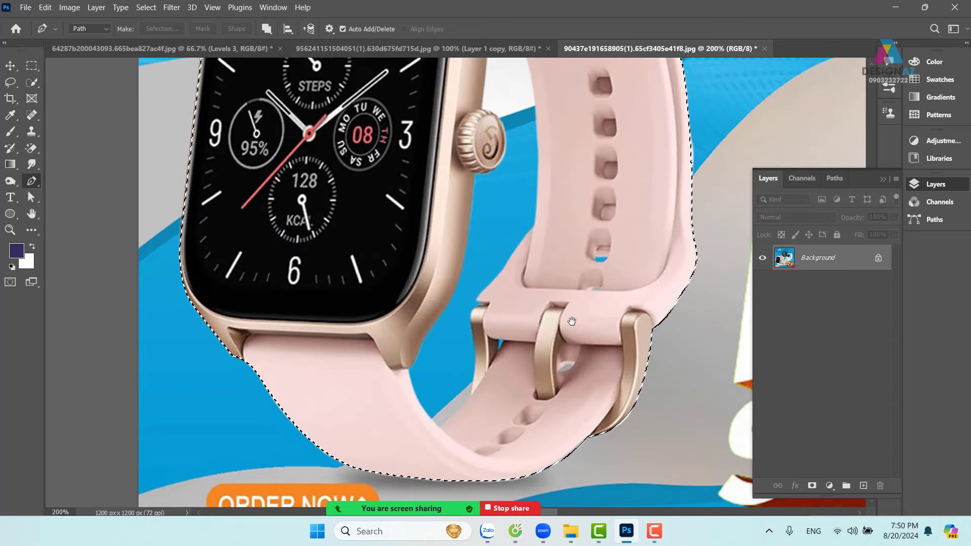
pyautogui.hotkey('ctrl', 'j')
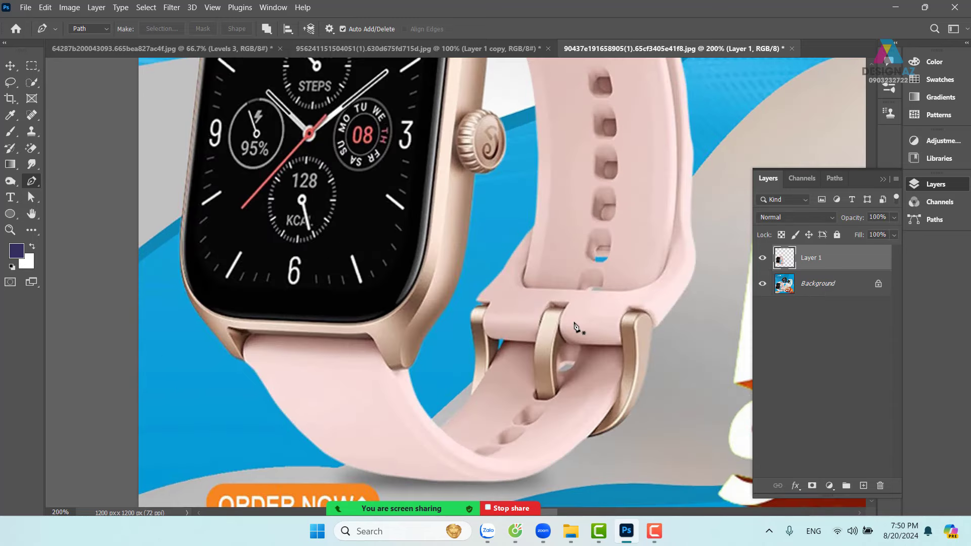
# Start a pen path in the gap between case and strap, running up the left edge of the gold buckle.
pyautogui.scroll(-1, 408, 303)
pyautogui.scroll(2, 412, 305)
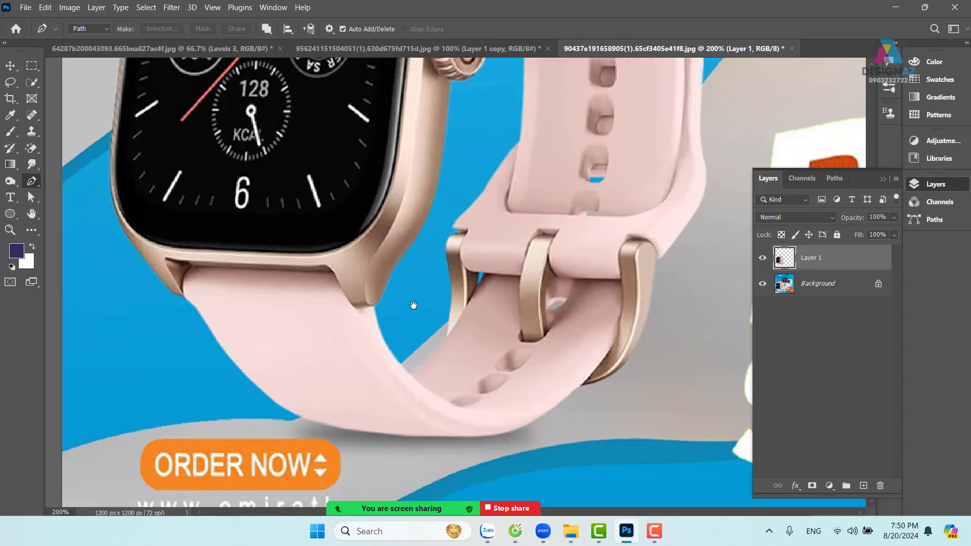
pyautogui.scroll(1, 414, 305)
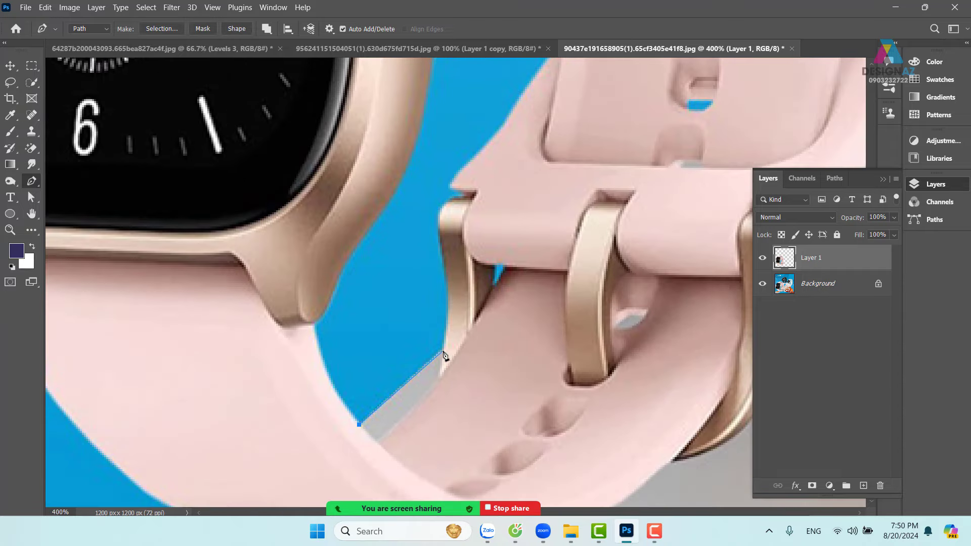
pyautogui.moveTo(443, 352); pyautogui.dragTo(446, 342)
pyautogui.moveTo(440, 243); pyautogui.dragTo(440, 238)
pyautogui.moveTo(428, 184); pyautogui.dragTo(424, 163)
pyautogui.hotkey('ctrl', '+')
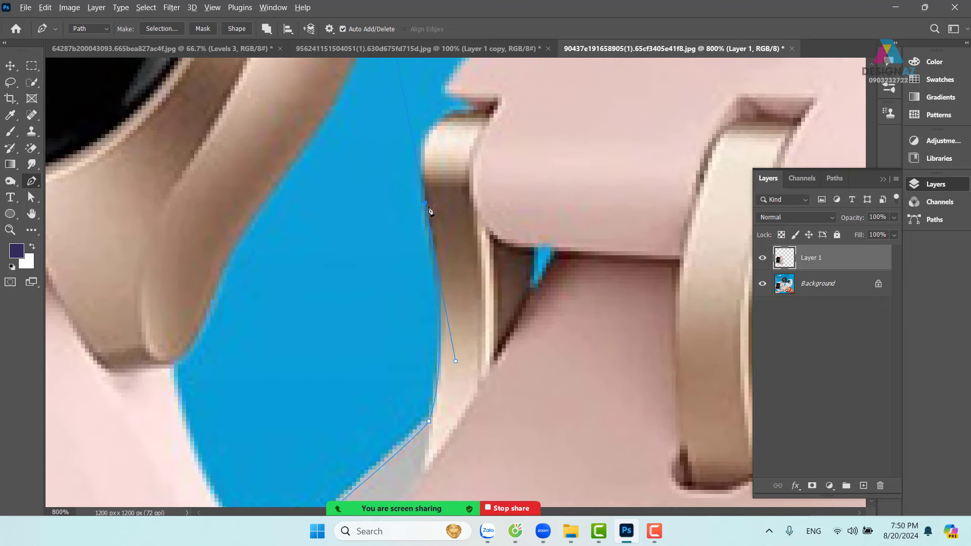
# Trace over the buckle's top and along the pink strap loop's slanted edge up to the upright strap.
pyautogui.moveTo(461, 108); pyautogui.dragTo(521, 96)
pyautogui.keyDown('alt'); pyautogui.click(461, 110); pyautogui.keyUp('alt')
pyautogui.moveTo(487, 65); pyautogui.dragTo(401, 200)
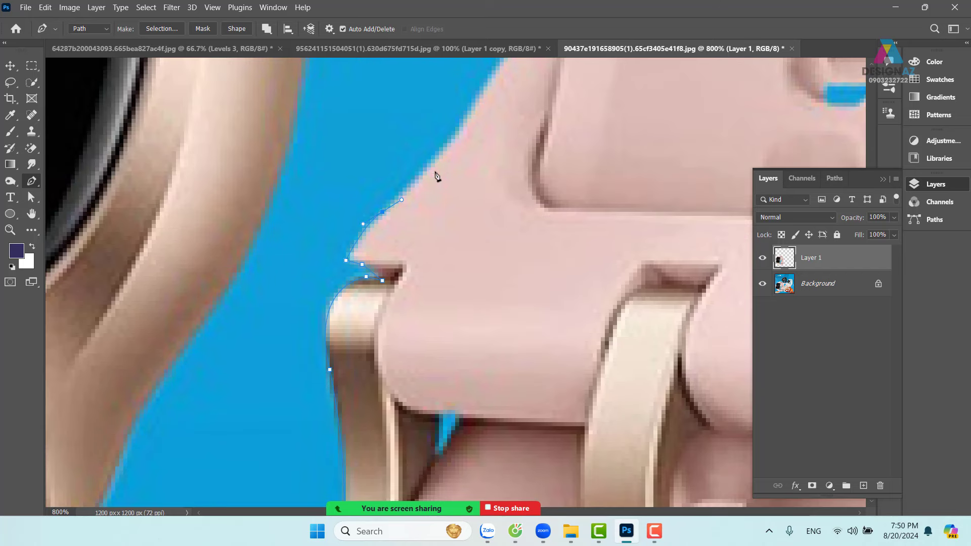
pyautogui.moveTo(463, 127); pyautogui.dragTo(392, 356)
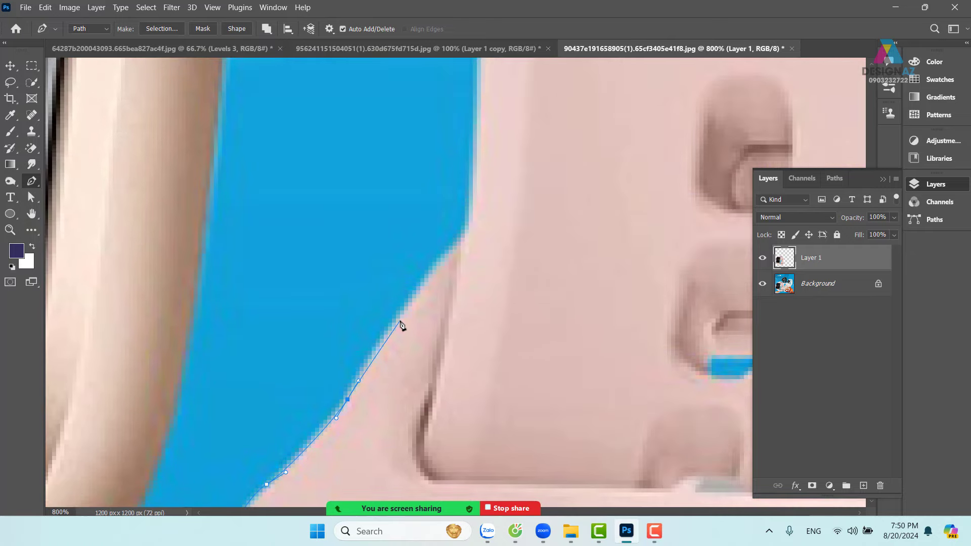
pyautogui.moveTo(400, 314); pyautogui.dragTo(478, 237)
pyautogui.keyDown('alt'); pyautogui.click(460, 242); pyautogui.keyUp('alt')
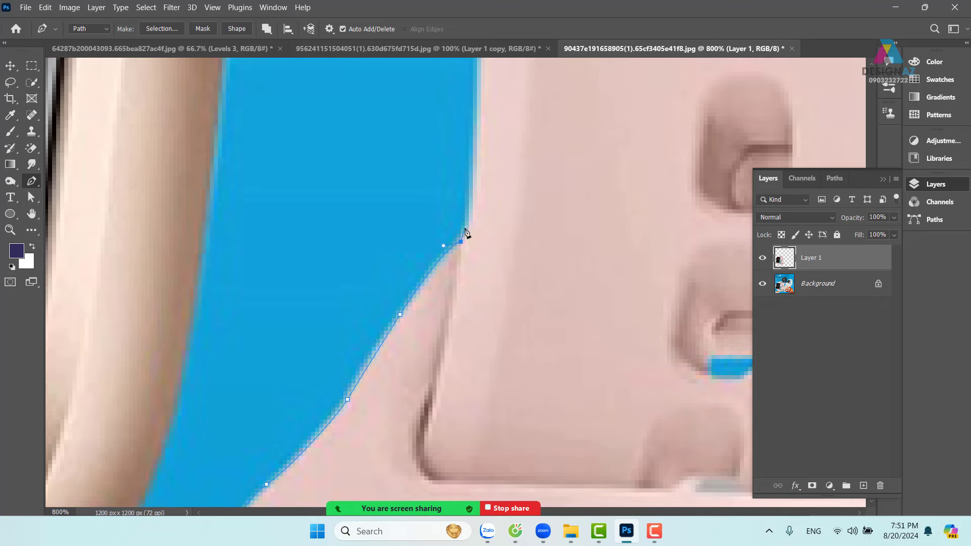
# Continue the gap path up the upright strap's curved inner edge to near its top.
pyautogui.moveTo(499, 149); pyautogui.dragTo(469, 381)
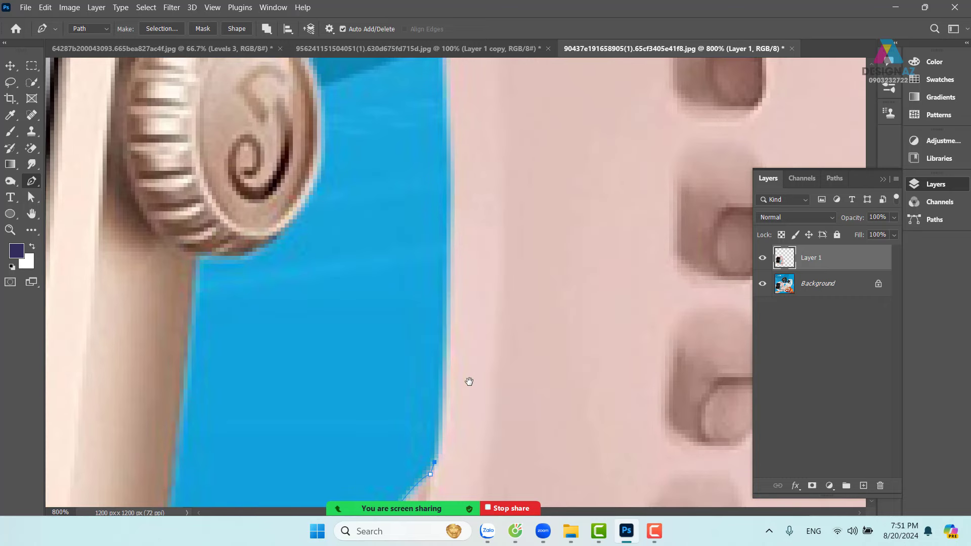
pyautogui.hotkey('ctrl', '-')
pyautogui.hotkey('ctrl', '-')
pyautogui.hotkey('ctrl', '-')
pyautogui.hotkey('ctrl', '-')
pyautogui.moveTo(463, 286); pyautogui.dragTo(470, 456)
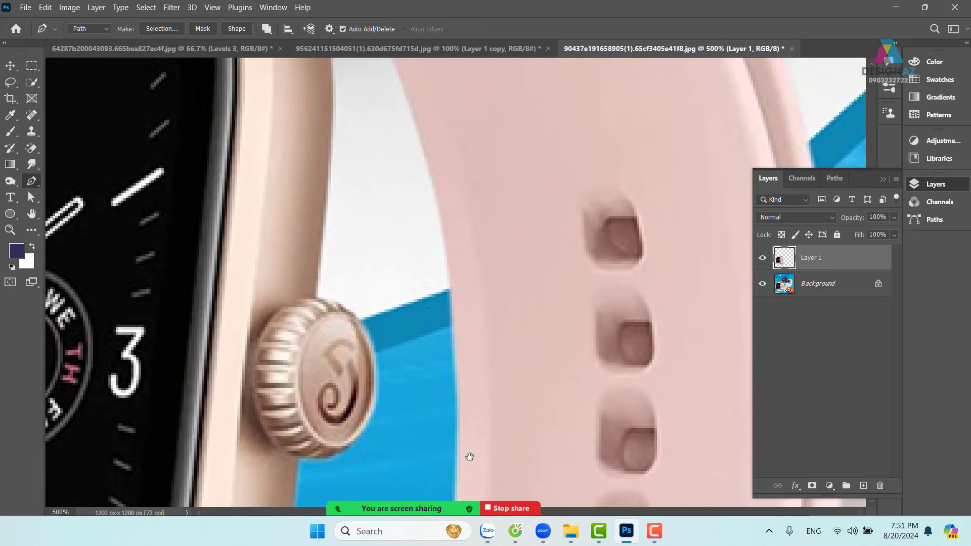
pyautogui.hotkey('ctrl', '-')
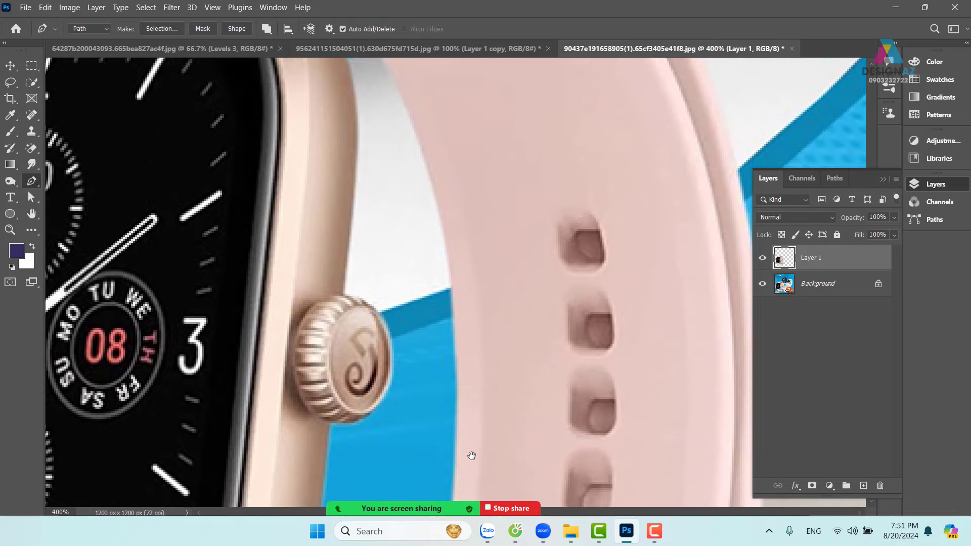
pyautogui.hotkey('ctrl', '-')
pyautogui.hotkey('ctrl', '-')
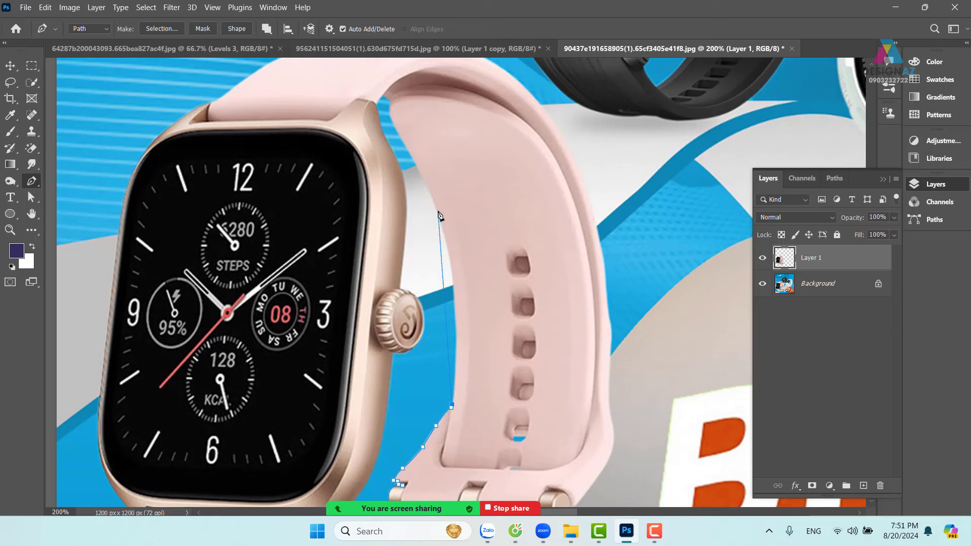
pyautogui.moveTo(438, 212); pyautogui.dragTo(417, 176)
pyautogui.moveTo(461, 251); pyautogui.dragTo(469, 316)
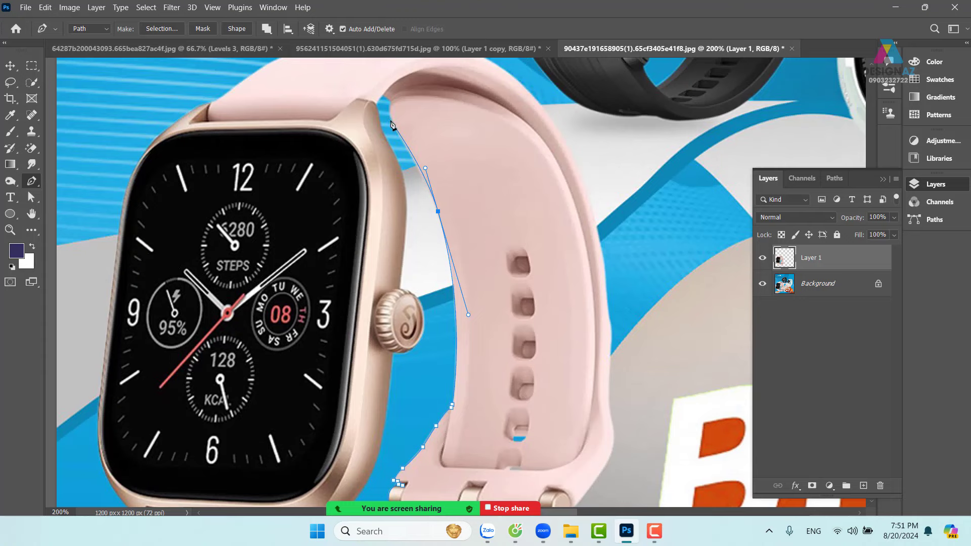
pyautogui.scroll(3, 440, 147)
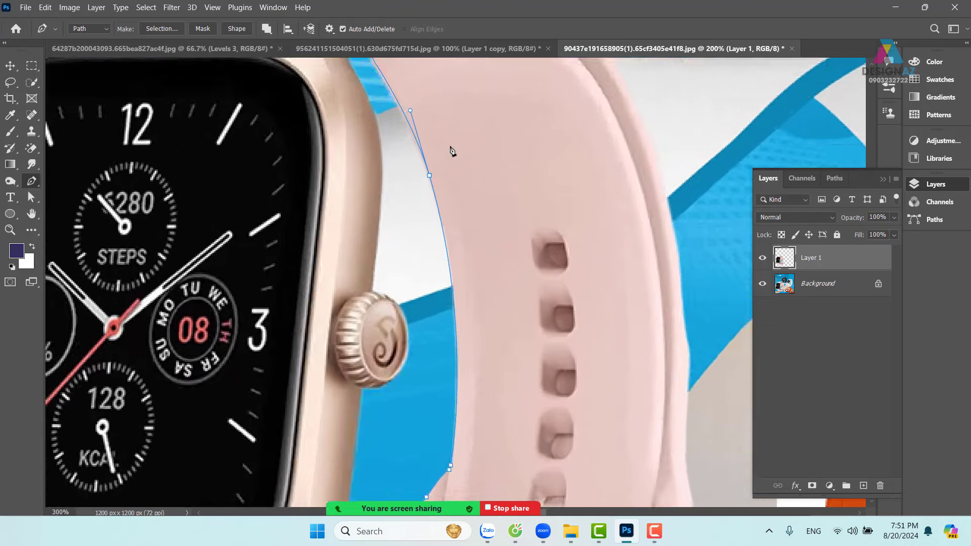
pyautogui.moveTo(453, 143); pyautogui.dragTo(472, 424)
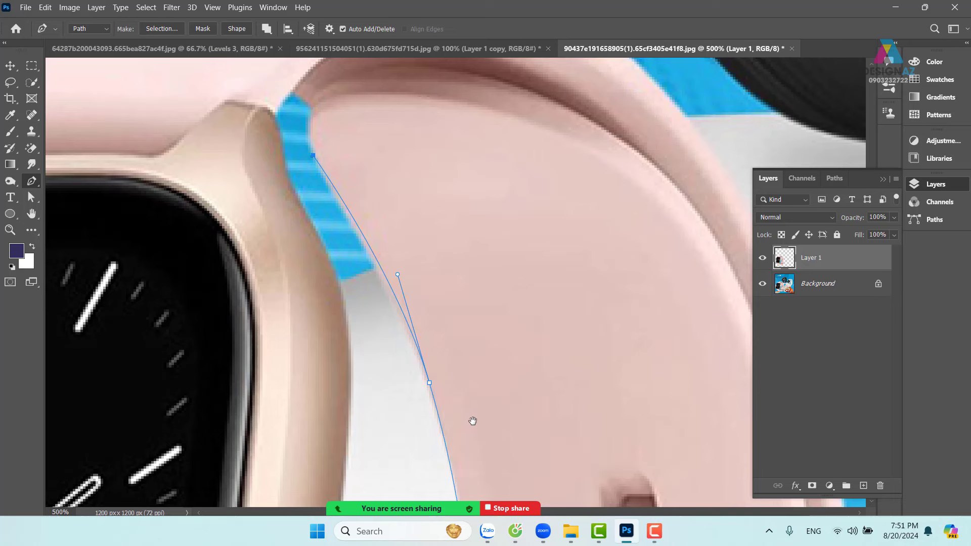
# Trace around the gap's narrow upper end and down the case's right edge to the crown.
pyautogui.moveTo(313, 109); pyautogui.dragTo(324, 99)
pyautogui.scroll(-5, 330, 277)
pyautogui.click(356, 237)
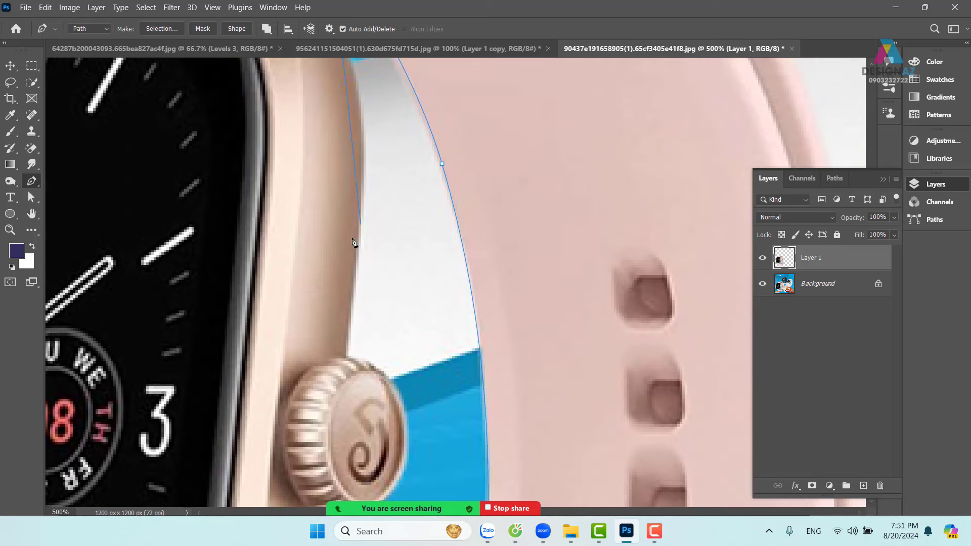
pyautogui.moveTo(355, 254); pyautogui.dragTo(345, 363)
pyautogui.scroll(-3, 356, 367)
pyautogui.hscroll(1, 356, 368)
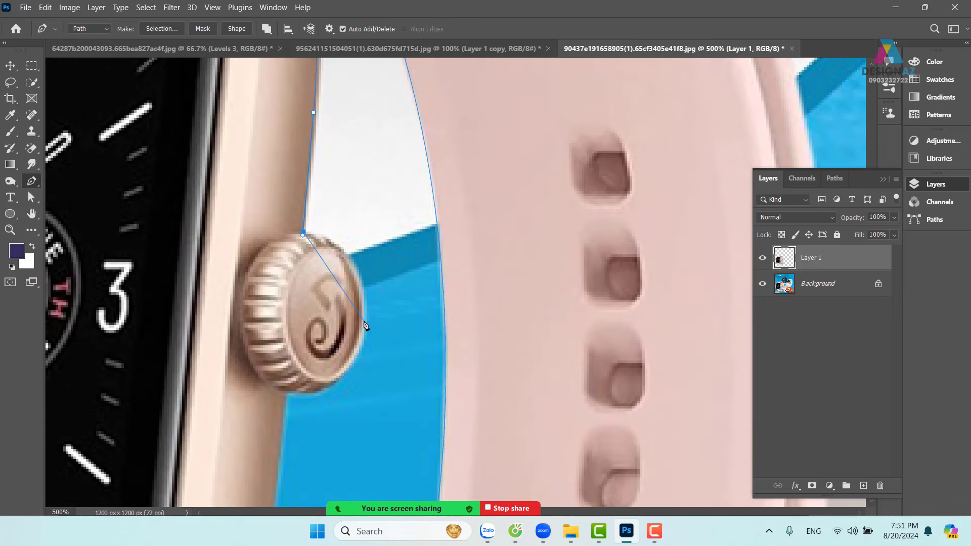
# Trace around the crown and down the case's lower-right edge, and close the gap path at its starting point.
pyautogui.moveTo(364, 322); pyautogui.dragTo(361, 418)
pyautogui.scroll(-5, 287, 398)
pyautogui.hscroll(-1, 287, 399)
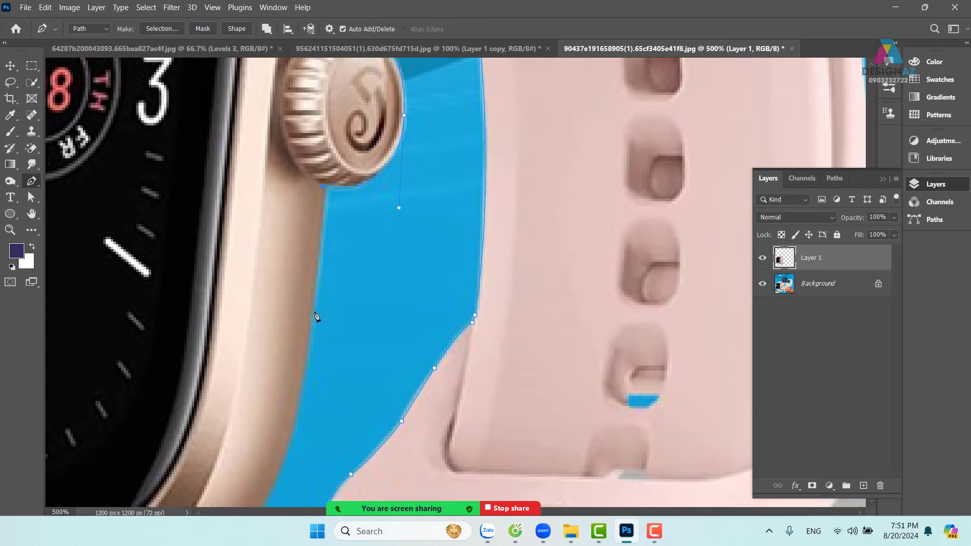
pyautogui.scroll(-5, 313, 318)
pyautogui.hscroll(-2, 312, 318)
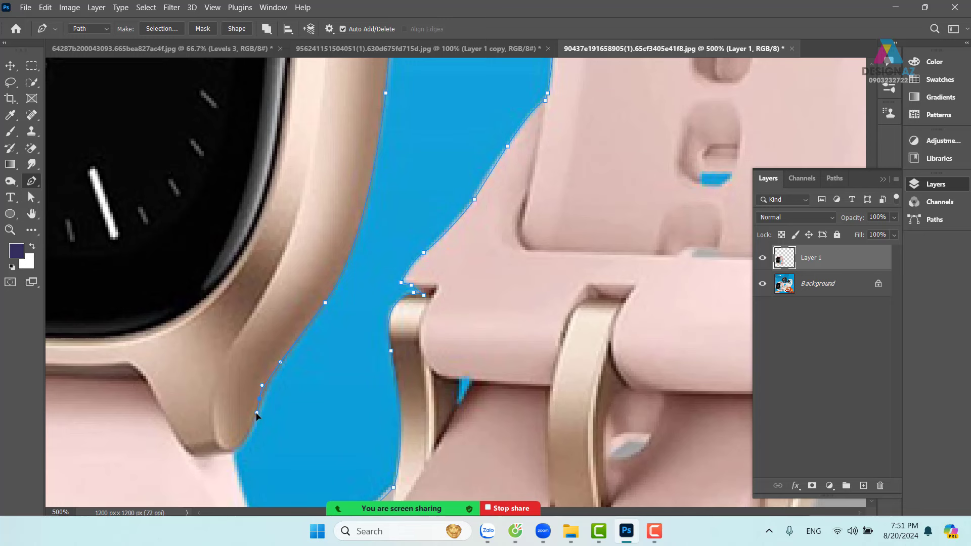
pyautogui.moveTo(261, 416); pyautogui.dragTo(307, 252)
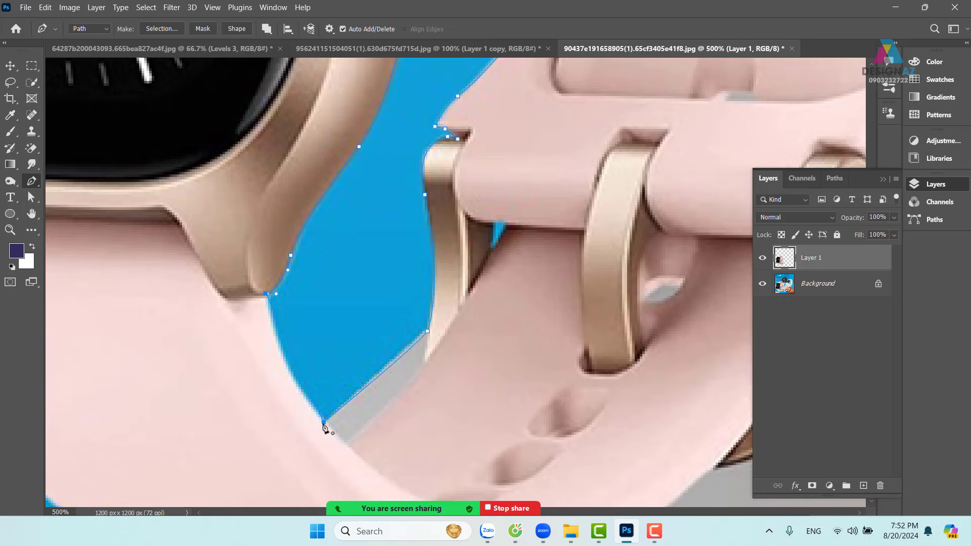
pyautogui.moveTo(323, 424); pyautogui.dragTo(377, 475)
# Hide the Background layer, delete the area inside the gap path from Layer 1, and clear the selection.
pyautogui.hotkey('ctrl', '-')
pyautogui.hotkey('ctrl', 'Return')
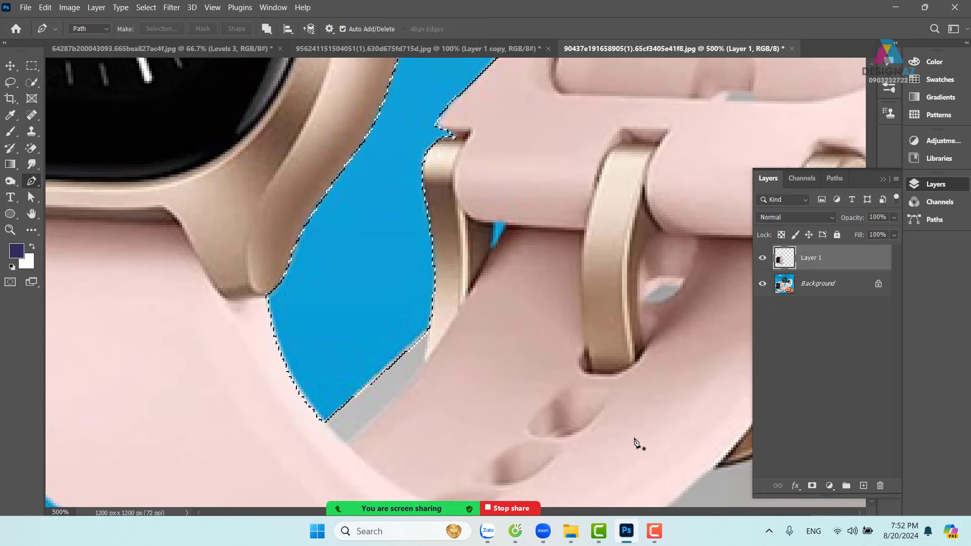
pyautogui.hotkey('ctrl', '-')
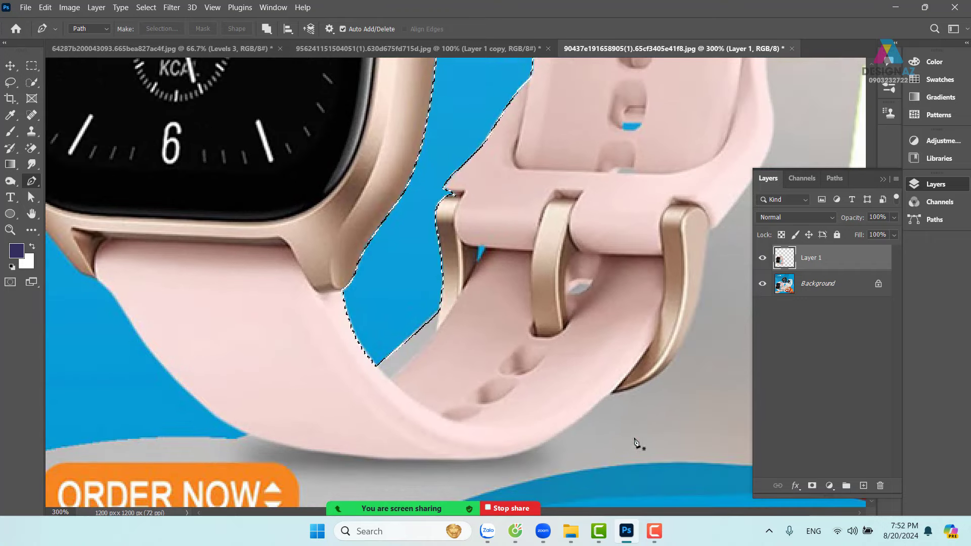
pyautogui.click(761, 283)
pyautogui.press('Delete')
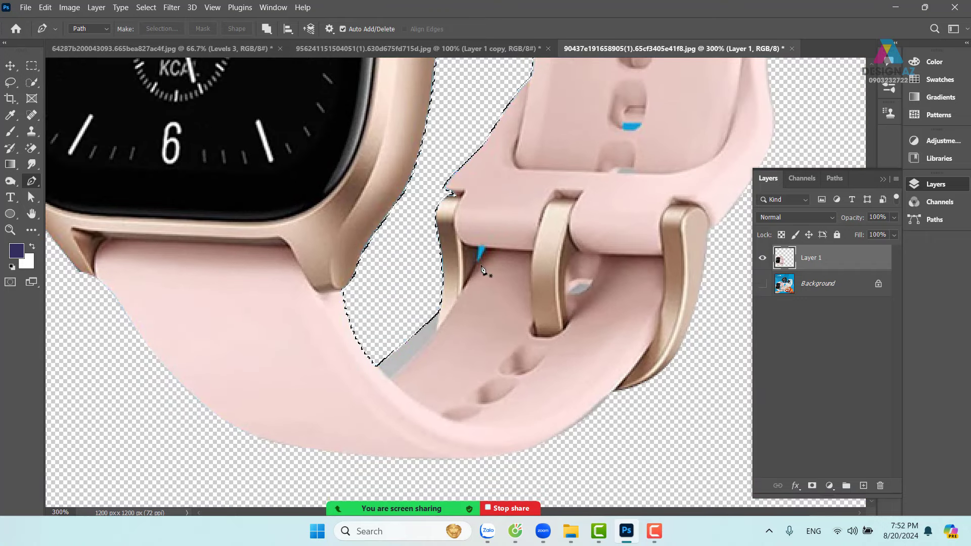
pyautogui.press('v')
pyautogui.hotkey('ctrl', 'd')
# Outline the blue patch inside the strap's lower hole with the Pen tool and delete it from Layer 1.
pyautogui.press('p')
pyautogui.moveTo(507, 194); pyautogui.dragTo(406, 399)
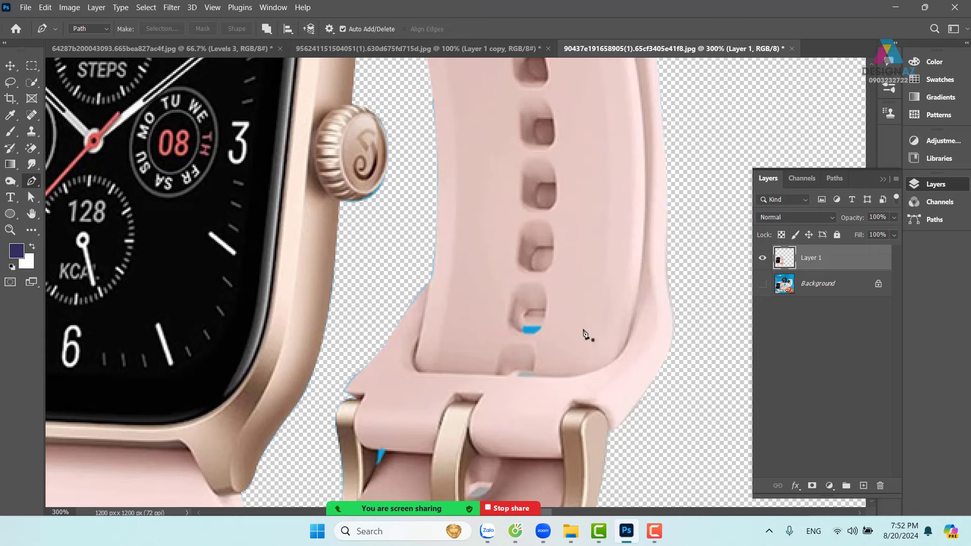
pyautogui.moveTo(533, 170); pyautogui.dragTo(471, 470)
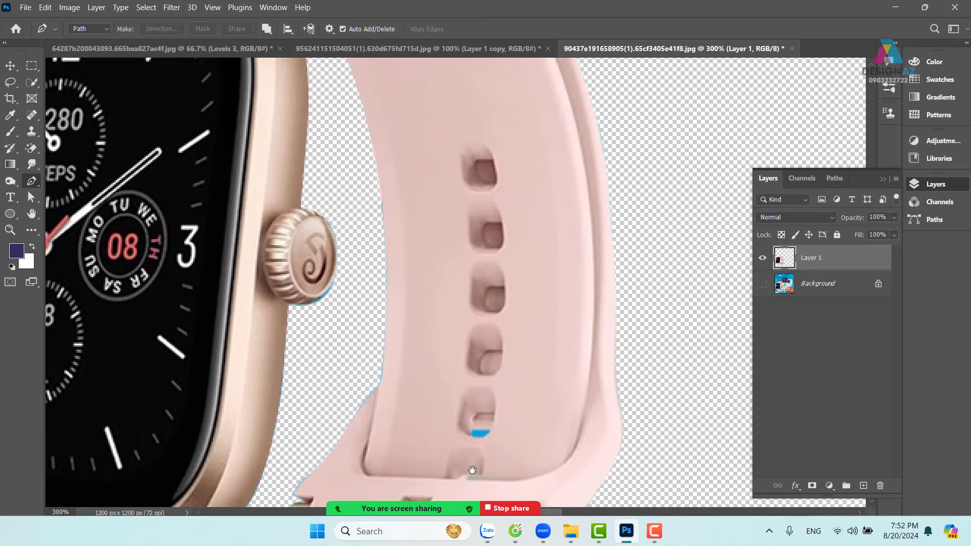
pyautogui.click(471, 430)
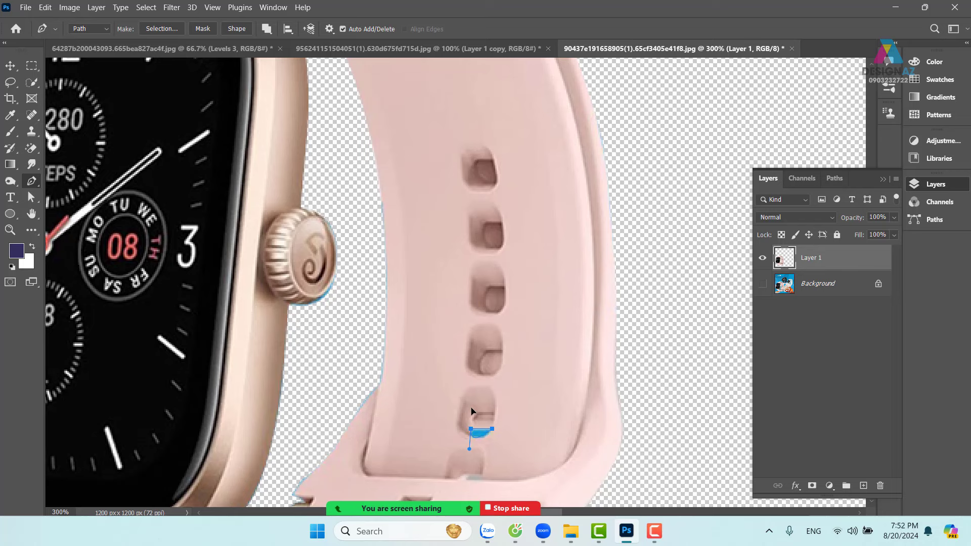
pyautogui.press('Escape')
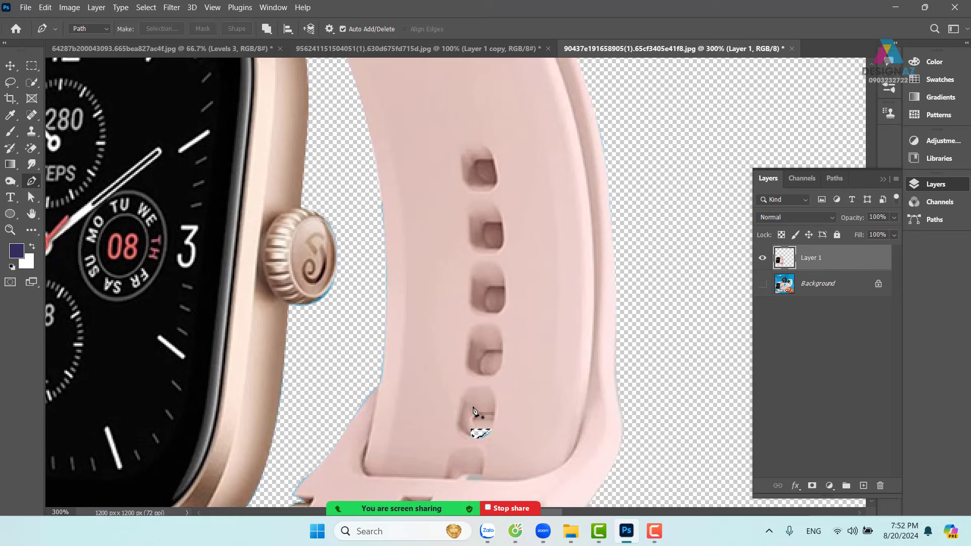
# Outline the small blue triangle beside the left buckle arm, delete it from Layer 1, and clear the selection.
pyautogui.moveTo(477, 427); pyautogui.dragTo(441, 279)
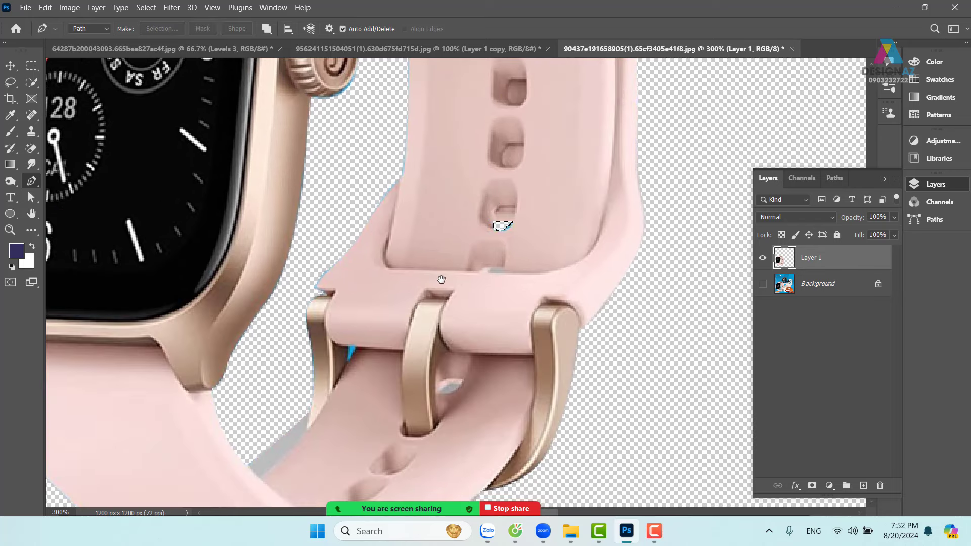
pyautogui.click(350, 350)
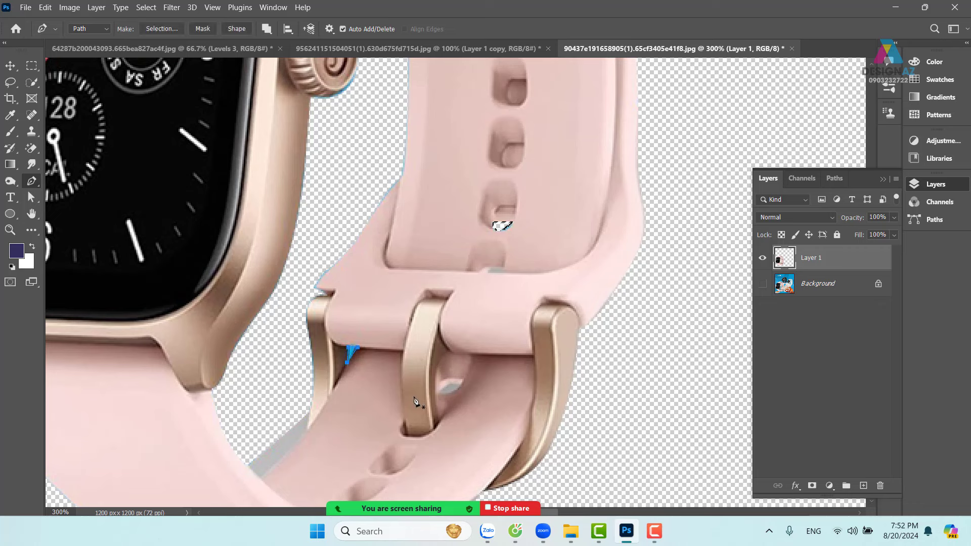
pyautogui.hotkey('ctrl', 'Return')
pyautogui.press('Delete')
pyautogui.hotkey('ctrl', 'd')
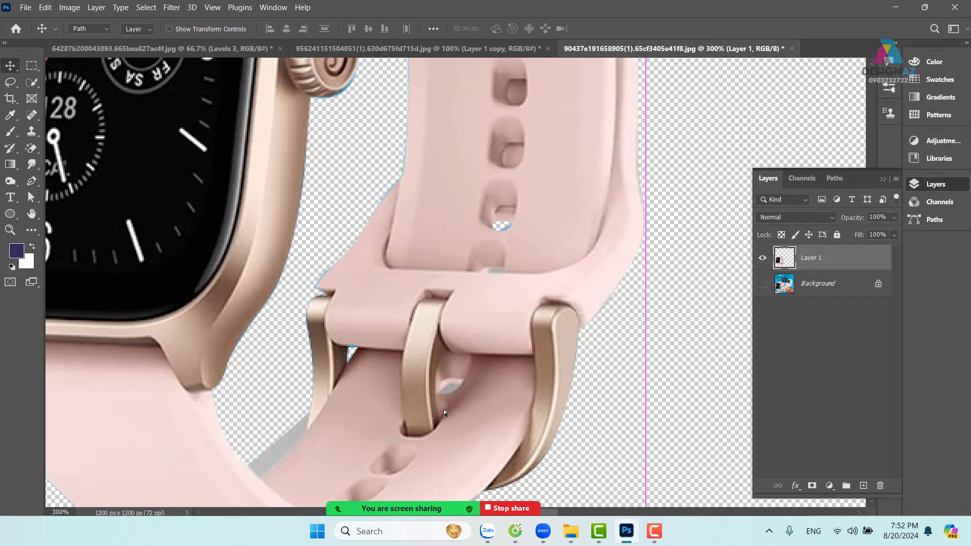
# Move the cut-out watch up and right to near the middle of the canvas.
pyautogui.hotkey('ctrl', '-')
pyautogui.hotkey('ctrl', '-')
pyautogui.hotkey('ctrl', '-')
pyautogui.hotkey('ctrl', '-')
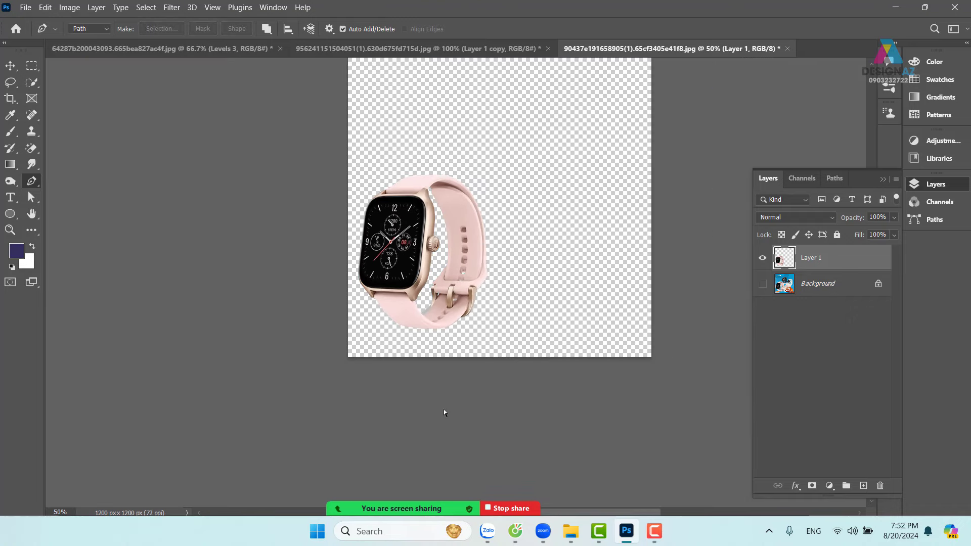
pyautogui.click(10, 65)
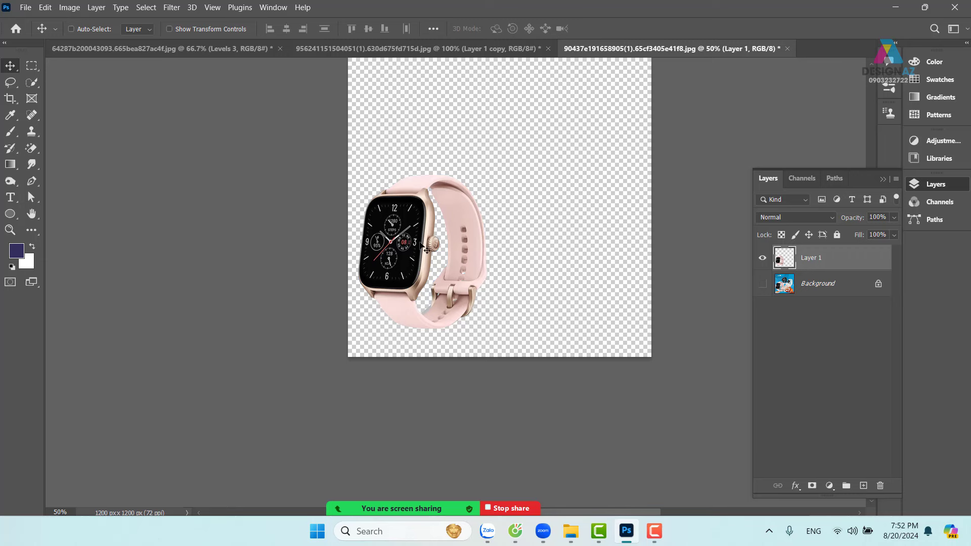
pyautogui.moveTo(409, 227); pyautogui.dragTo(481, 175)
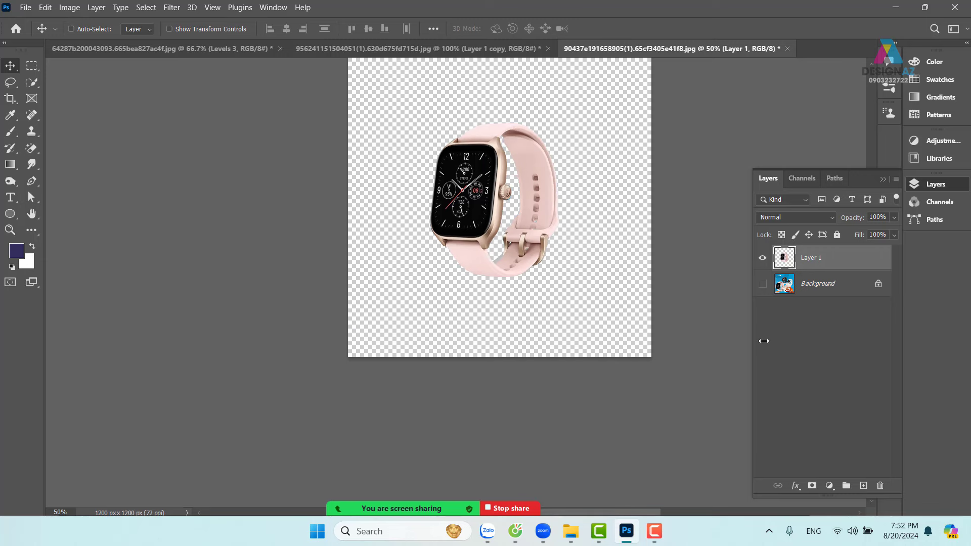
# Add a new layer directly above the Background and fill it with the dark purple foreground color.
pyautogui.click(844, 289)
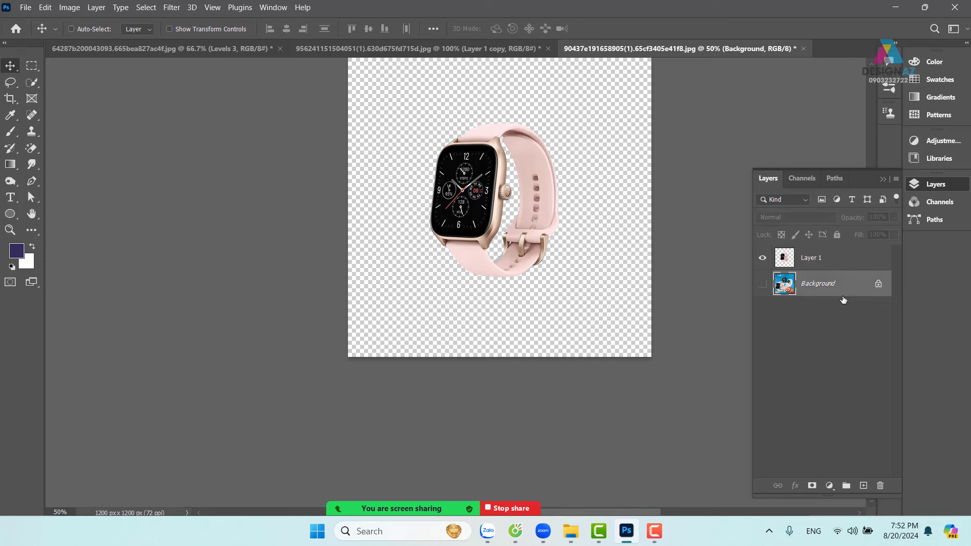
pyautogui.click(862, 485)
pyautogui.hotkey('alt', 'BackSpace')
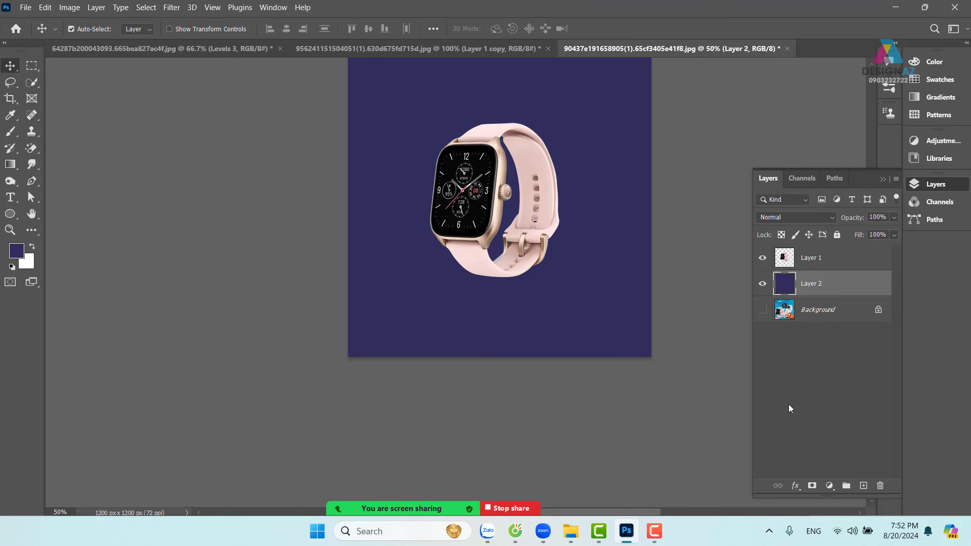
# Change the foreground color to a very dark navy and refill Layer 2 with it.
pyautogui.hotkey('ctrl', '+')
pyautogui.hotkey('ctrl', '+')
pyautogui.hotkey('ctrl', '+')
pyautogui.hotkey('ctrl', '+')
pyautogui.hotkey('ctrl', '+')
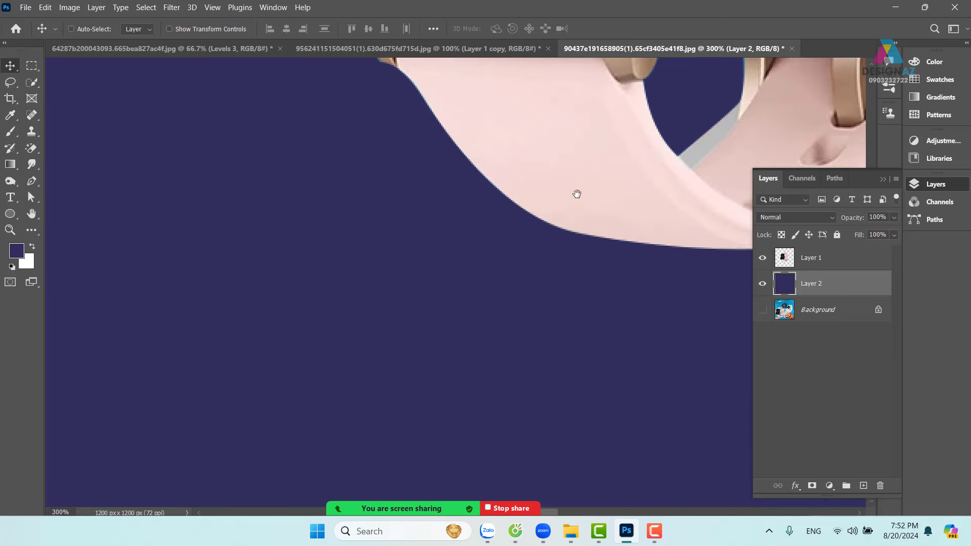
pyautogui.moveTo(575, 195); pyautogui.dragTo(380, 380)
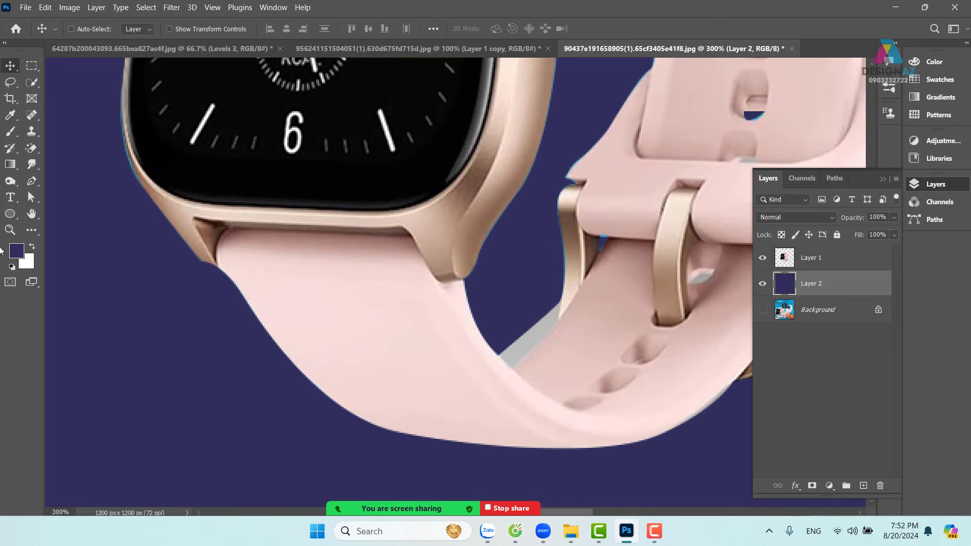
pyautogui.click(21, 255)
pyautogui.moveTo(571, 240); pyautogui.dragTo(568, 260)
pyautogui.click(765, 114)
pyautogui.press('v')
pyautogui.hotkey('alt', 'BackSpace')
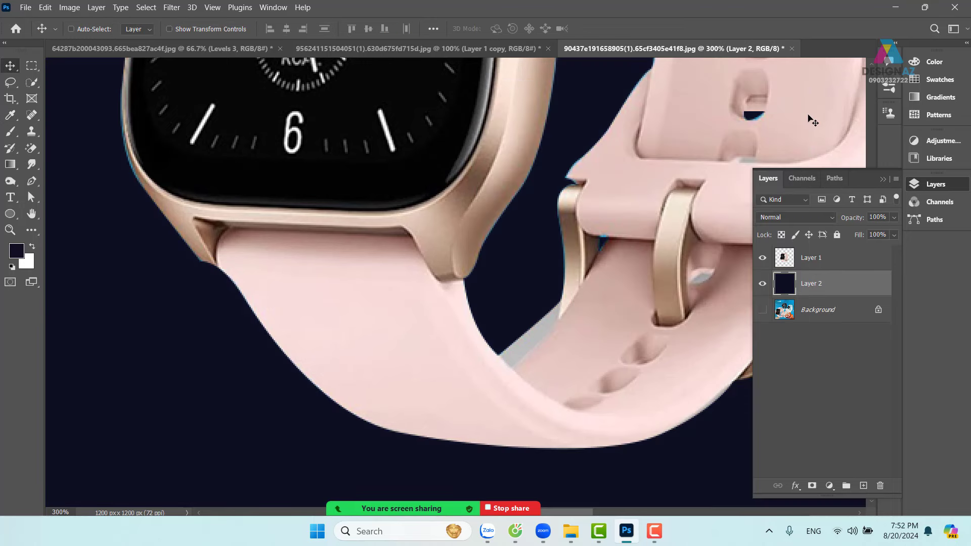
# Examine the edges of the watch case, buckle and strap up close against the dark fill.
pyautogui.moveTo(357, 186); pyautogui.dragTo(303, 267)
pyautogui.scroll(4, 605, 356)
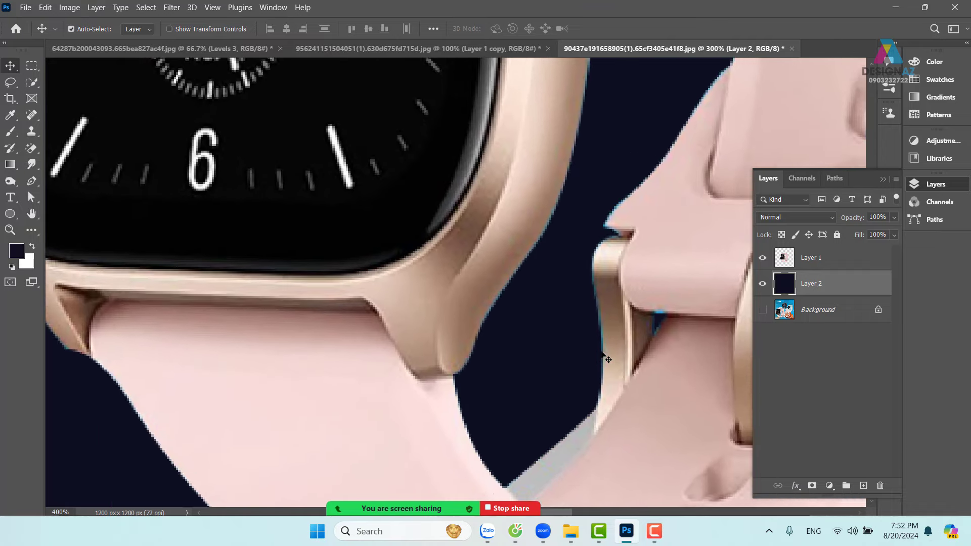
pyautogui.moveTo(597, 243); pyautogui.dragTo(497, 267)
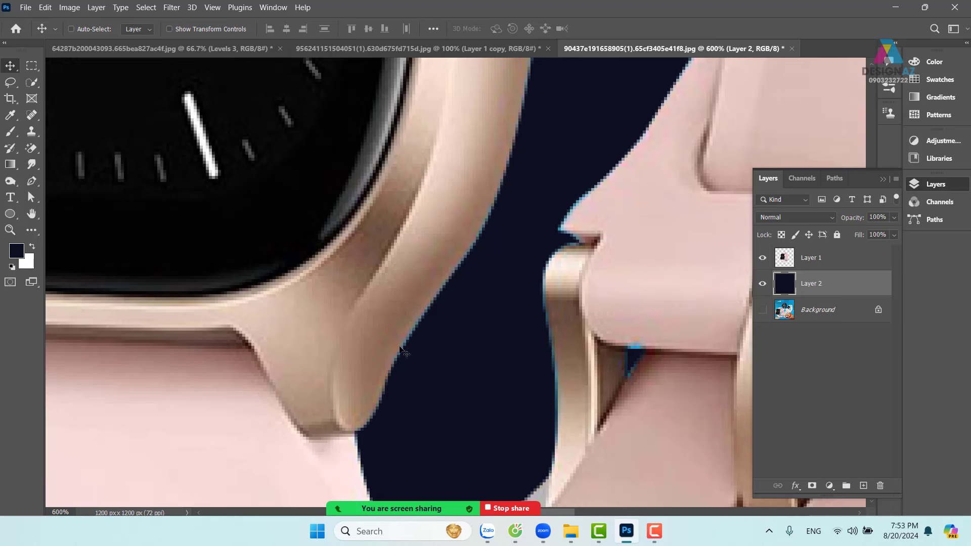
pyautogui.moveTo(357, 330); pyautogui.dragTo(716, 268)
pyautogui.moveTo(387, 342); pyautogui.dragTo(468, 334)
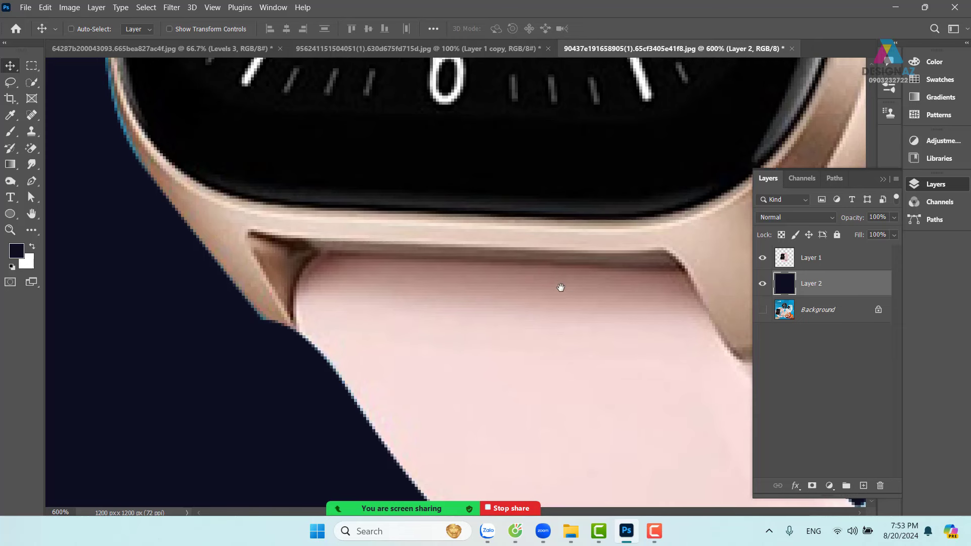
pyautogui.moveTo(560, 287); pyautogui.dragTo(570, 362)
pyautogui.moveTo(305, 301); pyautogui.dragTo(479, 395)
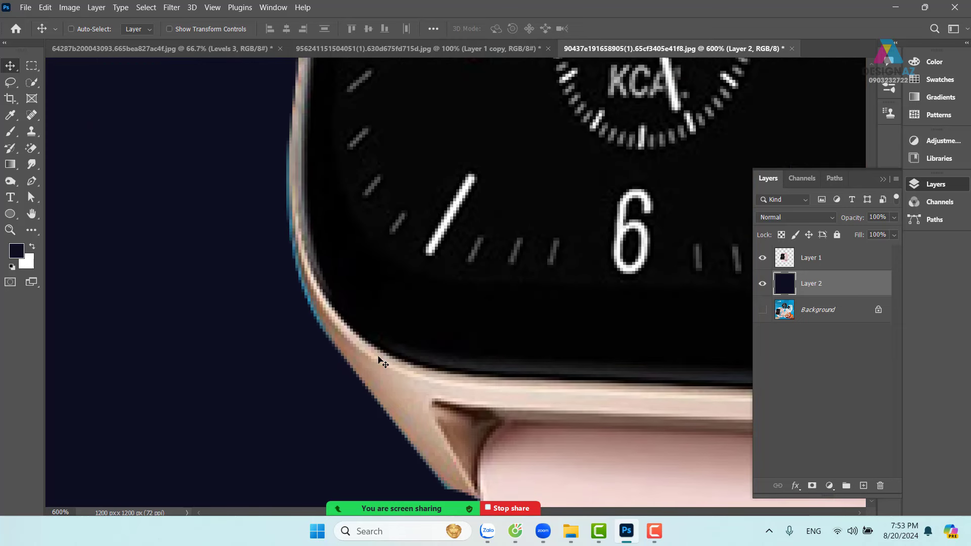
# Sample the brown tone from the case's lower-left rim and add a new layer above Layer 1.
pyautogui.press('i')
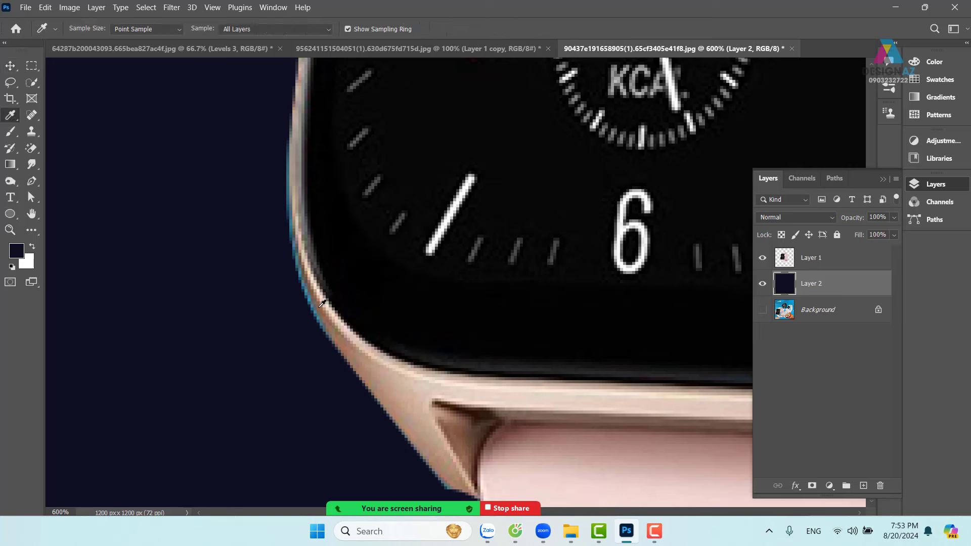
pyautogui.click(321, 304)
pyautogui.click(842, 267)
pyautogui.click(864, 486)
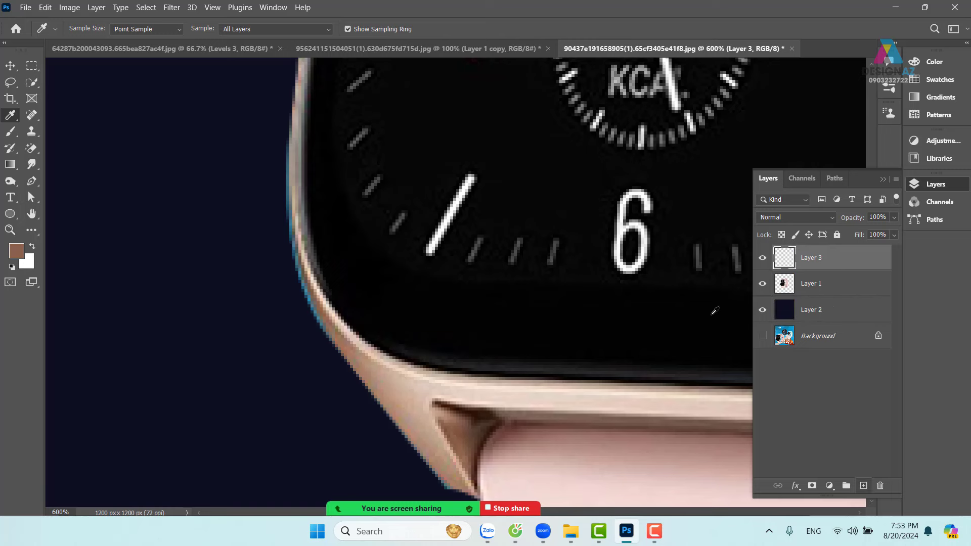
# Try painting brown over the case's lower-left edge with a soft 14 px brush, and undo the stroke.
pyautogui.press('b')
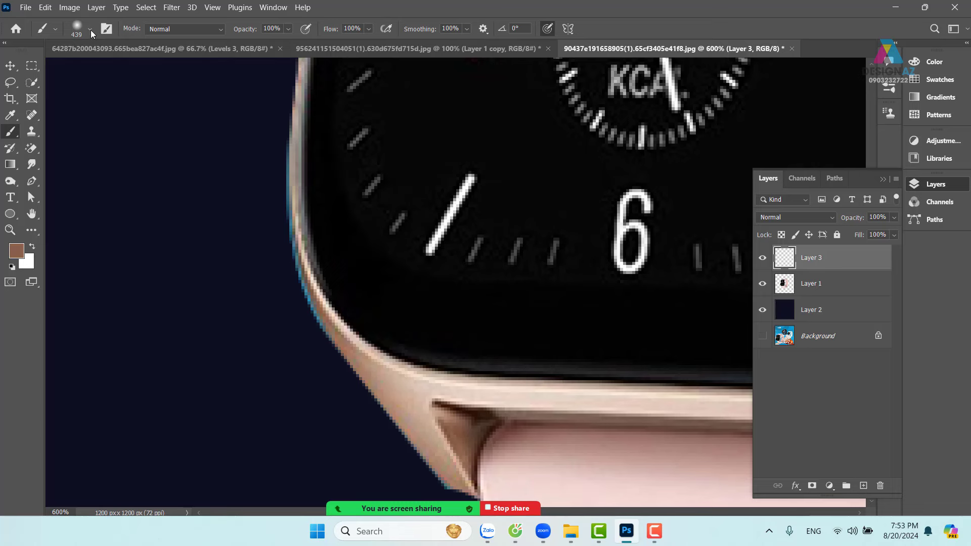
pyautogui.click(90, 31)
pyautogui.moveTo(136, 69); pyautogui.dragTo(93, 70)
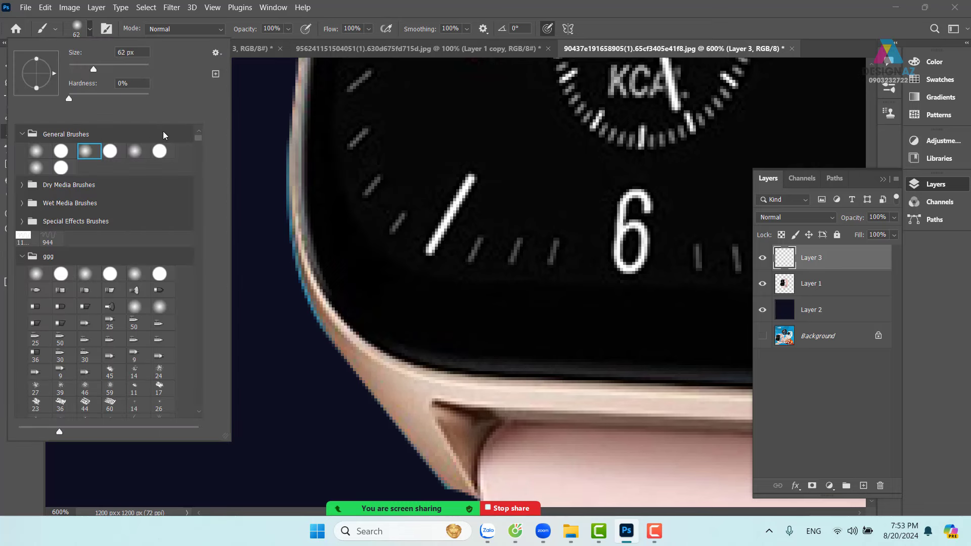
pyautogui.click(335, 342)
pyautogui.moveTo(335, 342)
pyautogui.mouseDown()
pyautogui.moveTo(259, 337)
pyautogui.moveTo(310, 329)
pyautogui.moveTo(303, 313)
pyautogui.mouseUp()
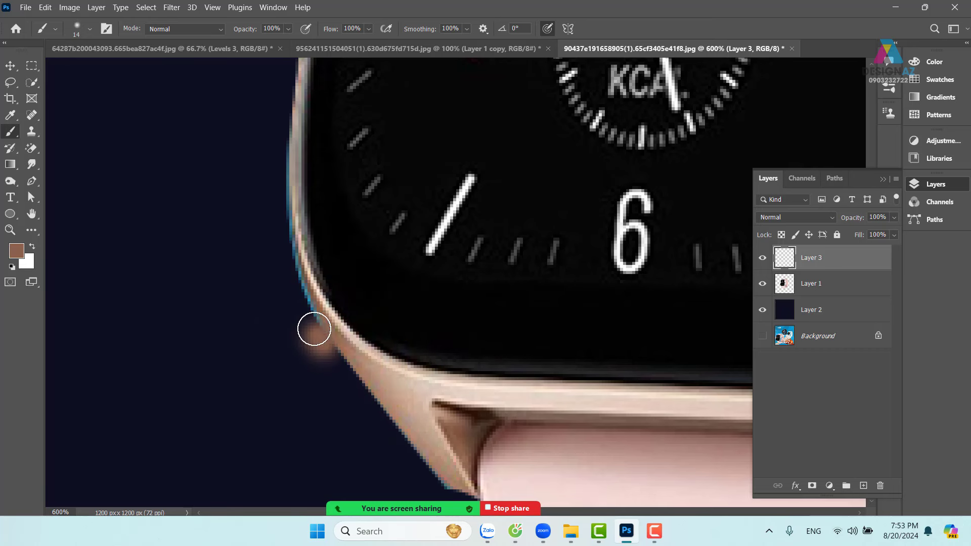
pyautogui.hotkey('ctrl', 'z')
# Paint brown along the case's lower-left edge with another soft brush preset at 11 px, and set Layer 3's blend mode to Color.
pyautogui.click(89, 29)
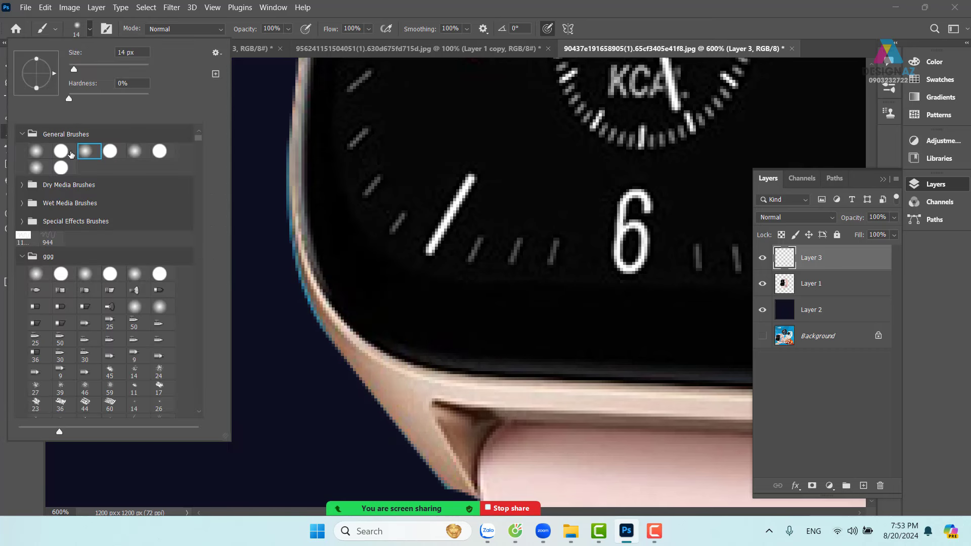
pyautogui.click(134, 152)
pyautogui.moveTo(318, 334); pyautogui.dragTo(296, 271)
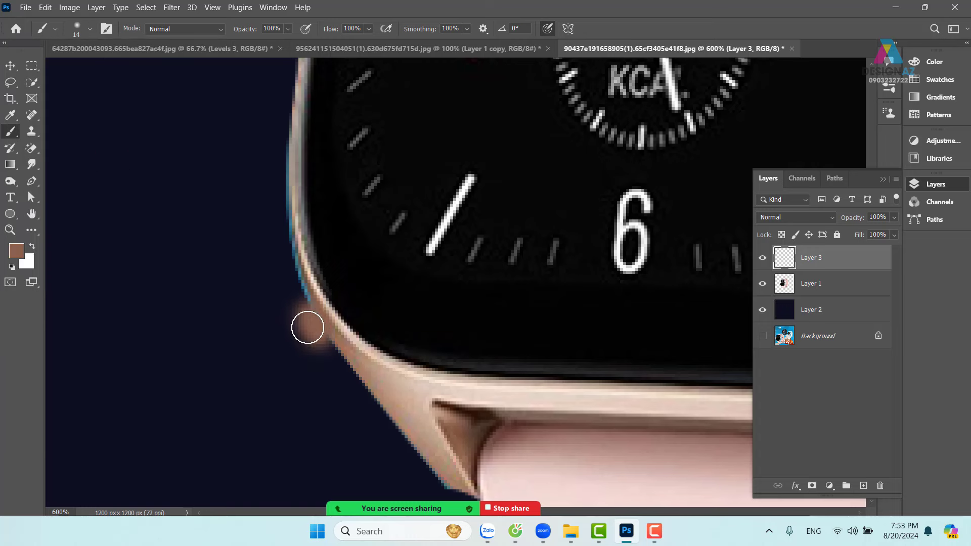
pyautogui.hotkey('ctrl', 'z')
pyautogui.moveTo(368, 332)
pyautogui.keyDown('alt'); pyautogui.mouseDown()
pyautogui.moveTo(322, 330)
pyautogui.moveTo(285, 192)
pyautogui.mouseUp(); pyautogui.keyUp('alt')
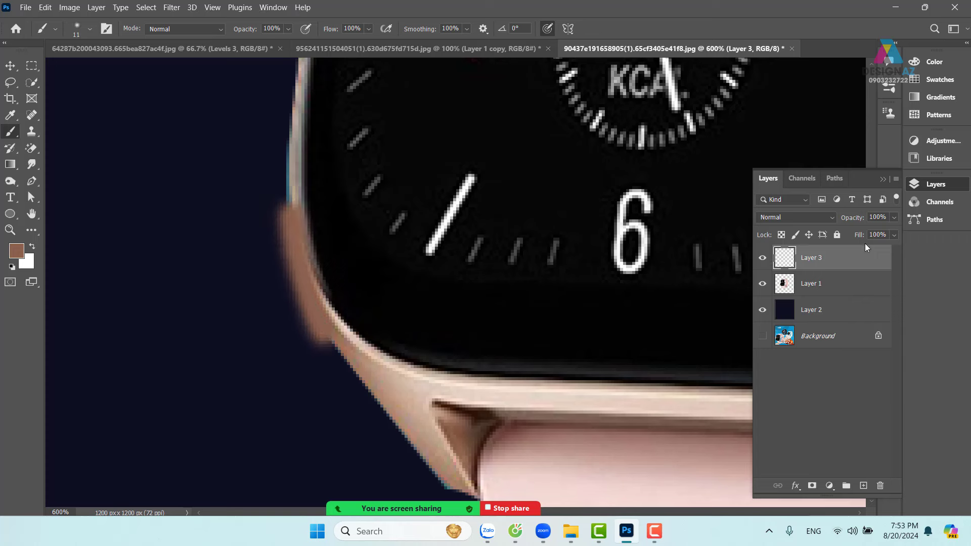
pyautogui.click(818, 221)
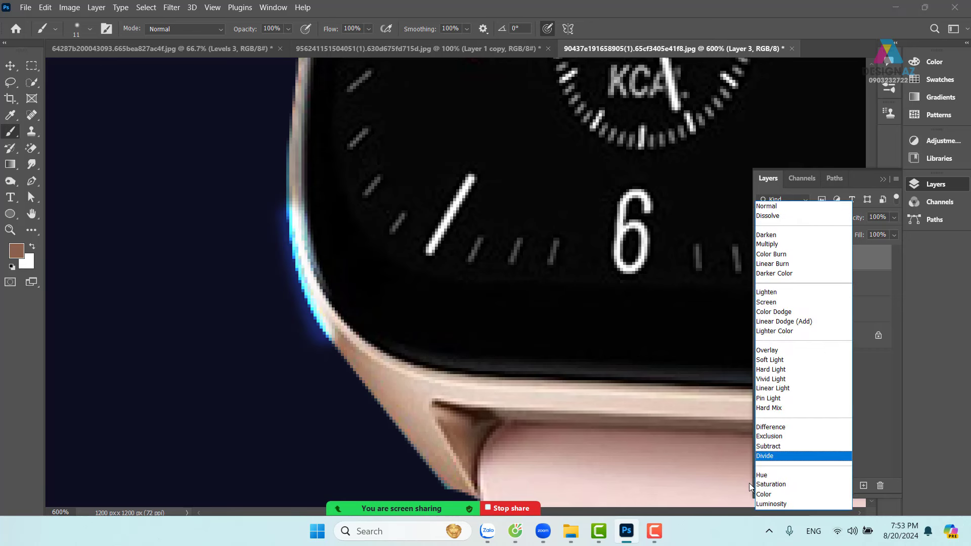
pyautogui.click(765, 495)
# Continue painting brown up the case's left edge and around its upper-left corner to the strap lug.
pyautogui.scroll(3, 316, 249)
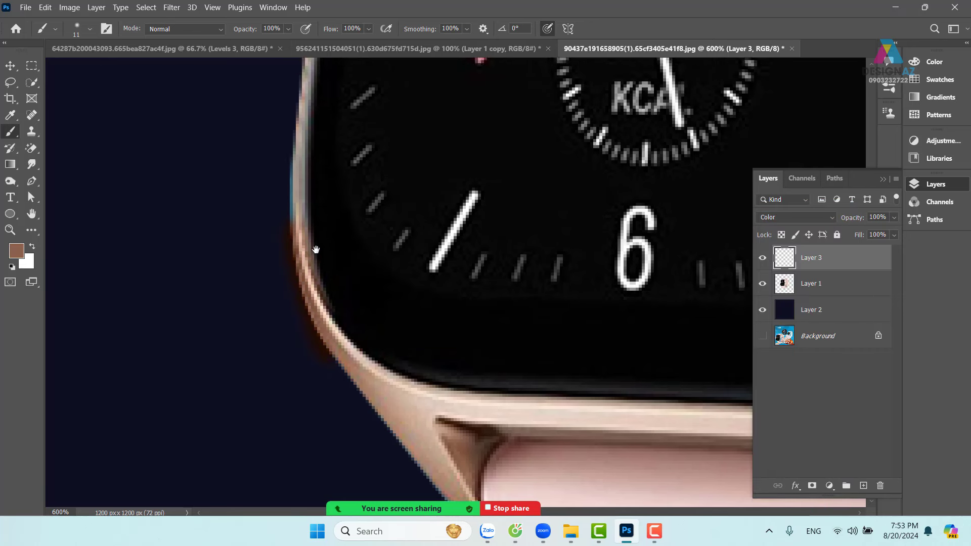
pyautogui.moveTo(296, 208); pyautogui.dragTo(299, 167)
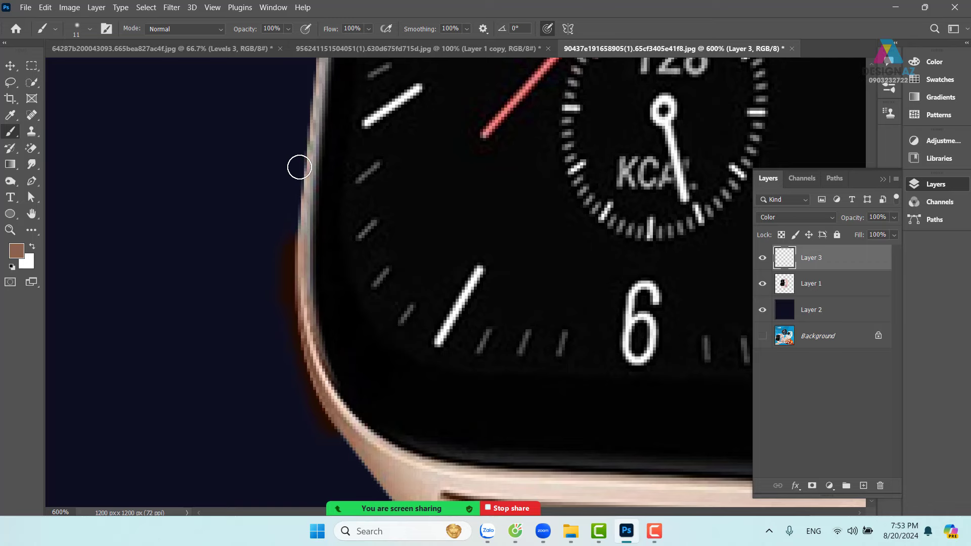
pyautogui.moveTo(359, 130); pyautogui.dragTo(303, 467)
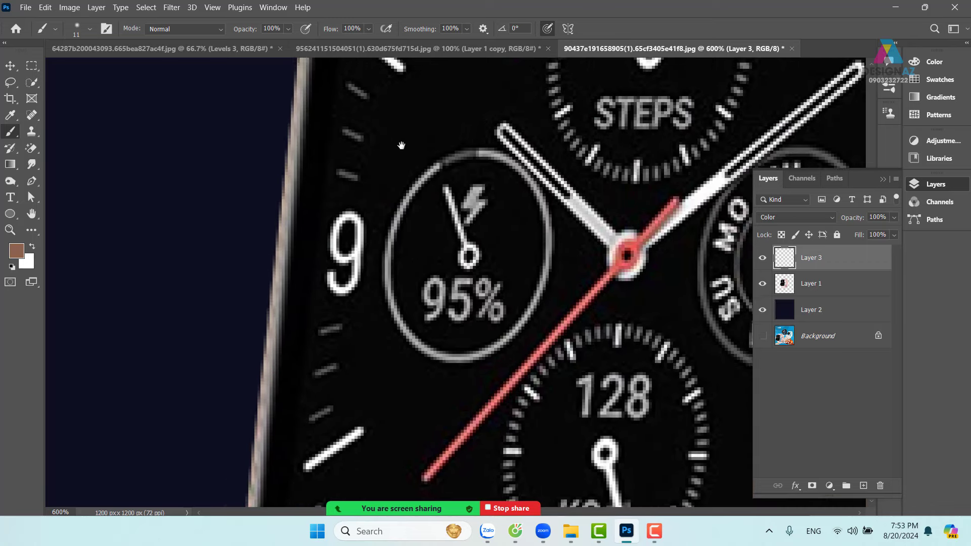
pyautogui.moveTo(401, 145); pyautogui.dragTo(346, 409)
pyautogui.moveTo(306, 197)
pyautogui.mouseDown()
pyautogui.moveTo(248, 308)
pyautogui.moveTo(281, 250)
pyautogui.moveTo(287, 216)
pyautogui.moveTo(255, 280)
pyautogui.moveTo(241, 356)
pyautogui.mouseUp()
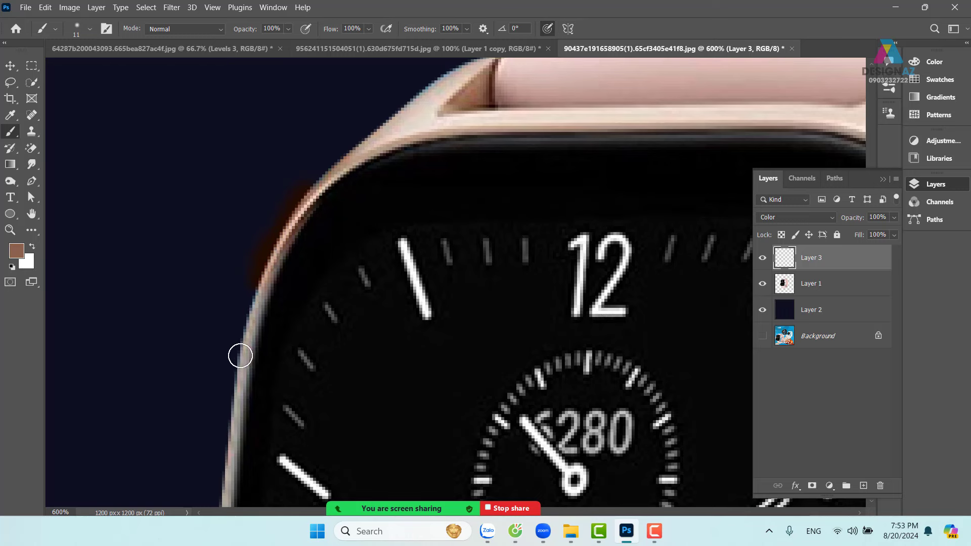
pyautogui.moveTo(482, 122); pyautogui.dragTo(369, 265)
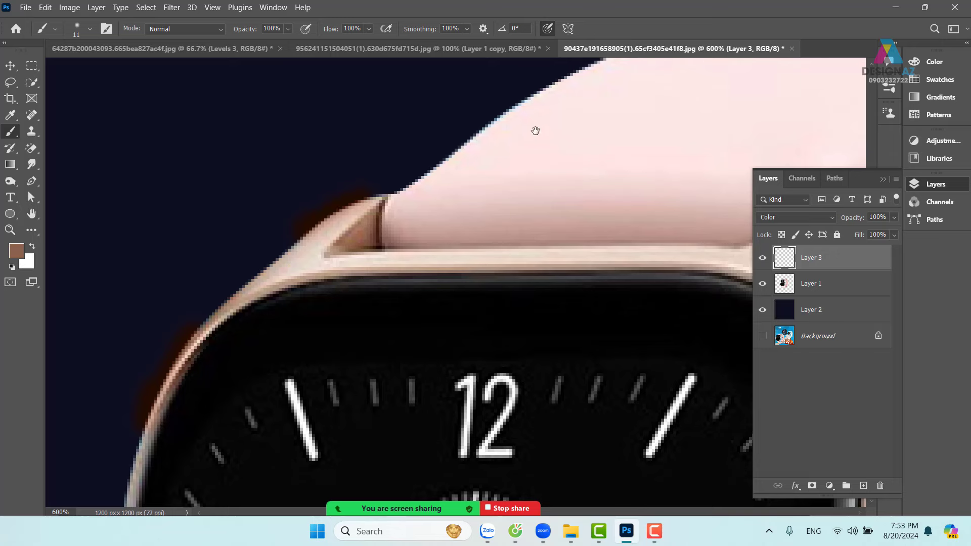
# Paint brown over the blue fringe at the upper end of the gap between the case and the strap.
pyautogui.moveTo(535, 130)
pyautogui.mouseDown()
pyautogui.moveTo(335, 278)
pyautogui.moveTo(151, 192)
pyautogui.mouseUp()
pyautogui.moveTo(634, 225); pyautogui.dragTo(531, 218)
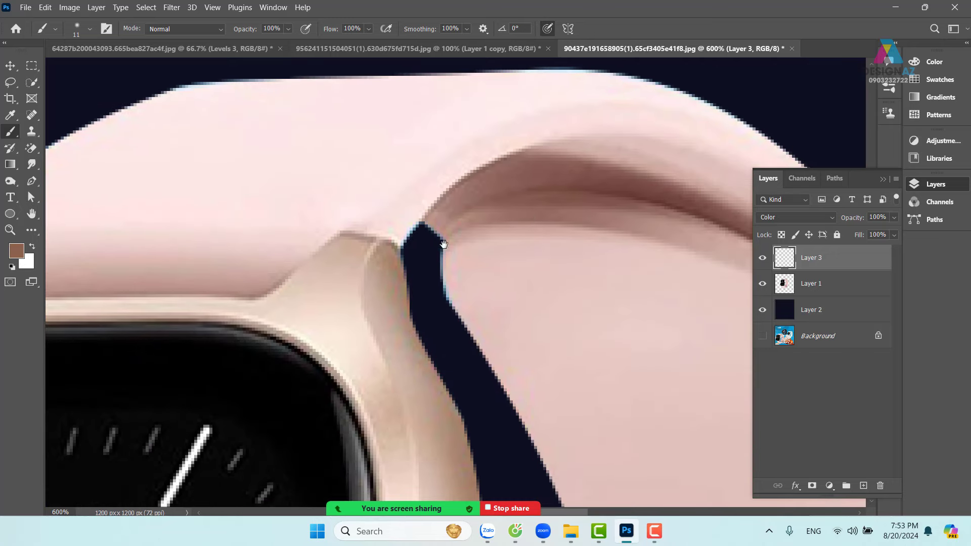
pyautogui.moveTo(417, 232)
pyautogui.mouseDown()
pyautogui.moveTo(400, 248)
pyautogui.moveTo(429, 252)
pyautogui.moveTo(437, 240)
pyautogui.moveTo(432, 263)
pyautogui.mouseUp()
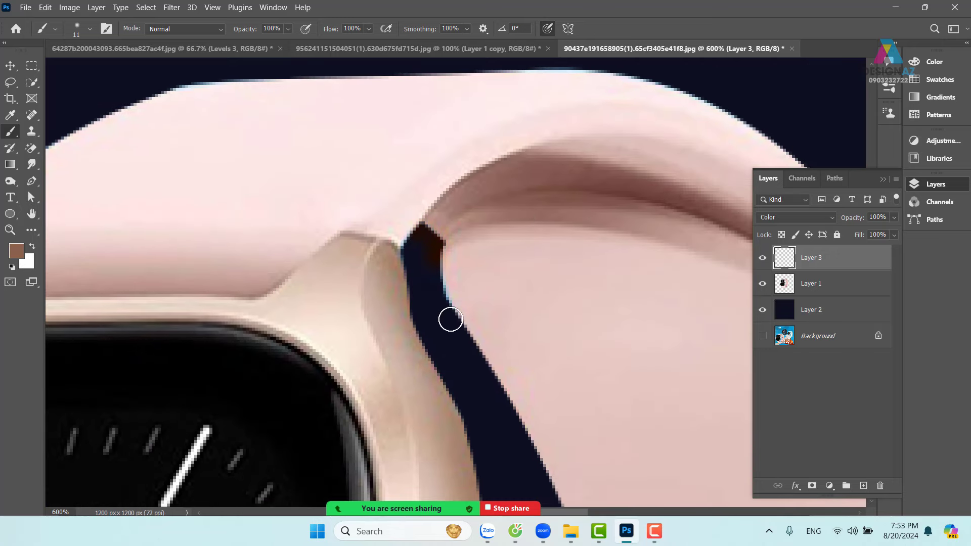
# Continue painting brown along the strap's lower-left edge, its pointed corner, and the left side of the buckle.
pyautogui.moveTo(563, 304); pyautogui.dragTo(251, 254)
pyautogui.moveTo(510, 354); pyautogui.dragTo(414, 70)
pyautogui.moveTo(524, 369); pyautogui.dragTo(589, 76)
pyautogui.moveTo(544, 442); pyautogui.dragTo(570, 229)
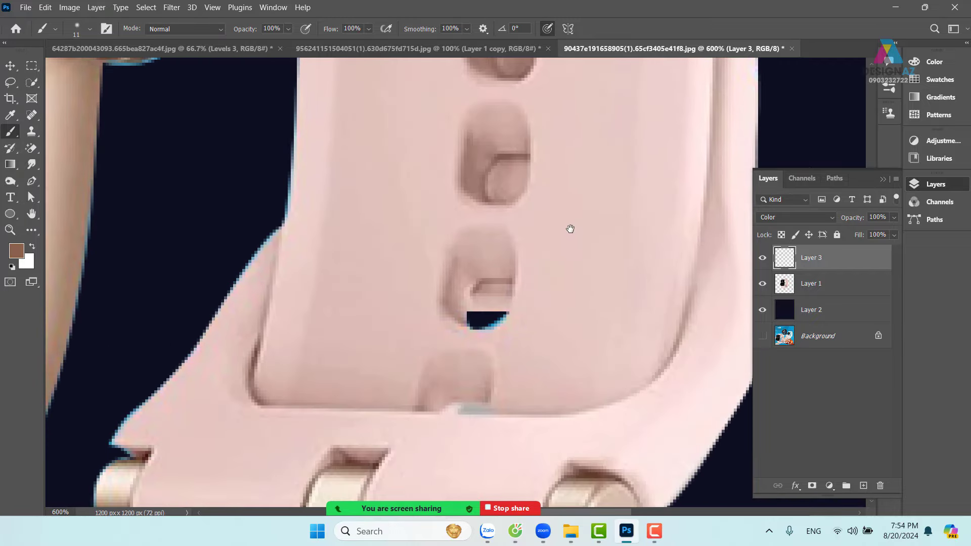
pyautogui.moveTo(275, 214)
pyautogui.mouseDown()
pyautogui.moveTo(229, 294)
pyautogui.moveTo(273, 228)
pyautogui.moveTo(241, 272)
pyautogui.mouseUp()
pyautogui.moveTo(207, 320); pyautogui.dragTo(353, 219)
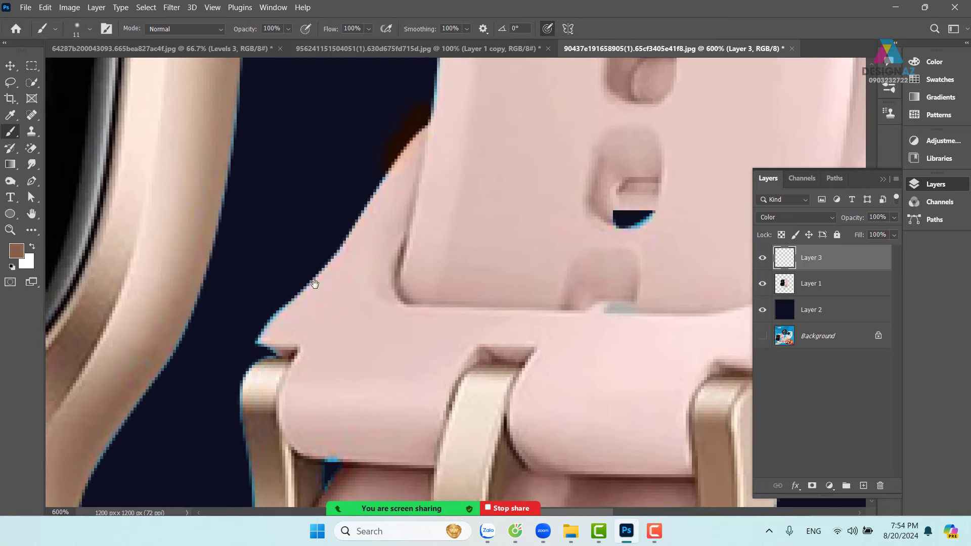
pyautogui.moveTo(279, 307)
pyautogui.mouseDown()
pyautogui.moveTo(257, 327)
pyautogui.moveTo(310, 287)
pyautogui.moveTo(255, 335)
pyautogui.mouseUp()
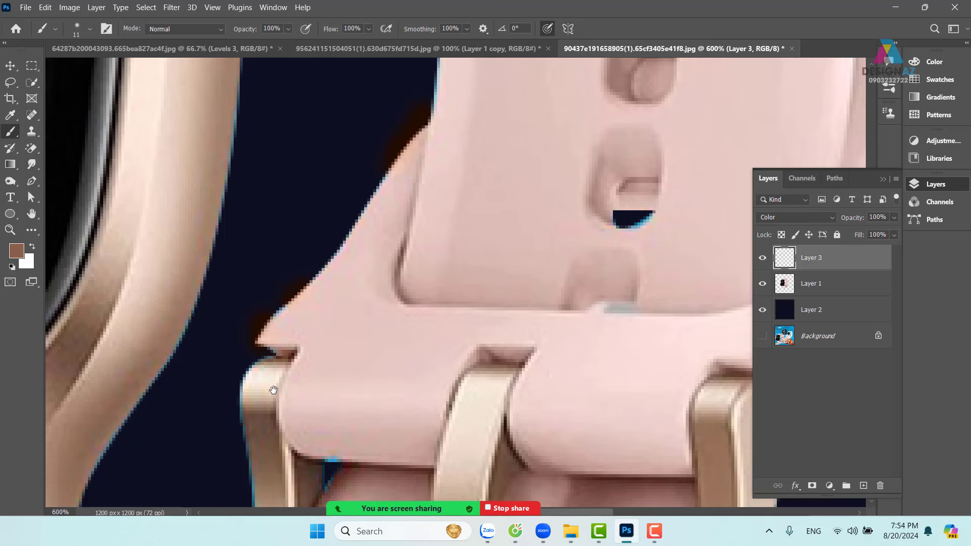
pyautogui.moveTo(273, 390)
pyautogui.mouseDown()
pyautogui.moveTo(319, 257)
pyautogui.moveTo(295, 368)
pyautogui.mouseUp()
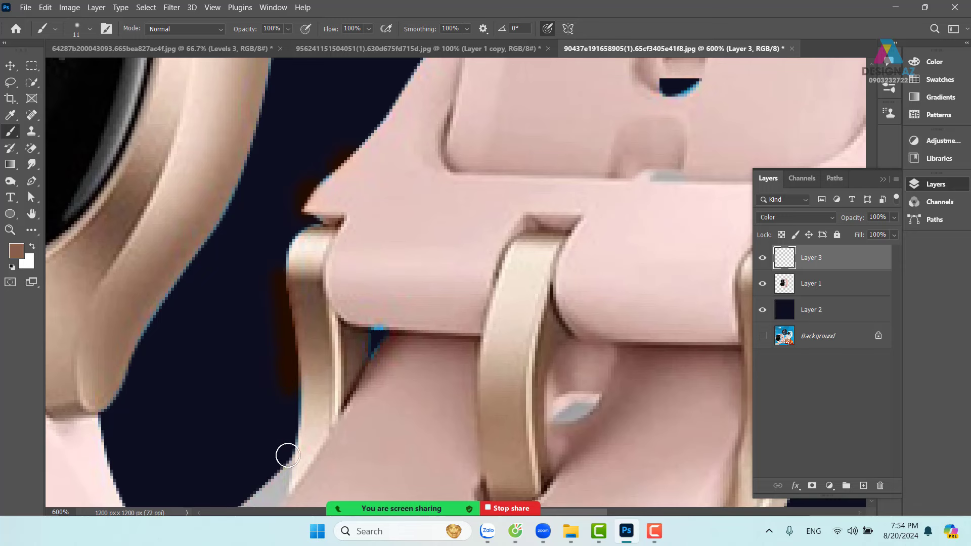
pyautogui.moveTo(347, 333)
pyautogui.mouseDown()
pyautogui.moveTo(420, 164)
pyautogui.moveTo(464, 185)
pyautogui.mouseUp()
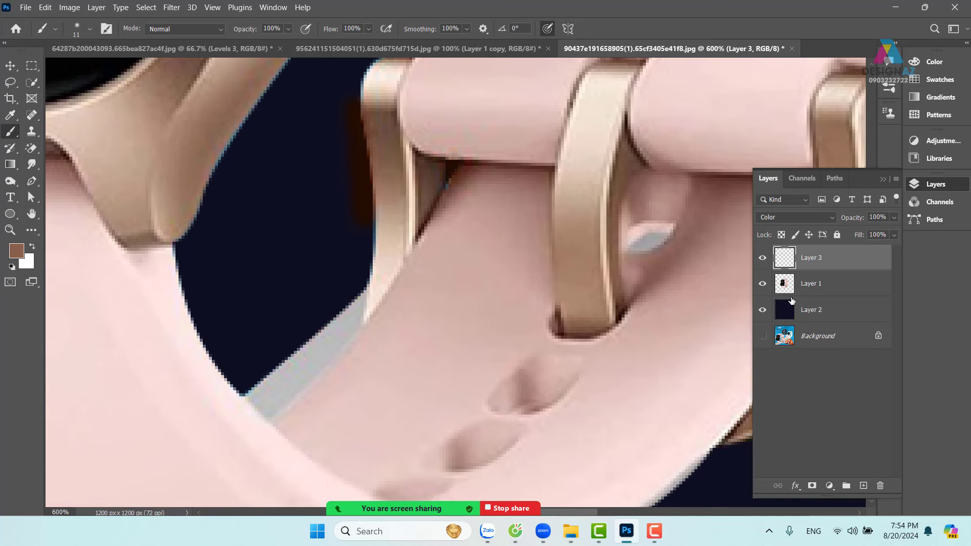
# Set Layer 3's blend mode to Normal and paint brown up the case's right edge to the crown.
pyautogui.click(806, 220)
pyautogui.click(783, 202)
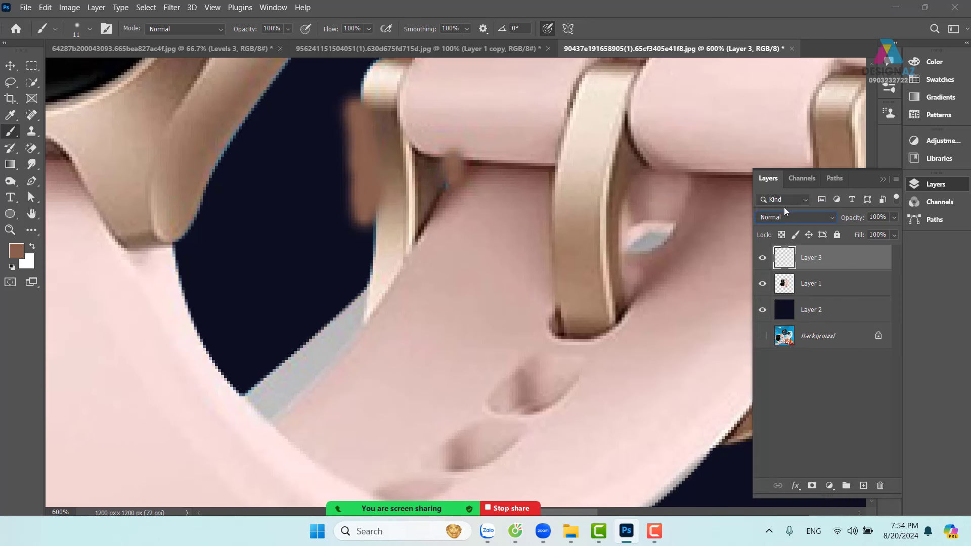
pyautogui.moveTo(256, 141)
pyautogui.mouseDown()
pyautogui.moveTo(227, 149)
pyautogui.moveTo(199, 198)
pyautogui.mouseUp()
pyautogui.moveTo(248, 117); pyautogui.dragTo(207, 284)
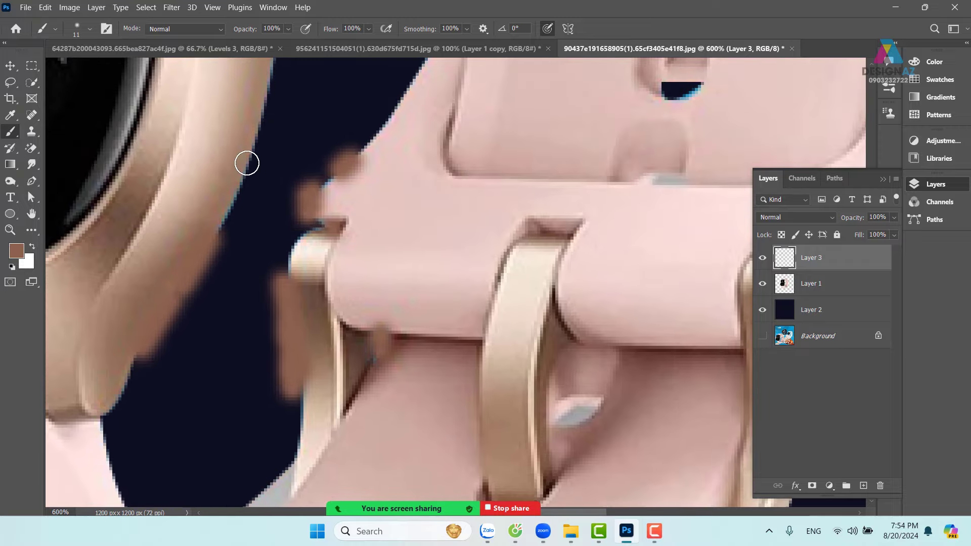
pyautogui.moveTo(268, 147)
pyautogui.mouseDown()
pyautogui.moveTo(203, 324)
pyautogui.moveTo(172, 359)
pyautogui.moveTo(204, 267)
pyautogui.moveTo(216, 159)
pyautogui.moveTo(229, 199)
pyautogui.moveTo(243, 181)
pyautogui.moveTo(237, 299)
pyautogui.moveTo(209, 340)
pyautogui.moveTo(212, 268)
pyautogui.mouseUp()
pyautogui.moveTo(219, 182); pyautogui.dragTo(225, 130)
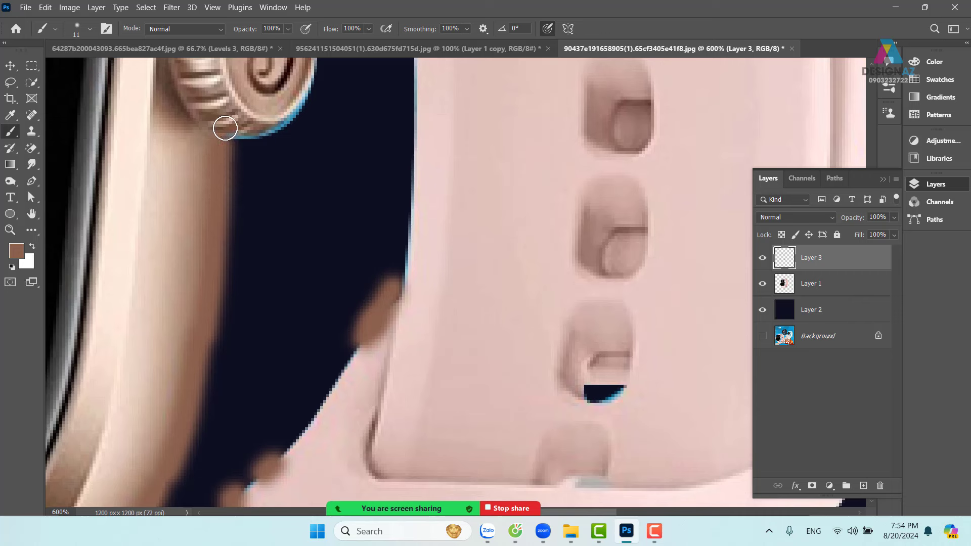
# Clip Layer 3 to Layer 1 and fill in the brown along the strap's slanted lower-left edge.
pyautogui.hotkey('ctrl', 'alt', 'g')
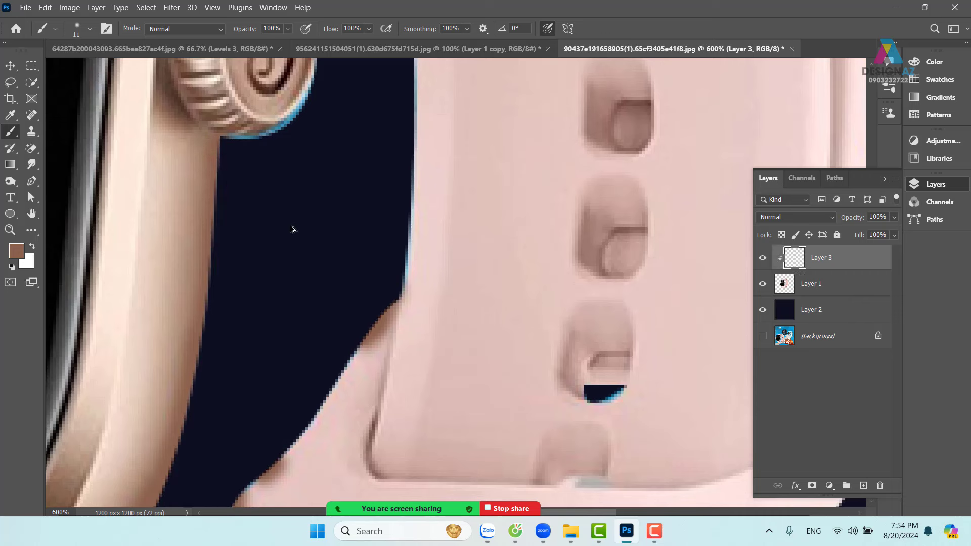
pyautogui.moveTo(297, 189); pyautogui.dragTo(325, 148)
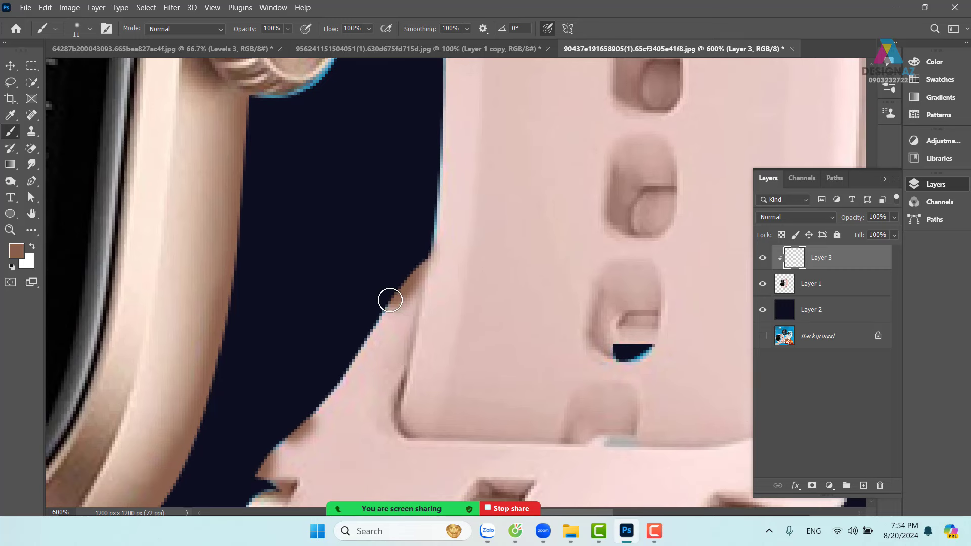
pyautogui.moveTo(388, 299)
pyautogui.mouseDown()
pyautogui.moveTo(325, 396)
pyautogui.moveTo(258, 451)
pyautogui.moveTo(301, 431)
pyautogui.moveTo(337, 389)
pyautogui.moveTo(386, 286)
pyautogui.mouseUp()
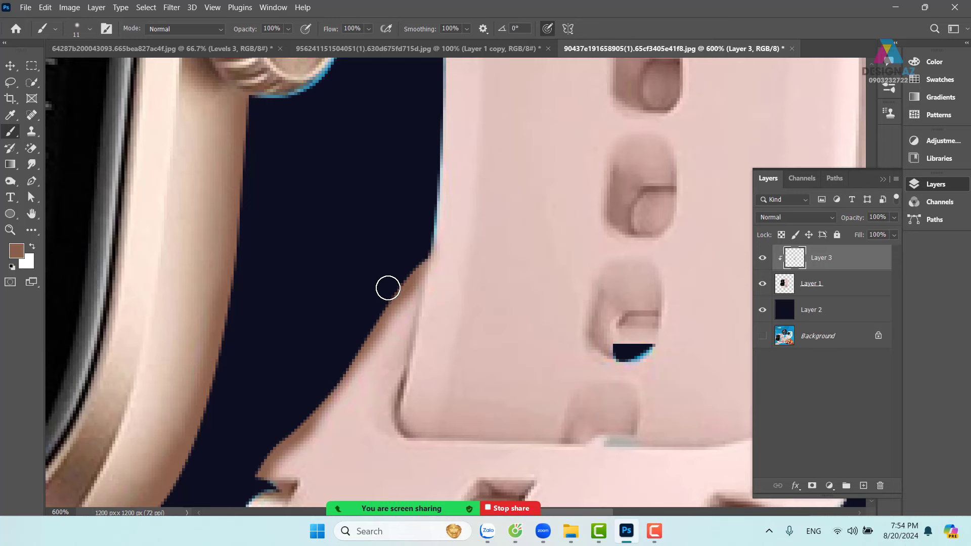
# Paint brown over the blue fringe along the crown's right and lower edges, undoing unwanted strokes.
pyautogui.moveTo(316, 169); pyautogui.dragTo(303, 288)
pyautogui.moveTo(252, 249)
pyautogui.mouseDown()
pyautogui.moveTo(322, 223)
pyautogui.moveTo(353, 152)
pyautogui.mouseUp()
pyautogui.hotkey('ctrl', 'z')
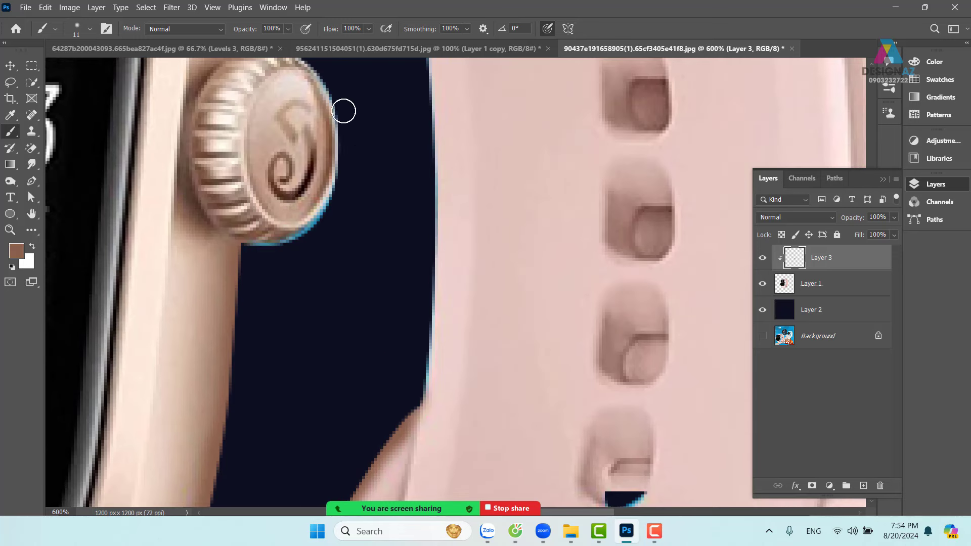
pyautogui.hotkey('ctrl', 'z')
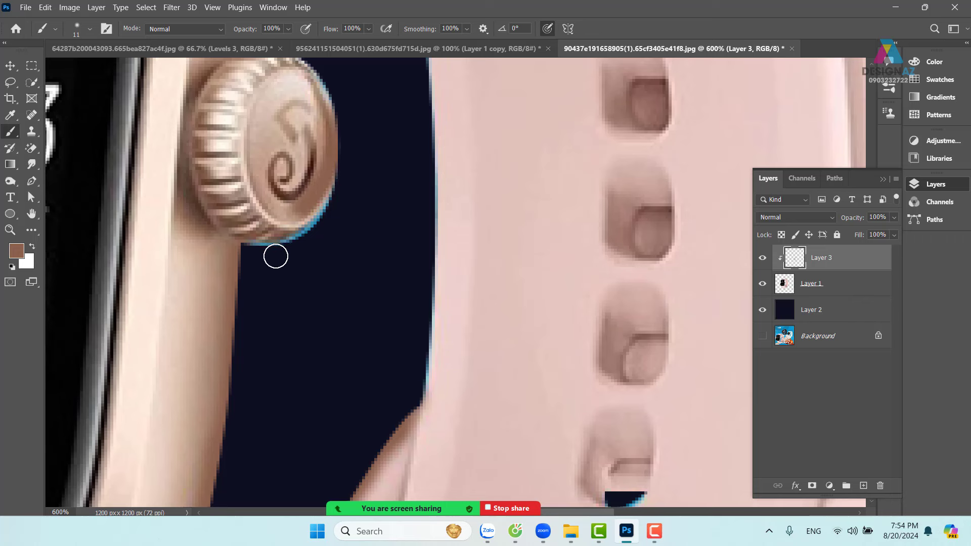
pyautogui.hotkey('ctrl', 'z')
pyautogui.moveTo(254, 254)
pyautogui.mouseDown()
pyautogui.moveTo(329, 218)
pyautogui.moveTo(346, 166)
pyautogui.moveTo(333, 174)
pyautogui.moveTo(339, 206)
pyautogui.moveTo(320, 237)
pyautogui.mouseUp()
pyautogui.moveTo(368, 152); pyautogui.dragTo(349, 282)
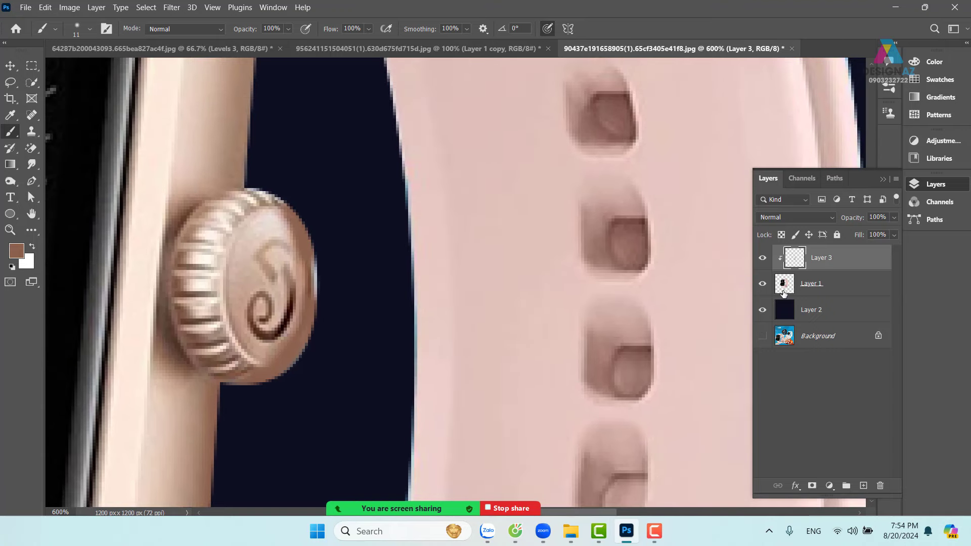
# Set the blend mode of the clipped Layer 3 to Color.
pyautogui.click(799, 217)
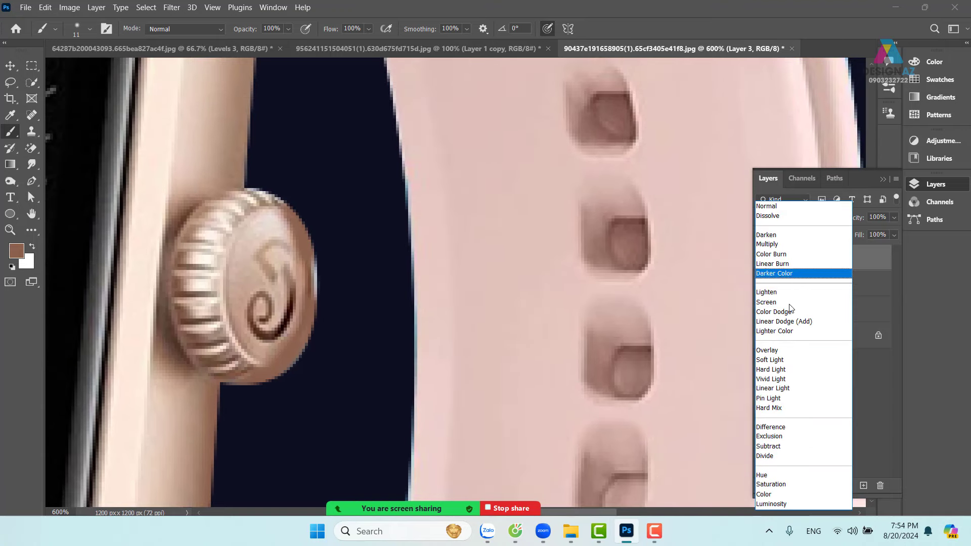
pyautogui.click(781, 494)
pyautogui.moveTo(325, 203); pyautogui.dragTo(358, 458)
pyautogui.moveTo(328, 196); pyautogui.dragTo(377, 295)
# Merge Layer 3 and Layer 1 into a single watch layer.
pyautogui.hotkey('ctrl', '-')
pyautogui.hotkey('ctrl', '-')
pyautogui.hotkey('ctrl', '-')
pyautogui.hotkey('ctrl', '-')
pyautogui.hotkey('ctrl', '-')
pyautogui.hotkey('ctrl', '-')
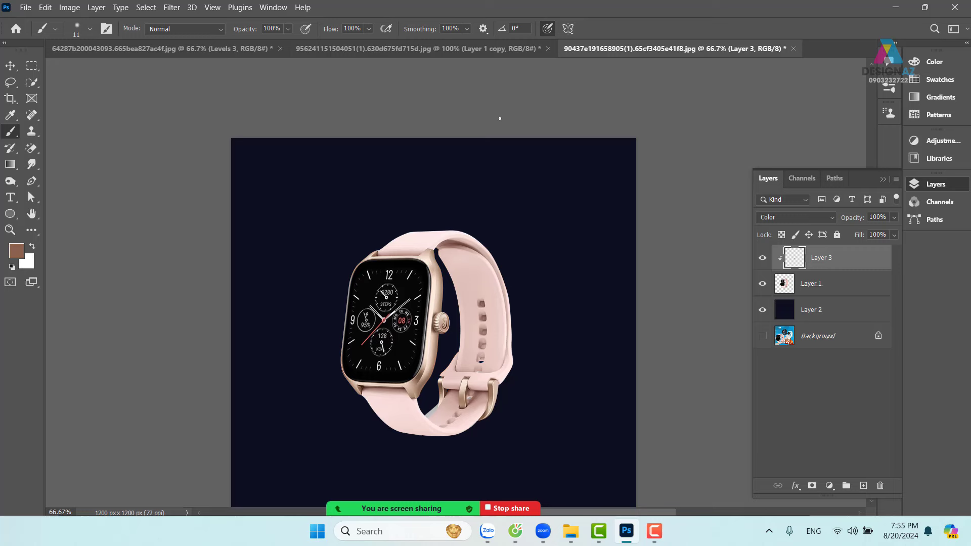
pyautogui.keyDown('shift'); pyautogui.click(841, 294); pyautogui.keyUp('shift')
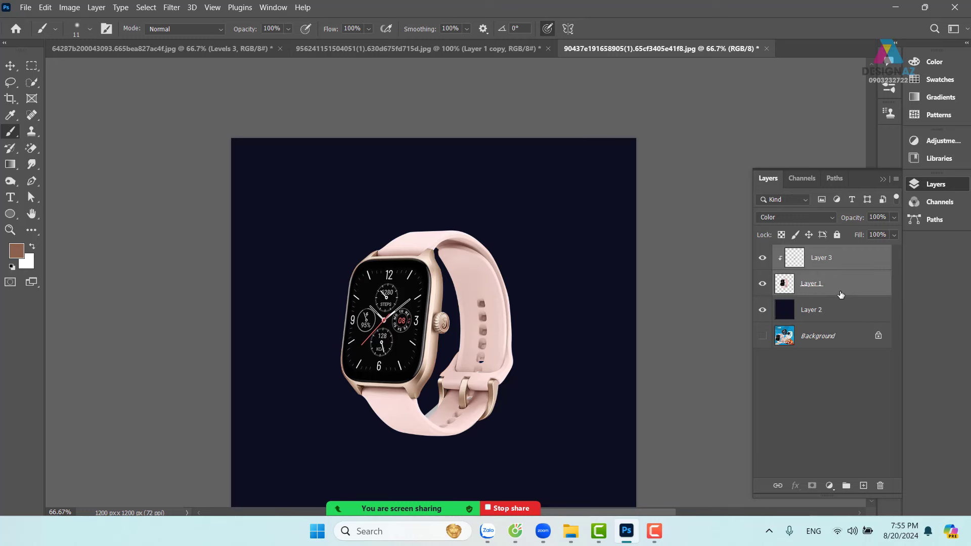
pyautogui.hotkey('ctrl', 'e')
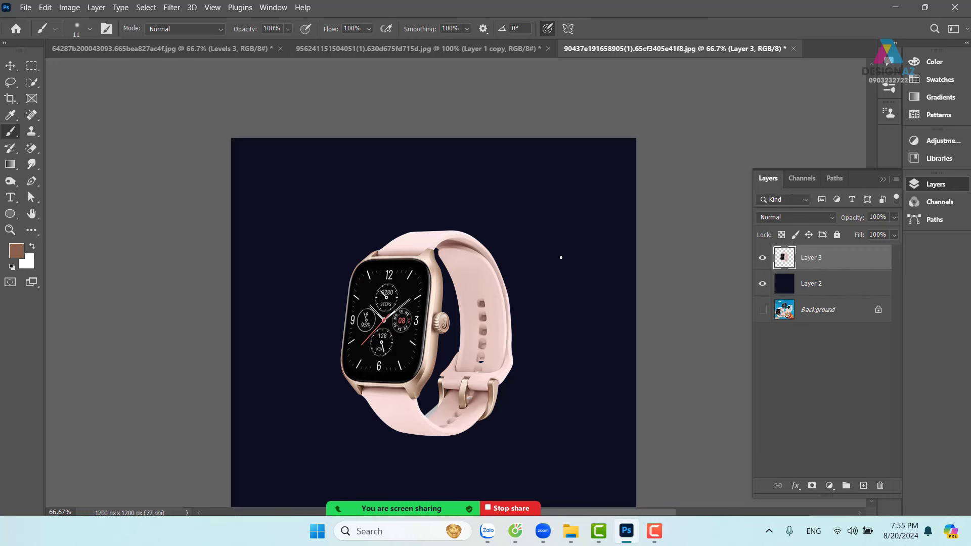
# Cut the watch from its layer, paste it into the 64287b200043093 poster document, and position it over the stone platform.
pyautogui.hotkey('ctrl', '+')
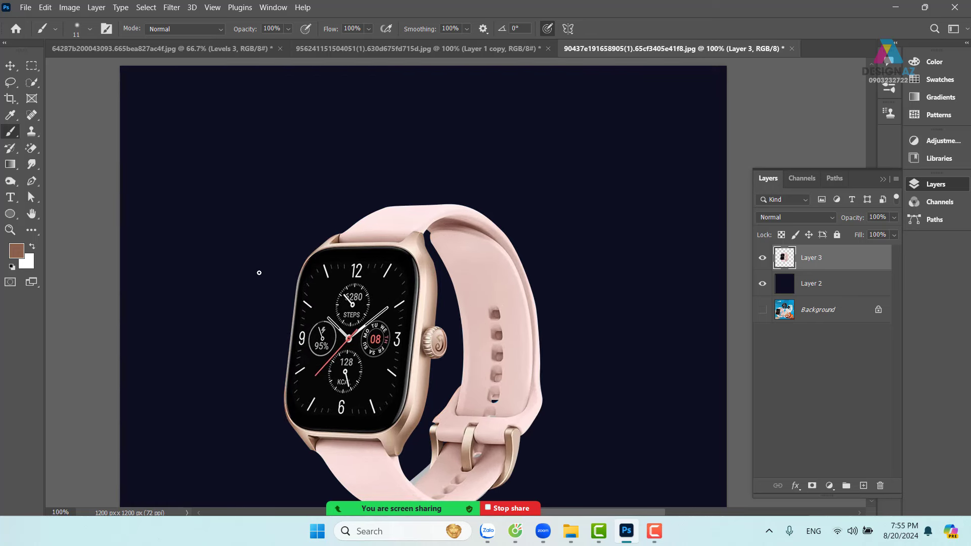
pyautogui.click(10, 65)
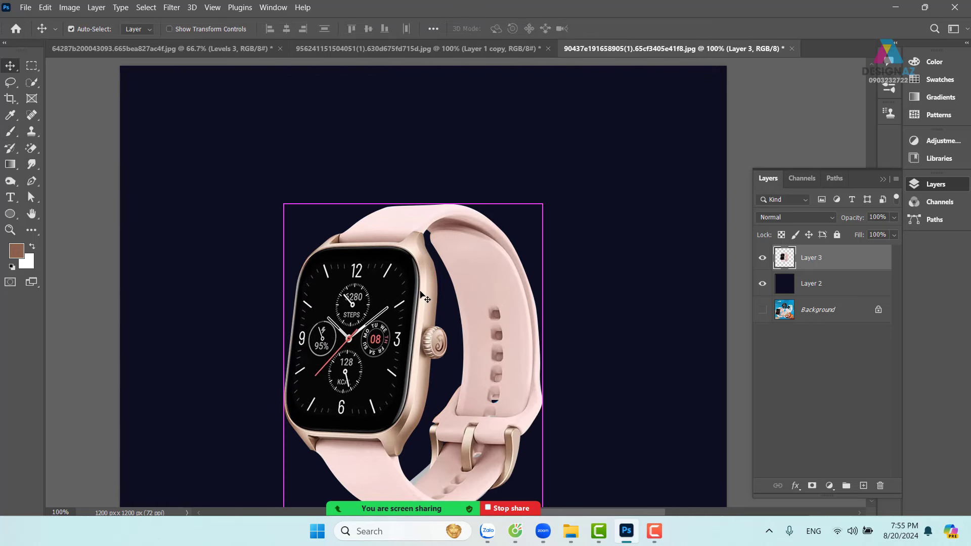
pyautogui.hotkey('ctrl', 'a')
pyautogui.hotkey('ctrl', 'x')
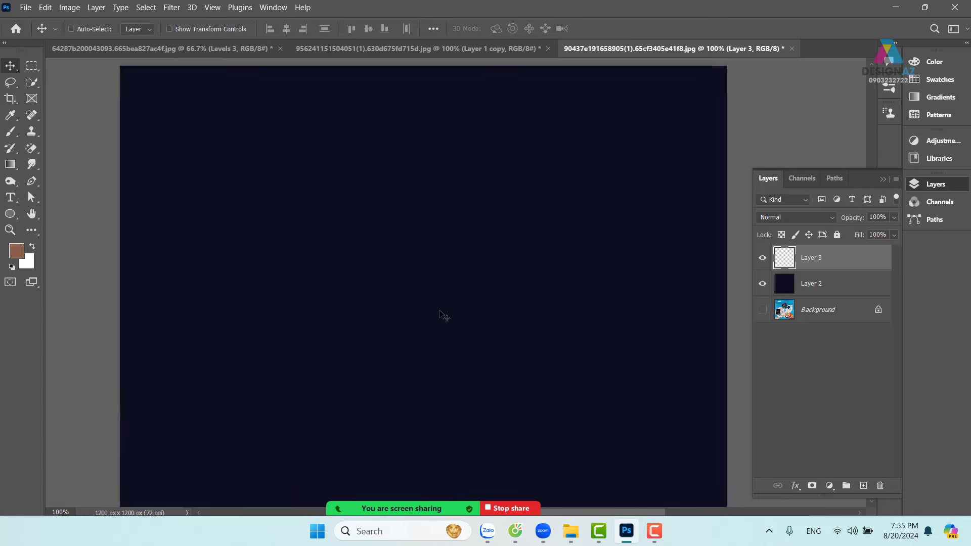
pyautogui.click(192, 49)
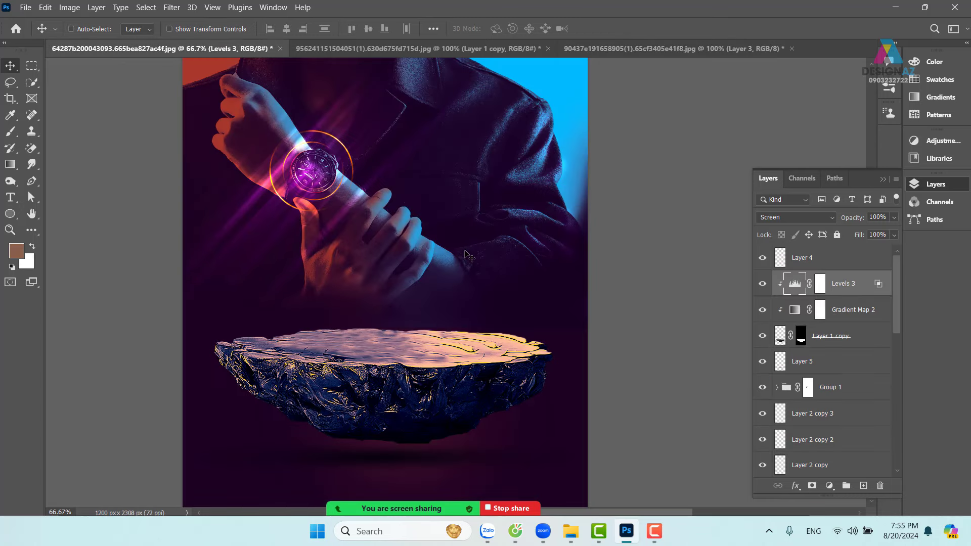
pyautogui.hotkey('ctrl', 'v')
pyautogui.moveTo(357, 299); pyautogui.dragTo(414, 265)
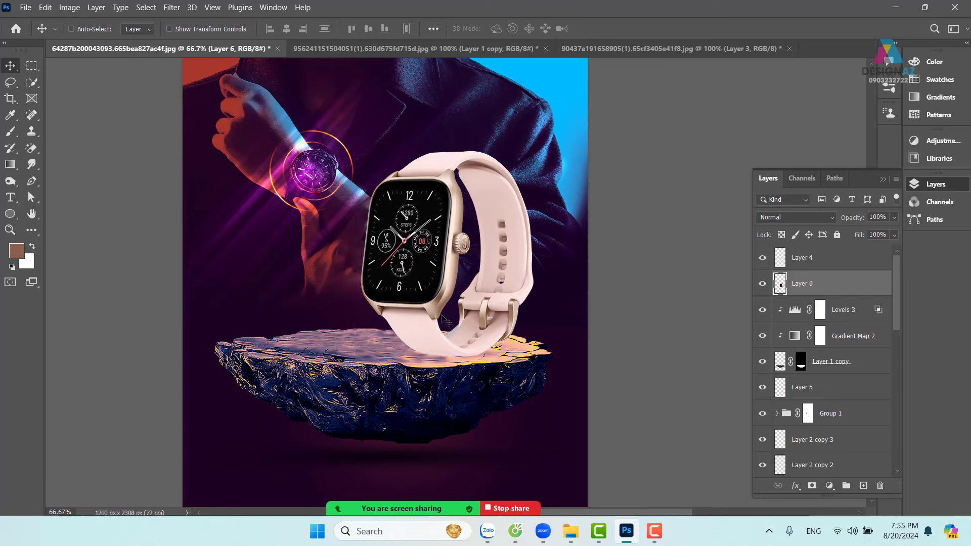
pyautogui.moveTo(442, 317); pyautogui.dragTo(394, 318)
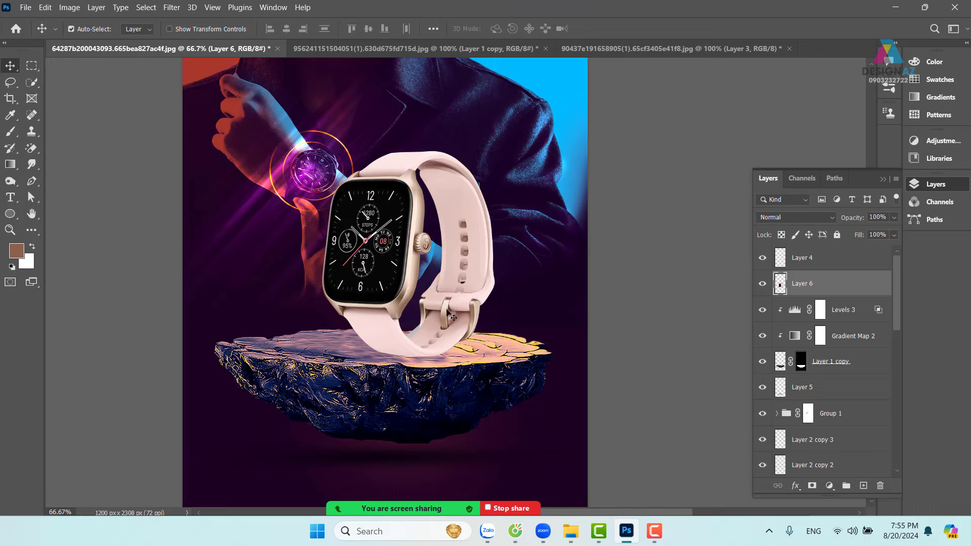
# Scale the watch to 78.52% and place it standing on the right part of the stone platform.
pyautogui.hotkey('ctrl', 't')
pyautogui.moveTo(496, 152); pyautogui.dragTo(446, 209)
pyautogui.moveTo(369, 276); pyautogui.dragTo(450, 267)
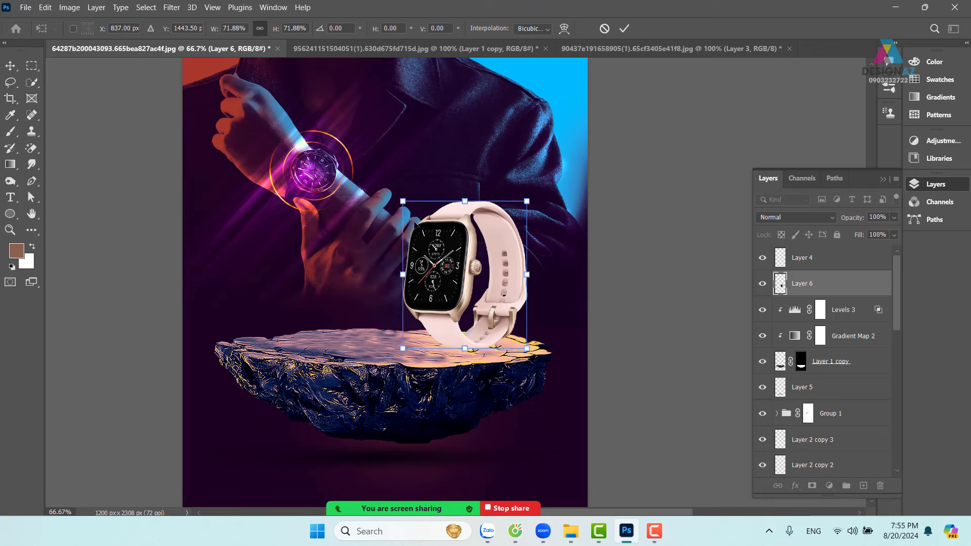
pyautogui.moveTo(402, 202); pyautogui.dragTo(391, 187)
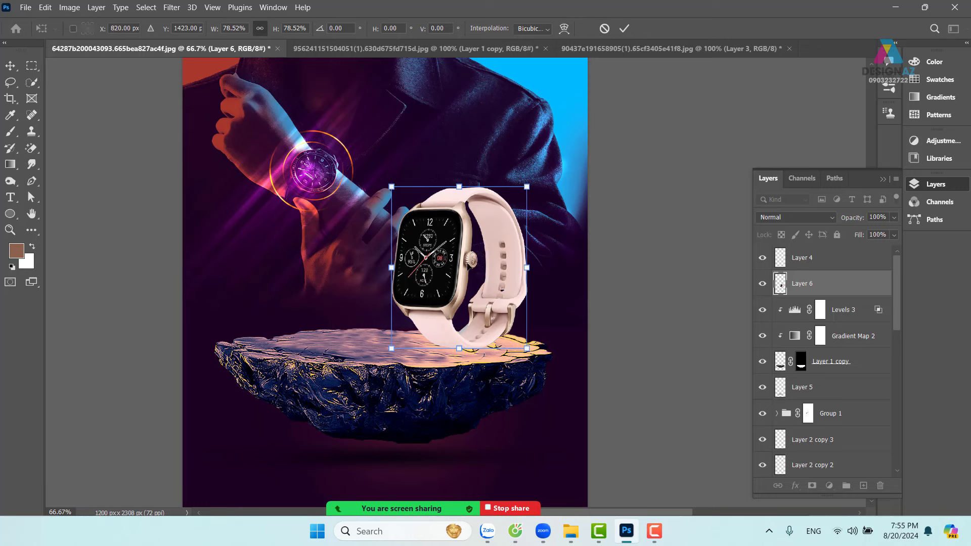
pyautogui.moveTo(468, 226); pyautogui.dragTo(480, 232)
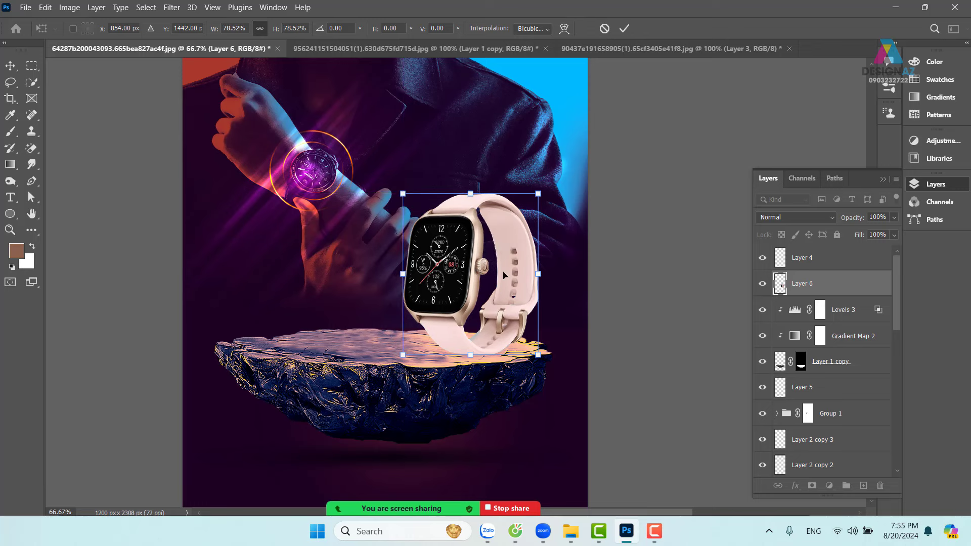
pyautogui.press('Return')
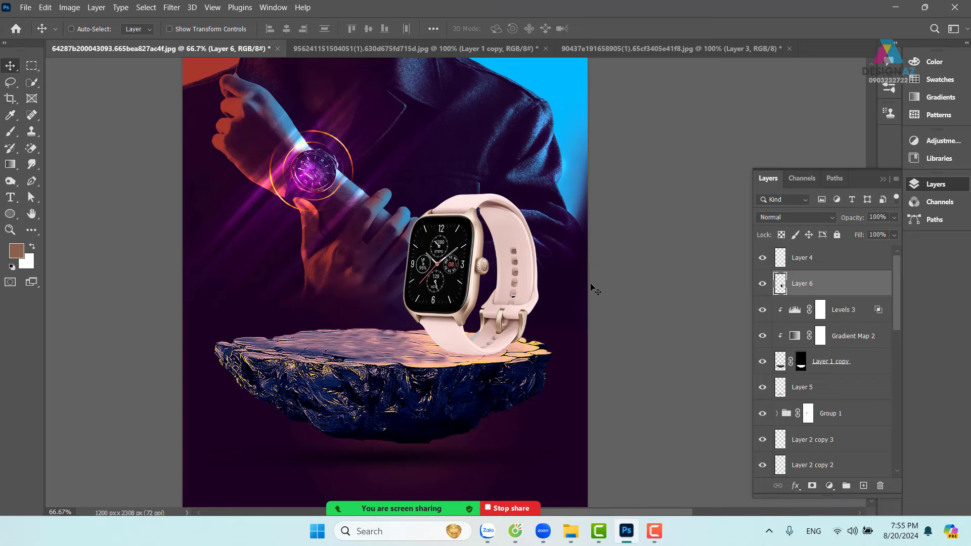
# Try a Levels adjustment on the watch layer with input levels 75, 1.17 and 242, and undo it.
pyautogui.hotkey('ctrl', '+')
pyautogui.moveTo(556, 286); pyautogui.dragTo(514, 283)
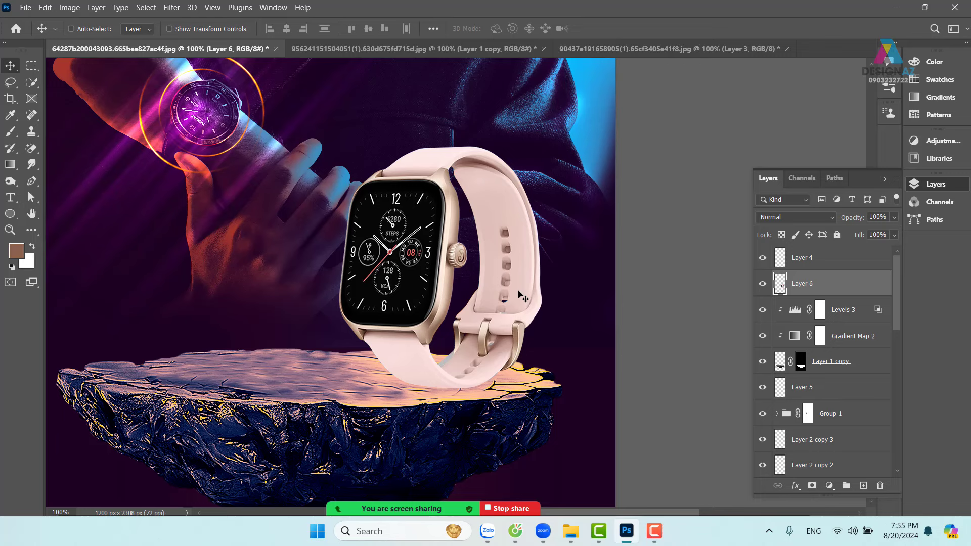
pyautogui.click(69, 7)
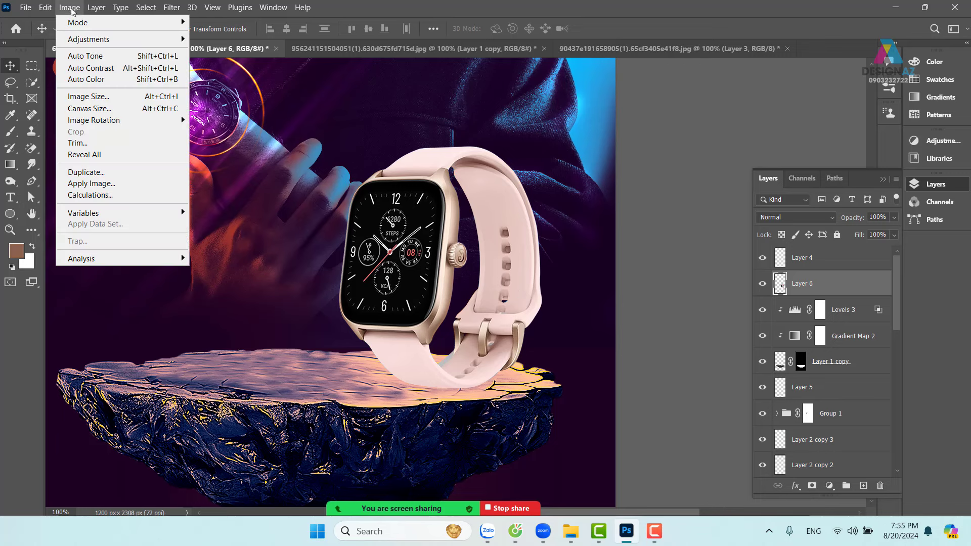
pyautogui.moveTo(95, 46)
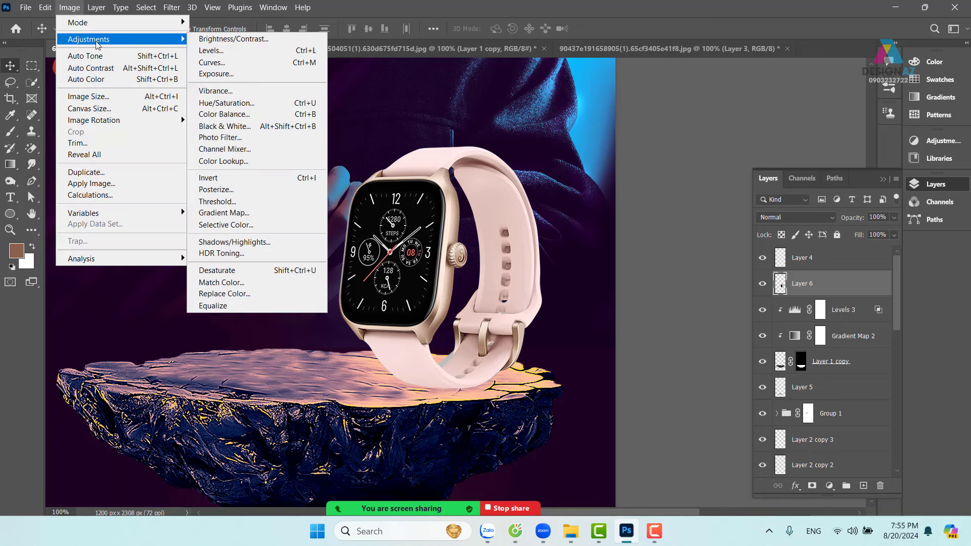
pyautogui.click(255, 53)
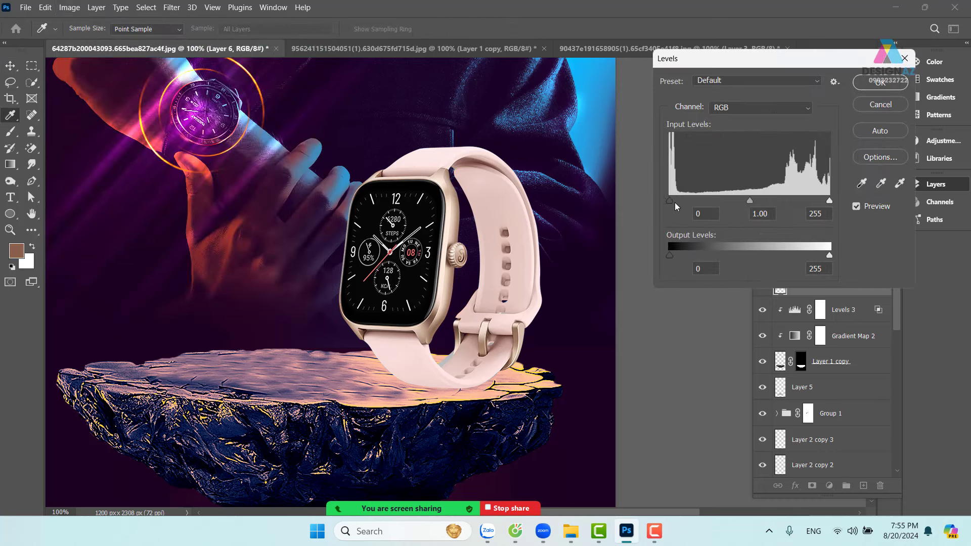
pyautogui.moveTo(675, 201); pyautogui.dragTo(699, 200)
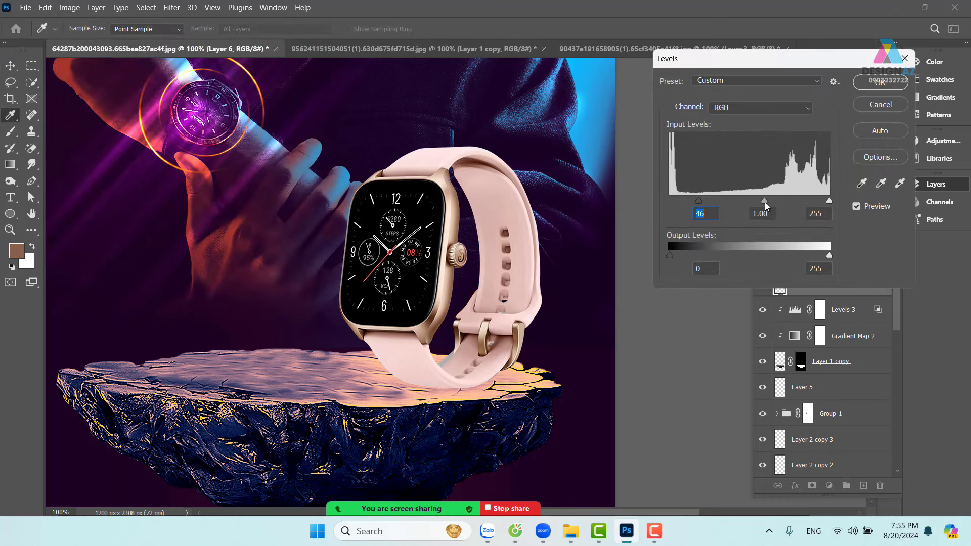
pyautogui.moveTo(765, 200); pyautogui.dragTo(756, 200)
pyautogui.moveTo(828, 201); pyautogui.dragTo(821, 201)
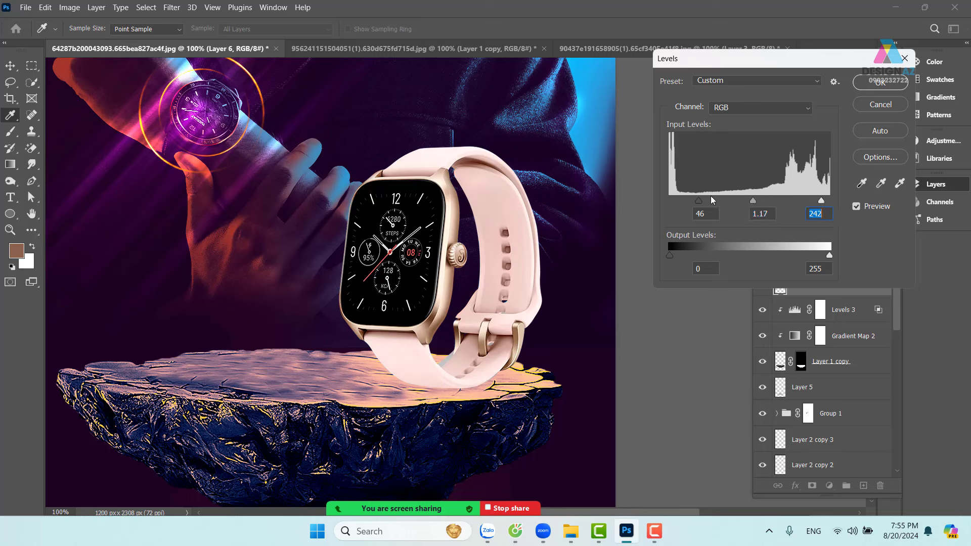
pyautogui.moveTo(702, 201); pyautogui.dragTo(716, 200)
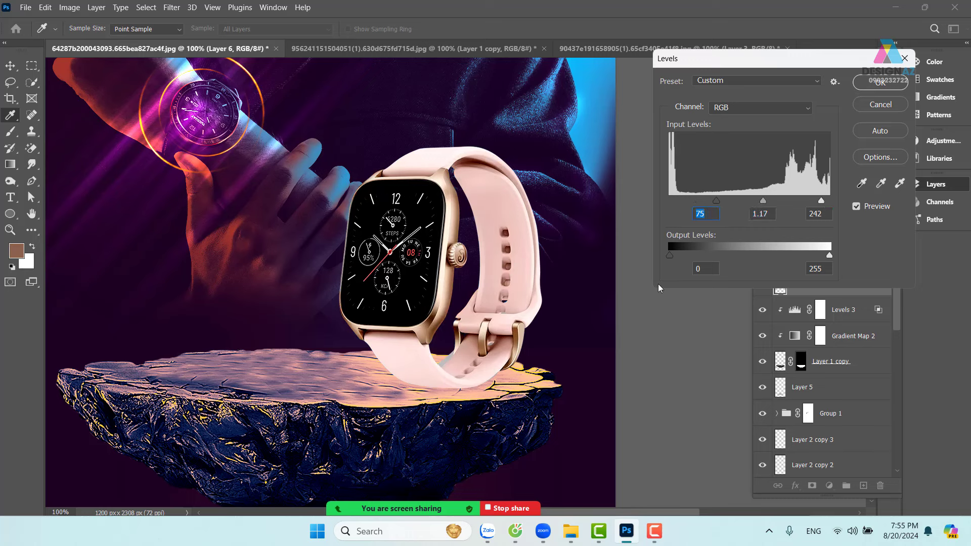
pyautogui.click(880, 83)
pyautogui.press('v')
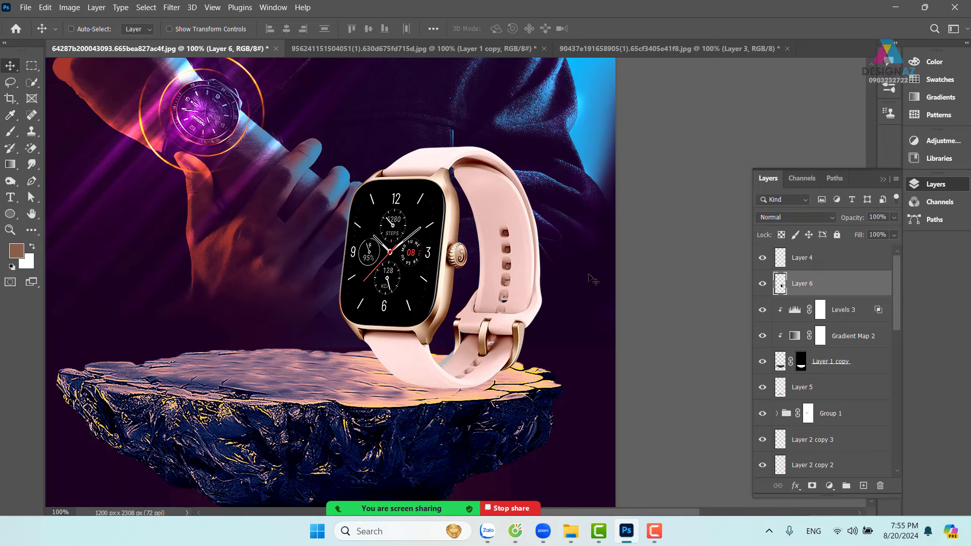
pyautogui.hotkey('ctrl', 'z')
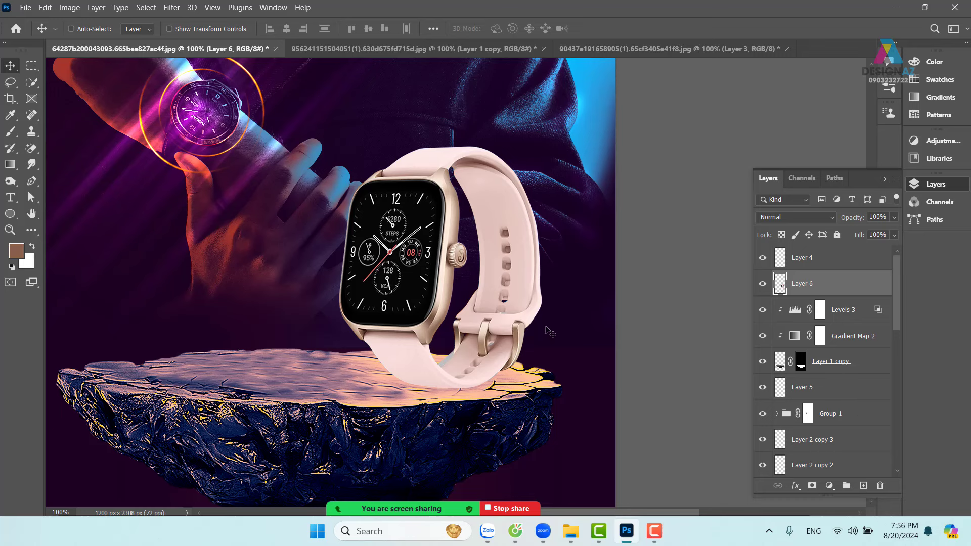
# Boost the watch layer's Vibrance to +100.
pyautogui.click(70, 7)
pyautogui.moveTo(84, 40)
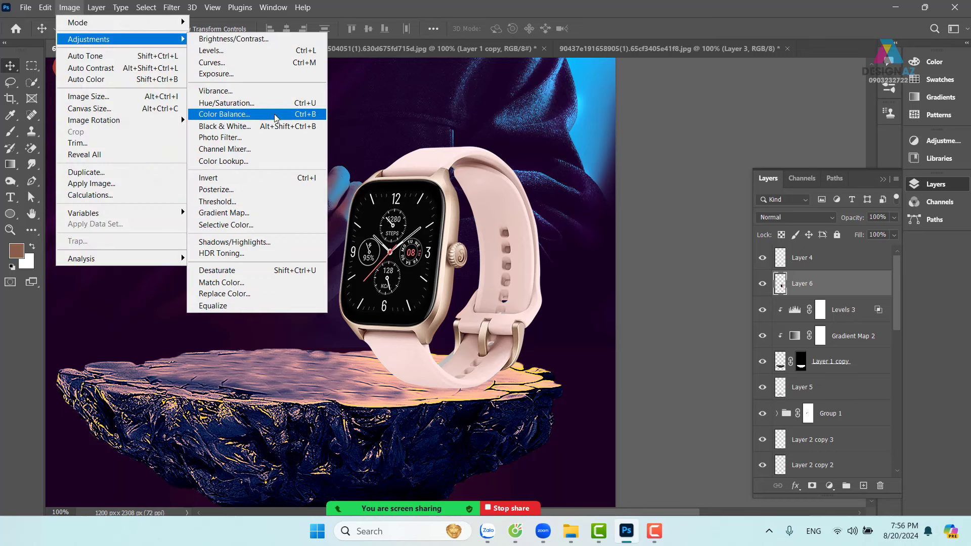
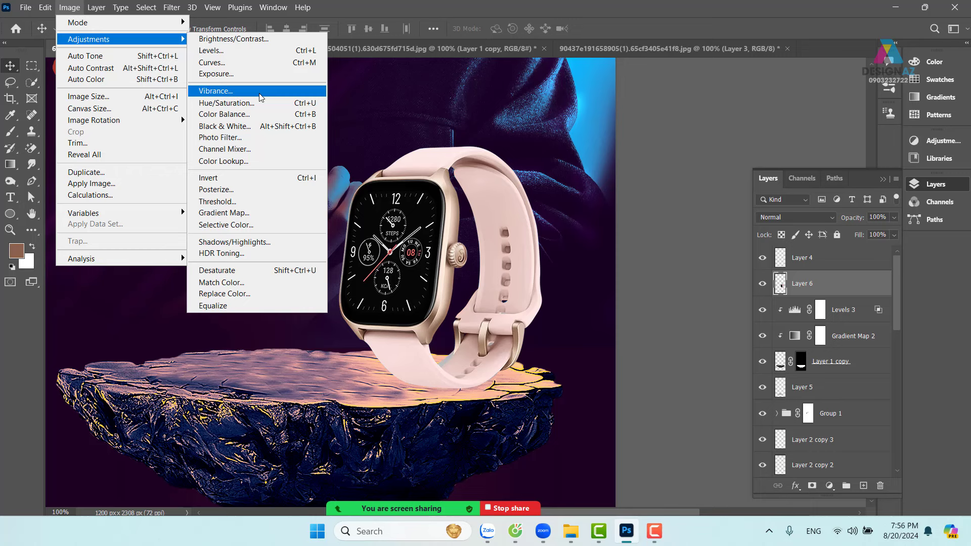
pyautogui.click(260, 95)
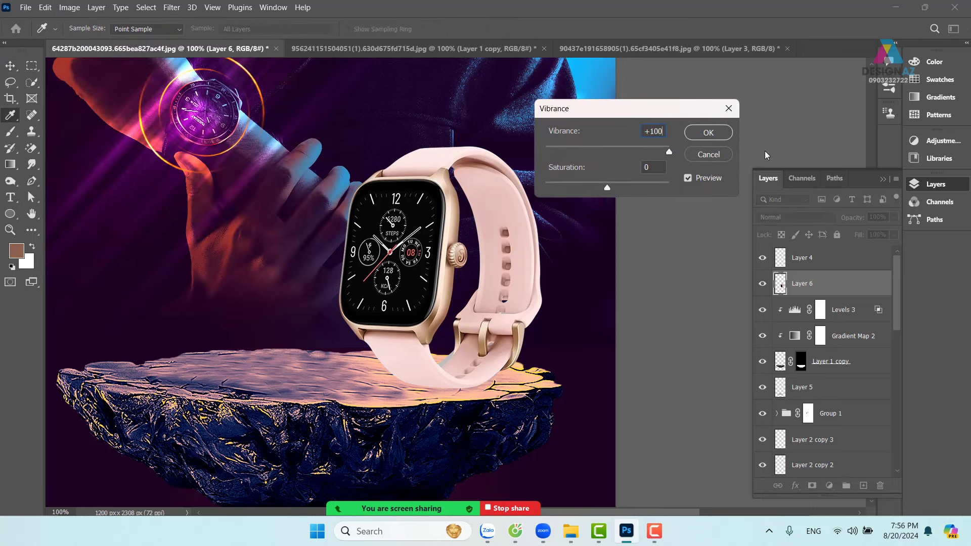
pyautogui.moveTo(764, 150); pyautogui.dragTo(765, 151)
pyautogui.click(692, 178)
pyautogui.click(717, 134)
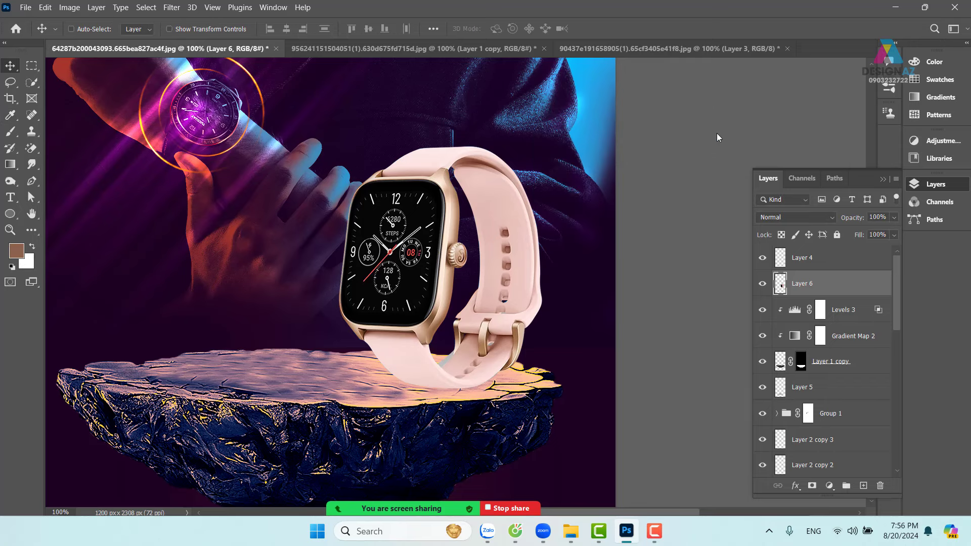
# Close the stone source document and the watch source document without saving, leaving only the poster open.
pyautogui.click(408, 48)
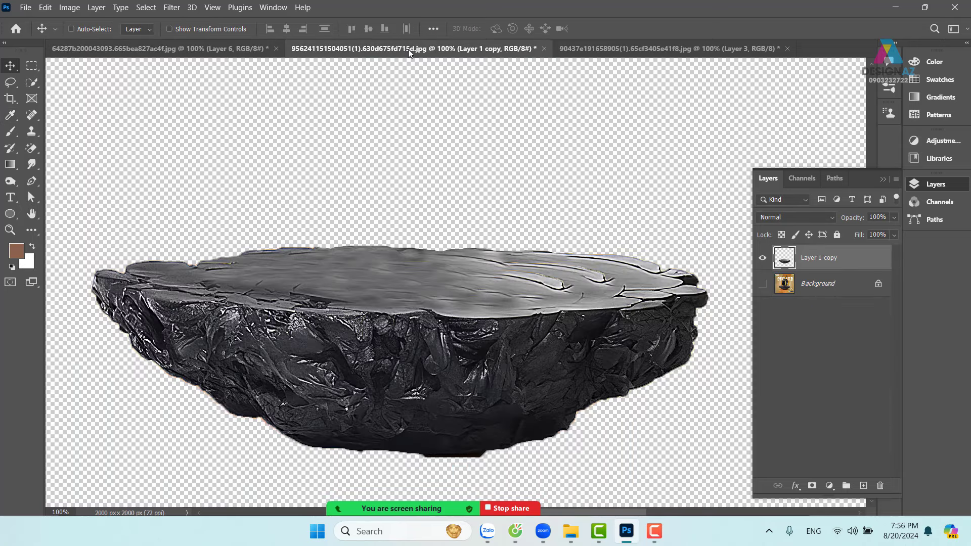
pyautogui.click(545, 48)
pyautogui.click(505, 219)
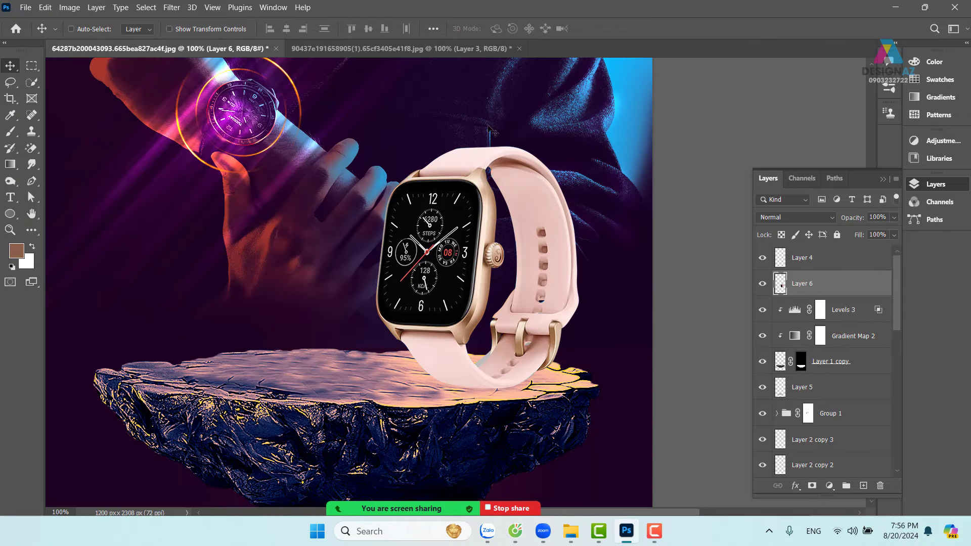
pyautogui.click(418, 49)
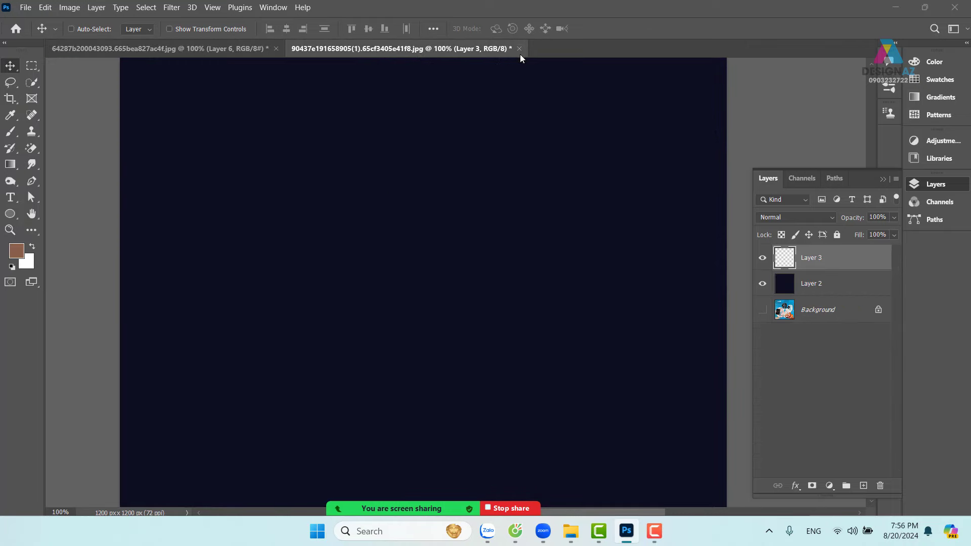
pyautogui.click(519, 48)
pyautogui.click(505, 219)
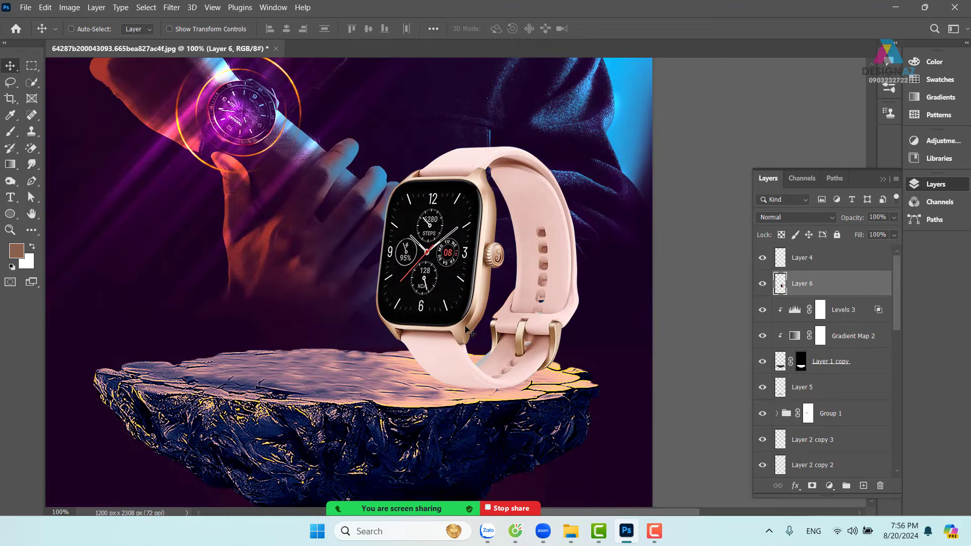
# Flip the stone platform layer, Layer 1 copy, horizontally.
pyautogui.moveTo(471, 352); pyautogui.dragTo(484, 234)
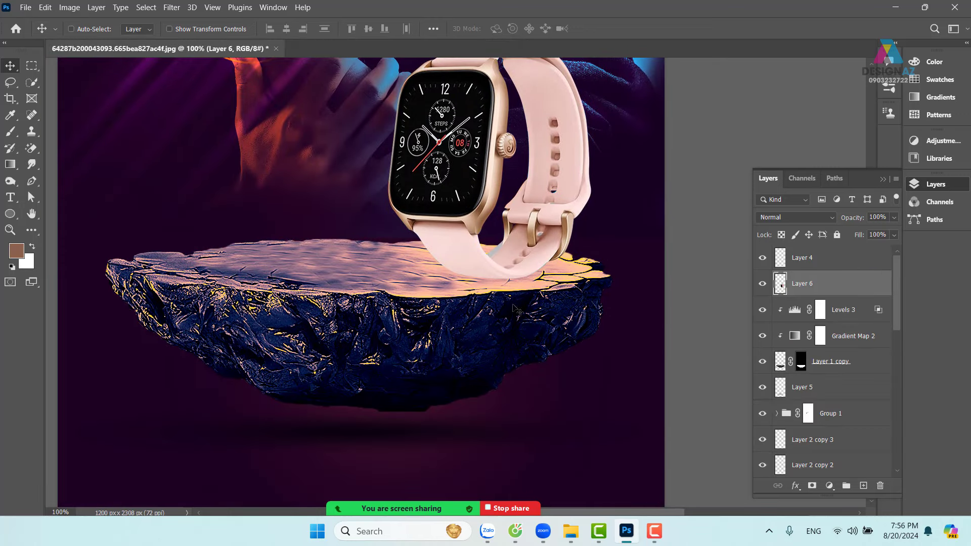
pyautogui.rightClick(438, 325)
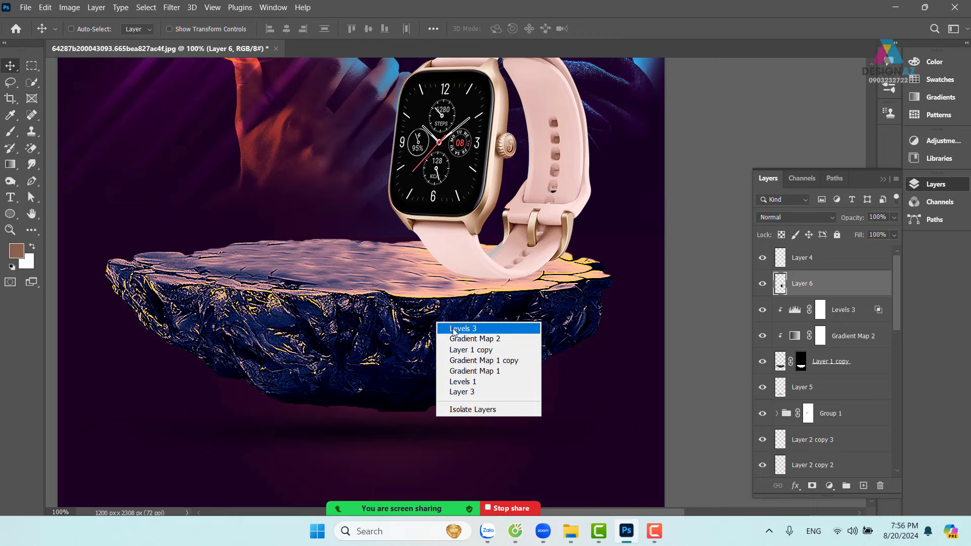
pyautogui.click(473, 351)
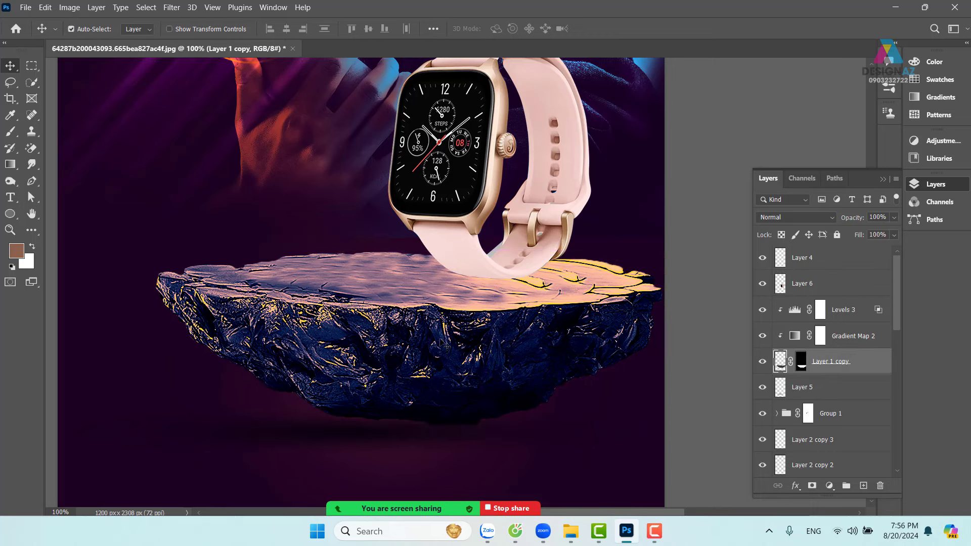
pyautogui.hotkey('ctrl', 't')
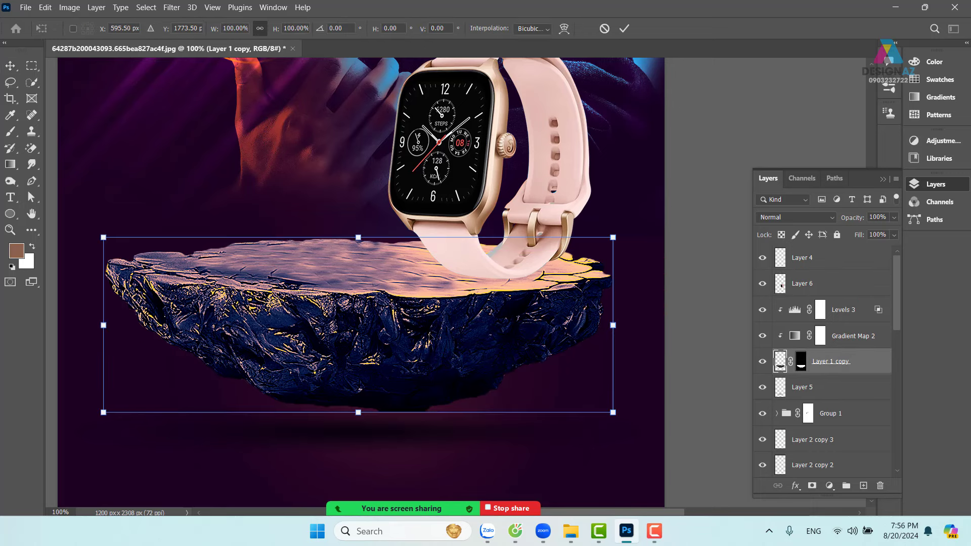
pyautogui.rightClick(452, 326)
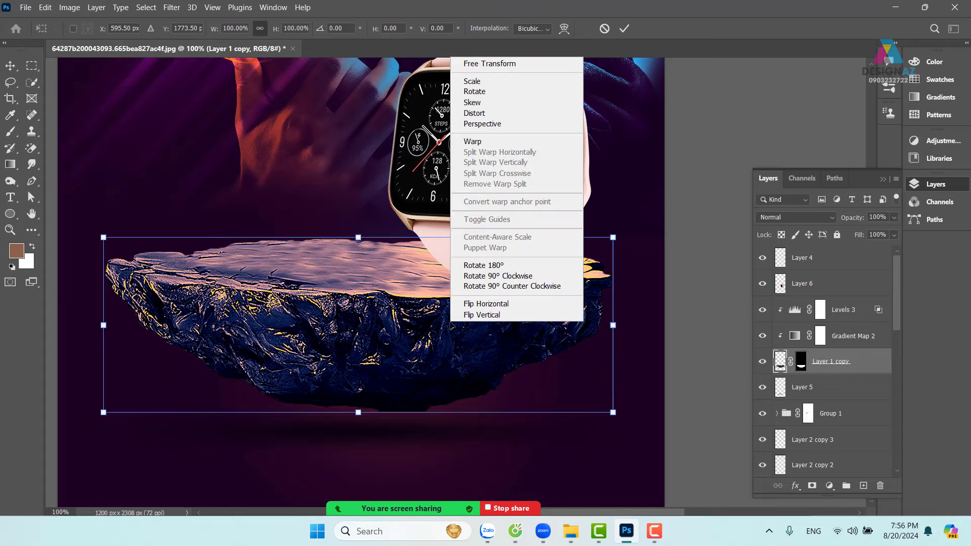
pyautogui.click(492, 307)
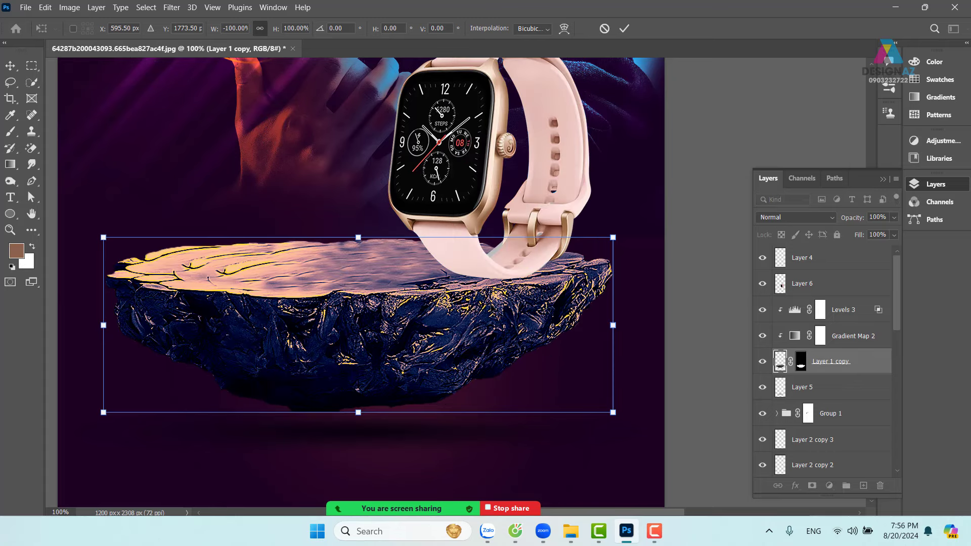
pyautogui.moveTo(445, 251); pyautogui.dragTo(521, 310)
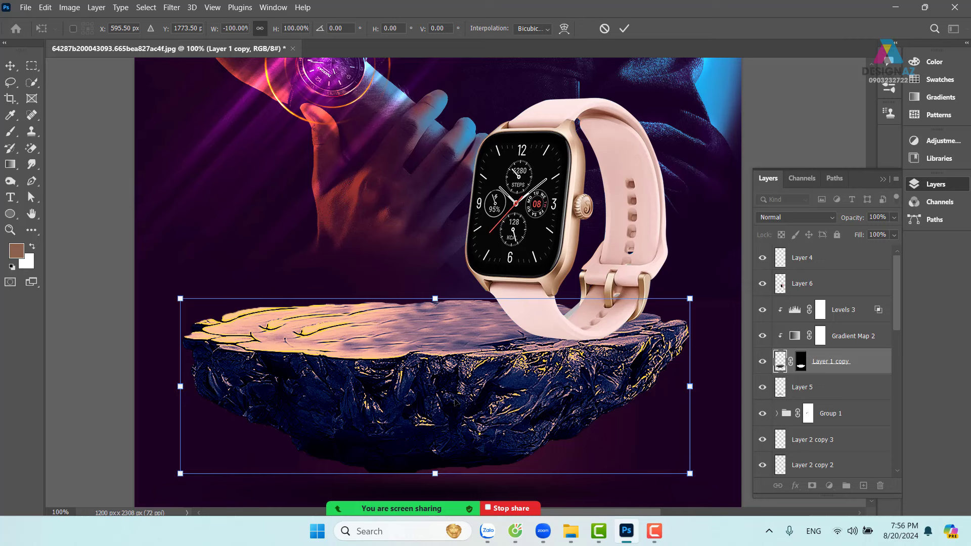
pyautogui.press('Return')
# Move the watch layer slightly up and to the left on the flipped stone platform.
pyautogui.rightClick(555, 235)
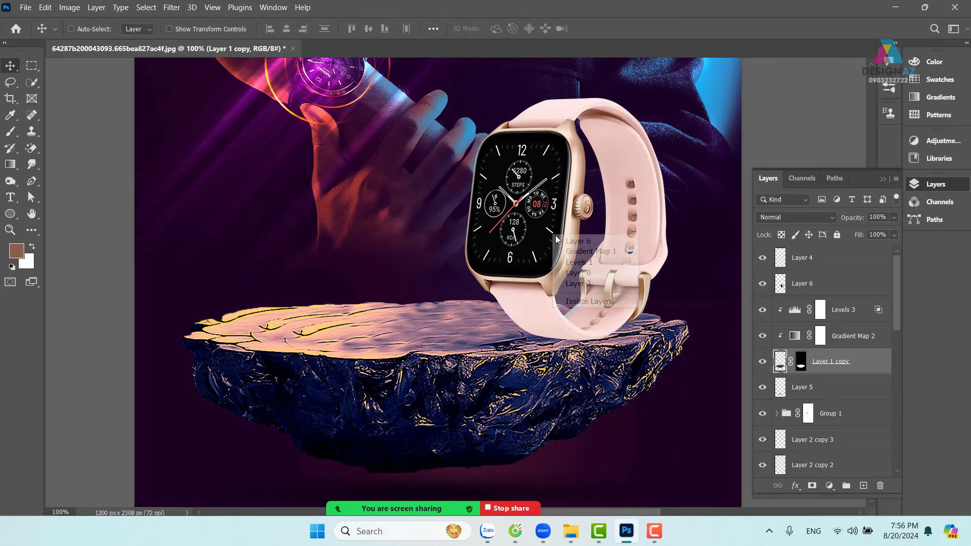
pyautogui.click(566, 239)
pyautogui.moveTo(555, 250); pyautogui.dragTo(542, 234)
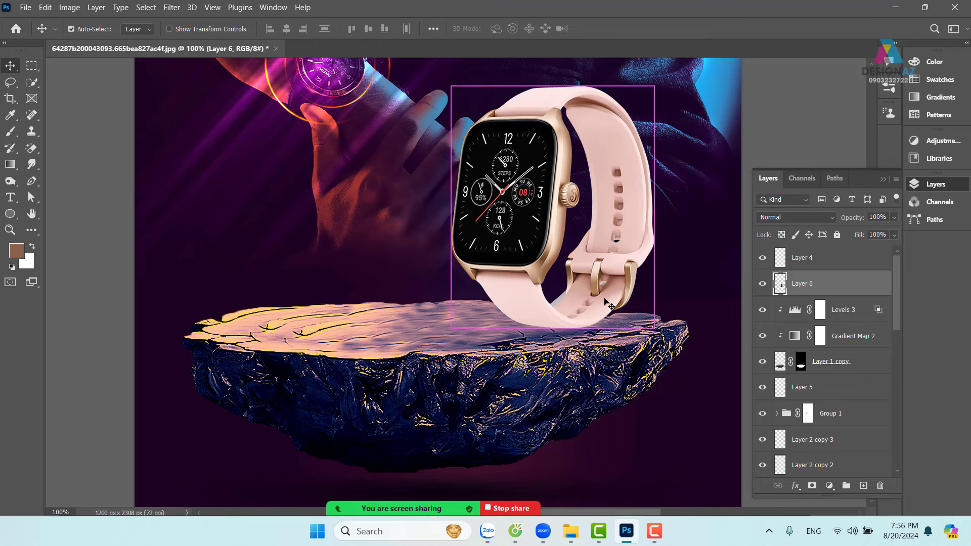
pyautogui.hotkey('ctrl', '-')
pyautogui.moveTo(581, 409); pyautogui.dragTo(615, 446)
pyautogui.moveTo(566, 359); pyautogui.dragTo(581, 339)
pyautogui.moveTo(548, 374); pyautogui.dragTo(439, 435)
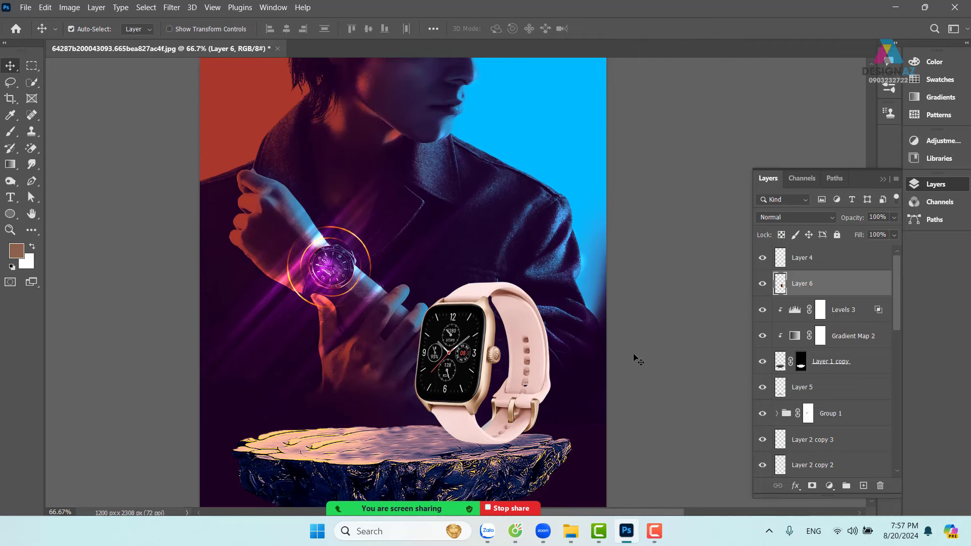
# Add a new layer between the watch and the Levels 3 adjustment, and enlarge the soft brush to 220.
pyautogui.hotkey('ctrl', '1')
pyautogui.moveTo(495, 366); pyautogui.dragTo(546, 267)
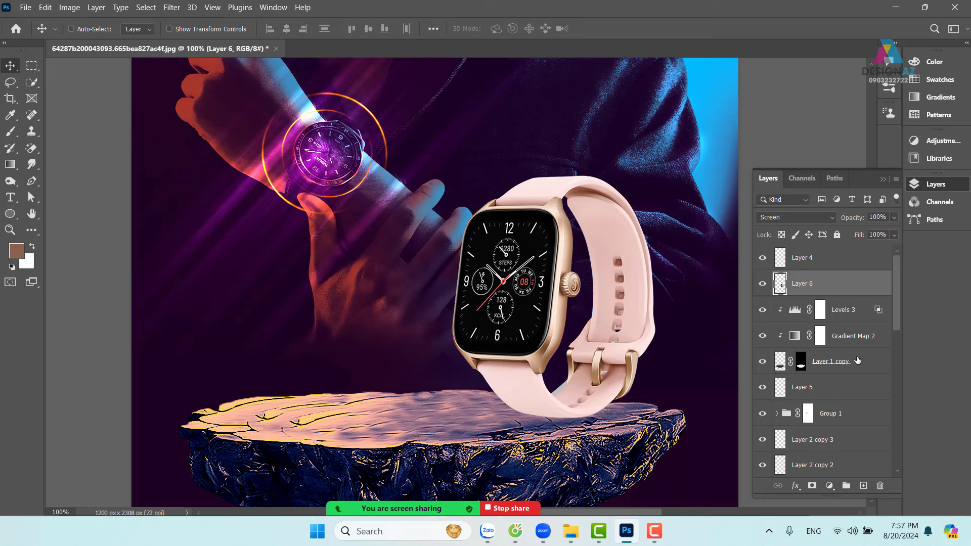
pyautogui.click(849, 317)
pyautogui.click(863, 486)
pyautogui.press('b')
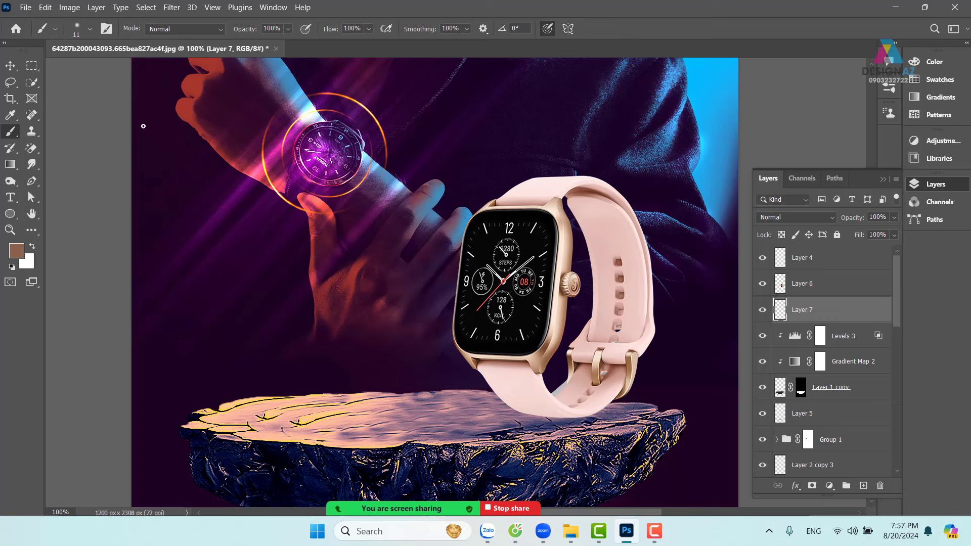
pyautogui.moveTo(289, 286); pyautogui.dragTo(359, 296)
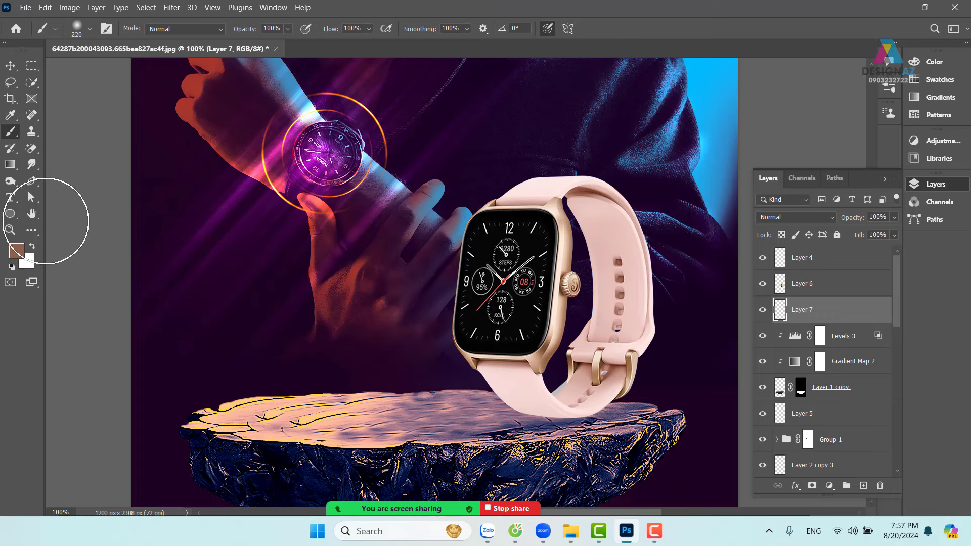
# Set the foreground colour to a very dark navy blue for the watch's shadow.
pyautogui.click(17, 251)
pyautogui.moveTo(656, 217); pyautogui.dragTo(654, 177)
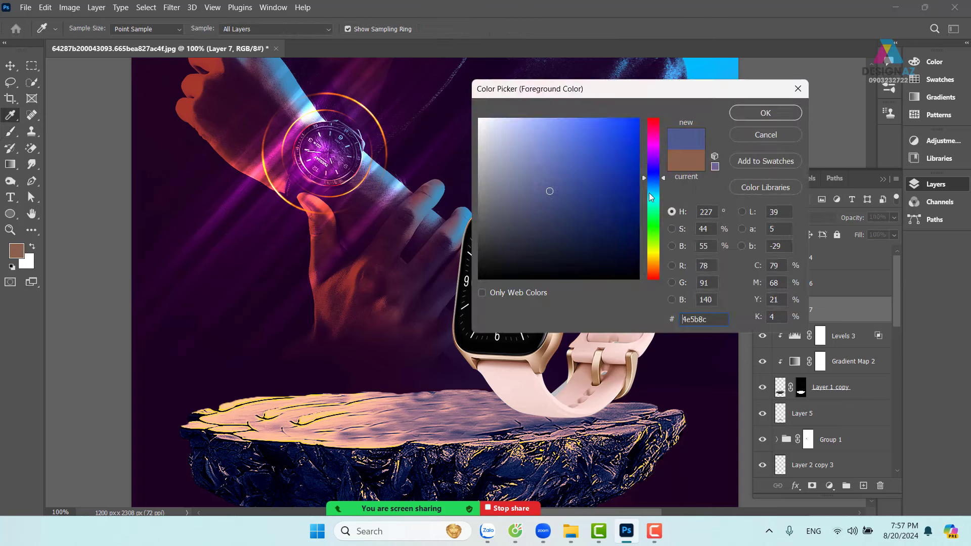
pyautogui.click(640, 238)
pyautogui.click(766, 113)
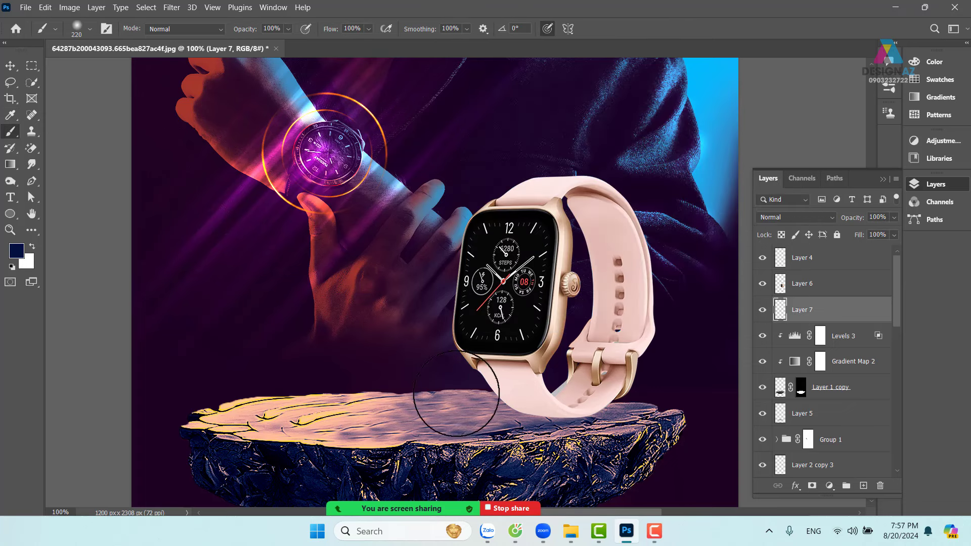
# Paint a soft shadow spot on the stone top left of the watch and set Layer 7's blend mode to Multiply.
pyautogui.moveTo(411, 396)
pyautogui.mouseDown()
pyautogui.moveTo(445, 397)
pyautogui.moveTo(459, 432)
pyautogui.mouseUp()
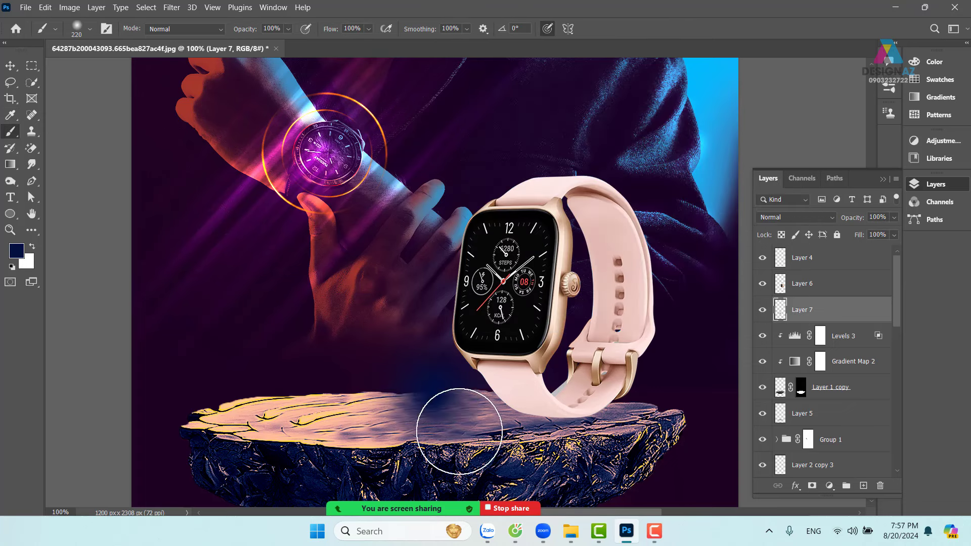
pyautogui.click(804, 219)
pyautogui.click(789, 247)
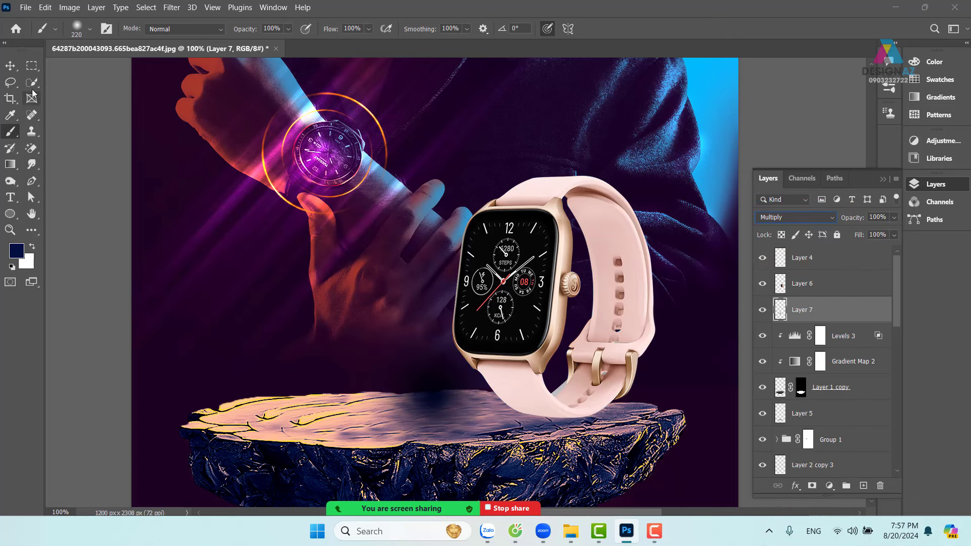
# Transform the shadow on Layer 7 to about 205% width and 24% height, placing it on the stone beneath the watch strap.
pyautogui.click(10, 65)
pyautogui.hotkey('ctrl', 't')
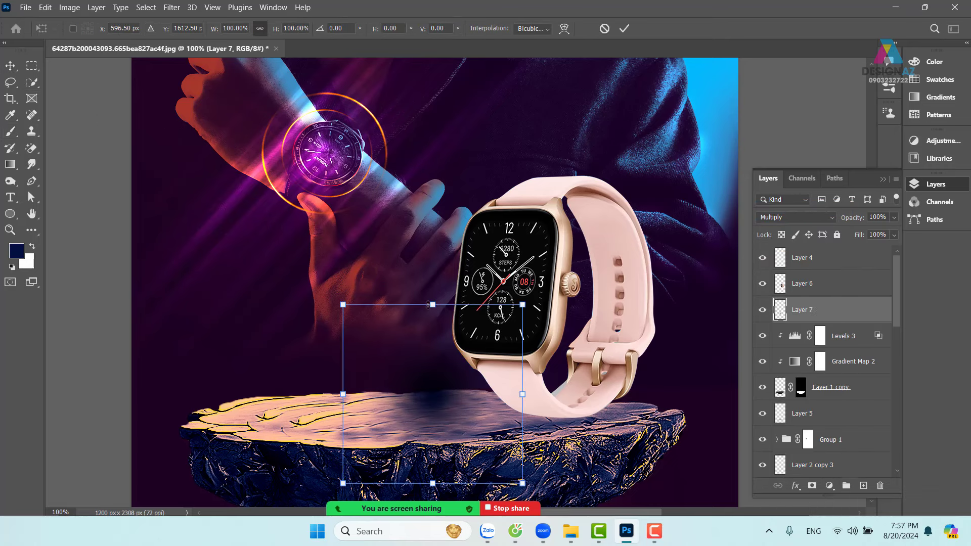
pyautogui.moveTo(432, 304); pyautogui.dragTo(424, 413)
pyautogui.moveTo(482, 402); pyautogui.dragTo(668, 379)
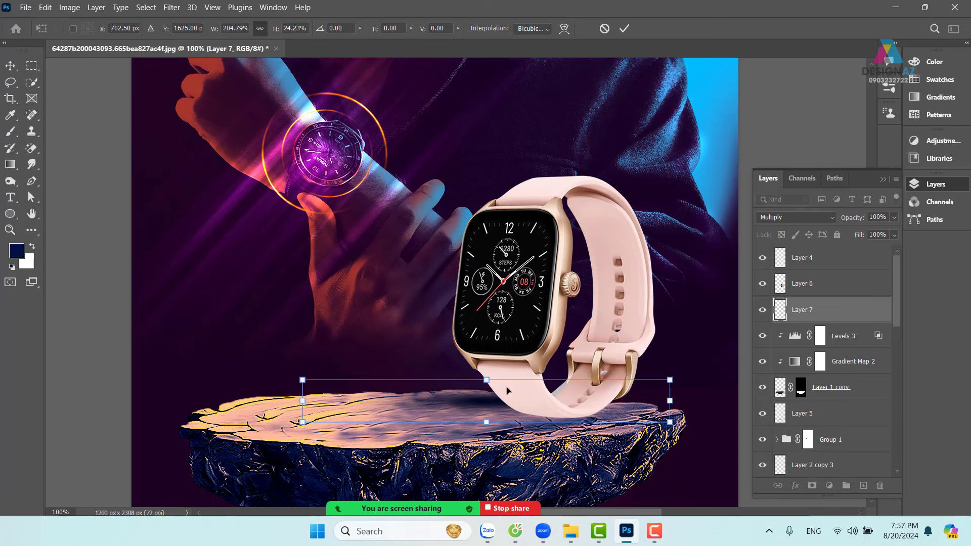
pyautogui.moveTo(508, 388); pyautogui.dragTo(569, 406)
pyautogui.press('Return')
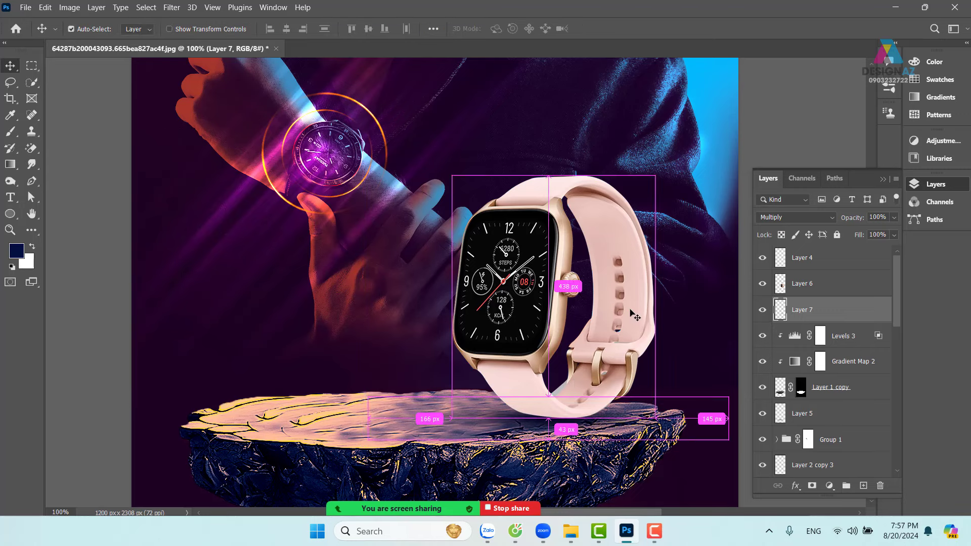
# Add a Levels adjustment layer above the watch's Layer 6 and clip it to that layer.
pyautogui.hotkey('ctrl', '=')
pyautogui.moveTo(598, 304); pyautogui.dragTo(448, 232)
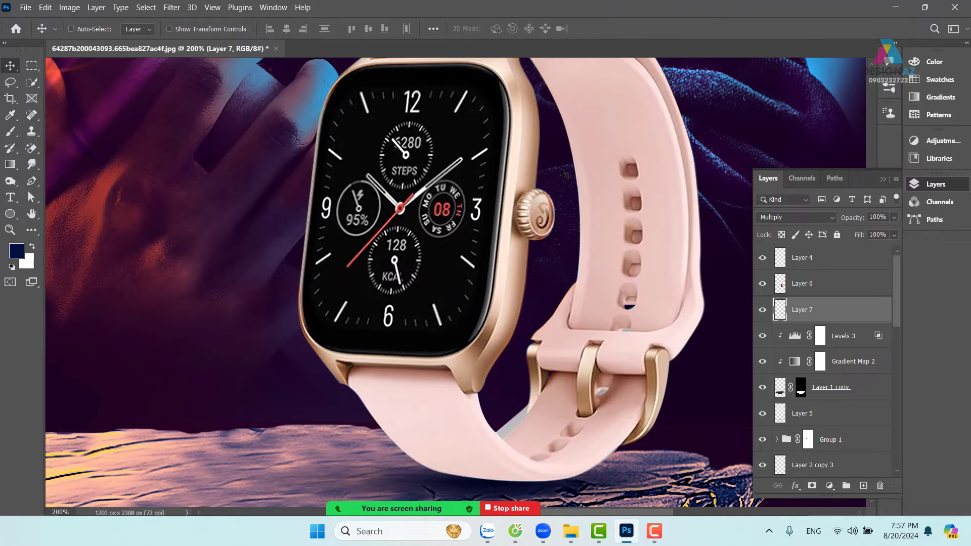
pyautogui.rightClick(526, 167)
pyautogui.click(526, 167)
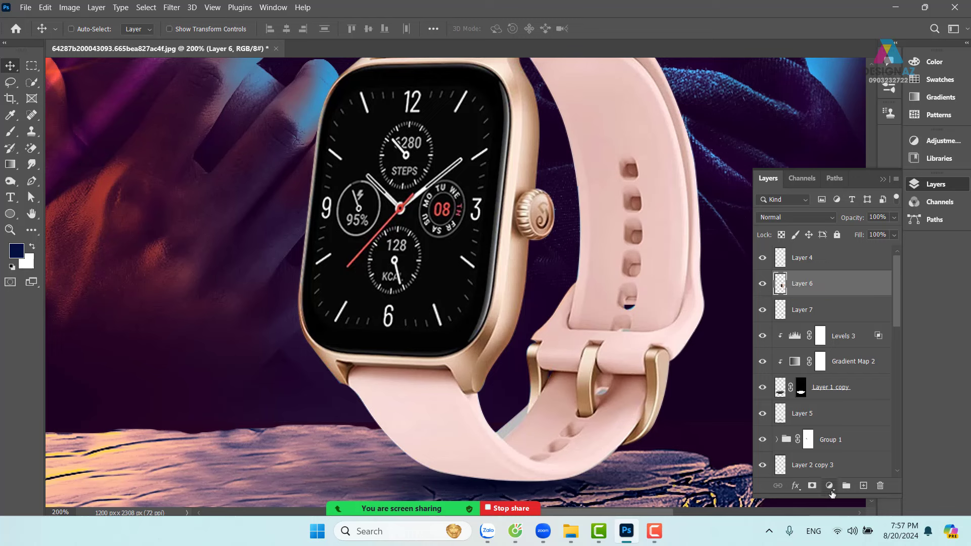
pyautogui.click(830, 486)
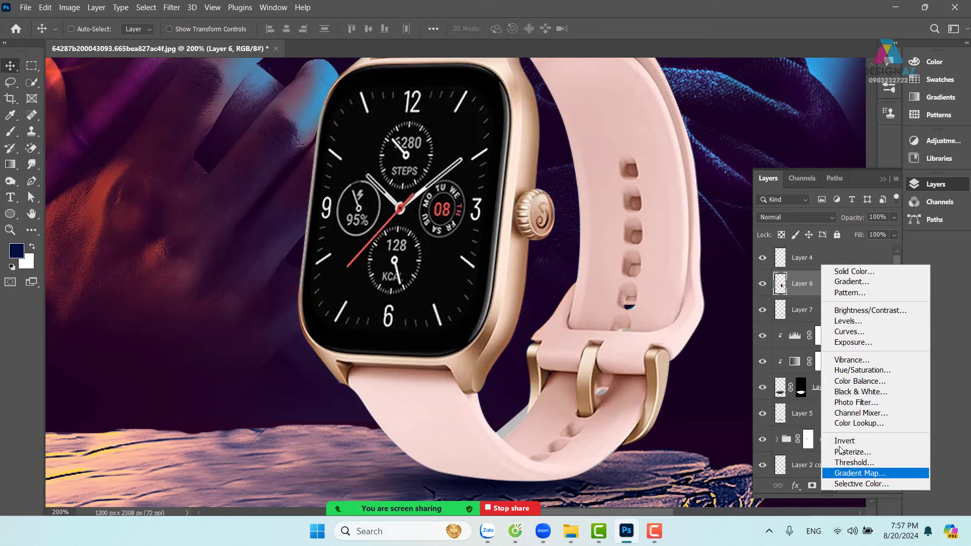
pyautogui.click(861, 325)
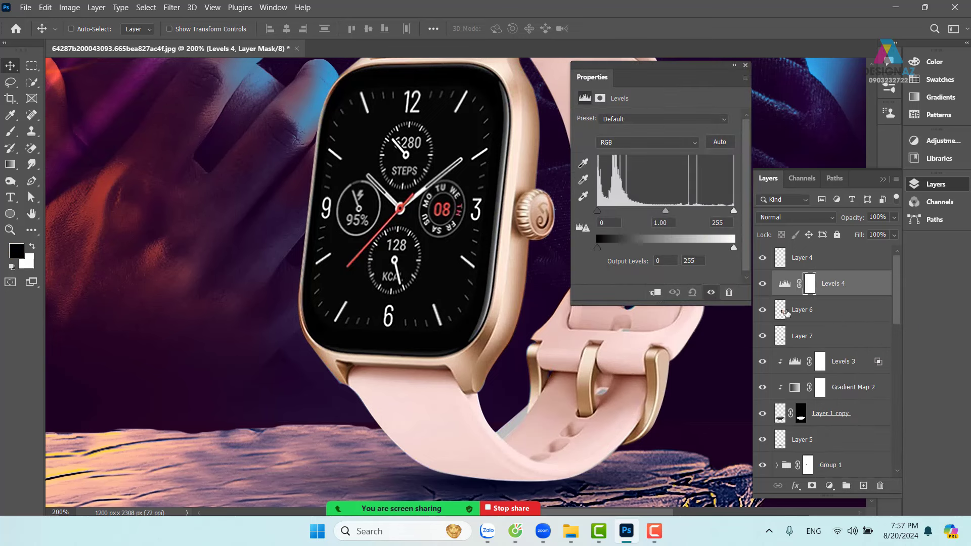
pyautogui.click(745, 66)
pyautogui.doubleClick(793, 289)
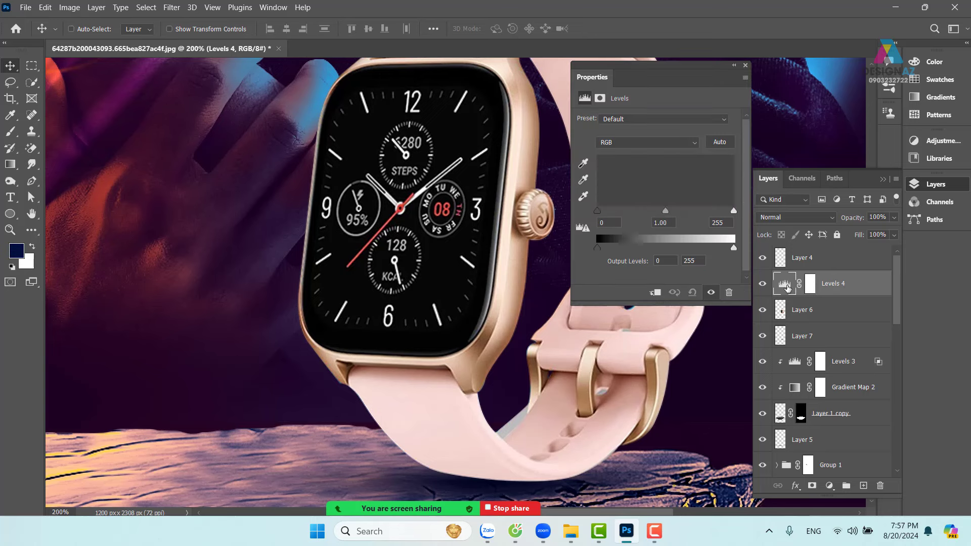
pyautogui.click(655, 293)
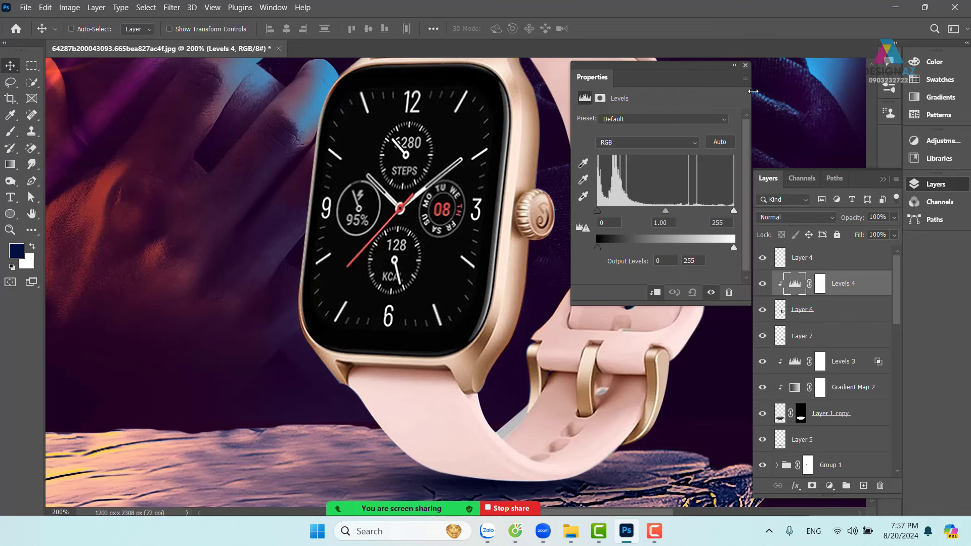
pyautogui.click(746, 65)
# Set the Levels 4 layer to Screen and split its Current Layer Blend If shadow slider to 192 / 232.
pyautogui.click(809, 218)
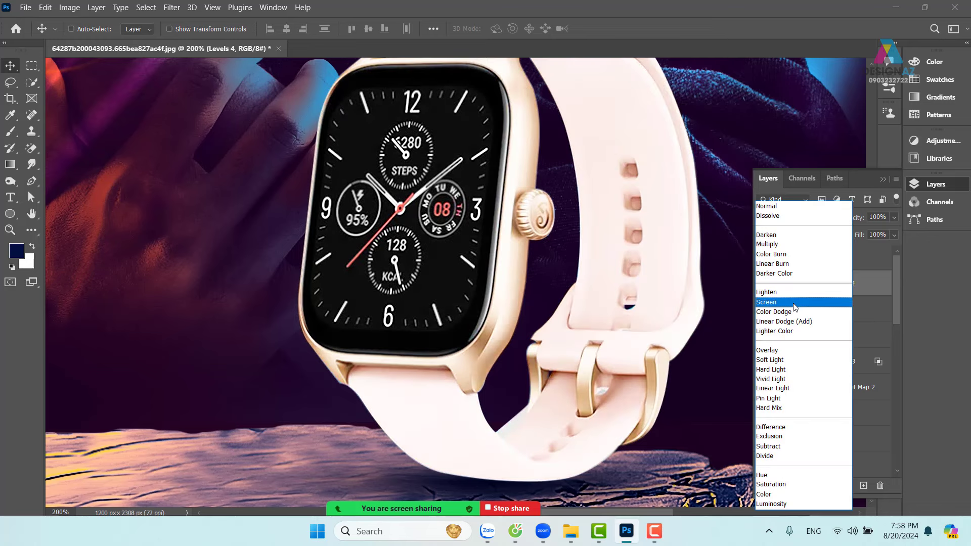
pyautogui.click(794, 304)
pyautogui.rightClick(848, 292)
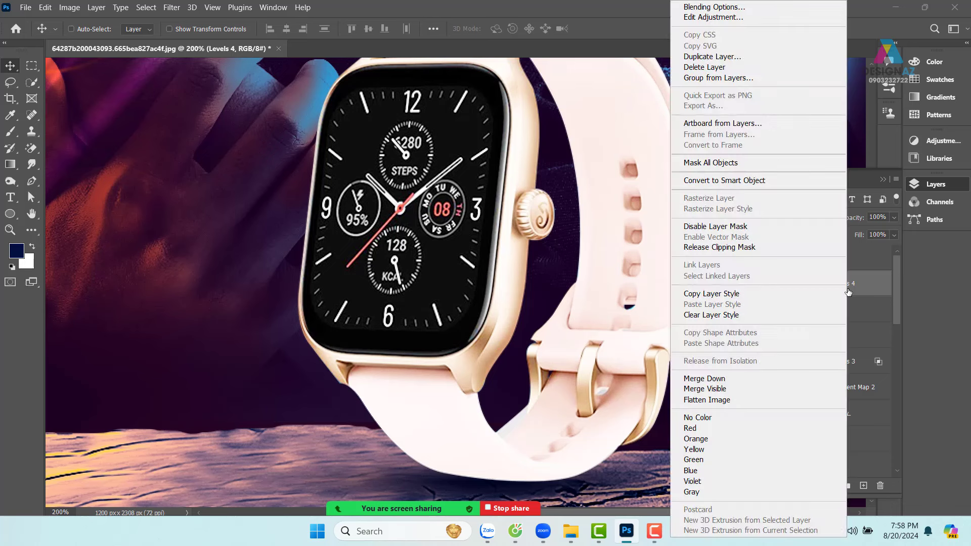
pyautogui.click(745, 9)
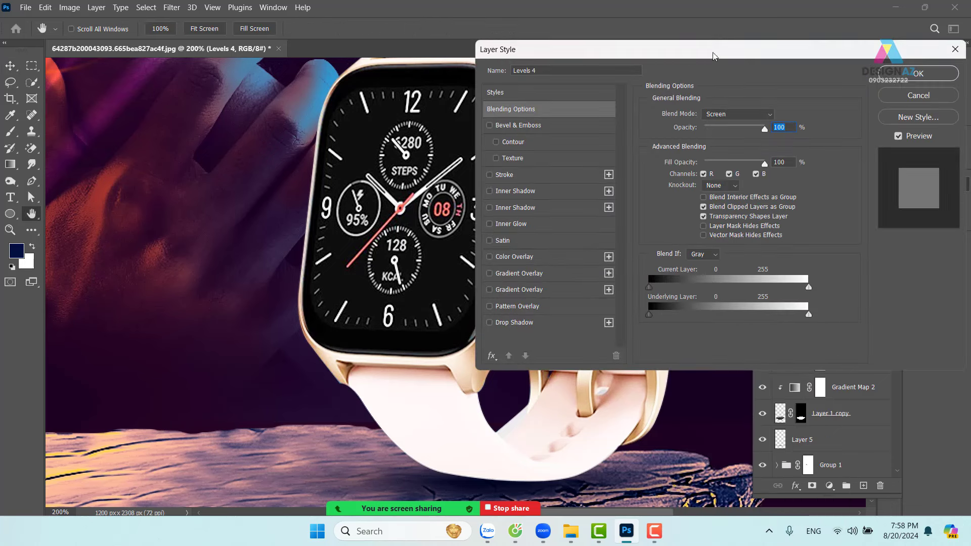
pyautogui.moveTo(713, 55); pyautogui.dragTo(820, 31)
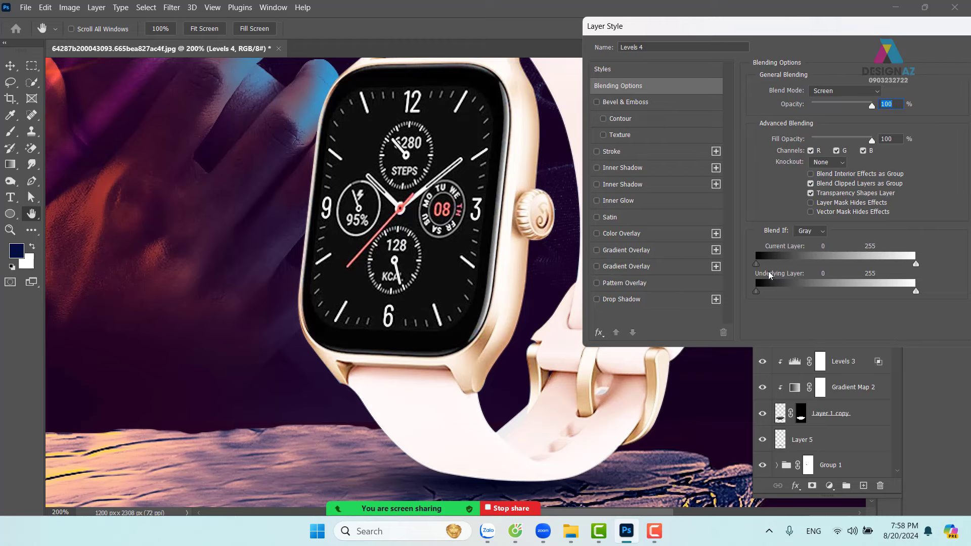
pyautogui.moveTo(756, 264); pyautogui.dragTo(895, 264)
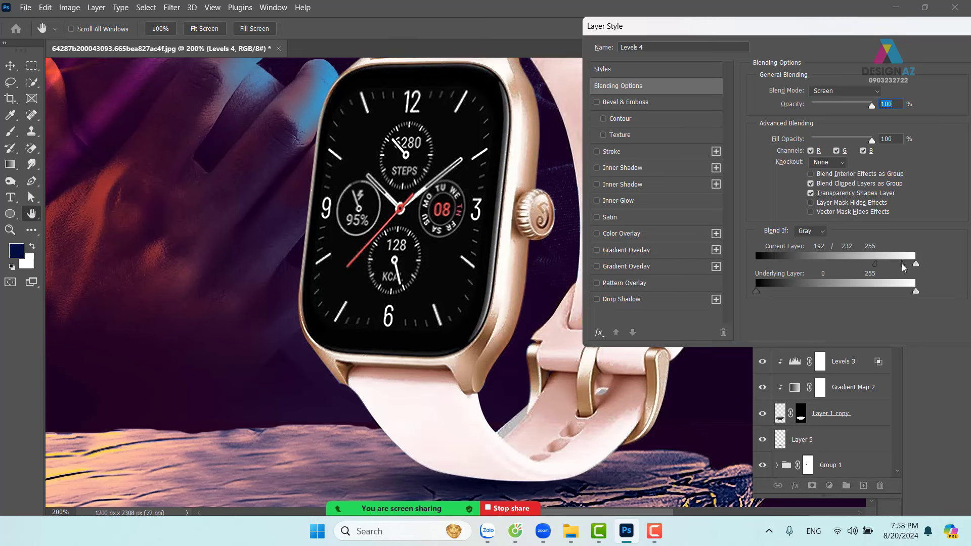
pyautogui.moveTo(807, 32); pyautogui.dragTo(705, 34)
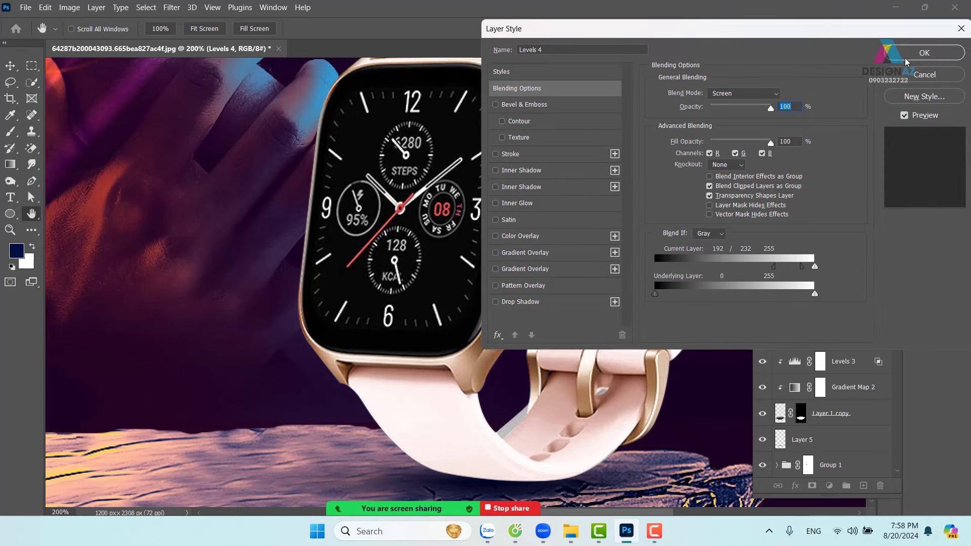
pyautogui.click(924, 52)
# Invert the Levels 4 mask and brush white along the gold edge of the watch case with a 95 px soft brush, comparing before and after.
pyautogui.moveTo(597, 158); pyautogui.dragTo(551, 216)
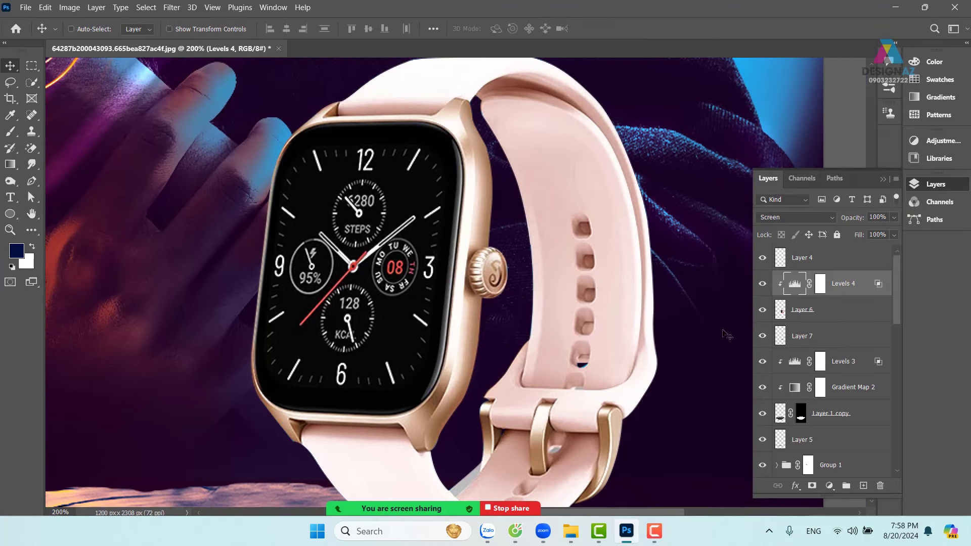
pyautogui.click(819, 284)
pyautogui.hotkey('ctrl', 'i')
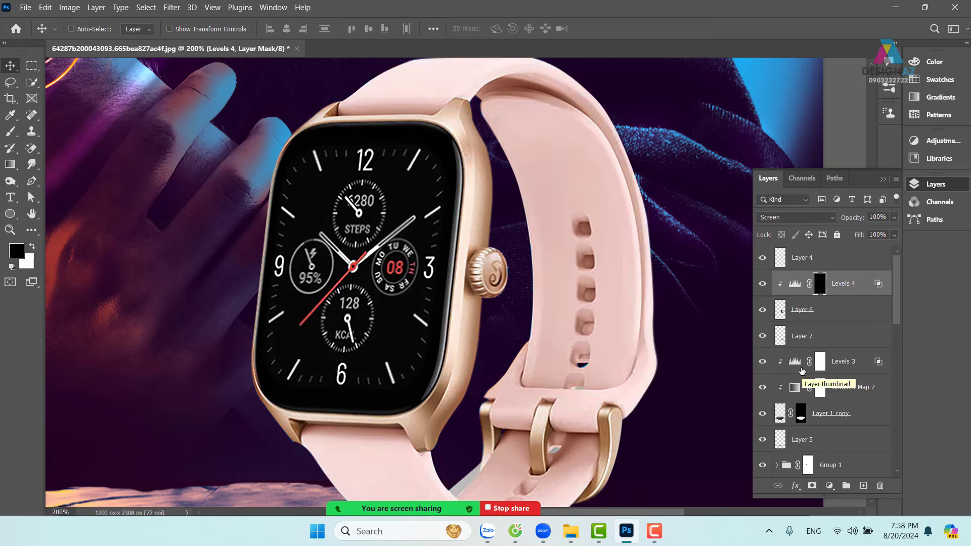
pyautogui.press('b')
pyautogui.press('x')
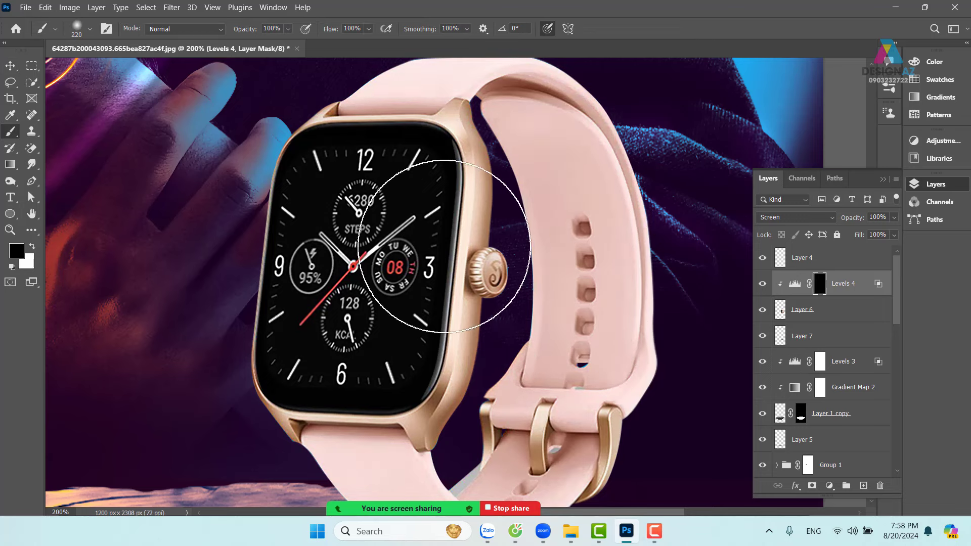
pyautogui.keyDown('alt'); pyautogui.rightClick(500, 262); pyautogui.keyUp('alt')
pyautogui.moveTo(460, 170)
pyautogui.mouseDown()
pyautogui.moveTo(458, 281)
pyautogui.moveTo(434, 386)
pyautogui.moveTo(449, 419)
pyautogui.mouseUp()
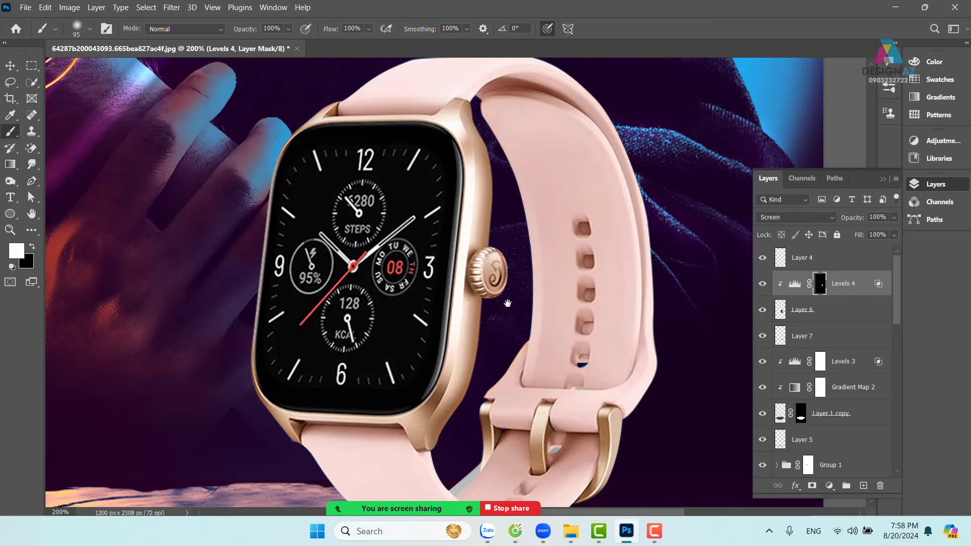
pyautogui.scroll(-3, 465, 241)
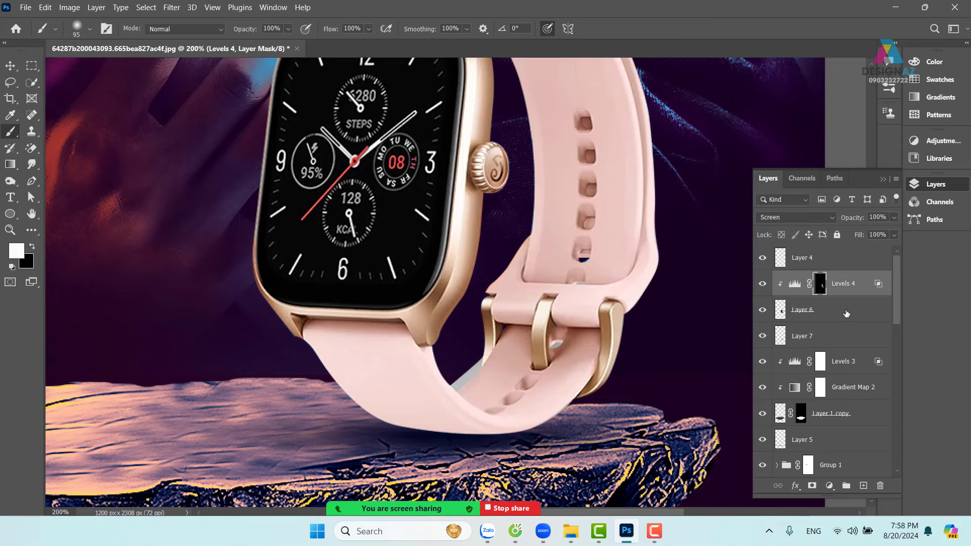
pyautogui.hotkey('ctrl', '-')
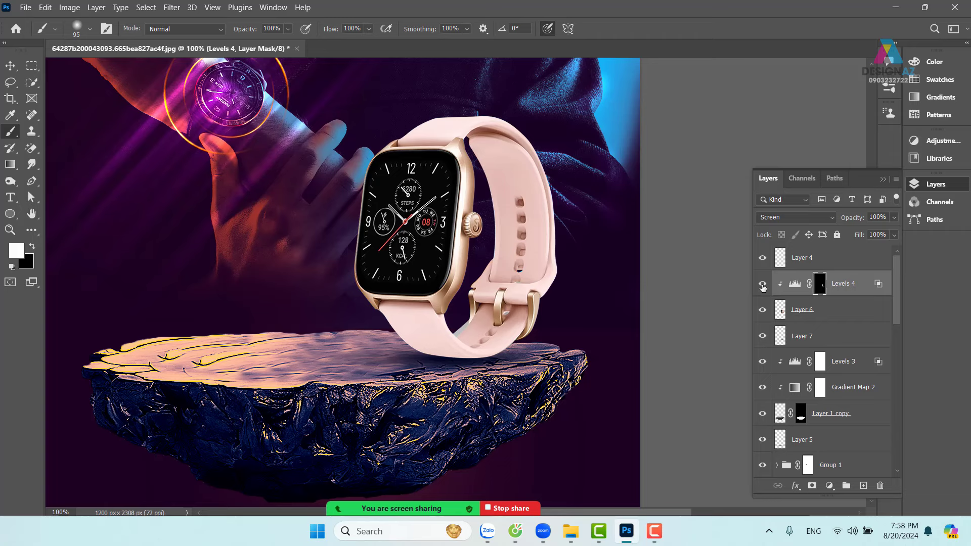
pyautogui.click(762, 285)
pyautogui.click(762, 284)
# Select the stone platform (Layer 1 copy) together with its shadow (Layer 5) and move both straight down in the poster.
pyautogui.moveTo(475, 337); pyautogui.dragTo(522, 323)
pyautogui.hotkey('ctrl', '-')
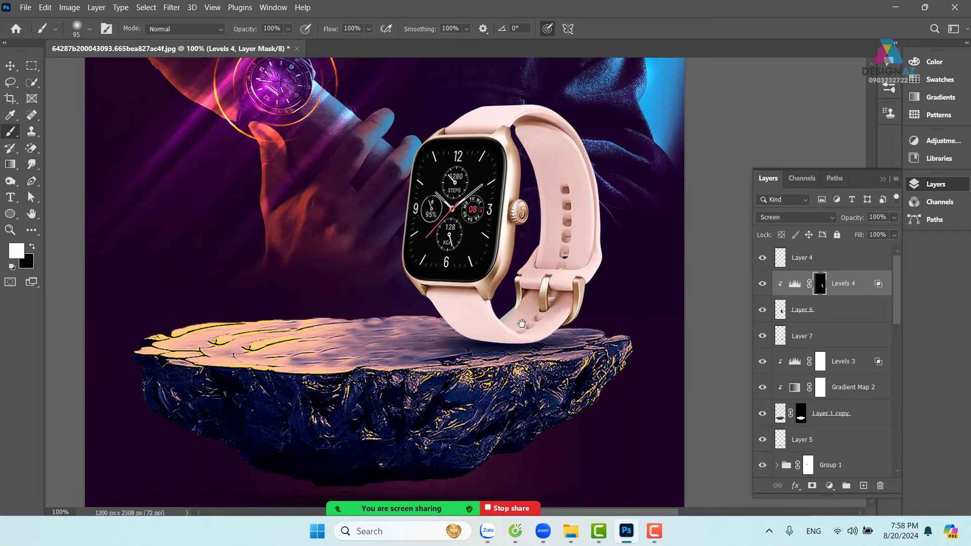
pyautogui.moveTo(484, 292); pyautogui.dragTo(479, 312)
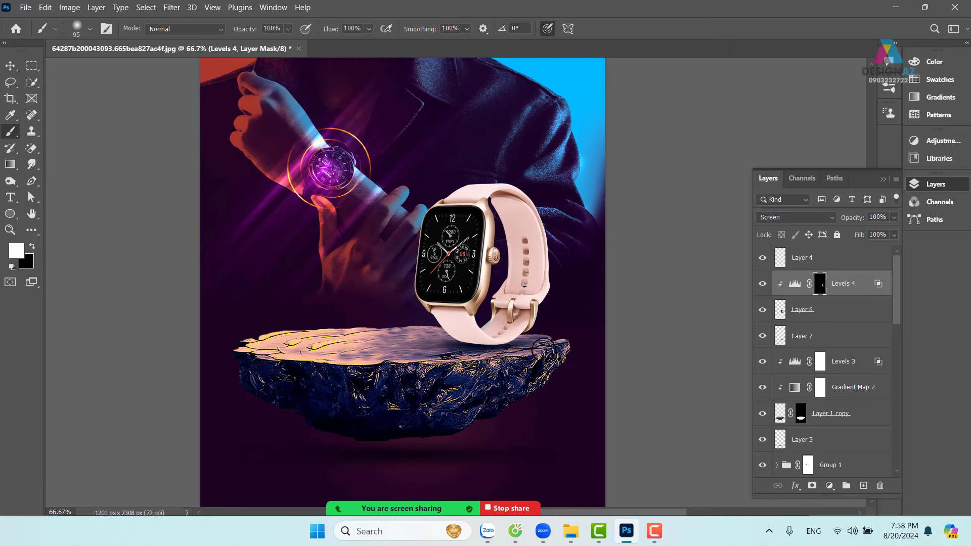
pyautogui.click(10, 66)
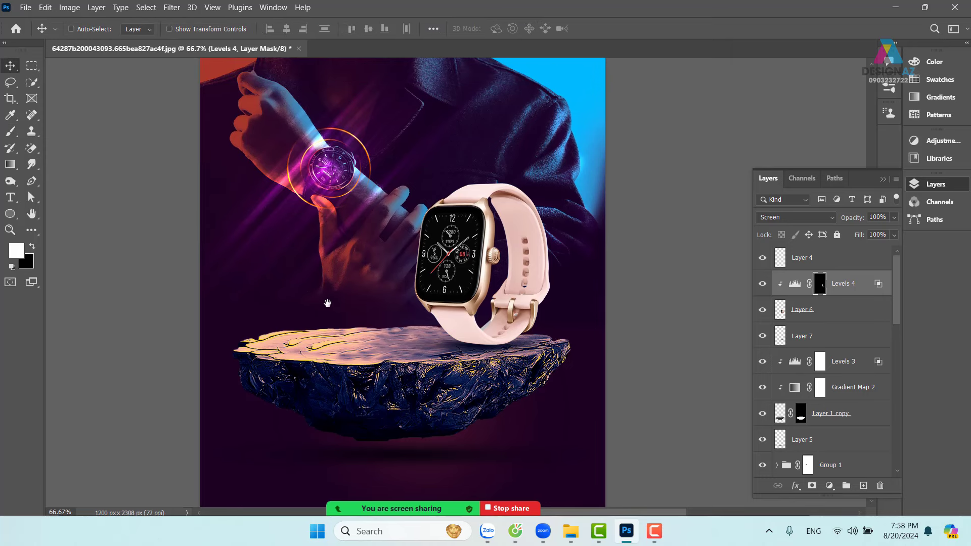
pyautogui.moveTo(327, 303); pyautogui.dragTo(372, 289)
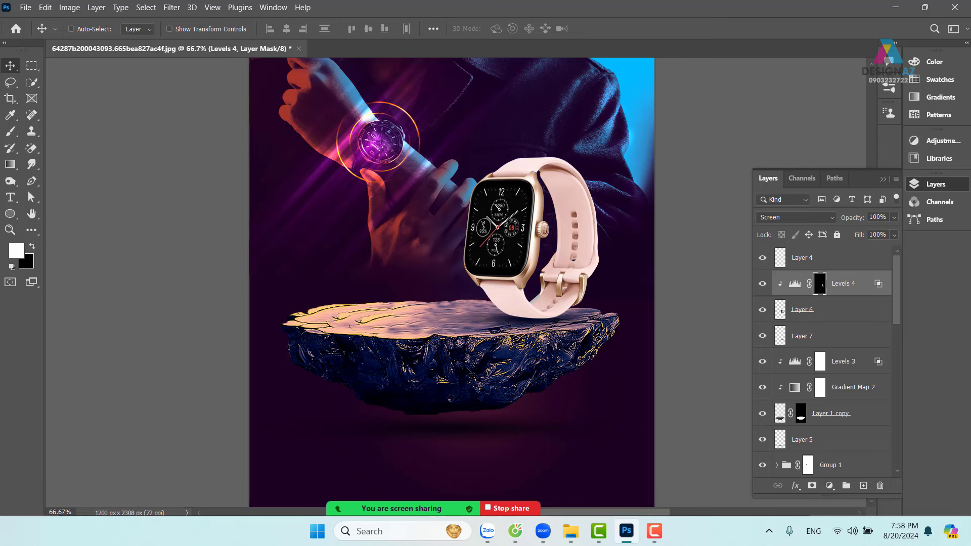
pyautogui.moveTo(482, 361); pyautogui.dragTo(501, 291)
pyautogui.moveTo(535, 248); pyautogui.dragTo(512, 260)
pyautogui.rightClick(457, 268)
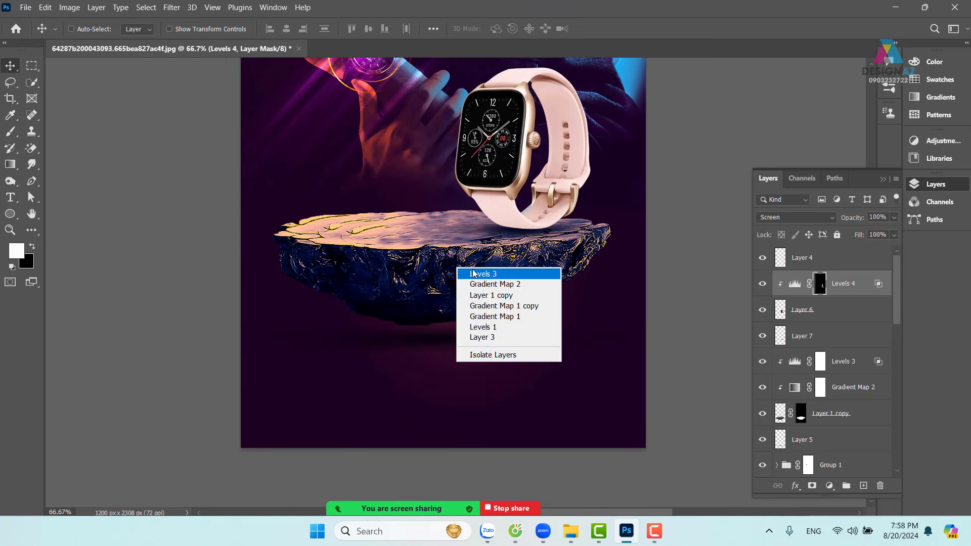
pyautogui.click(492, 296)
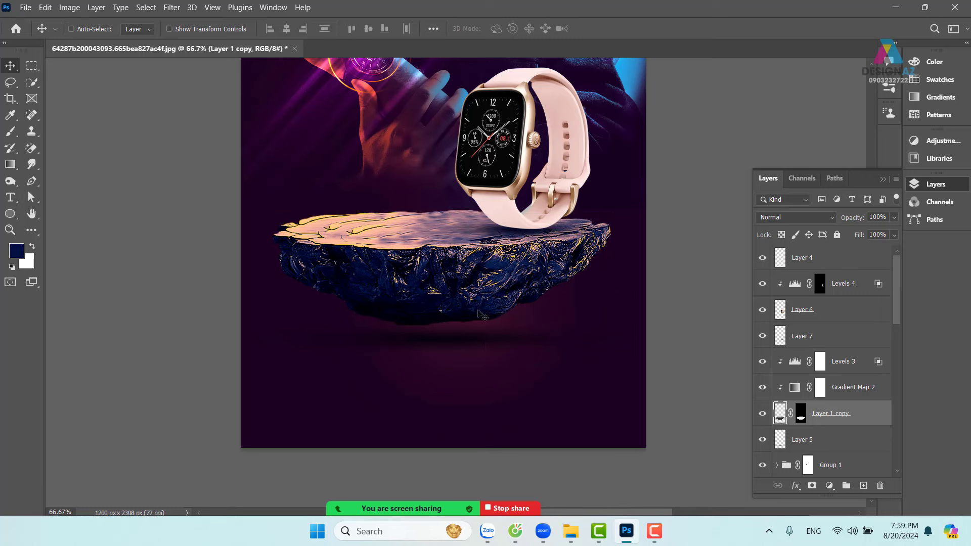
pyautogui.rightClick(480, 343)
pyautogui.keyDown('shift'); pyautogui.click(486, 347); pyautogui.keyUp('shift')
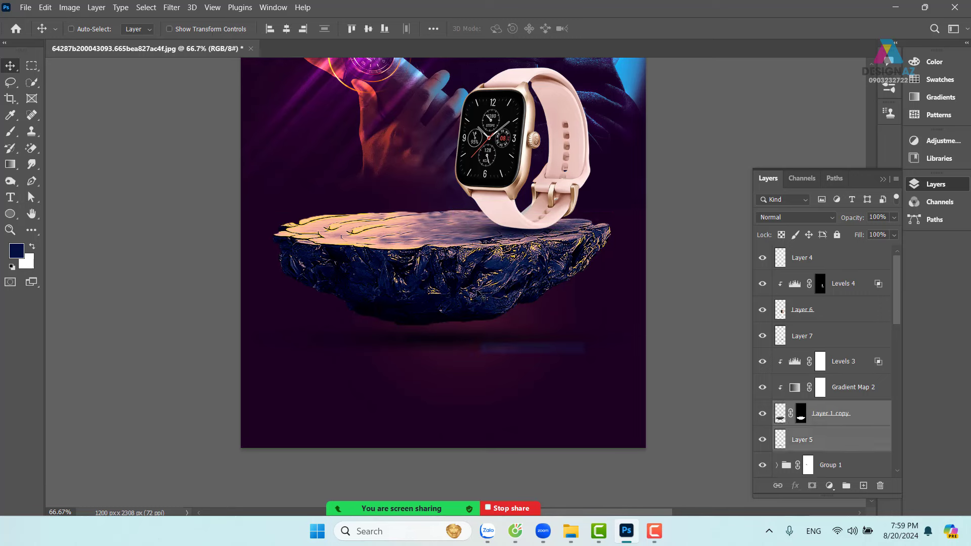
pyautogui.moveTo(481, 298); pyautogui.dragTo(481, 343)
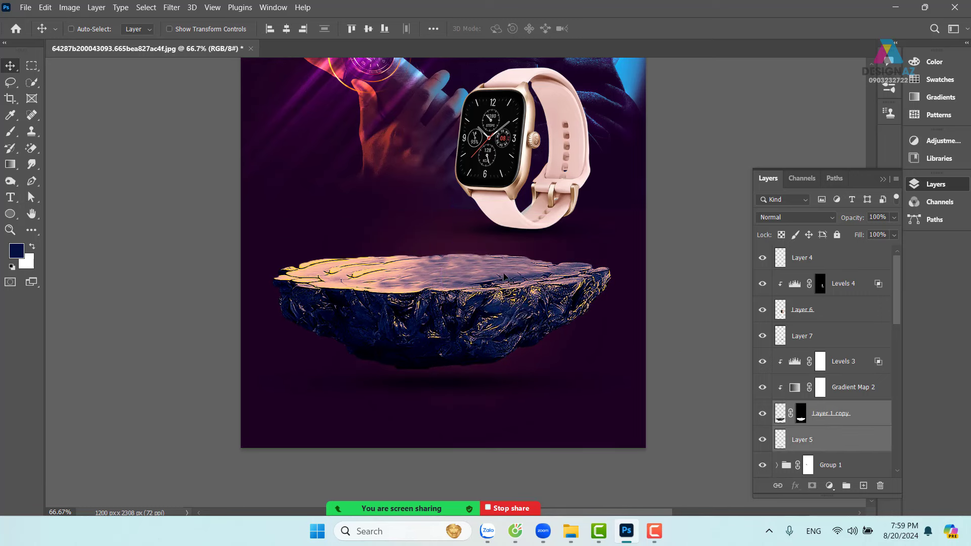
# Select the watch's Layer 6 and move it down onto the lowered stone platform.
pyautogui.rightClick(519, 173)
pyautogui.click(539, 173)
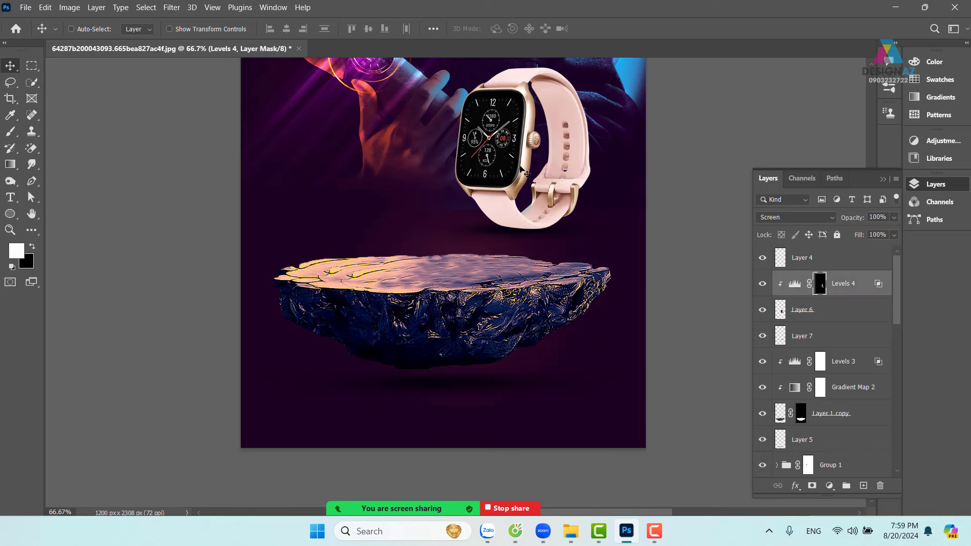
pyautogui.rightClick(519, 160)
pyautogui.click(539, 171)
pyautogui.moveTo(526, 170); pyautogui.dragTo(528, 211)
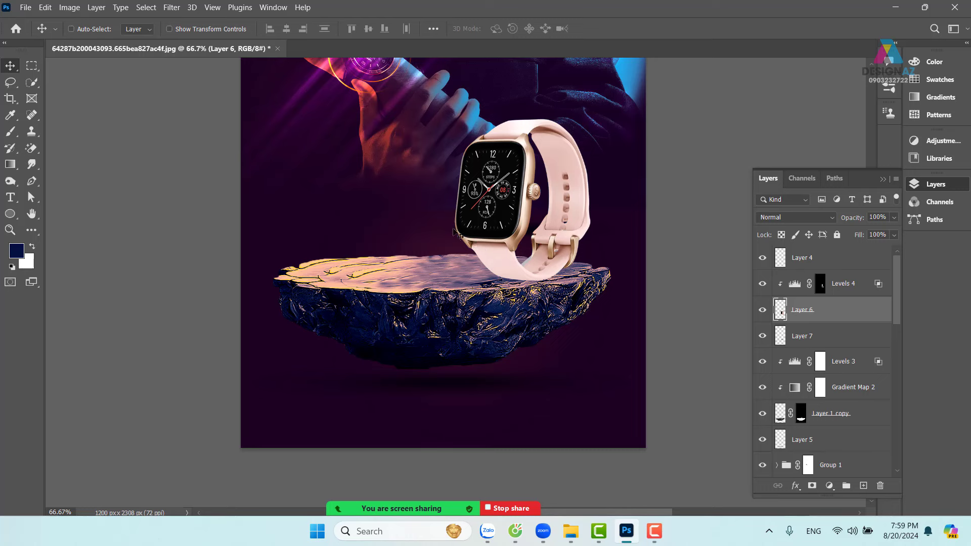
# Select the watch shadow on Layer 7 and move it down onto the stone top under the strap.
pyautogui.rightClick(455, 233)
pyautogui.click(459, 238)
pyautogui.moveTo(459, 238); pyautogui.dragTo(469, 285)
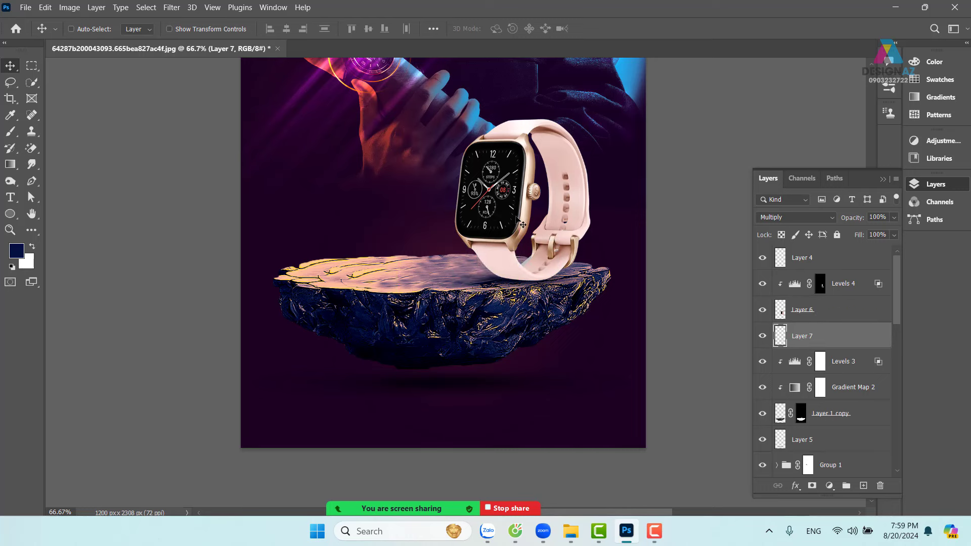
# Reselect the watch's Layer 6 and nudge it up about 30 px on the stone platform.
pyautogui.rightClick(512, 207)
pyautogui.click(514, 217)
pyautogui.moveTo(515, 217); pyautogui.dragTo(512, 214)
pyautogui.hotkey('ctrl', 'z')
pyautogui.hotkey('ctrl', 'z')
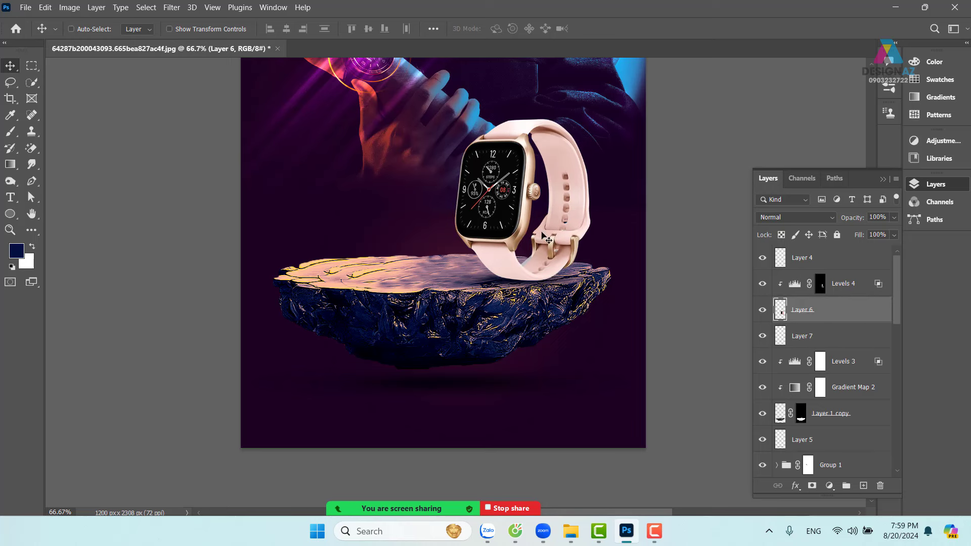
pyautogui.hotkey('shift', 'Up')
pyautogui.hotkey('shift', 'Up')
pyautogui.hotkey('shift', 'Up')
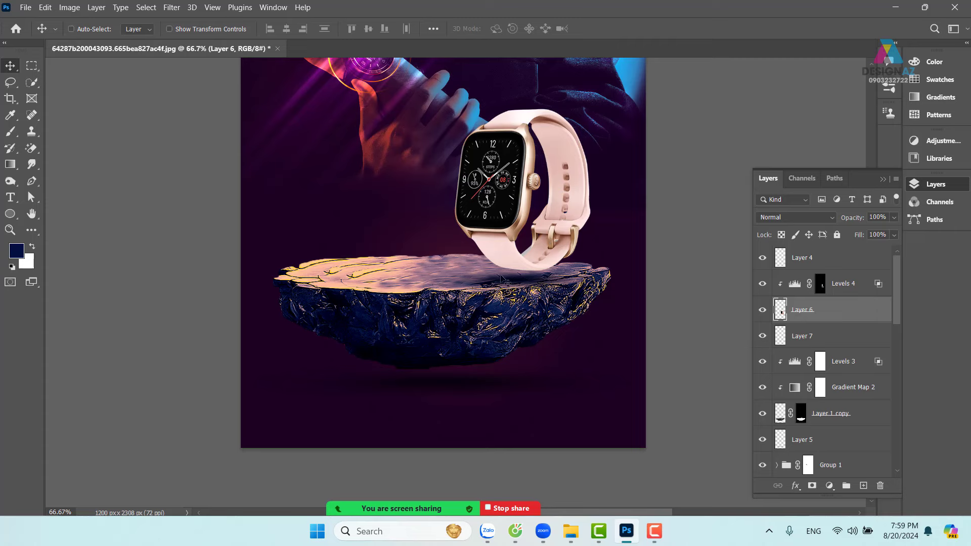
# Select the watch shadow on Layer 7 and nudge it vertically by about 25 px to meet the raised strap.
pyautogui.rightClick(515, 283)
pyautogui.click(523, 284)
pyautogui.hotkey('shift', 'alt', 'm')
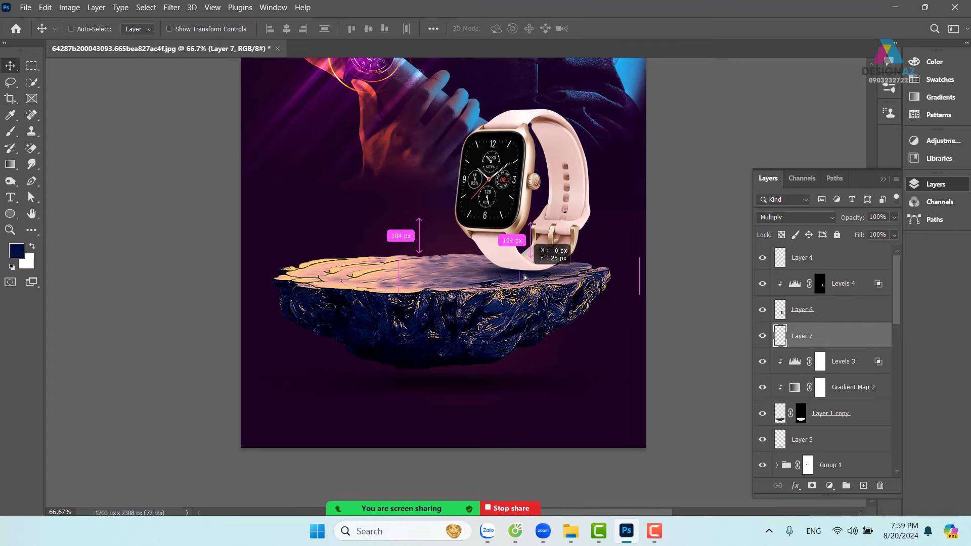
# Examine the whole poster to judge how the watch, its shadow and the stone platform sit in the composition.
pyautogui.moveTo(637, 256); pyautogui.dragTo(602, 360)
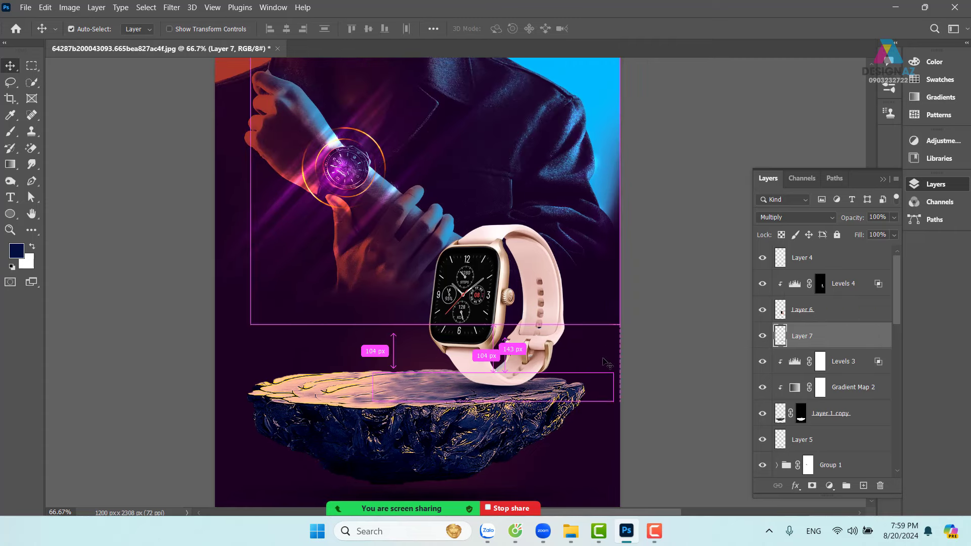
pyautogui.hotkey('ctrl', '-')
pyautogui.hotkey('ctrl', '-')
pyautogui.moveTo(578, 329); pyautogui.dragTo(539, 327)
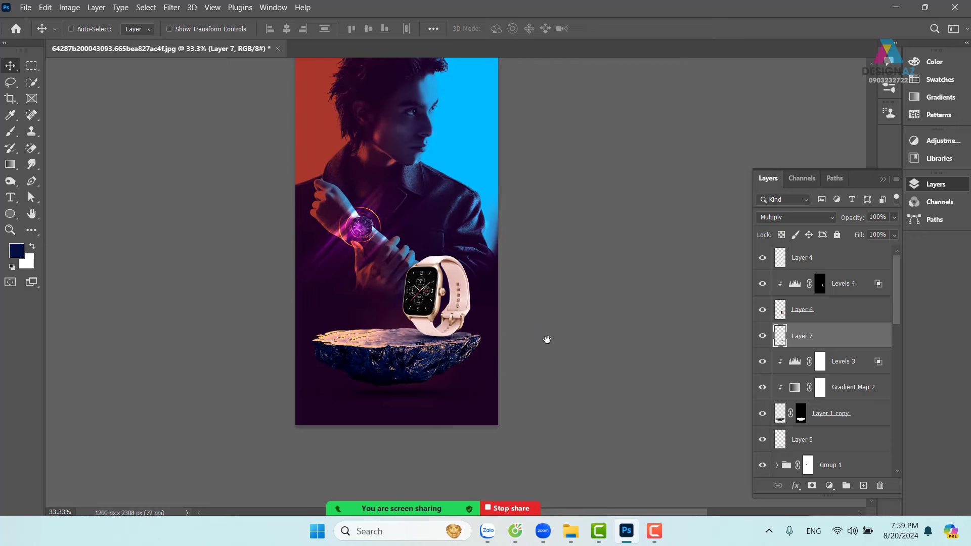
pyautogui.moveTo(495, 257); pyautogui.dragTo(482, 337)
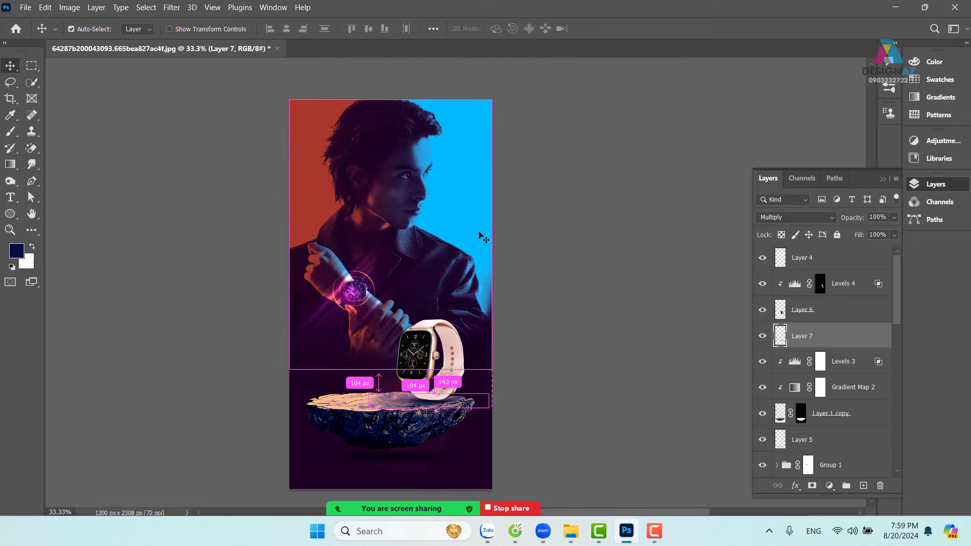
pyautogui.hotkey('ctrl', '+')
pyautogui.moveTo(369, 183); pyautogui.dragTo(377, 232)
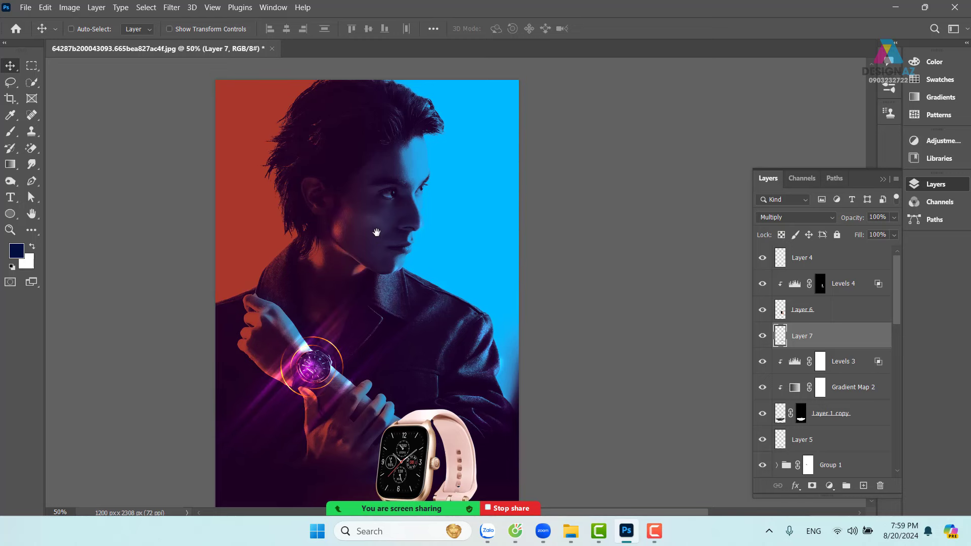
pyautogui.scroll(-5, 379, 227)
pyautogui.moveTo(432, 258); pyautogui.dragTo(444, 224)
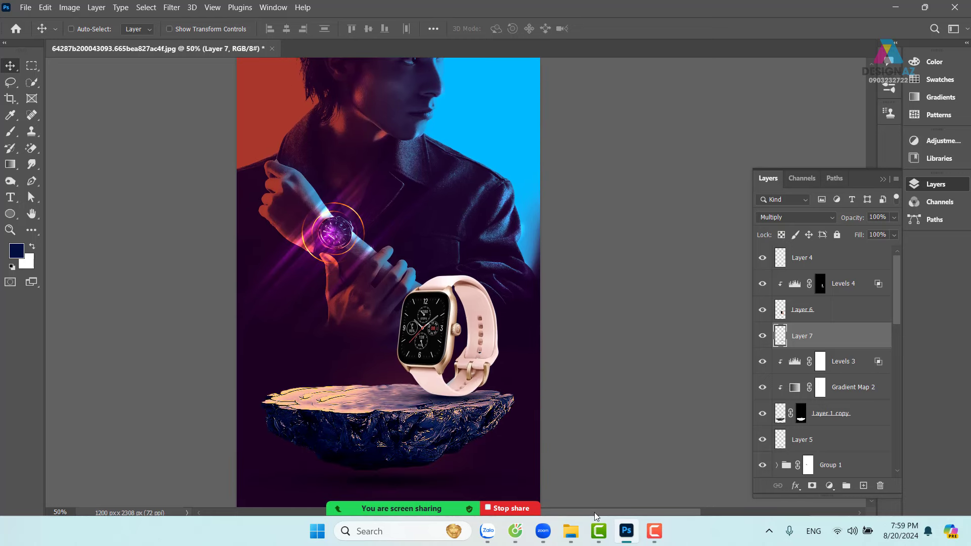
# Open the image banner-gioi-thieu-dong-ho-thong-minh-mibro-gs from the Đồng hồ thể thao Huami __ Behance_files folder.
pyautogui.hotkey('ctrl', 'o')
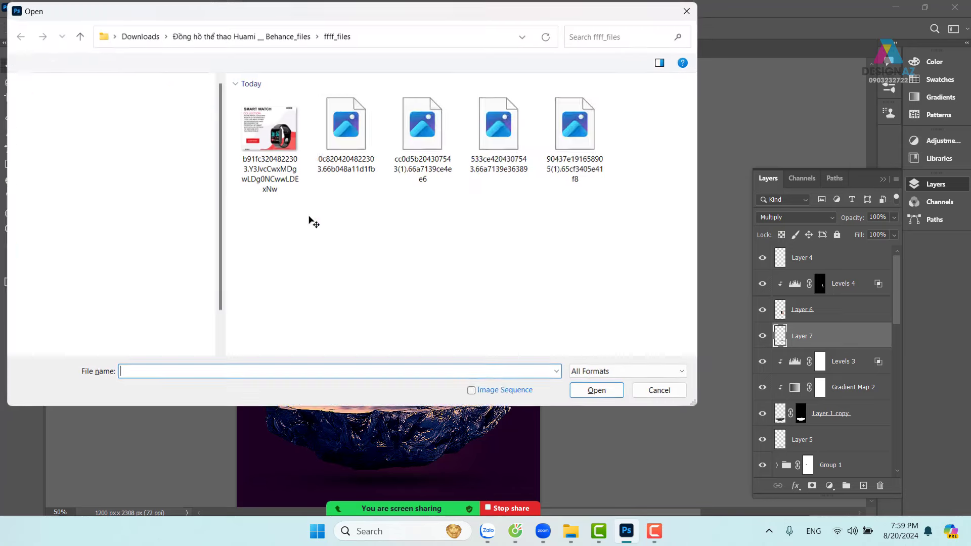
pyautogui.click(279, 38)
pyautogui.click(344, 134)
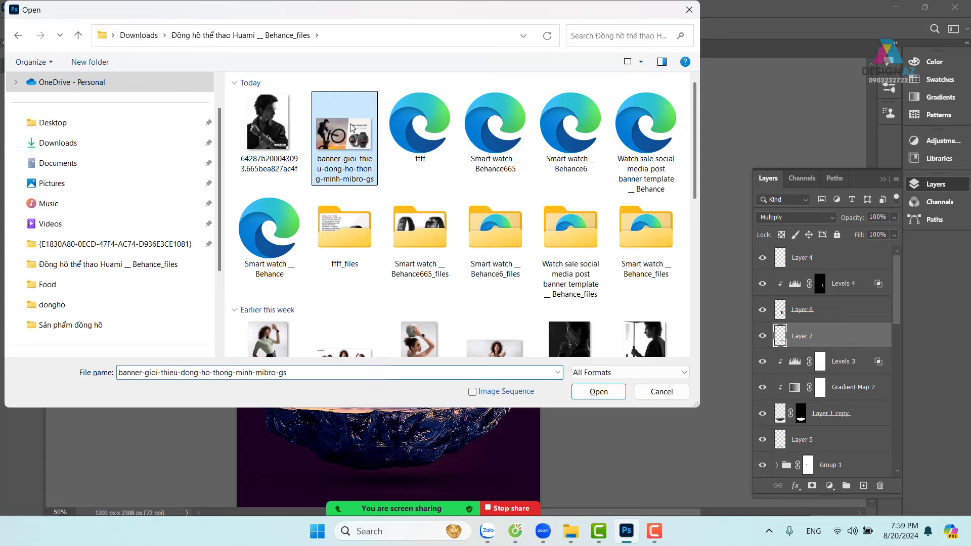
pyautogui.click(598, 392)
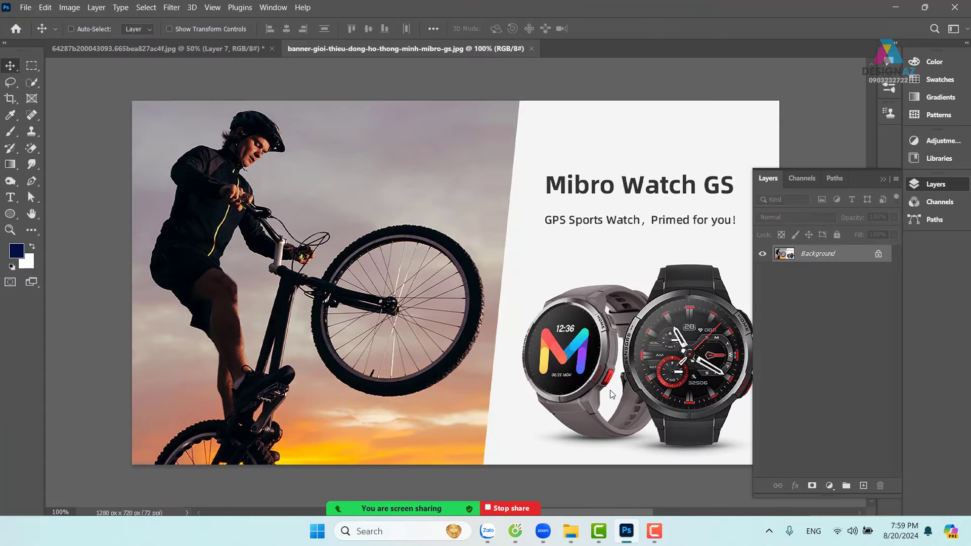
# Add a placeholder text layer over the banner's Mibro Watch GS heading and move it down and to the left.
pyautogui.moveTo(622, 233); pyautogui.dragTo(511, 249)
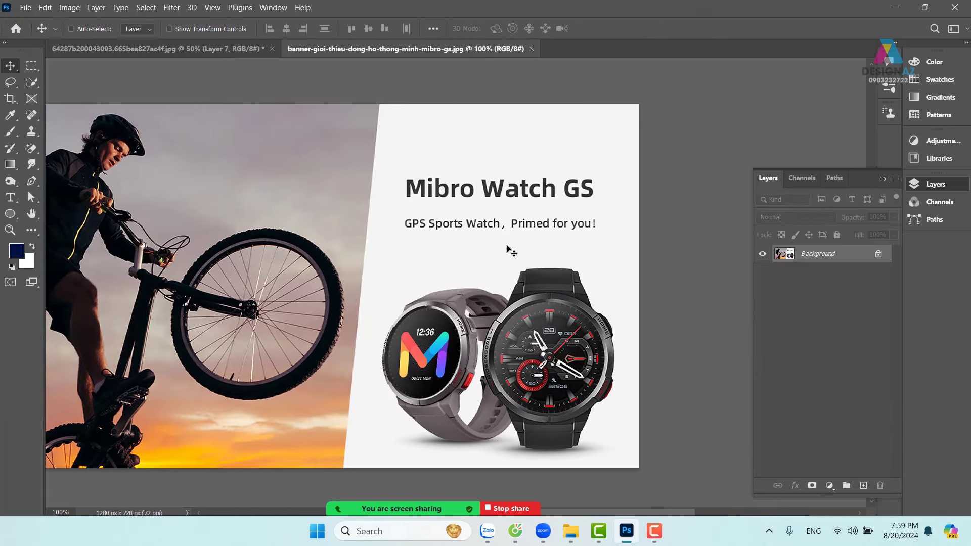
pyautogui.hotkey('ctrl', '+')
pyautogui.moveTo(491, 195); pyautogui.dragTo(444, 264)
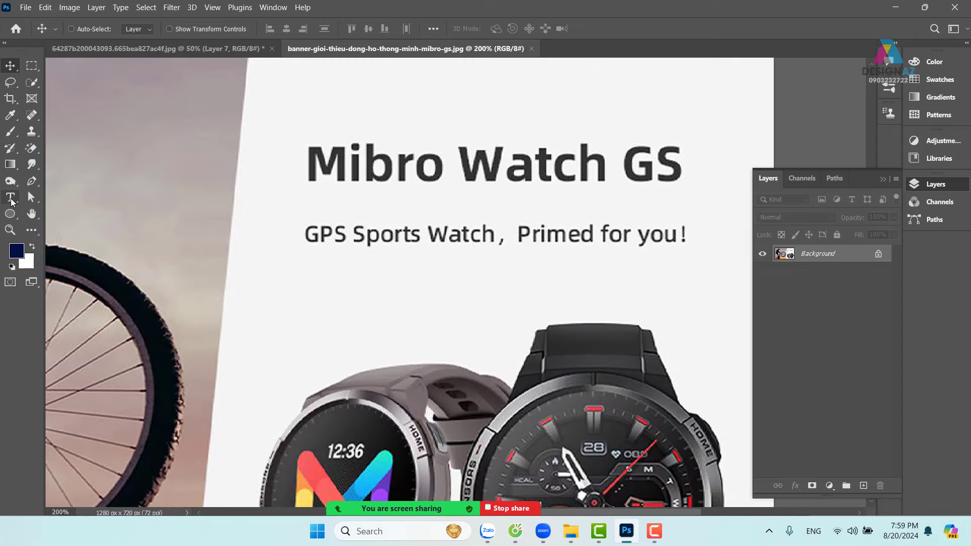
pyautogui.press('t')
pyautogui.click(385, 175)
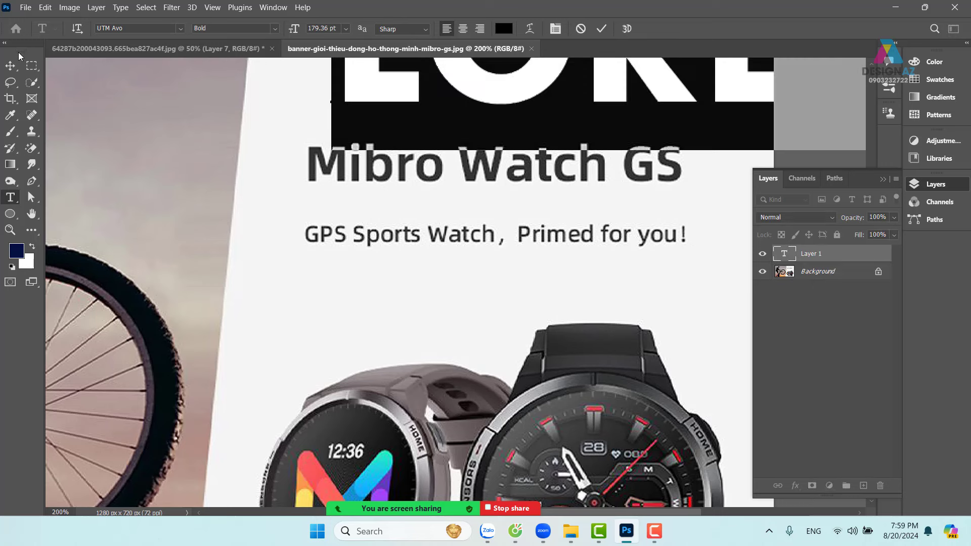
pyautogui.click(10, 66)
pyautogui.moveTo(489, 98); pyautogui.dragTo(390, 222)
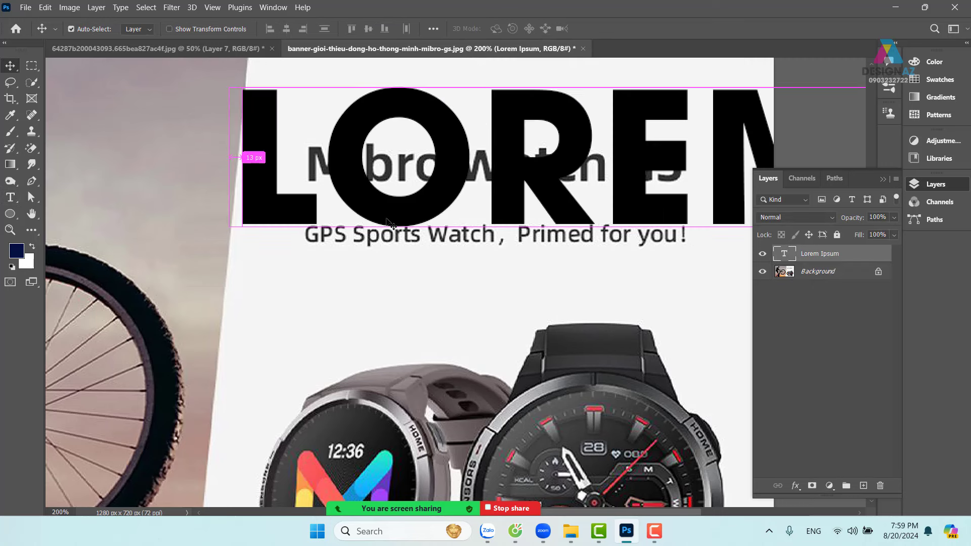
# Scale the placeholder text down to about 27% and place it just below the "GPS Sports Watch" line.
pyautogui.hotkey('ctrl', 't')
pyautogui.moveTo(228, 67); pyautogui.dragTo(691, 140)
pyautogui.moveTo(714, 212); pyautogui.dragTo(226, 221)
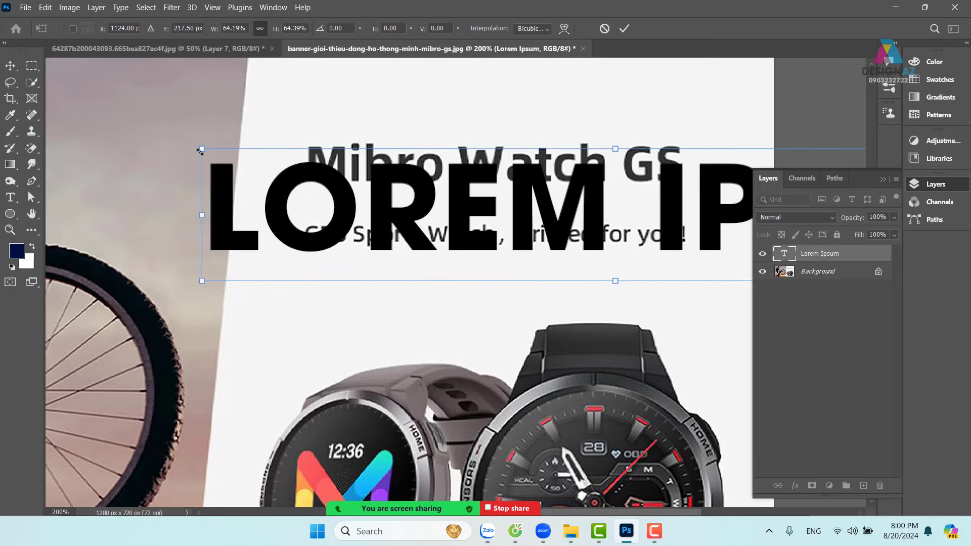
pyautogui.moveTo(202, 150); pyautogui.dragTo(676, 225)
pyautogui.moveTo(705, 257); pyautogui.dragTo(324, 295)
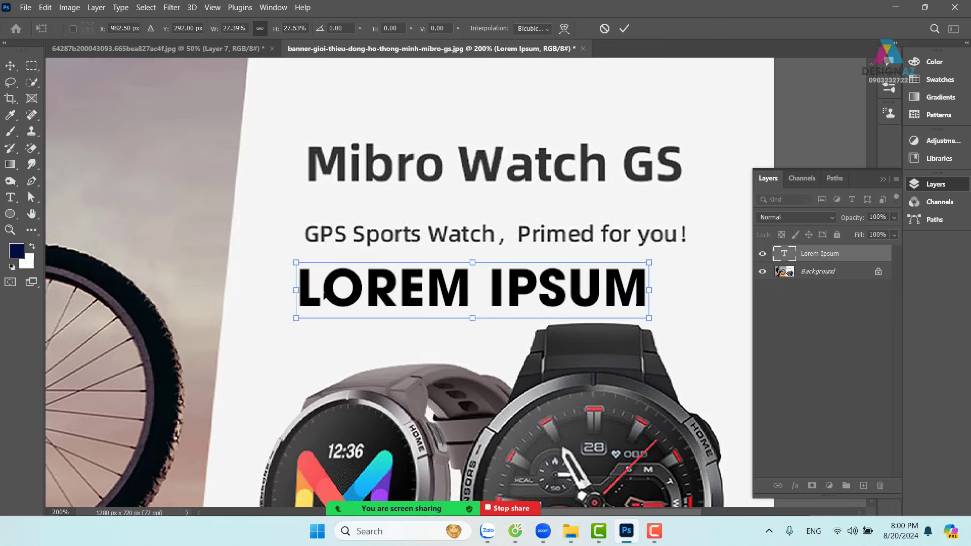
pyautogui.press('Return')
# Replace the placeholder text with "Mibro Watch GS" and shift it left so the full title fits on the banner's white area.
pyautogui.scroll(-1, 425, 267)
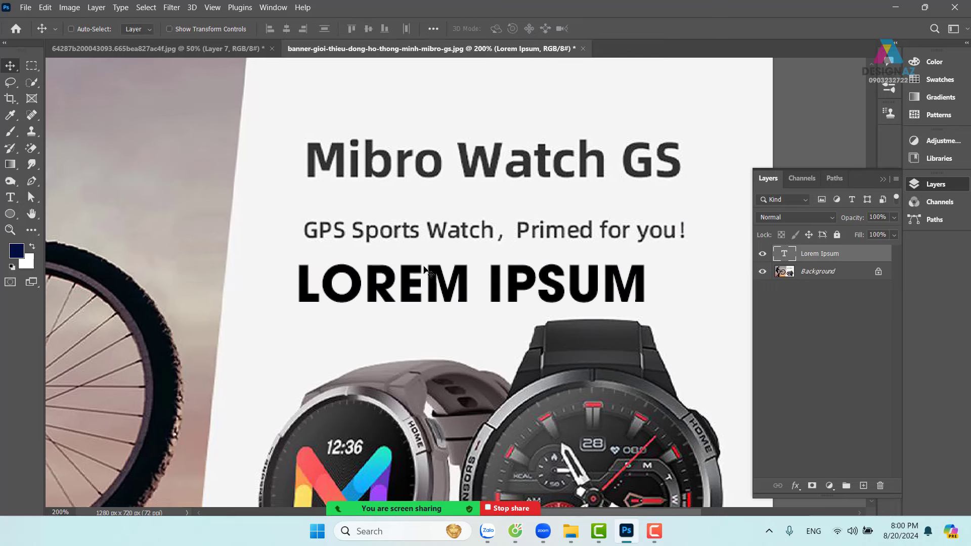
pyautogui.press('t')
pyautogui.moveTo(305, 288); pyautogui.dragTo(694, 265)
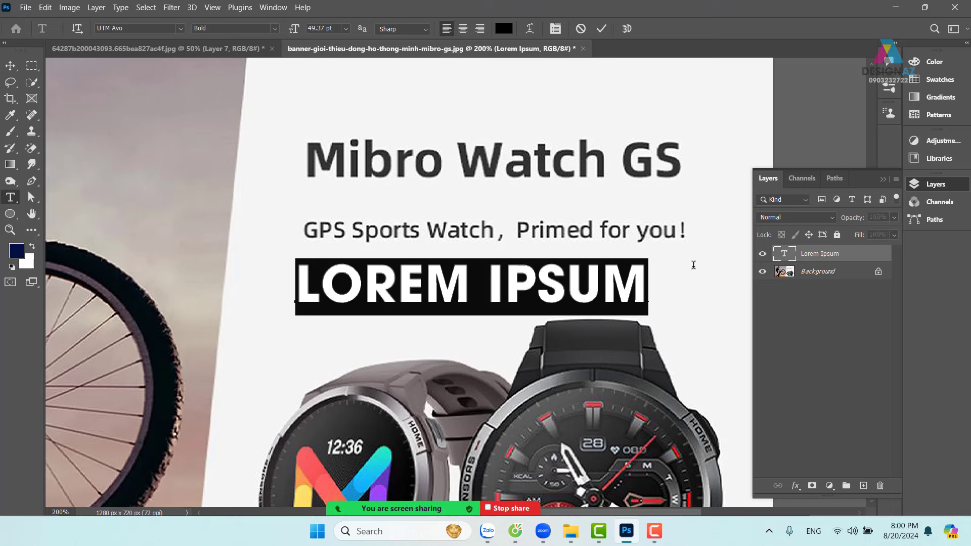
pyautogui.press('BackSpace')
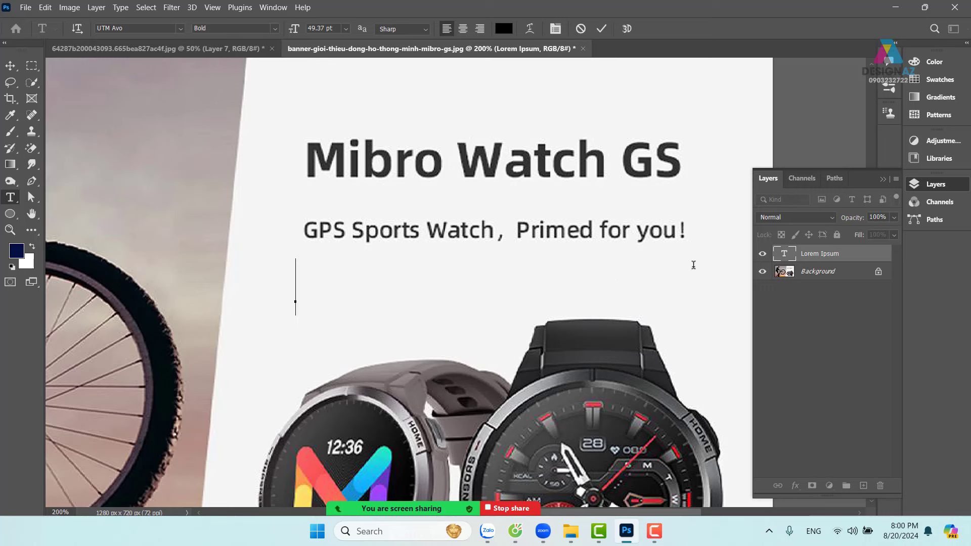
pyautogui.write('MI')
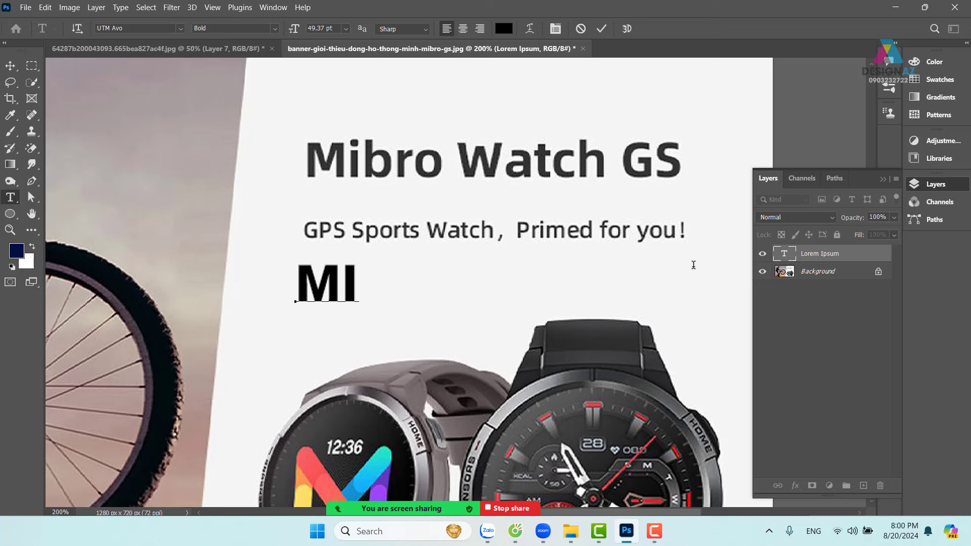
pyautogui.write('B')
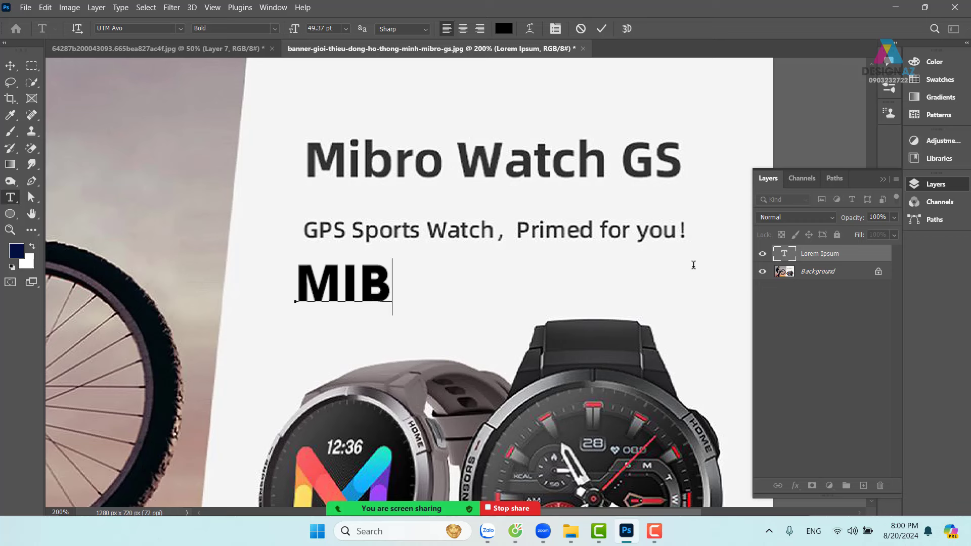
pyautogui.write('R')
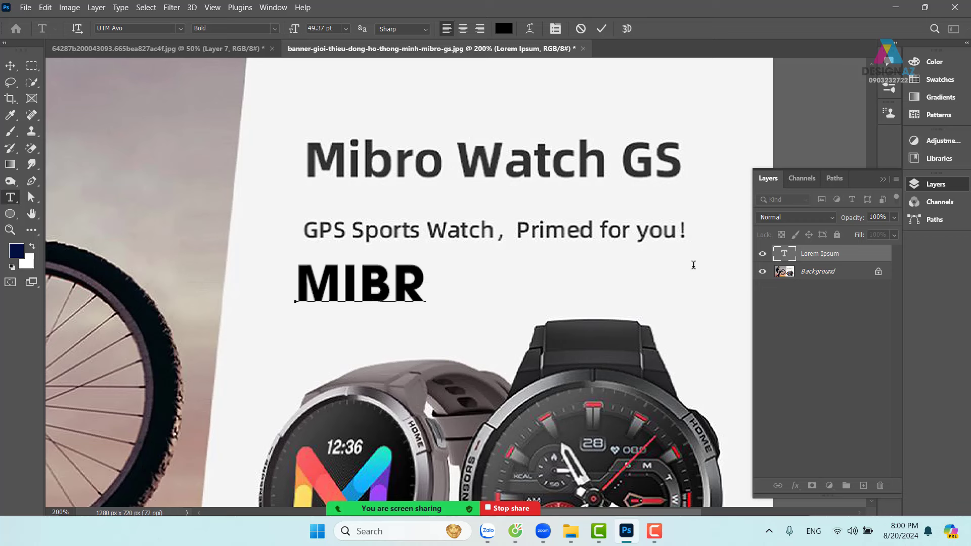
pyautogui.write('O')
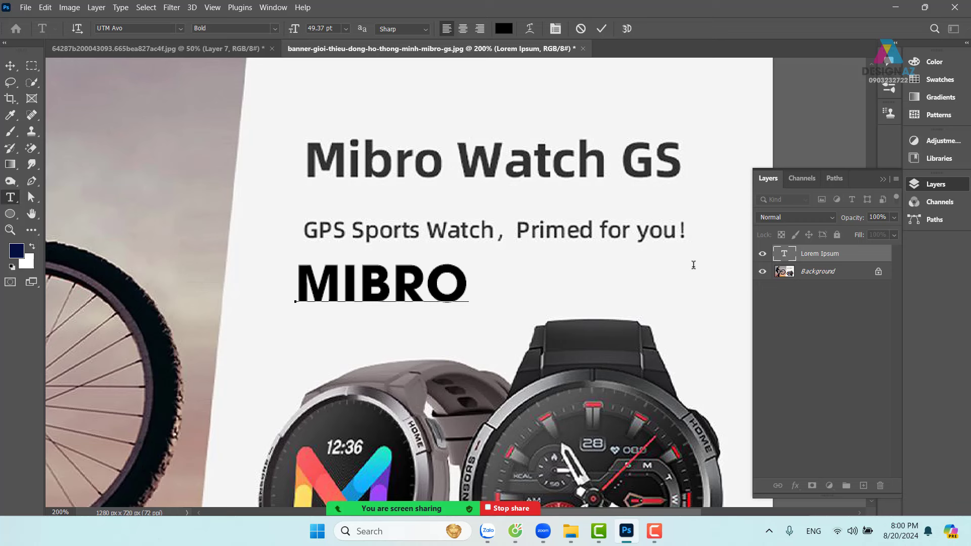
pyautogui.write(' WA')
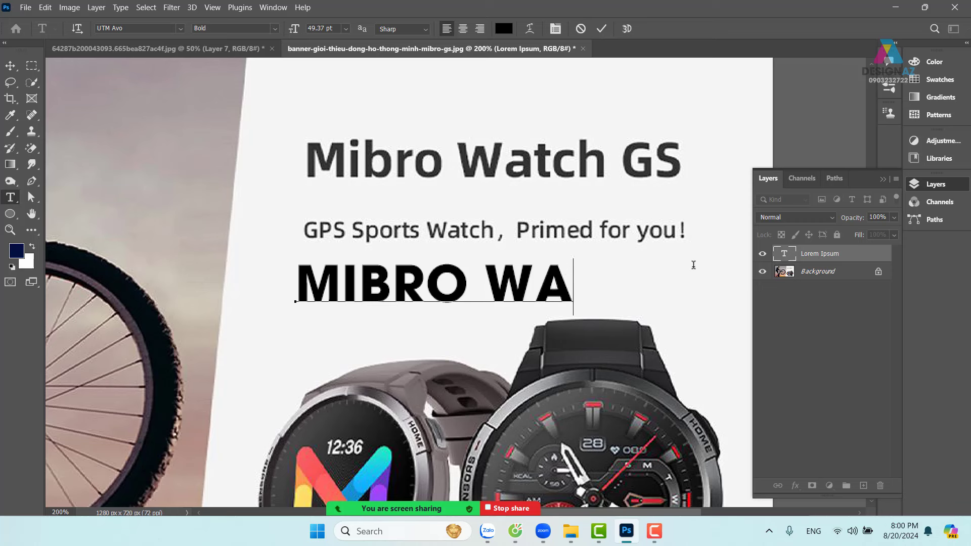
pyautogui.write('T')
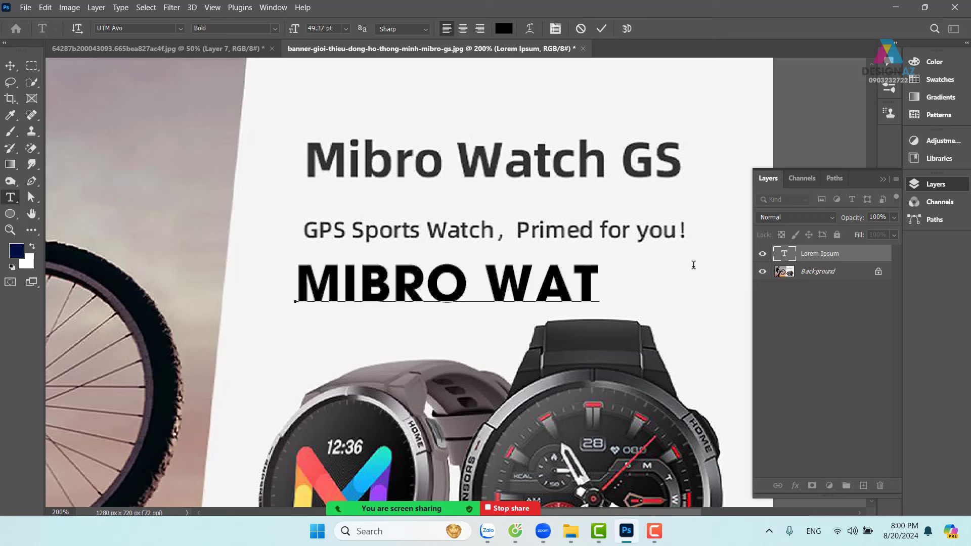
pyautogui.write('CH')
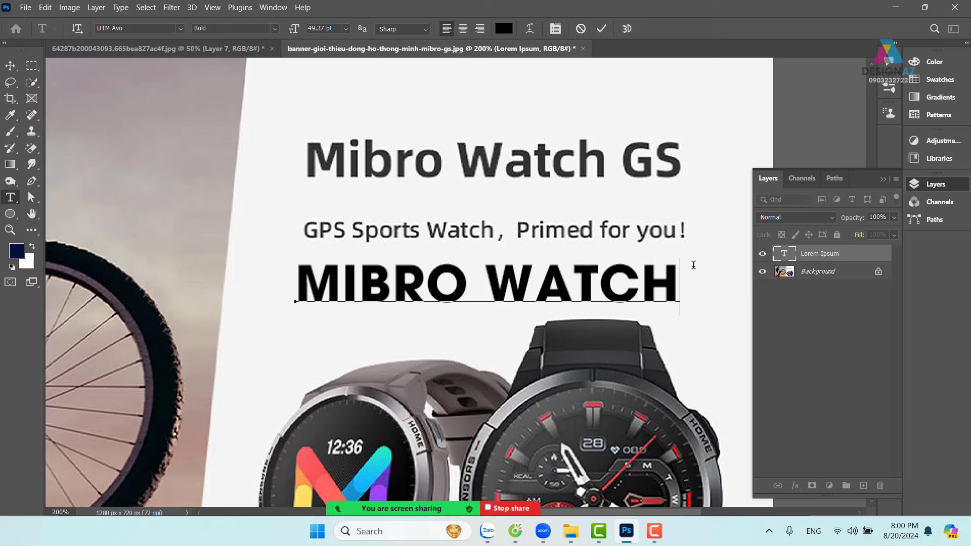
pyautogui.write(' G')
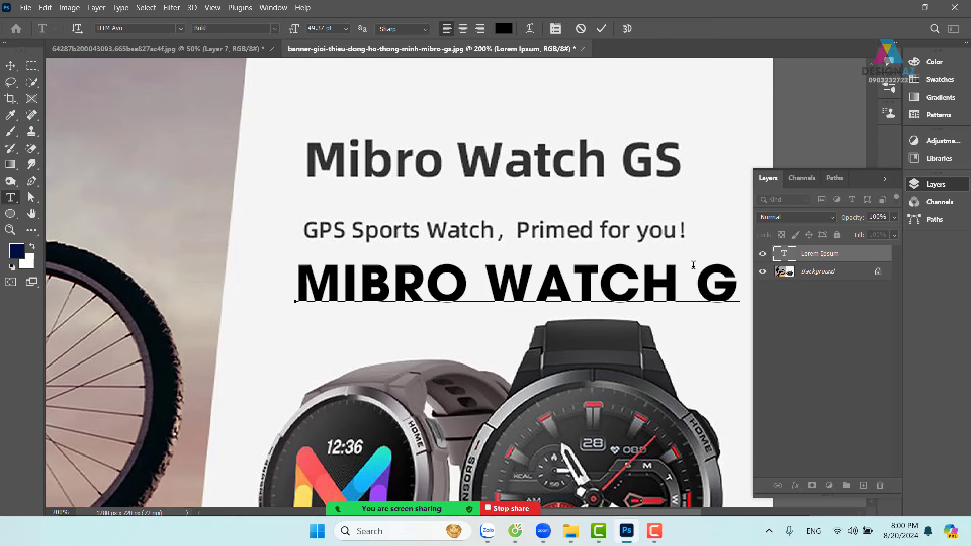
pyautogui.write('S')
pyautogui.click(10, 65)
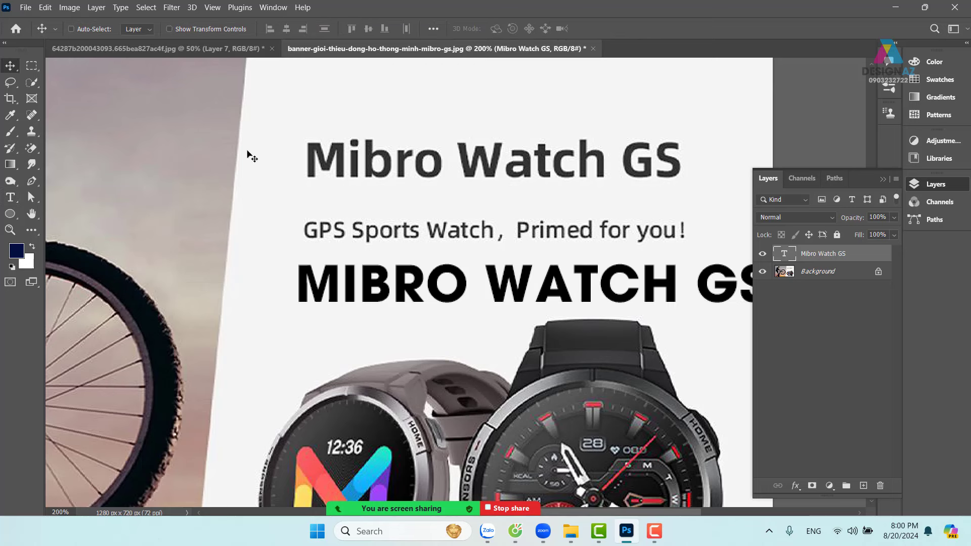
pyautogui.moveTo(449, 271); pyautogui.dragTo(391, 262)
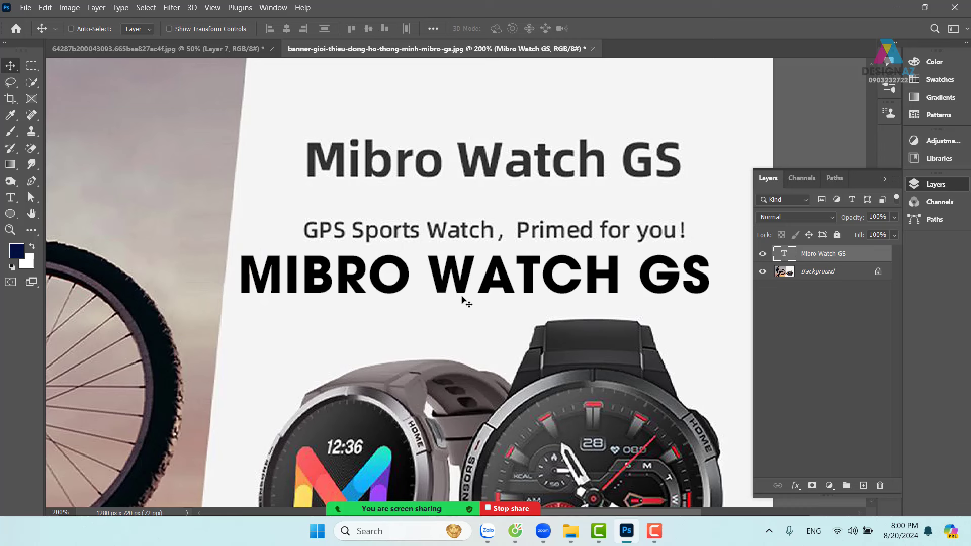
# Browse the UTM fonts and preview them on the Mibro Watch GS title against the banner's original heading.
pyautogui.press('t')
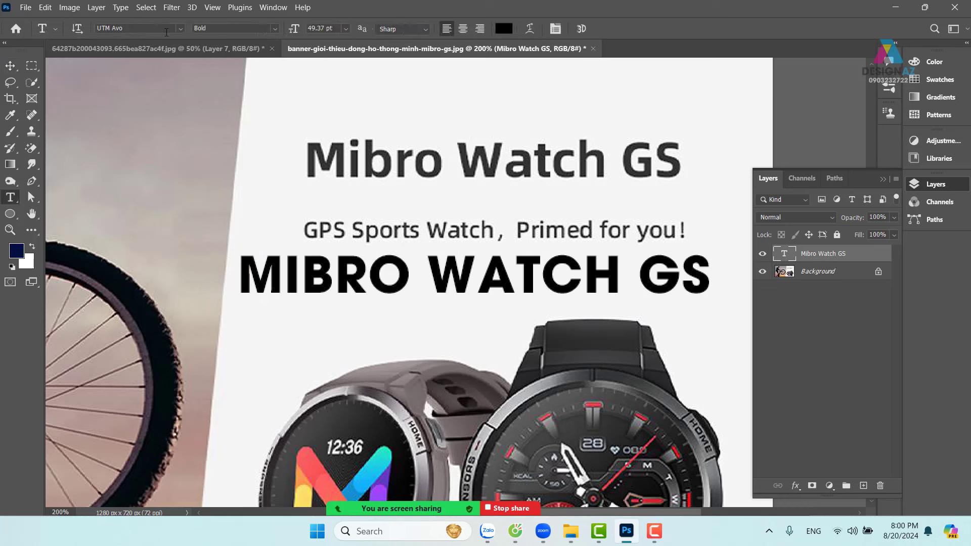
pyautogui.click(150, 29)
pyautogui.click(181, 30)
pyautogui.press('Up')
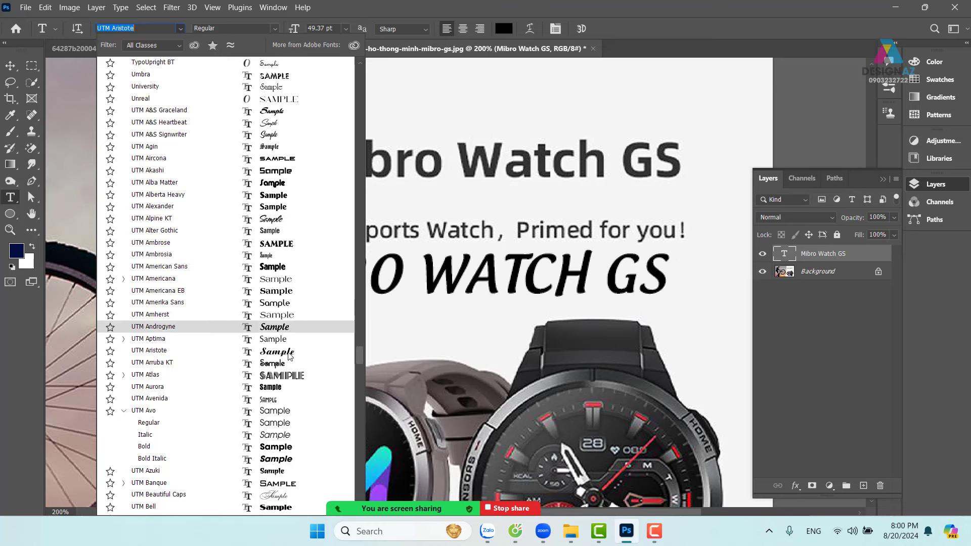
pyautogui.scroll(-2, 290, 357)
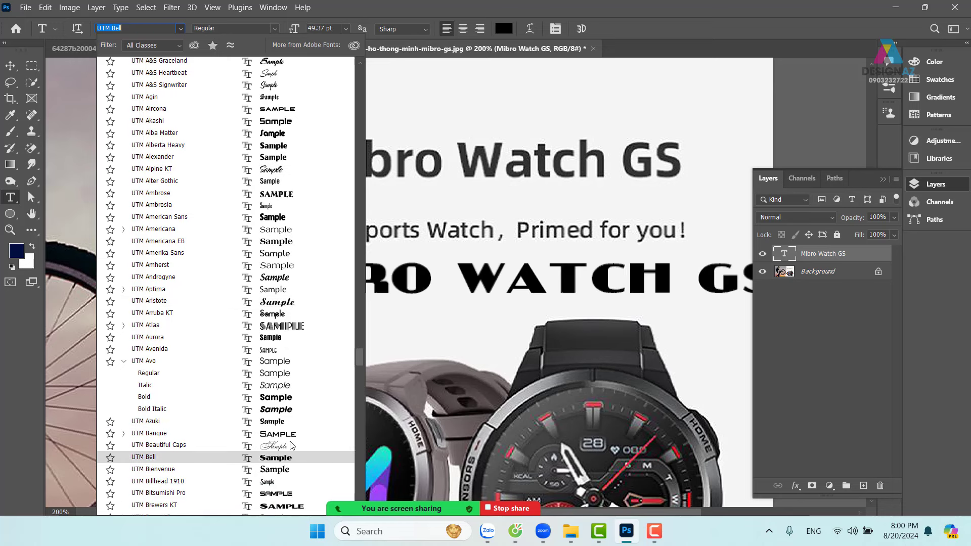
pyautogui.scroll(-3, 293, 455)
pyautogui.scroll(-4, 291, 445)
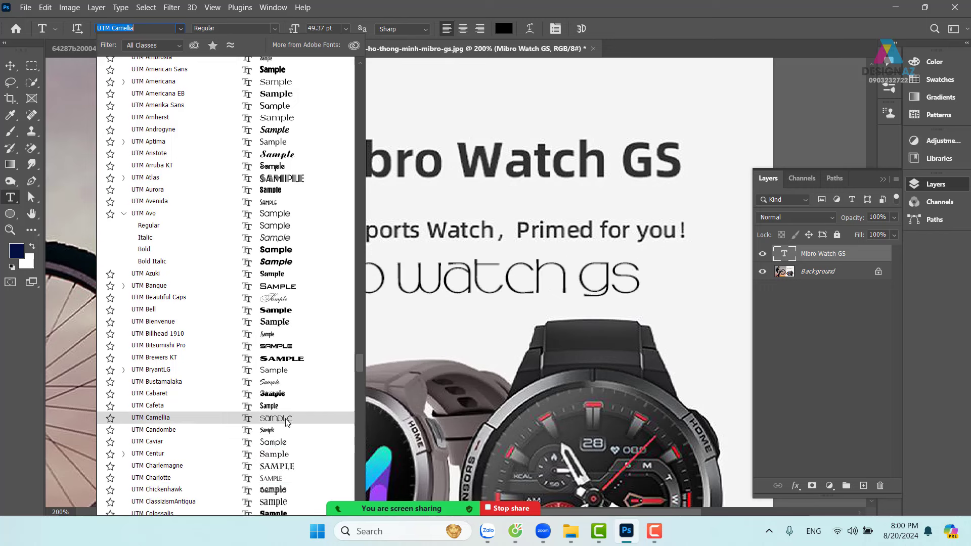
pyautogui.scroll(-2, 286, 422)
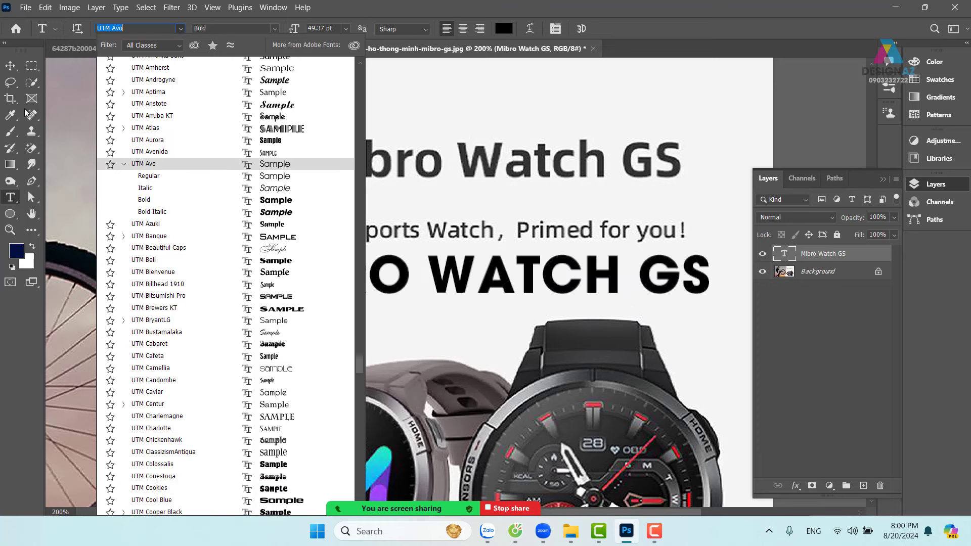
# Leave the font browsing and move the Mibro Watch GS title slightly right beneath the "GPS Sports Watch" line.
pyautogui.click(10, 65)
pyautogui.moveTo(450, 281); pyautogui.dragTo(490, 278)
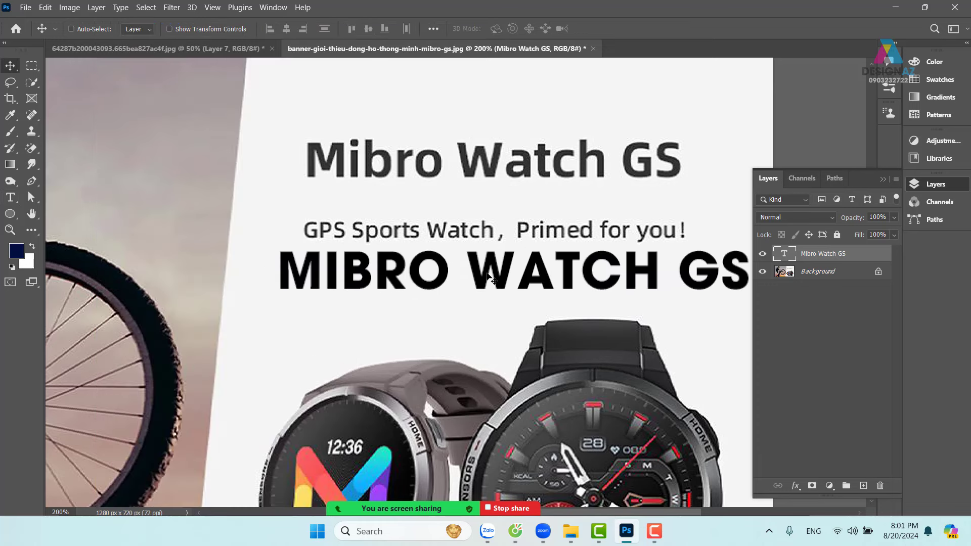
pyautogui.press('t')
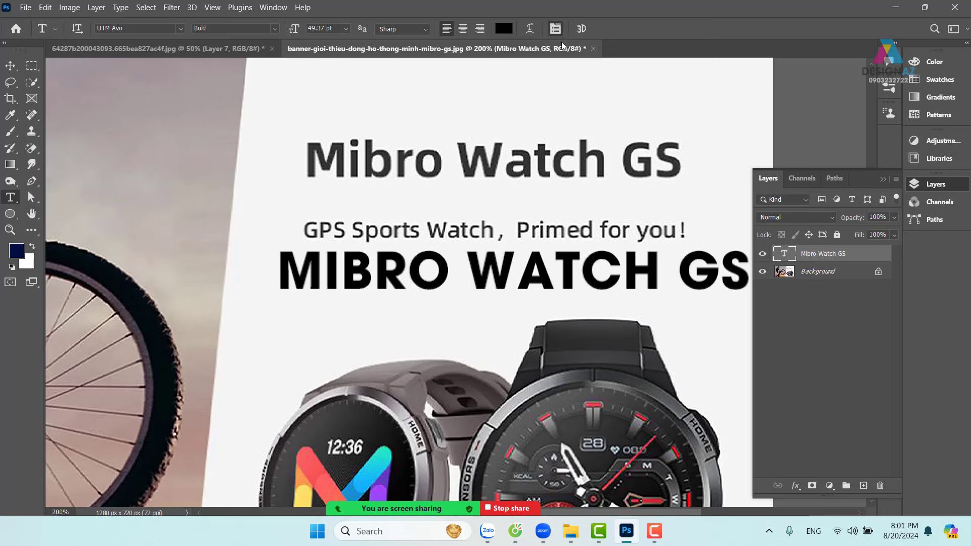
# Turn off All Caps for the Mibro Watch GS title and shift it slightly left beneath the "GPS Sports Watch" line.
pyautogui.click(555, 28)
pyautogui.click(784, 226)
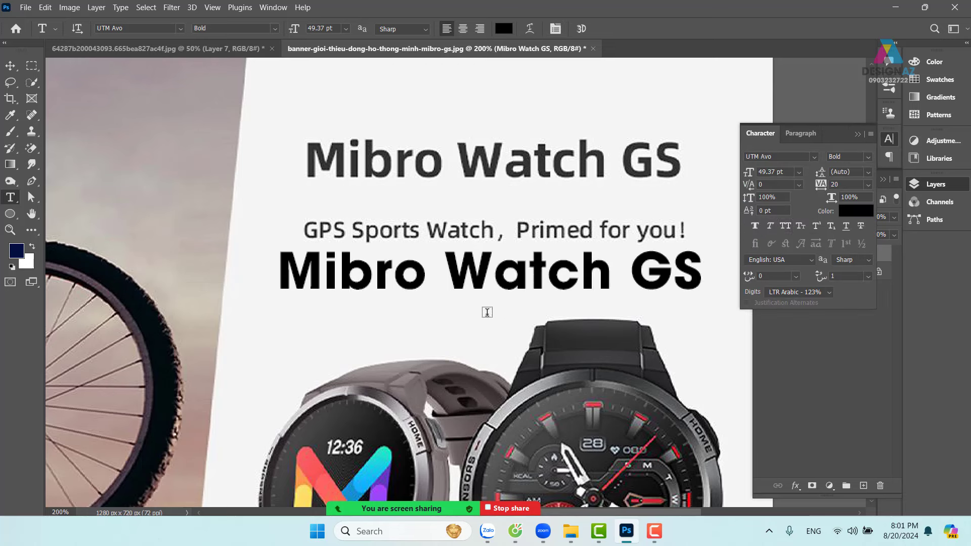
pyautogui.click(785, 226)
pyautogui.click(785, 227)
pyautogui.press('v')
pyautogui.moveTo(489, 286)
pyautogui.mouseDown()
pyautogui.moveTo(476, 291)
pyautogui.moveTo(483, 291)
pyautogui.mouseUp()
pyautogui.moveTo(461, 261); pyautogui.dragTo(486, 263)
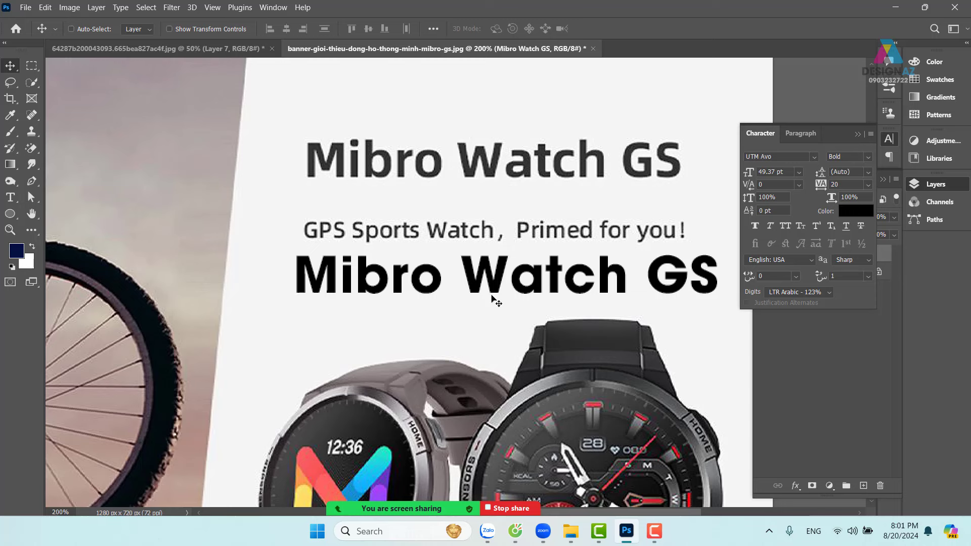
pyautogui.moveTo(519, 285); pyautogui.dragTo(490, 285)
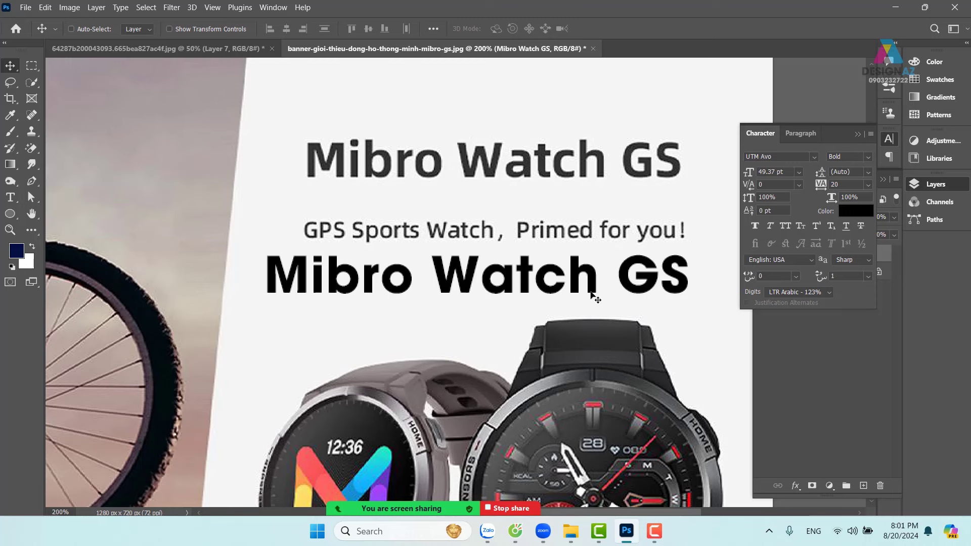
pyautogui.press('t')
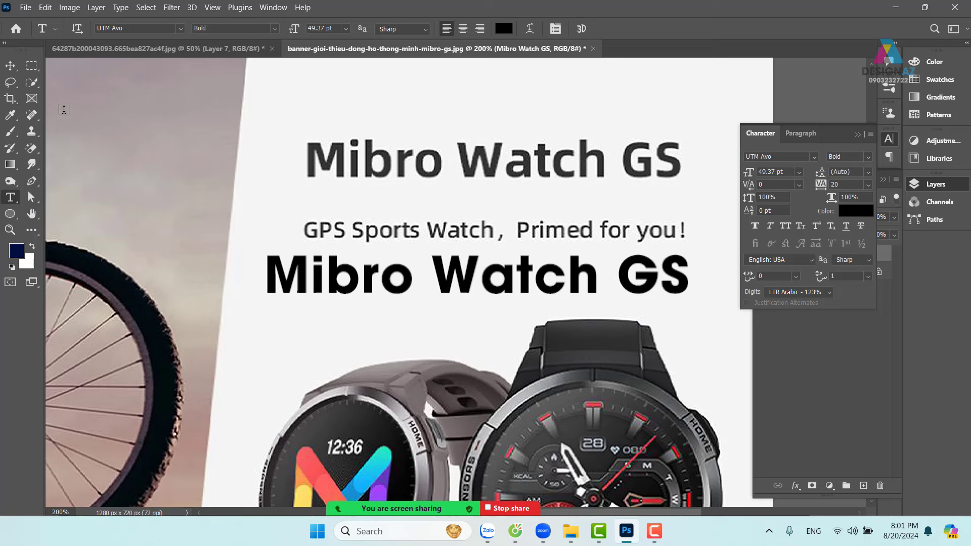
pyautogui.click(4, 65)
pyautogui.moveTo(383, 279); pyautogui.dragTo(376, 220)
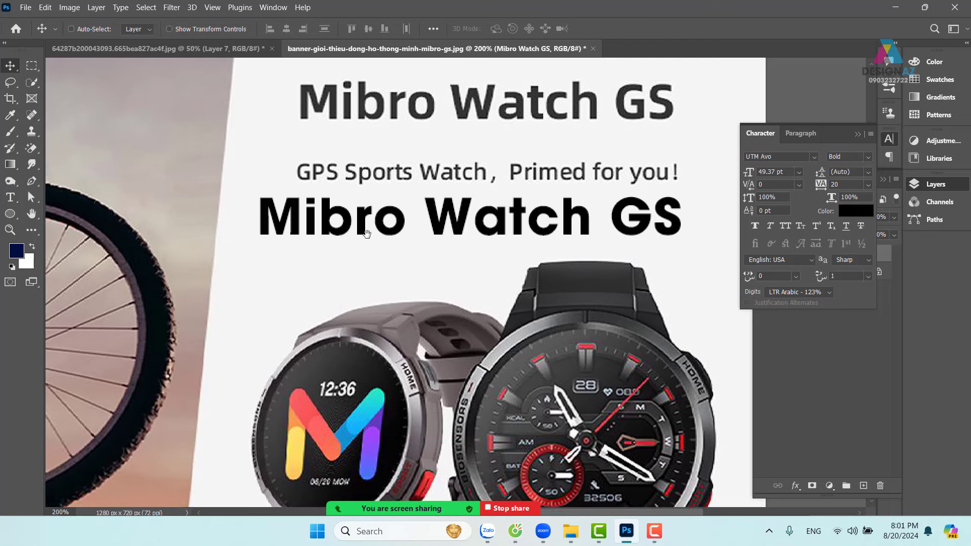
pyautogui.press('t')
pyautogui.click(410, 334)
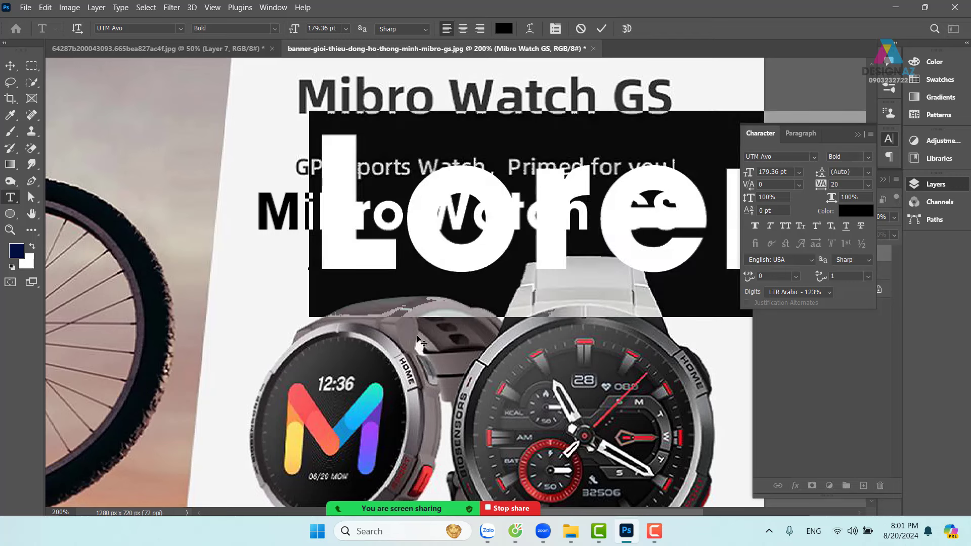
pyautogui.click(10, 66)
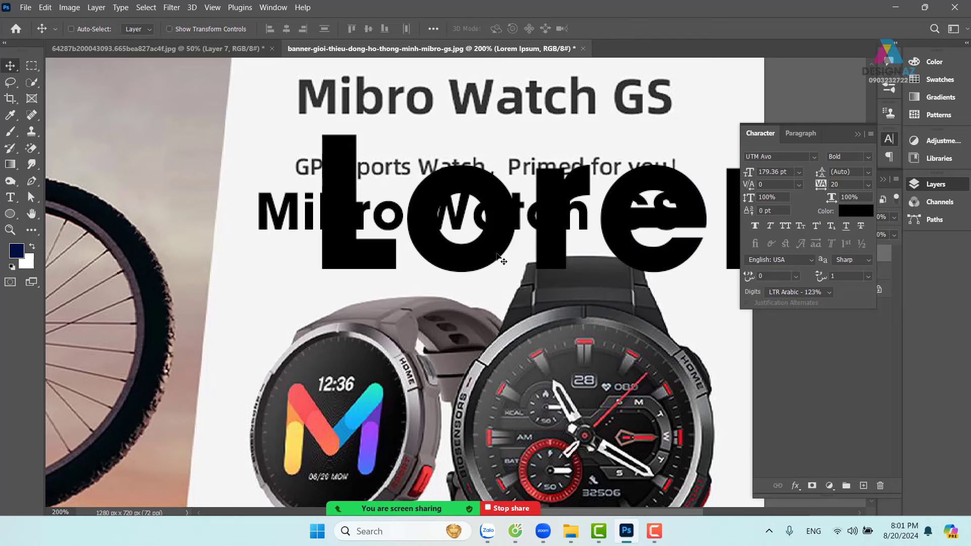
pyautogui.moveTo(500, 263); pyautogui.dragTo(417, 319)
pyautogui.press('Delete')
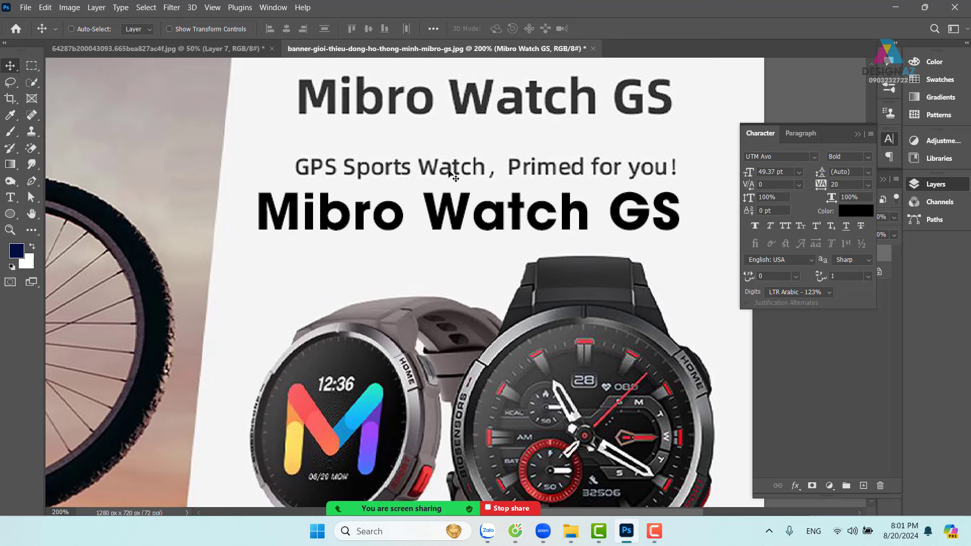
pyautogui.press('t')
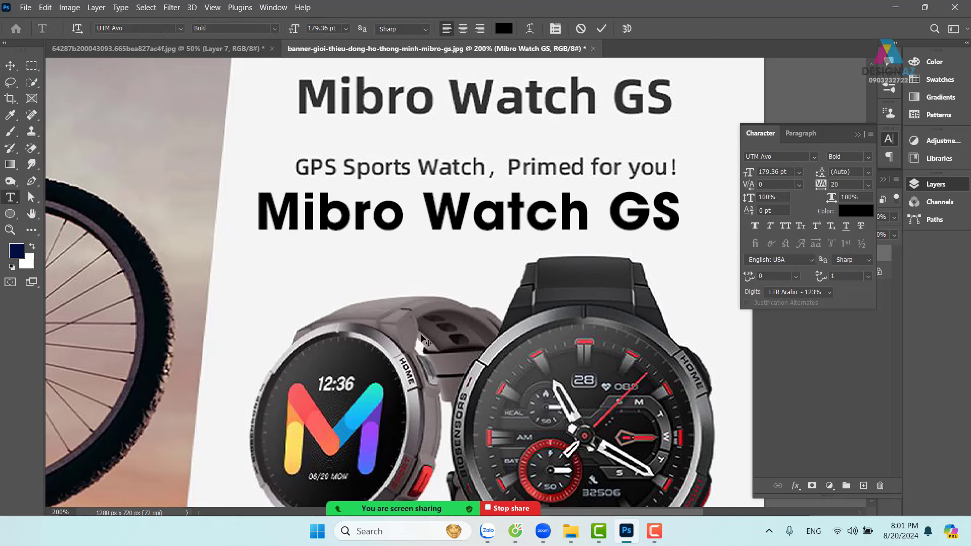
pyautogui.click(310, 276)
pyautogui.click(10, 65)
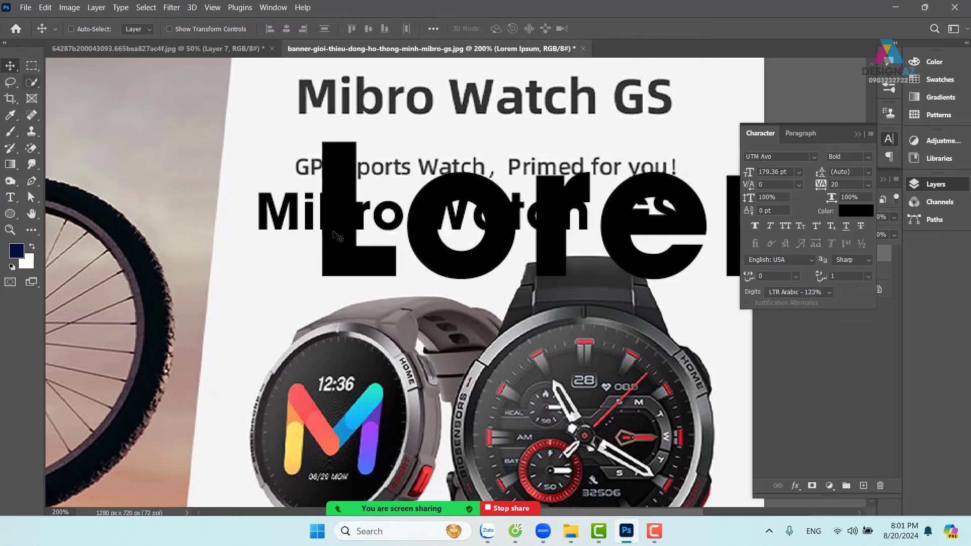
pyautogui.moveTo(417, 271); pyautogui.dragTo(385, 287)
pyautogui.press('Delete')
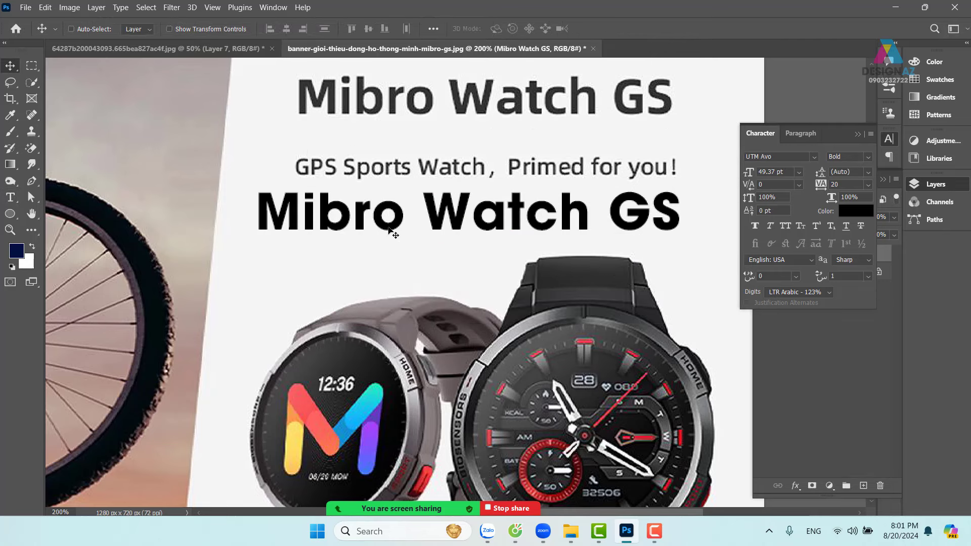
# Duplicate the black Mibro Watch GS title and place the copy directly below it.
pyautogui.moveTo(396, 234); pyautogui.dragTo(400, 290)
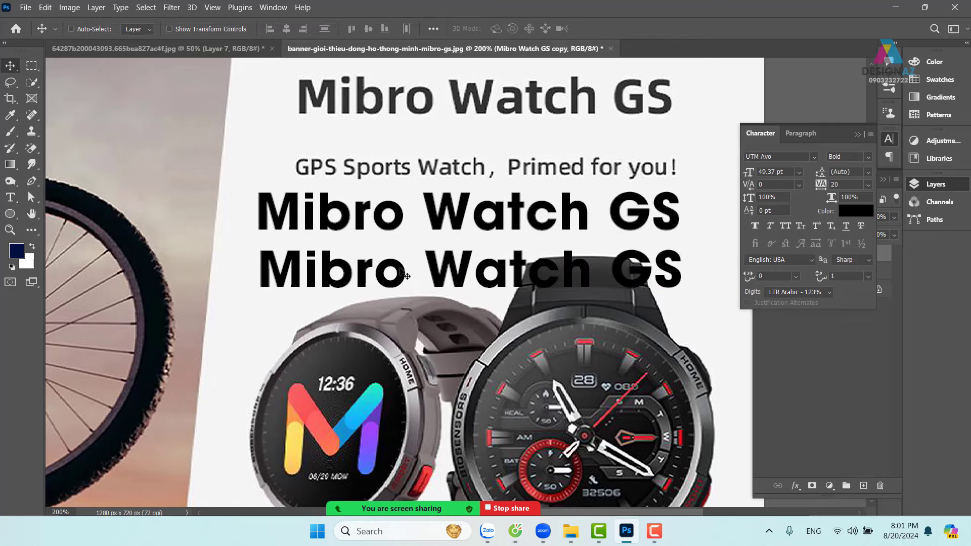
pyautogui.press('t')
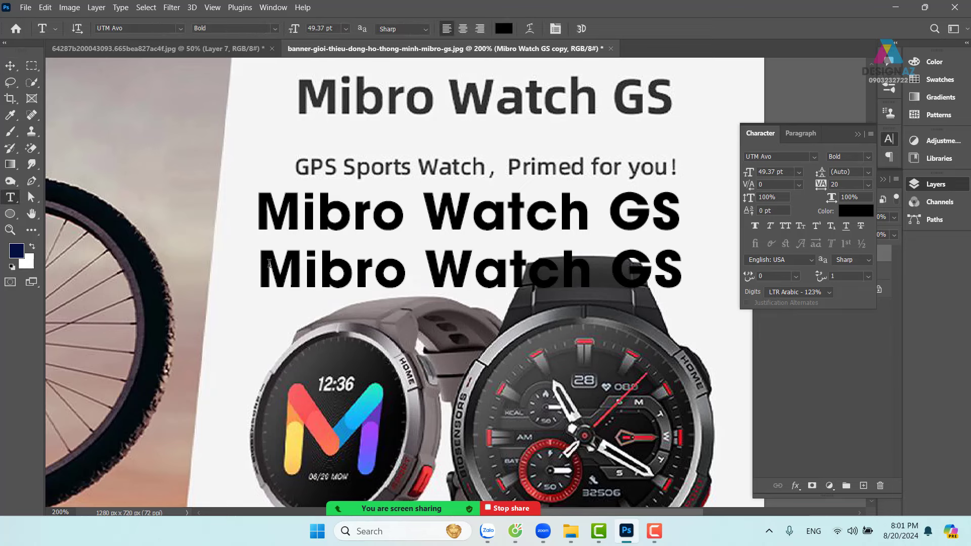
pyautogui.press('v')
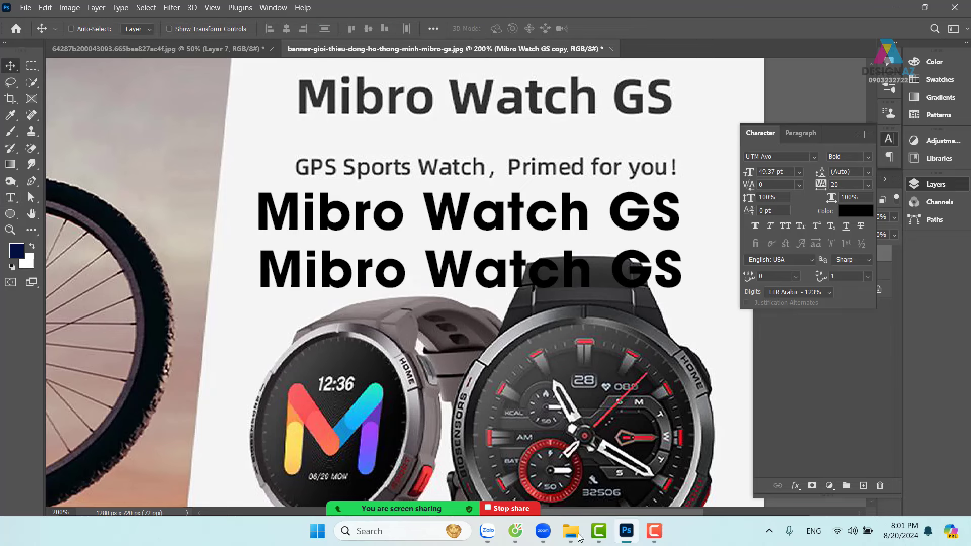
# Switch to the Cốc Cốc browser and search Google by image with the Mibro banner from the Huami Behance_files folder in Downloads.
pyautogui.click(515, 531)
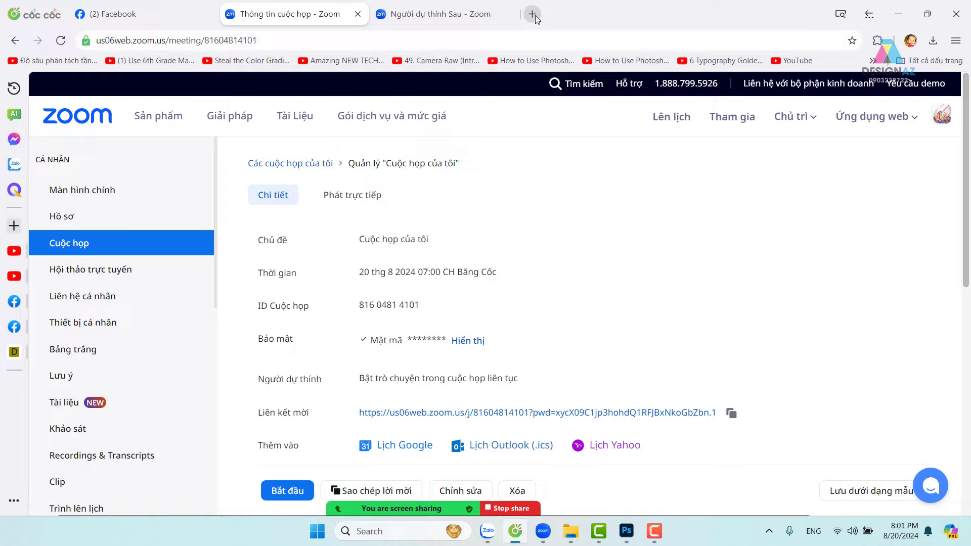
pyautogui.click(534, 15)
pyautogui.click(345, 134)
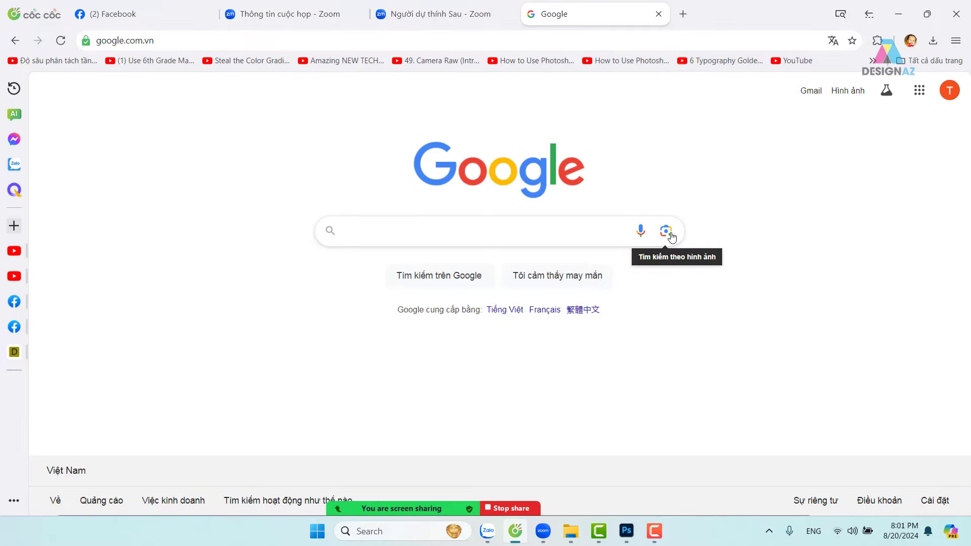
pyautogui.click(667, 232)
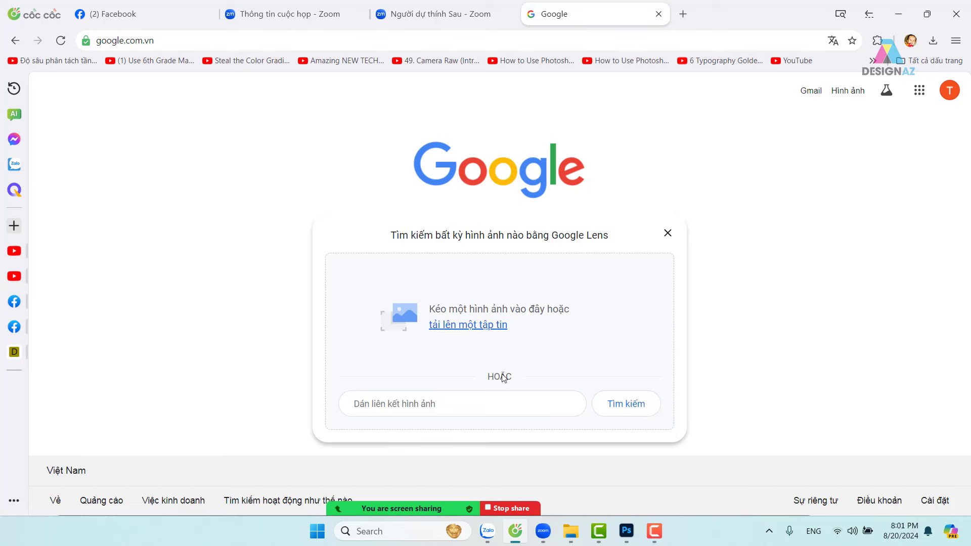
pyautogui.click(490, 329)
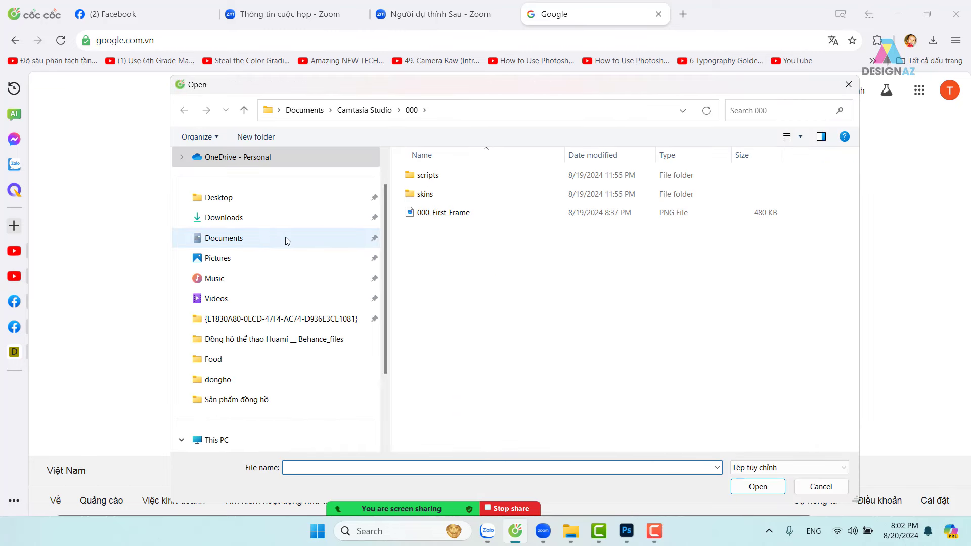
pyautogui.click(253, 225)
pyautogui.doubleClick(430, 214)
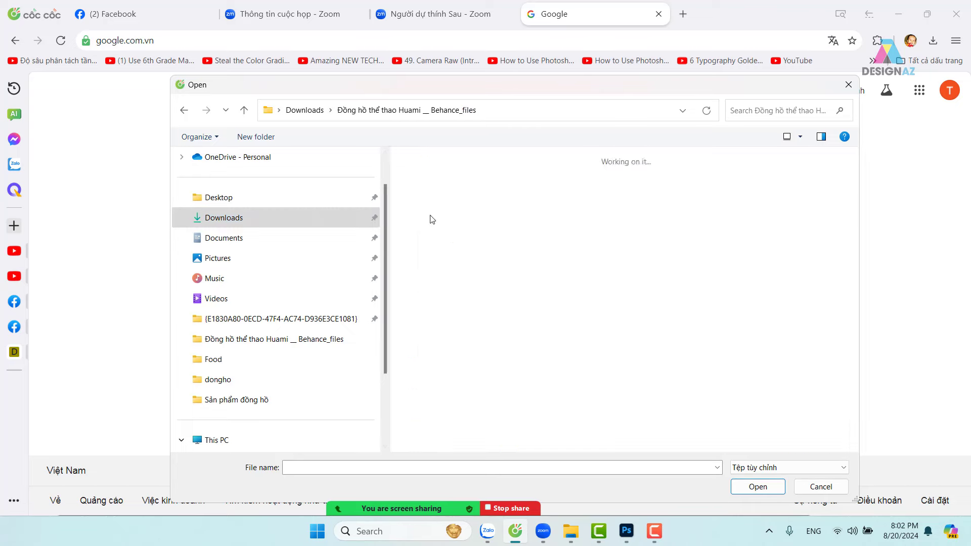
pyautogui.click(525, 236)
pyautogui.click(757, 486)
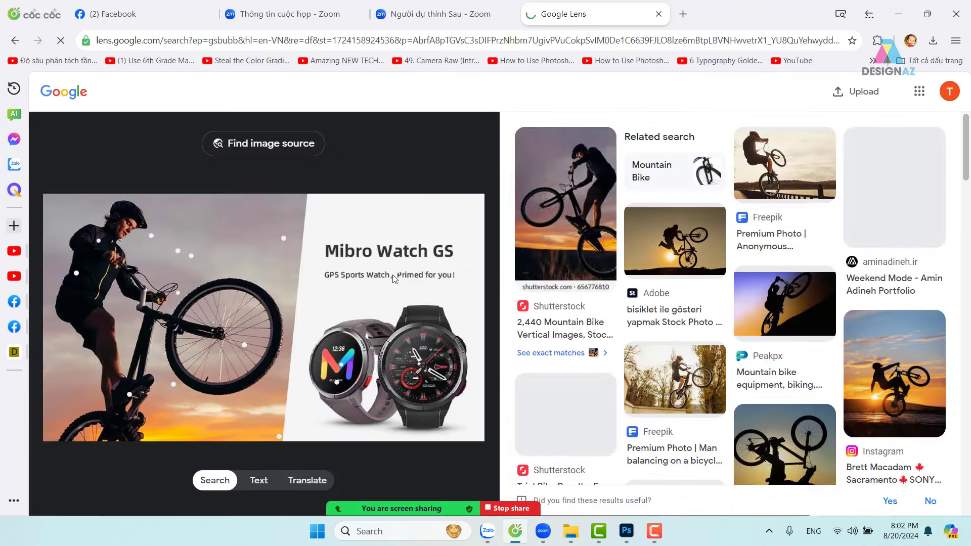
# Copy "GPS Sports Watch, Primed for you!" from the Lens translated banner text and replace the duplicated title in Photoshop with it.
pyautogui.click(310, 480)
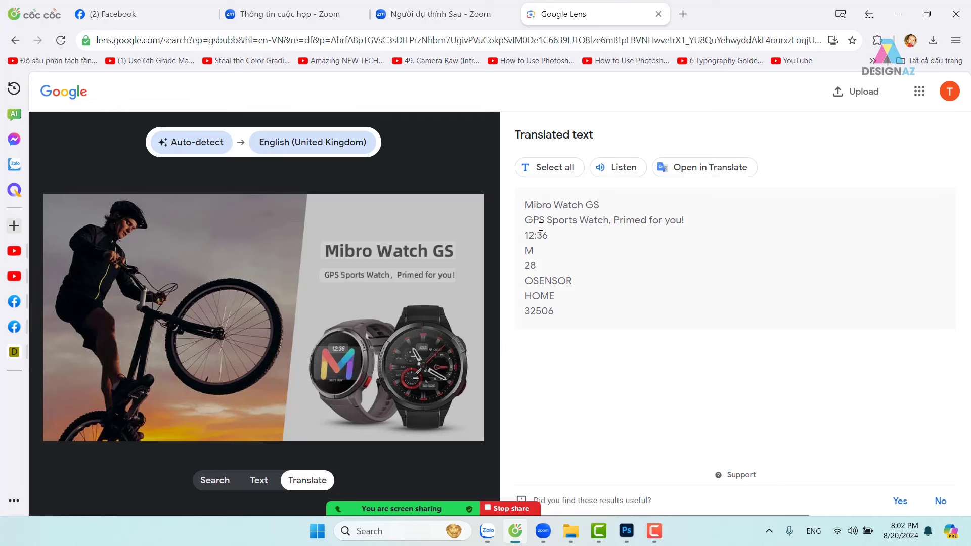
pyautogui.moveTo(527, 221); pyautogui.dragTo(691, 224)
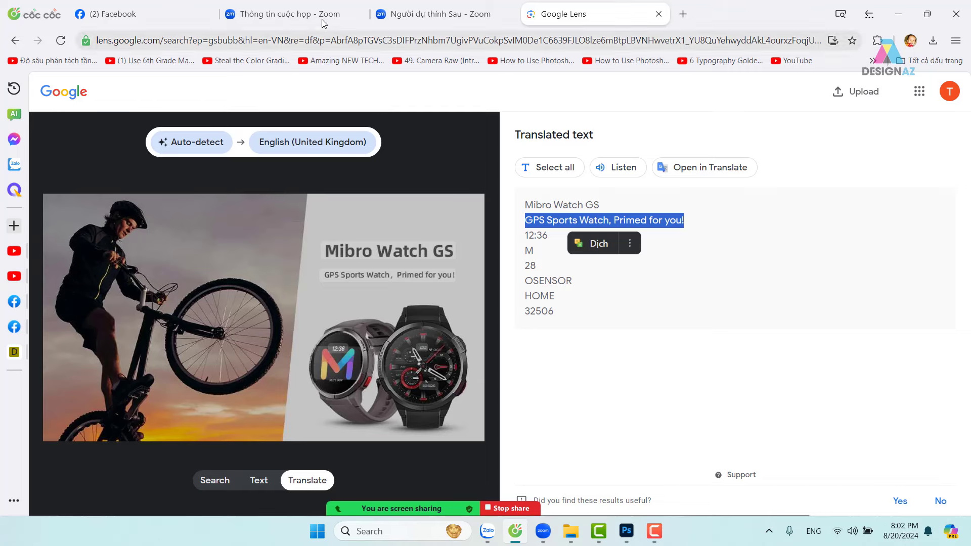
pyautogui.click(627, 532)
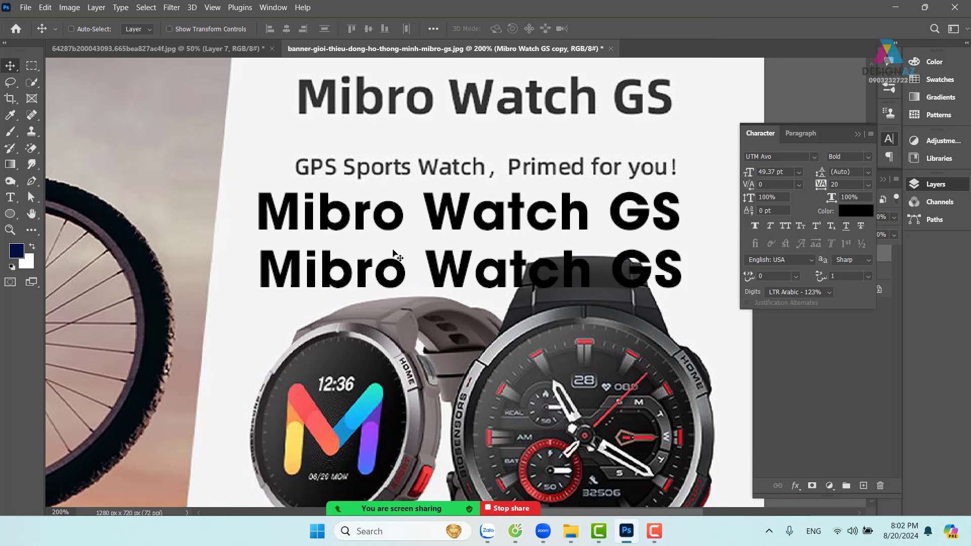
pyautogui.doubleClick(365, 284)
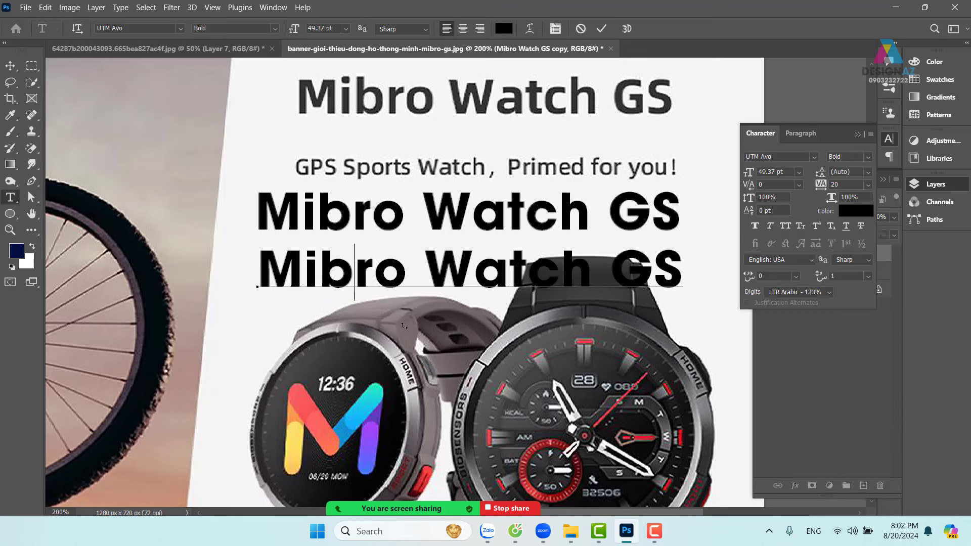
pyautogui.hotkey('ctrl', 'a')
pyautogui.write('GPS Sports Watch, Primed for you!')
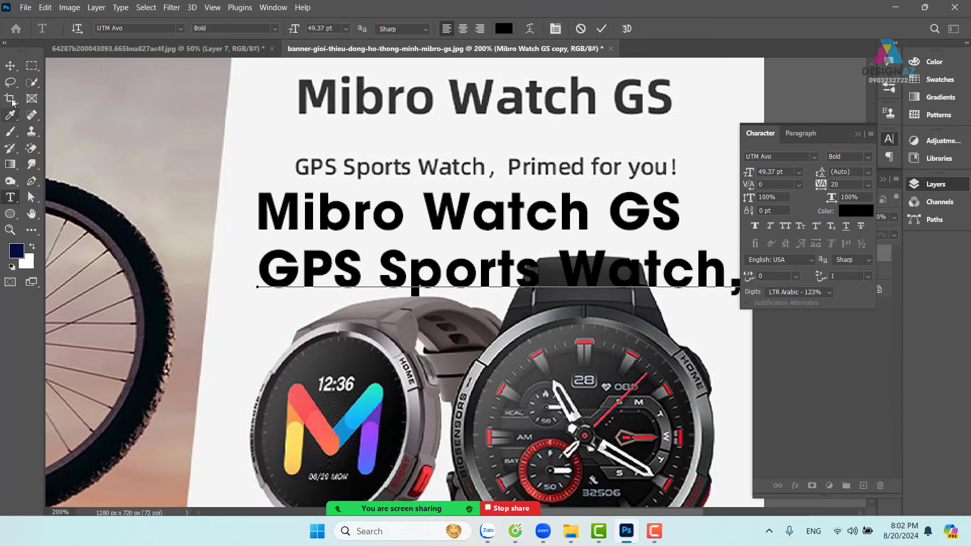
pyautogui.click(10, 65)
# Set the font style of the new "GPS Sports Watch, Primed for you!" line to Regular.
pyautogui.press('t')
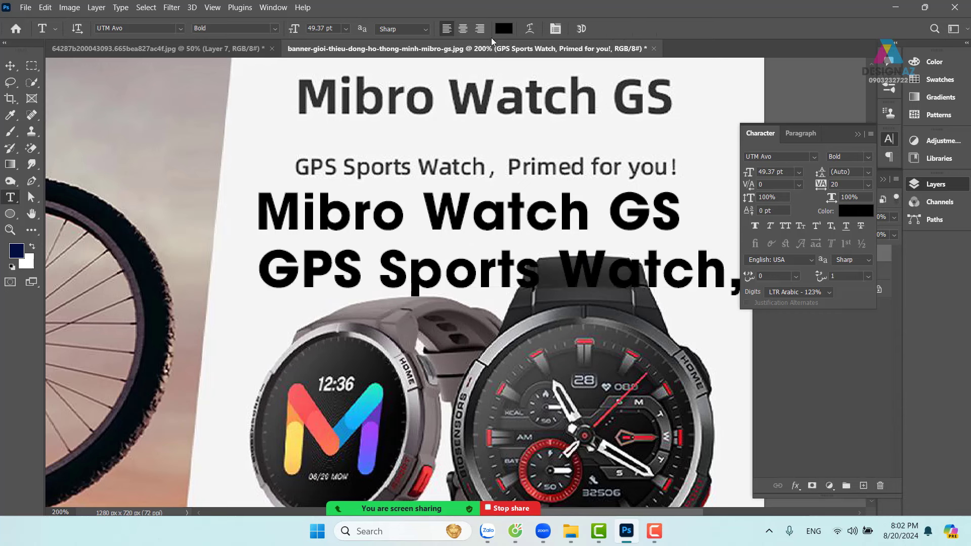
pyautogui.click(275, 28)
pyautogui.click(217, 38)
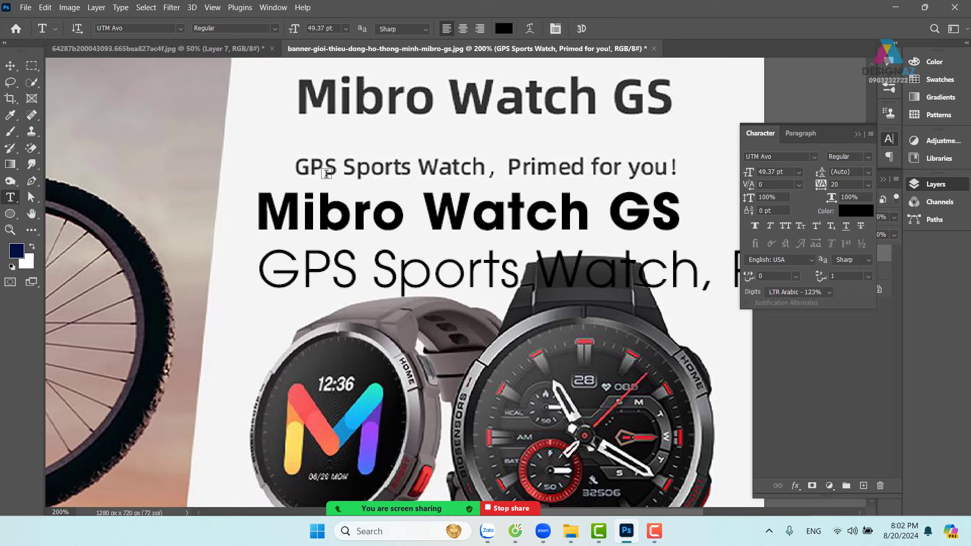
# Scale the new "GPS Sports Watch, Primed for you!" line down to about 40% and place it just beneath the black Mibro Watch GS title.
pyautogui.press('v')
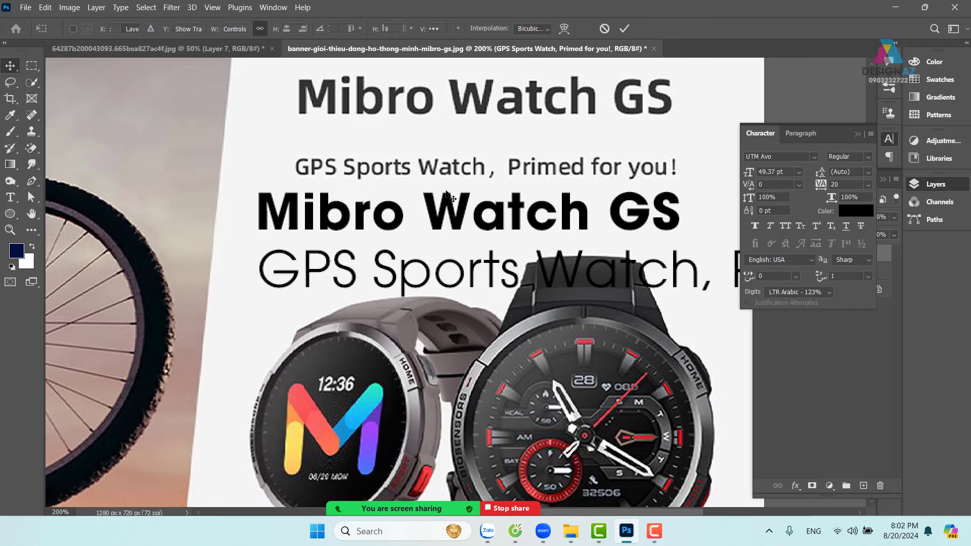
pyautogui.hotkey('ctrl', 't')
pyautogui.moveTo(261, 246); pyautogui.dragTo(407, 271)
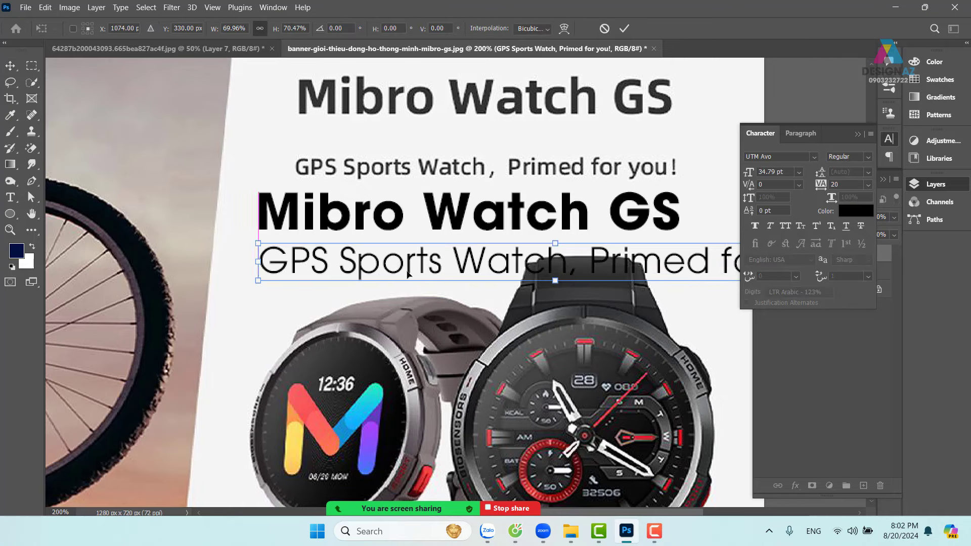
pyautogui.moveTo(532, 259); pyautogui.dragTo(438, 257)
pyautogui.moveTo(635, 263); pyautogui.dragTo(529, 253)
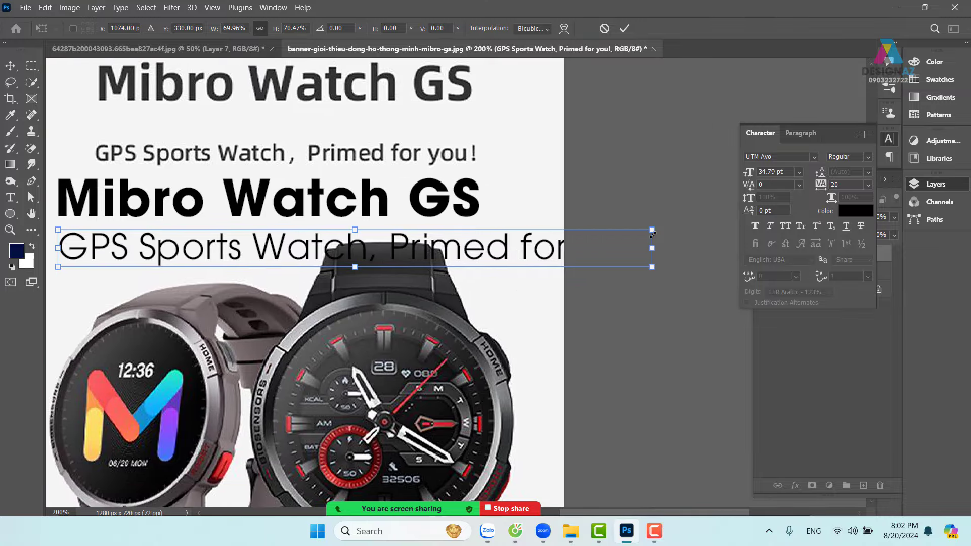
pyautogui.moveTo(652, 233); pyautogui.dragTo(400, 245)
pyautogui.moveTo(309, 263); pyautogui.dragTo(473, 242)
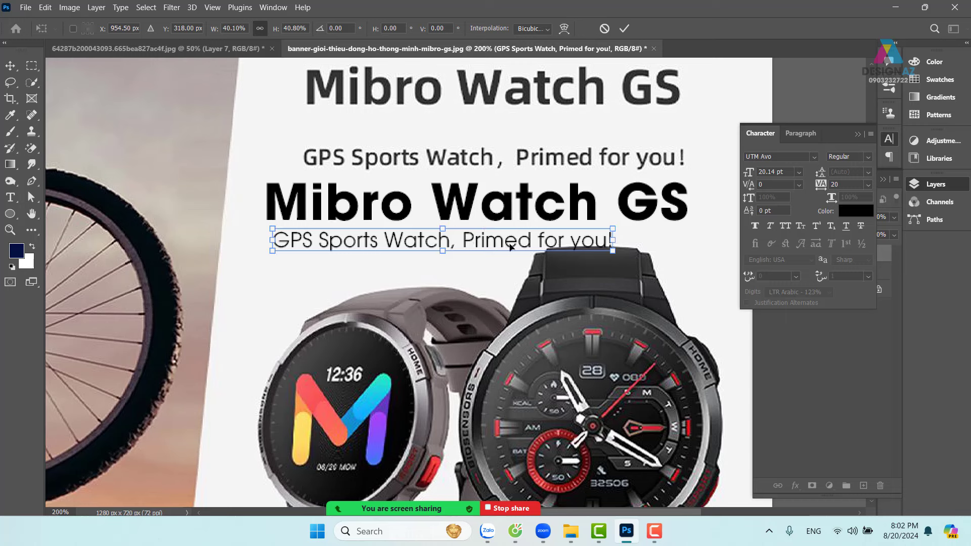
pyautogui.press('Return')
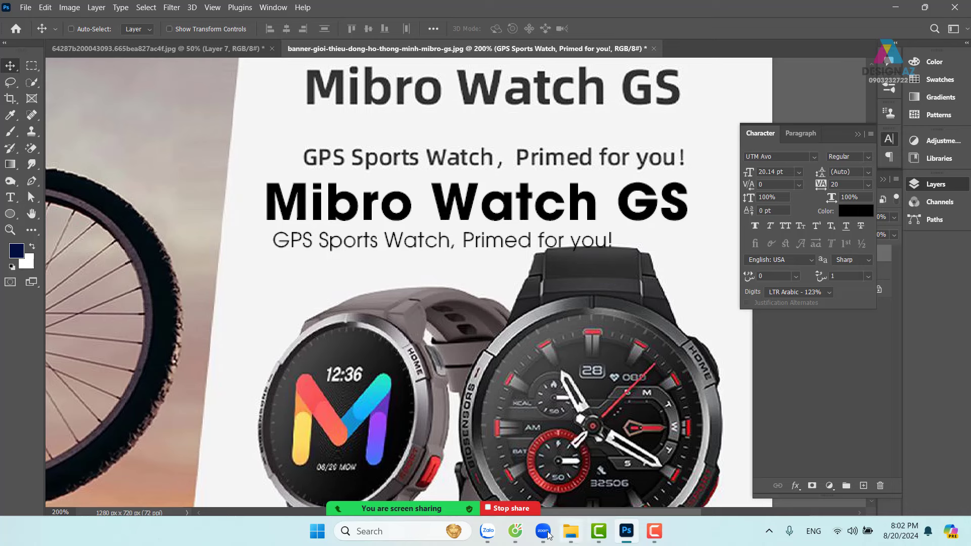
# Switch to the Cốc Cốc browser and set the Google Lens translation of the banner text to Vietnamese.
pyautogui.click(516, 535)
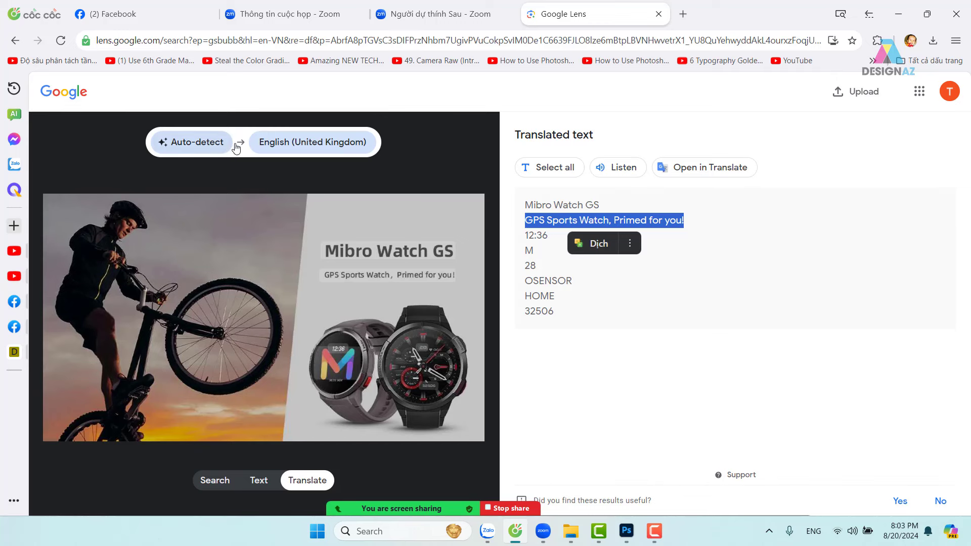
pyautogui.click(305, 148)
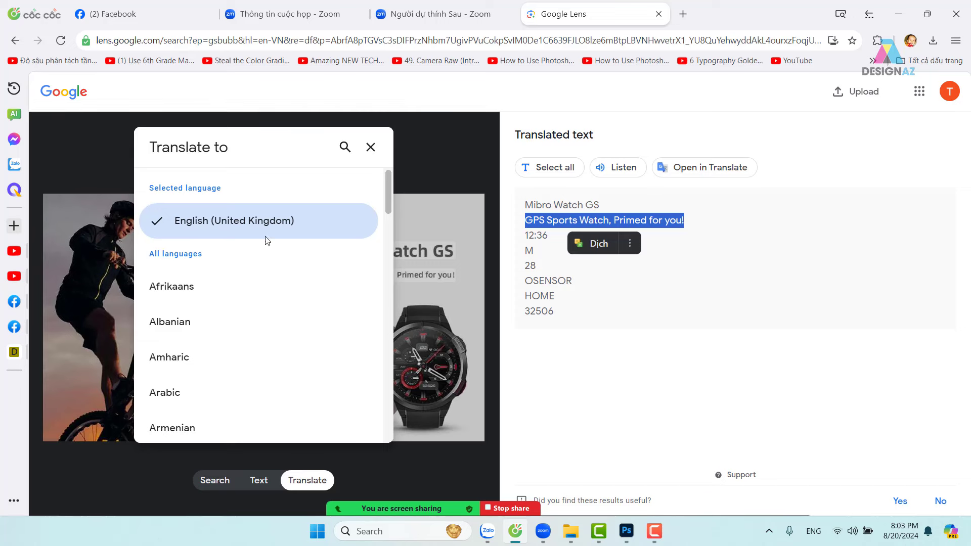
pyautogui.scroll(-5, 241, 361)
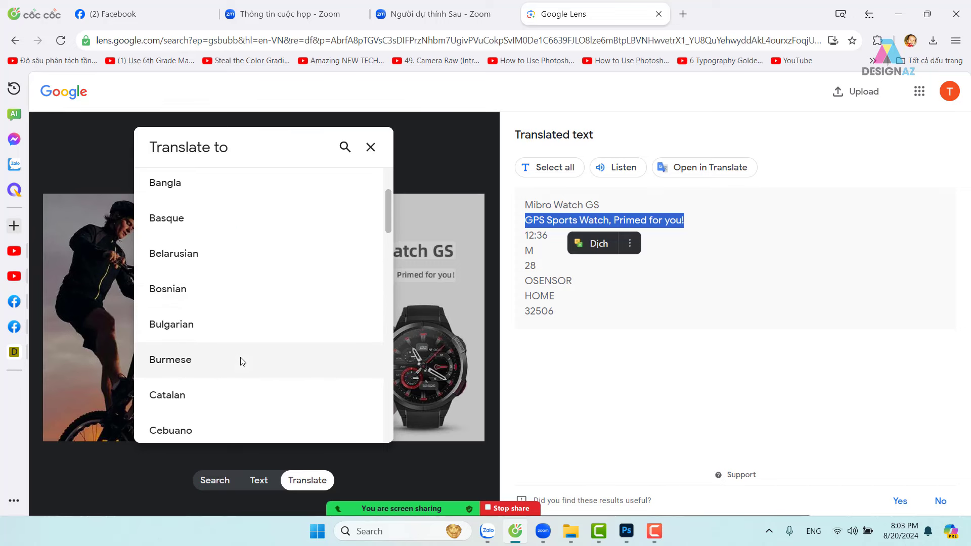
pyautogui.write('v')
pyautogui.click(206, 330)
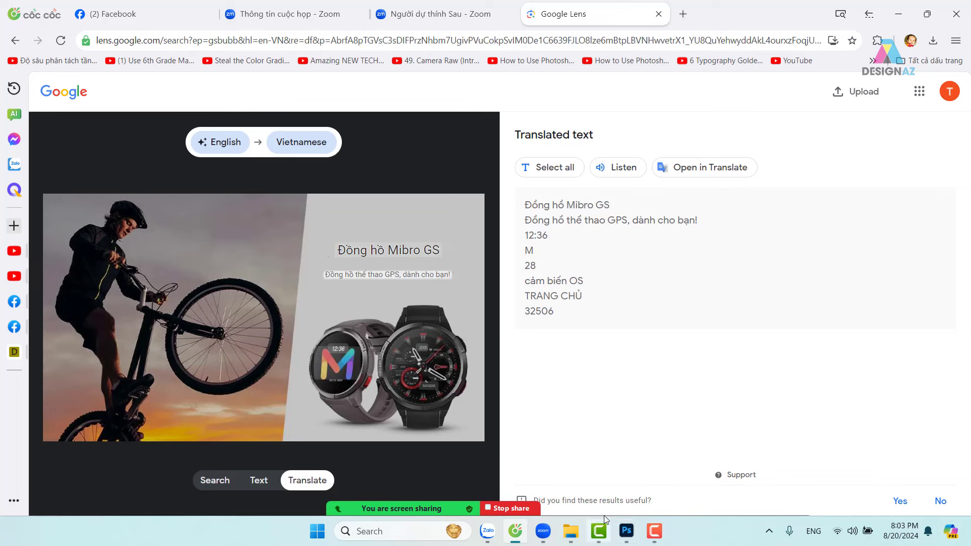
# Return to Photoshop and copy the Mibro Watch GS title and its tagline together from the banner into the smartwatch poster, beside the pink watch.
pyautogui.click(626, 530)
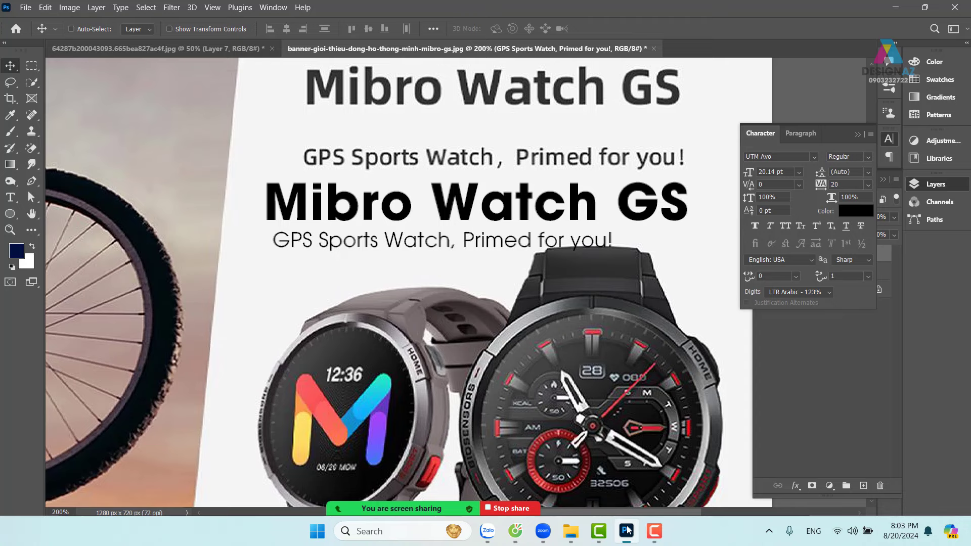
pyautogui.rightClick(491, 203)
pyautogui.click(511, 210)
pyautogui.keyDown('shift'); pyautogui.rightClick(482, 239); pyautogui.keyUp('shift')
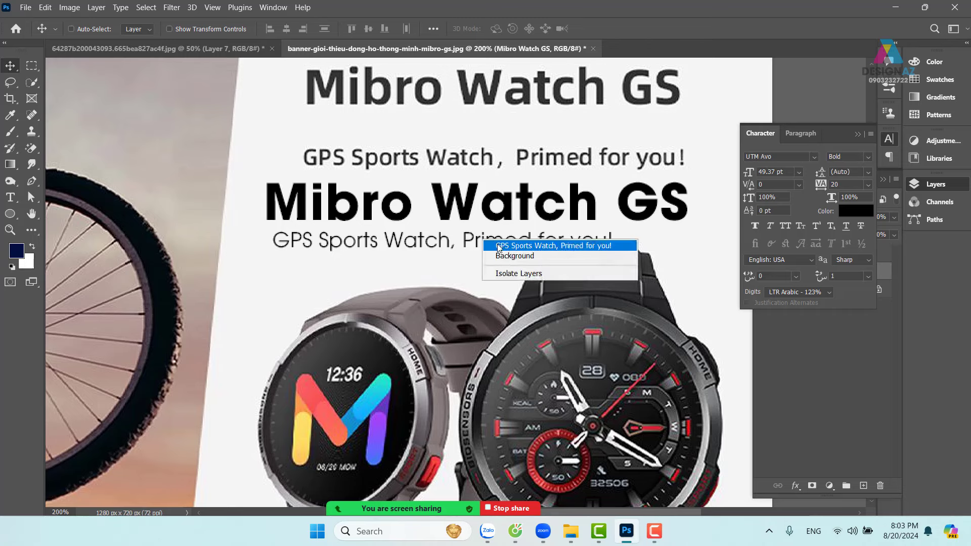
pyautogui.keyDown('shift'); pyautogui.click(496, 245); pyautogui.keyUp('shift')
pyautogui.moveTo(467, 246); pyautogui.dragTo(438, 232)
pyautogui.hotkey('ctrl', 'z')
pyautogui.moveTo(378, 208); pyautogui.dragTo(181, 54)
pyautogui.moveTo(375, 179); pyautogui.dragTo(376, 350)
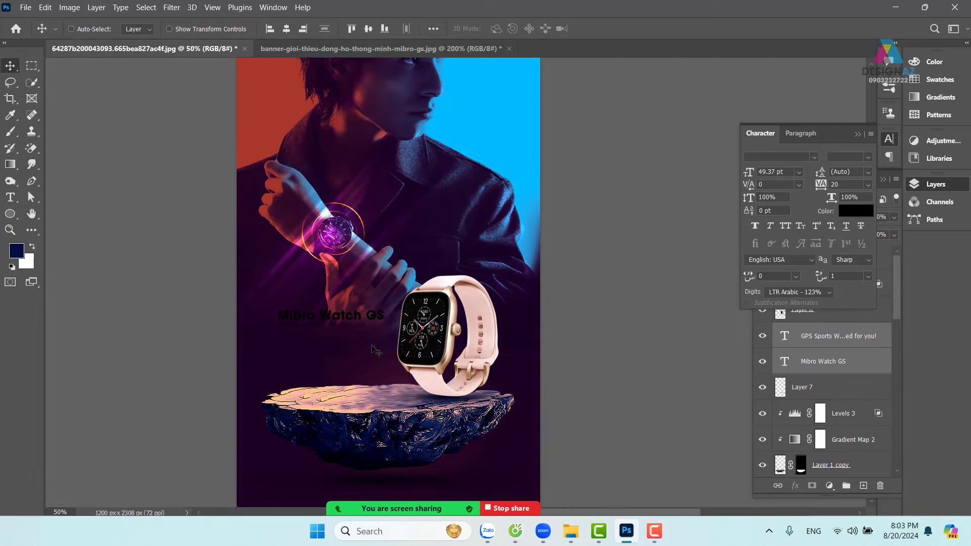
# Recolour both copied text lines white and move them down to just above the rock, beside the pink watch.
pyautogui.press('t')
pyautogui.click(504, 28)
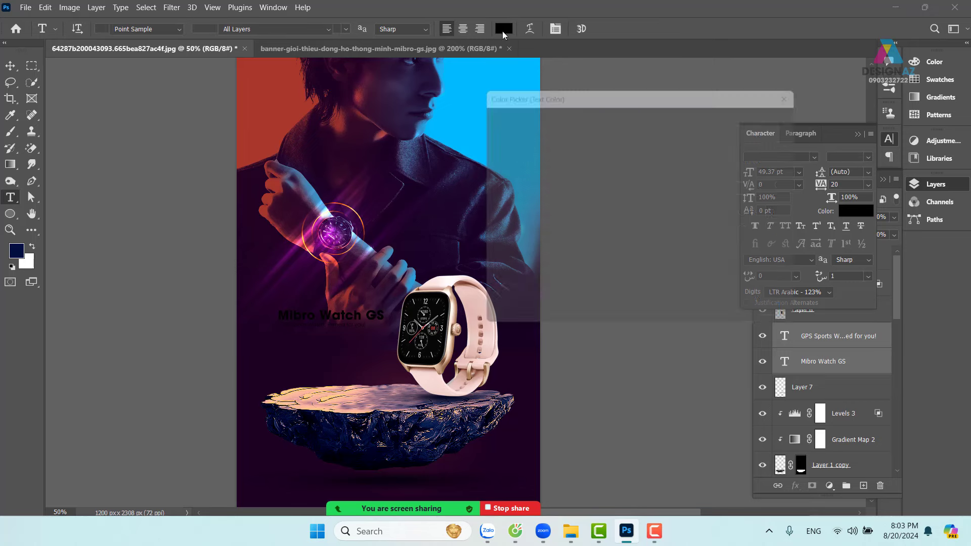
pyautogui.click(480, 121)
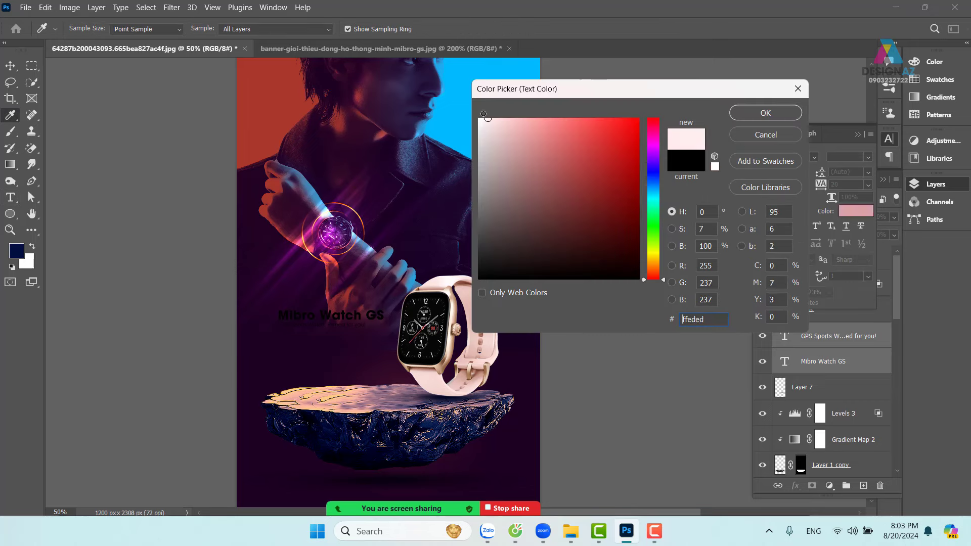
pyautogui.click(766, 113)
pyautogui.click(11, 66)
pyautogui.moveTo(386, 209); pyautogui.dragTo(424, 156)
pyautogui.moveTo(379, 276); pyautogui.dragTo(373, 307)
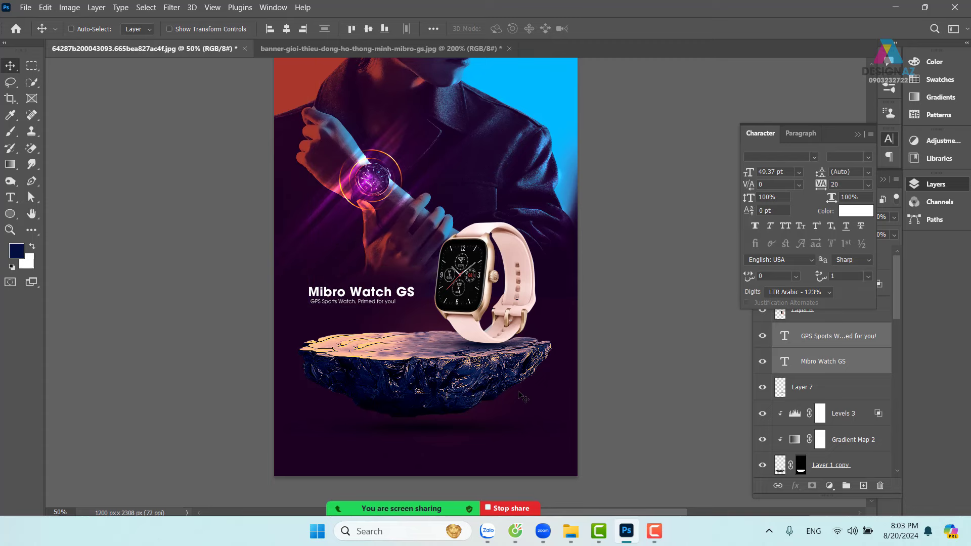
# Remove "GS" from the title so that it reads only "Mibro Watch".
pyautogui.hotkey('ctrl', '+')
pyautogui.moveTo(478, 388); pyautogui.dragTo(539, 377)
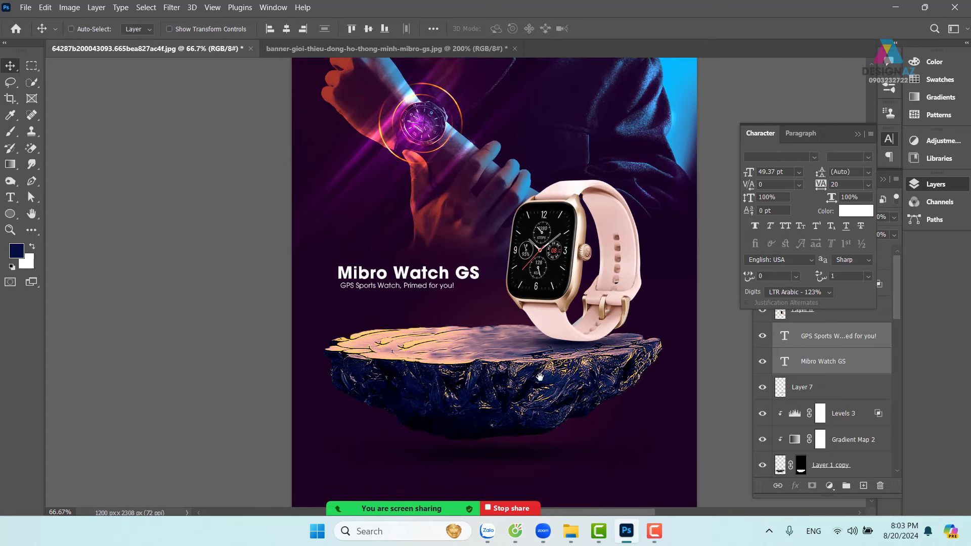
pyautogui.hotkey('ctrl', '+')
pyautogui.moveTo(483, 358); pyautogui.dragTo(487, 333)
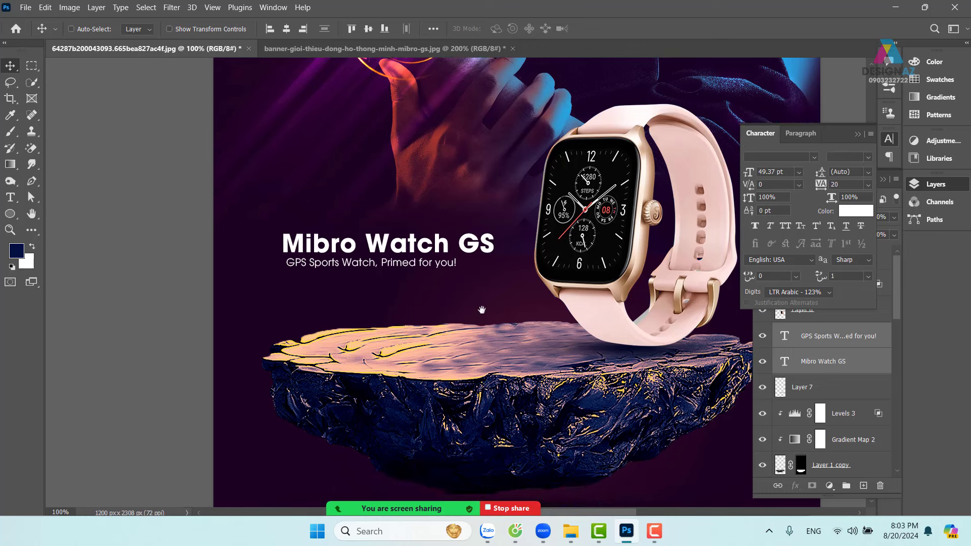
pyautogui.rightClick(426, 247)
pyautogui.click(391, 228)
pyautogui.press('t')
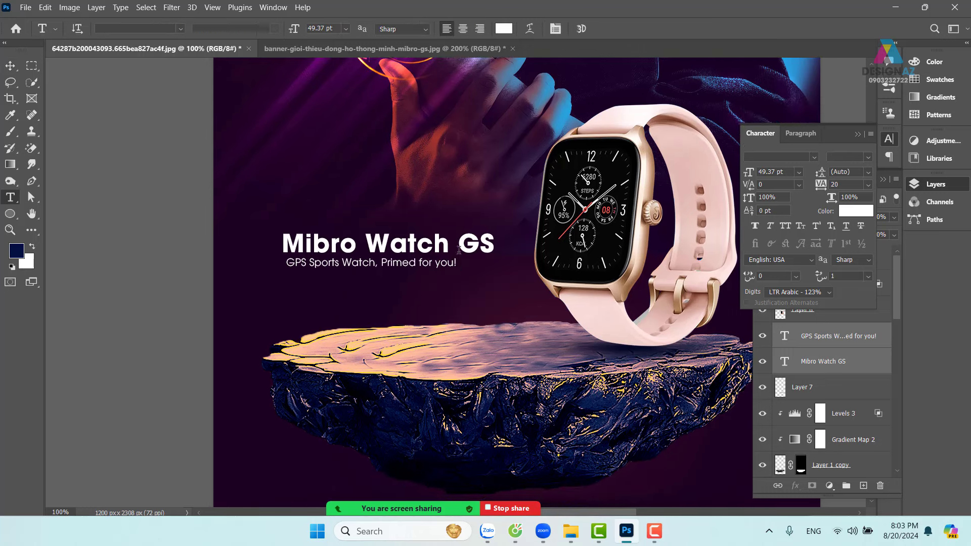
pyautogui.moveTo(458, 245); pyautogui.dragTo(506, 246)
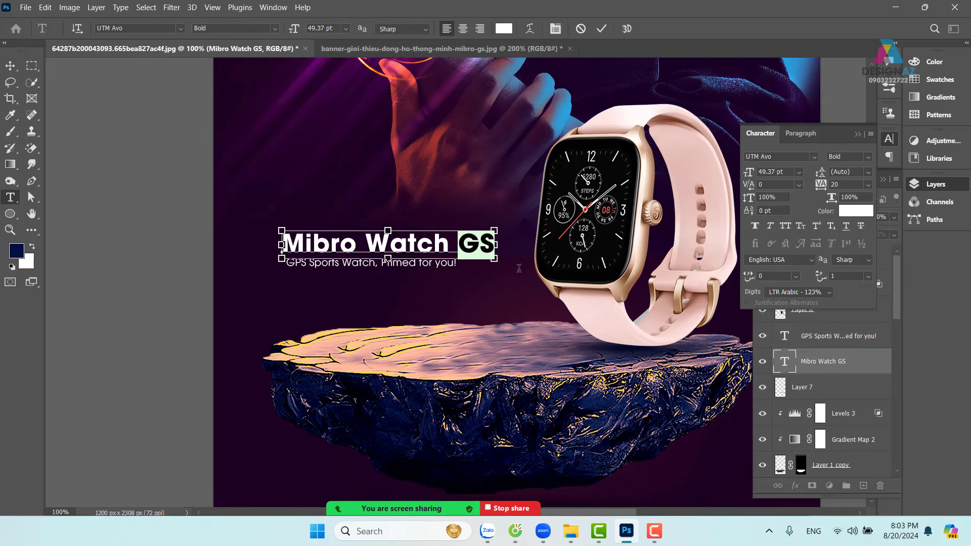
pyautogui.press('BackSpace')
pyautogui.hotkey('ctrl', 'Return')
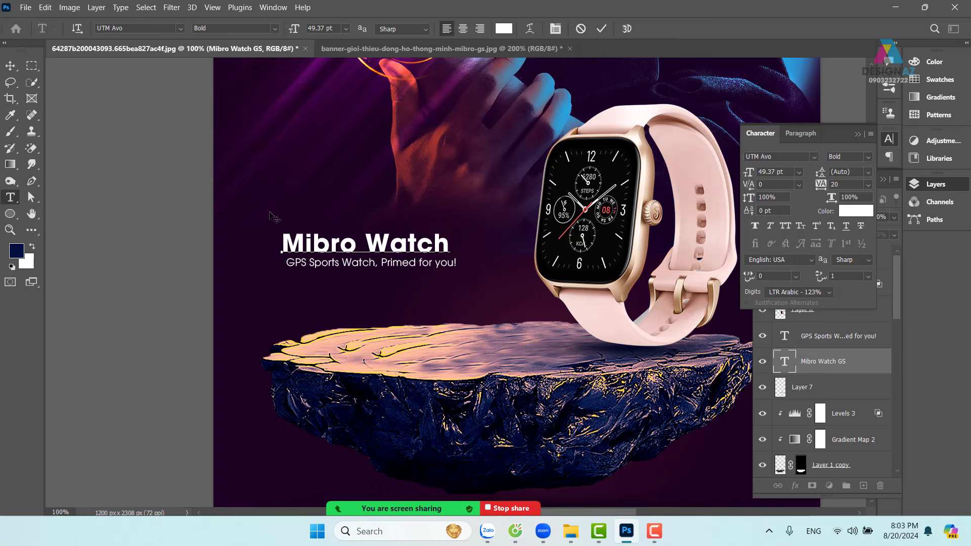
# Move the "GPS Sports Watch, Primed for you!" tagline down to just above the rock and enlarge it to about 146%.
pyautogui.press('v')
pyautogui.rightClick(416, 264)
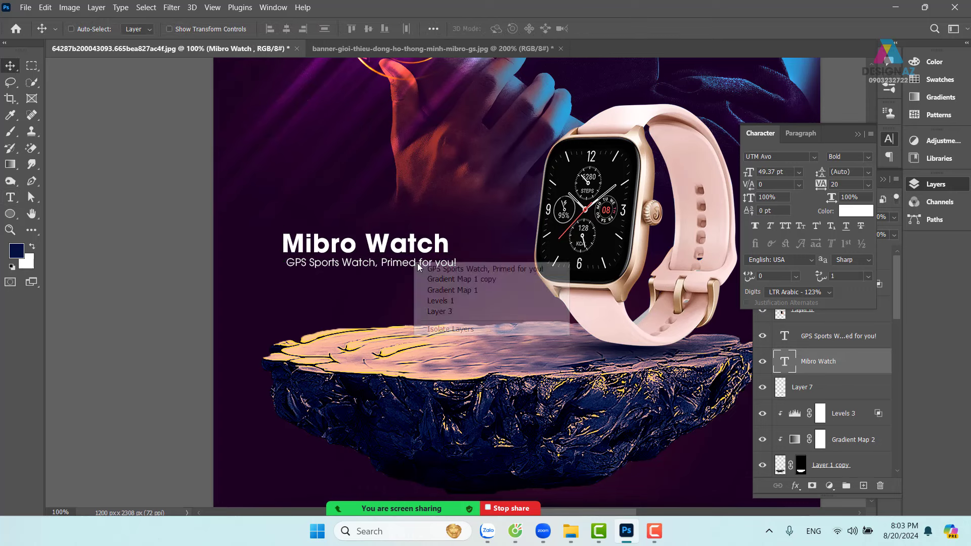
pyautogui.click(429, 269)
pyautogui.moveTo(409, 271); pyautogui.dragTo(409, 314)
pyautogui.hotkey('ctrl', 't')
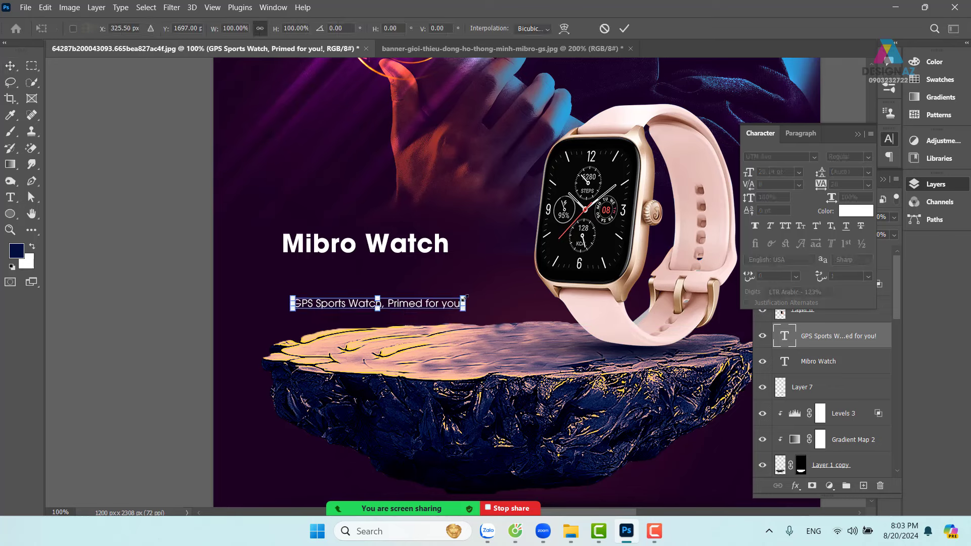
pyautogui.moveTo(463, 298); pyautogui.dragTo(535, 294)
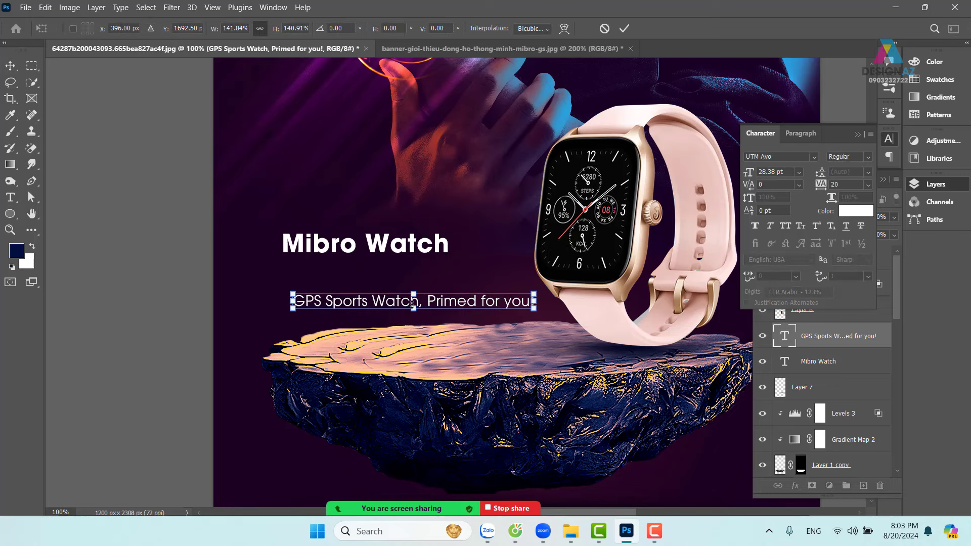
pyautogui.moveTo(413, 305)
pyautogui.mouseDown()
pyautogui.moveTo(407, 316)
pyautogui.moveTo(440, 309)
pyautogui.moveTo(430, 309)
pyautogui.mouseUp()
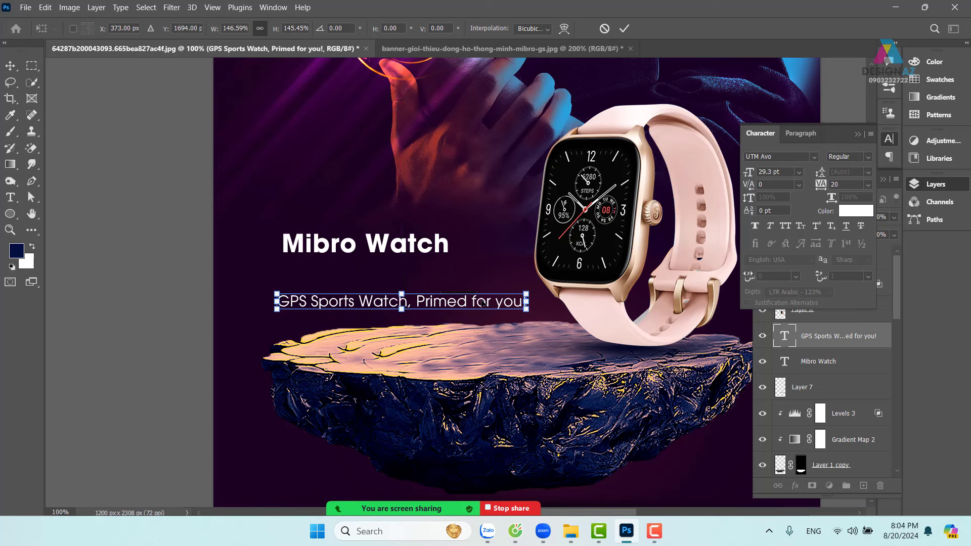
pyautogui.press('Return')
# Nudge the Mibro Watch title slightly, add a separate bold "GS" text and place it above the title, close to the pink watch.
pyautogui.rightClick(415, 245)
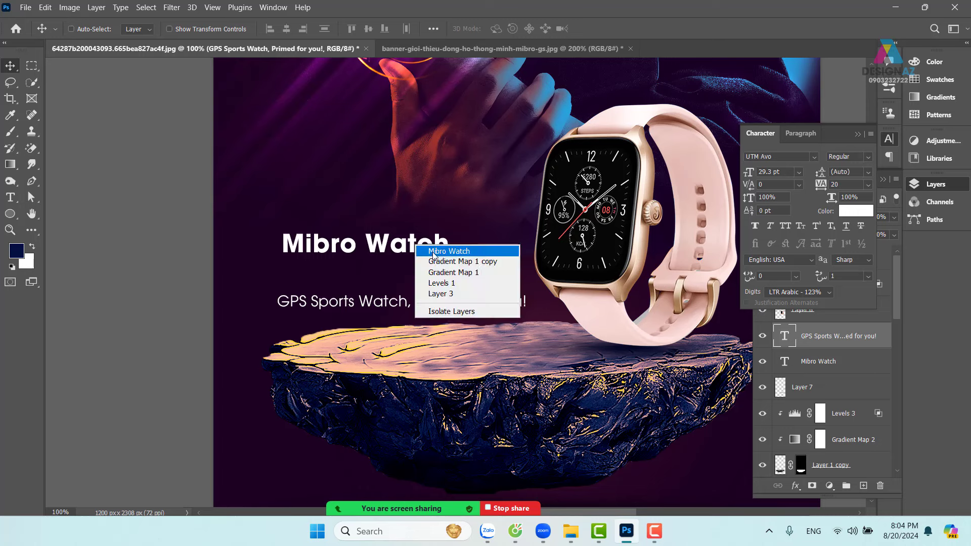
pyautogui.click(428, 250)
pyautogui.moveTo(402, 258); pyautogui.dragTo(403, 259)
pyautogui.press('t')
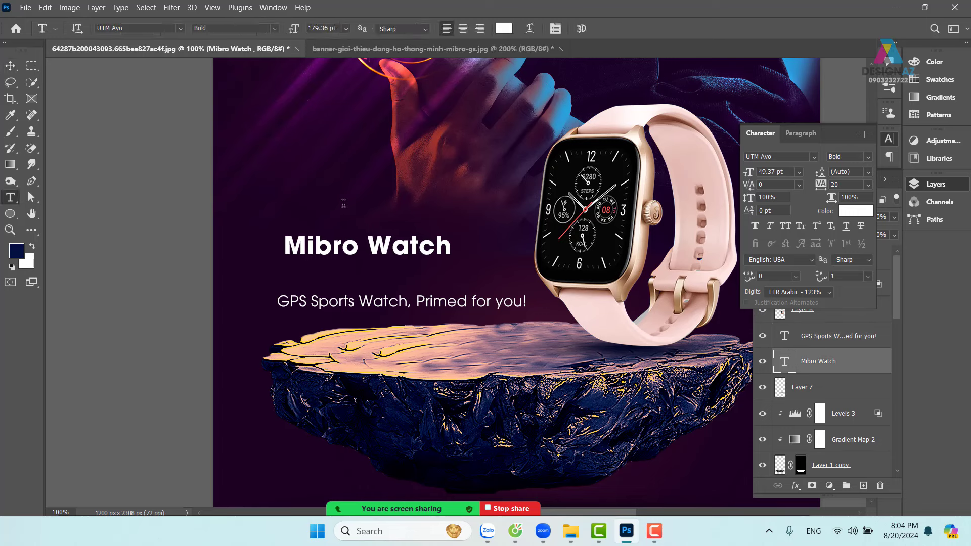
pyautogui.click(335, 192)
pyautogui.write('GS')
pyautogui.click(10, 66)
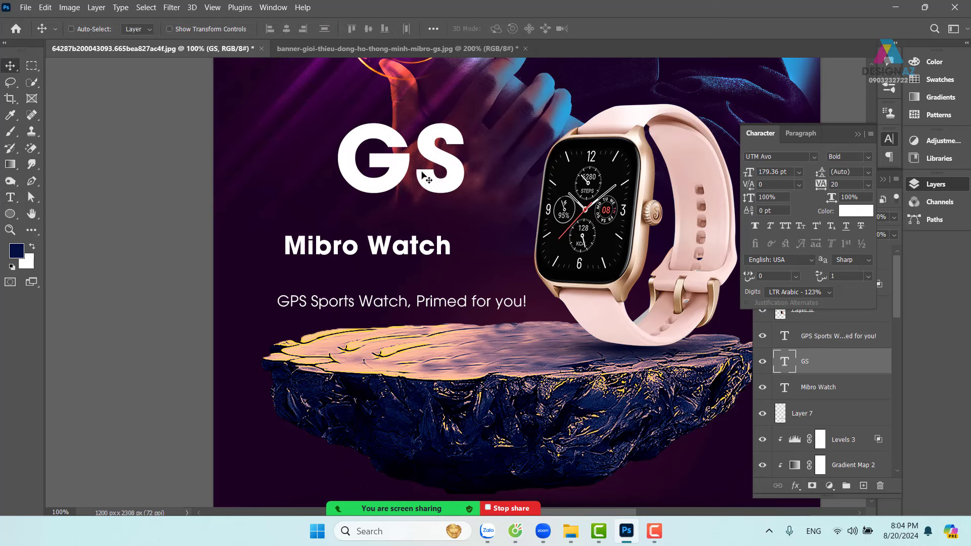
pyautogui.moveTo(426, 174); pyautogui.dragTo(506, 196)
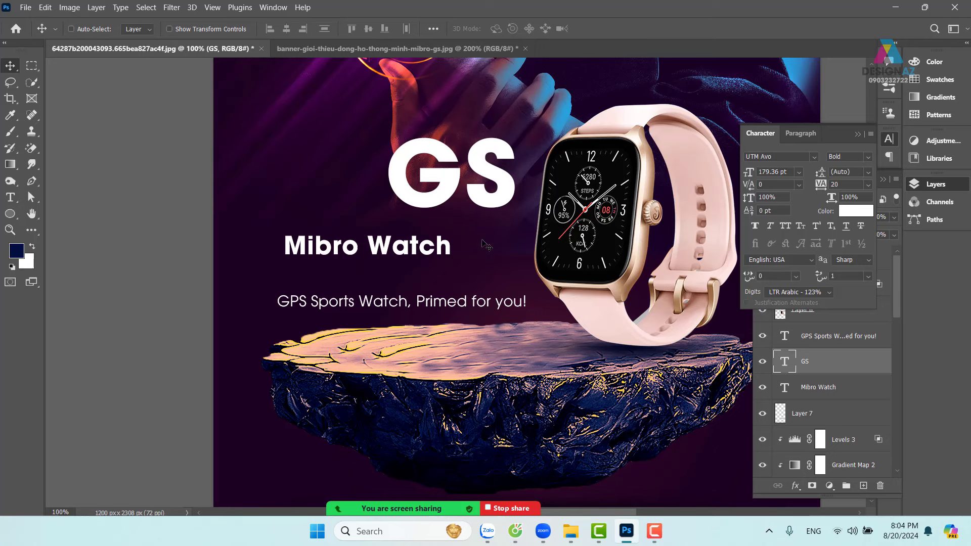
# Split the Mibro Watch title into two lines, one word each, and move it up clear of the tagline.
pyautogui.press('t')
pyautogui.click(368, 246)
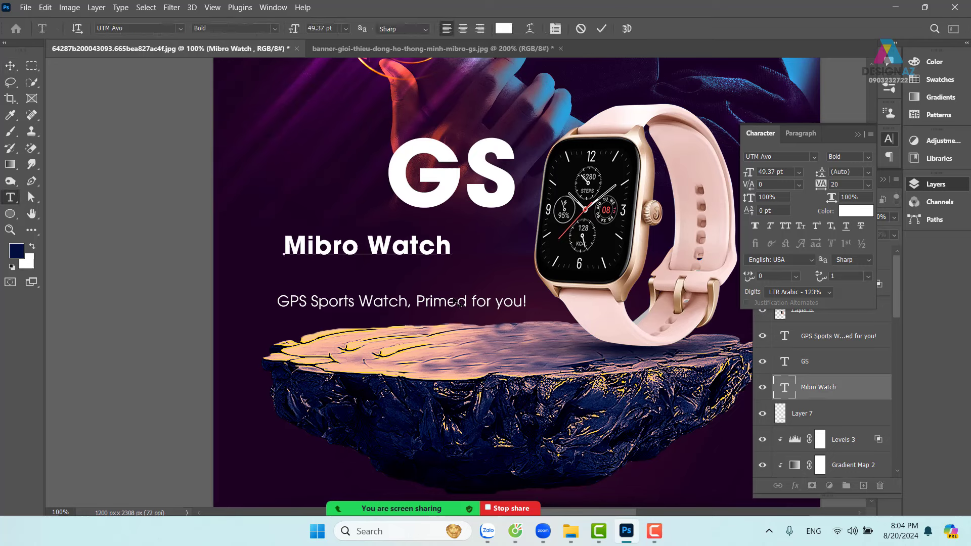
pyautogui.press('Return')
pyautogui.click(10, 65)
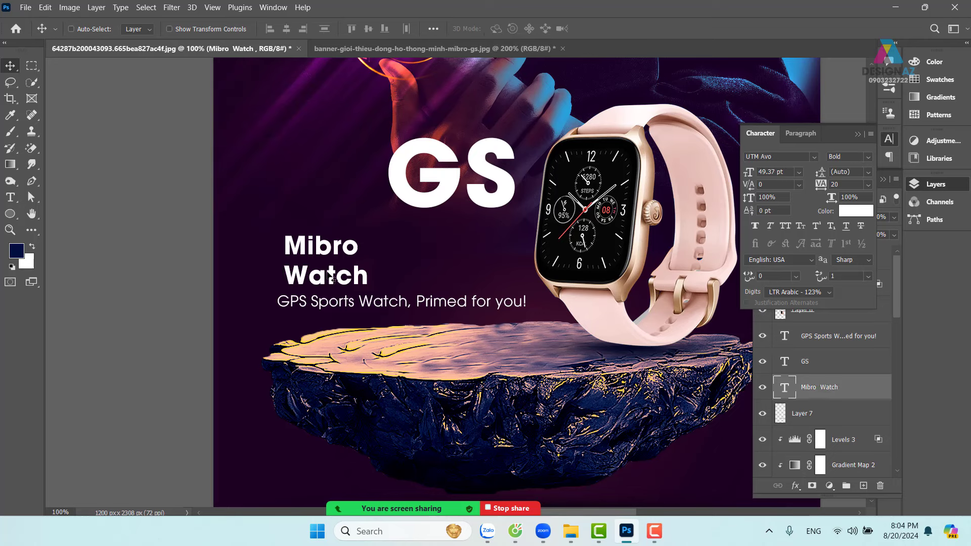
pyautogui.moveTo(329, 269); pyautogui.dragTo(324, 259)
# Scale the two-line Mibro Watch title up to about 74 pt, keeping it above the tagline.
pyautogui.press('t')
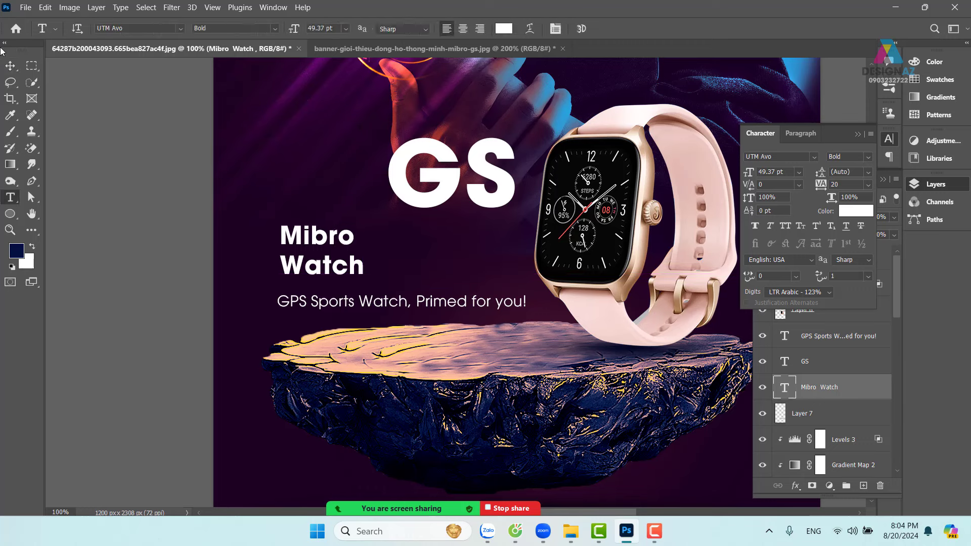
pyautogui.press('v')
pyautogui.hotkey('ctrl', 't')
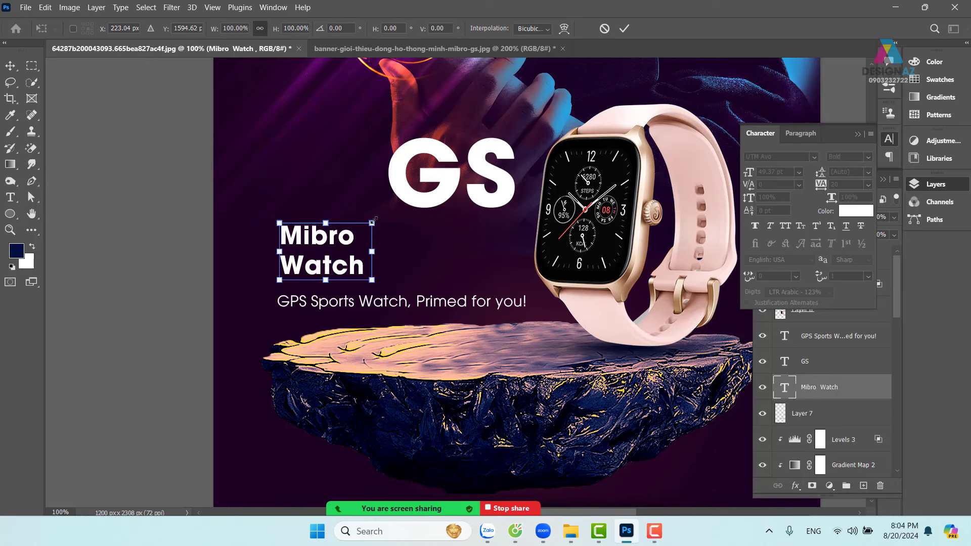
pyautogui.moveTo(372, 222); pyautogui.dragTo(429, 203)
pyautogui.press('Return')
# Try successive UTM fonts on the Mibro Watch title, settle on UTM Caviar Regular and move the title down close to the tagline.
pyautogui.press('t')
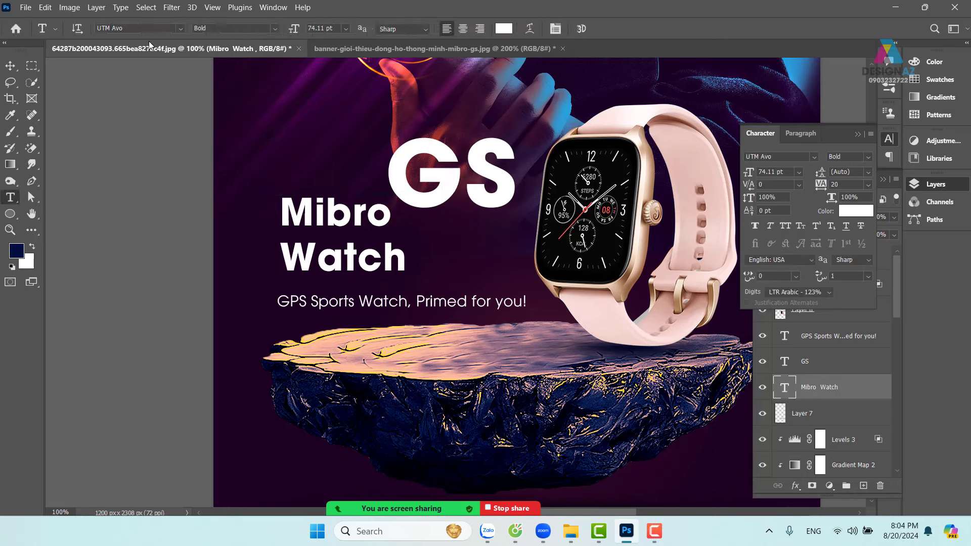
pyautogui.click(154, 31)
pyautogui.press('Down')
pyautogui.press('Down')
pyautogui.press('Down')
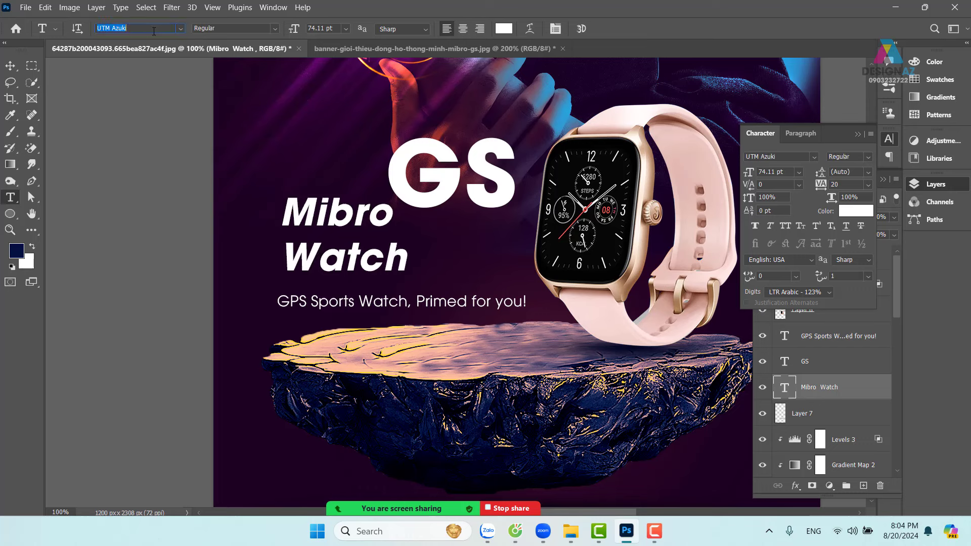
pyautogui.press('Down')
pyautogui.press('Down')
pyautogui.press('Down')
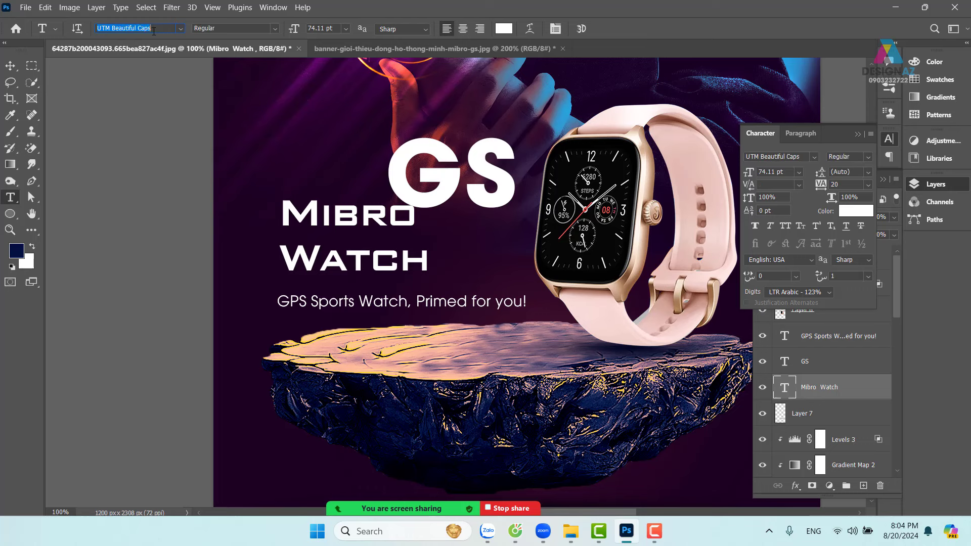
pyautogui.press('Down')
pyautogui.press('Down')
pyautogui.press('Down')
pyautogui.press('Down')
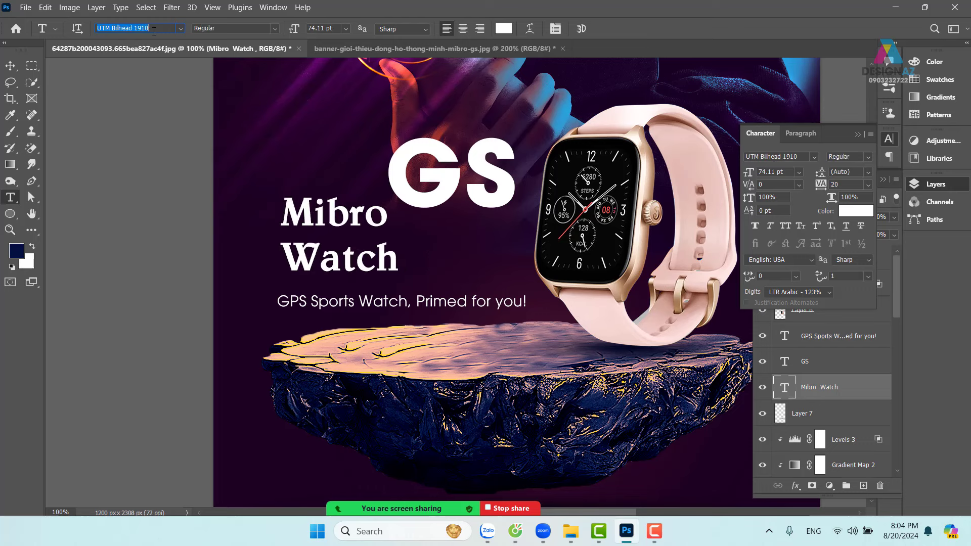
pyautogui.press('Down')
pyautogui.press('Down')
pyautogui.press('Down')
pyautogui.press('Down')
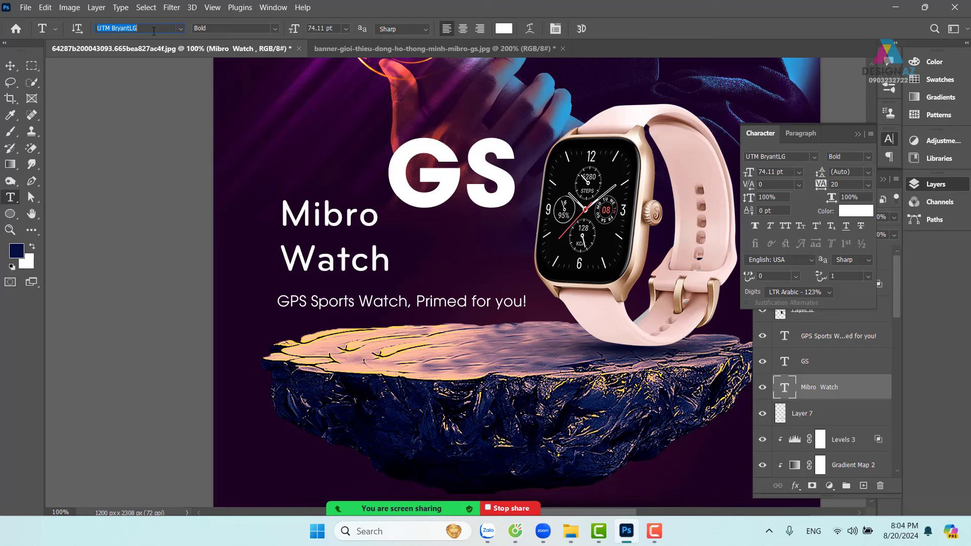
pyautogui.press('Down')
pyautogui.press('Down')
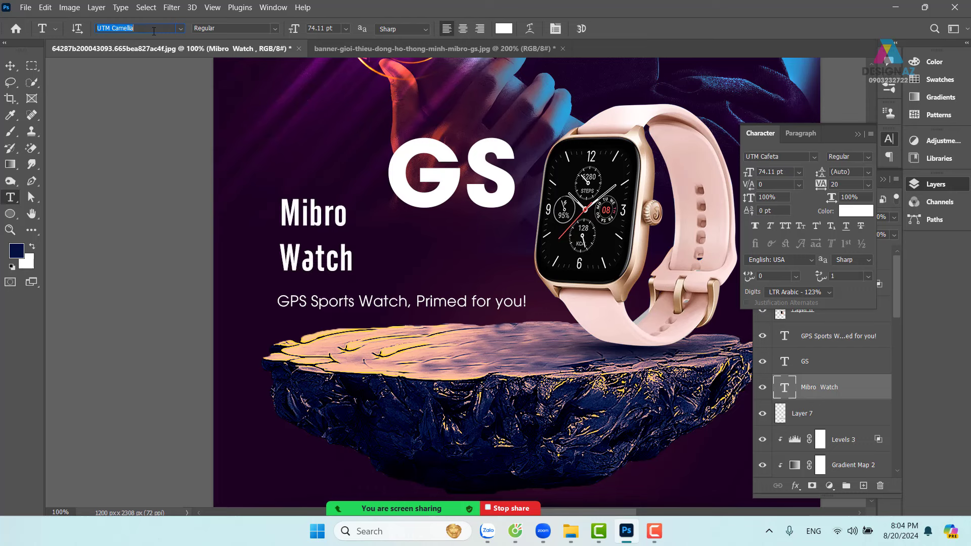
pyautogui.press('Down')
pyautogui.press('Up')
pyautogui.press('Up')
pyautogui.press('Down')
pyautogui.press('Down')
pyautogui.press('Down')
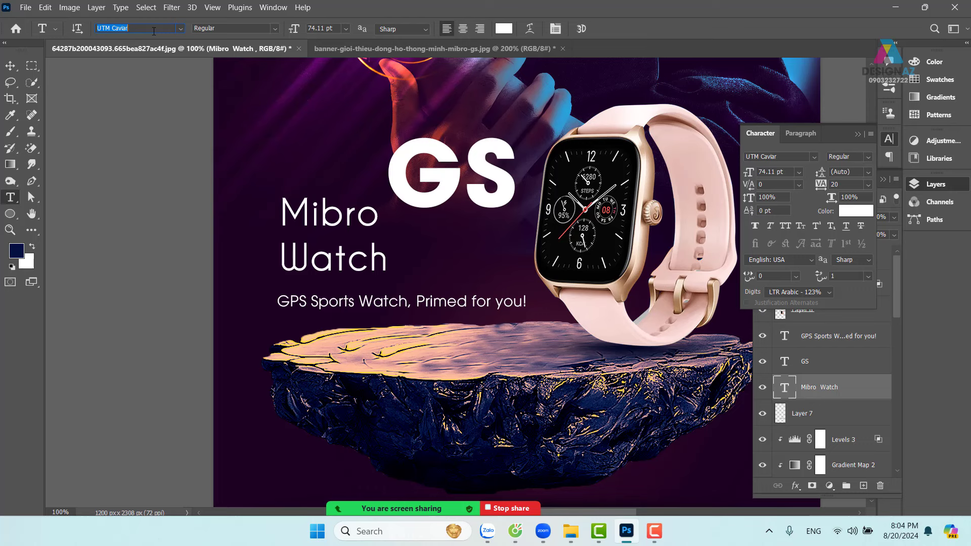
pyautogui.click(10, 65)
pyautogui.moveTo(337, 247); pyautogui.dragTo(334, 257)
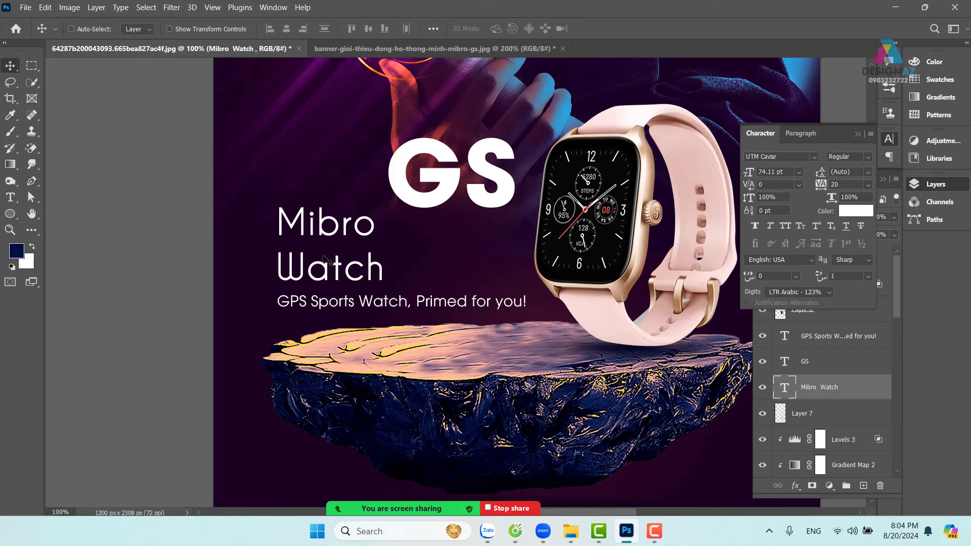
# Cut the word Mibro out of the two-line title and paste it as a separate text, leaving Watch on its own.
pyautogui.press('t')
pyautogui.moveTo(277, 221); pyautogui.dragTo(386, 237)
pyautogui.hotkey('ctrl', 'c')
pyautogui.press('BackSpace')
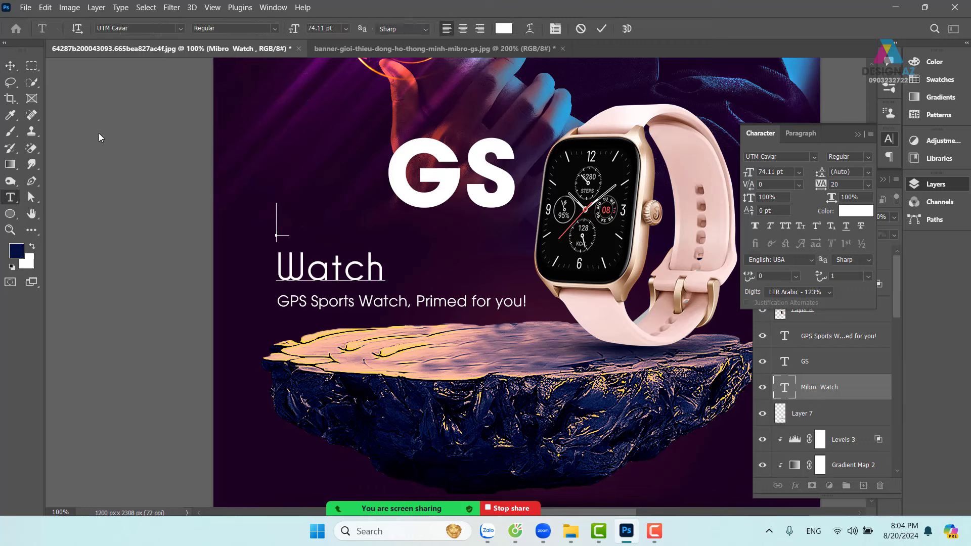
pyautogui.click(15, 64)
pyautogui.press('t')
pyautogui.click(354, 258)
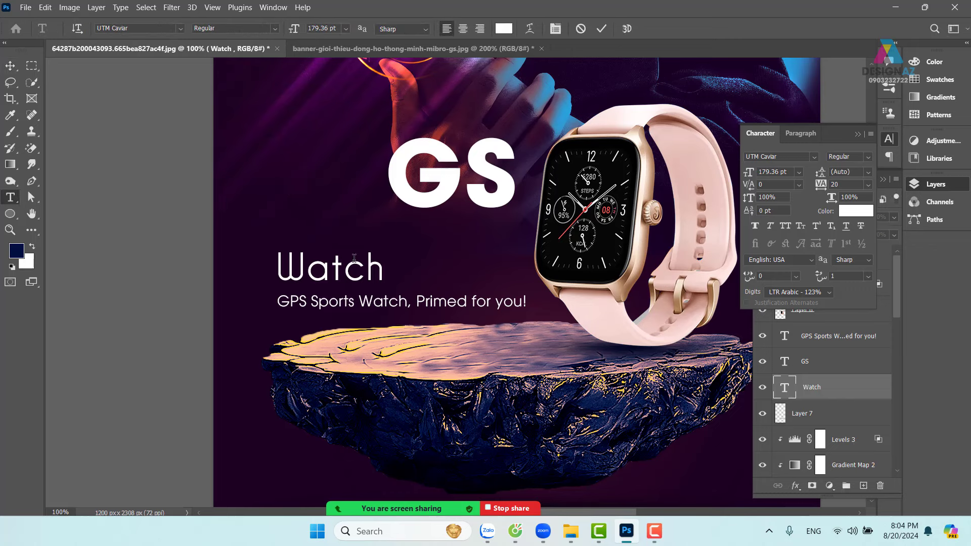
pyautogui.hotkey('ctrl', 'v')
pyautogui.click(12, 66)
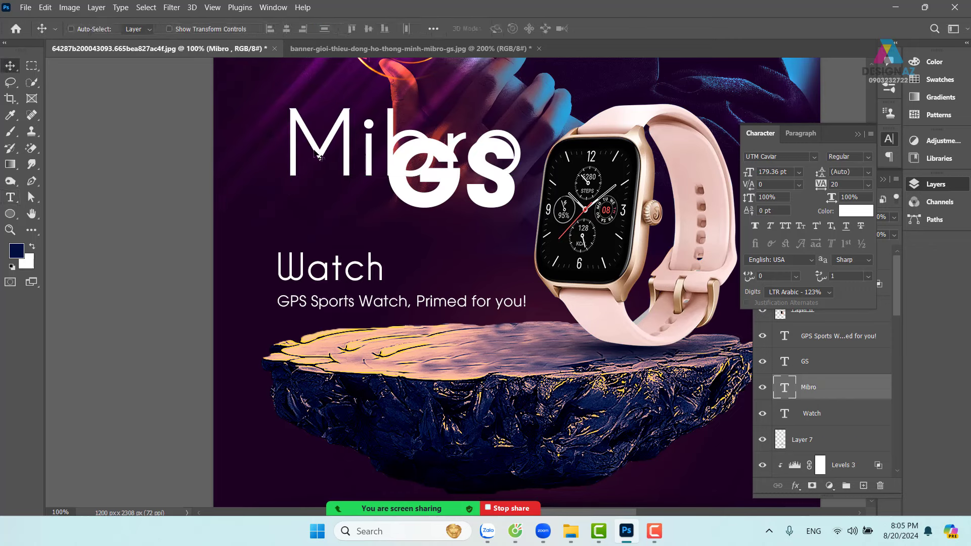
# Move the Mibro text directly above Watch, left-aligned with it, and scale it down to about 108 pt.
pyautogui.moveTo(315, 152); pyautogui.dragTo(303, 226)
pyautogui.hotkey('ctrl', 't')
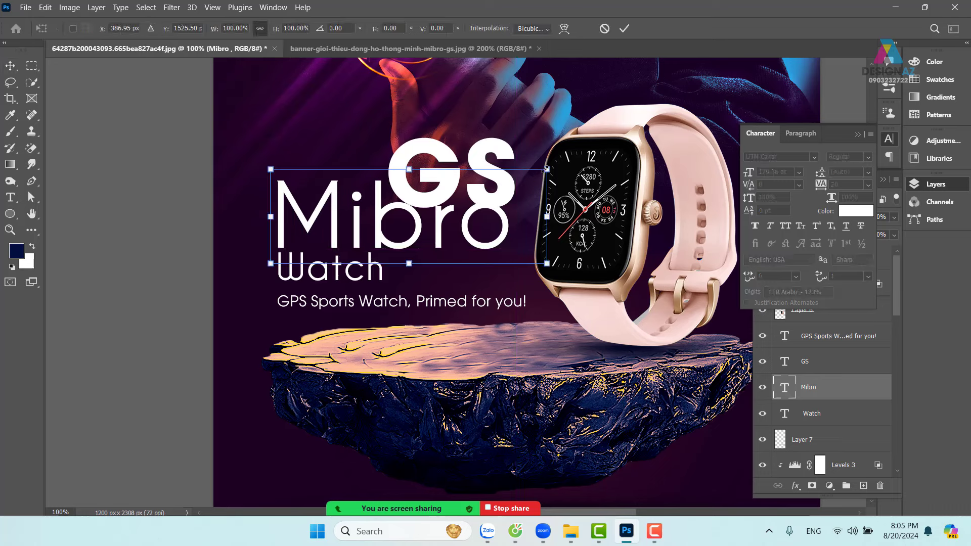
pyautogui.moveTo(546, 169); pyautogui.dragTo(478, 193)
pyautogui.moveTo(356, 234); pyautogui.dragTo(359, 229)
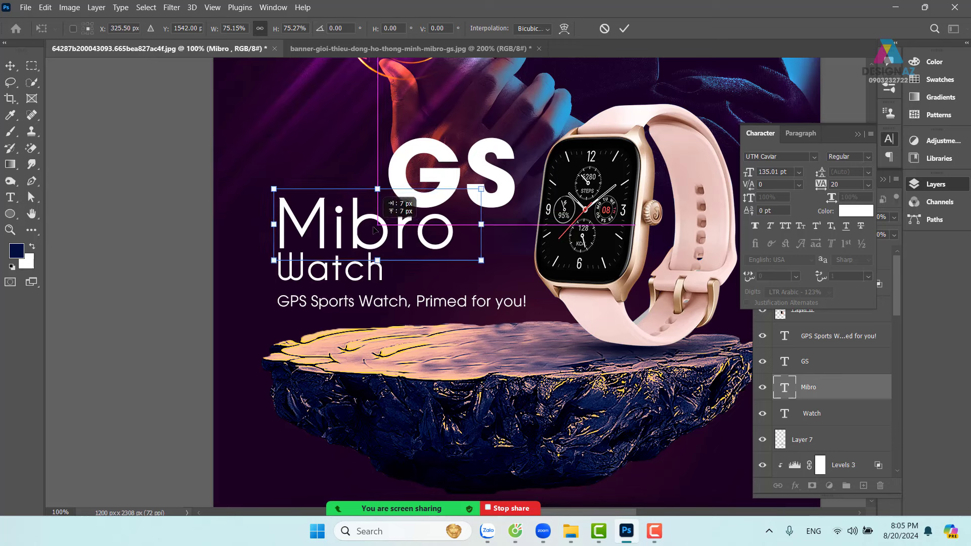
pyautogui.moveTo(481, 189); pyautogui.dragTo(441, 203)
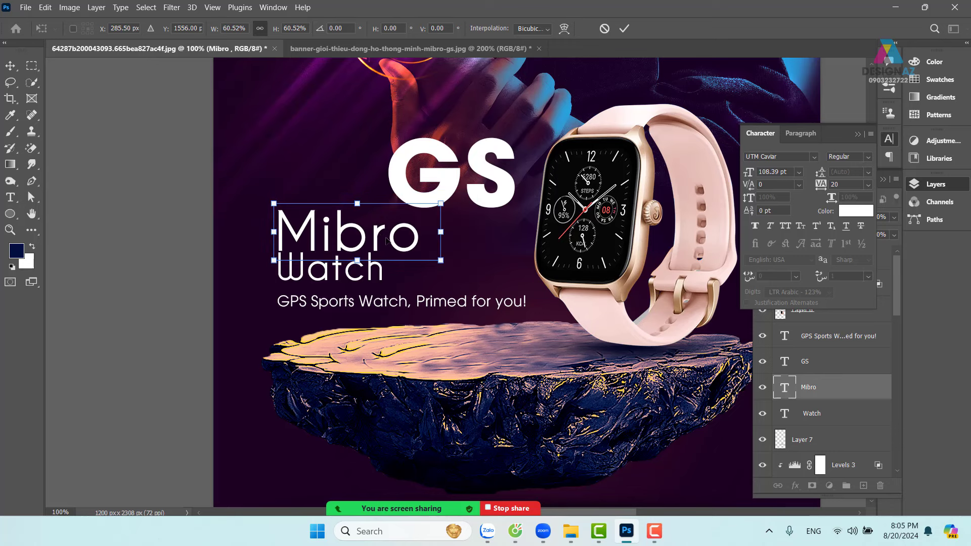
pyautogui.moveTo(384, 240); pyautogui.dragTo(388, 234)
pyautogui.press('Return')
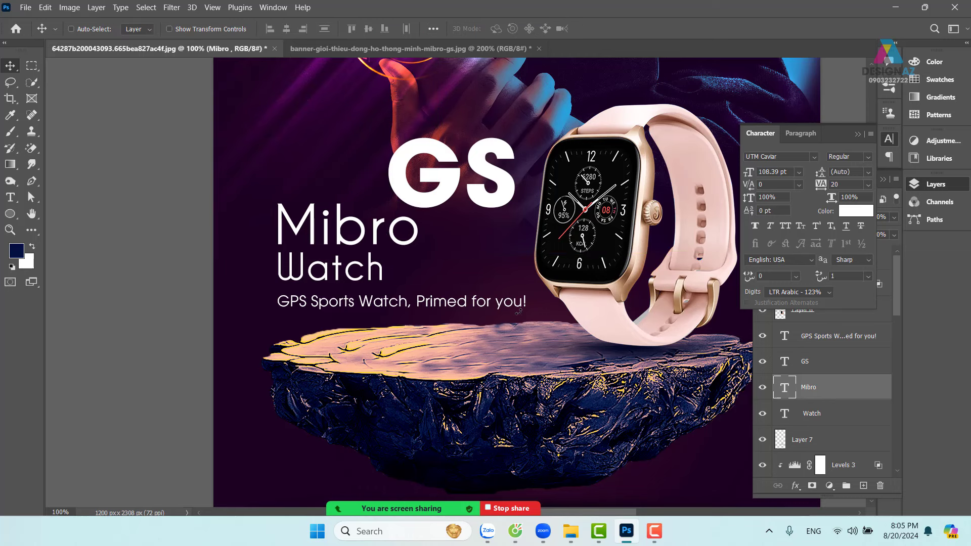
# Move the GS text down beside the word Mibro, next to the pink watch.
pyautogui.hscroll(3, 414, 202)
pyautogui.rightClick(397, 190)
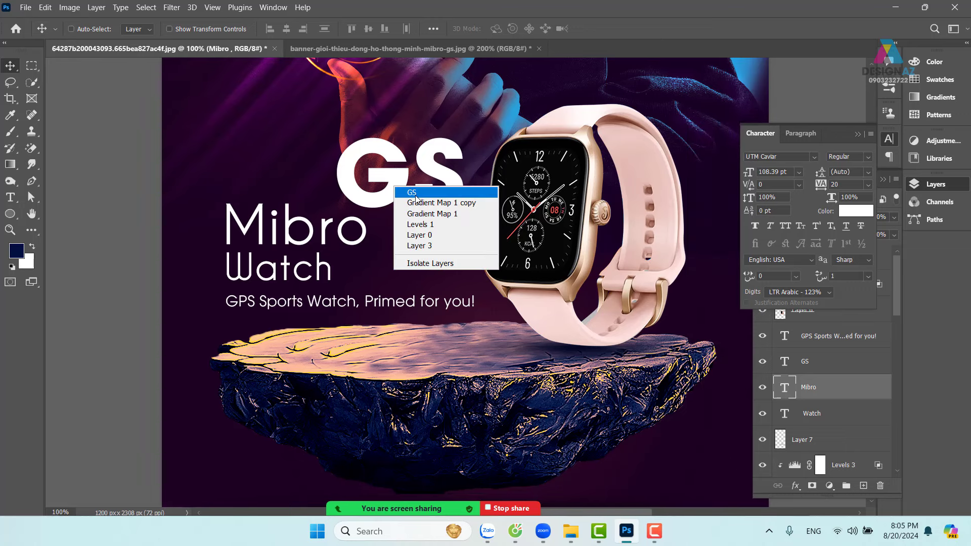
pyautogui.click(407, 188)
pyautogui.moveTo(423, 189); pyautogui.dragTo(304, 265)
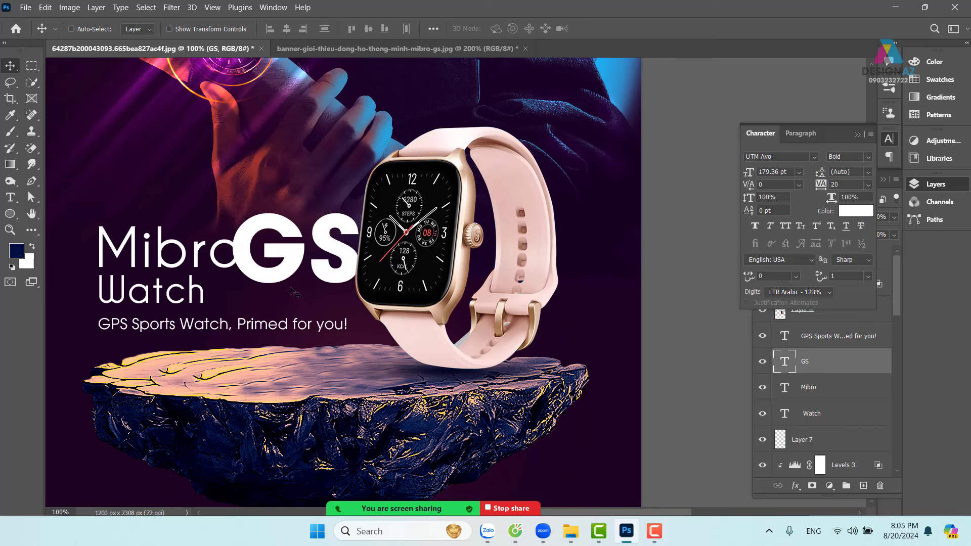
# Change the font of the GS text to Race Sport Free Regular.
pyautogui.press('t')
pyautogui.click(141, 27)
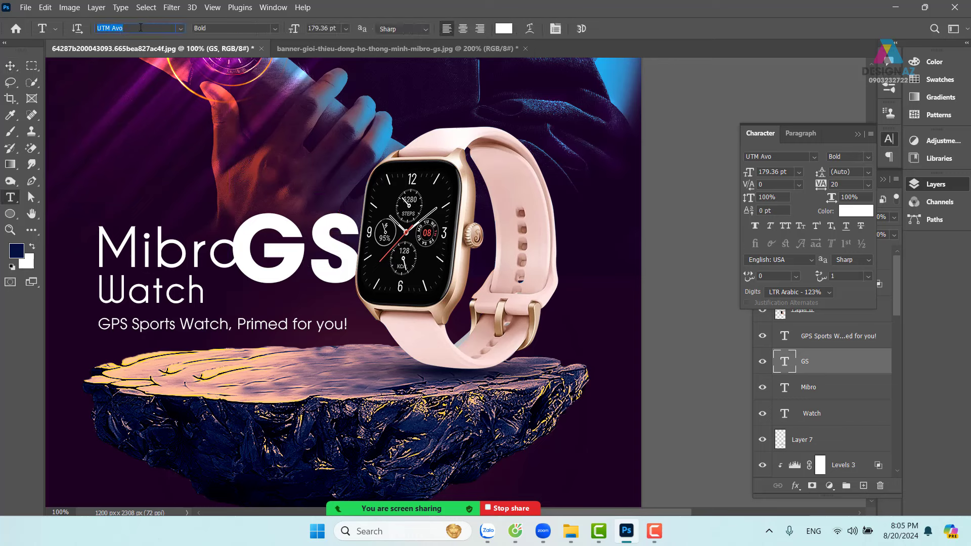
pyautogui.write('sp')
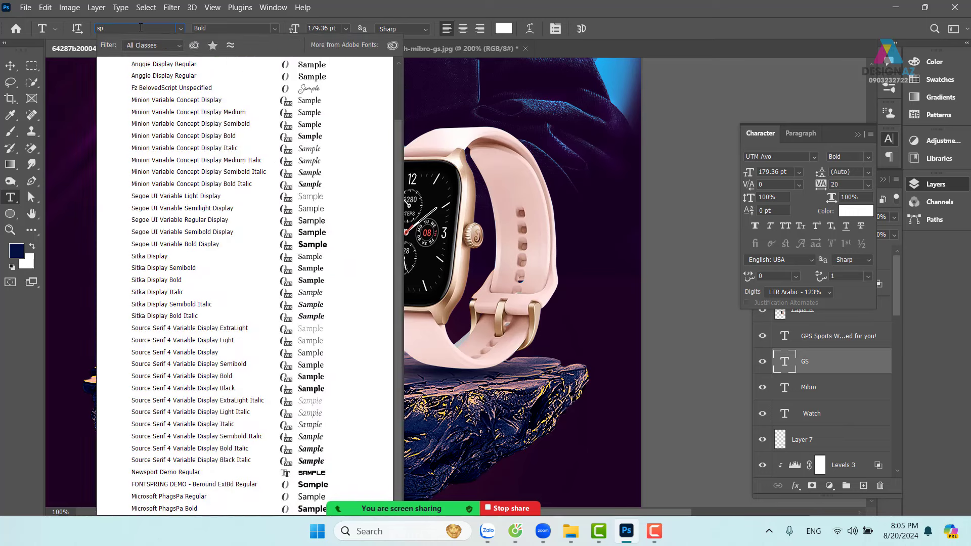
pyautogui.write('ort Free')
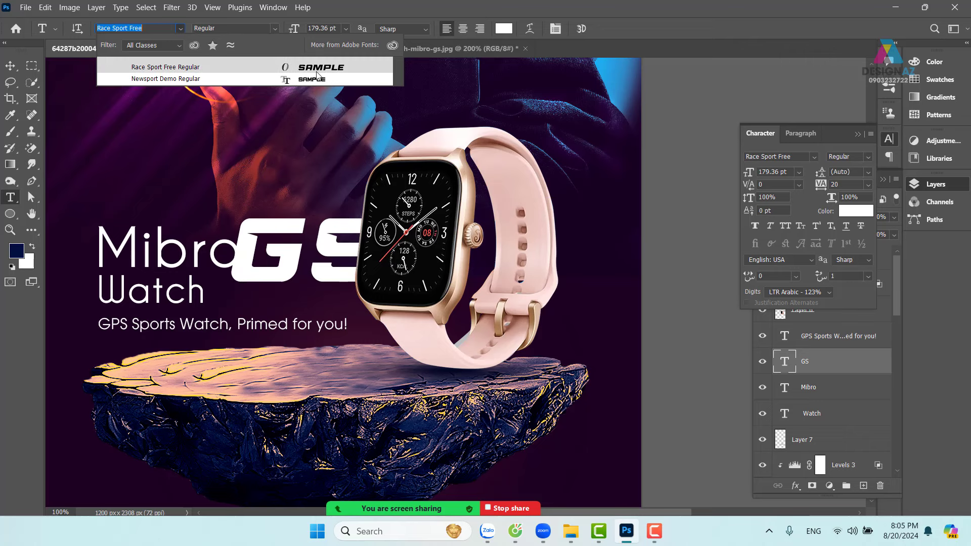
pyautogui.click(316, 72)
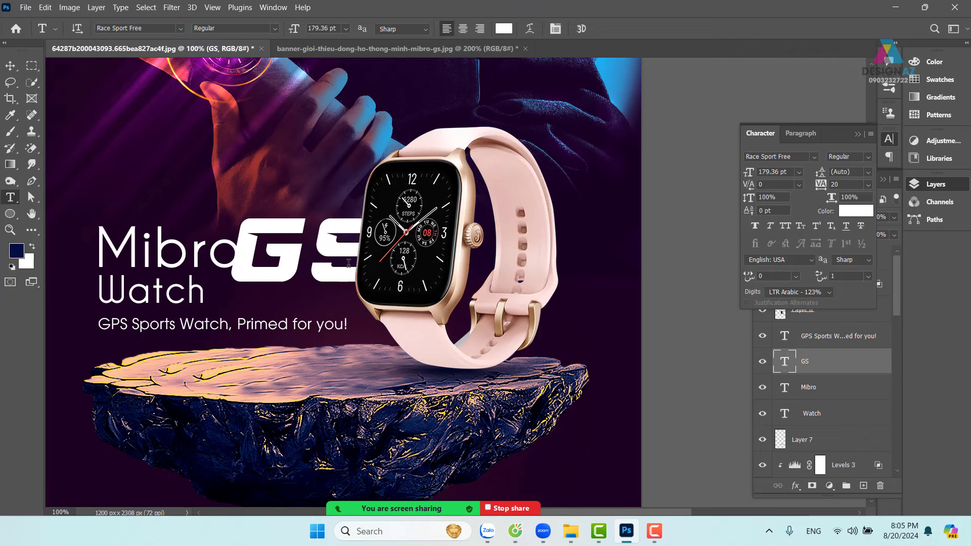
pyautogui.moveTo(343, 272); pyautogui.dragTo(427, 261)
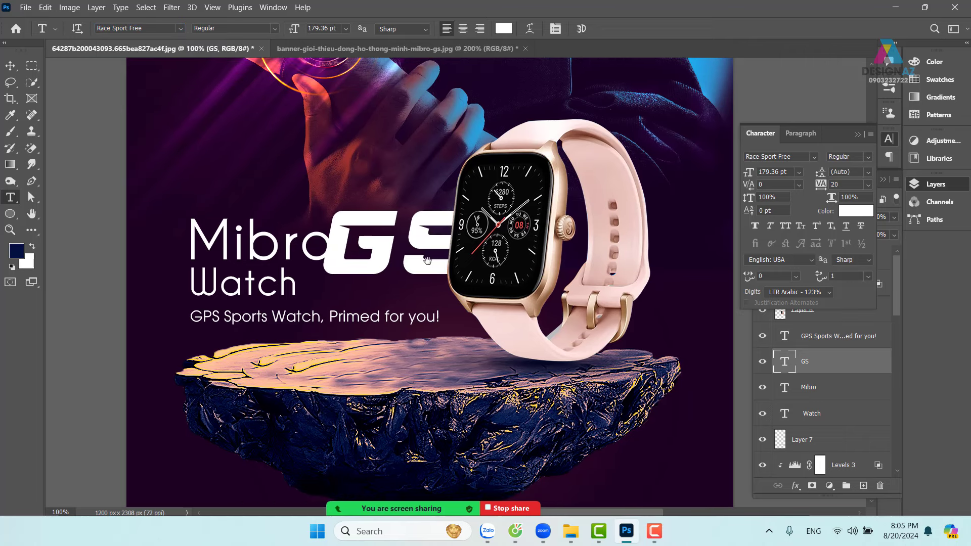
# Lower the GS text so that it sits beside the Watch line, just above the tagline.
pyautogui.click(11, 65)
pyautogui.rightClick(311, 319)
pyautogui.click(354, 324)
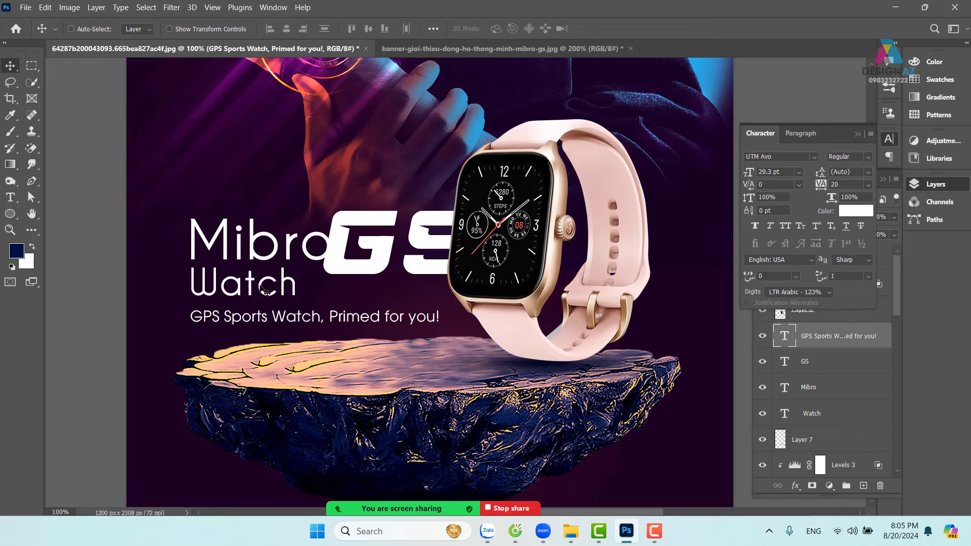
pyautogui.rightClick(265, 291)
pyautogui.click(273, 294)
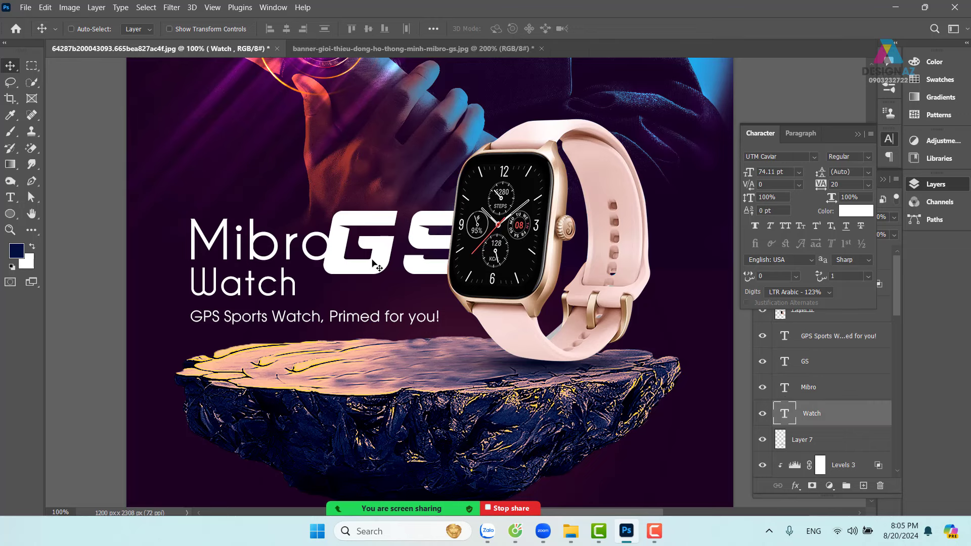
pyautogui.moveTo(400, 272); pyautogui.dragTo(300, 328)
pyautogui.rightClick(352, 264)
pyautogui.click(359, 268)
pyautogui.rightClick(312, 320)
pyautogui.click(323, 325)
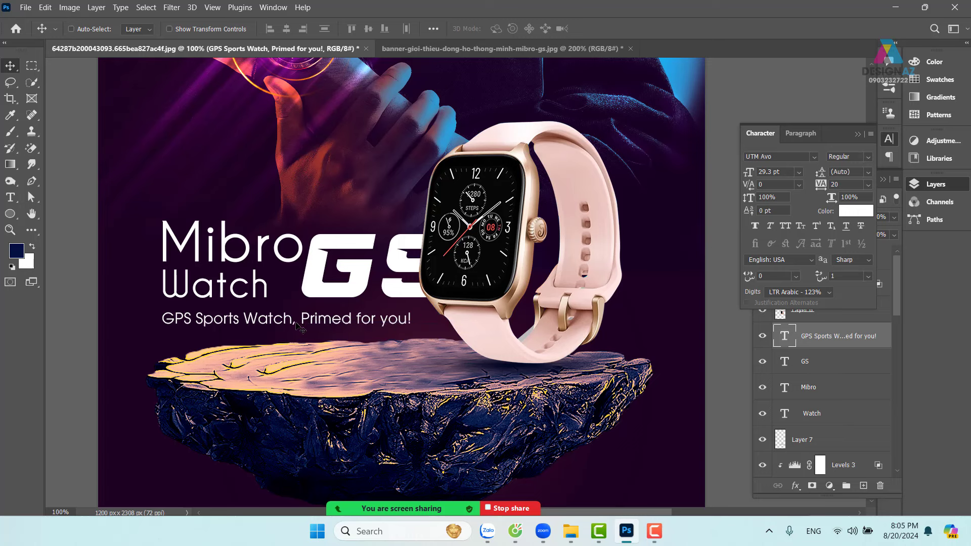
# Try the Race Sport Free font on the Watch text and a lower tagline position, then undo both changes.
pyautogui.rightClick(249, 295)
pyautogui.click(264, 300)
pyautogui.press('t')
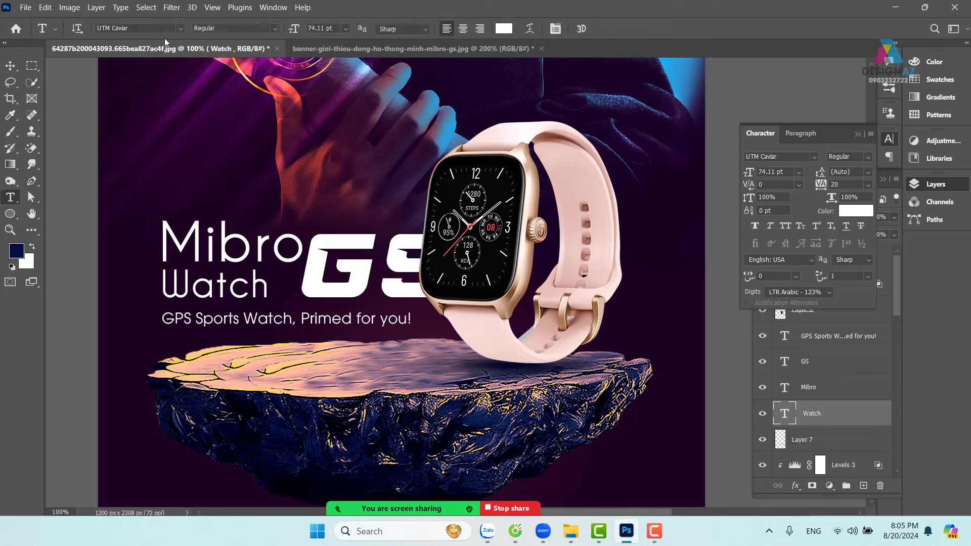
pyautogui.click(133, 28)
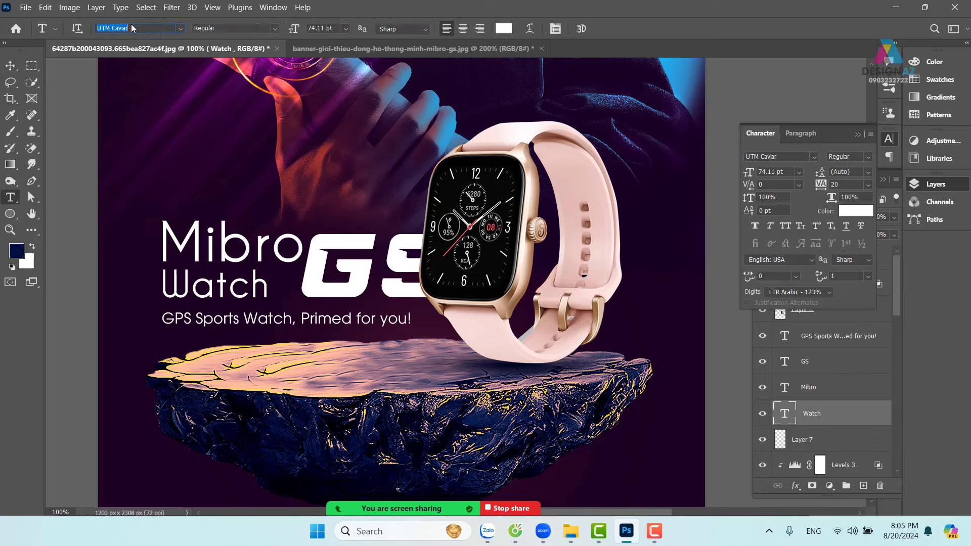
pyautogui.write('Race Sport Free')
pyautogui.click(10, 67)
pyautogui.rightClick(314, 319)
pyautogui.click(333, 325)
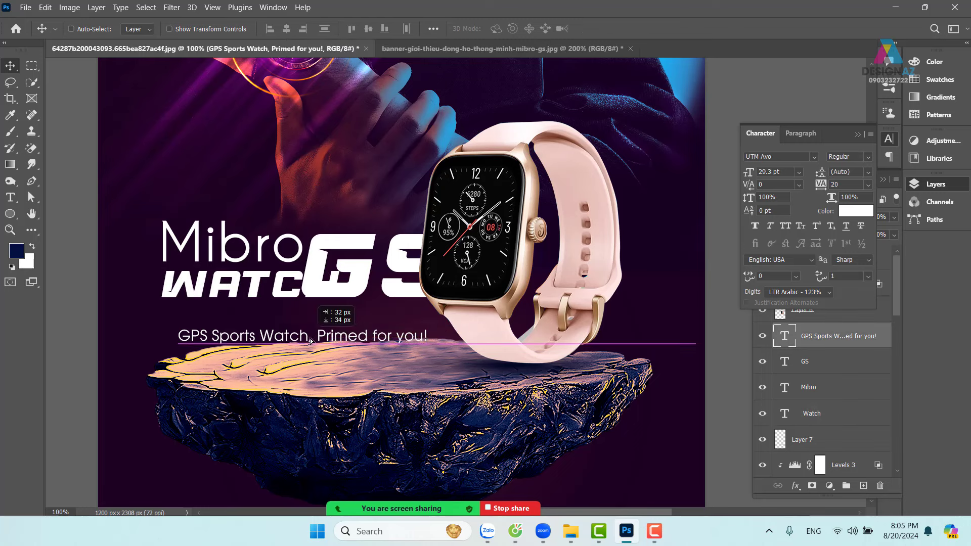
pyautogui.hotkey('ctrl', 'z')
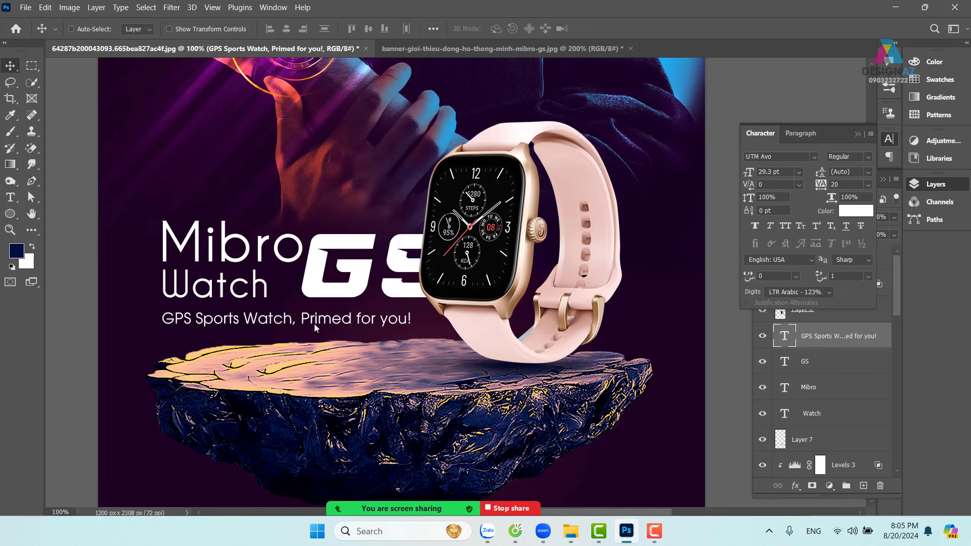
# Change the font of the "GPS Sports Watch, Primed for you!" tagline to UTM Caviar Regular.
pyautogui.rightClick(314, 328)
pyautogui.click(334, 329)
pyautogui.press('t')
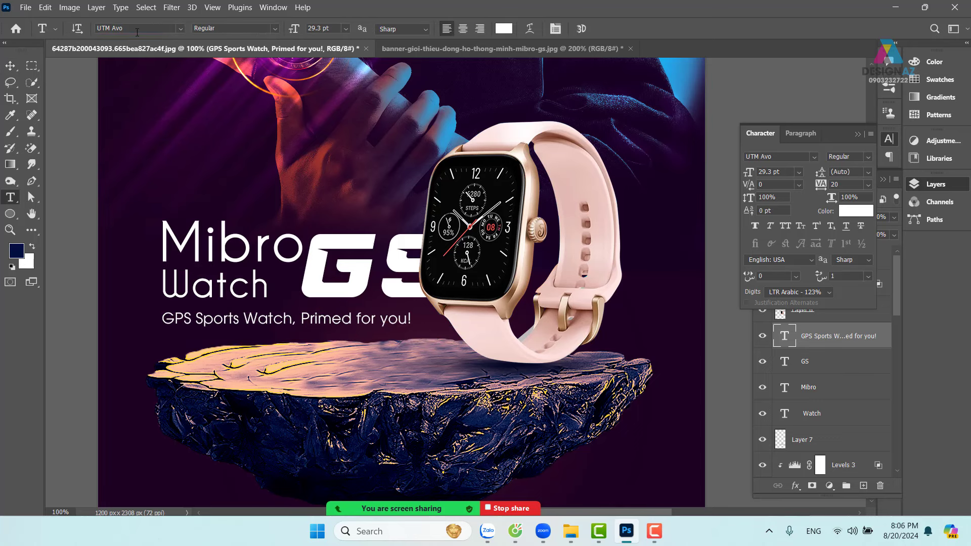
pyautogui.click(137, 29)
pyautogui.write('UTM Caviar')
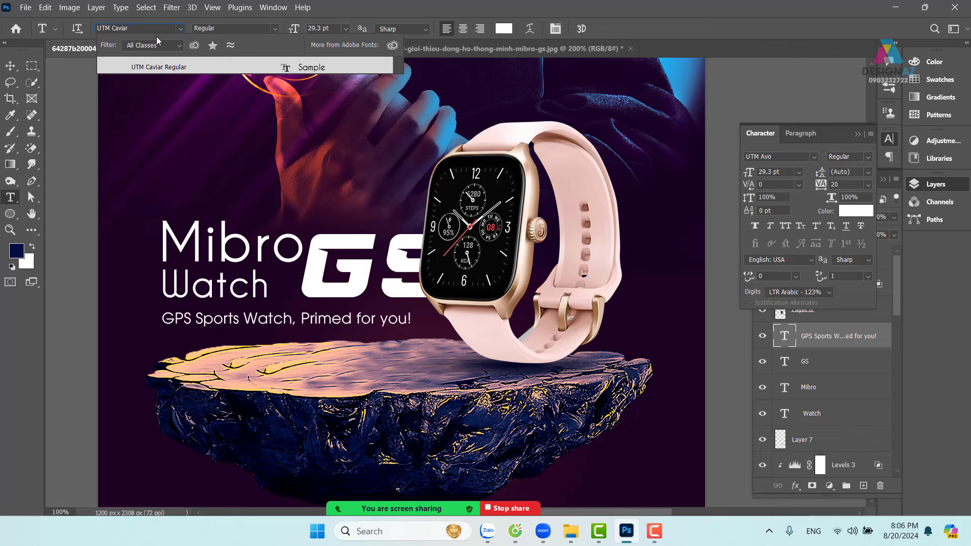
pyautogui.press('Return')
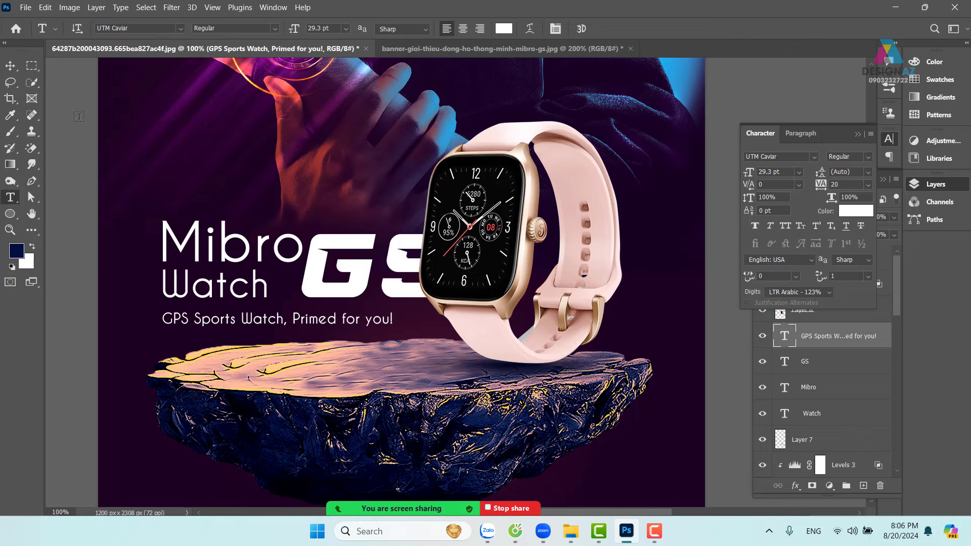
# Bring the GS text to the front of the layer stack so that it overlaps the pink watch.
pyautogui.press('v')
pyautogui.hscroll(2, 259, 289)
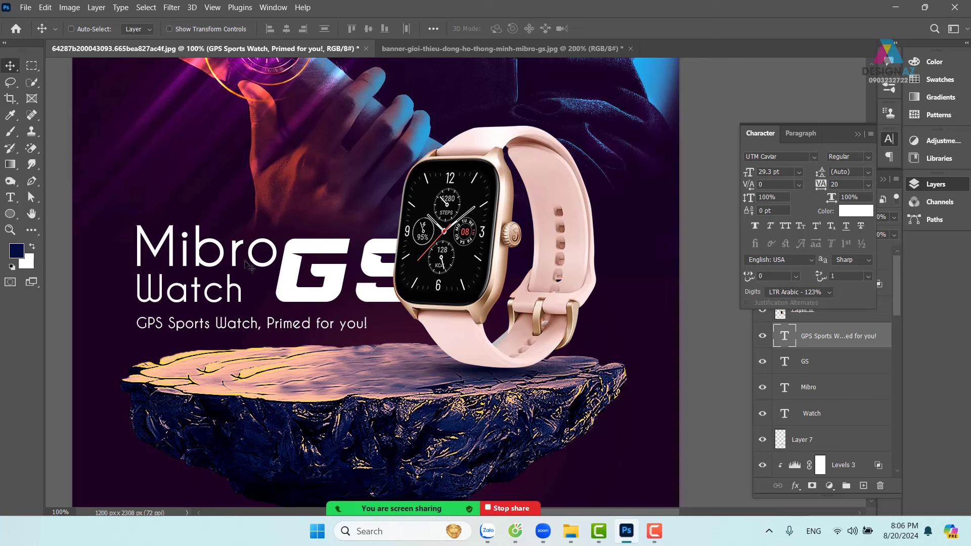
pyautogui.rightClick(372, 267)
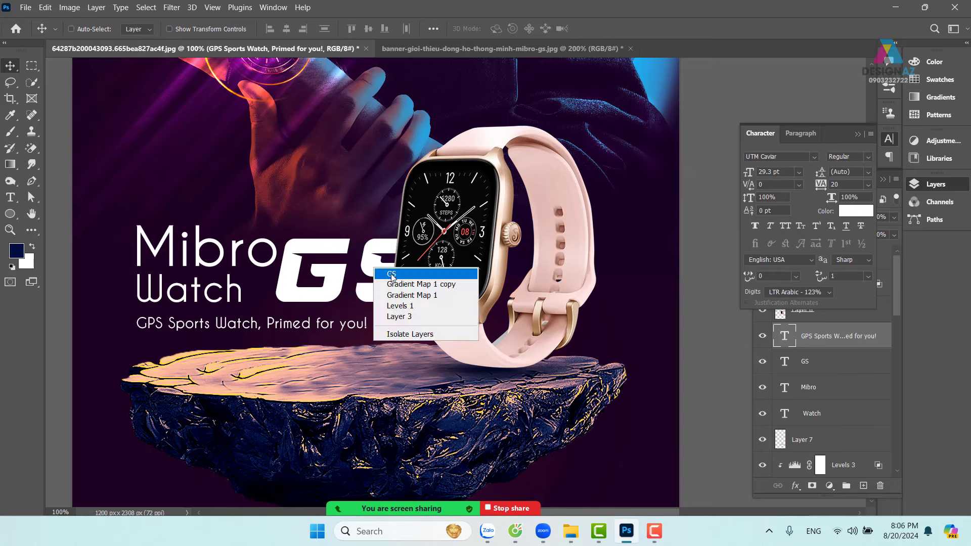
pyautogui.click(394, 278)
pyautogui.hotkey('ctrl', 'shift', ']')
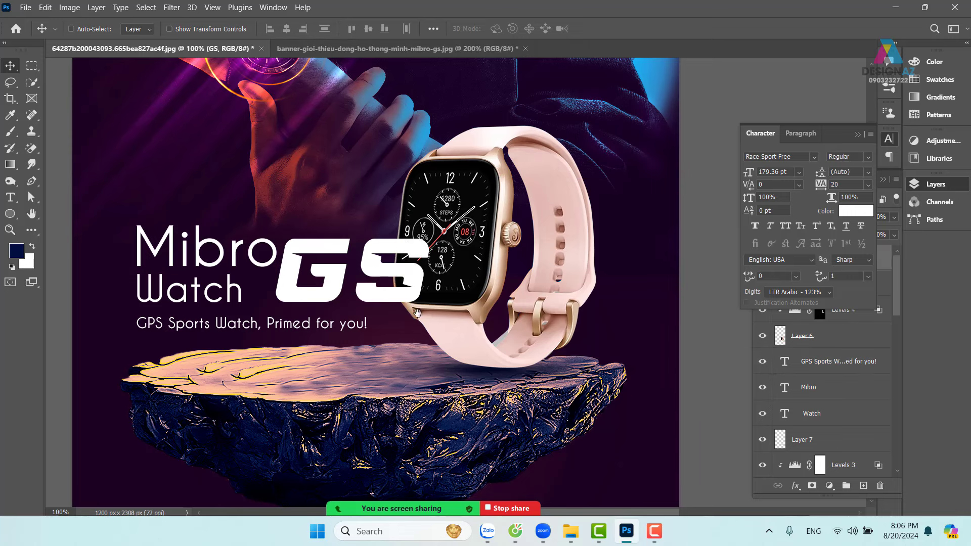
pyautogui.moveTo(417, 313); pyautogui.dragTo(486, 324)
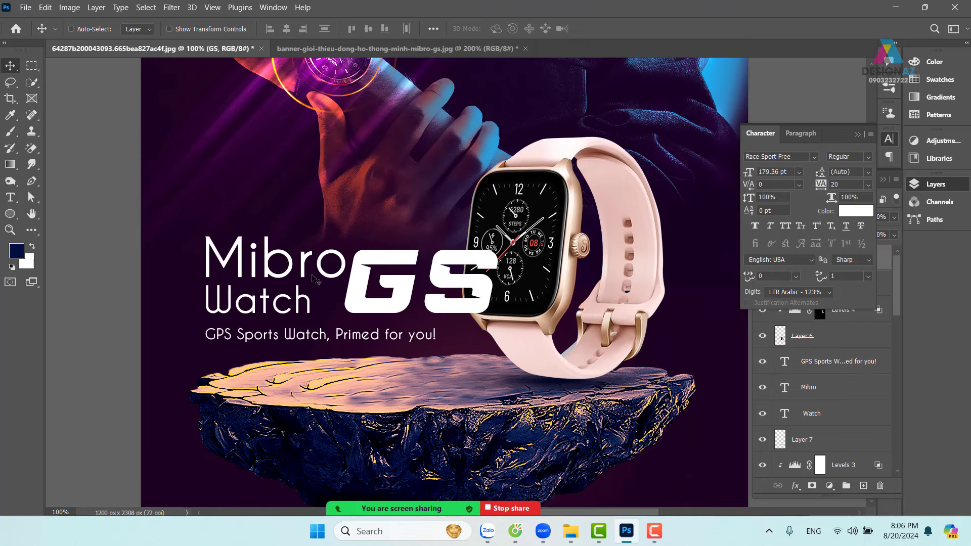
# Move the Mibro text up and place the Watch text directly beneath it, clear of GS.
pyautogui.rightClick(308, 274)
pyautogui.click(318, 276)
pyautogui.moveTo(309, 275); pyautogui.dragTo(302, 223)
pyautogui.rightClick(281, 311)
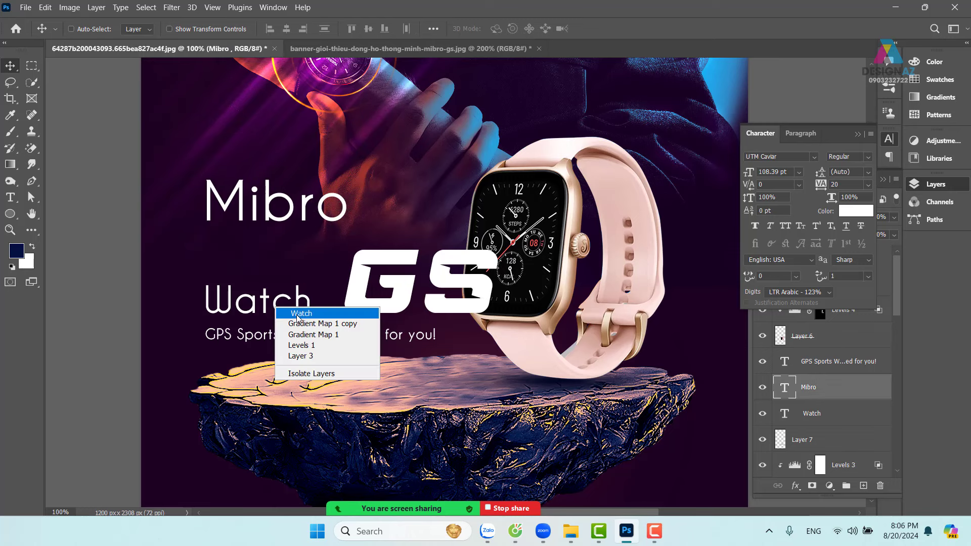
pyautogui.click(299, 314)
pyautogui.moveTo(298, 314); pyautogui.dragTo(334, 271)
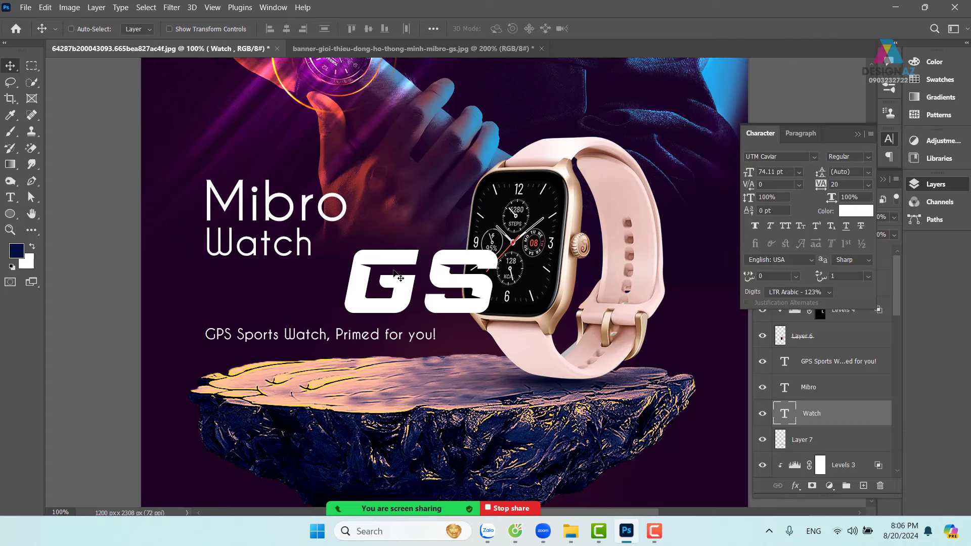
# Place the GS text beside and slightly below the word Watch and scale it down to about 160 pt.
pyautogui.rightClick(396, 259)
pyautogui.click(407, 263)
pyautogui.moveTo(404, 265); pyautogui.dragTo(259, 274)
pyautogui.moveTo(401, 290); pyautogui.dragTo(429, 280)
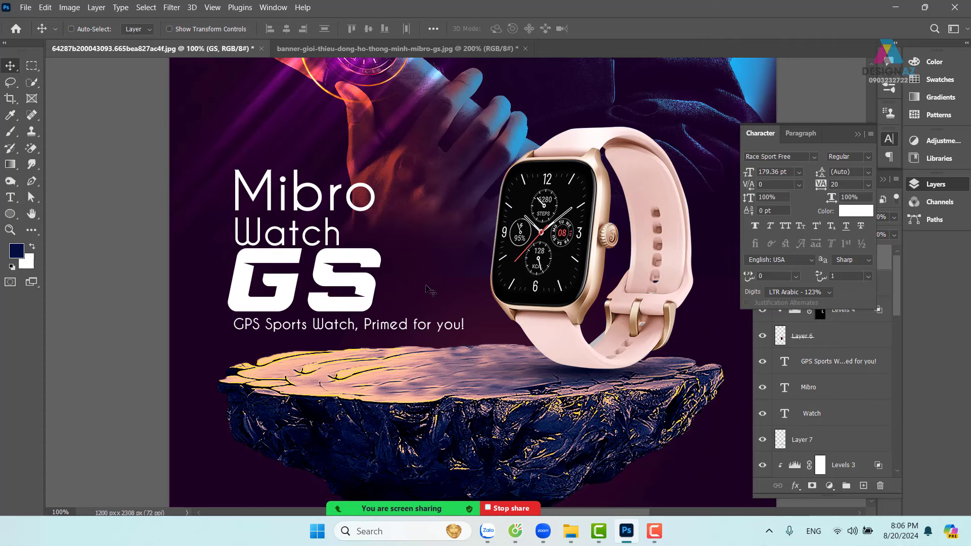
pyautogui.moveTo(333, 292); pyautogui.dragTo(328, 313)
pyautogui.hotkey('ctrl', 't')
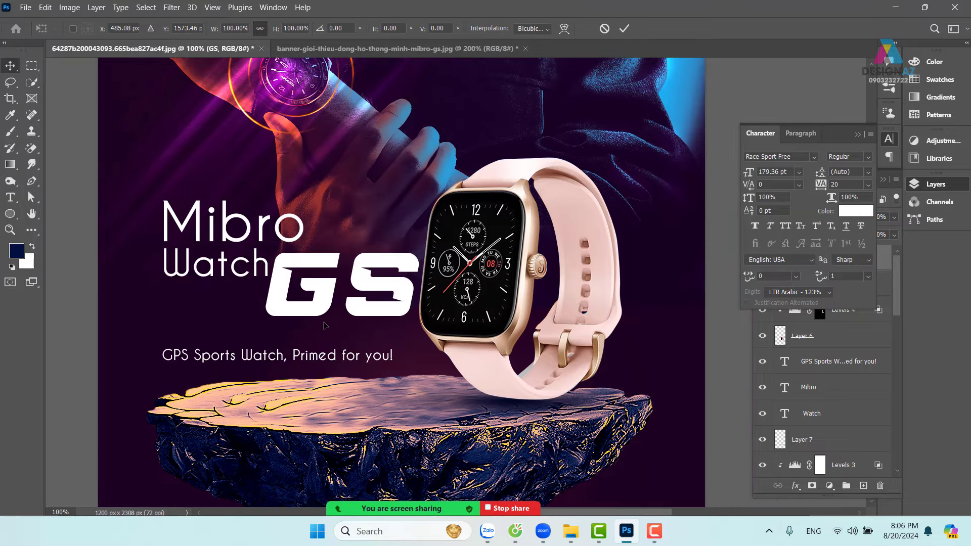
pyautogui.moveTo(263, 349); pyautogui.dragTo(278, 336)
pyautogui.press('Return')
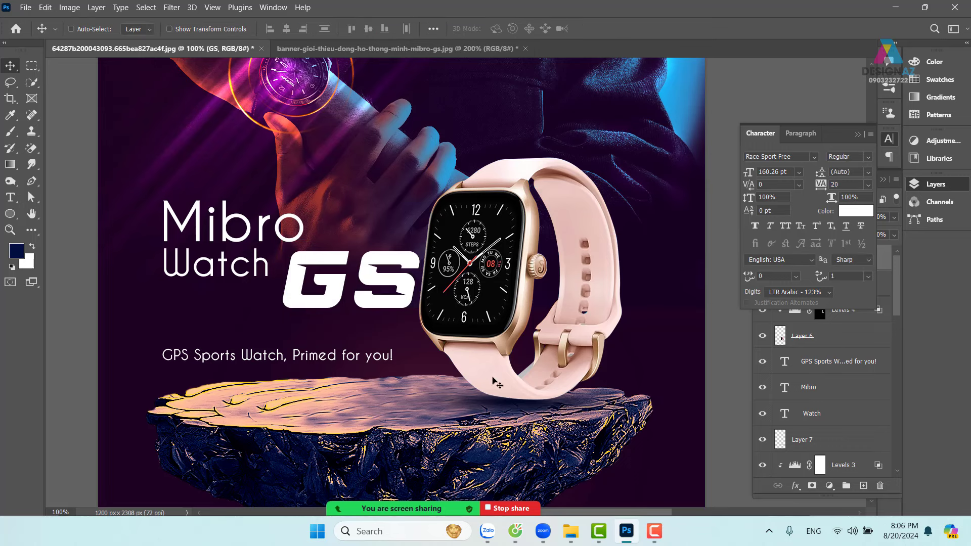
# Scale the pink watch down proportionally to about 93% to open space beside the GS text.
pyautogui.rightClick(482, 260)
pyautogui.click(493, 255)
pyautogui.press('ctrl')
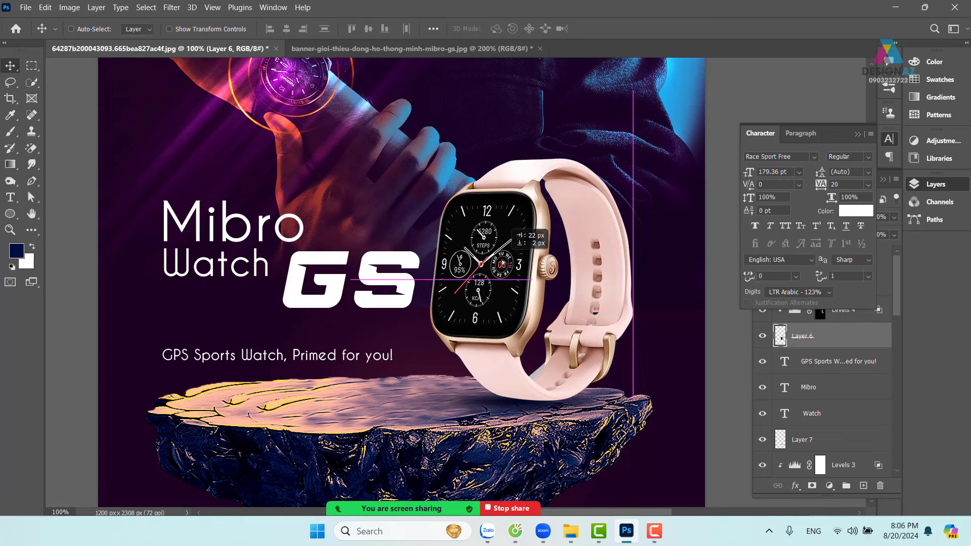
pyautogui.hotkey('ctrl', 't')
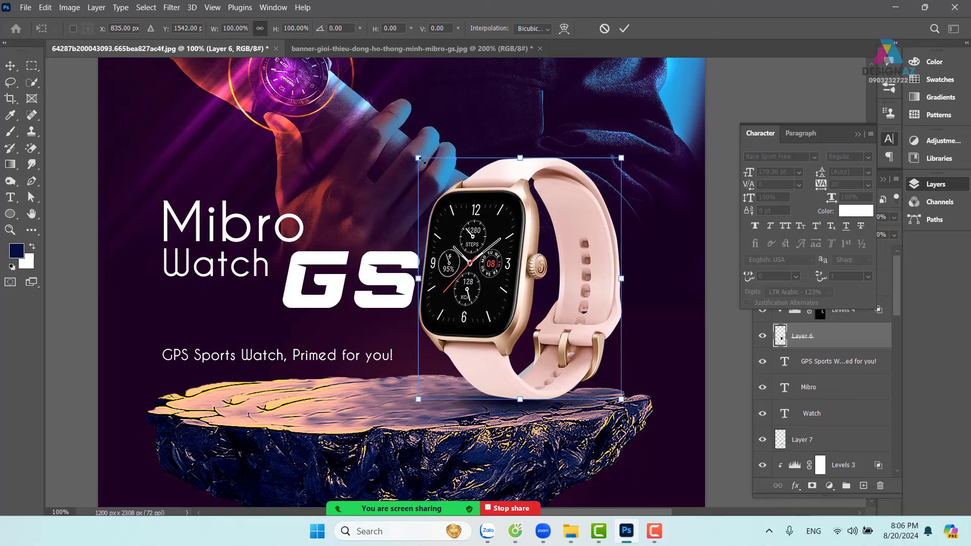
pyautogui.moveTo(422, 160); pyautogui.dragTo(433, 173)
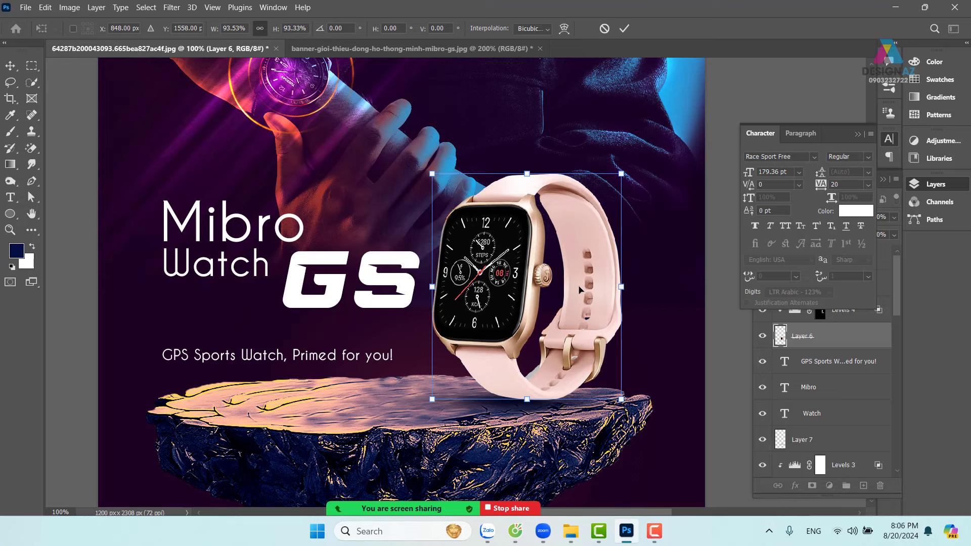
pyautogui.press('Return')
# Move the GS text up and slightly toward the pink watch, level with the words Mibro and Watch.
pyautogui.hotkey('ctrl', '-')
pyautogui.hotkey('ctrl', '-')
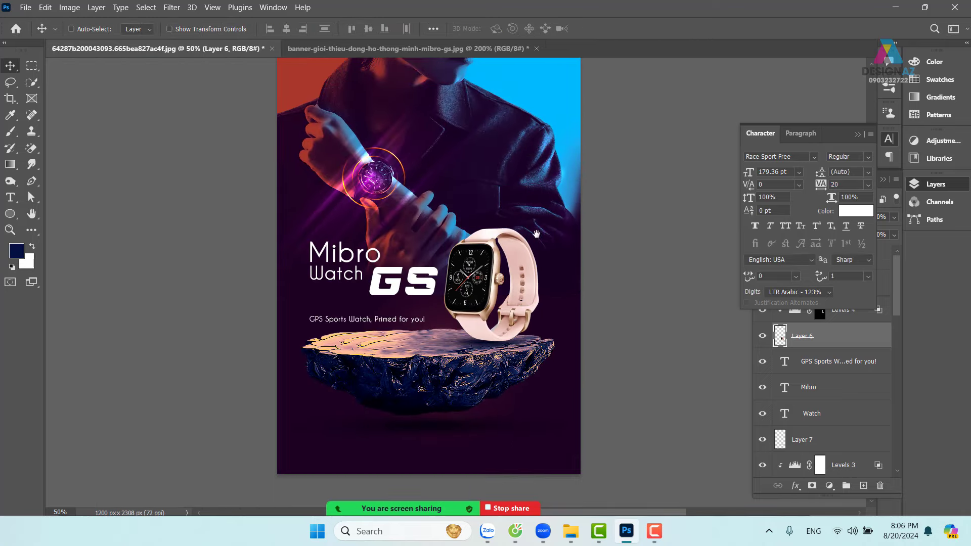
pyautogui.moveTo(536, 234); pyautogui.dragTo(478, 115)
pyautogui.hotkey('ctrl', '+')
pyautogui.hotkey('ctrl', '+')
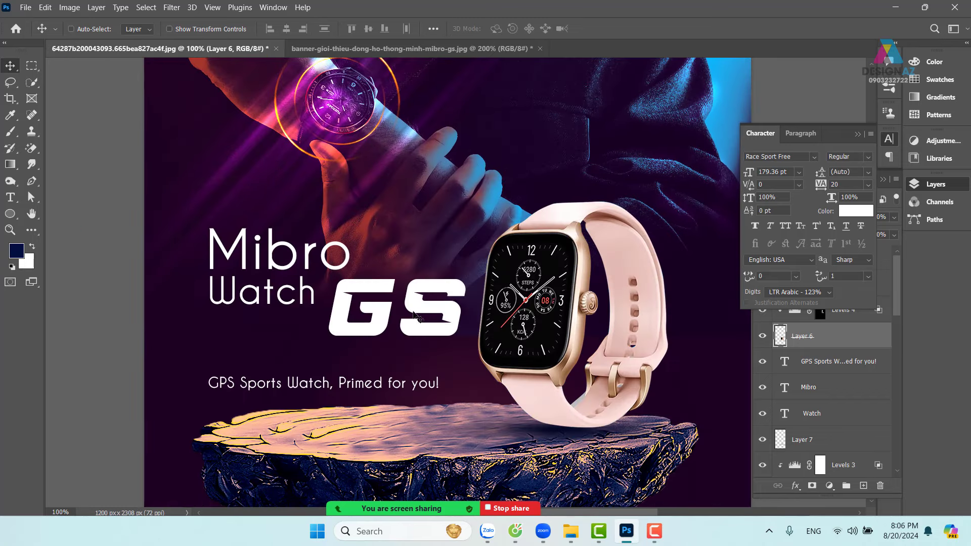
pyautogui.moveTo(424, 303); pyautogui.dragTo(438, 295)
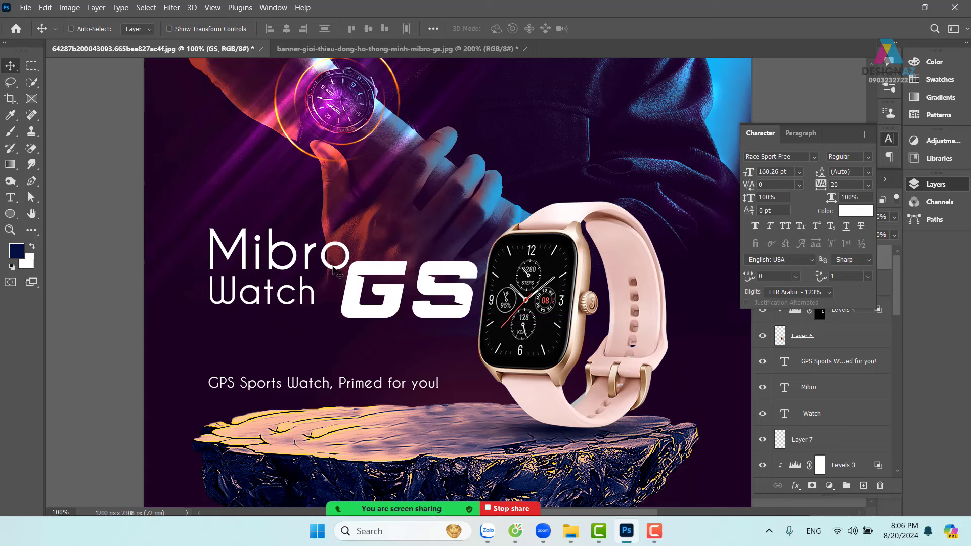
# Scale the Mibro text down to about 101 pt and lower it to line up with GS.
pyautogui.rightClick(334, 271)
pyautogui.click(354, 276)
pyautogui.hotkey('ctrl', 't')
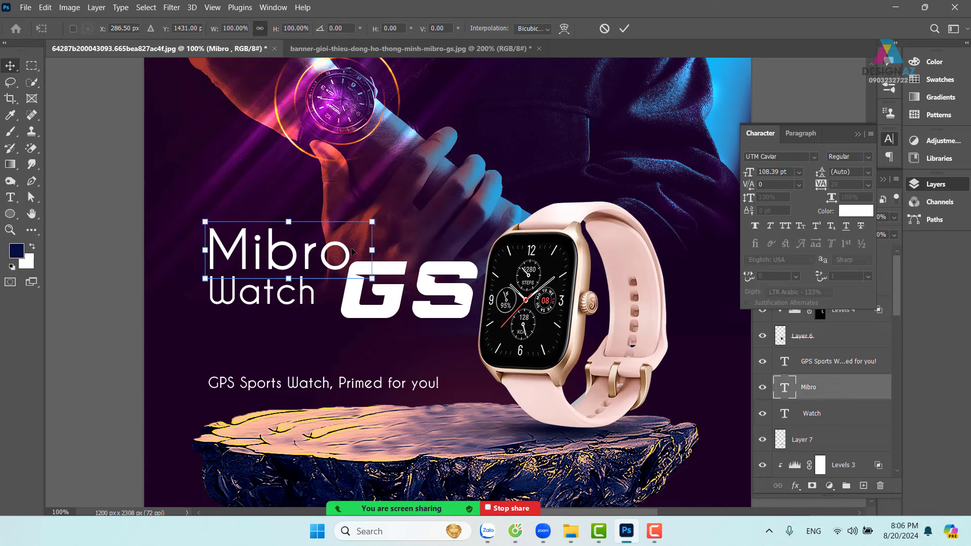
pyautogui.moveTo(372, 221); pyautogui.dragTo(360, 225)
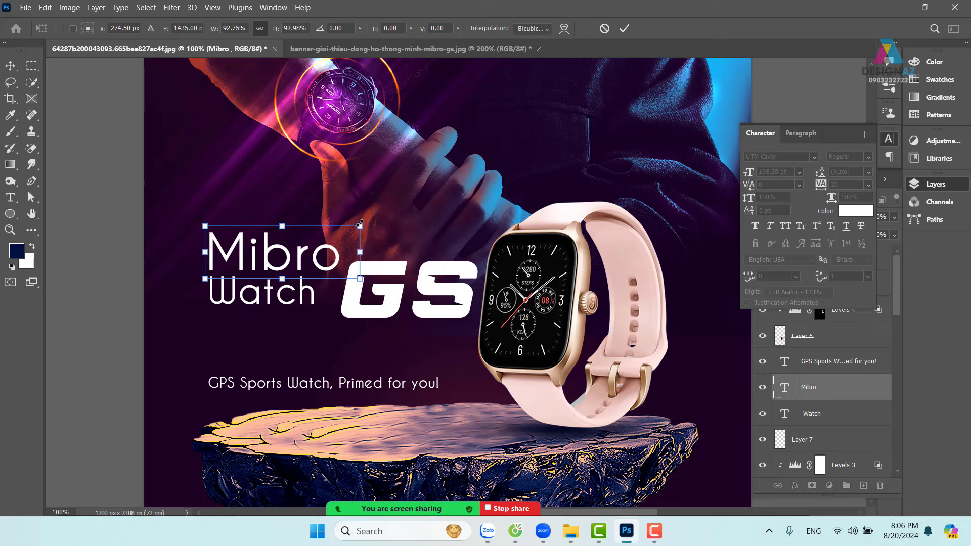
pyautogui.press('Return')
pyautogui.moveTo(326, 274); pyautogui.dragTo(326, 292)
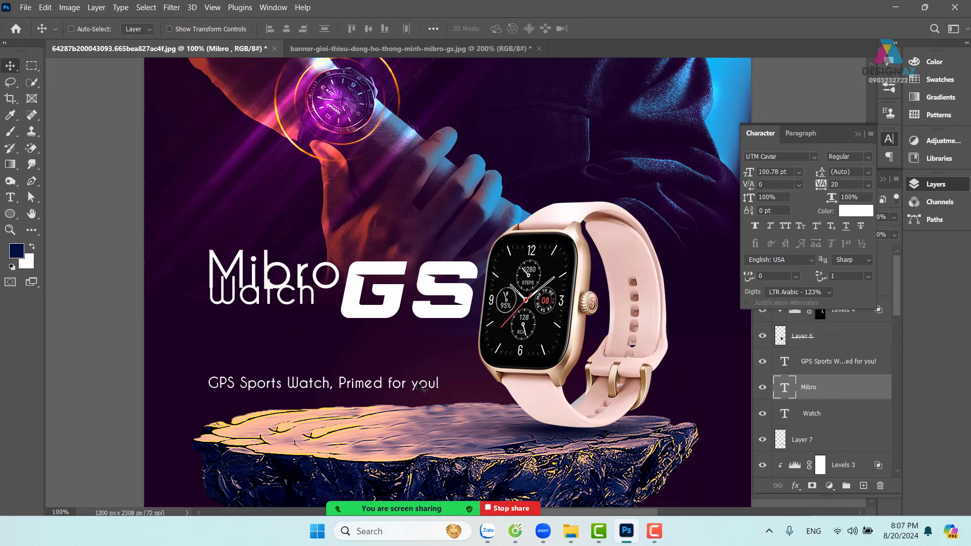
# Move the Watch text down beneath Mibro and scale it down to about 70 pt.
pyautogui.rightClick(304, 306)
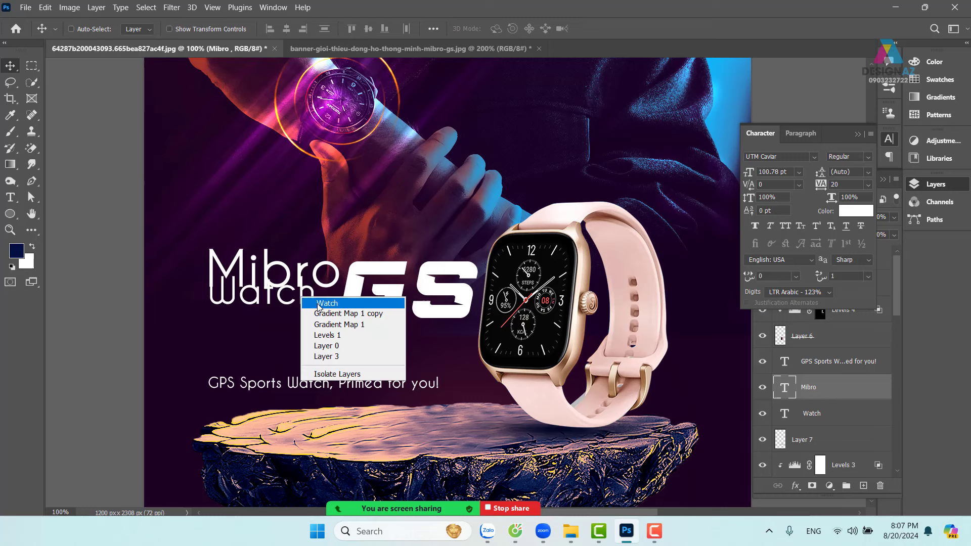
pyautogui.click(316, 303)
pyautogui.moveTo(292, 309); pyautogui.dragTo(291, 326)
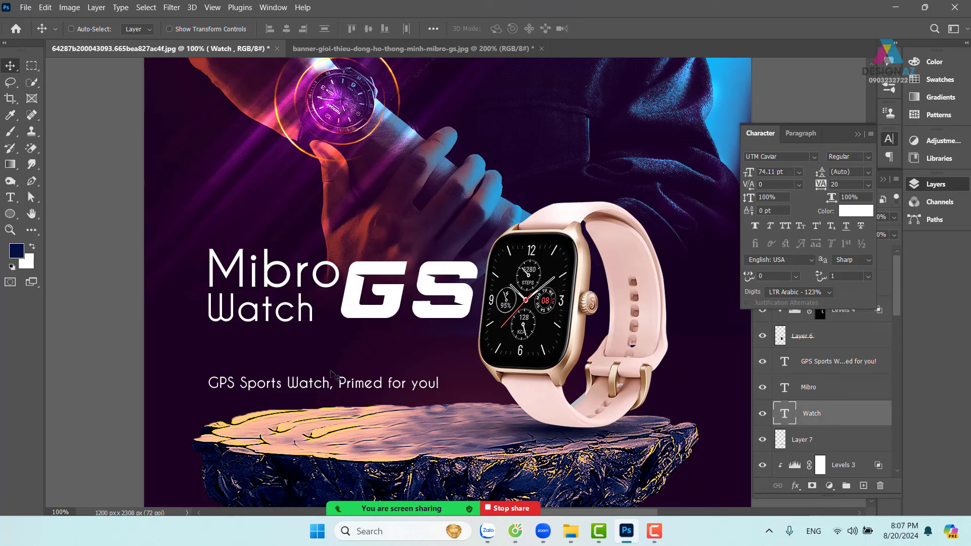
pyautogui.hotkey('ctrl', 't')
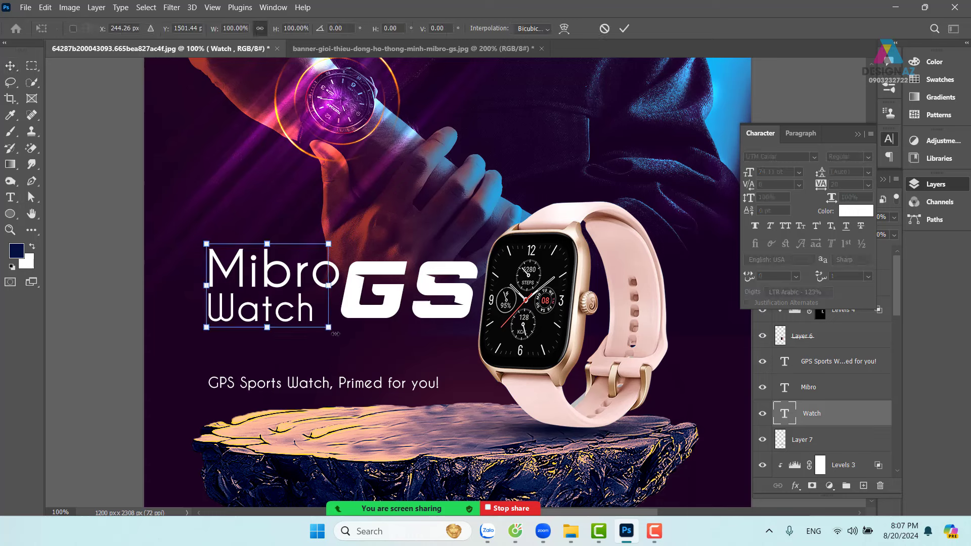
pyautogui.moveTo(329, 328); pyautogui.dragTo(322, 326)
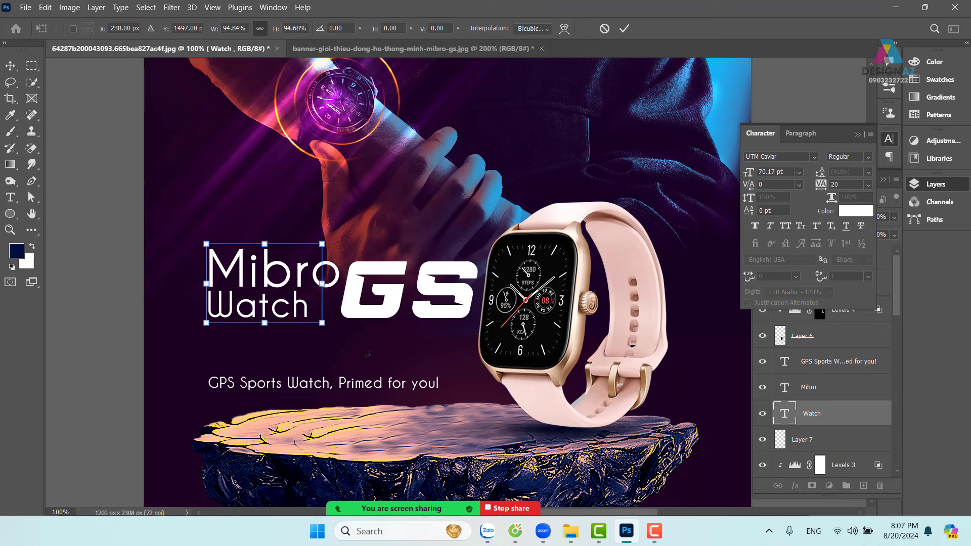
pyautogui.press('Return')
# Select the Mibro, Watch and GS texts together and move them down closer to the tagline.
pyautogui.moveTo(367, 356); pyautogui.dragTo(356, 366)
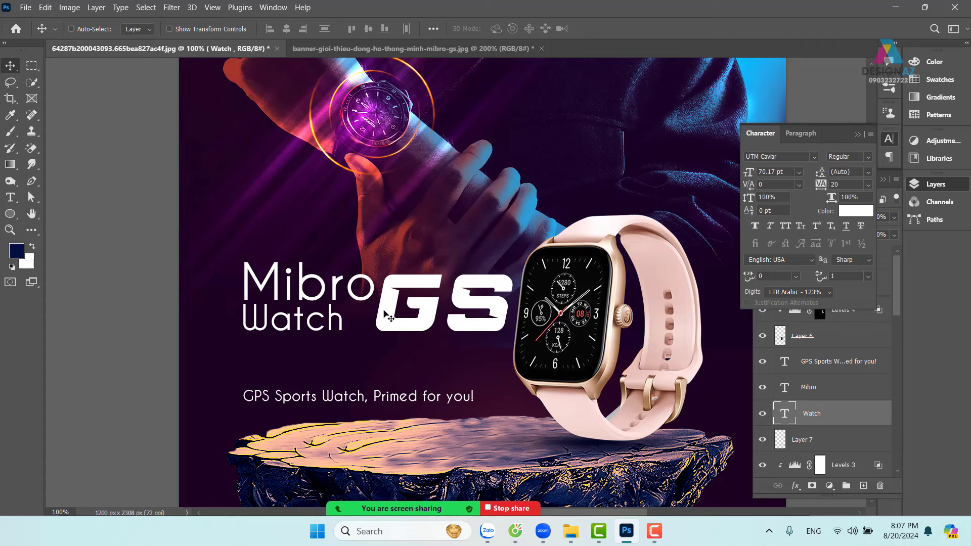
pyautogui.hotkey('ctrl', '-')
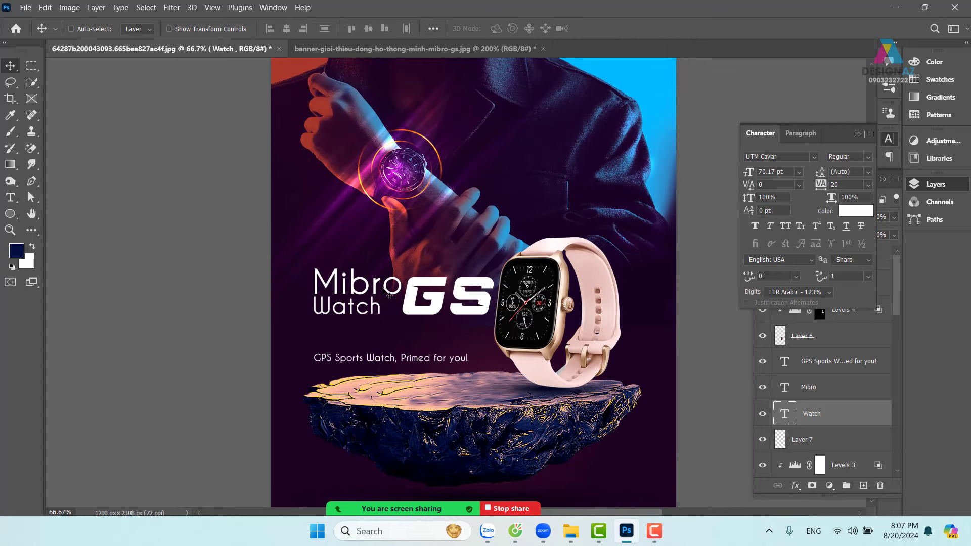
pyautogui.rightClick(385, 289)
pyautogui.keyDown('shift'); pyautogui.click(421, 292); pyautogui.keyUp('shift')
pyautogui.rightClick(419, 289)
pyautogui.keyDown('shift'); pyautogui.click(434, 292); pyautogui.keyUp('shift')
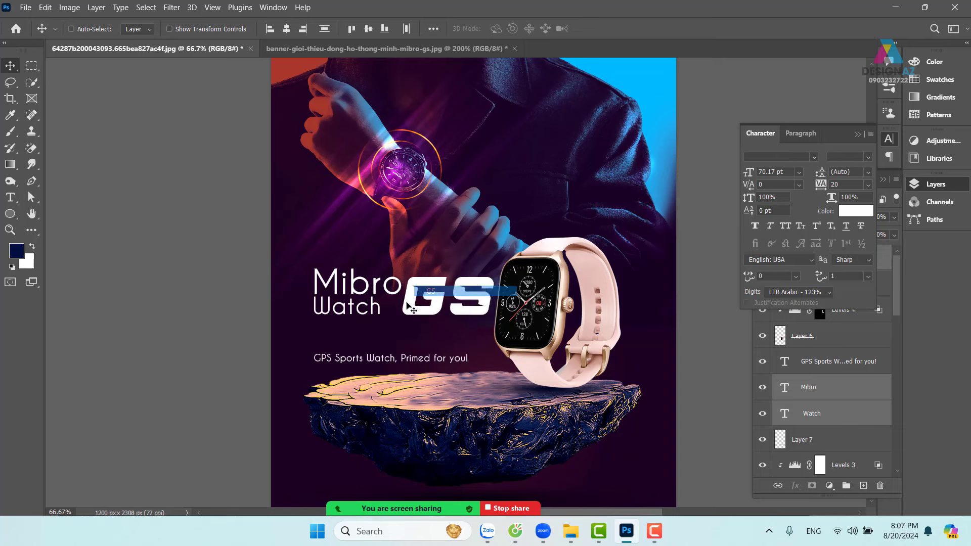
pyautogui.moveTo(415, 298); pyautogui.dragTo(415, 319)
# Shift the pink watch slightly away from the GS text and move its shadow on Layer 7 to match.
pyautogui.moveTo(464, 337); pyautogui.dragTo(415, 337)
pyautogui.rightClick(483, 334)
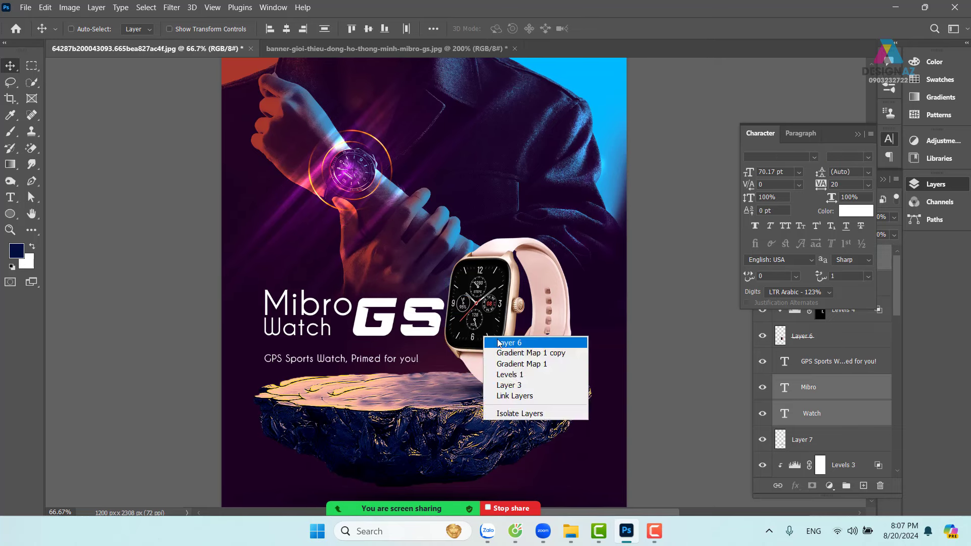
pyautogui.click(486, 340)
pyautogui.moveTo(486, 336)
pyautogui.mouseDown()
pyautogui.moveTo(493, 344)
pyautogui.moveTo(488, 336)
pyautogui.mouseUp()
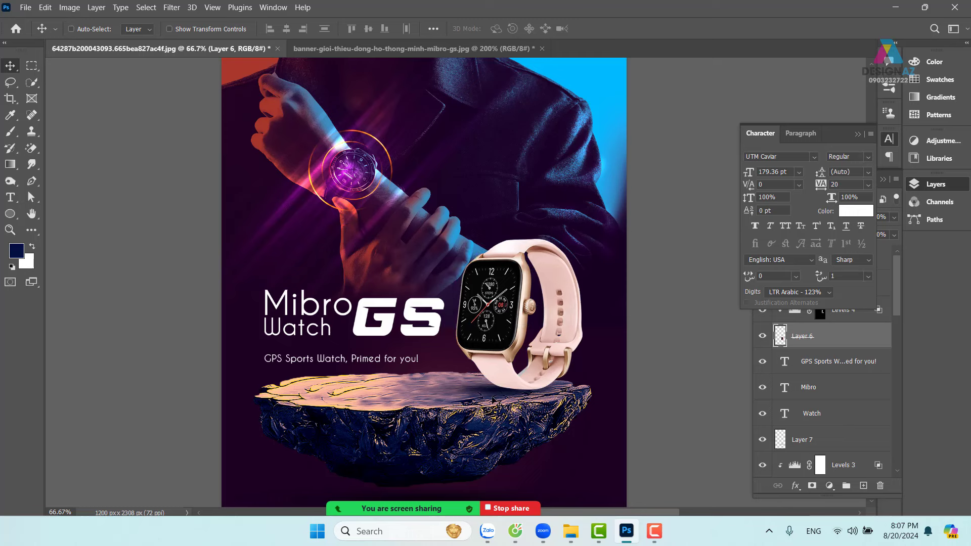
pyautogui.rightClick(484, 390)
pyautogui.click(499, 397)
pyautogui.moveTo(493, 397); pyautogui.dragTo(507, 399)
# Move the "GPS Sports Watch, Primed for you!" tagline up close beneath the title and set its opacity to 80%.
pyautogui.rightClick(361, 357)
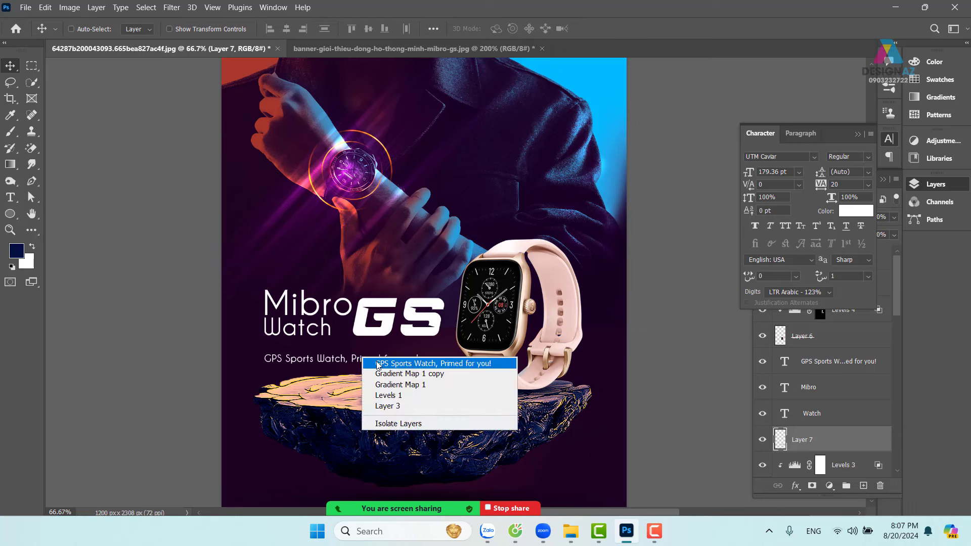
pyautogui.click(374, 364)
pyautogui.moveTo(354, 361); pyautogui.dragTo(356, 354)
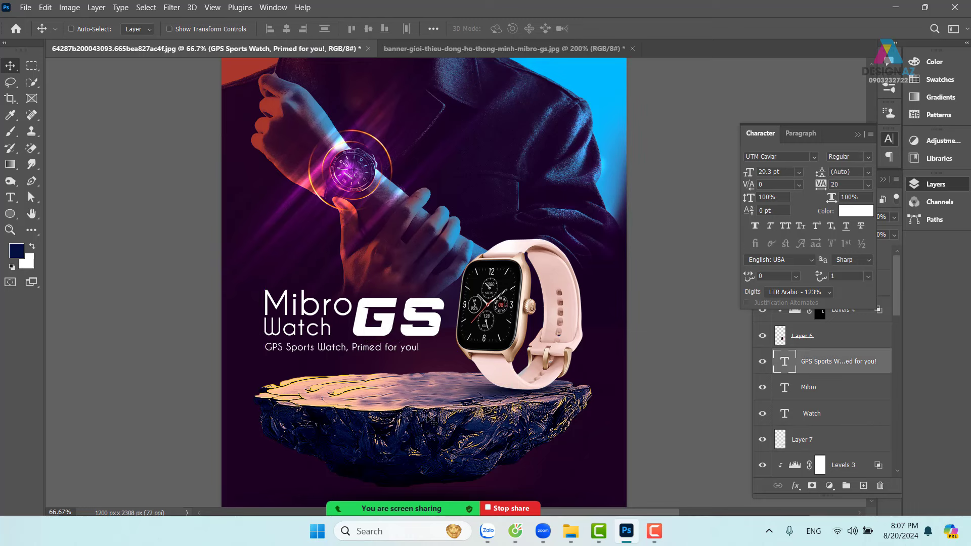
pyautogui.press('Down')
pyautogui.press('Down')
pyautogui.press('Down')
pyautogui.press('Down')
pyautogui.press('Down')
pyautogui.press('Down')
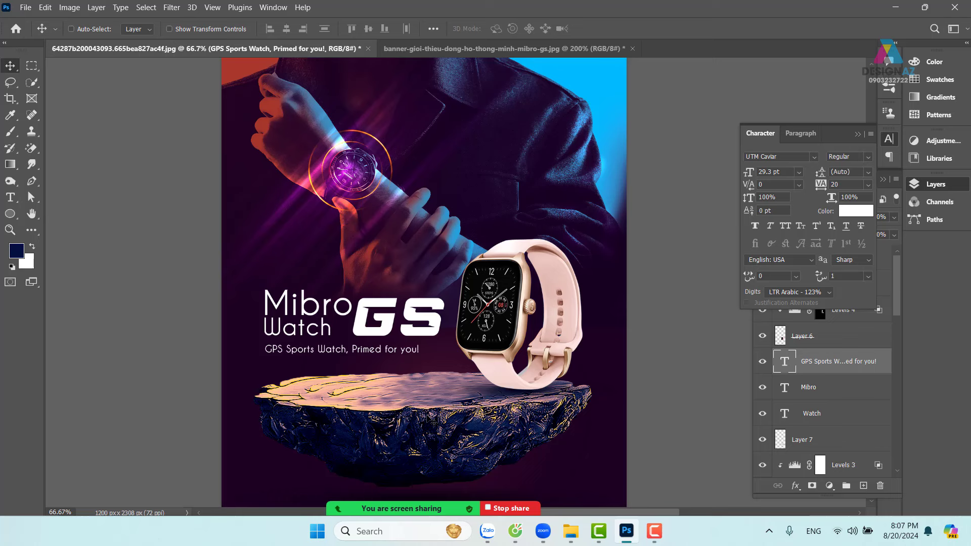
pyautogui.press('8')
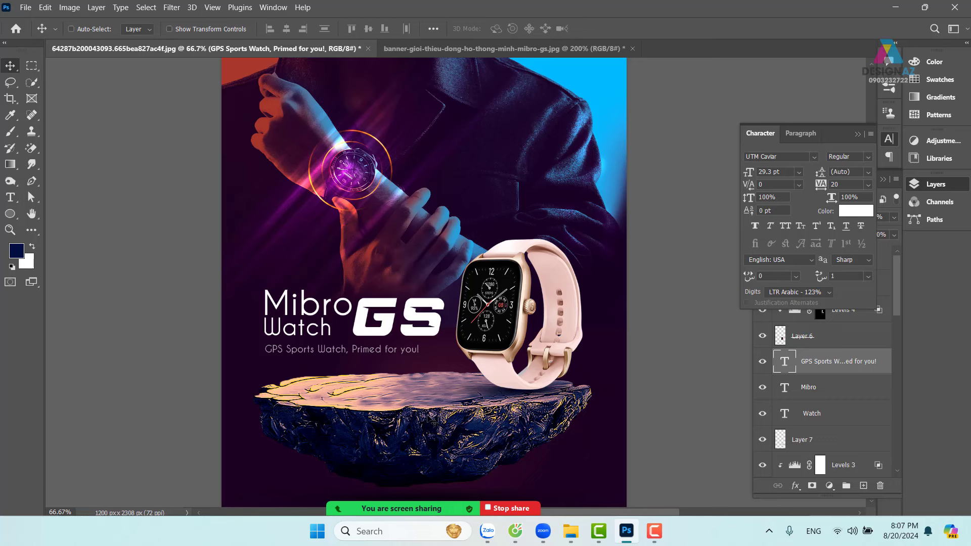
# Select the tagline, GS, Watch and Mibro texts together and move them down toward the rock platform.
pyautogui.moveTo(412, 379); pyautogui.dragTo(403, 356)
pyautogui.rightClick(362, 305)
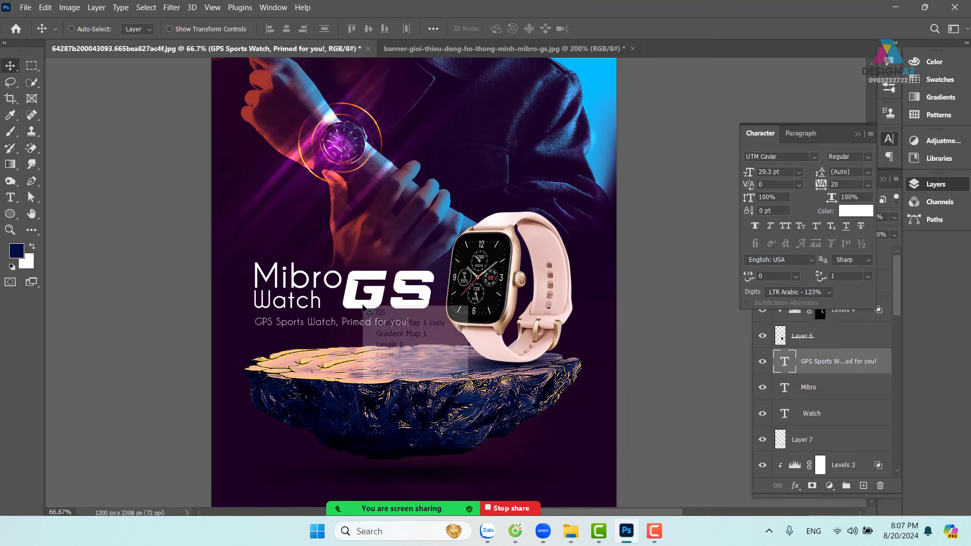
pyautogui.keyDown('shift'); pyautogui.click(369, 311); pyautogui.keyUp('shift')
pyautogui.rightClick(305, 305)
pyautogui.keyDown('shift'); pyautogui.click(332, 312); pyautogui.keyUp('shift')
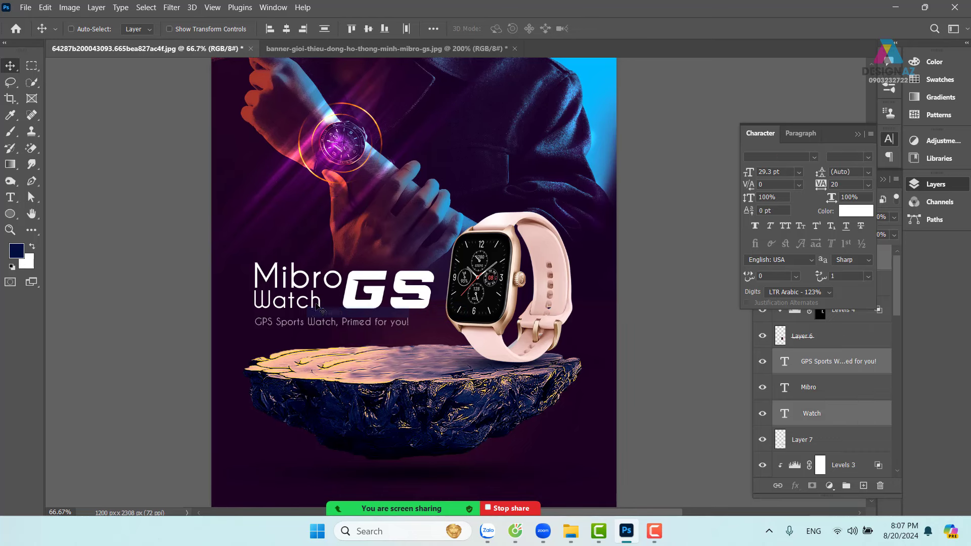
pyautogui.rightClick(310, 289)
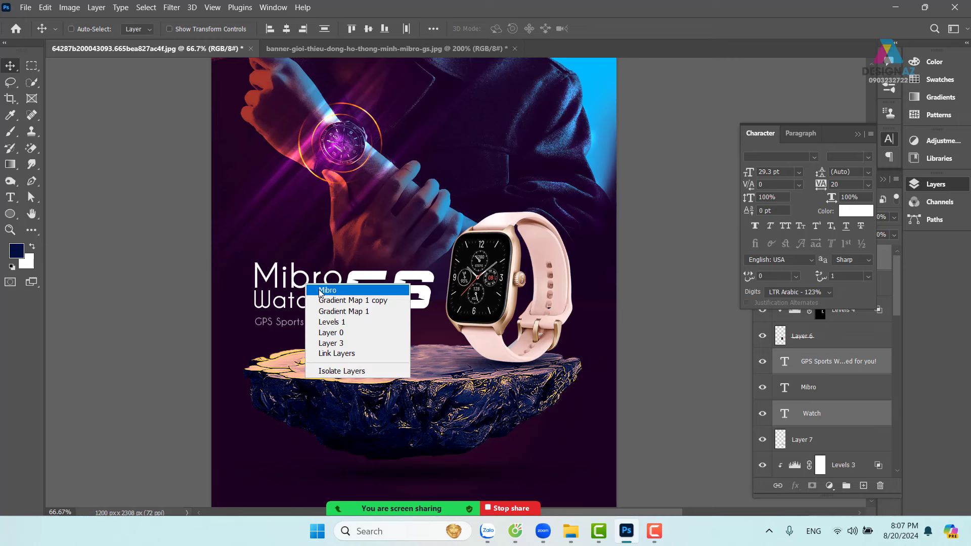
pyautogui.keyDown('shift'); pyautogui.click(323, 296); pyautogui.keyUp('shift')
pyautogui.moveTo(319, 291); pyautogui.dragTo(319, 306)
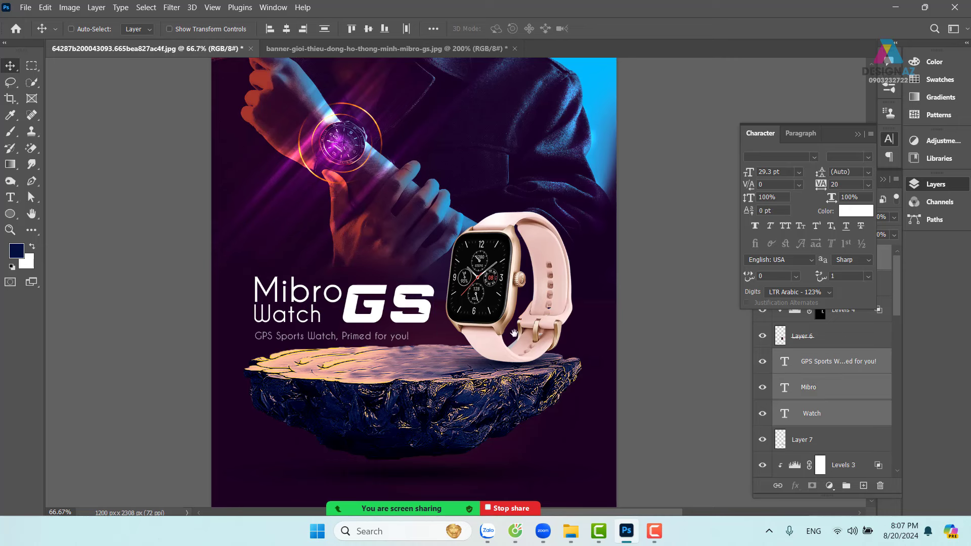
# Try to move the GS text slightly farther from the words Mibro and Watch, toward the pink watch.
pyautogui.moveTo(521, 334); pyautogui.dragTo(489, 337)
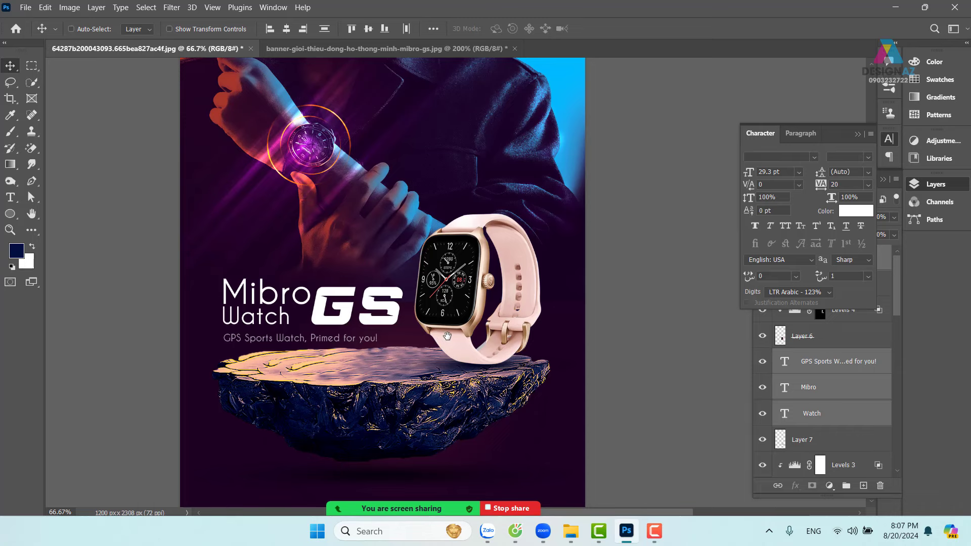
pyautogui.moveTo(471, 363); pyautogui.dragTo(498, 321)
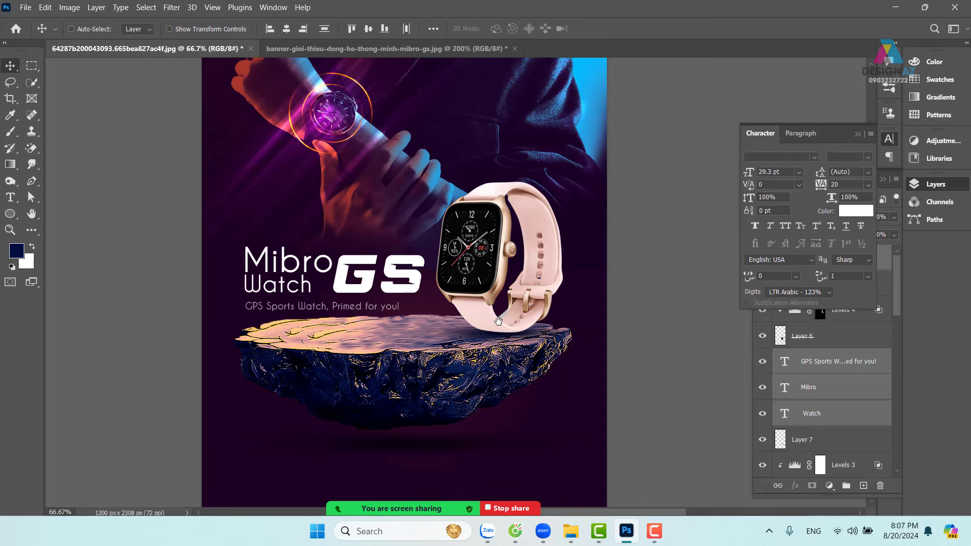
pyautogui.hotkey('ctrl', '+')
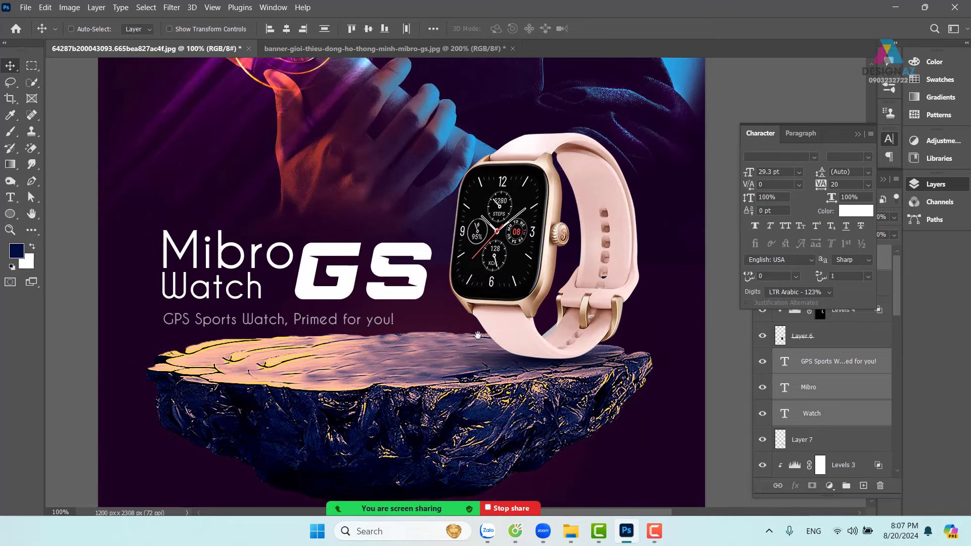
pyautogui.rightClick(426, 278)
pyautogui.click(433, 283)
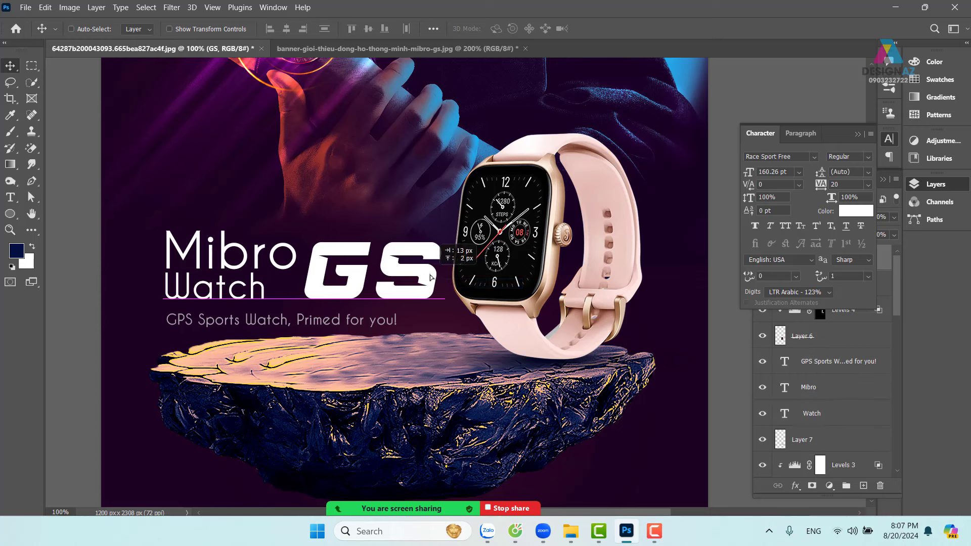
pyautogui.moveTo(430, 274); pyautogui.dragTo(435, 275)
pyautogui.hotkey('ctrl', 'z')
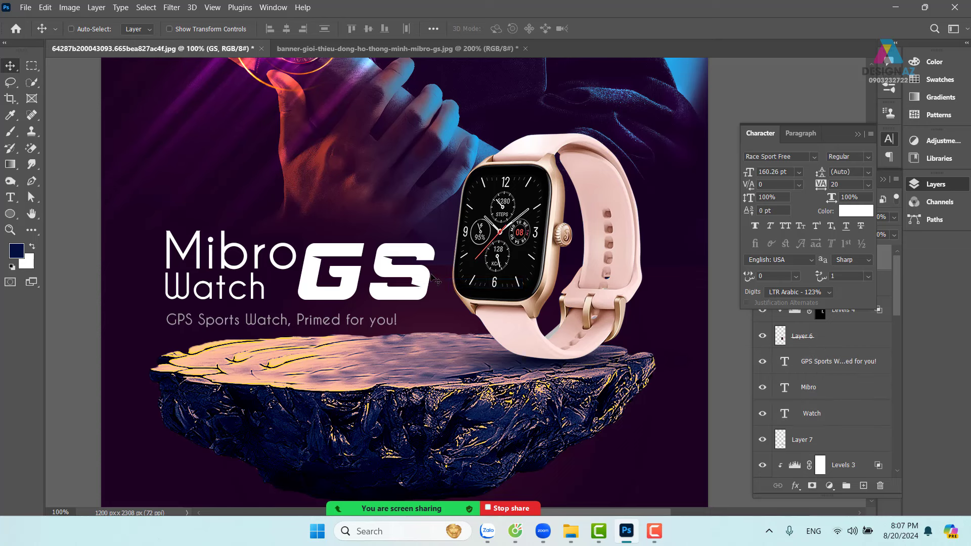
# Collapse the character settings and convert the GS text layer to a smart object.
pyautogui.click(857, 135)
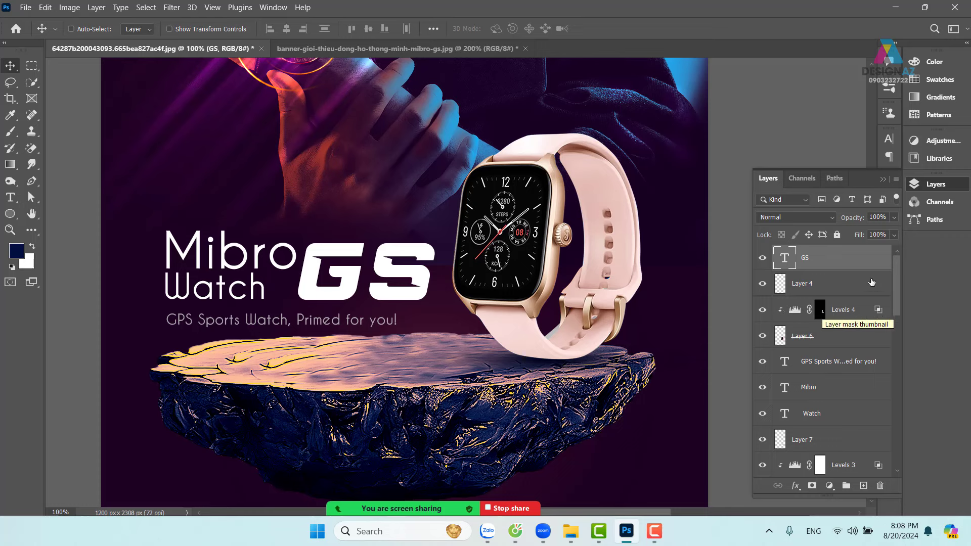
pyautogui.rightClick(847, 268)
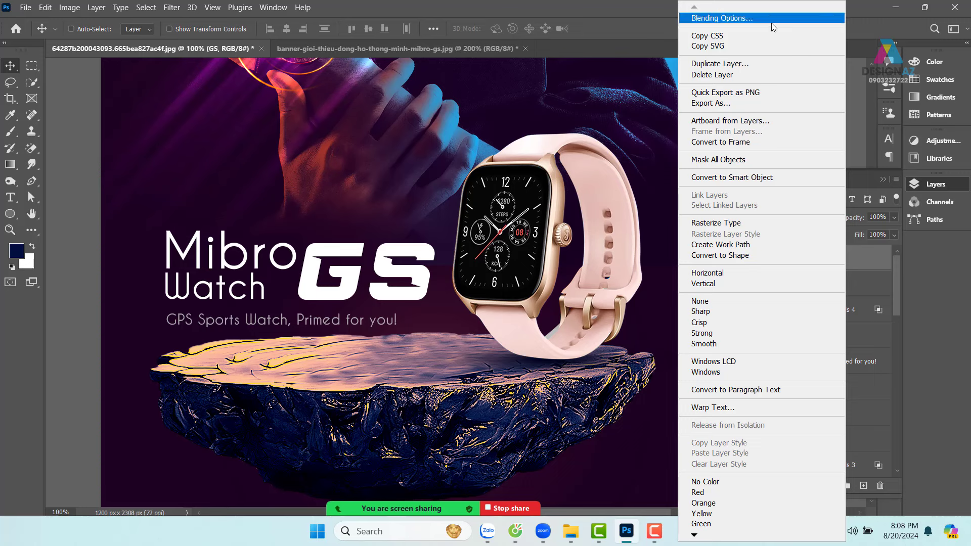
pyautogui.click(408, 268)
pyautogui.rightClick(845, 264)
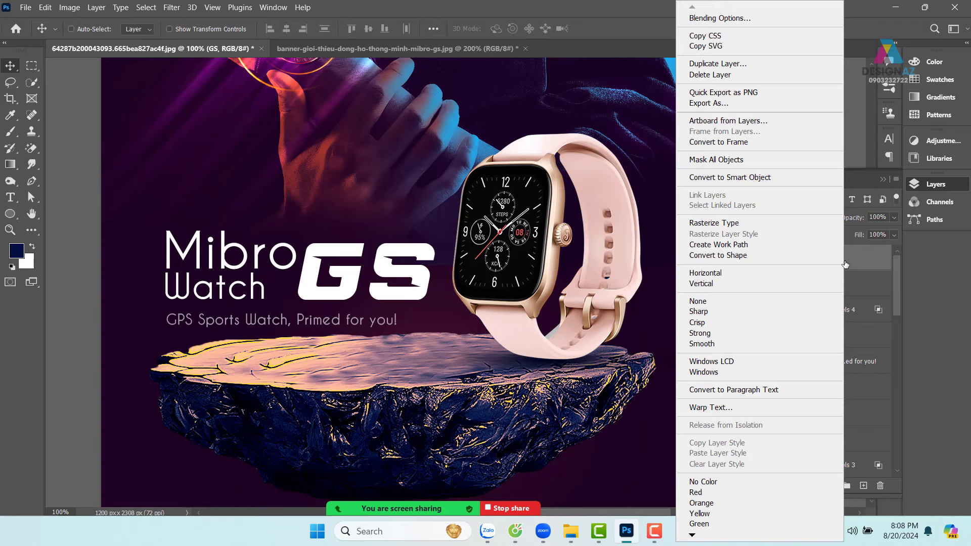
pyautogui.click(774, 185)
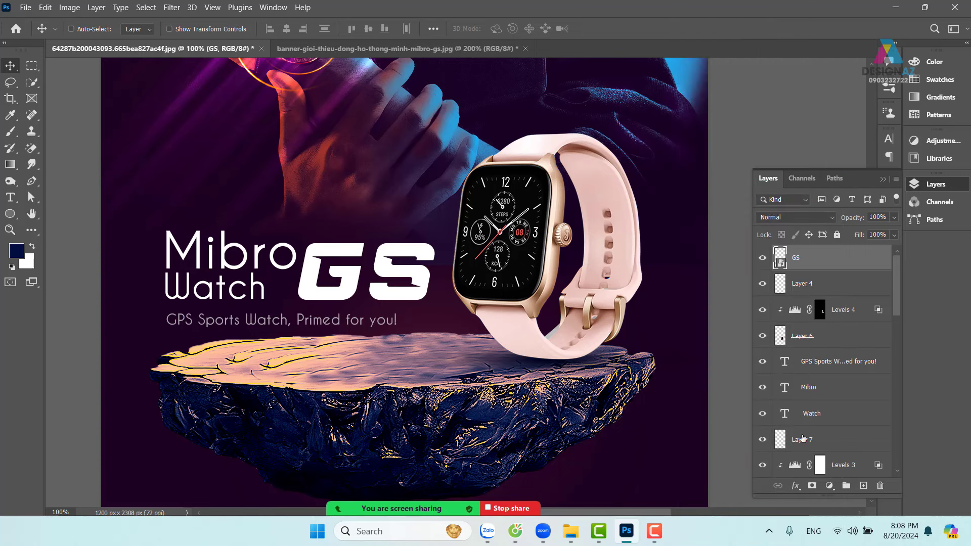
# Close the Mibro GS banner reference document without saving its changes and return to the smartwatch poster.
pyautogui.click(429, 47)
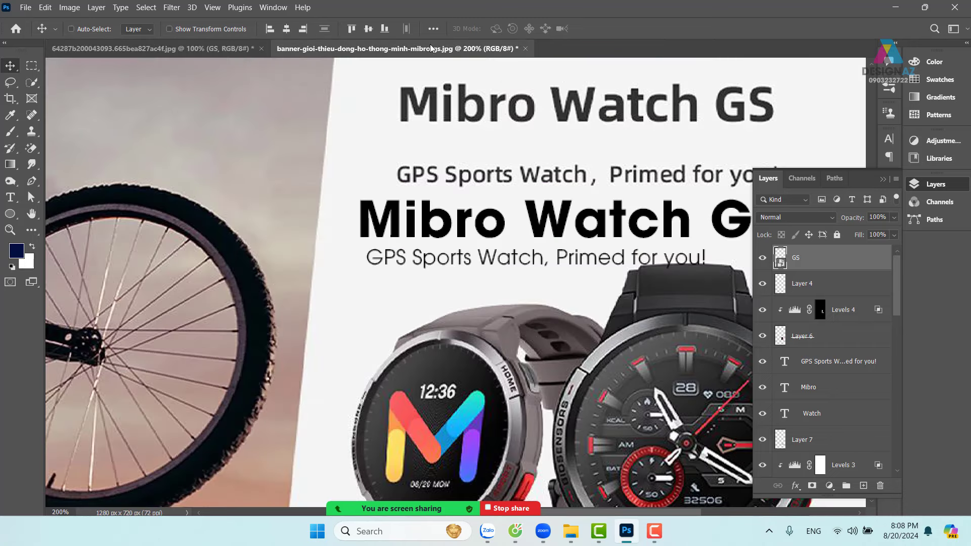
pyautogui.click(525, 48)
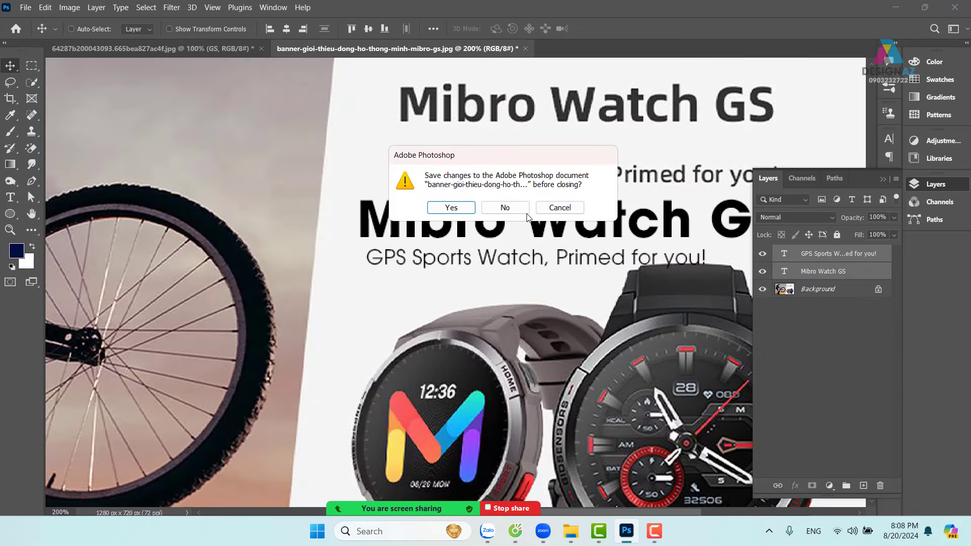
pyautogui.click(510, 211)
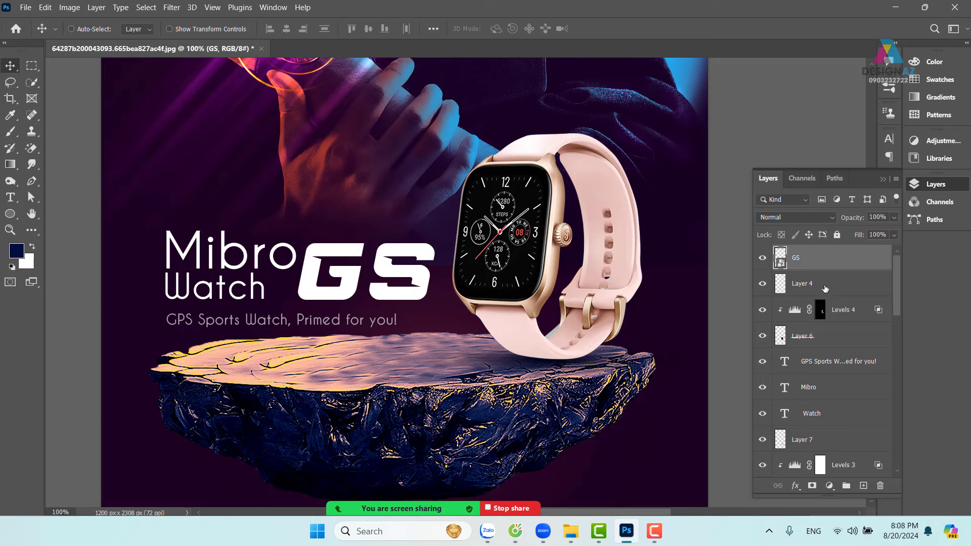
# Open the GS smart object's contents and crop its canvas outward evenly around the letters to about 367 x 164 px.
pyautogui.doubleClick(779, 257)
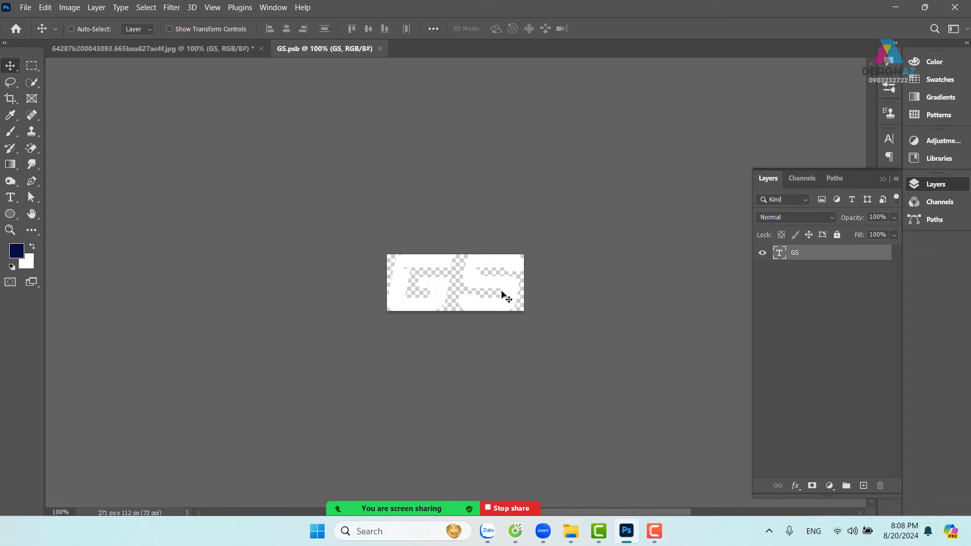
pyautogui.press('c')
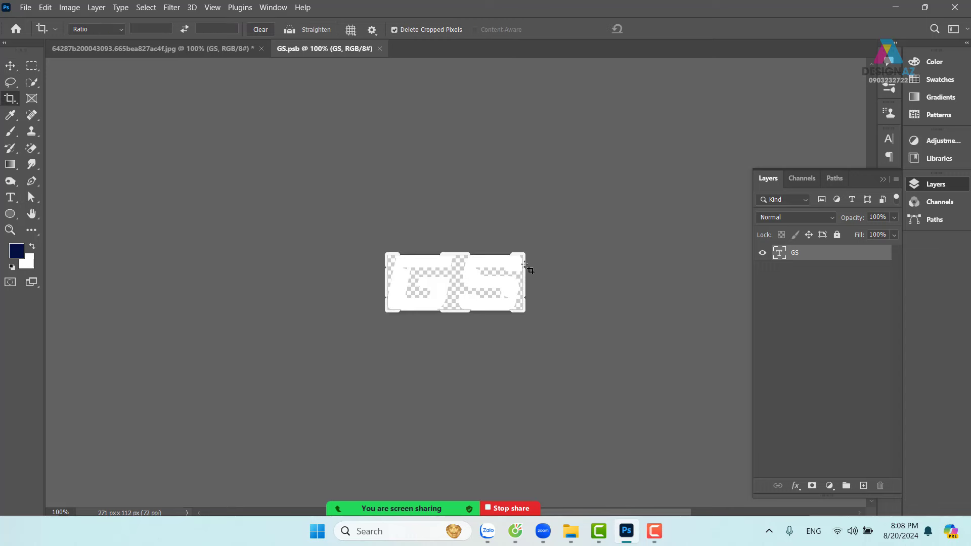
pyautogui.moveTo(525, 256); pyautogui.dragTo(551, 245)
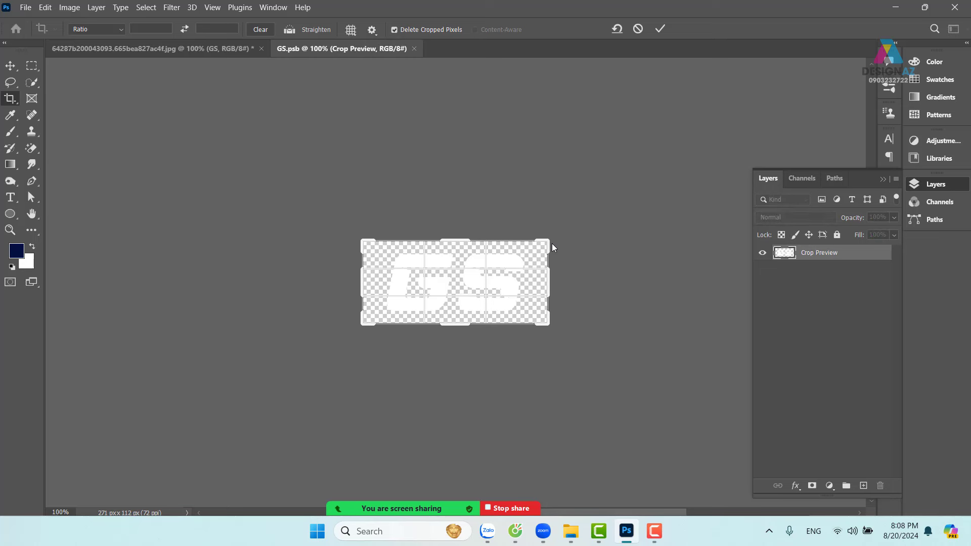
pyautogui.press('Return')
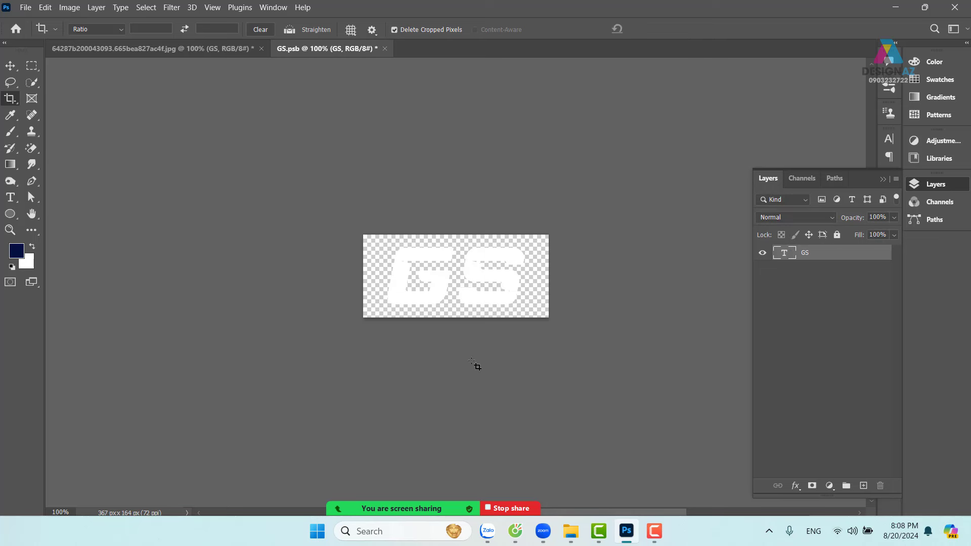
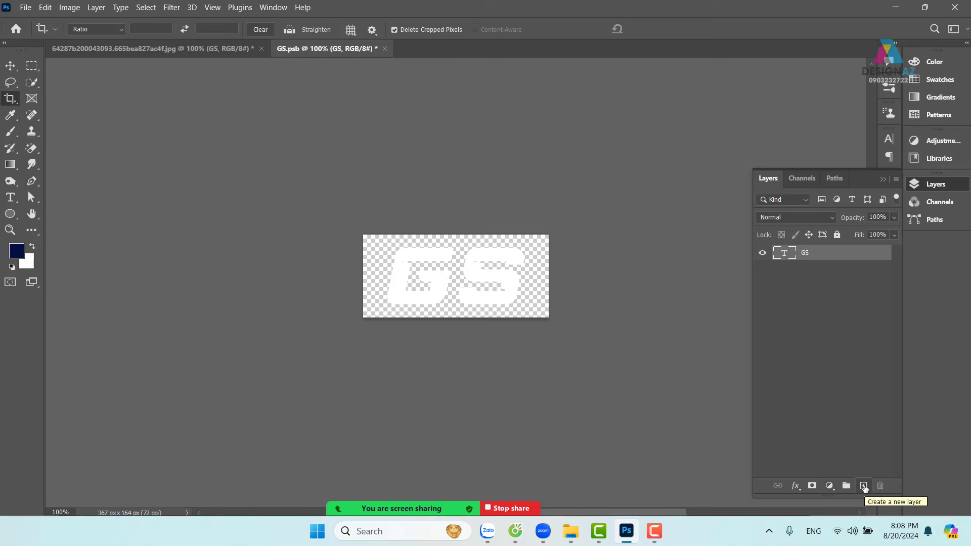
# Add a new layer filled with the dark navy foreground colour and place it beneath the GS text.
pyautogui.click(863, 486)
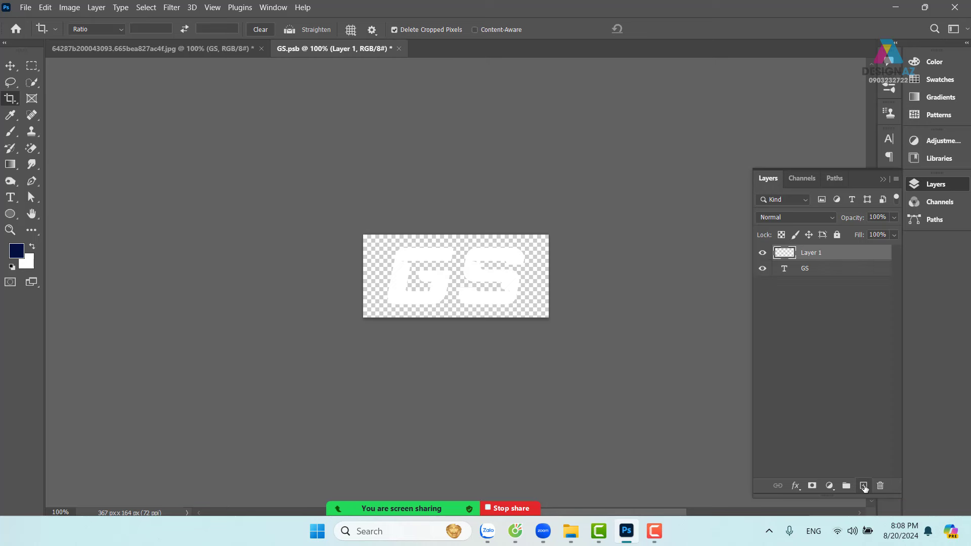
pyautogui.hotkey('alt', 'BackSpace')
pyautogui.hotkey('ctrl', '[')
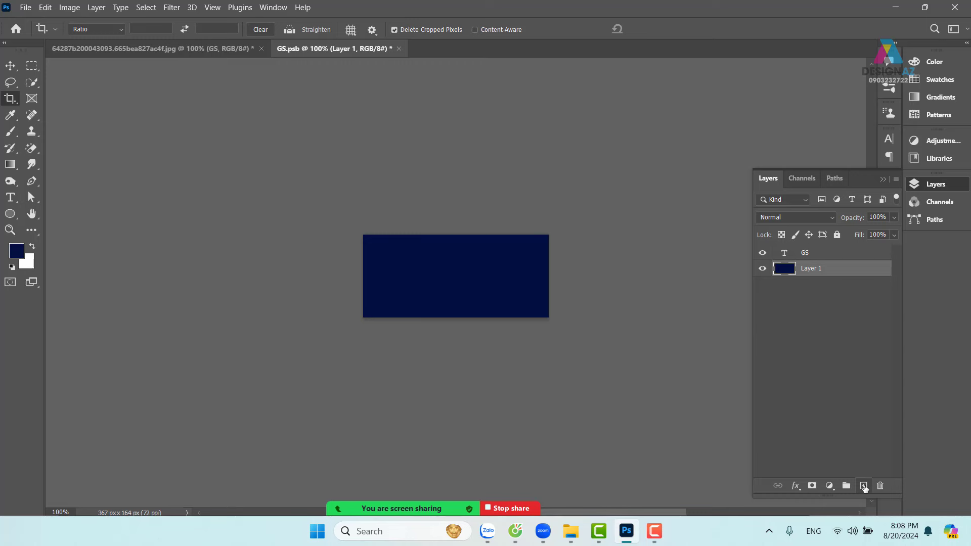
# Select the GS text layer above the navy background and open its layer style blending options.
pyautogui.hotkey('ctrl', '+')
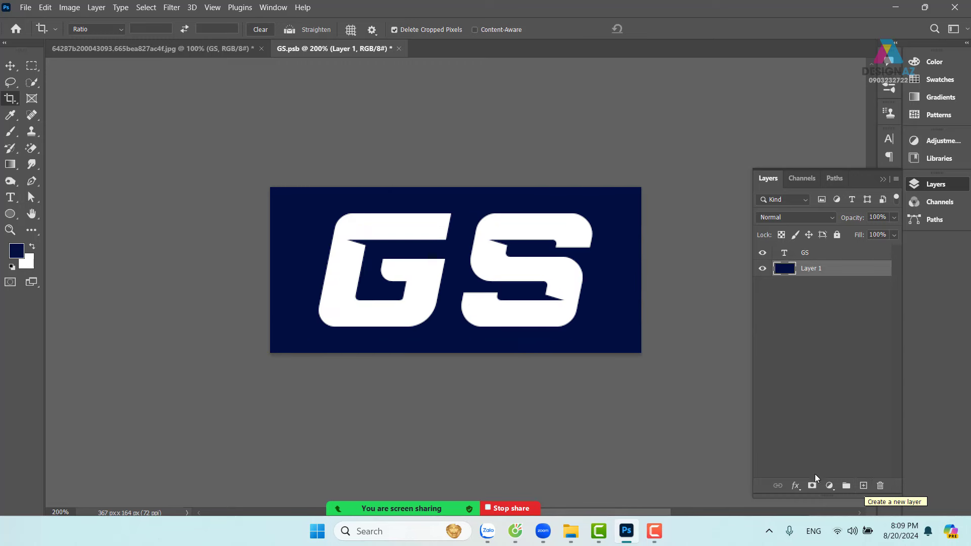
pyautogui.click(11, 66)
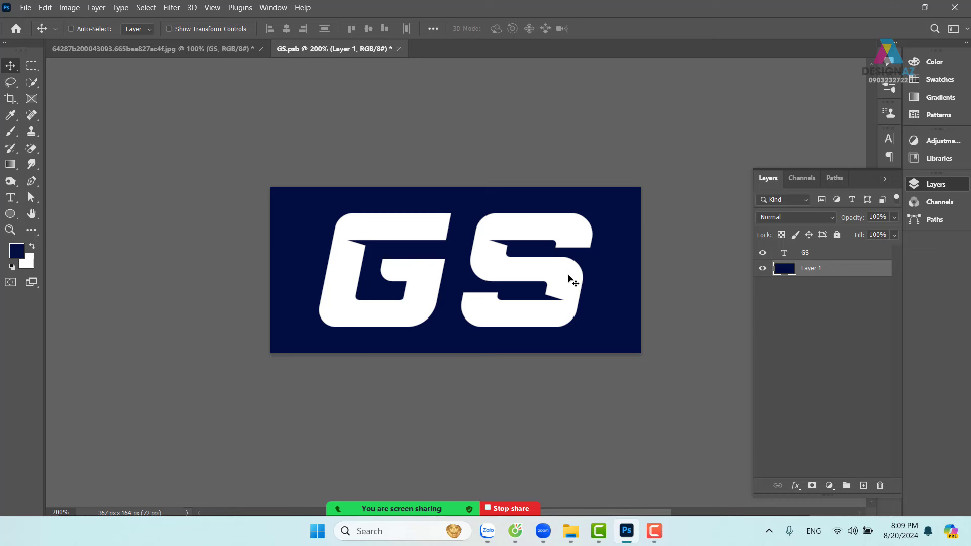
pyautogui.click(848, 255)
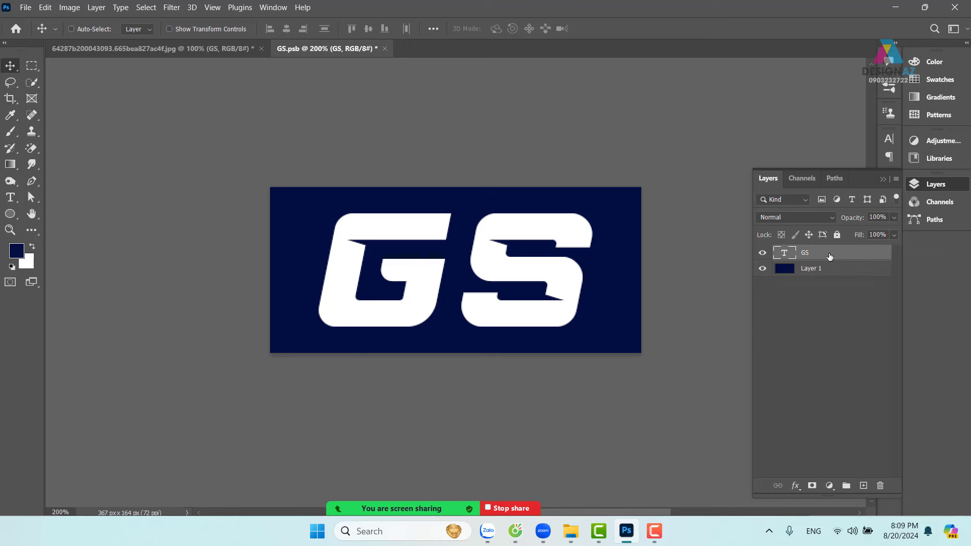
pyautogui.rightClick(829, 257)
pyautogui.click(726, 18)
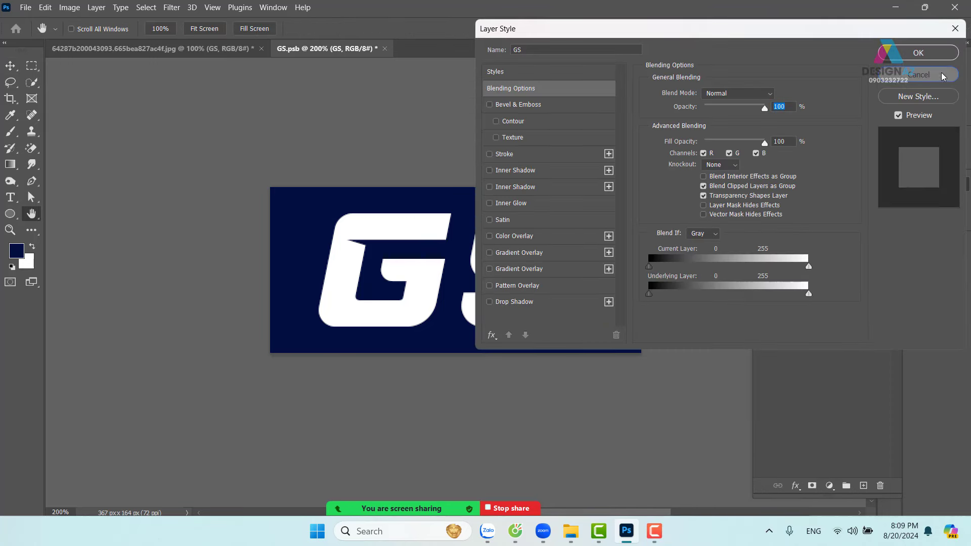
# Dismiss the layer style settings and save the watch poster as a Photoshop file named "thiet ke poster dong ho" with Maximize Compatibility.
pyautogui.click(918, 75)
pyautogui.click(213, 50)
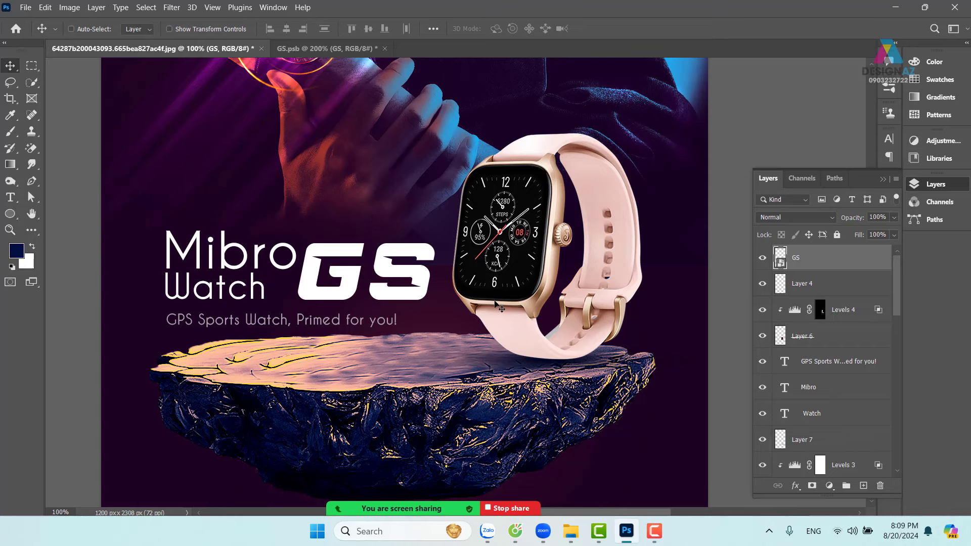
pyautogui.press('ctrl')
pyautogui.hotkey('ctrl', 'shift', 's')
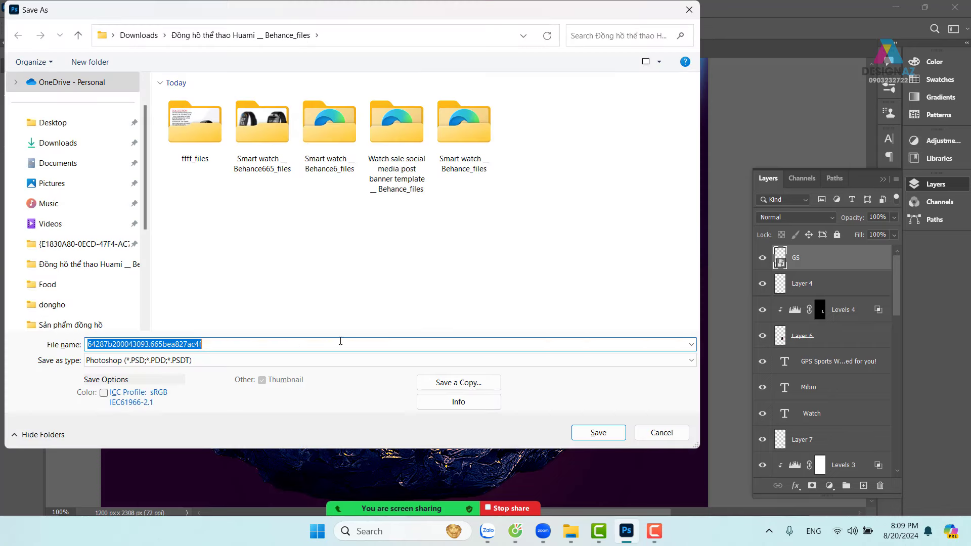
pyautogui.press('BackSpace')
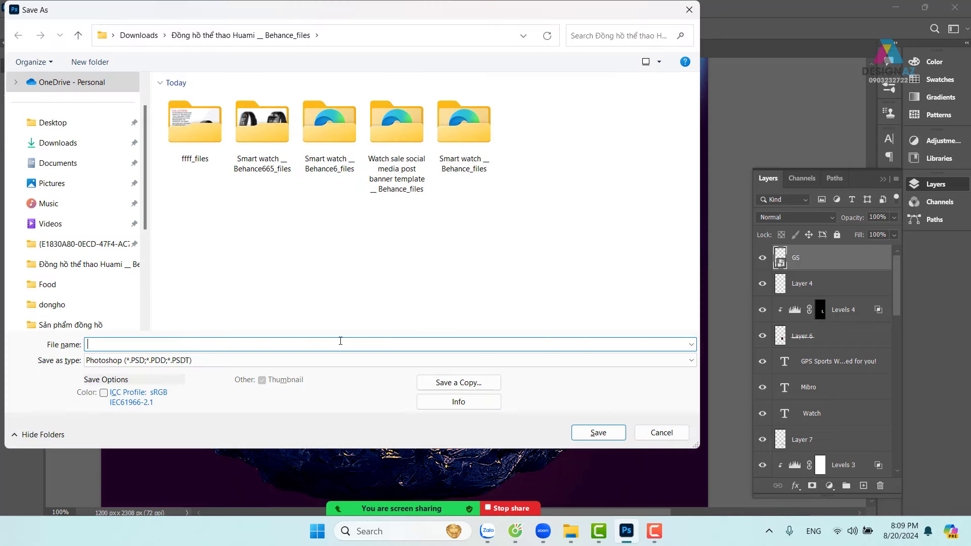
pyautogui.write('th')
pyautogui.write('iet kees')
pyautogui.write(' poss')
pyautogui.write('dong ho')
pyautogui.press('Return')
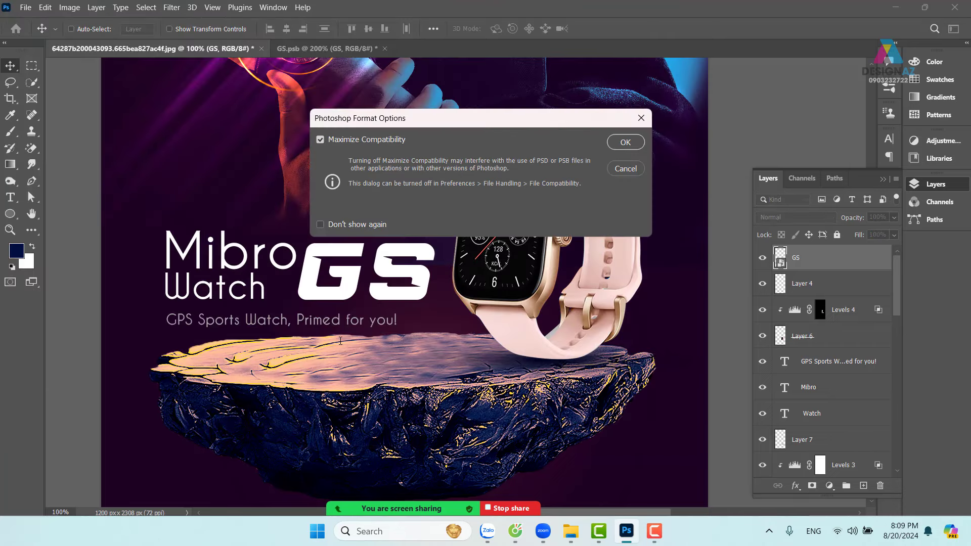
pyautogui.press('Return')
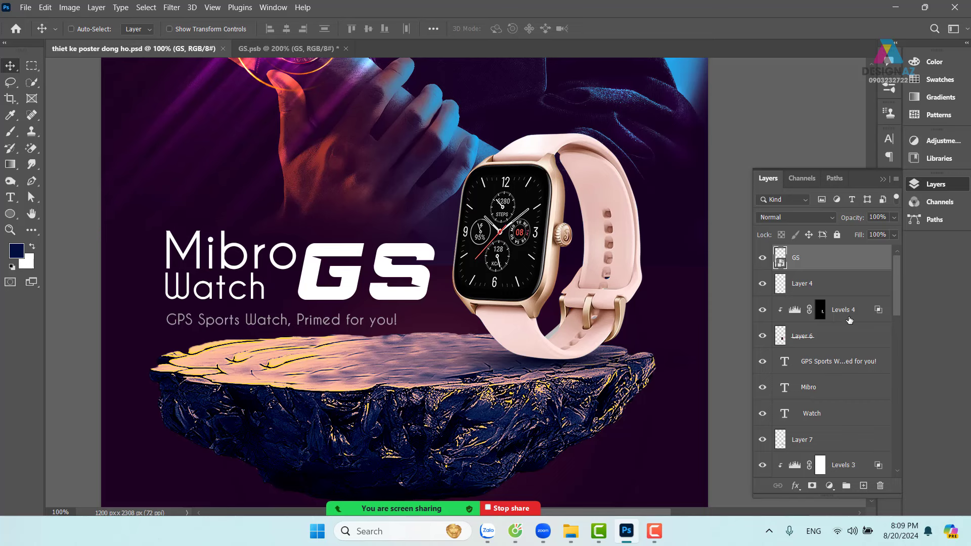
# Apply the glossy grey metal style preset from the khối group to the GS text in GS.psb and turn off its Drop Shadow.
pyautogui.click(303, 49)
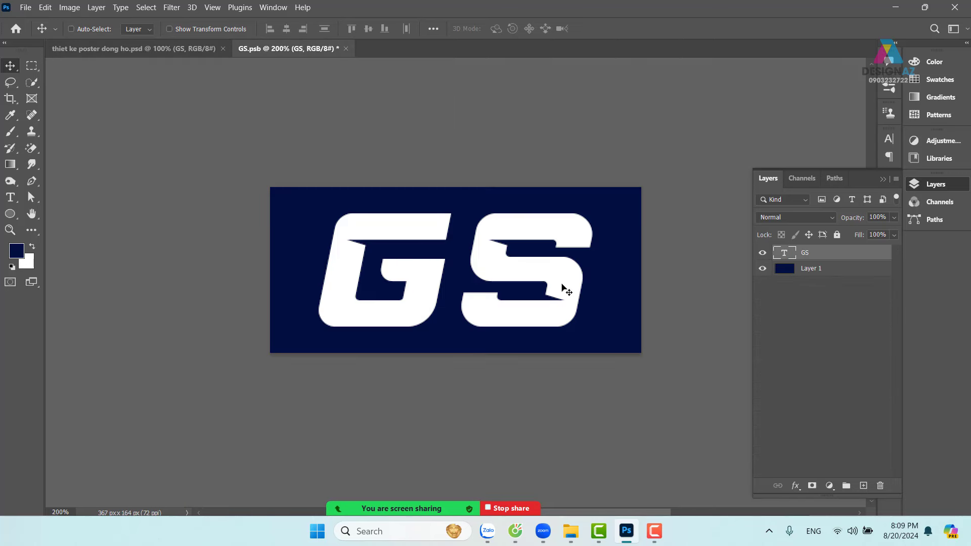
pyautogui.rightClick(861, 248)
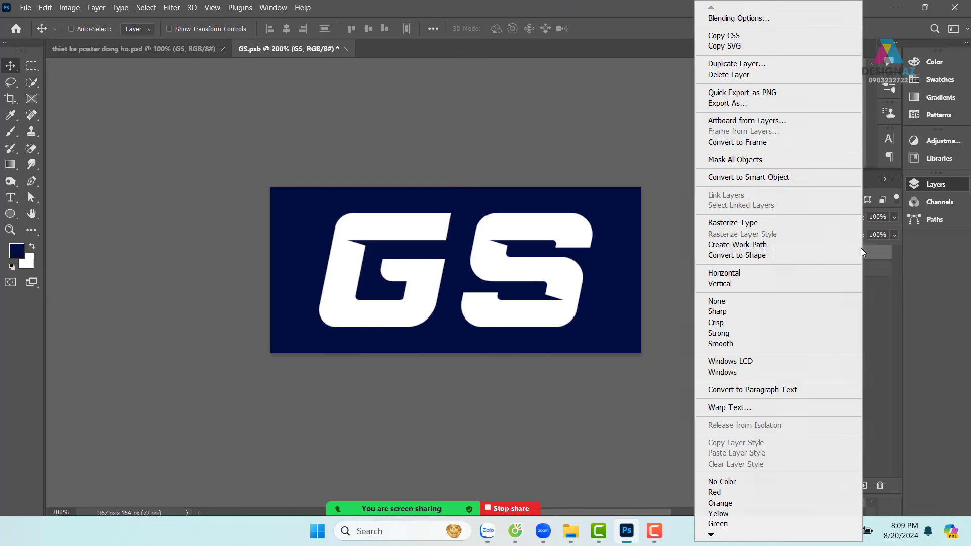
pyautogui.click(756, 15)
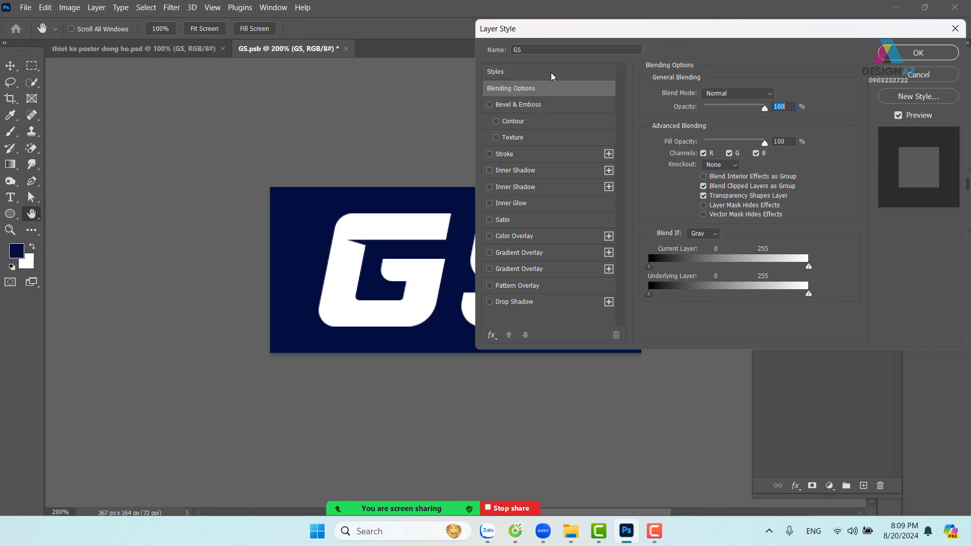
pyautogui.click(552, 73)
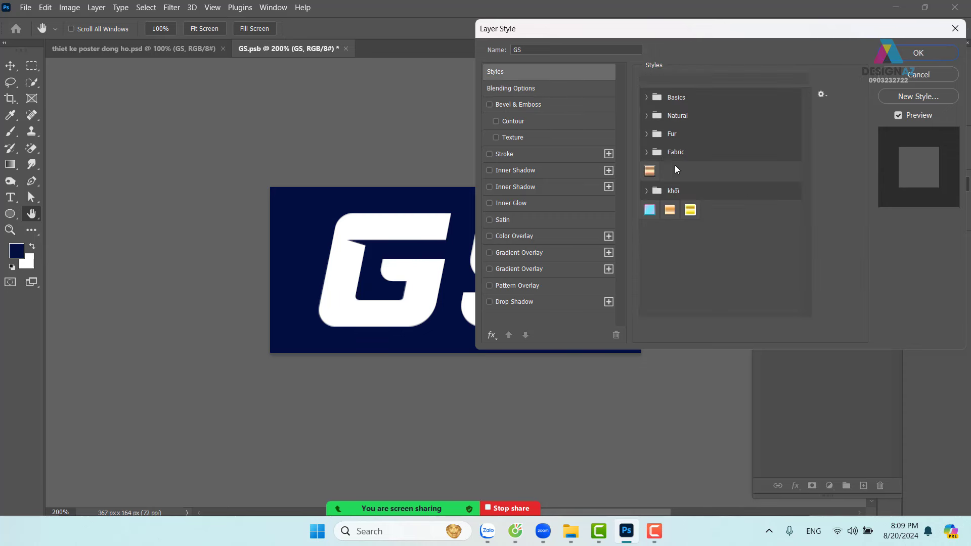
pyautogui.click(646, 192)
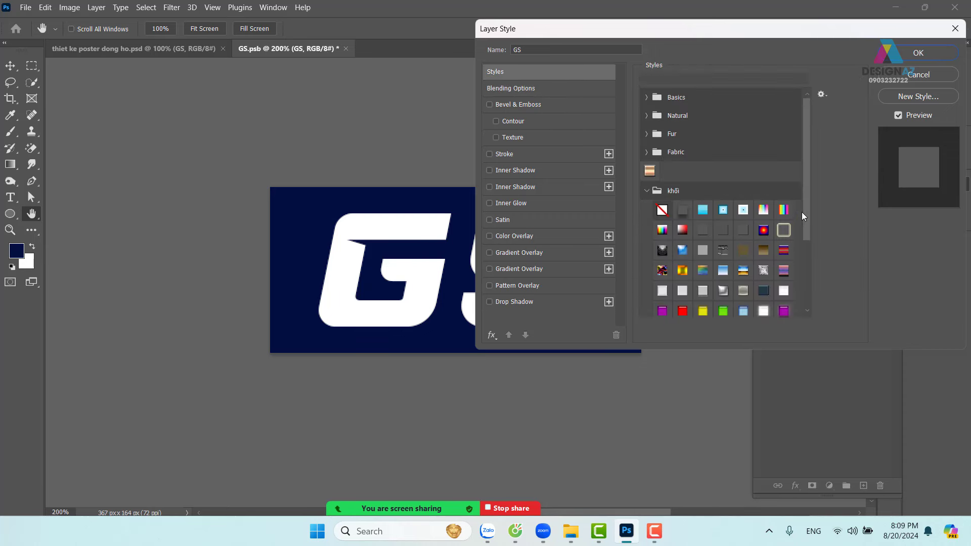
pyautogui.moveTo(808, 220); pyautogui.dragTo(807, 255)
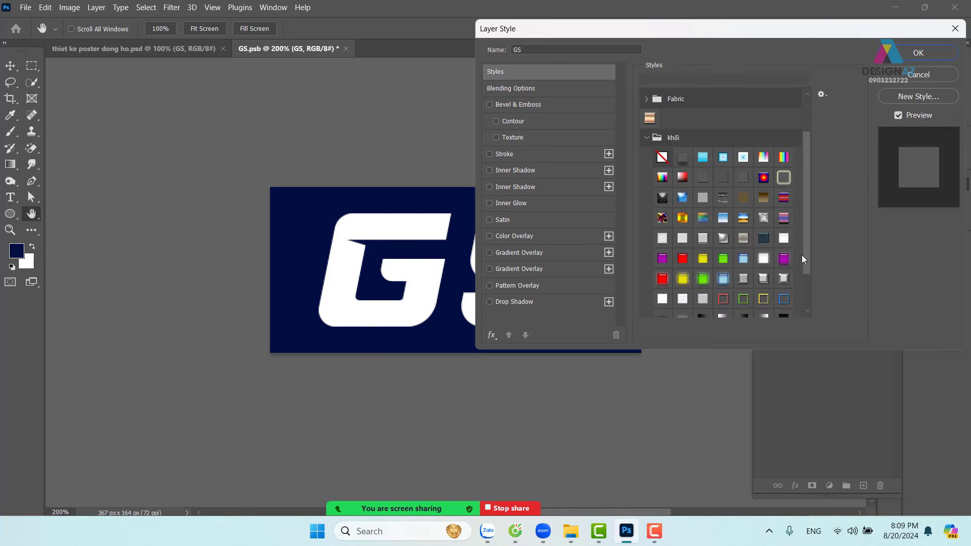
pyautogui.click(743, 279)
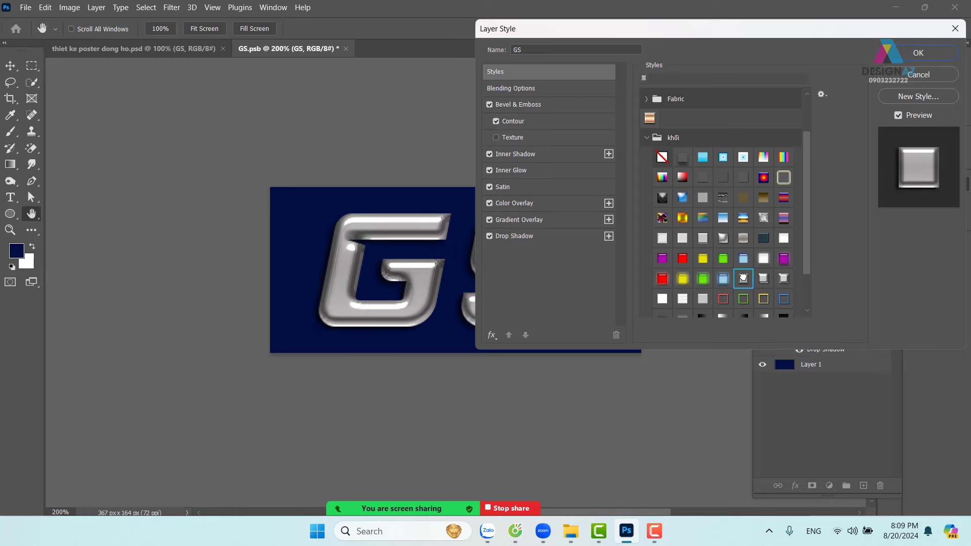
pyautogui.moveTo(653, 34); pyautogui.dragTo(607, 34)
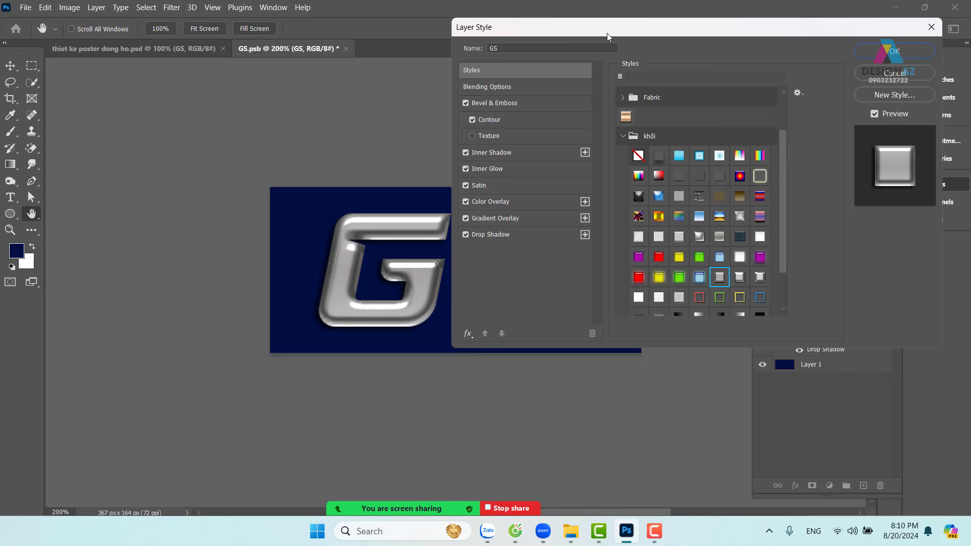
pyautogui.click(465, 234)
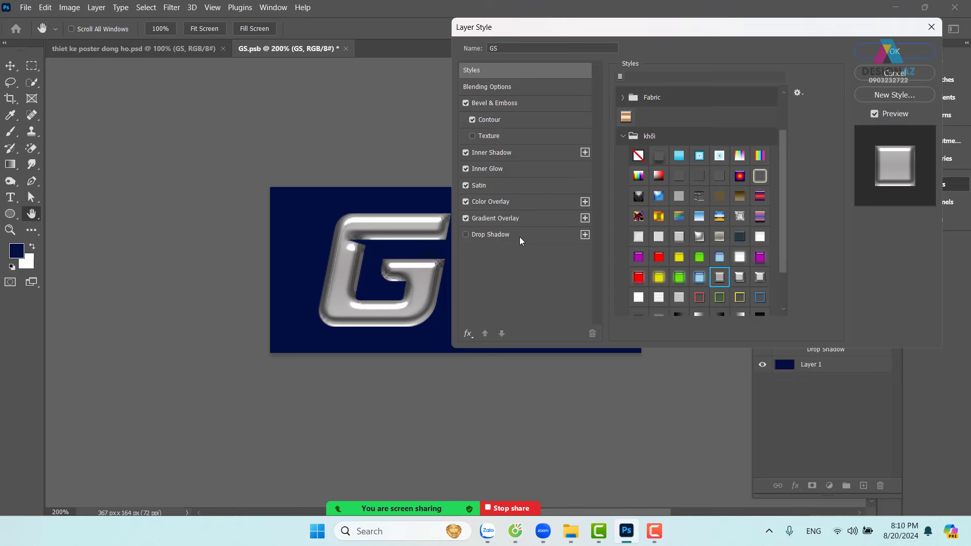
# Set the Bevel & Emboss depth of the GS text to 168%.
pyautogui.click(540, 104)
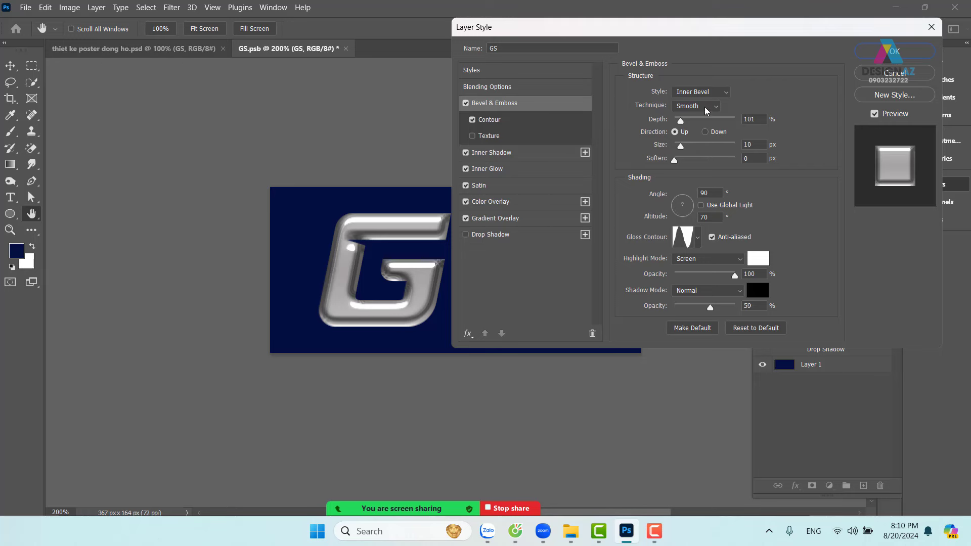
pyautogui.click(686, 121)
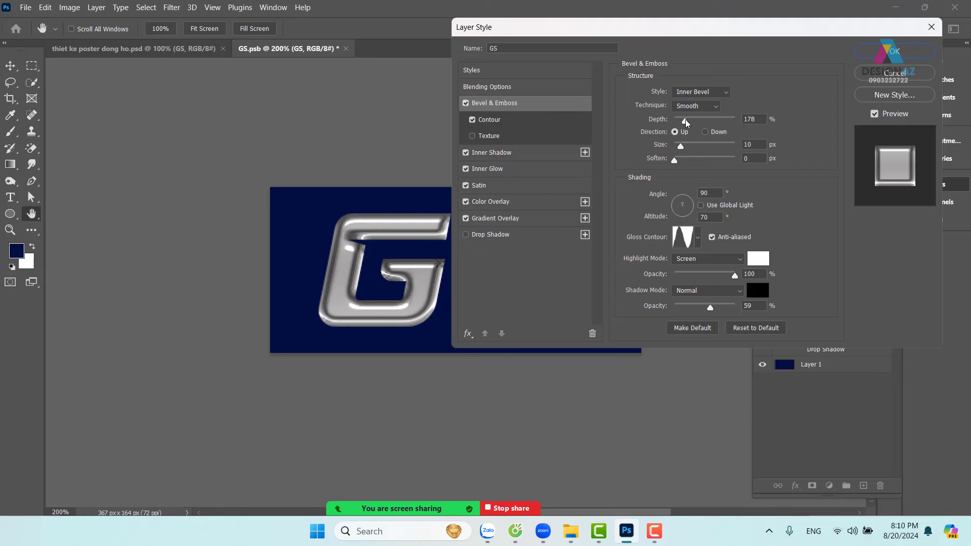
pyautogui.moveTo(687, 122); pyautogui.dragTo(686, 122)
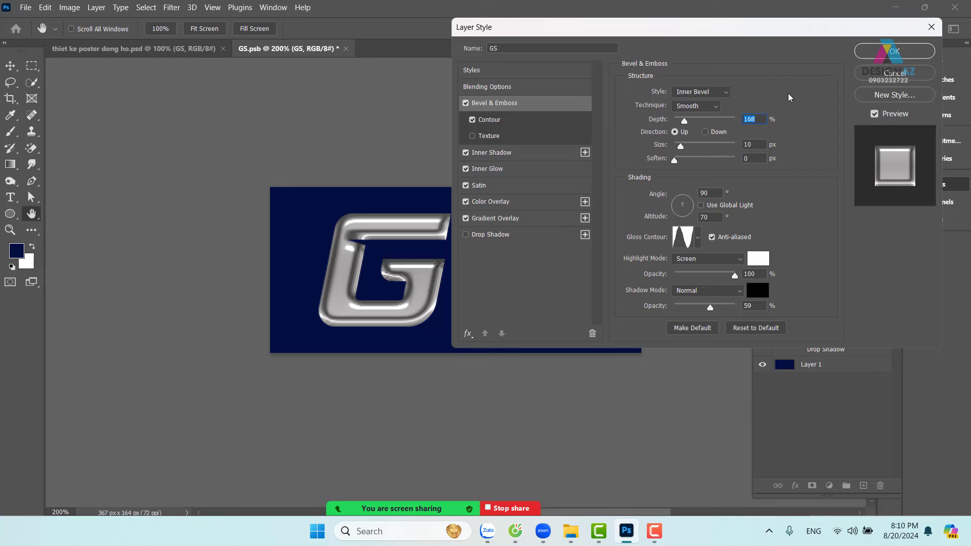
# Try the Chisel Hard and Chisel Soft bevel techniques and a 5 px bevel size on the GS text, and return to Smooth.
pyautogui.click(717, 107)
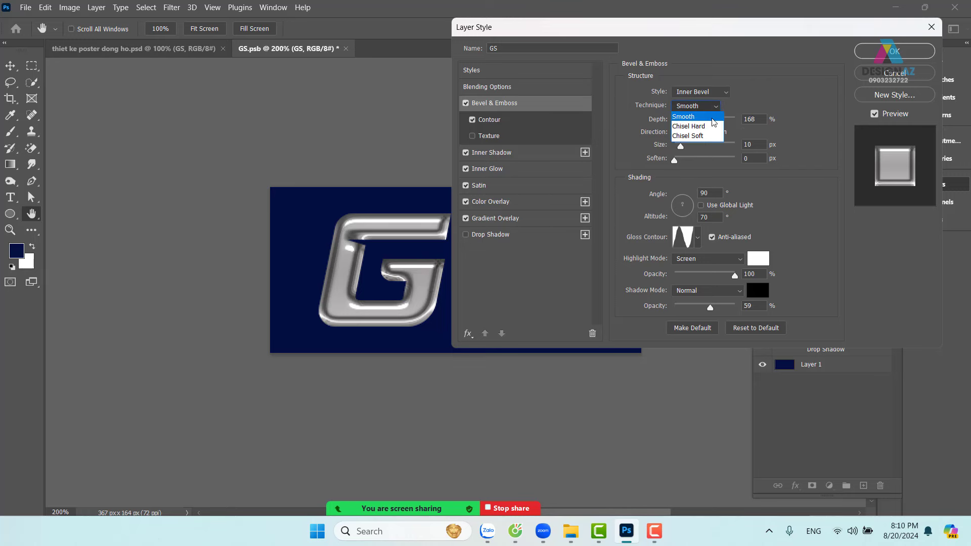
pyautogui.click(710, 126)
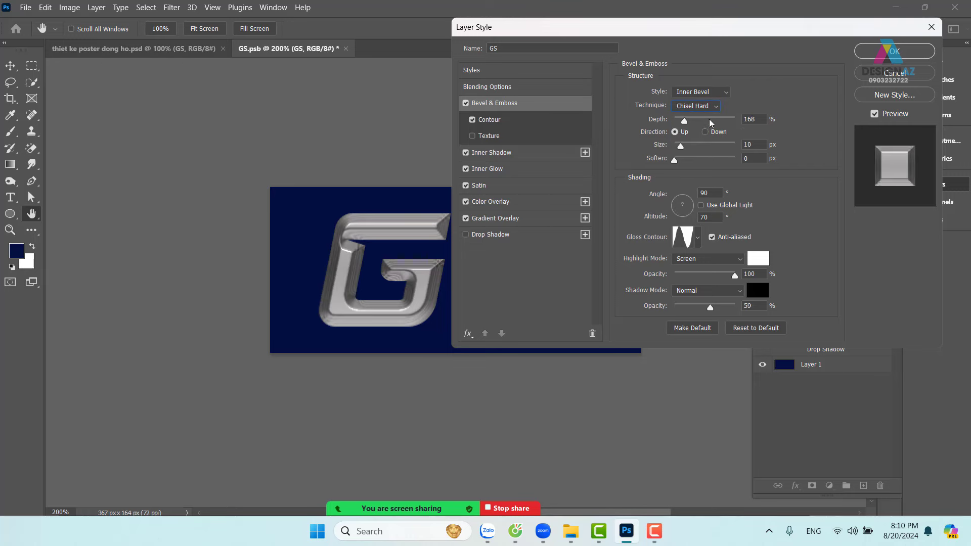
pyautogui.click(715, 107)
pyautogui.click(700, 136)
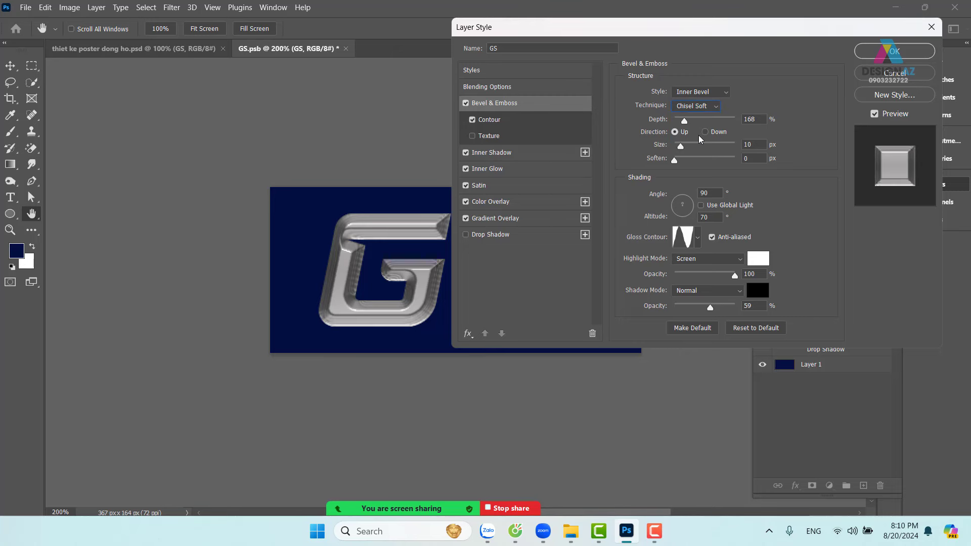
pyautogui.moveTo(721, 28); pyautogui.dragTo(712, 72)
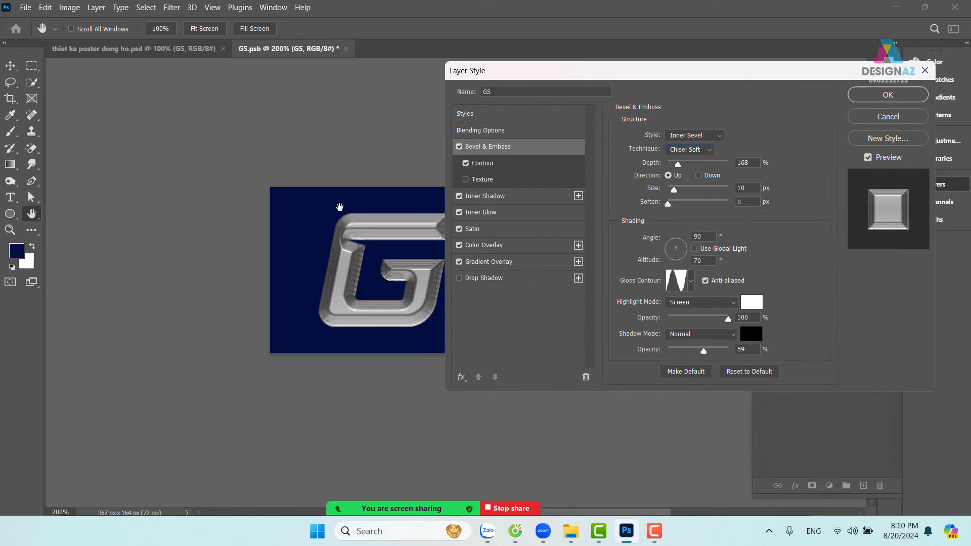
pyautogui.moveTo(339, 207); pyautogui.dragTo(169, 193)
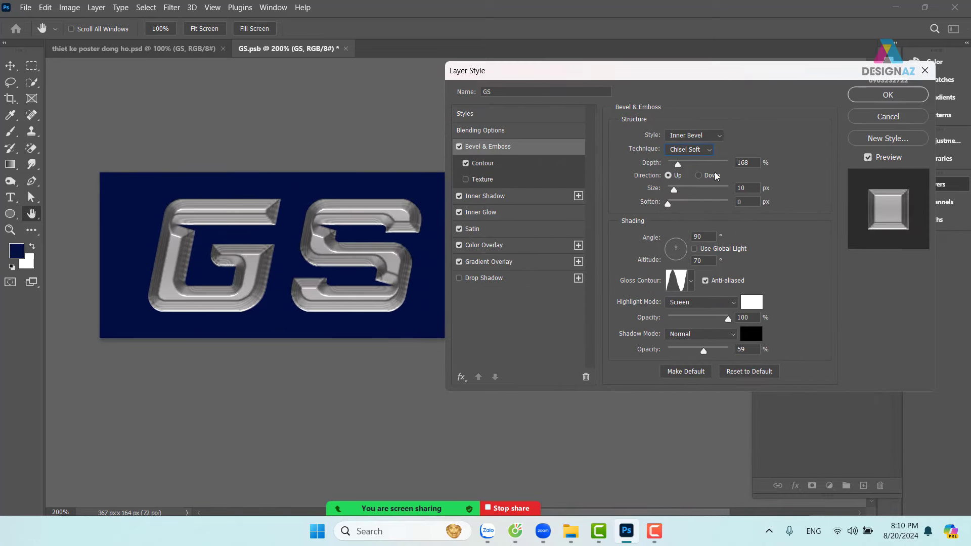
pyautogui.moveTo(674, 190); pyautogui.dragTo(672, 192)
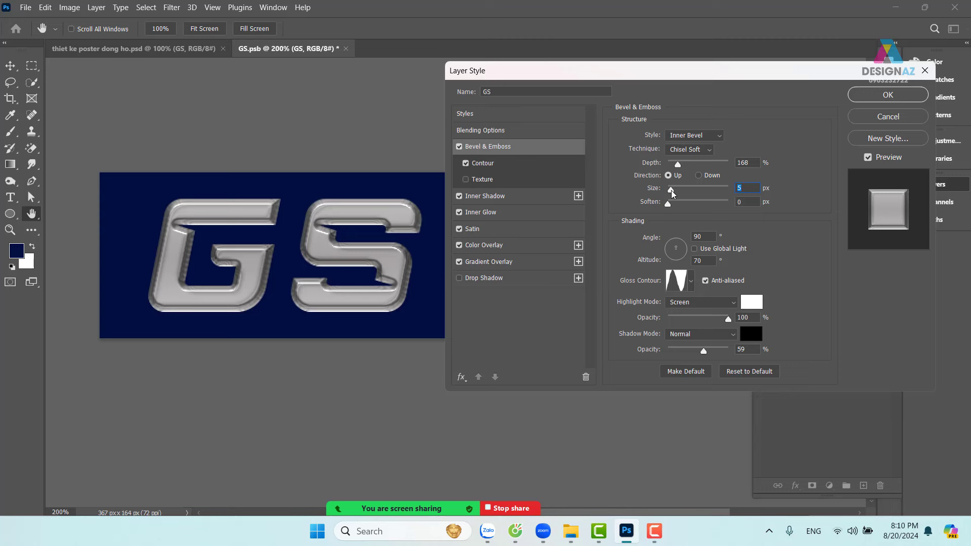
pyautogui.click(705, 153)
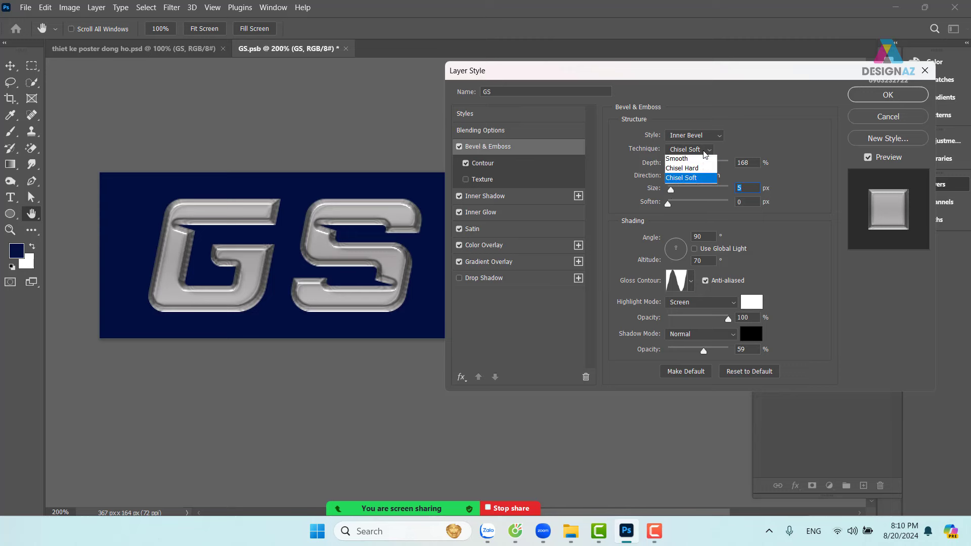
pyautogui.click(690, 163)
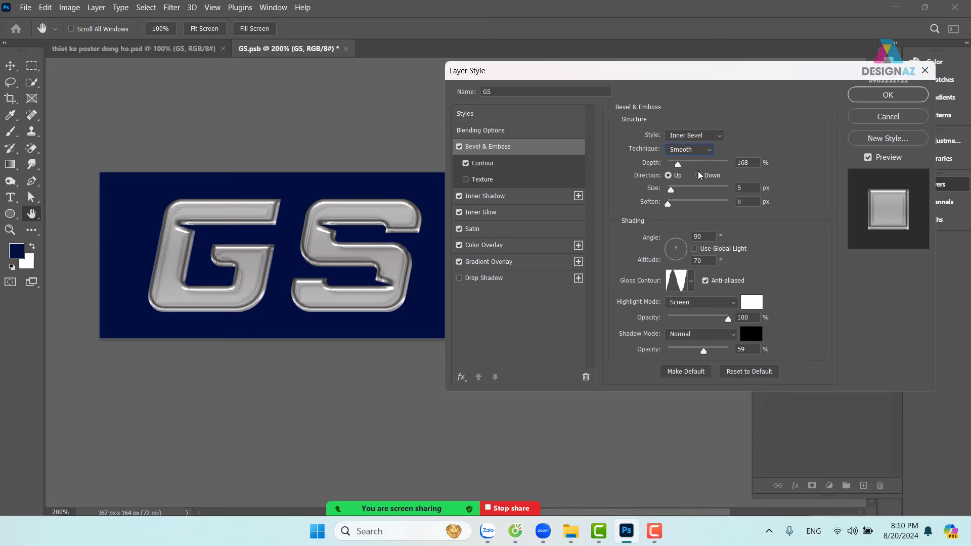
# Set the bevel size to 8 px, fine-tune its depth to about 157%, and apply the layer style to the GS text.
pyautogui.moveTo(671, 190); pyautogui.dragTo(674, 192)
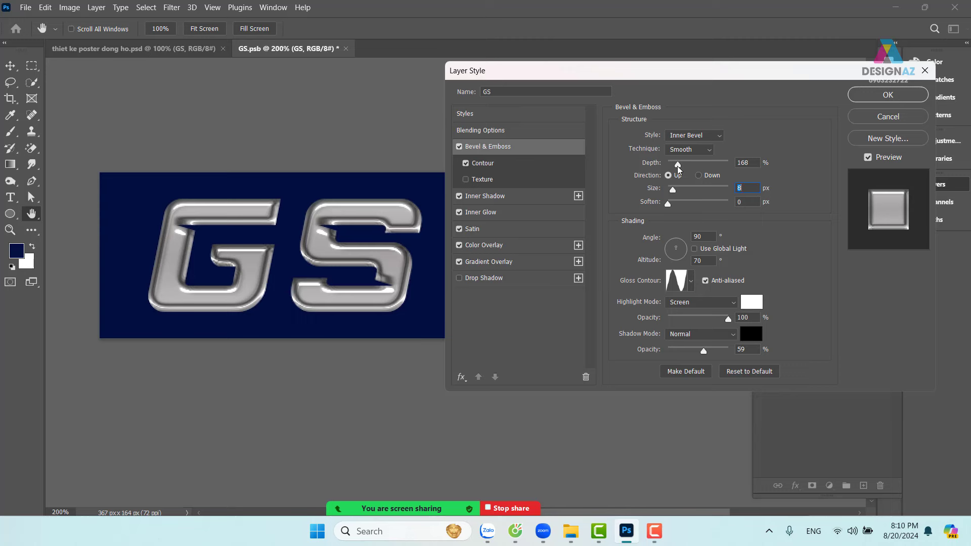
pyautogui.moveTo(677, 166); pyautogui.dragTo(677, 166)
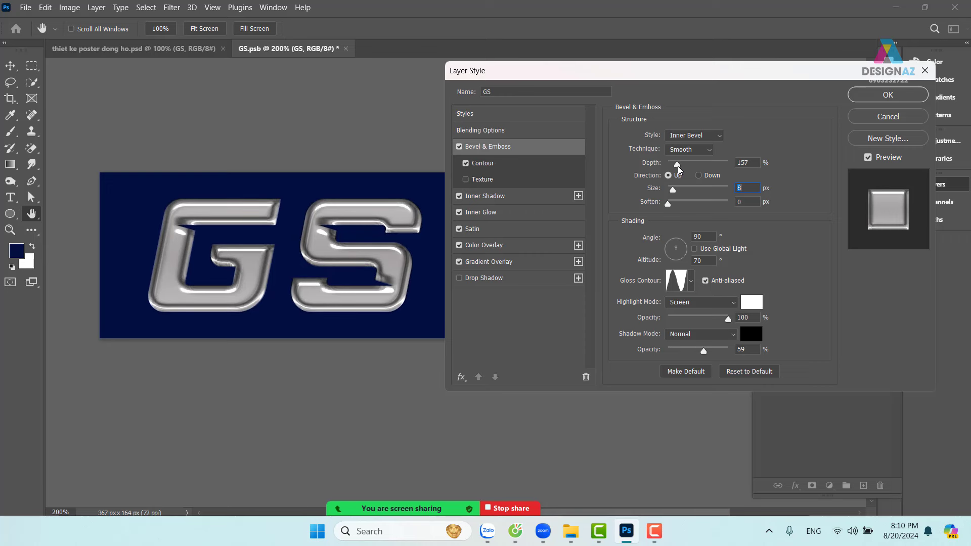
pyautogui.click(678, 165)
pyautogui.click(902, 96)
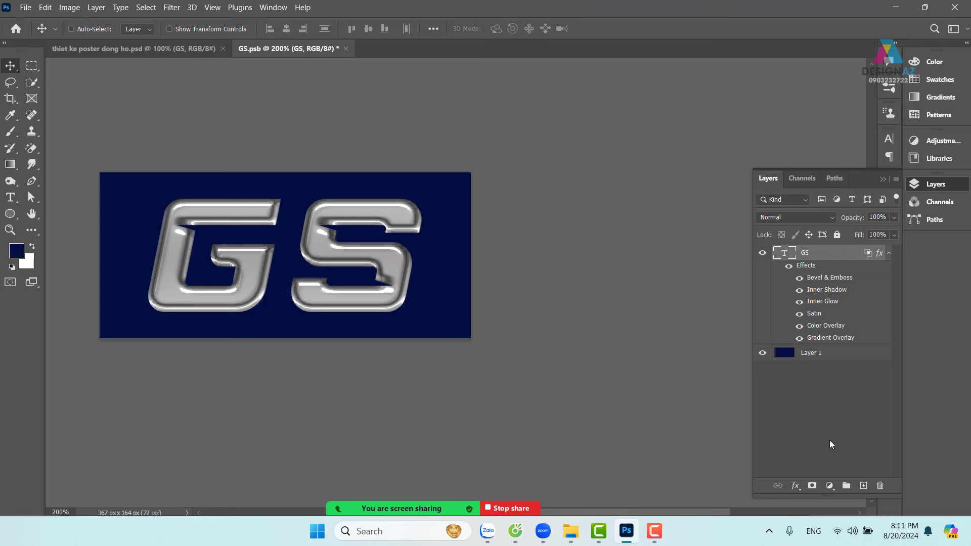
# Add a Color Balance adjustment above the GS text with midtones at Cyan/Red +52 and Yellow/Blue -34.
pyautogui.click(830, 486)
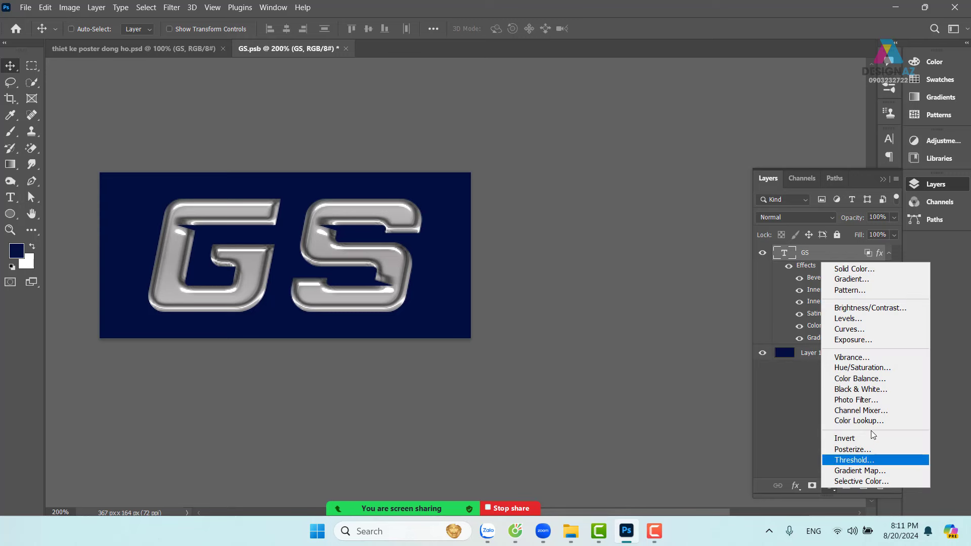
pyautogui.click(875, 380)
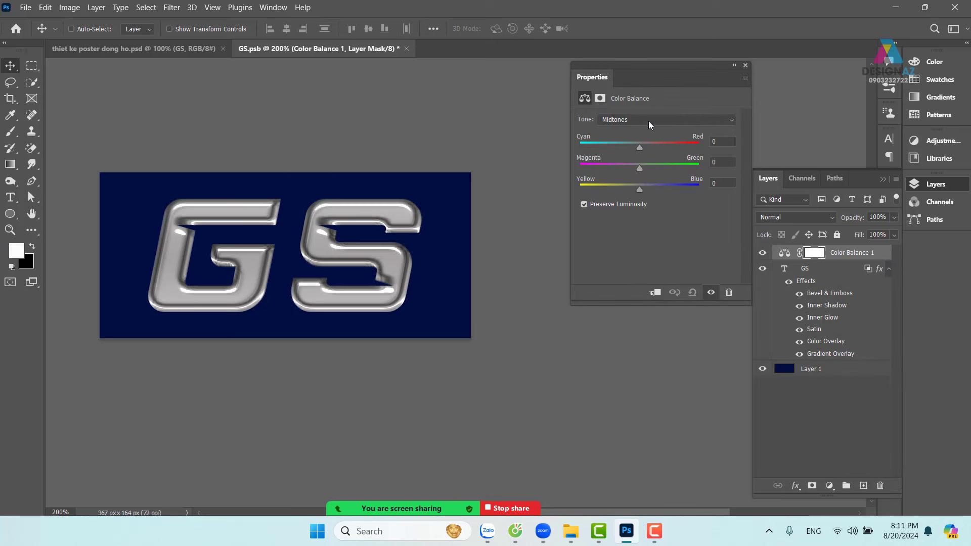
pyautogui.moveTo(642, 147); pyautogui.dragTo(671, 145)
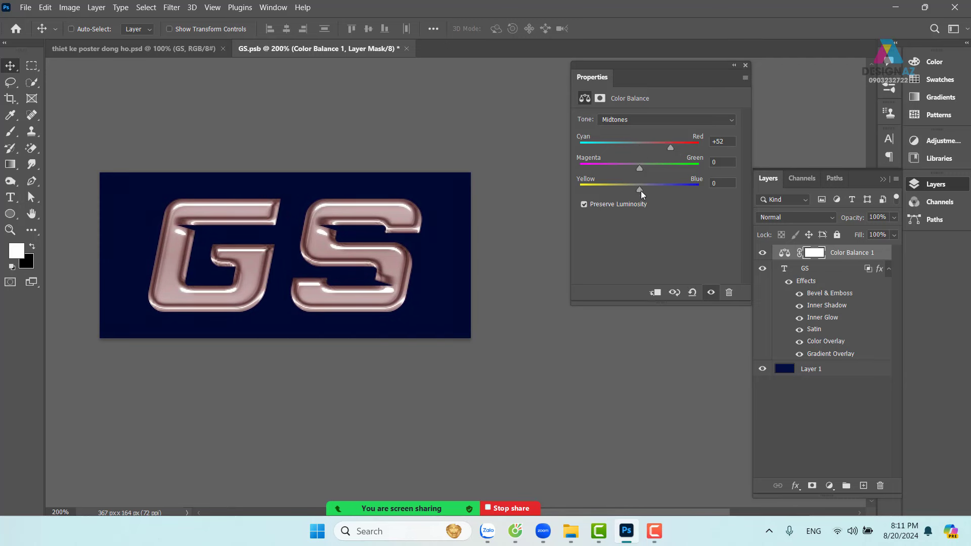
pyautogui.moveTo(641, 191); pyautogui.dragTo(625, 188)
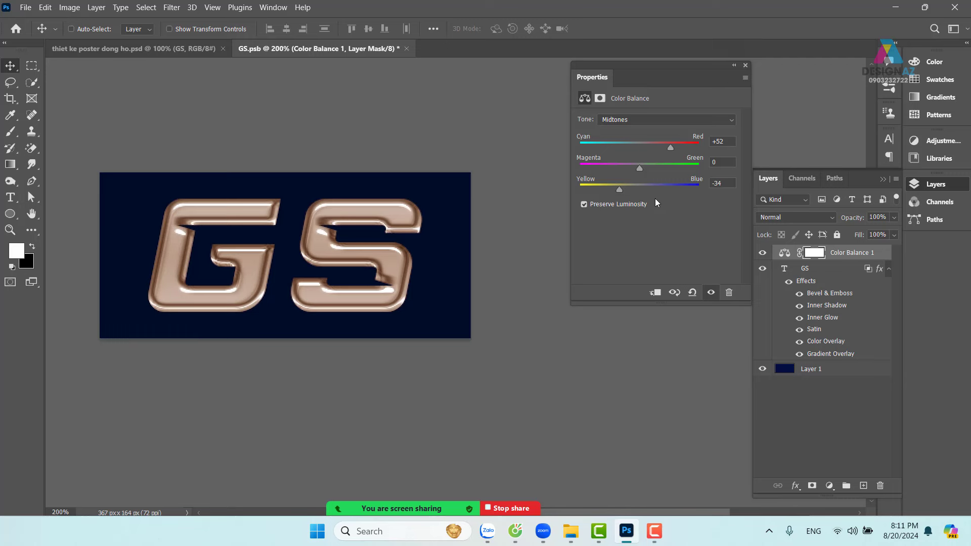
# Set the Color Balance shadows to Cyan/Red about +44 and Yellow/Blue -29.
pyautogui.click(669, 119)
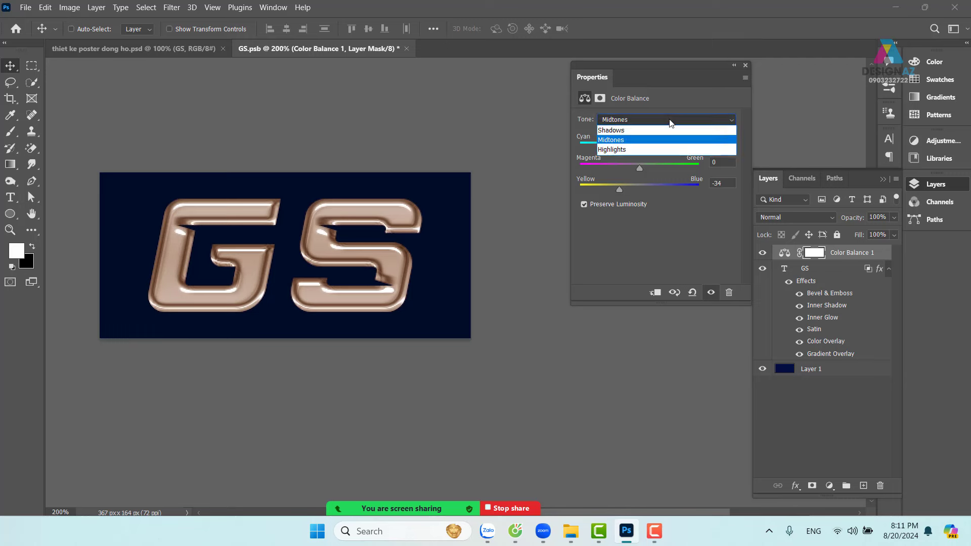
pyautogui.click(638, 131)
pyautogui.moveTo(647, 146); pyautogui.dragTo(666, 147)
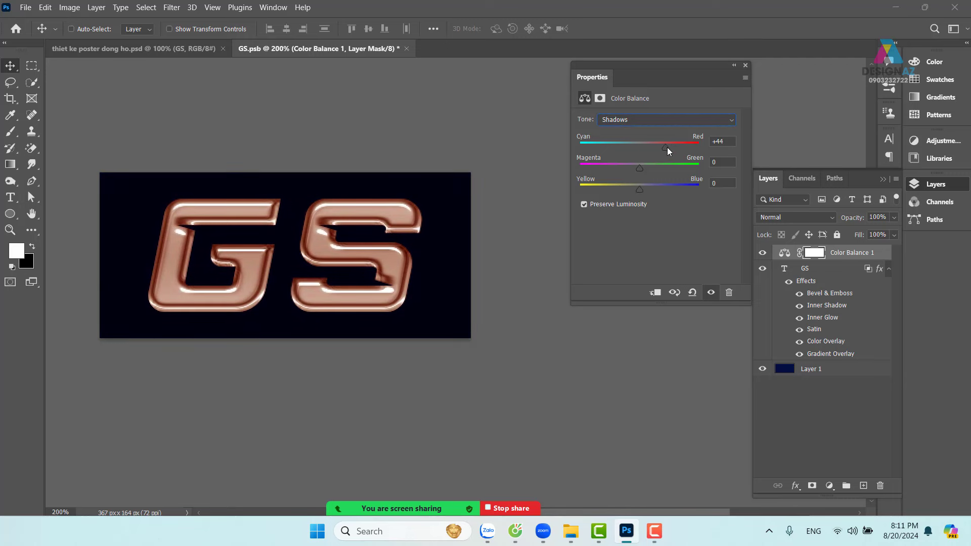
pyautogui.moveTo(644, 191); pyautogui.dragTo(623, 190)
pyautogui.moveTo(662, 148); pyautogui.dragTo(666, 148)
# Set the Color Balance highlights to Cyan/Red +30 and Yellow/Blue about -54.
pyautogui.click(679, 116)
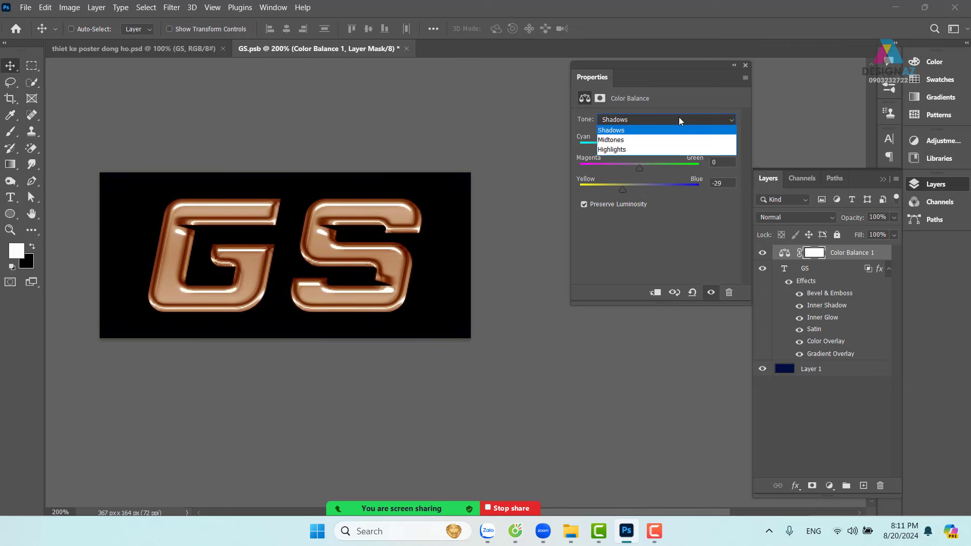
pyautogui.click(644, 148)
pyautogui.moveTo(641, 146); pyautogui.dragTo(656, 146)
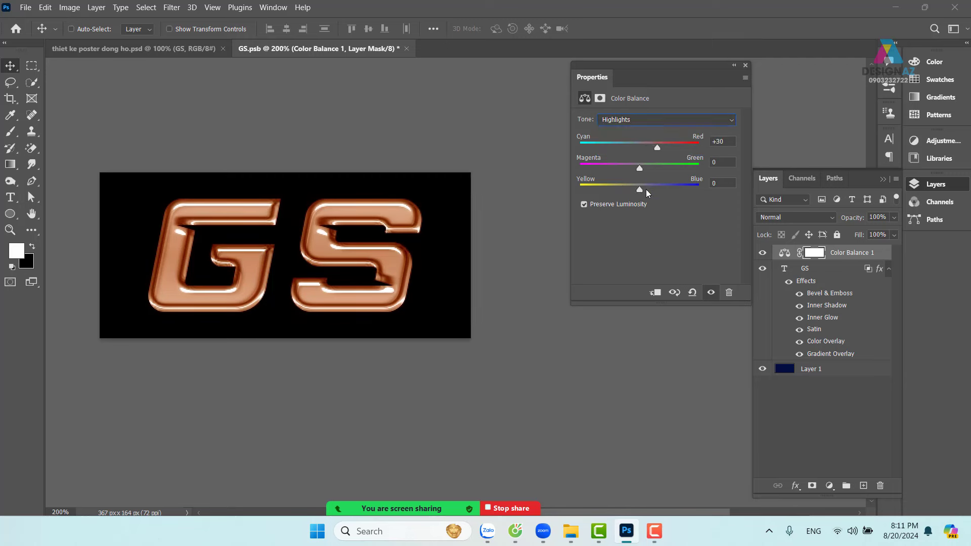
pyautogui.moveTo(631, 191); pyautogui.dragTo(615, 190)
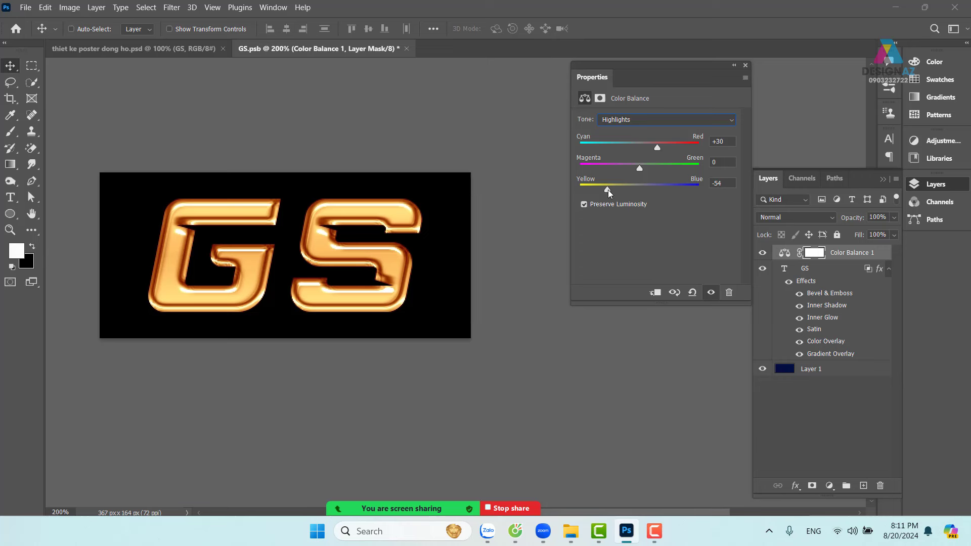
pyautogui.click(745, 65)
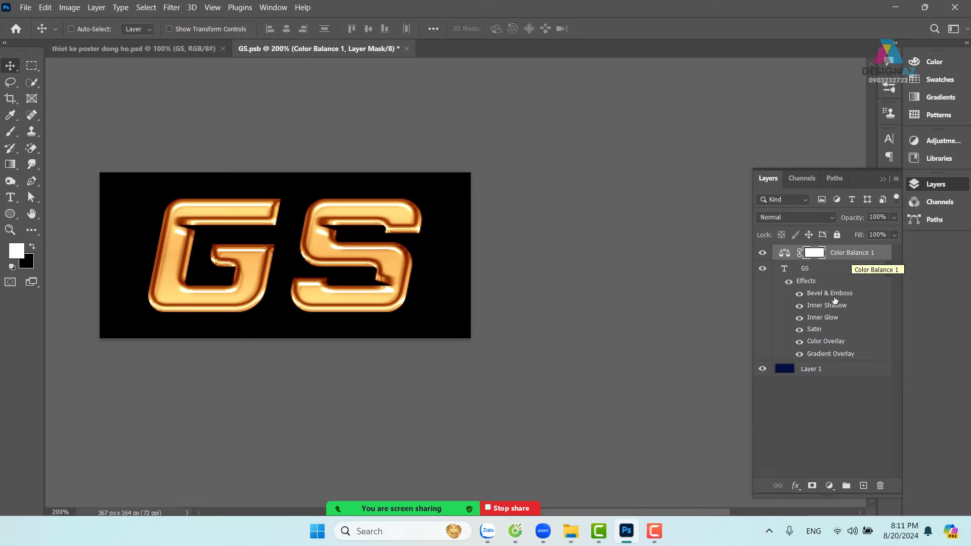
# Hide the dark blue Layer 1 background in GS.psb, save the smart object, and return to the poster document.
pyautogui.click(763, 368)
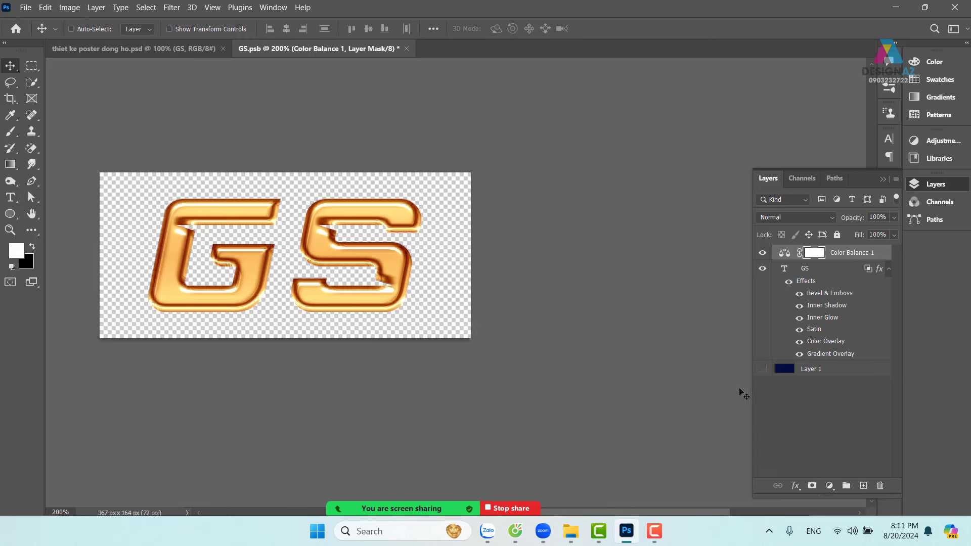
pyautogui.click(24, 7)
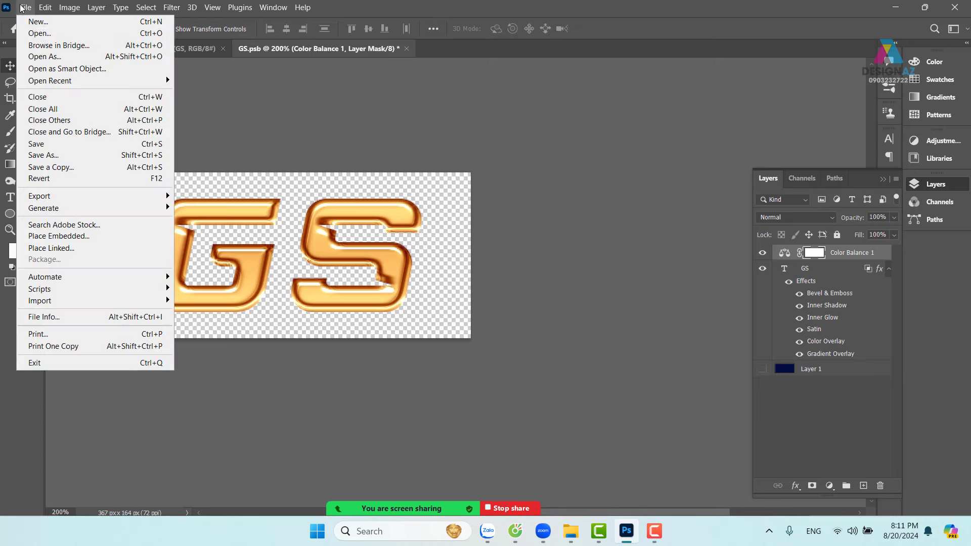
pyautogui.click(104, 144)
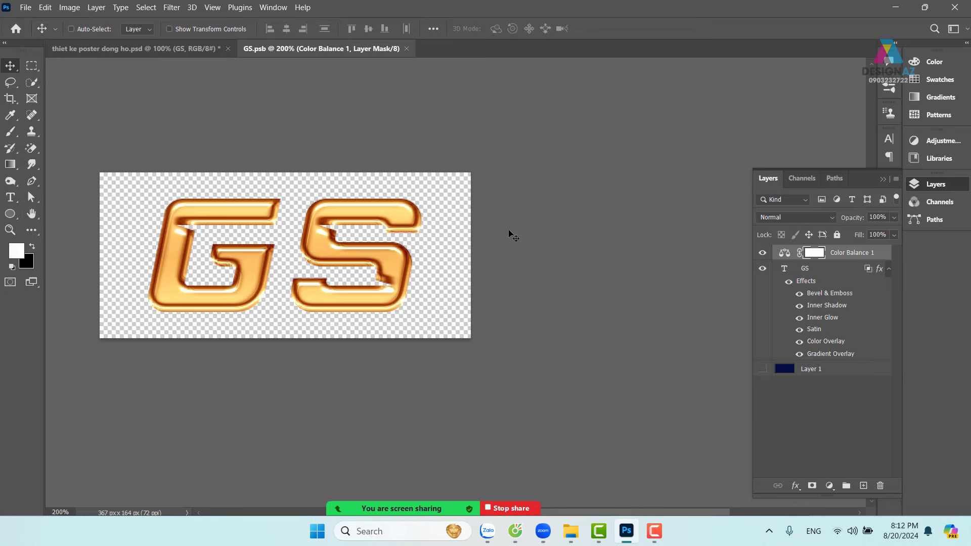
pyautogui.click(174, 49)
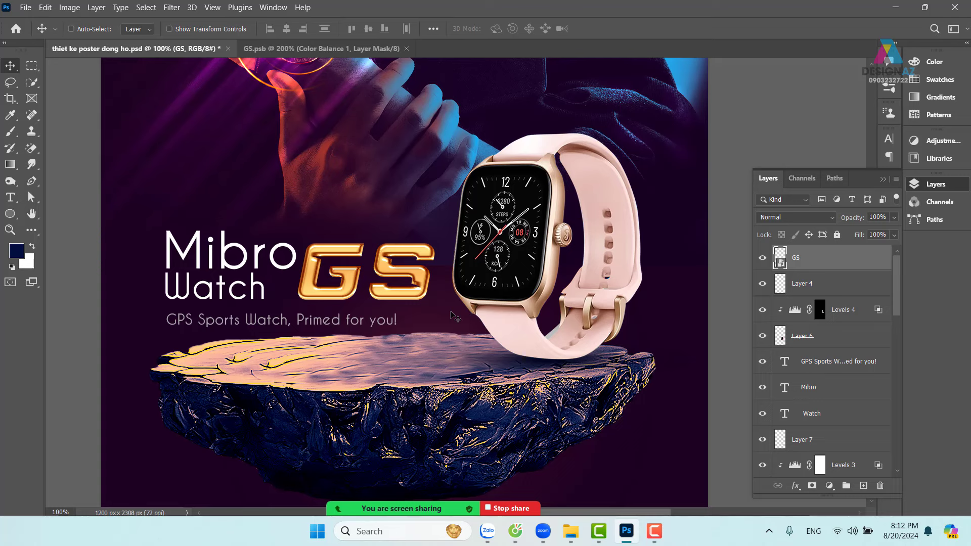
# Recolor the Mibro title text to a fully saturated orange with hue 28.
pyautogui.moveTo(375, 290); pyautogui.dragTo(423, 298)
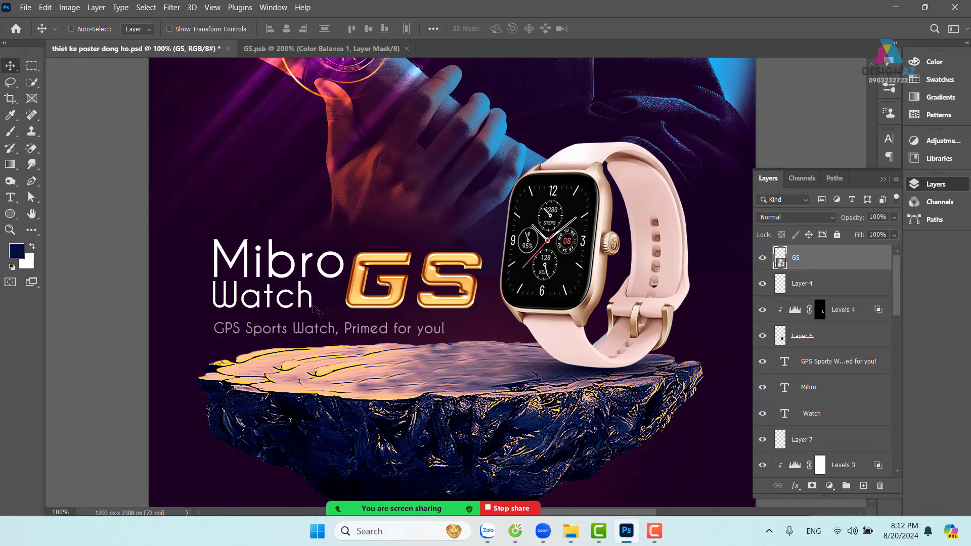
pyautogui.rightClick(309, 272)
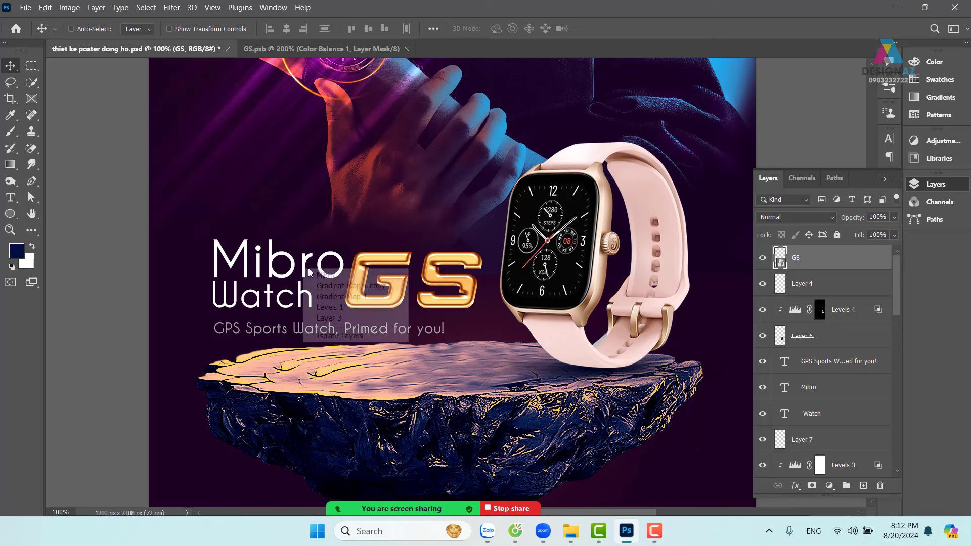
pyautogui.click(319, 275)
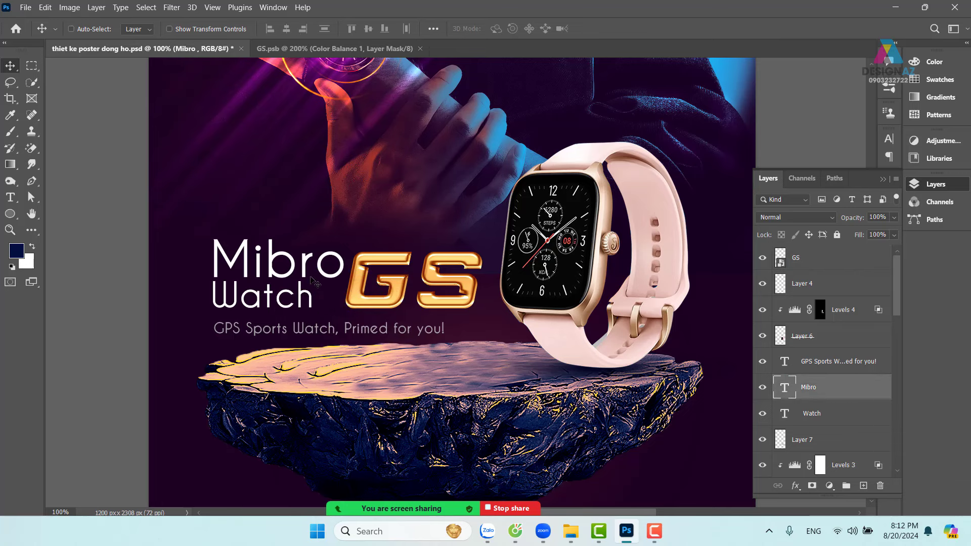
pyautogui.press('t')
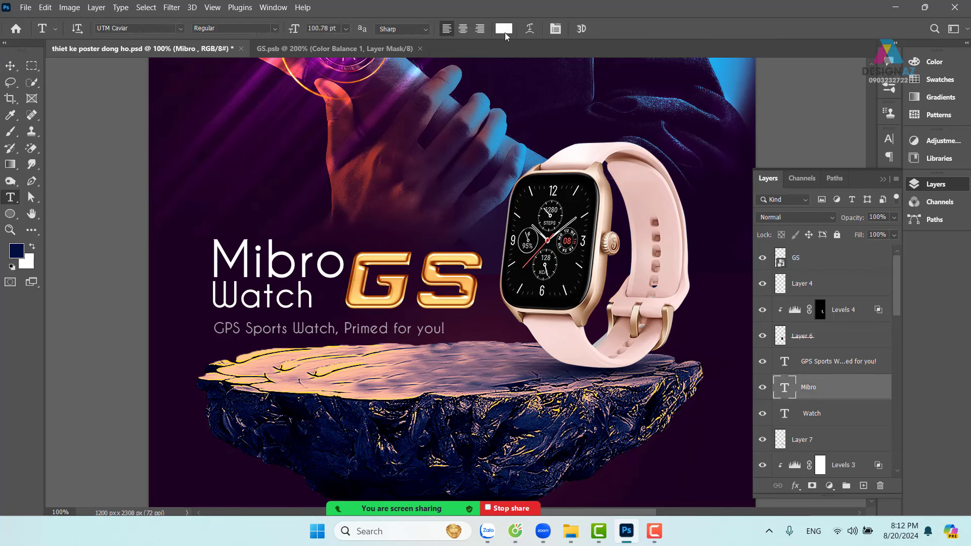
pyautogui.click(504, 29)
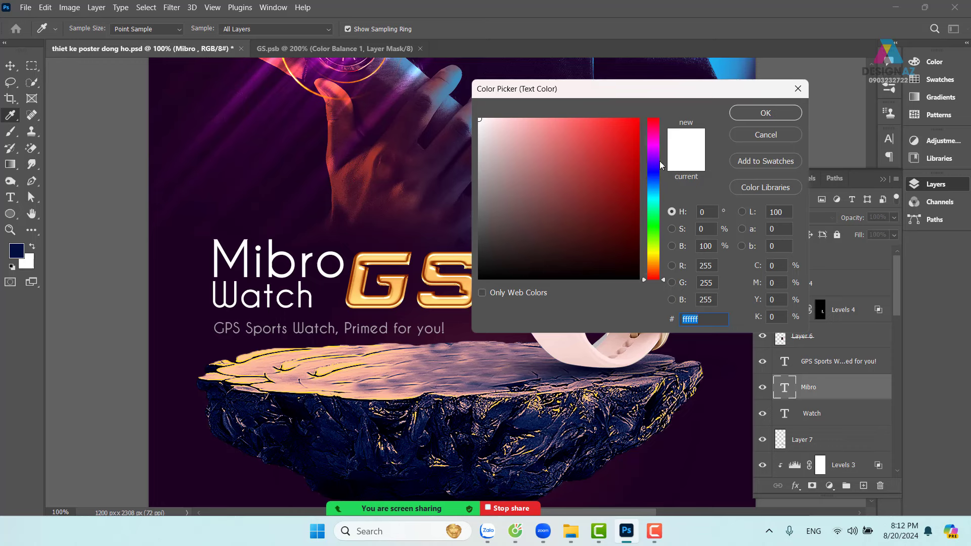
pyautogui.moveTo(649, 262)
pyautogui.mouseDown()
pyautogui.moveTo(651, 253)
pyautogui.moveTo(652, 267)
pyautogui.mouseUp()
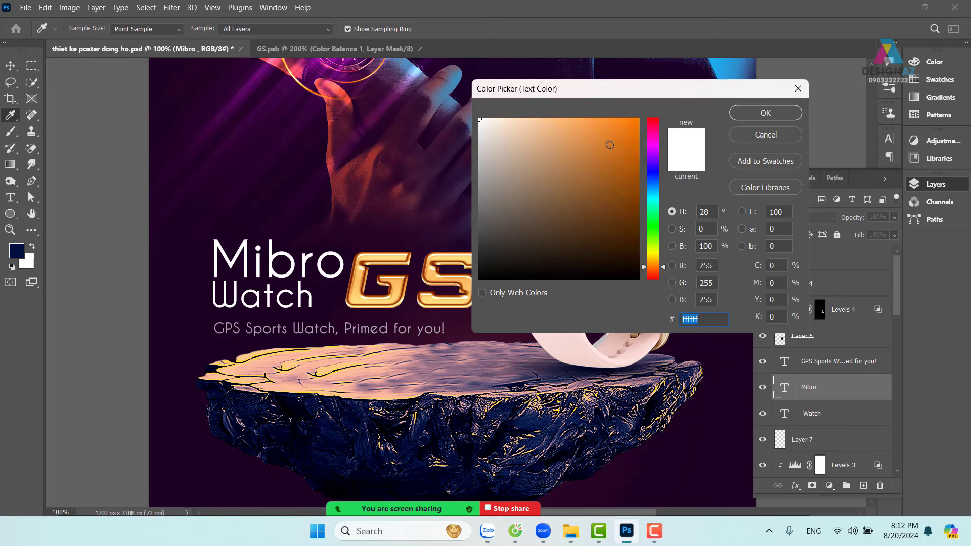
pyautogui.click(638, 120)
pyautogui.click(765, 113)
pyautogui.press('v')
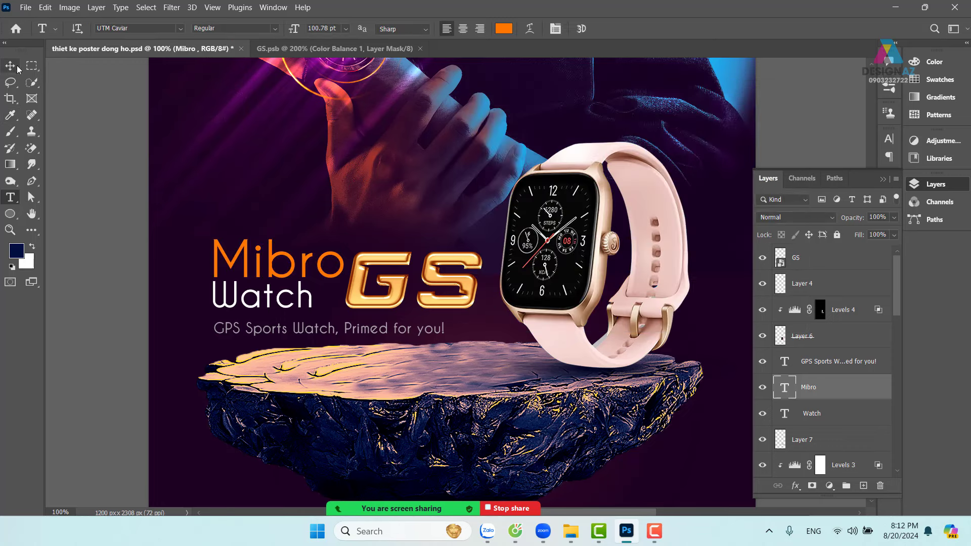
pyautogui.rightClick(304, 301)
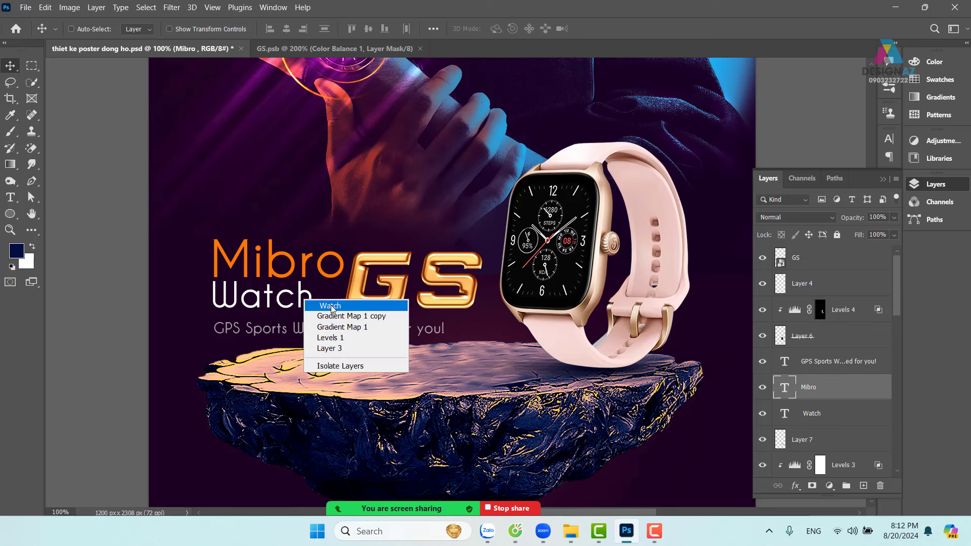
pyautogui.click(318, 306)
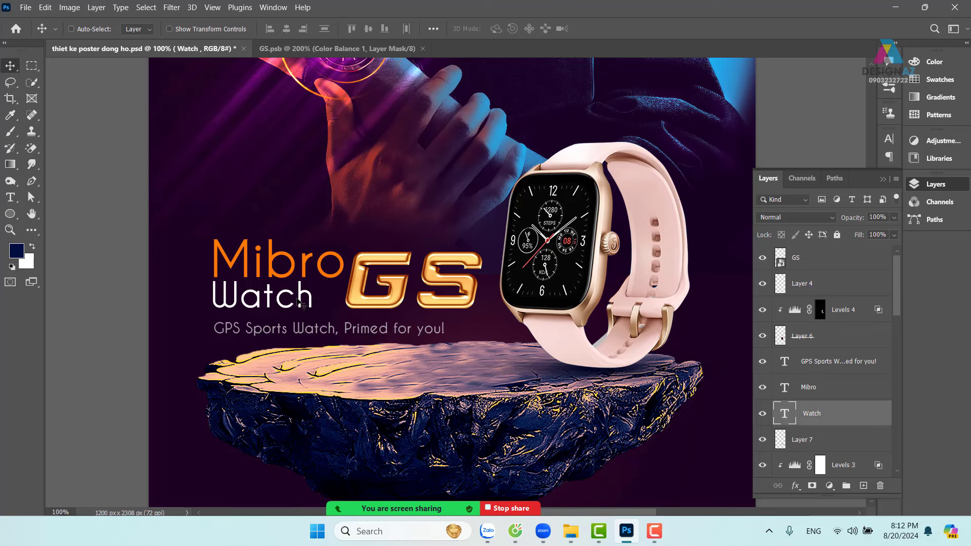
pyautogui.moveTo(441, 278); pyautogui.dragTo(407, 280)
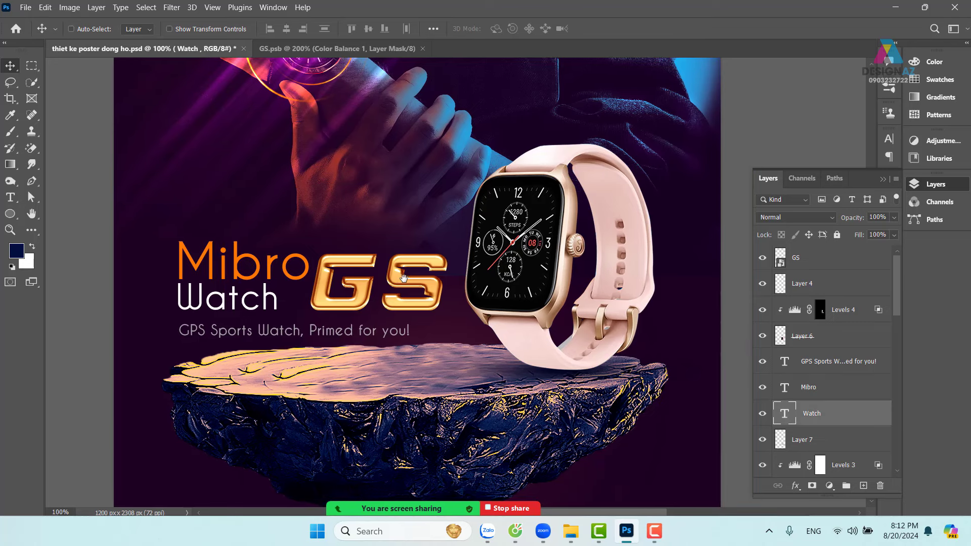
# Lighten the Mibro text color to an orange with hue 28, saturation about 85% and brightness 100%.
pyautogui.rightClick(309, 274)
pyautogui.click(326, 281)
pyautogui.press('t')
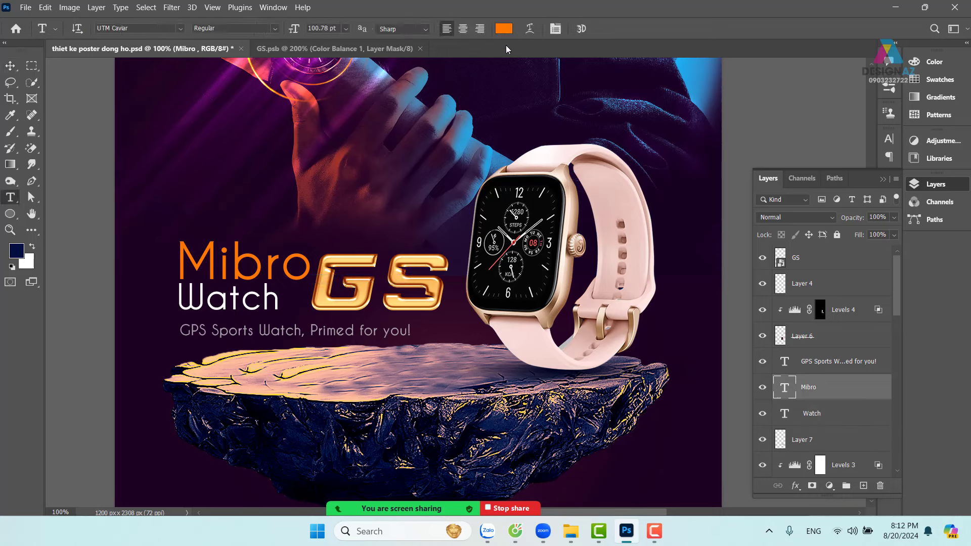
pyautogui.click(503, 29)
pyautogui.click(614, 118)
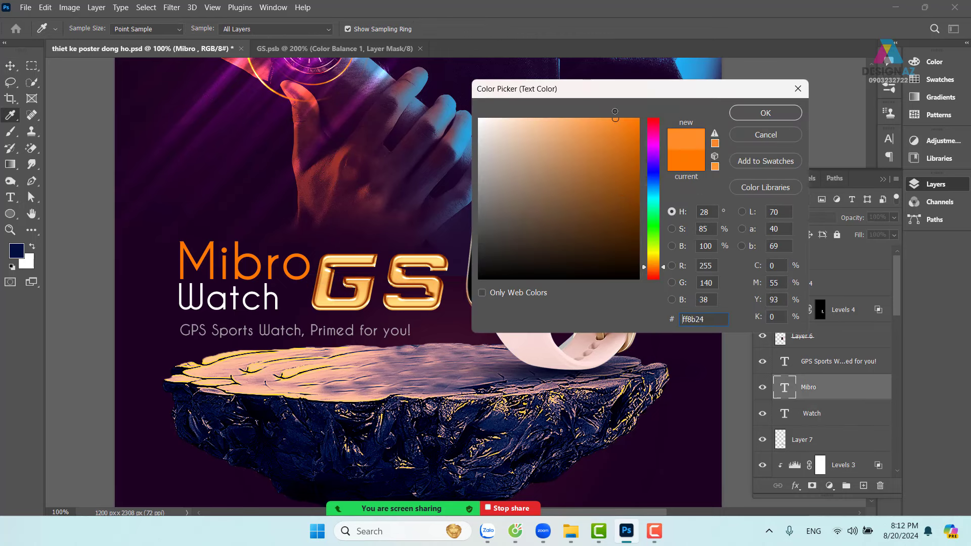
pyautogui.click(766, 113)
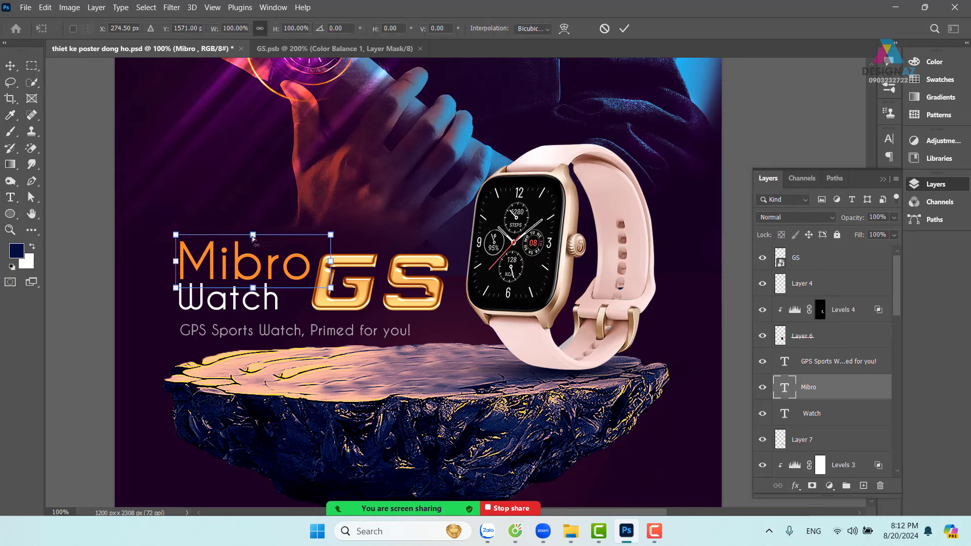
# Skew the Mibro text horizontally by about -7 degrees and slant the Watch text similarly.
pyautogui.moveTo(253, 235); pyautogui.dragTo(259, 238)
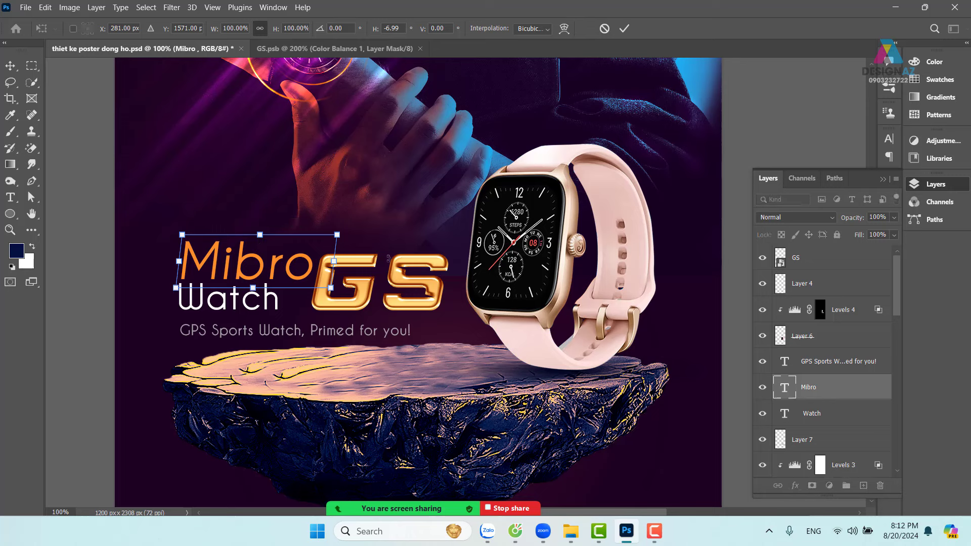
pyautogui.press('Return')
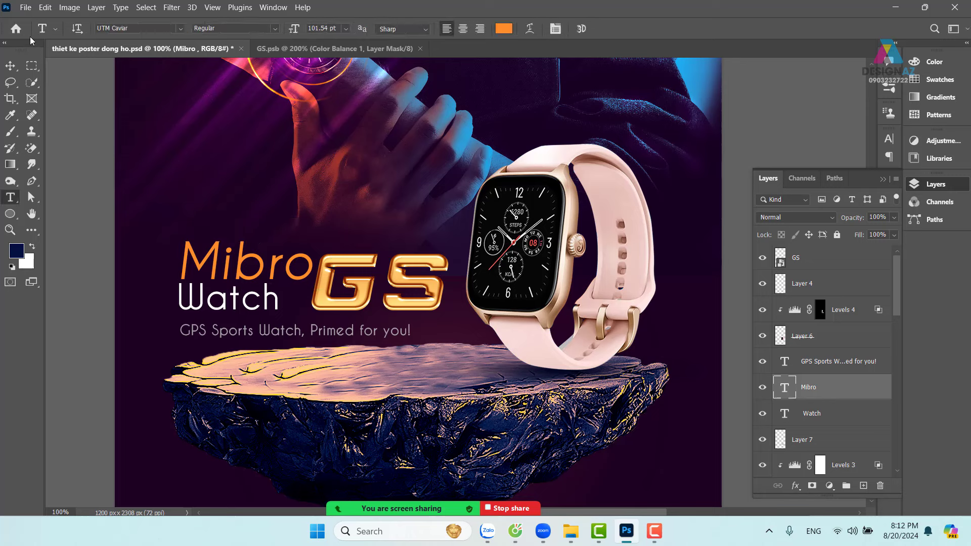
pyautogui.press('v')
pyautogui.rightClick(259, 304)
pyautogui.click(270, 310)
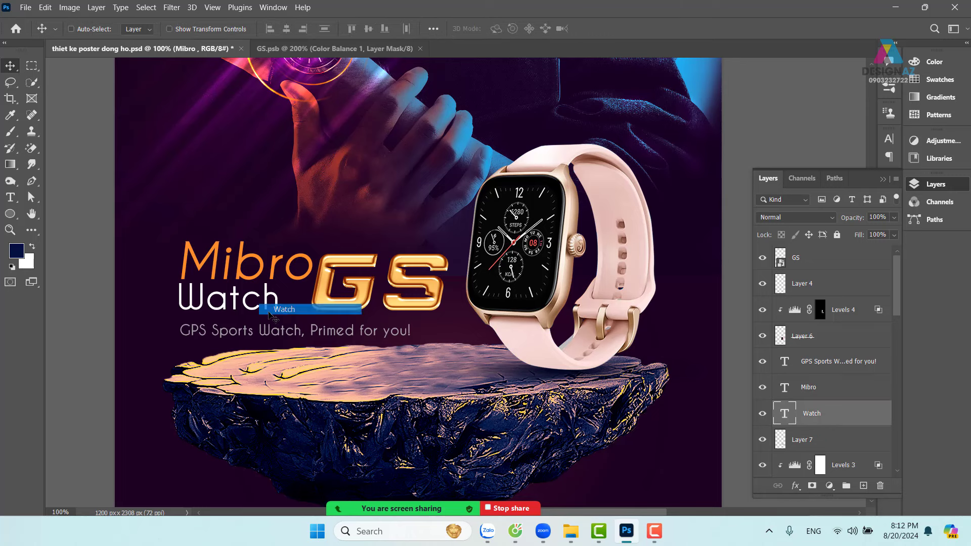
pyautogui.hotkey('ctrl', 't')
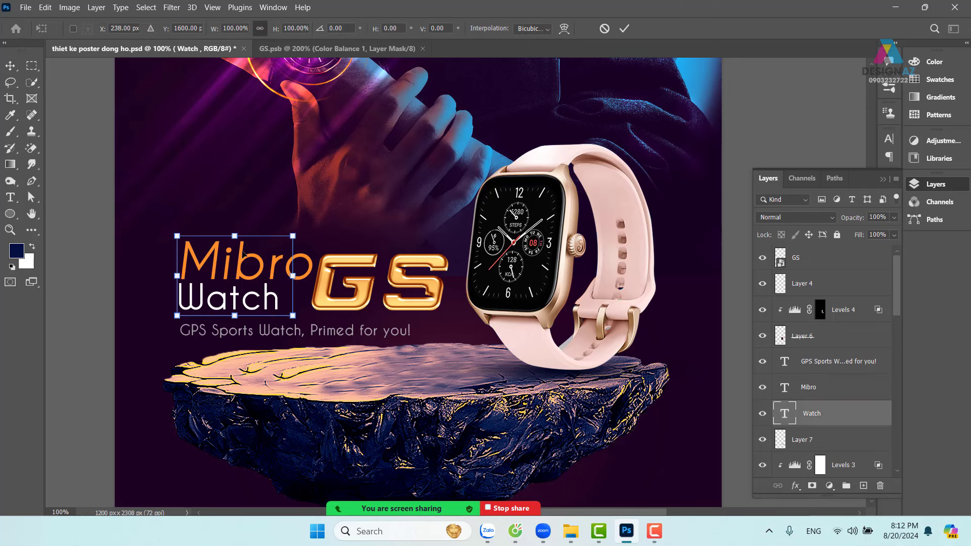
pyautogui.moveTo(235, 236); pyautogui.dragTo(243, 240)
pyautogui.press('Return')
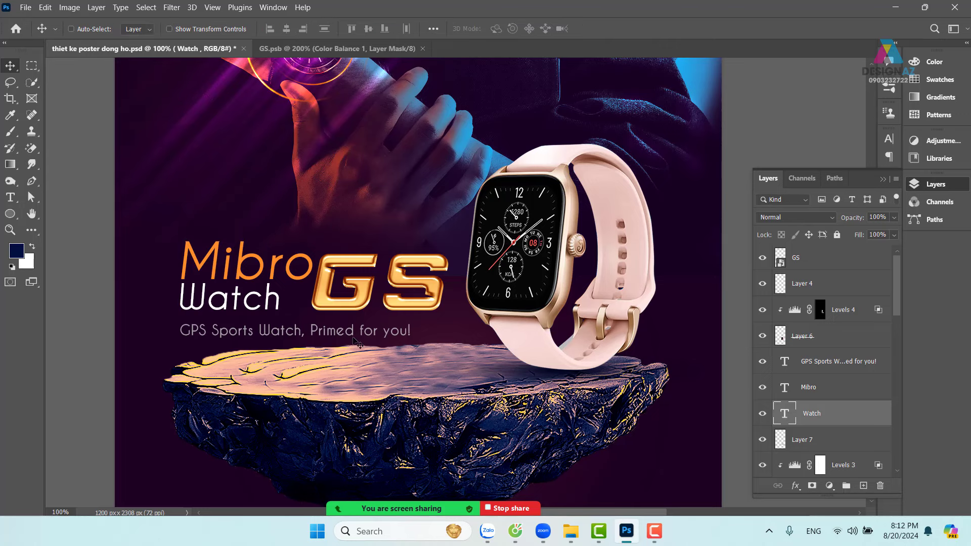
pyautogui.hscroll(2, 399, 311)
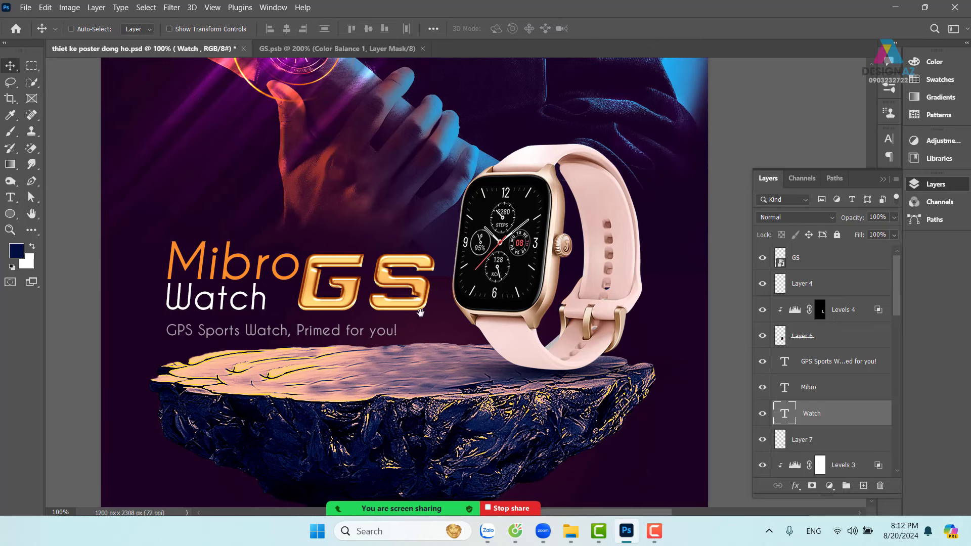
# Try a wavy multi-point RGB Curves adjustment above the Color Balance layer in GS.psb.
pyautogui.click(387, 48)
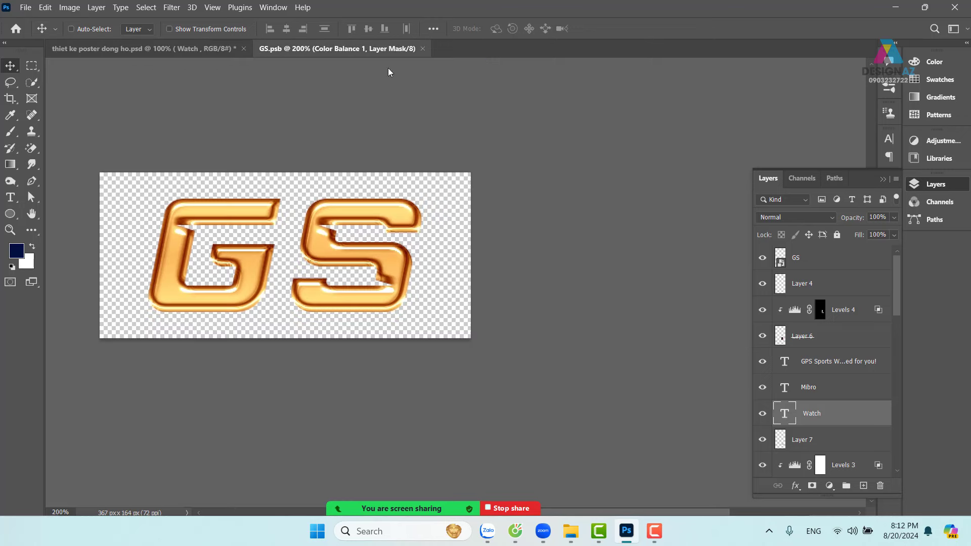
pyautogui.click(834, 492)
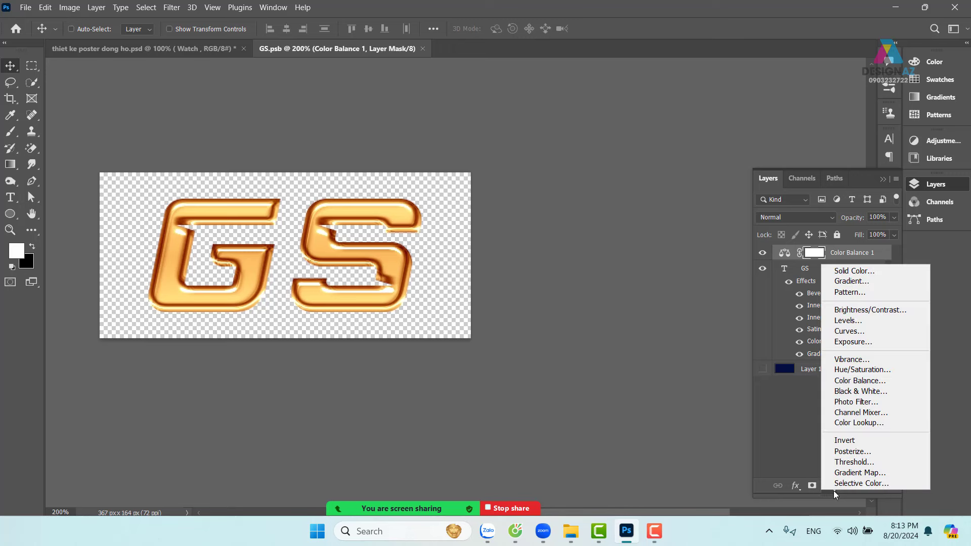
pyautogui.click(842, 331)
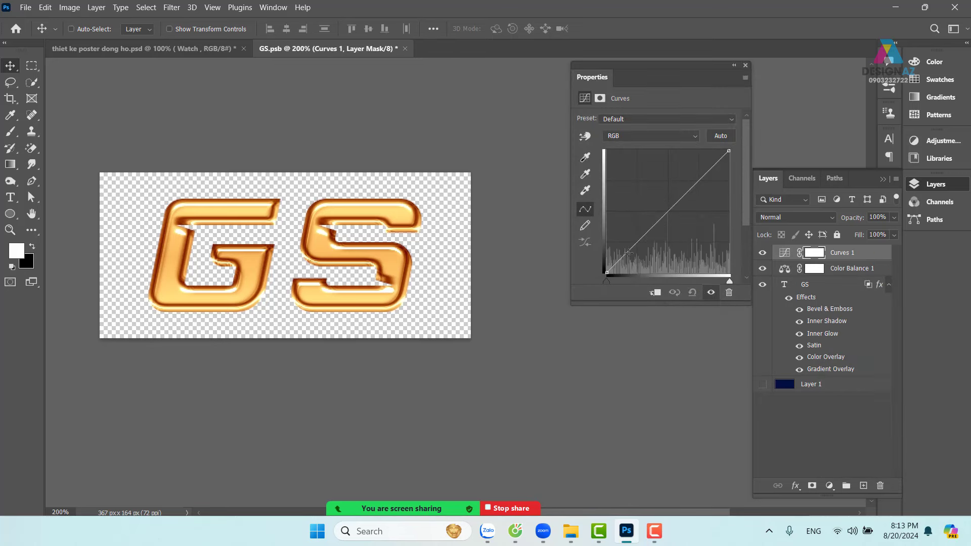
pyautogui.moveTo(628, 251); pyautogui.dragTo(647, 247)
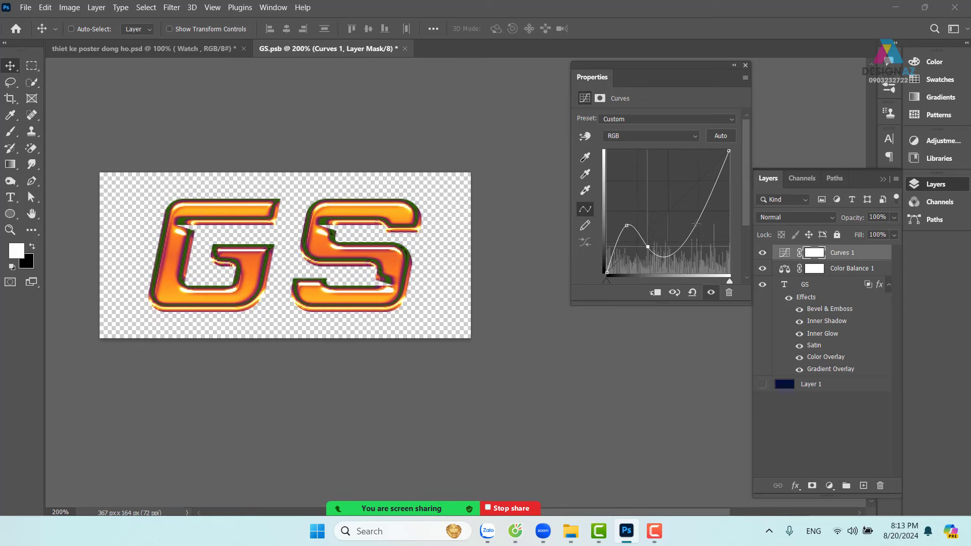
pyautogui.moveTo(696, 224); pyautogui.dragTo(649, 257)
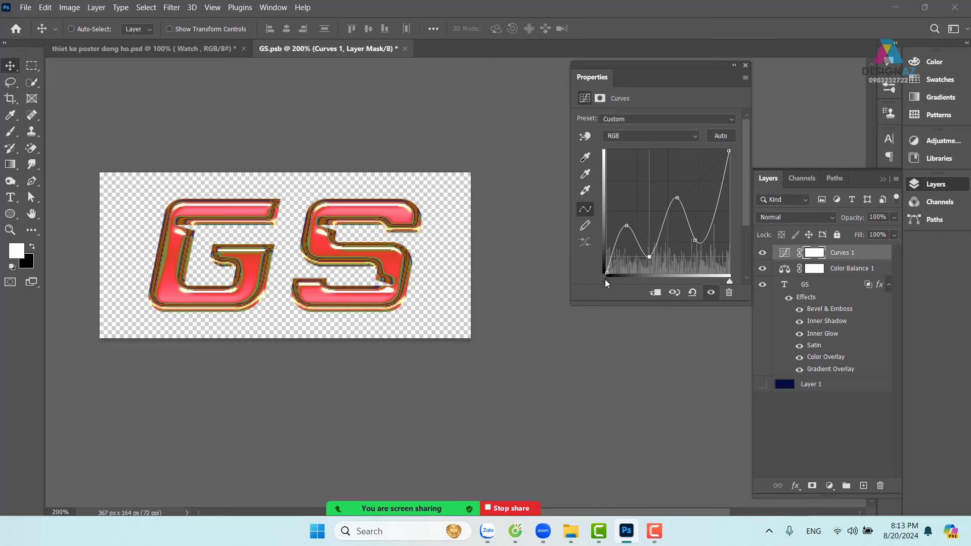
pyautogui.moveTo(605, 270); pyautogui.dragTo(606, 261)
pyautogui.click(745, 65)
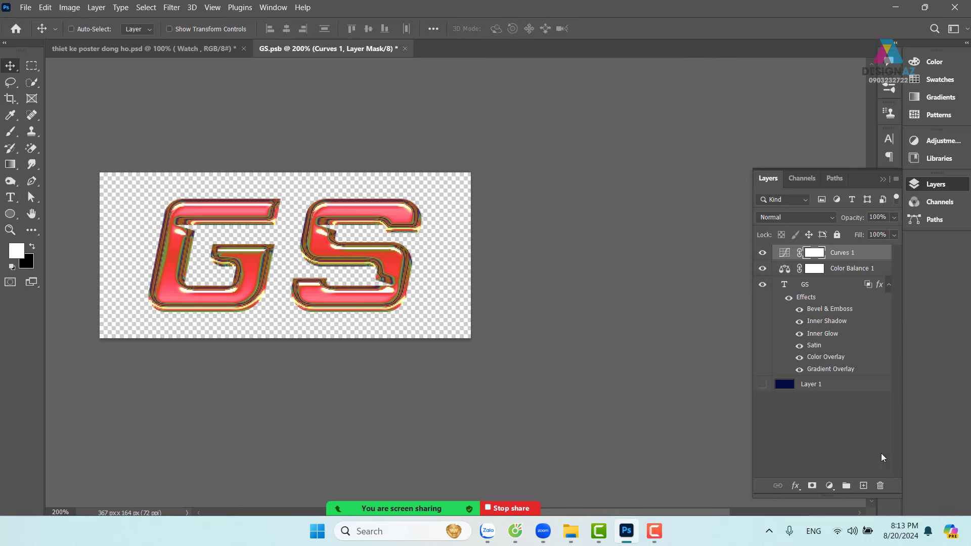
# Delete the Curves 1 adjustment's layer mask and the adjustment layer itself.
pyautogui.click(880, 485)
pyautogui.click(454, 204)
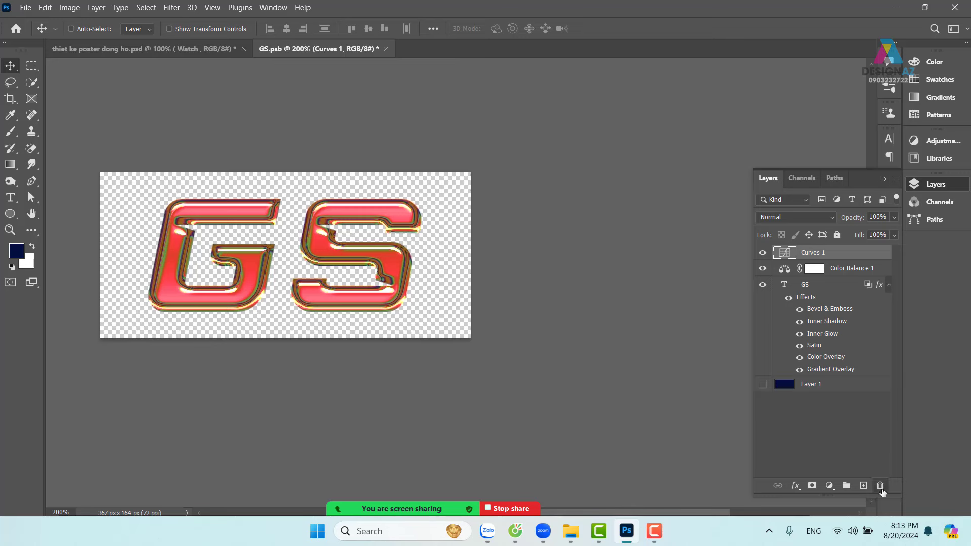
pyautogui.click(880, 486)
pyautogui.click(455, 205)
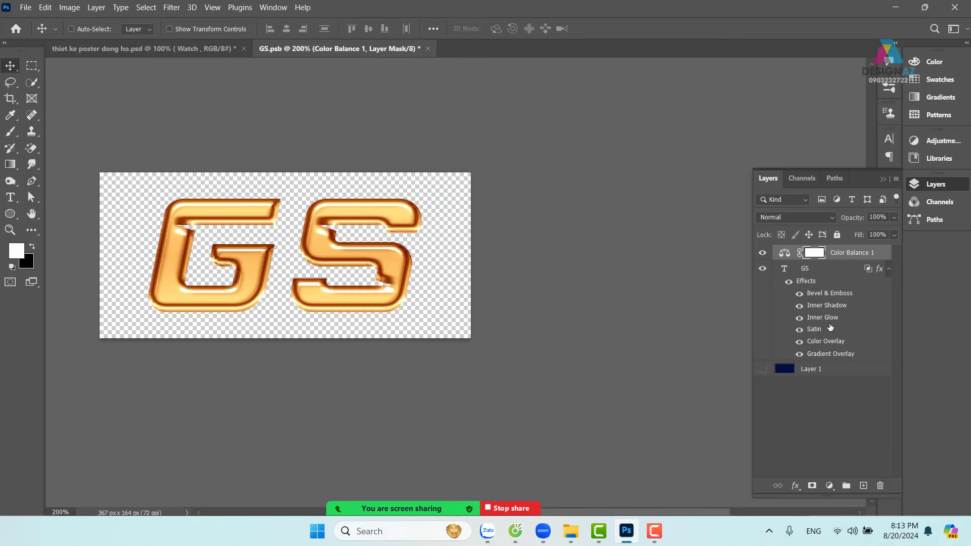
# Set the GS text layer's Bevel & Emboss technique to Chisel Hard and save GS.psb.
pyautogui.click(829, 270)
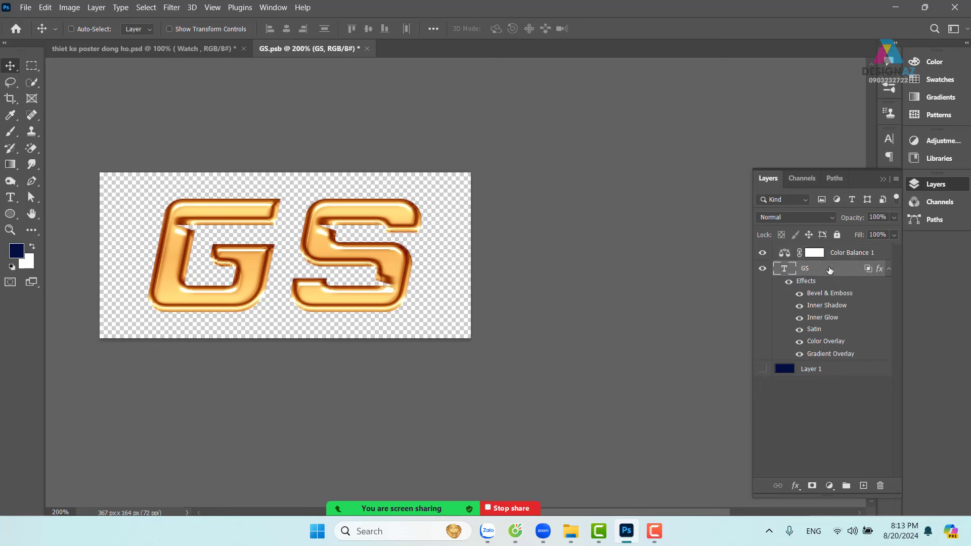
pyautogui.rightClick(829, 271)
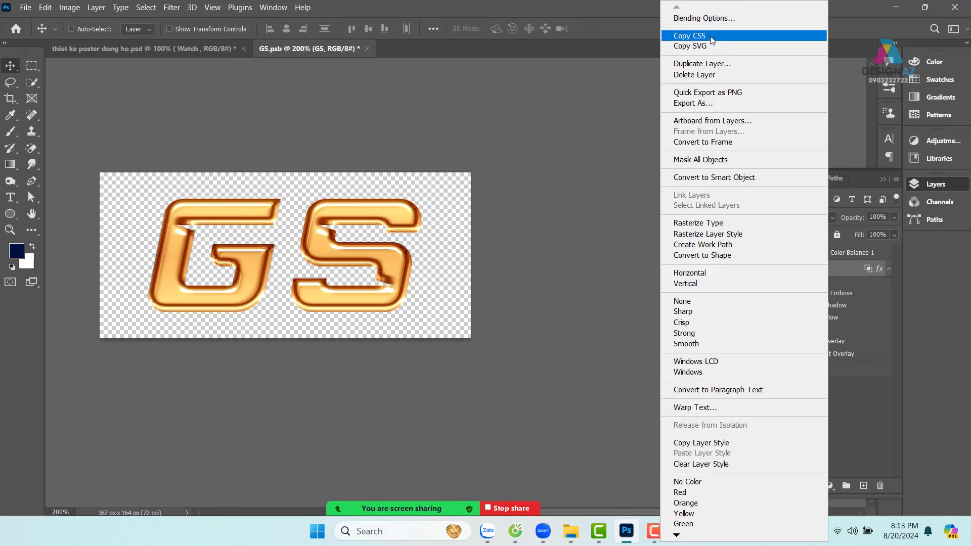
pyautogui.click(704, 18)
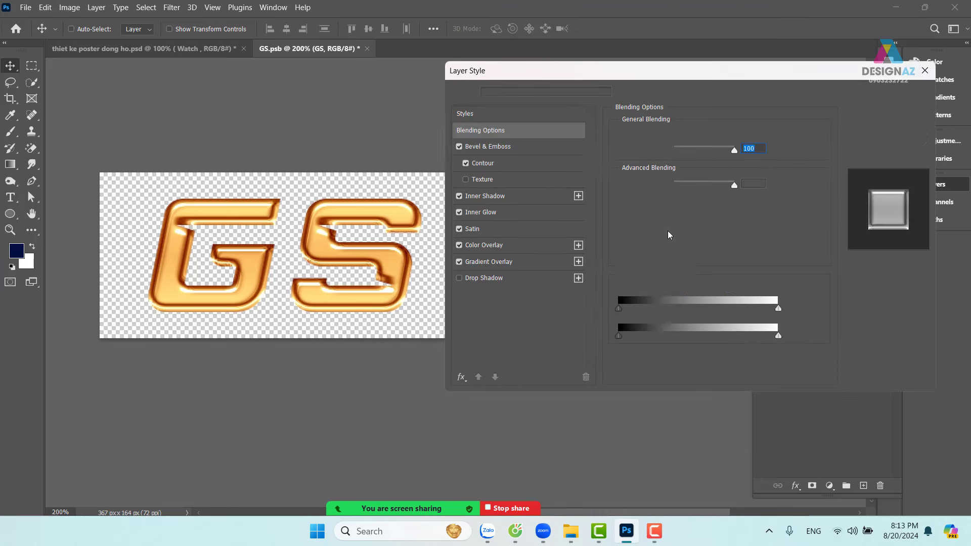
pyautogui.click(541, 150)
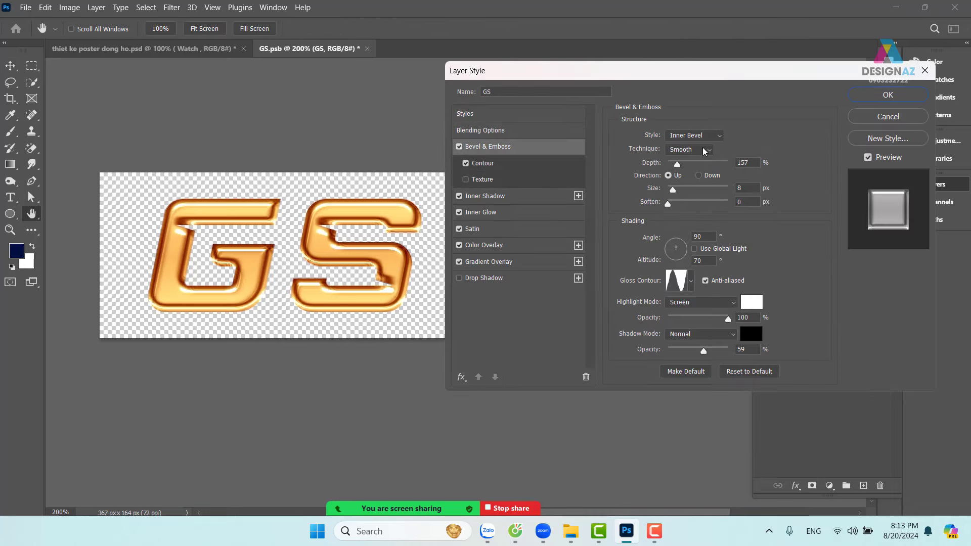
pyautogui.click(704, 151)
pyautogui.click(696, 170)
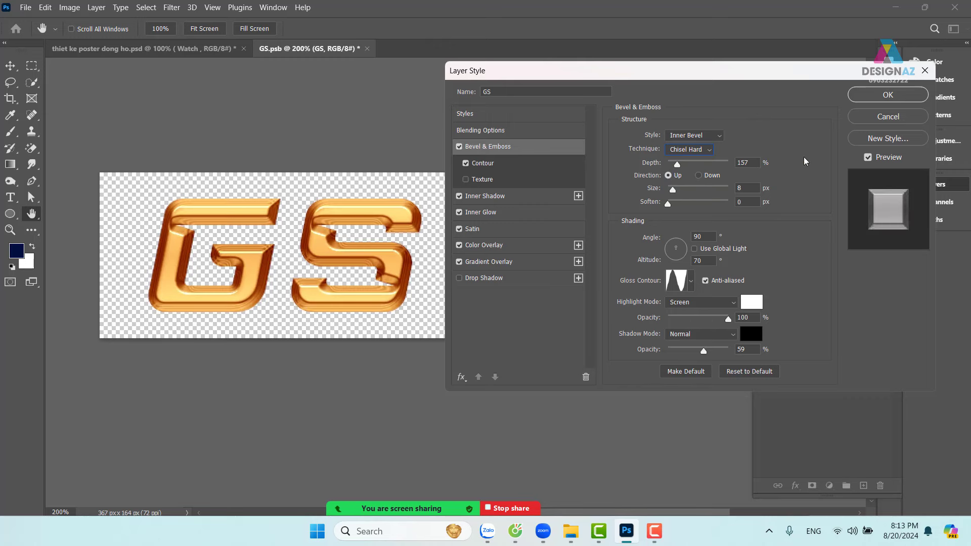
pyautogui.press('Return')
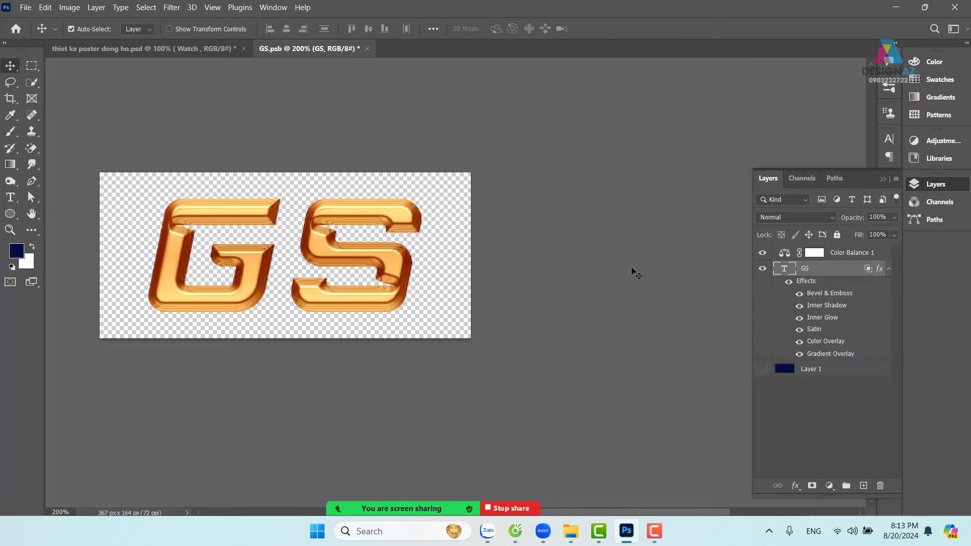
pyautogui.hotkey('ctrl', 's')
# Return to the poster document and select the "GPS Sports Watch, Primed for you!" tagline layer.
pyautogui.click(206, 50)
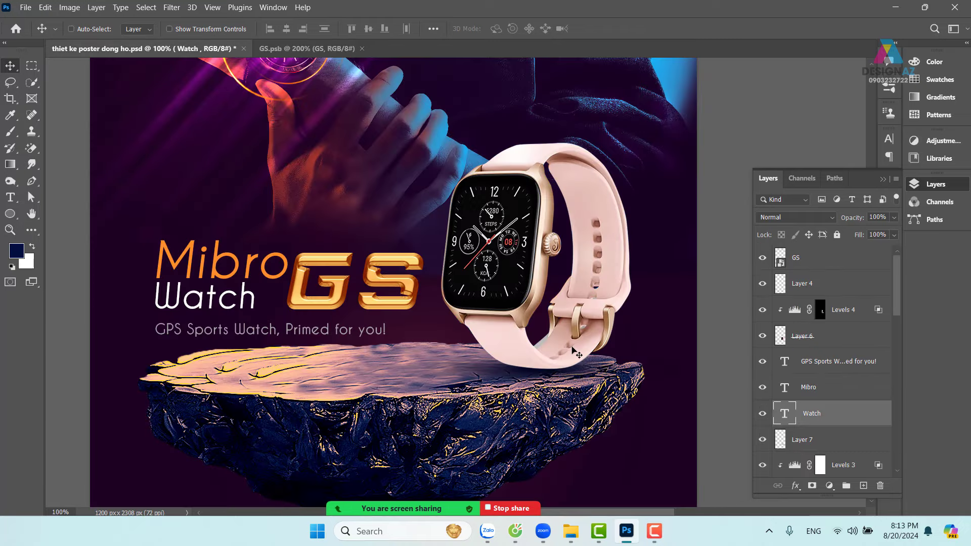
pyautogui.hotkey('ctrl', '-')
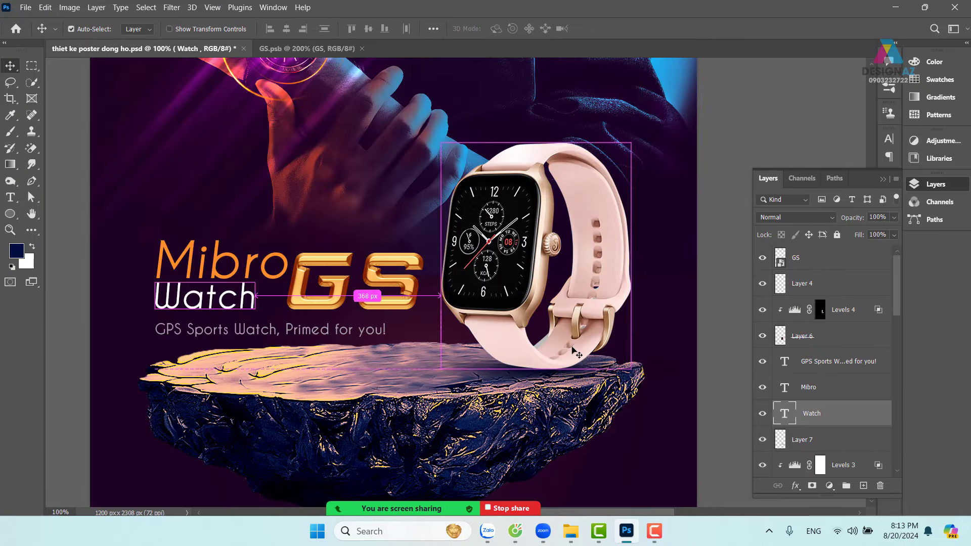
pyautogui.moveTo(495, 312); pyautogui.dragTo(545, 302)
pyautogui.hotkey('ctrl', '+')
pyautogui.moveTo(449, 366); pyautogui.dragTo(488, 331)
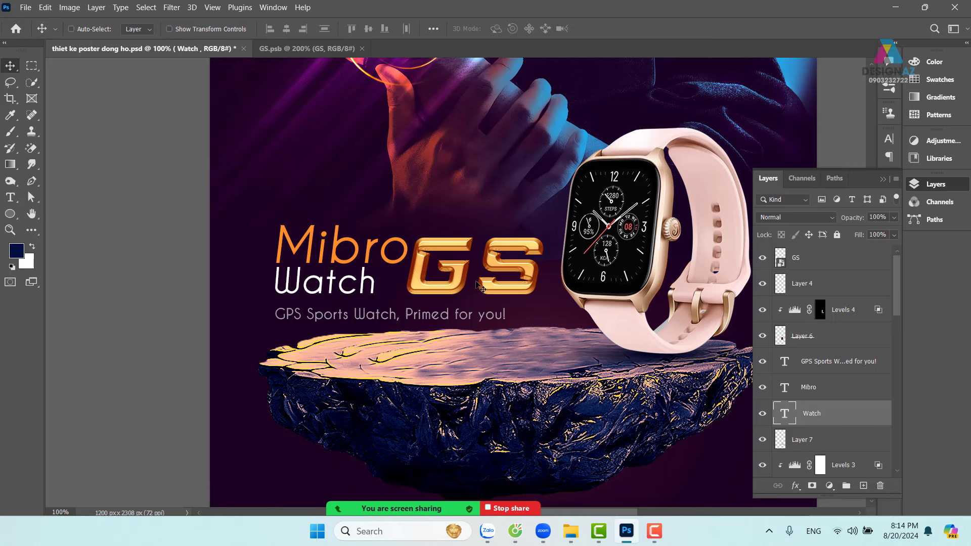
pyautogui.rightClick(457, 315)
pyautogui.click(464, 320)
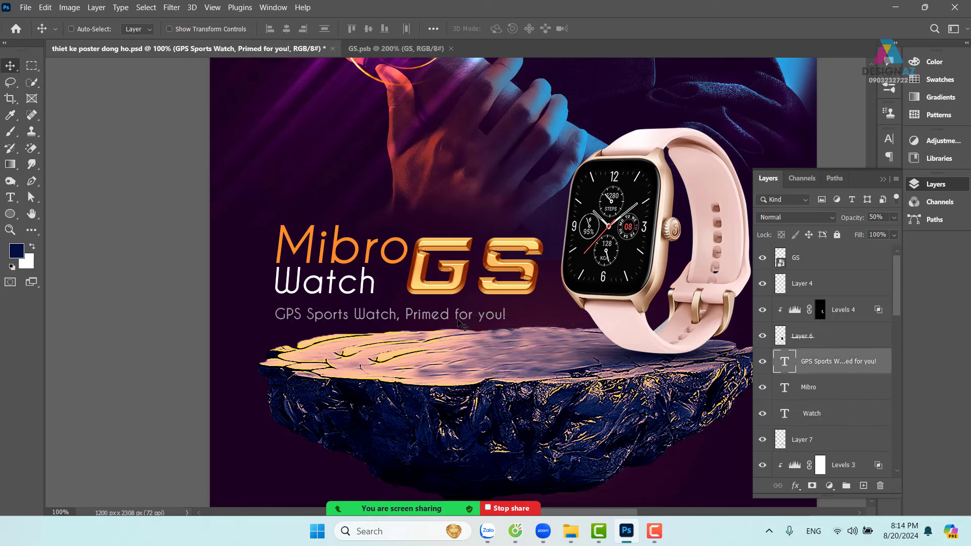
pyautogui.hotkey('ctrl', 'o')
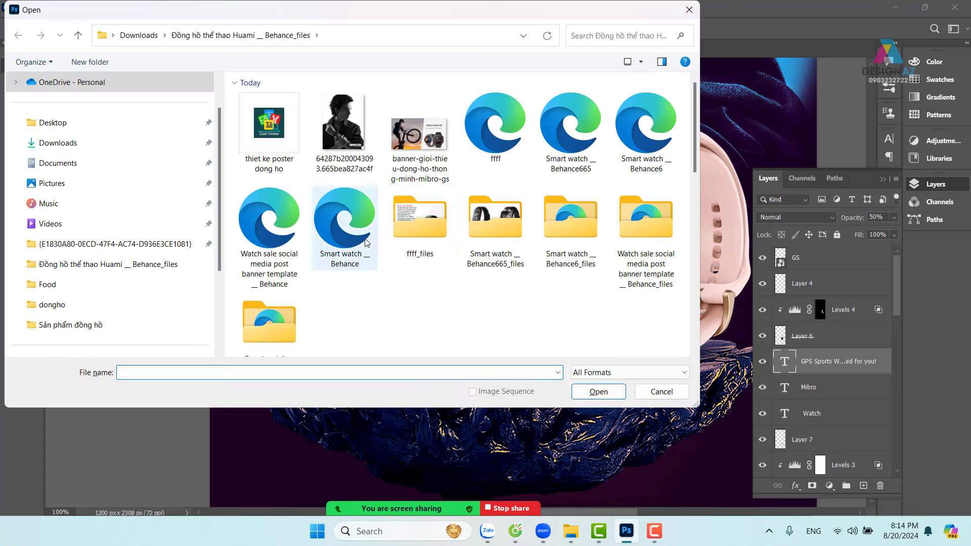
pyautogui.scroll(-2, 95, 308)
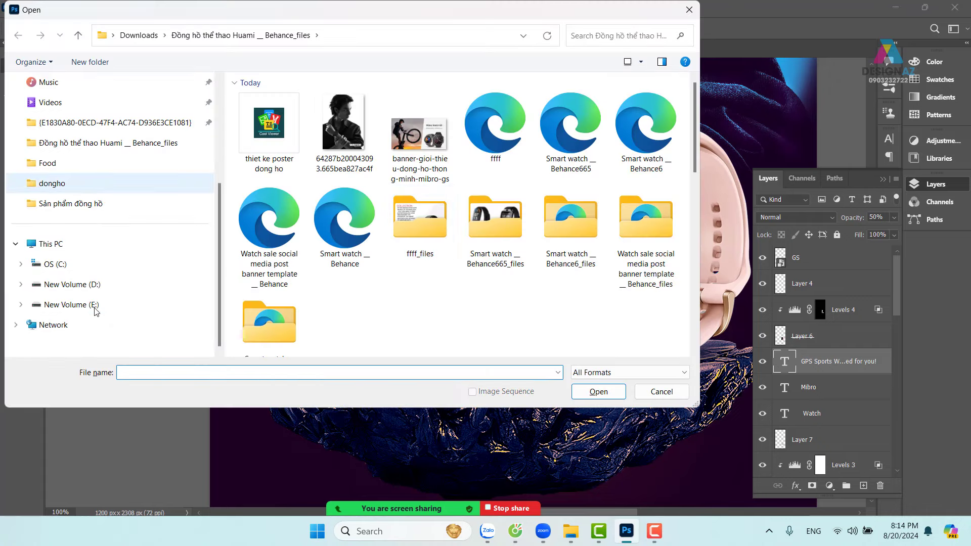
pyautogui.click(689, 9)
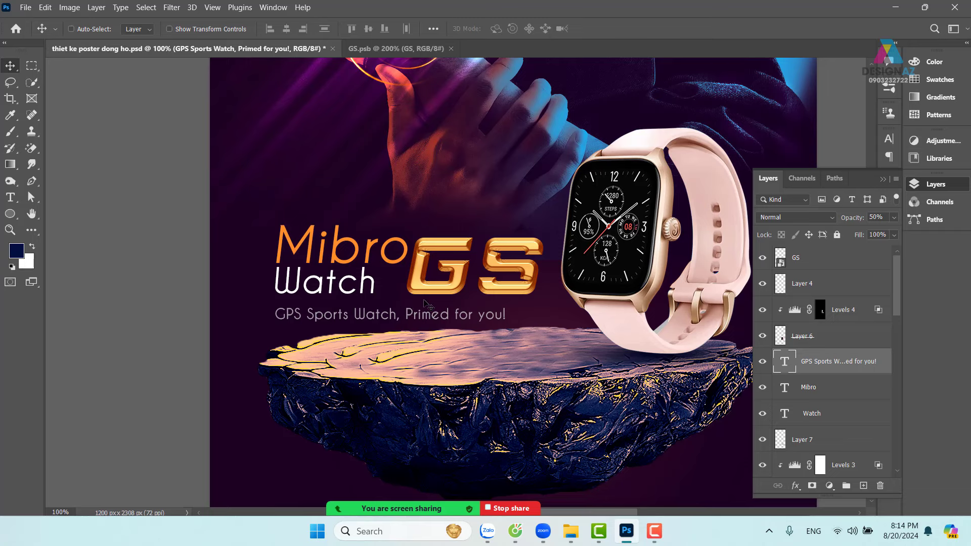
# Add a new layer above the tagline and paint one soft ff3c00 orange-red spot above the title with a 95 px brush.
pyautogui.hotkey('ctrl', '+')
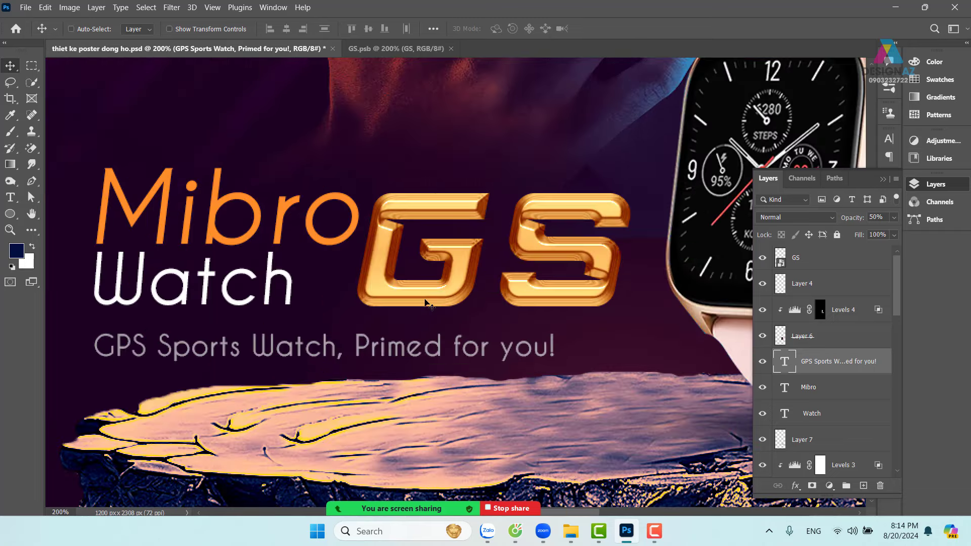
pyautogui.press('b')
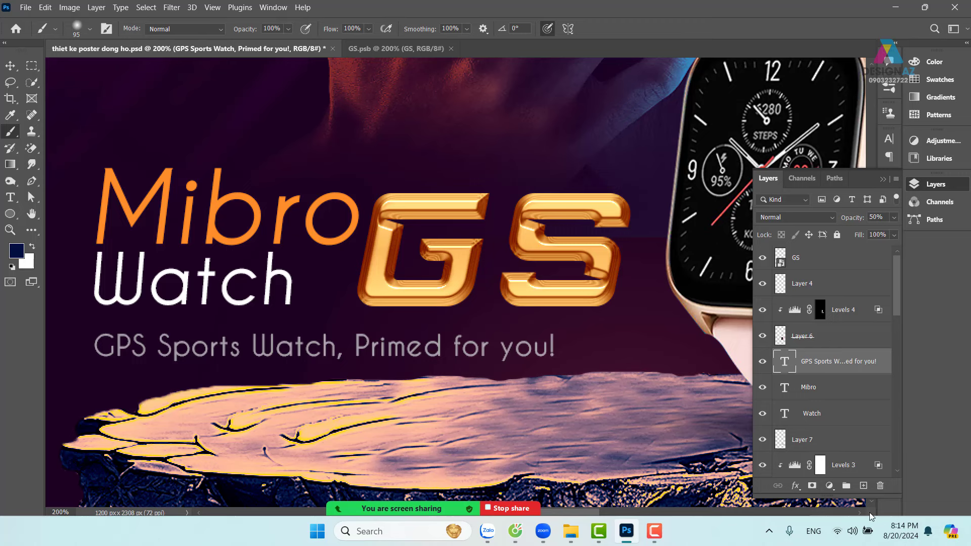
pyautogui.click(863, 486)
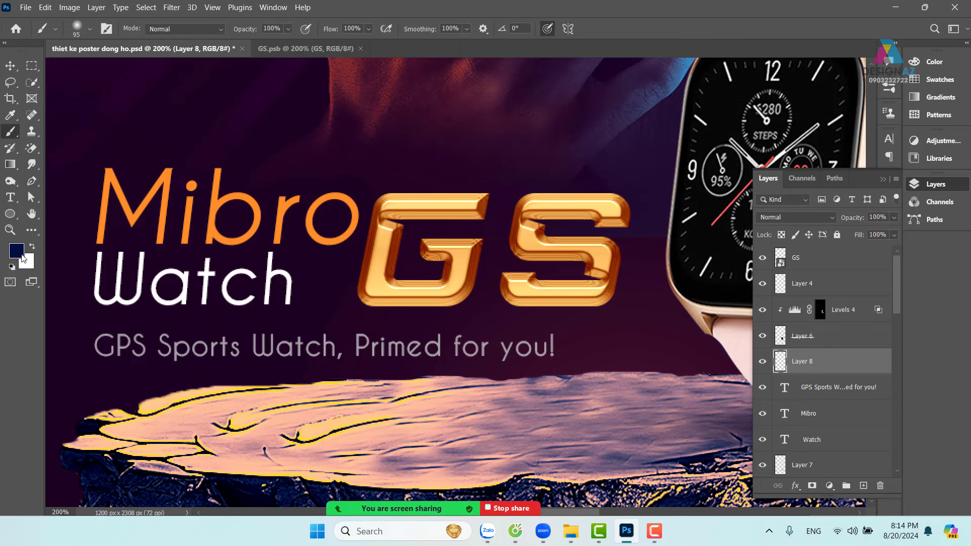
pyautogui.click(20, 255)
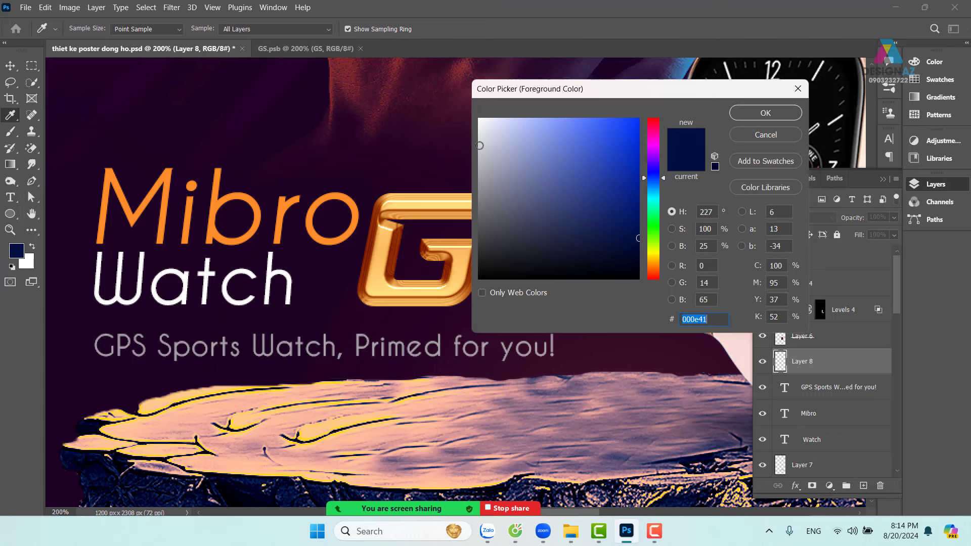
pyautogui.click(655, 267)
pyautogui.write('ff6600')
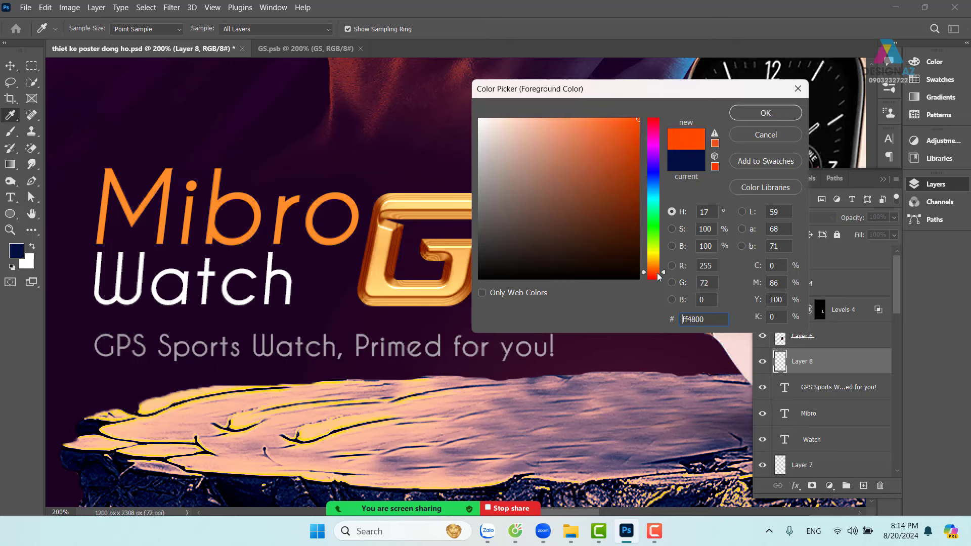
pyautogui.click(764, 113)
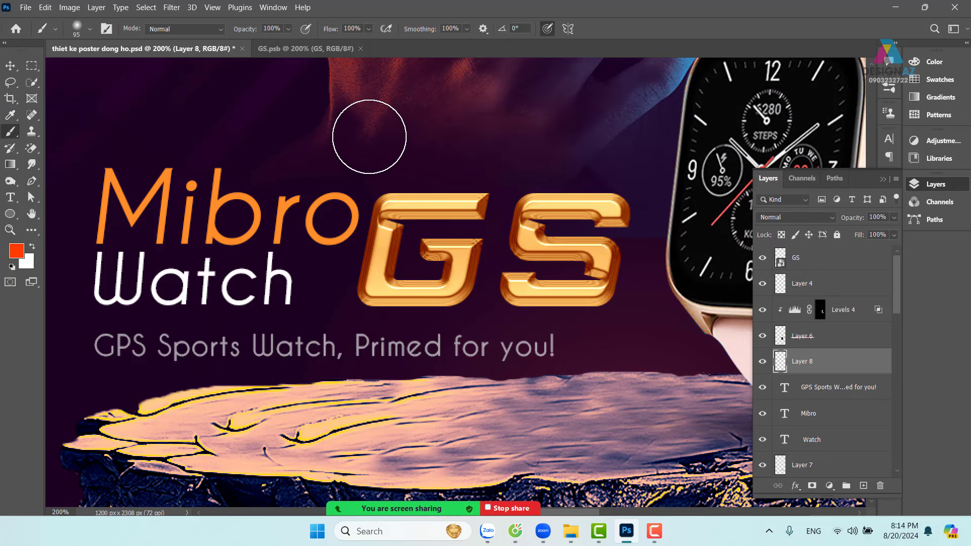
pyautogui.click(369, 137)
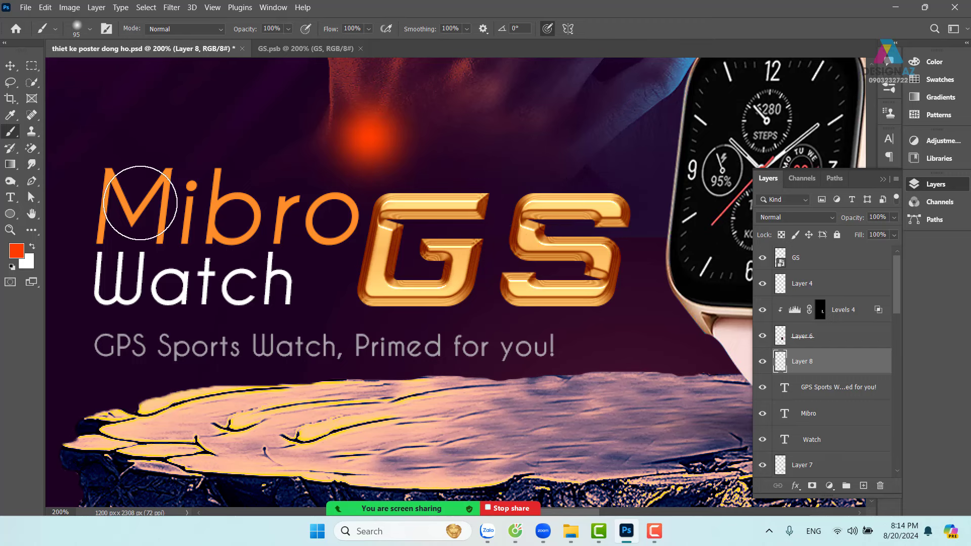
# Paint a smaller yellow spot, about ffd200, in the centre of the orange-red glow with a 65 px brush.
pyautogui.keyDown('alt'); pyautogui.rightClick(373, 172); pyautogui.keyUp('alt')
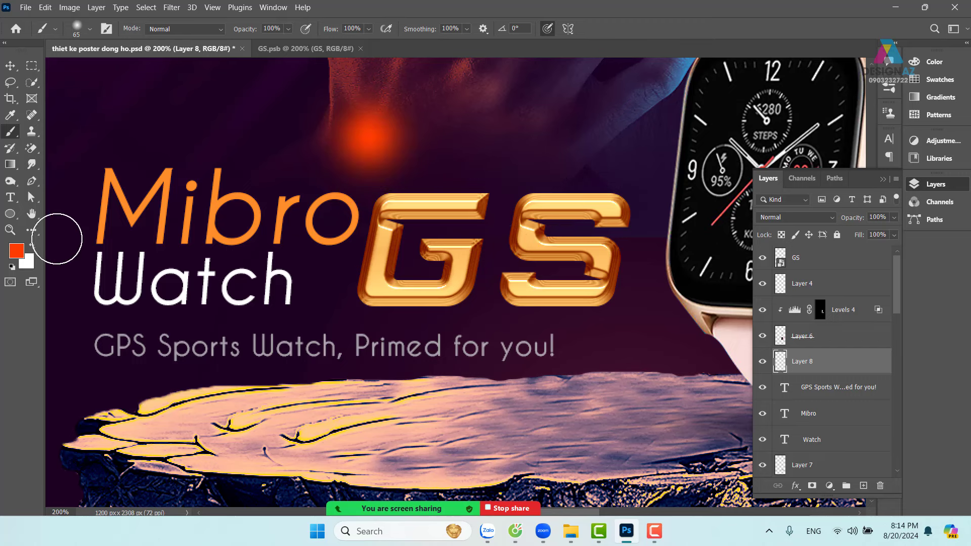
pyautogui.click(17, 253)
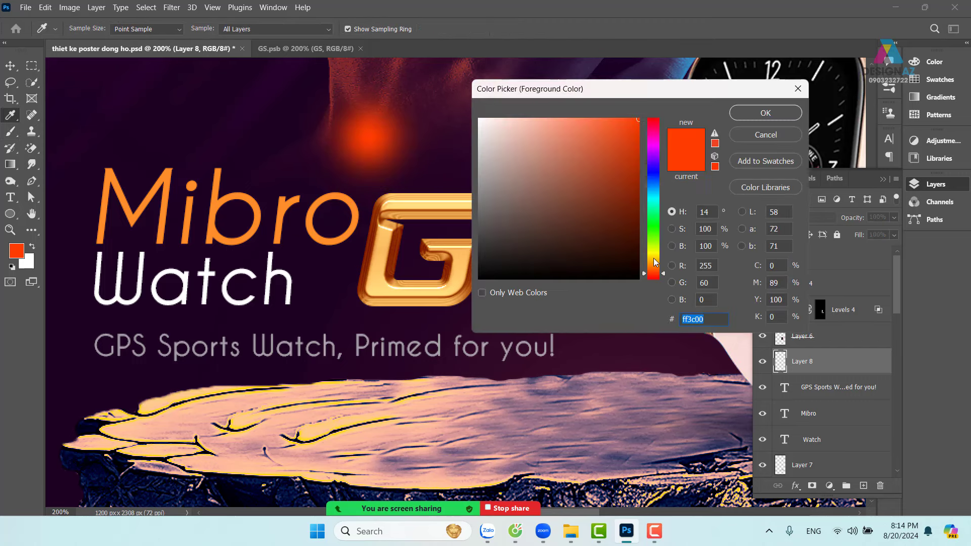
pyautogui.click(653, 259)
pyautogui.moveTo(653, 258); pyautogui.dragTo(657, 260)
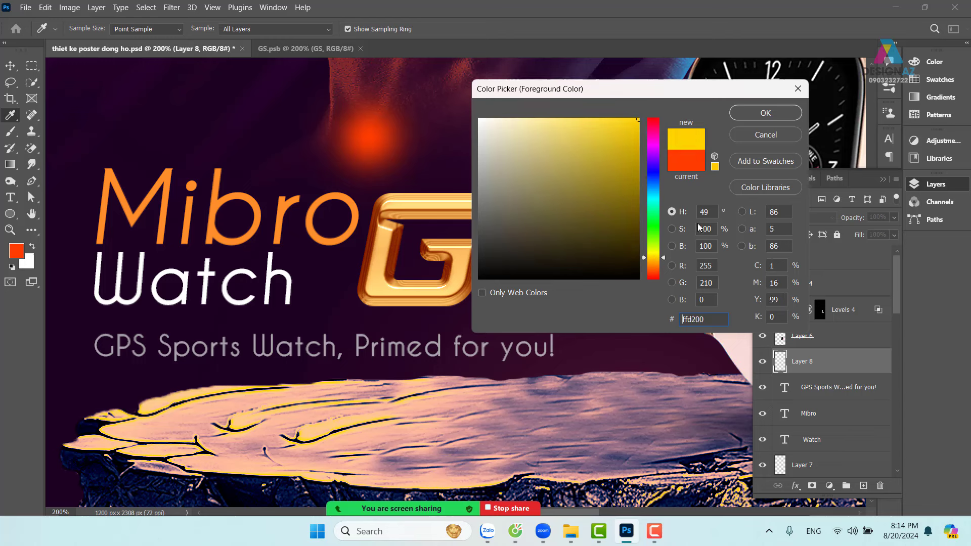
pyautogui.click(788, 117)
pyautogui.press('b')
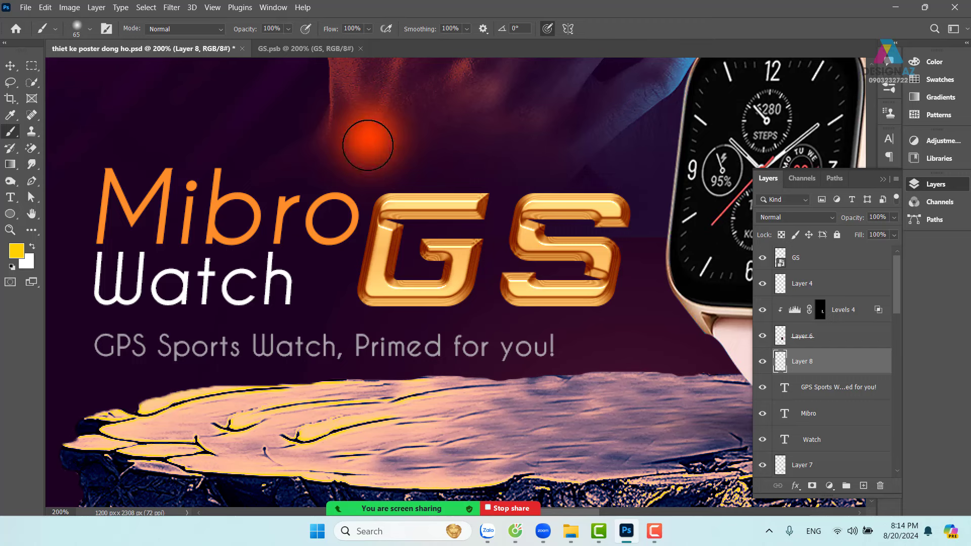
pyautogui.click(366, 143)
# Paint a white ffffff core in the middle of the glow with a 35 px brush.
pyautogui.click(19, 253)
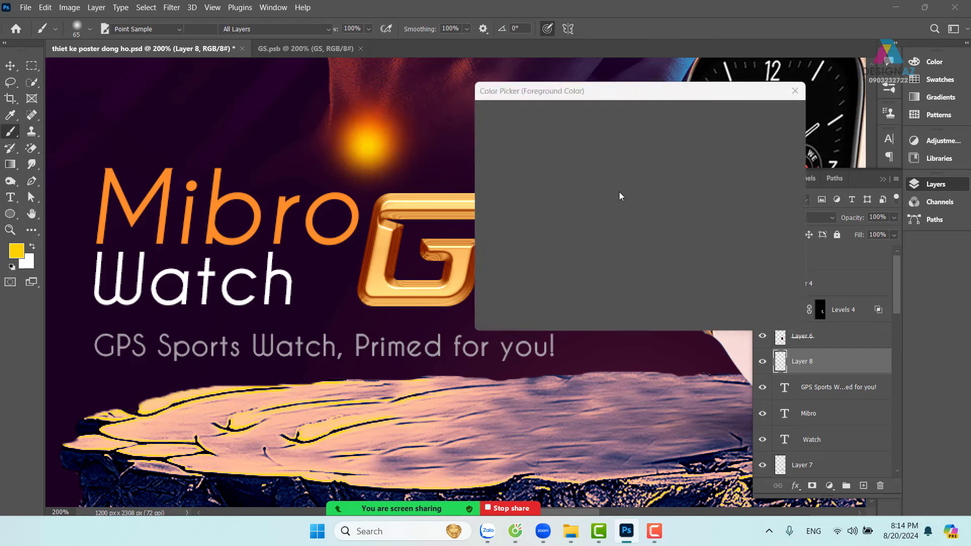
pyautogui.write('ffffff')
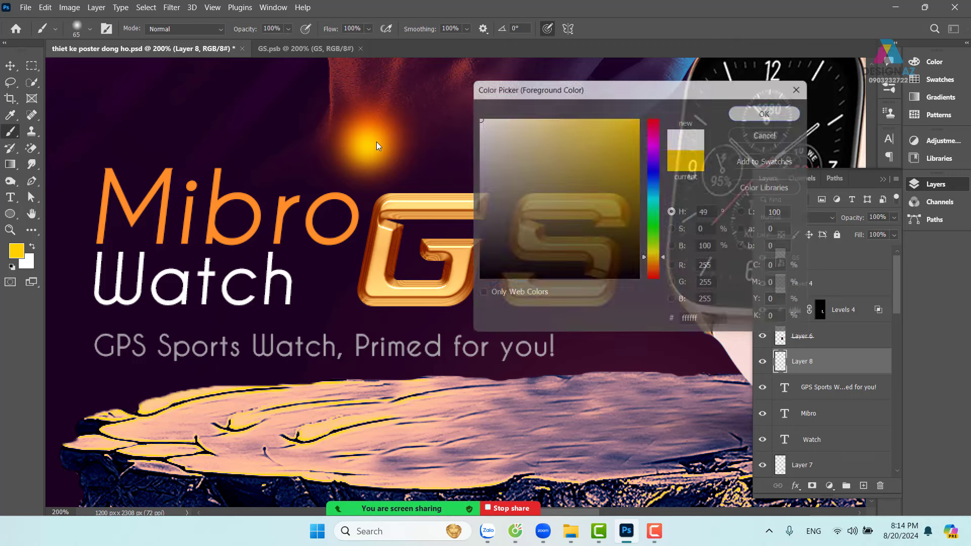
pyautogui.moveTo(375, 138); pyautogui.dragTo(359, 150)
pyautogui.click(366, 145)
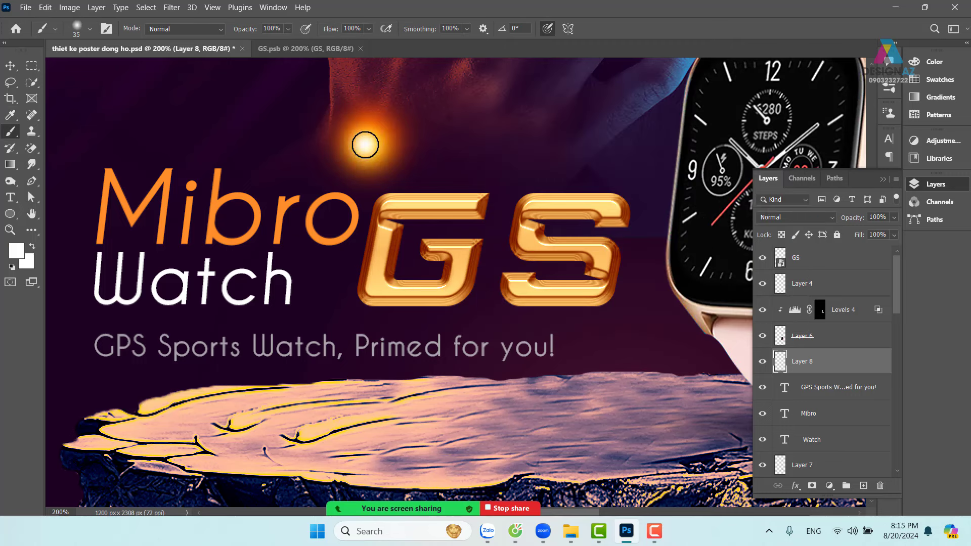
# Transform the glow into a thin light streak, 297.37% wide and 13.07% high, placed between the Watch text and the tagline.
pyautogui.press('v')
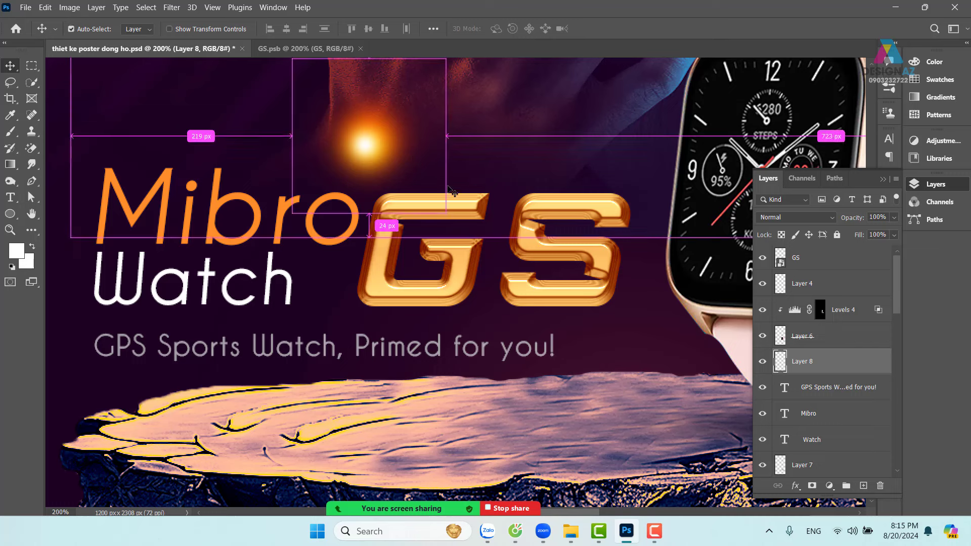
pyautogui.hotkey('ctrl', 't')
pyautogui.moveTo(368, 60); pyautogui.dragTo(369, 168)
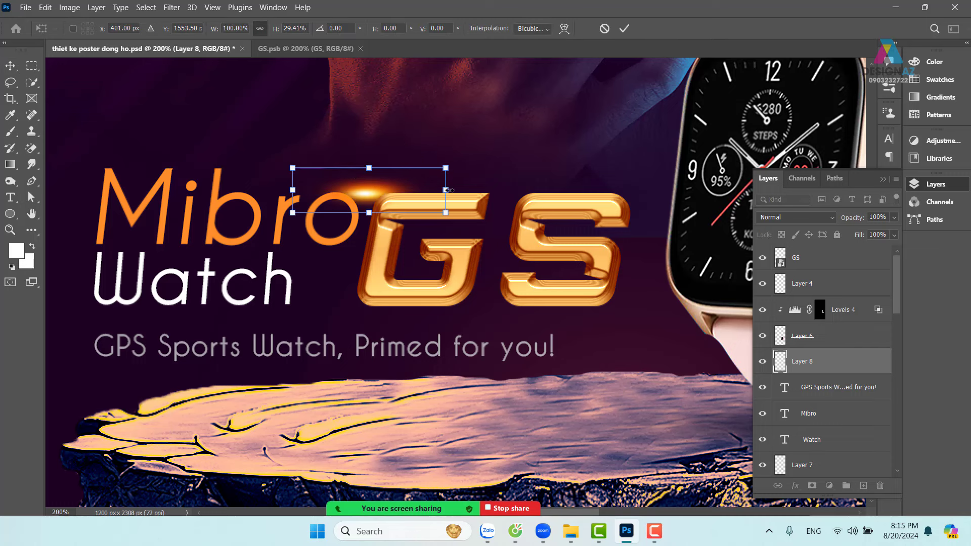
pyautogui.moveTo(448, 190); pyautogui.dragTo(750, 191)
pyautogui.moveTo(523, 170); pyautogui.dragTo(326, 330)
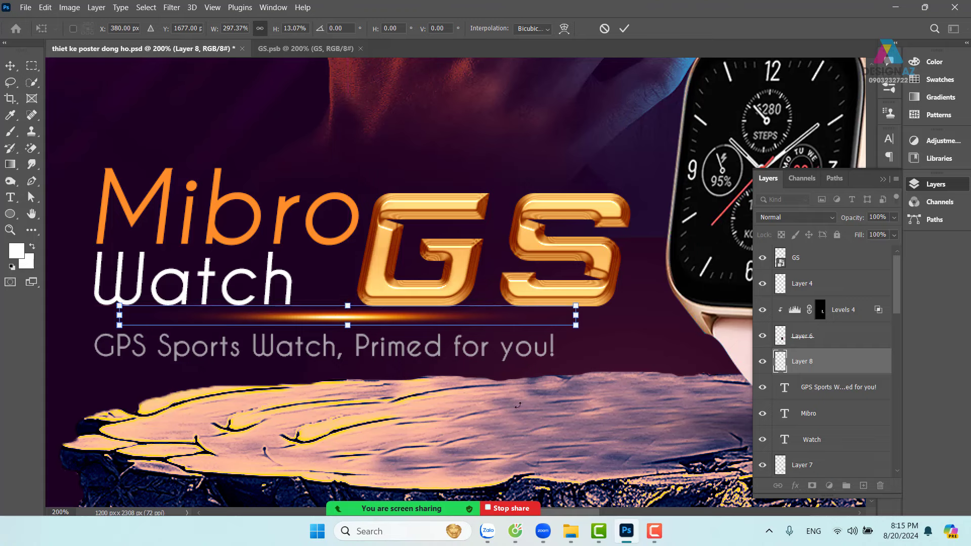
pyautogui.press('Return')
# Delete the light streak layer from the poster.
pyautogui.hotkey('ctrl', '-')
pyautogui.hotkey('ctrl', '-')
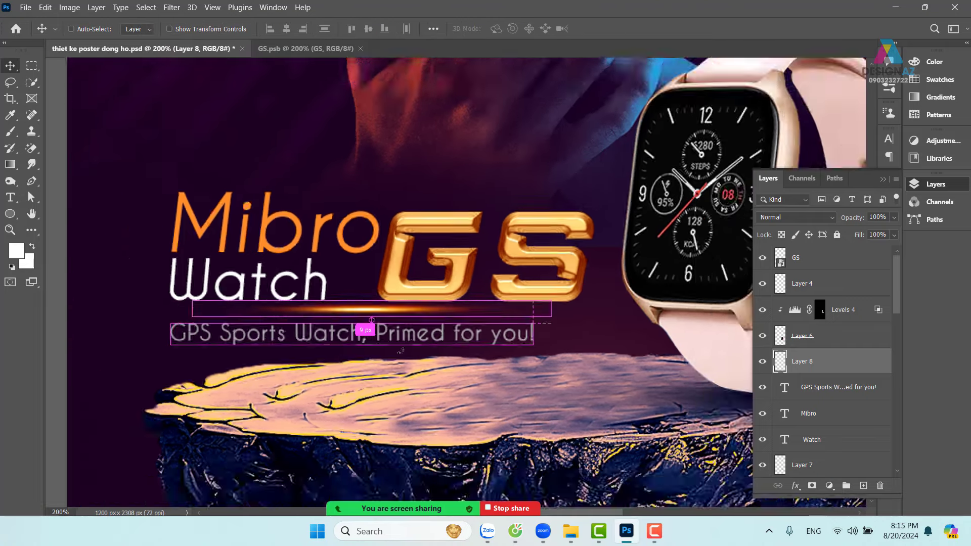
pyautogui.moveTo(644, 441); pyautogui.dragTo(546, 455)
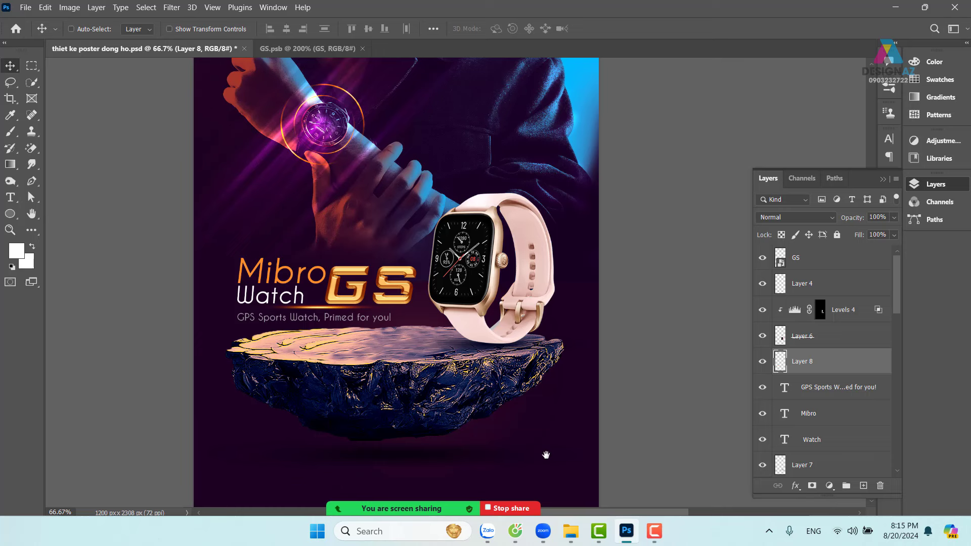
pyautogui.press('Delete')
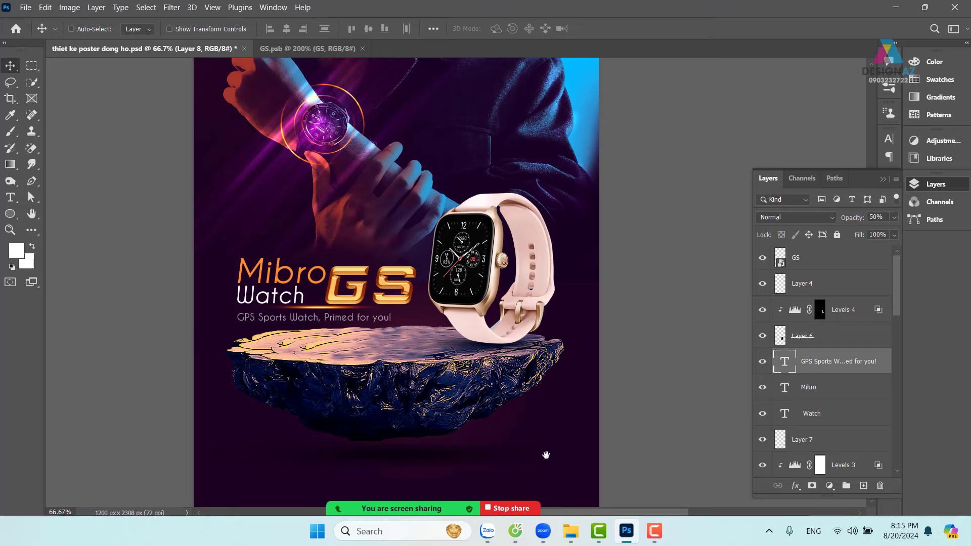
# Browse for an image to open in the texture folder under thuvienanh, Backgroud on New Volume (E:).
pyautogui.press('ctrl')
pyautogui.hotkey('ctrl', 'o')
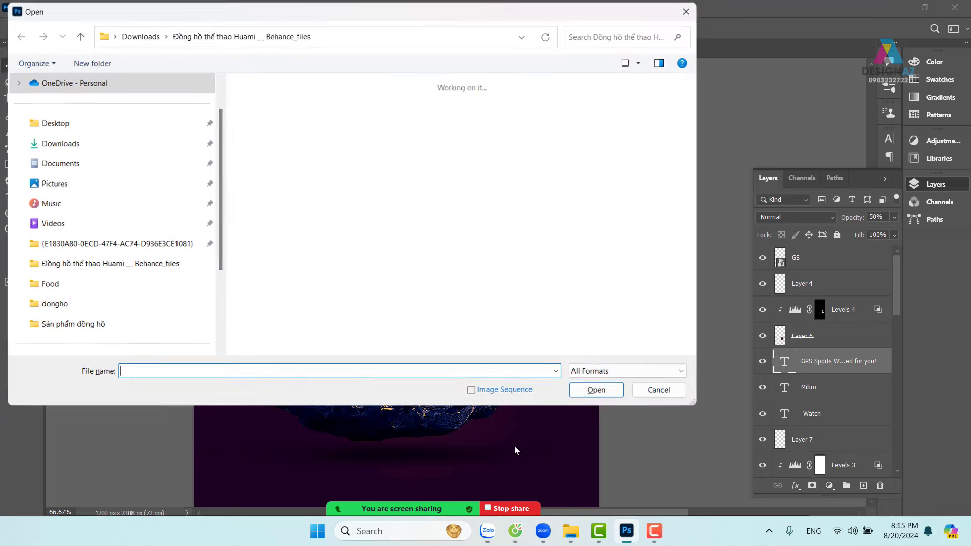
pyautogui.scroll(-2, 91, 331)
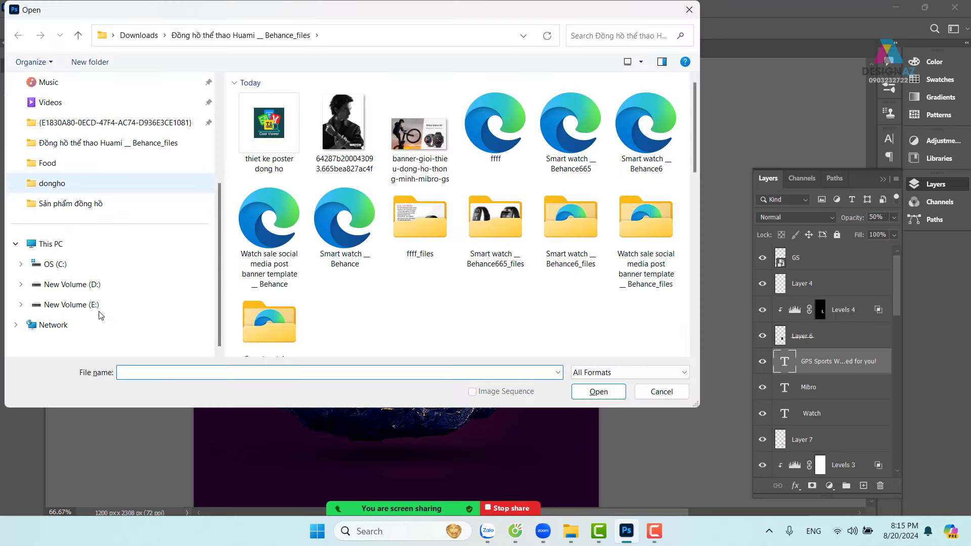
pyautogui.click(96, 307)
pyautogui.scroll(-10, 493, 311)
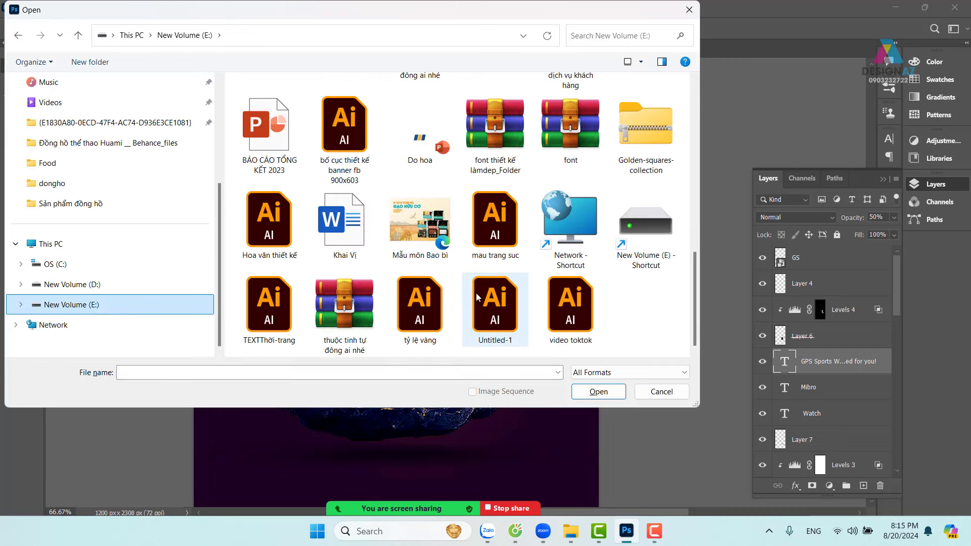
pyautogui.scroll(3, 368, 188)
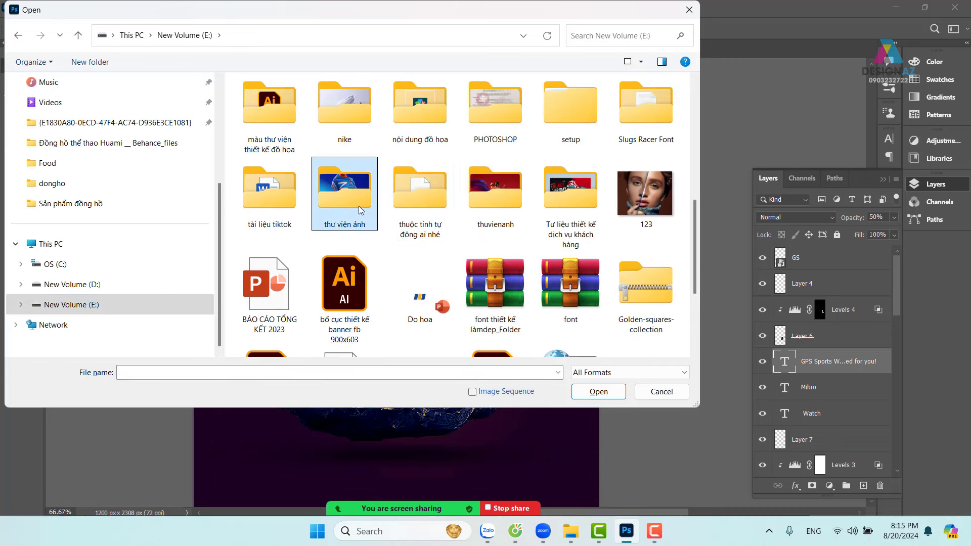
pyautogui.doubleClick(508, 189)
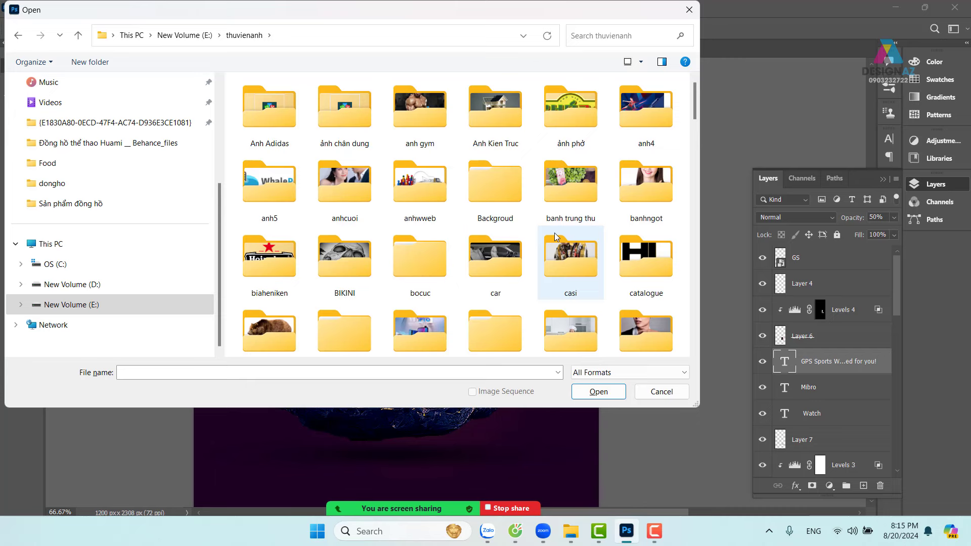
pyautogui.doubleClick(497, 189)
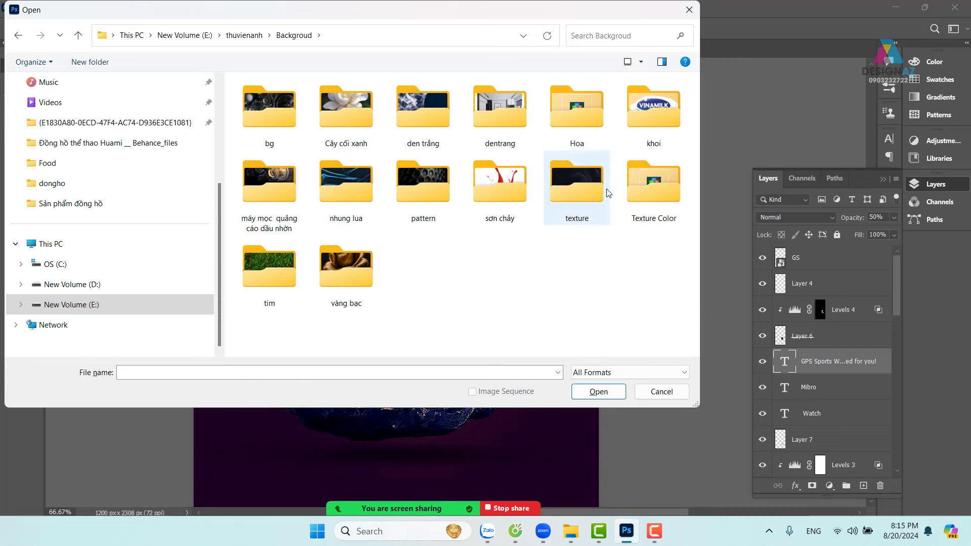
pyautogui.doubleClick(581, 189)
# Open the blue lens flare image transformerslensflare31 copy from the texture folder.
pyautogui.scroll(-15, 569, 218)
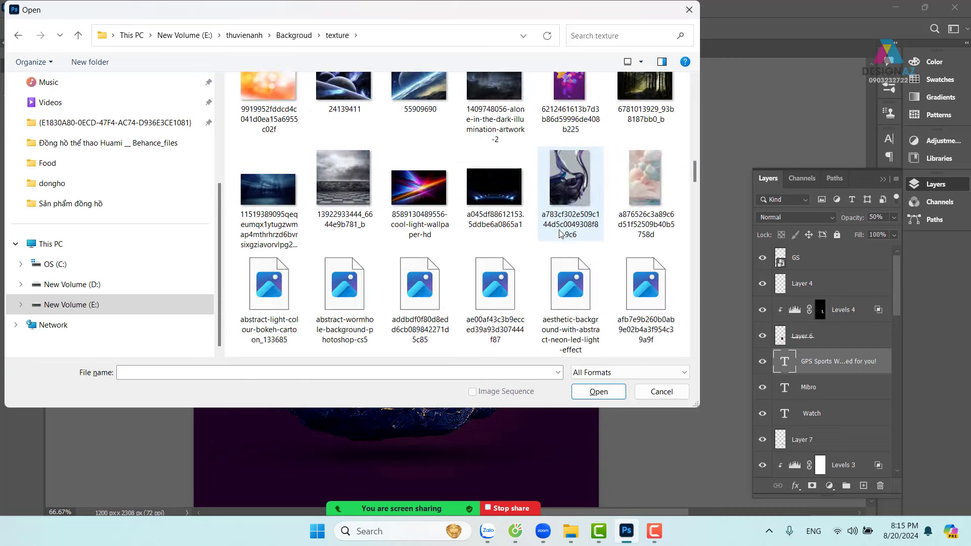
pyautogui.scroll(-12, 562, 248)
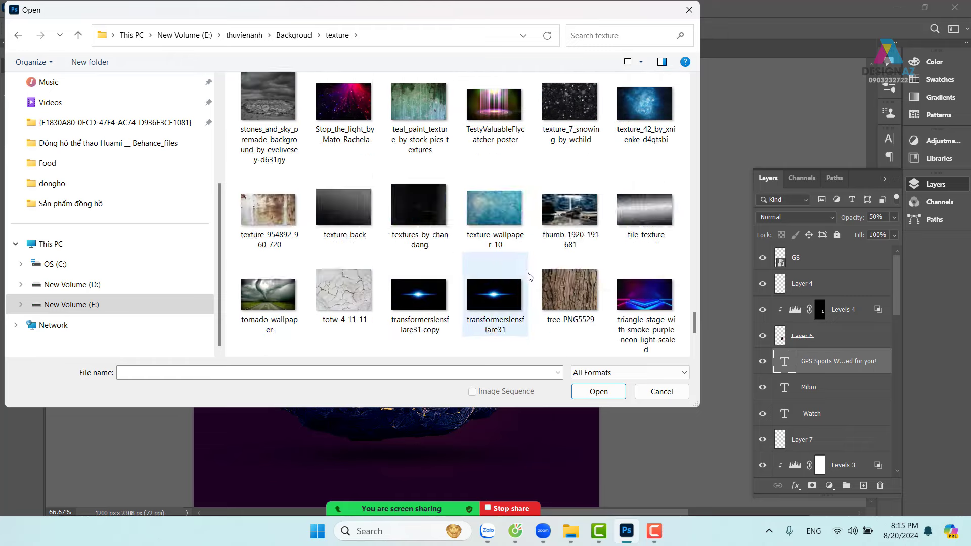
pyautogui.click(419, 94)
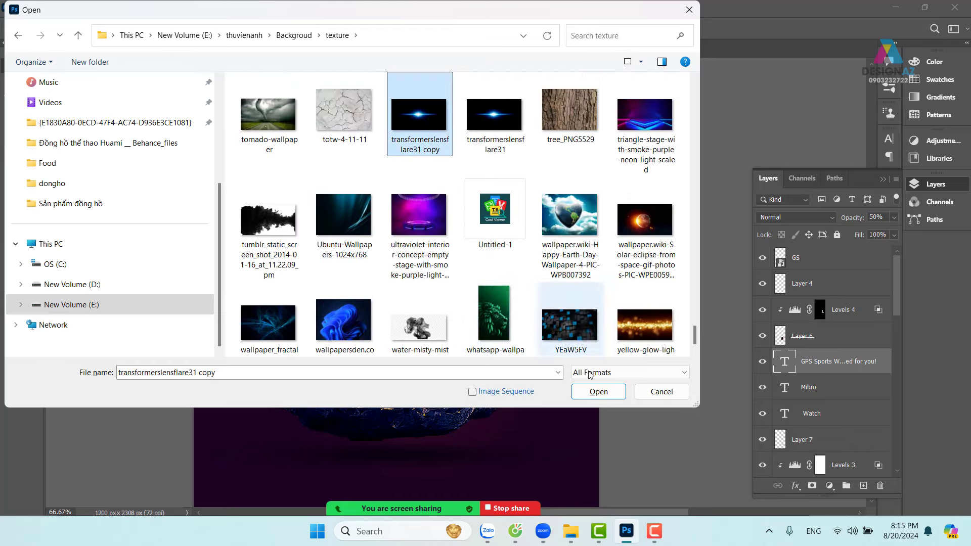
pyautogui.click(588, 392)
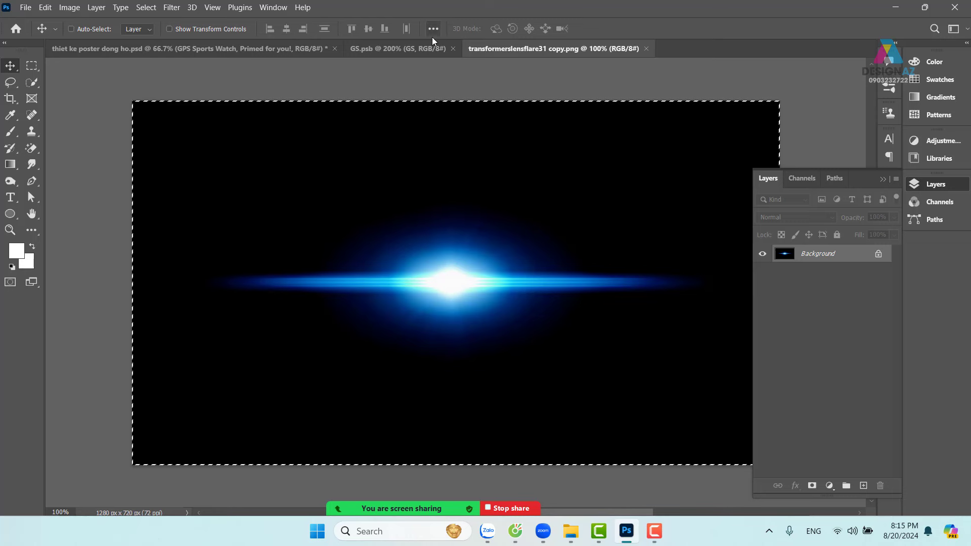
# Copy the whole lens flare into the poster above the tagline layer, close its source image, and set its blend mode to Screen.
pyautogui.click(645, 48)
pyautogui.moveTo(580, 171); pyautogui.dragTo(389, 335)
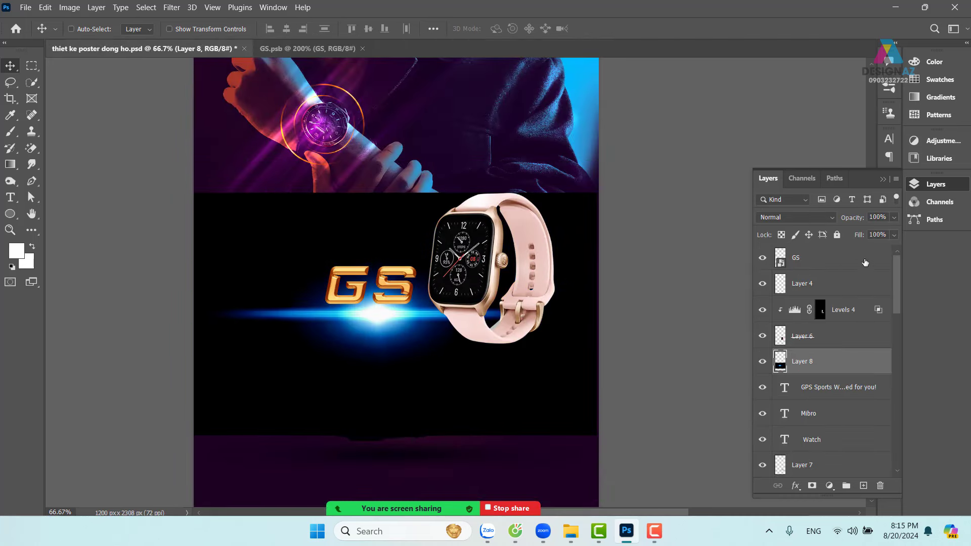
pyautogui.click(812, 217)
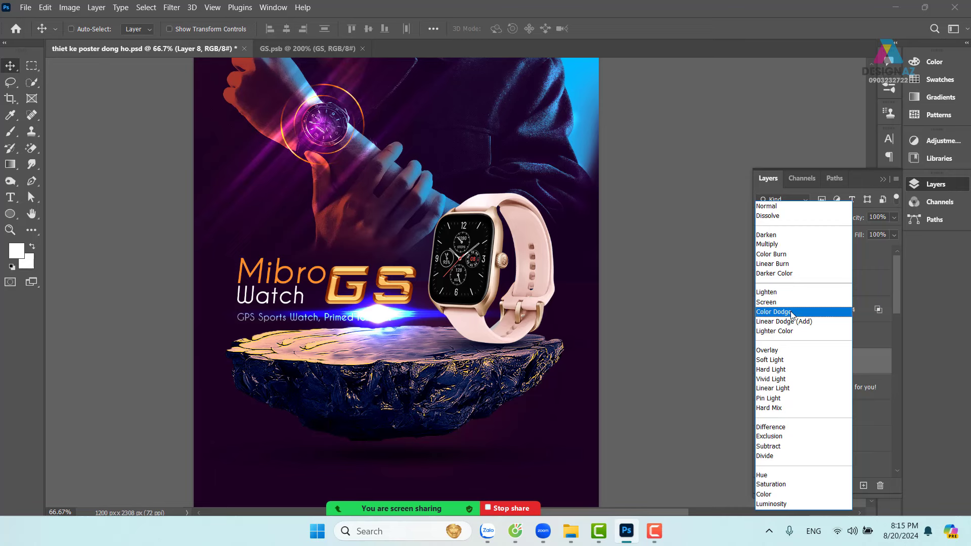
pyautogui.click(773, 302)
# Transform the flare to 68.36% width and 18.47% height and place it between the Watch text and the tagline.
pyautogui.moveTo(389, 331); pyautogui.dragTo(370, 326)
pyautogui.hotkey('ctrl', 't')
pyautogui.moveTo(573, 192); pyautogui.dragTo(314, 335)
pyautogui.moveTo(248, 338); pyautogui.dragTo(316, 313)
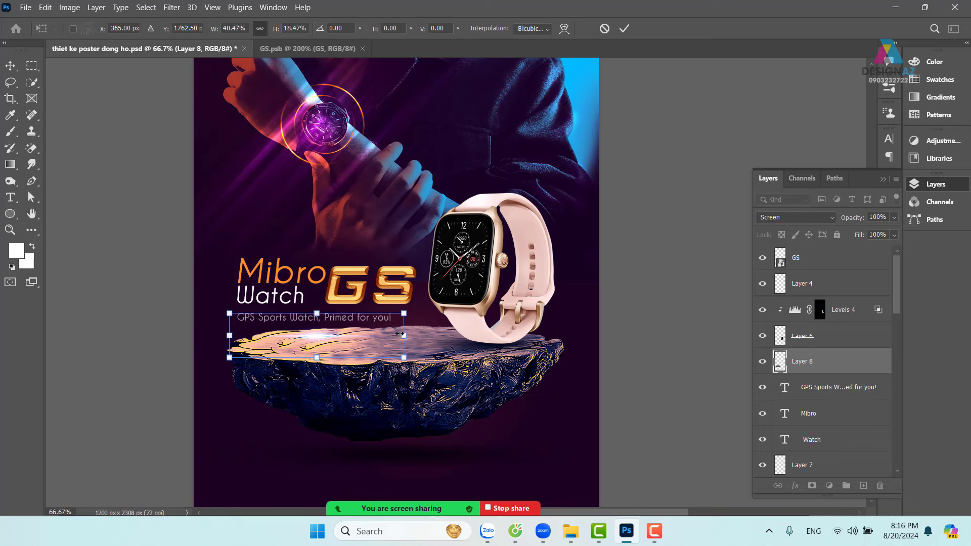
pyautogui.moveTo(406, 334); pyautogui.dragTo(523, 333)
pyautogui.moveTo(411, 342); pyautogui.dragTo(368, 316)
pyautogui.hotkey('shift', 'Left')
pyautogui.hotkey('shift', 'Left')
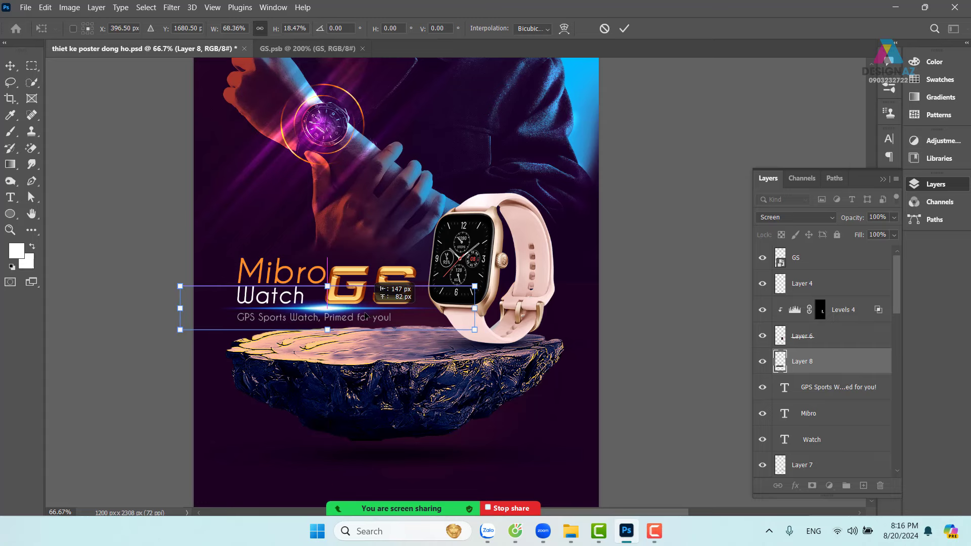
pyautogui.press('Return')
# Shrink the flare streak again to 81.14% width and 60.15% height, keeping it under the Watch and GS lettering.
pyautogui.hotkey('ctrl', '+')
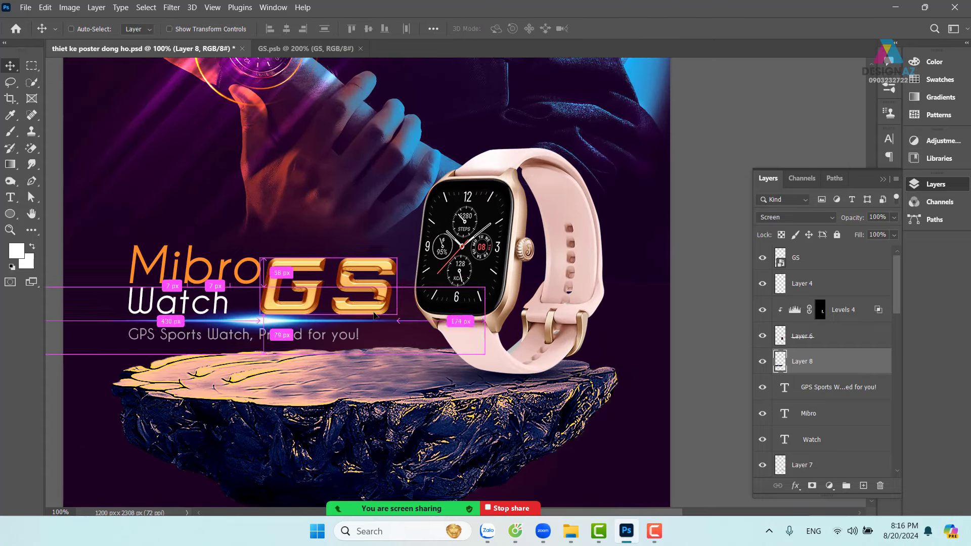
pyautogui.moveTo(312, 324); pyautogui.dragTo(393, 314)
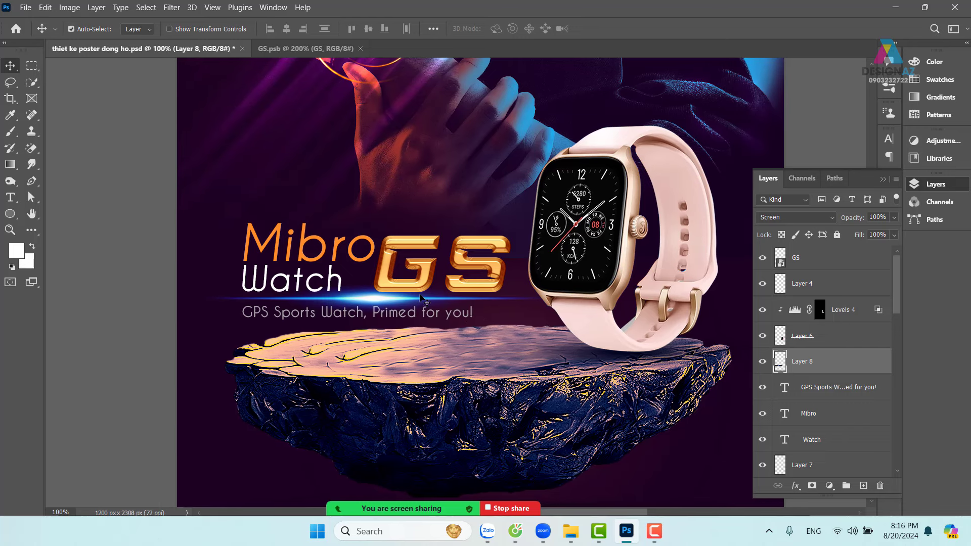
pyautogui.hotkey('ctrl', 't')
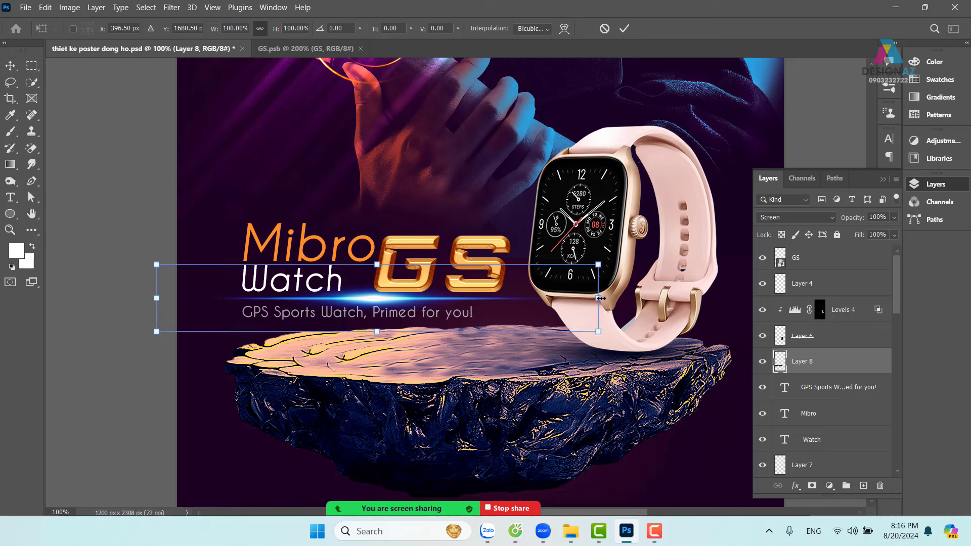
pyautogui.moveTo(600, 298); pyautogui.dragTo(516, 298)
pyautogui.moveTo(403, 295); pyautogui.dragTo(437, 298)
pyautogui.moveTo(368, 265); pyautogui.dragTo(388, 298)
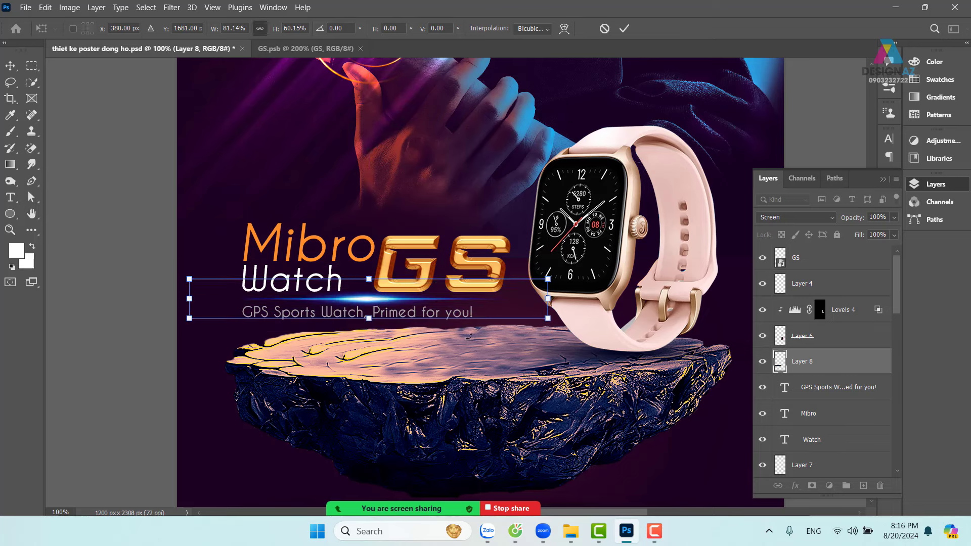
pyautogui.press('Return')
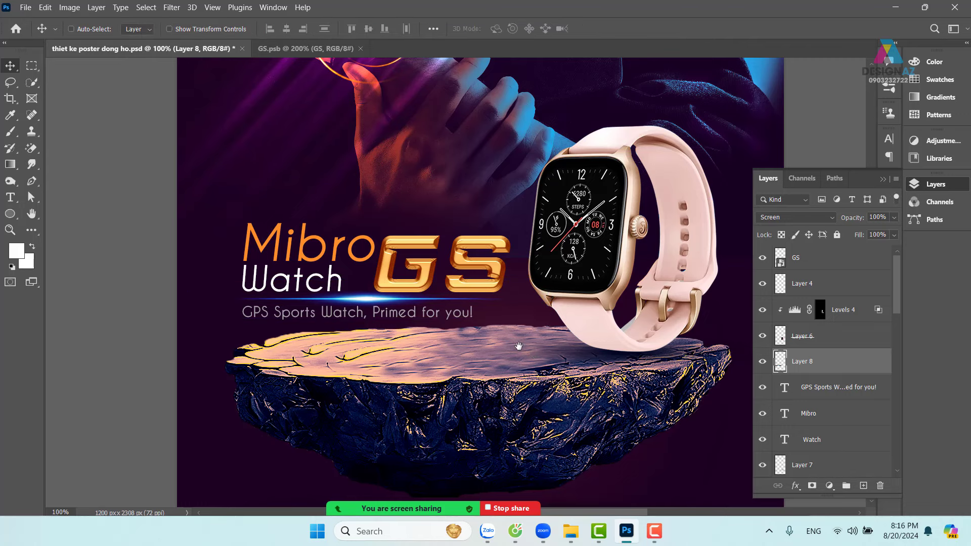
# Move the GPS Sports Watch tagline slightly down and shift the flare streak down about 9 px to even the spacing.
pyautogui.moveTo(519, 346); pyautogui.dragTo(486, 310)
pyautogui.rightClick(390, 278)
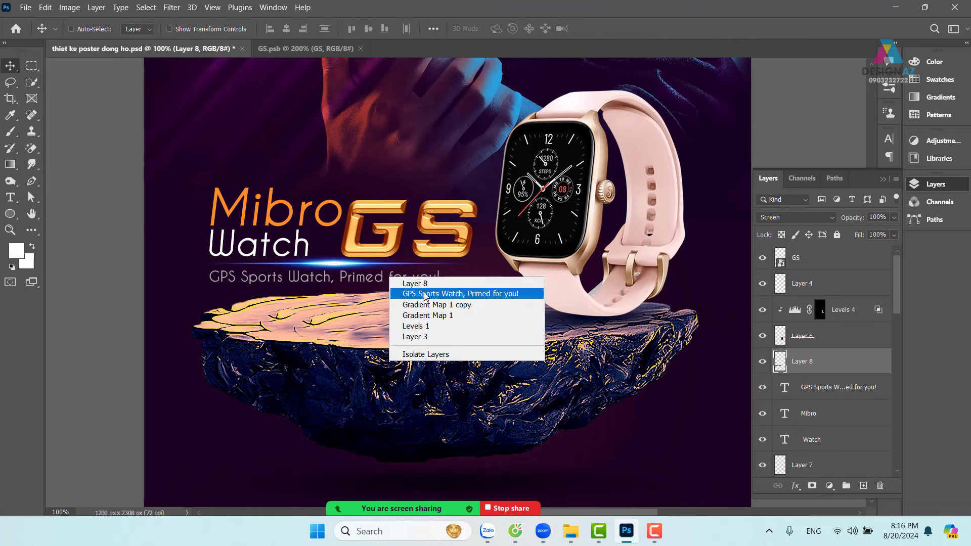
pyautogui.click(424, 295)
pyautogui.moveTo(388, 281); pyautogui.dragTo(389, 286)
pyautogui.rightClick(384, 266)
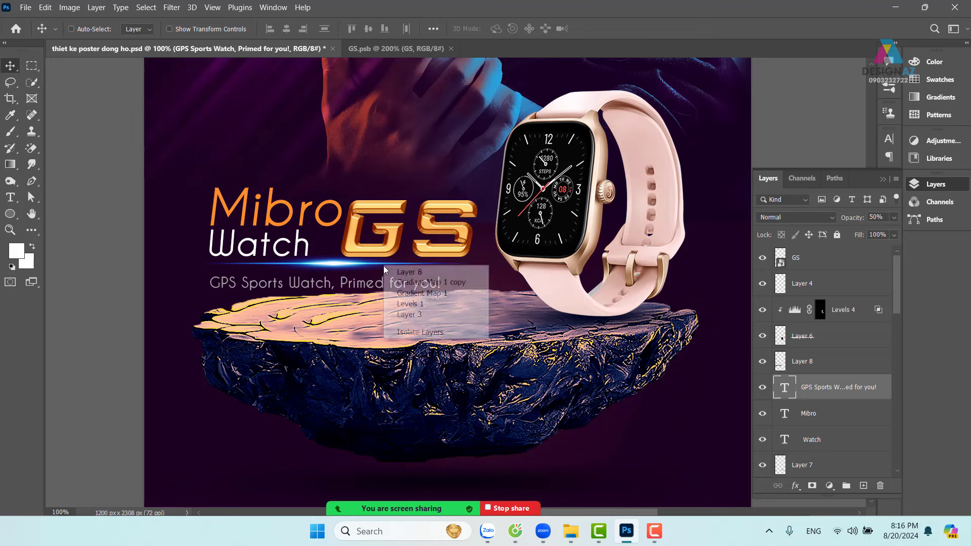
pyautogui.click(395, 269)
pyautogui.moveTo(355, 265); pyautogui.dragTo(357, 270)
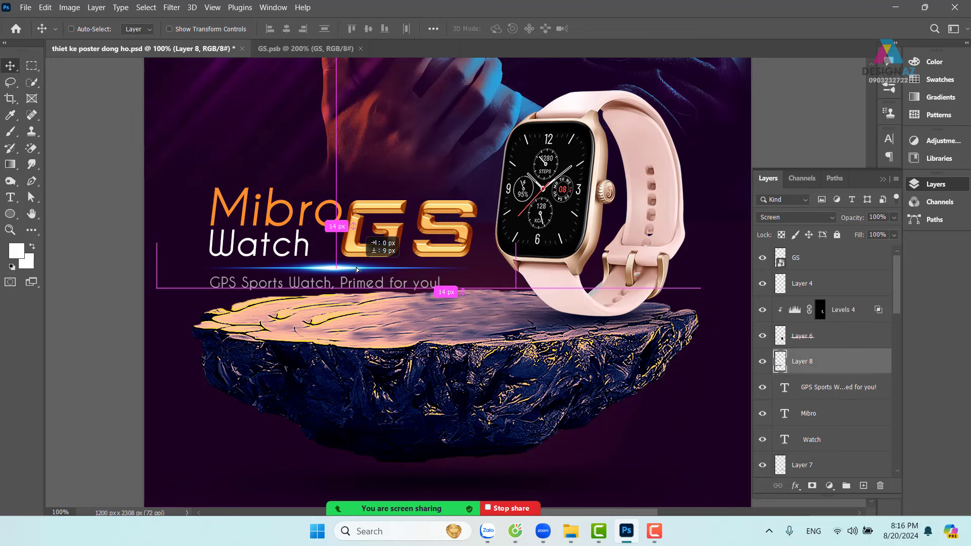
# Add a Gradient Overlay layer style to the orange Mibro text.
pyautogui.moveTo(503, 283); pyautogui.dragTo(472, 292)
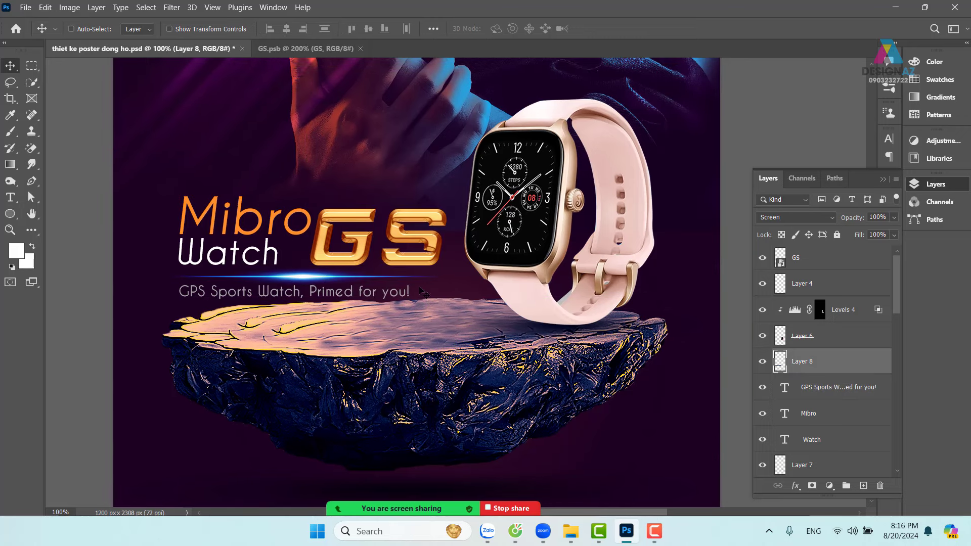
pyautogui.hotkey('ctrl', '+')
pyautogui.moveTo(296, 279); pyautogui.dragTo(581, 353)
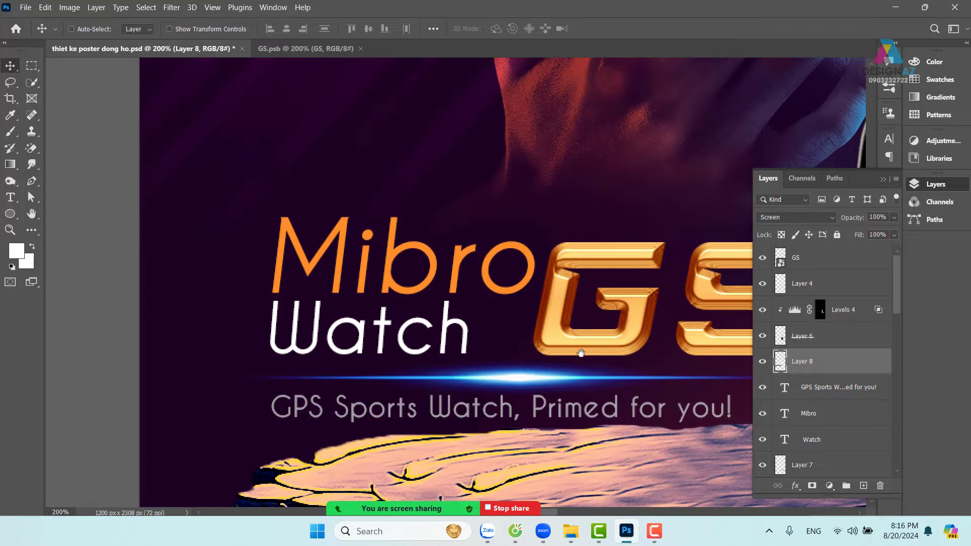
pyautogui.rightClick(453, 272)
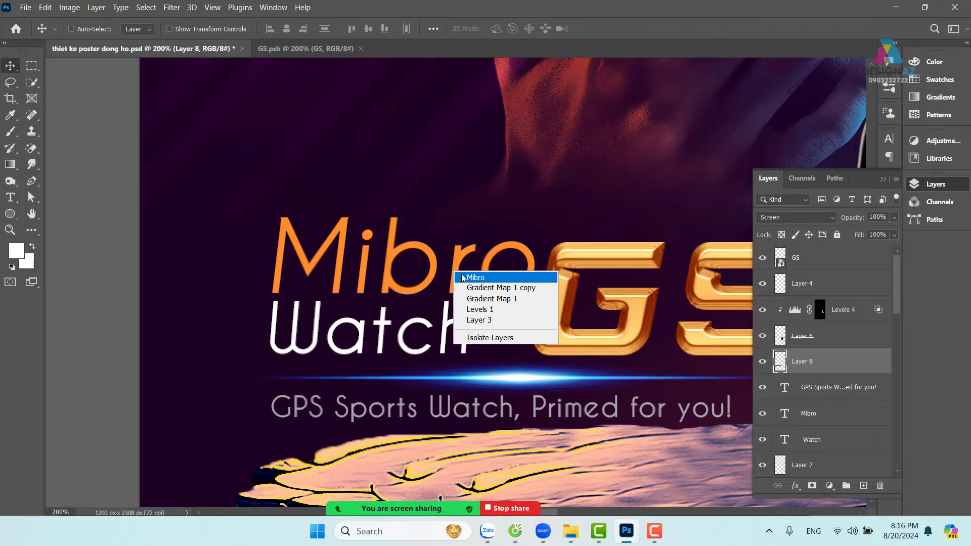
pyautogui.click(467, 278)
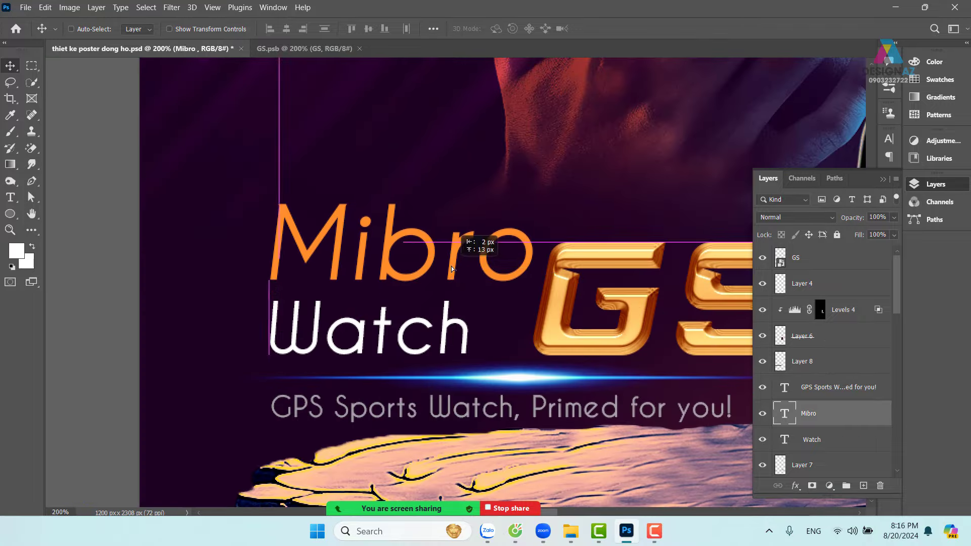
pyautogui.rightClick(850, 415)
pyautogui.click(743, 17)
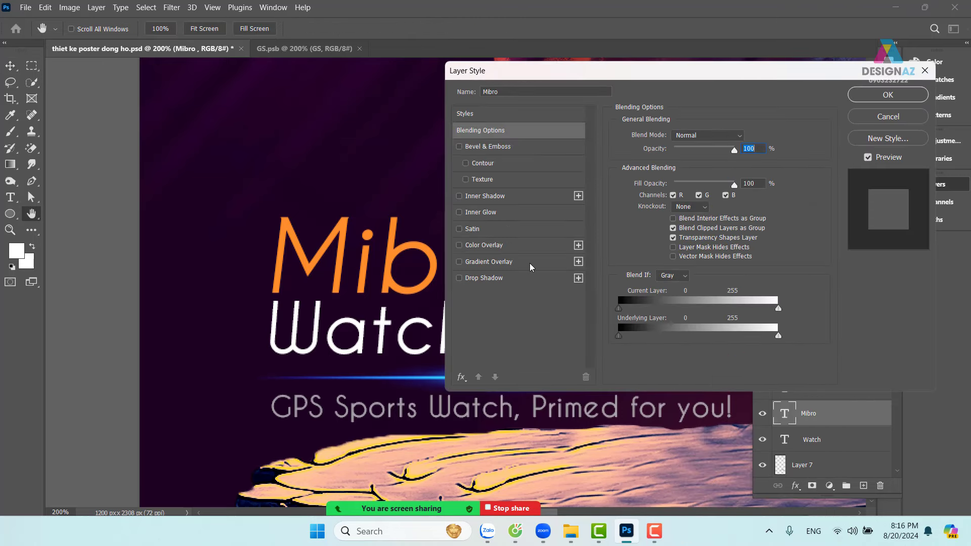
pyautogui.click(529, 263)
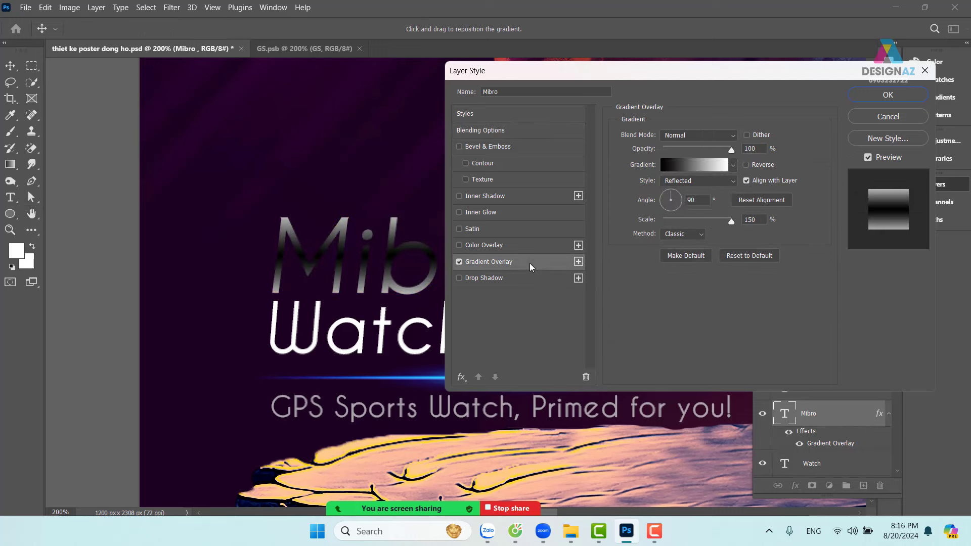
# Change the start colour stop of the Mibro text's overlay gradient to orange ff5400.
pyautogui.click(691, 166)
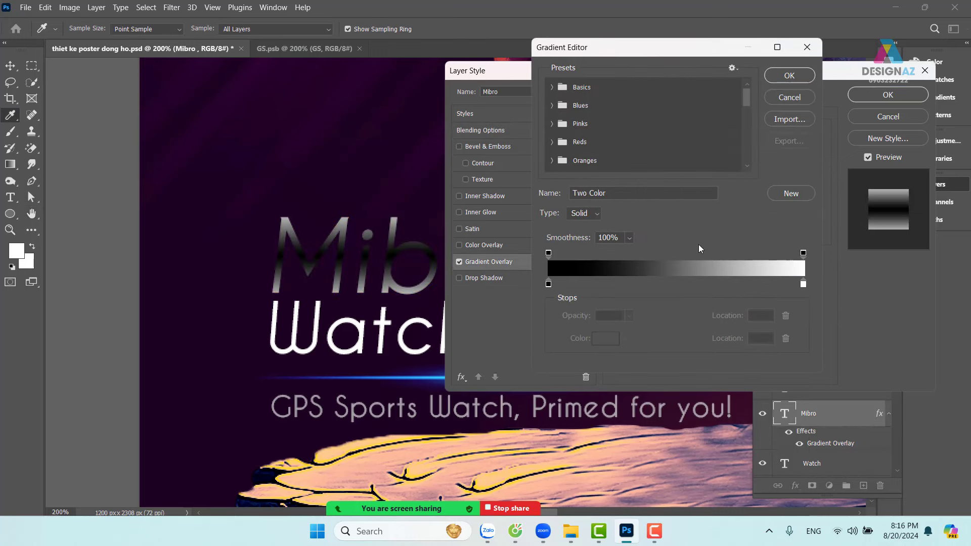
pyautogui.click(550, 284)
pyautogui.click(606, 339)
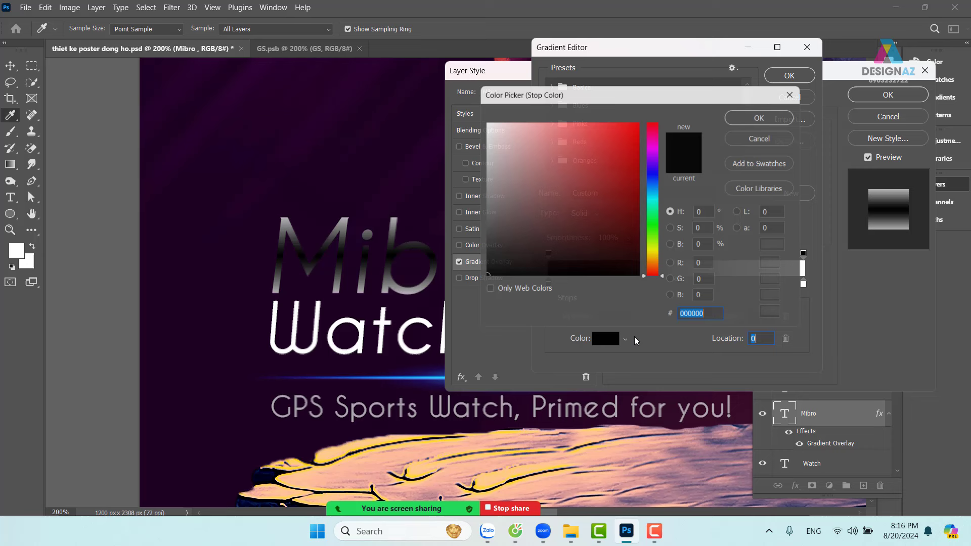
pyautogui.click(656, 270)
pyautogui.write('5c1e00')
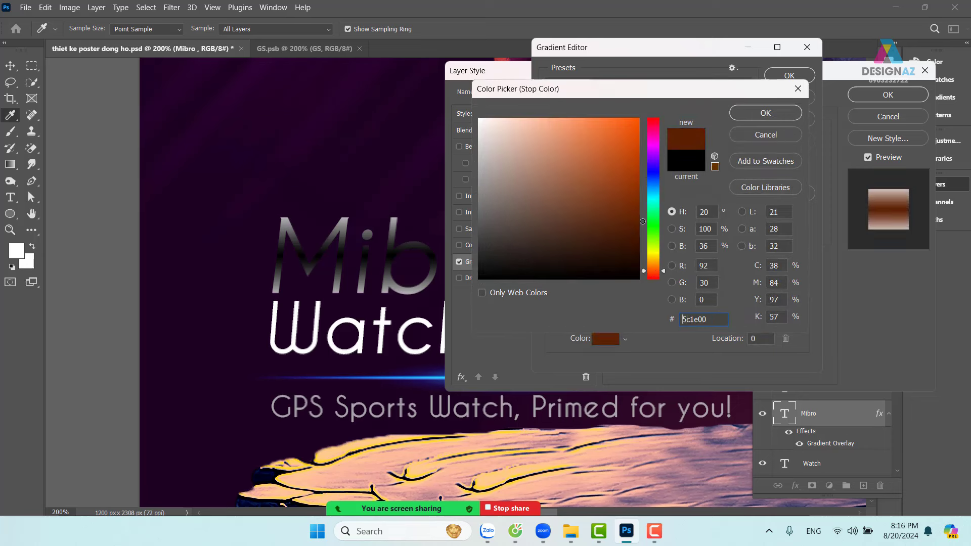
pyautogui.moveTo(613, 174); pyautogui.dragTo(640, 117)
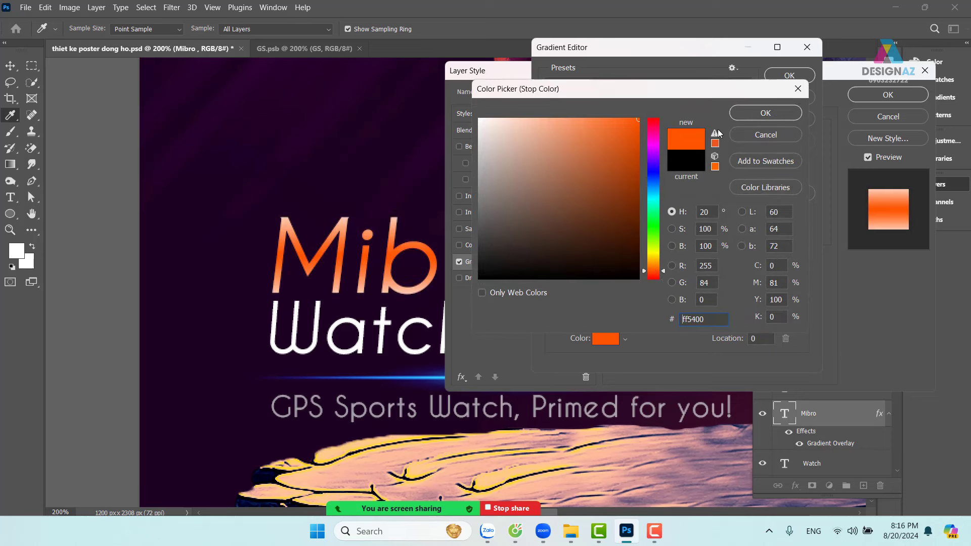
pyautogui.press('Return')
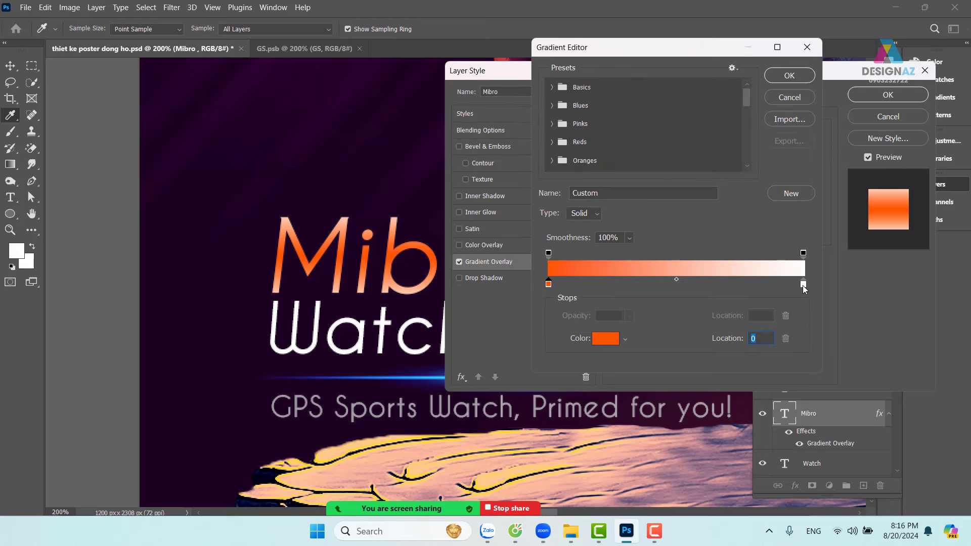
# Set the end colour stop of the Mibro overlay gradient to pale yellow fff992 and apply the layer style.
pyautogui.click(803, 286)
pyautogui.click(613, 336)
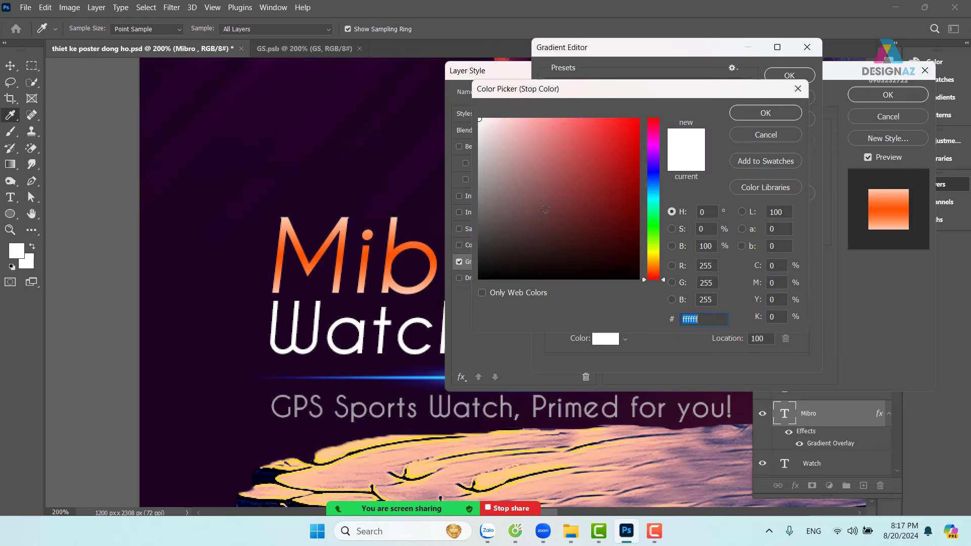
pyautogui.click(654, 254)
pyautogui.click(547, 119)
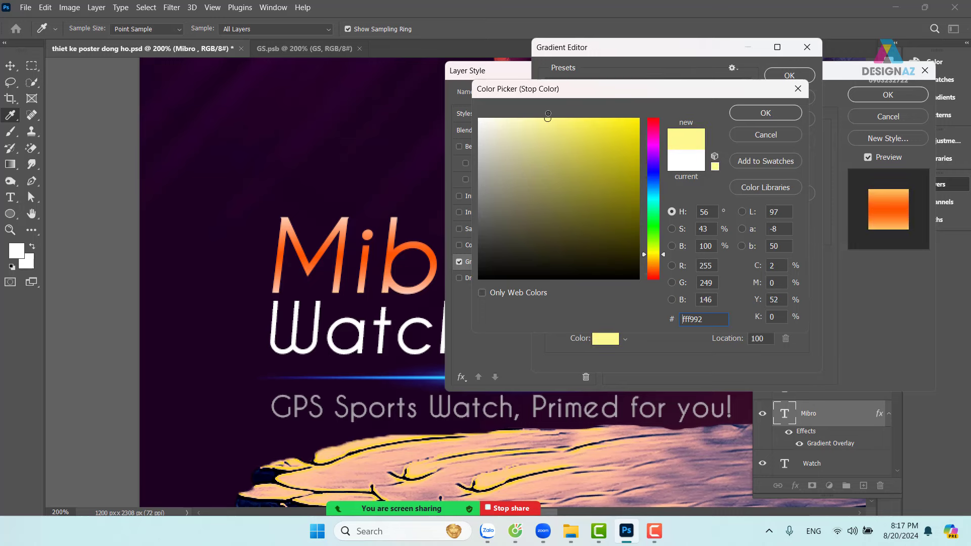
pyautogui.click(777, 112)
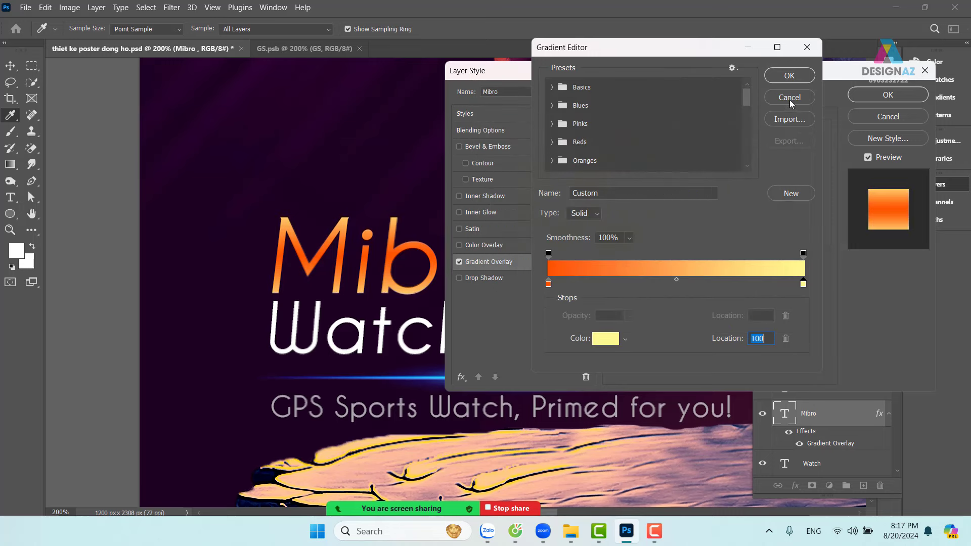
pyautogui.click(789, 76)
pyautogui.click(888, 94)
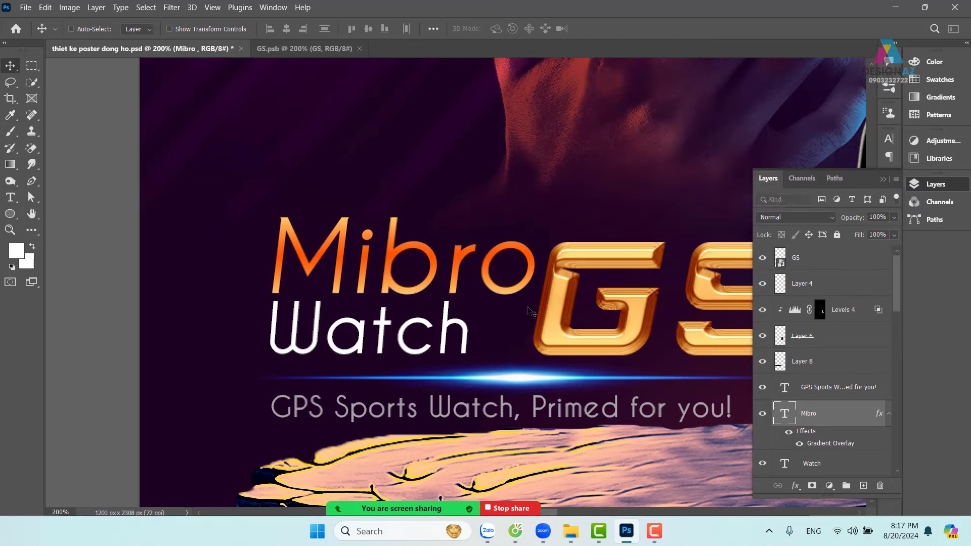
# Reopen the Mibro text's Gradient Overlay and change its gradient's start stop to orange ff7200.
pyautogui.hotkey('ctrl', '-')
pyautogui.hotkey('ctrl', '-')
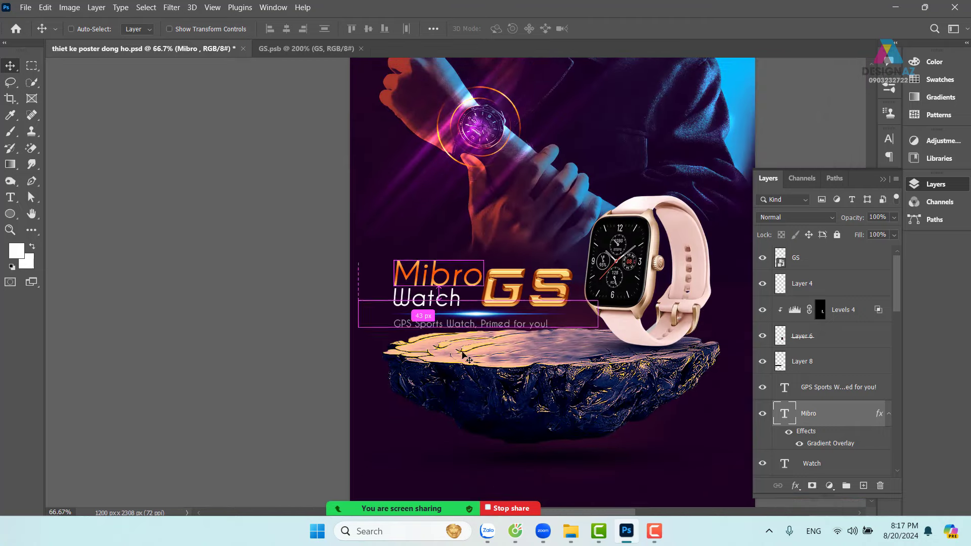
pyautogui.moveTo(415, 327); pyautogui.dragTo(372, 341)
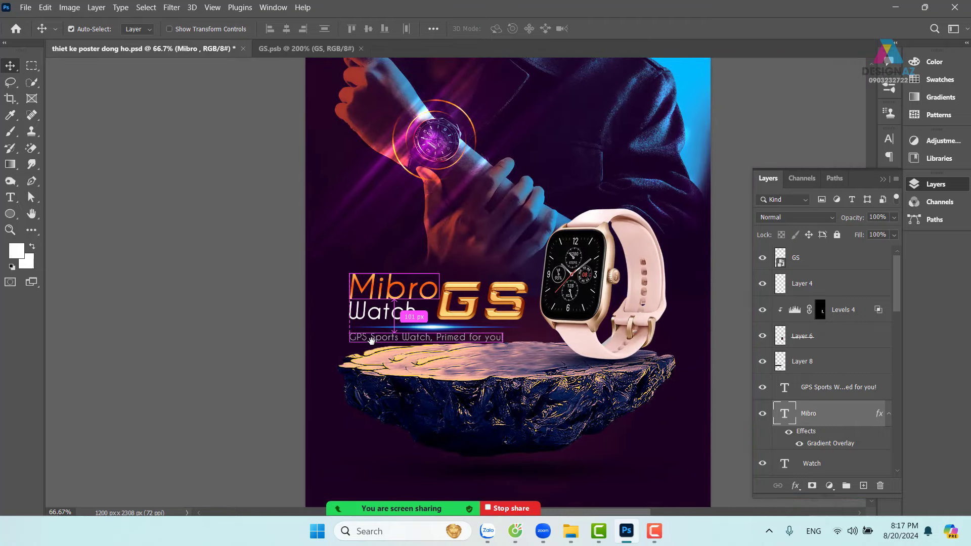
pyautogui.hotkey('ctrl', '+')
pyautogui.hotkey('ctrl', '+')
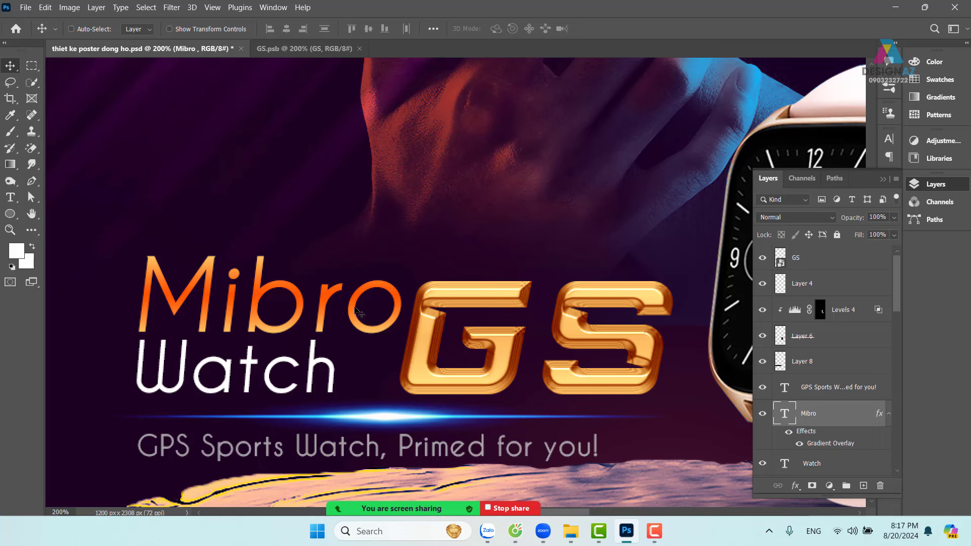
pyautogui.rightClick(356, 308)
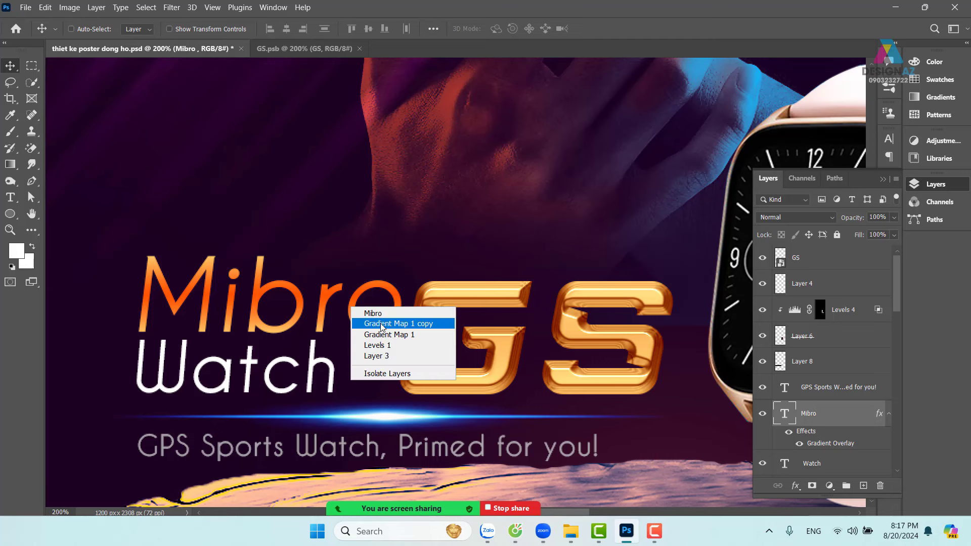
pyautogui.click(373, 314)
pyautogui.rightClick(844, 425)
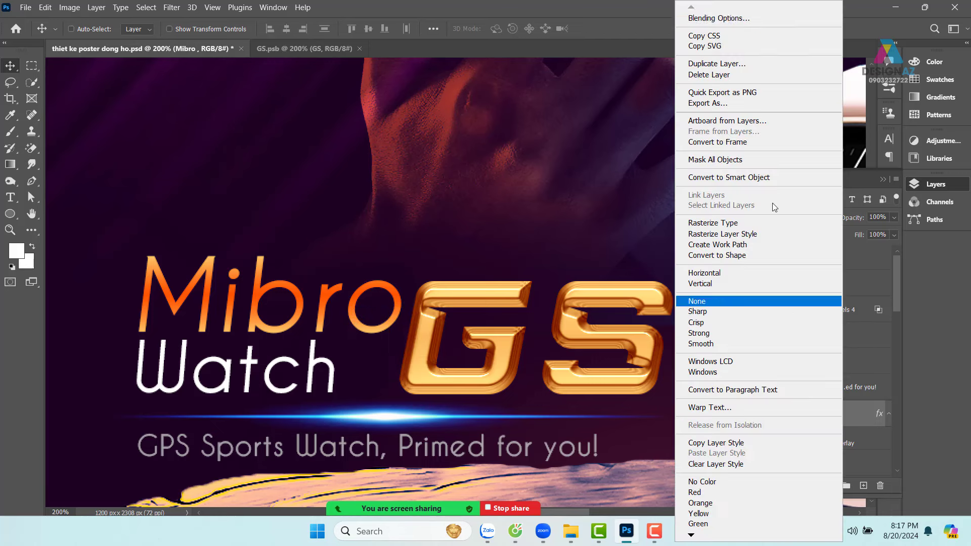
pyautogui.click(762, 15)
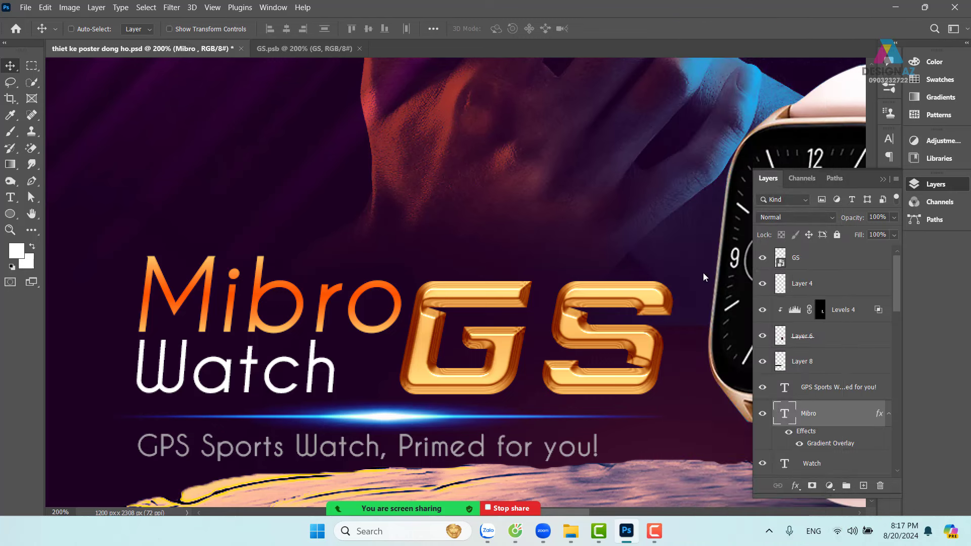
pyautogui.click(516, 265)
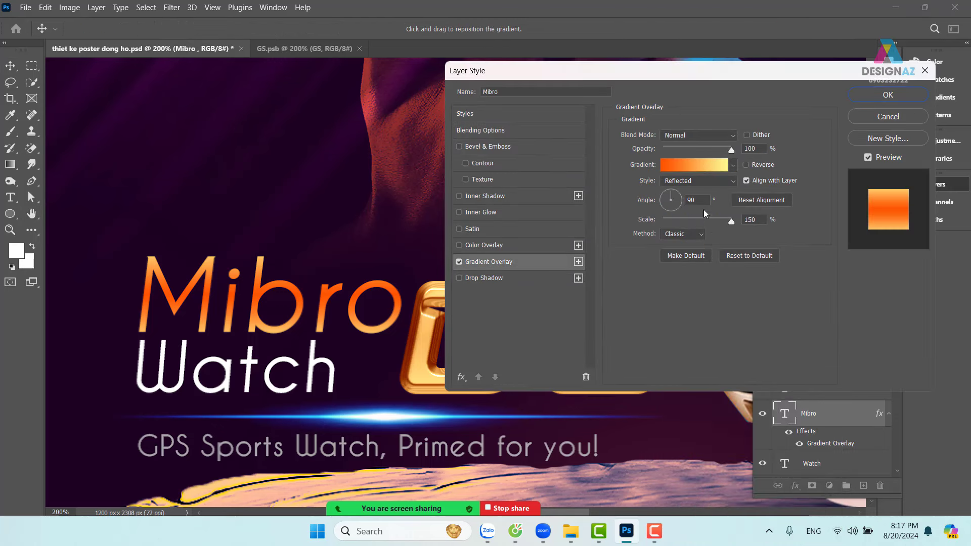
pyautogui.click(696, 162)
pyautogui.click(549, 284)
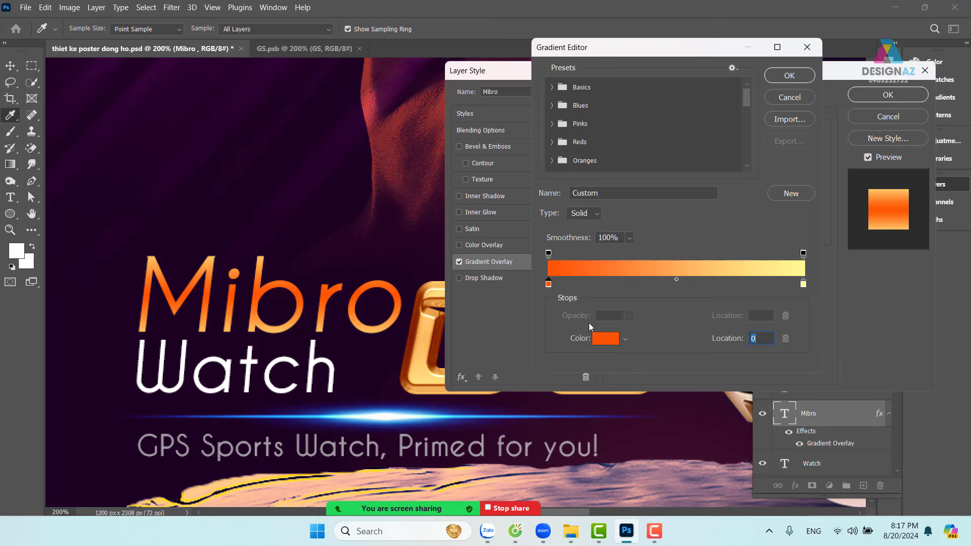
pyautogui.click(606, 339)
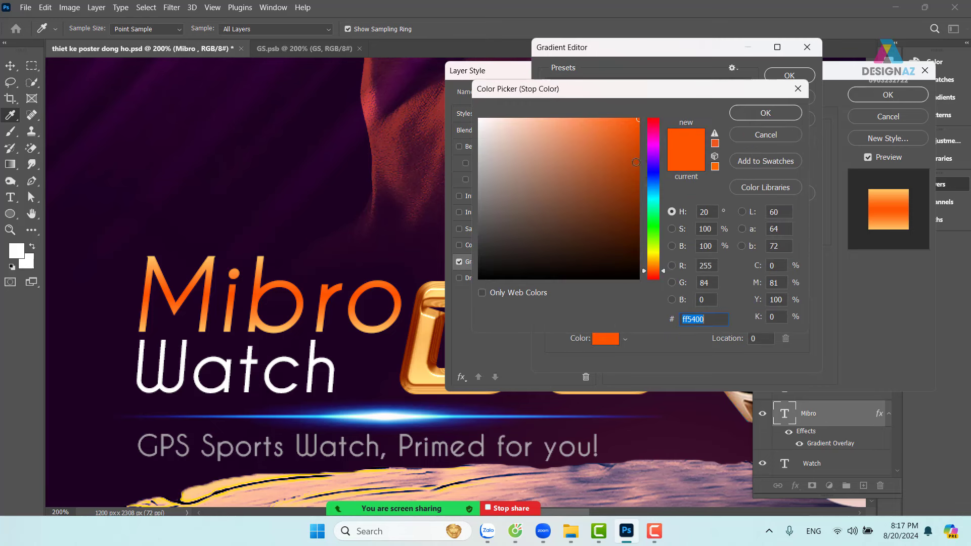
pyautogui.moveTo(660, 273); pyautogui.dragTo(658, 269)
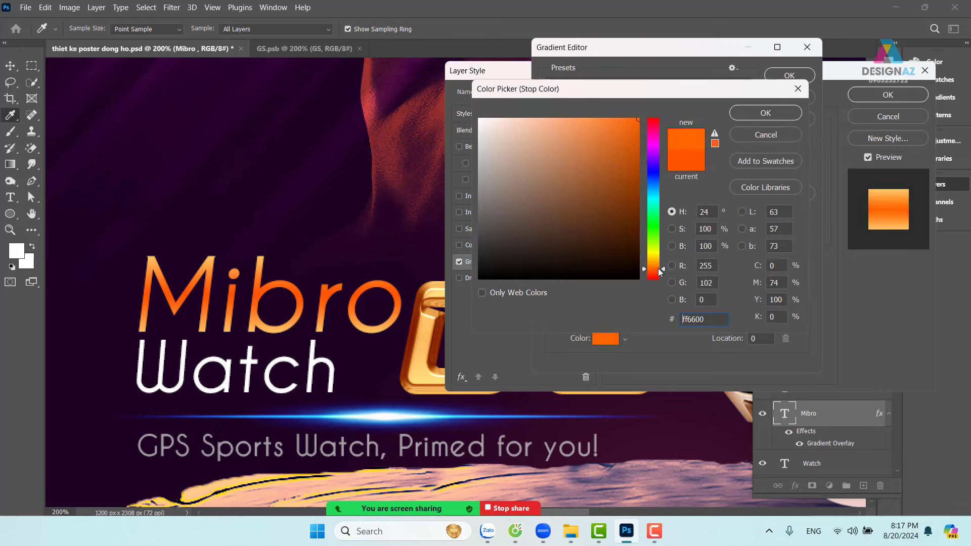
pyautogui.click(792, 109)
# Duplicate the pale yellow end stop near the gradient's middle, and recolour the end stop cream fffde1.
pyautogui.moveTo(804, 284); pyautogui.dragTo(683, 284)
pyautogui.click(802, 284)
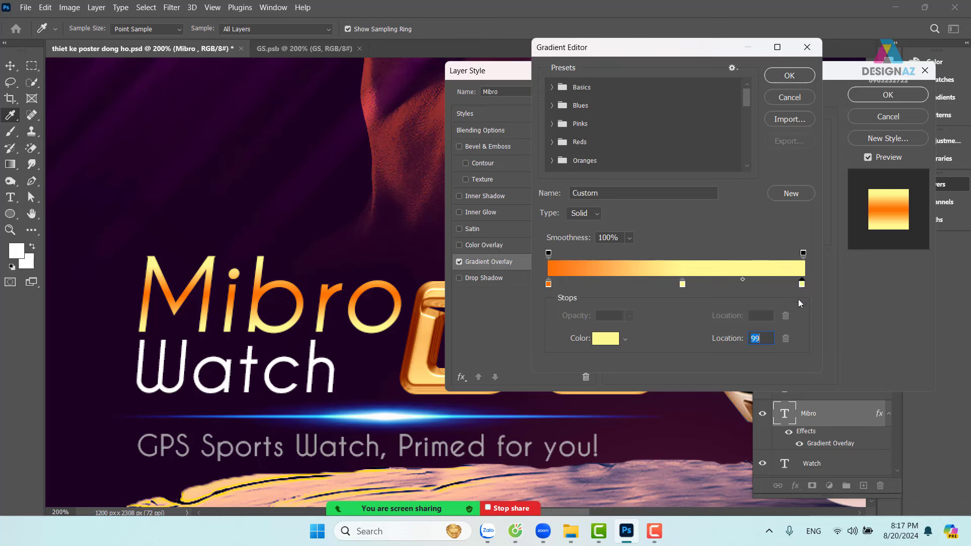
pyautogui.click(617, 344)
pyautogui.moveTo(533, 129); pyautogui.dragTo(497, 110)
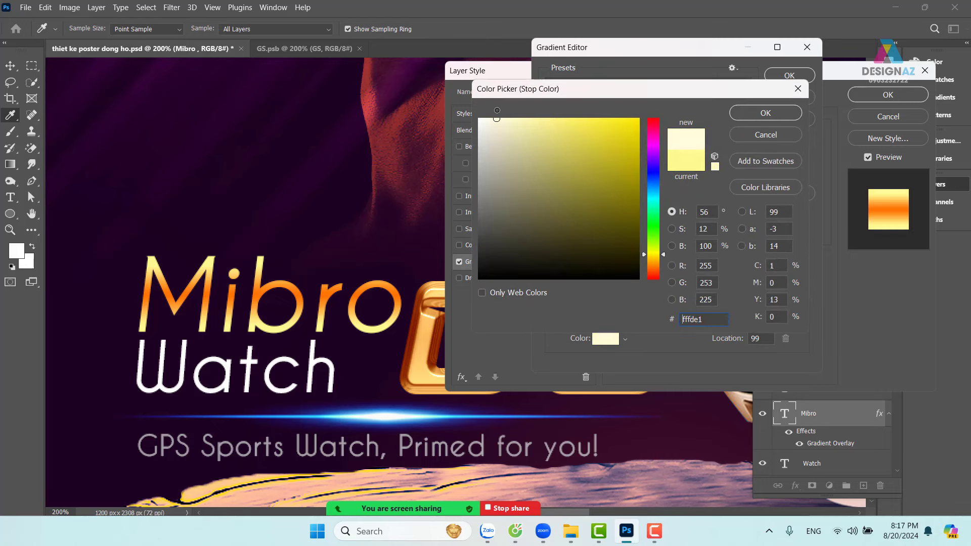
pyautogui.click(736, 114)
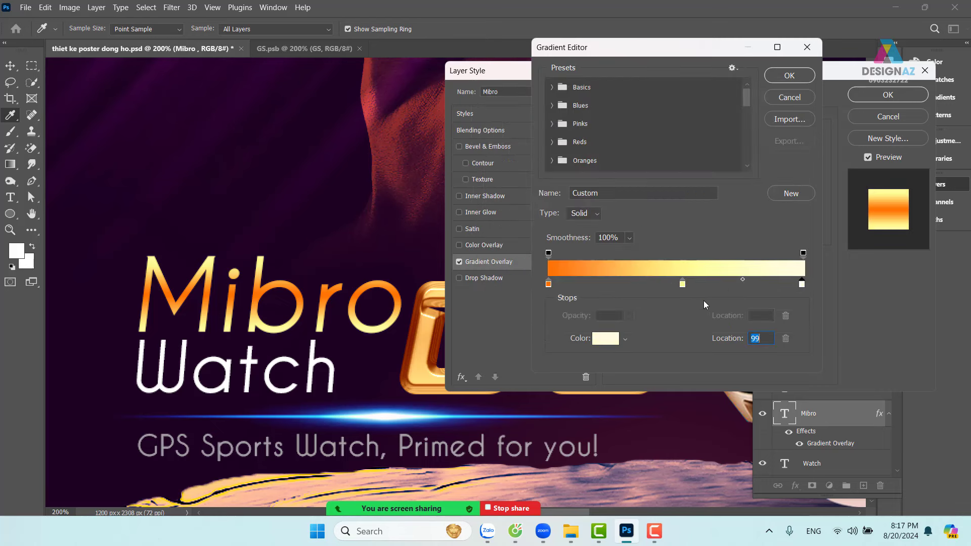
# Place the gradient's middle stop at 55%, colour it light orange ffcf91, and apply the Mibro layer style.
pyautogui.moveTo(683, 284); pyautogui.dragTo(663, 264)
pyautogui.click(608, 339)
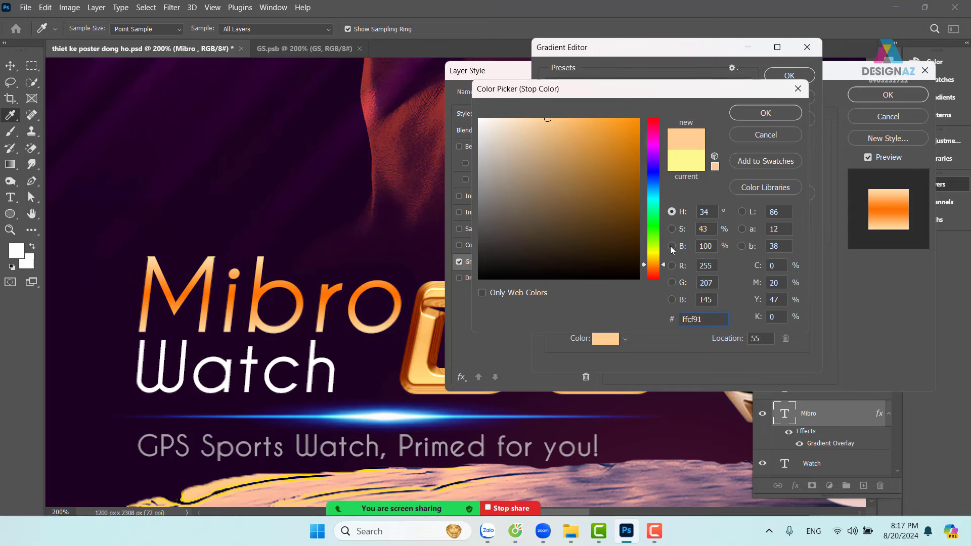
pyautogui.click(778, 113)
pyautogui.click(788, 75)
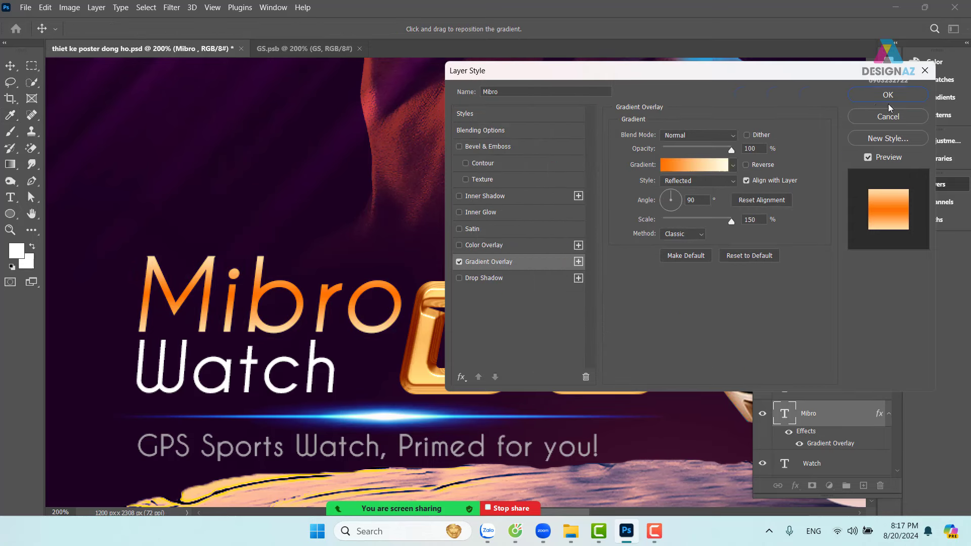
pyautogui.press('Return')
# Select the Watch text layer and add a Gradient Overlay layer style to it.
pyautogui.moveTo(356, 345); pyautogui.dragTo(390, 314)
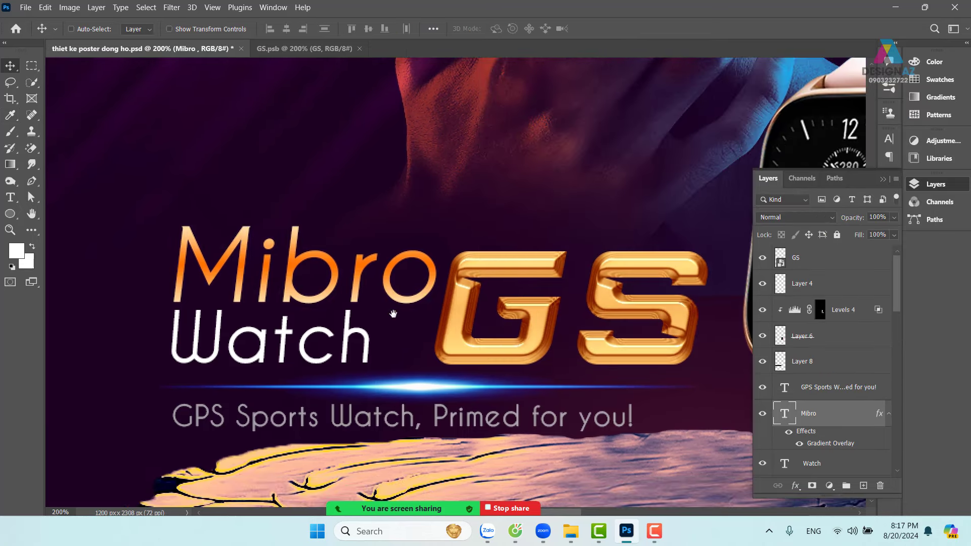
pyautogui.hotkey('ctrl', '-')
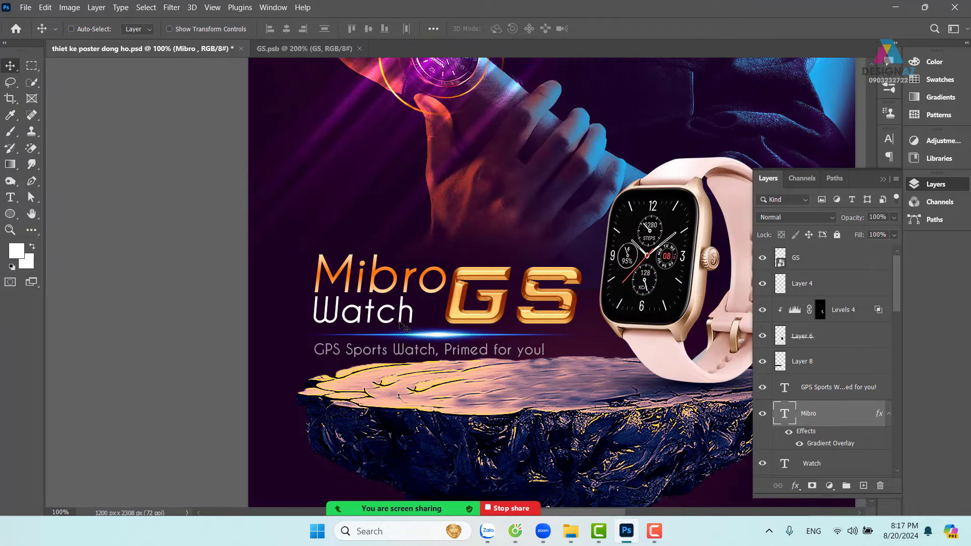
pyautogui.rightClick(399, 324)
pyautogui.click(419, 326)
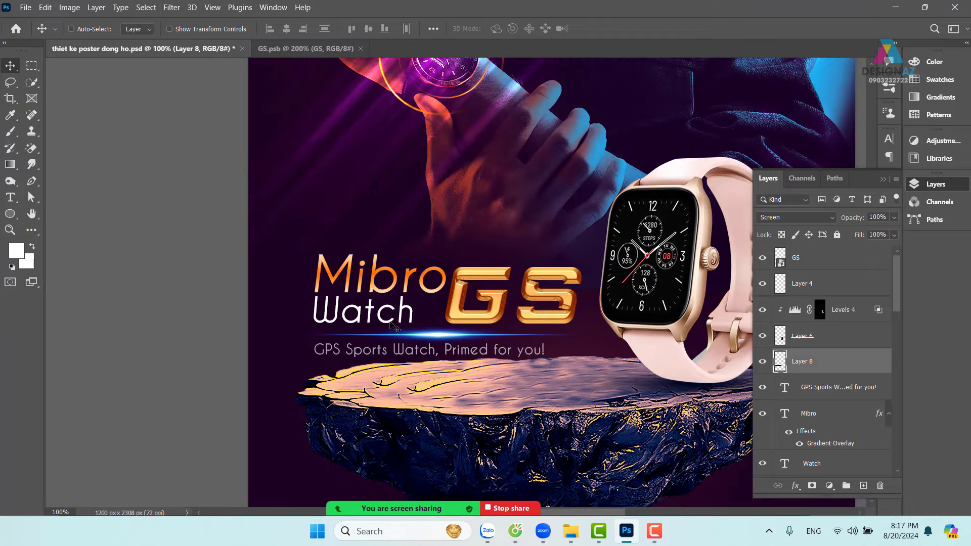
pyautogui.rightClick(394, 323)
pyautogui.click(410, 338)
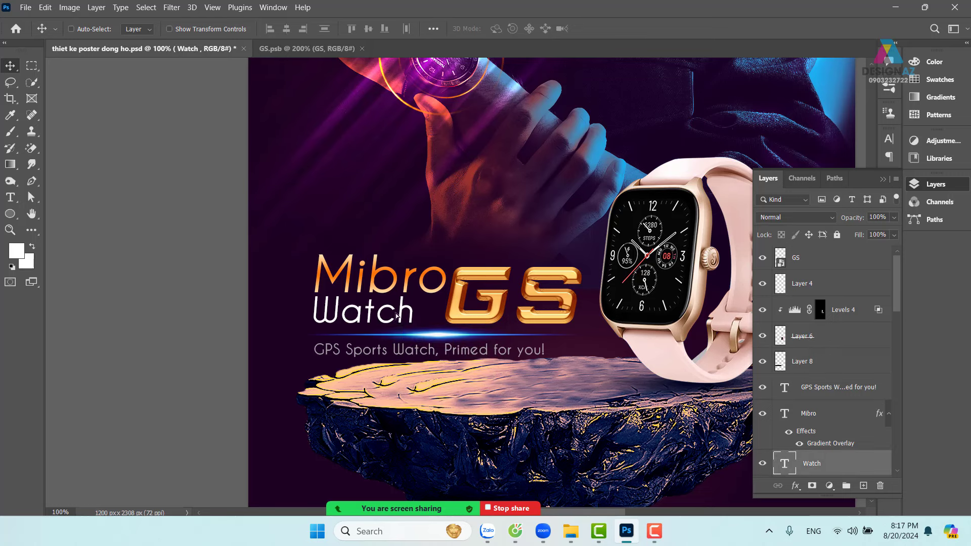
pyautogui.rightClick(830, 471)
pyautogui.click(747, 19)
pyautogui.click(529, 265)
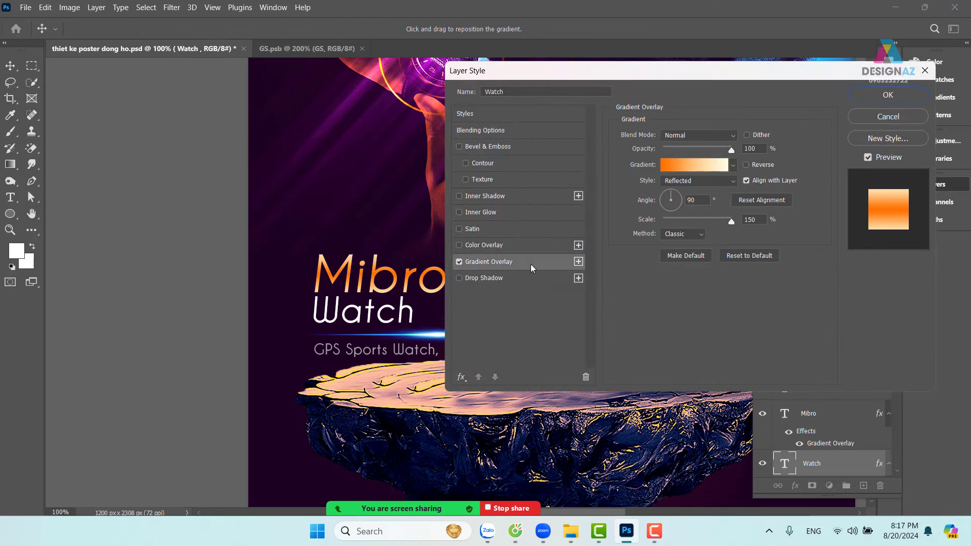
# Change the start colour stop of the Watch text's overlay gradient to grey a4a4a4.
pyautogui.click(703, 168)
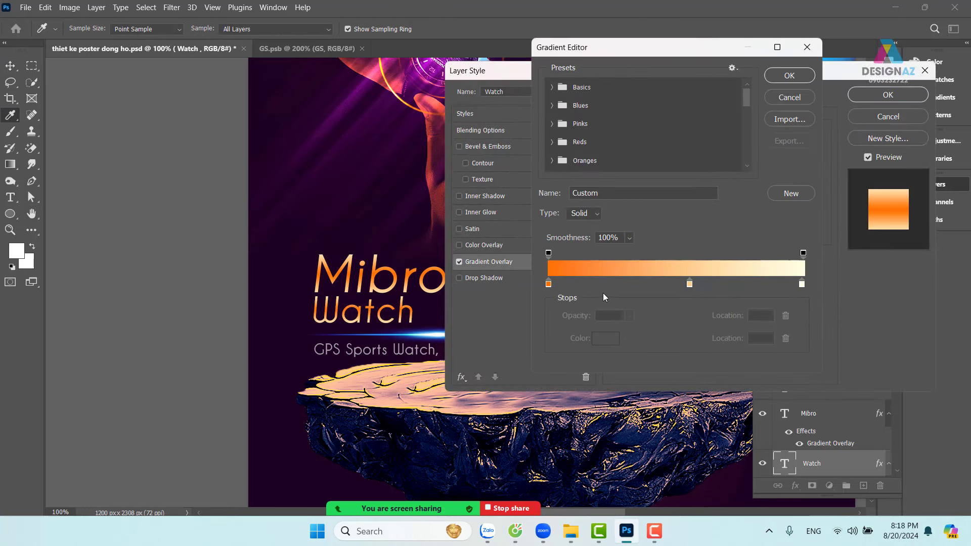
pyautogui.click(548, 283)
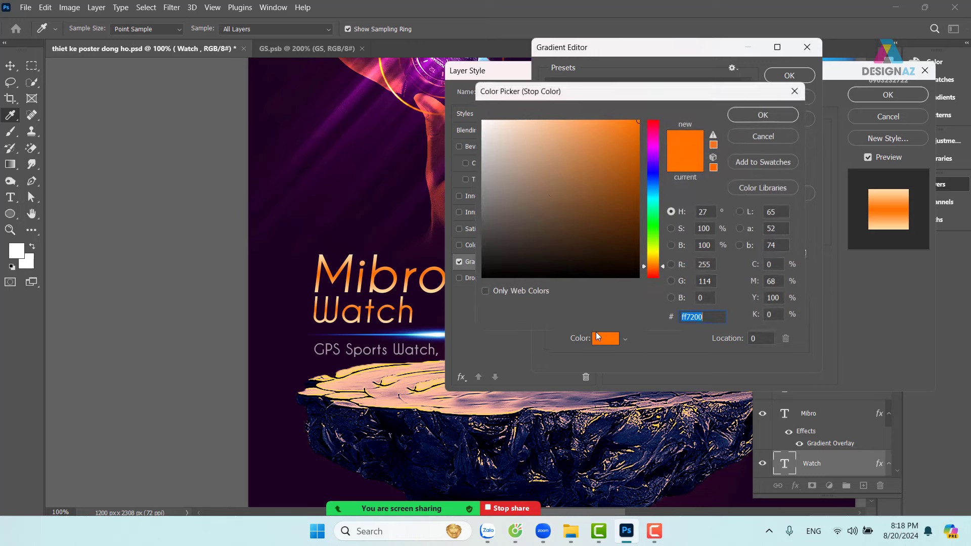
pyautogui.click(605, 338)
pyautogui.moveTo(490, 182); pyautogui.dragTo(471, 175)
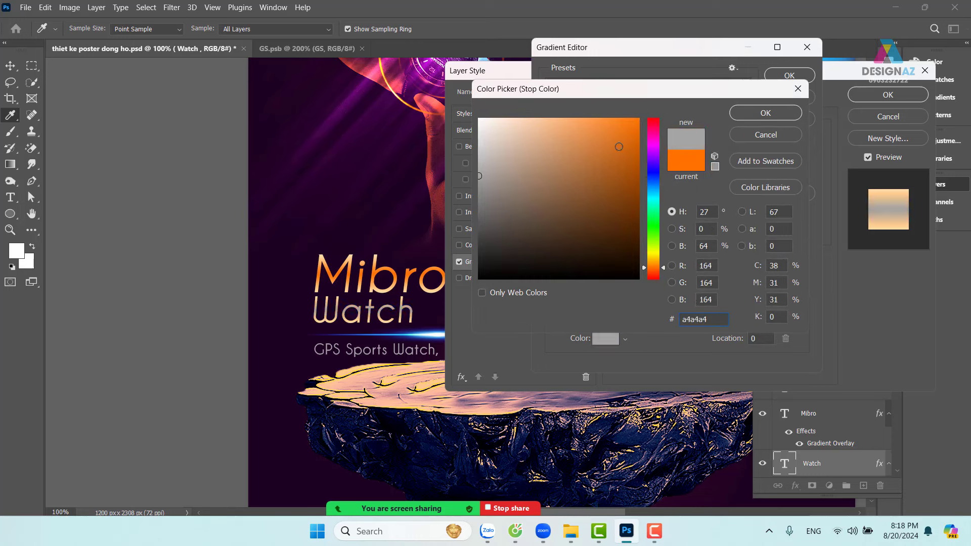
pyautogui.click(763, 112)
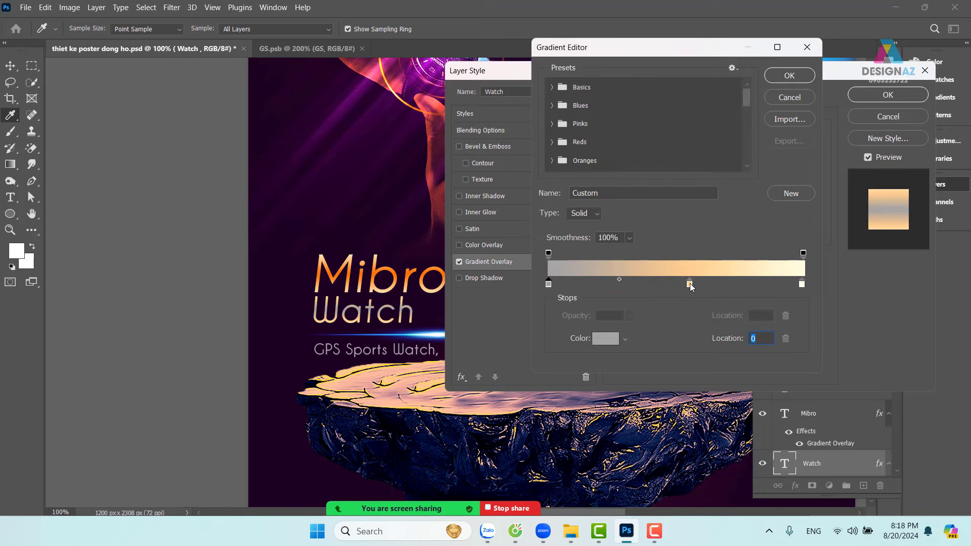
# Remove the Watch gradient's middle stop, set its end stop to white ffffff, and apply the layer style.
pyautogui.moveTo(690, 284); pyautogui.dragTo(695, 314)
pyautogui.click(802, 284)
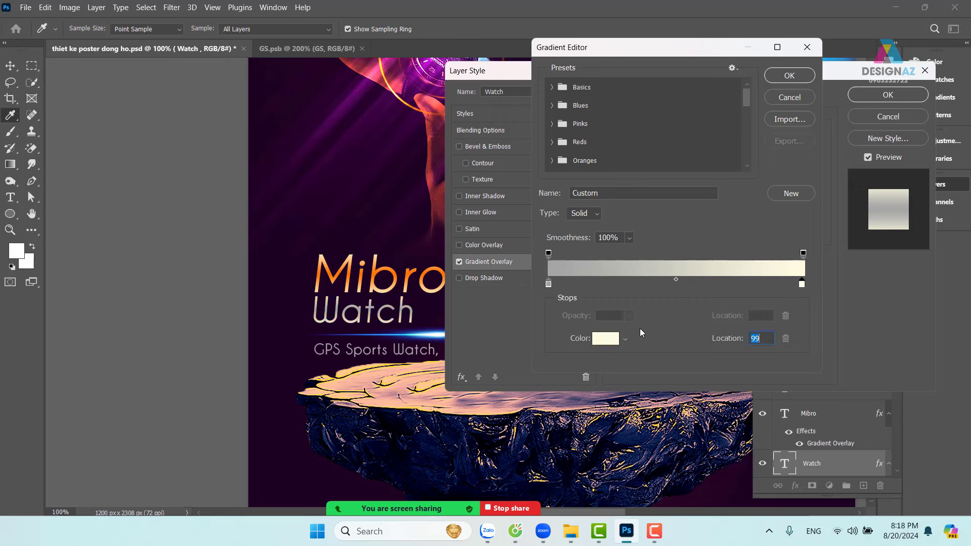
pyautogui.click(613, 340)
pyautogui.write('ffffff')
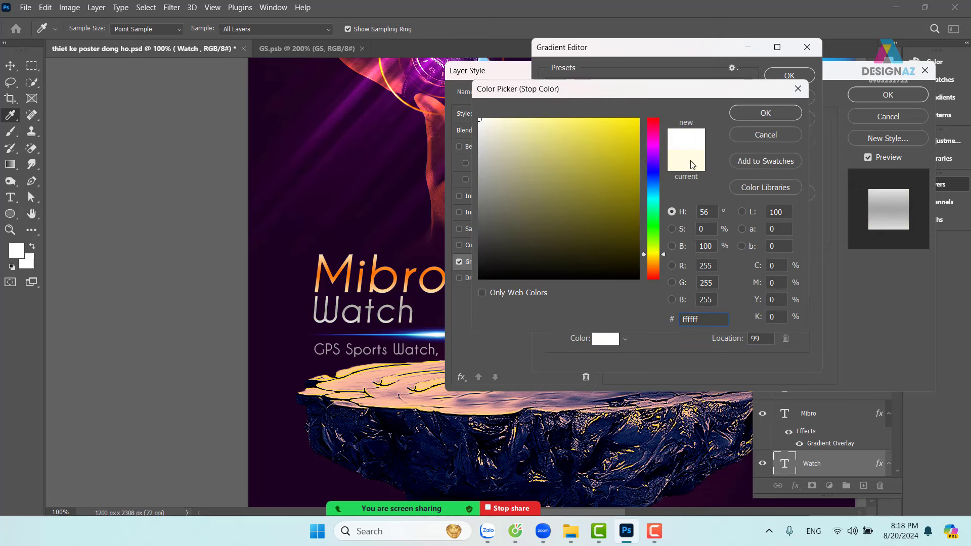
pyautogui.click(766, 113)
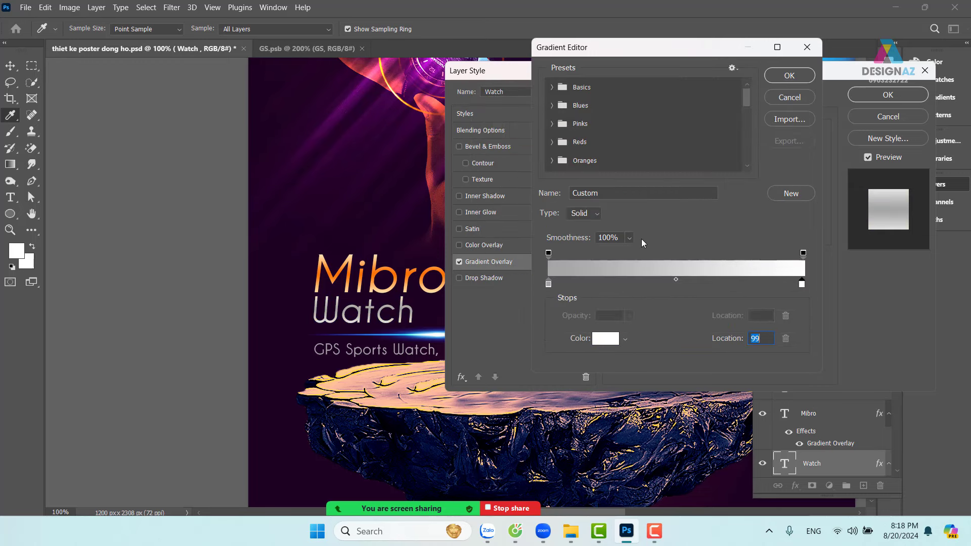
pyautogui.click(795, 78)
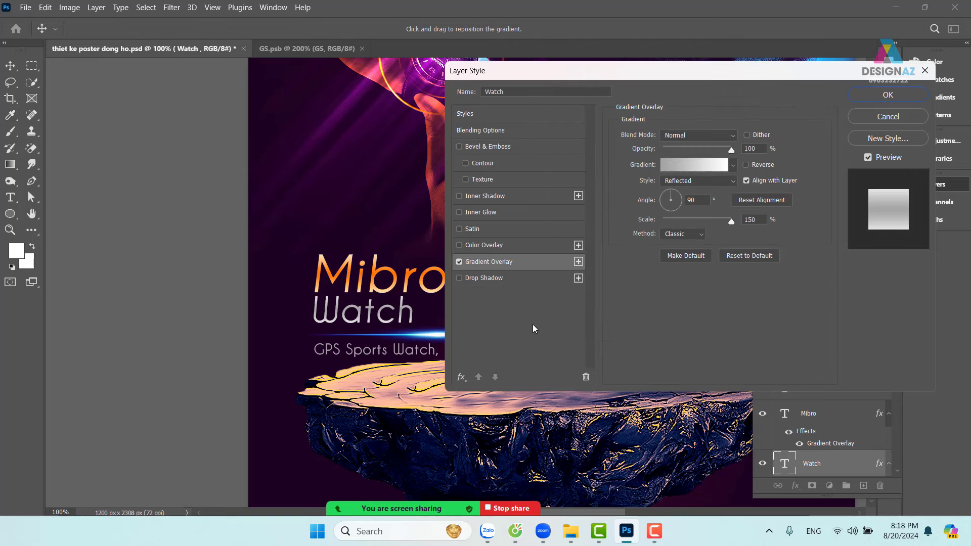
pyautogui.click(887, 95)
# Select the orange Mibro text layer in the poster title and duplicate it.
pyautogui.moveTo(556, 329); pyautogui.dragTo(493, 329)
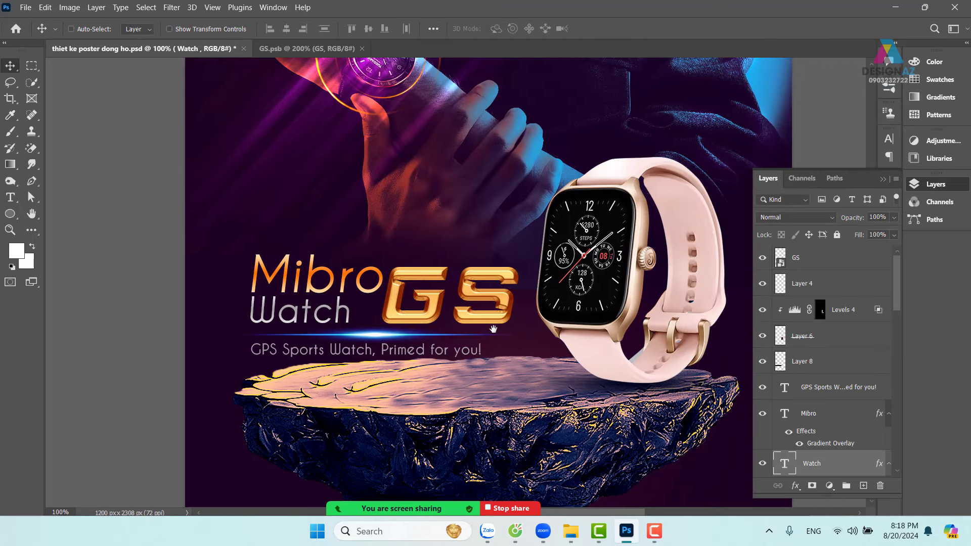
pyautogui.hotkey('ctrl', '+')
pyautogui.hotkey('ctrl', '+')
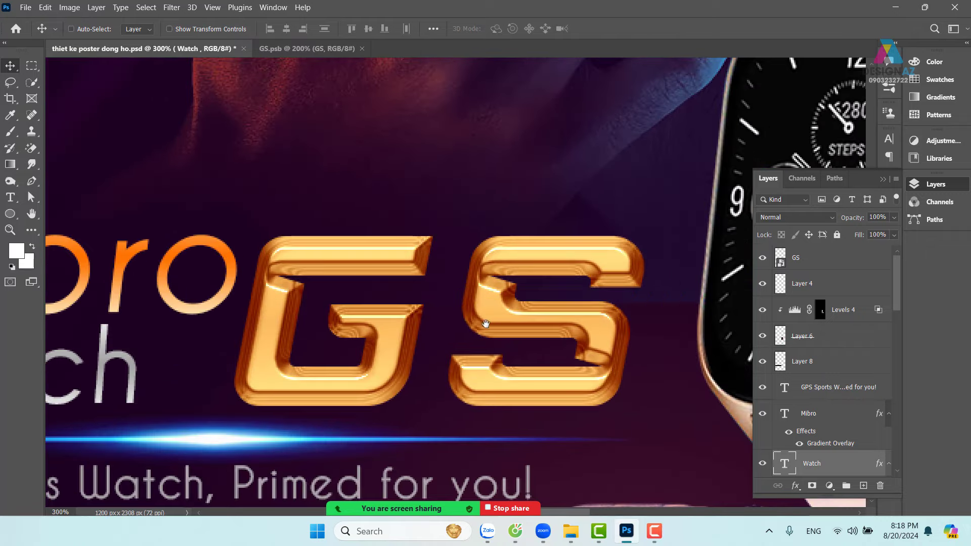
pyautogui.moveTo(358, 279); pyautogui.dragTo(569, 231)
pyautogui.rightClick(420, 253)
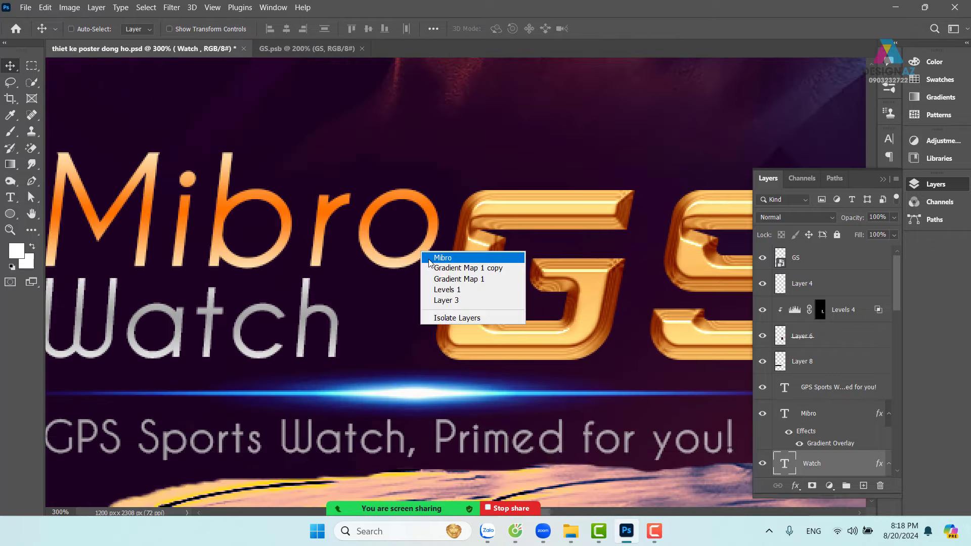
pyautogui.click(434, 254)
pyautogui.moveTo(384, 259); pyautogui.dragTo(521, 268)
pyautogui.hotkey('ctrl', 'z')
pyautogui.hotkey('ctrl', 'j')
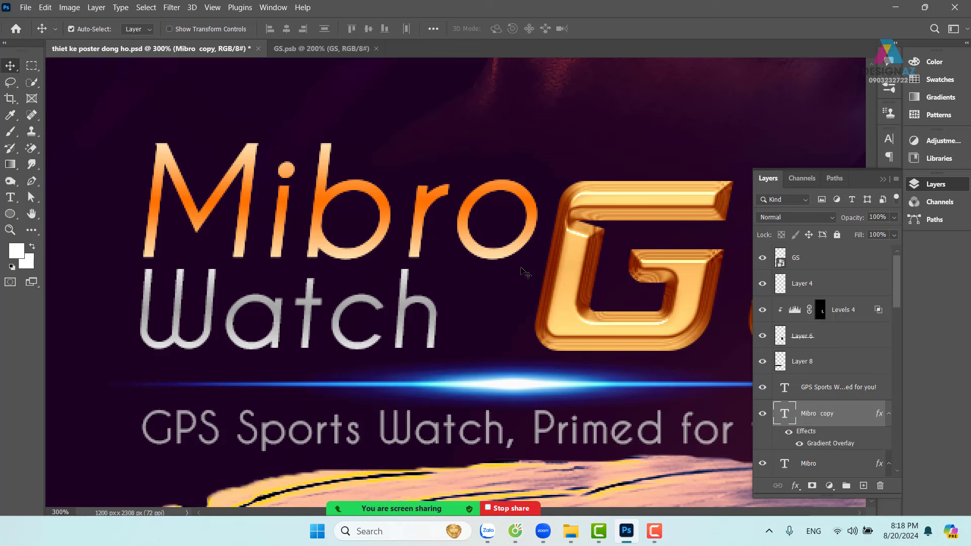
# Nudge the duplicated Mibro text a few pixels right and down from the original.
pyautogui.hotkey('ctrl', 'Right')
pyautogui.hotkey('ctrl', 'Right')
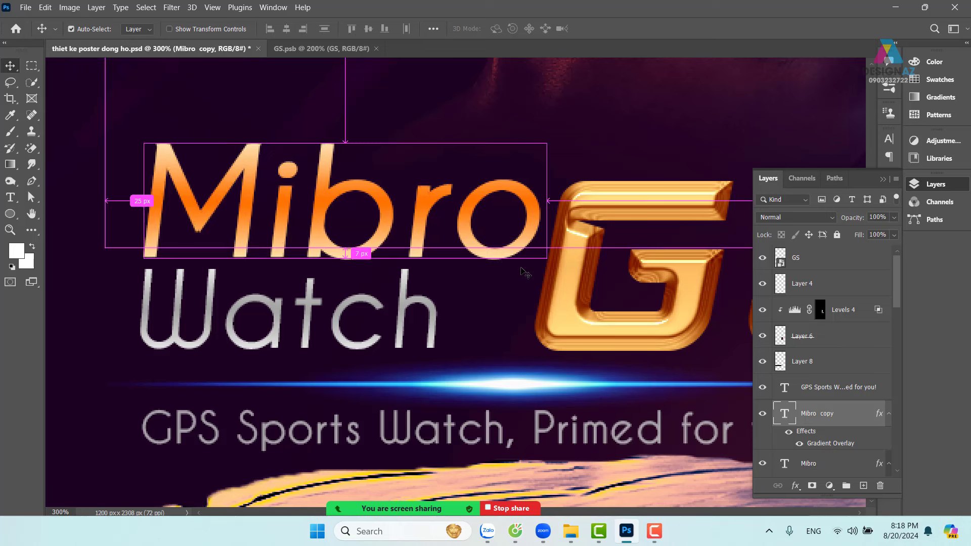
pyautogui.press('Down')
pyautogui.press('Down')
pyautogui.press('Down')
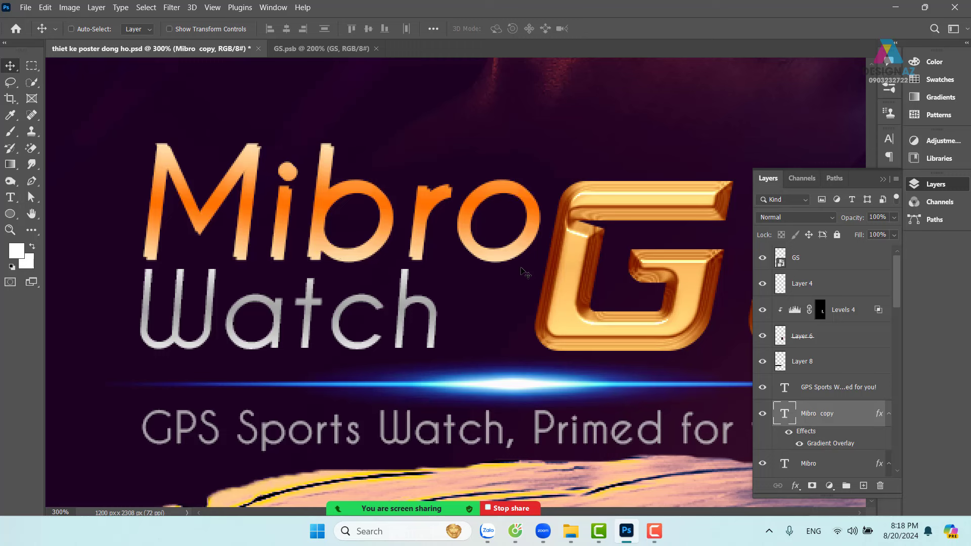
# Set the Mibro copy's opacity to 50% and fine-tune its offset to the right and downward as a soft echo of the text.
pyautogui.press('5')
pyautogui.press('Right')
pyautogui.press('Right')
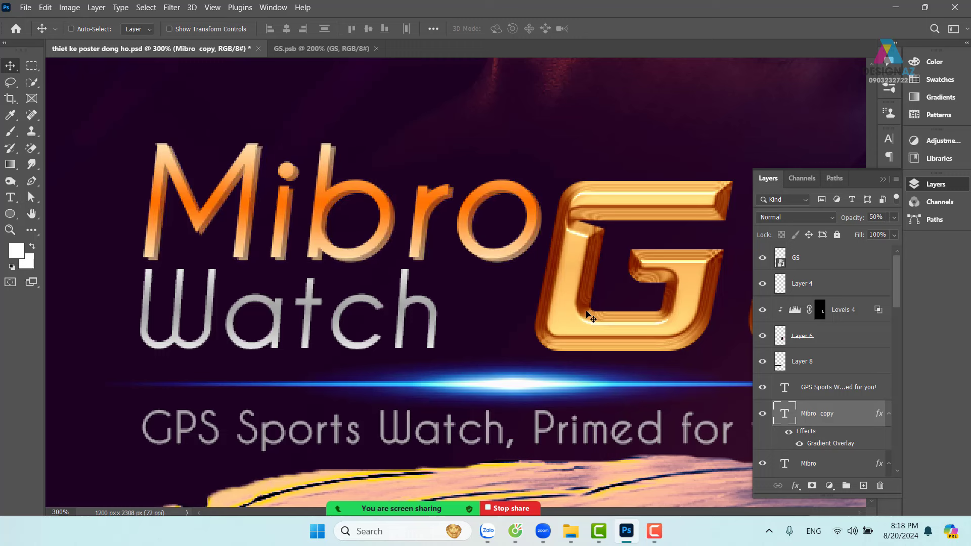
pyautogui.press('Down')
pyautogui.press('Down')
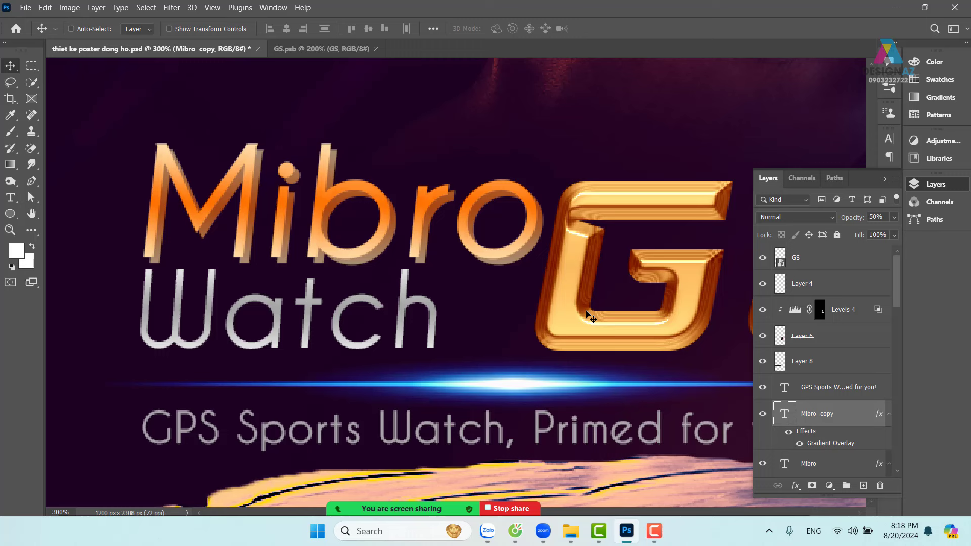
pyautogui.press('Left')
pyautogui.press('Left')
pyautogui.press('Left')
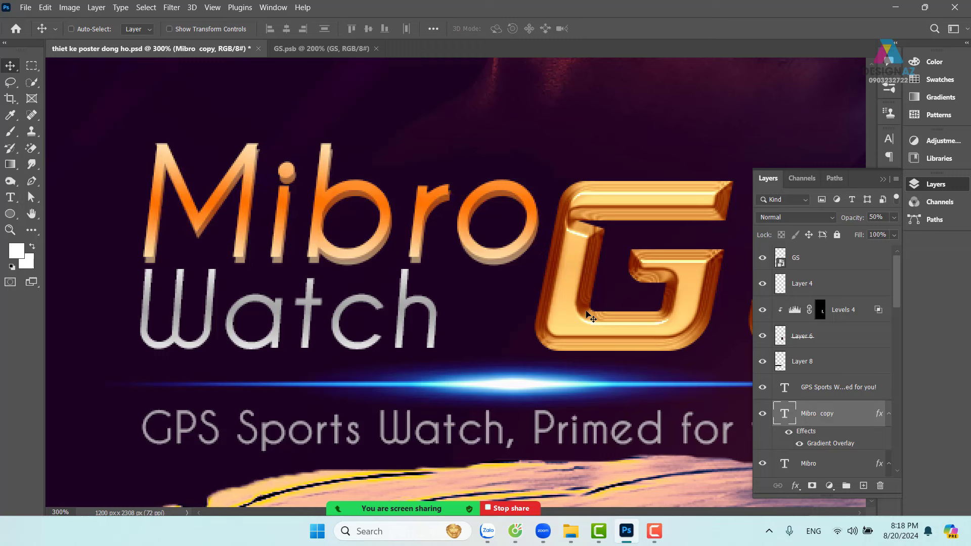
pyautogui.press('Right')
pyautogui.press('Right')
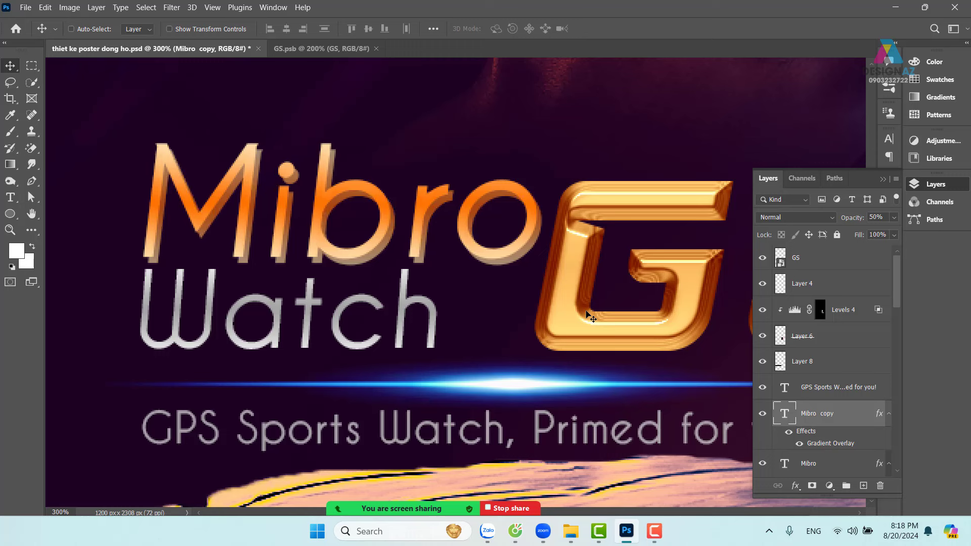
# Reduce the Mibro copy's opacity to 30% and check the title against the whole poster.
pyautogui.hotkey('ctrl', '-')
pyautogui.hotkey('ctrl', '-')
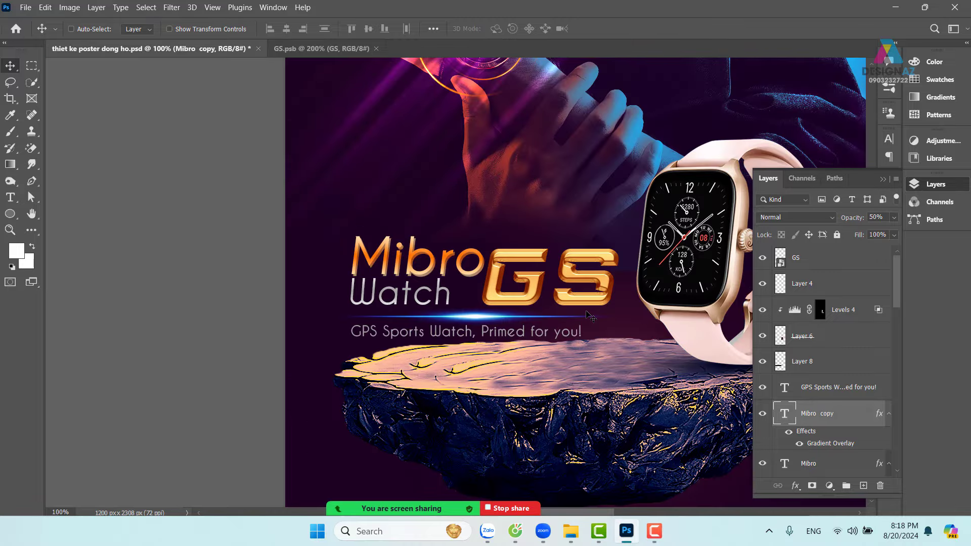
pyautogui.press('3')
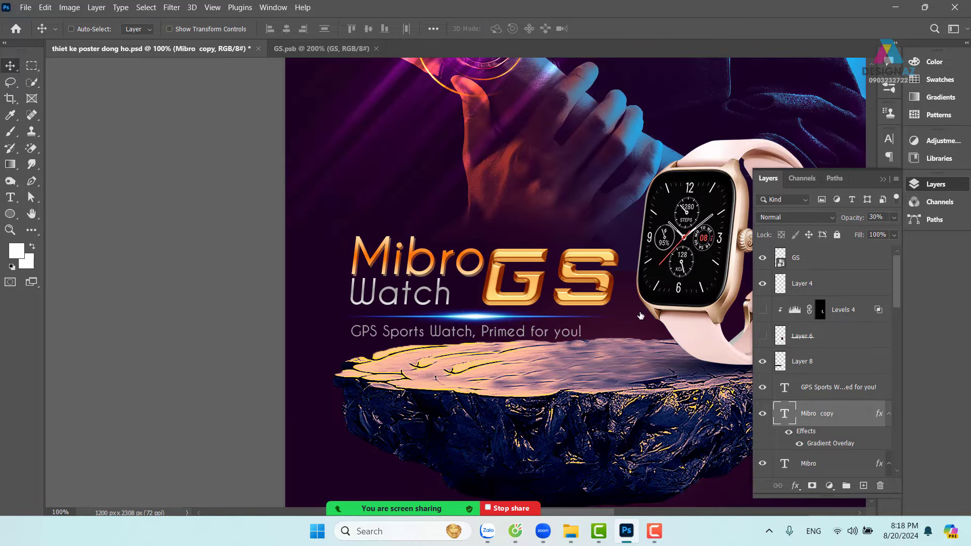
pyautogui.moveTo(569, 289); pyautogui.dragTo(422, 302)
pyautogui.hotkey('ctrl', 'z')
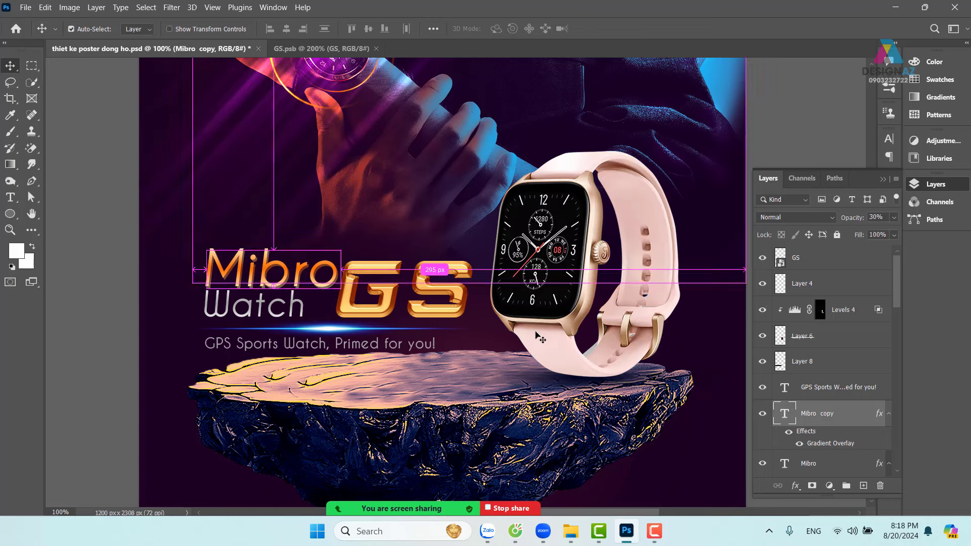
pyautogui.moveTo(539, 338); pyautogui.dragTo(460, 309)
pyautogui.hotkey('ctrl', '-')
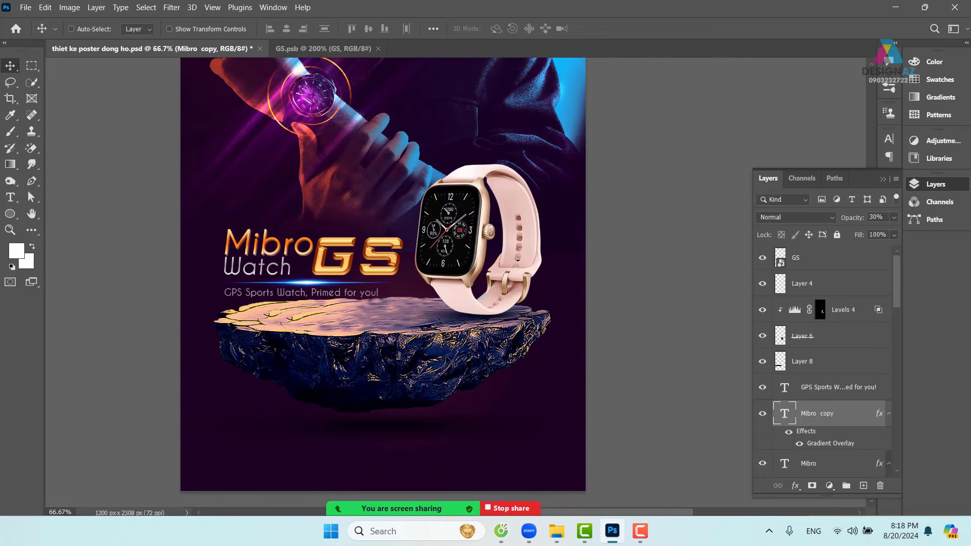
pyautogui.moveTo(423, 366); pyautogui.dragTo(430, 318)
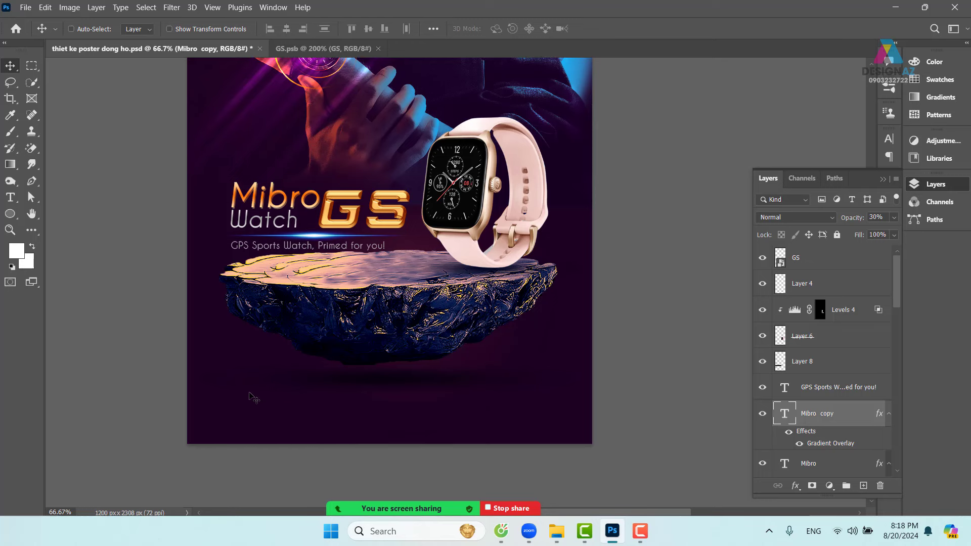
pyautogui.moveTo(352, 257); pyautogui.dragTo(348, 331)
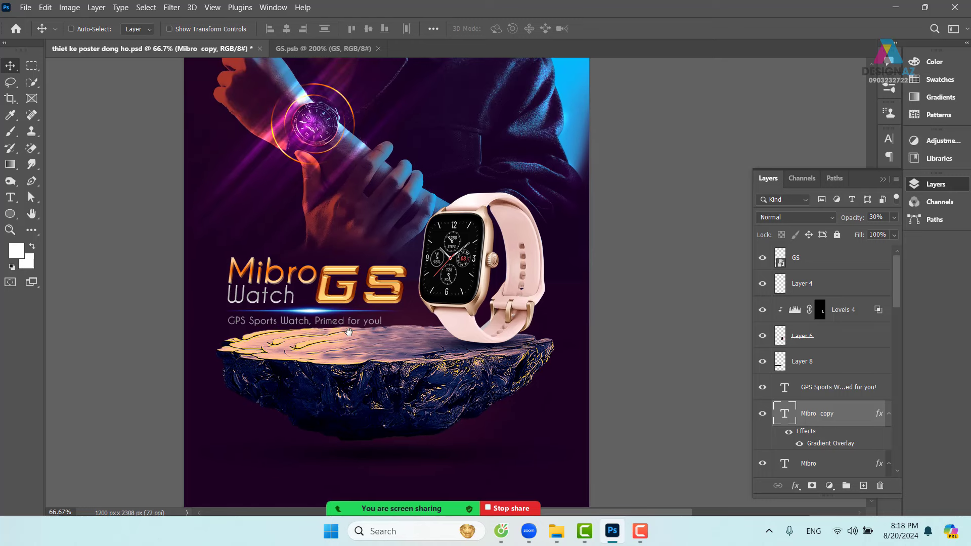
# Open the Xiaomi logo image Logo-xiaomi-moi.png from the Tai nghe folder in Downloads.
pyautogui.hotkey('ctrl', 'o')
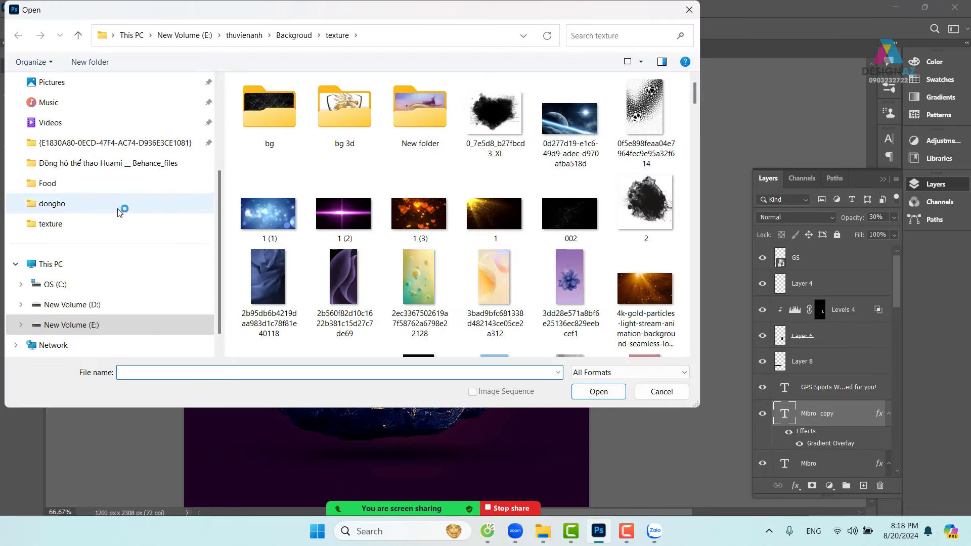
pyautogui.scroll(3, 111, 210)
pyautogui.click(53, 187)
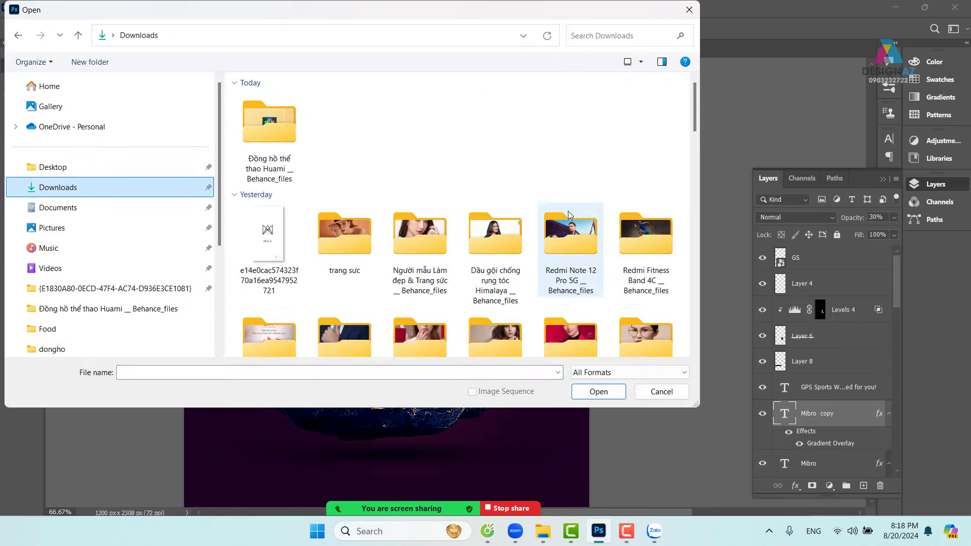
pyautogui.scroll(-10, 546, 233)
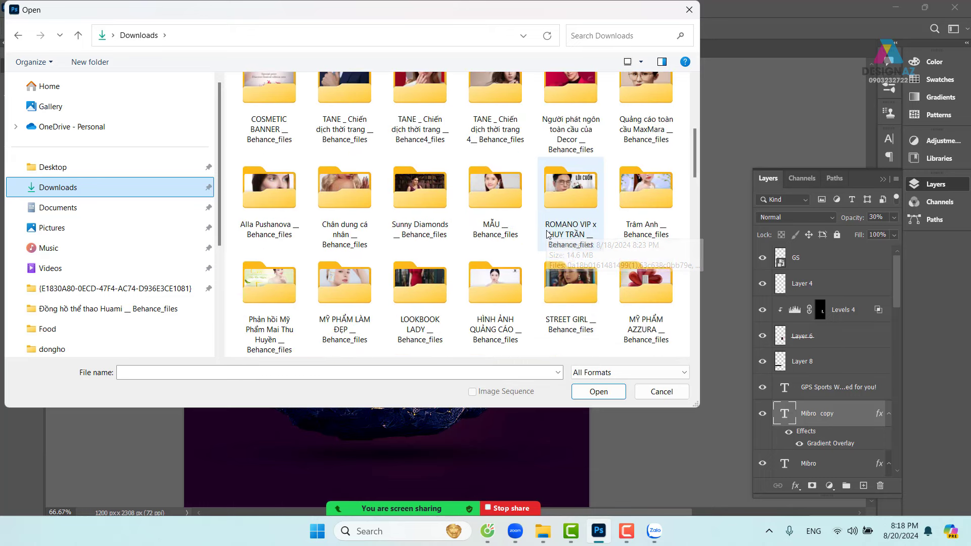
pyautogui.scroll(-4, 547, 234)
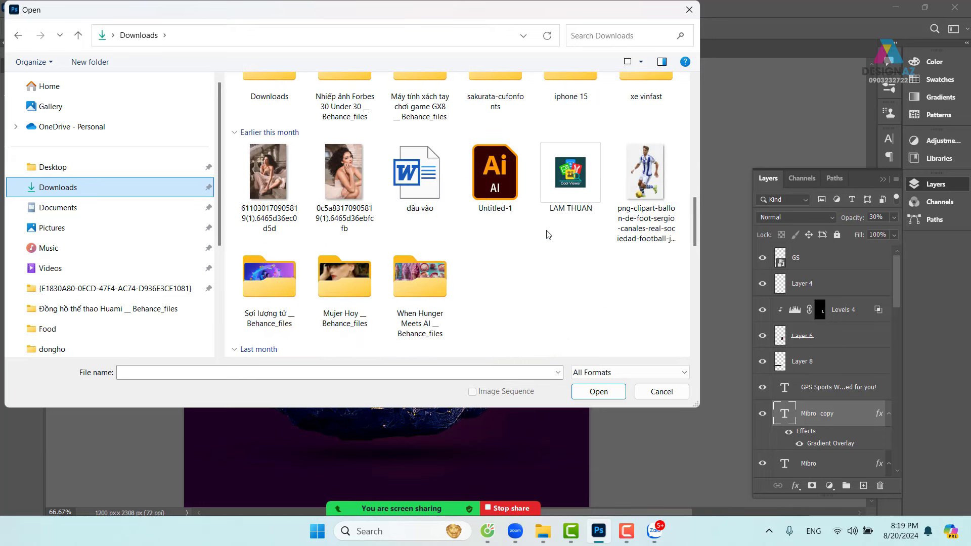
pyautogui.scroll(3, 548, 234)
pyautogui.scroll(4, 547, 234)
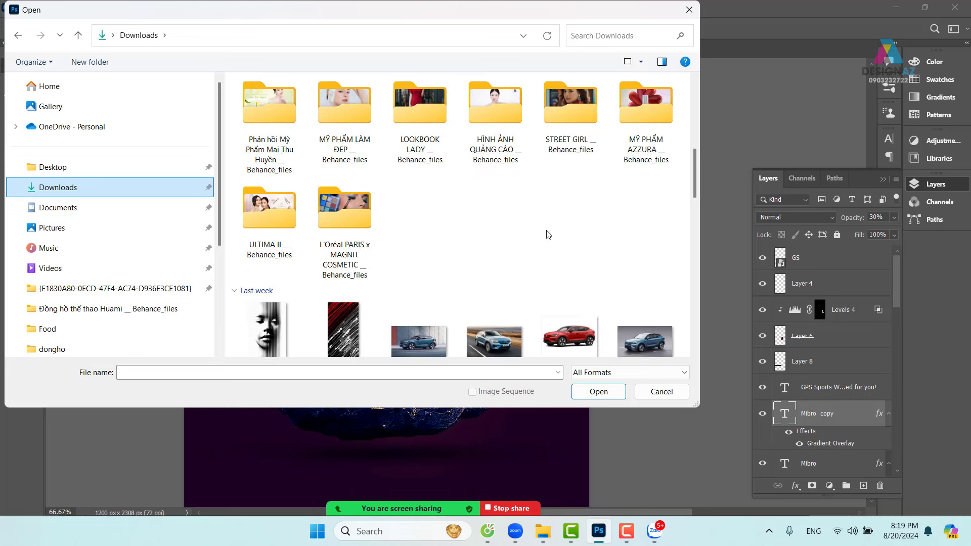
pyautogui.scroll(4, 548, 234)
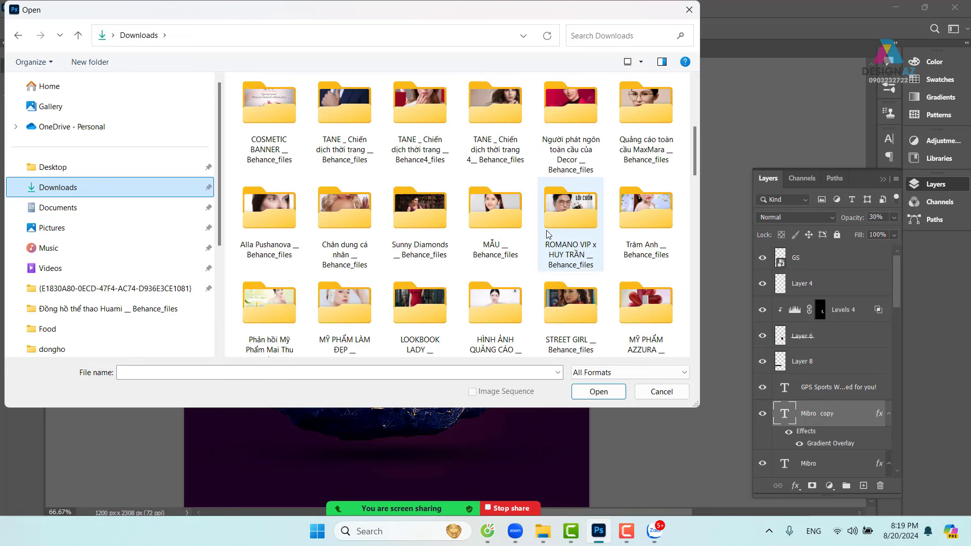
pyautogui.scroll(-20, 547, 234)
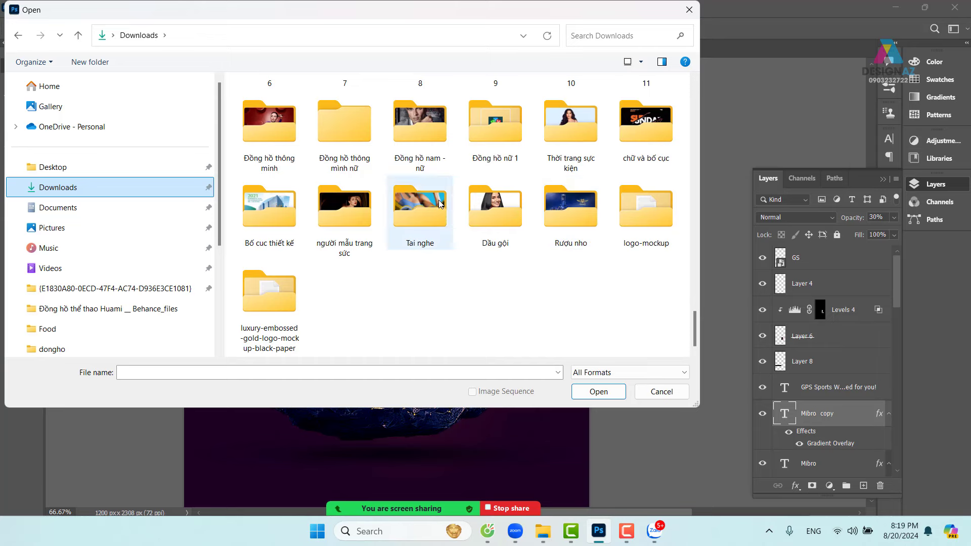
pyautogui.doubleClick(417, 209)
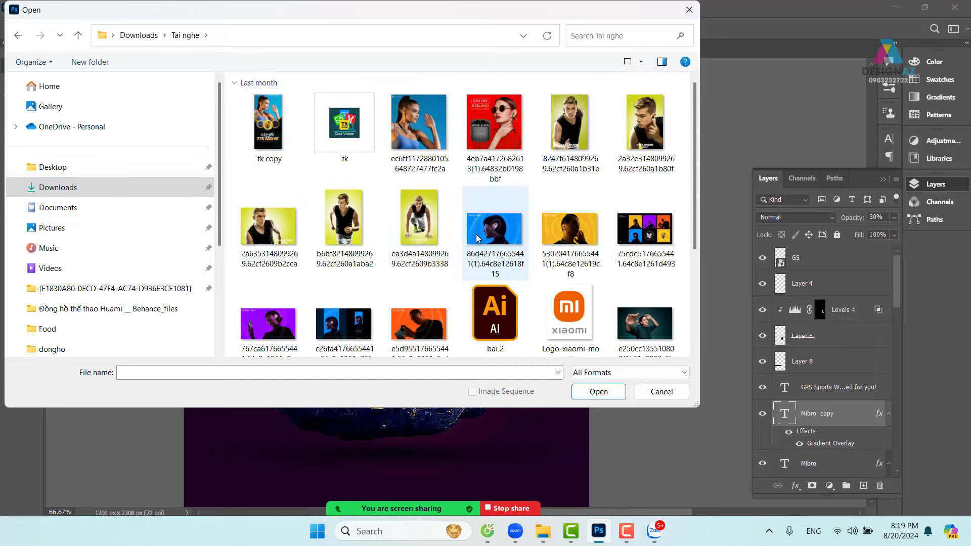
pyautogui.click(567, 314)
pyautogui.click(598, 391)
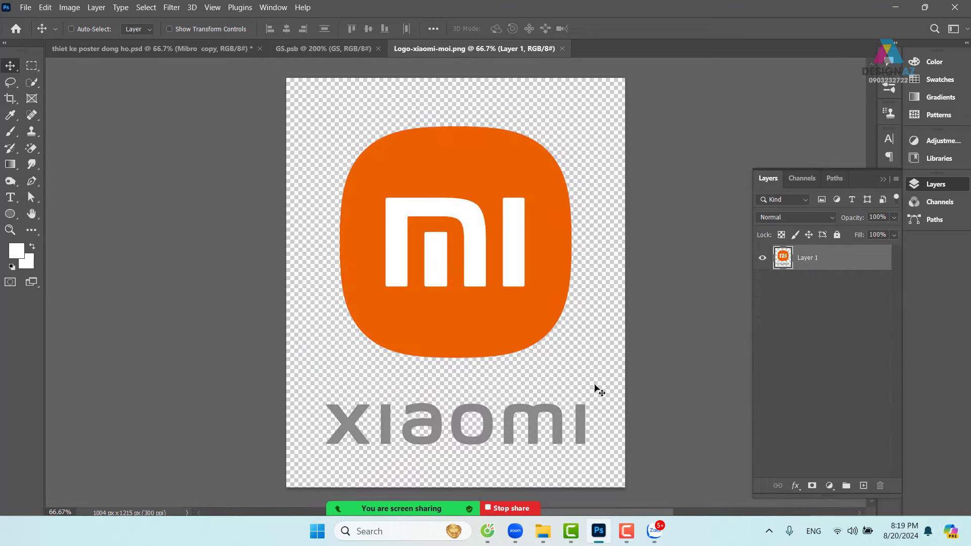
# Copy the entire Xiaomi logo image and paste it into the poster document.
pyautogui.hotkey('ctrl', 'a')
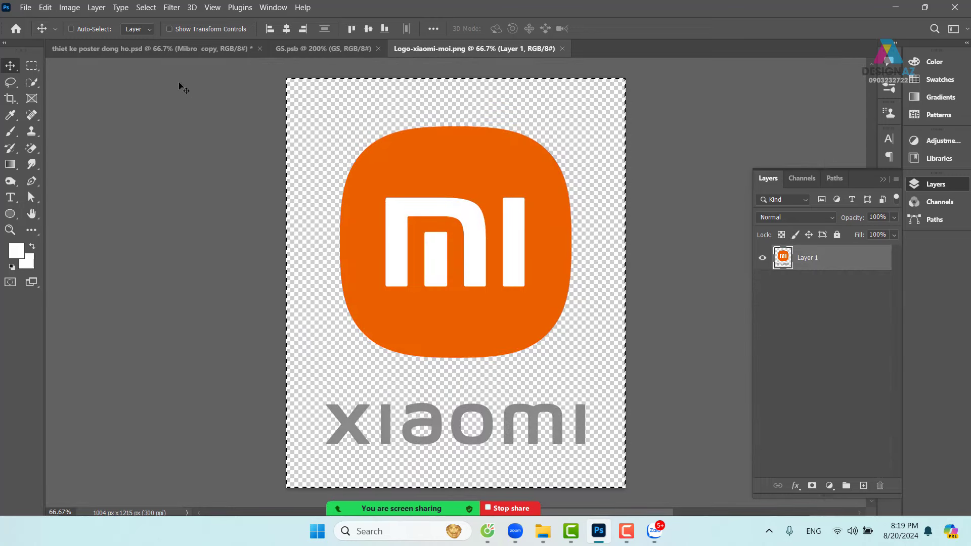
pyautogui.click(85, 50)
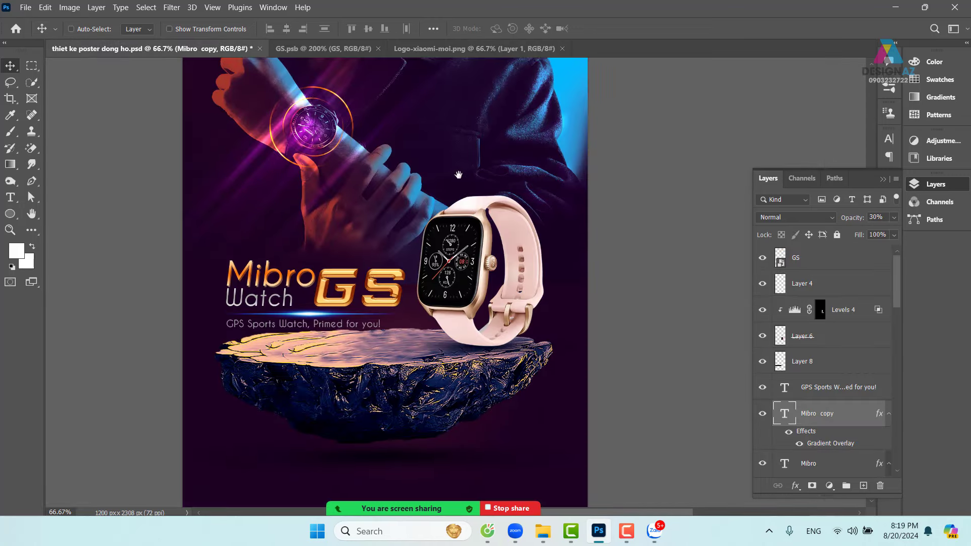
pyautogui.moveTo(458, 174); pyautogui.dragTo(405, 306)
pyautogui.hotkey('ctrl', 'v')
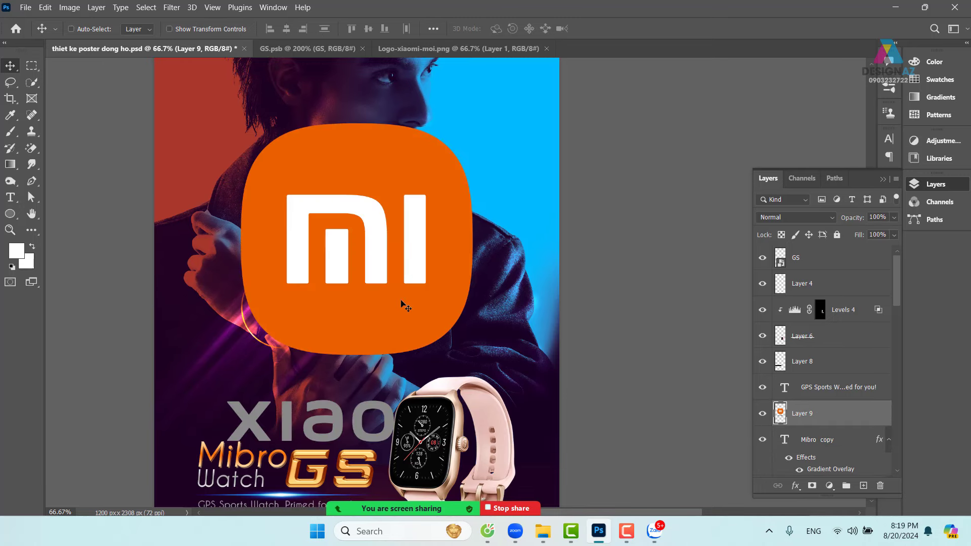
# Scale the pasted Xiaomi logo to about 30% and move it to the poster's upper-right corner.
pyautogui.hotkey('ctrl', 't')
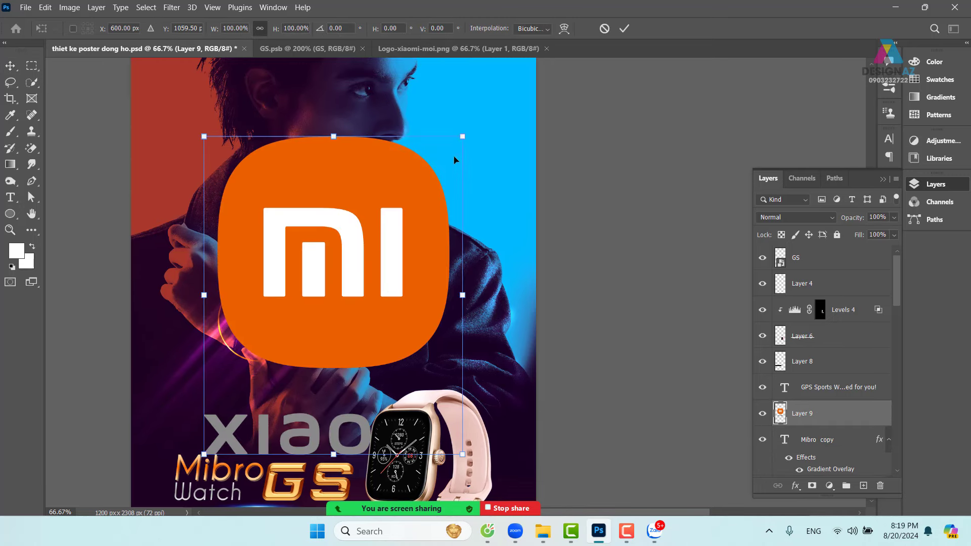
pyautogui.moveTo(462, 137); pyautogui.dragTo(446, 103)
pyautogui.moveTo(445, 192); pyautogui.dragTo(368, 360)
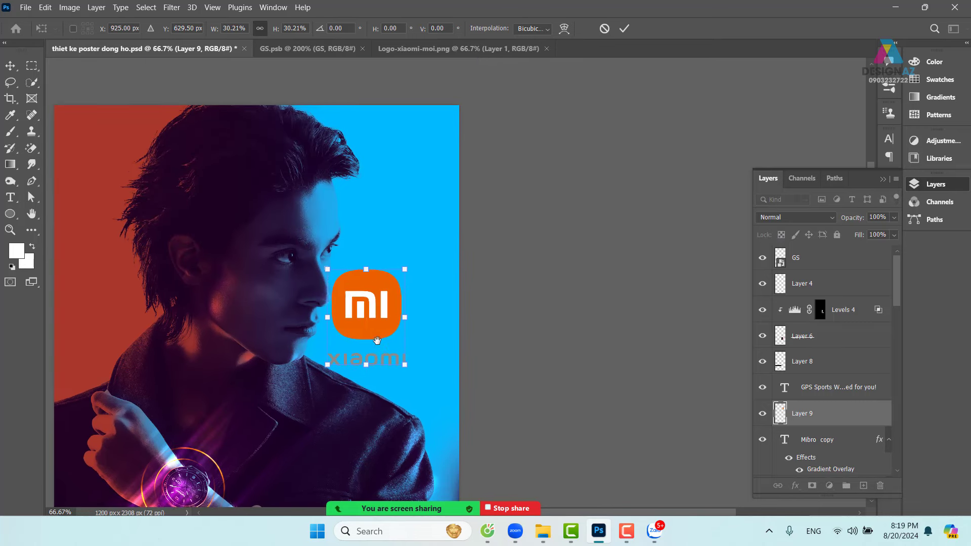
pyautogui.moveTo(384, 273); pyautogui.dragTo(496, 172)
pyautogui.moveTo(410, 243); pyautogui.dragTo(484, 216)
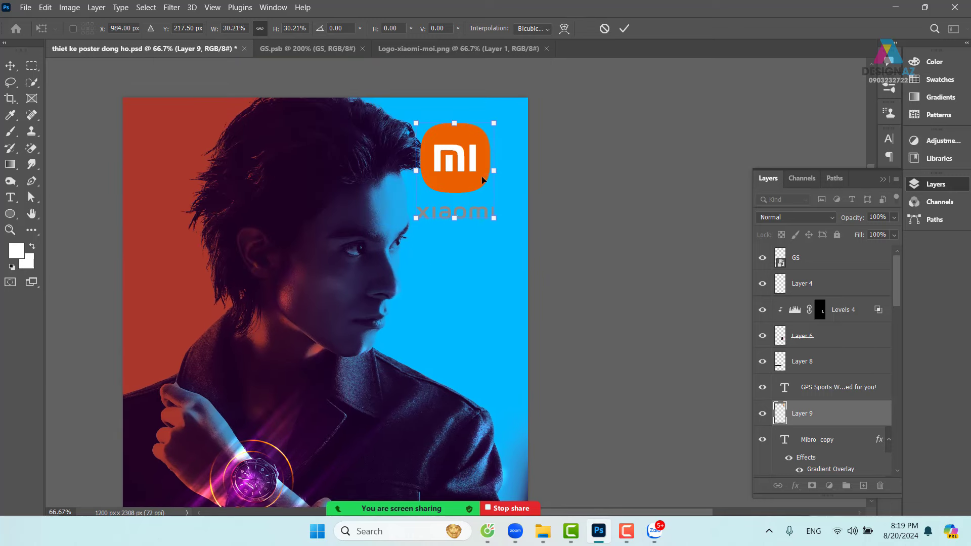
# Shrink the Xiaomi logo to about 24%, place it on the red area in the poster's upper-left corner, and apply the transform.
pyautogui.moveTo(483, 180); pyautogui.dragTo(231, 189)
pyautogui.moveTo(258, 225); pyautogui.dragTo(242, 205)
pyautogui.hotkey('ctrl', 'z')
pyautogui.moveTo(227, 165); pyautogui.dragTo(483, 167)
pyautogui.moveTo(488, 303); pyautogui.dragTo(509, 318)
pyautogui.moveTo(502, 167); pyautogui.dragTo(222, 181)
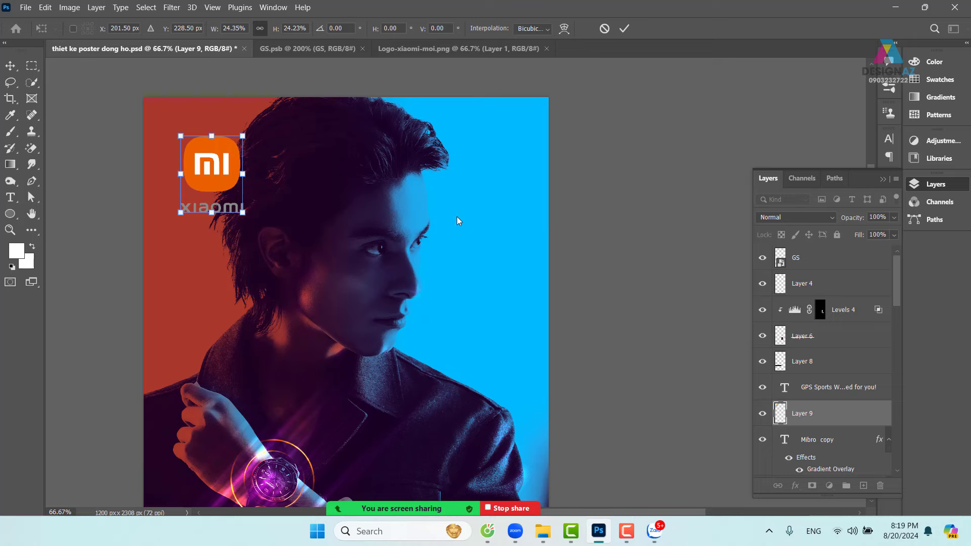
pyautogui.press('Return')
pyautogui.moveTo(487, 273); pyautogui.dragTo(453, 110)
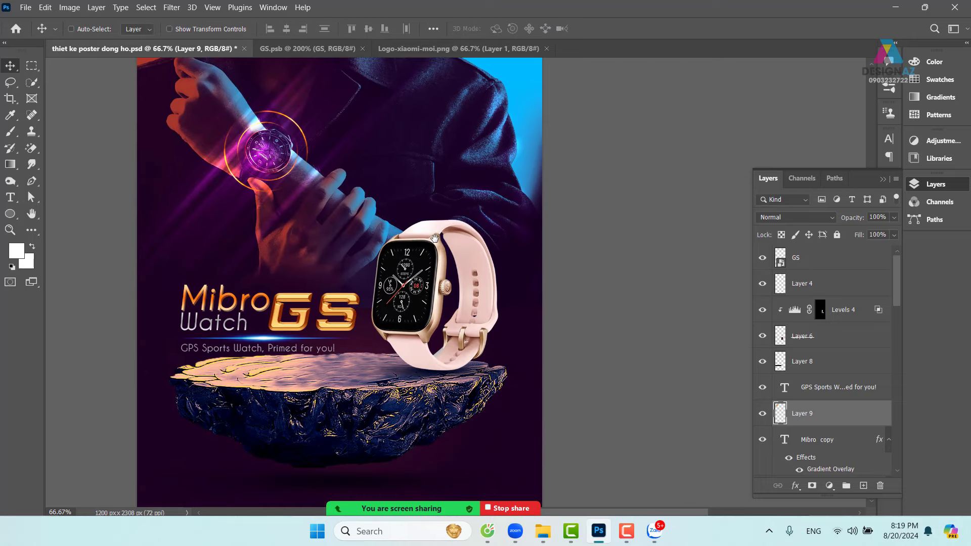
pyautogui.moveTo(435, 241); pyautogui.dragTo(465, 287)
pyautogui.hotkey('ctrl', '-')
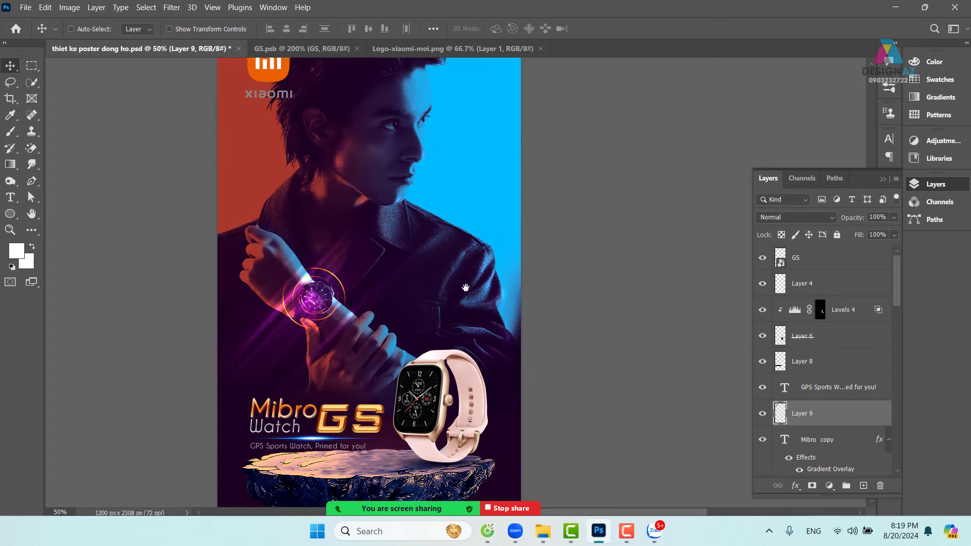
pyautogui.moveTo(405, 207); pyautogui.dragTo(385, 286)
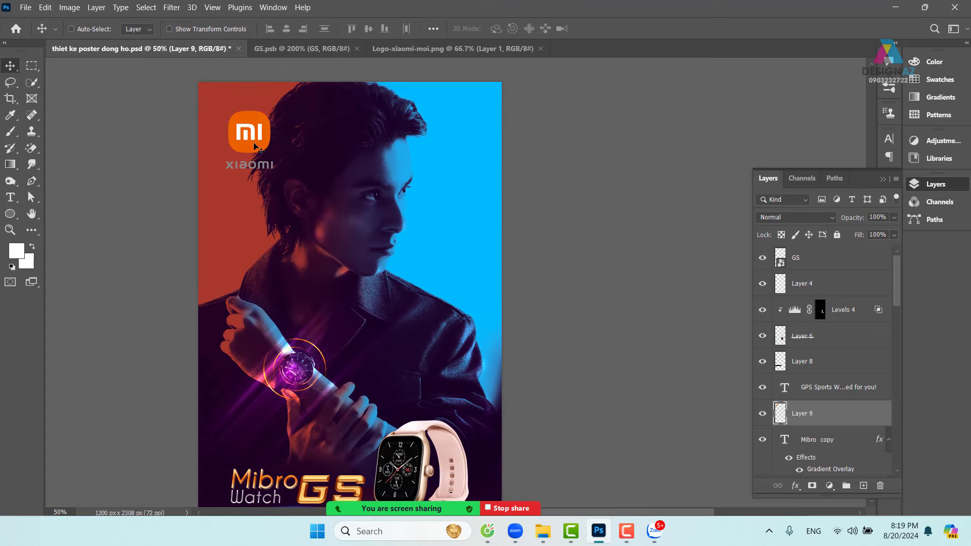
# Move the Xiaomi logo from the red area onto the blue area in the poster's upper-right corner.
pyautogui.moveTo(255, 147); pyautogui.dragTo(454, 134)
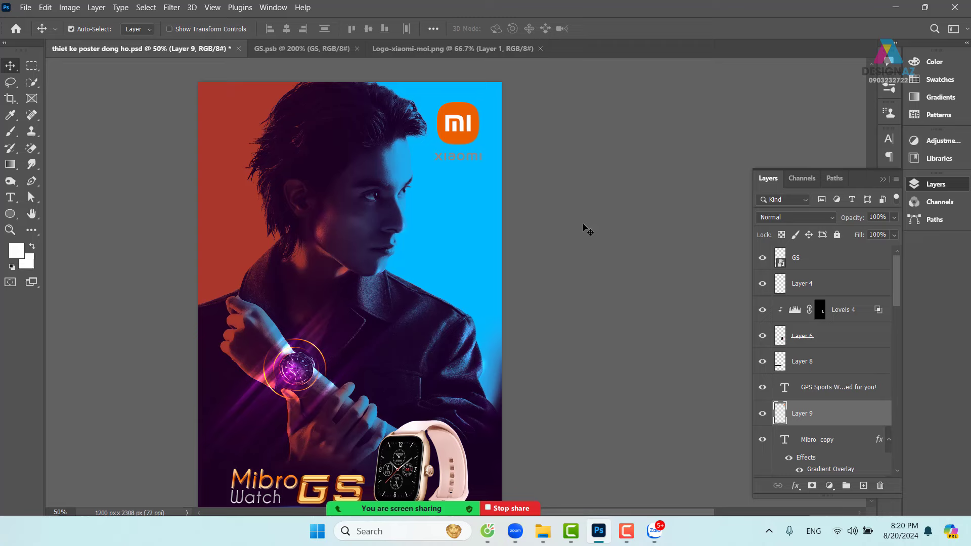
pyautogui.hotkey('ctrl', '+')
pyautogui.hotkey('ctrl', '+')
pyautogui.moveTo(452, 193); pyautogui.dragTo(453, 386)
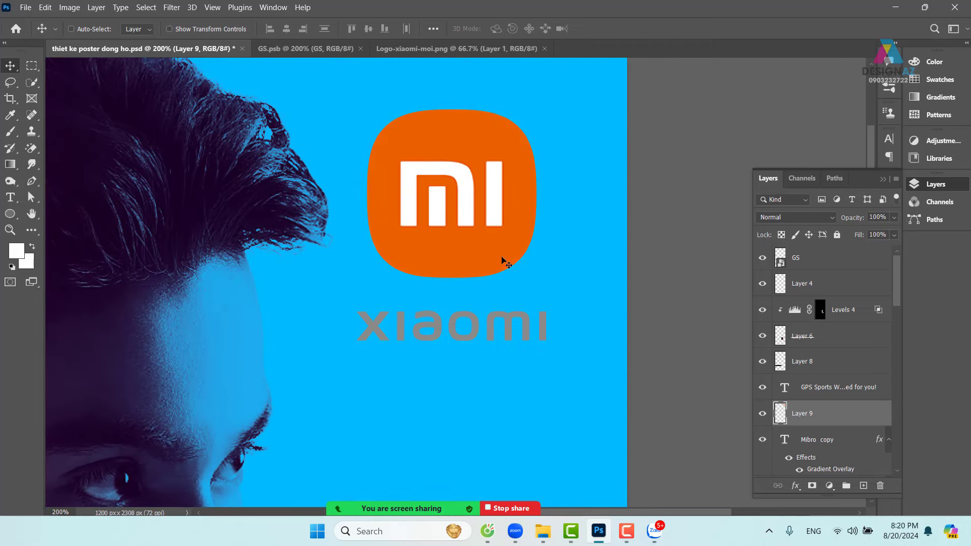
pyautogui.rightClick(502, 260)
pyautogui.click(510, 254)
pyautogui.moveTo(470, 254); pyautogui.dragTo(492, 255)
pyautogui.hotkey('ctrl', 'z')
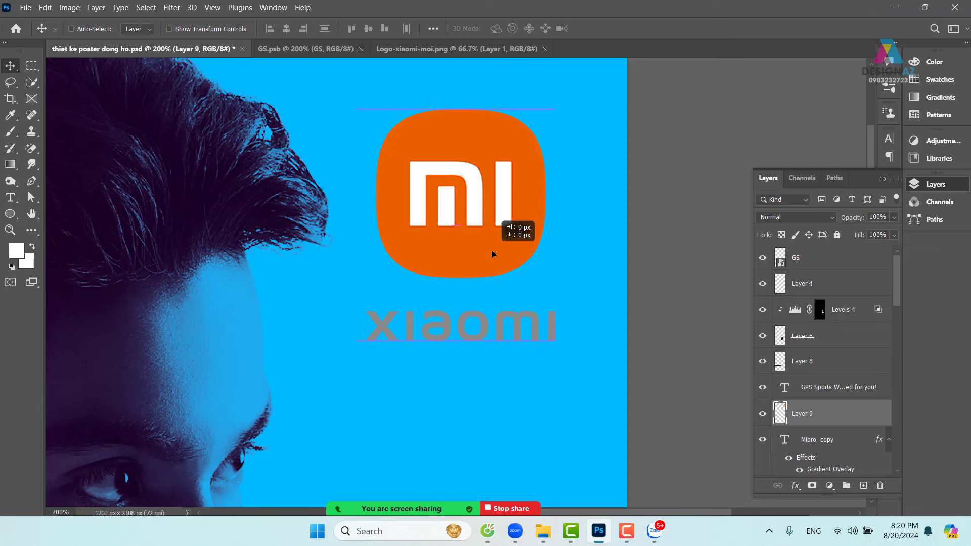
# Cut the orange Mi icon out of the Xiaomi logo and paste it in place on its own layer.
pyautogui.click(32, 66)
pyautogui.moveTo(352, 89); pyautogui.dragTo(574, 295)
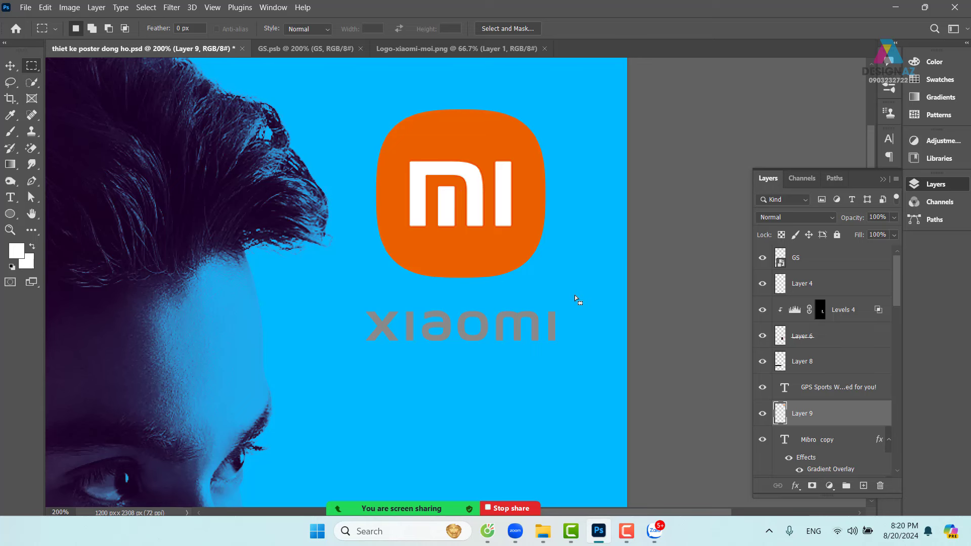
pyautogui.press('Delete')
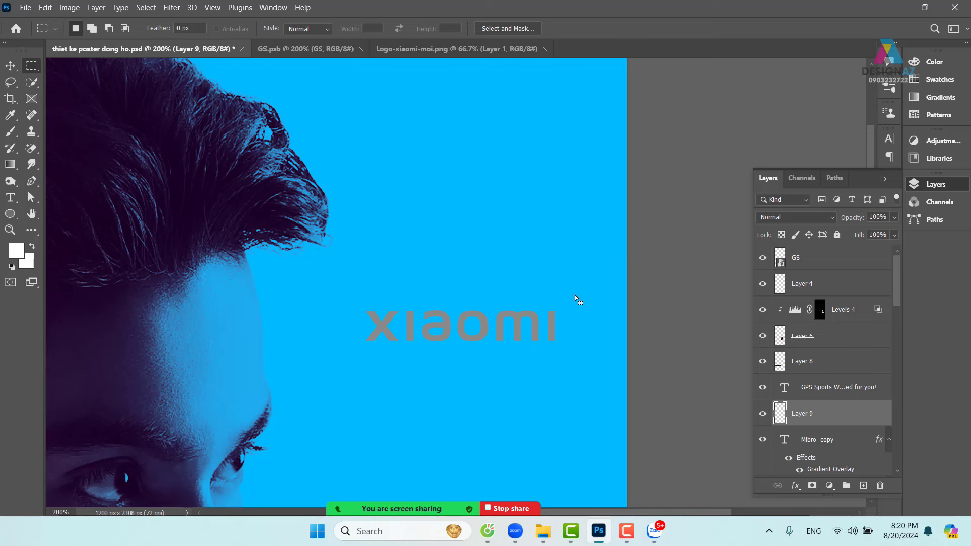
pyautogui.hotkey('ctrl', 'v')
pyautogui.click(12, 67)
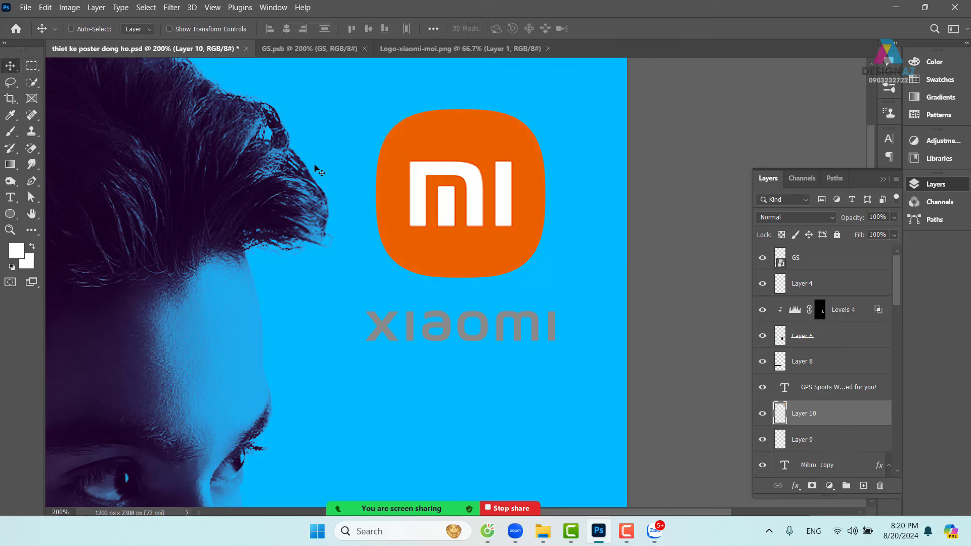
# Try shifting the separated orange Mi icon sideways and undo the move.
pyautogui.rightClick(510, 150)
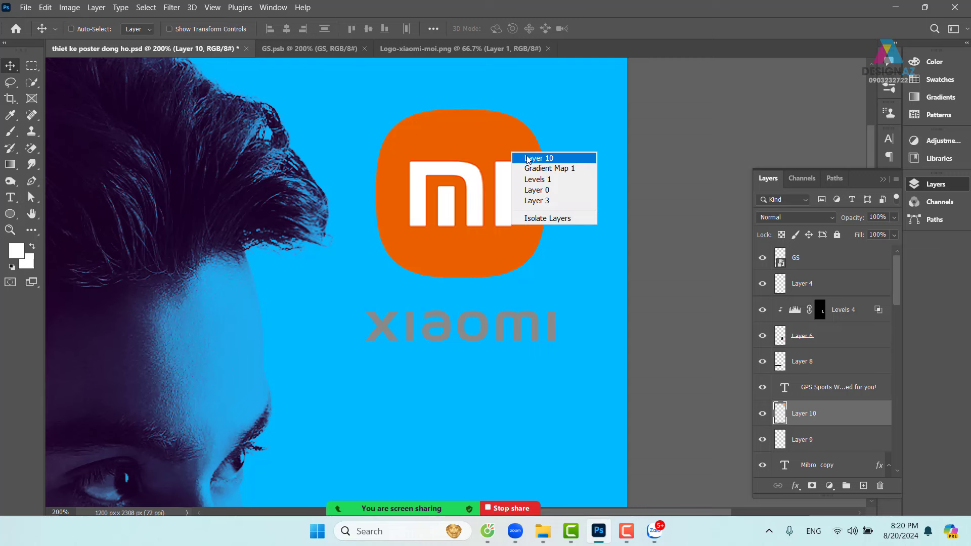
pyautogui.click(516, 155)
pyautogui.moveTo(515, 153); pyautogui.dragTo(531, 151)
pyautogui.hotkey('ctrl', 'z')
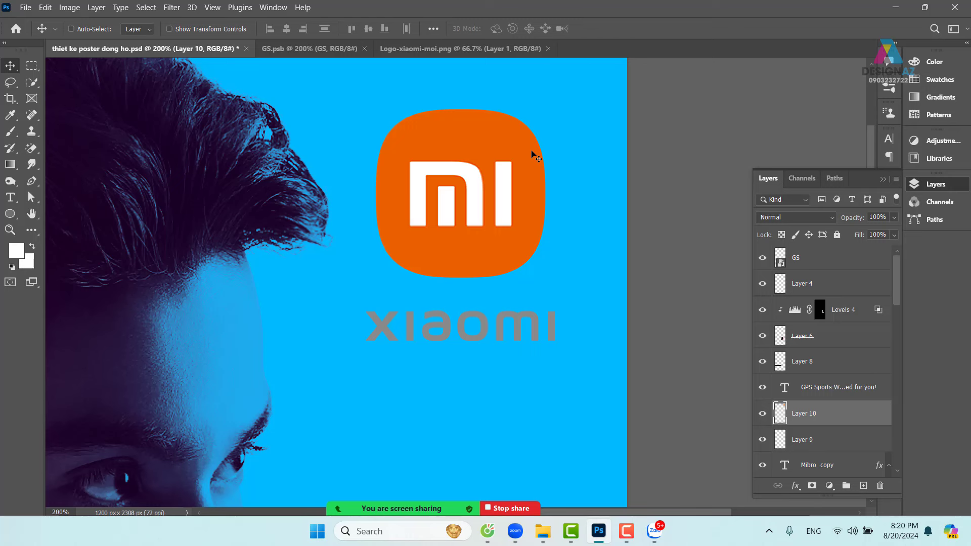
# Select two horizontal rectangular bands across the orange icon's upper and lower parts and feather the selection by 20 pixels.
pyautogui.moveTo(527, 164); pyautogui.dragTo(502, 250)
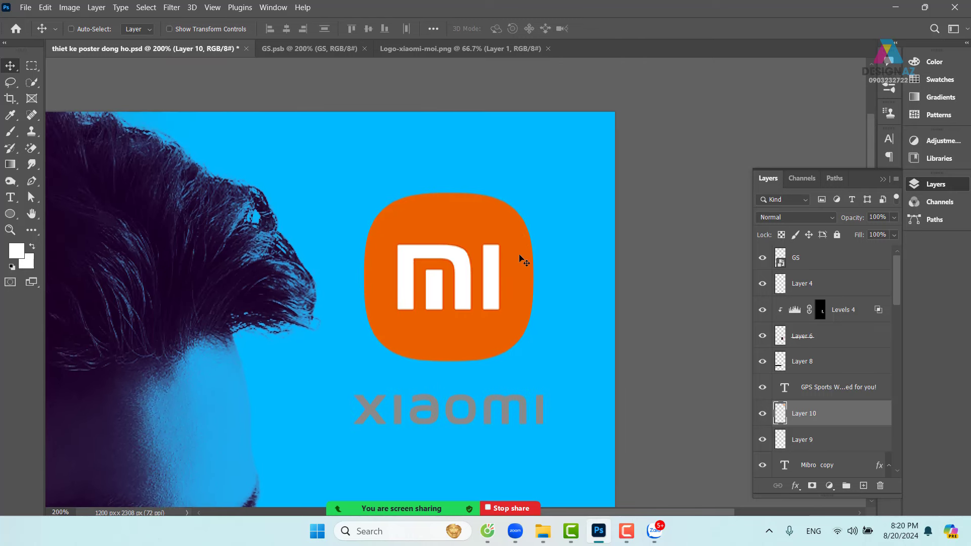
pyautogui.click(31, 66)
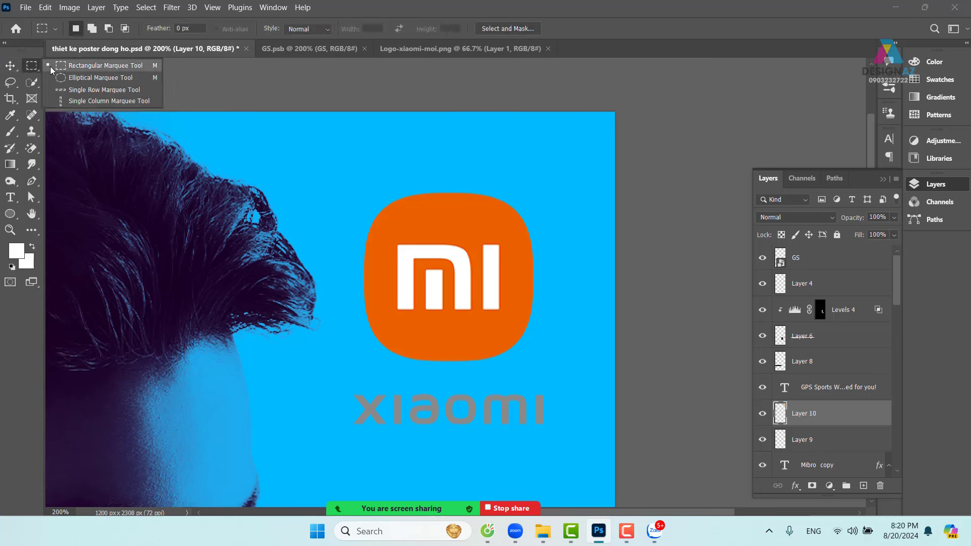
pyautogui.click(50, 66)
pyautogui.moveTo(279, 121); pyautogui.dragTo(658, 236)
pyautogui.moveTo(233, 421); pyautogui.dragTo(708, 337)
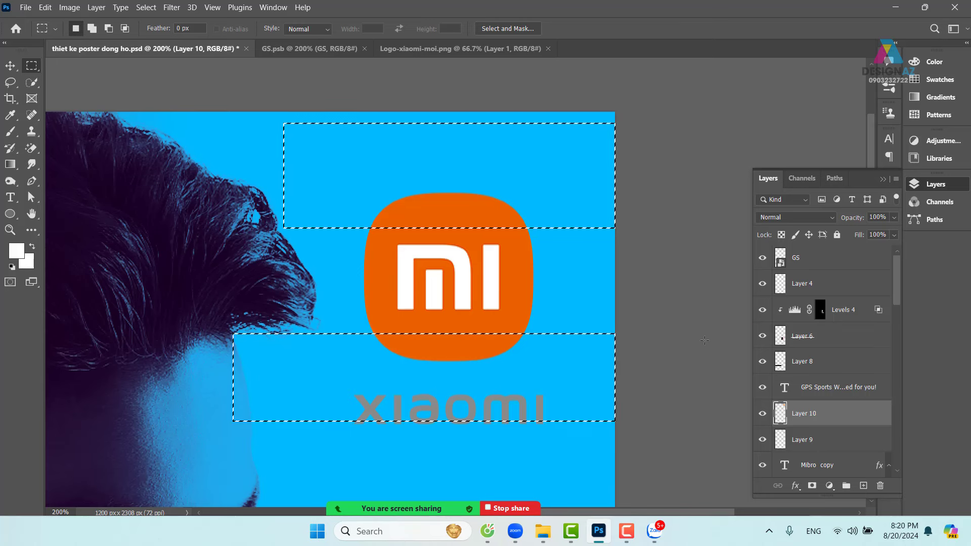
pyautogui.hotkey('shift', 'F6')
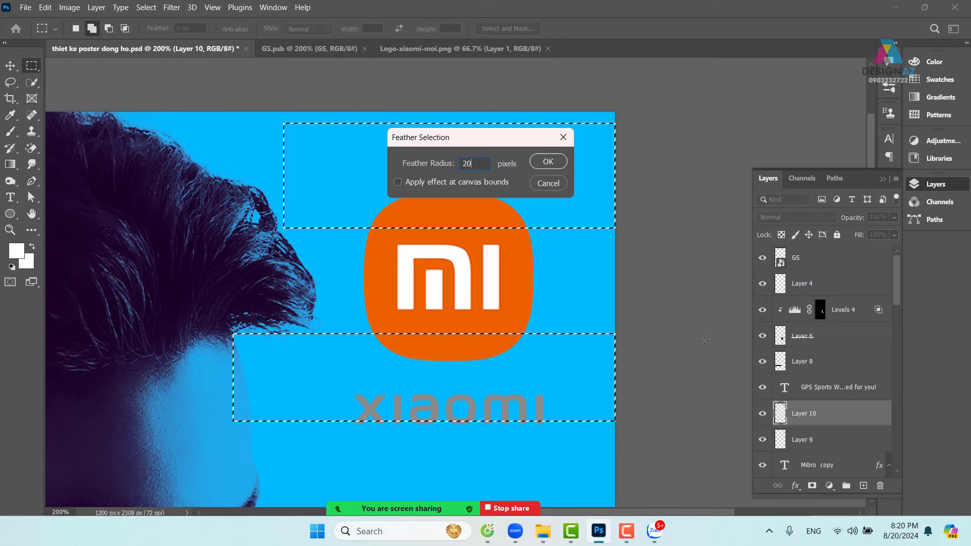
pyautogui.press('Return')
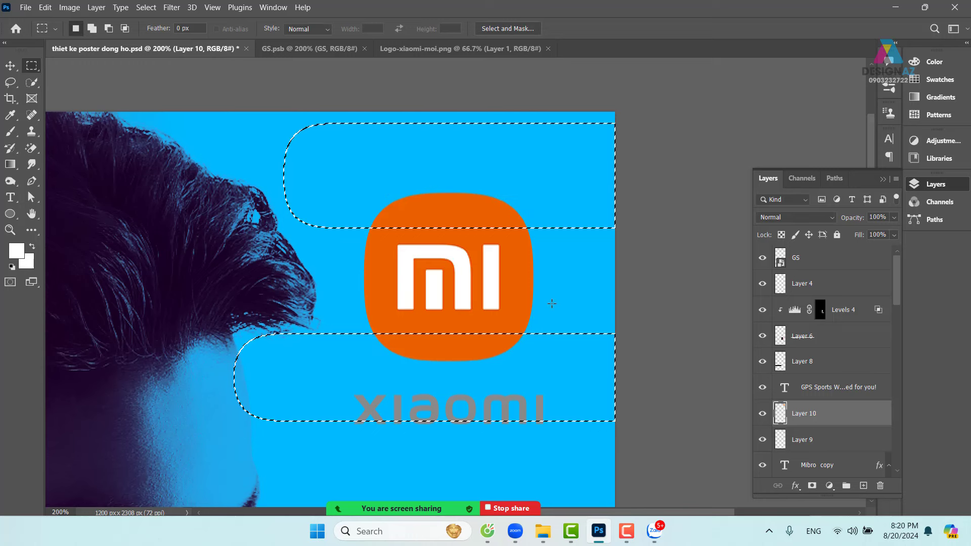
# Brighten the icon's feathered bands with Levels, using midtones 1.7 and white input 183, and clear the selection.
pyautogui.hotkey('ctrl', 'l')
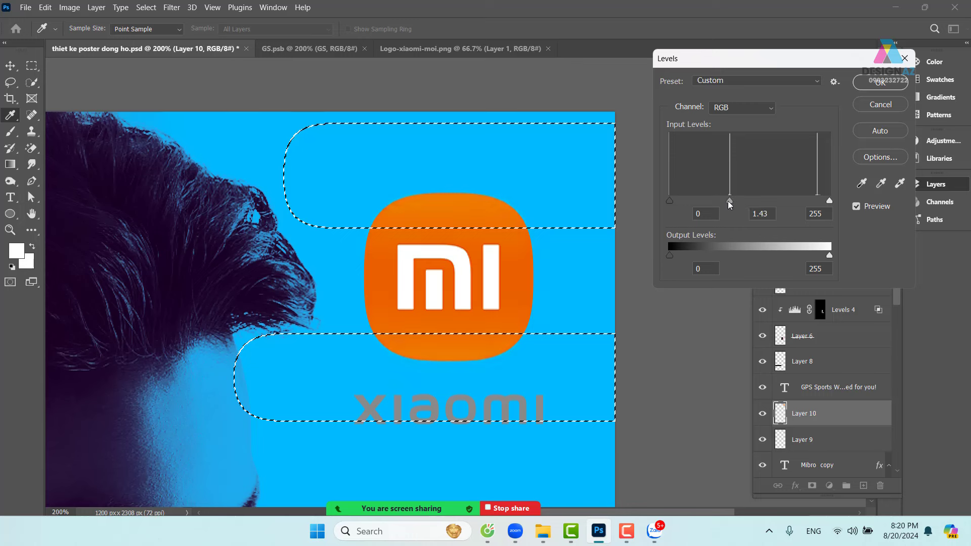
pyautogui.moveTo(720, 202); pyautogui.dragTo(718, 201)
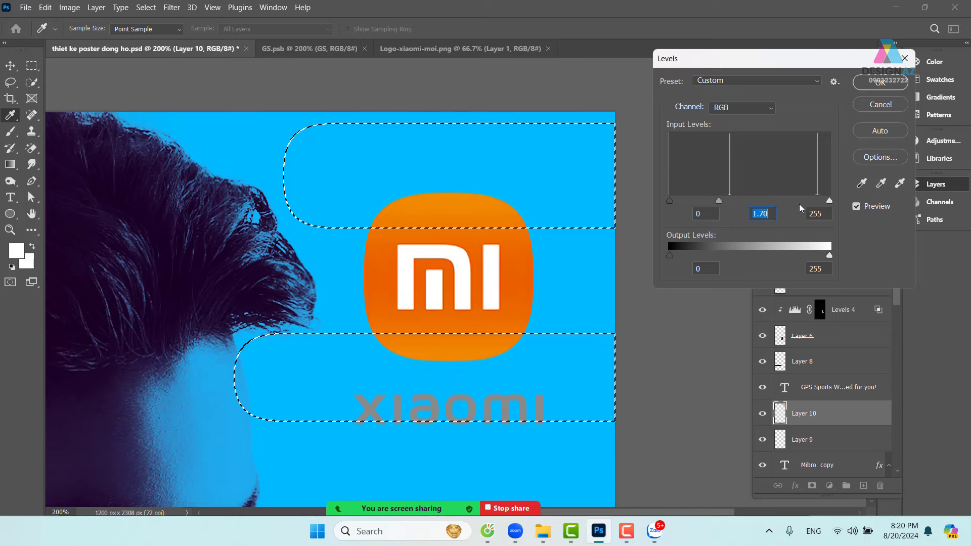
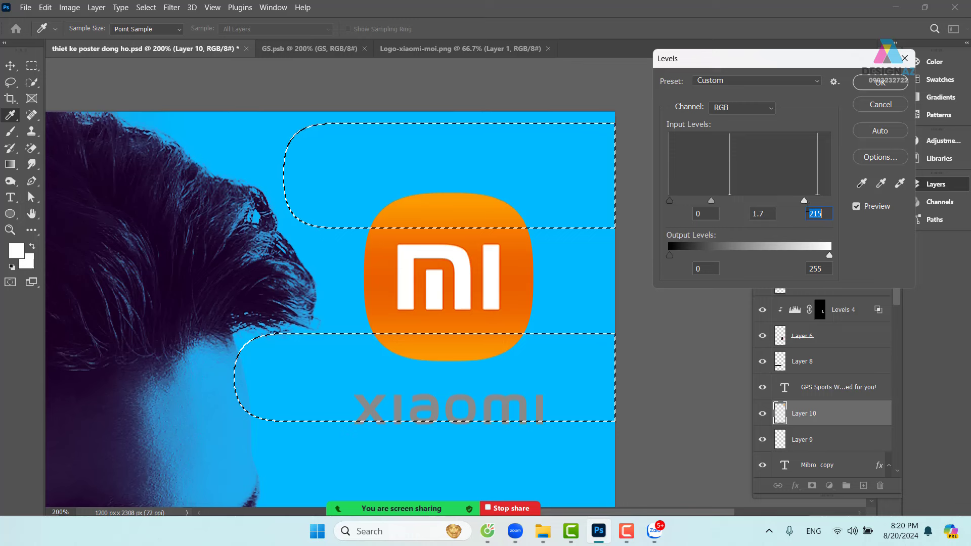
pyautogui.moveTo(804, 200); pyautogui.dragTo(784, 200)
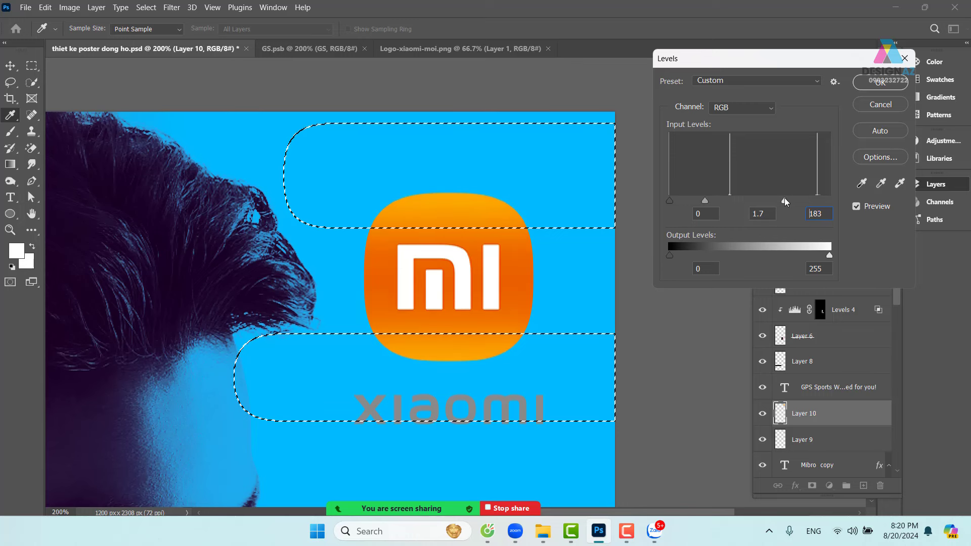
pyautogui.click(880, 82)
pyautogui.press('v')
pyautogui.hotkey('ctrl', 'd')
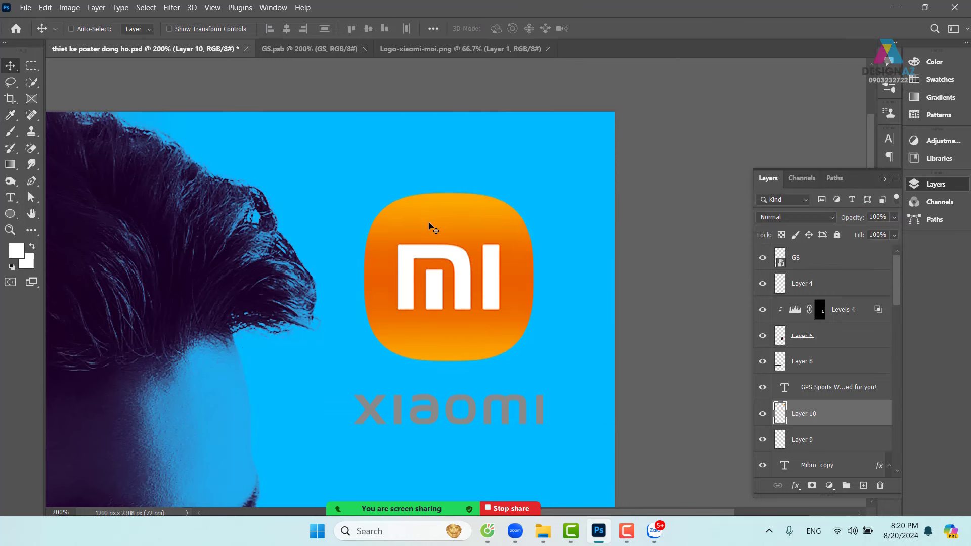
# Load the orange icon's outline as a selection and contract it by 8 pixels.
pyautogui.keyDown('ctrl'); pyautogui.click(780, 414); pyautogui.keyUp('ctrl')
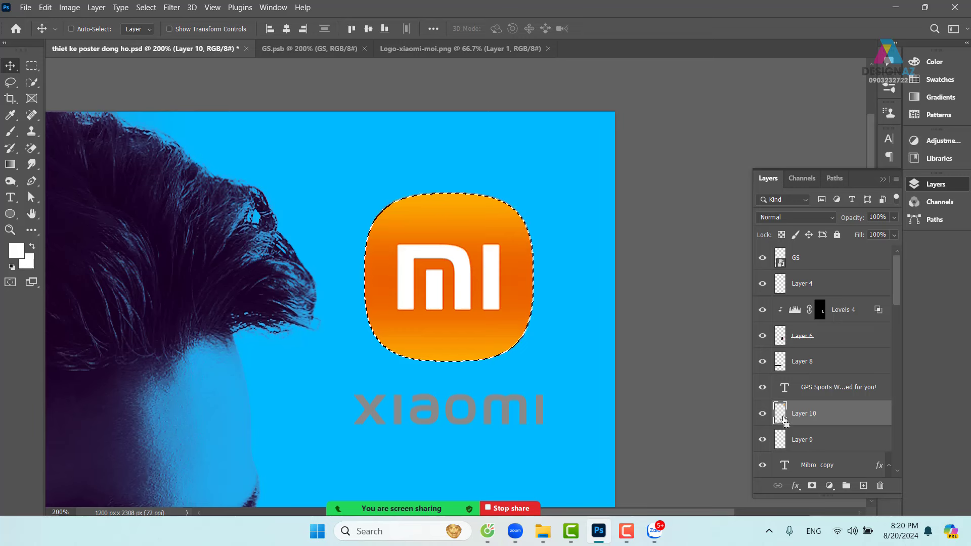
pyautogui.click(152, 9)
pyautogui.moveTo(228, 190)
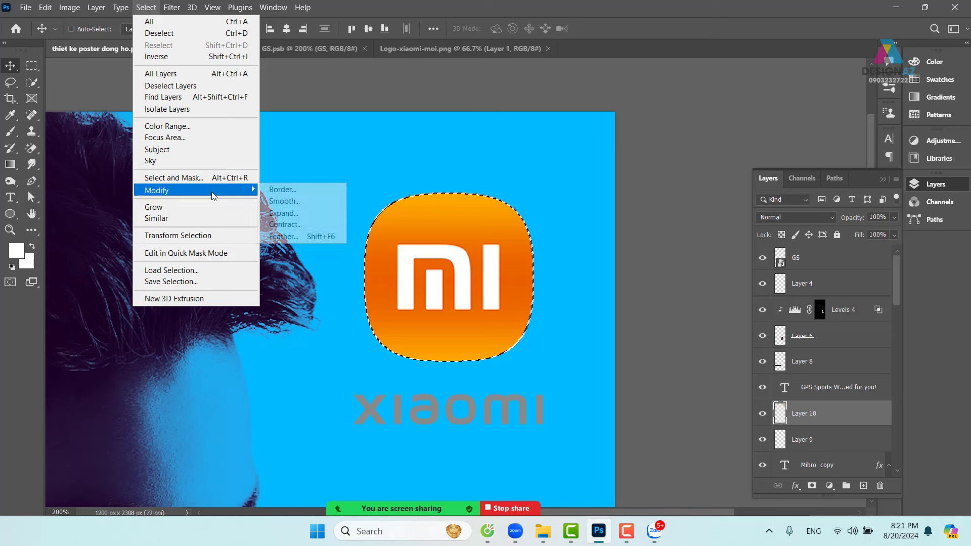
pyautogui.click(299, 223)
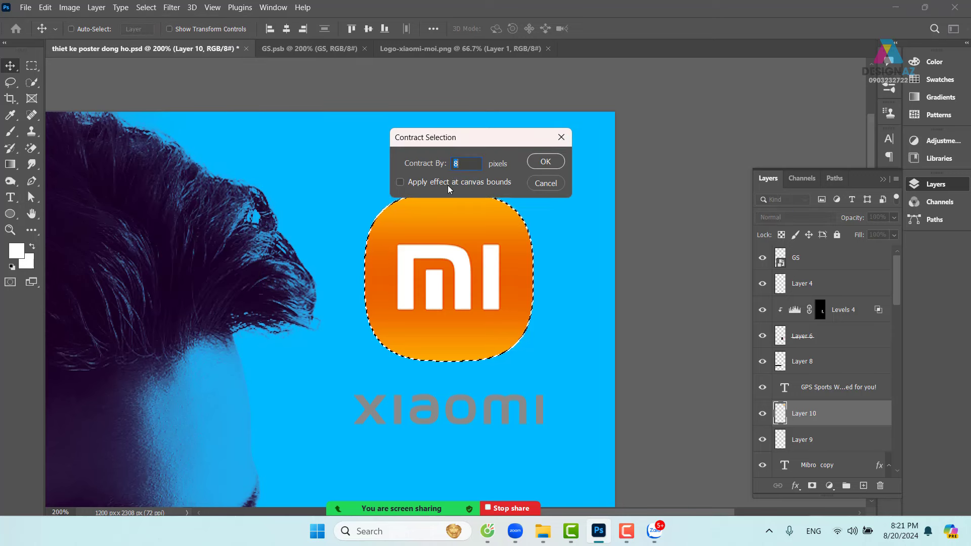
pyautogui.click(546, 161)
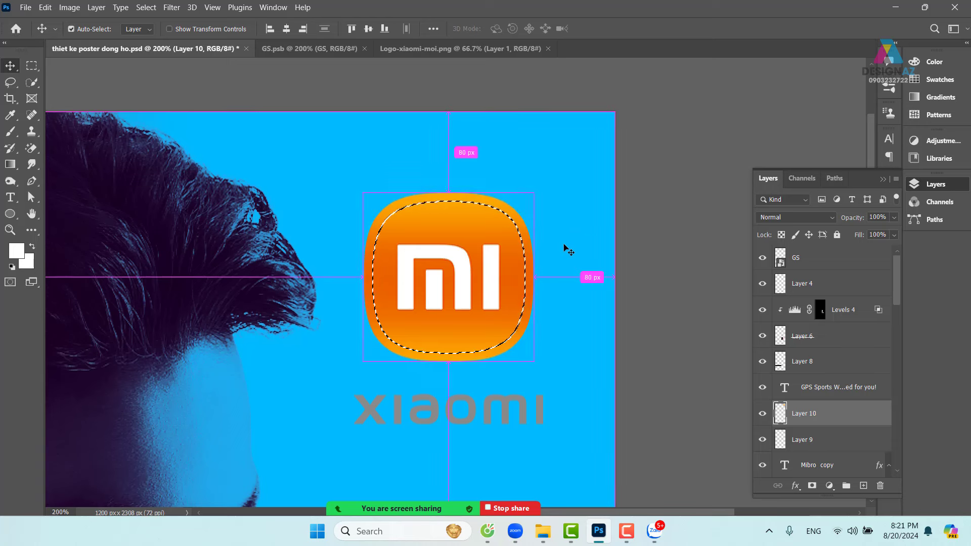
# Undo the 8-pixel contraction and contract the icon's outline selection by 4 pixels.
pyautogui.click(146, 7)
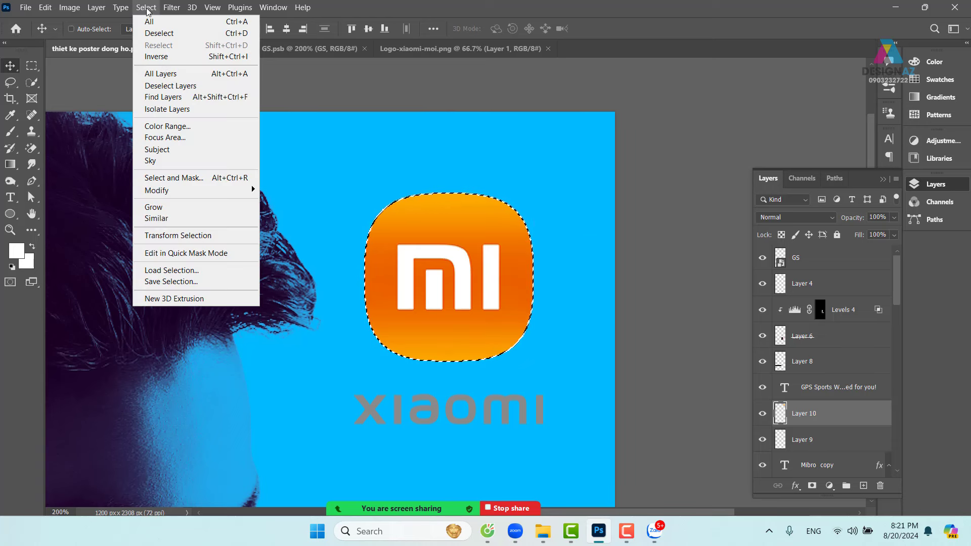
pyautogui.moveTo(187, 197)
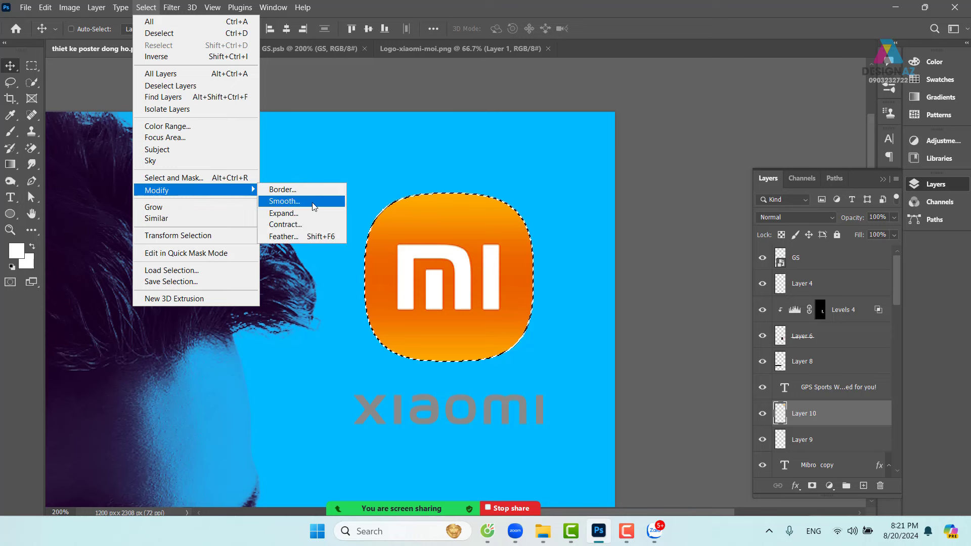
pyautogui.click(308, 221)
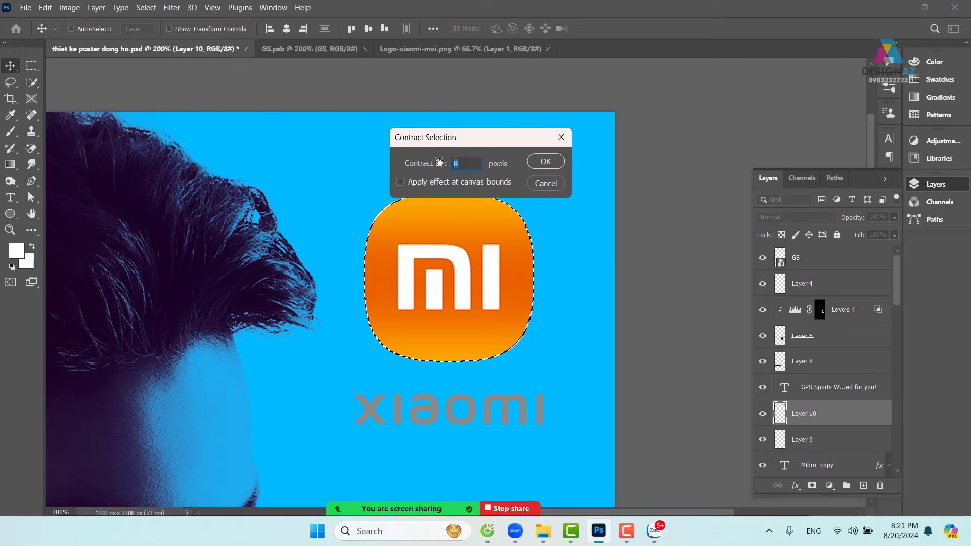
pyautogui.write('4')
pyautogui.press('Return')
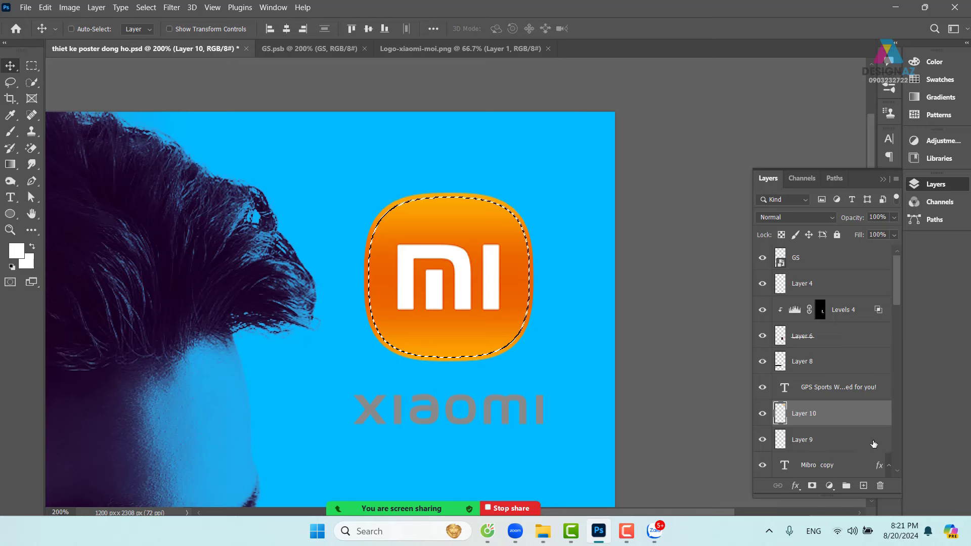
# Fill the contracted icon selection with white on a new layer and deselect it.
pyautogui.click(863, 485)
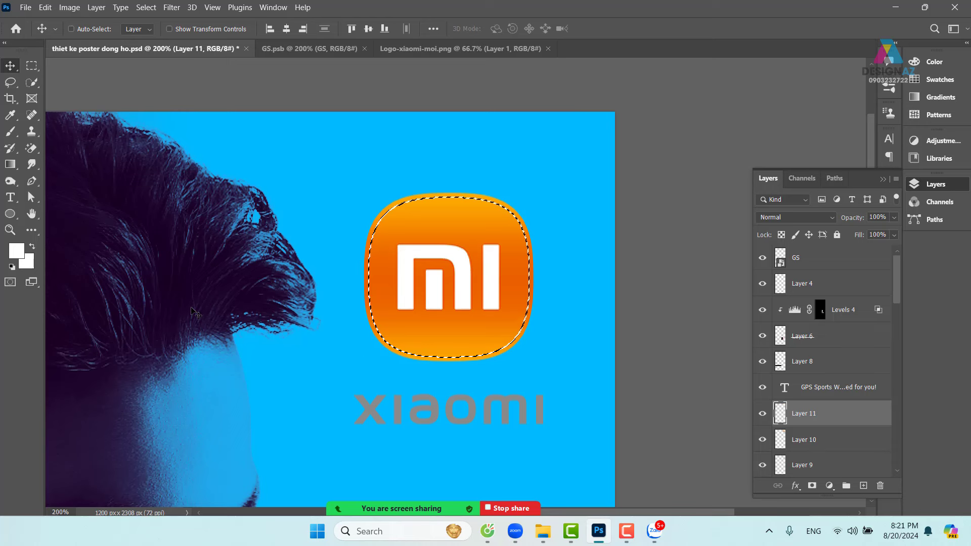
pyautogui.hotkey('alt', 'BackSpace')
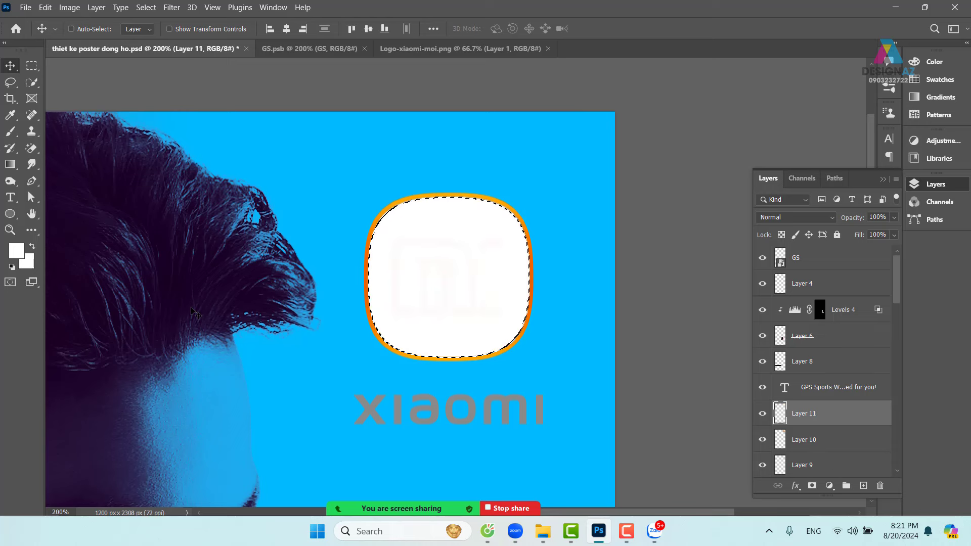
pyautogui.hotkey('ctrl', 'd')
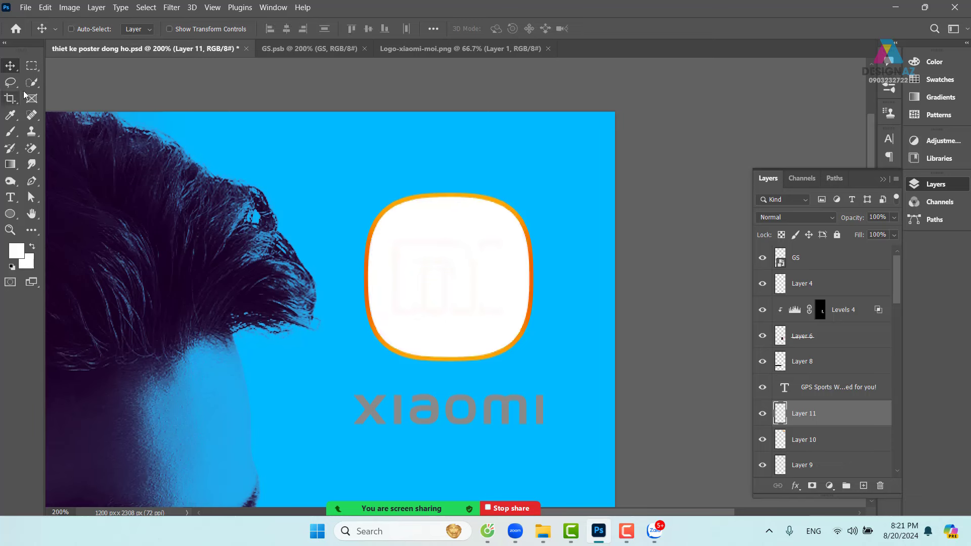
# Delete the white shape's lower half outside a wide elliptical selection over the icon's upper part, leaving a curved edge, and deselect.
pyautogui.click(31, 65)
pyautogui.click(62, 80)
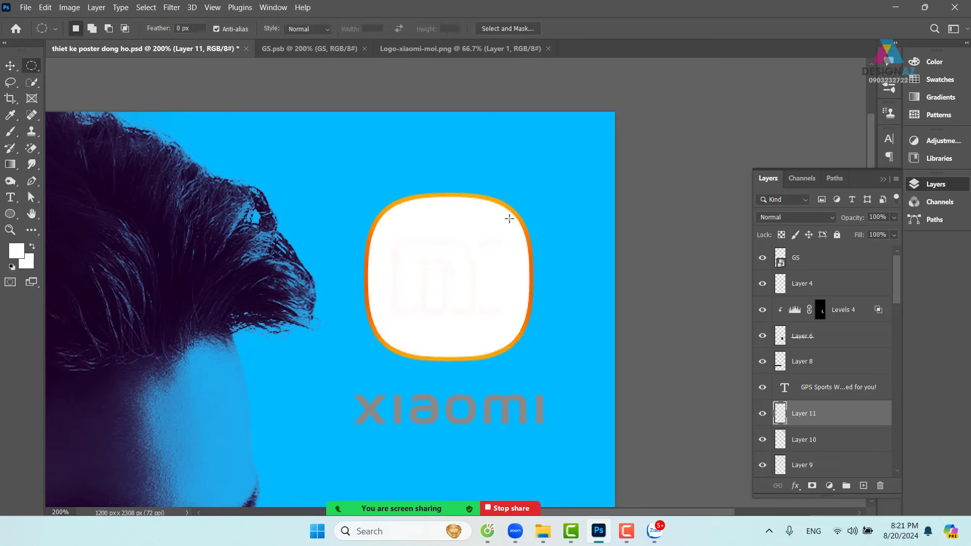
pyautogui.moveTo(317, 147); pyautogui.dragTo(619, 282)
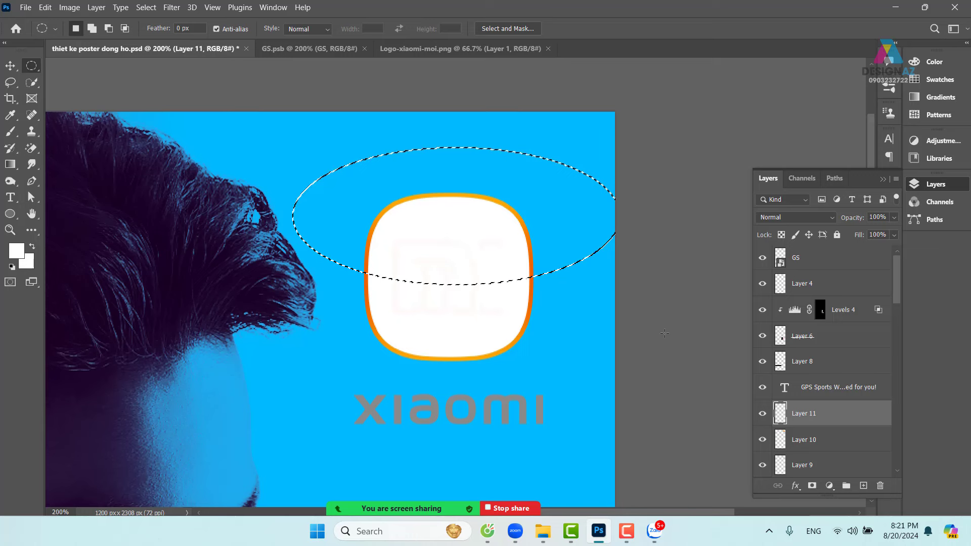
pyautogui.hotkey('ctrl', 'shift', 'i')
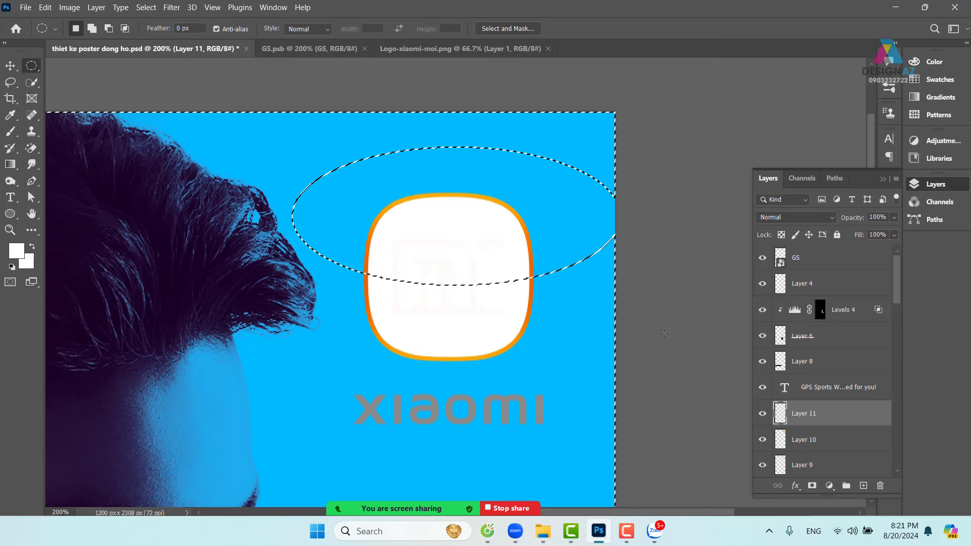
pyautogui.press('Delete')
pyautogui.press('v')
pyautogui.hotkey('ctrl', 'd')
pyautogui.press('m')
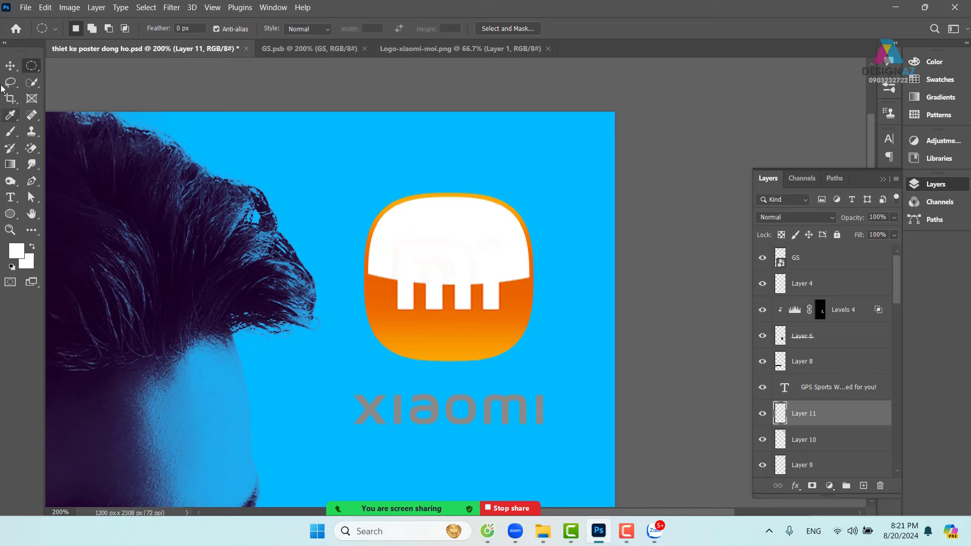
# Set the white highlight layer over the Mi icon to 20% opacity.
pyautogui.click(13, 67)
pyautogui.rightClick(480, 212)
pyautogui.click(494, 219)
pyautogui.moveTo(484, 241); pyautogui.dragTo(480, 200)
pyautogui.hotkey('ctrl', 'z')
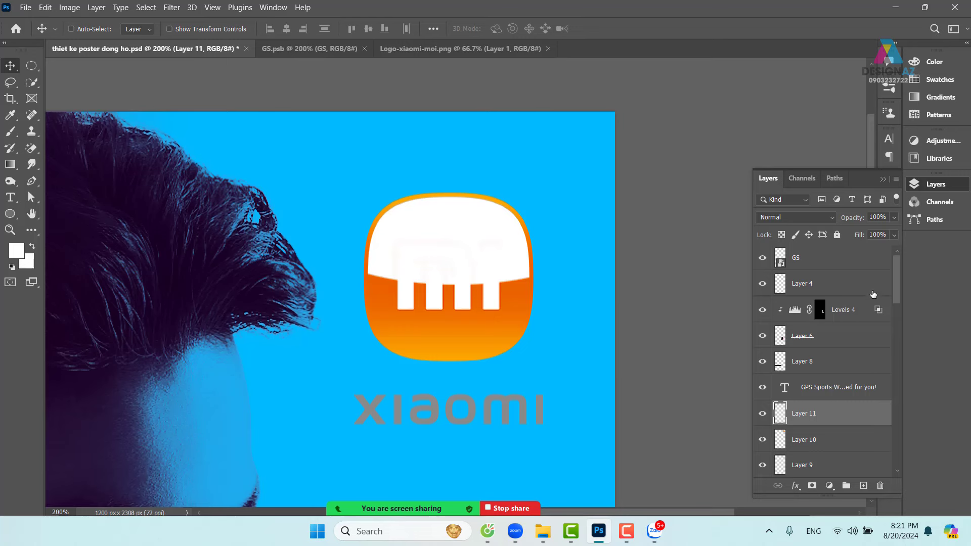
pyautogui.press('2')
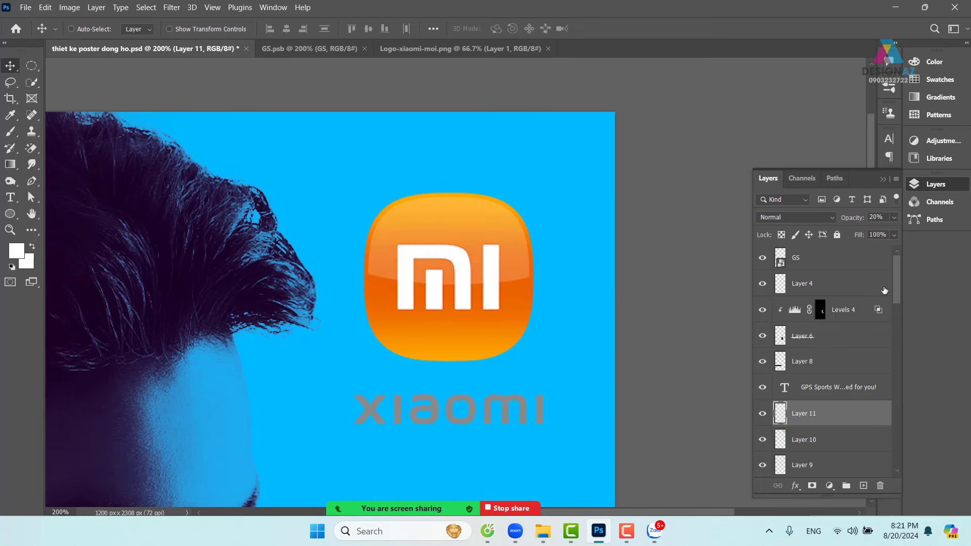
# Examine the whole poster from the Xiaomi logo down to the watch and title, and return to the logo.
pyautogui.hotkey('ctrl', '-')
pyautogui.hotkey('ctrl', '-')
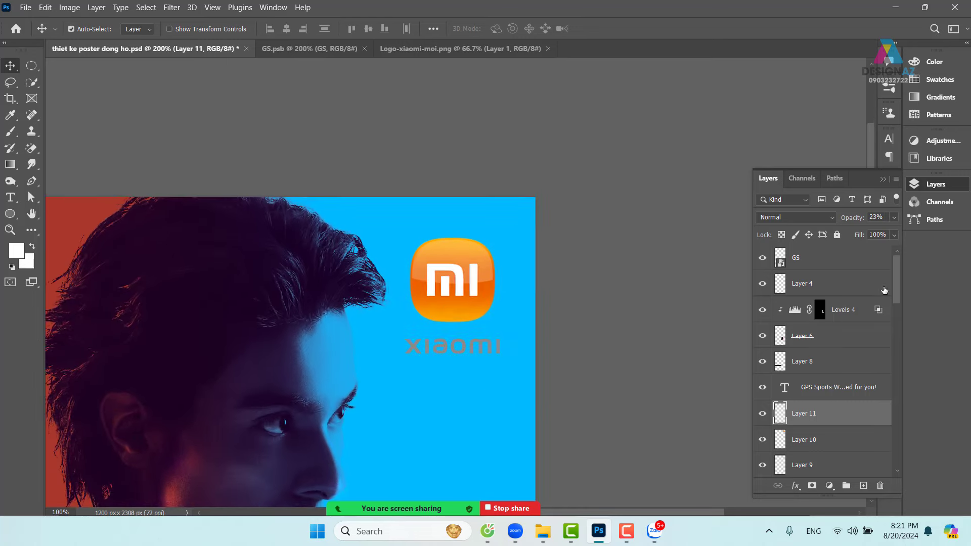
pyautogui.moveTo(495, 368); pyautogui.dragTo(392, 276)
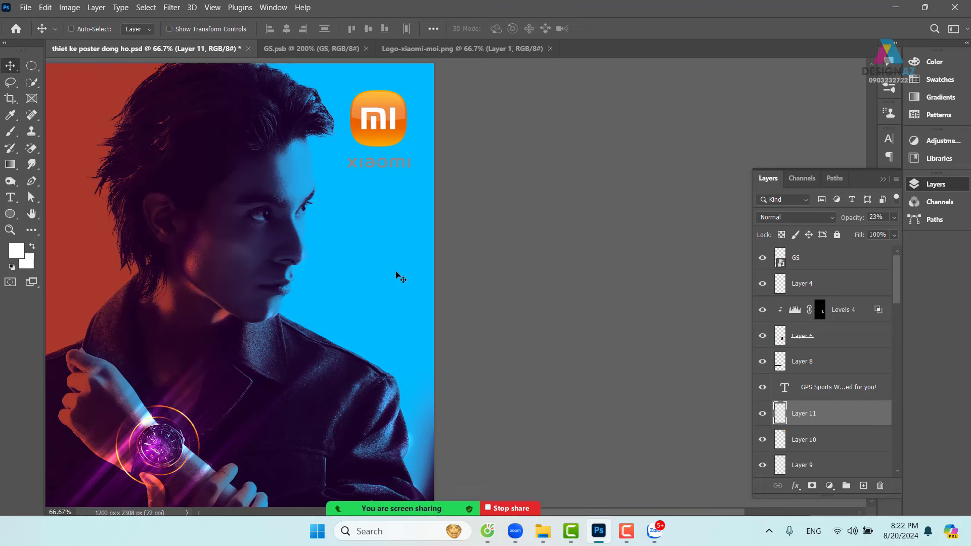
pyautogui.moveTo(400, 278); pyautogui.dragTo(415, 165)
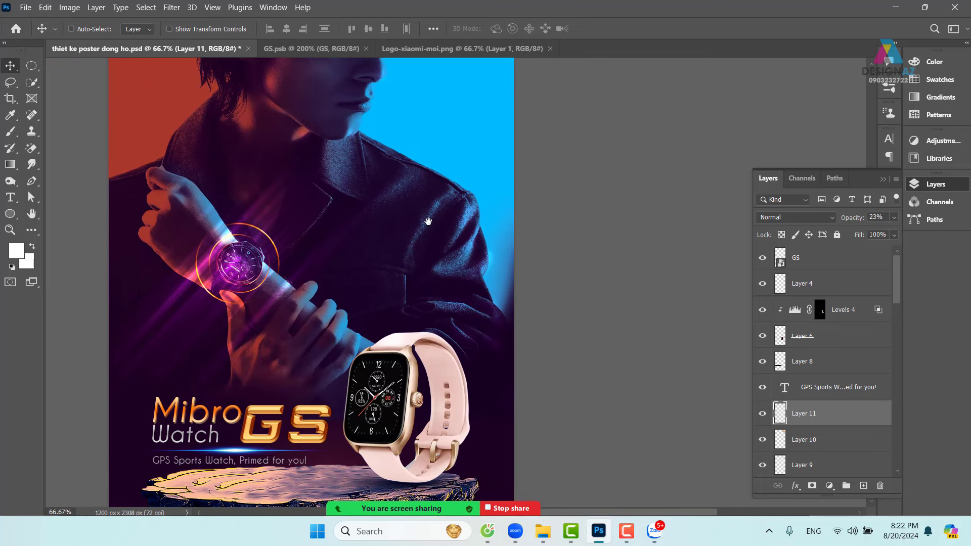
pyautogui.moveTo(428, 222); pyautogui.dragTo(387, 357)
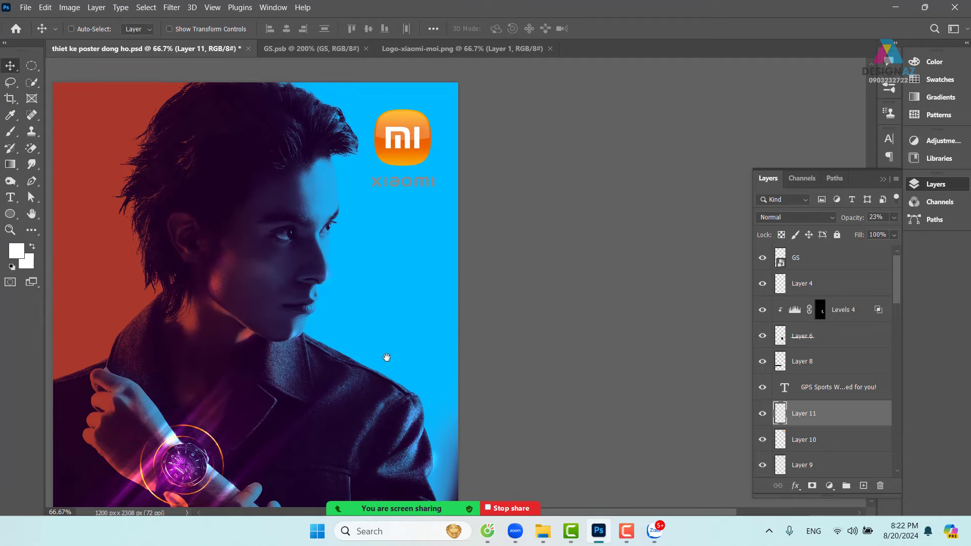
pyautogui.hotkey('ctrl', '+')
pyautogui.moveTo(384, 176); pyautogui.dragTo(390, 323)
pyautogui.hotkey('ctrl', '+')
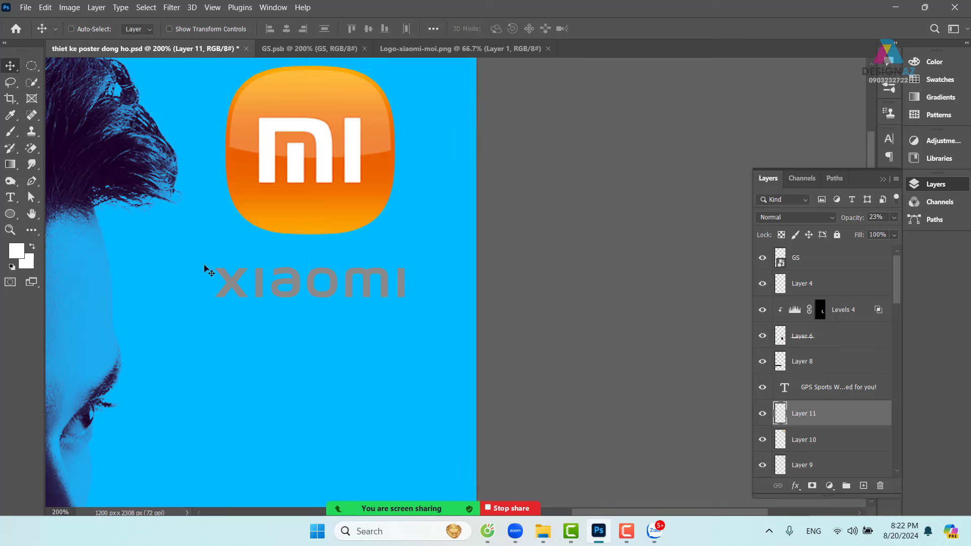
# Select the layer holding the grey Xiaomi wordmark beneath the Mi icon.
pyautogui.press('m')
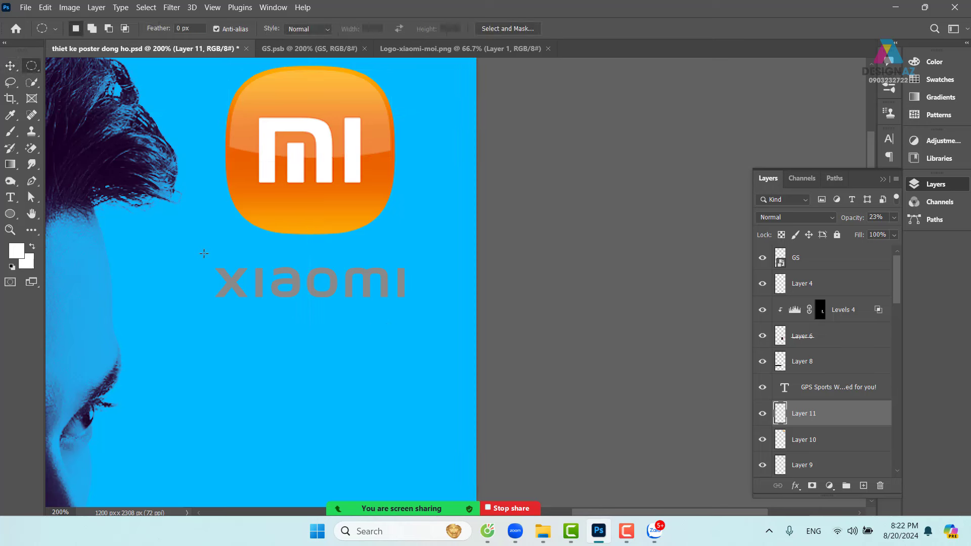
pyautogui.press('v')
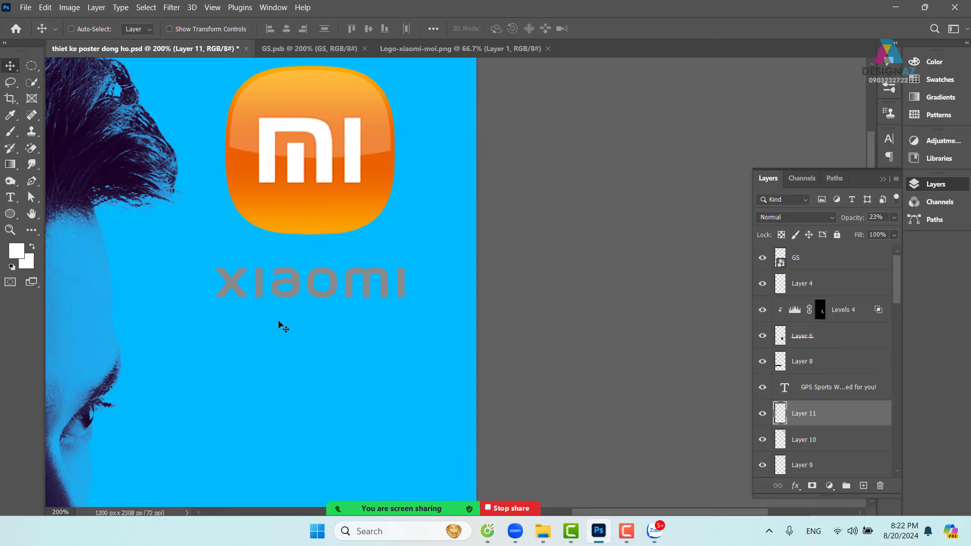
pyautogui.rightClick(283, 294)
pyautogui.click(305, 302)
pyautogui.moveTo(291, 302); pyautogui.dragTo(291, 319)
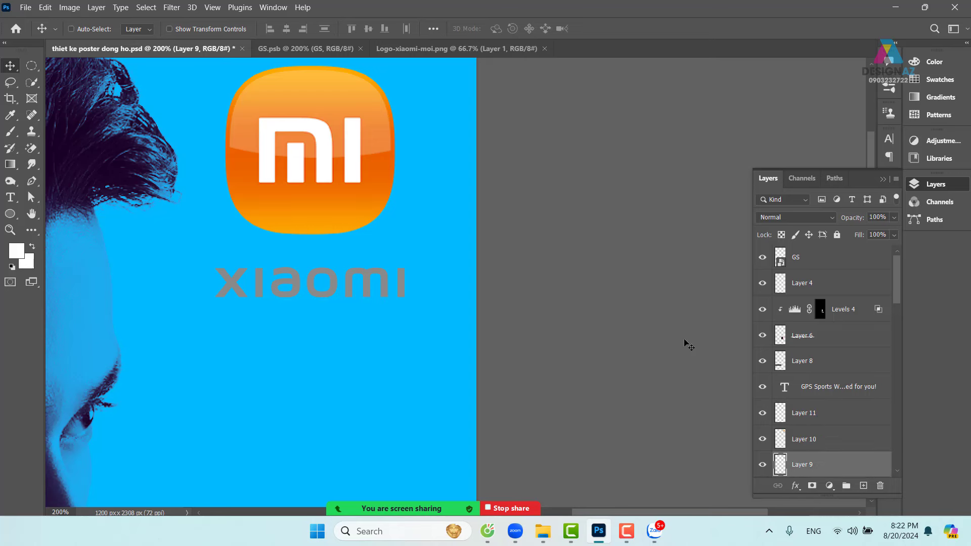
# Try a silver metallic preset from the khối style group on the Xiaomi wordmark, with its drop shadow turned off.
pyautogui.rightClick(835, 465)
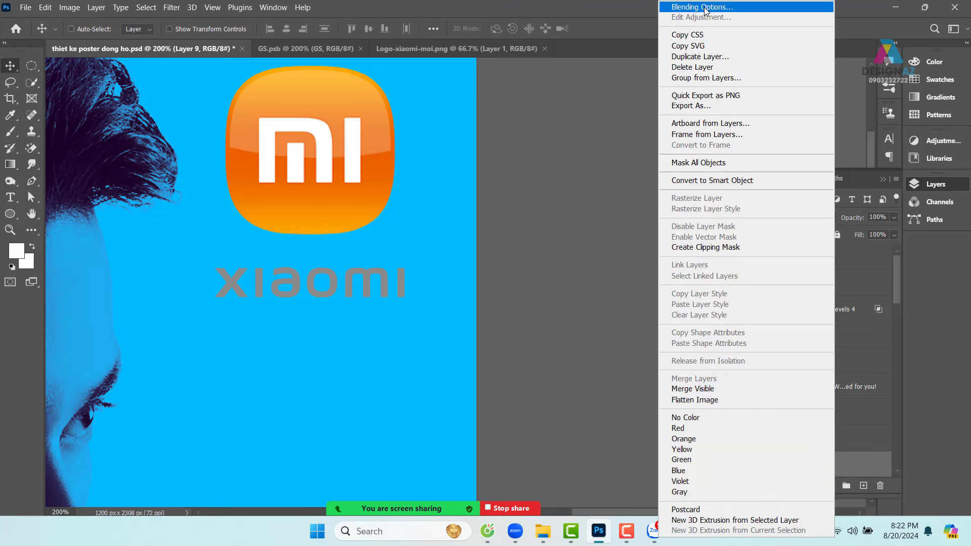
pyautogui.click(706, 8)
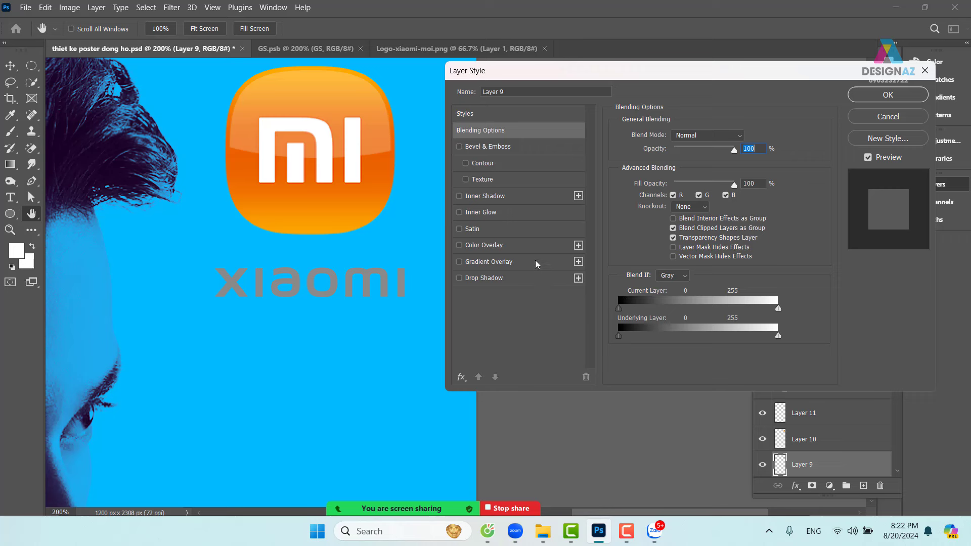
pyautogui.click(526, 115)
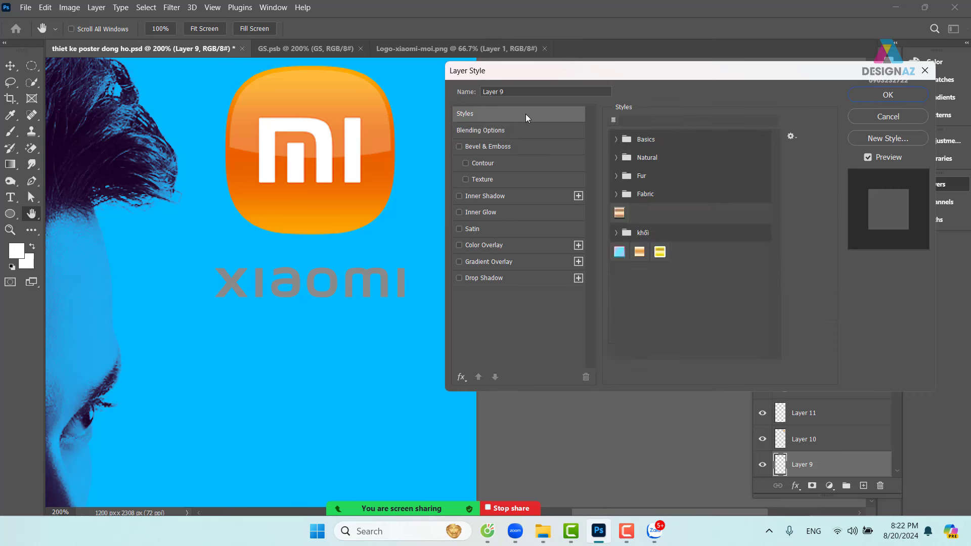
pyautogui.click(616, 233)
pyautogui.scroll(-2, 736, 334)
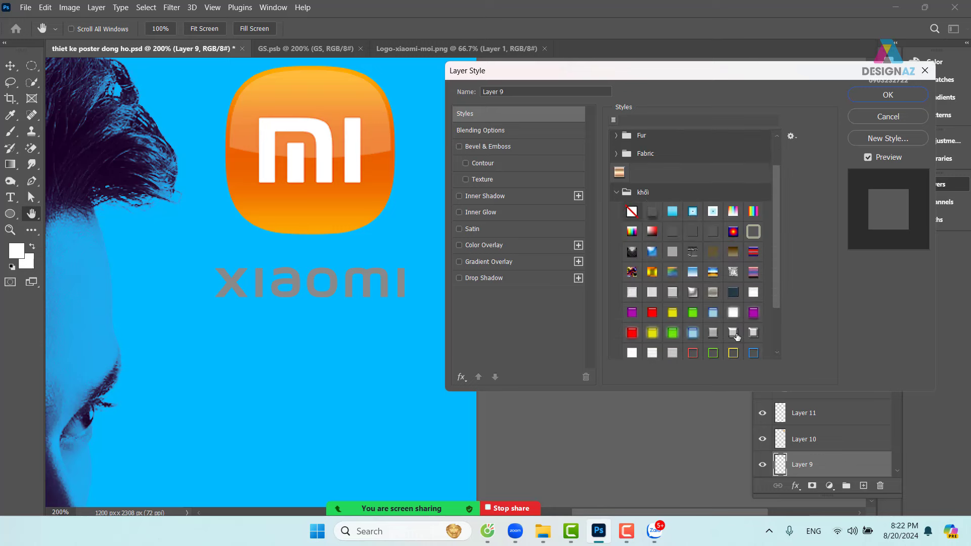
pyautogui.click(712, 334)
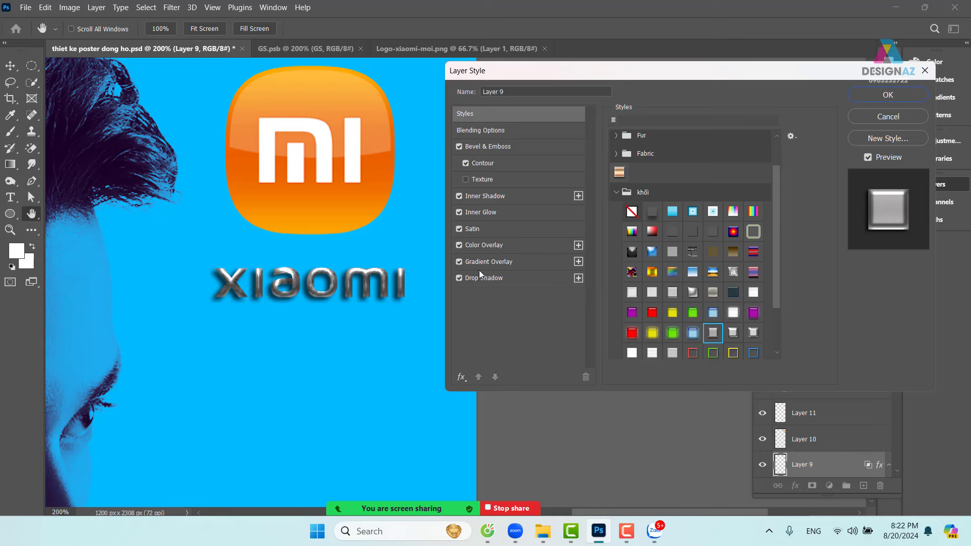
pyautogui.click(460, 278)
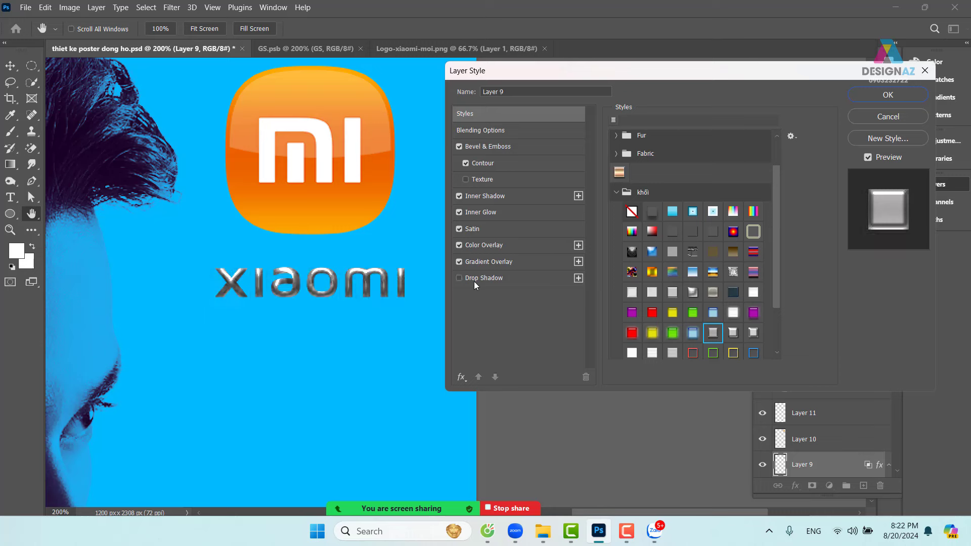
# Try a Bevel & Emboss size of 1 px and depth of 199% on the wordmark, and discard the style changes.
pyautogui.click(527, 147)
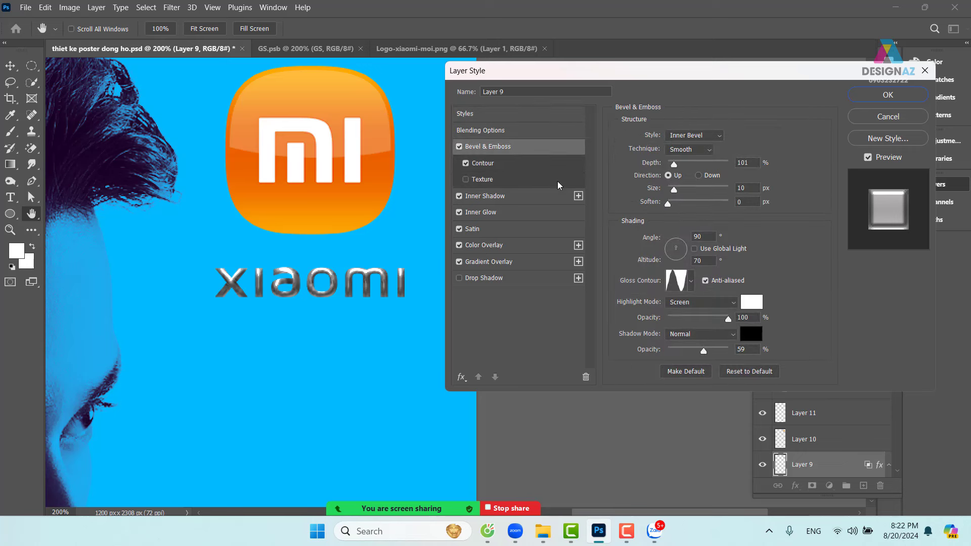
pyautogui.moveTo(676, 189); pyautogui.dragTo(668, 190)
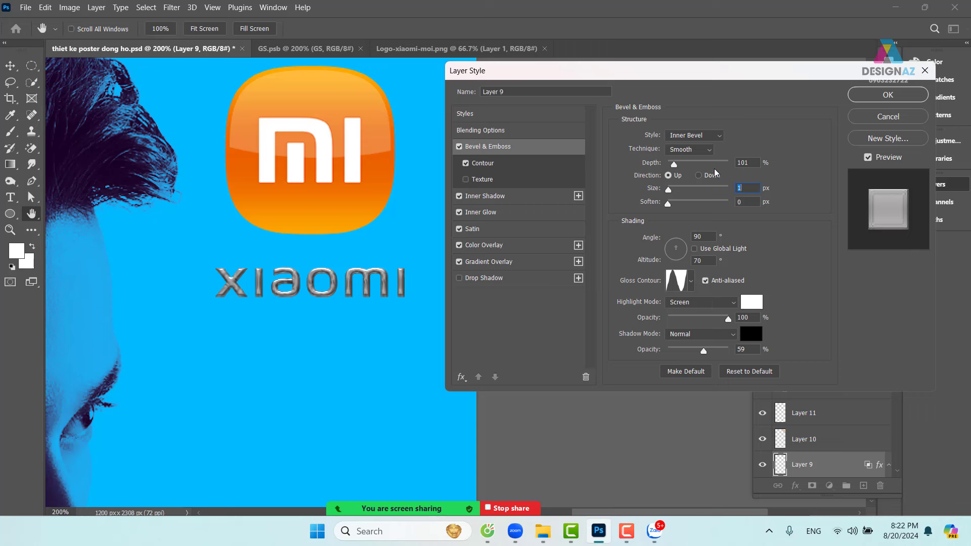
pyautogui.moveTo(676, 165); pyautogui.dragTo(681, 165)
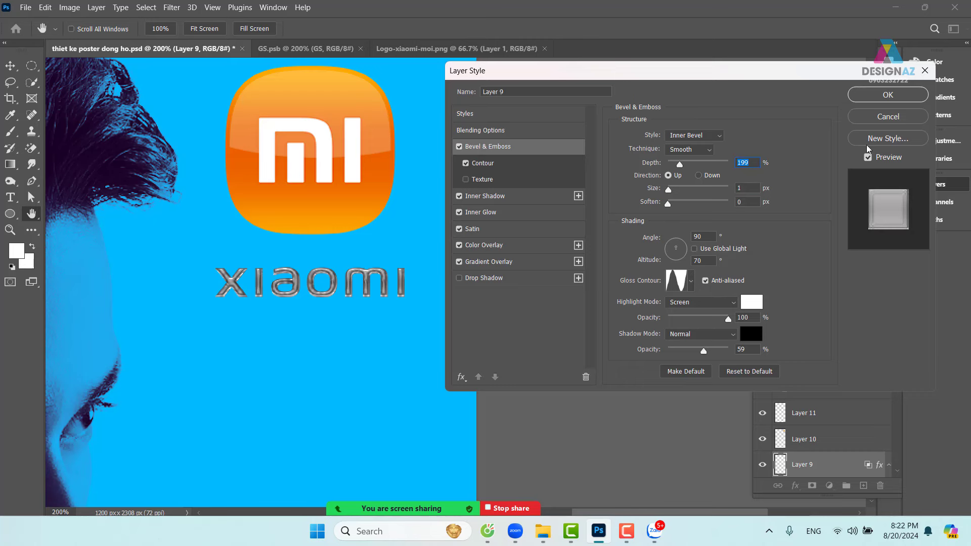
pyautogui.click(897, 120)
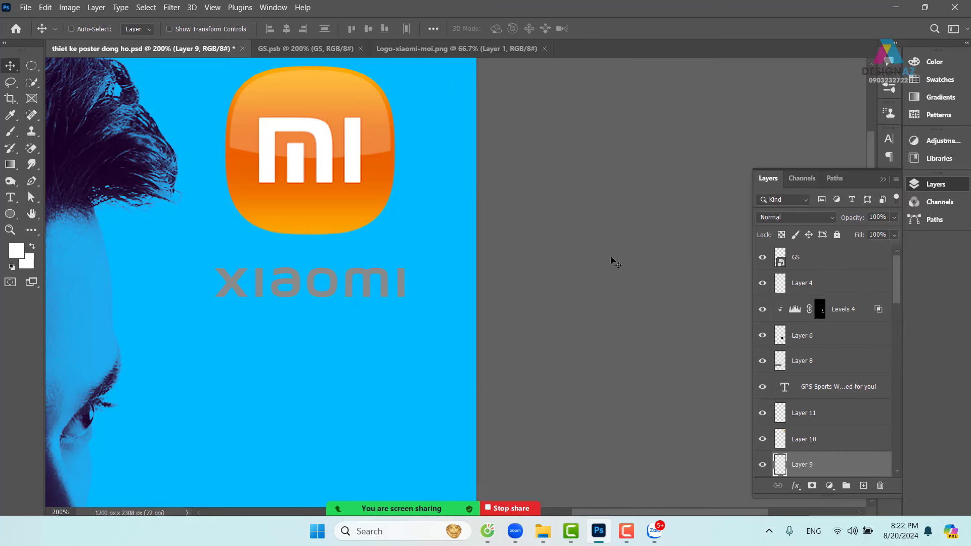
# Try a reflected grey-to-white gradient overlay on the wordmark with a drop shadow of 0 px distance and 10 px size.
pyautogui.rightClick(843, 469)
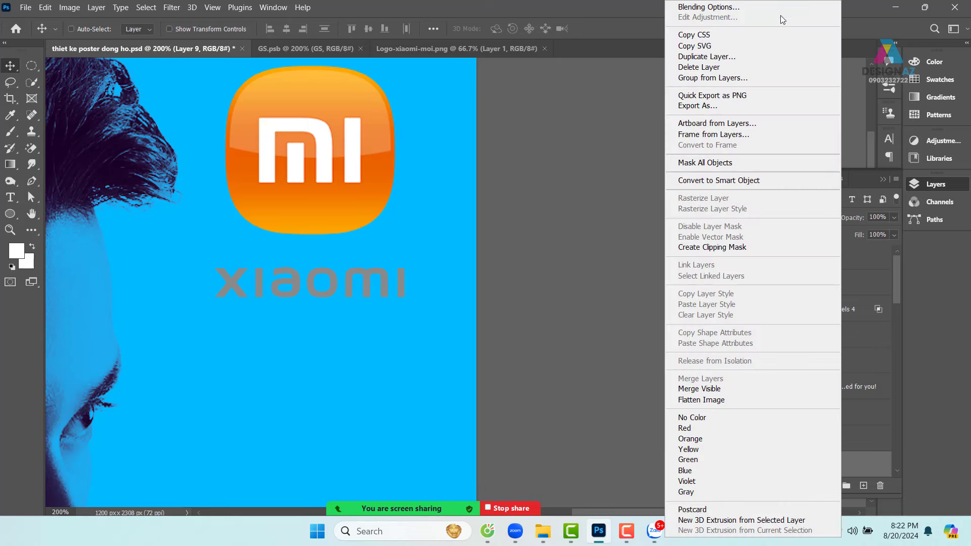
pyautogui.click(648, 265)
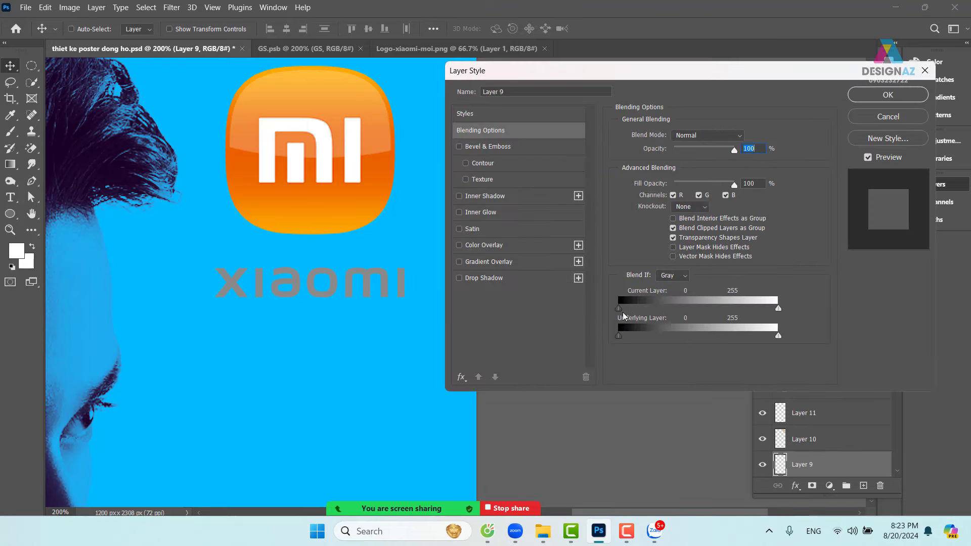
pyautogui.click(523, 267)
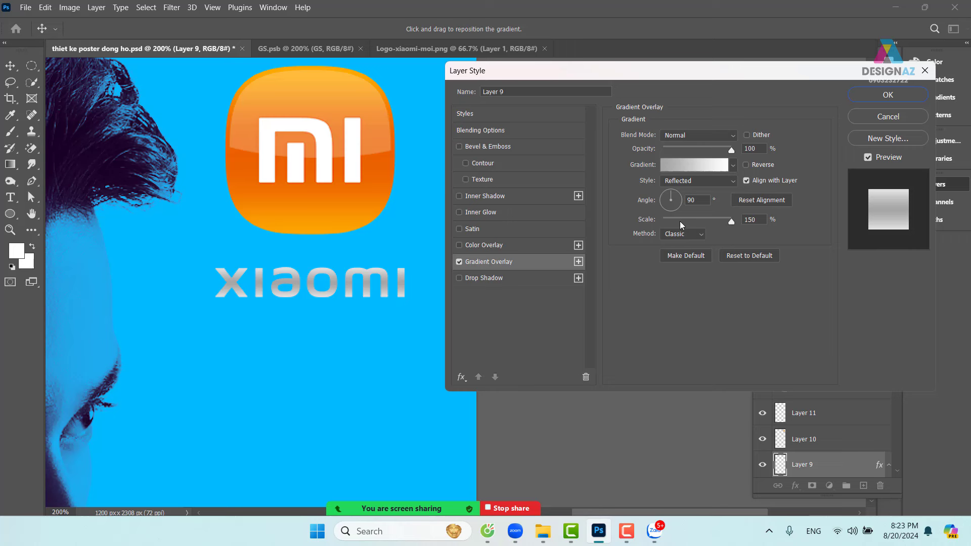
pyautogui.click(516, 282)
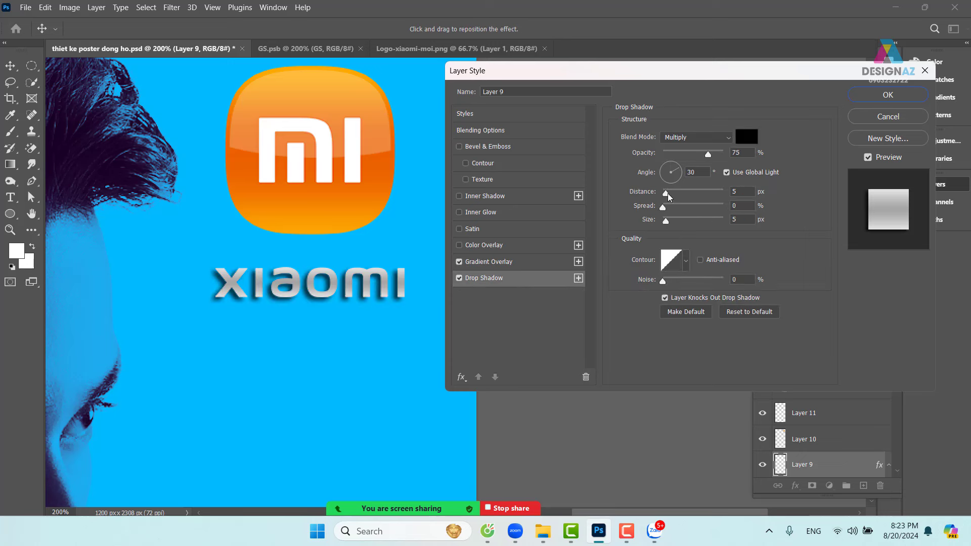
pyautogui.moveTo(666, 193); pyautogui.dragTo(671, 223)
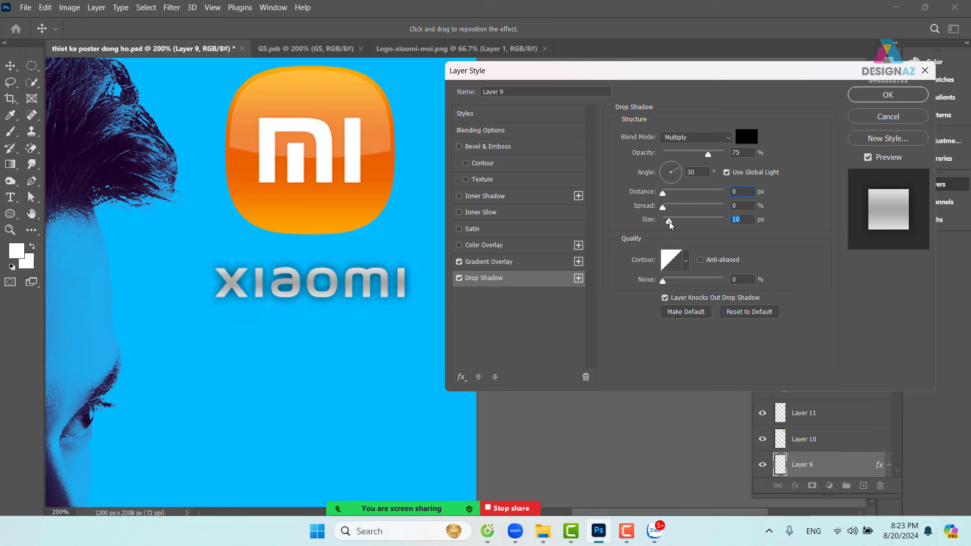
# Try dark blue #0d7399 as the wordmark's drop shadow color and apply the layer style.
pyautogui.click(746, 137)
pyautogui.click(426, 234)
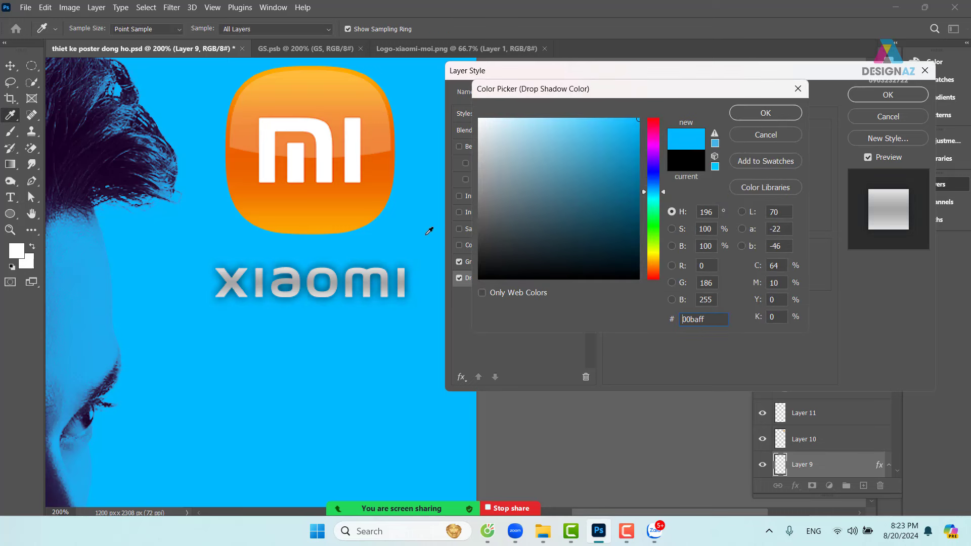
pyautogui.click(638, 201)
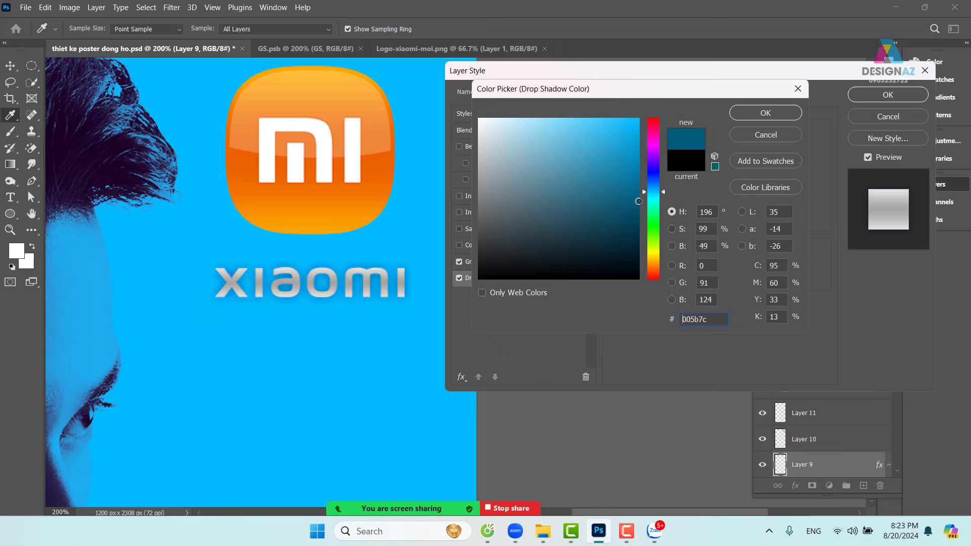
pyautogui.click(627, 182)
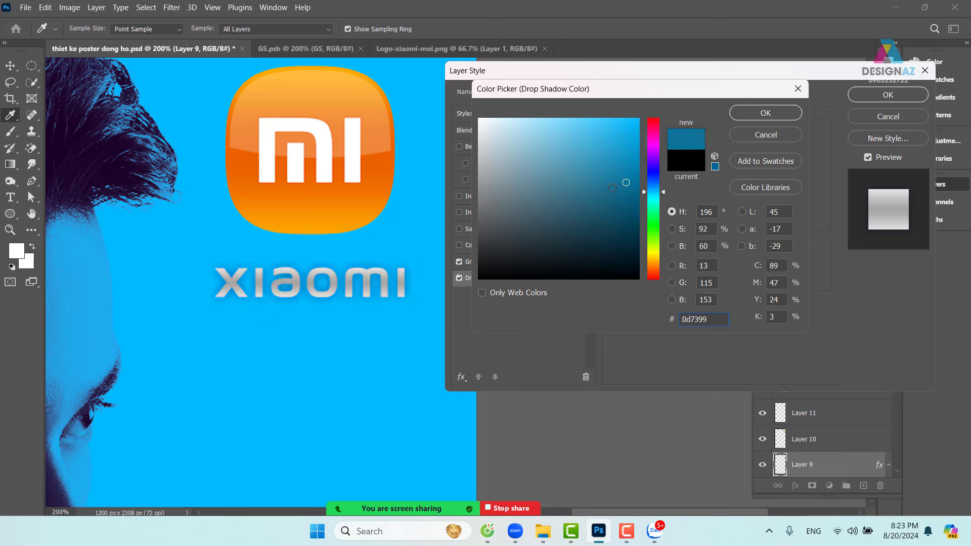
pyautogui.click(877, 96)
pyautogui.click(772, 115)
pyautogui.click(873, 96)
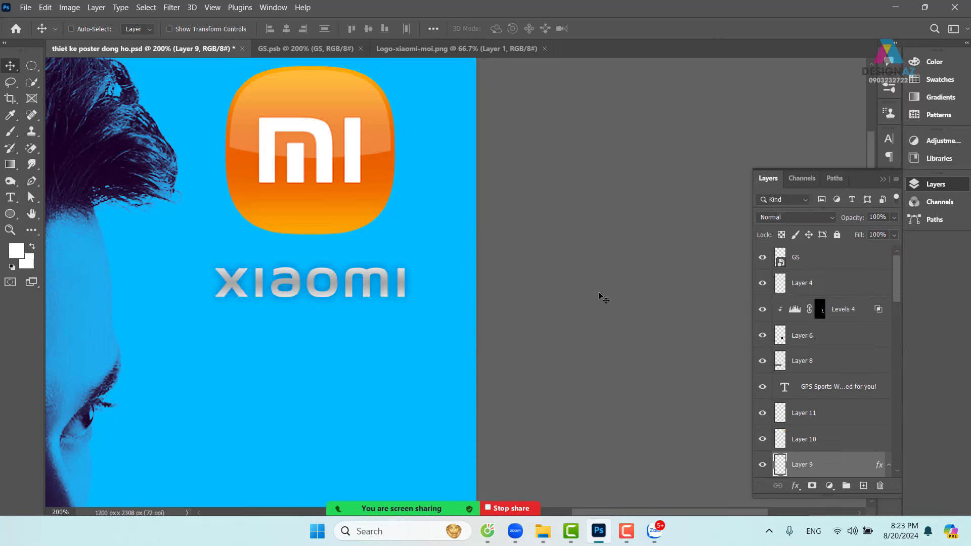
# Check the styled wordmark against the poster and undo its gradient and shadow style.
pyautogui.hotkey('ctrl', '-')
pyautogui.hotkey('ctrl', '-')
pyautogui.hotkey('ctrl', '-')
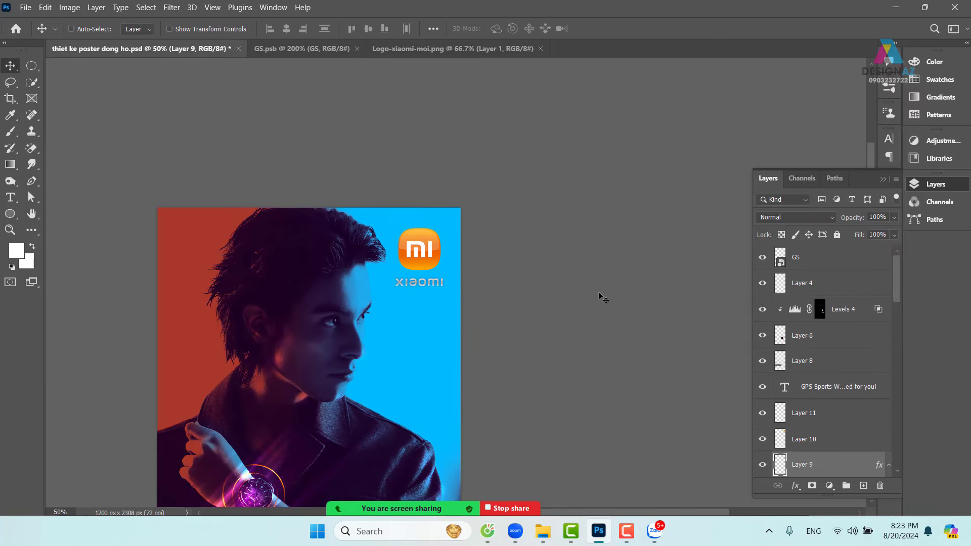
pyautogui.hotkey('ctrl', 'z')
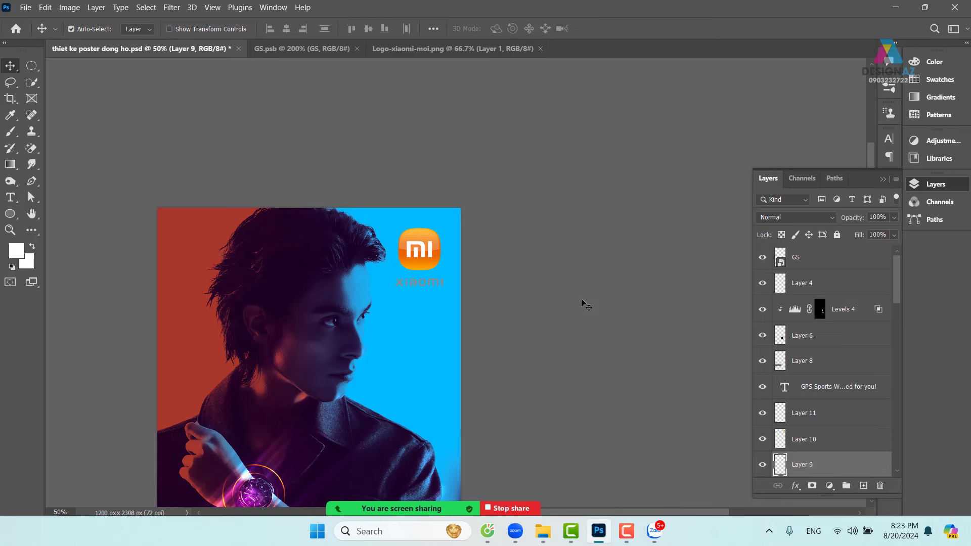
# Lock the transparent pixels of the Xiaomi wordmark's layer and fill the lettering with white.
pyautogui.hotkey('ctrl', '+')
pyautogui.hotkey('ctrl', '+')
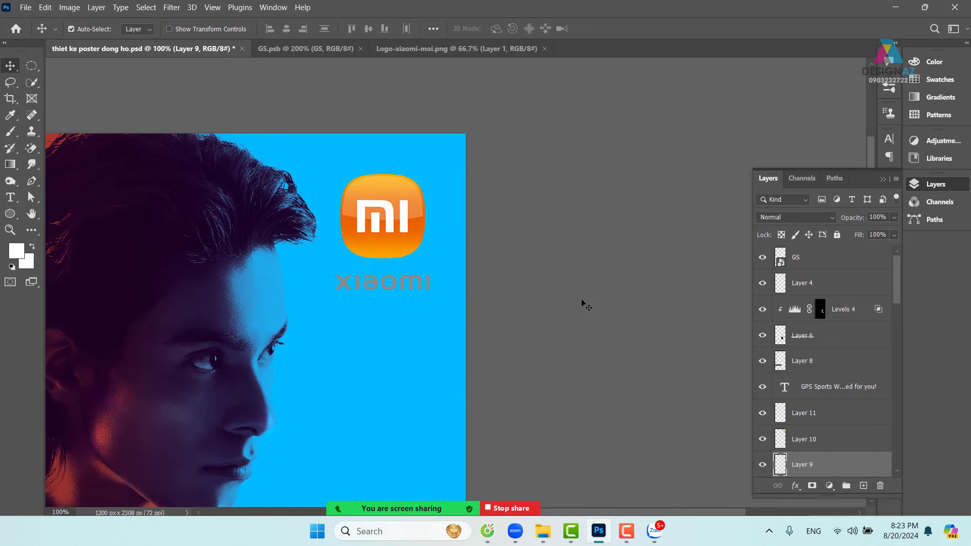
pyautogui.click(781, 234)
pyautogui.hotkey('alt', 'BackSpace')
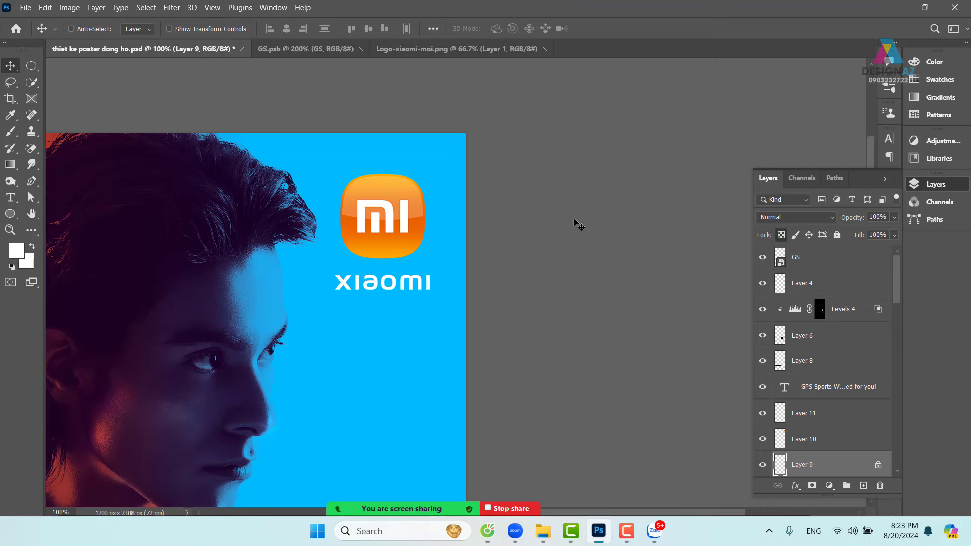
# Select the layer holding the orange gradient Mi icon above the wordmark.
pyautogui.hotkey('ctrl', '+')
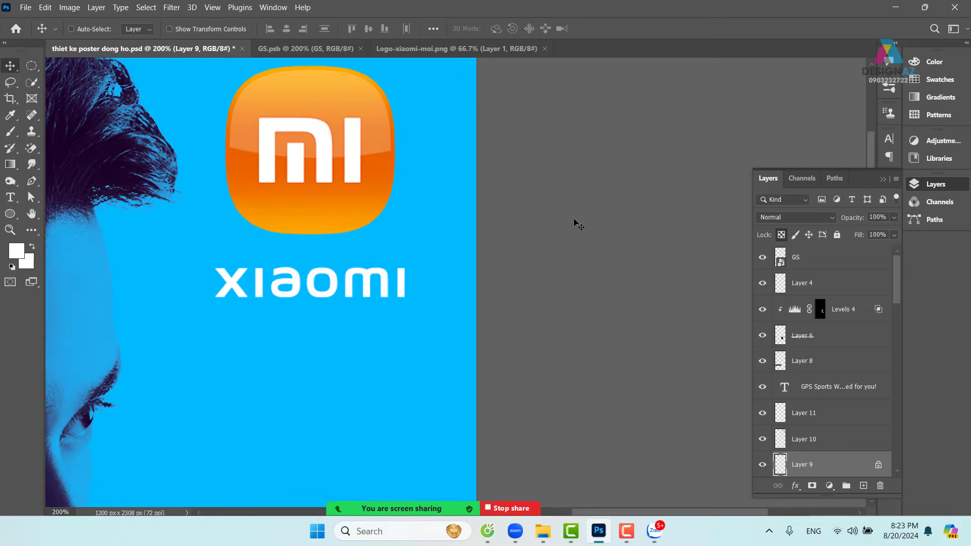
pyautogui.moveTo(387, 190); pyautogui.dragTo(518, 225)
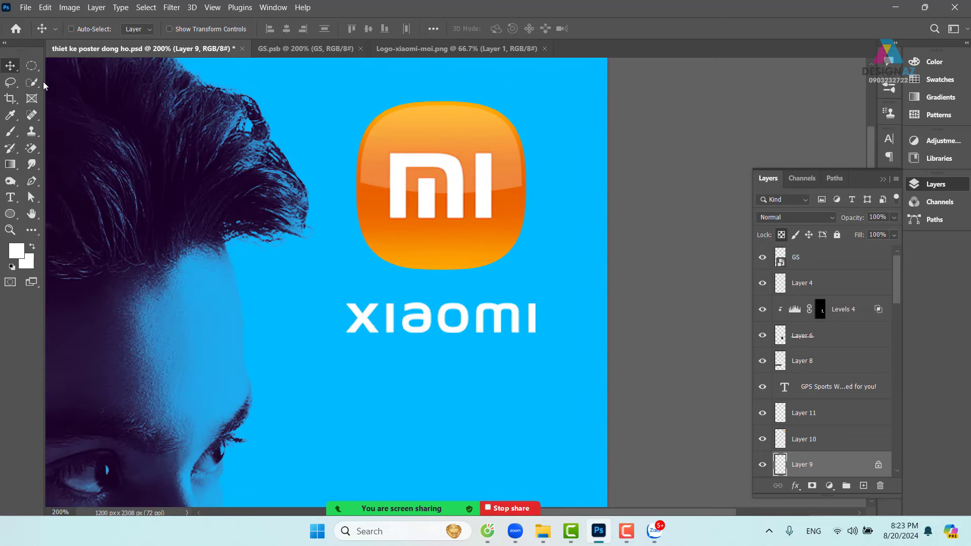
pyautogui.rightClick(438, 262)
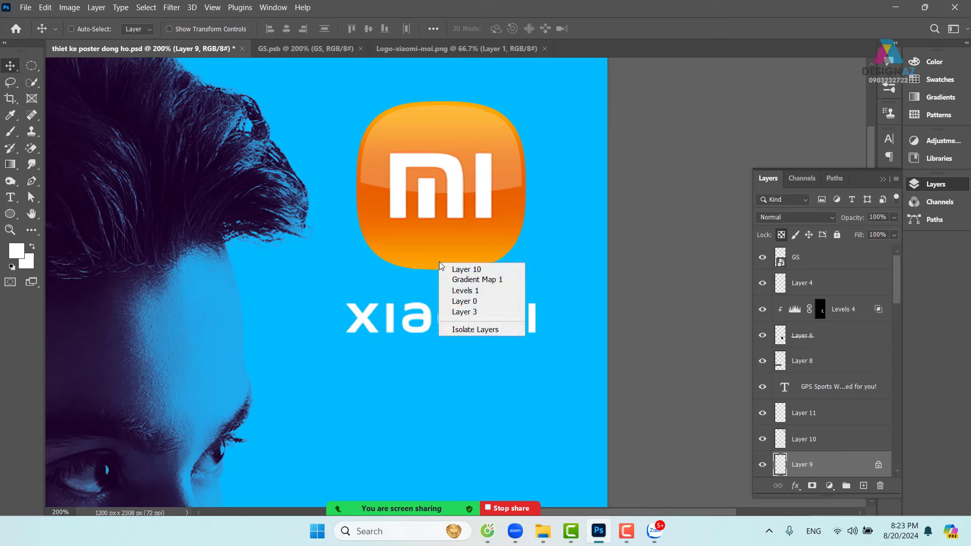
pyautogui.click(446, 268)
pyautogui.moveTo(446, 262)
pyautogui.mouseDown()
pyautogui.moveTo(426, 260)
pyautogui.moveTo(446, 261)
pyautogui.mouseUp()
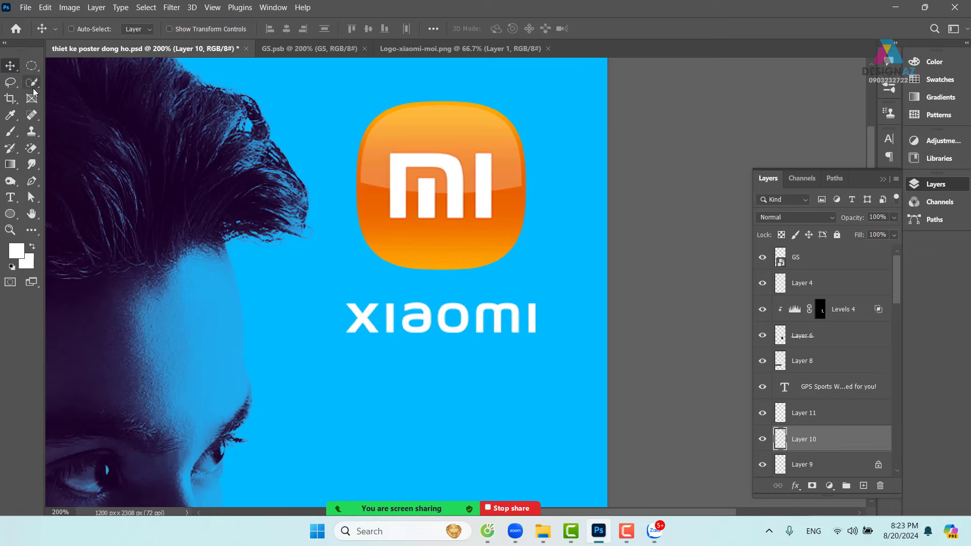
# Make a rectangular selection across the lower edge of the orange Mi icon and feather it by 15 pixels.
pyautogui.moveTo(32, 66); pyautogui.dragTo(54, 71)
pyautogui.click(56, 66)
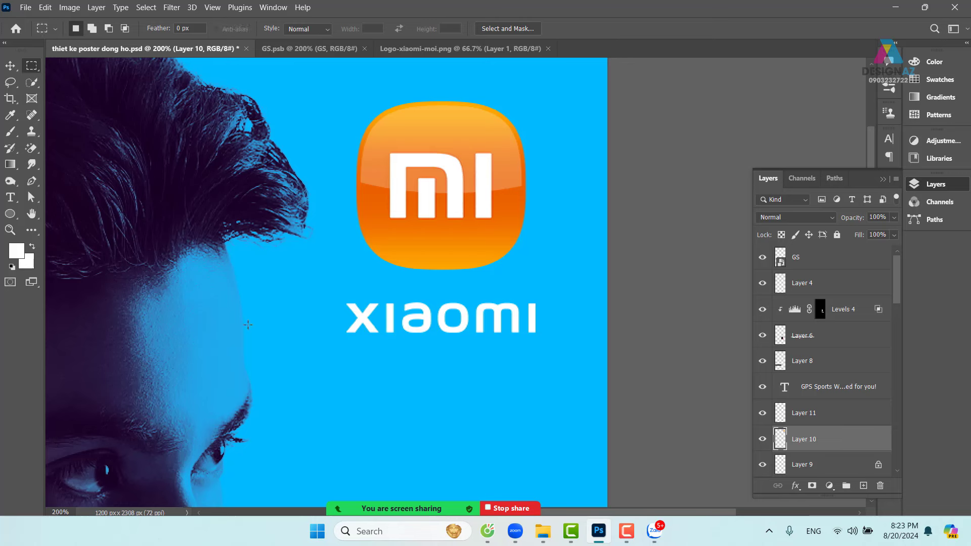
pyautogui.moveTo(255, 327); pyautogui.dragTo(599, 262)
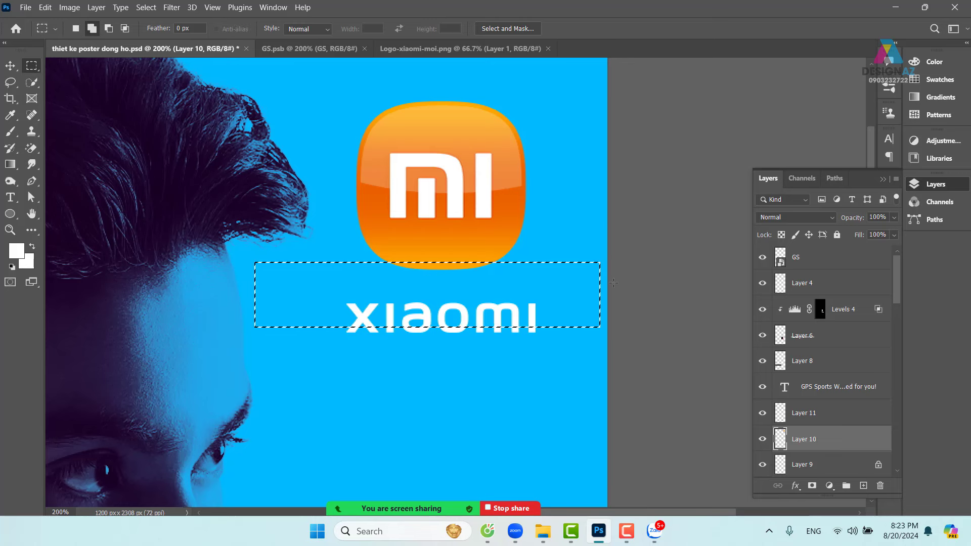
pyautogui.hotkey('shift', 'F6')
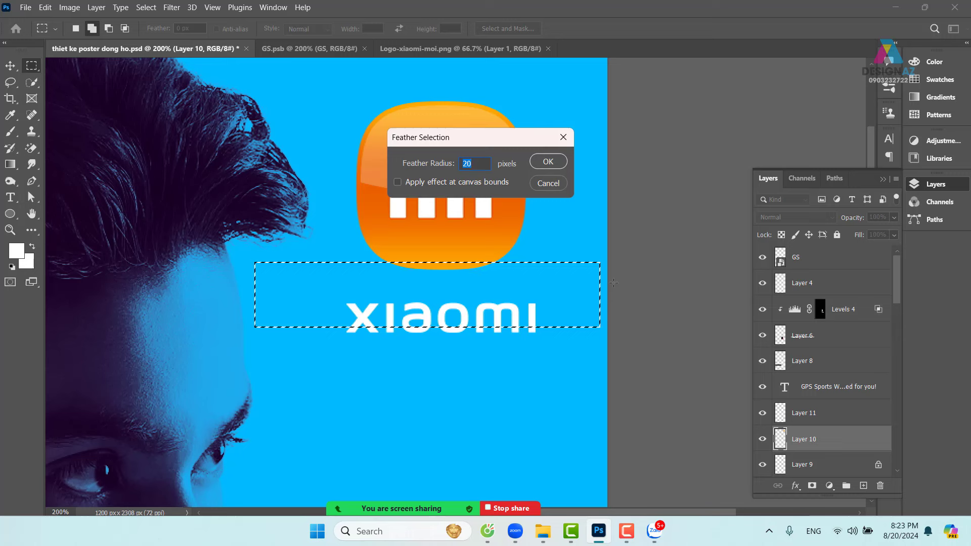
pyautogui.write('15')
pyautogui.press('Return')
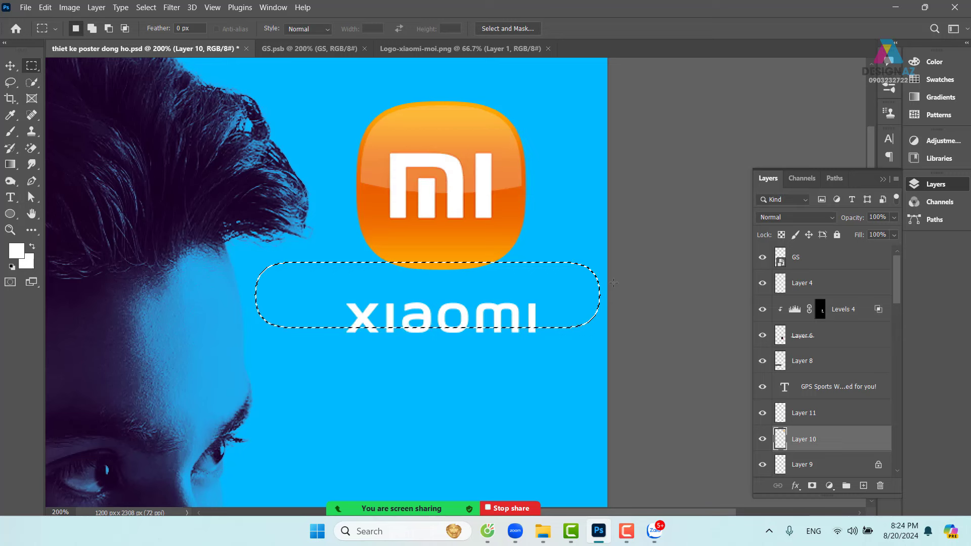
# Brighten the icon's selected lower edge with Levels by lightening the midtones and lowering the white input level, and clear the selection.
pyautogui.hotkey('ctrl', 'l')
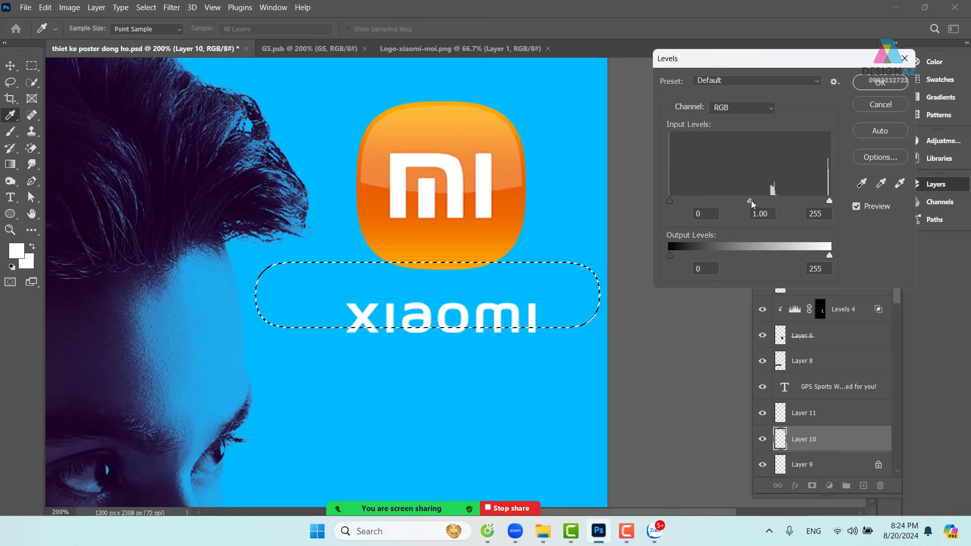
pyautogui.moveTo(750, 201); pyautogui.dragTo(717, 201)
pyautogui.moveTo(829, 201); pyautogui.dragTo(761, 200)
pyautogui.click(868, 91)
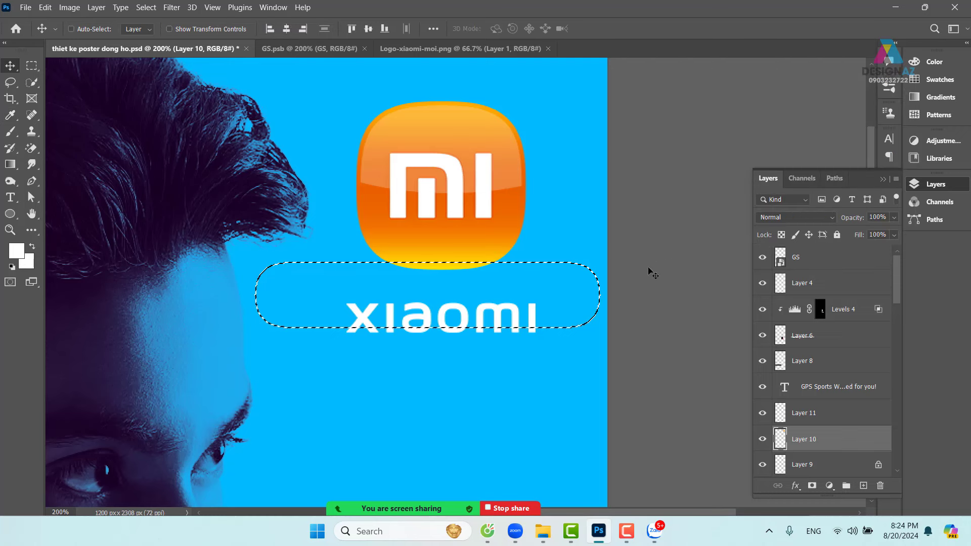
pyautogui.hotkey('ctrl', 'd')
pyautogui.press('v')
# Make a feathered rectangular selection across the upper edge of the orange Mi icon.
pyautogui.moveTo(500, 207); pyautogui.dragTo(482, 244)
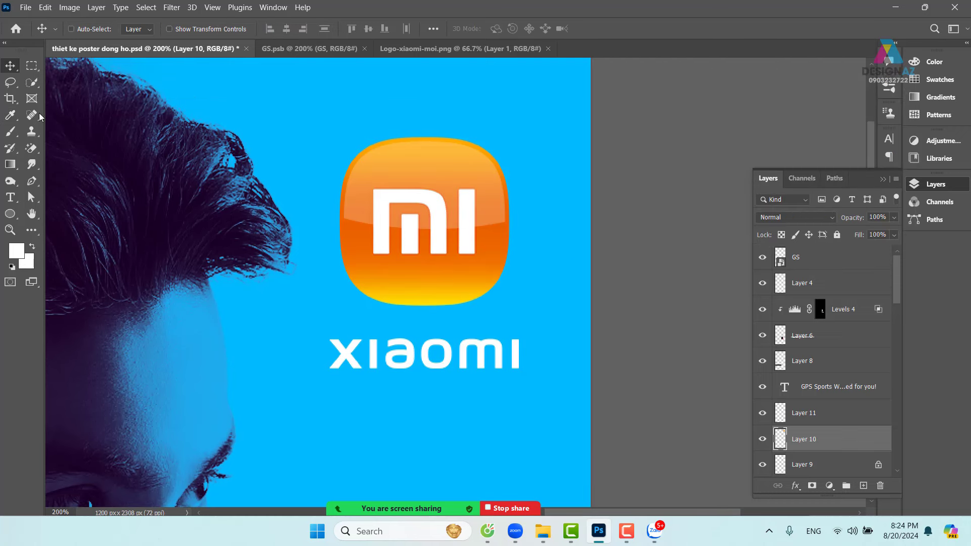
pyautogui.click(32, 65)
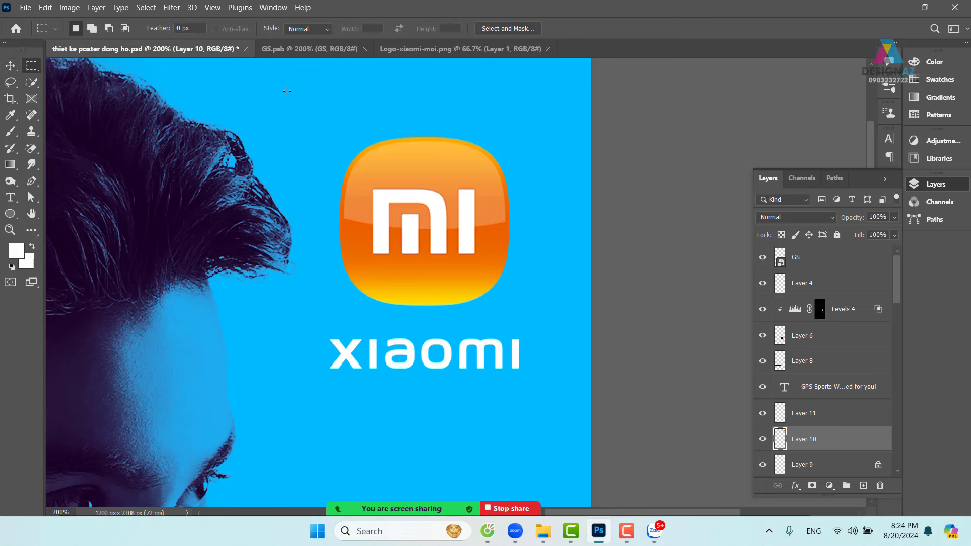
pyautogui.moveTo(276, 92); pyautogui.dragTo(566, 144)
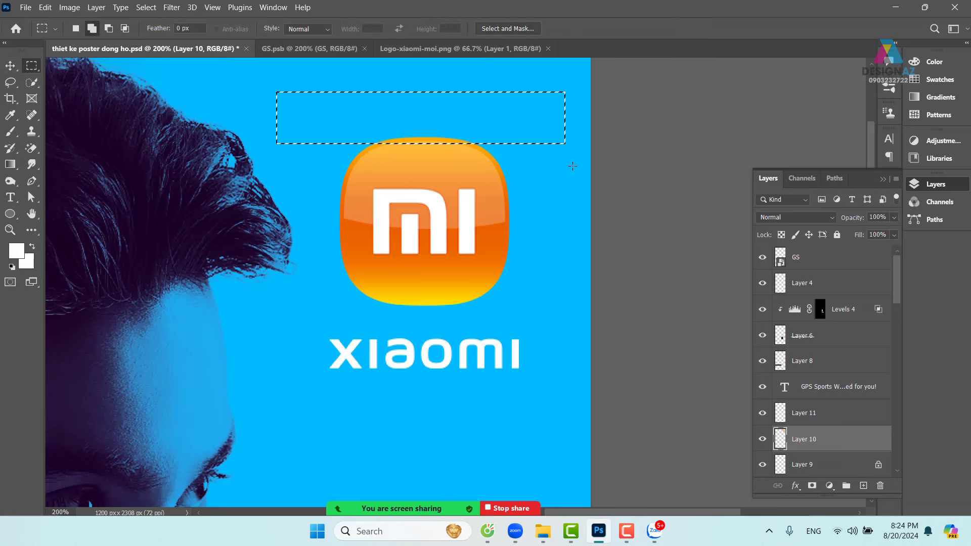
pyautogui.hotkey('shift', 'F6')
pyautogui.press('Return')
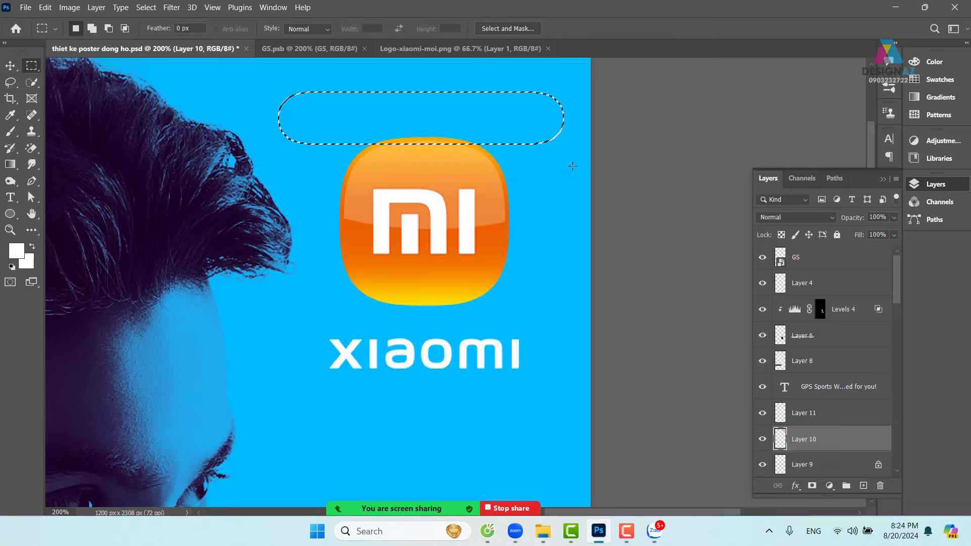
# Brighten the icon's selected upper edge with Levels using a white input level of 228, and clear the selection.
pyautogui.hotkey('ctrl', 'l')
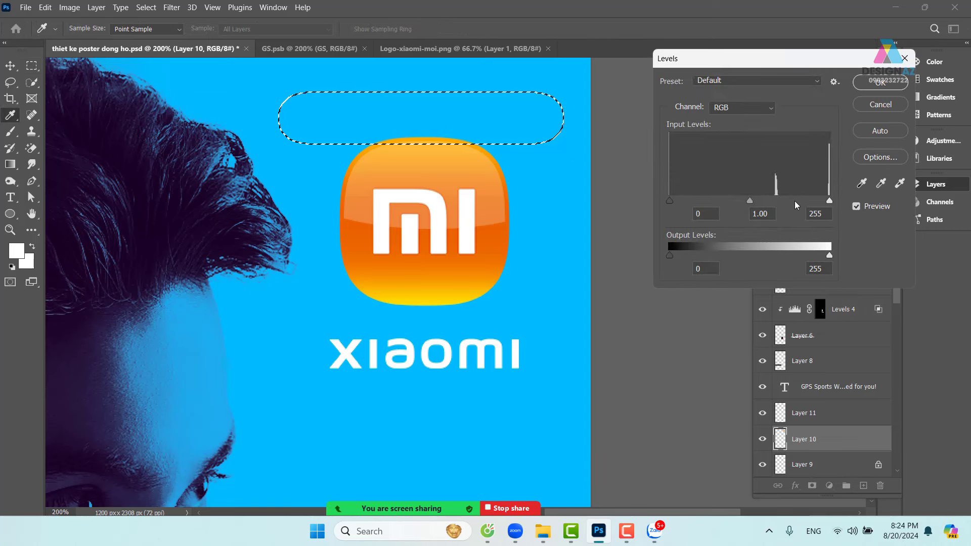
pyautogui.moveTo(829, 200)
pyautogui.mouseDown()
pyautogui.moveTo(737, 201)
pyautogui.moveTo(813, 208)
pyautogui.mouseUp()
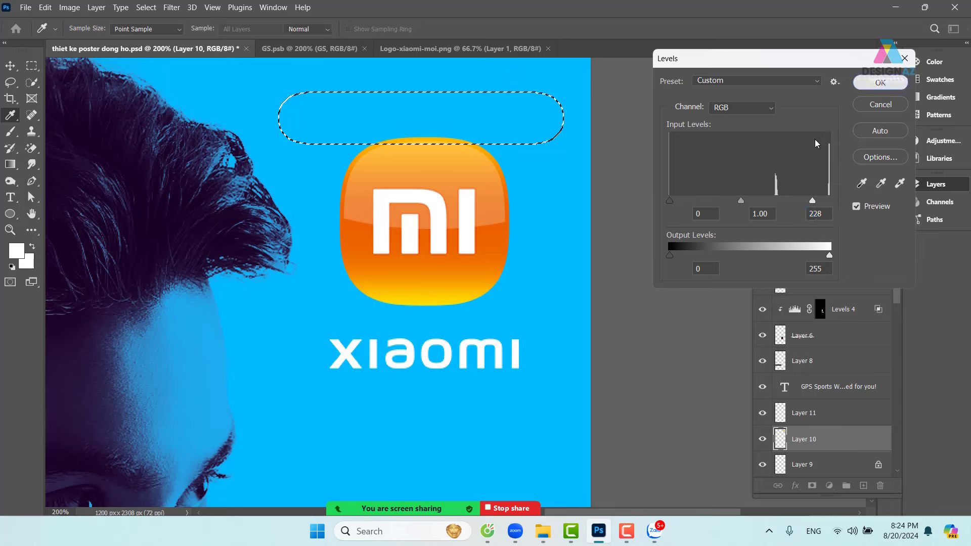
pyautogui.click(880, 81)
pyautogui.press('m')
pyautogui.hotkey('ctrl', 'd')
# Review the whole poster from the Xiaomi logo down to the watch, title and rock platform.
pyautogui.hotkey('ctrl', '-')
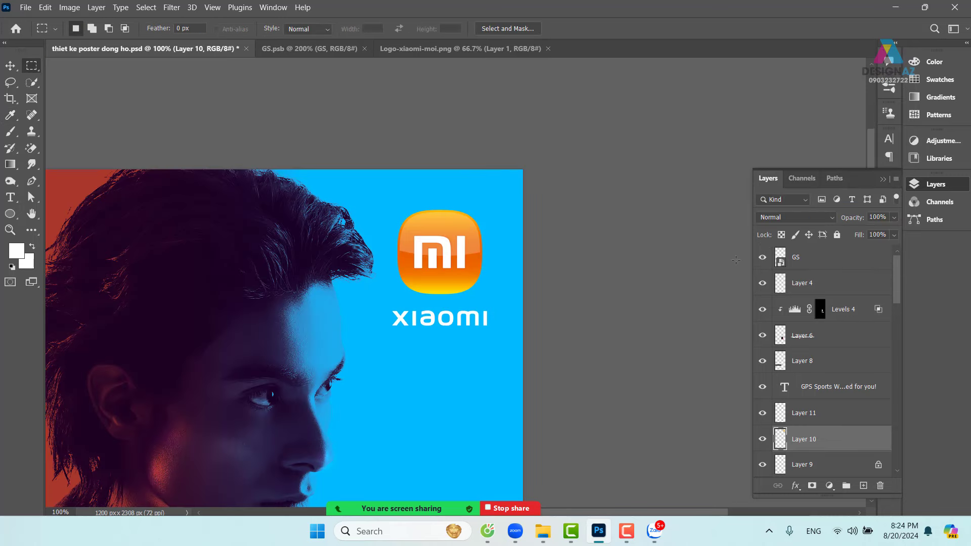
pyautogui.moveTo(595, 353); pyautogui.dragTo(589, 268)
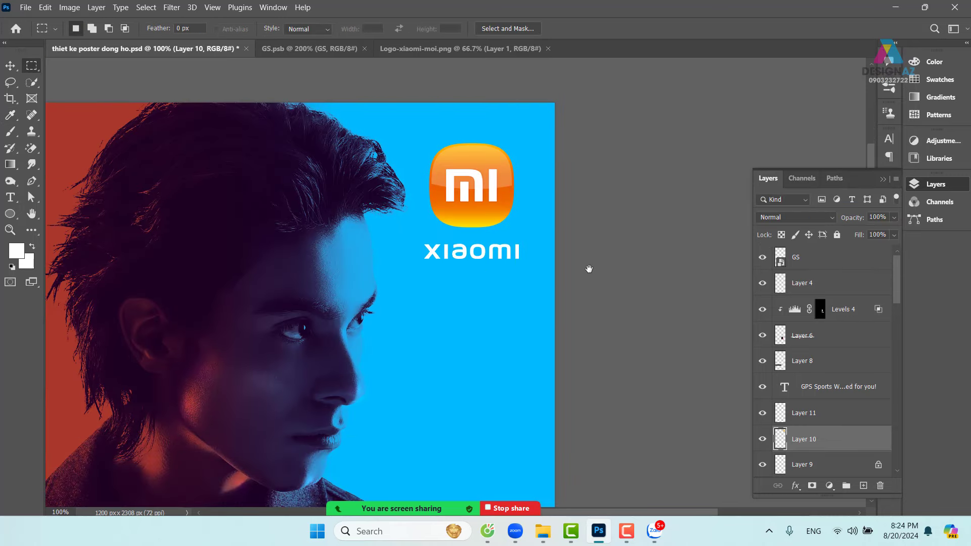
pyautogui.hotkey('ctrl', '-')
pyautogui.moveTo(496, 312); pyautogui.dragTo(544, 212)
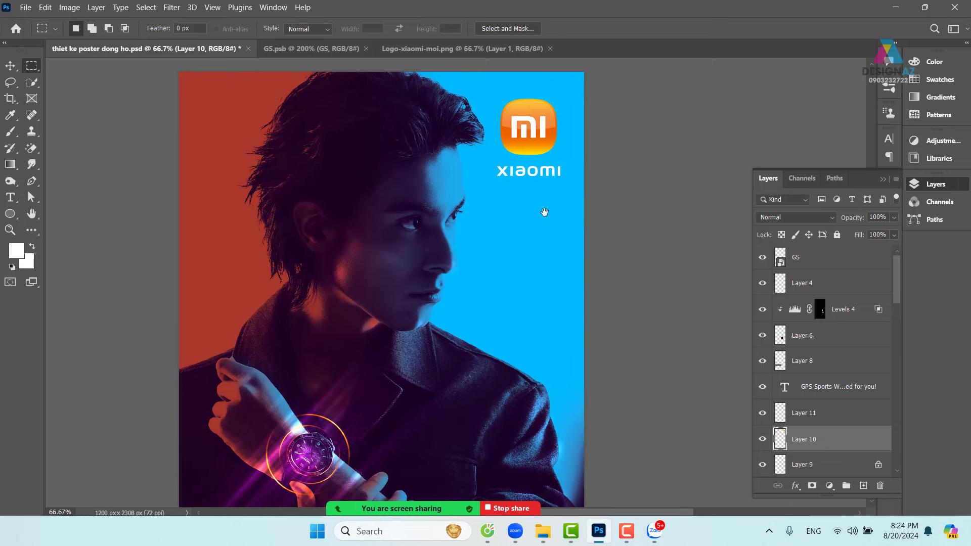
pyautogui.moveTo(423, 159); pyautogui.dragTo(384, 167)
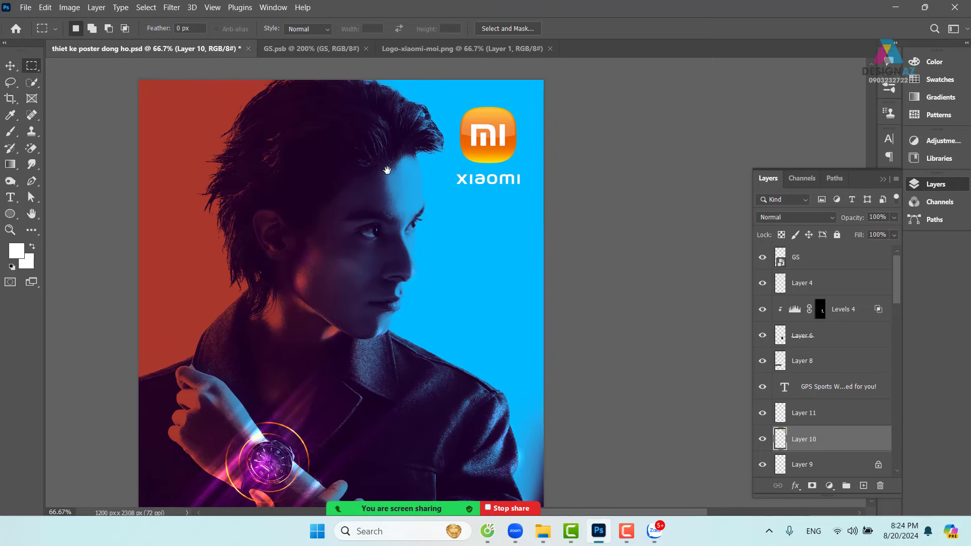
pyautogui.moveTo(429, 267); pyautogui.dragTo(405, 227)
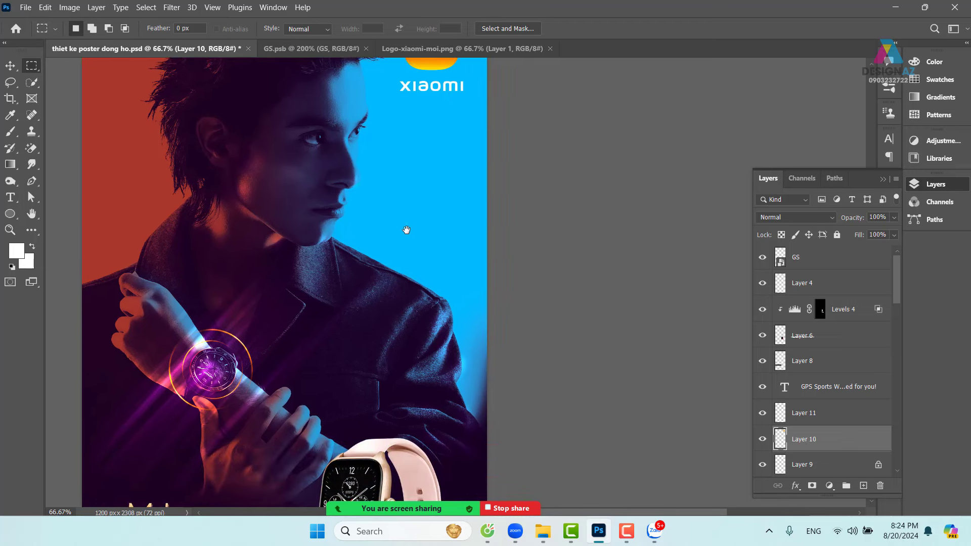
pyautogui.moveTo(407, 331); pyautogui.dragTo(440, 195)
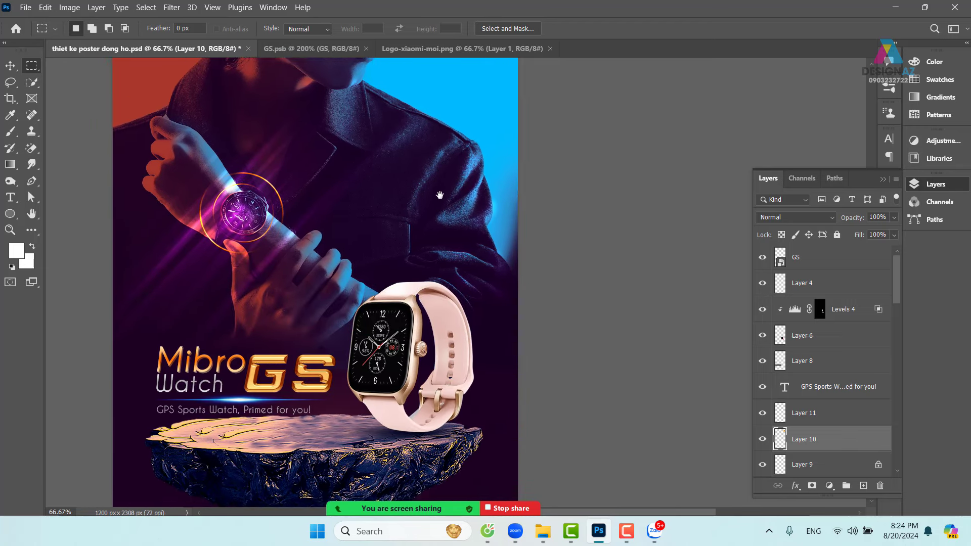
pyautogui.moveTo(399, 331); pyautogui.dragTo(421, 207)
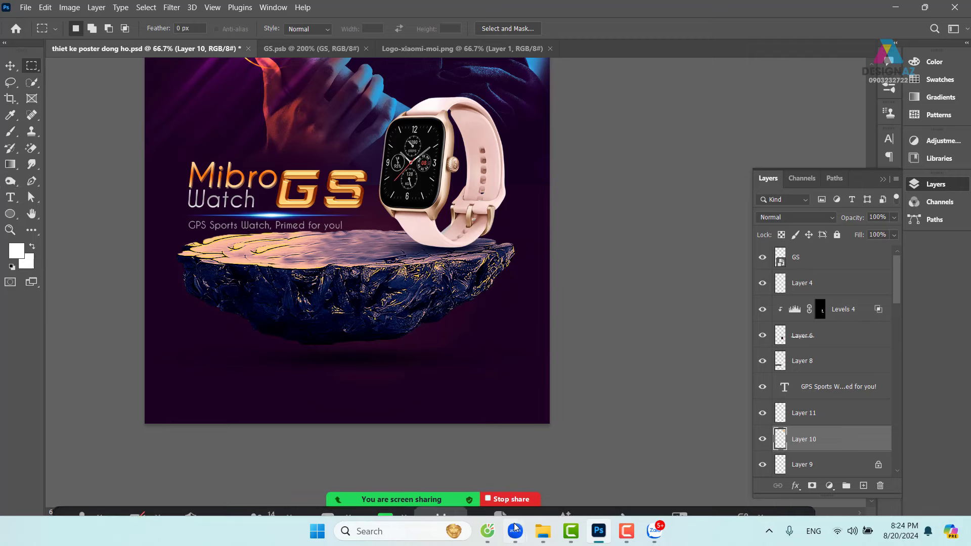
# Switch to the Cốc Cốc browser, look at the Google Lens exact matches for the cyclist picture, and return to the Google home page.
pyautogui.click(488, 531)
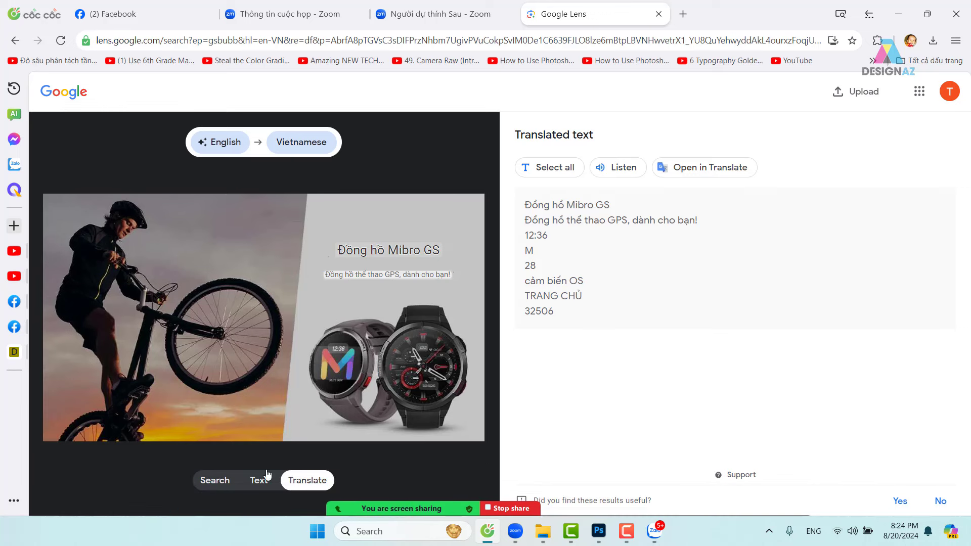
pyautogui.click(213, 480)
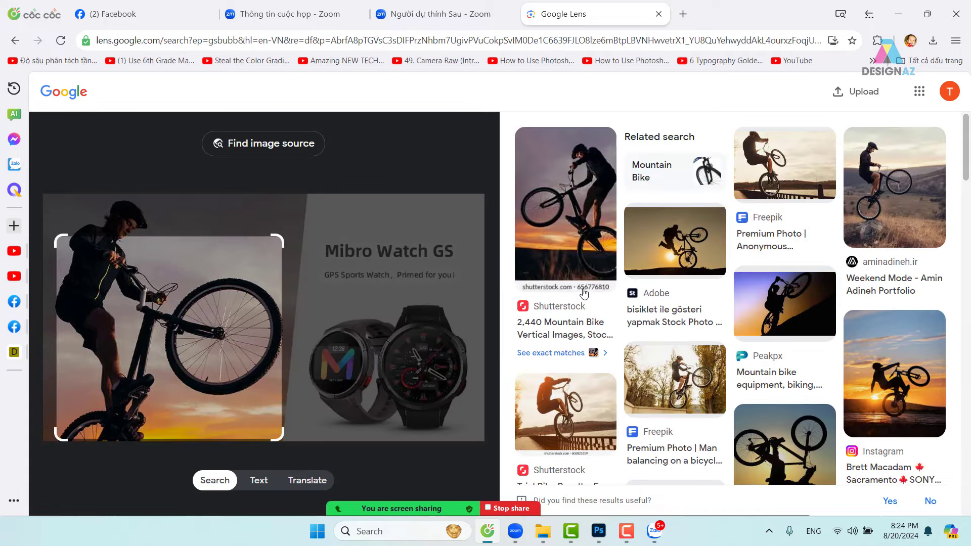
pyautogui.click(572, 313)
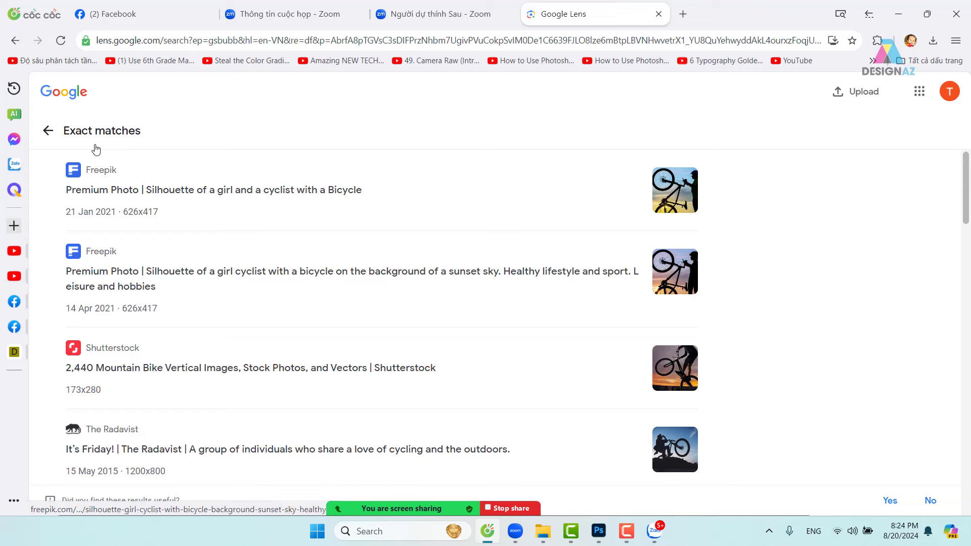
pyautogui.click(15, 40)
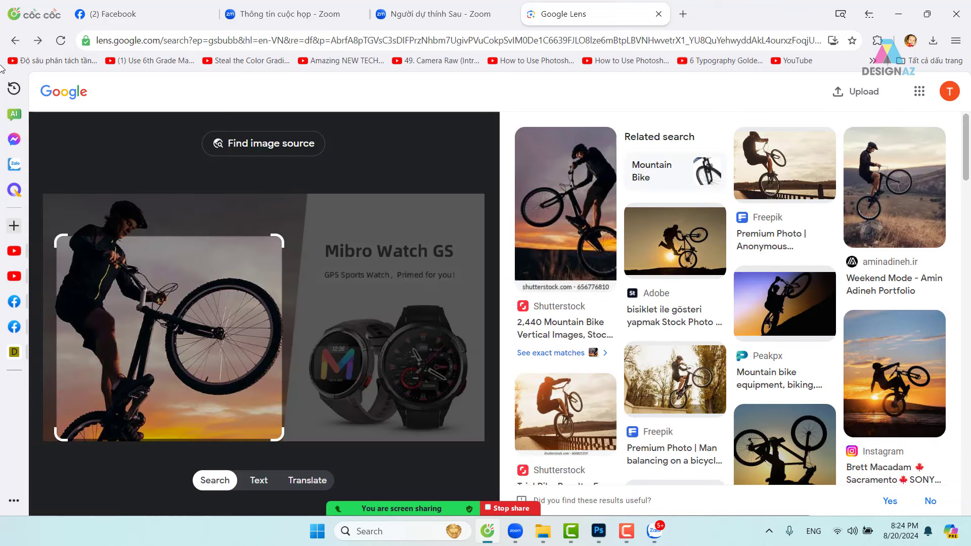
pyautogui.click(16, 41)
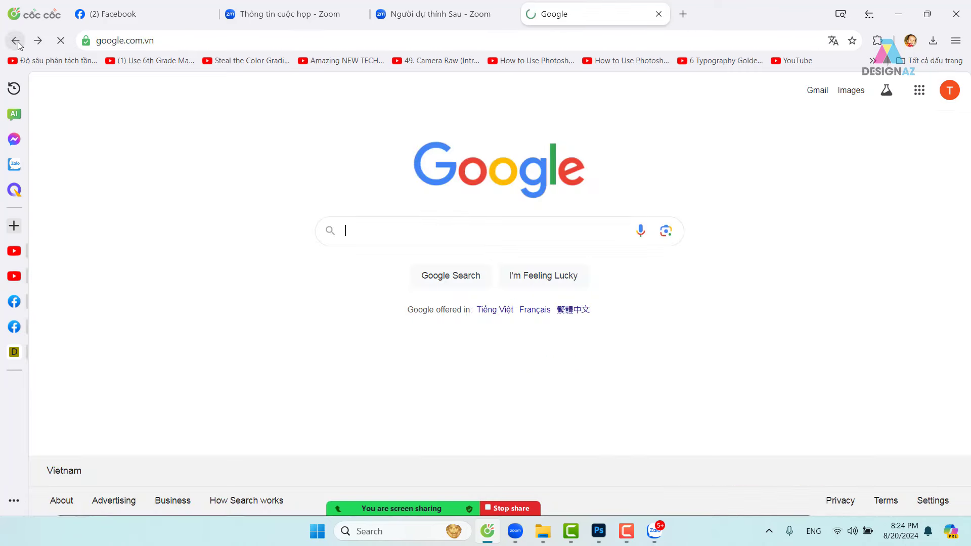
# Search Google for "Điện thoại thông minh".
pyautogui.click(361, 230)
pyautogui.write('DD')
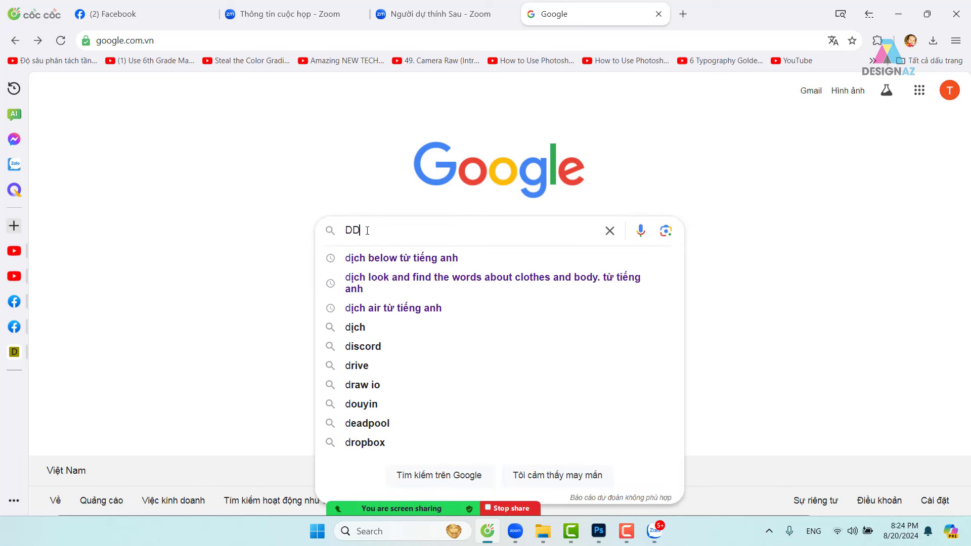
pyautogui.press('BackSpace')
pyautogui.press('BackSpace')
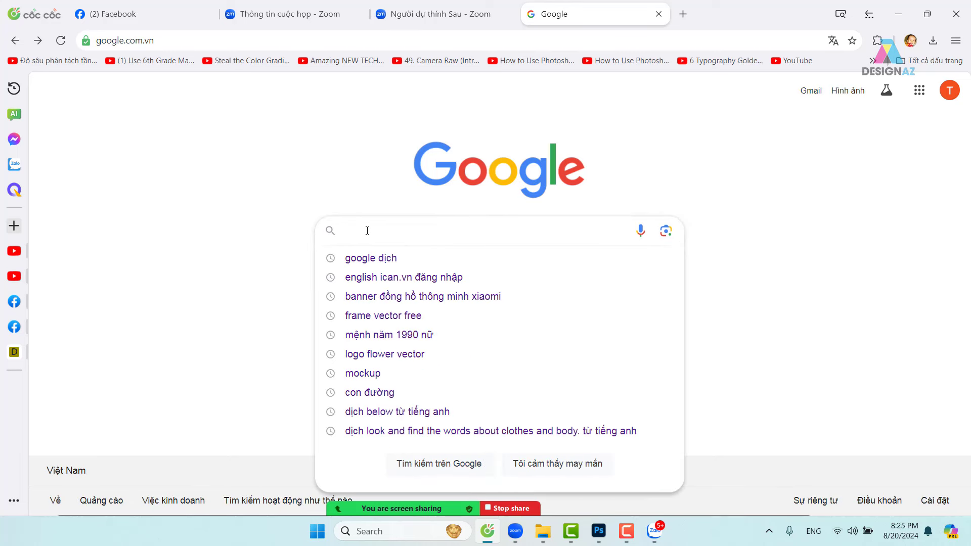
pyautogui.write('DD')
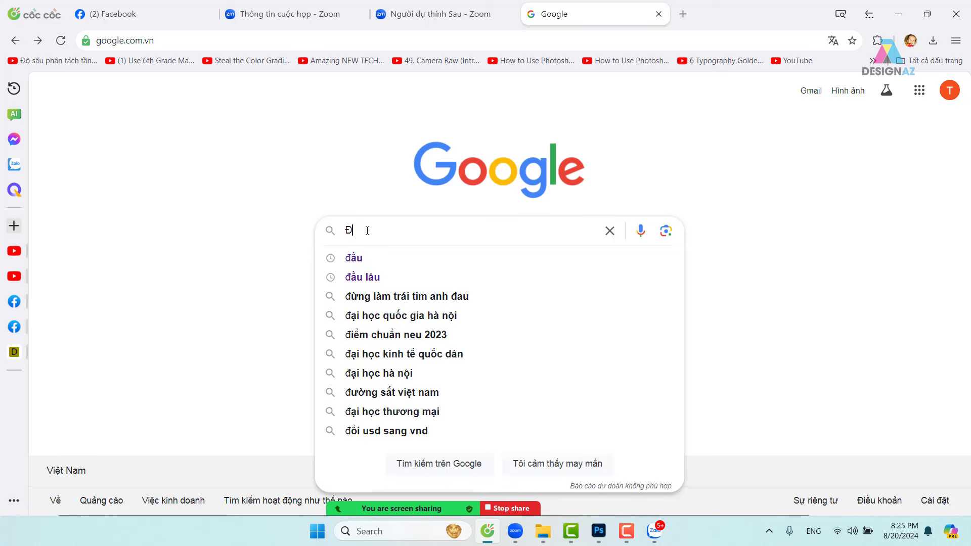
pyautogui.write('iện t')
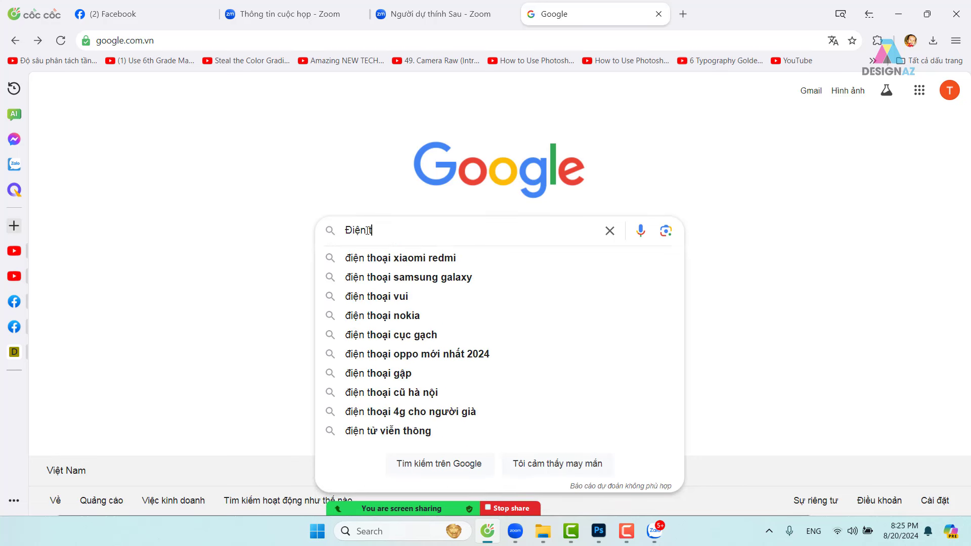
pyautogui.write('hoai th')
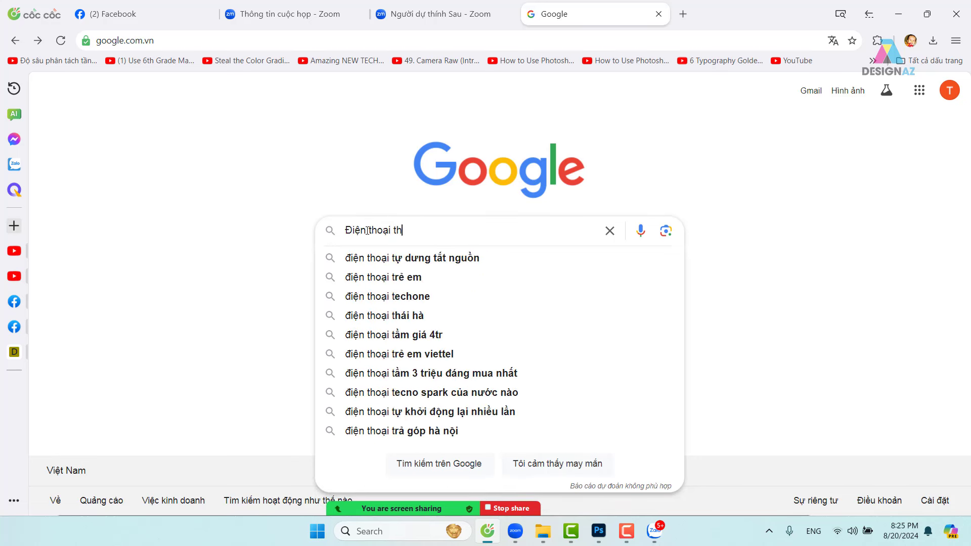
pyautogui.write('ông minh')
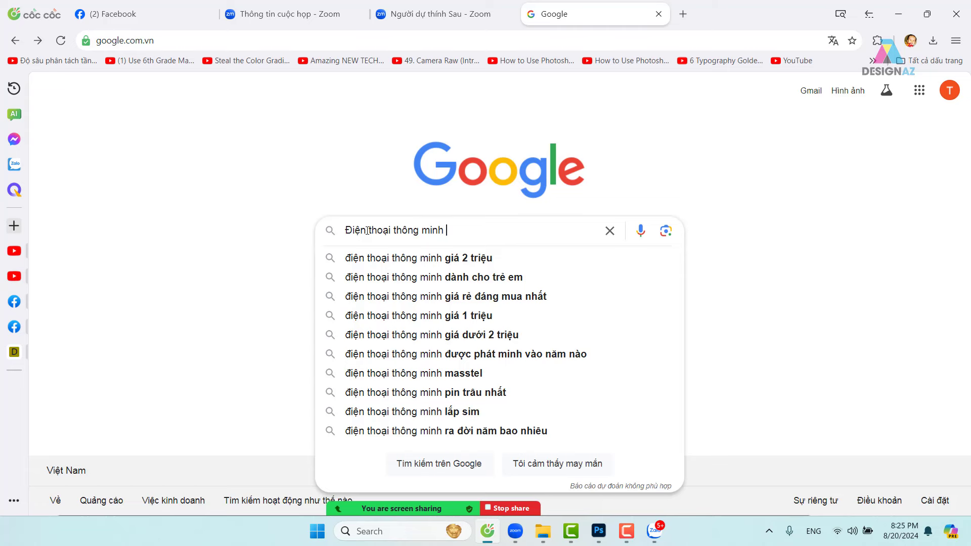
pyautogui.press('Return')
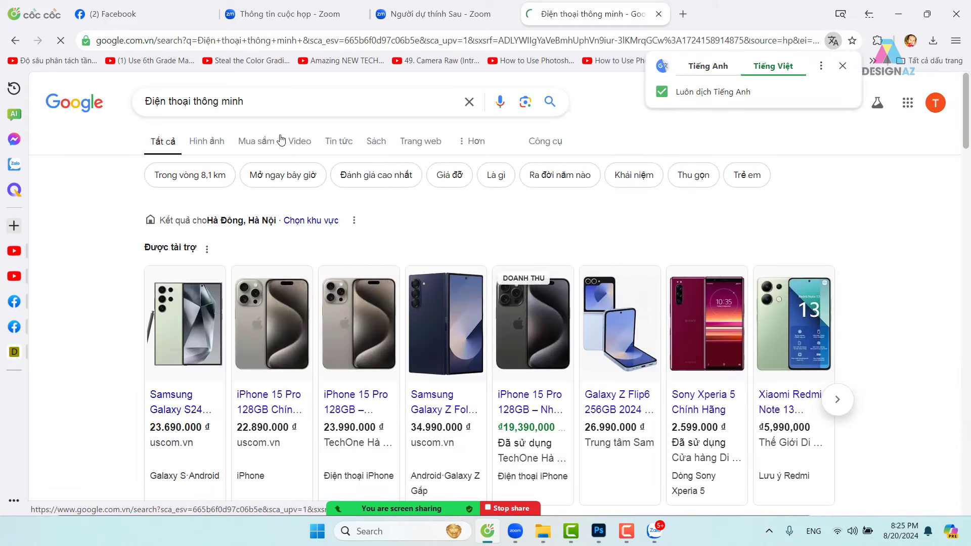
# Replace the Google query with a search for "đồng hồ thông minh xiaomi".
pyautogui.click(255, 101)
pyautogui.moveTo(245, 101); pyautogui.dragTo(111, 120)
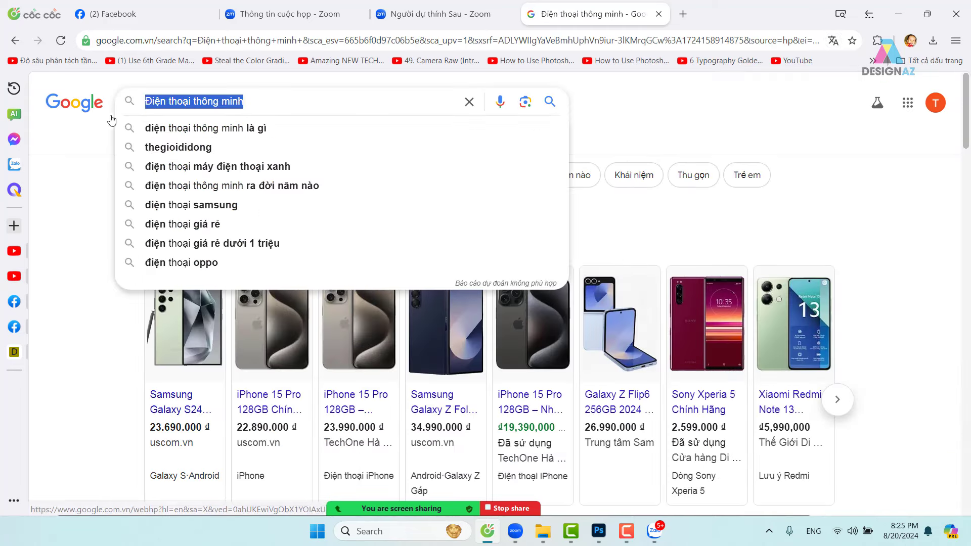
pyautogui.press('BackSpace')
pyautogui.write('Đ')
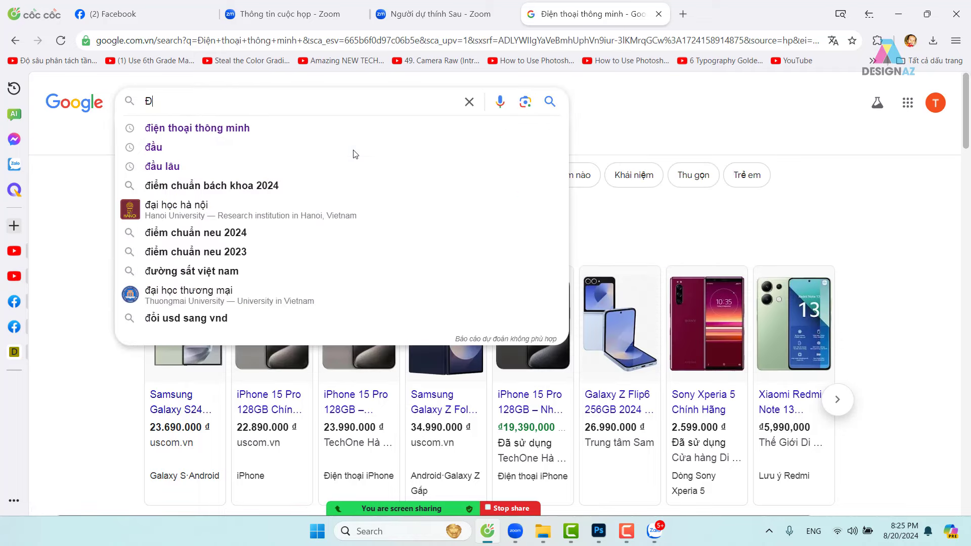
pyautogui.write('ông hồ th')
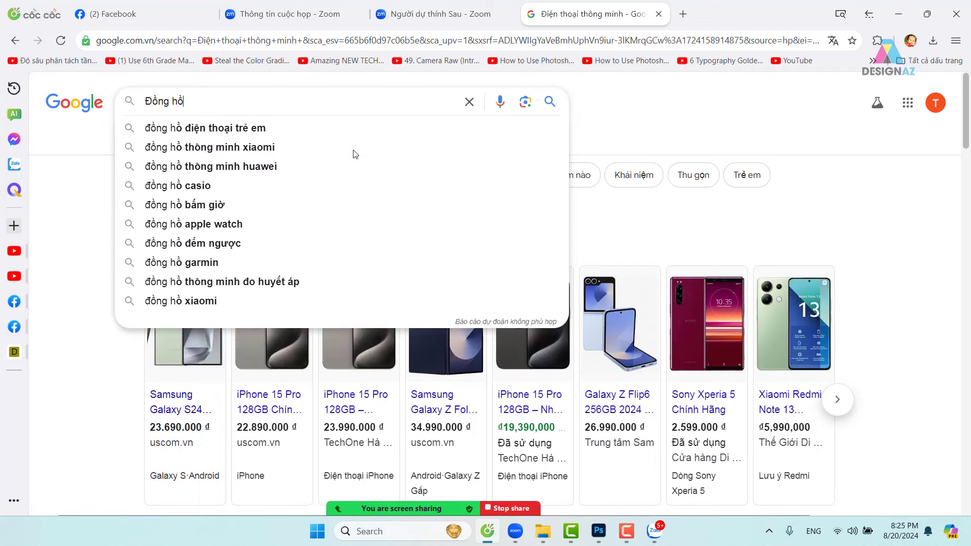
pyautogui.write('ông m')
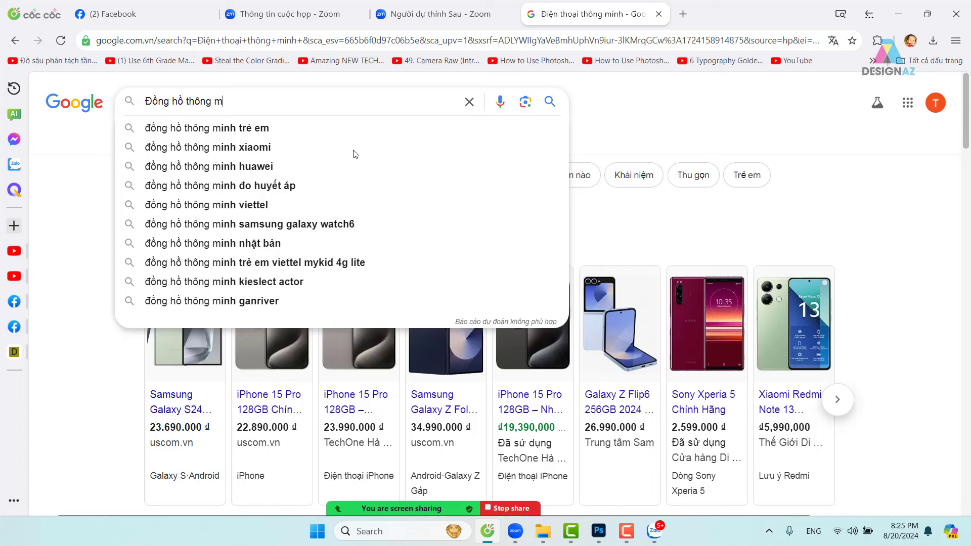
pyautogui.write('inh so')
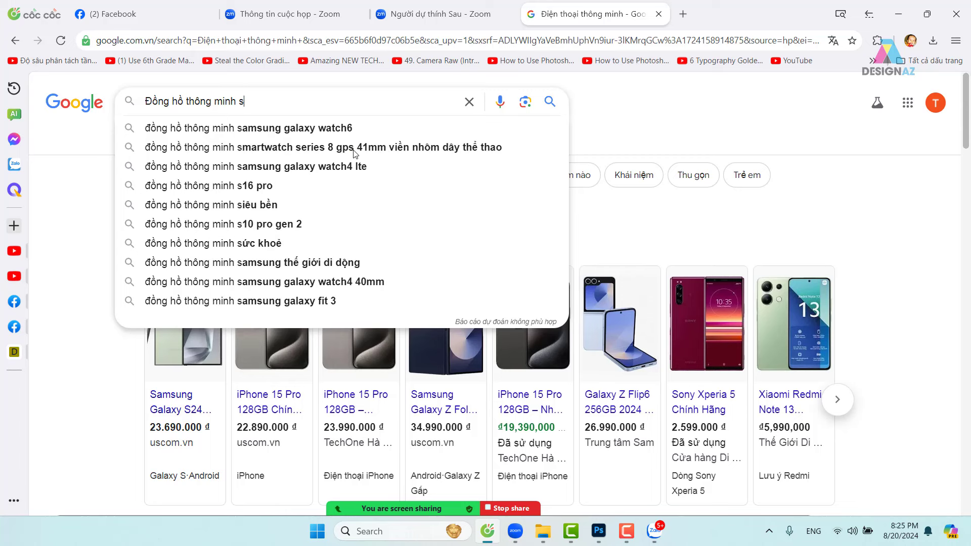
pyautogui.press('BackSpace')
pyautogui.press('BackSpace')
pyautogui.write('xao')
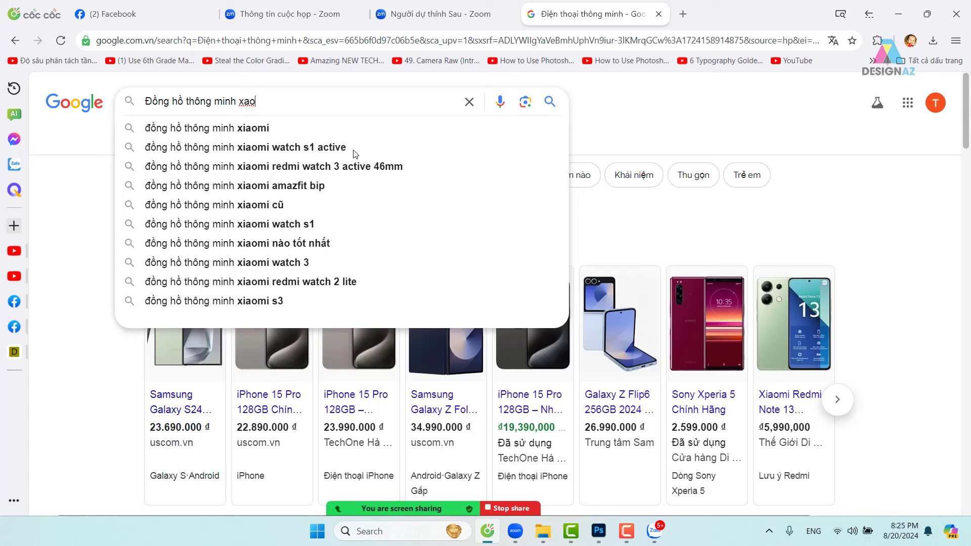
pyautogui.click(278, 130)
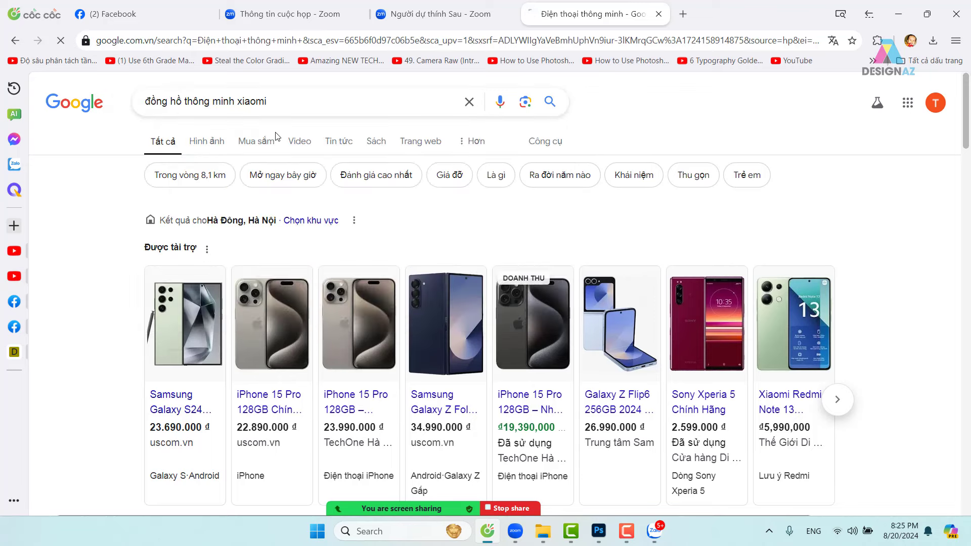
# Open the CellphoneS smartwatch result, go to the page footer, and dismiss the notification and Google sign-in pop-ups.
pyautogui.scroll(-3, 328, 275)
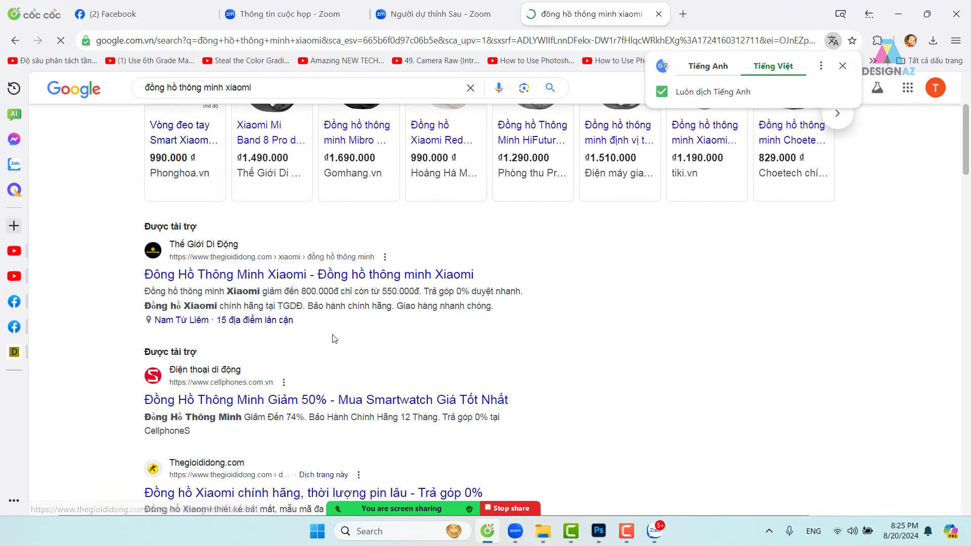
pyautogui.click(242, 403)
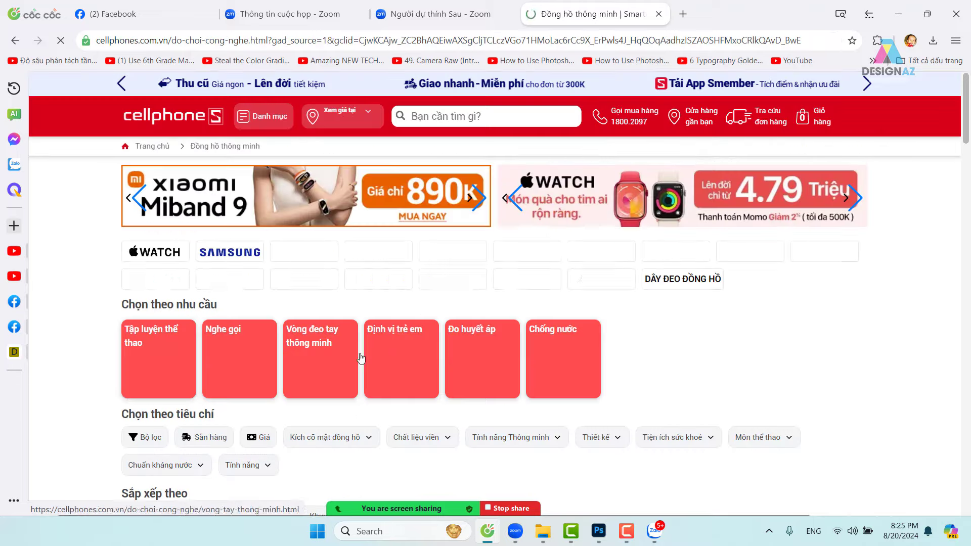
pyautogui.scroll(-5, 387, 346)
pyautogui.scroll(-20, 390, 348)
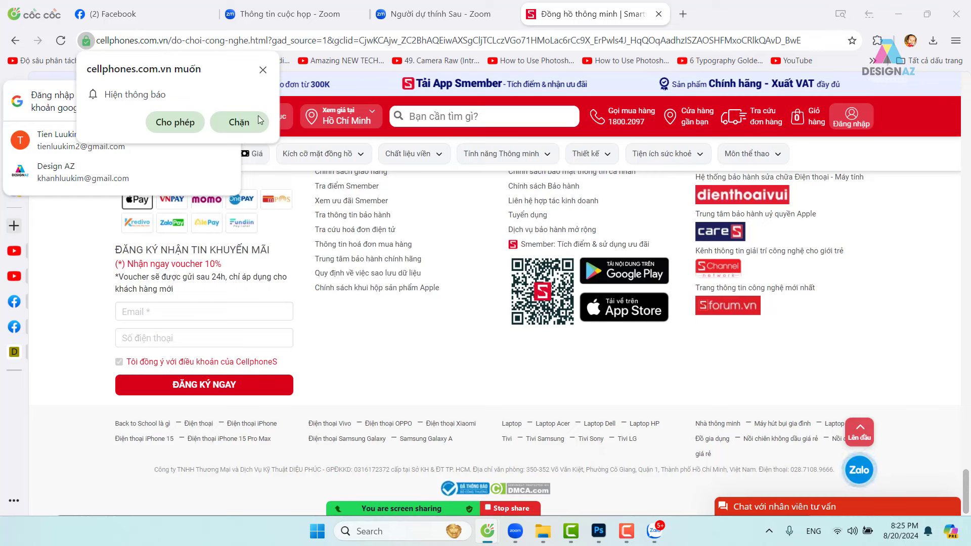
pyautogui.click(263, 70)
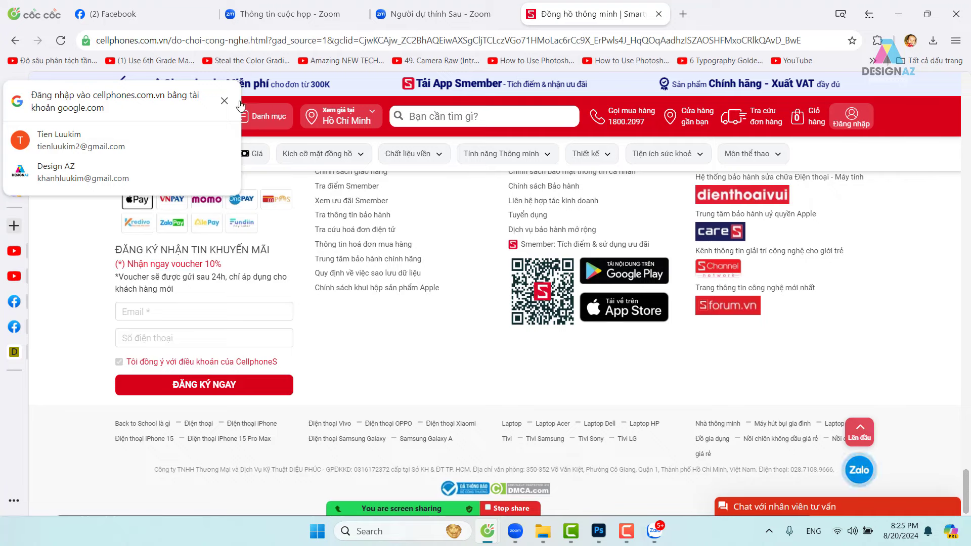
pyautogui.click(224, 101)
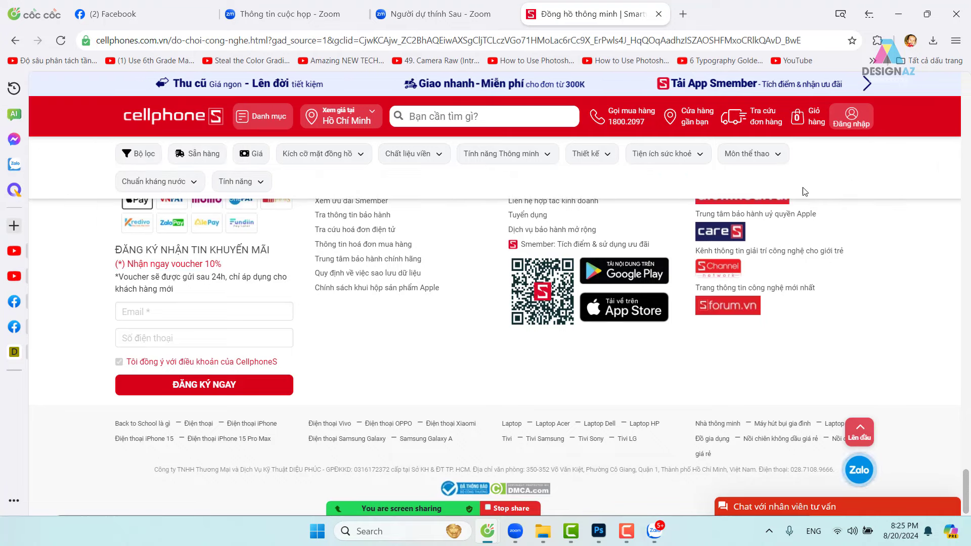
# Copy the company registration, address and phone line at the end of the CellphoneS footer, and switch to Photoshop.
pyautogui.scroll(4, 364, 247)
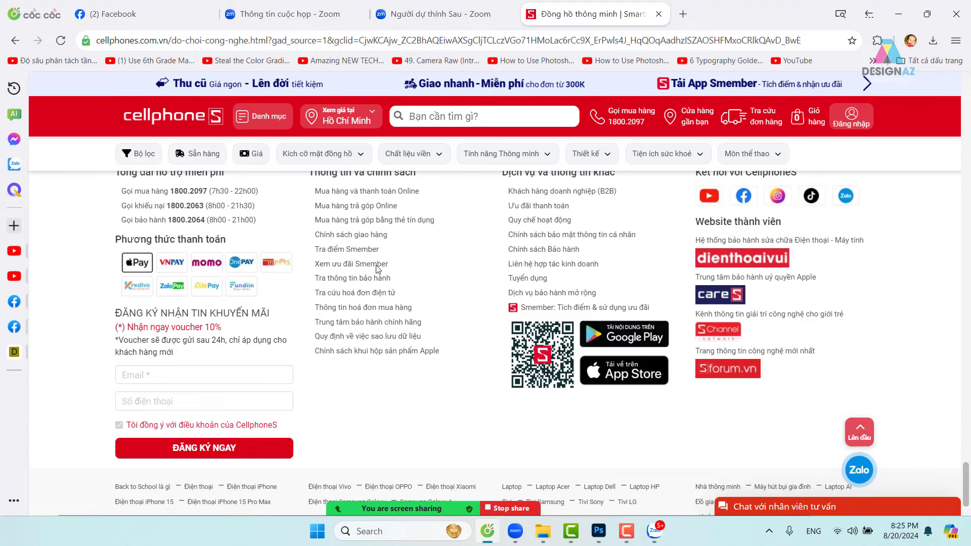
pyautogui.scroll(-1, 375, 269)
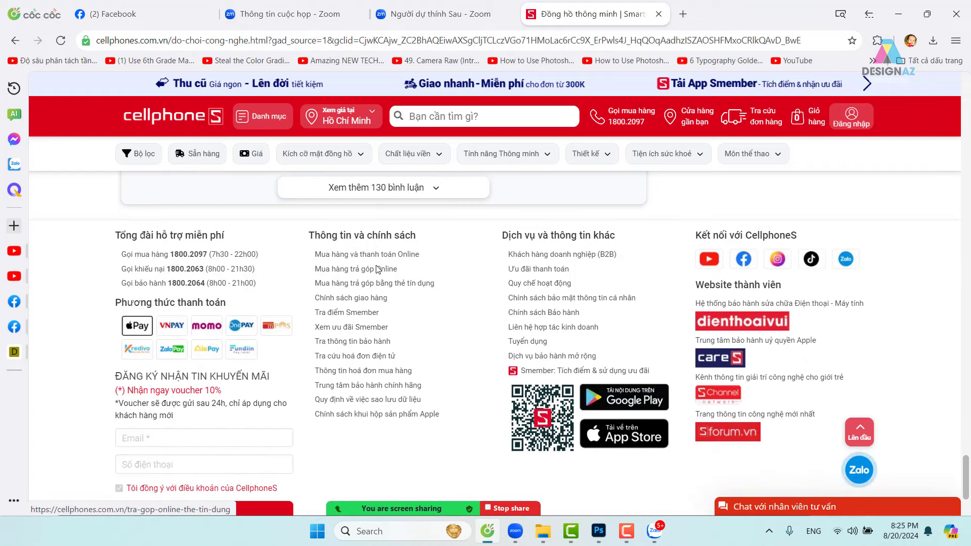
pyautogui.scroll(-2, 376, 271)
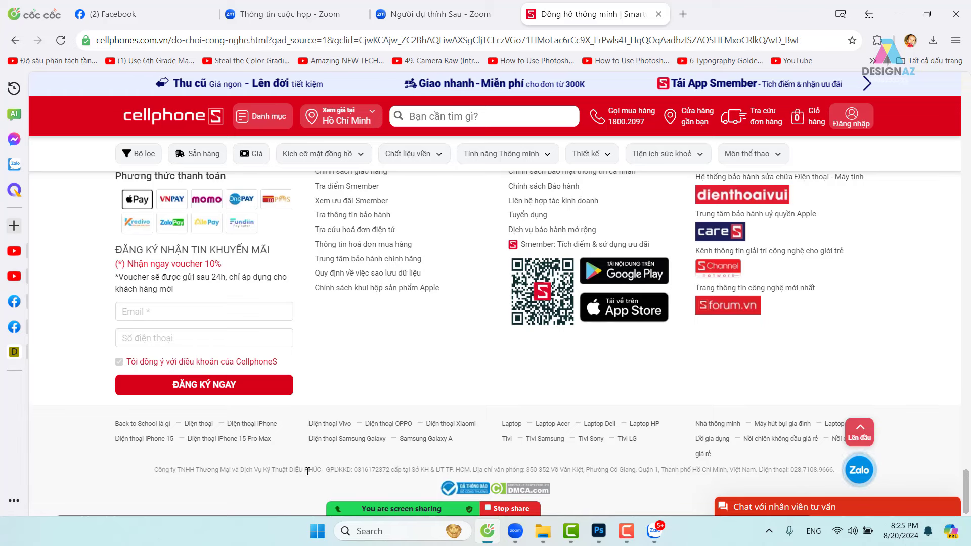
pyautogui.moveTo(154, 469); pyautogui.dragTo(835, 478)
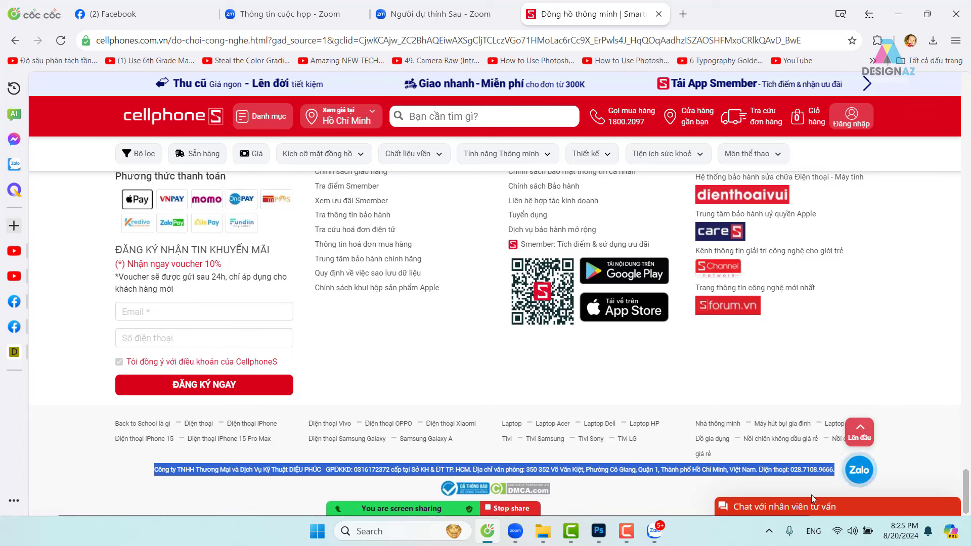
pyautogui.click(598, 530)
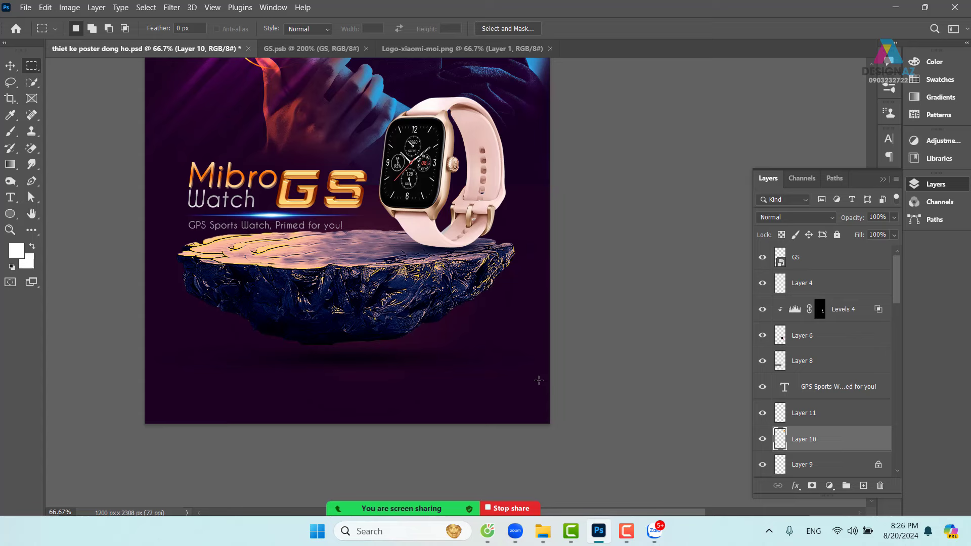
# Paste the copied company line into a wide text box below the rock platform, and bring its layer to the front.
pyautogui.hotkey('ctrl', '+')
pyautogui.moveTo(307, 310); pyautogui.dragTo(367, 262)
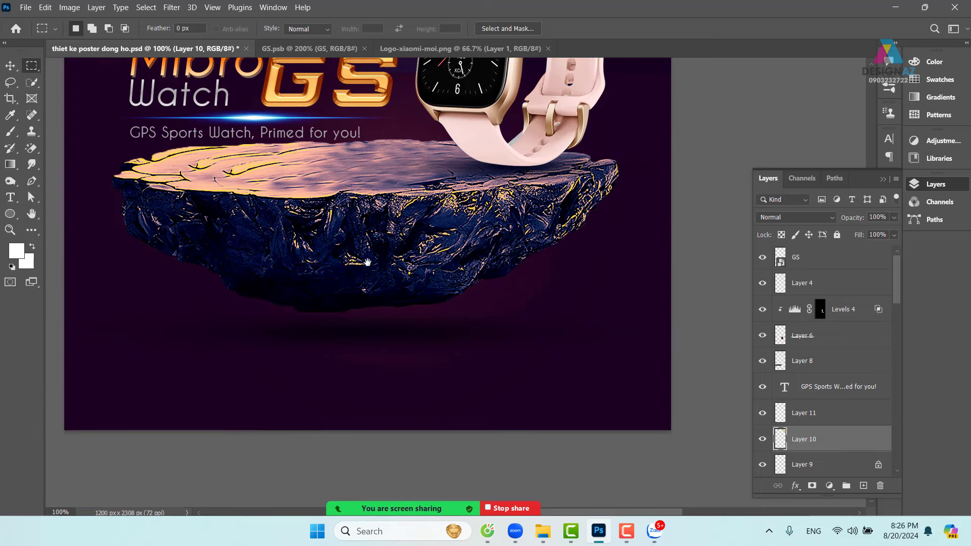
pyautogui.click(10, 197)
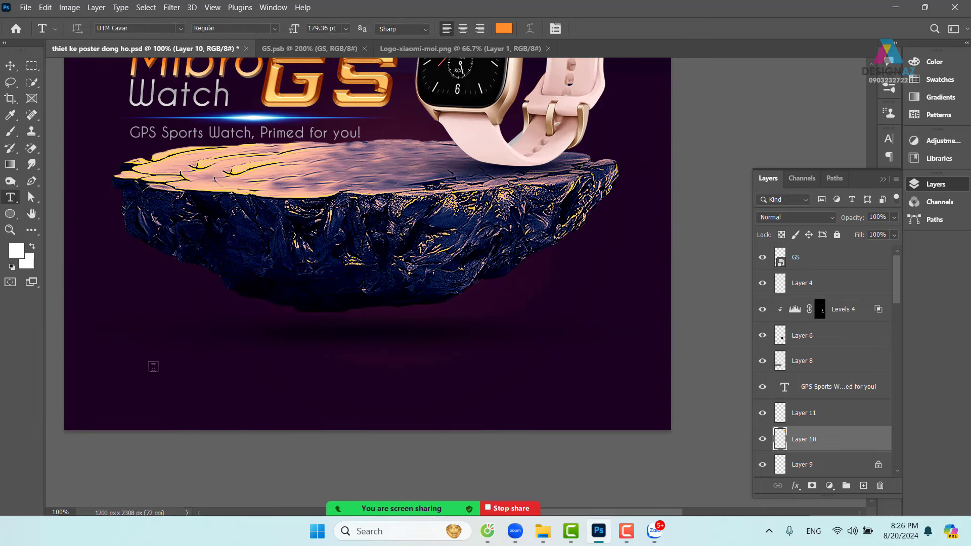
pyautogui.moveTo(118, 352); pyautogui.dragTo(621, 411)
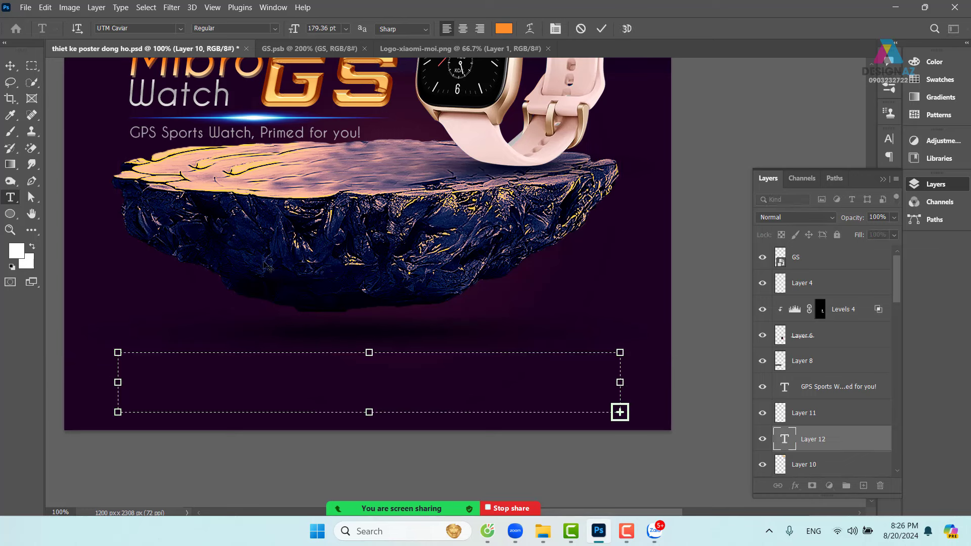
pyautogui.click(10, 66)
pyautogui.moveTo(365, 375); pyautogui.dragTo(391, 348)
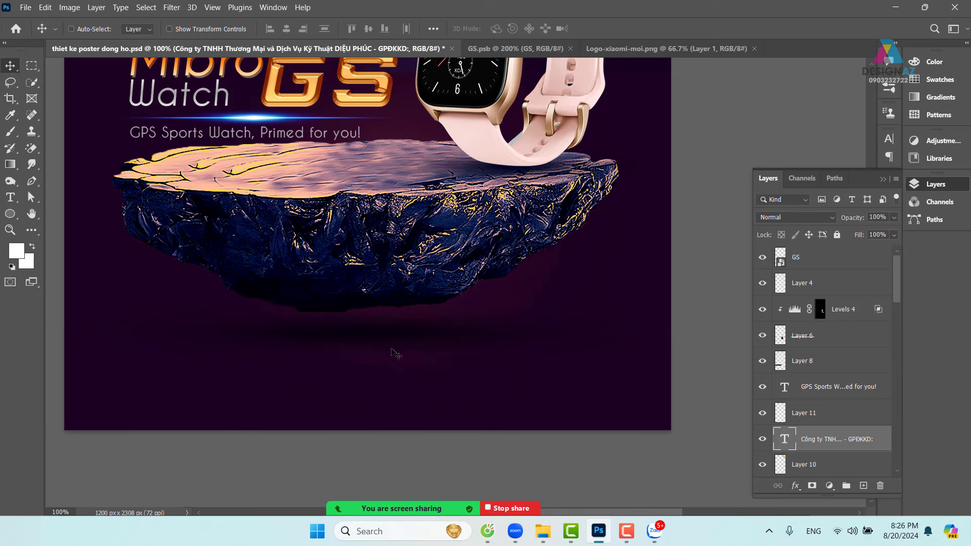
pyautogui.hotkey('ctrl', 'shift', ']')
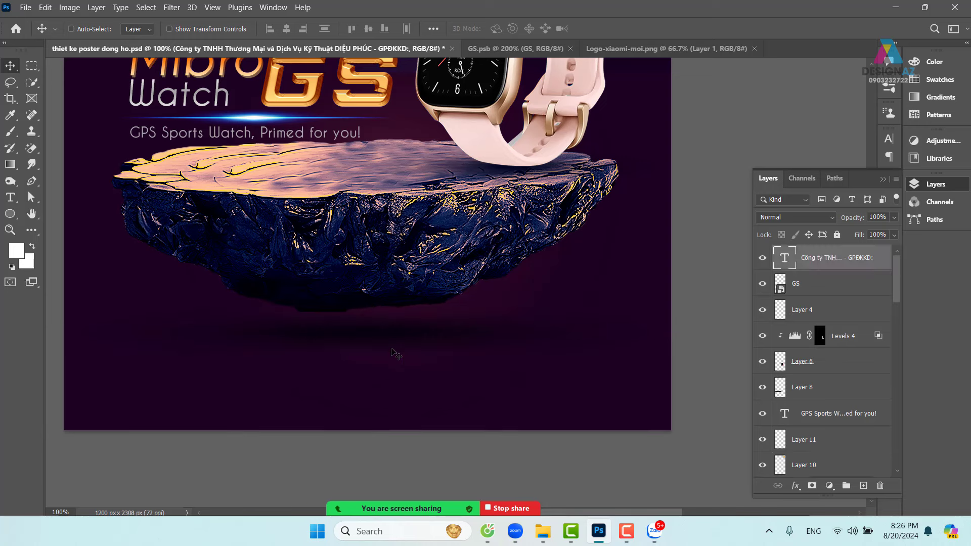
# Set the text colour to white (ffffff).
pyautogui.press('t')
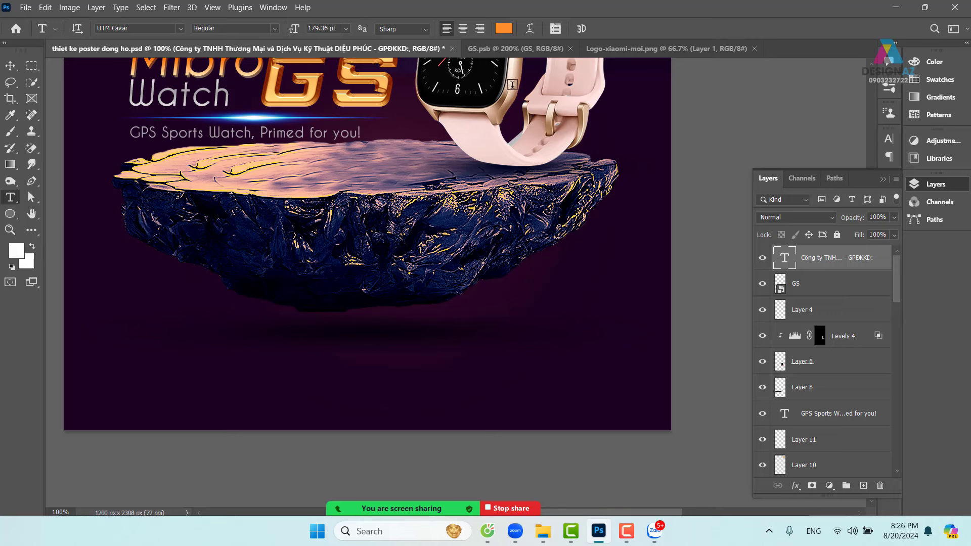
pyautogui.click(508, 30)
pyautogui.click(479, 120)
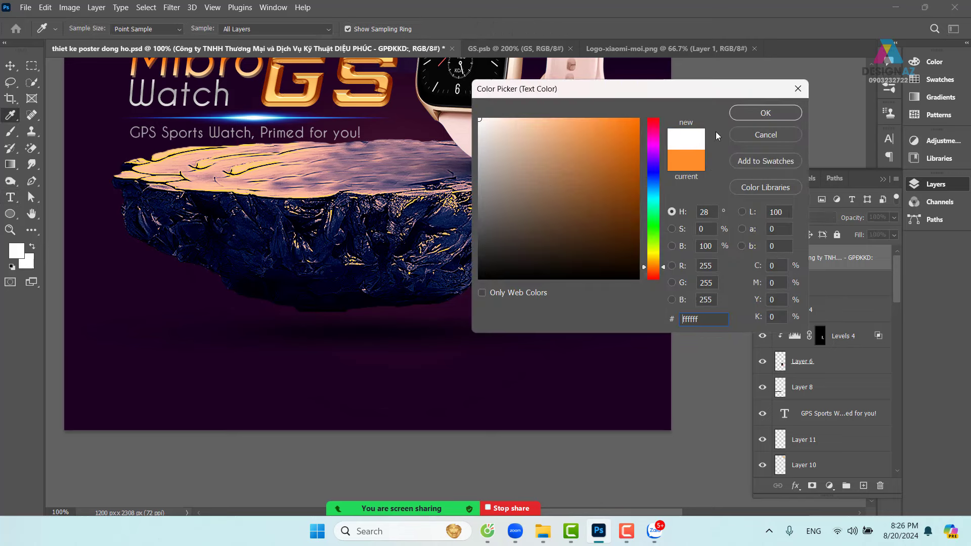
pyautogui.click(776, 113)
pyautogui.press('v')
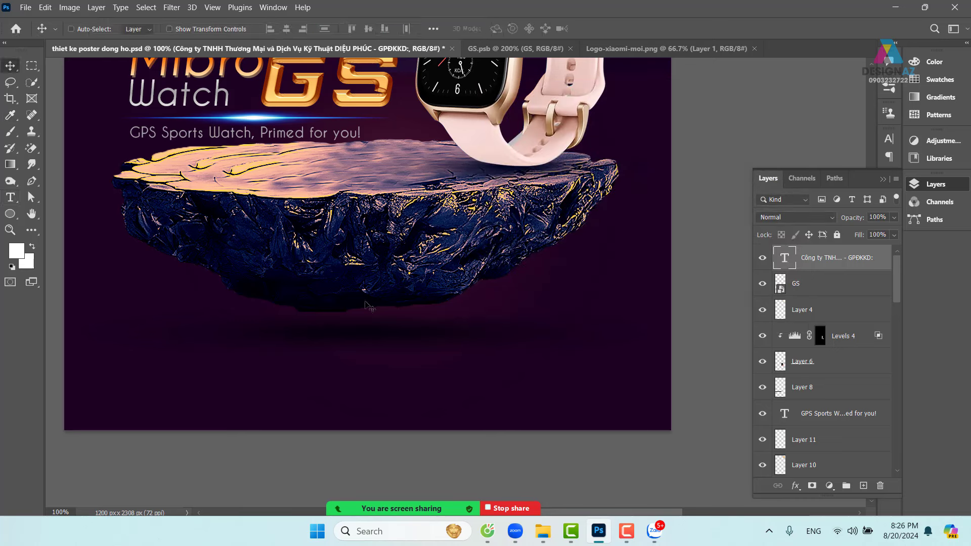
# Delete the company text layer and paste the copied company line into a new text box below the rock platform.
pyautogui.moveTo(464, 370); pyautogui.dragTo(496, 366)
pyautogui.press('Delete')
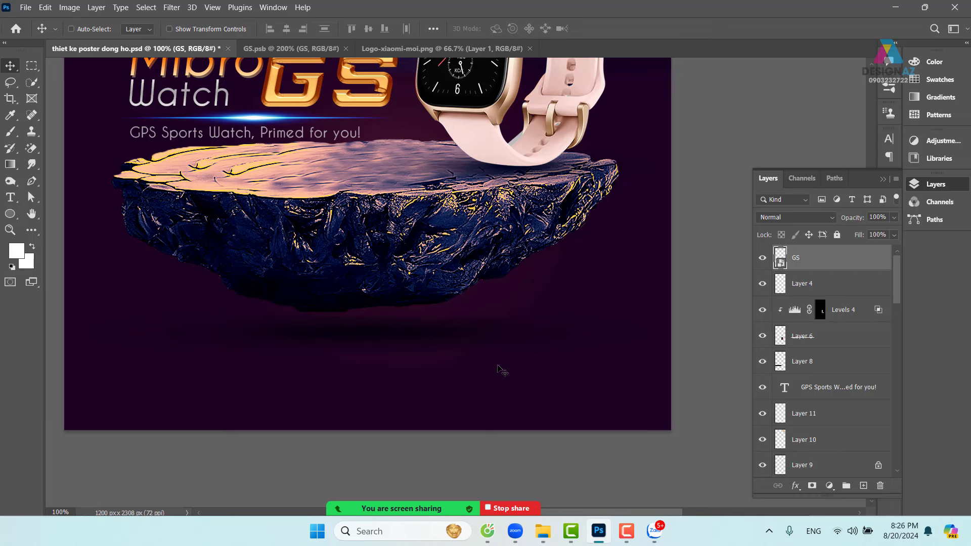
pyautogui.press('t')
pyautogui.moveTo(146, 340); pyautogui.dragTo(581, 398)
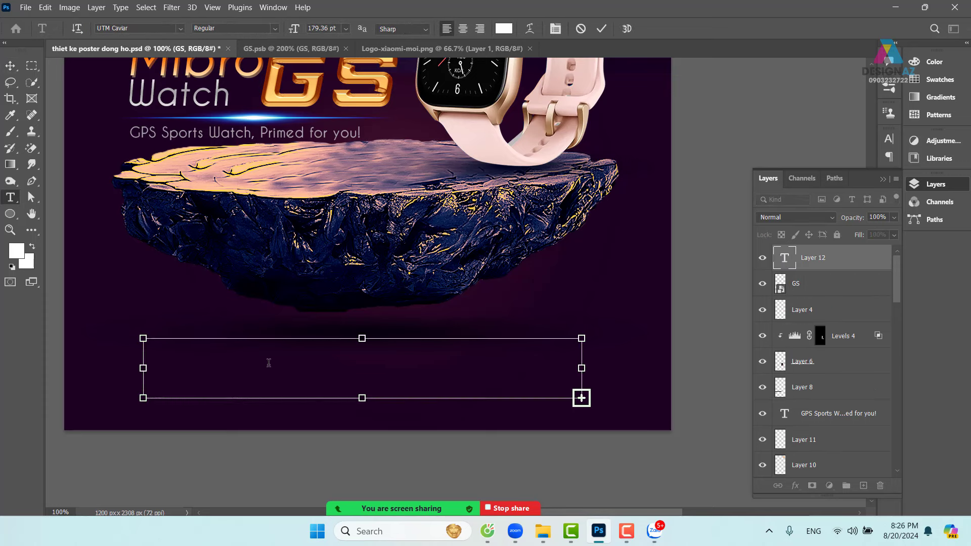
pyautogui.click(10, 65)
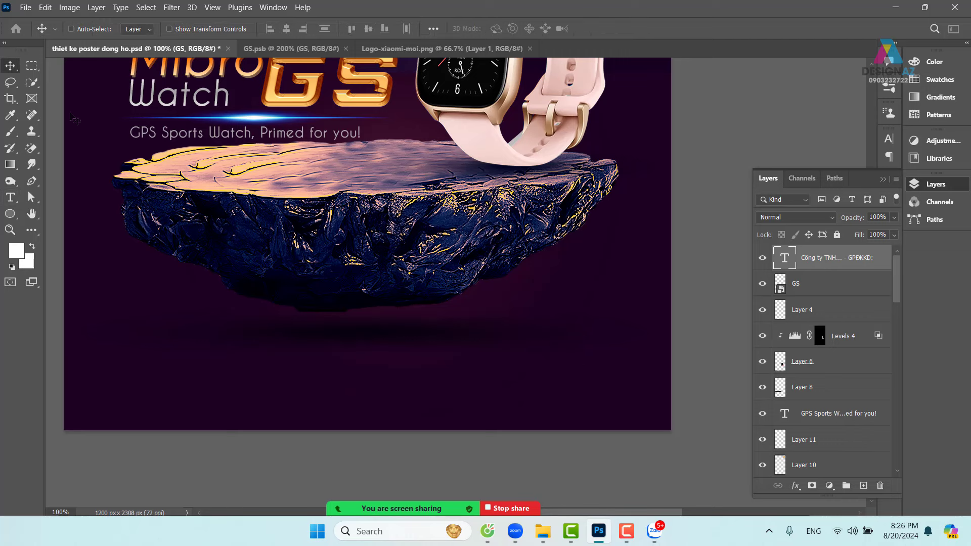
# Set the font size of the company text to 16 pt.
pyautogui.press('t')
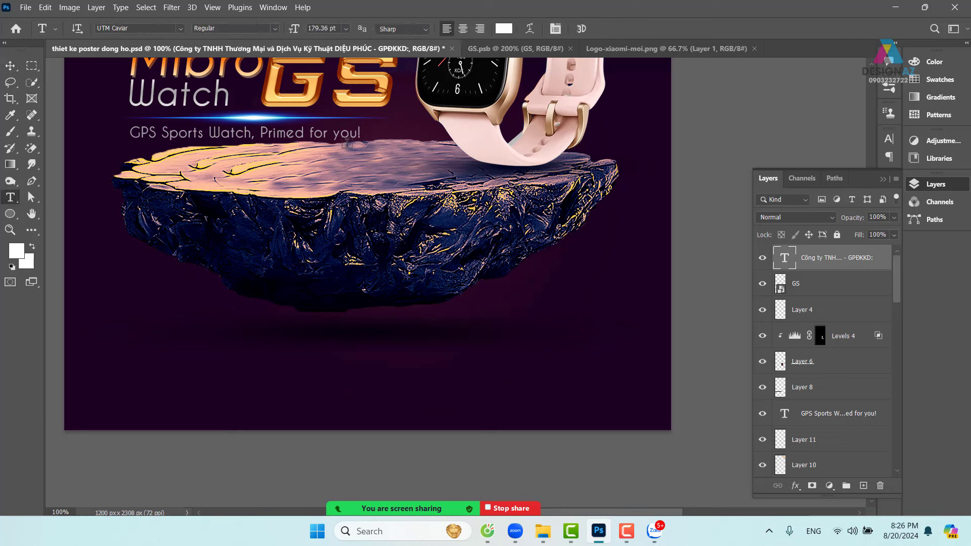
pyautogui.click(347, 32)
pyautogui.click(338, 57)
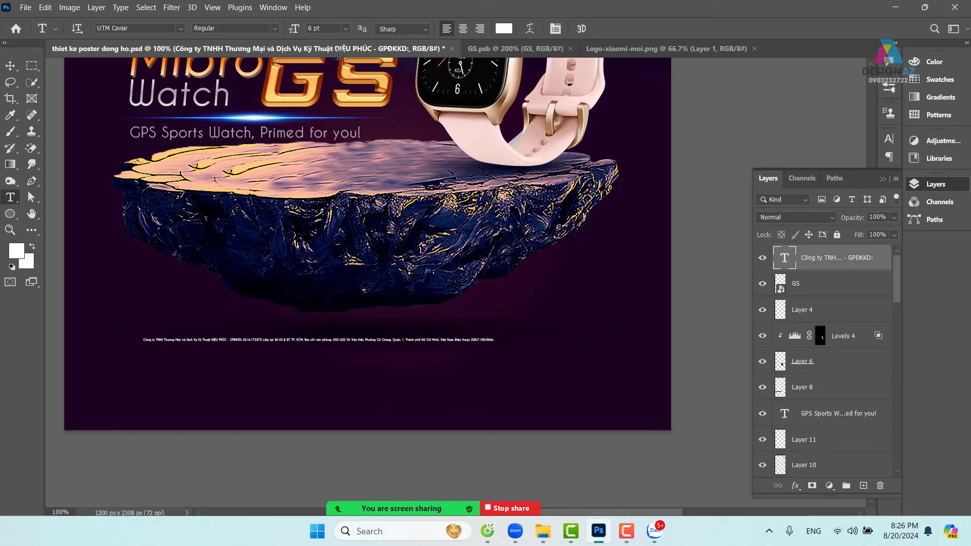
pyautogui.click(346, 30)
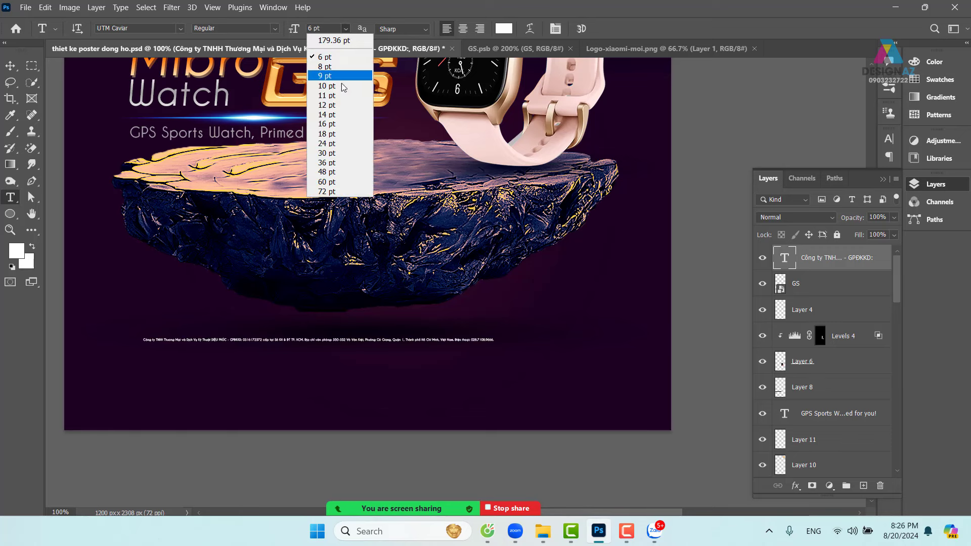
pyautogui.click(341, 105)
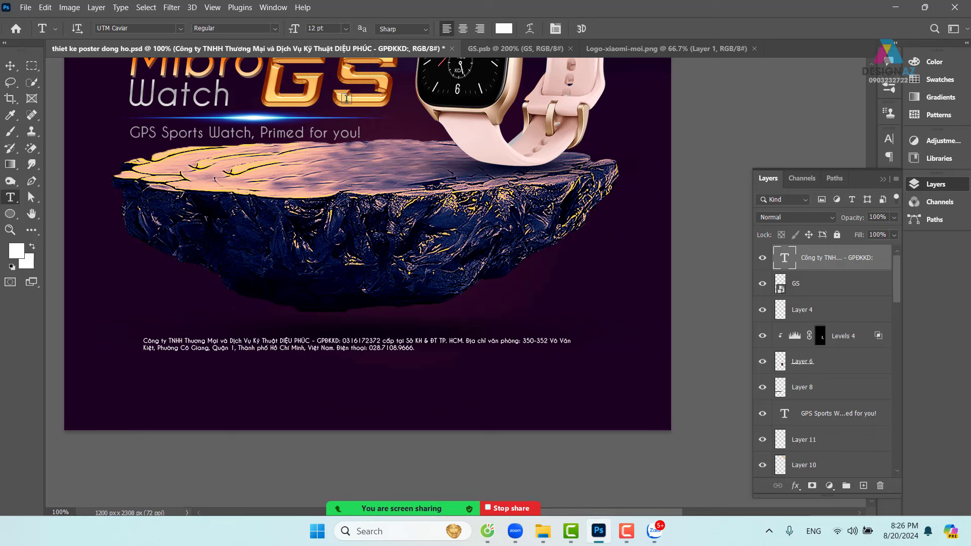
pyautogui.click(345, 29)
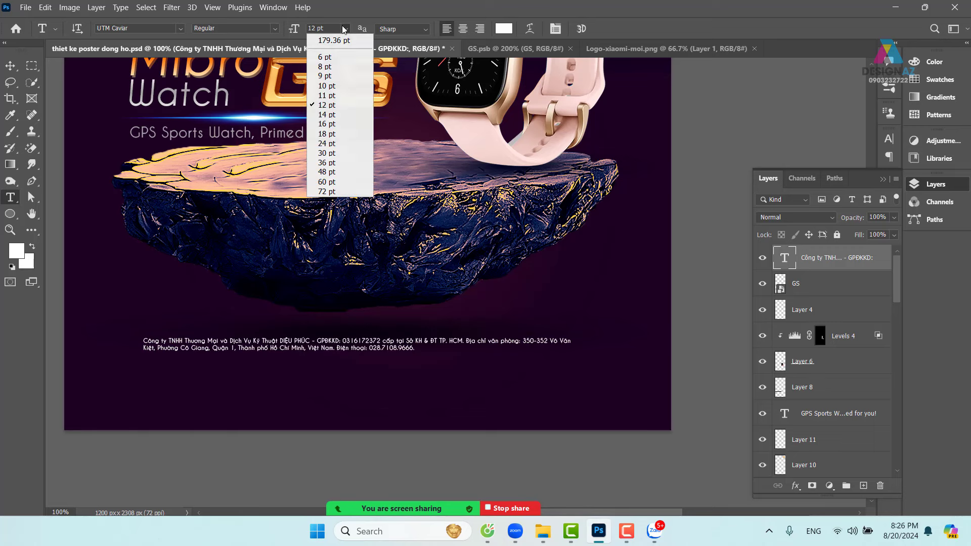
pyautogui.click(339, 126)
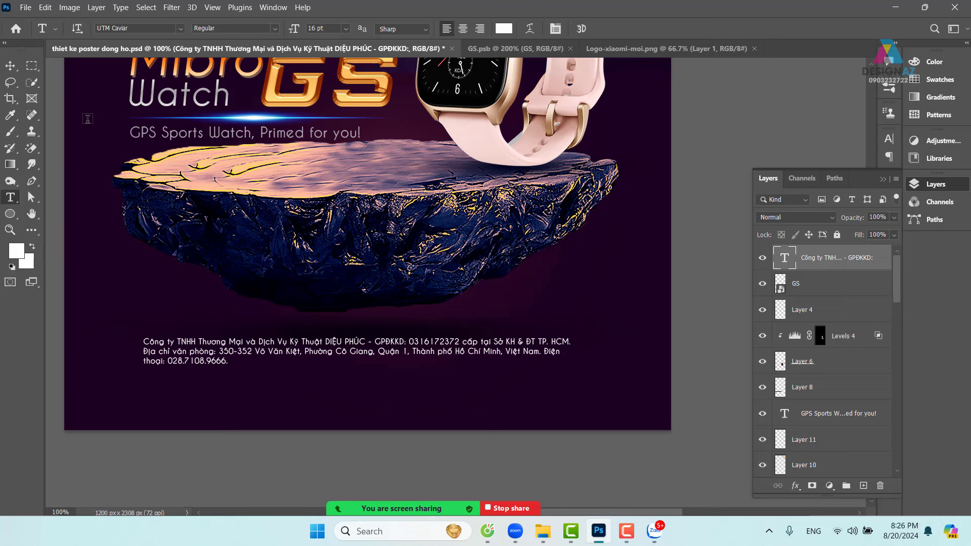
pyautogui.click(10, 65)
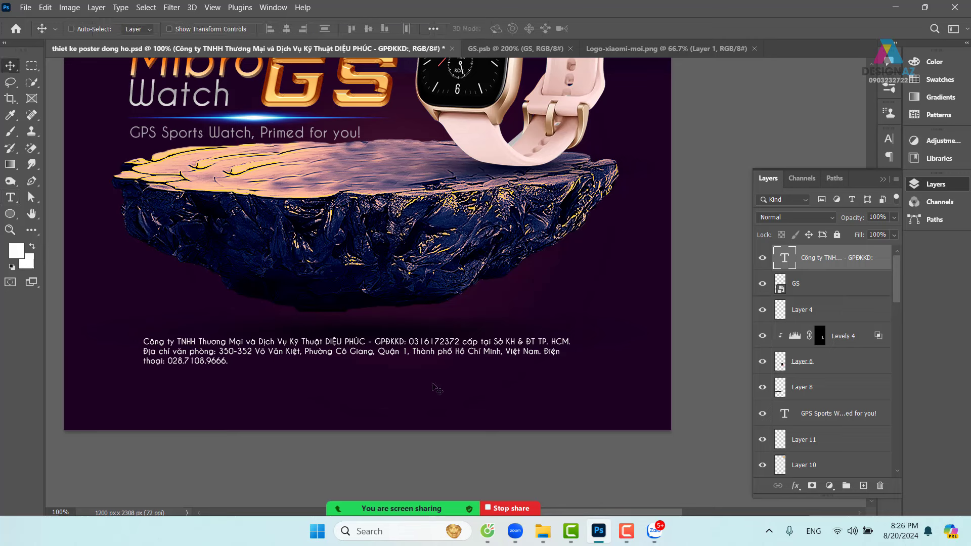
# Move the company text lower and to the left, and widen its text box so the text fits on two lines.
pyautogui.moveTo(428, 356); pyautogui.dragTo(409, 365)
pyautogui.press('t')
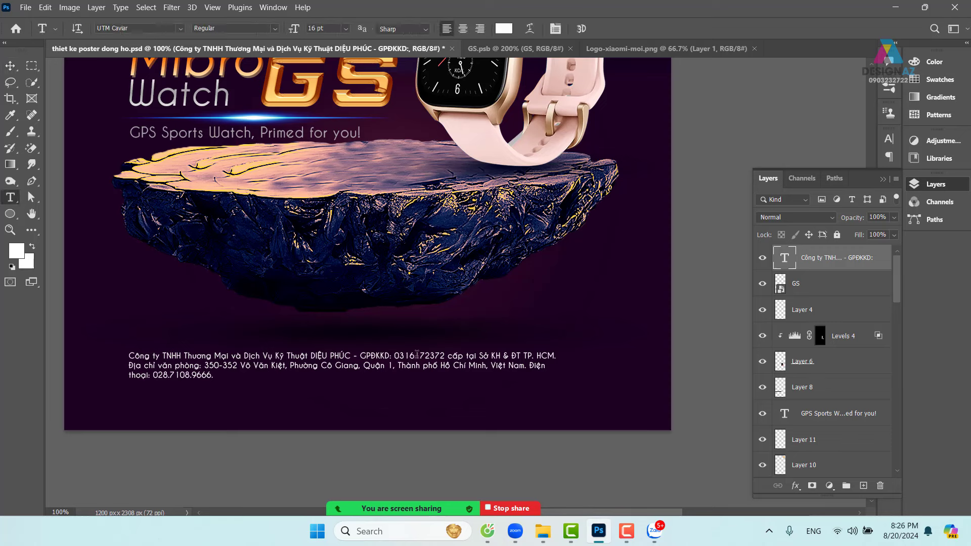
pyautogui.click(419, 354)
pyautogui.moveTo(569, 382); pyautogui.dragTo(616, 386)
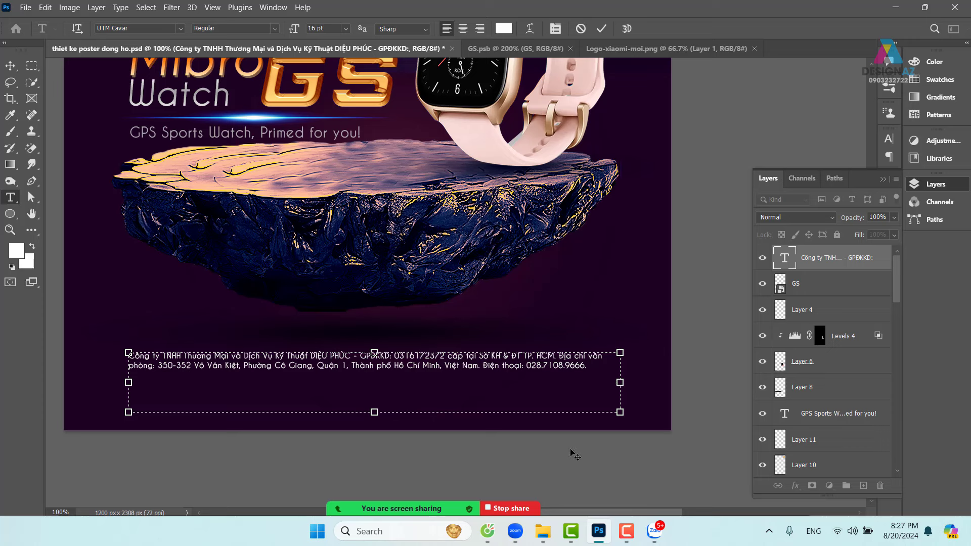
pyautogui.click(574, 454)
pyautogui.click(10, 66)
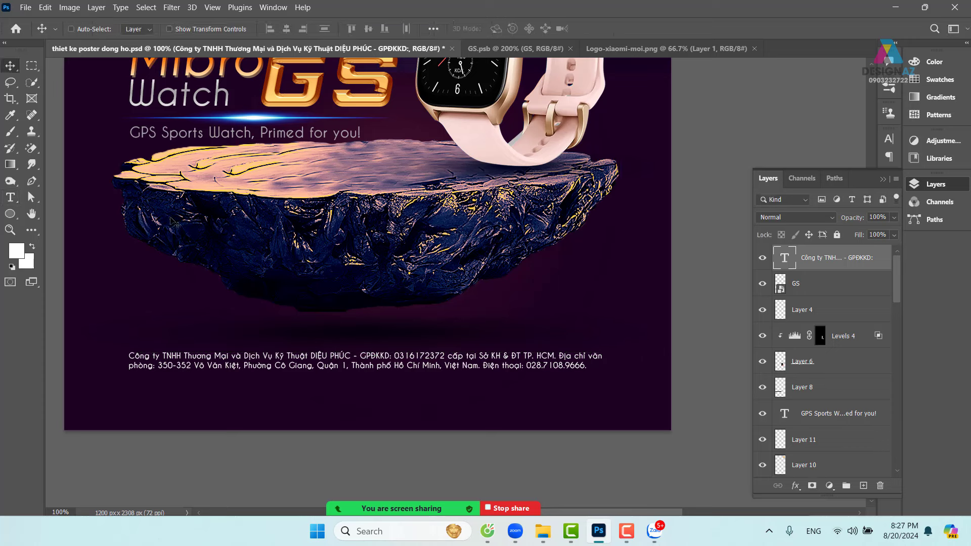
# Shift the company text slightly further down towards the poster's lower edge and centre-align its lines.
pyautogui.moveTo(363, 359); pyautogui.dragTo(361, 371)
pyautogui.press('t')
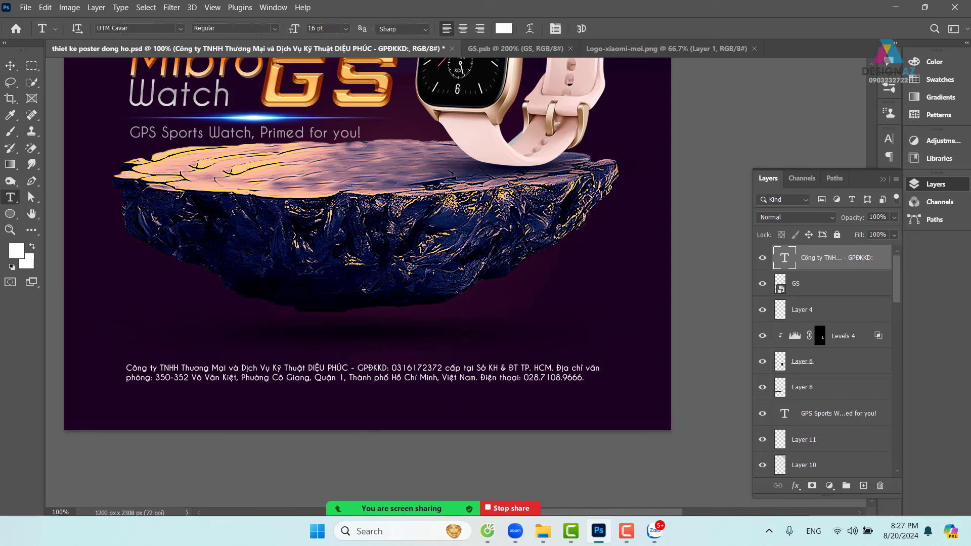
pyautogui.click(463, 29)
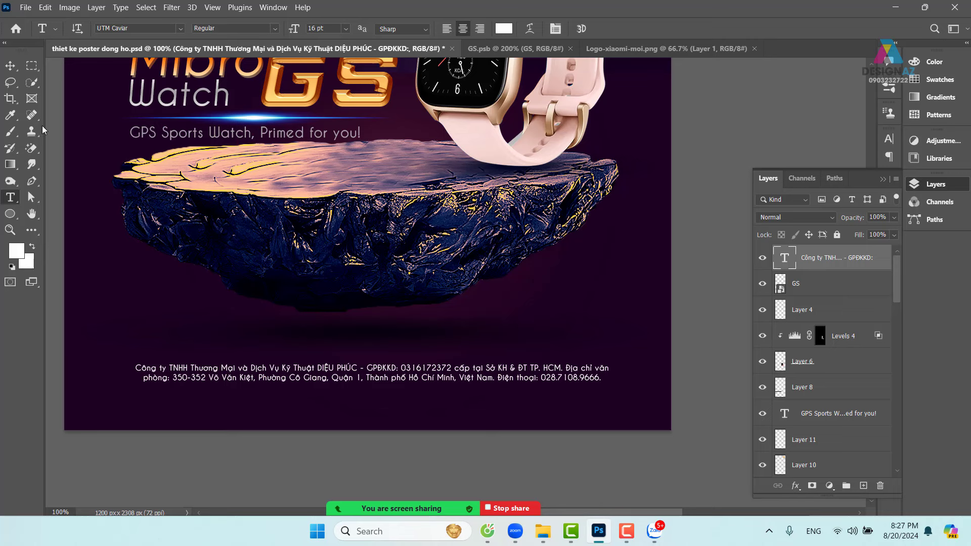
pyautogui.click(10, 65)
# Change the company text colour to a golden orange (c77936).
pyautogui.press('t')
pyautogui.click(503, 28)
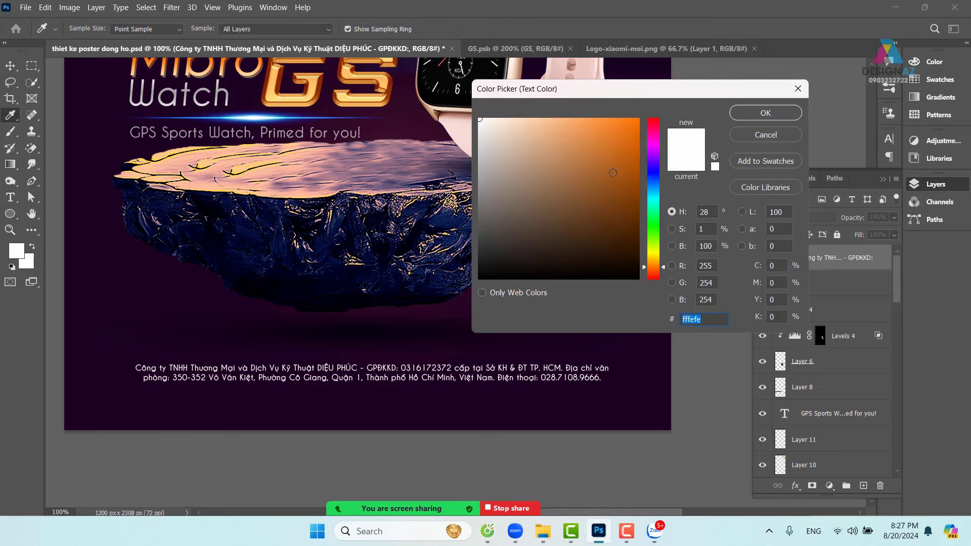
pyautogui.write('ffc592')
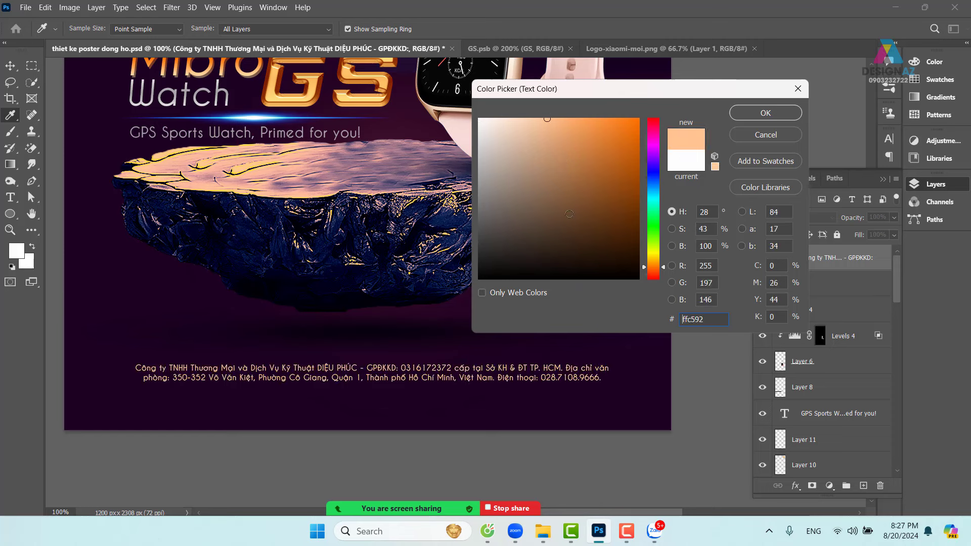
pyautogui.click(596, 154)
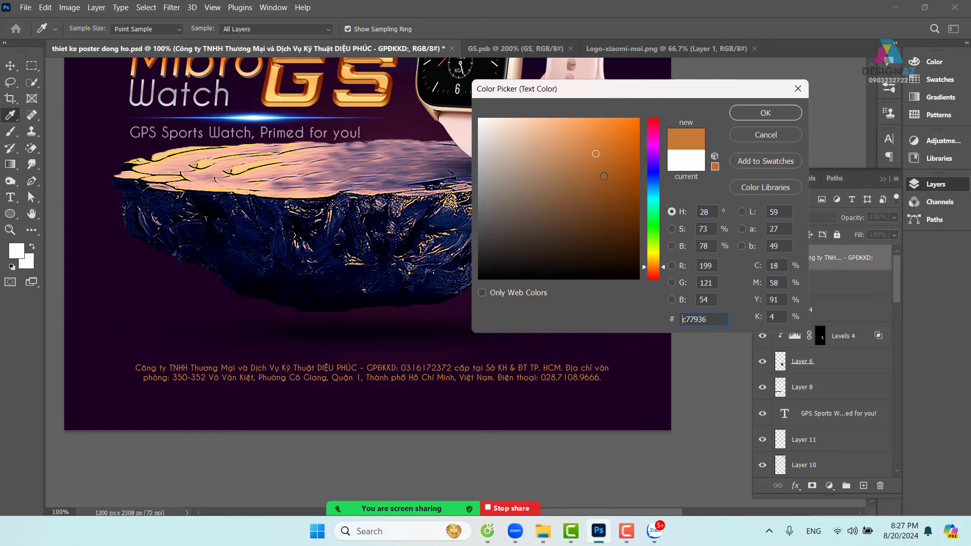
# Apply the orange colour c77936 to the company information text at the poster's bottom.
pyautogui.click(766, 114)
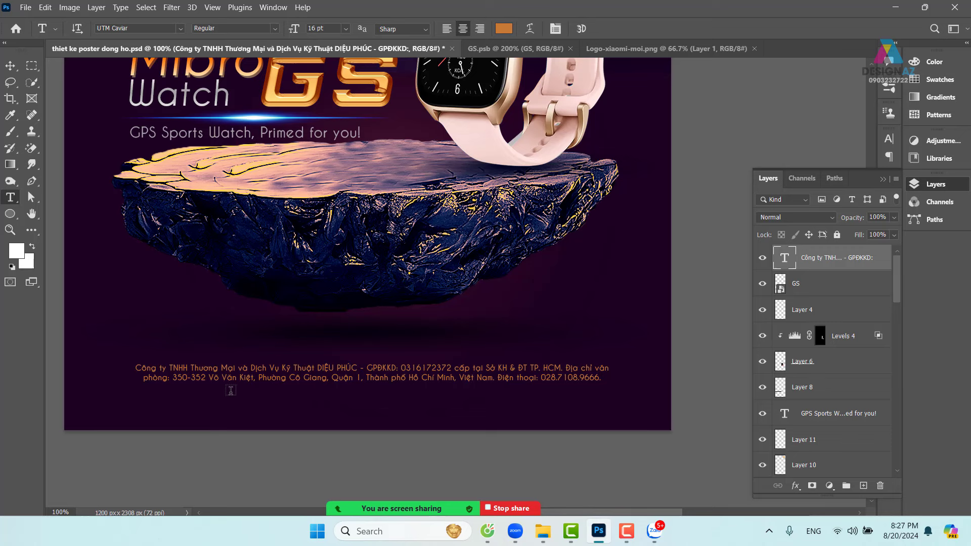
pyautogui.moveTo(137, 364); pyautogui.dragTo(602, 379)
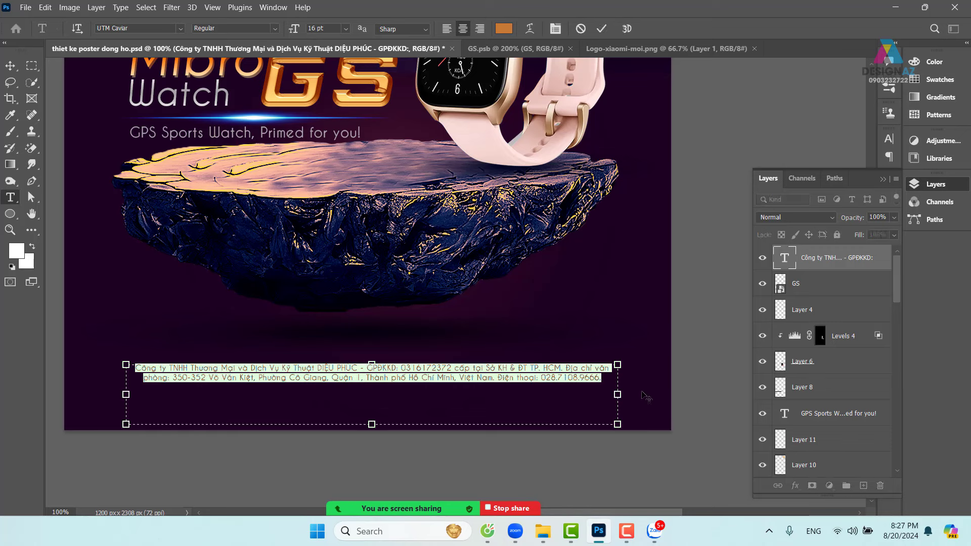
pyautogui.hotkey('alt', 'Down')
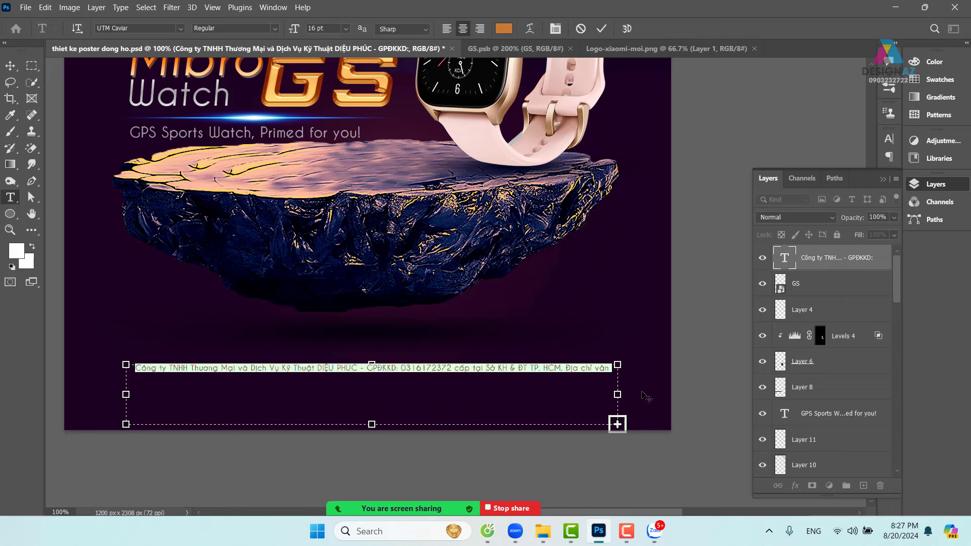
pyautogui.hotkey('ctrl', 'Return')
pyautogui.press('v')
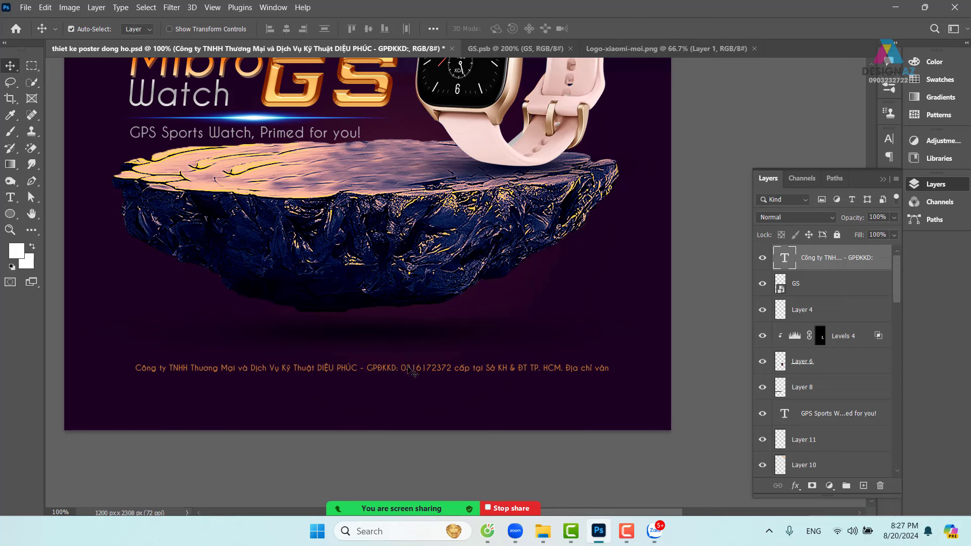
pyautogui.hotkey('ctrl', 'z')
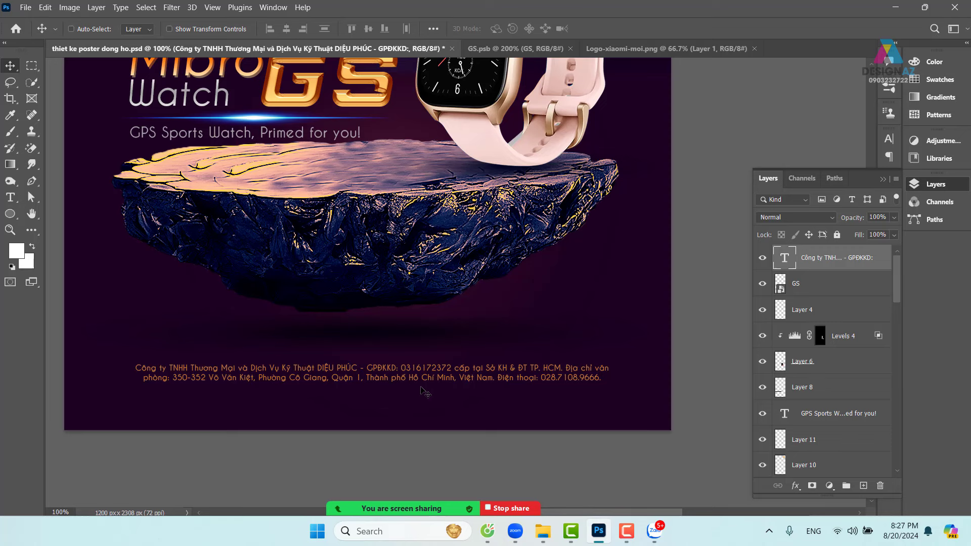
# Set the leading of the company information text to 24 pt.
pyautogui.press('t')
pyautogui.click(555, 28)
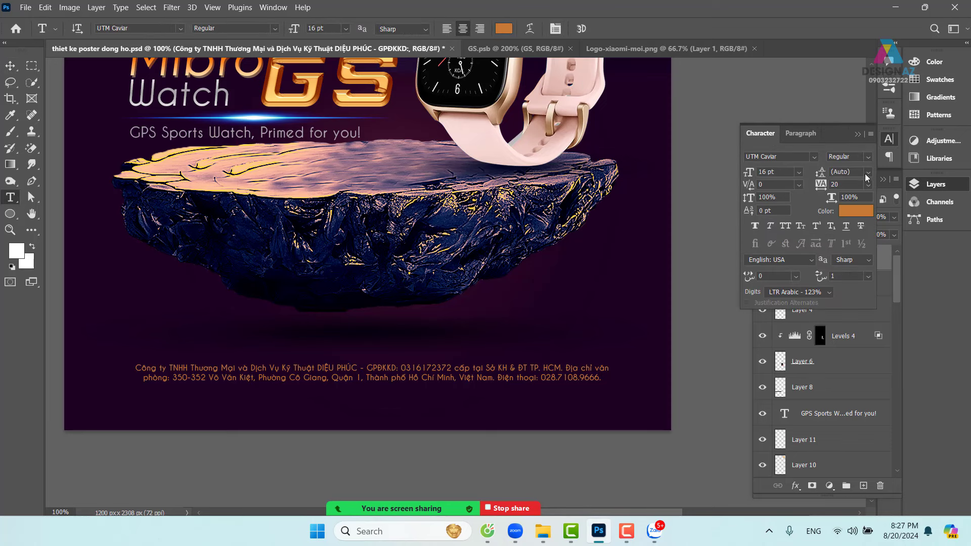
pyautogui.click(866, 174)
pyautogui.click(863, 259)
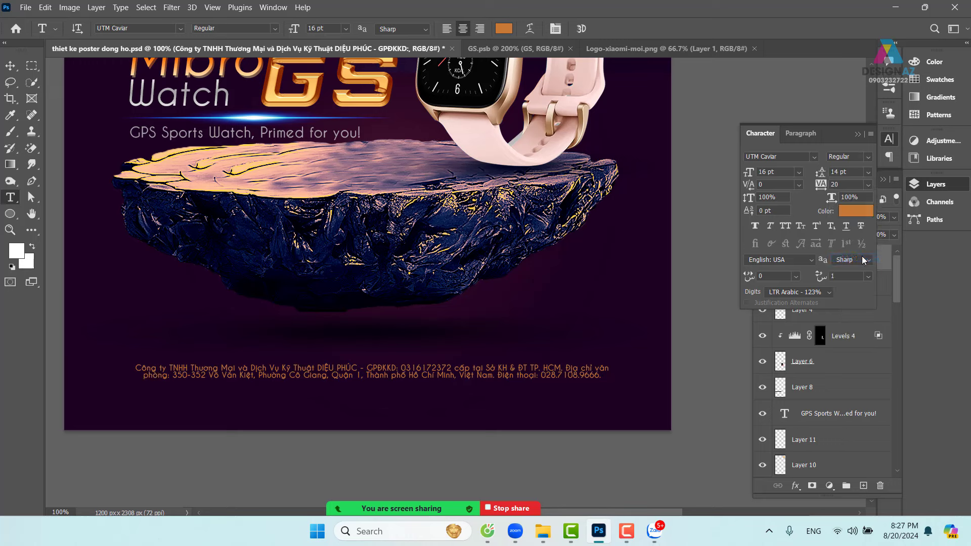
pyautogui.click(870, 173)
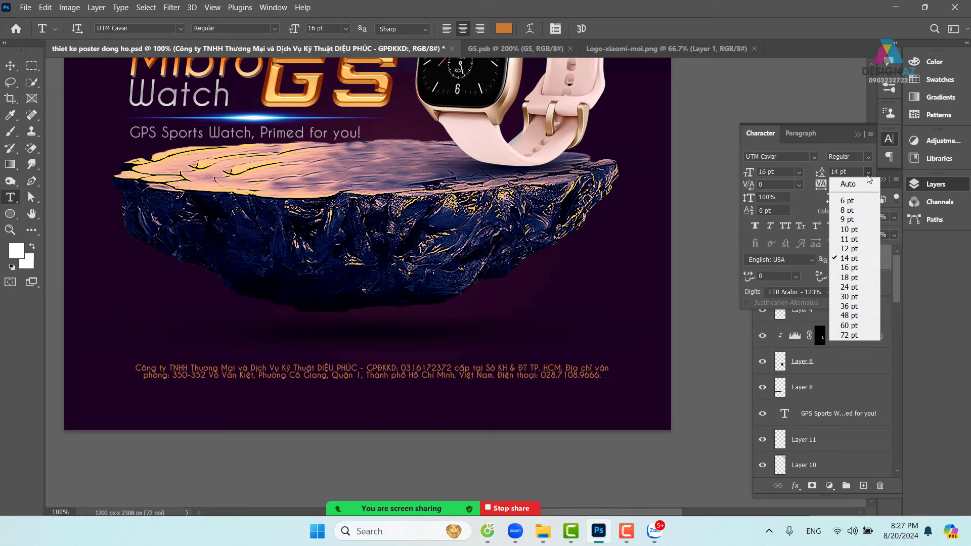
pyautogui.click(864, 297)
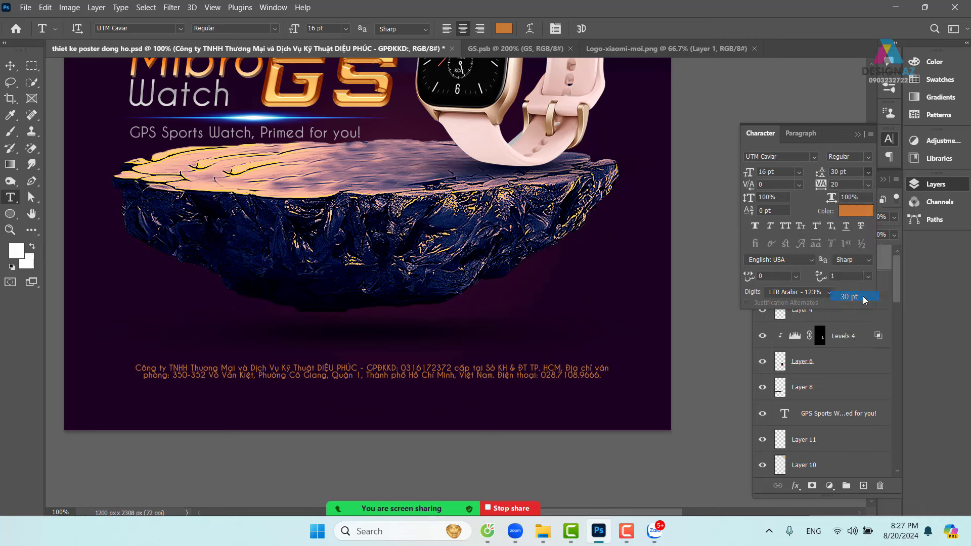
pyautogui.click(869, 175)
pyautogui.click(859, 284)
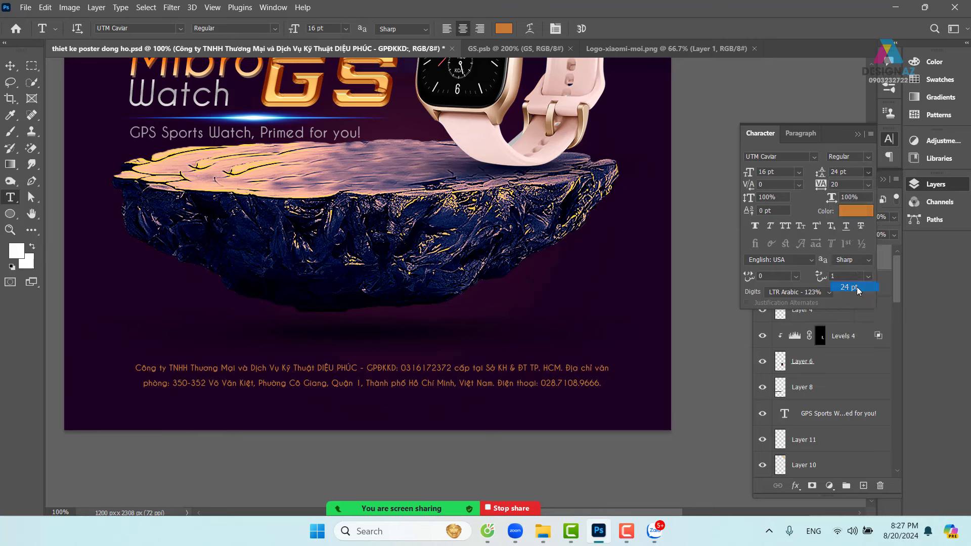
# Move the company information text straight down, closer to the poster's lower edge.
pyautogui.click(10, 66)
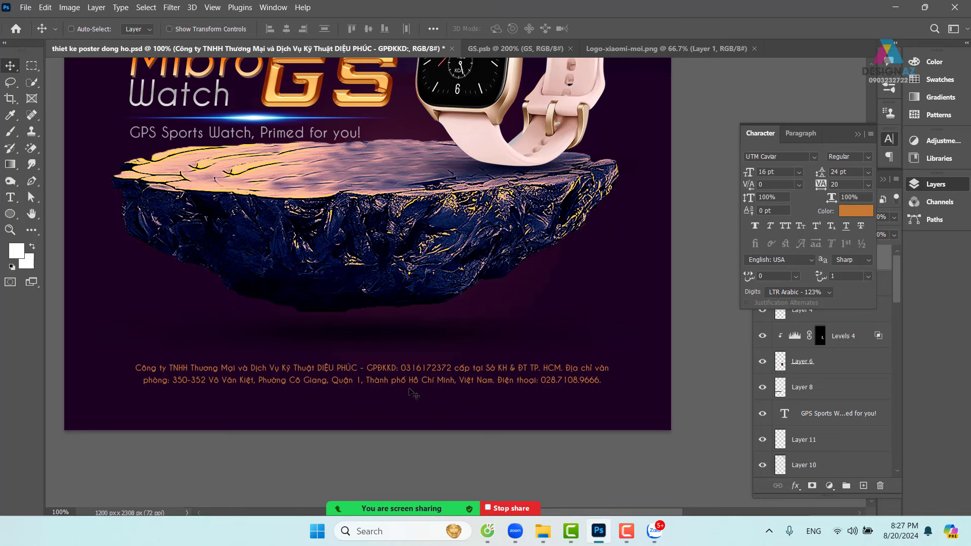
pyautogui.moveTo(405, 370)
pyautogui.mouseDown()
pyautogui.moveTo(405, 399)
pyautogui.moveTo(405, 390)
pyautogui.mouseUp()
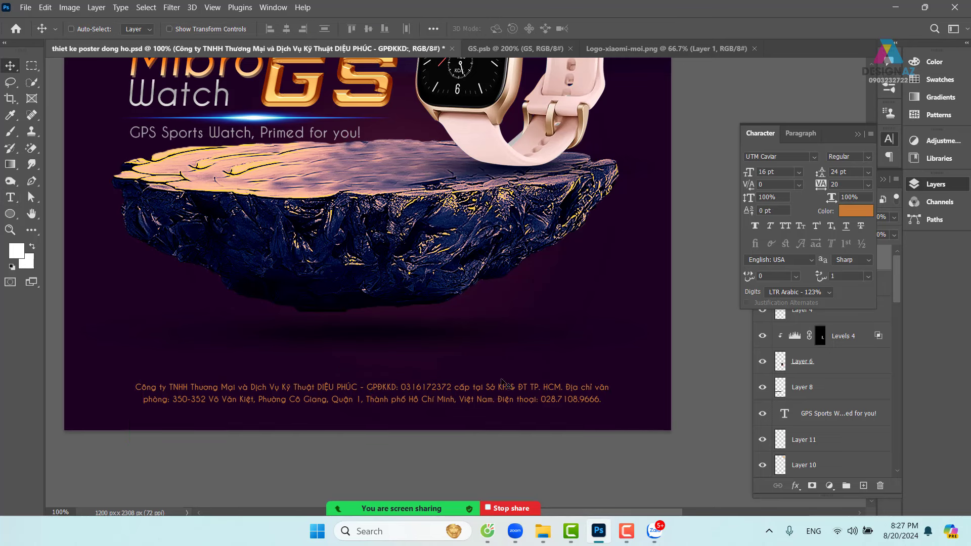
pyautogui.moveTo(468, 363)
pyautogui.mouseDown()
pyautogui.moveTo(433, 357)
pyautogui.moveTo(465, 357)
pyautogui.mouseUp()
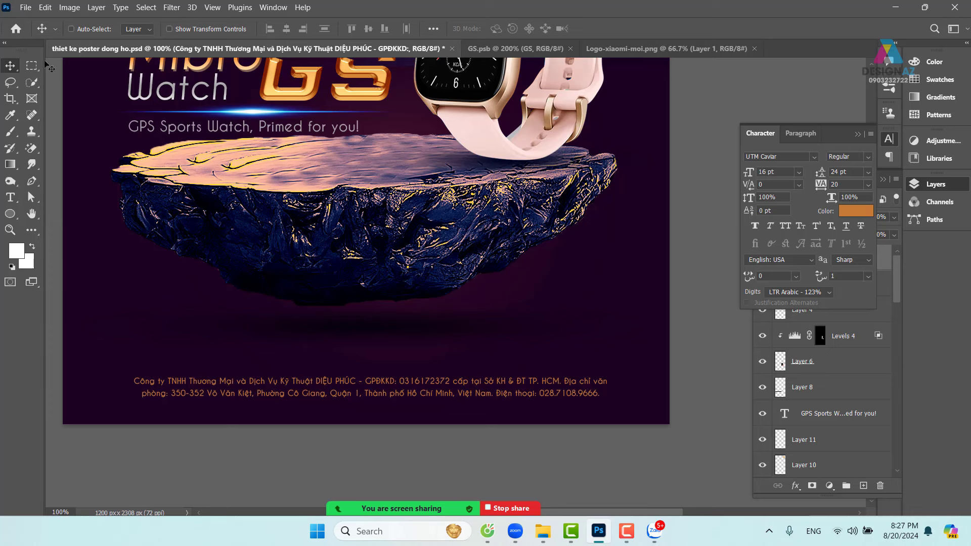
# Create a text line made of a row of dots and place it above the start of the company information text.
pyautogui.press('t')
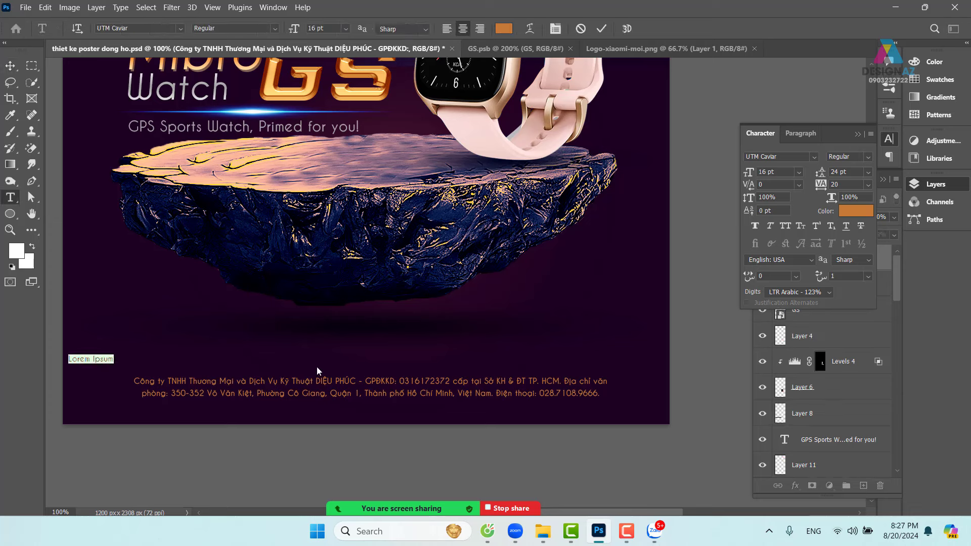
pyautogui.press('BackSpace')
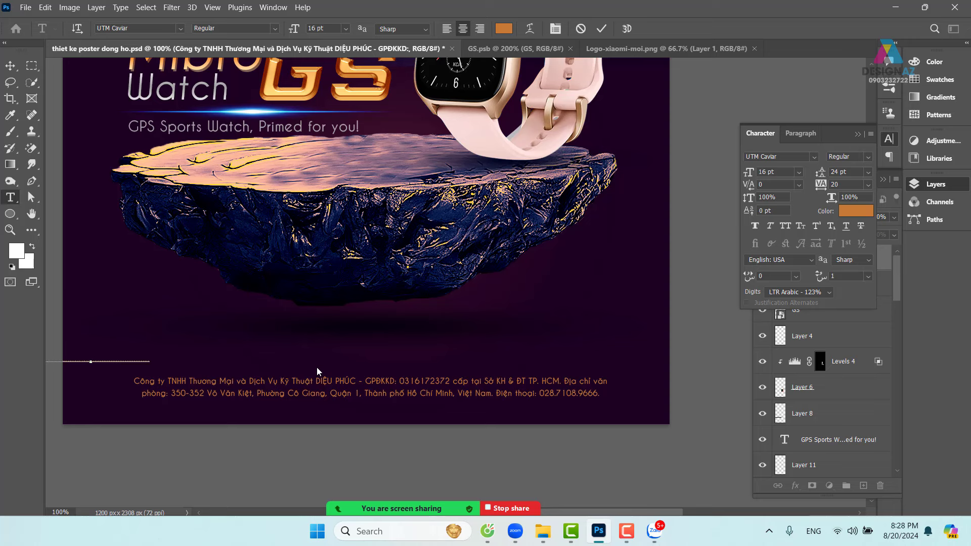
pyautogui.click(10, 65)
pyautogui.moveTo(117, 356); pyautogui.dragTo(217, 344)
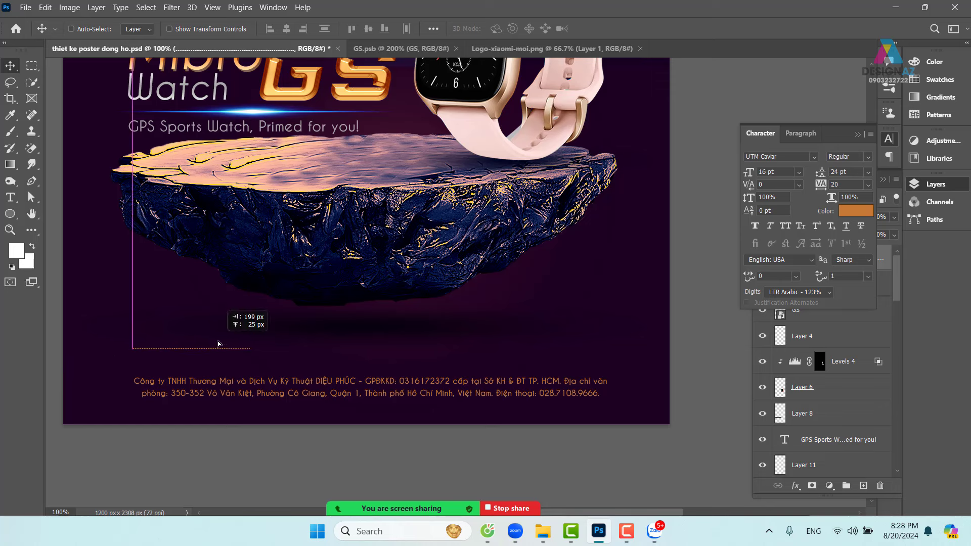
# Lengthen the dotted line by pasting copies of its dots at the end, then position it across the width above the company information text.
pyautogui.press('t')
pyautogui.click(180, 347)
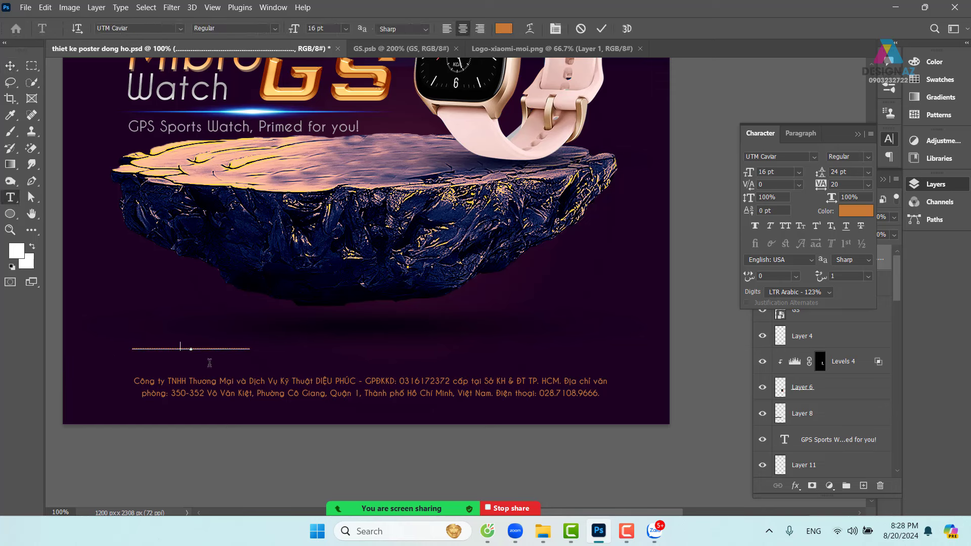
pyautogui.hotkey('ctrl', 'a')
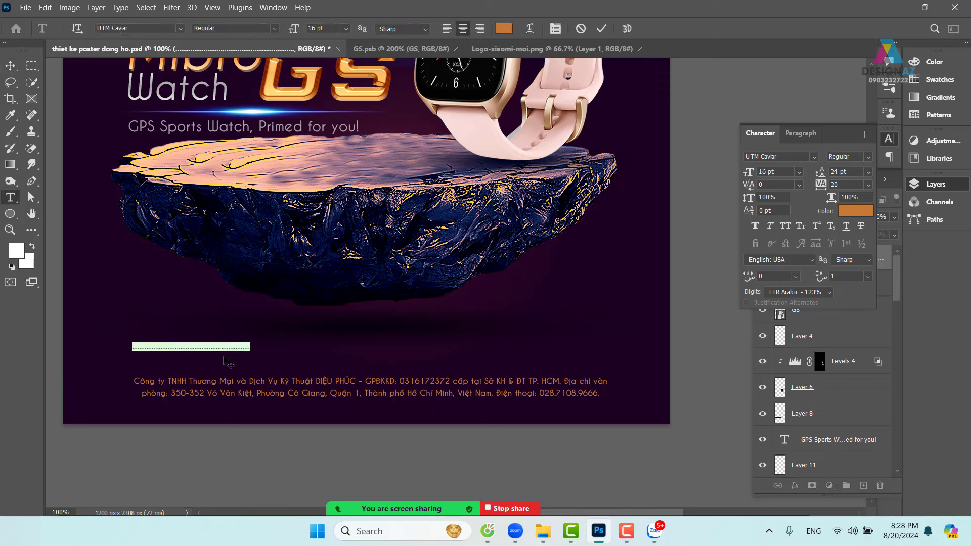
pyautogui.click(246, 347)
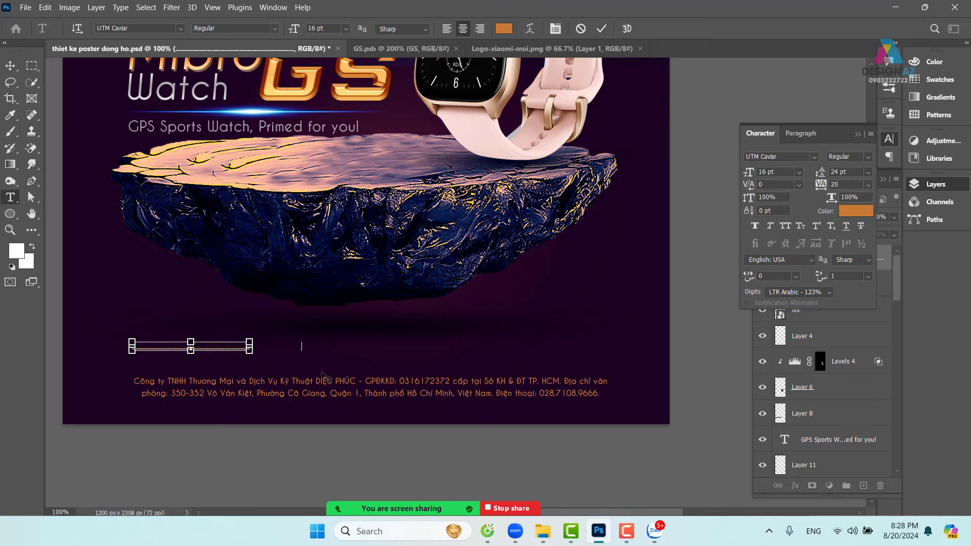
pyautogui.hotkey('ctrl', 'v')
pyautogui.hotkey('ctrl', 'v')
pyautogui.click(11, 66)
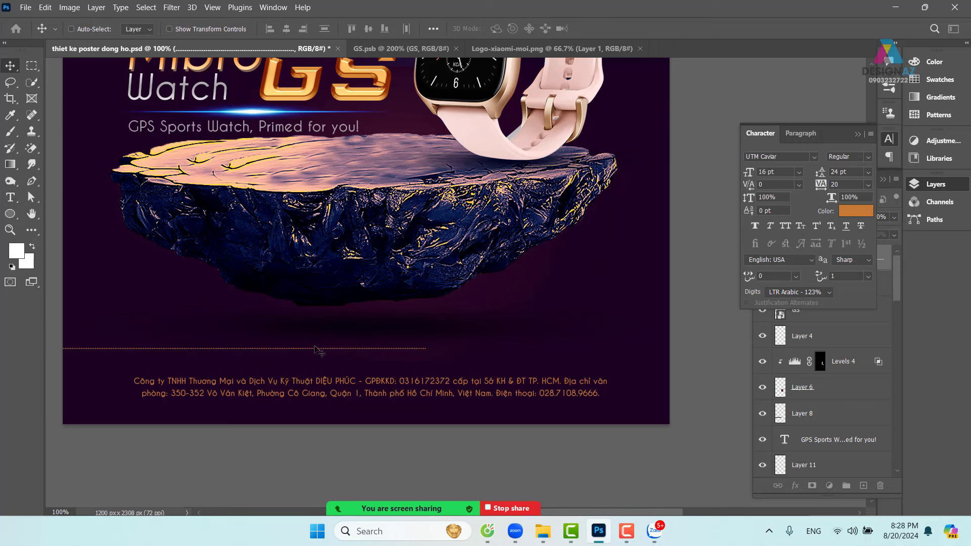
pyautogui.moveTo(314, 349); pyautogui.dragTo(484, 363)
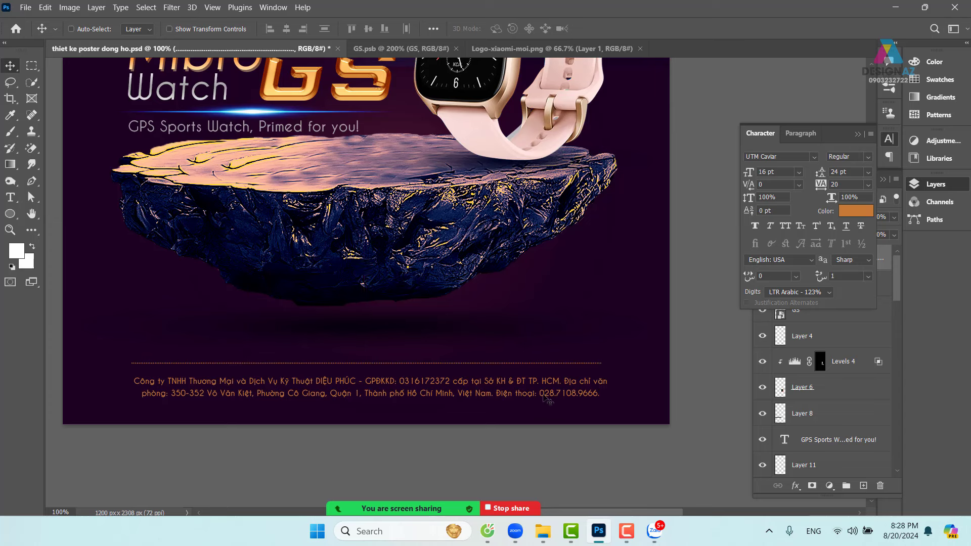
# Set the font size of the dotted line to 48 pt.
pyautogui.press('t')
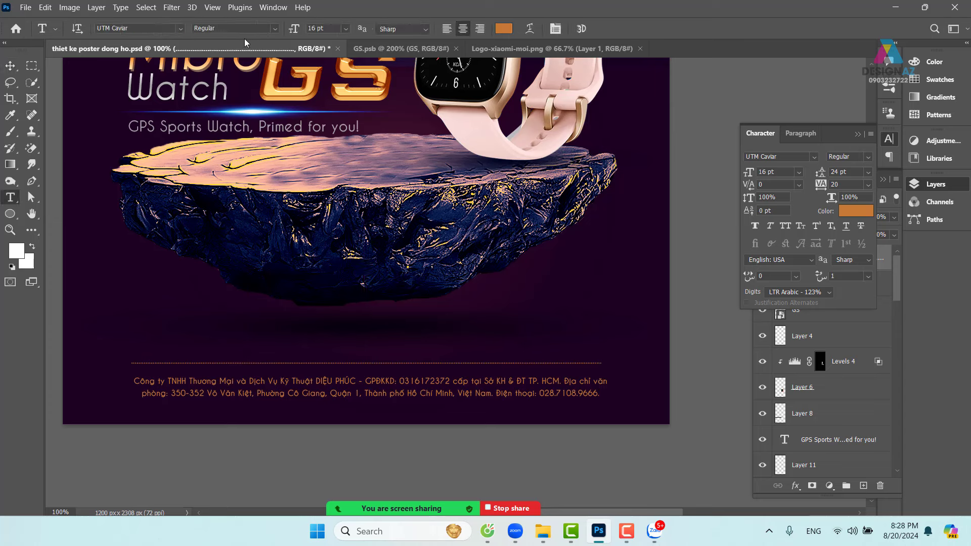
pyautogui.click(346, 29)
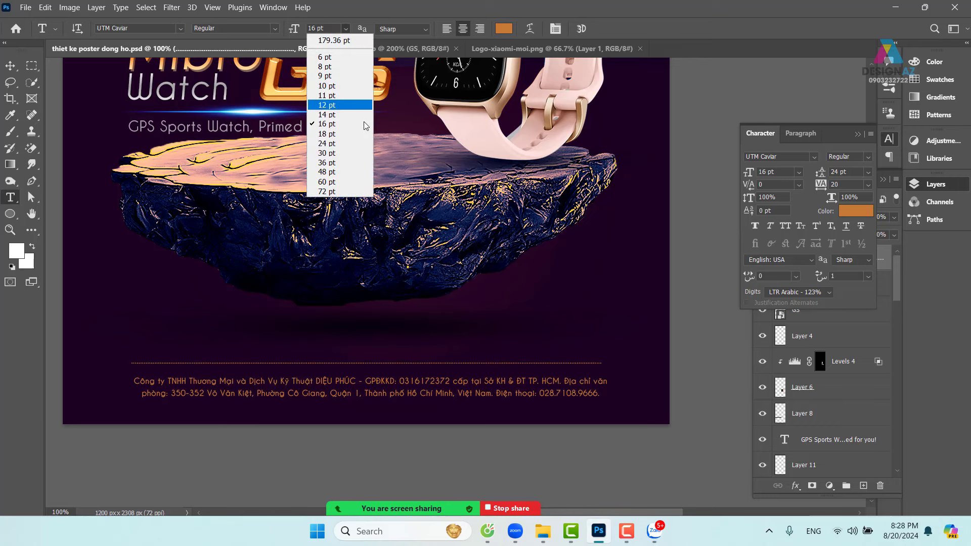
pyautogui.click(352, 172)
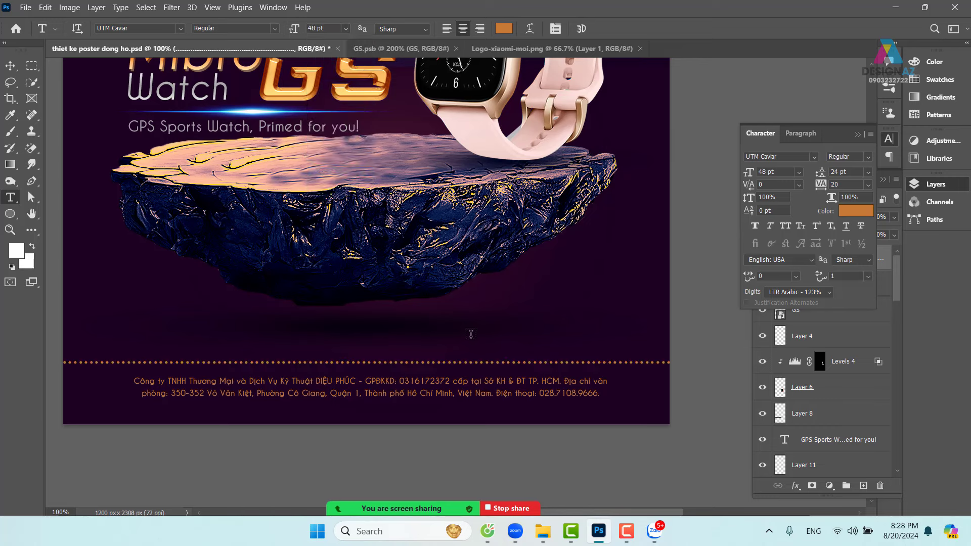
# Delete the surplus dots so the dotted line roughly matches the width of the company information text.
pyautogui.click(536, 360)
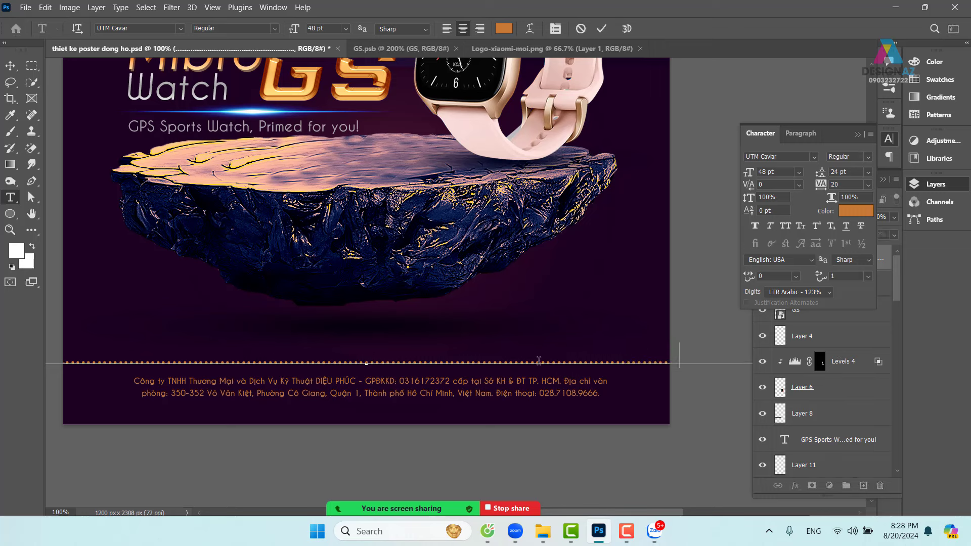
pyautogui.moveTo(539, 360); pyautogui.dragTo(860, 360)
pyautogui.press('BackSpace')
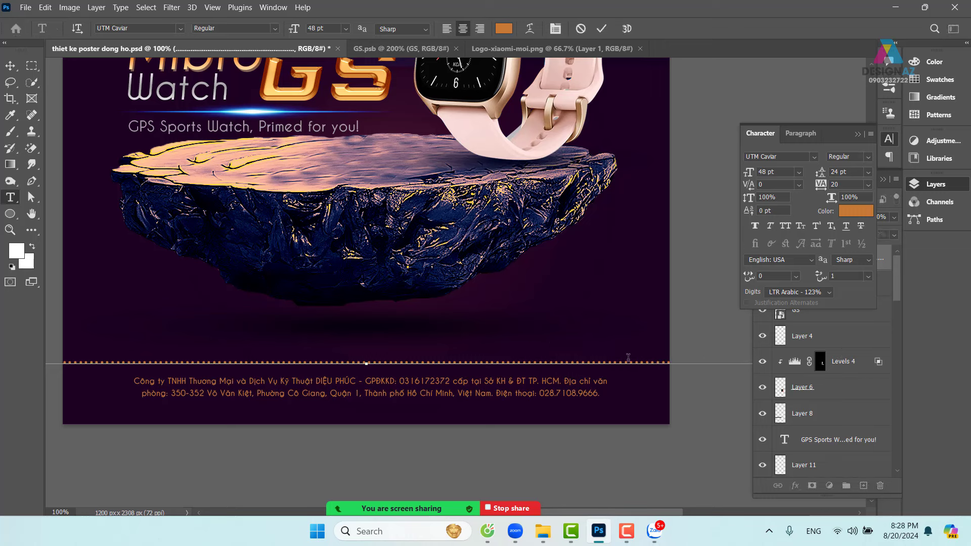
pyautogui.moveTo(516, 360); pyautogui.dragTo(852, 360)
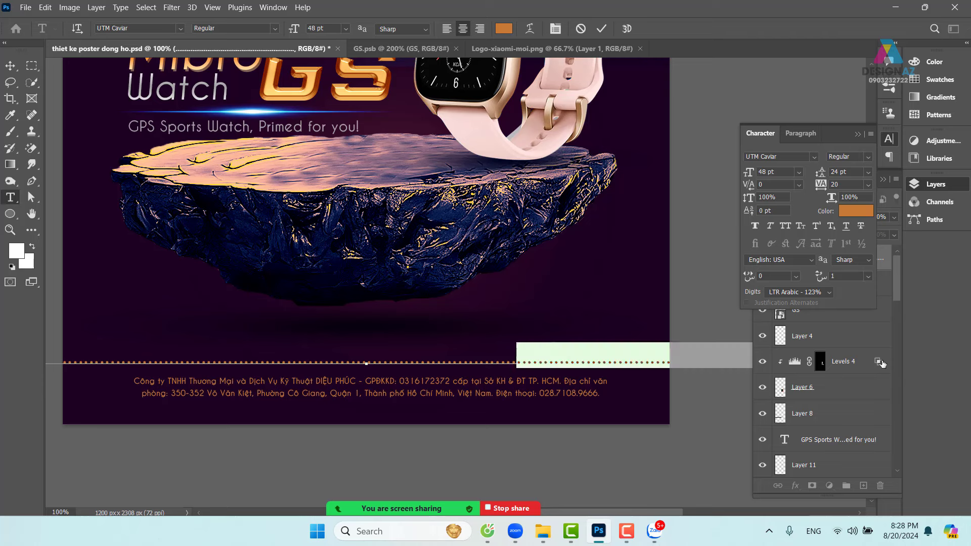
pyautogui.press('BackSpace')
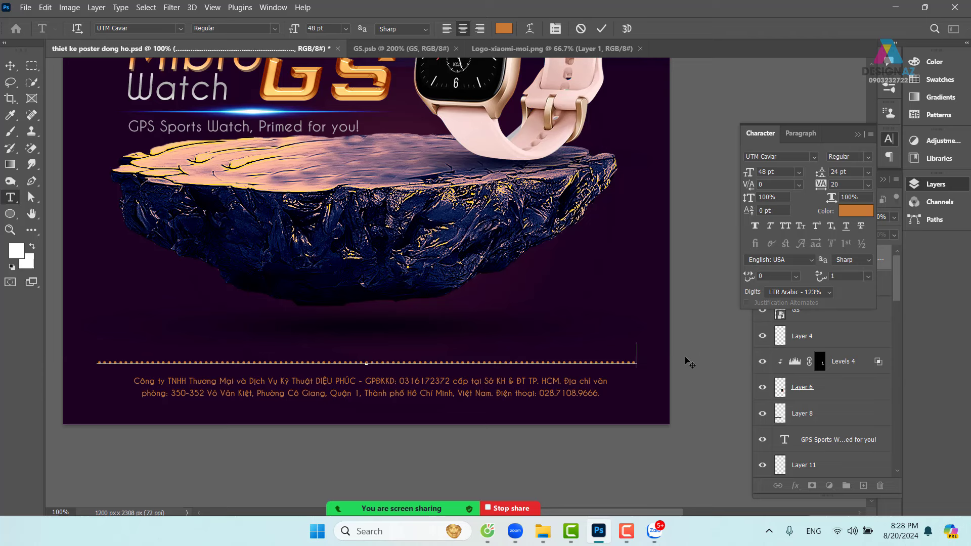
pyautogui.press('BackSpace')
pyautogui.press('BackSpace')
pyautogui.press('BackSpace')
pyautogui.press('BackSpace')
pyautogui.press('BackSpace')
pyautogui.press('BackSpace')
pyautogui.press('BackSpace')
pyautogui.press('BackSpace')
pyautogui.press('BackSpace')
pyautogui.press('BackSpace')
pyautogui.press('BackSpace')
pyautogui.press('BackSpace')
# Move the dotted line about 6 px right and 8 px down, just above the company information text.
pyautogui.click(10, 65)
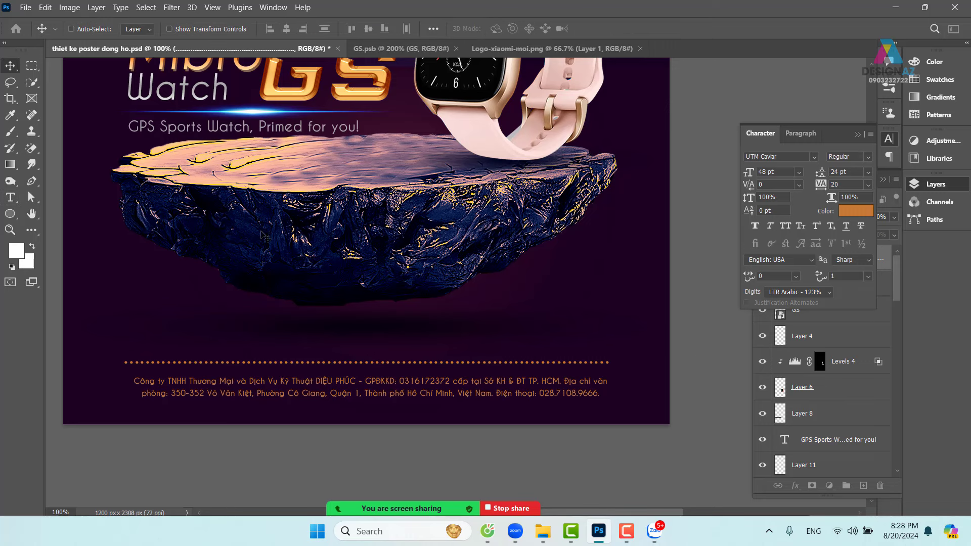
pyautogui.moveTo(462, 363); pyautogui.dragTo(465, 367)
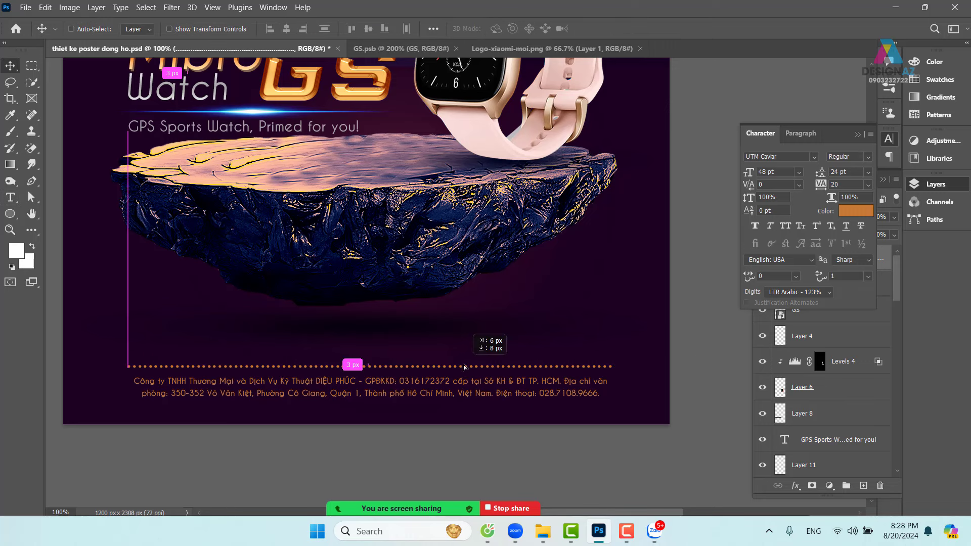
pyautogui.moveTo(446, 402); pyautogui.dragTo(462, 386)
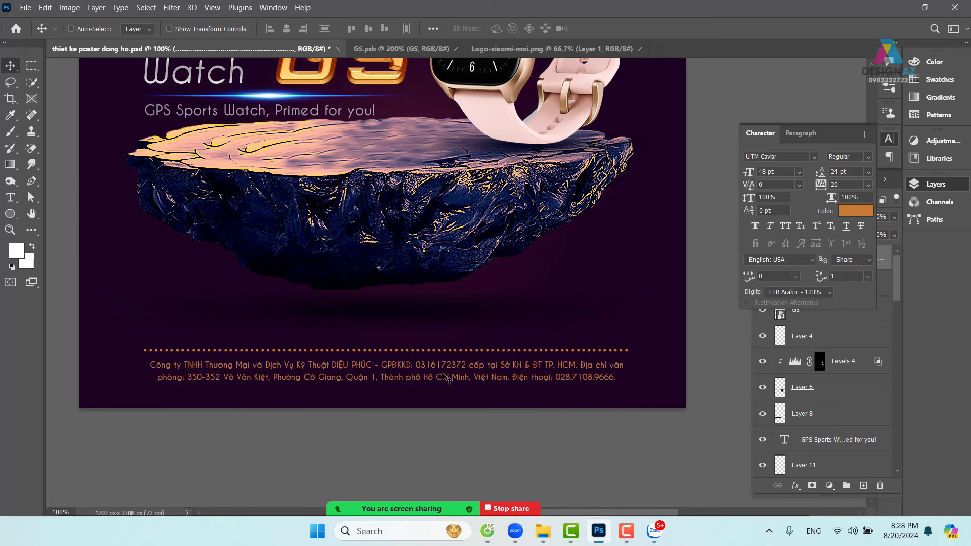
# Select the company information text layer and nudge it down four steps, away from the dotted line.
pyautogui.rightClick(444, 362)
pyautogui.click(450, 368)
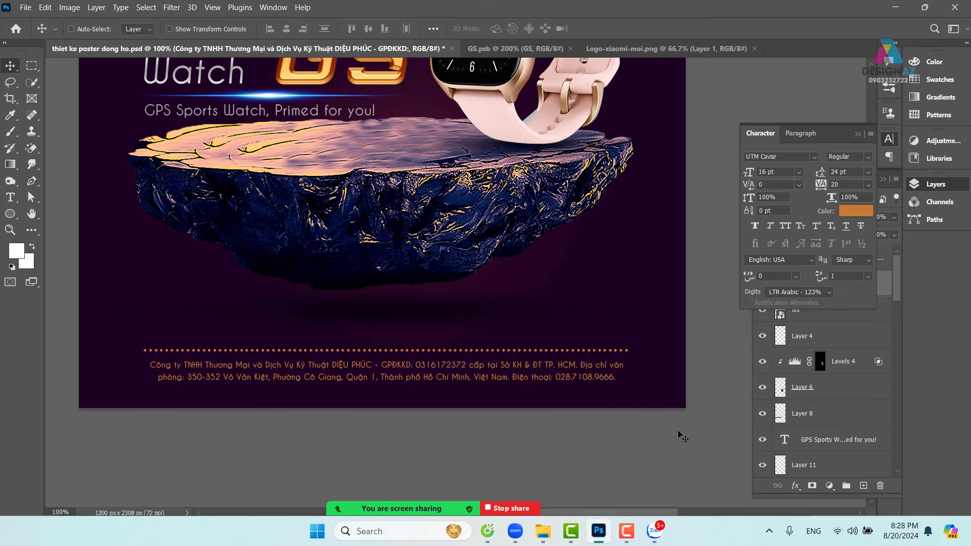
pyautogui.press('Down')
pyautogui.press('Down')
pyautogui.press('Down')
pyautogui.press('Down')
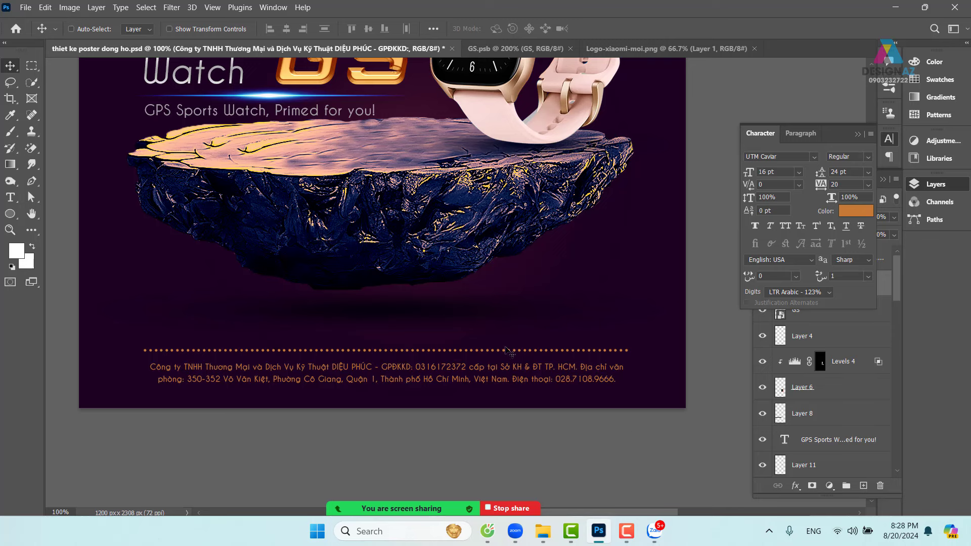
# Select the dotted line layer above the company information text and add a layer mask to it.
pyautogui.rightClick(382, 352)
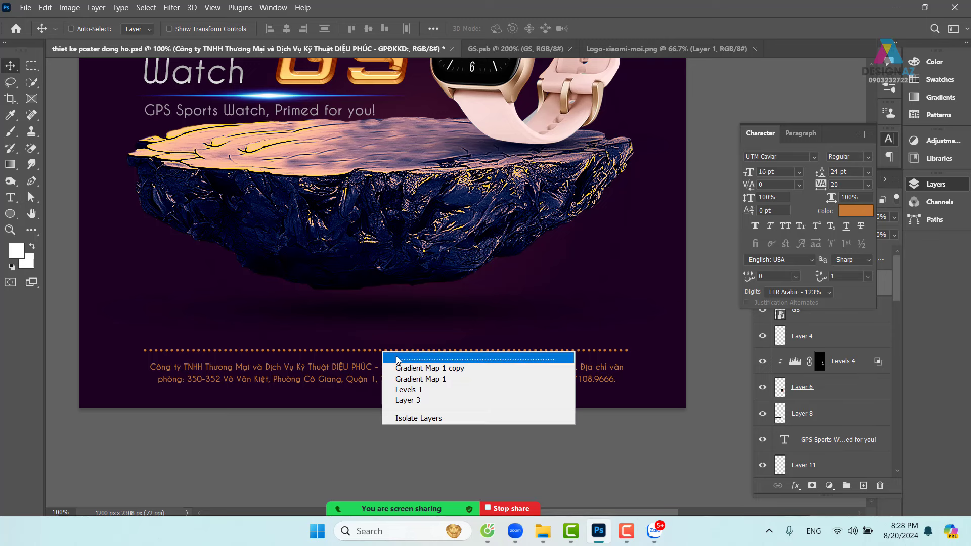
pyautogui.click(390, 356)
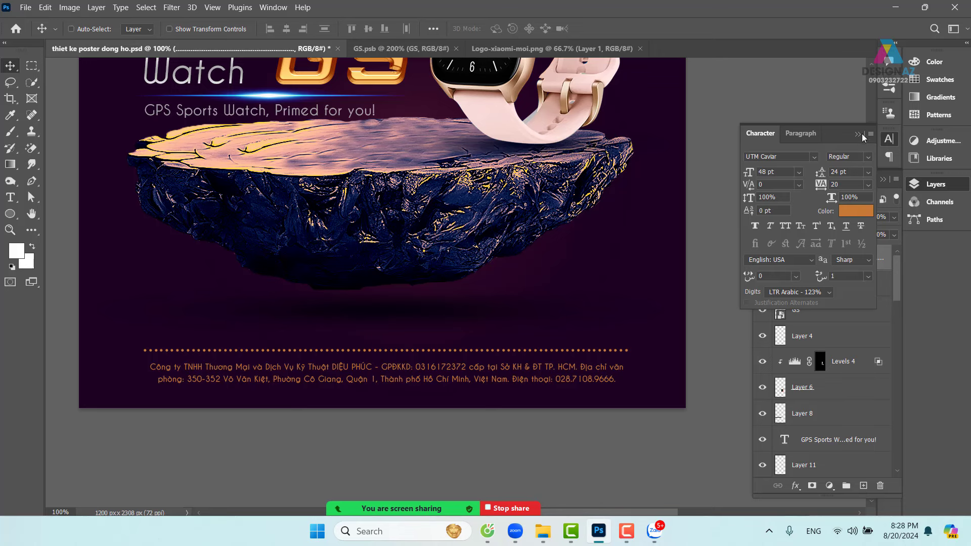
pyautogui.click(859, 134)
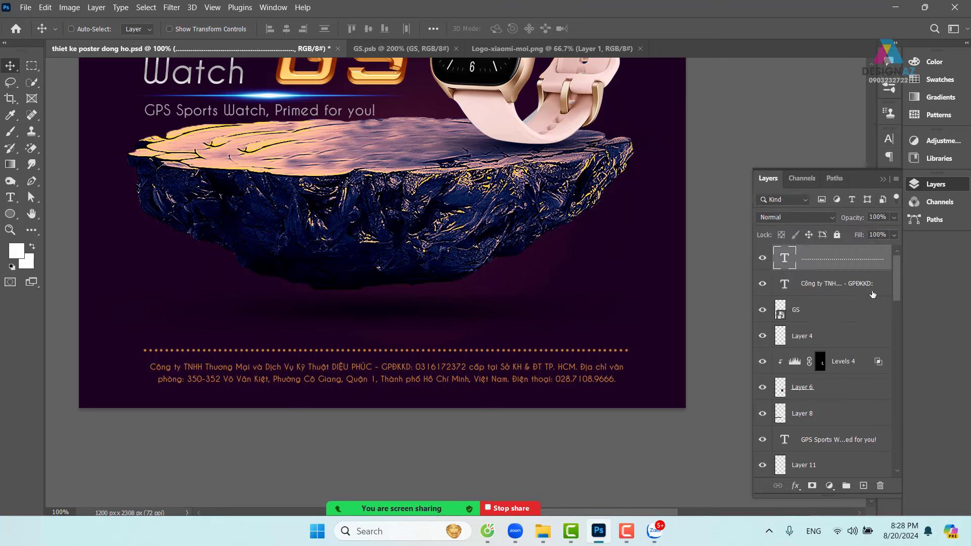
pyautogui.click(811, 486)
# Base the Gradient tool's gradient on the basic black-to-white preset and set its end stop's color to black, 000000.
pyautogui.press('g')
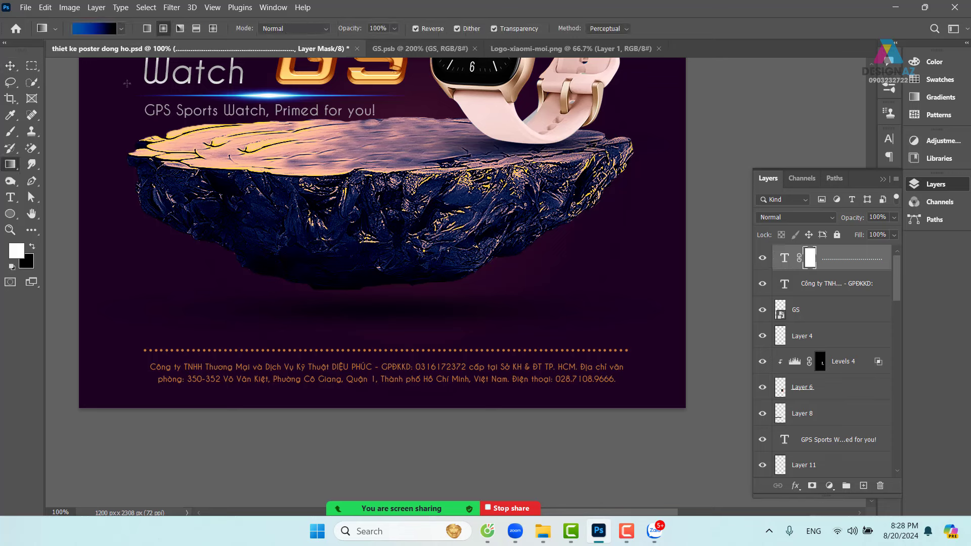
pyautogui.click(95, 31)
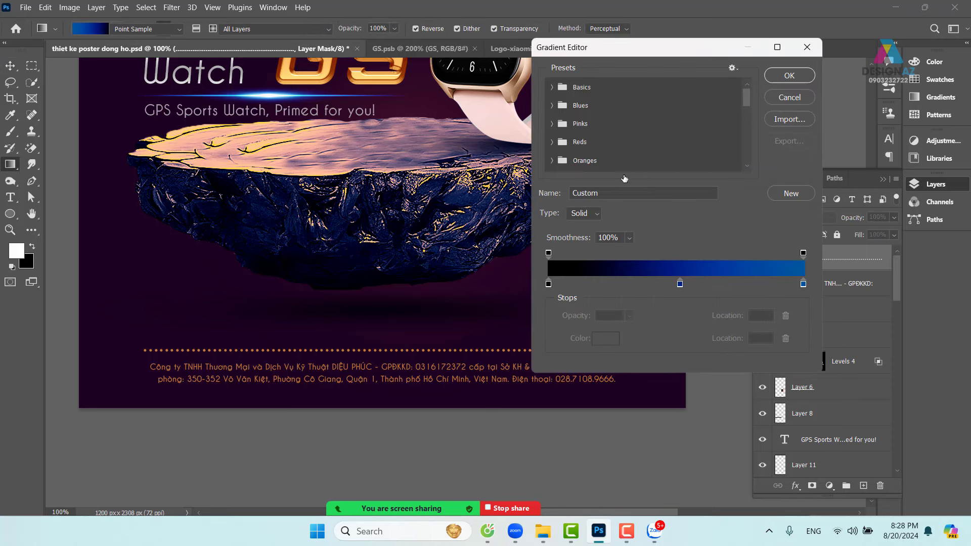
pyautogui.click(551, 88)
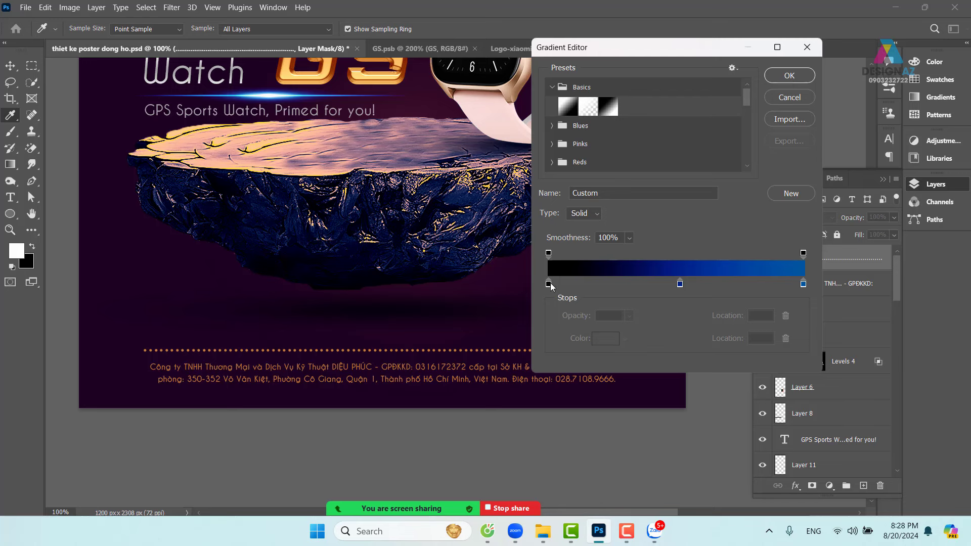
pyautogui.click(613, 108)
pyautogui.click(804, 284)
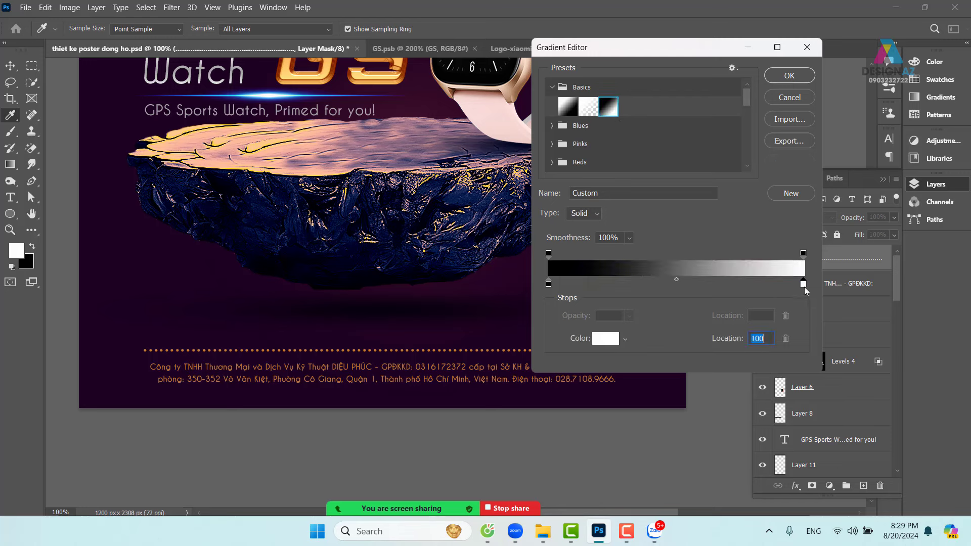
pyautogui.click(605, 338)
pyautogui.click(479, 278)
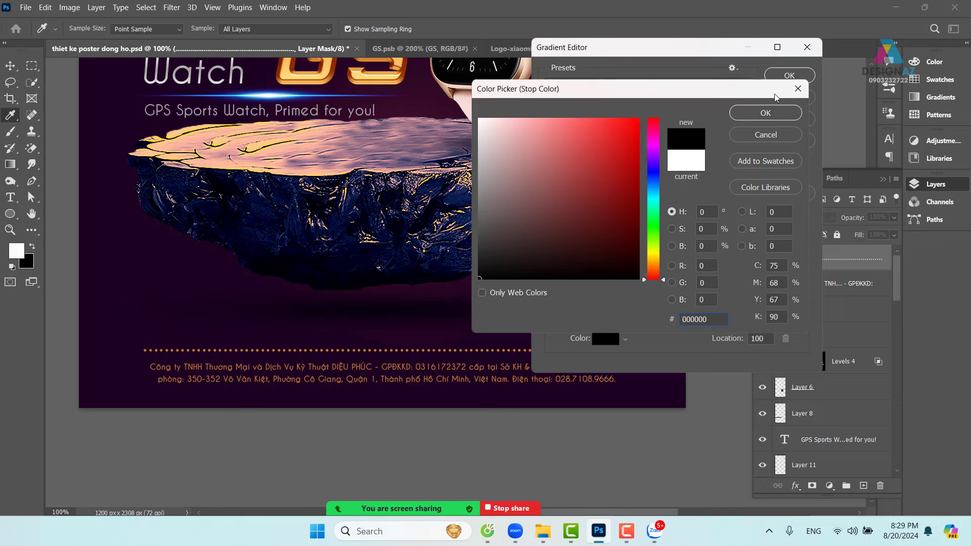
pyautogui.click(768, 112)
# Add a white color stop at 51% and draw the gradient across the dotted line's mask so both ends fade out.
pyautogui.moveTo(670, 286); pyautogui.dragTo(677, 284)
pyautogui.click(611, 342)
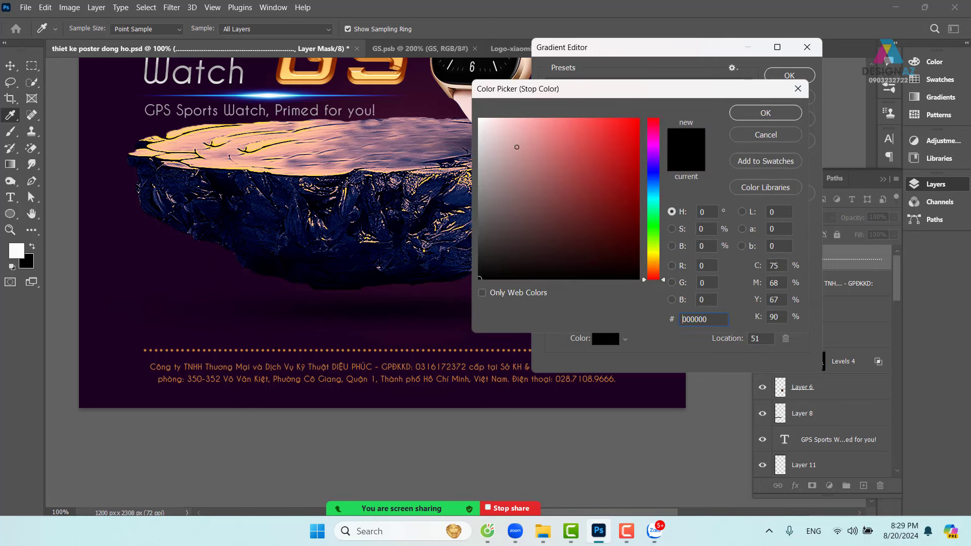
pyautogui.click(481, 121)
pyautogui.click(762, 111)
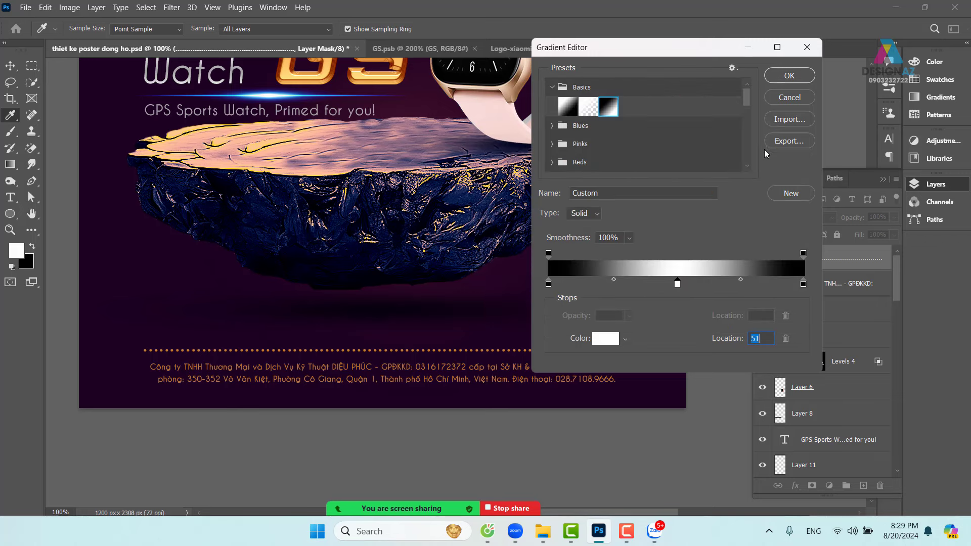
pyautogui.click(784, 76)
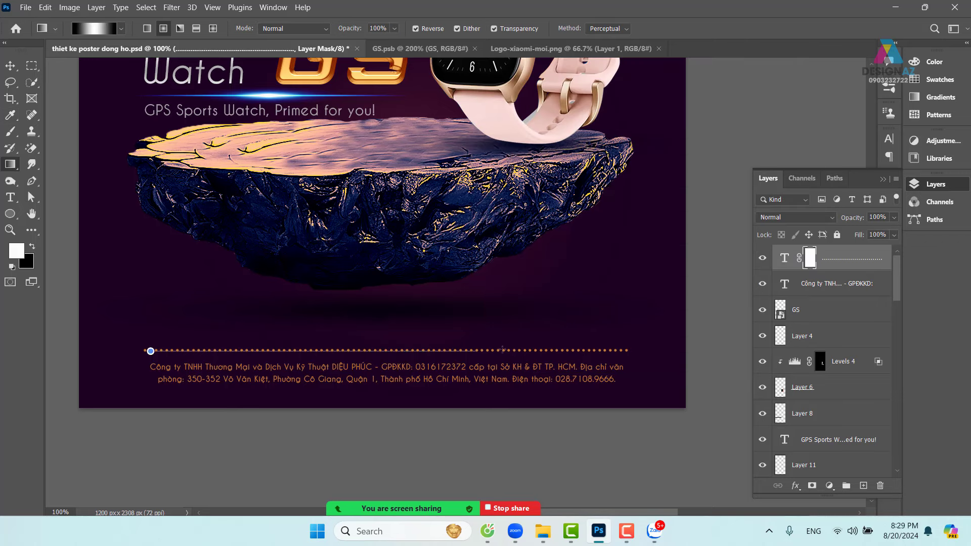
pyautogui.moveTo(617, 350); pyautogui.dragTo(618, 350)
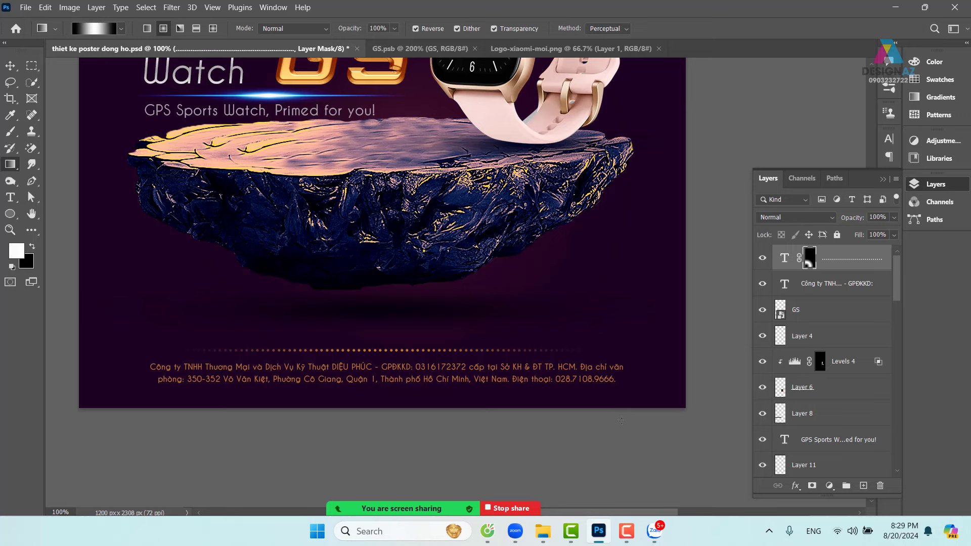
pyautogui.click(10, 65)
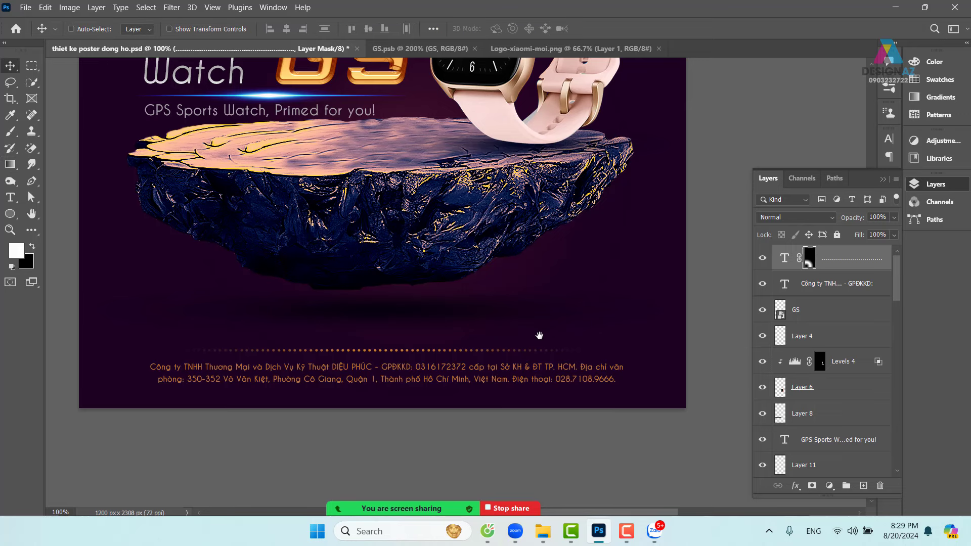
# Set the text color of the "GPS Sports Watch, Primed for you!" tagline to light orange ffc047.
pyautogui.scroll(3, 536, 354)
pyautogui.rightClick(324, 196)
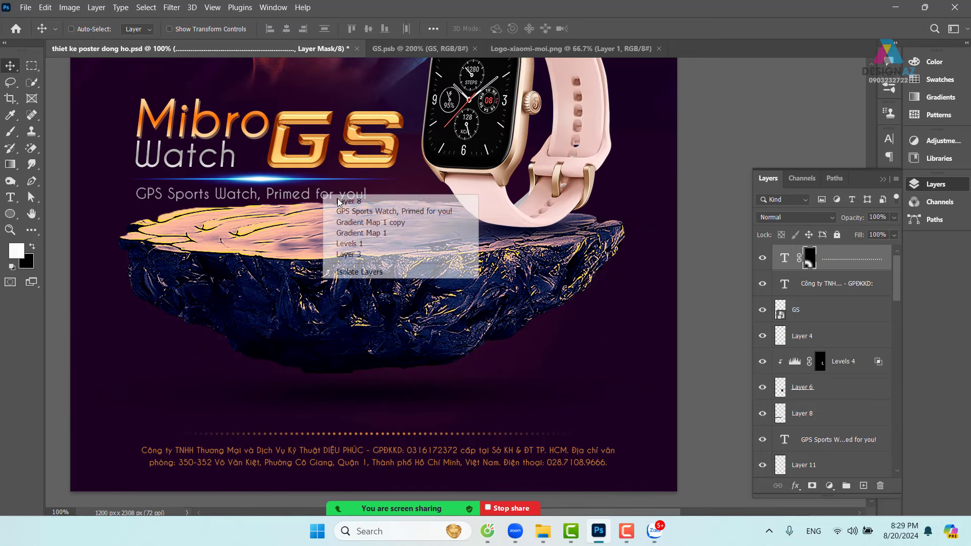
pyautogui.click(350, 212)
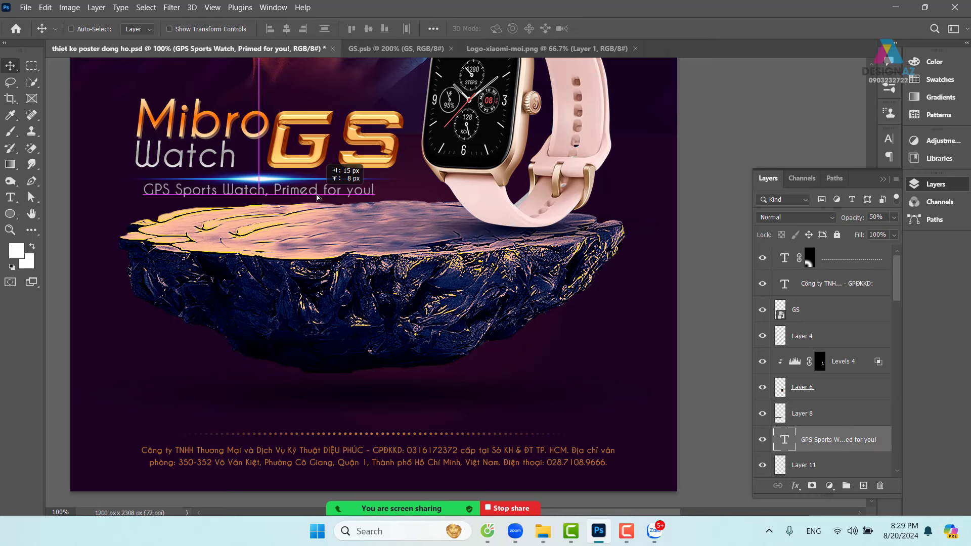
pyautogui.press('t')
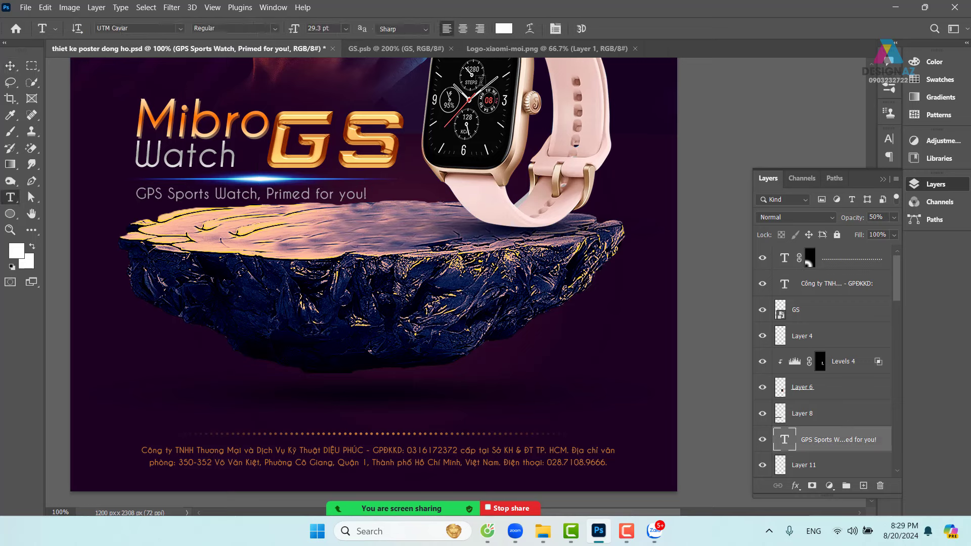
pyautogui.click(502, 28)
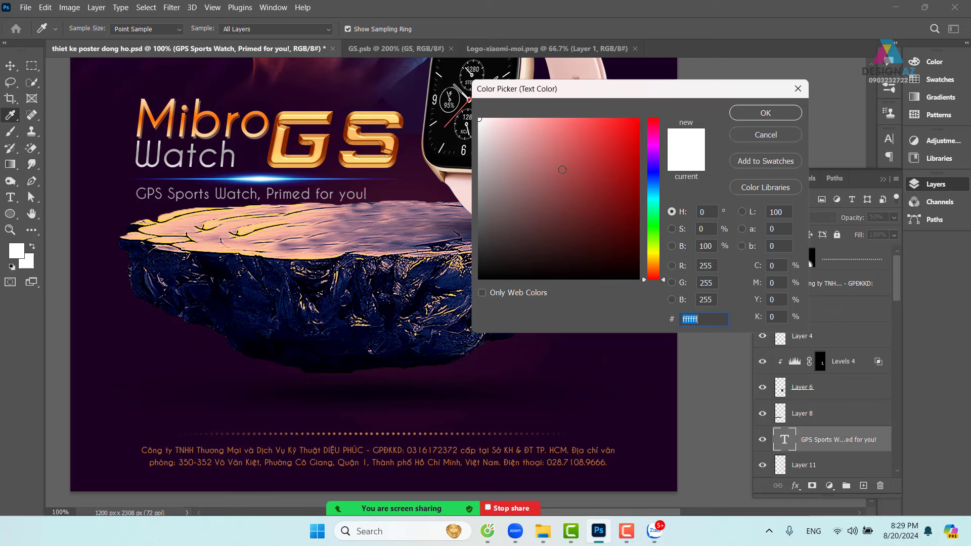
pyautogui.click(654, 264)
pyautogui.moveTo(617, 167)
pyautogui.mouseDown()
pyautogui.moveTo(643, 150)
pyautogui.moveTo(639, 122)
pyautogui.moveTo(649, 141)
pyautogui.mouseUp()
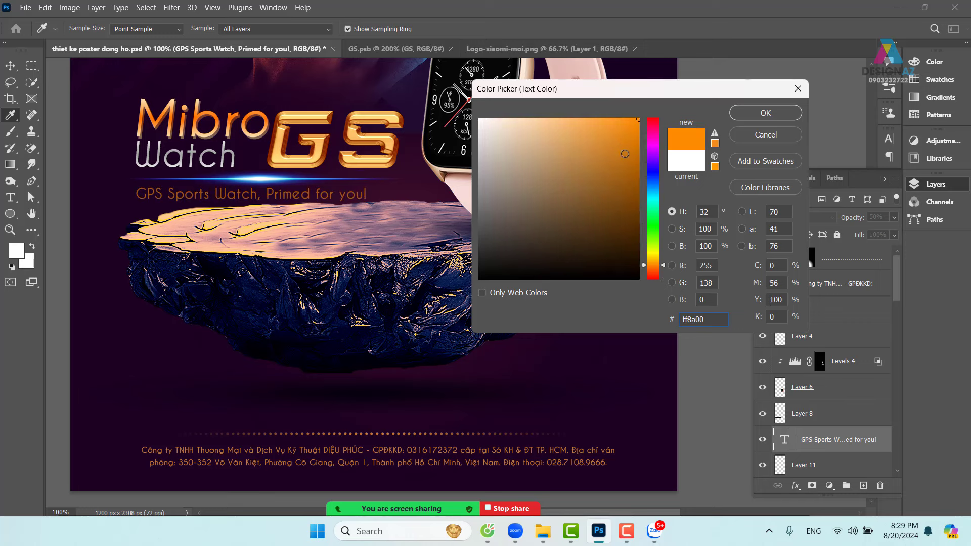
pyautogui.click(653, 261)
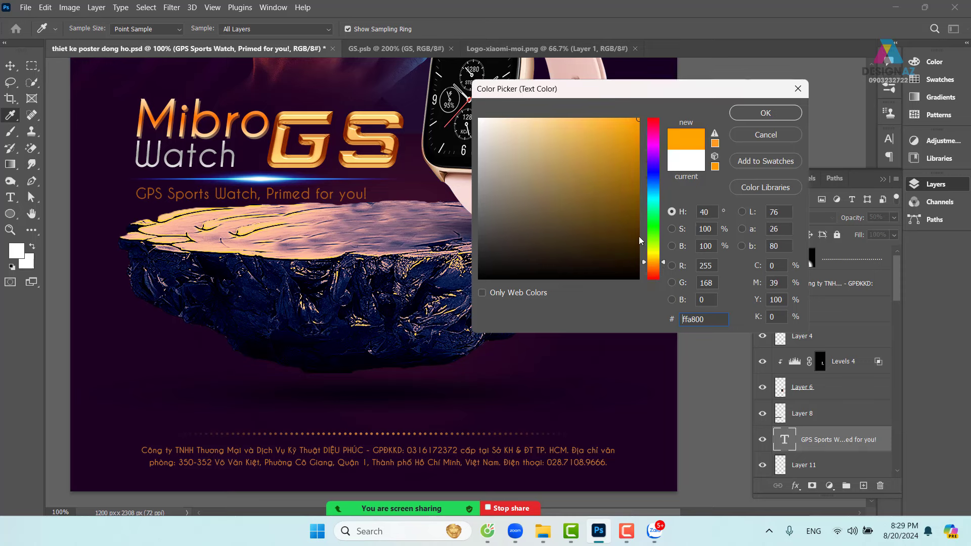
pyautogui.moveTo(594, 149); pyautogui.dragTo(595, 109)
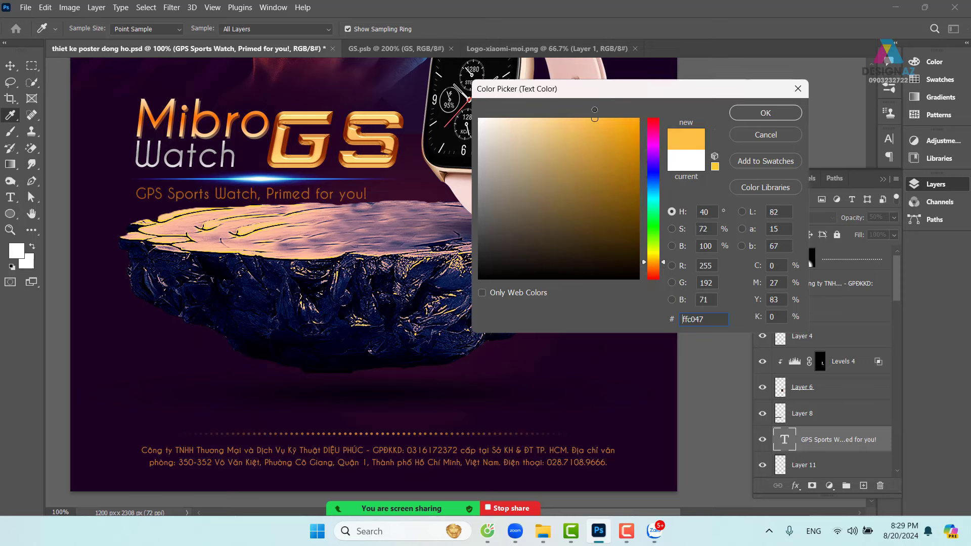
pyautogui.click(753, 116)
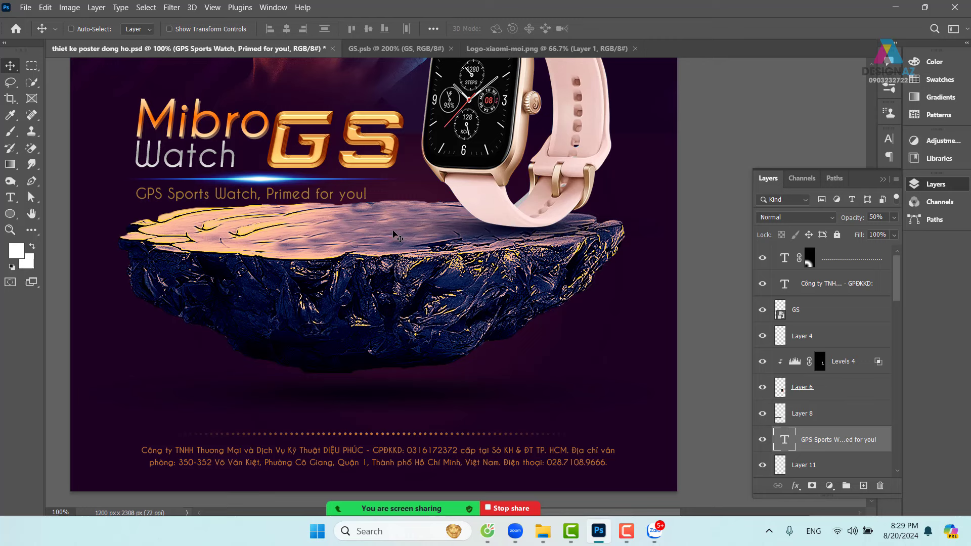
# Nudge the tagline up six steps, closer to the glowing light streak.
pyautogui.press('Up')
pyautogui.press('Up')
pyautogui.press('Up')
pyautogui.press('Up')
pyautogui.press('Up')
pyautogui.press('Up')
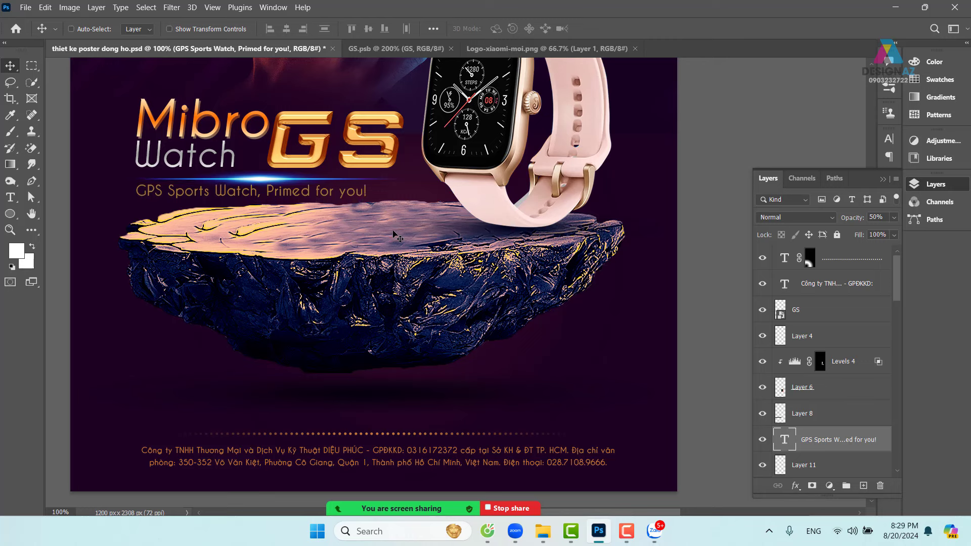
# Select the light streak's Layer 8 and nudge it up two steps.
pyautogui.rightClick(265, 182)
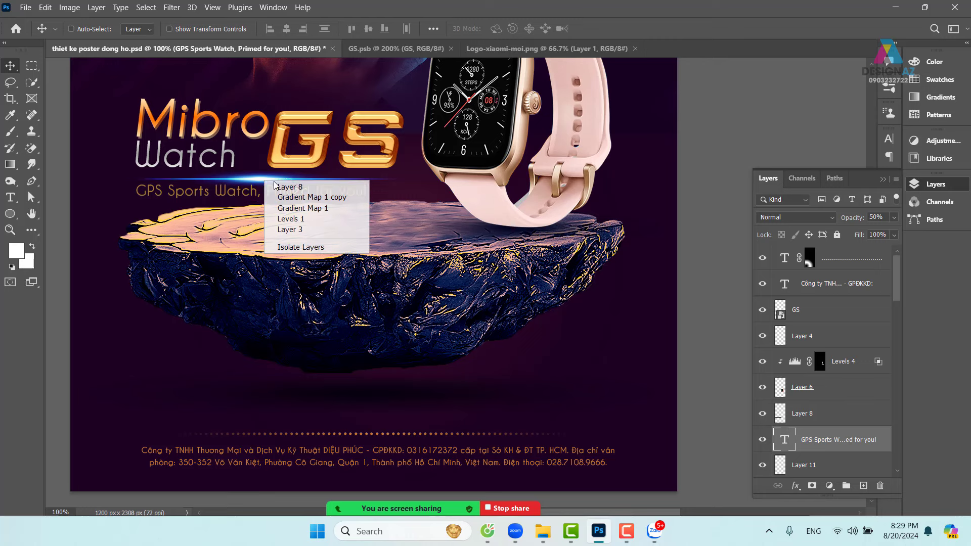
pyautogui.click(283, 189)
pyautogui.press('Up')
pyautogui.press('Up')
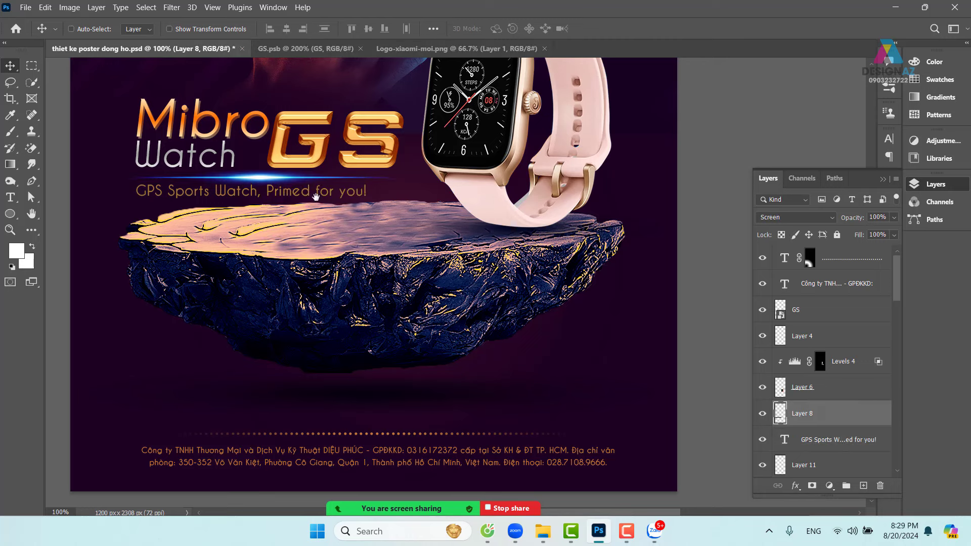
# Create a new layer above the light streak layer and fill it with golden yellow ffc000.
pyautogui.moveTo(316, 196); pyautogui.dragTo(311, 242)
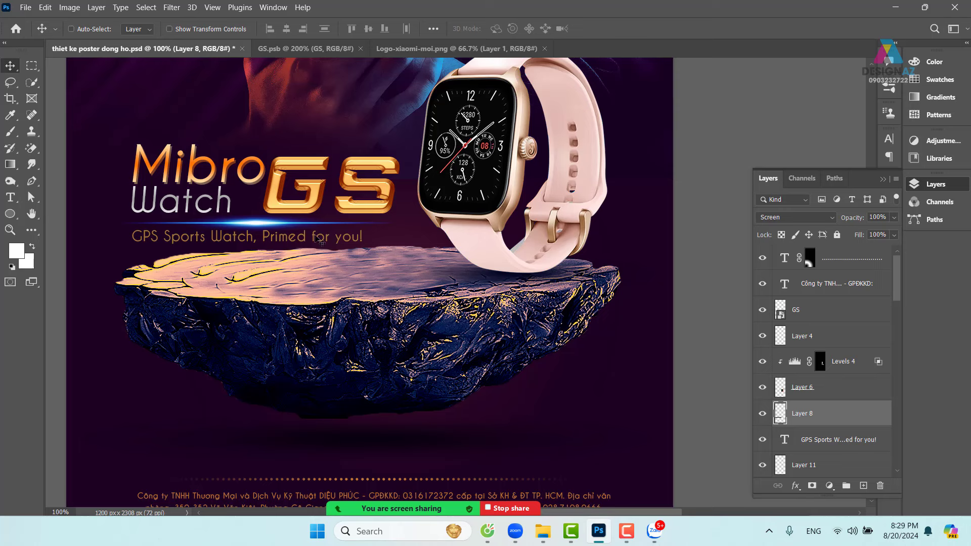
pyautogui.click(864, 485)
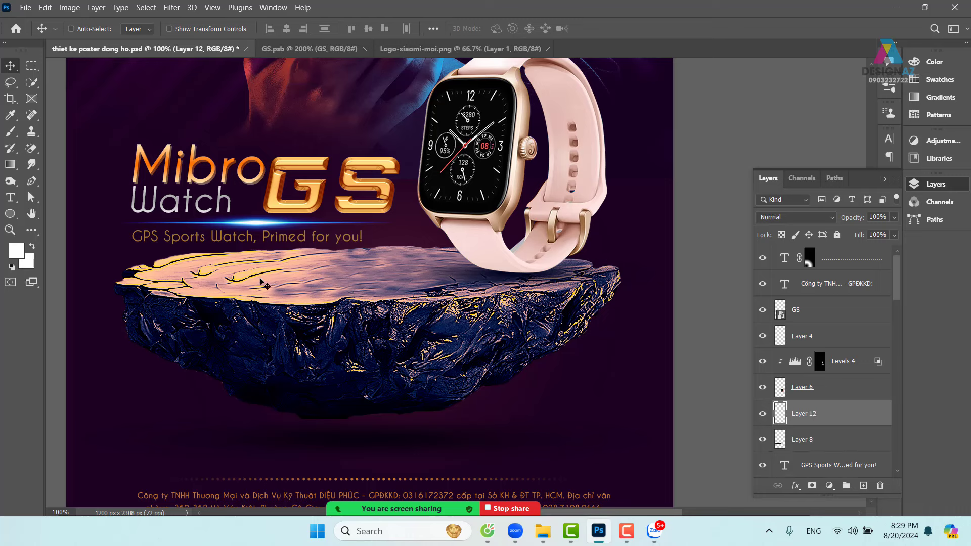
pyautogui.click(21, 251)
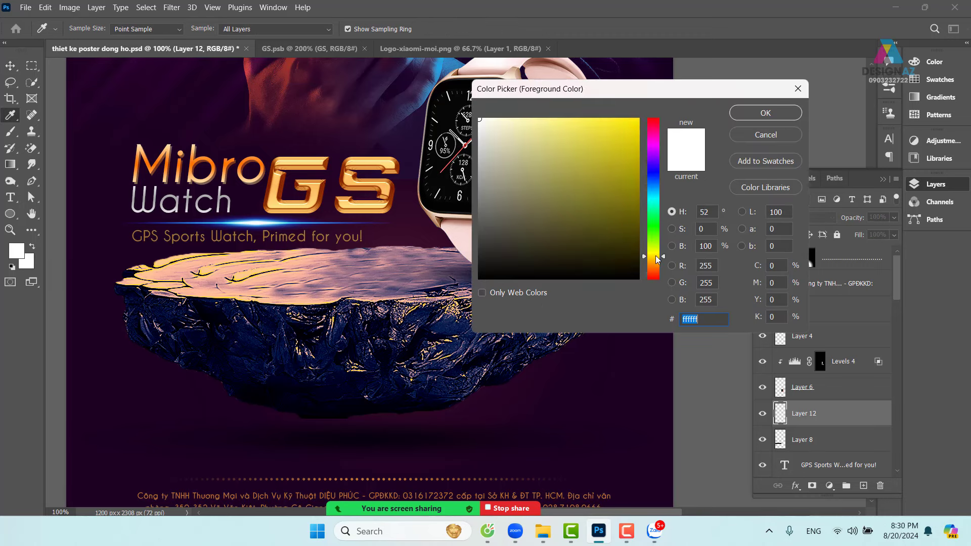
pyautogui.write('ffc000')
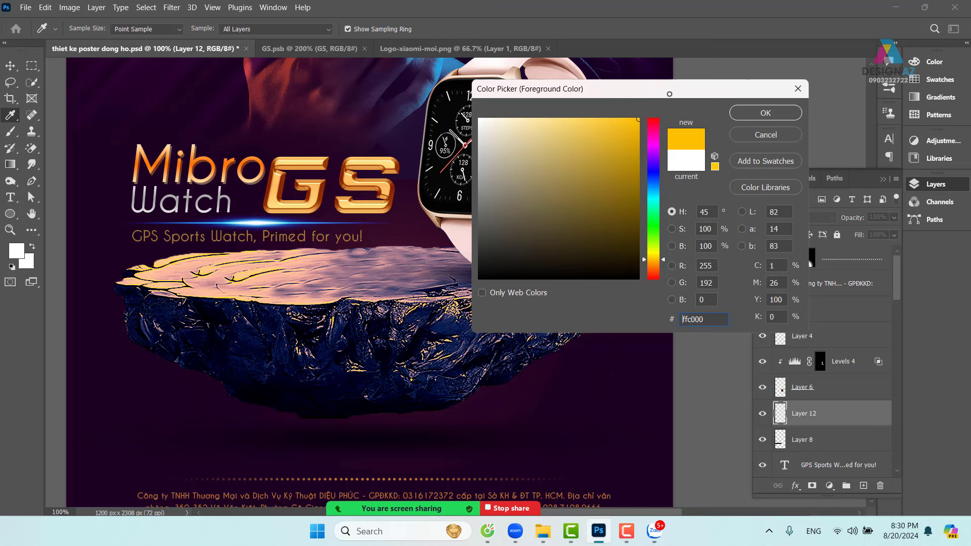
pyautogui.click(764, 111)
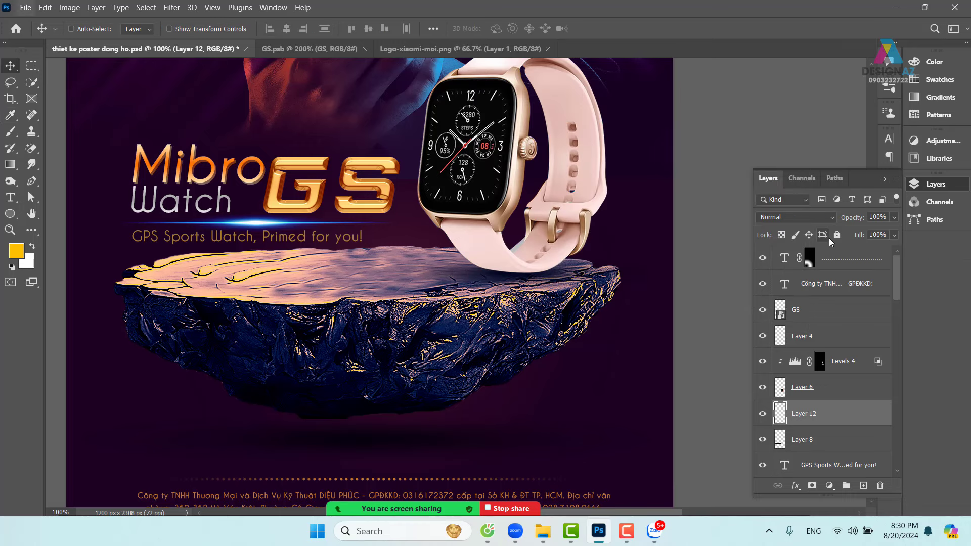
pyautogui.hotkey('alt', 'BackSpace')
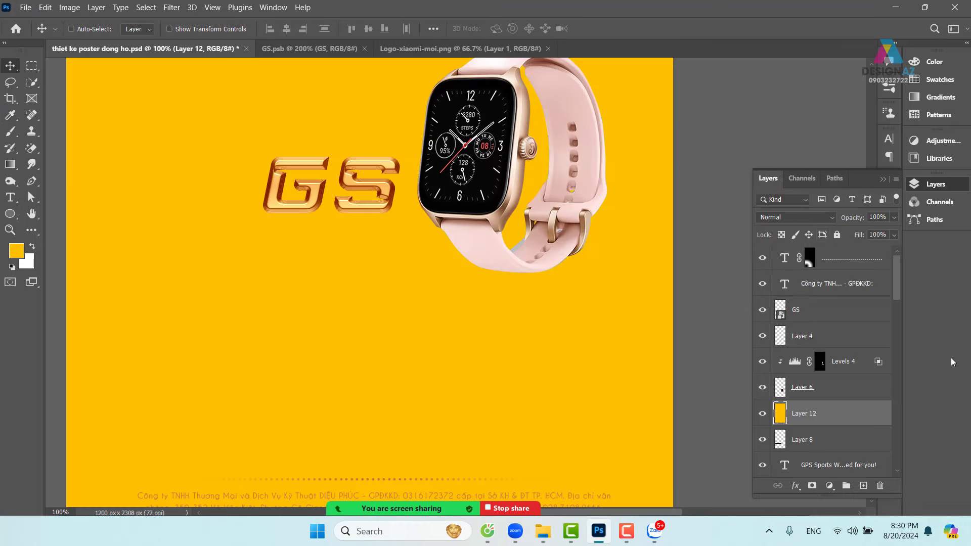
# Clip the yellow fill layer to the light streak layer and set its blend mode to Color.
pyautogui.keyDown('alt'); pyautogui.click(829, 430); pyautogui.keyUp('alt')
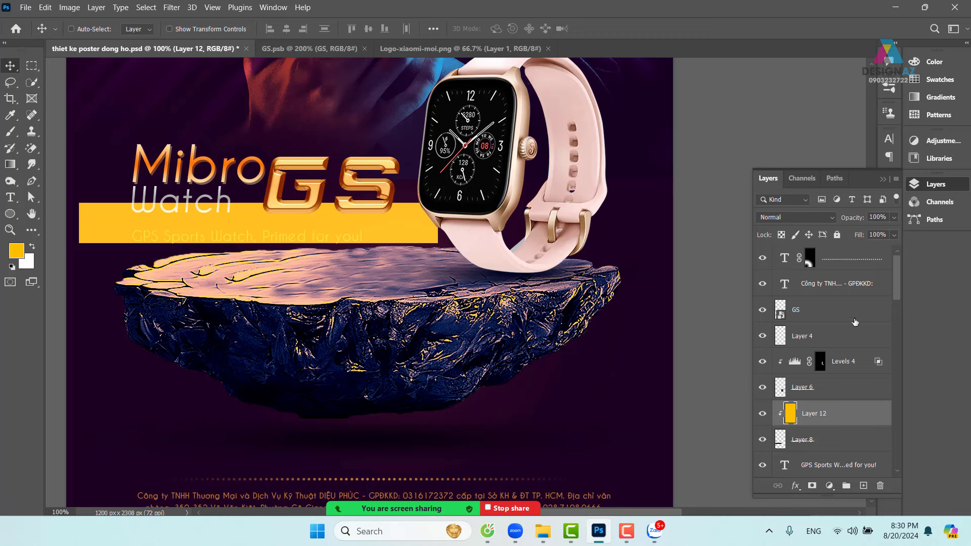
pyautogui.click(819, 217)
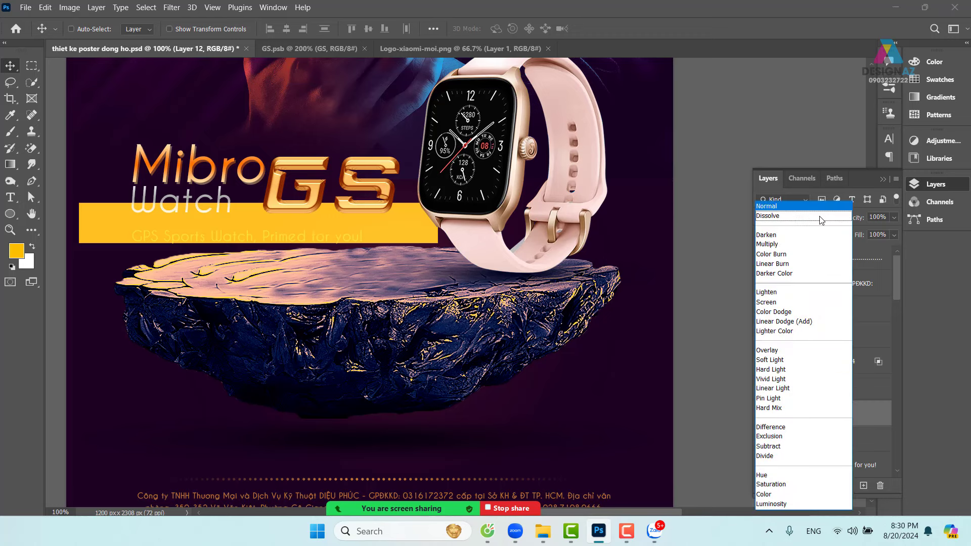
pyautogui.click(797, 494)
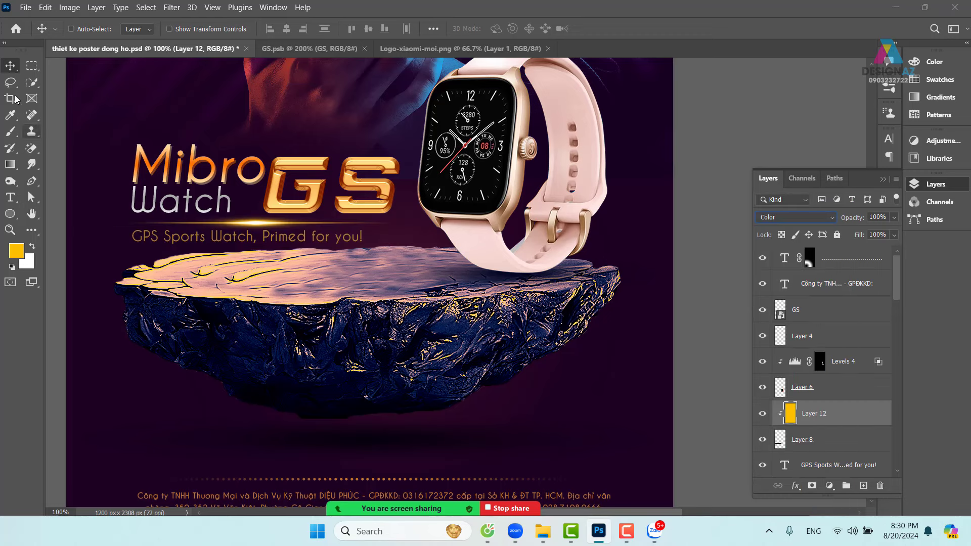
pyautogui.click(11, 68)
pyautogui.hotkey('ctrl', '-')
pyautogui.hotkey('ctrl', '-')
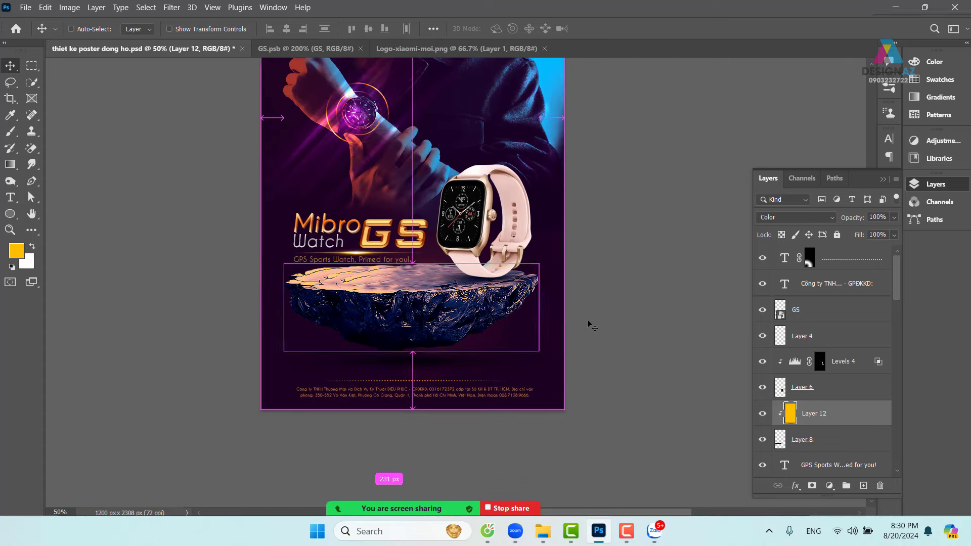
pyautogui.moveTo(550, 292); pyautogui.dragTo(508, 359)
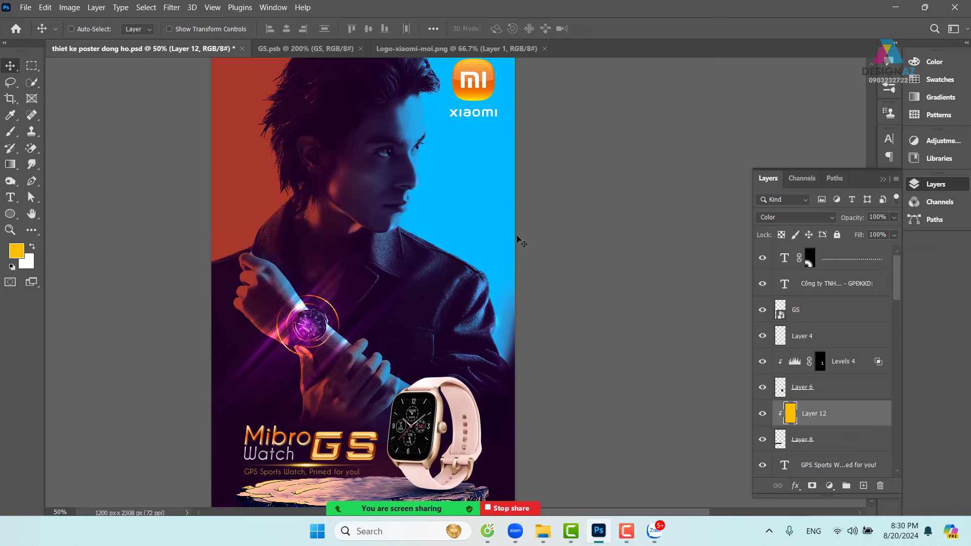
pyautogui.moveTo(513, 236); pyautogui.dragTo(438, 163)
pyautogui.moveTo(412, 195); pyautogui.dragTo(439, 357)
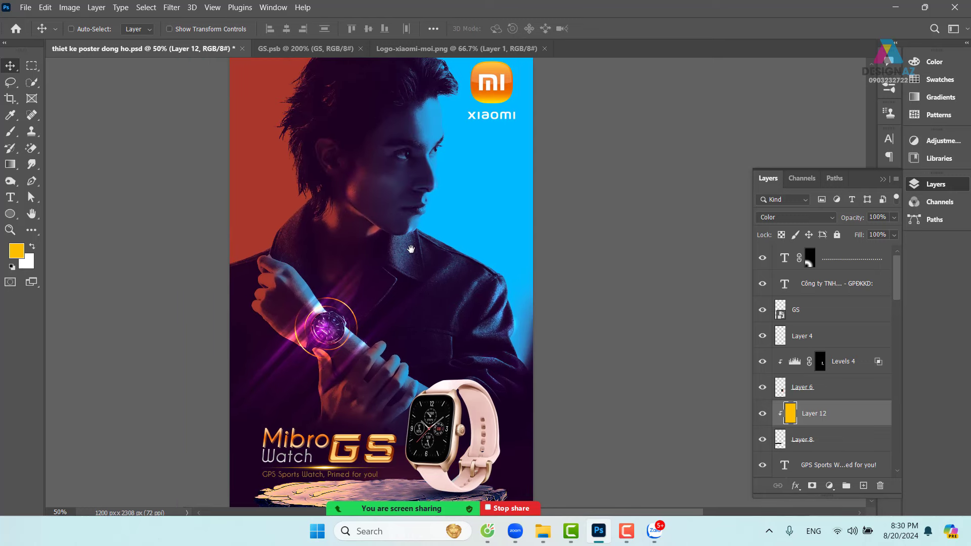
pyautogui.moveTo(449, 259); pyautogui.dragTo(500, 299)
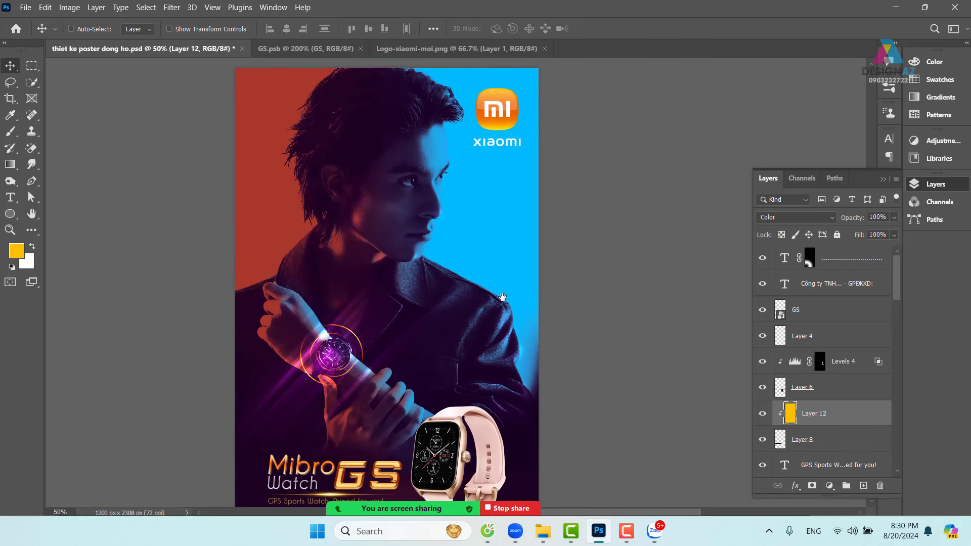
# Browse for an image to open in the texture folder under thuvienanh > Backgroud on New Volume (E:).
pyautogui.press('ctrl')
pyautogui.hotkey('ctrl', 'o')
pyautogui.scroll(-3, 180, 283)
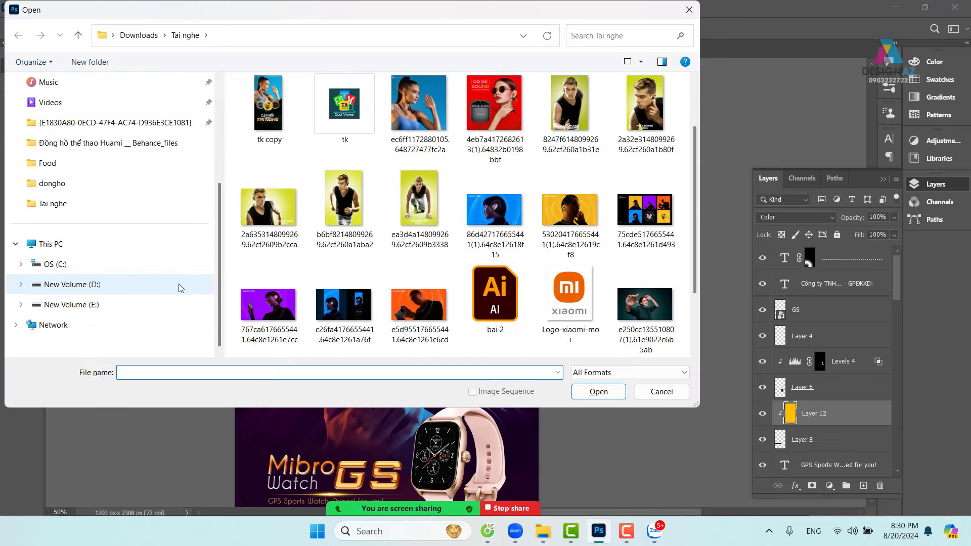
pyautogui.click(173, 304)
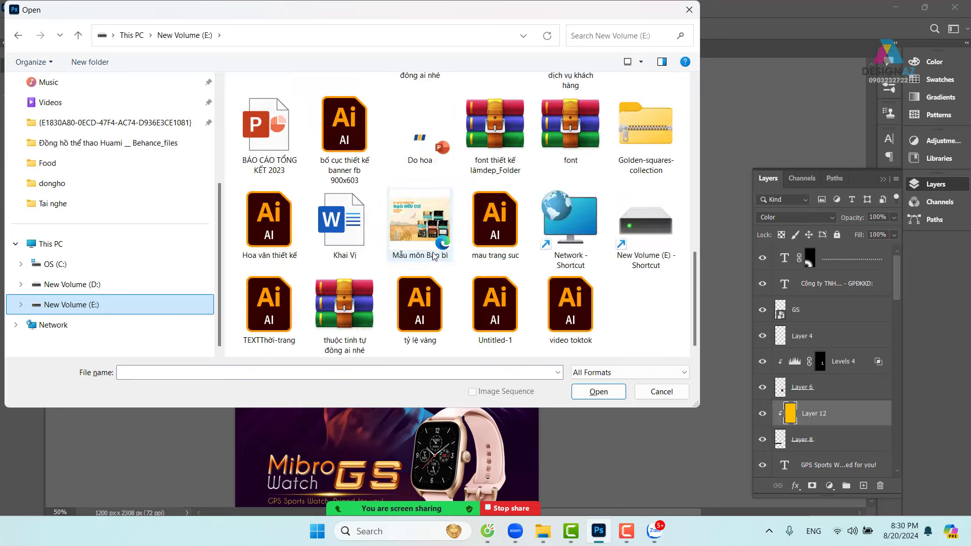
pyautogui.scroll(-10, 435, 256)
pyautogui.scroll(1, 435, 256)
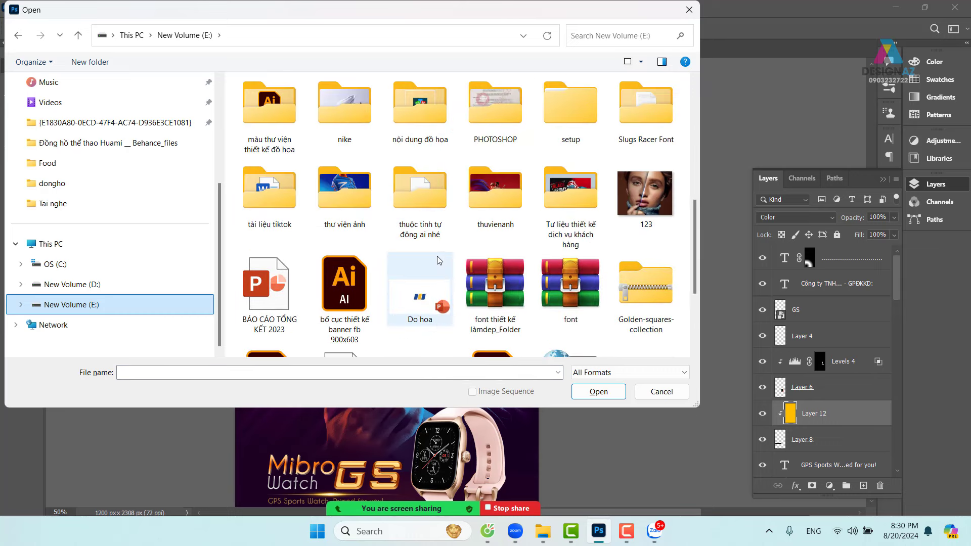
pyautogui.click(506, 186)
pyautogui.doubleClick(507, 186)
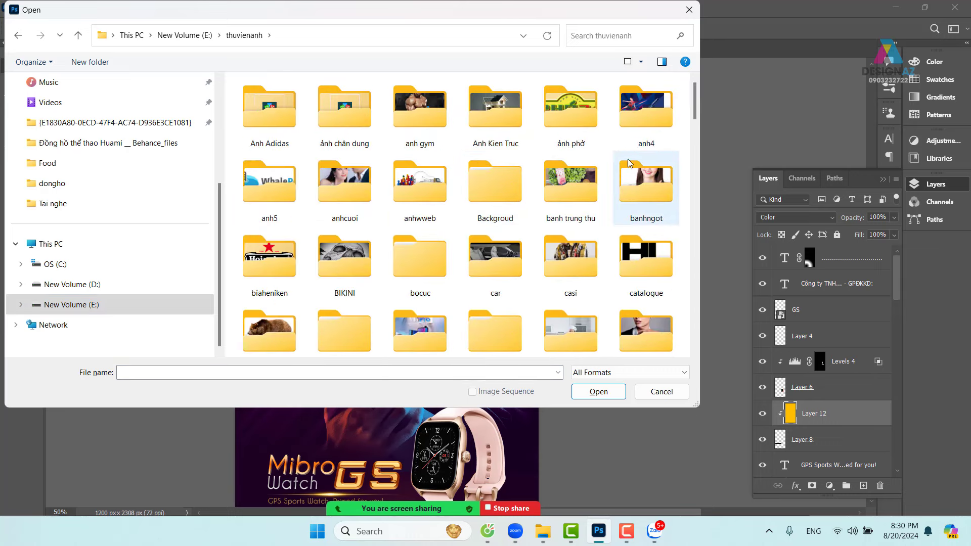
pyautogui.click(493, 194)
pyautogui.doubleClick(491, 190)
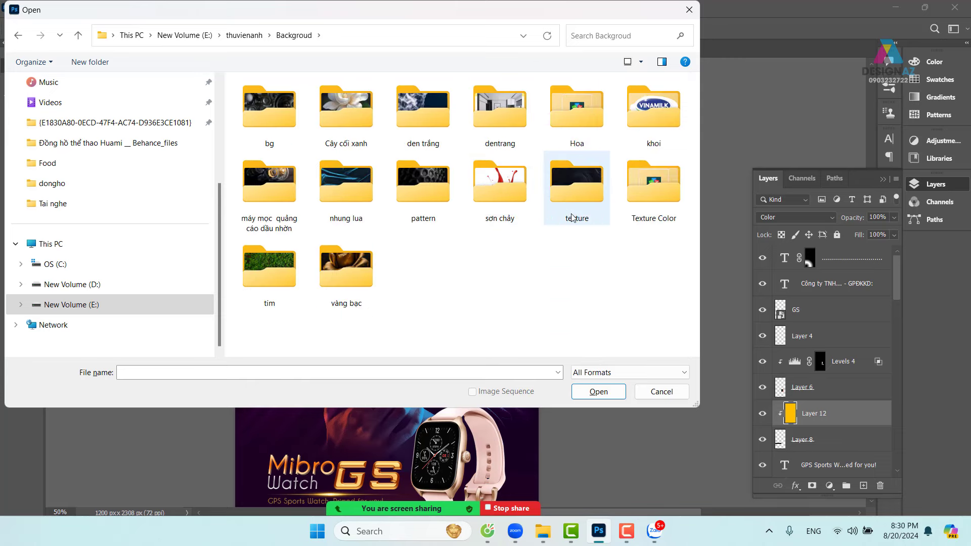
pyautogui.doubleClick(577, 186)
# Find the lens flare image transformerslensflare31 copy in the texture folder and open it.
pyautogui.scroll(-15, 499, 192)
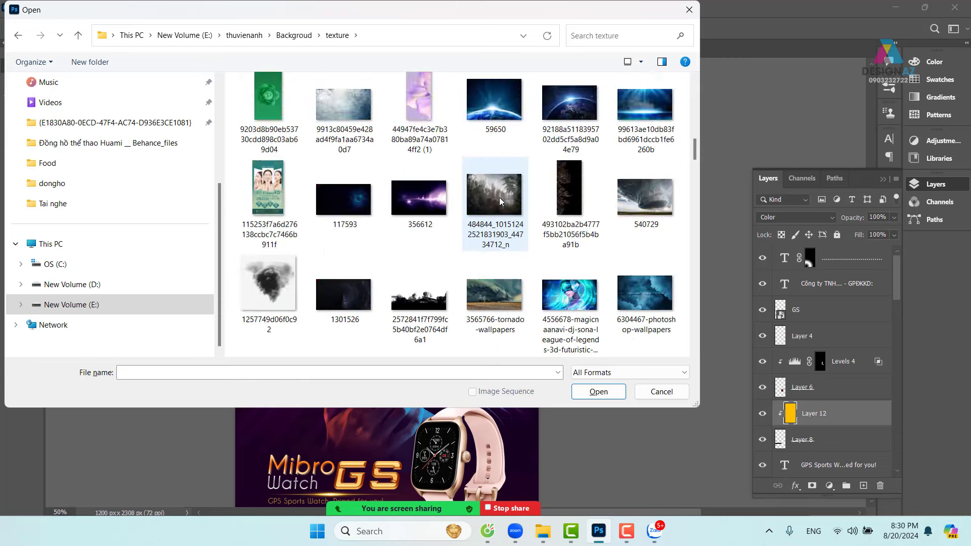
pyautogui.scroll(-15, 502, 211)
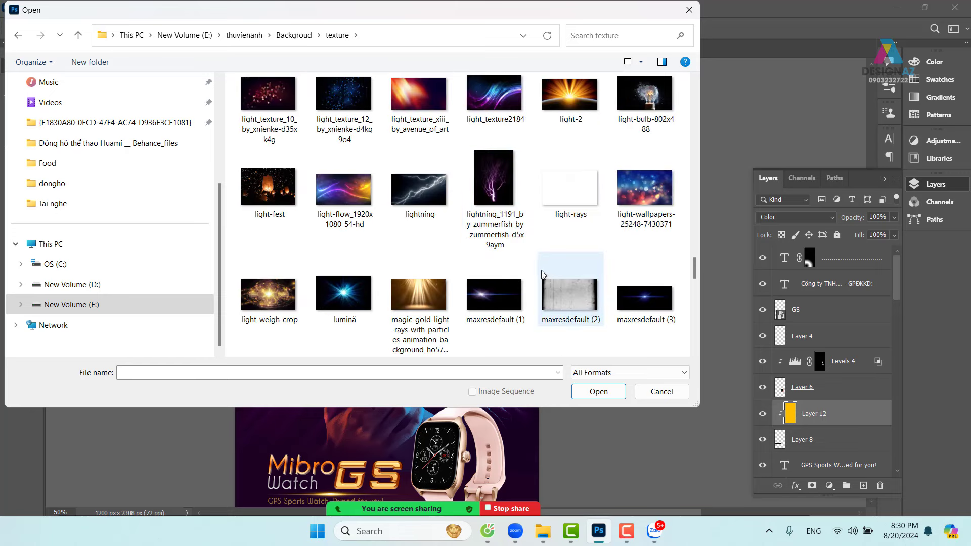
pyautogui.scroll(-15, 498, 228)
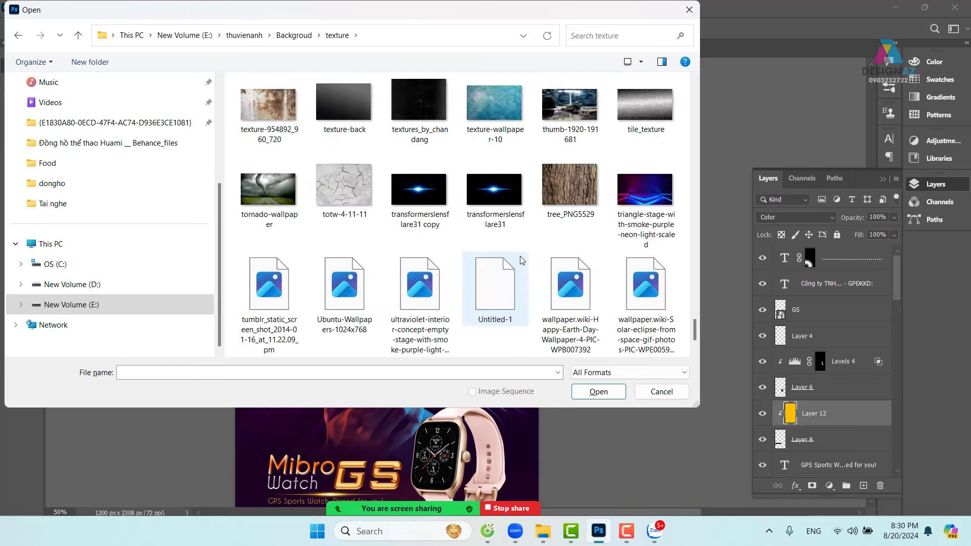
pyautogui.click(419, 94)
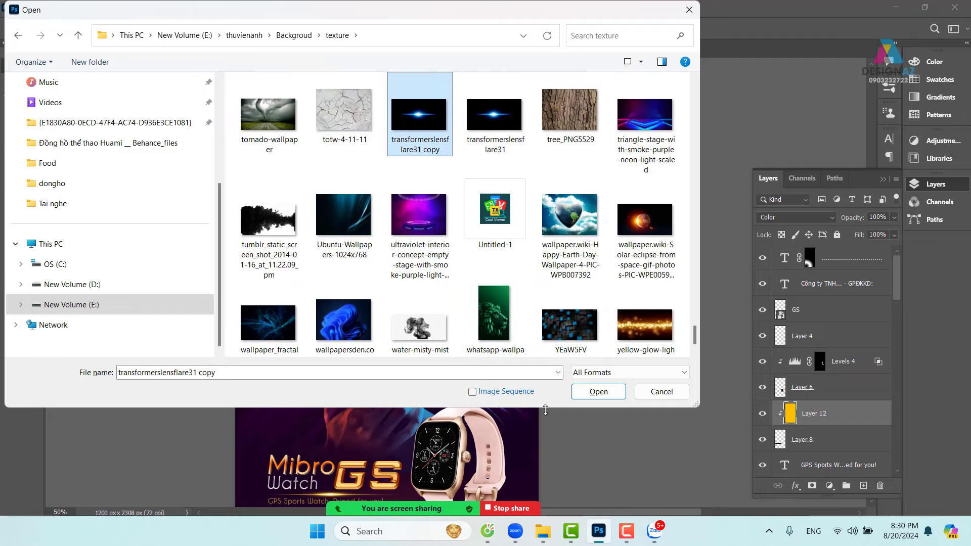
pyautogui.click(586, 399)
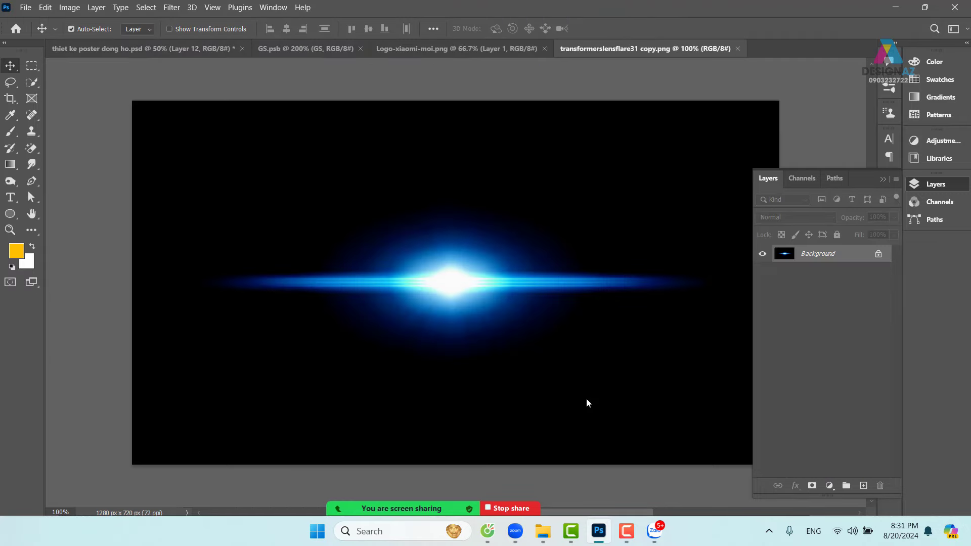
# Copy the whole lens flare image into the thiet ke poster dong ho.psd poster and set its blend mode to Screen.
pyautogui.hotkey('ctrl', 'a')
pyautogui.hotkey('ctrl', 'c')
pyautogui.click(136, 51)
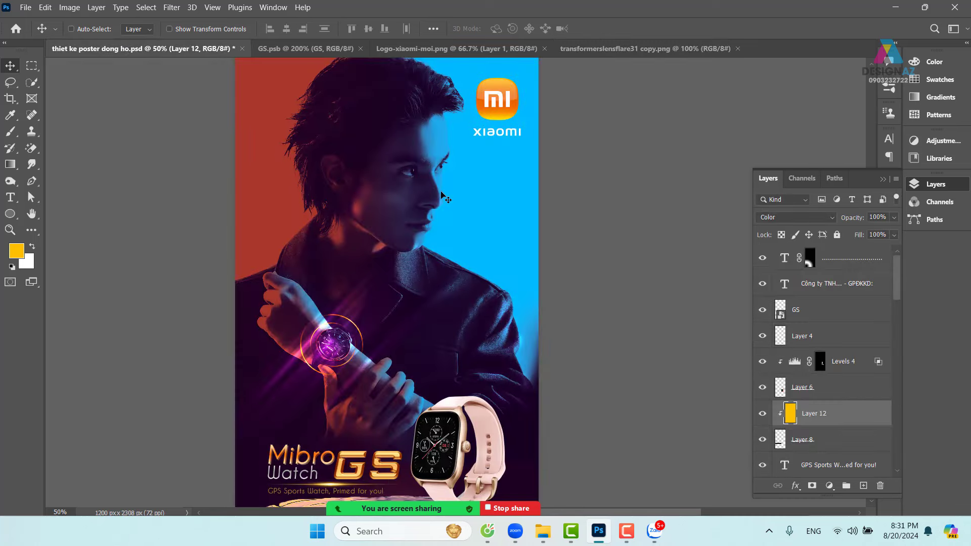
pyautogui.hotkey('ctrl', 'v')
pyautogui.scroll(2, 575, 338)
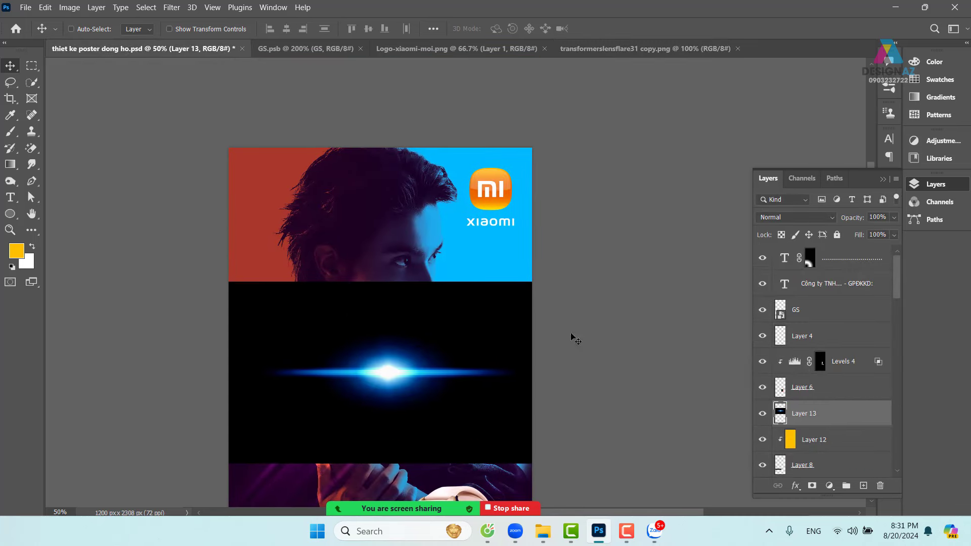
pyautogui.click(831, 218)
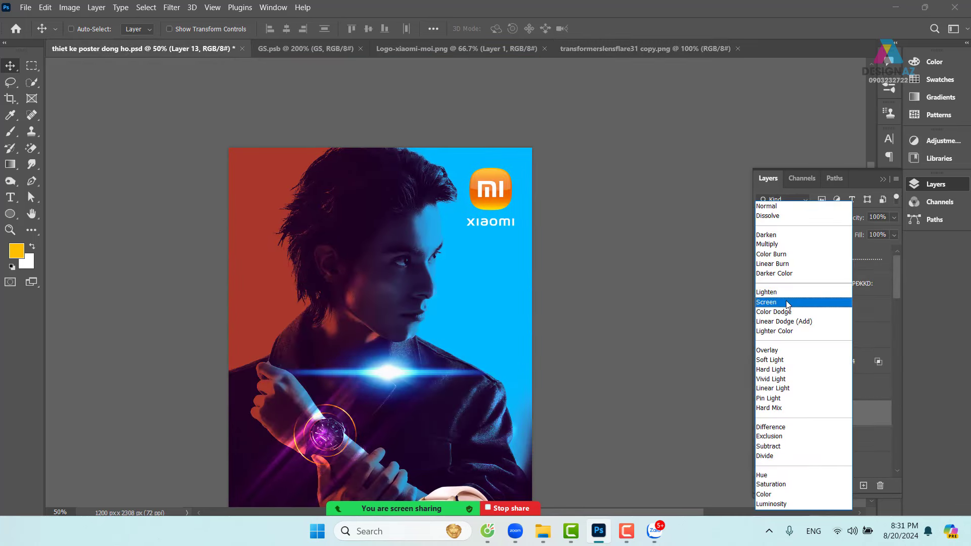
pyautogui.click(789, 304)
# Move the flare to the poster's top edge and transform it to about 159% width and 45% height.
pyautogui.moveTo(433, 380); pyautogui.dragTo(421, 170)
pyautogui.press('ctrl')
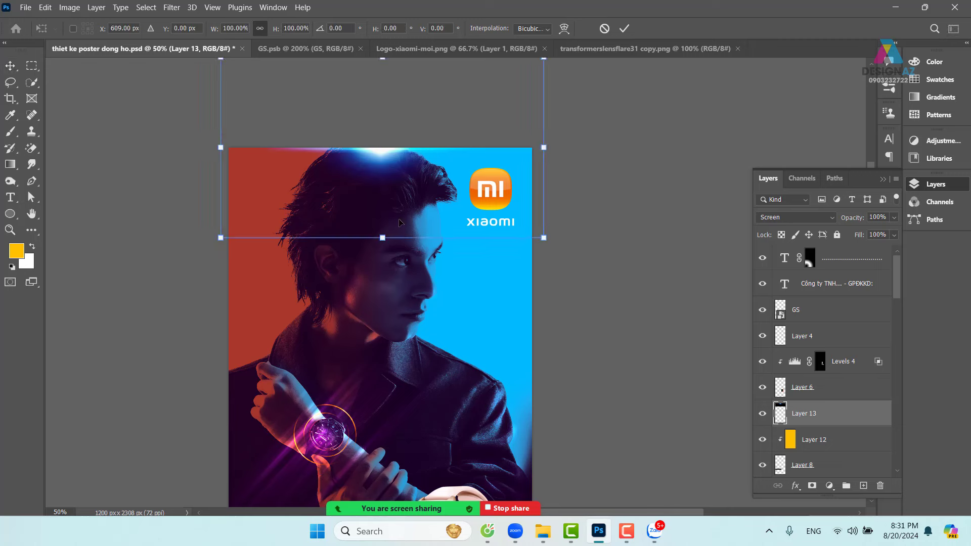
pyautogui.moveTo(382, 237); pyautogui.dragTo(383, 135)
pyautogui.moveTo(427, 110); pyautogui.dragTo(427, 159)
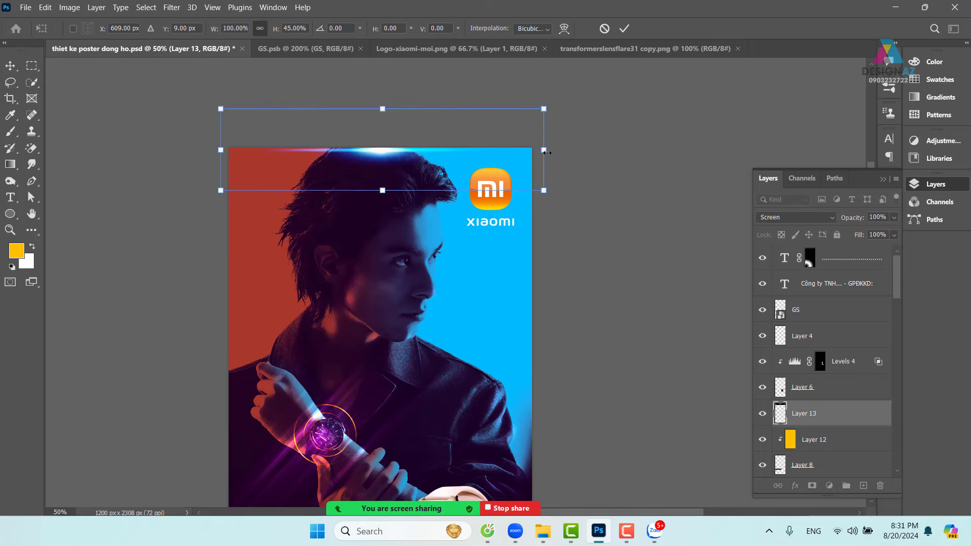
pyautogui.moveTo(546, 152); pyautogui.dragTo(642, 145)
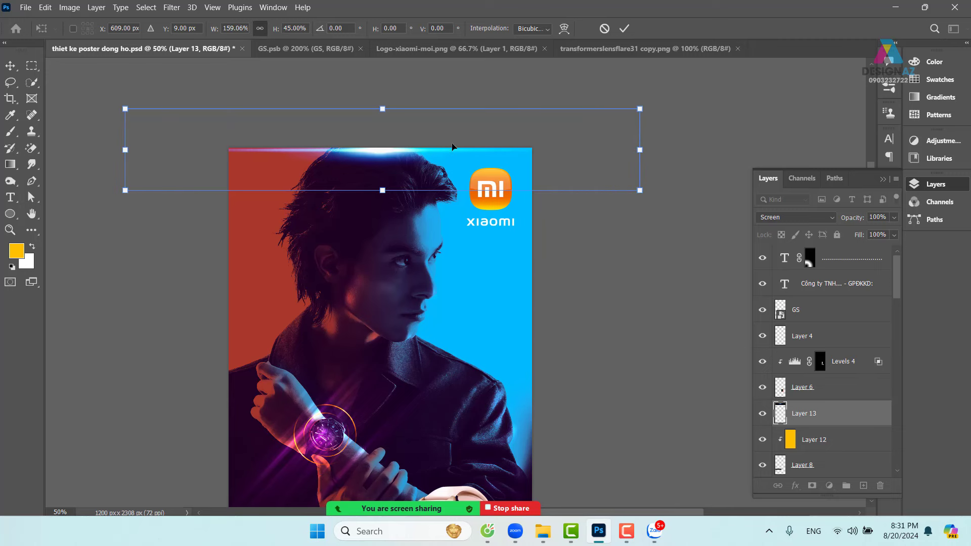
pyautogui.moveTo(453, 147); pyautogui.dragTo(460, 144)
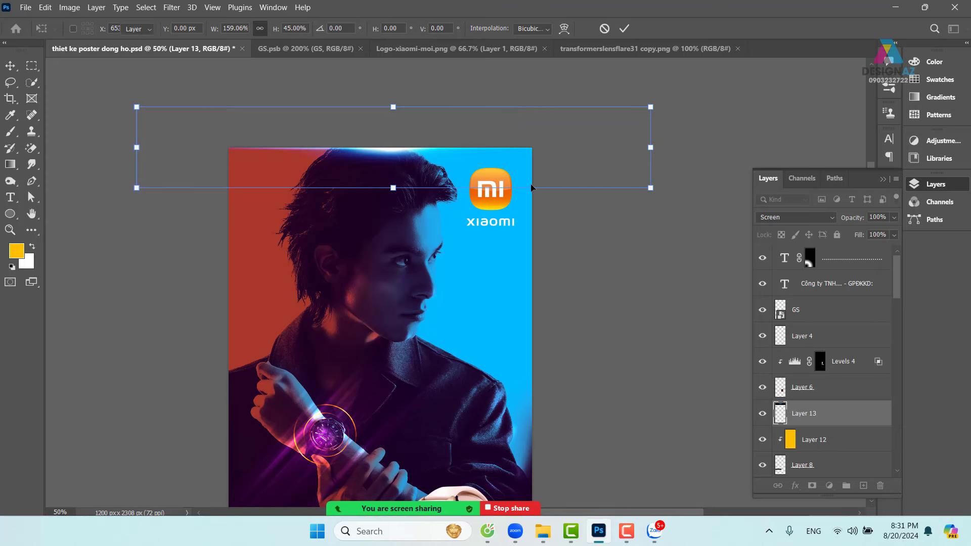
pyautogui.press('Return')
# Duplicate the flare layer and place the copy along the poster's bottom edge.
pyautogui.moveTo(489, 235); pyautogui.dragTo(494, 177)
pyautogui.moveTo(477, 108); pyautogui.dragTo(460, 483)
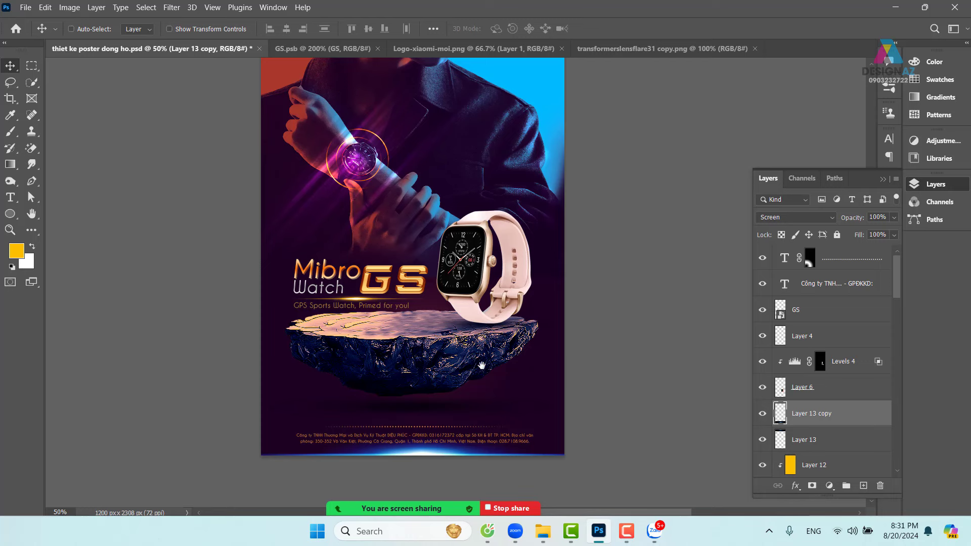
pyautogui.moveTo(473, 317); pyautogui.dragTo(400, 493)
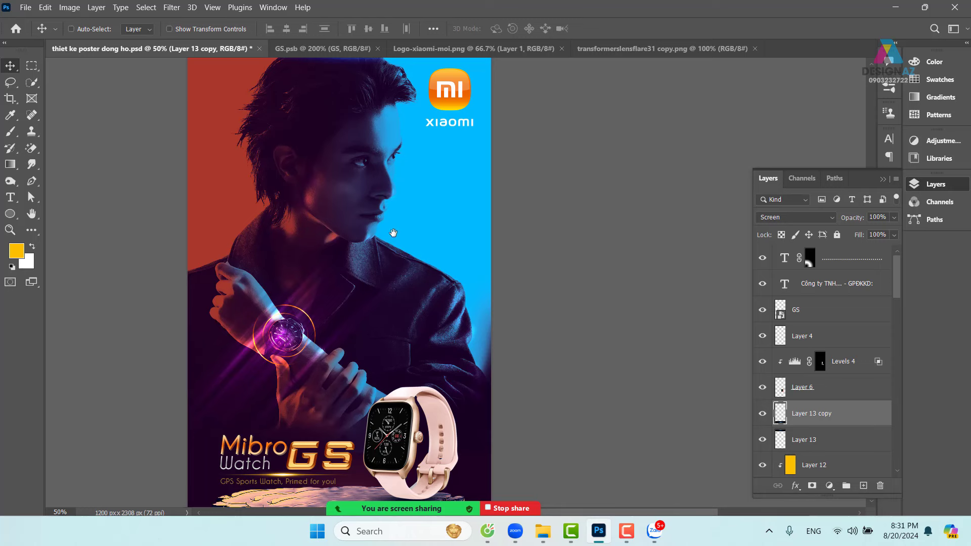
pyautogui.scroll(-1, 392, 228)
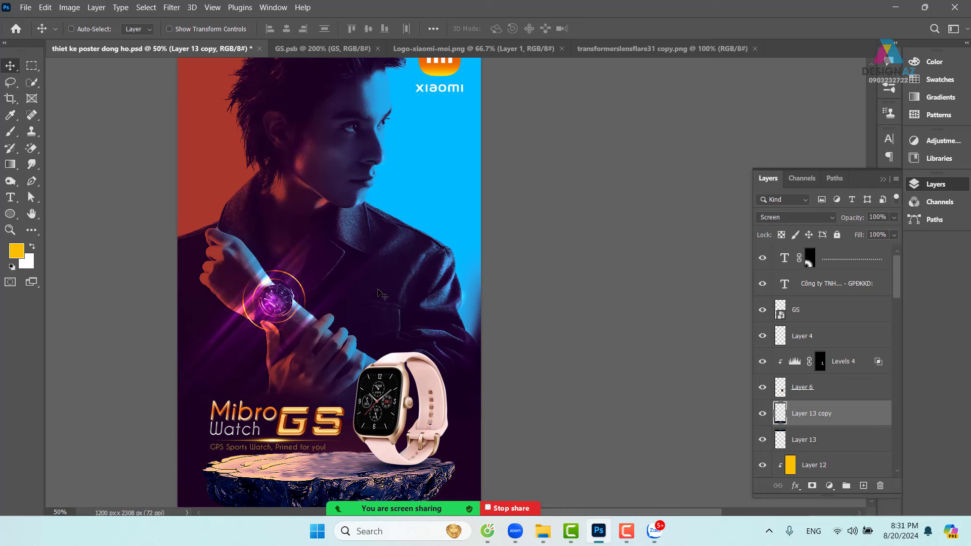
# Draw a wide, flat elliptical selection across the man's chin and feather it by 15 pixels.
pyautogui.click(31, 66)
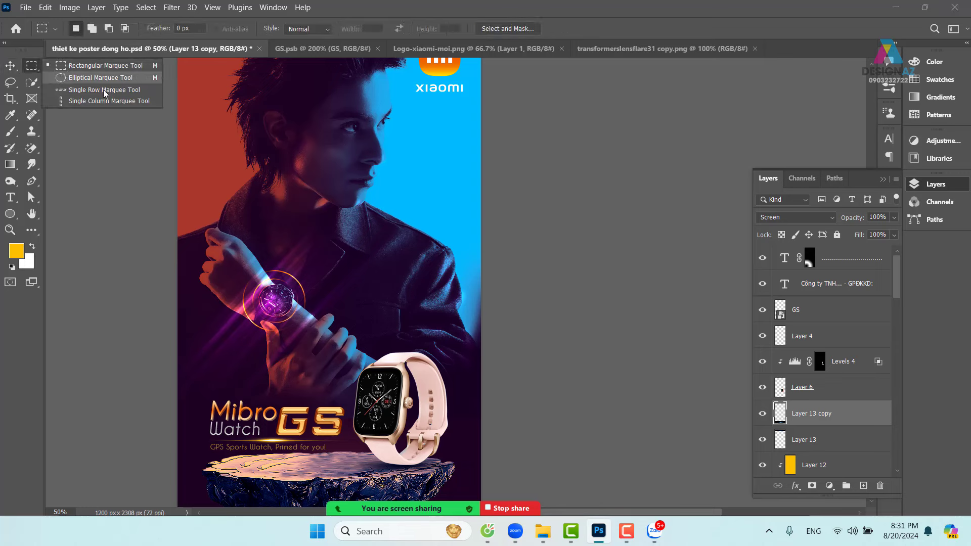
pyautogui.click(101, 78)
pyautogui.moveTo(211, 176); pyautogui.dragTo(465, 199)
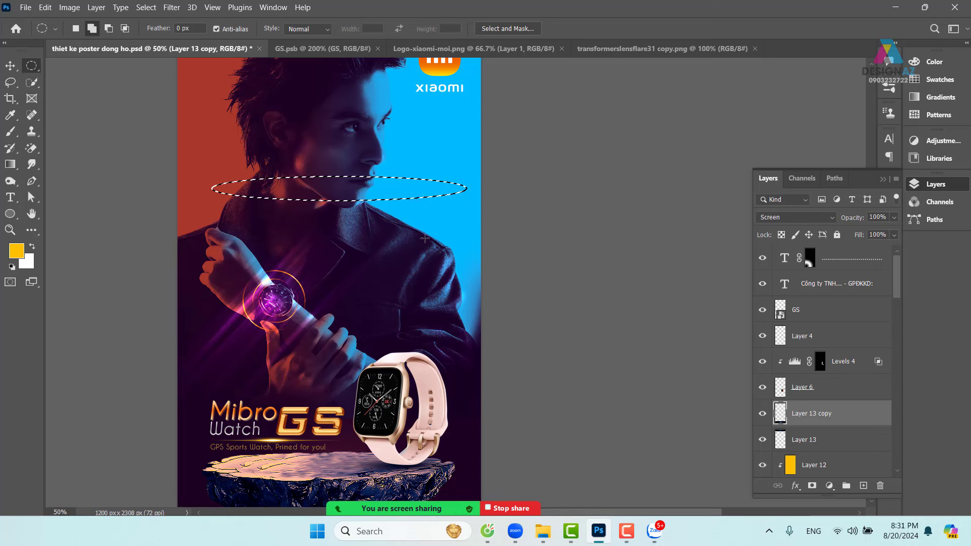
pyautogui.hotkey('shift', 'F6')
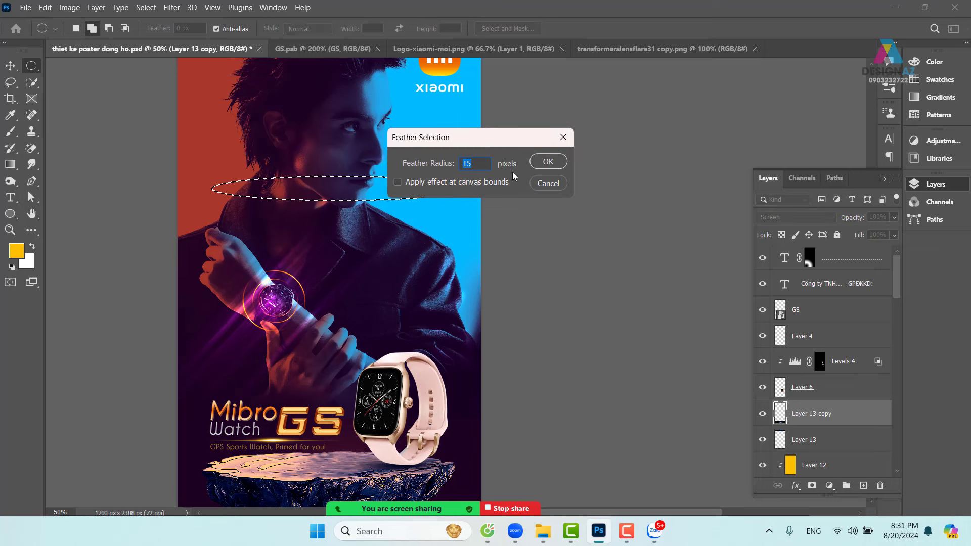
pyautogui.click(546, 162)
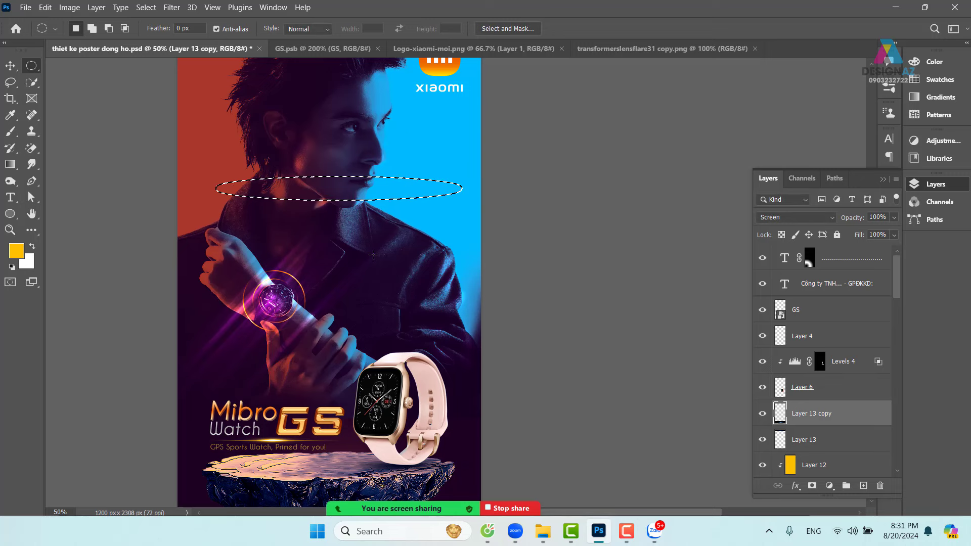
# Try filling the feathered ellipse with white and deselecting it, and undo both.
pyautogui.hotkey('ctrl', 'BackSpace')
pyautogui.hotkey('ctrl', 'd')
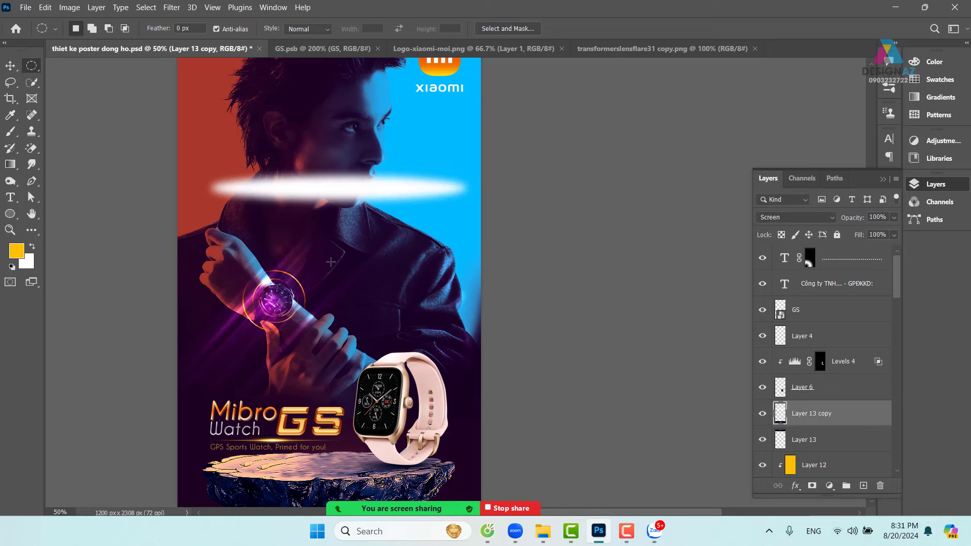
pyautogui.hotkey('ctrl', 'z')
pyautogui.hotkey('ctrl', 'z')
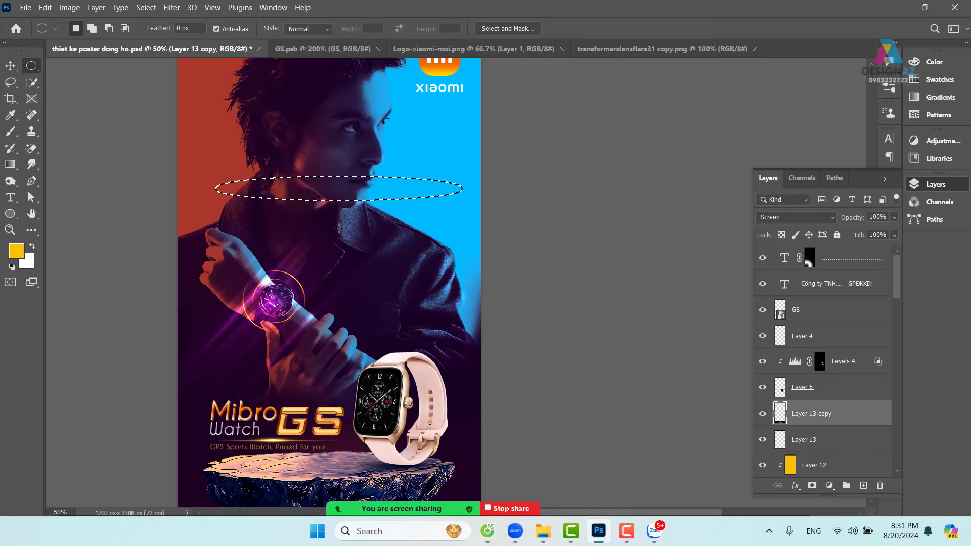
# Feather the elliptical selection by another 30 pixels, fill it with white on the copied flare layer and deselect.
pyautogui.hotkey('shift', 'F6')
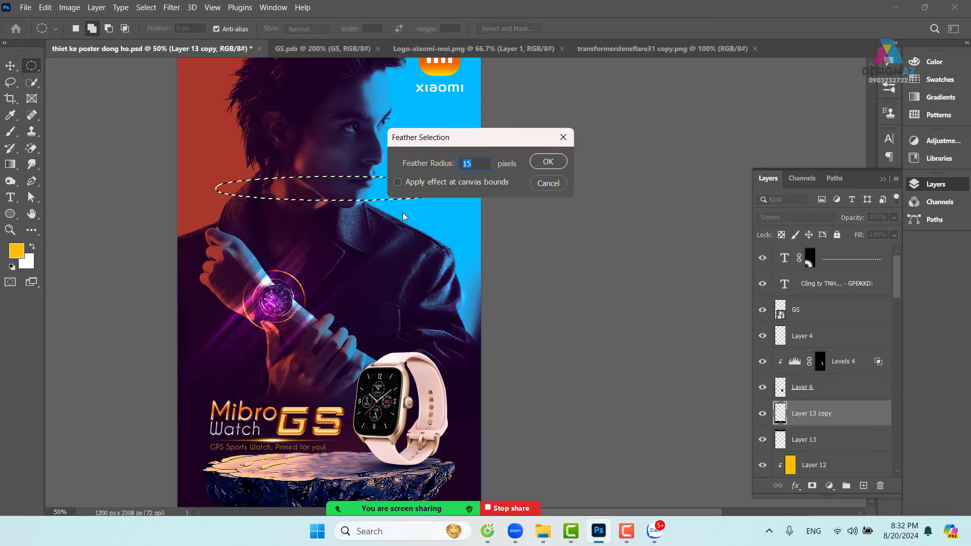
pyautogui.write('30')
pyautogui.press('Return')
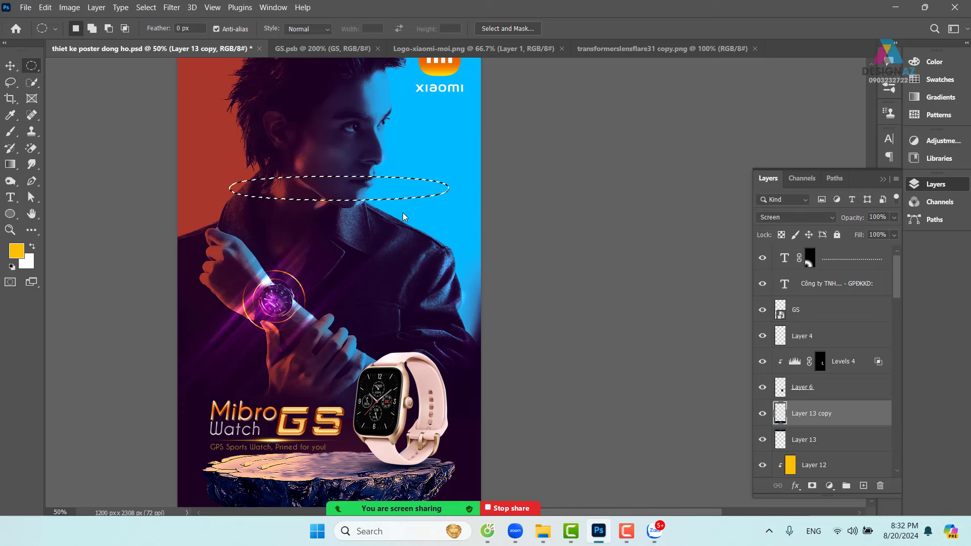
pyautogui.hotkey('alt', 'BackSpace')
pyautogui.press('v')
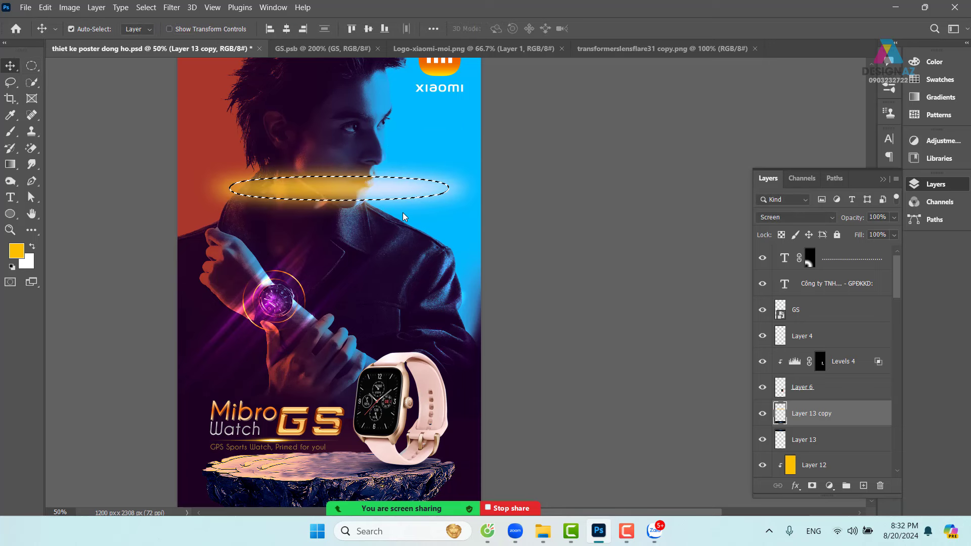
pyautogui.hotkey('ctrl', 'z')
pyautogui.hotkey('ctrl', 'BackSpace')
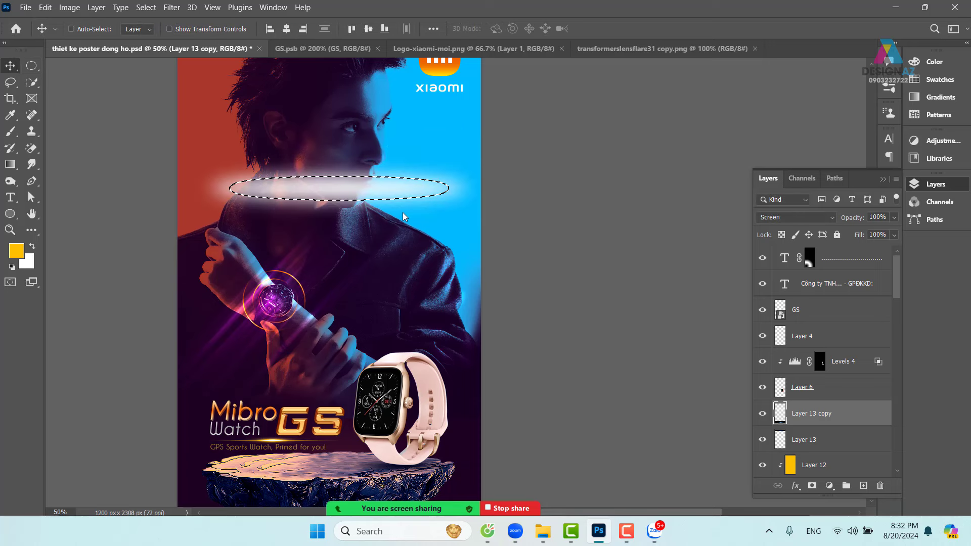
pyautogui.hotkey('ctrl', 'd')
# Cut away the lower part of the white glow with a rectangular selection spanning the poster's width, and deselect.
pyautogui.click(32, 65)
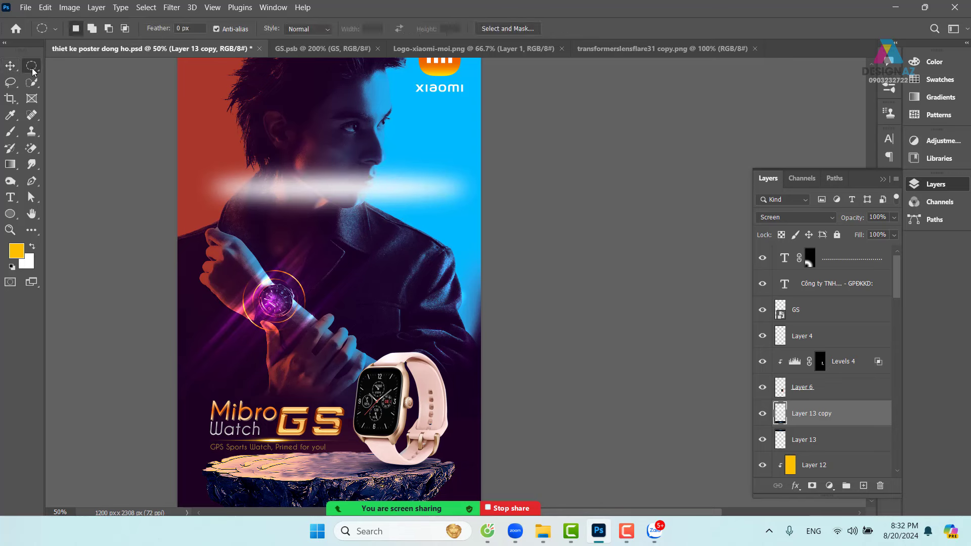
pyautogui.rightClick(32, 65)
pyautogui.click(76, 66)
pyautogui.moveTo(177, 260)
pyautogui.mouseDown()
pyautogui.moveTo(532, 175)
pyautogui.moveTo(523, 179)
pyautogui.moveTo(533, 197)
pyautogui.moveTo(532, 181)
pyautogui.mouseUp()
pyautogui.hotkey('ctrl', ';')
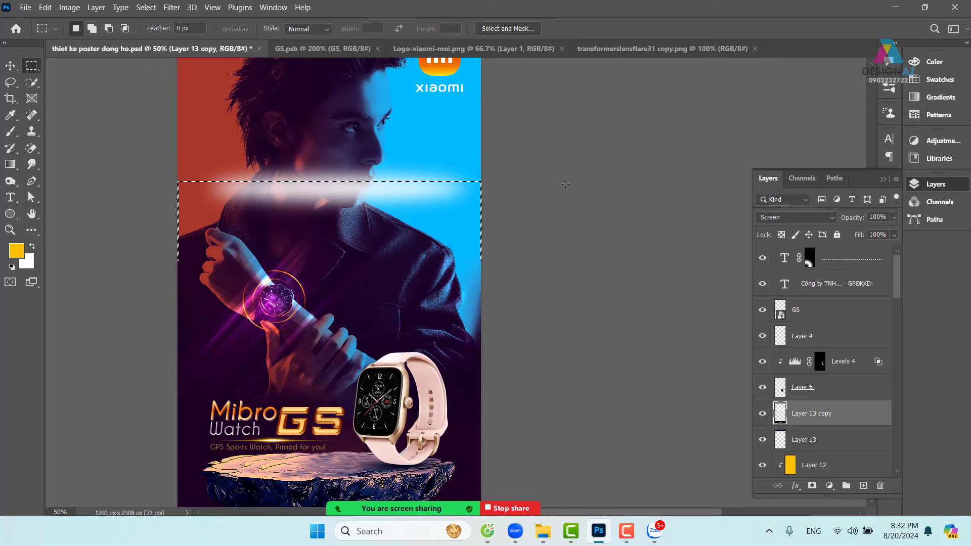
pyautogui.press('Delete')
pyautogui.press('v')
pyautogui.hotkey('ctrl', 'd')
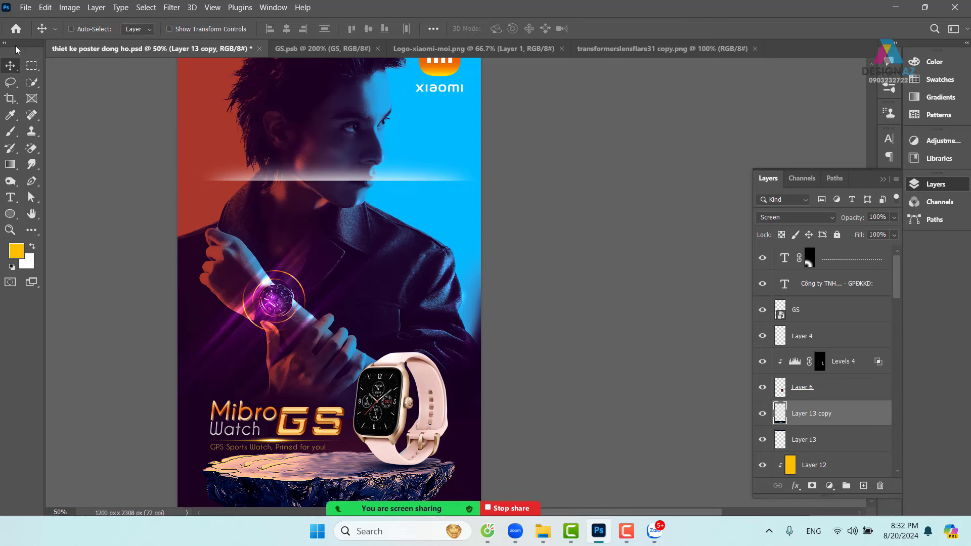
# Try to move the cut white glow down over the man's chest and scale its layer to about 97%.
pyautogui.moveTo(350, 181); pyautogui.dragTo(353, 237)
pyautogui.hotkey('ctrl', 't')
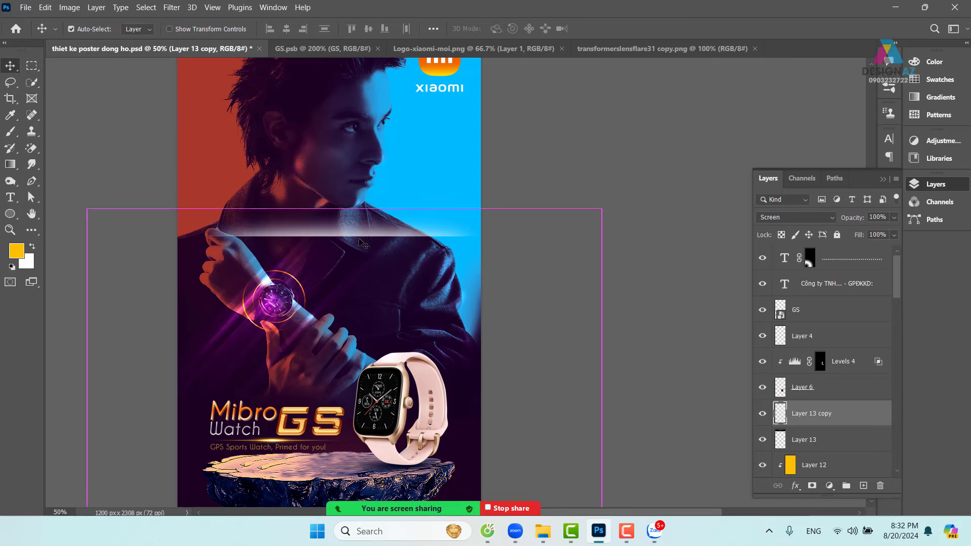
pyautogui.moveTo(557, 230)
pyautogui.mouseDown()
pyautogui.moveTo(496, 115)
pyautogui.moveTo(552, 211)
pyautogui.mouseUp()
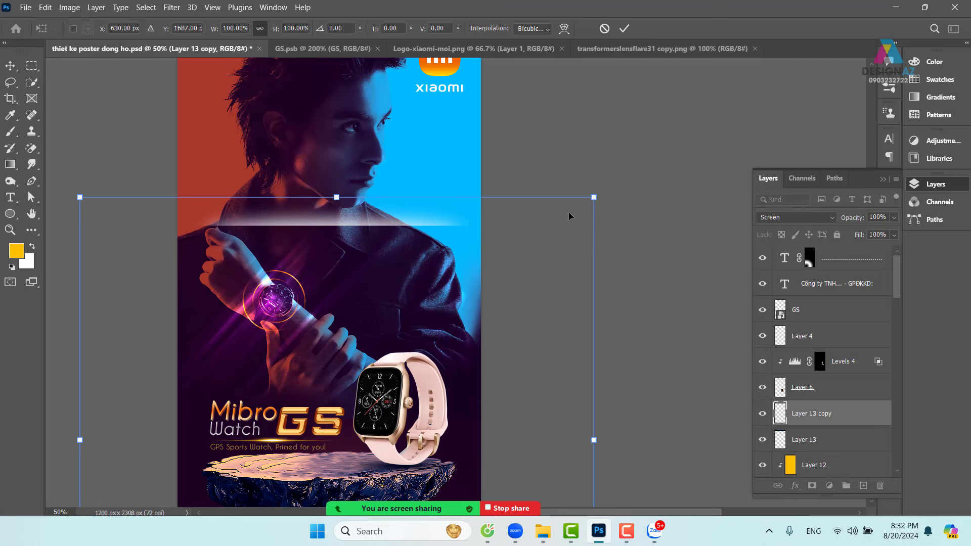
pyautogui.hotkey('ctrl', '-')
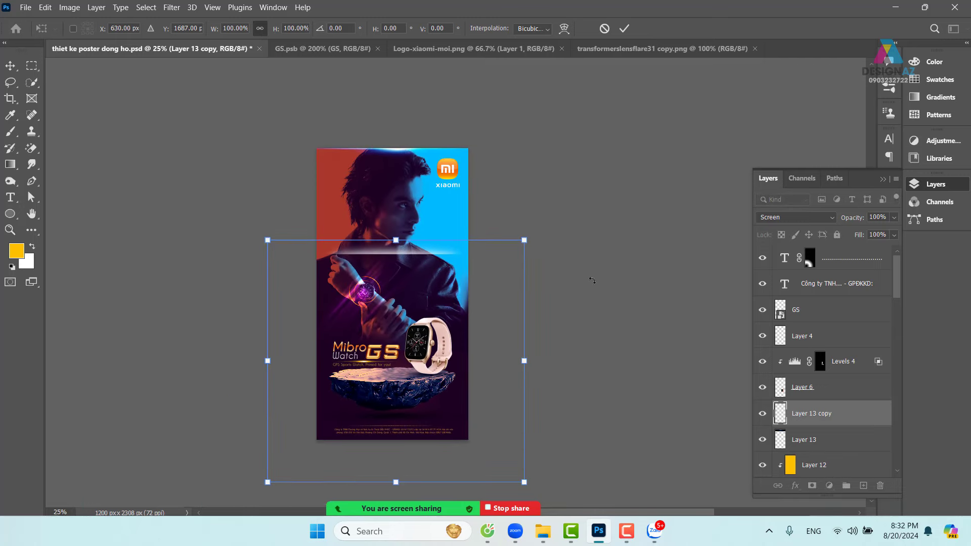
pyautogui.moveTo(526, 318); pyautogui.dragTo(517, 318)
pyautogui.moveTo(431, 337); pyautogui.dragTo(466, 245)
pyautogui.hotkey('ctrl', 'z')
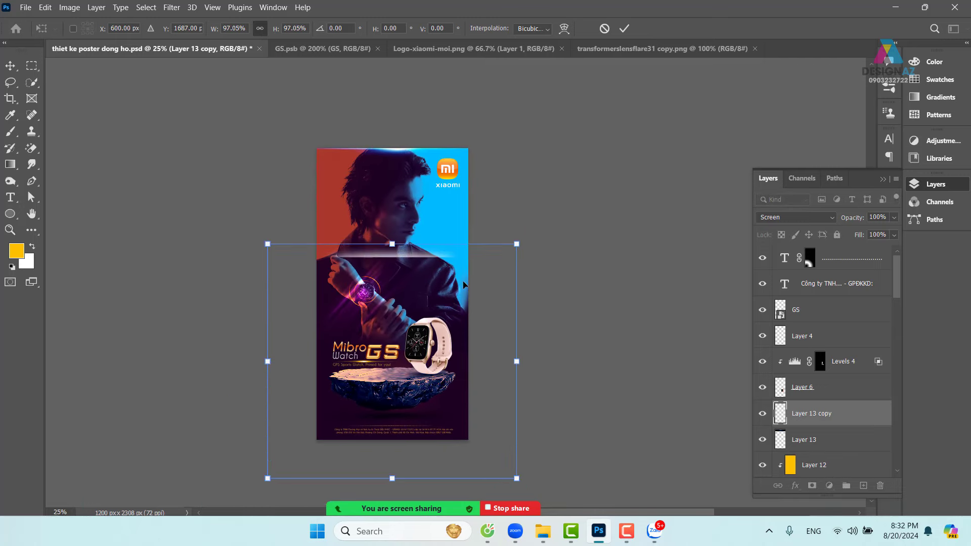
pyautogui.press('Return')
# Undo the transform, the cut and the white fill on the copied flare layer, back to the feathered elliptical selection.
pyautogui.hotkey('ctrl', 'z')
pyautogui.hotkey('ctrl', 'z')
pyautogui.hotkey('ctrl', 'z')
pyautogui.hotkey('ctrl', 'z')
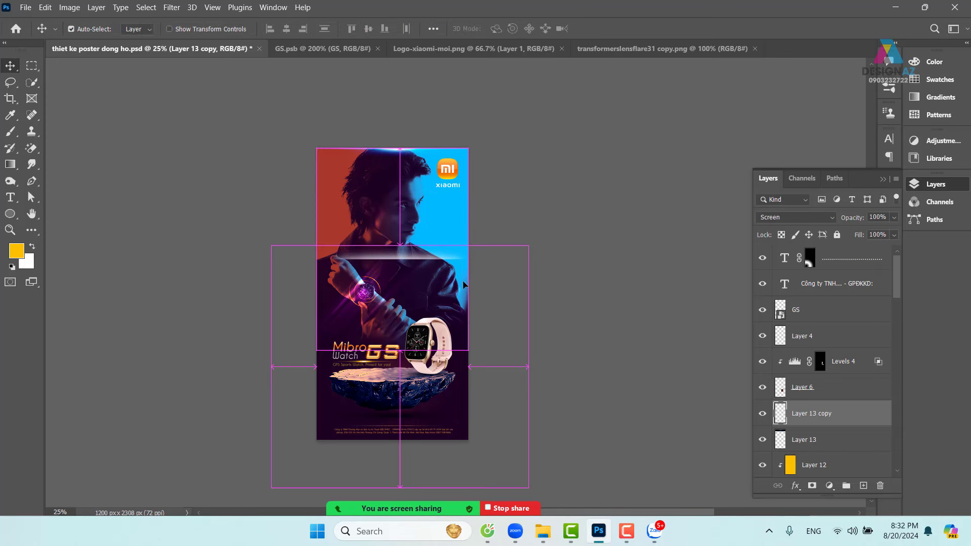
pyautogui.hotkey('ctrl', 'z')
pyautogui.hotkey('ctrl', 'z')
pyautogui.hotkey('ctrl', 'z')
pyautogui.hotkey('ctrl', 'z')
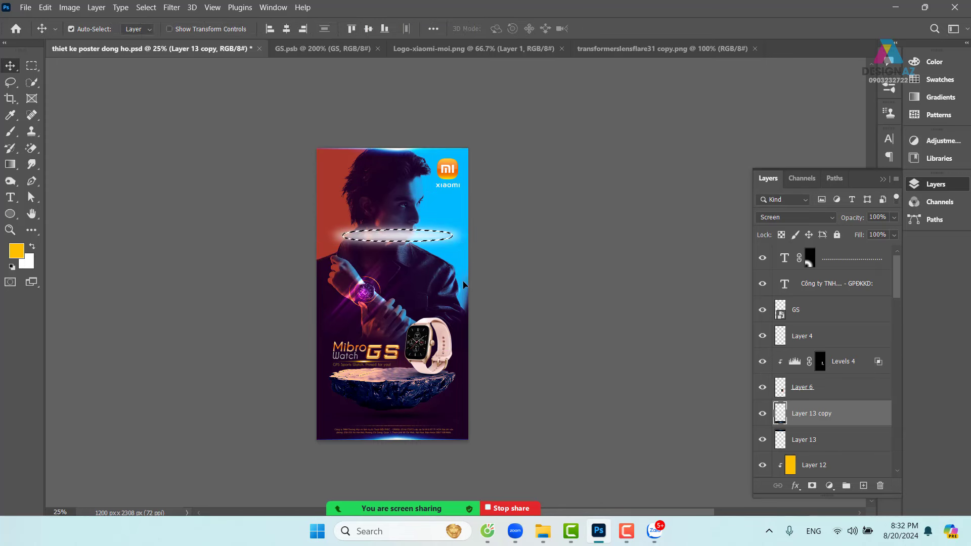
# Create a new layer above the copied flare, fill the feathered ellipse with white and deselect.
pyautogui.click(863, 485)
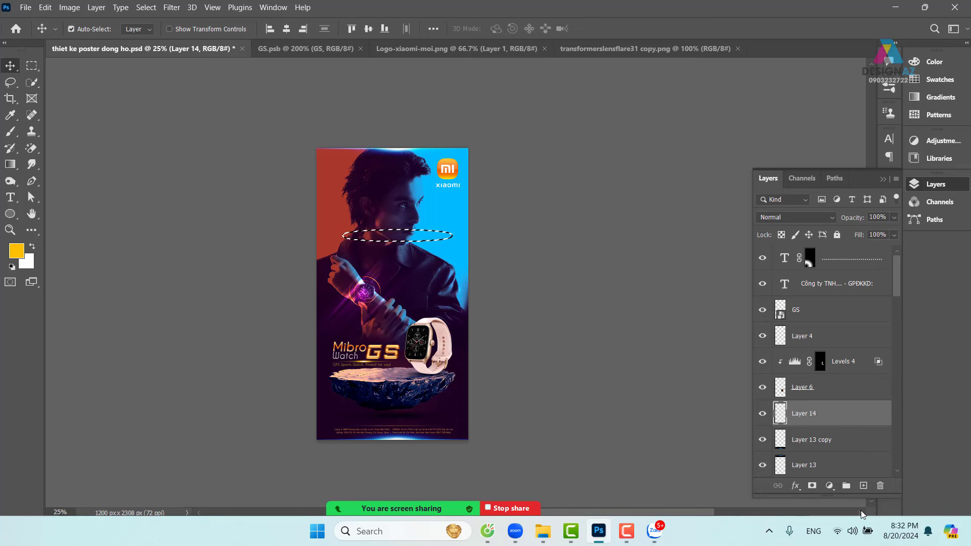
pyautogui.hotkey('ctrl', 'BackSpace')
pyautogui.hotkey('ctrl', 'd')
# Cut away the lower half of the white glow with a rectangular selection spanning the poster's width, and deselect.
pyautogui.hotkey('ctrl', '+')
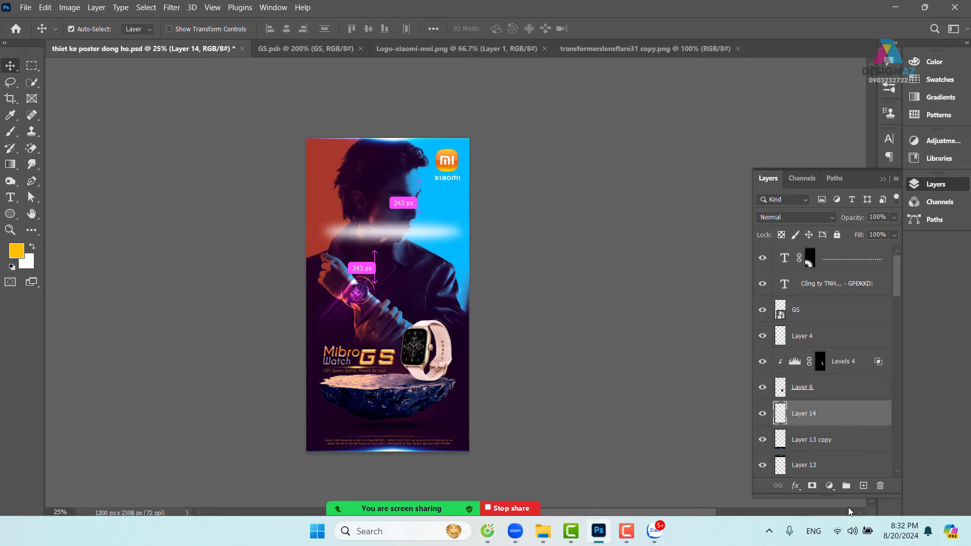
pyautogui.click(31, 66)
pyautogui.moveTo(171, 262); pyautogui.dragTo(512, 183)
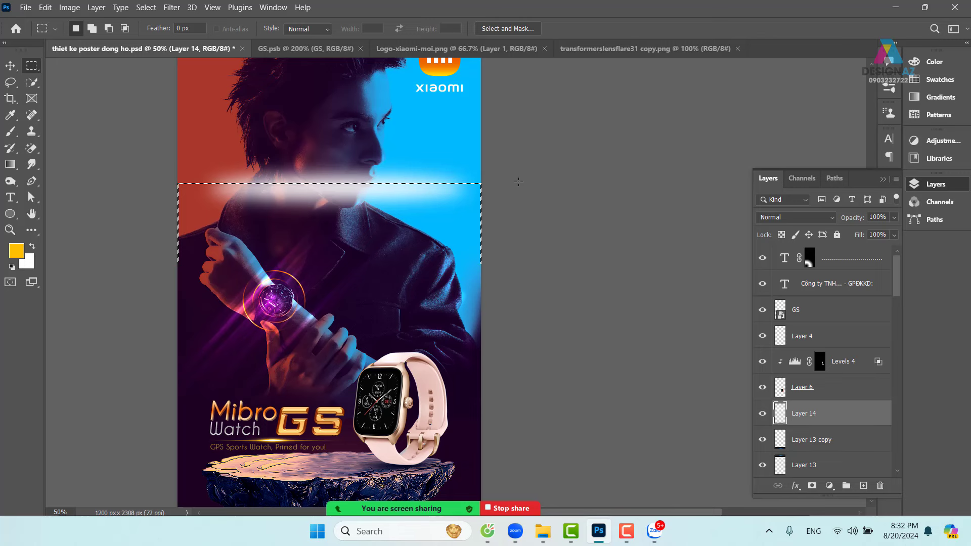
pyautogui.press('Delete')
pyautogui.press('v')
pyautogui.hotkey('ctrl', 'd')
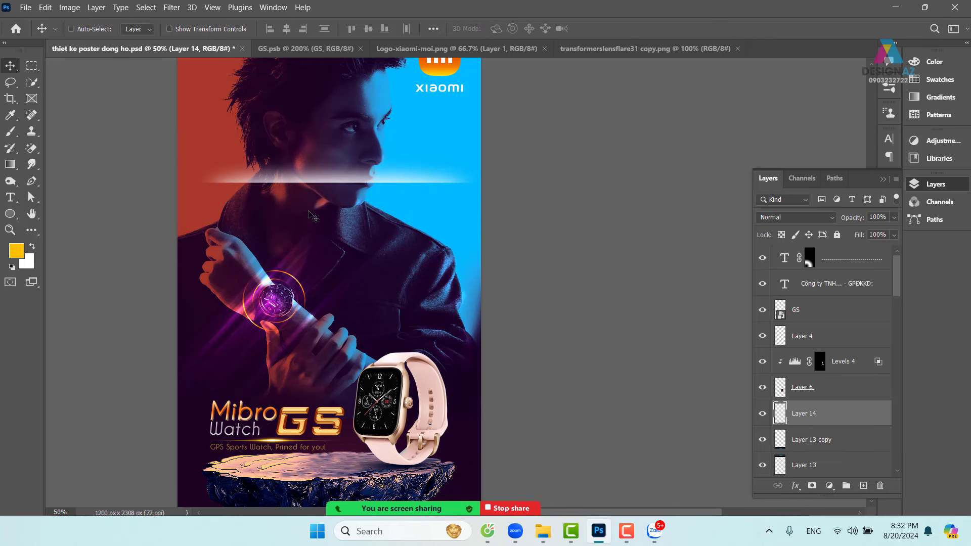
# Rotate the half-ellipse glow by about -47.5° and place it diagonally from the man's hand to the poster's right edge.
pyautogui.moveTo(314, 216); pyautogui.dragTo(314, 249)
pyautogui.hotkey('ctrl', 't')
pyautogui.moveTo(518, 217); pyautogui.dragTo(461, 124)
pyautogui.moveTo(372, 186); pyautogui.dragTo(416, 200)
pyautogui.hotkey('ctrl', 'z')
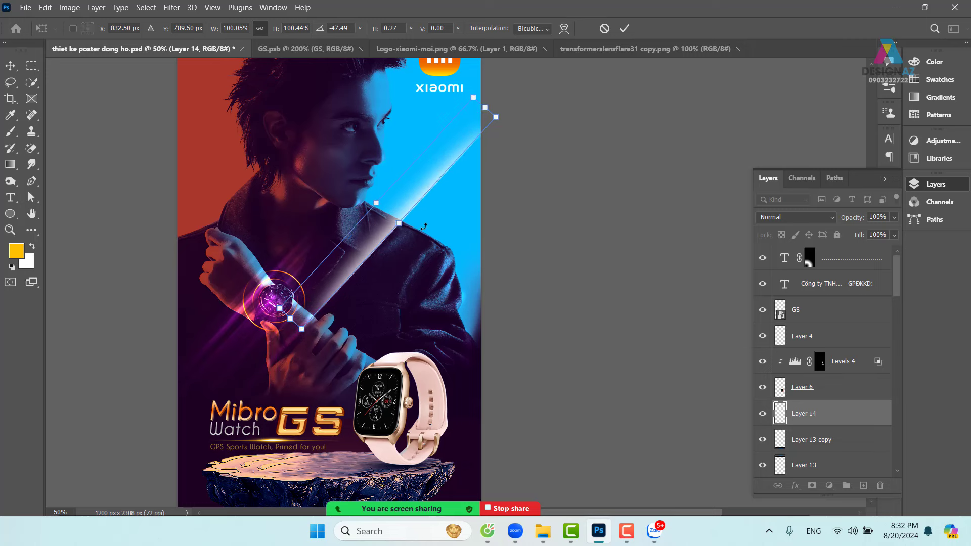
pyautogui.press('Return')
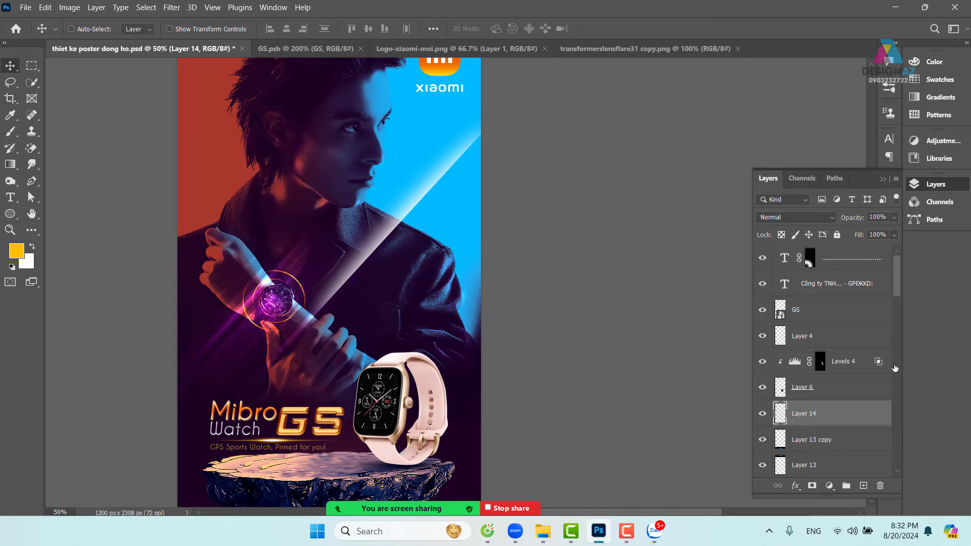
# Blend the diagonal streak in Color Dodge with Transparency Shapes Layer turned off, and reduce its fill to 71%.
pyautogui.rightClick(867, 414)
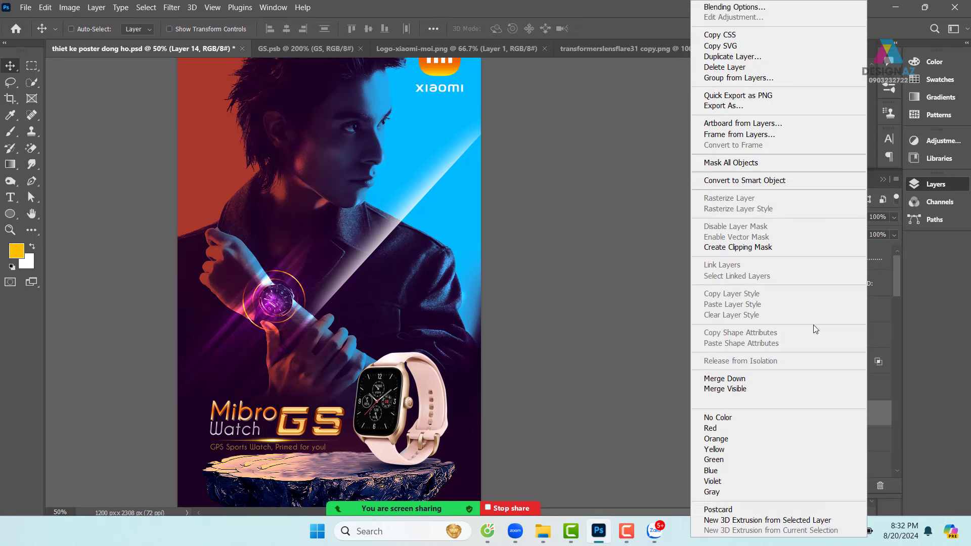
pyautogui.click(706, 10)
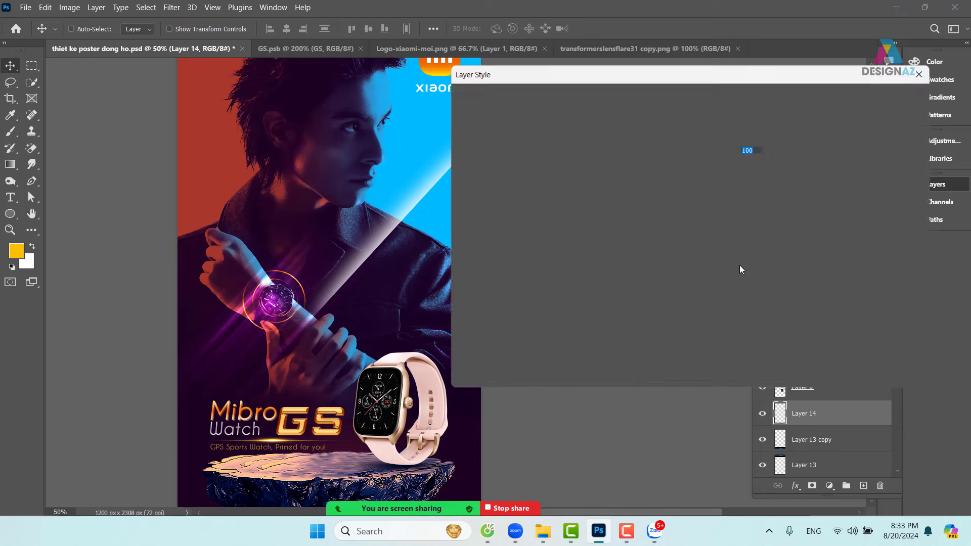
pyautogui.click(673, 238)
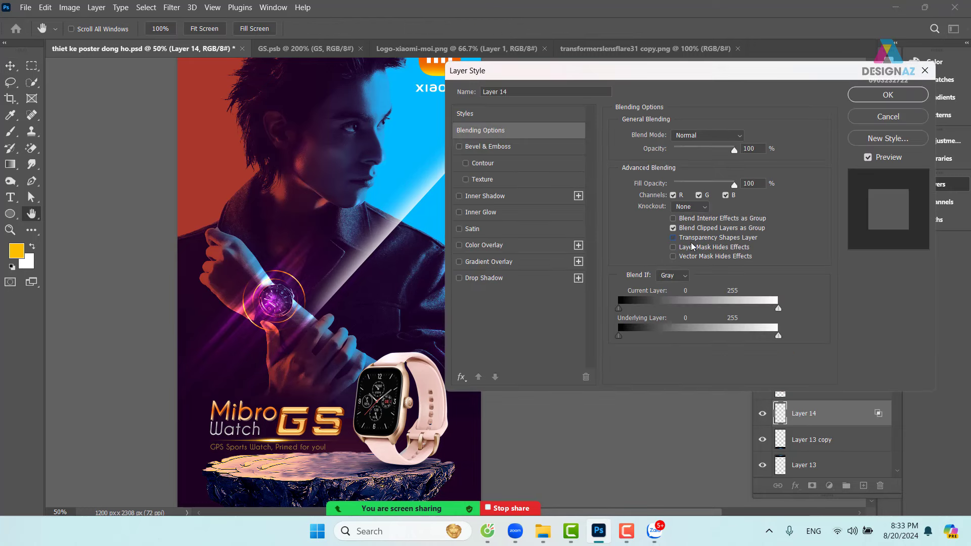
pyautogui.click(709, 138)
pyautogui.click(691, 250)
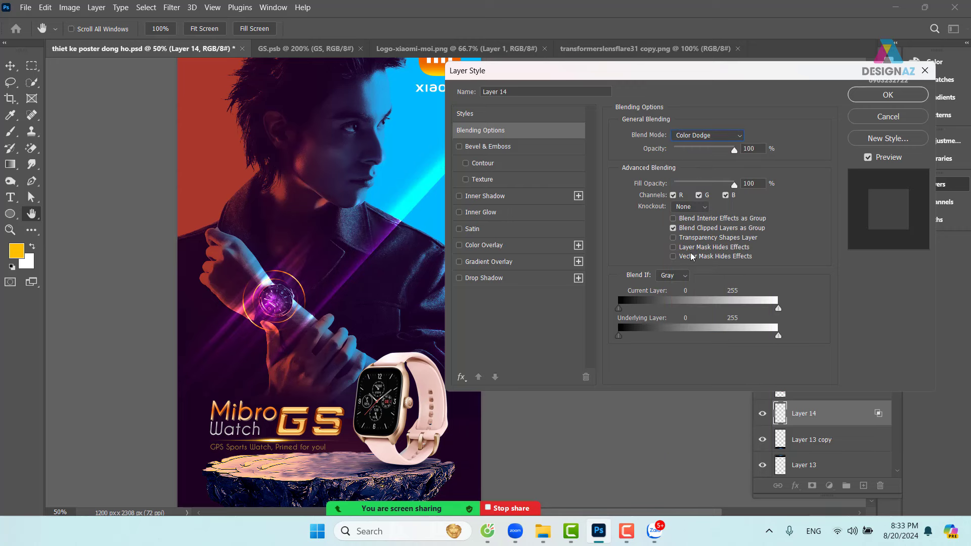
pyautogui.click(864, 98)
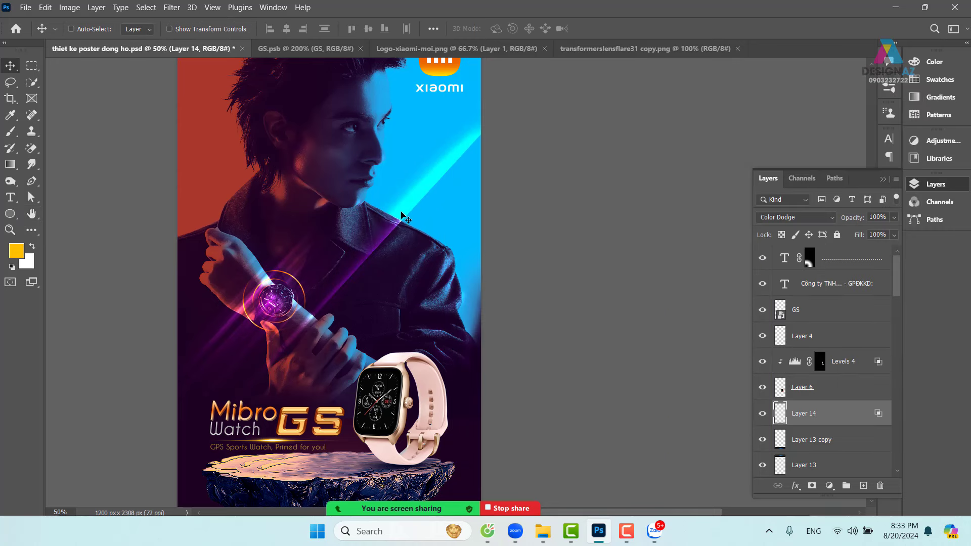
pyautogui.click(893, 235)
pyautogui.moveTo(888, 250); pyautogui.dragTo(885, 248)
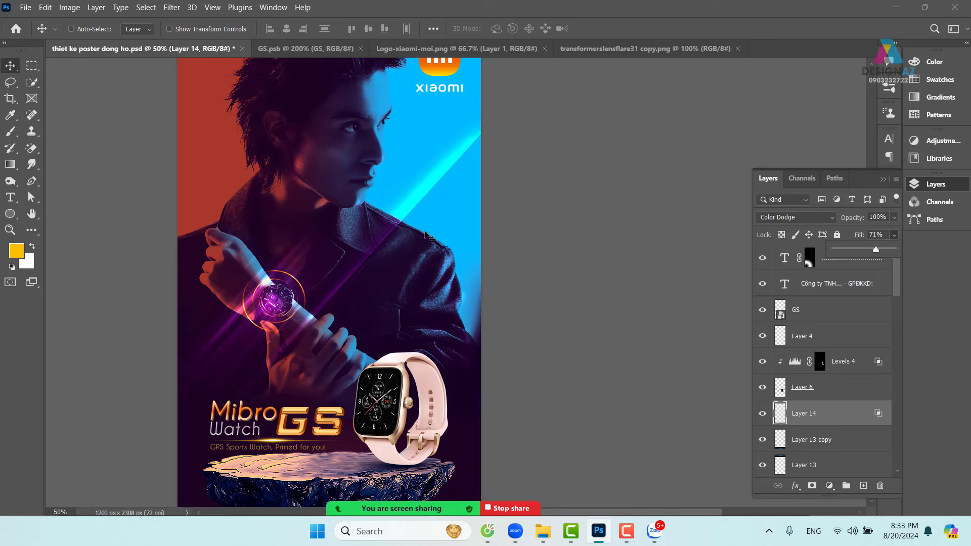
# Duplicate the diagonal streak parallel to the original over the blue background and set the copy's fill to 29%.
pyautogui.moveTo(414, 231); pyautogui.dragTo(463, 187)
pyautogui.click(894, 235)
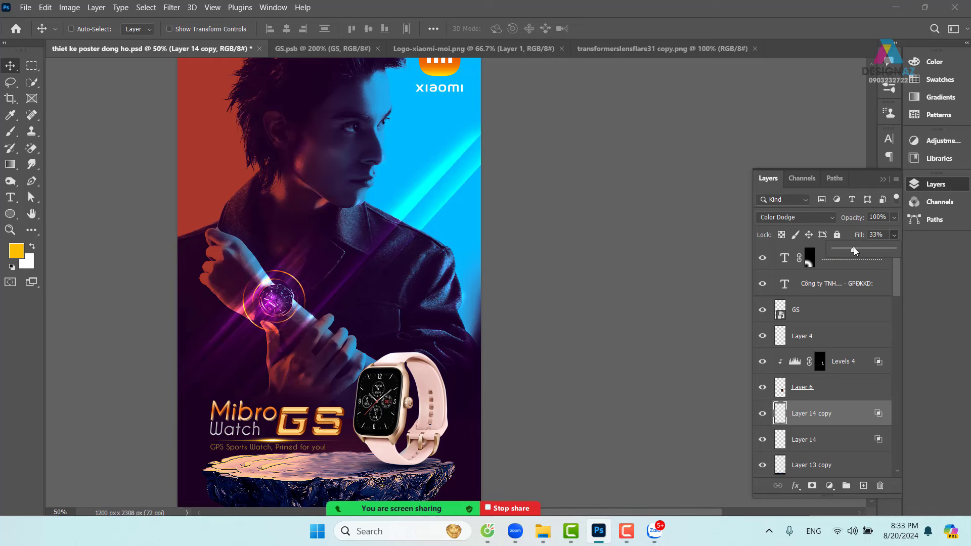
pyautogui.moveTo(854, 247); pyautogui.dragTo(851, 247)
# Select the original streak's layer and reduce its fill to 38%.
pyautogui.scroll(5, 532, 240)
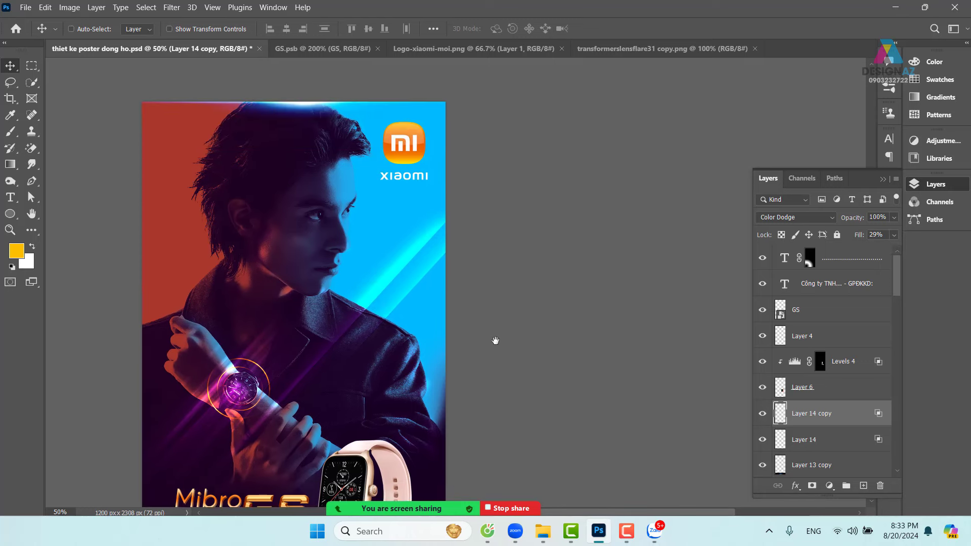
pyautogui.rightClick(394, 299)
pyautogui.click(404, 304)
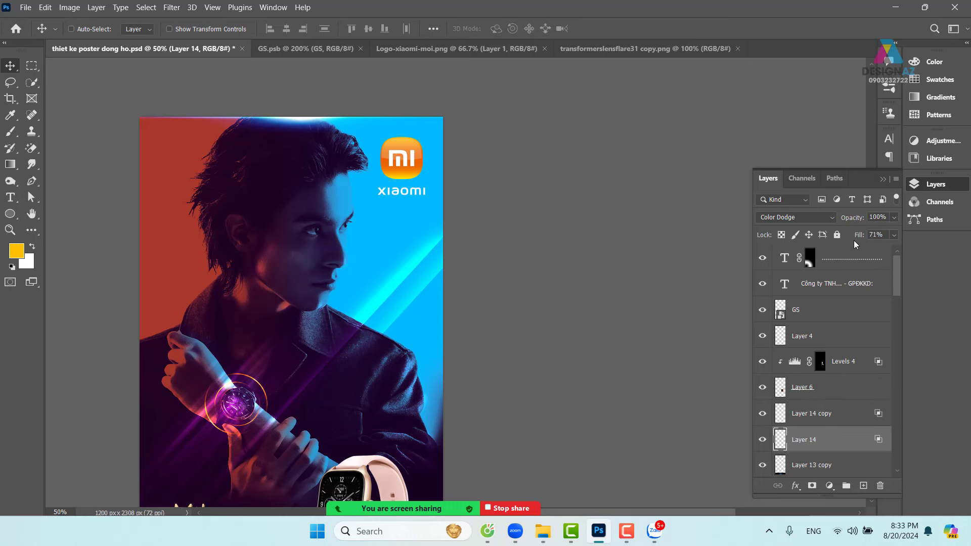
pyautogui.click(894, 235)
pyautogui.moveTo(864, 248); pyautogui.dragTo(857, 247)
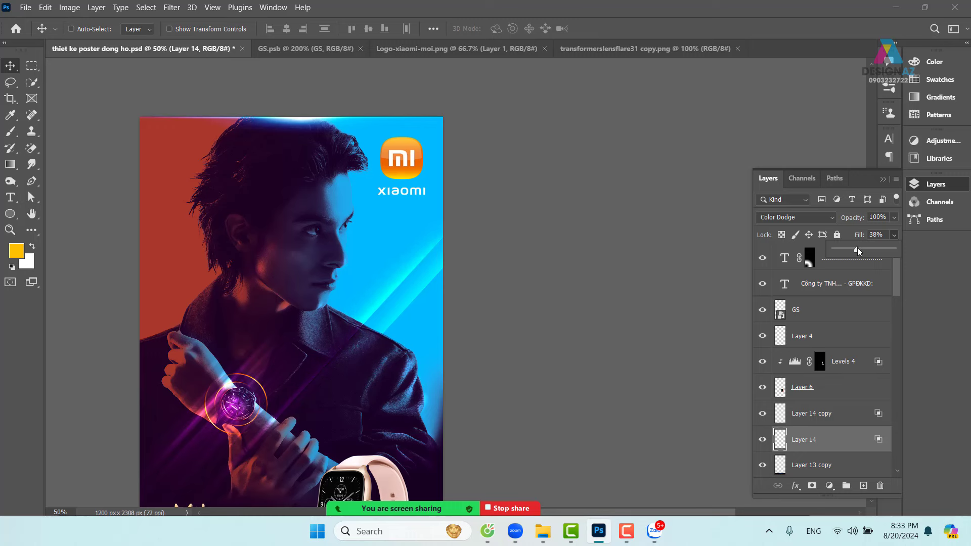
# Select the fainter streak copy and duplicate it as a third parallel streak over the blue background.
pyautogui.rightClick(418, 298)
pyautogui.click(431, 305)
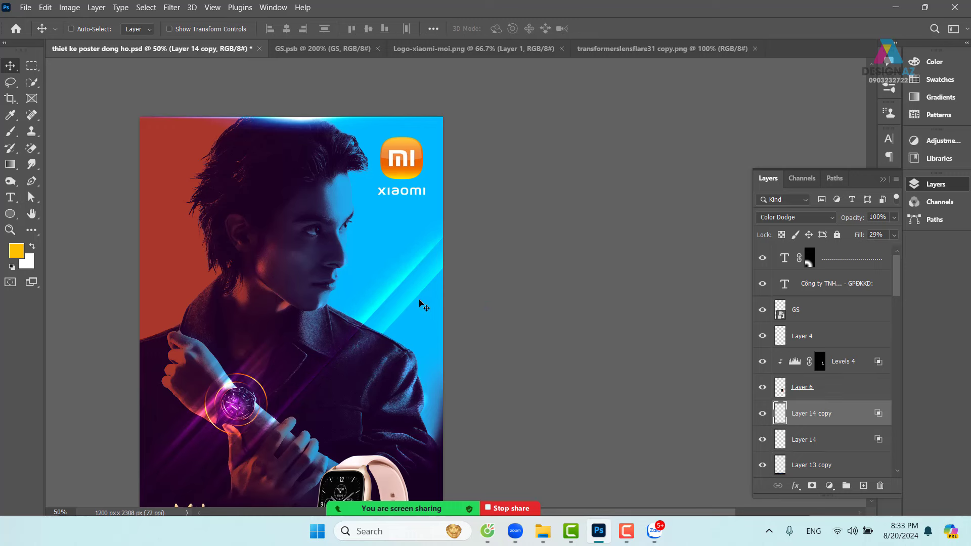
pyautogui.moveTo(431, 305); pyautogui.dragTo(444, 216)
pyautogui.moveTo(462, 293); pyautogui.dragTo(492, 175)
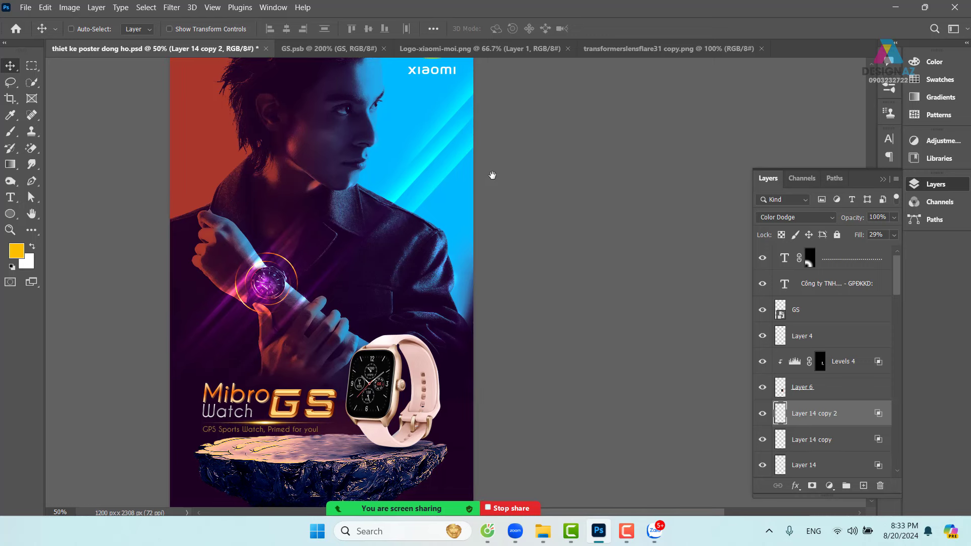
# Copy a streak to the poster's lower-left edge above the Mibro title and set its blend mode to Normal.
pyautogui.moveTo(438, 155)
pyautogui.mouseDown()
pyautogui.moveTo(341, 234)
pyautogui.moveTo(305, 286)
pyautogui.moveTo(356, 228)
pyautogui.mouseUp()
pyautogui.moveTo(391, 261); pyautogui.dragTo(457, 225)
pyautogui.moveTo(438, 180)
pyautogui.mouseDown()
pyautogui.moveTo(268, 369)
pyautogui.moveTo(270, 349)
pyautogui.moveTo(394, 235)
pyautogui.moveTo(409, 178)
pyautogui.mouseUp()
pyautogui.click(779, 217)
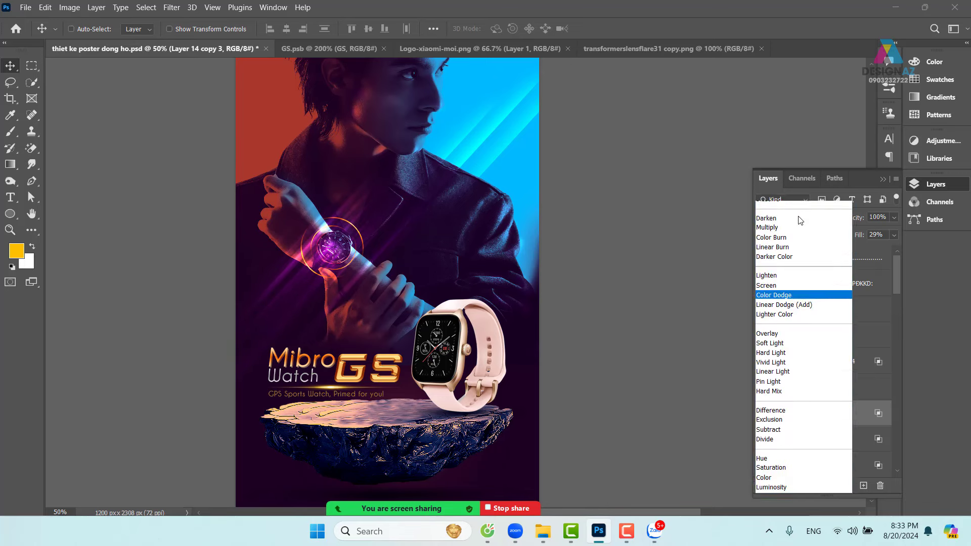
pyautogui.click(780, 207)
pyautogui.moveTo(293, 321); pyautogui.dragTo(280, 335)
pyautogui.moveTo(401, 305); pyautogui.dragTo(353, 356)
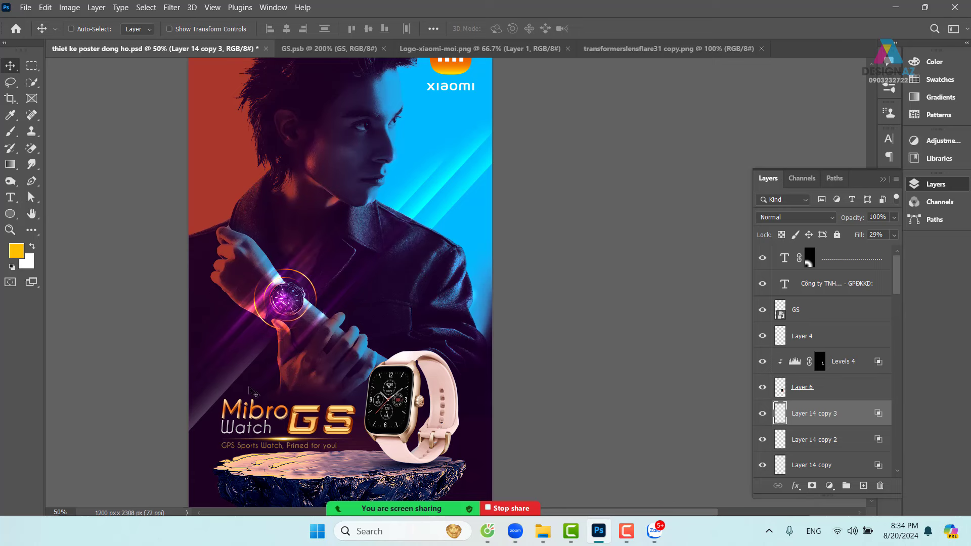
pyautogui.moveTo(220, 387); pyautogui.dragTo(220, 386)
# Add a new layer filled with the red sampled from the background and clip it to the lower-left streak.
pyautogui.click(864, 486)
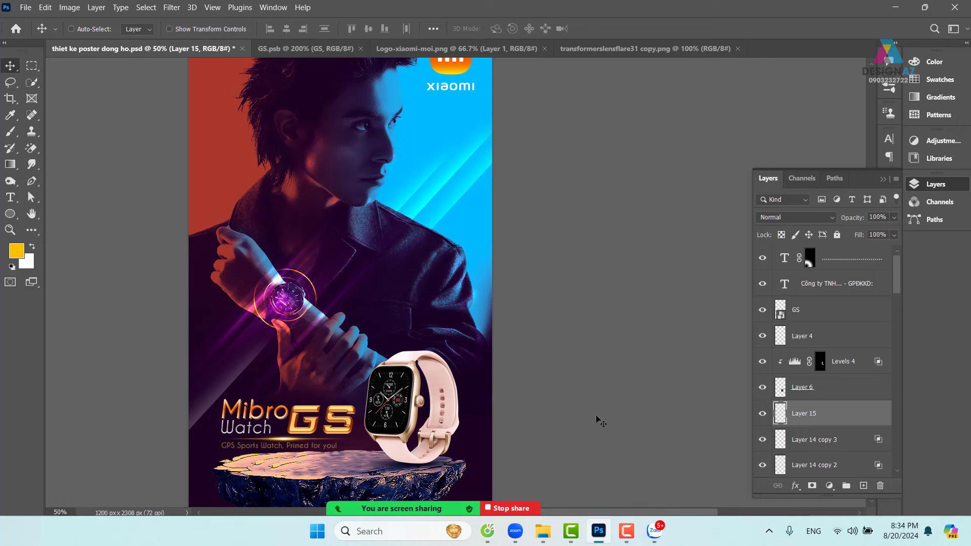
pyautogui.press('i')
pyautogui.click(241, 184)
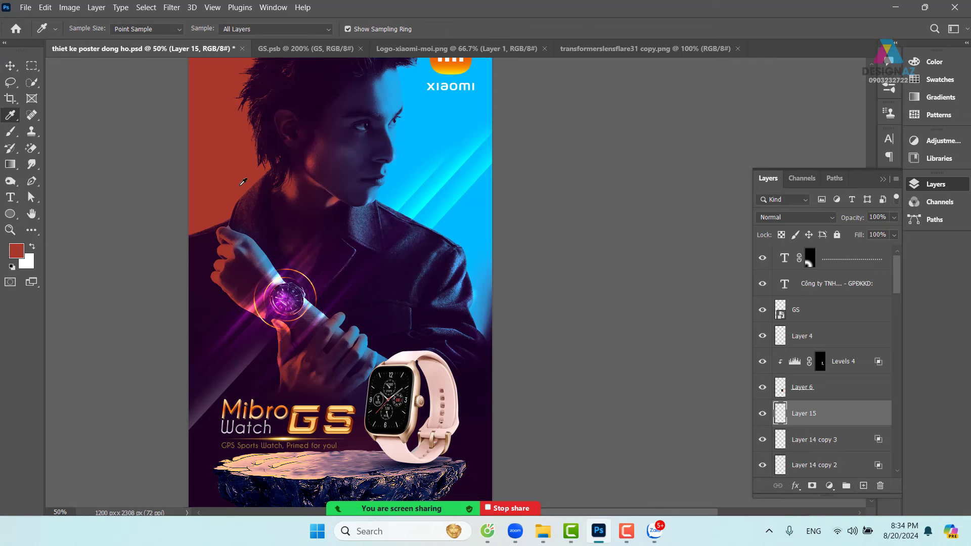
pyautogui.hotkey('alt', 'BackSpace')
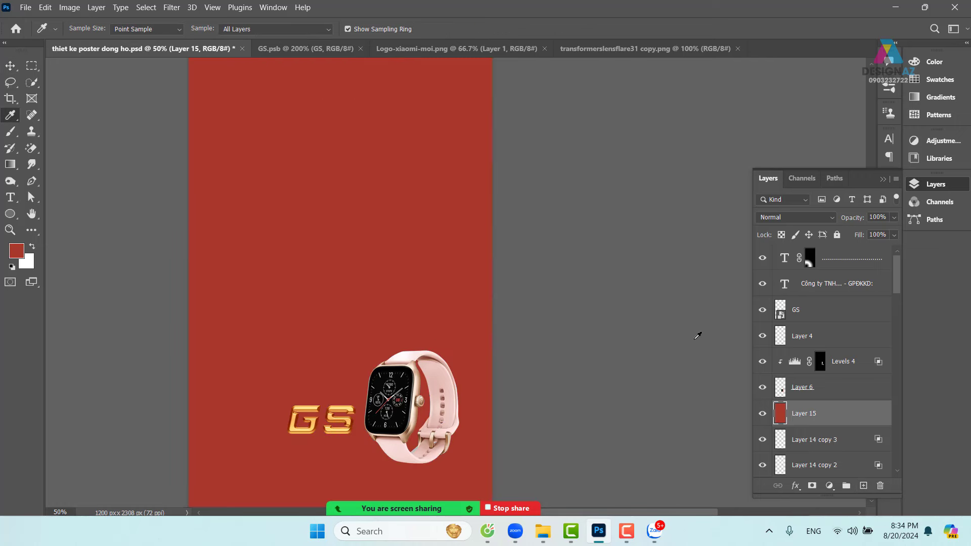
pyautogui.hotkey('ctrl', 'alt', 'g')
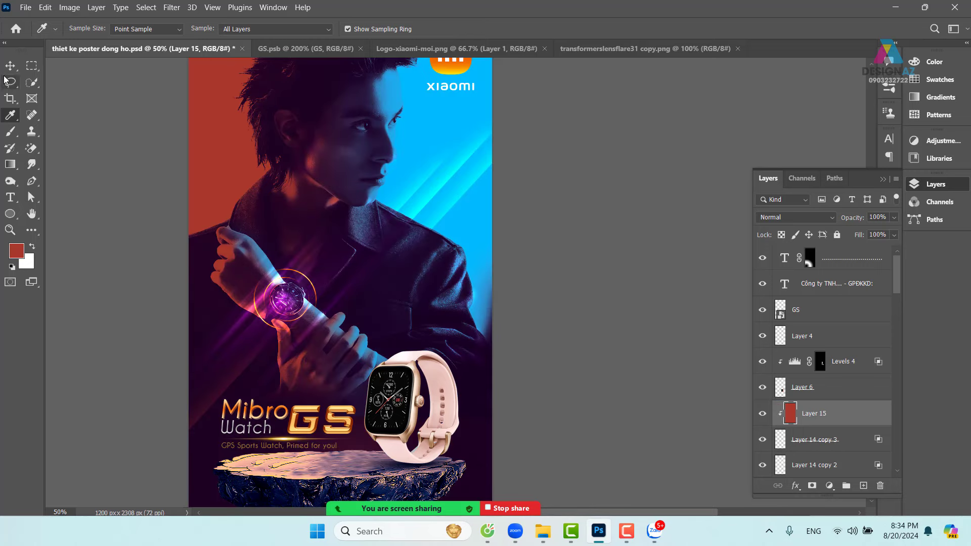
# Set the fill of the lower-left streak's layer to 54%.
pyautogui.press('v')
pyautogui.click(870, 445)
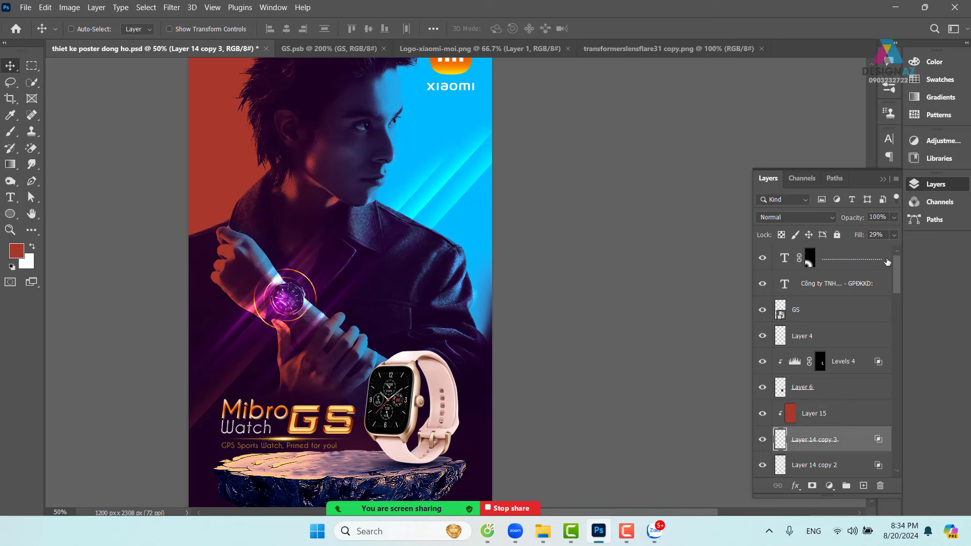
pyautogui.click(894, 234)
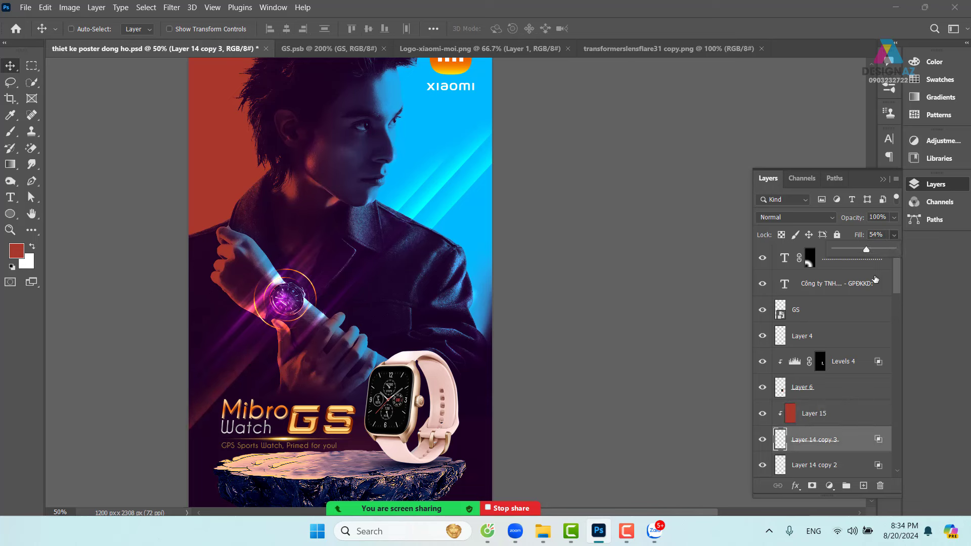
# Group the lower-left streak with its clipped red layer and duplicate the group as a parallel streak beside it.
pyautogui.scroll(-3, 899, 298)
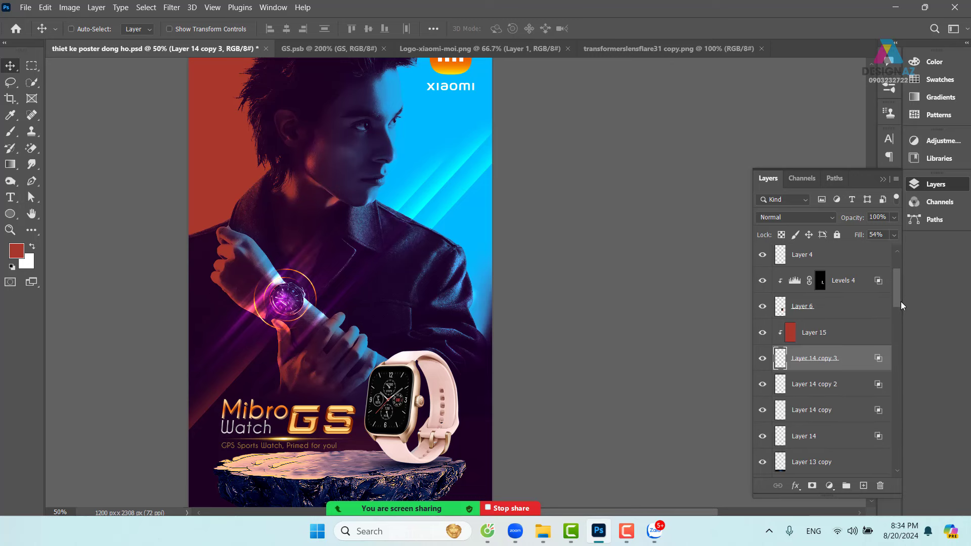
pyautogui.keyDown('shift'); pyautogui.click(844, 337); pyautogui.keyUp('shift')
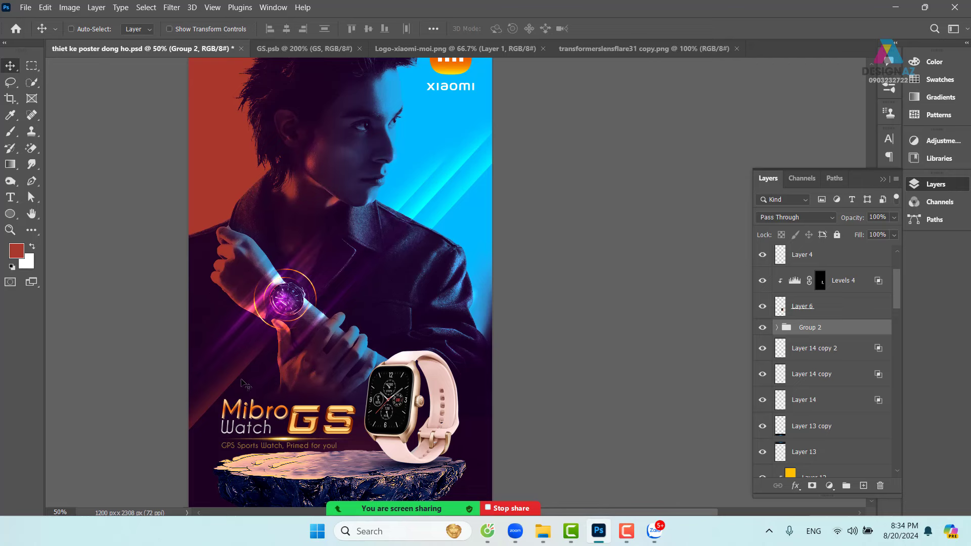
pyautogui.moveTo(232, 377)
pyautogui.mouseDown()
pyautogui.moveTo(209, 354)
pyautogui.moveTo(256, 298)
pyautogui.moveTo(222, 333)
pyautogui.moveTo(223, 368)
pyautogui.mouseUp()
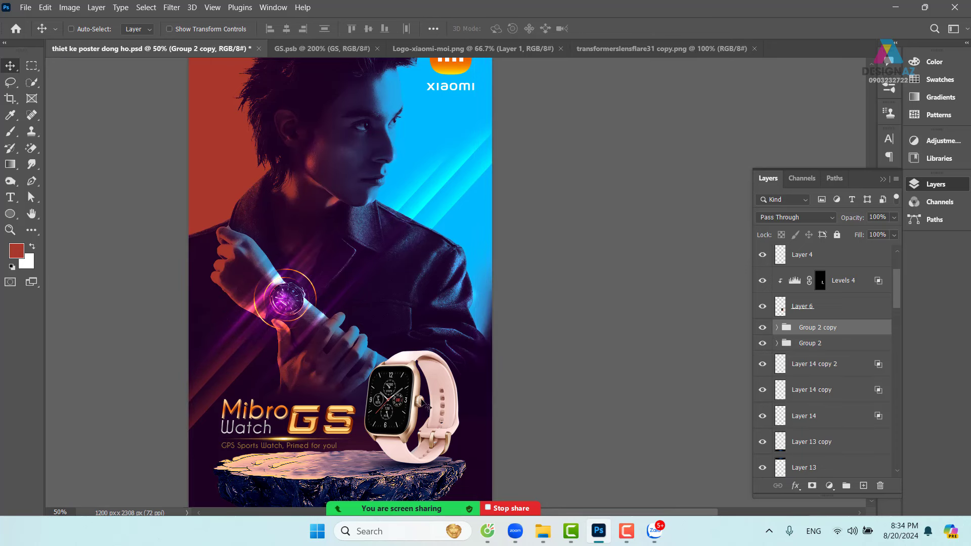
# Try to shift one of the cyan diagonal streaks over the blue background, then undo the move and layer selection.
pyautogui.moveTo(485, 351); pyautogui.dragTo(417, 394)
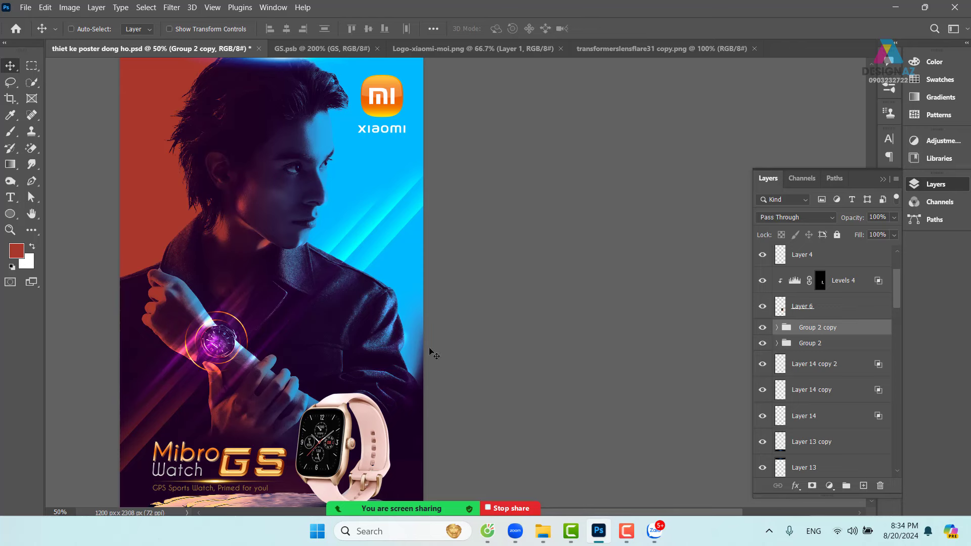
pyautogui.moveTo(435, 353); pyautogui.dragTo(468, 301)
pyautogui.moveTo(406, 339); pyautogui.dragTo(381, 350)
pyautogui.moveTo(414, 265); pyautogui.dragTo(419, 325)
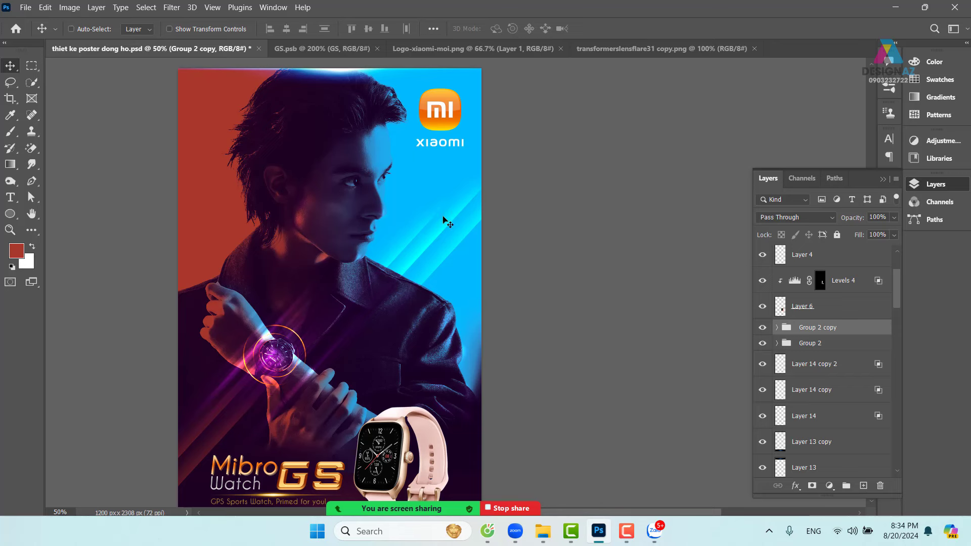
pyautogui.rightClick(454, 251)
pyautogui.click(471, 254)
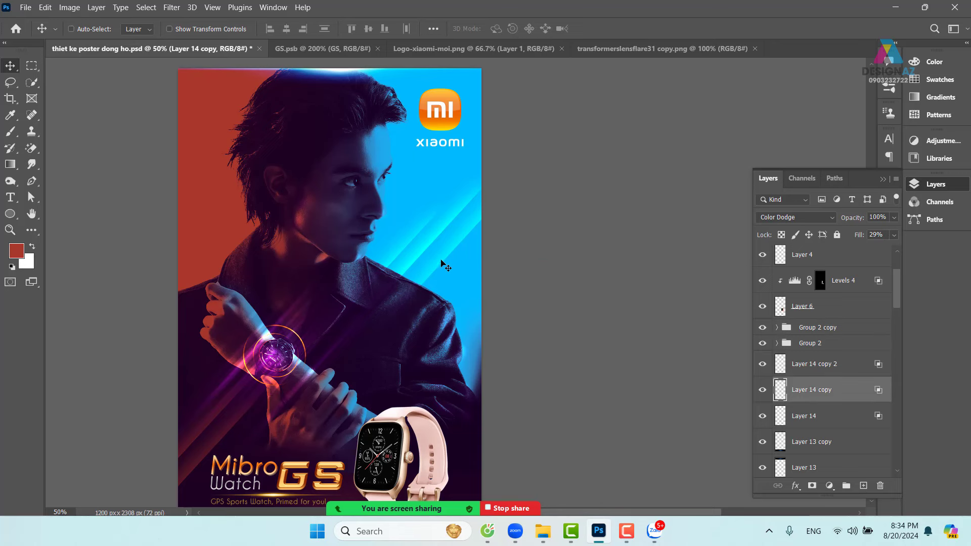
pyautogui.moveTo(441, 264); pyautogui.dragTo(433, 244)
pyautogui.hotkey('ctrl', 'z')
pyautogui.hotkey('ctrl', 'z')
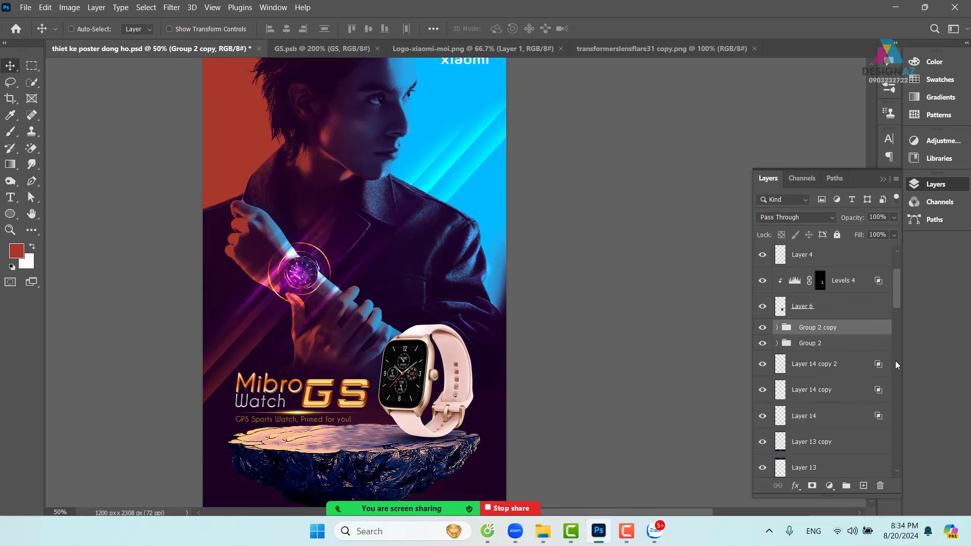
# Add a new empty layer at the very top of the layer stack.
pyautogui.moveTo(897, 298); pyautogui.dragTo(895, 263)
pyautogui.click(861, 261)
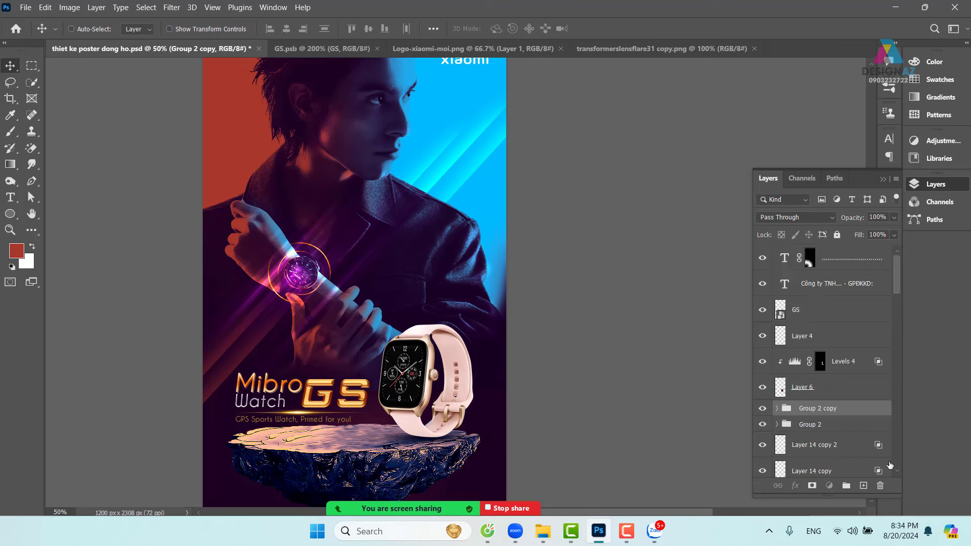
pyautogui.click(862, 486)
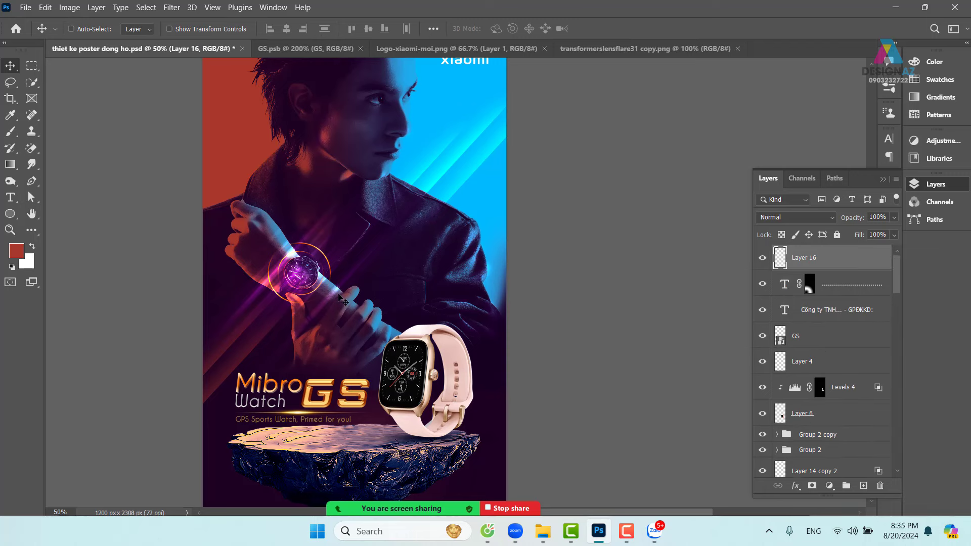
# Prepare a hard round brush at 16 px with white as the foreground colour.
pyautogui.press('b')
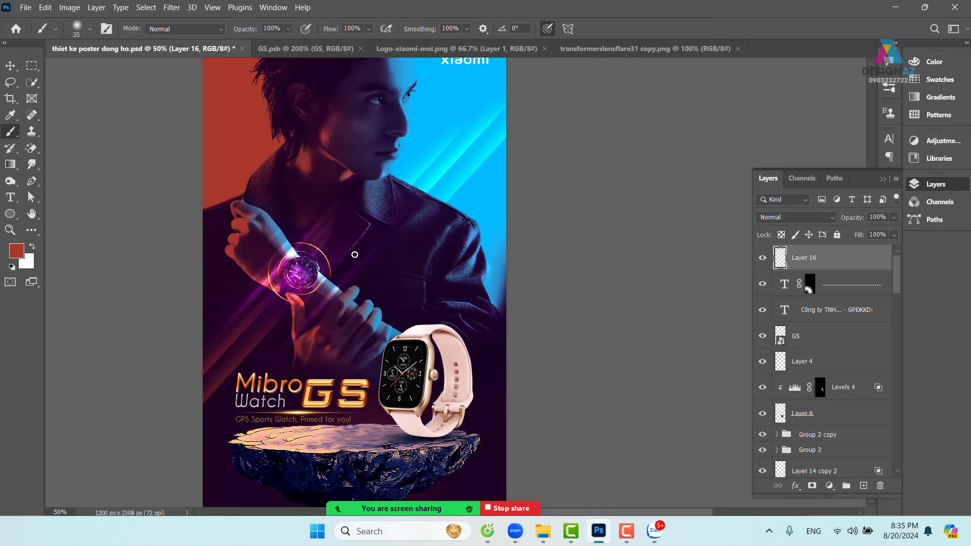
pyautogui.click(90, 29)
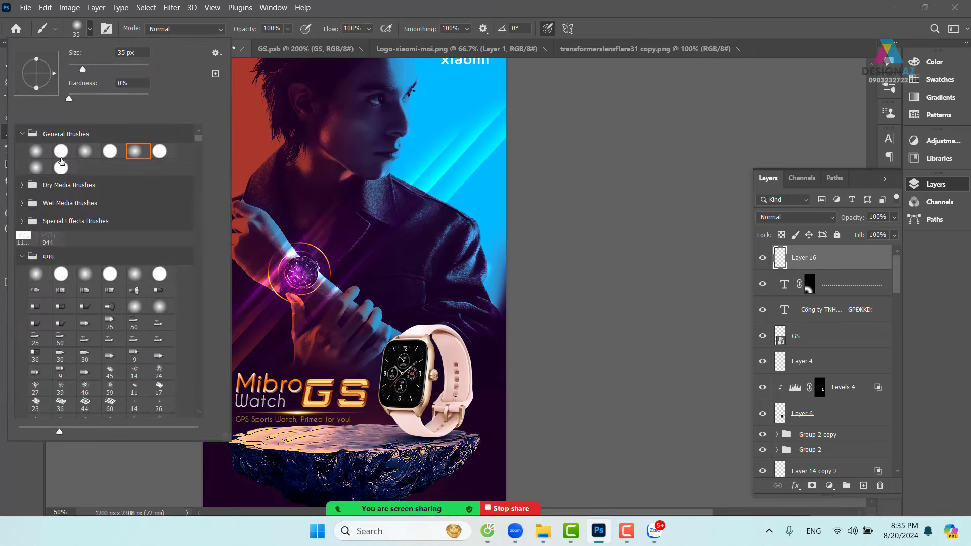
pyautogui.click(109, 152)
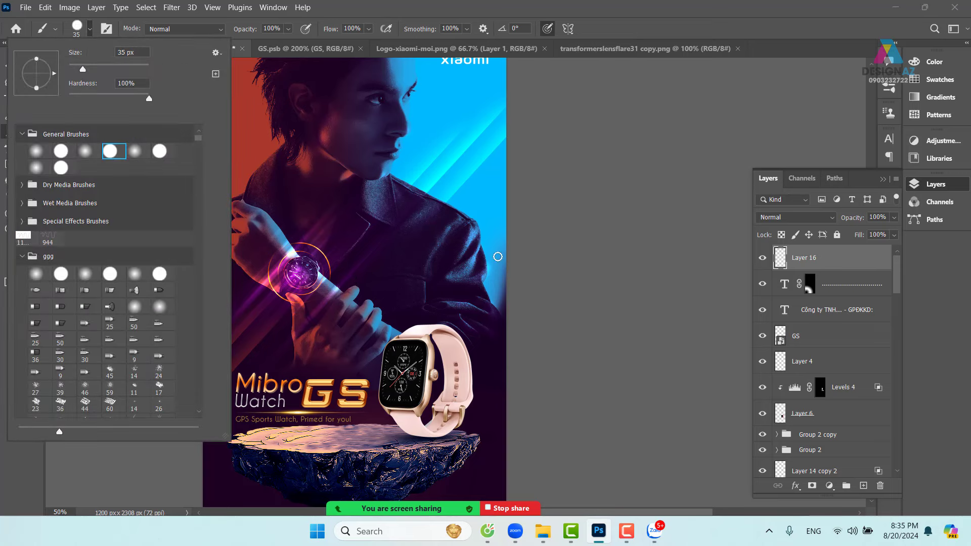
pyautogui.moveTo(420, 262); pyautogui.dragTo(416, 263)
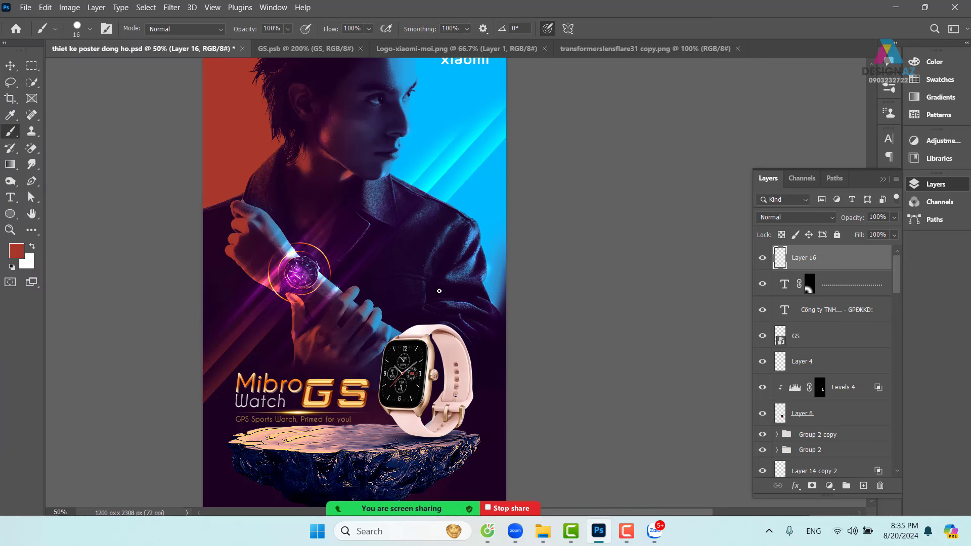
pyautogui.press('x')
pyautogui.hotkey('ctrl', '+')
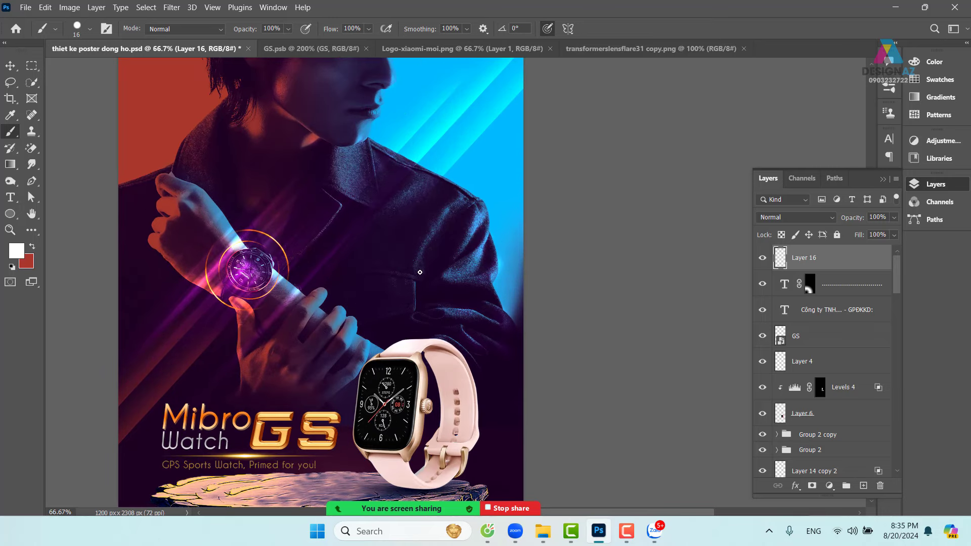
pyautogui.moveTo(408, 277); pyautogui.dragTo(439, 325)
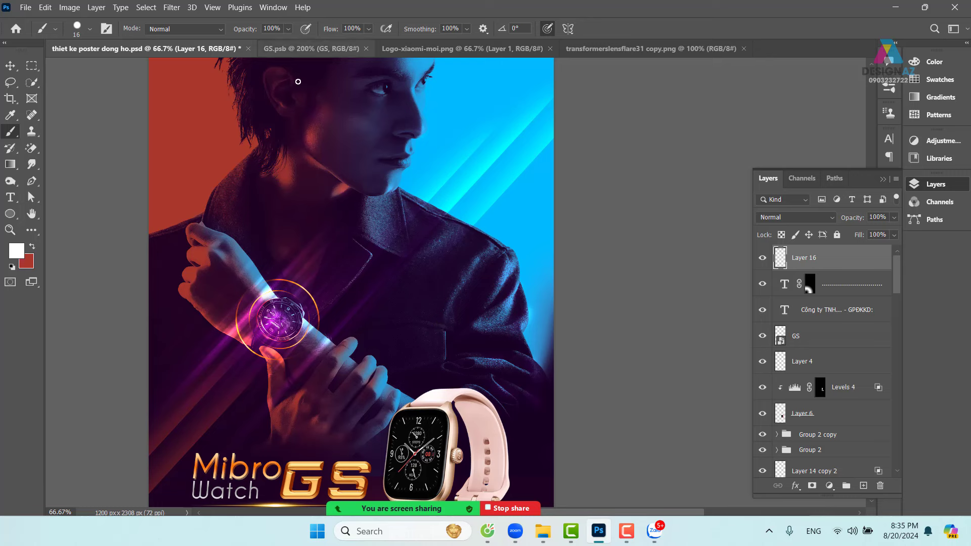
# Set the brush tip's spacing to 194% and raise its size jitter to the maximum.
pyautogui.press('F5')
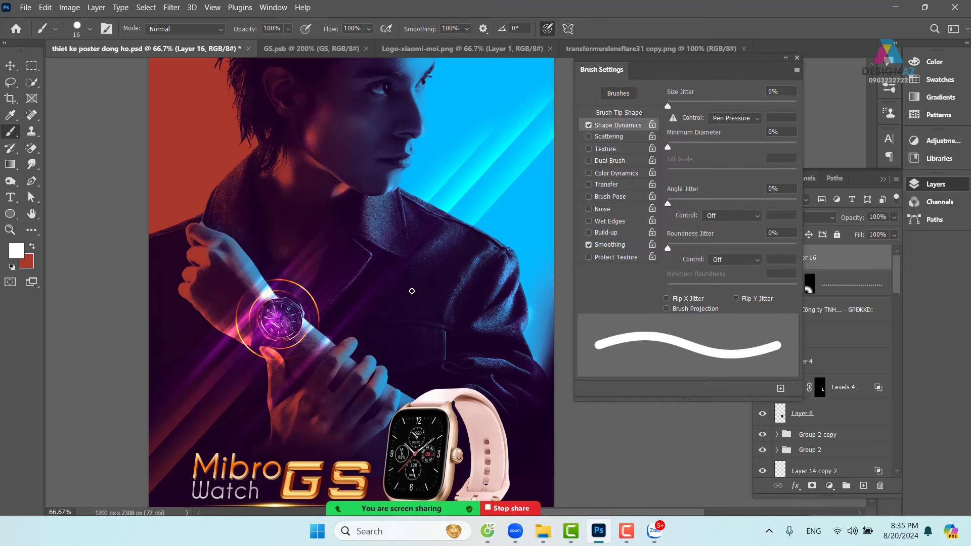
pyautogui.click(633, 114)
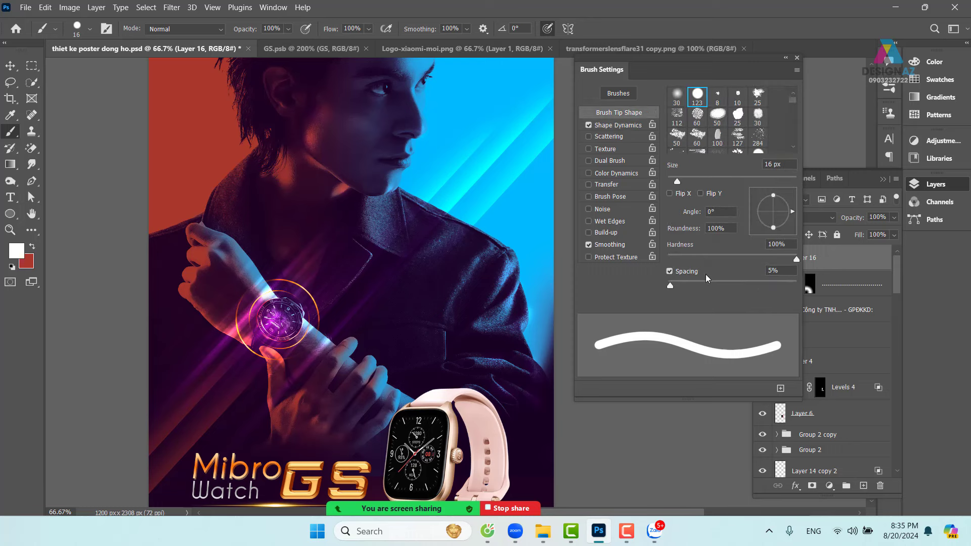
pyautogui.moveTo(671, 285); pyautogui.dragTo(762, 285)
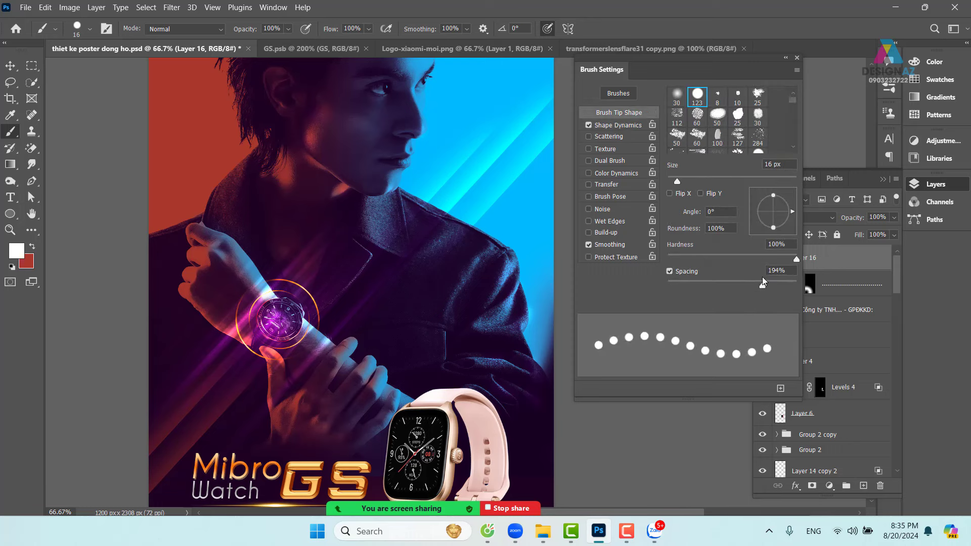
pyautogui.click(639, 128)
pyautogui.moveTo(668, 106); pyautogui.dragTo(815, 98)
# Set the brush's scatter to 696% and its opacity jitter to 100%, then close the brush settings.
pyautogui.click(609, 137)
pyautogui.moveTo(667, 105); pyautogui.dragTo(758, 105)
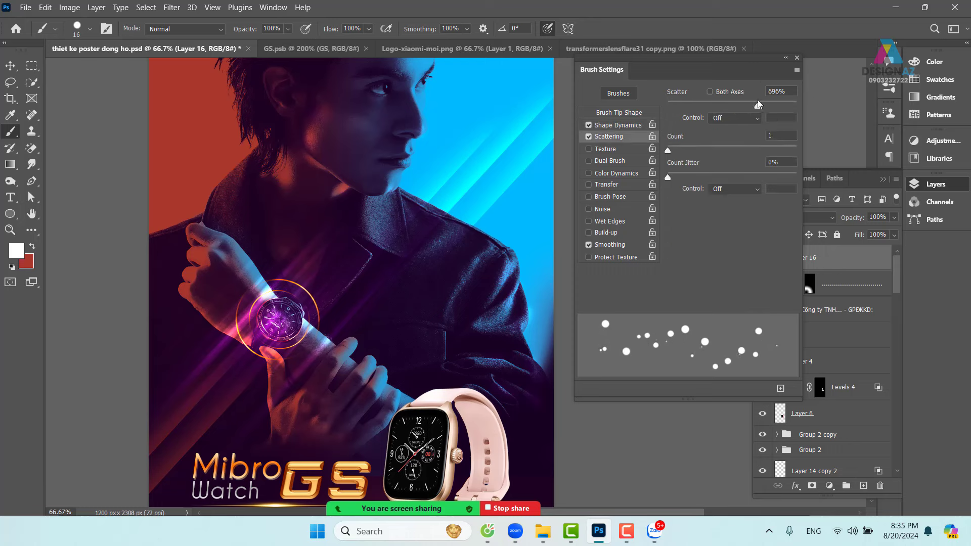
pyautogui.click(607, 184)
pyautogui.moveTo(669, 105); pyautogui.dragTo(814, 104)
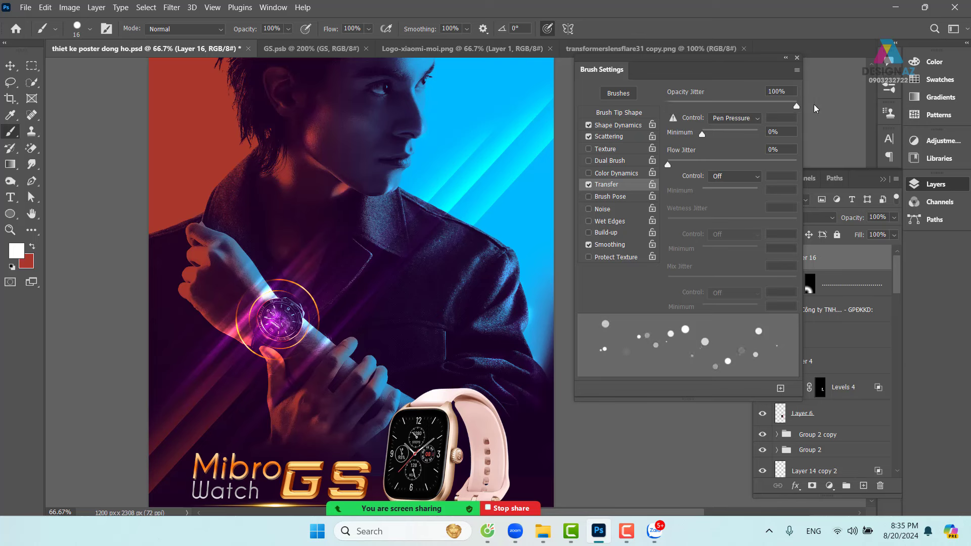
pyautogui.click(798, 57)
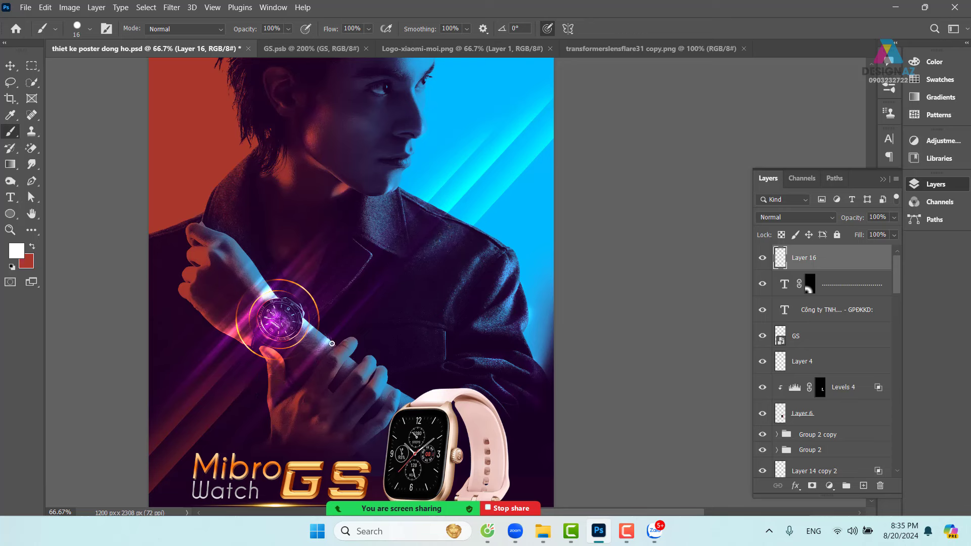
# Try diagonal strokes of scattered white dots across the wrist watch, including one with a 26 px brush, undoing each.
pyautogui.moveTo(331, 343)
pyautogui.mouseDown()
pyautogui.moveTo(445, 212)
pyautogui.moveTo(509, 172)
pyautogui.mouseUp()
pyautogui.hotkey('ctrl', 'z')
pyautogui.press(']')
pyautogui.moveTo(241, 397); pyautogui.dragTo(490, 198)
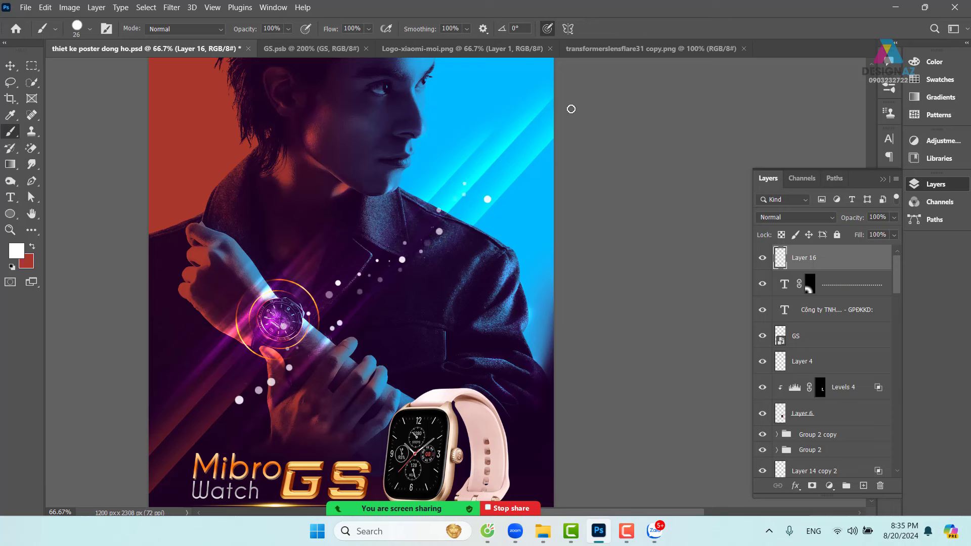
pyautogui.hotkey('ctrl', 'z')
# Paint diagonal trails of scattered white dots from above the Mibro title to the blue side with 14 px and 6 px brushes.
pyautogui.moveTo(302, 383); pyautogui.dragTo(303, 385)
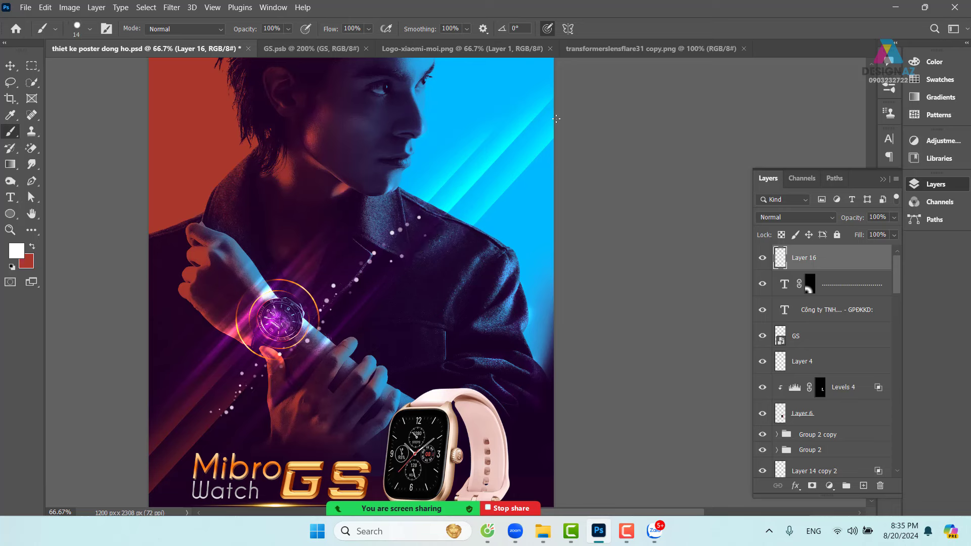
pyautogui.moveTo(360, 324)
pyautogui.mouseDown()
pyautogui.moveTo(409, 242)
pyautogui.moveTo(354, 305)
pyautogui.mouseUp()
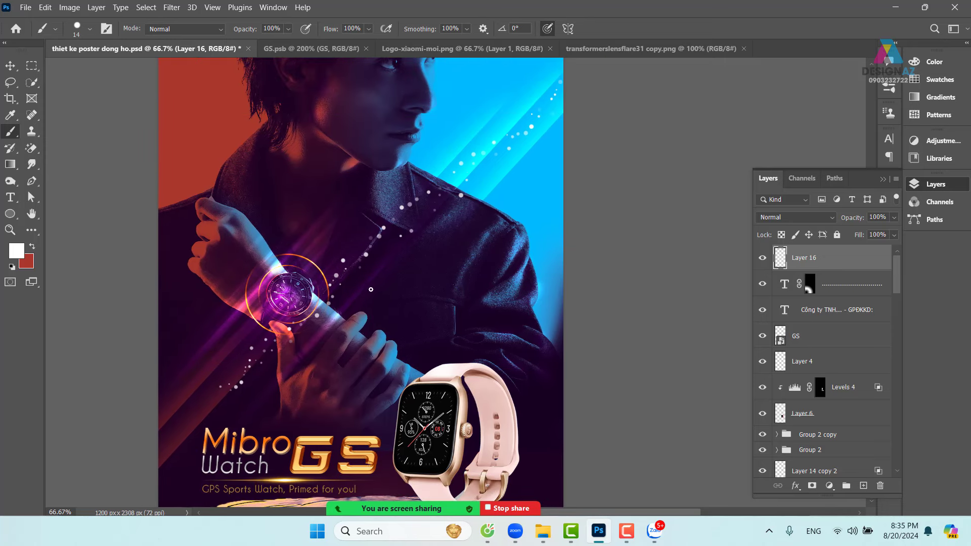
pyautogui.keyDown('alt'); pyautogui.rightClick(497, 184); pyautogui.keyUp('alt')
pyautogui.moveTo(500, 147); pyautogui.dragTo(464, 204)
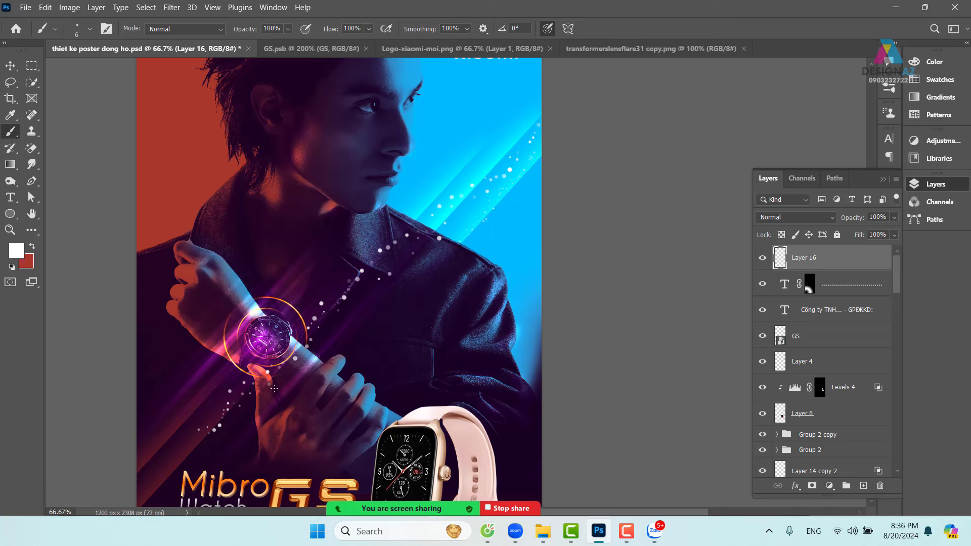
# Enlarge the brush and add single larger white dots along the trail at lower left and above the wrist watch.
pyautogui.moveTo(277, 388); pyautogui.dragTo(290, 389)
pyautogui.click(200, 408)
pyautogui.click(177, 426)
pyautogui.click(145, 450)
pyautogui.moveTo(330, 276); pyautogui.dragTo(333, 276)
pyautogui.click(304, 273)
# Add large single dots with a 69 px brush on the jacket collar and beside the wrist watch, undoing the oversized ones.
pyautogui.click(375, 241)
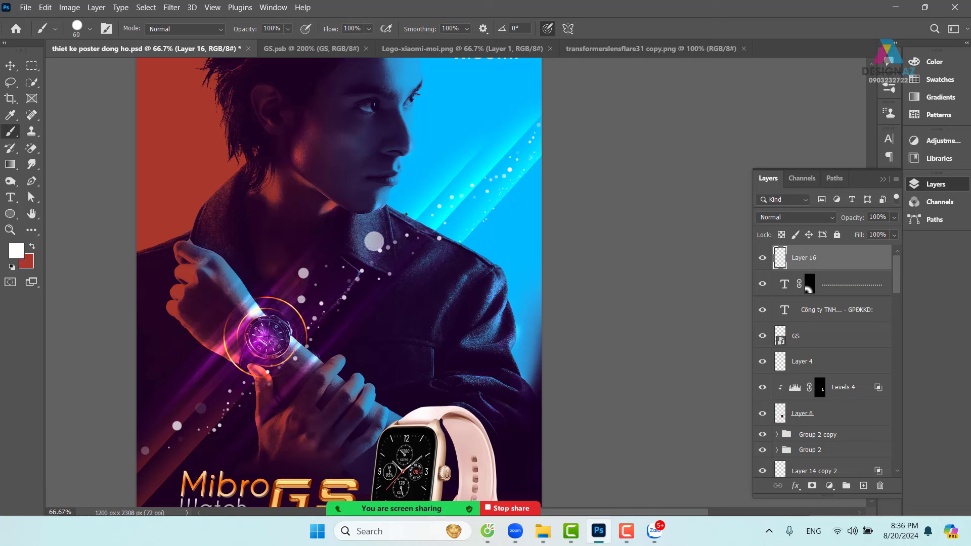
pyautogui.hotkey('ctrl', 'z')
pyautogui.click(385, 230)
pyautogui.scroll(-3, 369, 328)
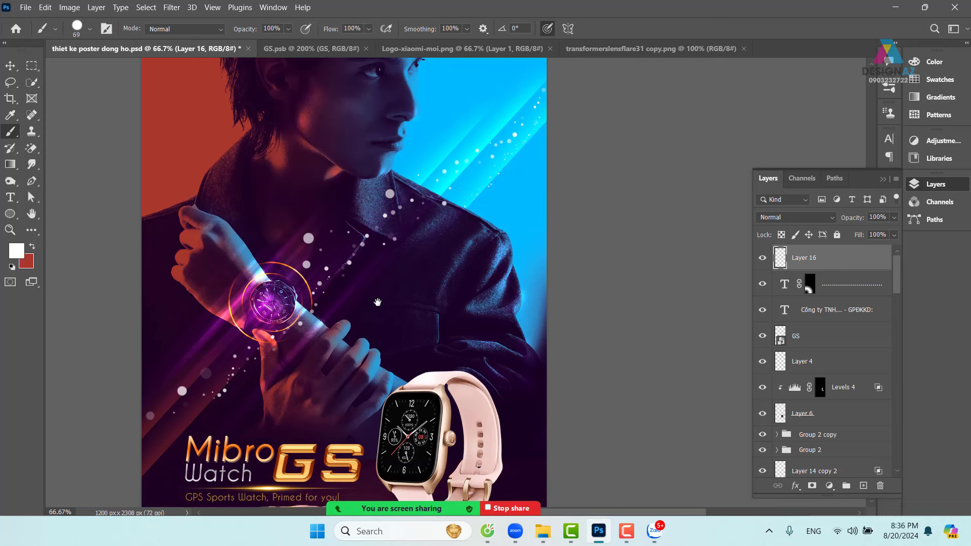
pyautogui.click(349, 293)
pyautogui.click(374, 276)
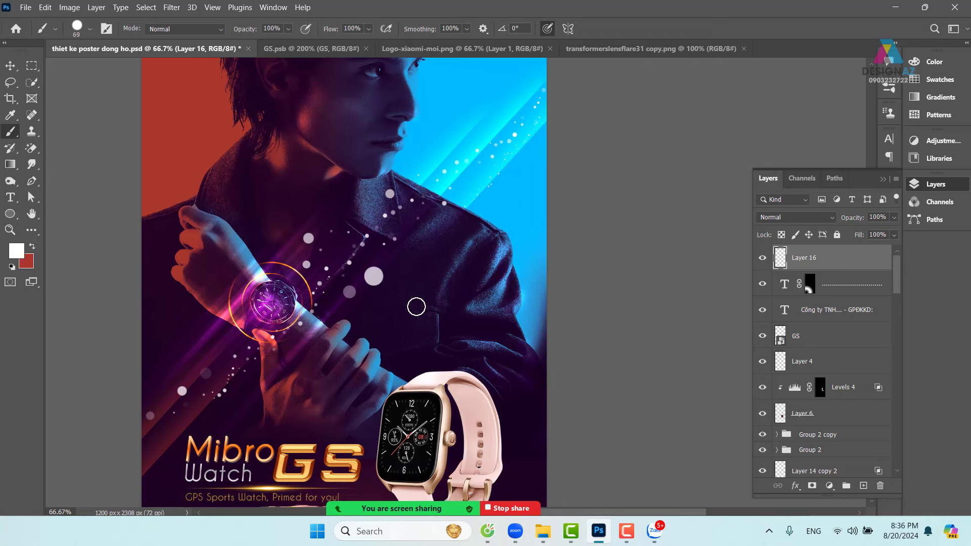
pyautogui.hotkey('ctrl', 'z')
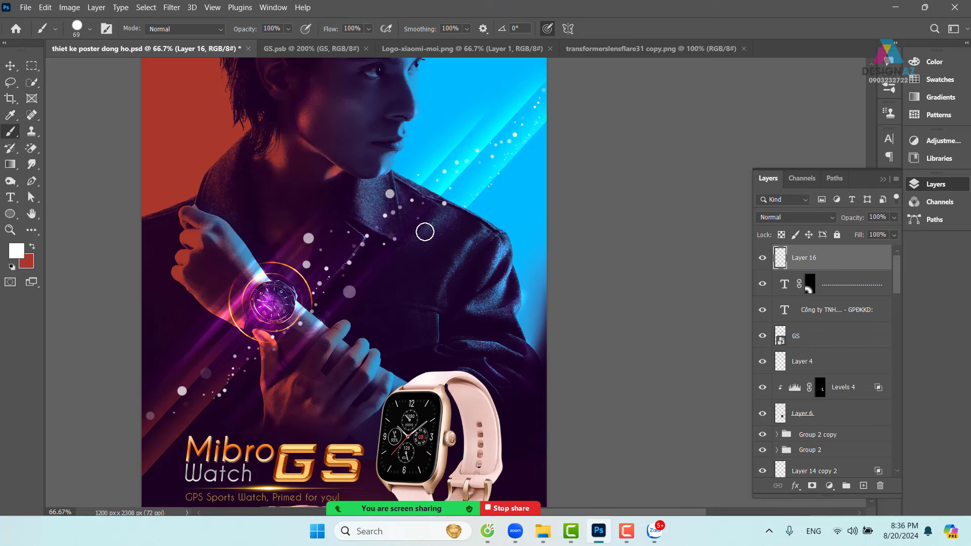
# Add a new empty layer above the white dots layer, keeping the foreground colour white.
pyautogui.scroll(-2, 399, 307)
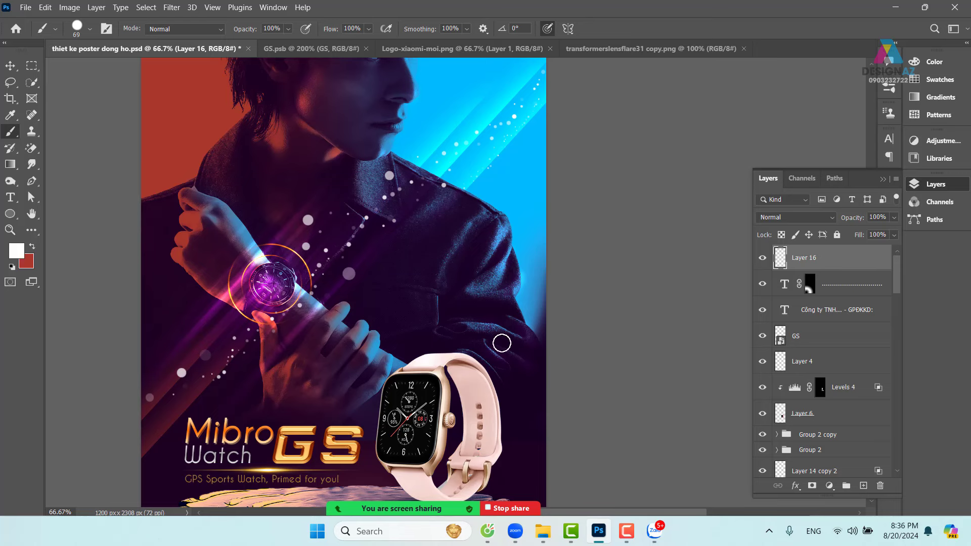
pyautogui.click(862, 486)
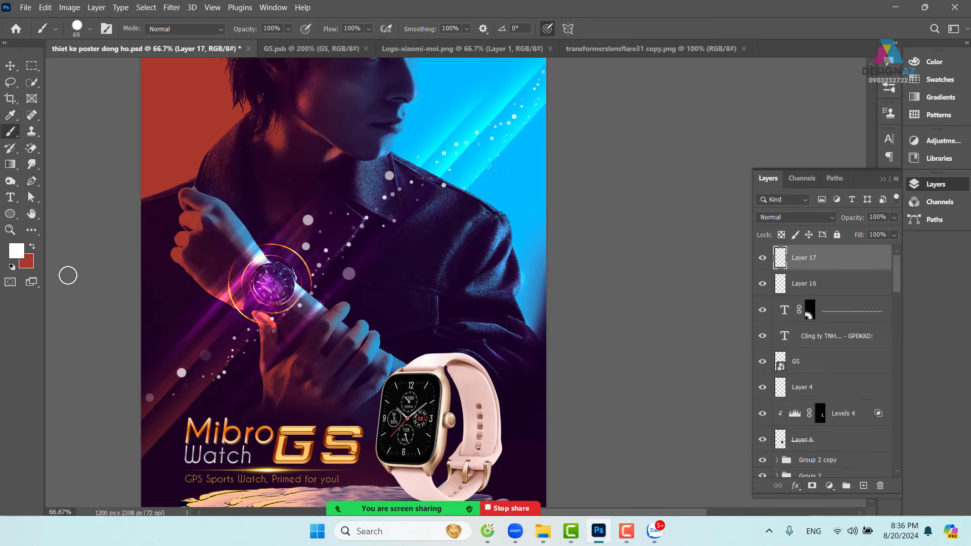
pyautogui.click(21, 252)
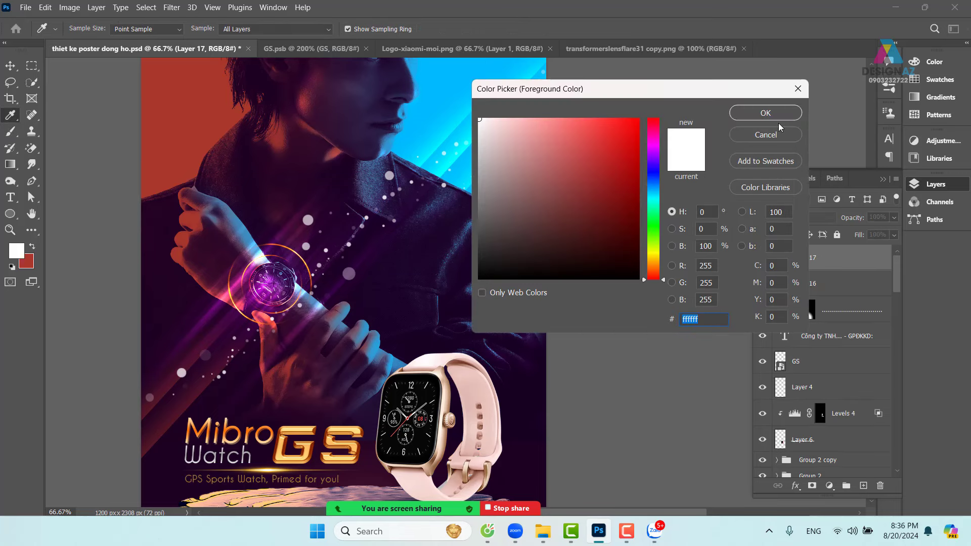
pyautogui.click(786, 137)
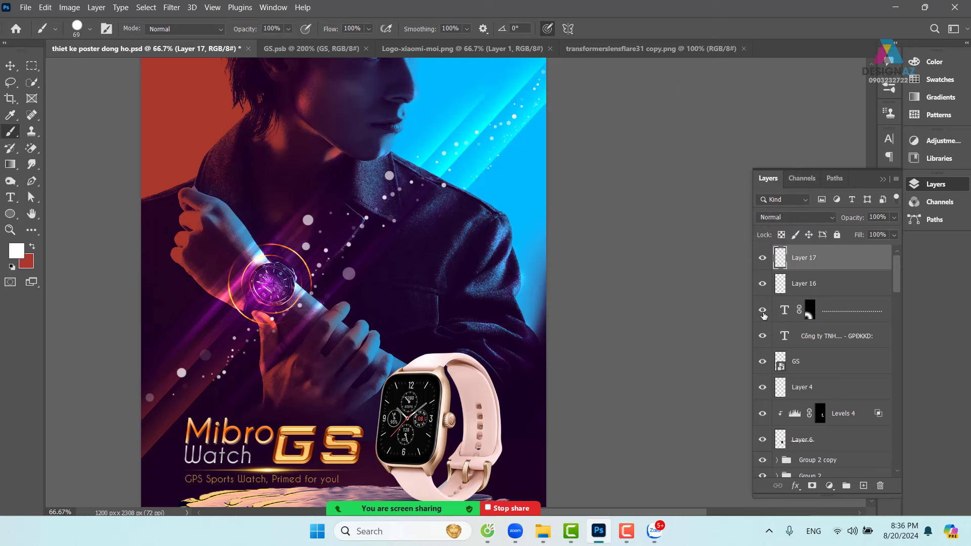
# Open the Gradient tool's gradient for editing and choose the Black, White preset from Basics.
pyautogui.press('g')
pyautogui.click(90, 28)
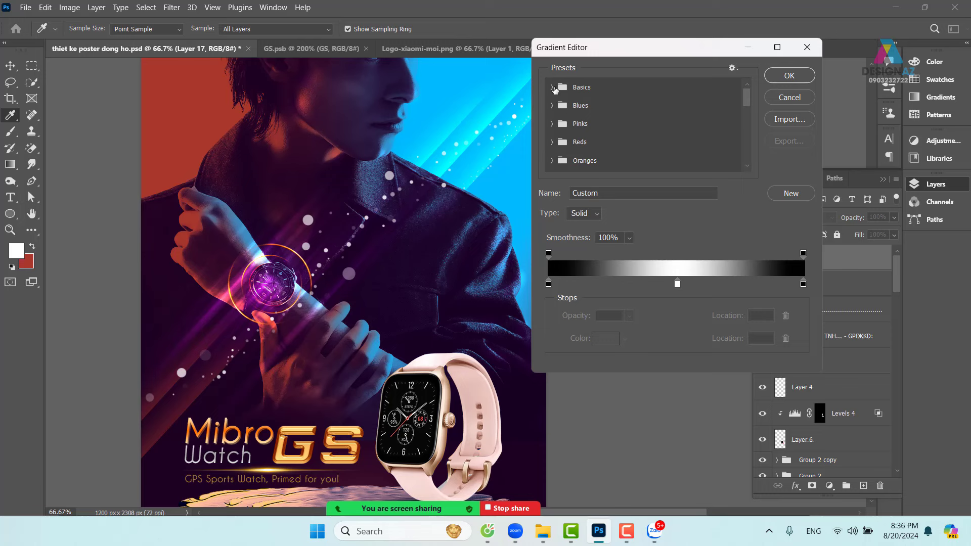
pyautogui.click(552, 87)
pyautogui.click(608, 107)
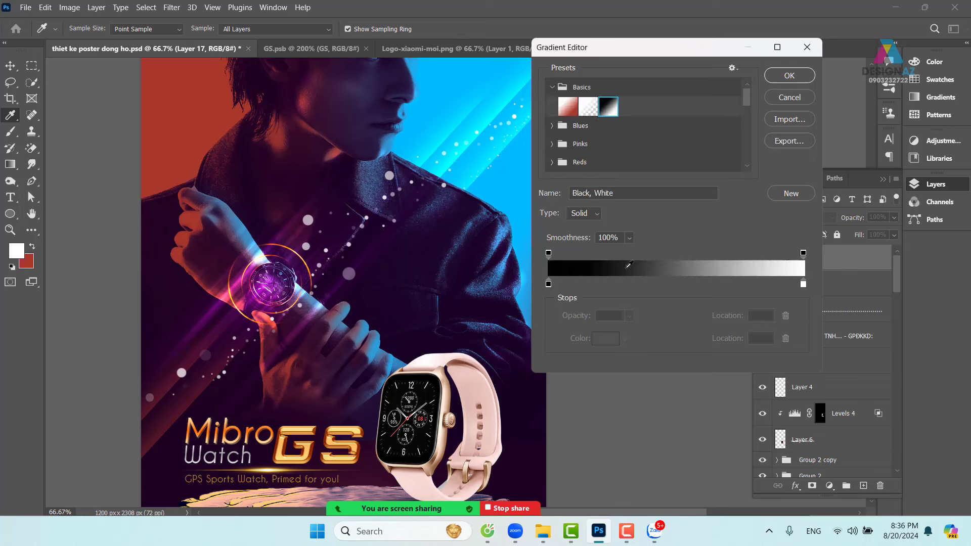
# Change the gradient's black start colour stop to a bright orange-red.
pyautogui.click(549, 284)
pyautogui.click(609, 338)
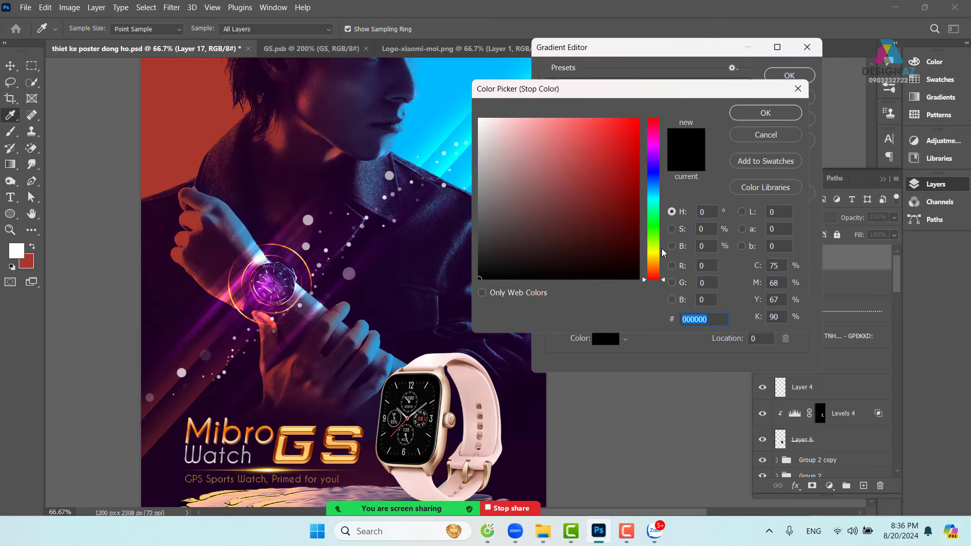
pyautogui.click(657, 268)
pyautogui.write('ff6c00')
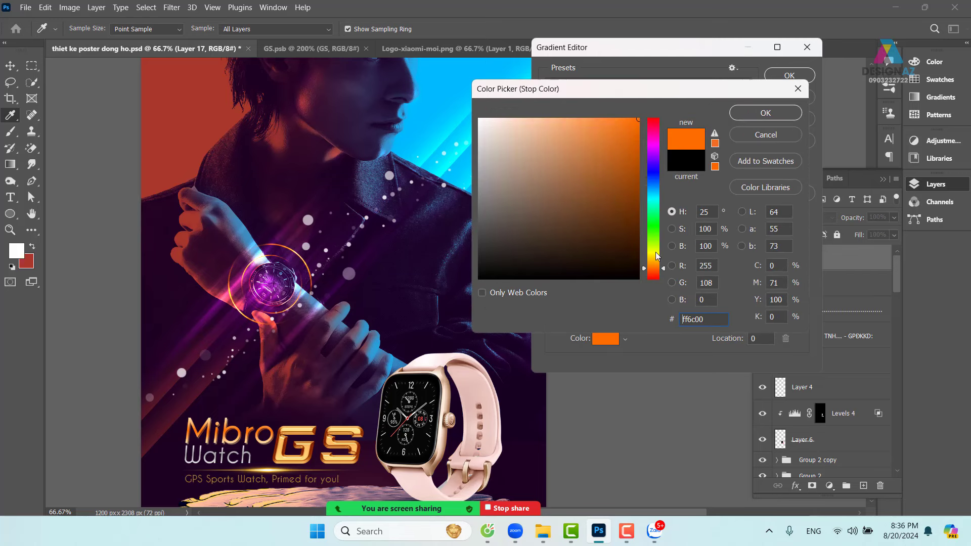
pyautogui.click(659, 268)
pyautogui.click(660, 273)
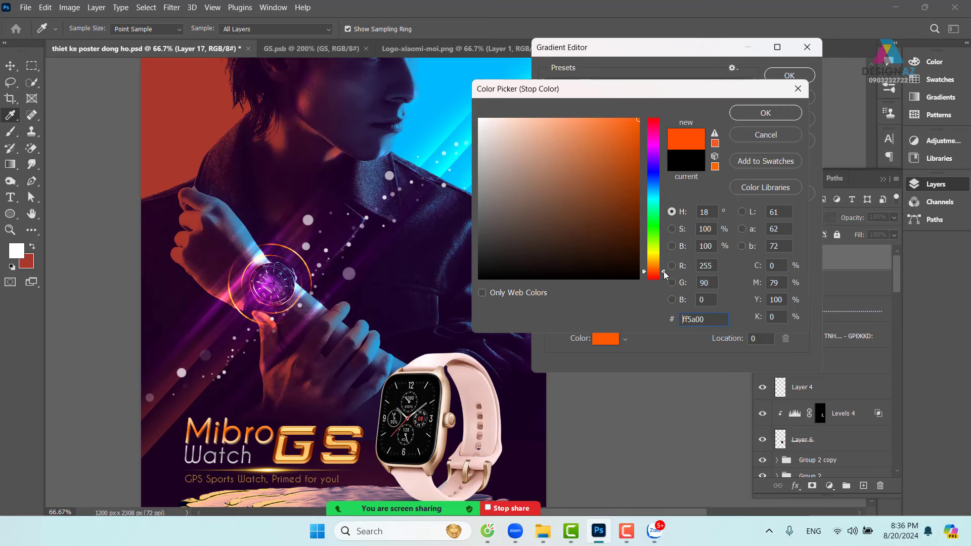
pyautogui.click(765, 113)
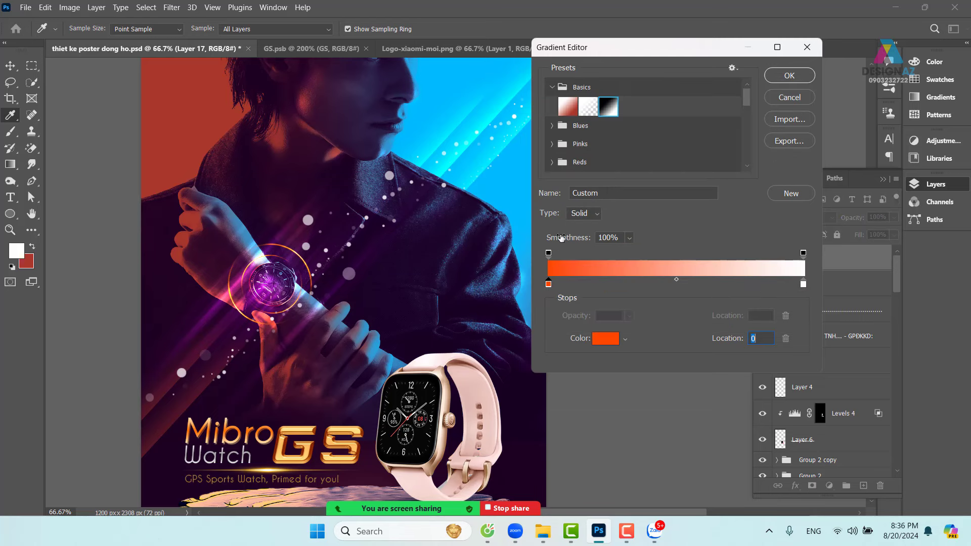
# Change the gradient's white end colour stop to cyan 00e4ff and accept the edited gradient.
pyautogui.click(804, 284)
pyautogui.click(610, 345)
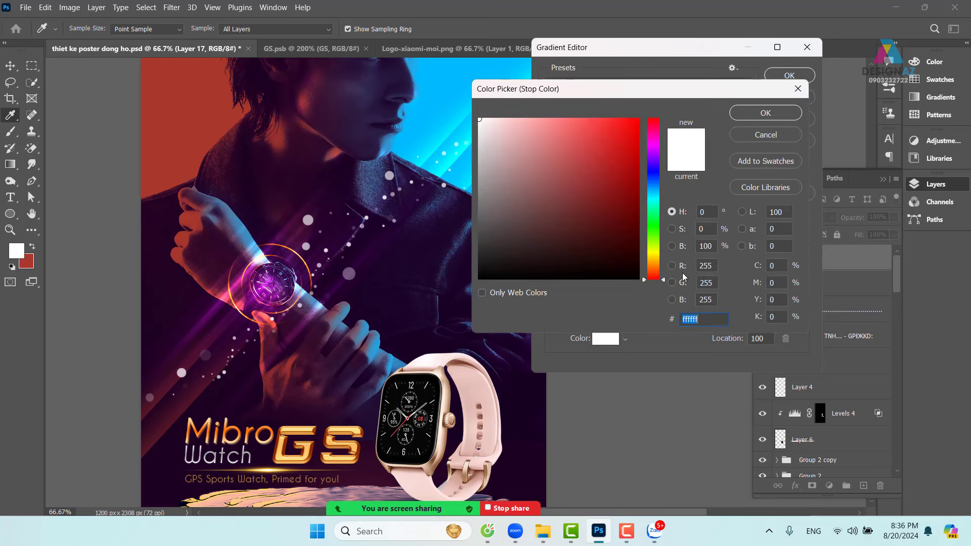
pyautogui.click(655, 195)
pyautogui.moveTo(634, 152); pyautogui.dragTo(670, 110)
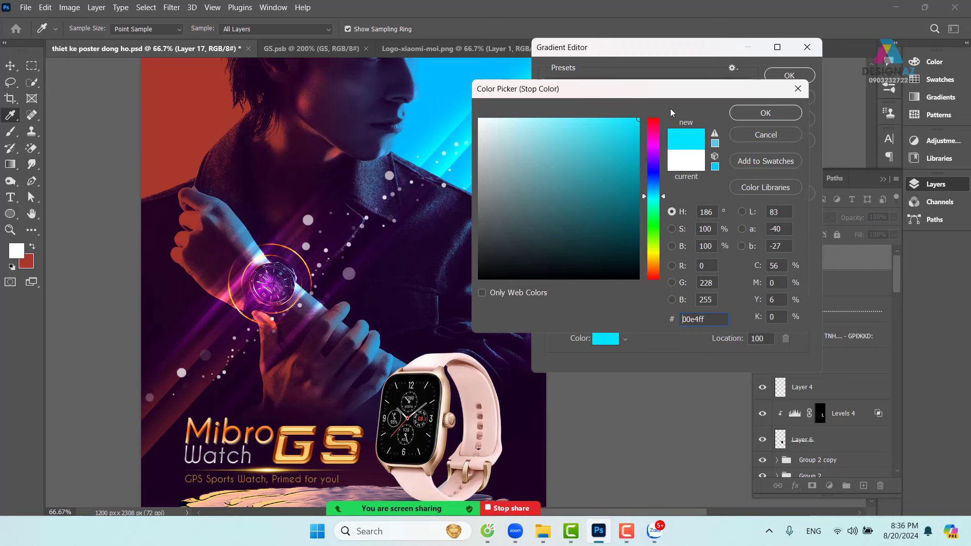
pyautogui.click(776, 119)
pyautogui.click(806, 77)
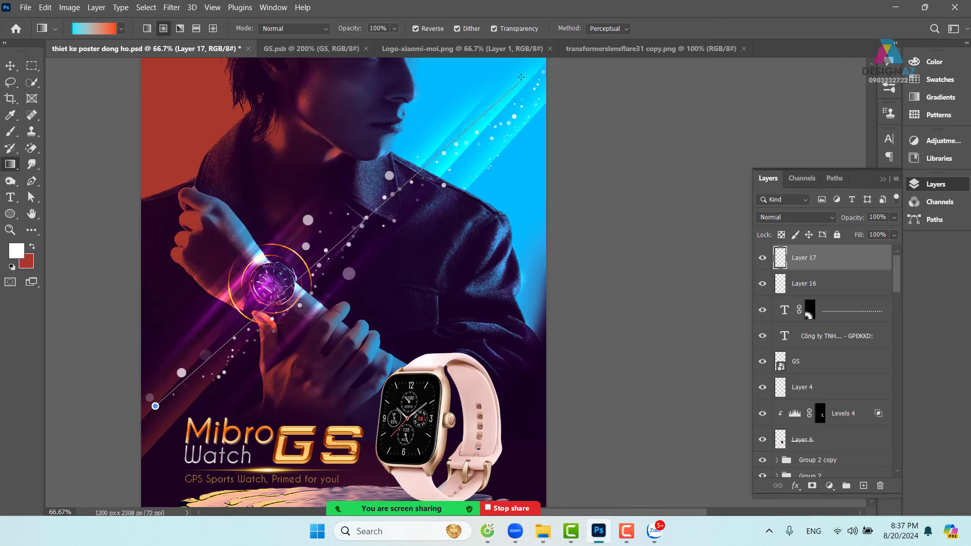
# Fill the new layer with a linear diagonal gradient, cyan at upper right to orange-red at lower left, clipped to the white dots layer.
pyautogui.moveTo(511, 73); pyautogui.dragTo(157, 404)
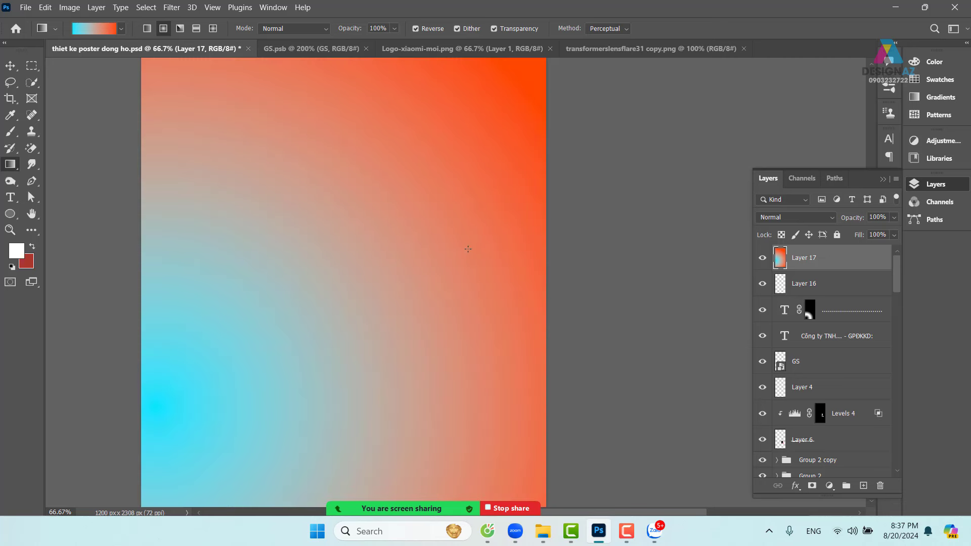
pyautogui.moveTo(467, 247); pyautogui.dragTo(251, 417)
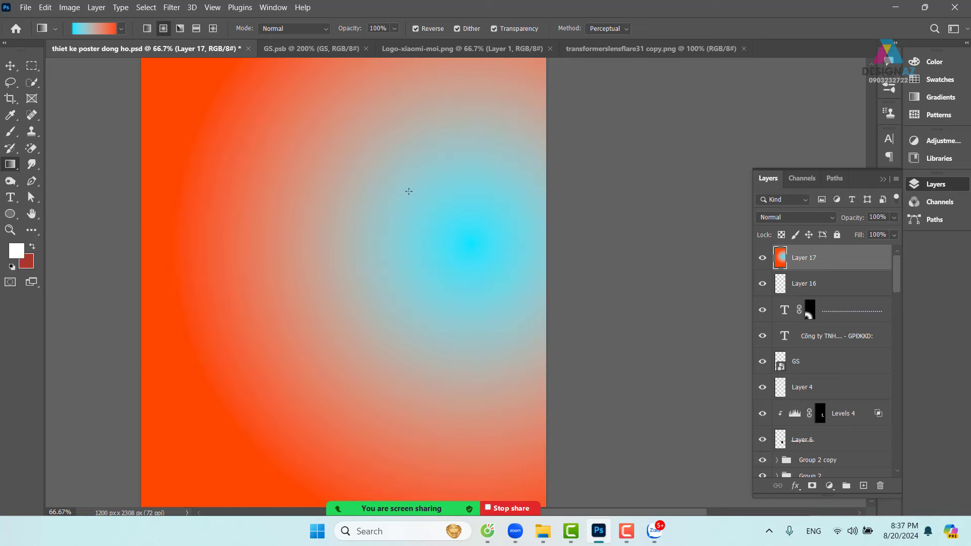
pyautogui.click(147, 28)
pyautogui.moveTo(429, 143); pyautogui.dragTo(135, 429)
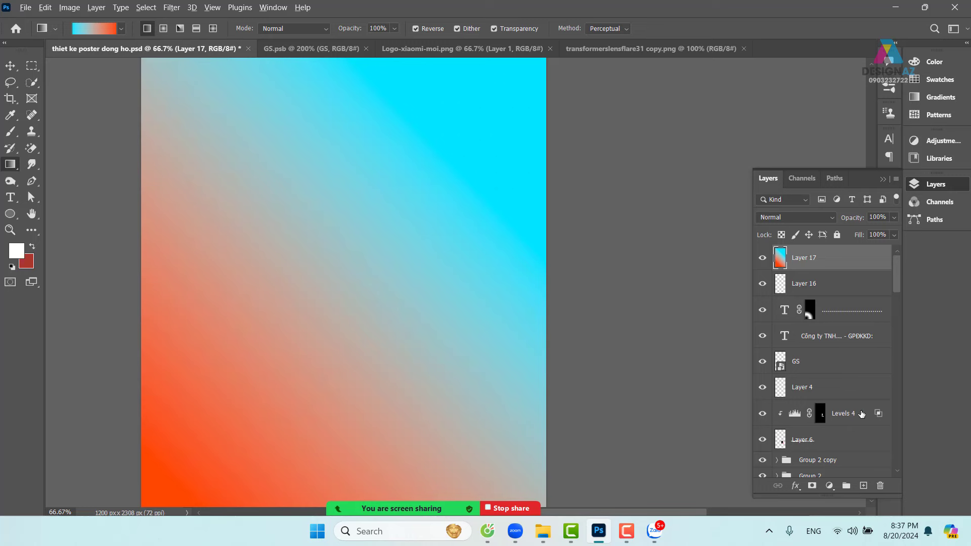
pyautogui.hotkey('ctrl', 'alt', 'g')
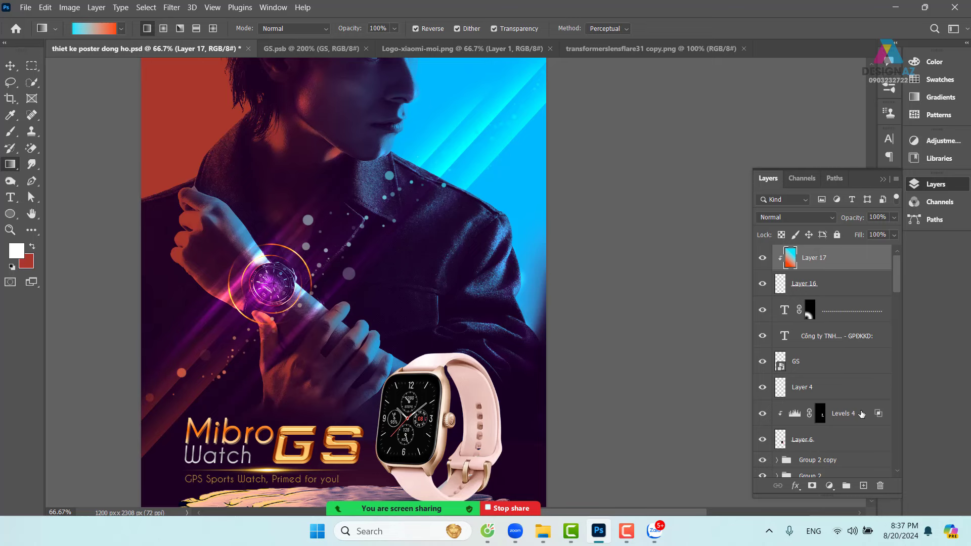
# Add a Gradient fill layer above the clipped gradient layer.
pyautogui.hotkey('ctrl', '-')
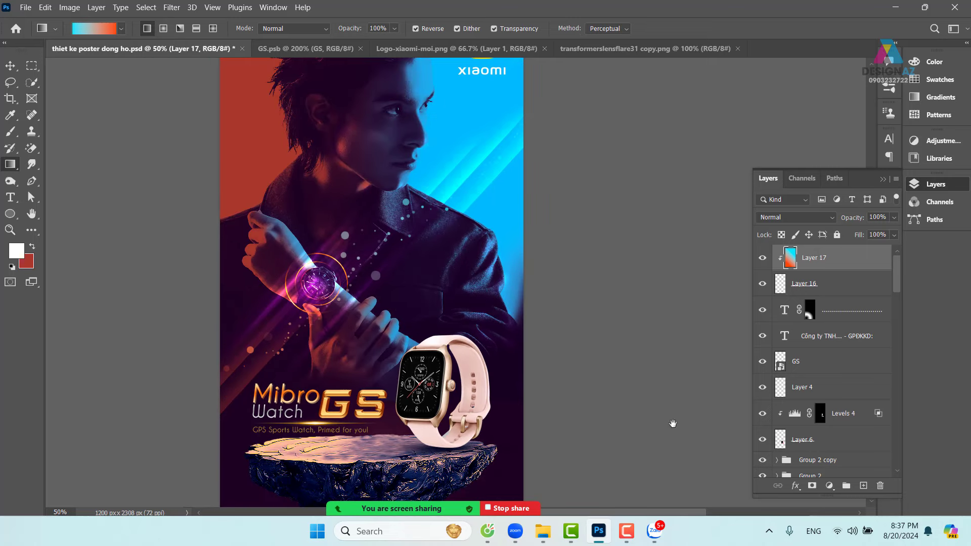
pyautogui.moveTo(502, 310); pyautogui.dragTo(517, 234)
pyautogui.hotkey('ctrl', '-')
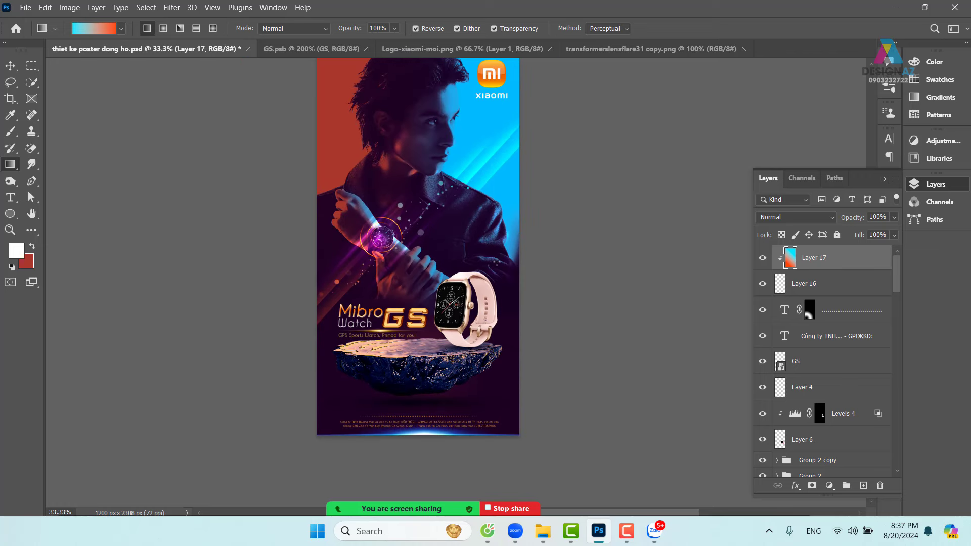
pyautogui.moveTo(450, 233); pyautogui.dragTo(443, 252)
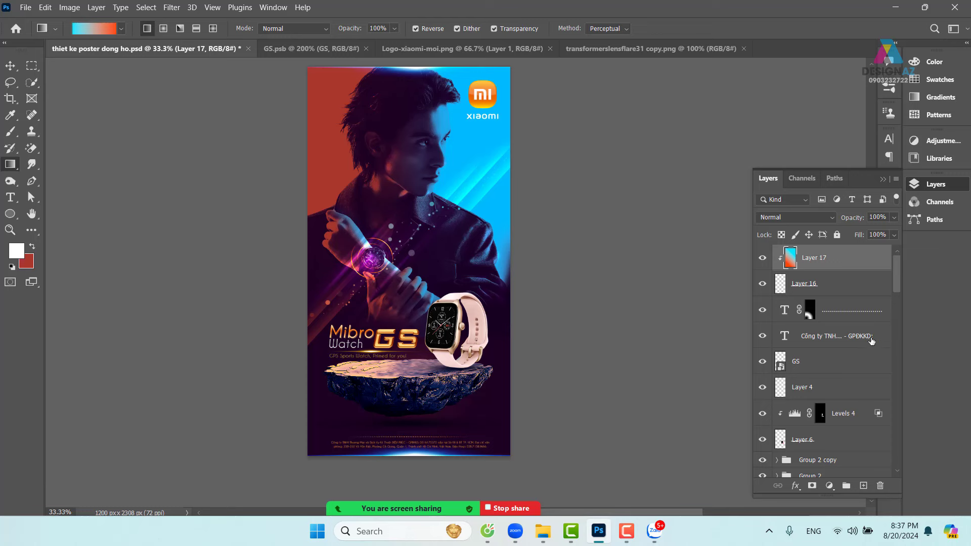
pyautogui.click(833, 488)
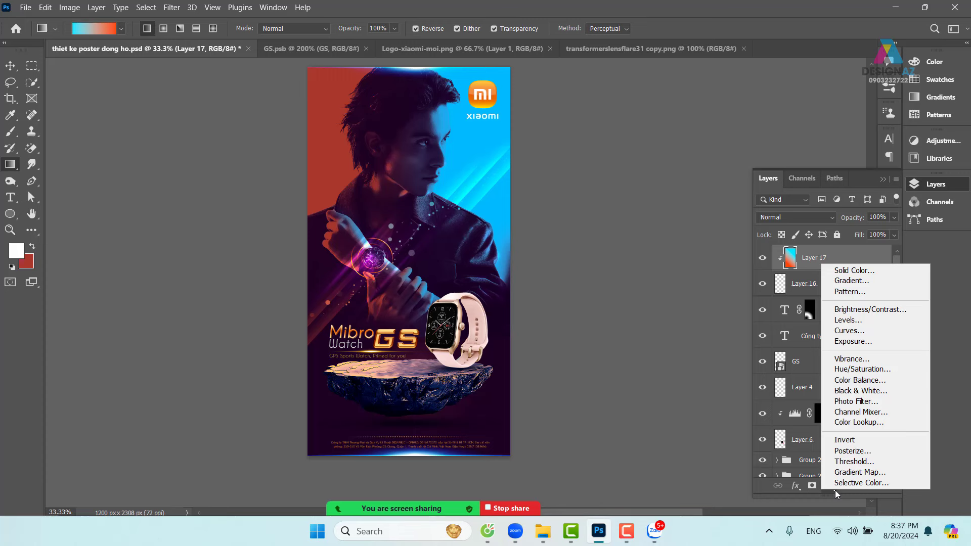
pyautogui.click(848, 281)
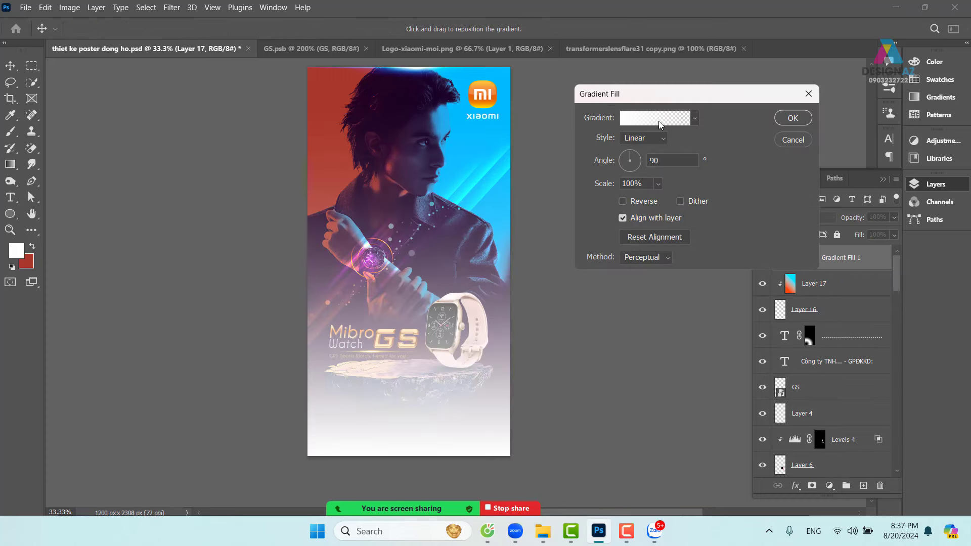
# Set the fill gradient's opaque colour stop to dark indigo 0c0039, keeping the Solid type, and accept the gradient.
pyautogui.click(658, 120)
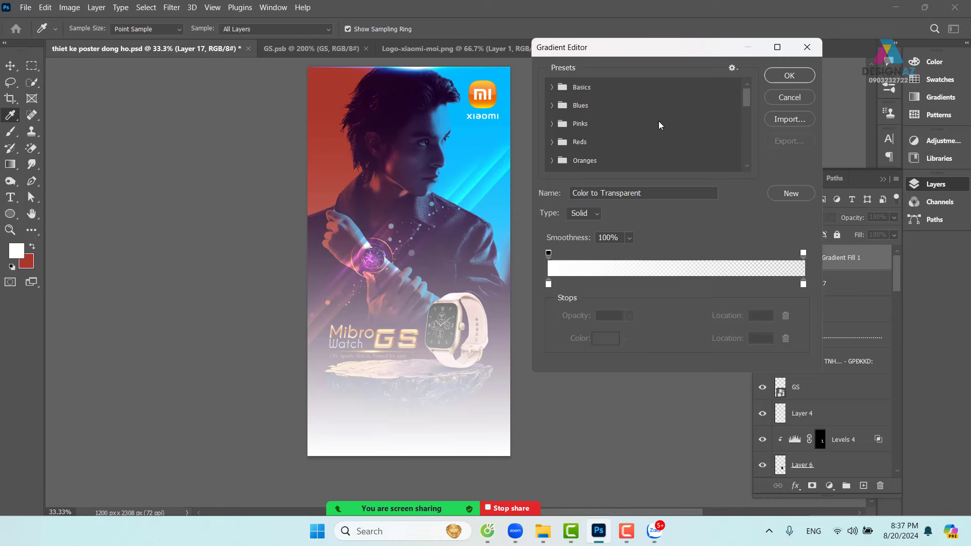
pyautogui.click(548, 285)
pyautogui.click(612, 339)
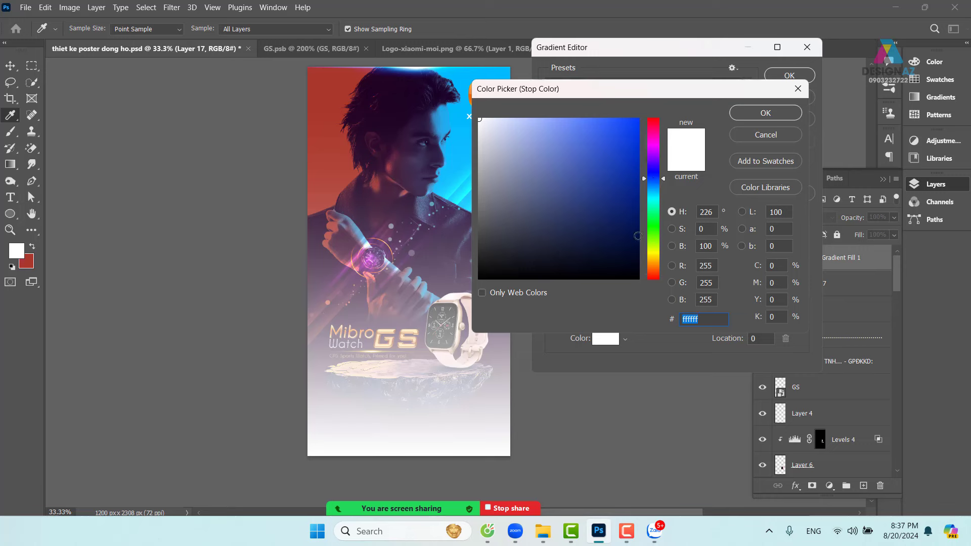
pyautogui.write('000d39')
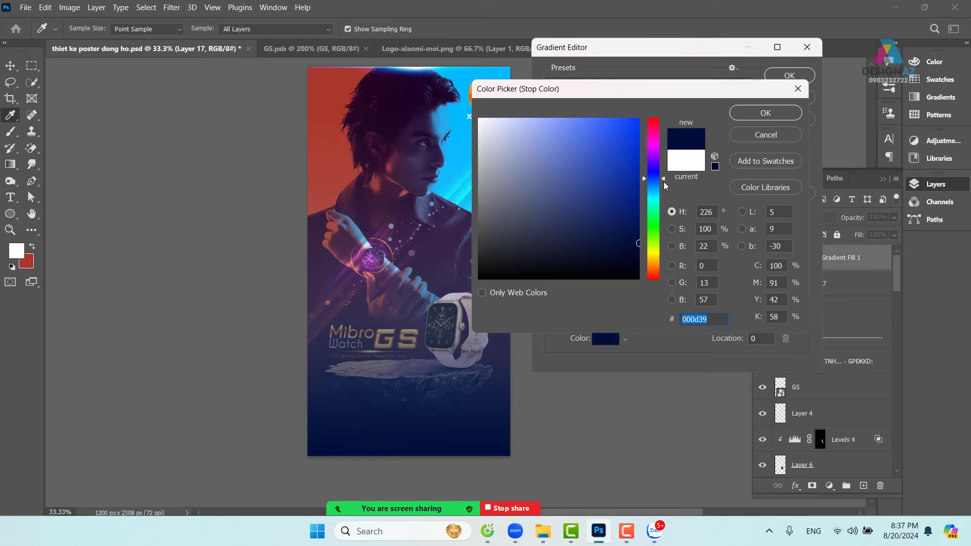
pyautogui.moveTo(660, 177); pyautogui.dragTo(661, 165)
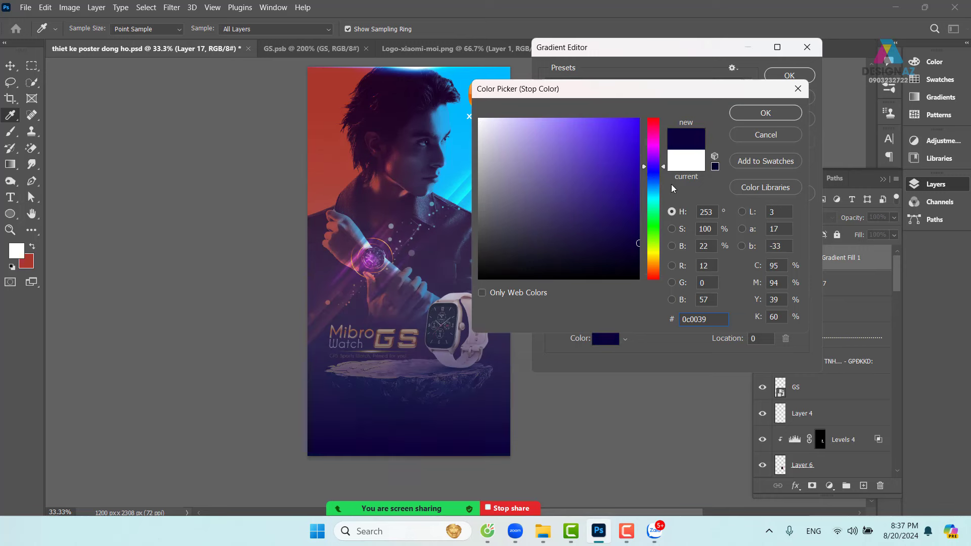
pyautogui.click(748, 114)
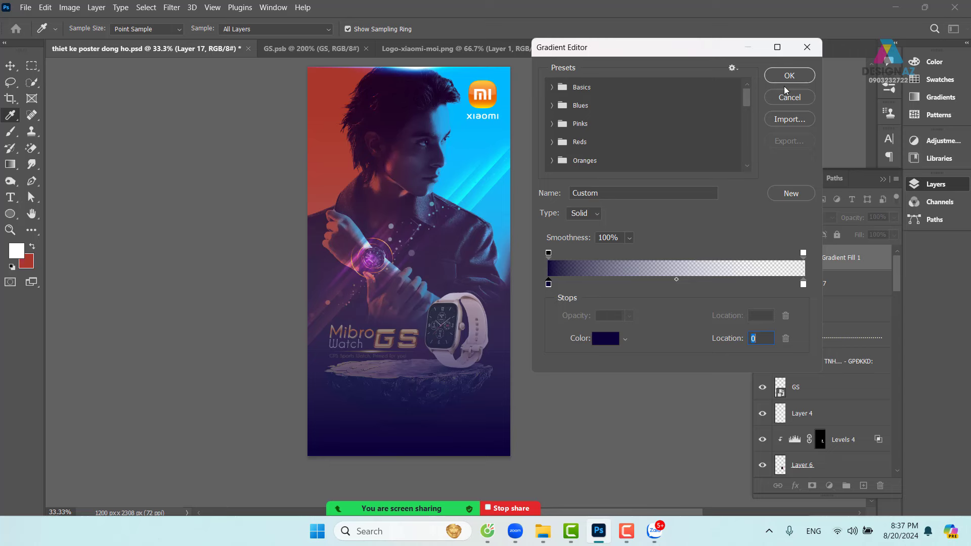
pyautogui.click(595, 217)
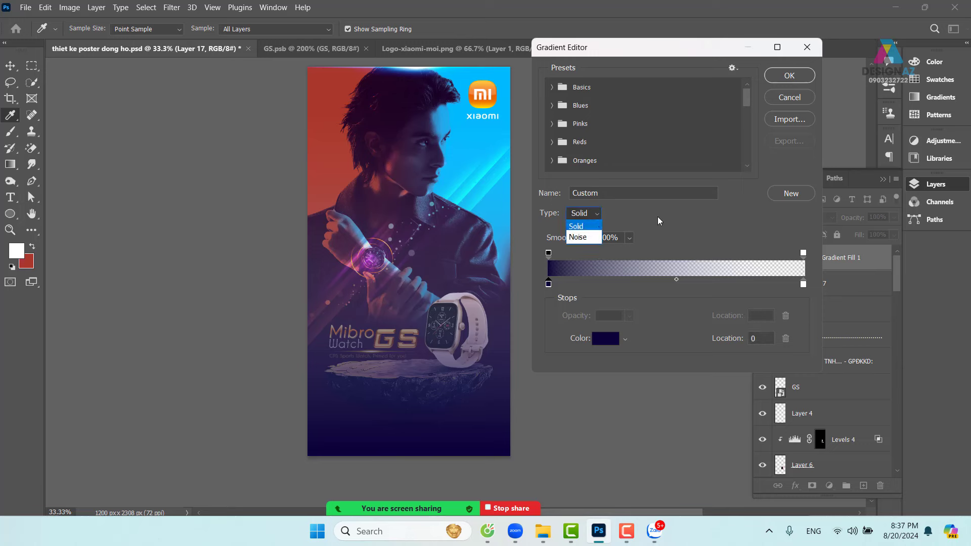
pyautogui.click(657, 217)
pyautogui.click(785, 80)
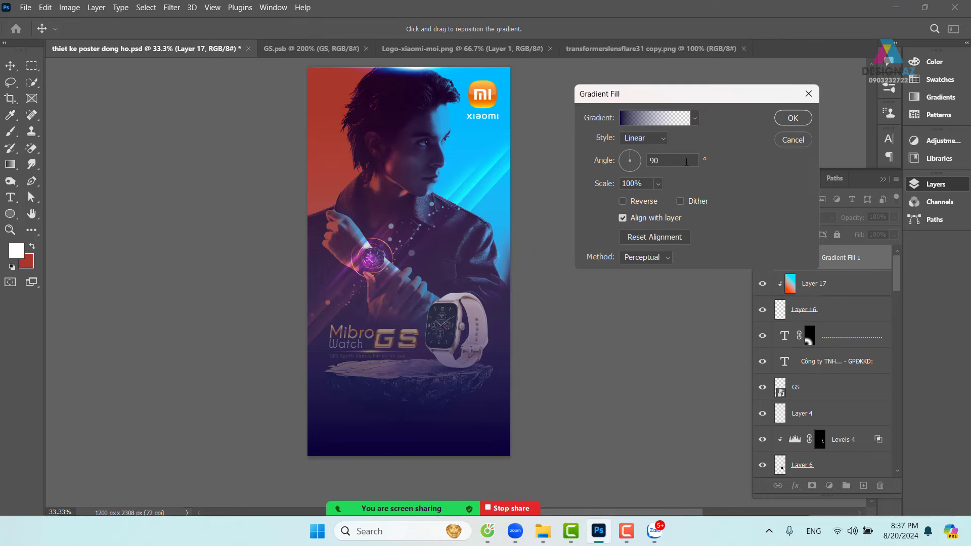
# Make the gradient fill Radial and reversed with a scale of 119%, and apply it.
pyautogui.click(664, 141)
pyautogui.click(647, 161)
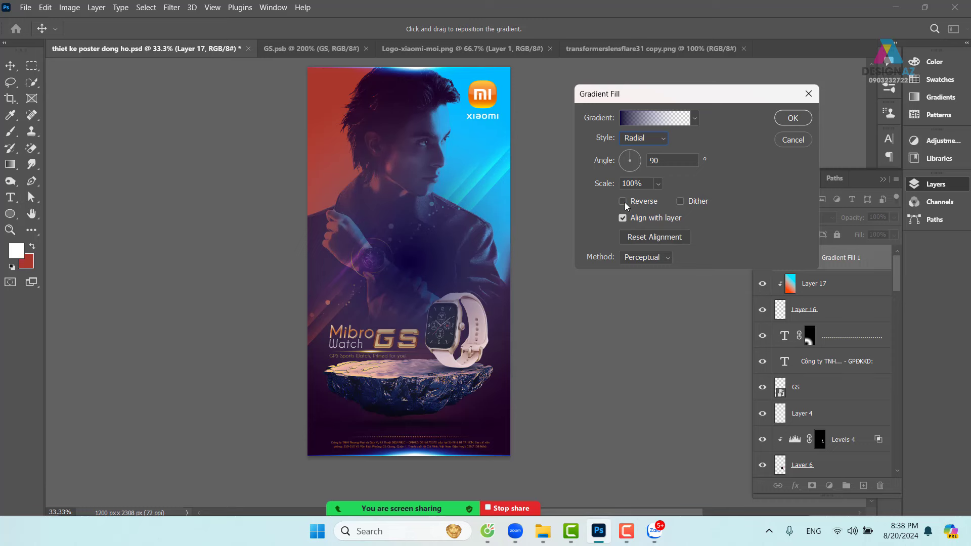
pyautogui.click(623, 201)
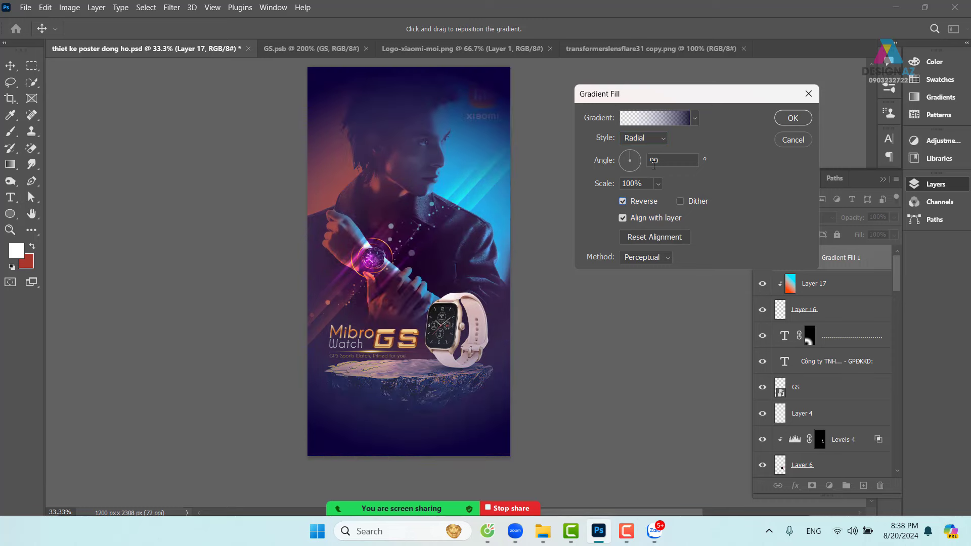
pyautogui.click(660, 185)
pyautogui.moveTo(663, 200); pyautogui.dragTo(666, 199)
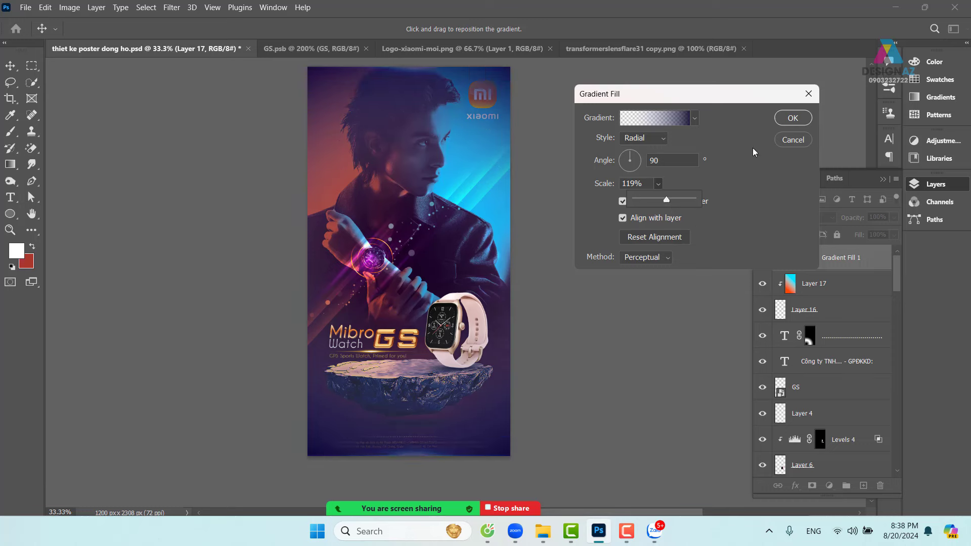
pyautogui.click(787, 120)
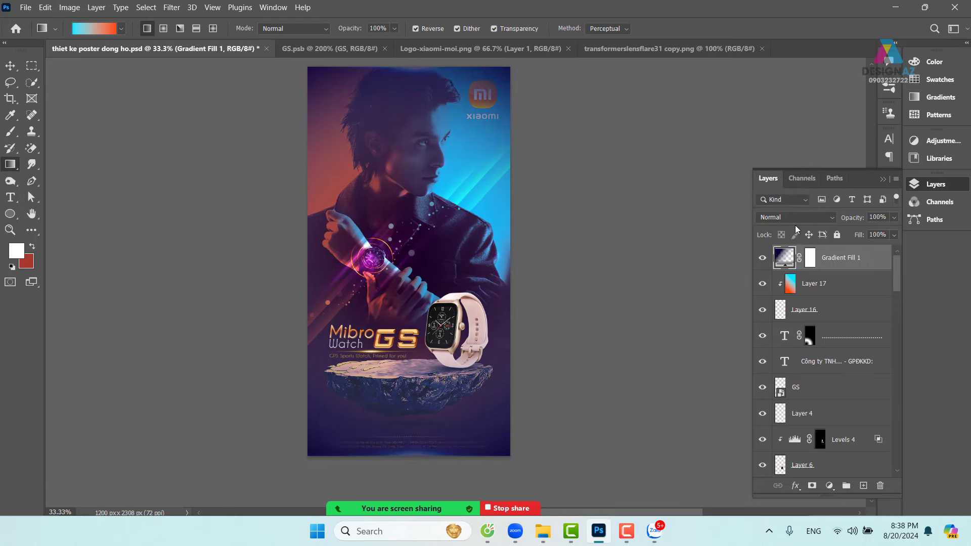
# Set the gradient fill layer's blend mode to Soft Light and compare the poster with and without the layer.
pyautogui.click(794, 217)
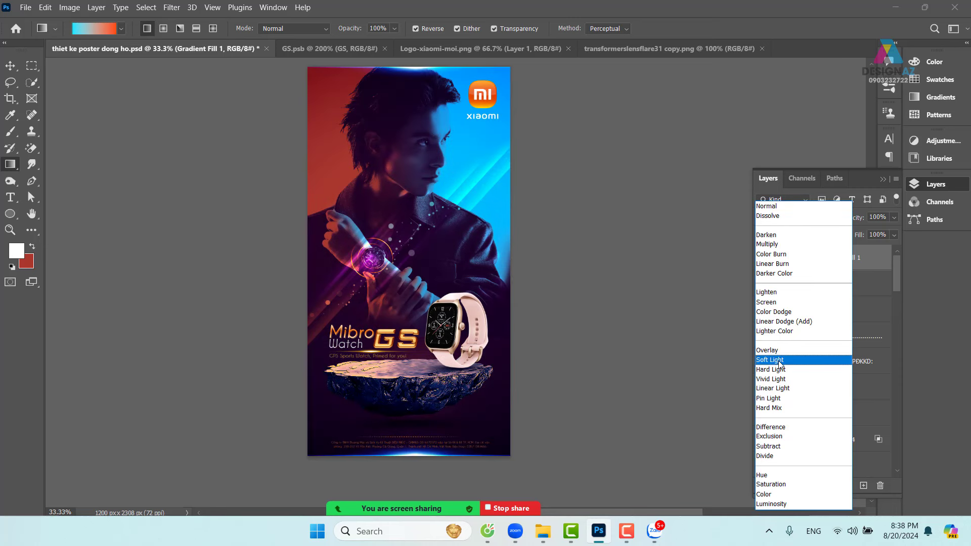
pyautogui.click(779, 362)
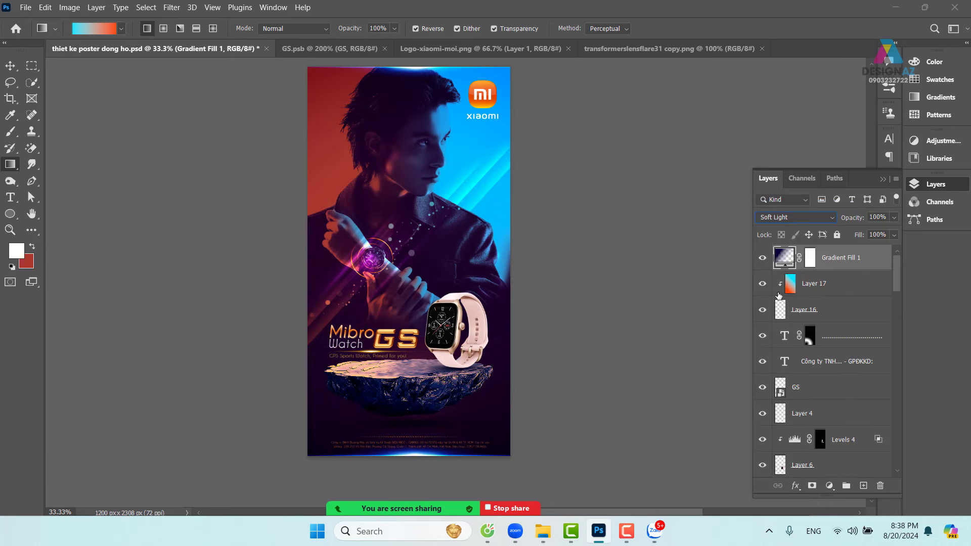
pyautogui.click(763, 258)
pyautogui.click(763, 258)
# Examine the title, rock platform and product watch up close, and review the whole poster.
pyautogui.hotkey('ctrl', '+')
pyautogui.hotkey('ctrl', '+')
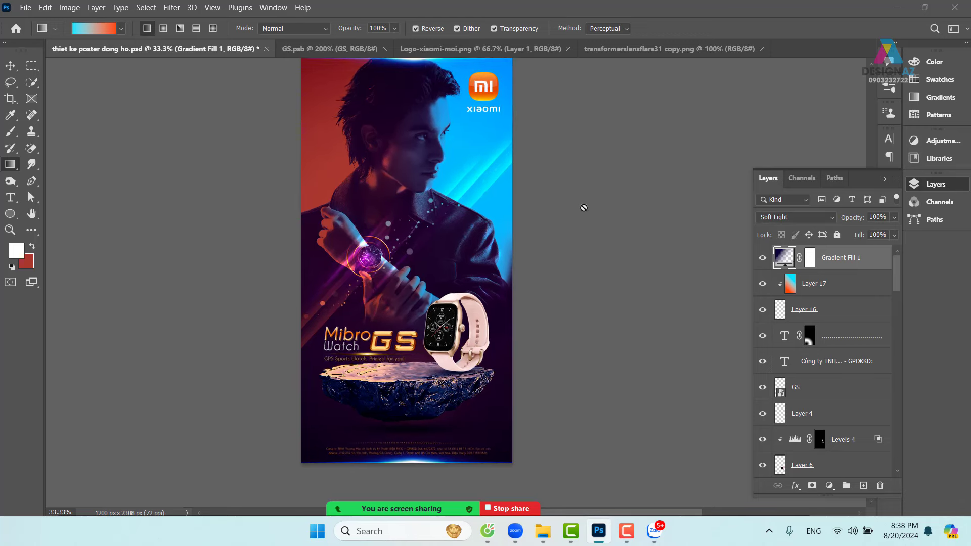
pyautogui.moveTo(374, 321); pyautogui.dragTo(484, 158)
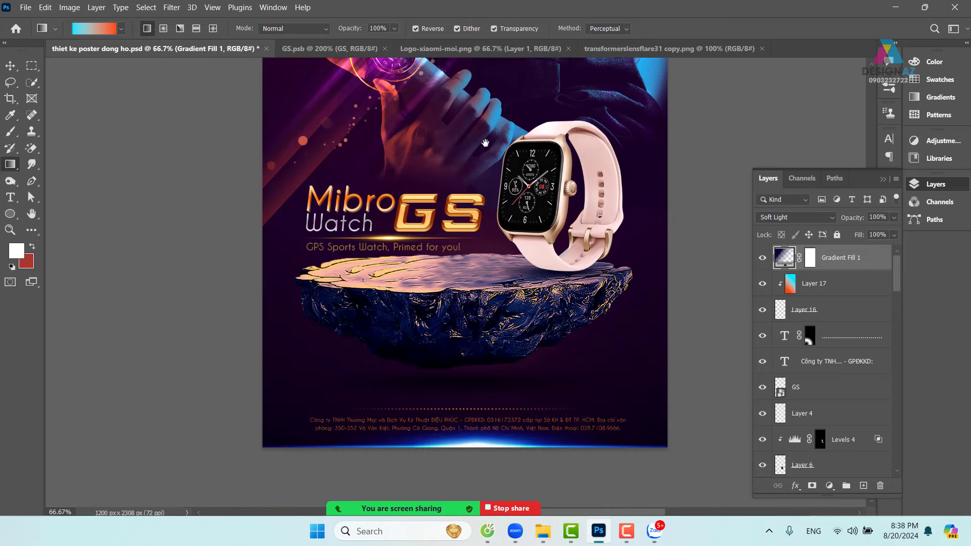
pyautogui.hotkey('ctrl', '+')
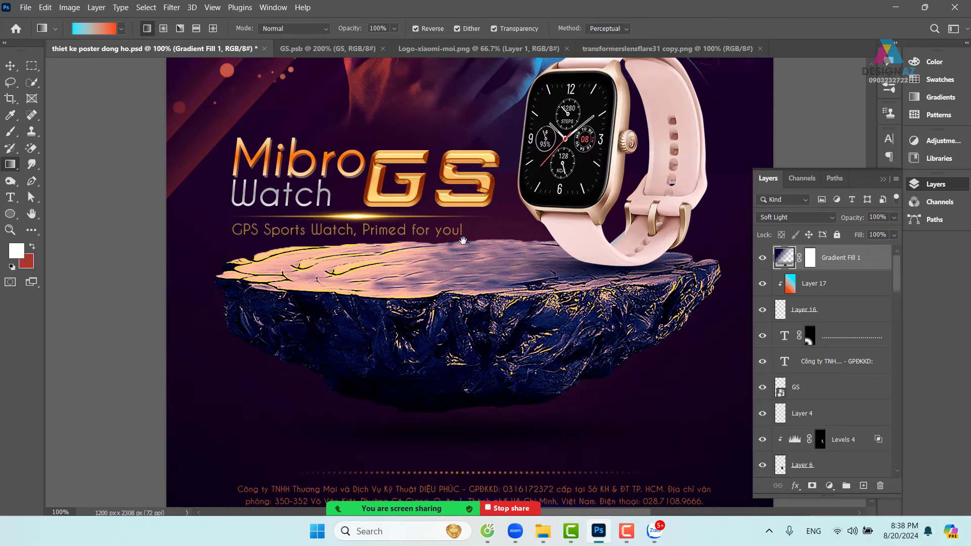
pyautogui.moveTo(463, 241); pyautogui.dragTo(445, 235)
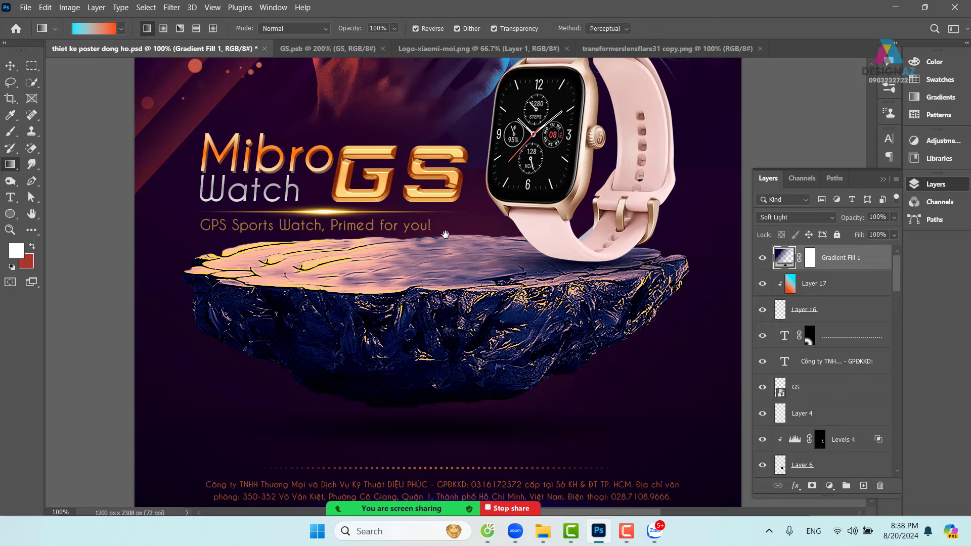
pyautogui.hotkey('ctrl', '-')
pyautogui.hotkey('ctrl', '-')
pyautogui.hotkey('ctrl', '-')
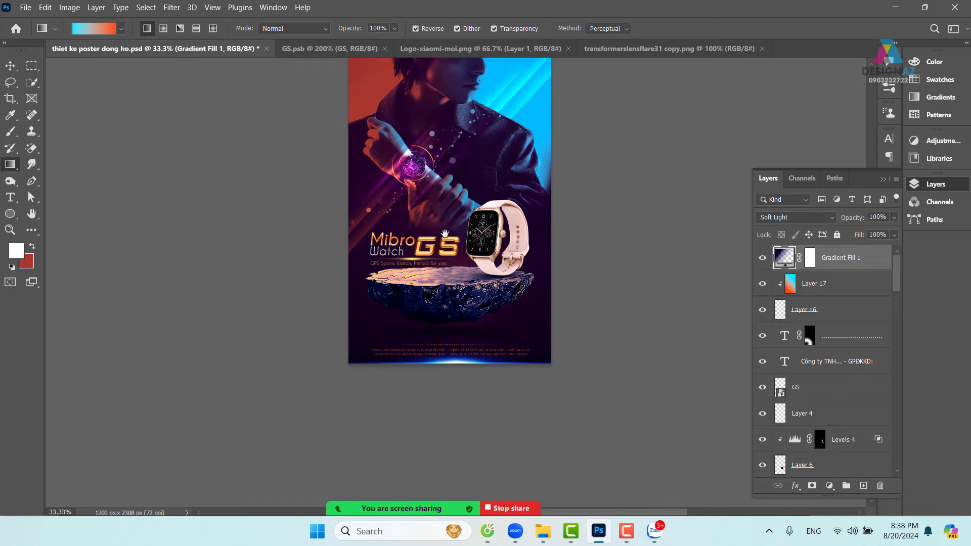
pyautogui.moveTo(445, 234); pyautogui.dragTo(430, 351)
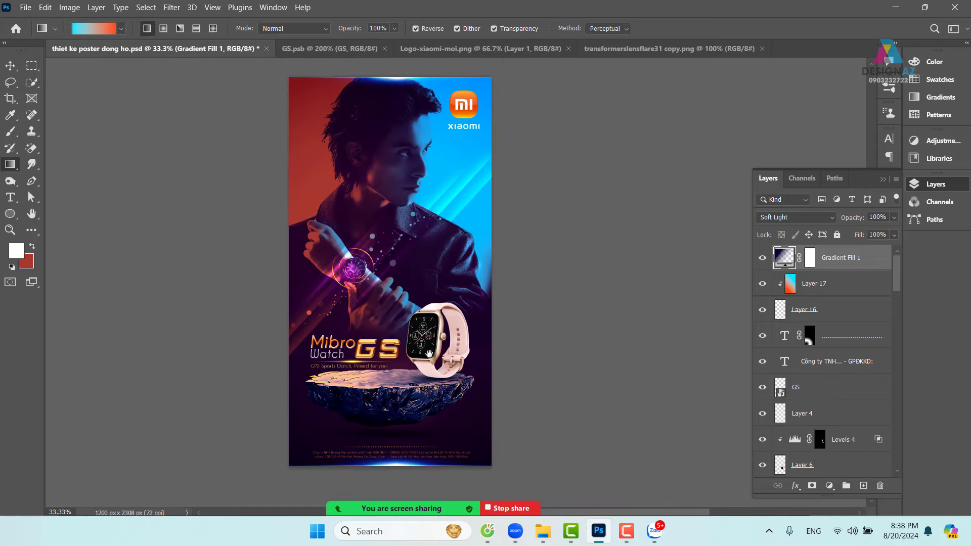
# Review the poster in full-screen view, both as a whole and enlarged around the model, title and product watch.
pyautogui.press('f')
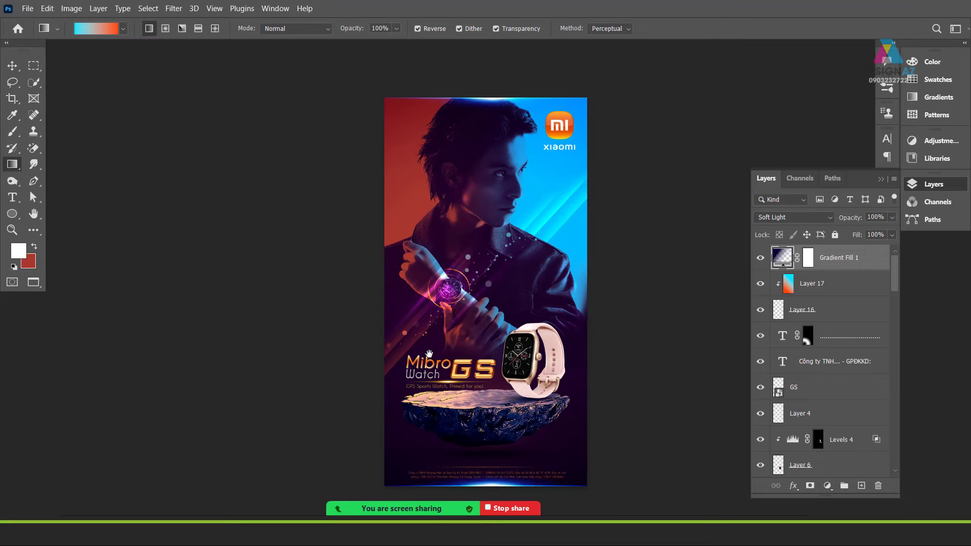
pyautogui.moveTo(595, 370); pyautogui.dragTo(528, 340)
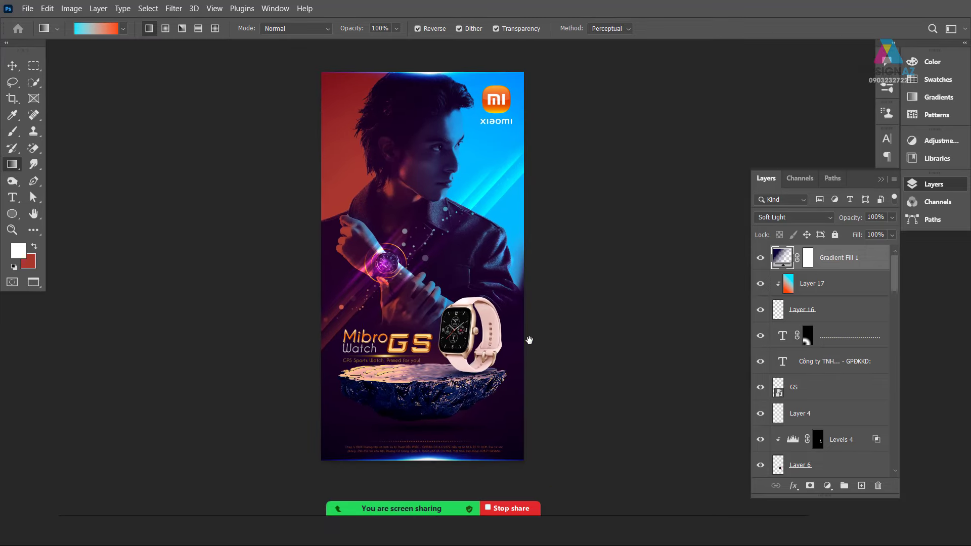
pyautogui.hotkey('ctrl', '+')
pyautogui.moveTo(464, 246); pyautogui.dragTo(492, 279)
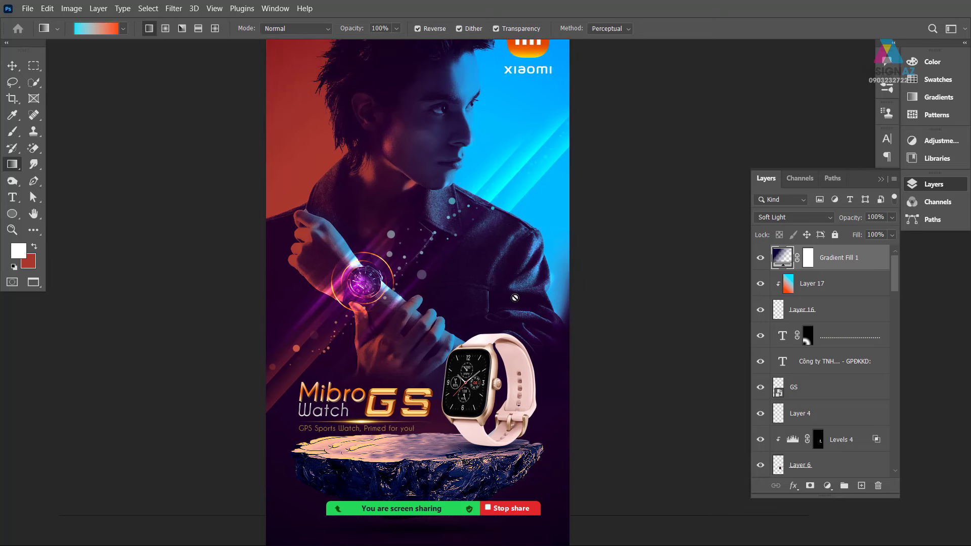
pyautogui.press('f')
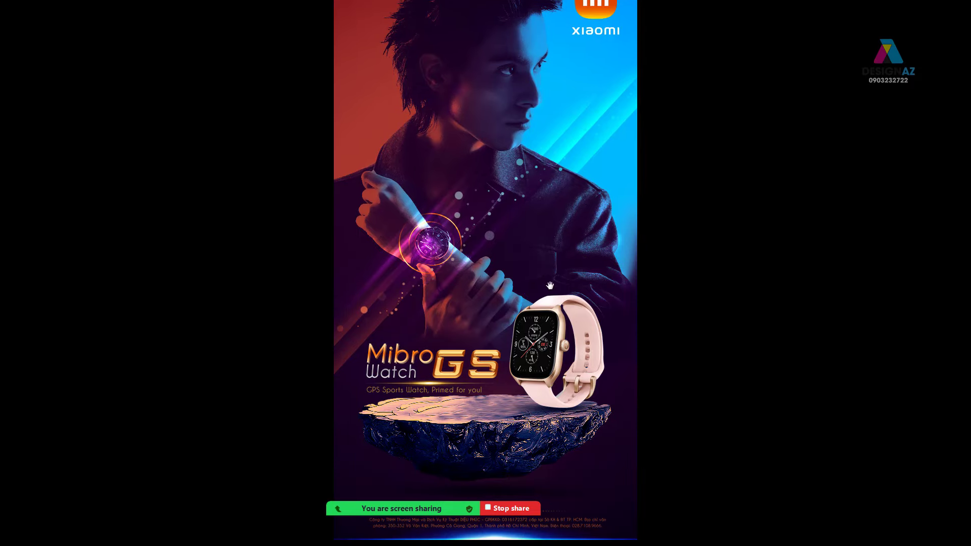
pyautogui.moveTo(549, 285); pyautogui.dragTo(517, 305)
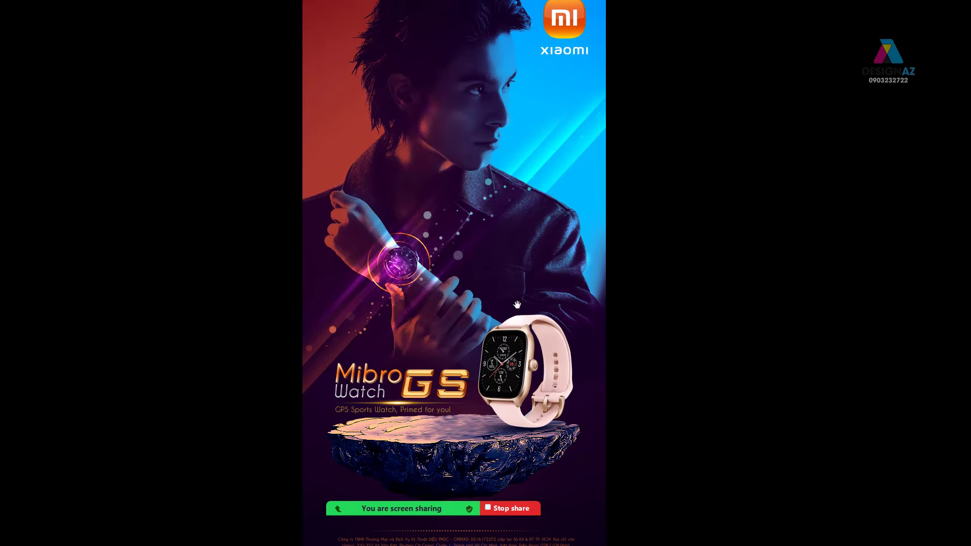
pyautogui.hotkey('ctrl', '0')
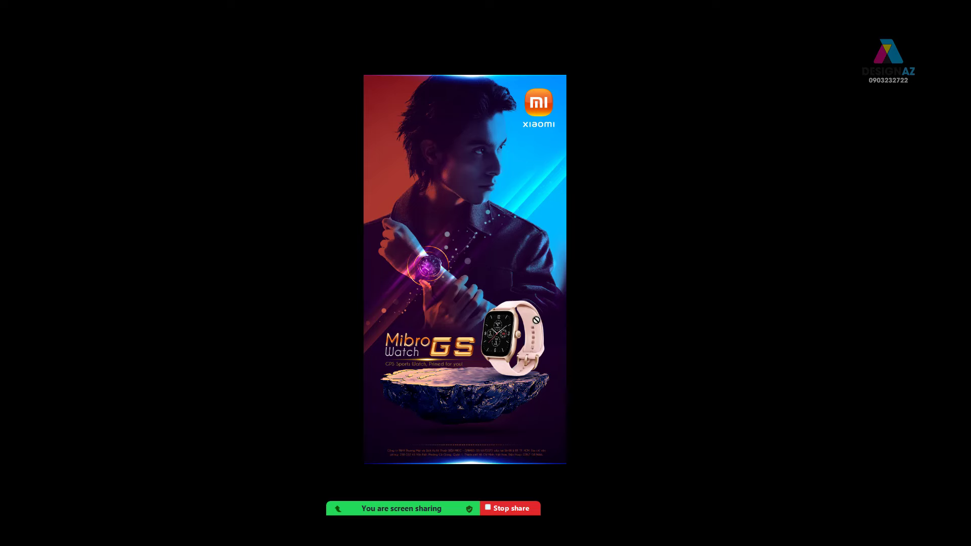
pyautogui.hotkey('ctrl', '+')
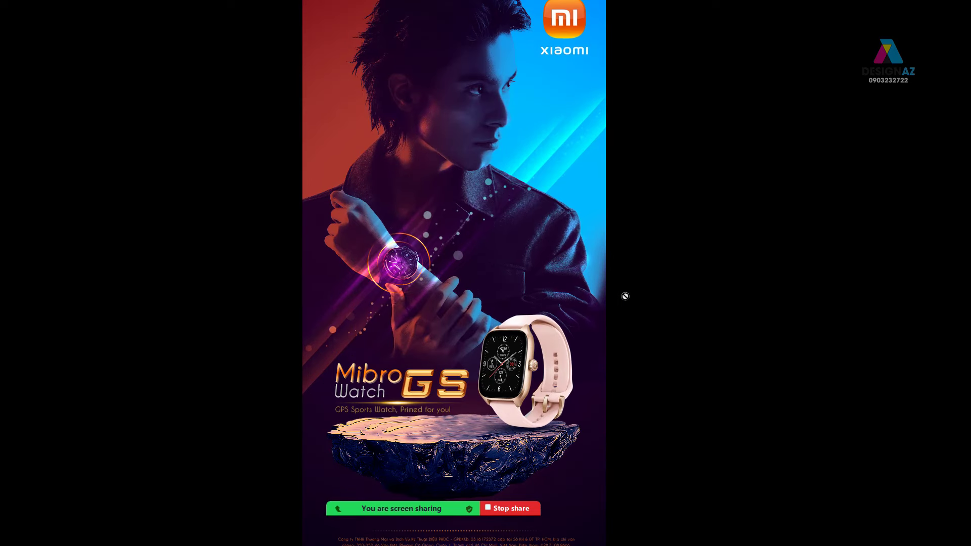
# Add a Channel Mixer adjustment layer above the gradient fill and set its Blue output to Green +90% and Blue -3%.
pyautogui.press('F7')
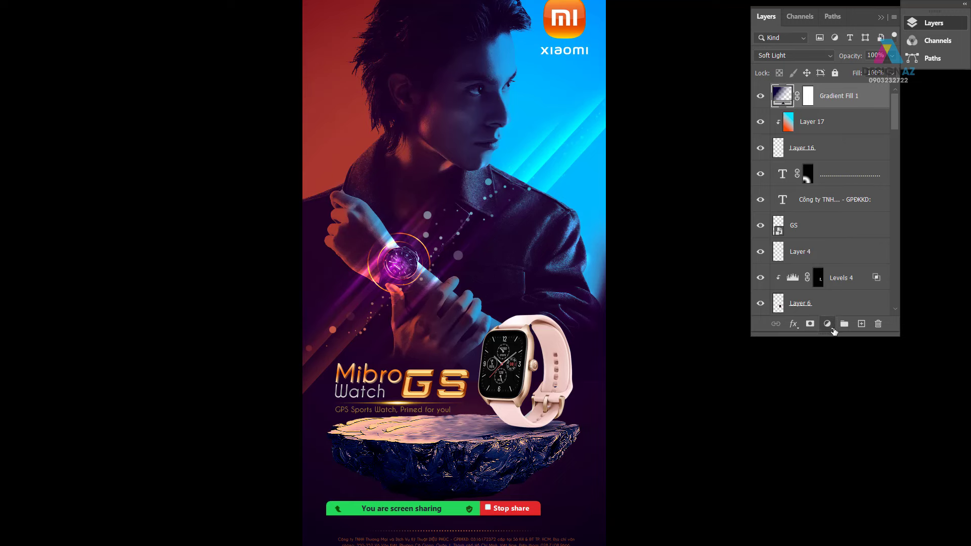
pyautogui.click(831, 328)
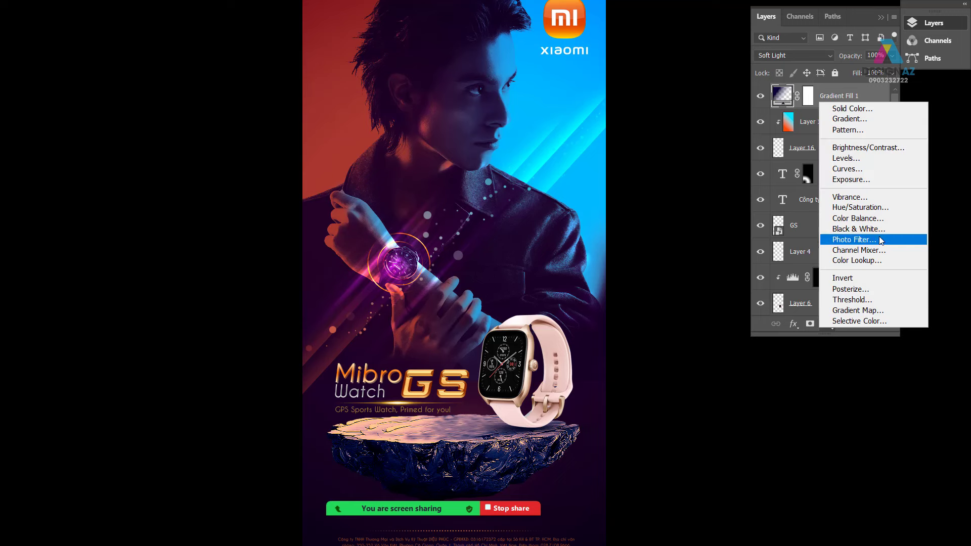
pyautogui.click(880, 251)
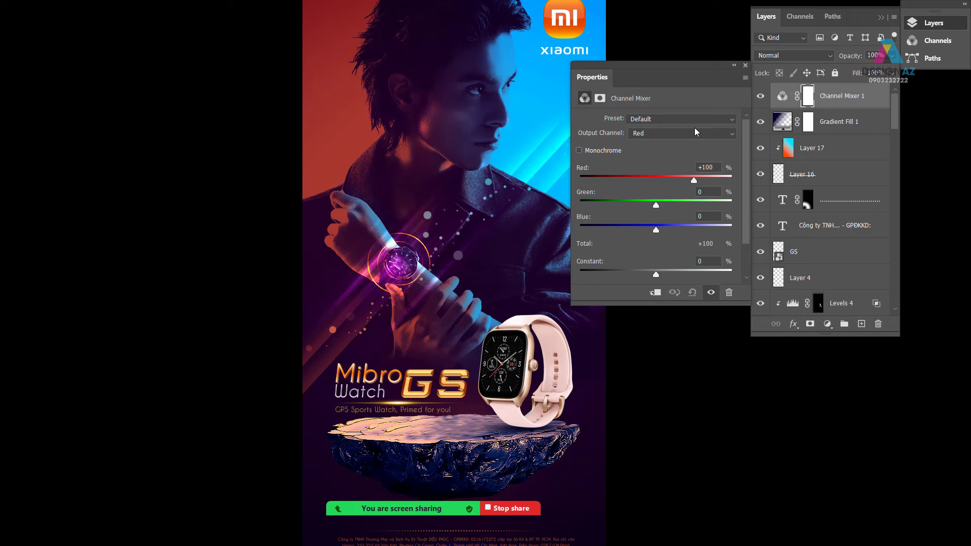
pyautogui.click(695, 134)
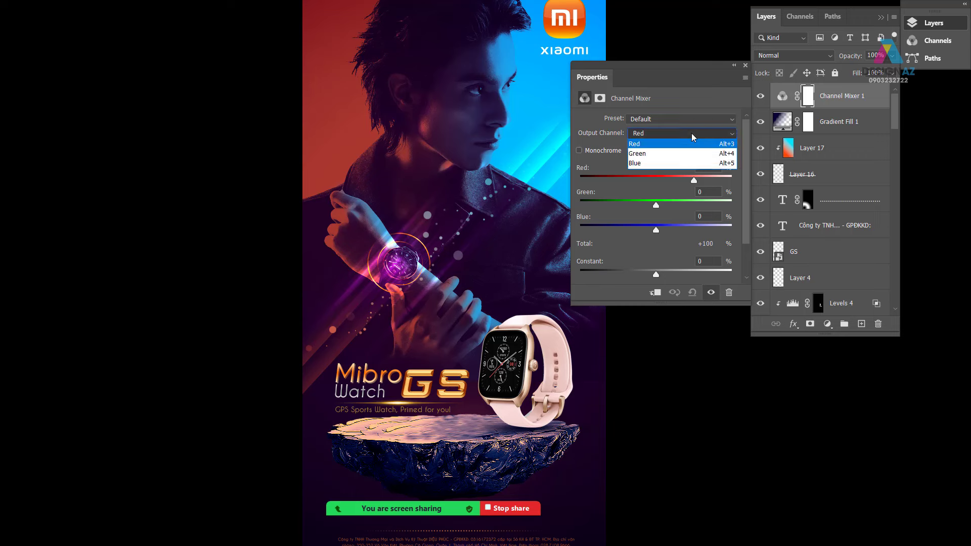
pyautogui.click(681, 163)
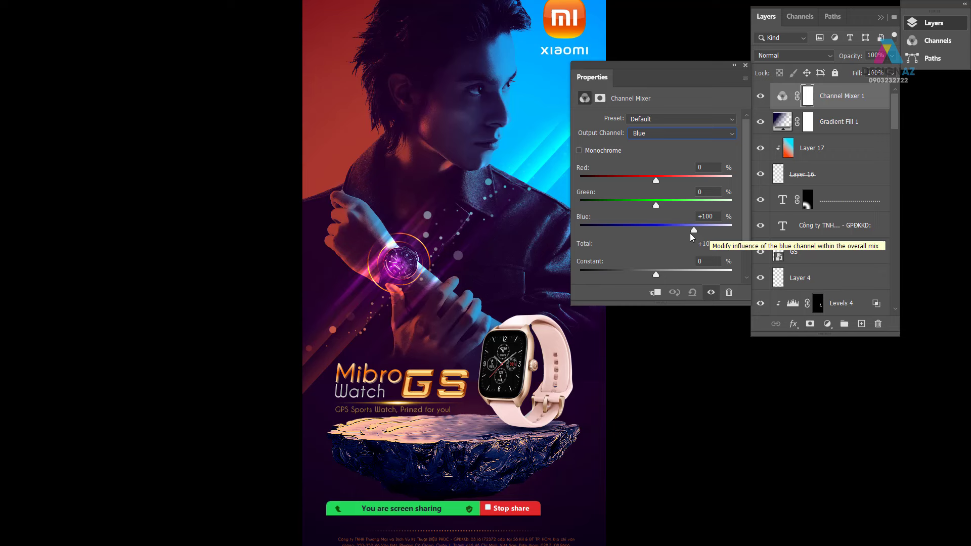
pyautogui.moveTo(658, 206); pyautogui.dragTo(655, 231)
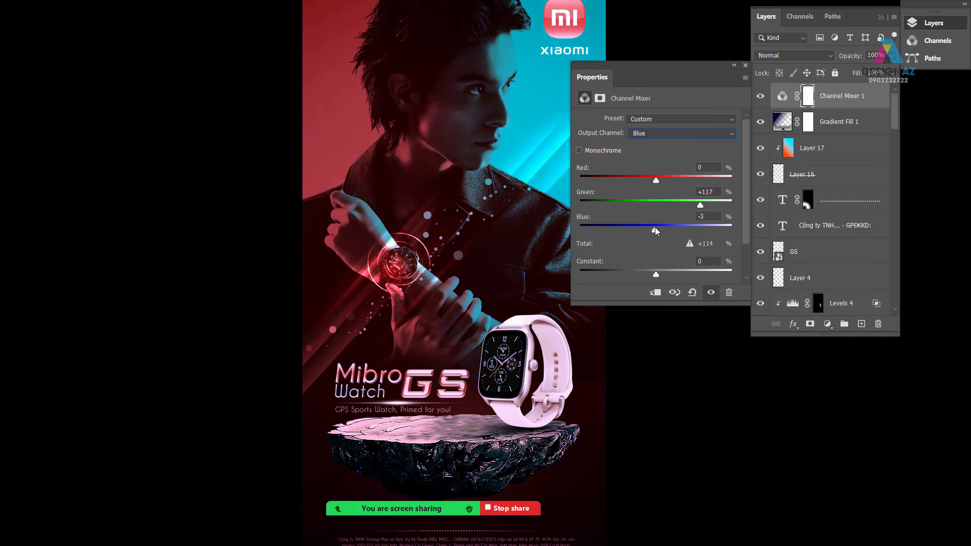
pyautogui.moveTo(699, 206)
pyautogui.mouseDown()
pyautogui.moveTo(676, 210)
pyautogui.moveTo(691, 207)
pyautogui.mouseUp()
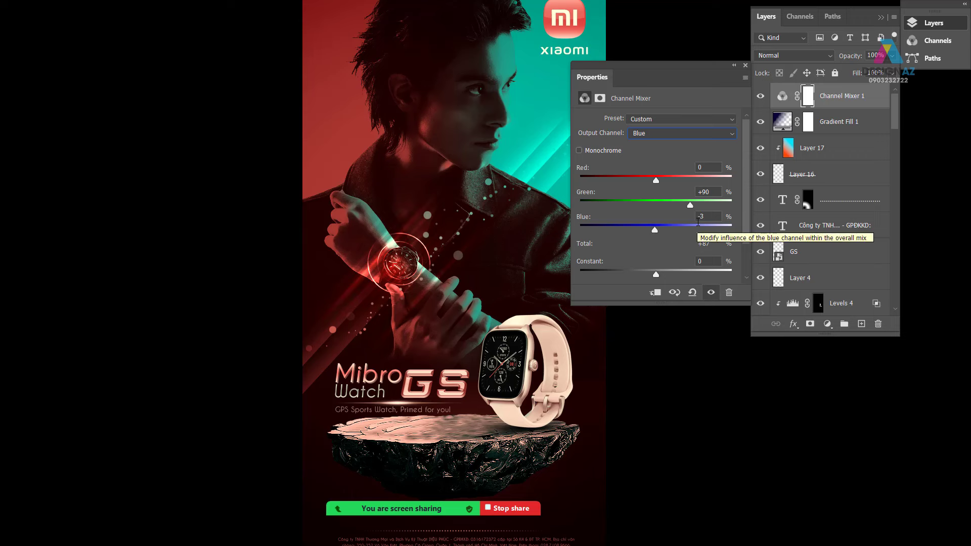
# Set the Channel Mixer's Green output to Green +23% and Blue +68%, and close its properties.
pyautogui.click(701, 134)
pyautogui.click(667, 156)
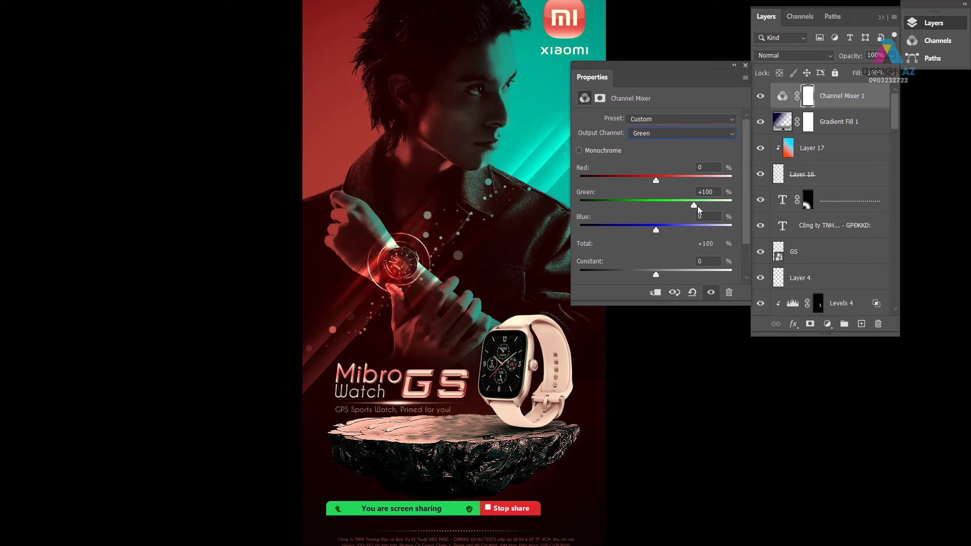
pyautogui.moveTo(695, 206); pyautogui.dragTo(684, 230)
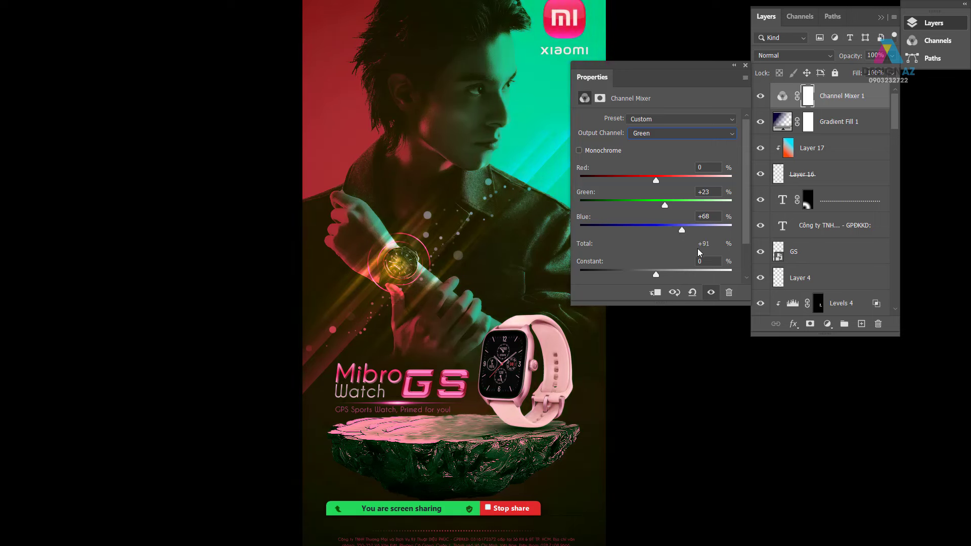
pyautogui.click(745, 66)
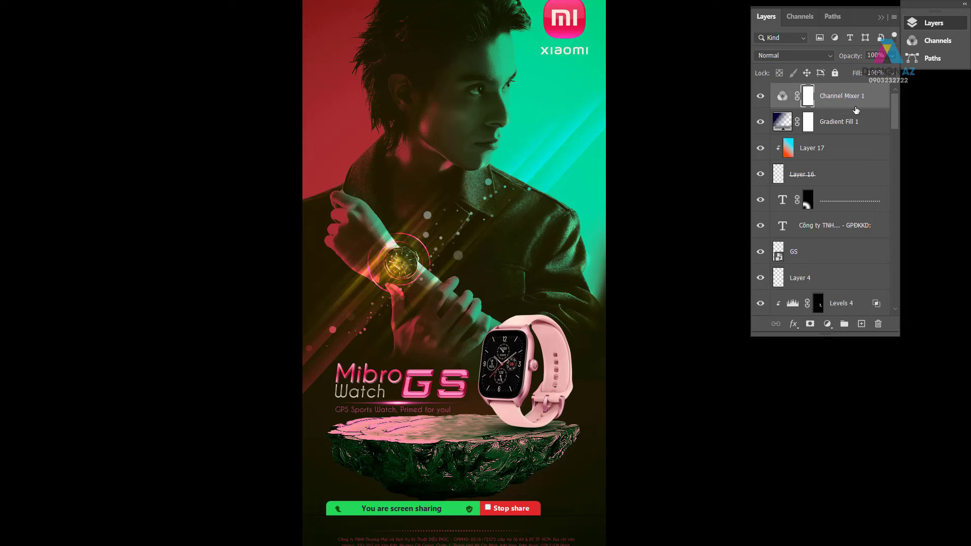
# Delete the Channel Mixer adjustment layer together with its layer mask.
pyautogui.click(877, 326)
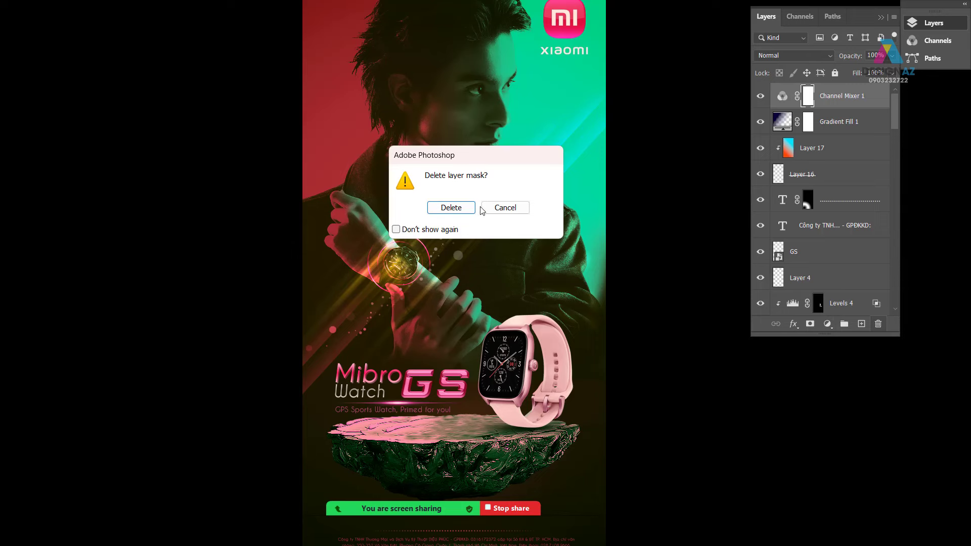
pyautogui.click(452, 209)
pyautogui.click(878, 324)
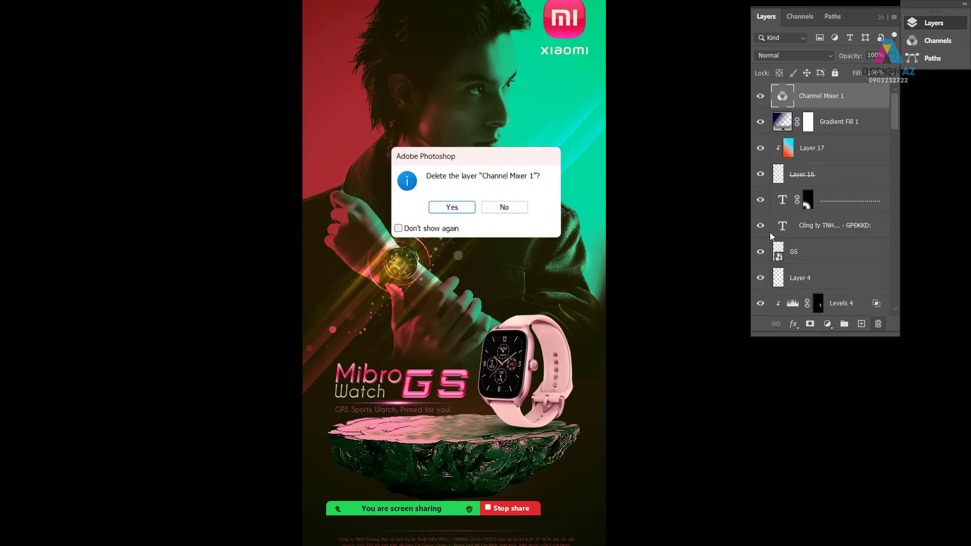
pyautogui.click(451, 208)
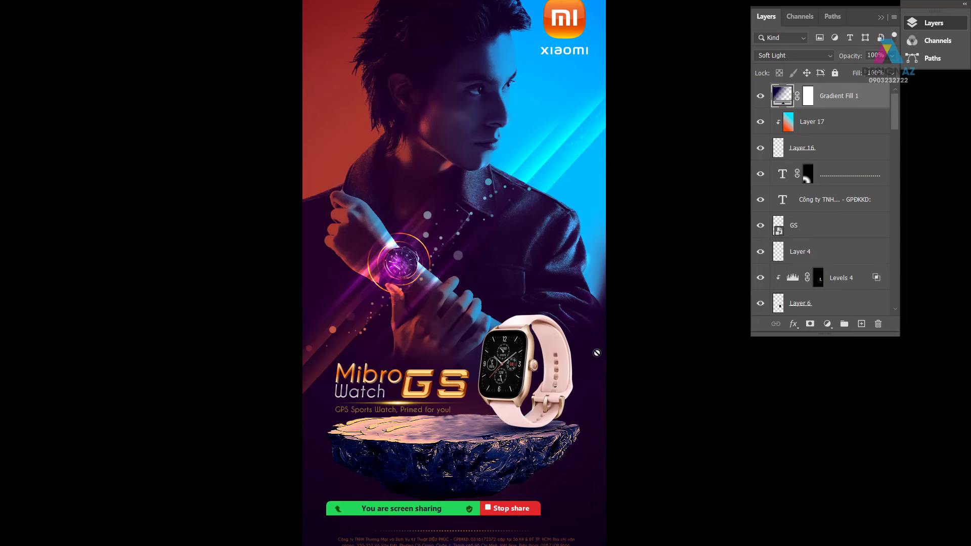
# Look over the enlarged poster, return to the standard window view, and save the document.
pyautogui.moveTo(572, 340); pyautogui.dragTo(586, 324)
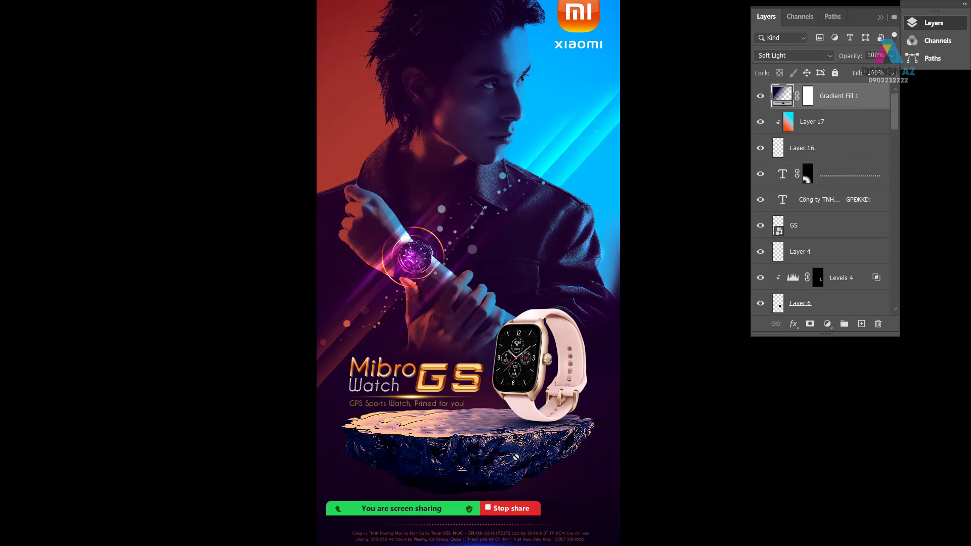
pyautogui.moveTo(516, 456); pyautogui.dragTo(487, 449)
pyautogui.moveTo(492, 374); pyautogui.dragTo(565, 347)
pyautogui.press('f')
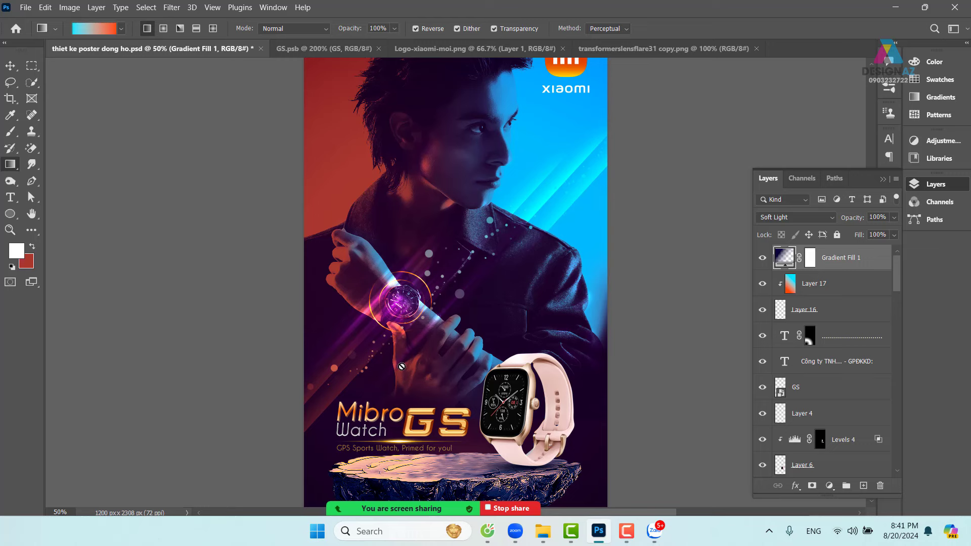
pyautogui.hotkey('ctrl', 's')
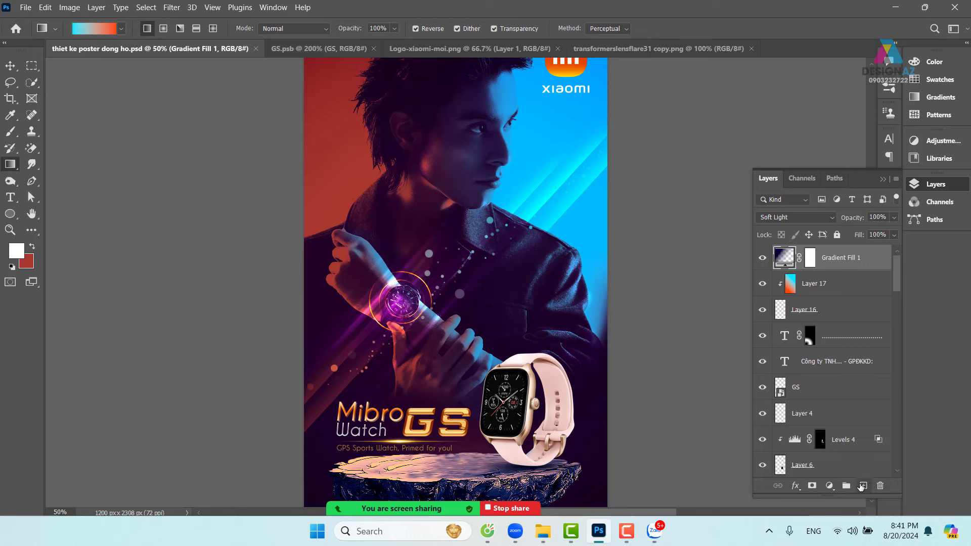
# Create a new layer above the gradient fill, try white brush dots on the model, and undo them.
pyautogui.click(863, 485)
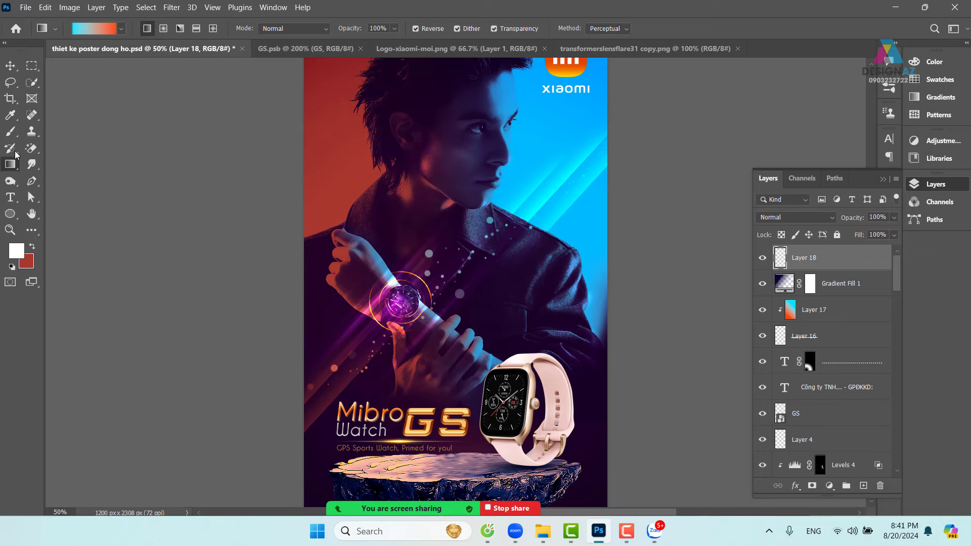
pyautogui.click(10, 132)
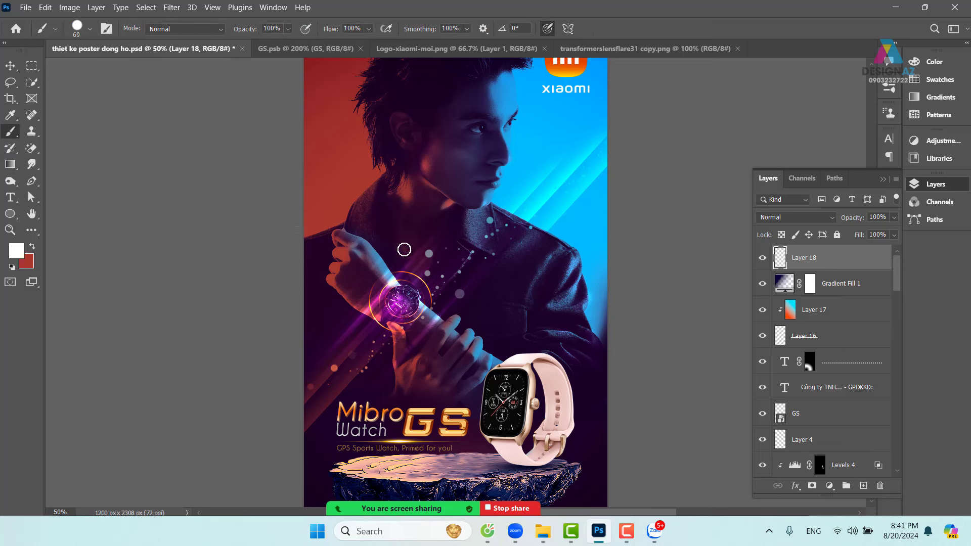
pyautogui.click(389, 239)
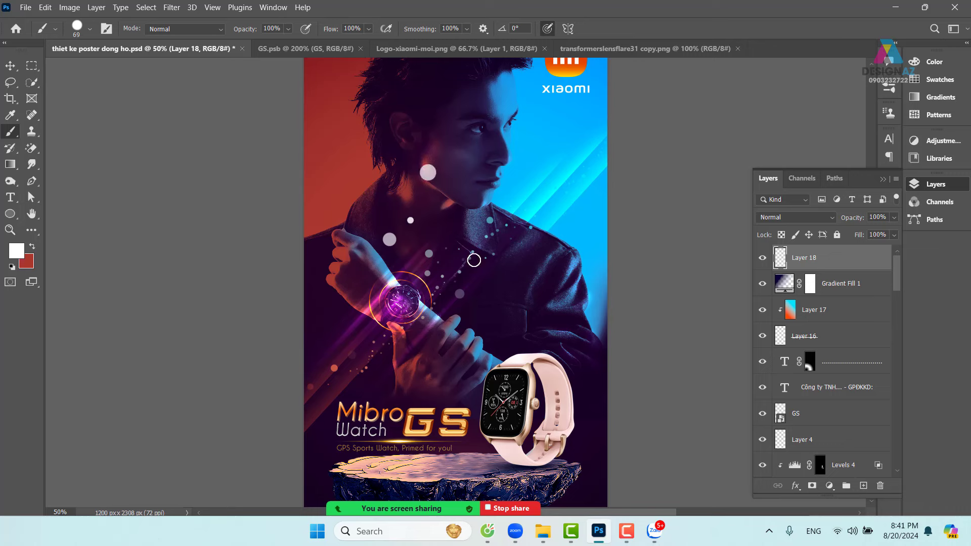
pyautogui.hotkey('ctrl', 'z')
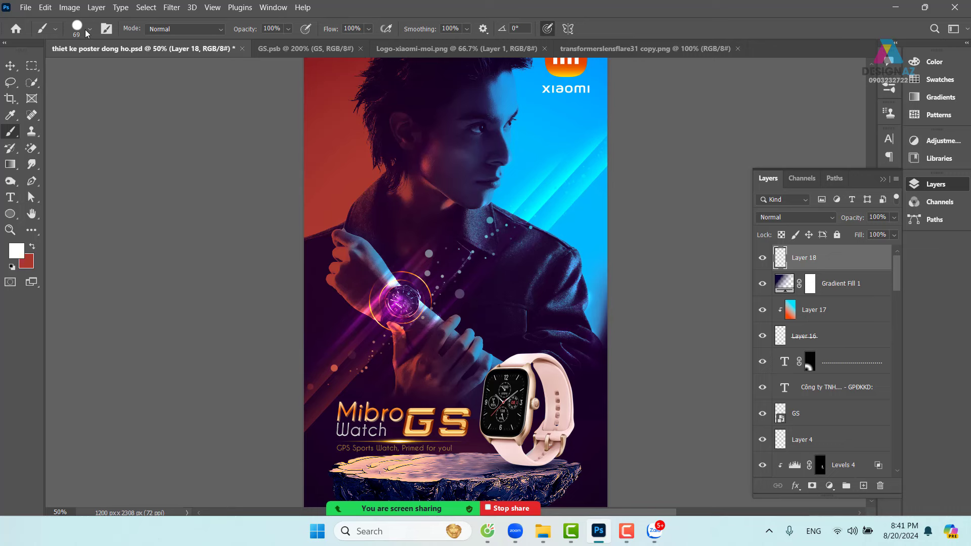
# Choose a hard round brush tip at 69 px and set its spacing to 124%.
pyautogui.click(90, 29)
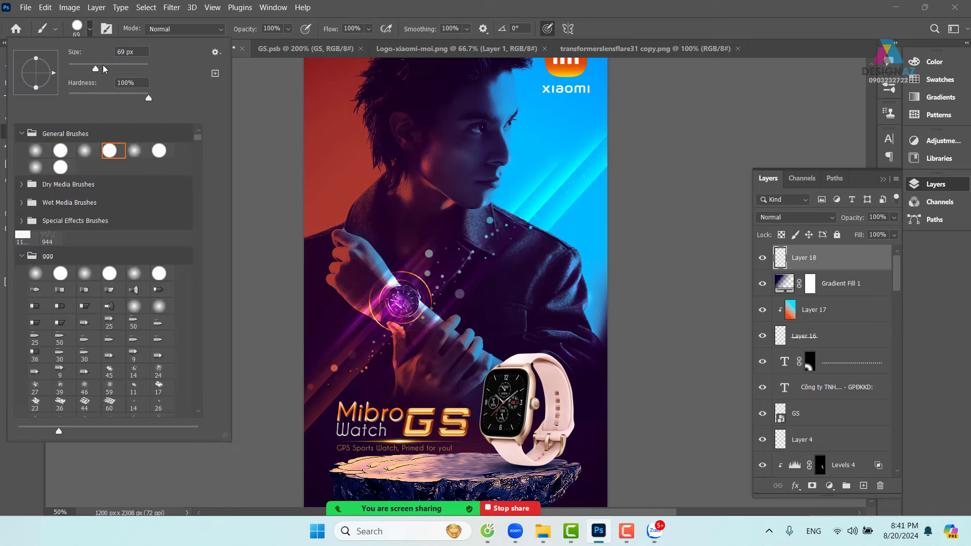
pyautogui.click(160, 151)
pyautogui.click(665, 197)
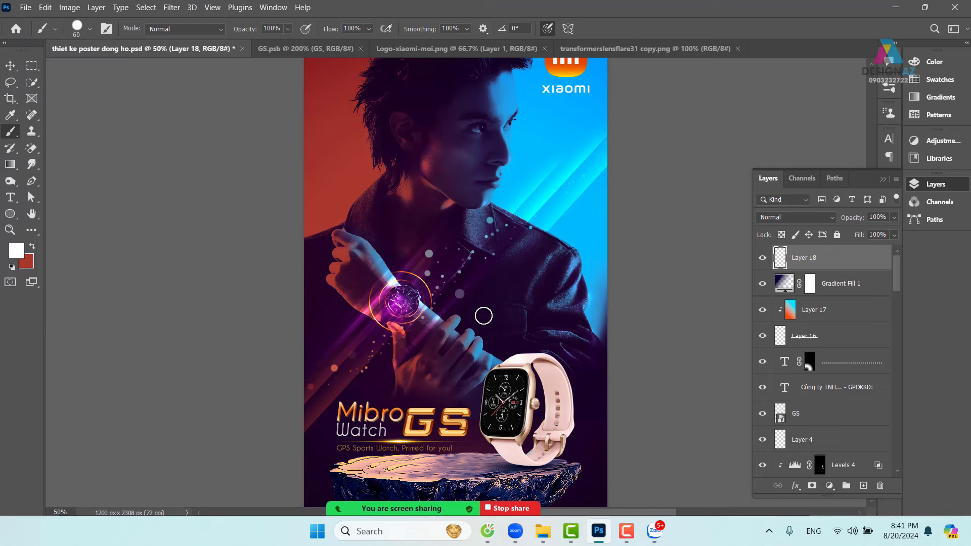
pyautogui.press('F5')
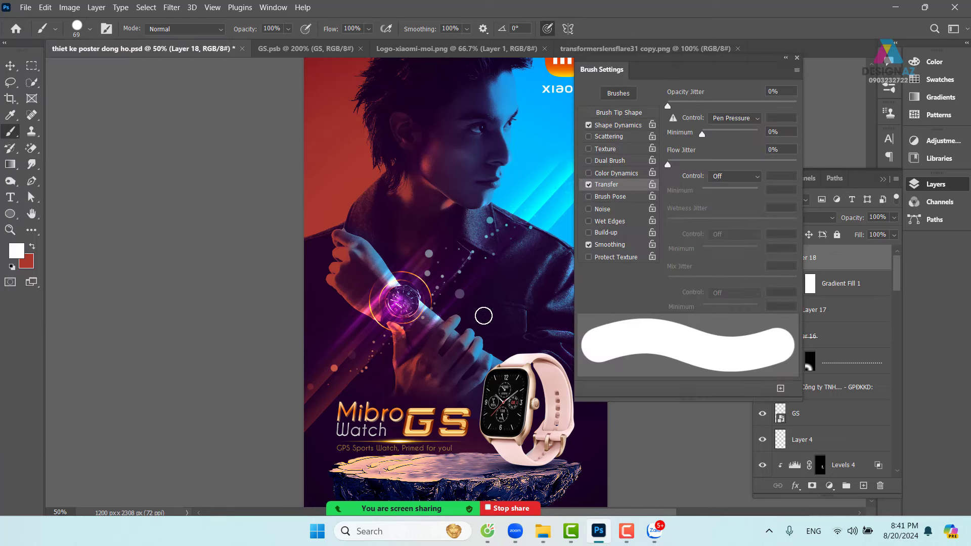
pyautogui.click(631, 113)
pyautogui.moveTo(670, 286); pyautogui.dragTo(740, 283)
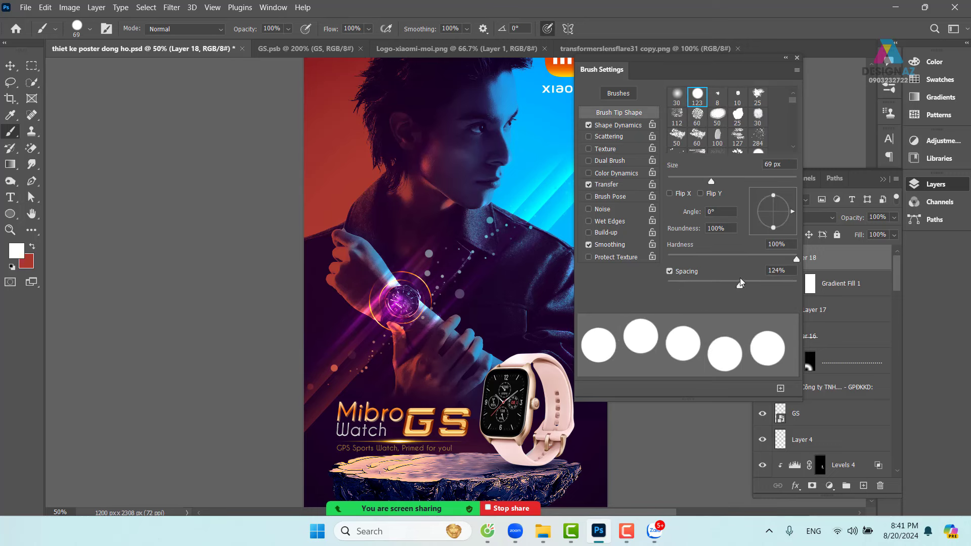
# Raise the brush's size jitter to the maximum and enable scattering with a scatter of 725%.
pyautogui.click(635, 126)
pyautogui.moveTo(669, 106)
pyautogui.mouseDown()
pyautogui.moveTo(784, 109)
pyautogui.moveTo(857, 96)
pyautogui.mouseUp()
pyautogui.click(623, 136)
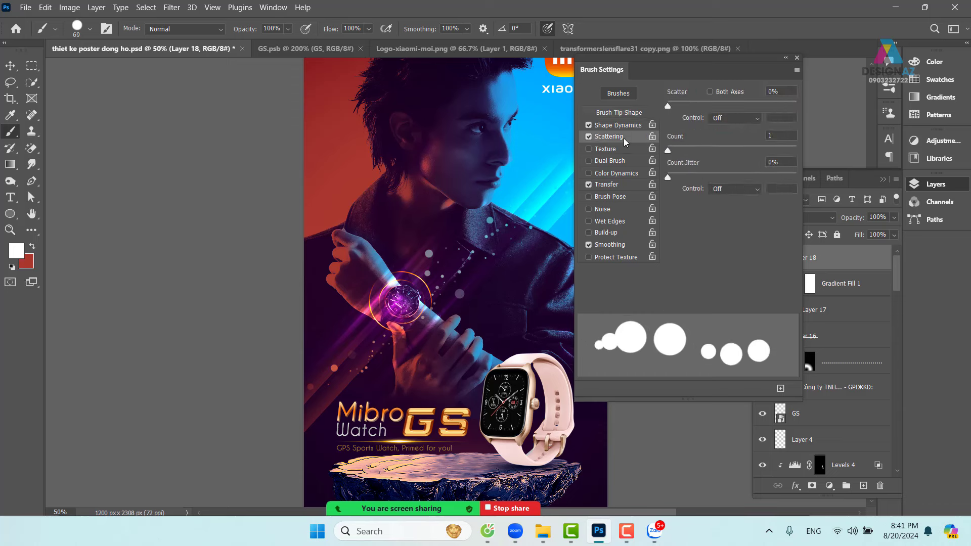
pyautogui.moveTo(667, 105); pyautogui.dragTo(760, 107)
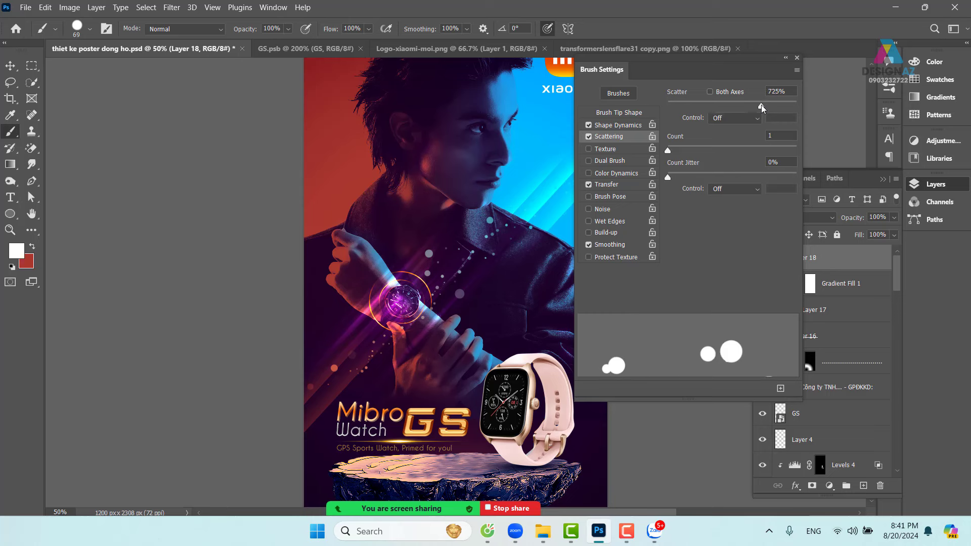
# Set the brush's opacity jitter to 99% and paint scattered white dots around the model's wrist watch on the new layer.
pyautogui.click(620, 184)
pyautogui.moveTo(667, 105); pyautogui.dragTo(800, 99)
pyautogui.click(389, 247)
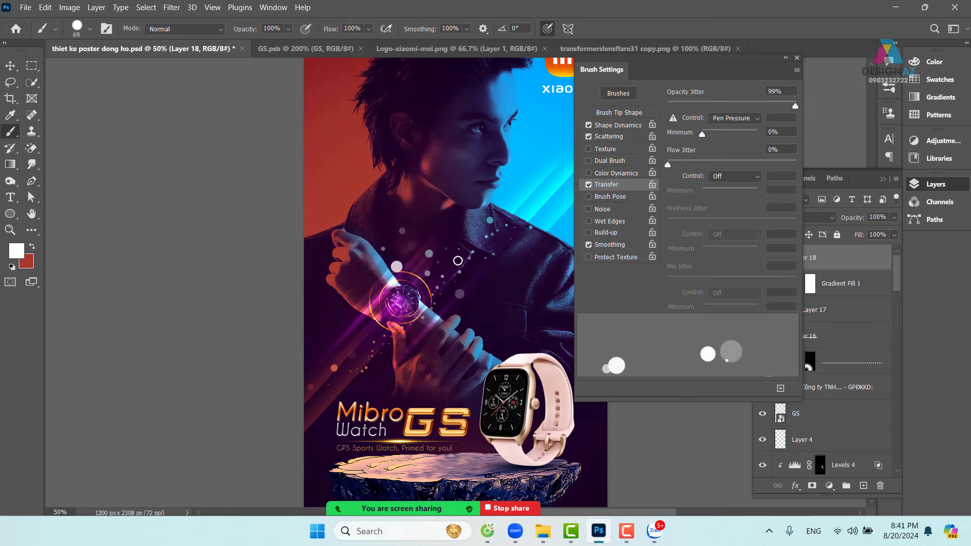
pyautogui.moveTo(458, 261)
pyautogui.mouseDown()
pyautogui.moveTo(449, 315)
pyautogui.moveTo(426, 341)
pyautogui.moveTo(401, 354)
pyautogui.moveTo(370, 339)
pyautogui.moveTo(352, 313)
pyautogui.moveTo(367, 276)
pyautogui.moveTo(416, 247)
pyautogui.moveTo(462, 247)
pyautogui.moveTo(490, 279)
pyautogui.moveTo(477, 327)
pyautogui.moveTo(394, 345)
pyautogui.moveTo(374, 324)
pyautogui.moveTo(366, 297)
pyautogui.moveTo(380, 244)
pyautogui.moveTo(405, 216)
pyautogui.moveTo(439, 215)
pyautogui.moveTo(481, 243)
pyautogui.moveTo(429, 254)
pyautogui.mouseUp()
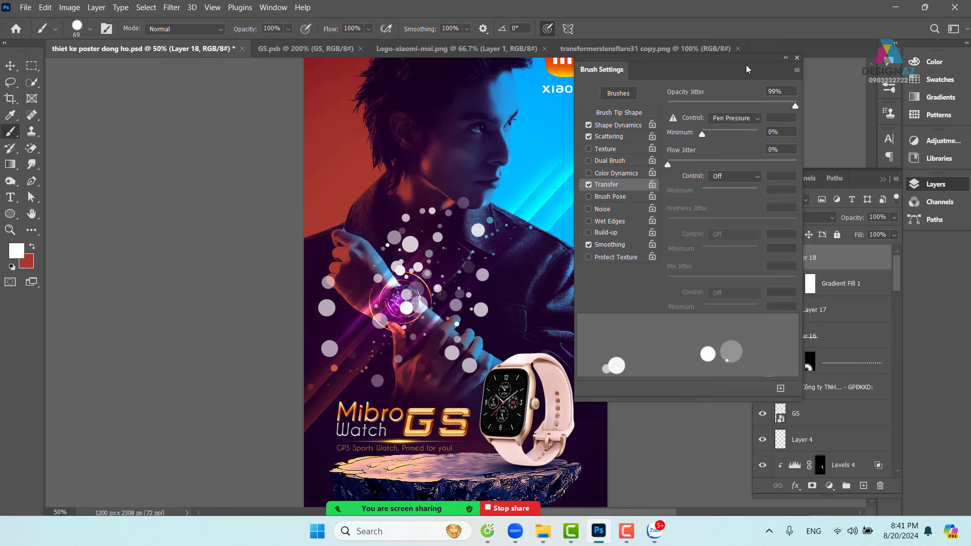
# Close the brush settings and move the scattered white dots up over the model's face and chest.
pyautogui.click(797, 57)
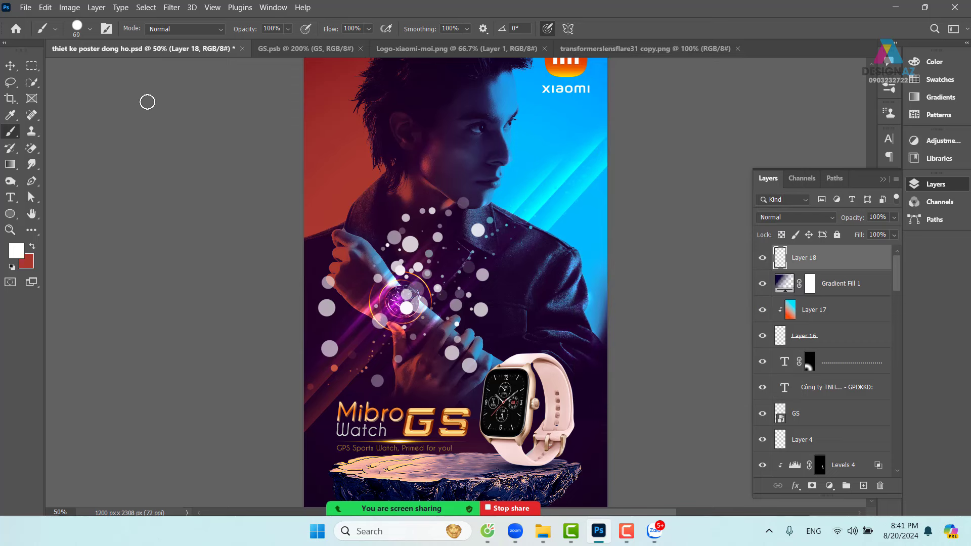
pyautogui.click(10, 65)
pyautogui.moveTo(483, 310)
pyautogui.mouseDown()
pyautogui.moveTo(484, 254)
pyautogui.moveTo(507, 215)
pyautogui.moveTo(493, 237)
pyautogui.moveTo(498, 218)
pyautogui.moveTo(470, 247)
pyautogui.mouseUp()
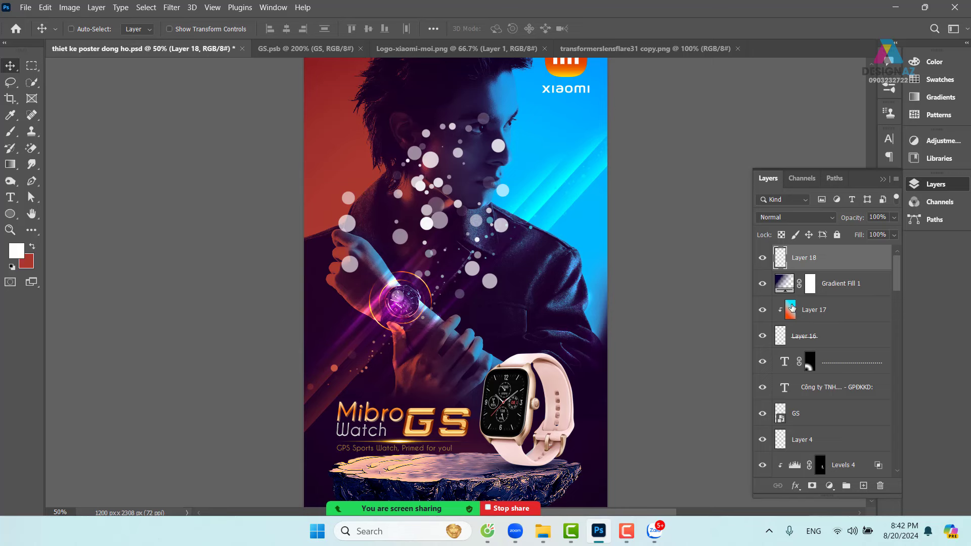
# Isolate the white dots layer, show the black background Layer 3 beneath it, and shift the dots slightly down.
pyautogui.keyDown('alt'); pyautogui.click(762, 258); pyautogui.keyUp('alt')
pyautogui.moveTo(896, 289); pyautogui.dragTo(907, 477)
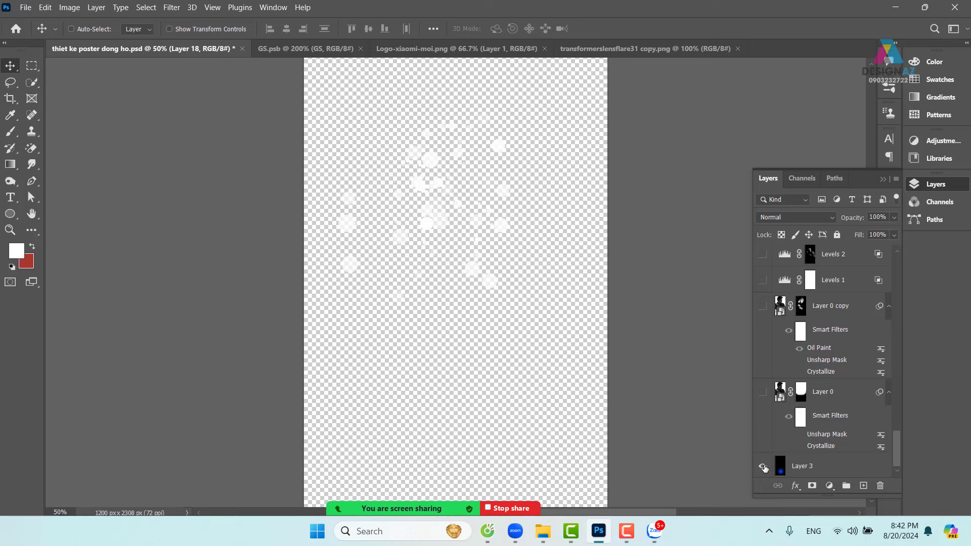
pyautogui.click(762, 466)
pyautogui.rightClick(452, 225)
pyautogui.click(465, 226)
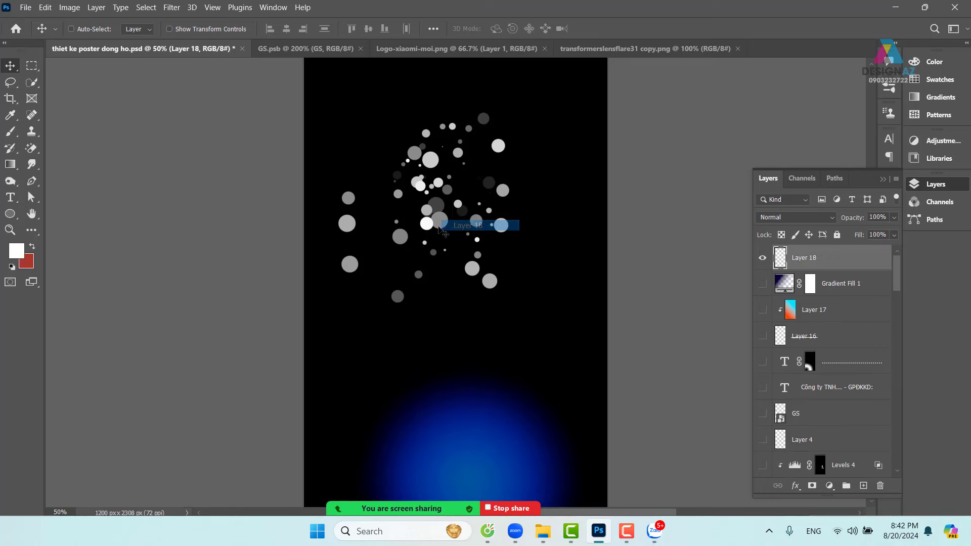
pyautogui.moveTo(452, 225); pyautogui.dragTo(466, 247)
# Start a Path Blur on the dots layer and stretch its path into a long rising diagonal across the dots.
pyautogui.click(171, 7)
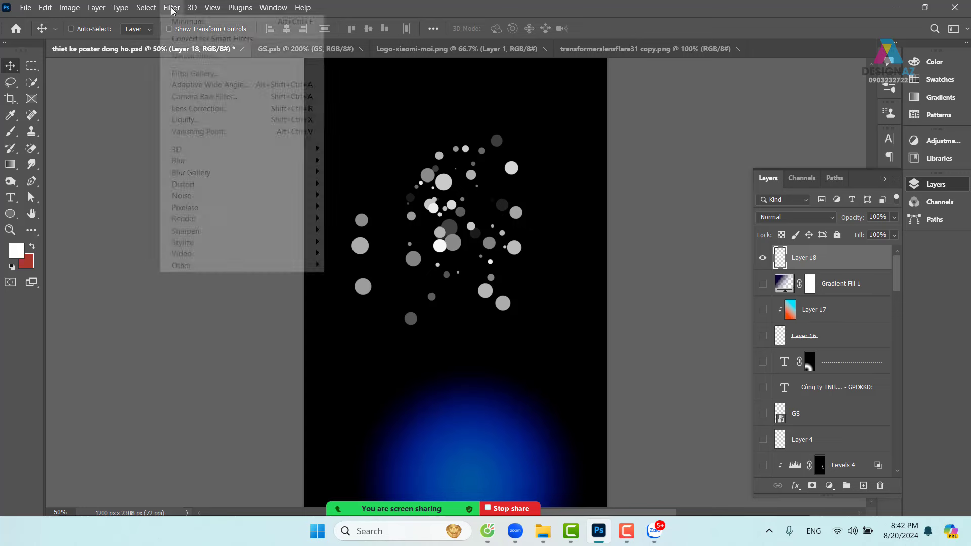
pyautogui.moveTo(216, 178)
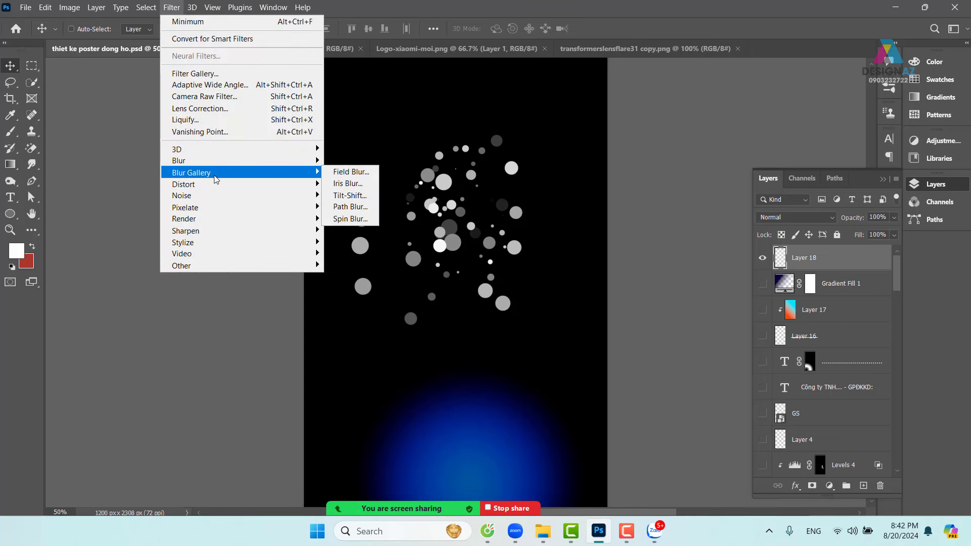
pyautogui.click(361, 211)
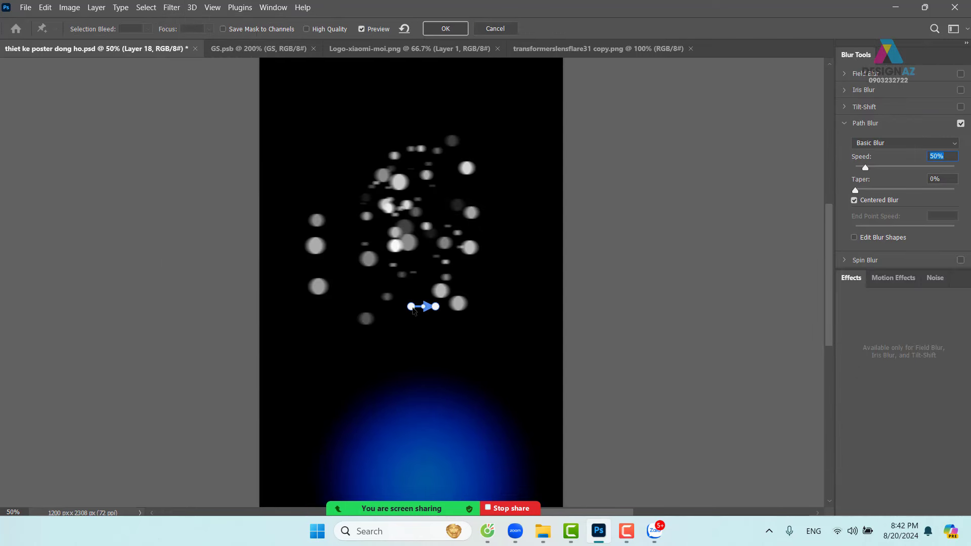
pyautogui.moveTo(411, 307); pyautogui.dragTo(305, 336)
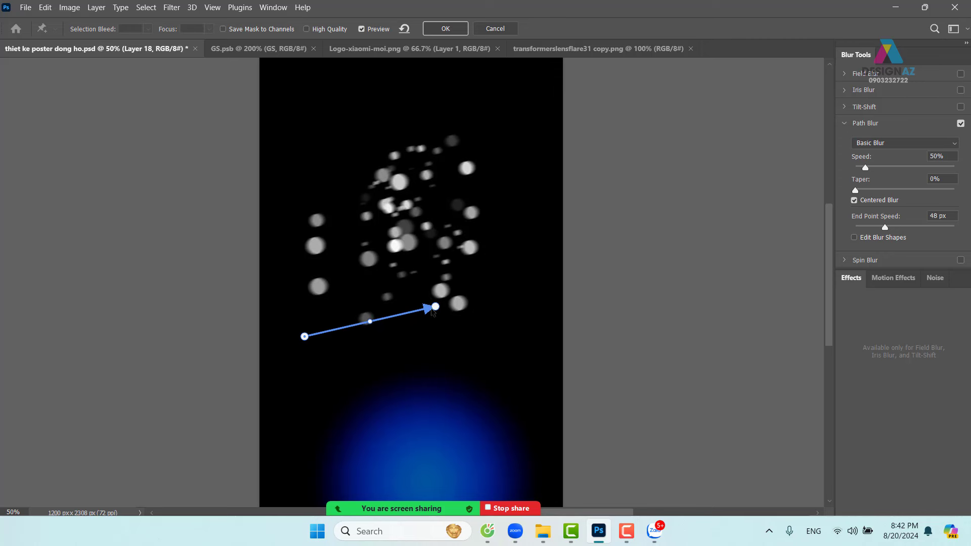
pyautogui.moveTo(436, 307); pyautogui.dragTo(554, 82)
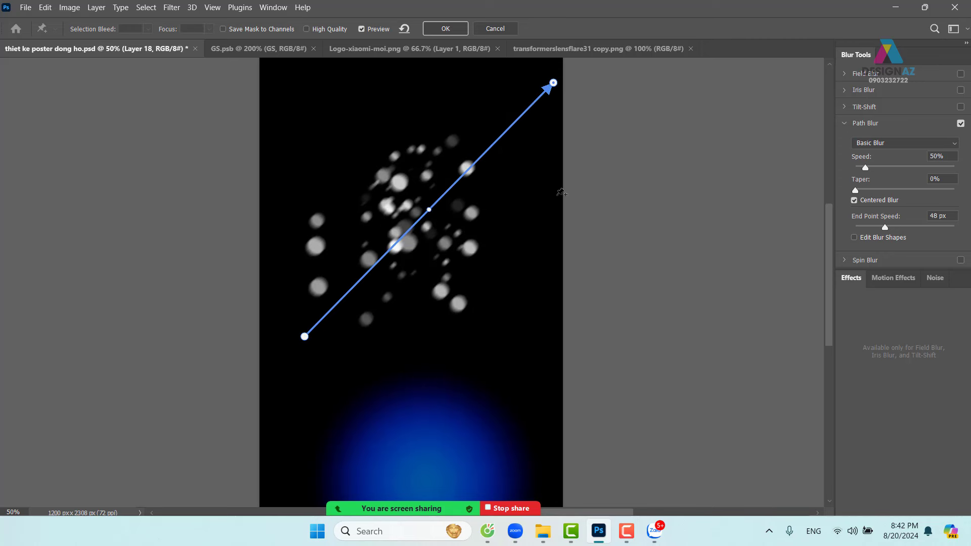
# Bend the blur path into a downward-bulging arc, set the speed to 500%, and apply the Path Blur.
pyautogui.moveTo(864, 167); pyautogui.dragTo(936, 167)
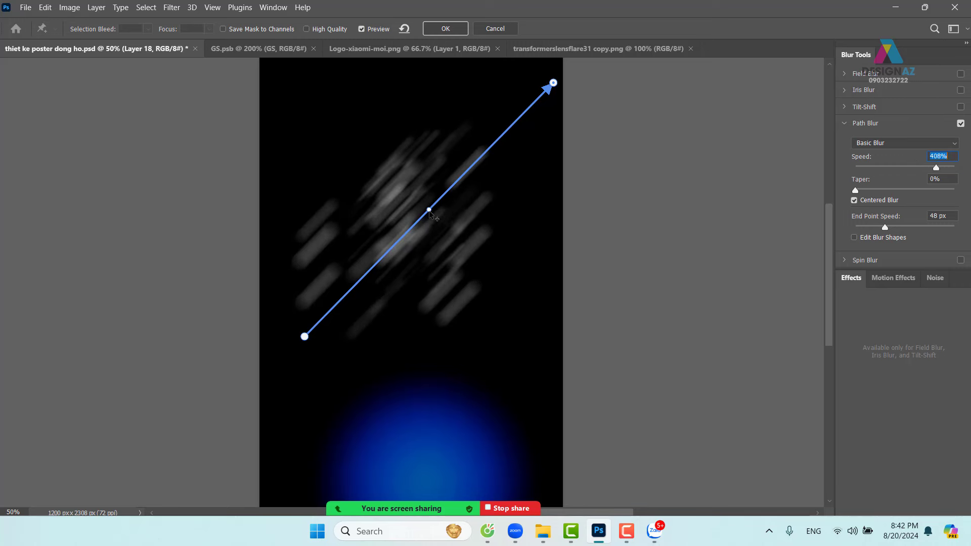
pyautogui.moveTo(429, 210); pyautogui.dragTo(466, 286)
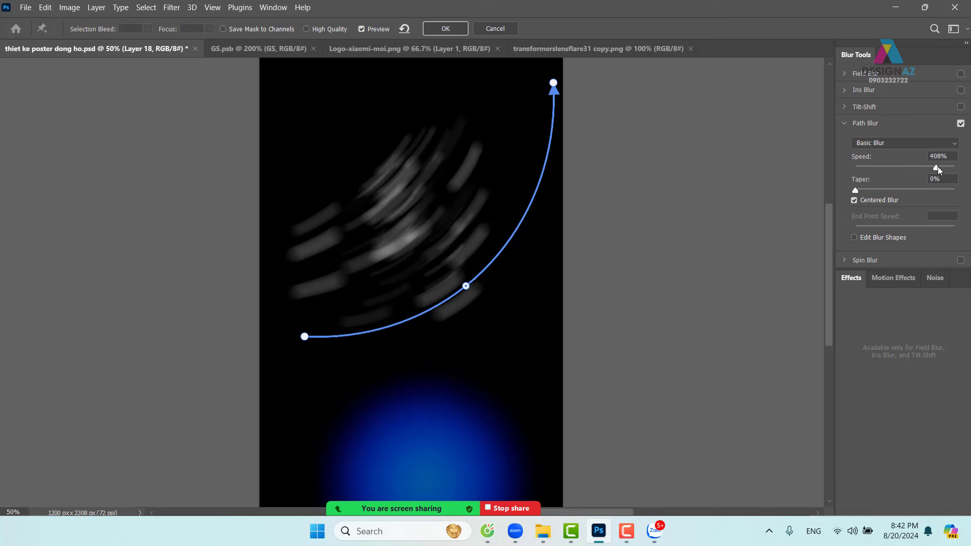
pyautogui.moveTo(937, 167); pyautogui.dragTo(955, 167)
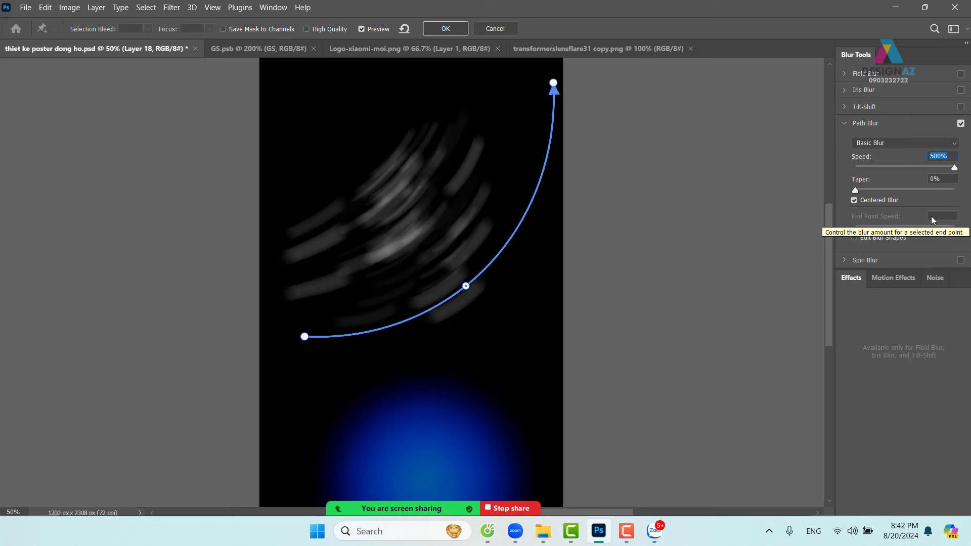
pyautogui.click(456, 32)
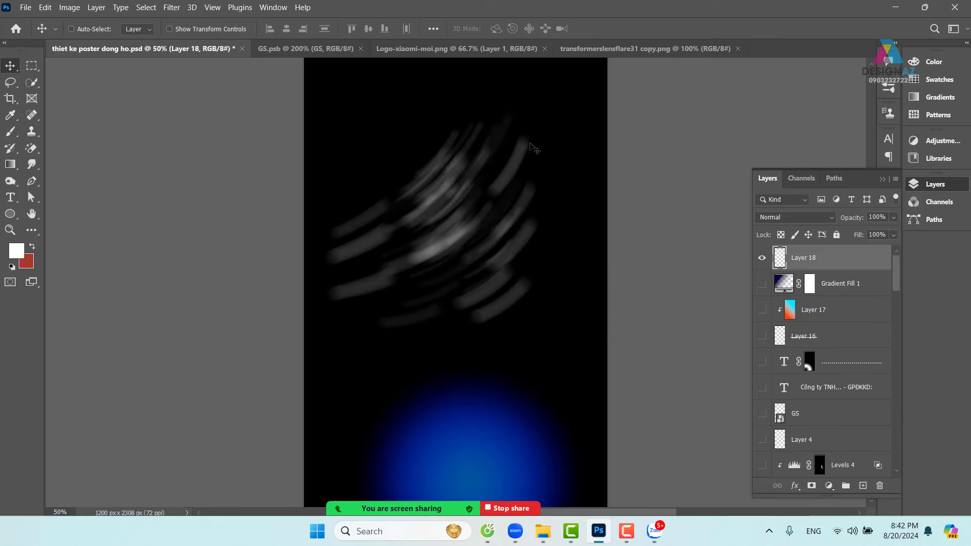
# Reapply the last blur filter twice to lengthen the curved light streaks.
pyautogui.click(171, 7)
pyautogui.click(184, 22)
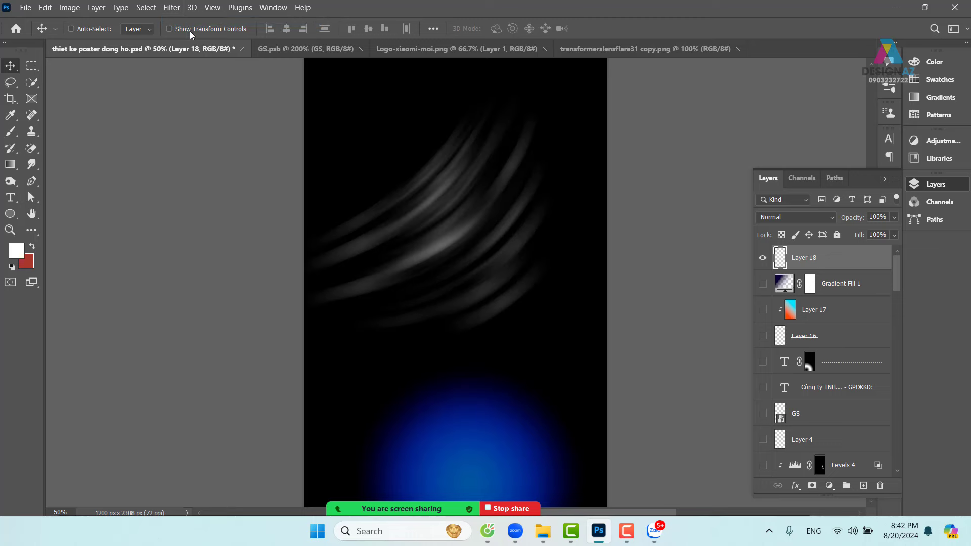
pyautogui.click(173, 7)
pyautogui.click(188, 22)
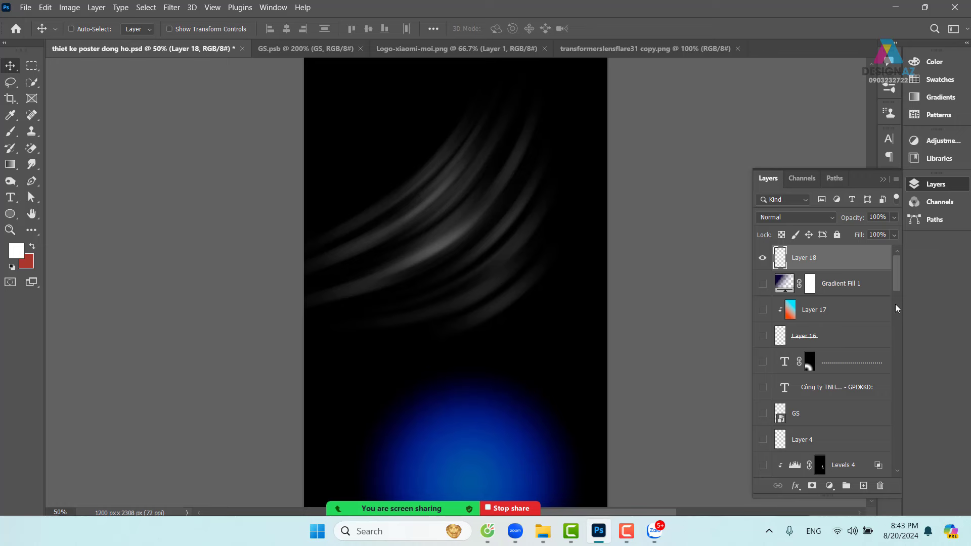
# Add a new layer with a diagonal cyan-to-orange gradient and clip it to the light streaks layer.
pyautogui.click(864, 486)
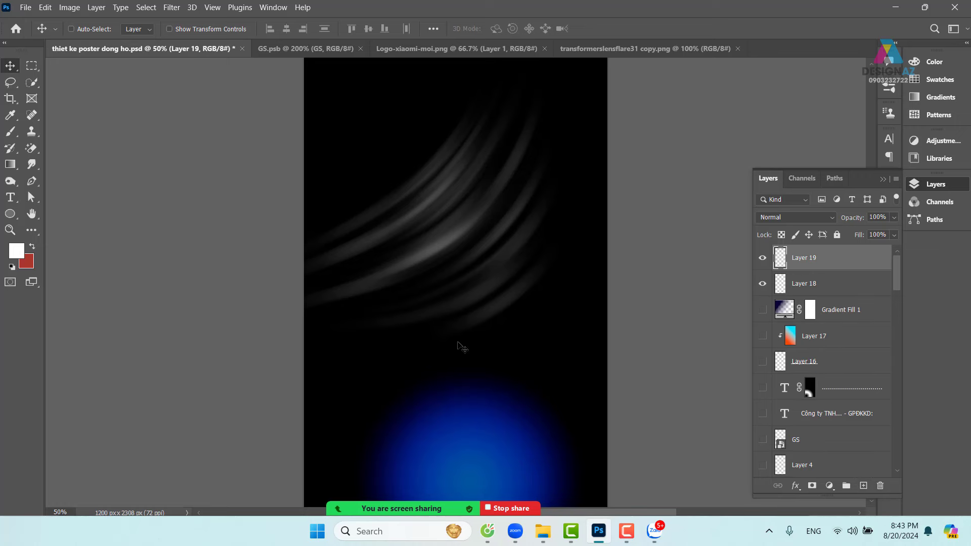
pyautogui.press('g')
pyautogui.moveTo(329, 177); pyautogui.dragTo(587, 288)
pyautogui.moveTo(343, 302); pyautogui.dragTo(580, 175)
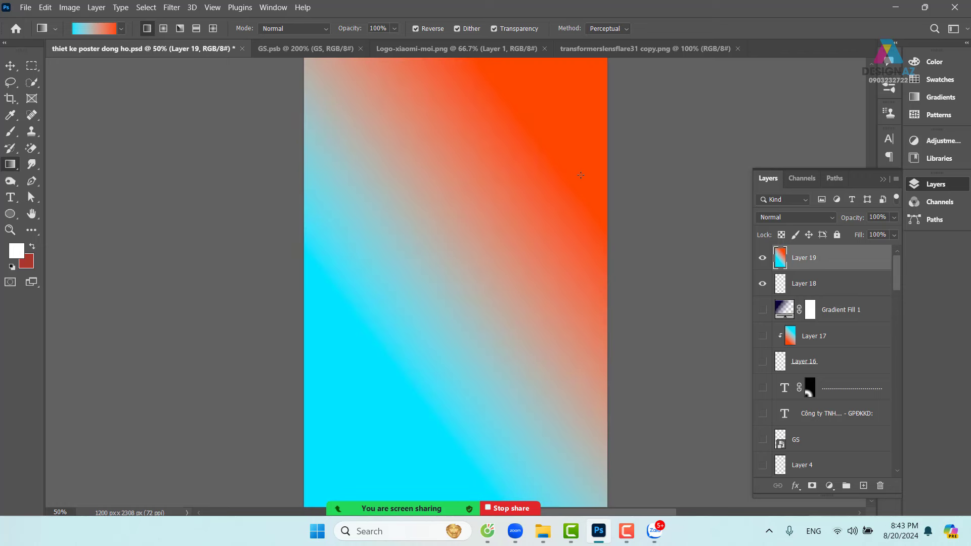
pyautogui.hotkey('ctrl', 'alt', 'g')
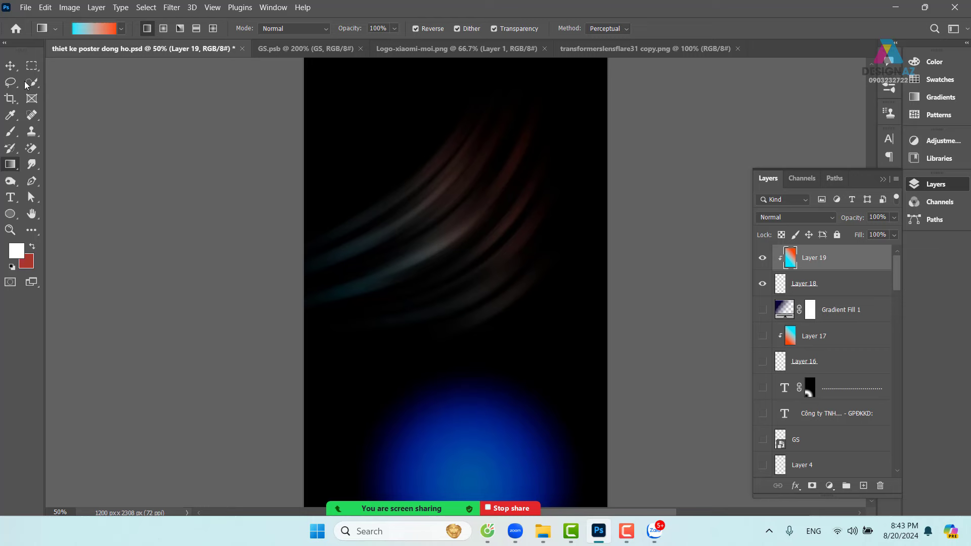
# Delete the clipped gradient layer and the light streaks layer, and make all the hidden poster layers visible again.
pyautogui.click(10, 65)
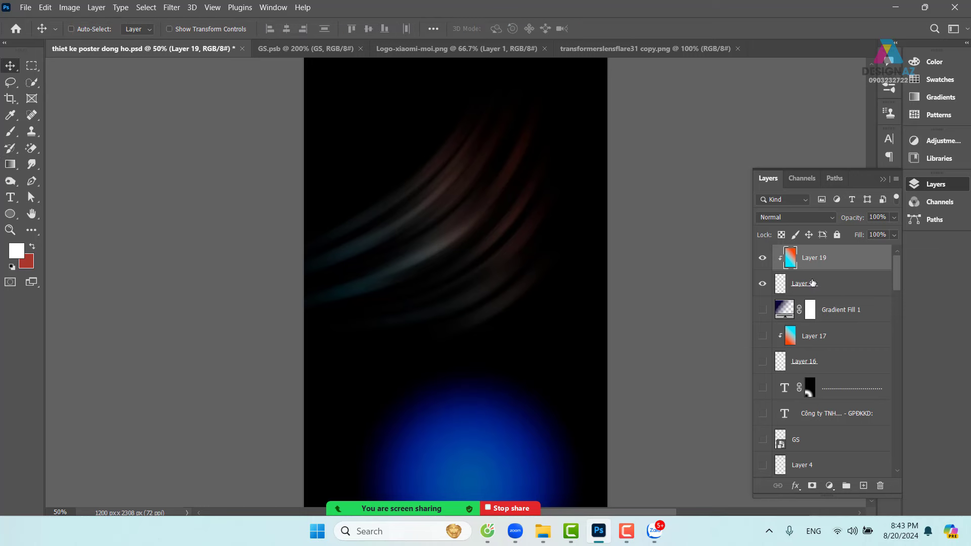
pyautogui.press('Delete')
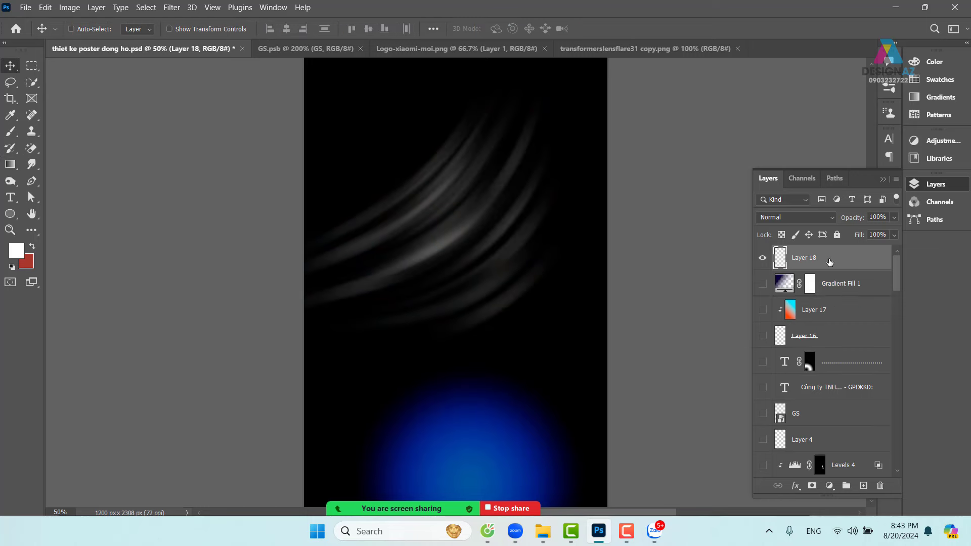
pyautogui.press('Delete')
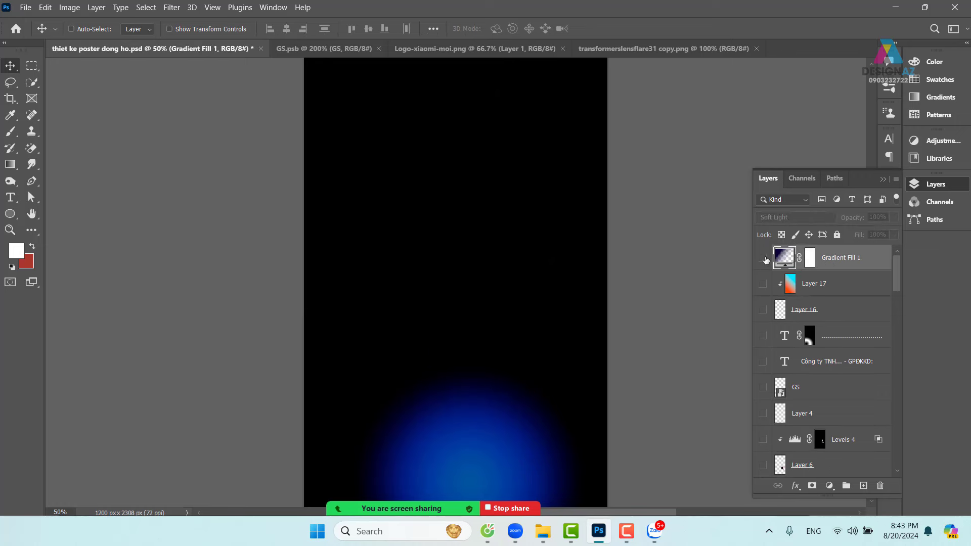
pyautogui.moveTo(762, 291); pyautogui.dragTo(769, 506)
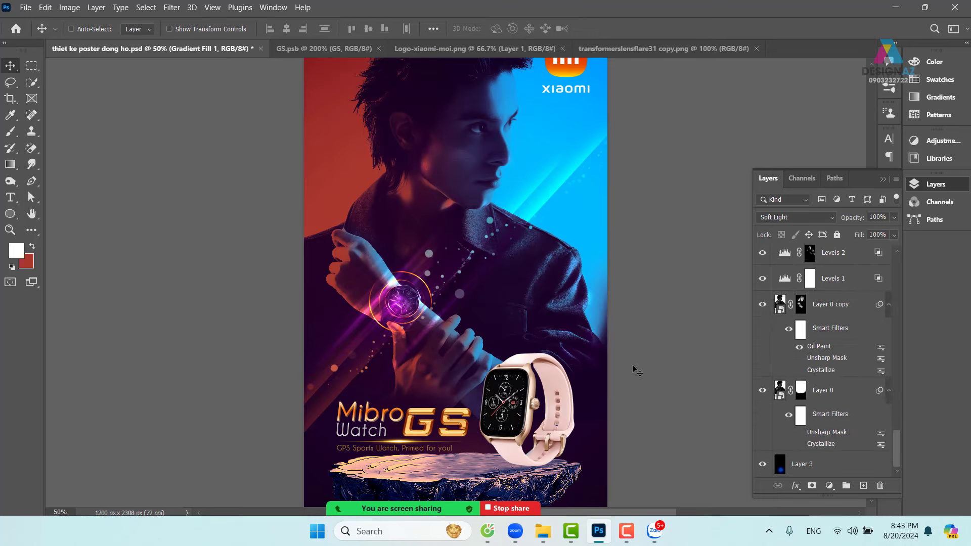
# Examine the model's face and the blue light beams beside it at 200% zoom.
pyautogui.moveTo(570, 222); pyautogui.dragTo(466, 258)
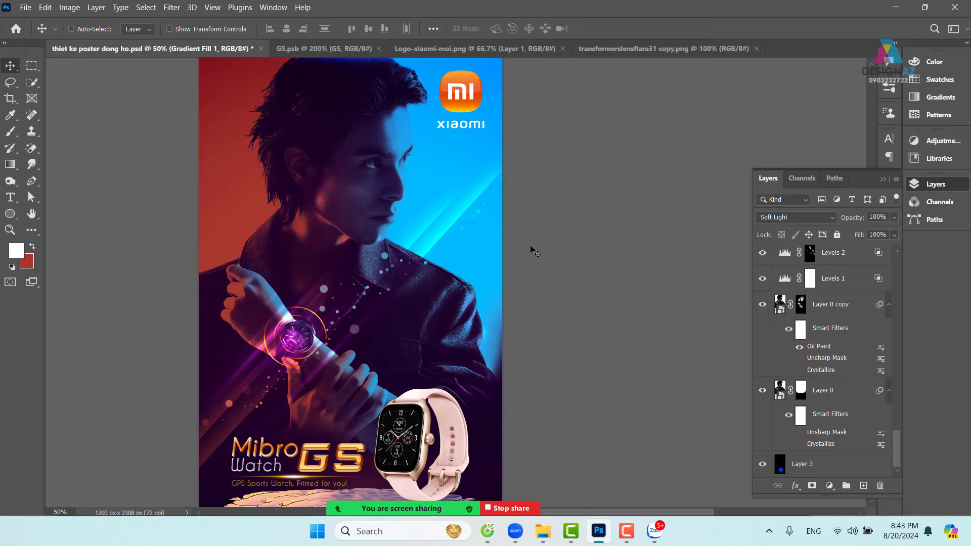
pyautogui.hotkey('ctrl', '+')
pyautogui.hotkey('ctrl', '+')
pyautogui.hotkey('ctrl', '+')
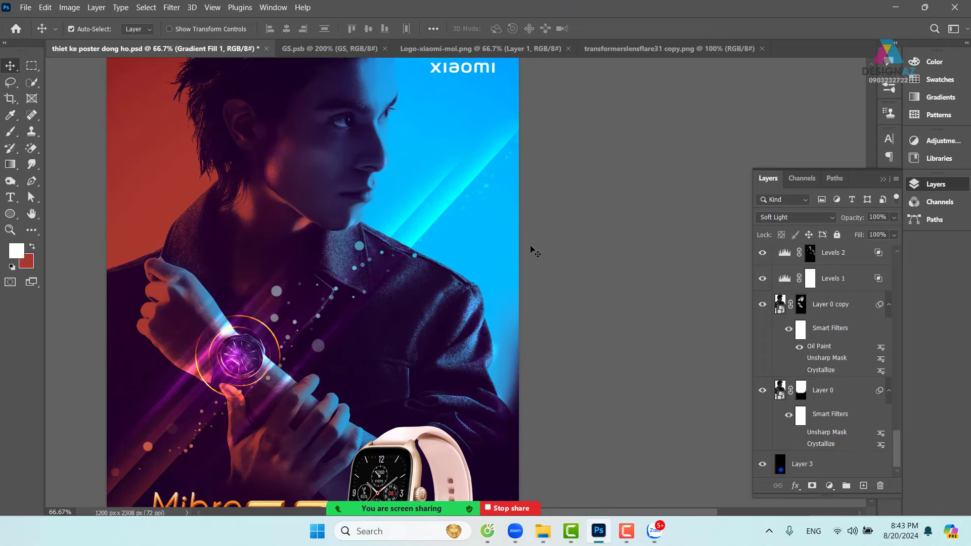
pyautogui.moveTo(295, 123); pyautogui.dragTo(462, 390)
pyautogui.moveTo(433, 243); pyautogui.dragTo(440, 334)
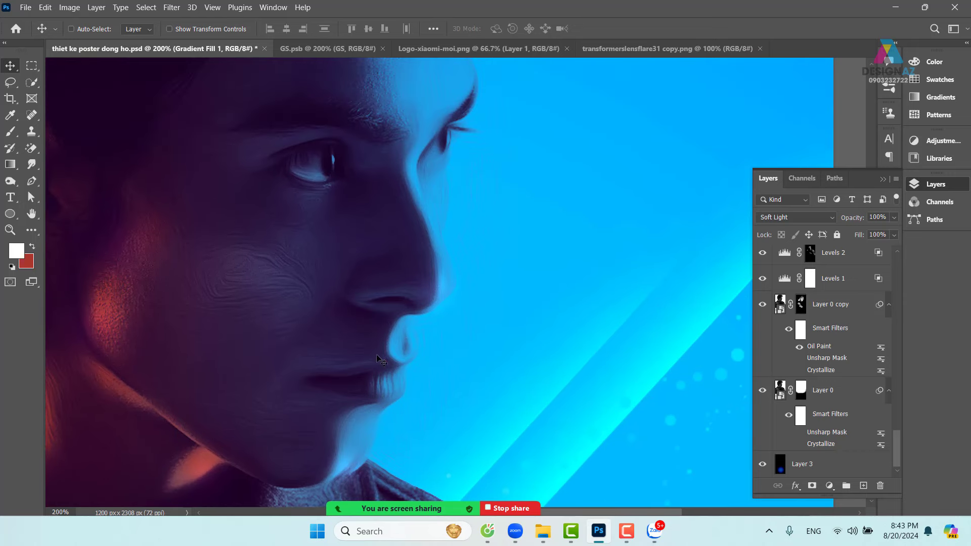
pyautogui.scroll(-5, 487, 336)
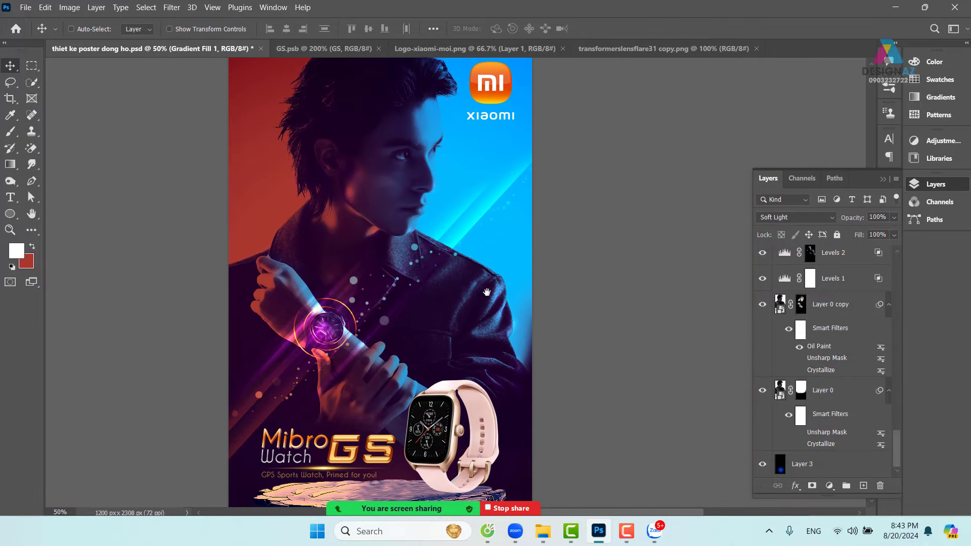
# Review the whole poster at 33.3% zoom, including a full-screen preview on a black background.
pyautogui.moveTo(487, 293); pyautogui.dragTo(442, 328)
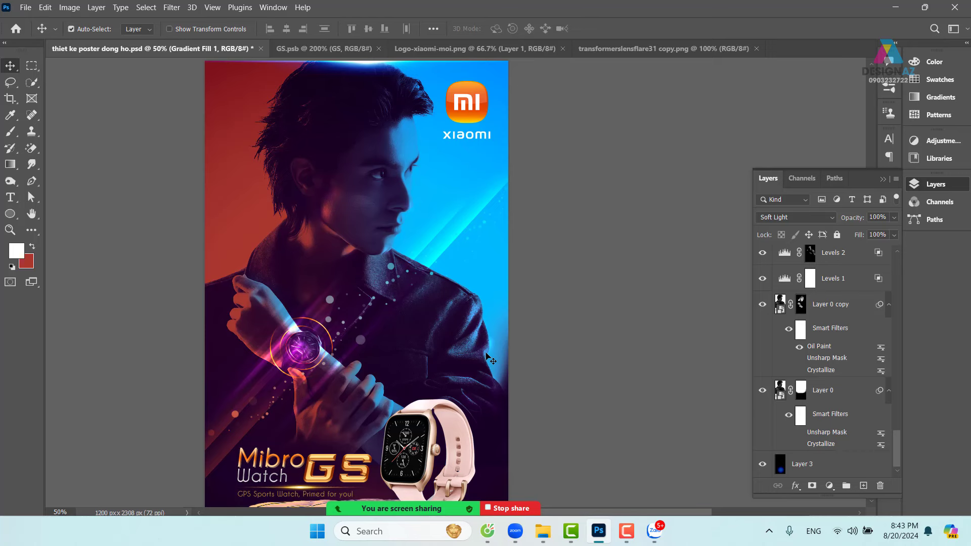
pyautogui.scroll(-1, 490, 359)
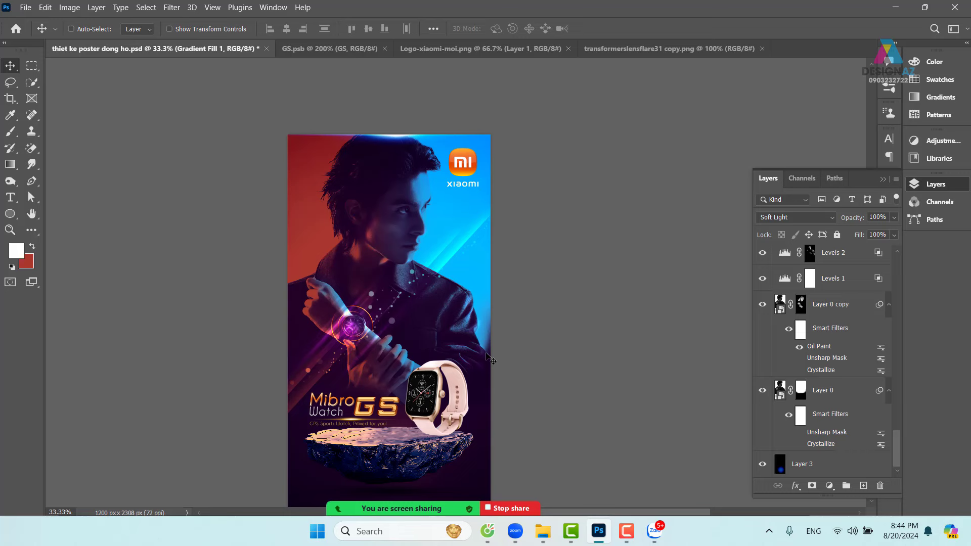
pyautogui.moveTo(437, 381); pyautogui.dragTo(410, 318)
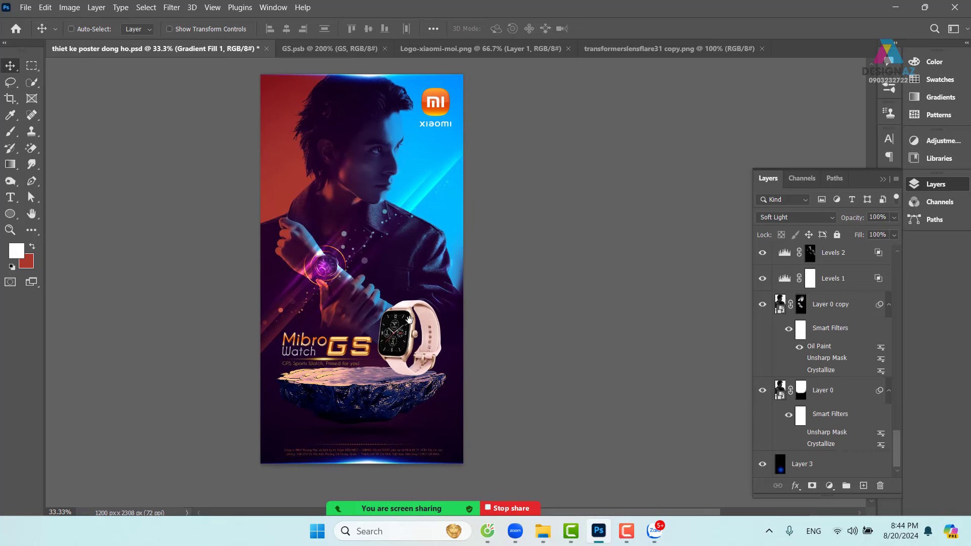
pyautogui.moveTo(574, 287); pyautogui.dragTo(566, 288)
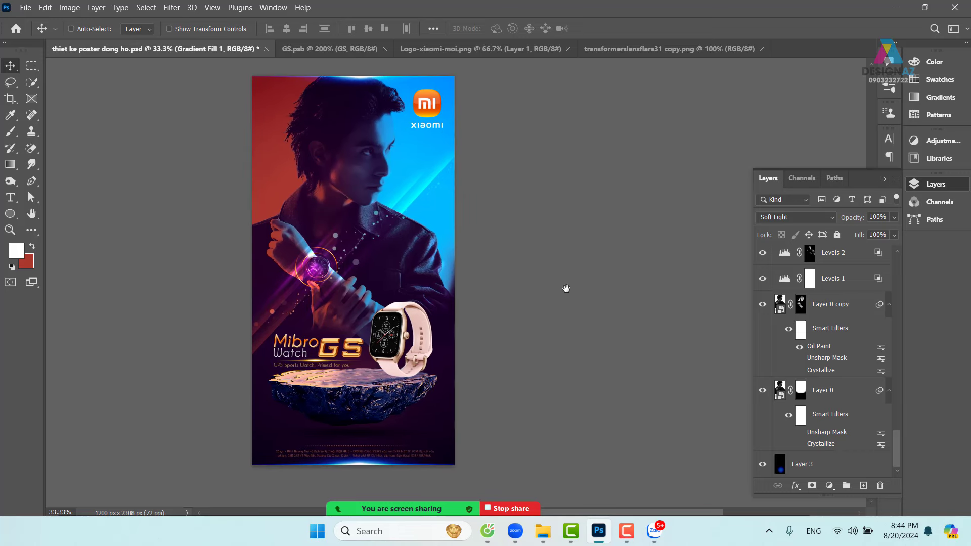
pyautogui.press('f')
pyautogui.press('f')
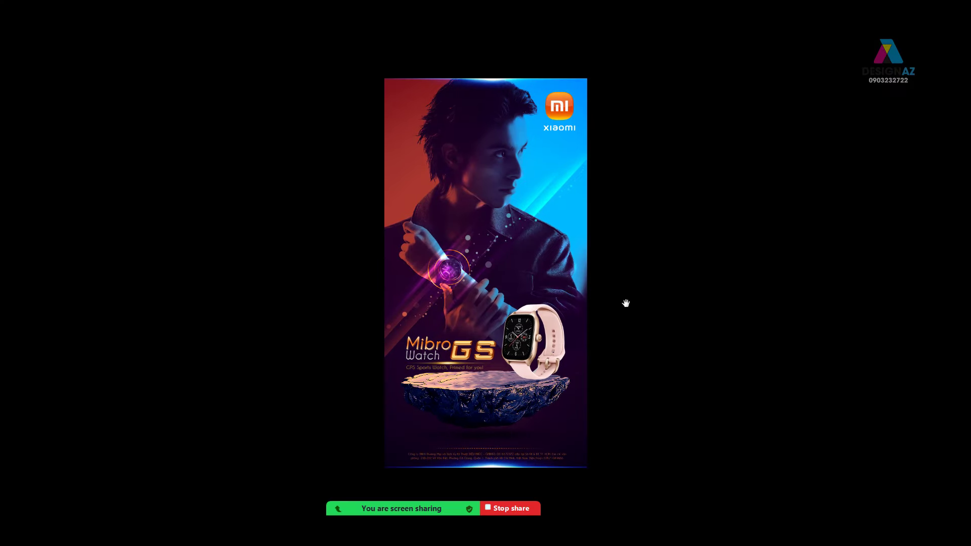
pyautogui.moveTo(626, 302); pyautogui.dragTo(576, 303)
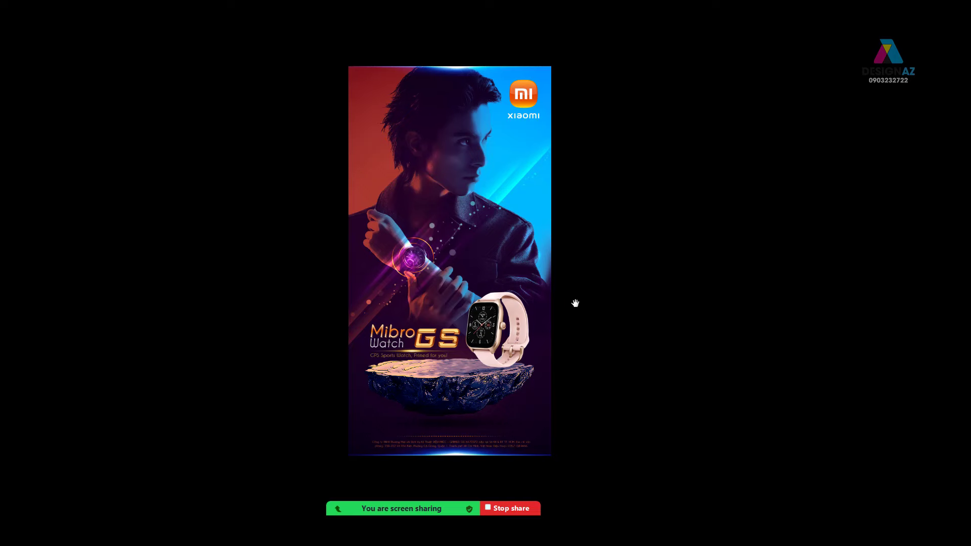
pyautogui.press('f')
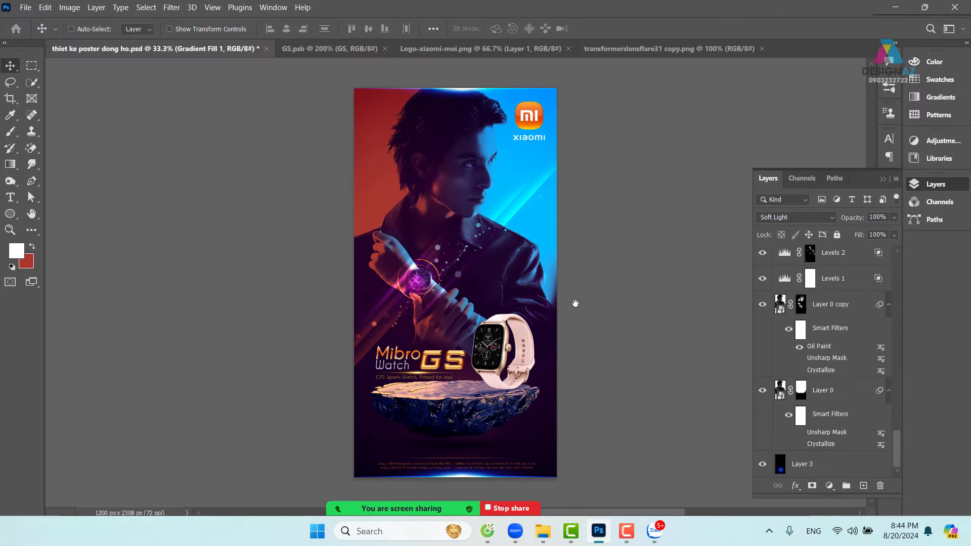
# Examine the wrist glow, product watch, title lettering and rock base at 100% zoom.
pyautogui.hotkey('ctrl', '+')
pyautogui.hotkey('ctrl', '+')
pyautogui.hotkey('ctrl', '+')
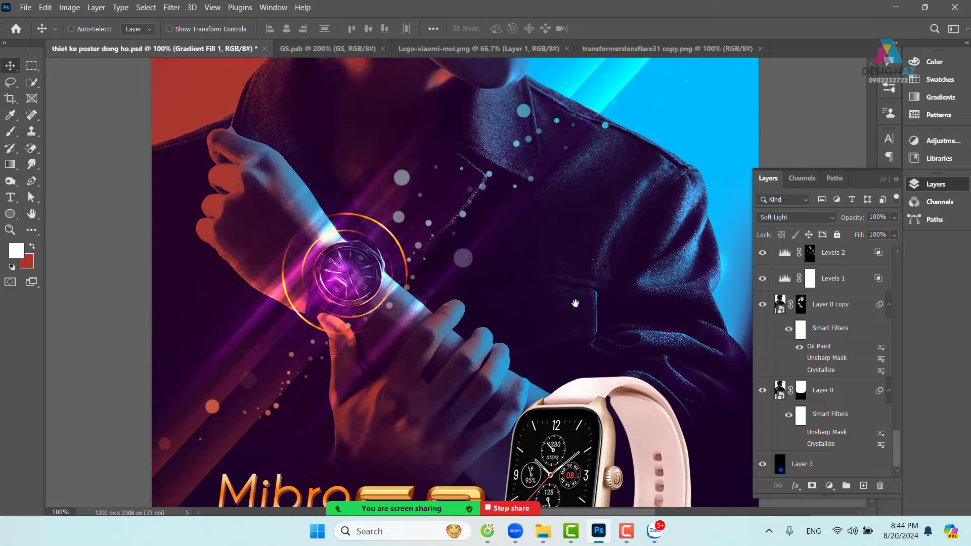
pyautogui.moveTo(531, 364); pyautogui.dragTo(400, 105)
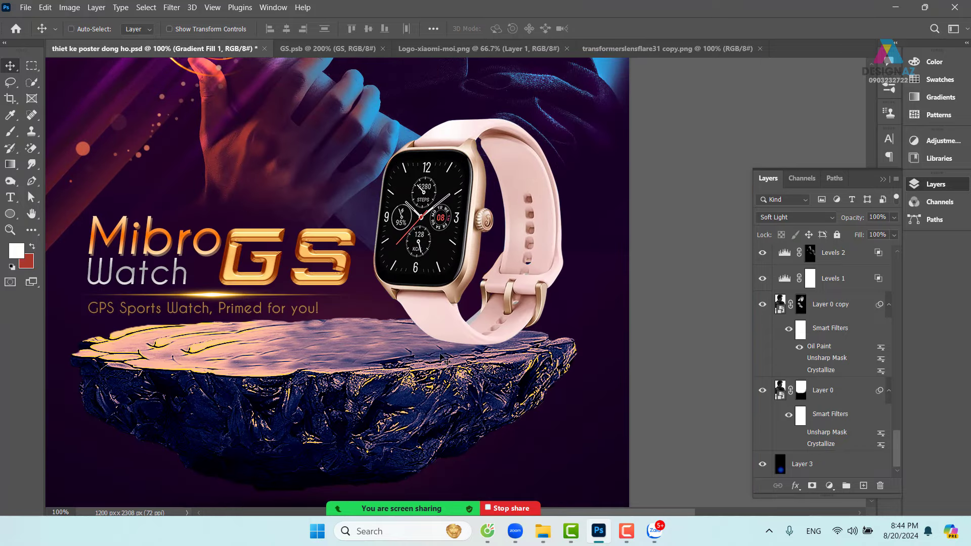
# Make the rock base's layer, Layer 1 copy, active and set the brush's foreground colour to dark navy blue.
pyautogui.rightClick(441, 355)
pyautogui.click(469, 370)
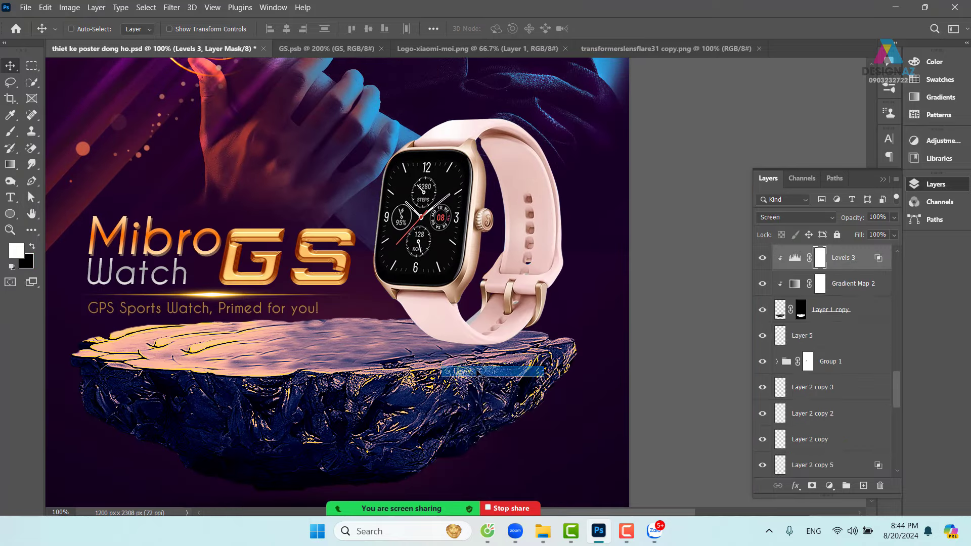
pyautogui.rightClick(452, 348)
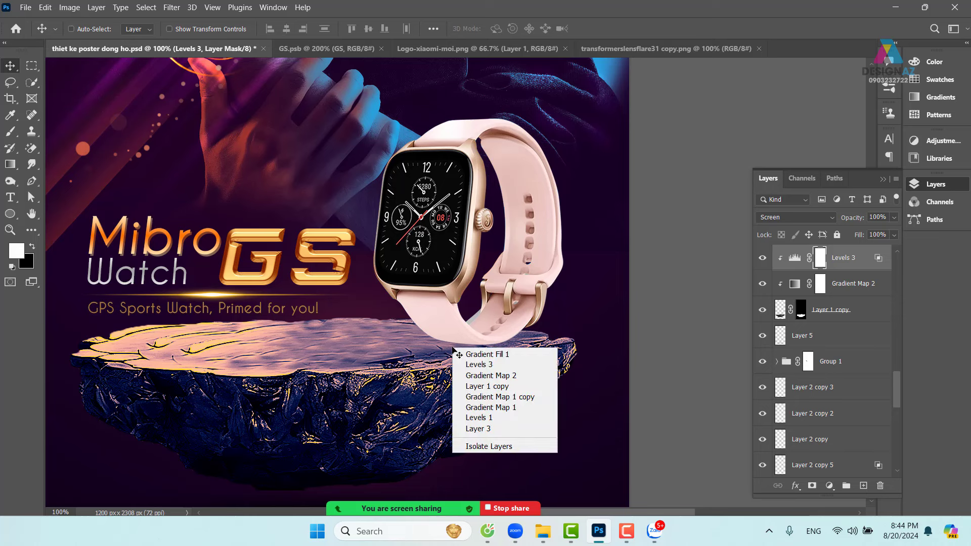
pyautogui.click(485, 387)
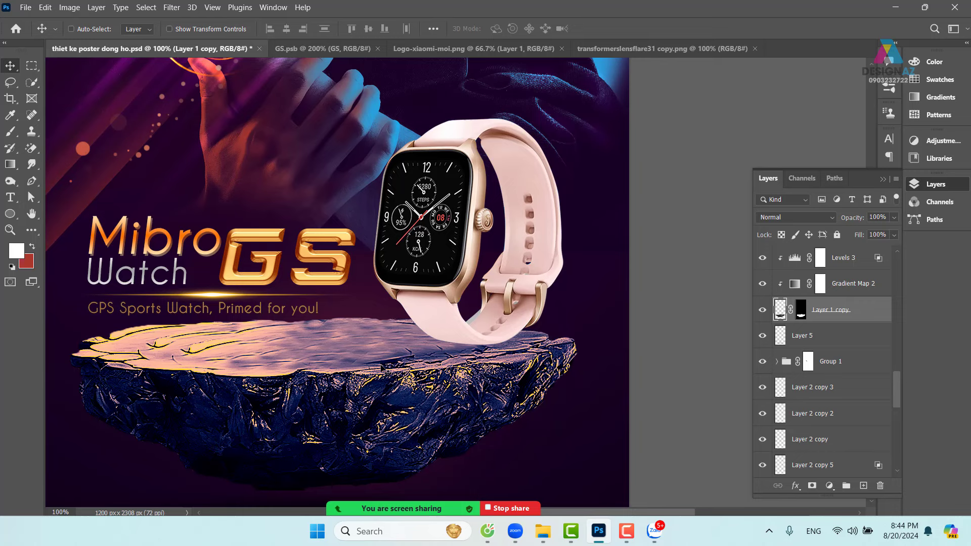
pyautogui.press('b')
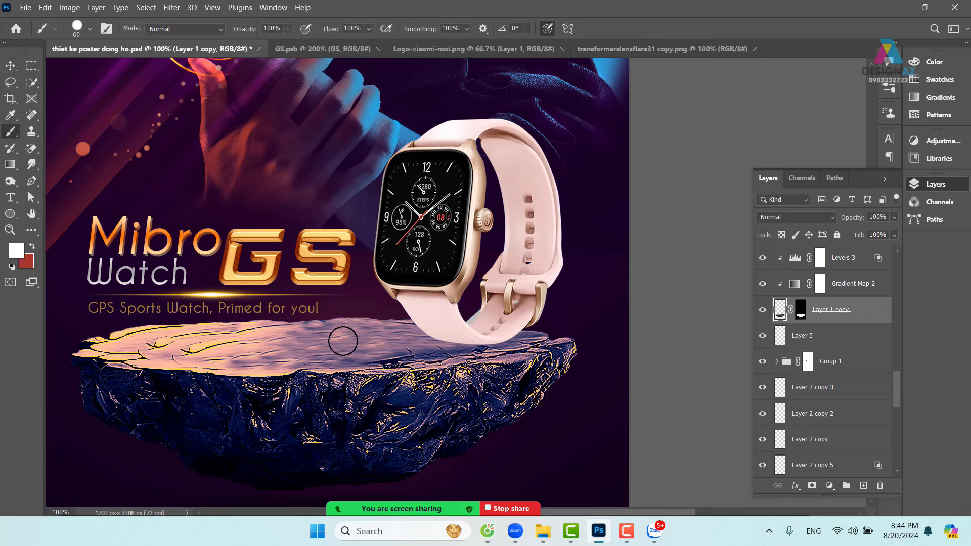
pyautogui.click(17, 251)
pyautogui.click(657, 184)
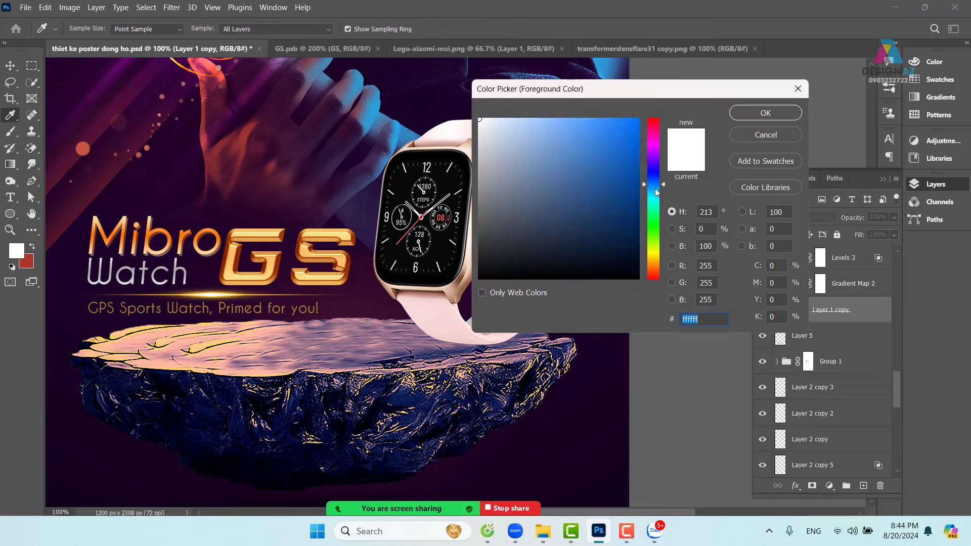
pyautogui.click(638, 242)
pyautogui.click(765, 113)
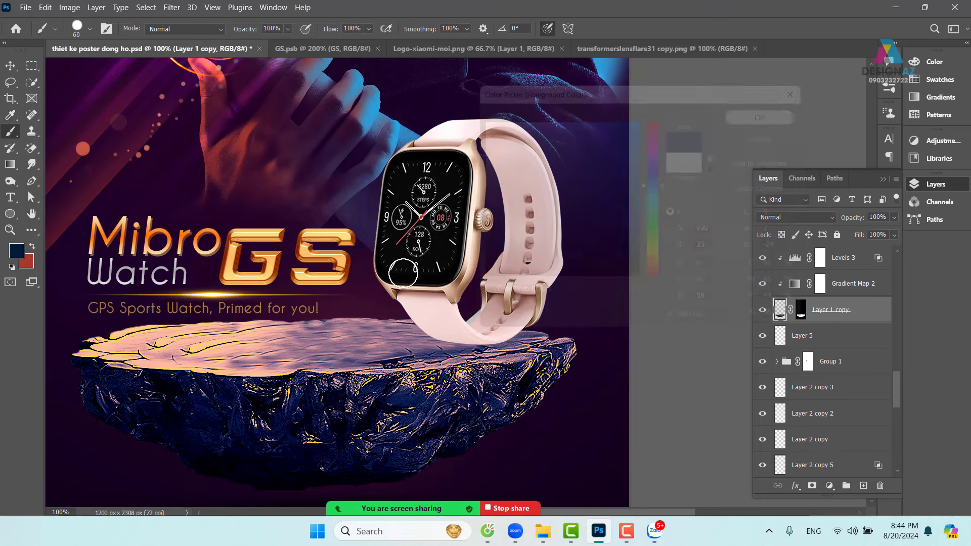
# Try a large hard-edged dab on the rock's top surface, undo it, and choose a soft round brush instead.
pyautogui.click(368, 296)
pyautogui.click(351, 336)
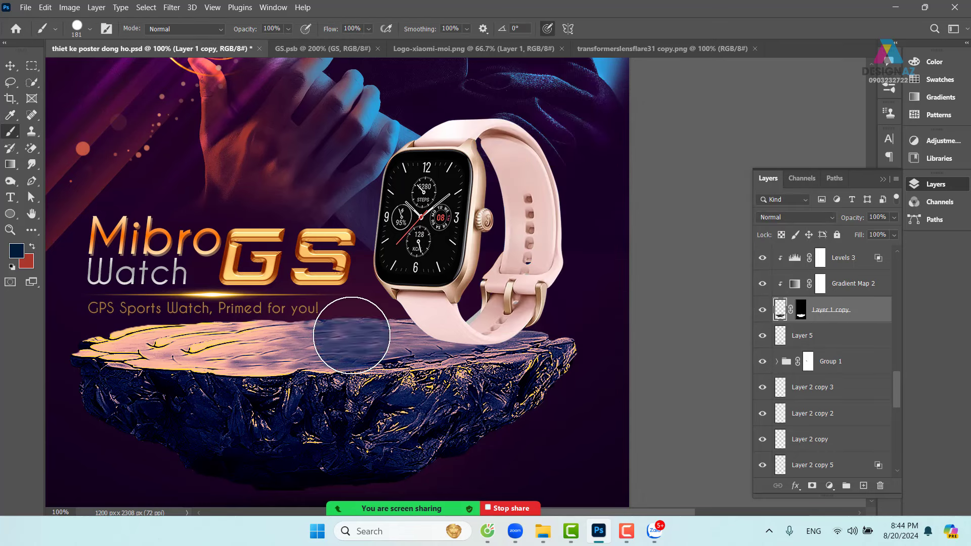
pyautogui.hotkey('ctrl', 'z')
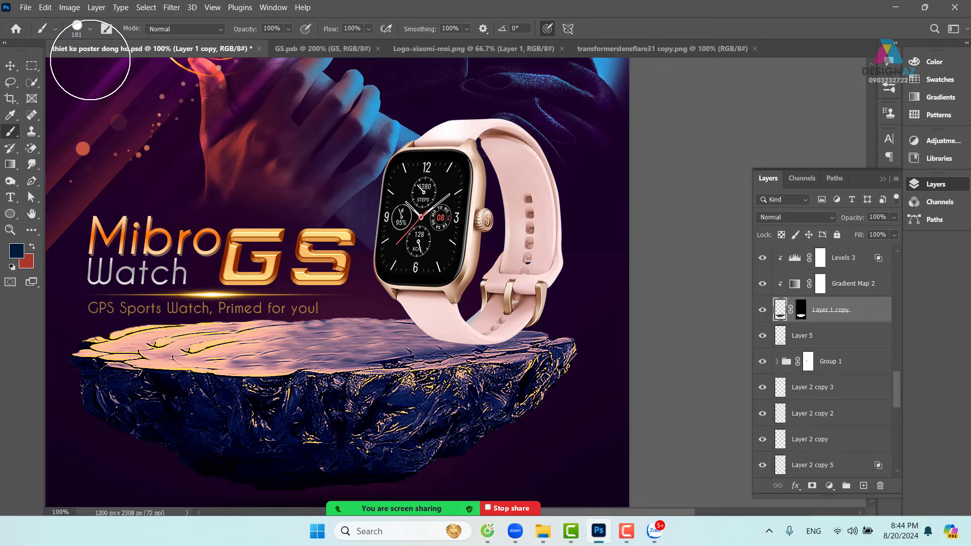
pyautogui.click(90, 29)
pyautogui.click(85, 151)
# Try a soft navy dab on the rock's top with a darkening blend mode on its layer, and undo both.
pyautogui.click(357, 337)
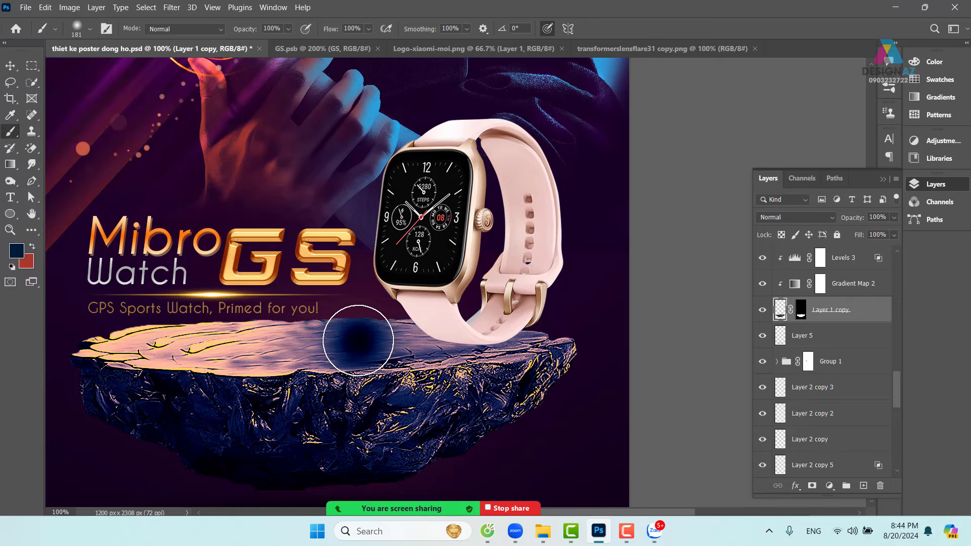
pyautogui.click(14, 68)
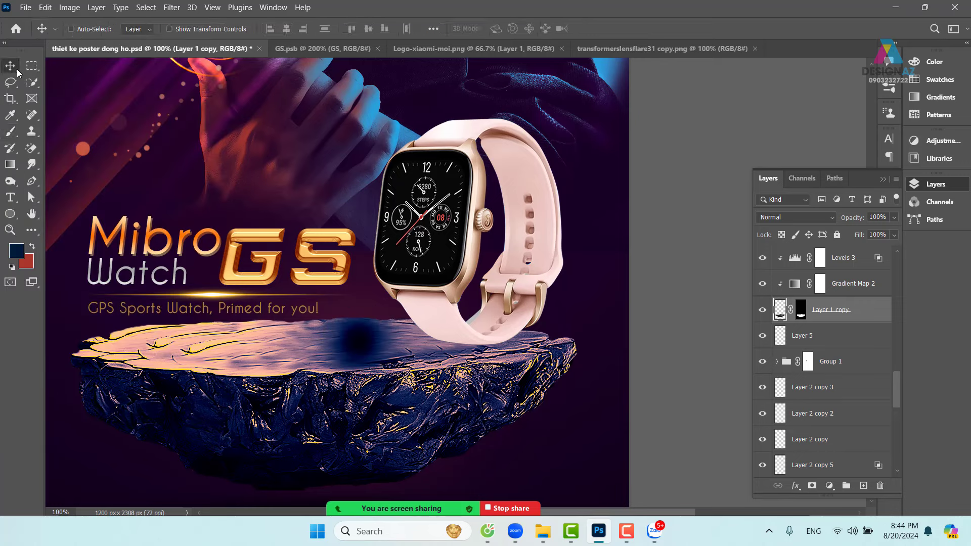
pyautogui.click(800, 219)
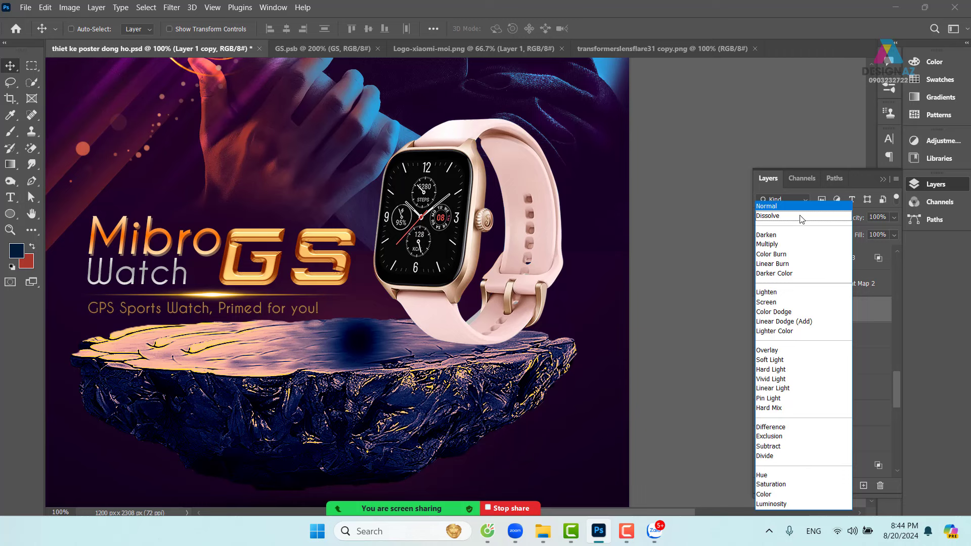
pyautogui.click(789, 248)
pyautogui.hotkey('ctrl', 'z')
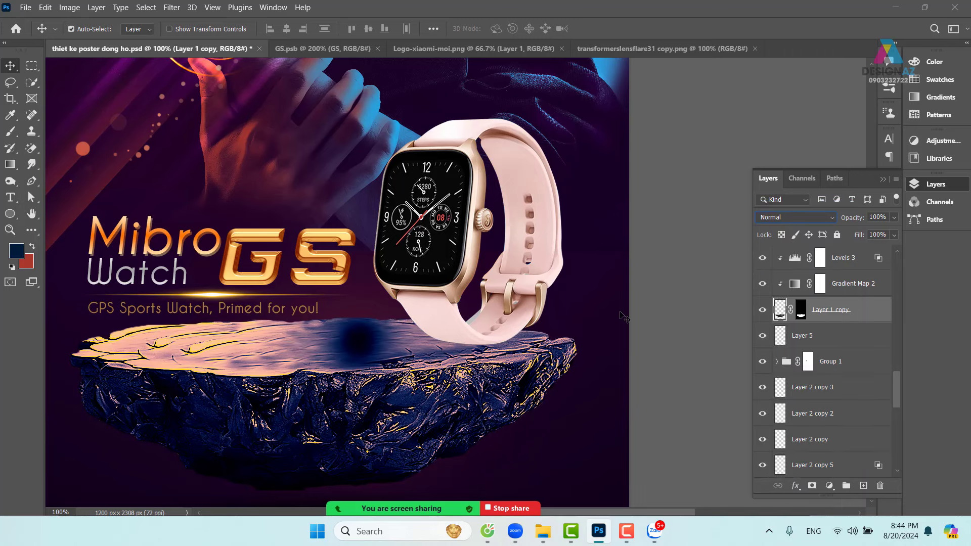
pyautogui.hotkey('ctrl', 'z')
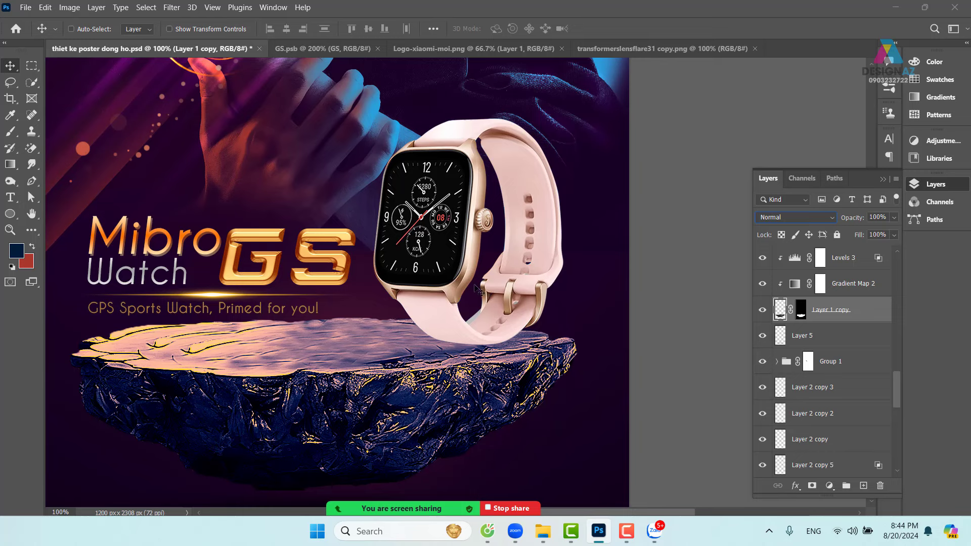
# Locate the product watch's layer, Layer 6, and add a new empty layer directly beneath it.
pyautogui.rightClick(421, 226)
pyautogui.click(447, 242)
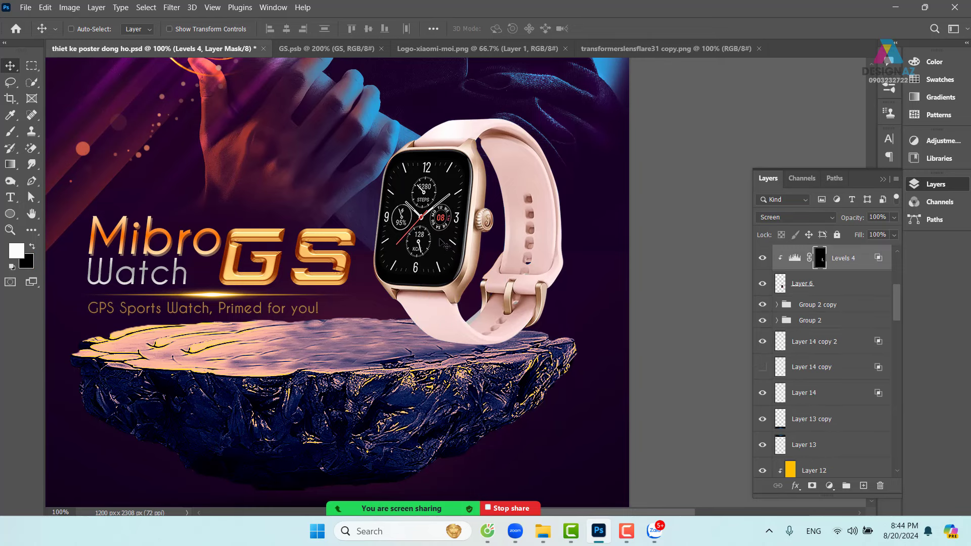
pyautogui.rightClick(440, 239)
pyautogui.click(467, 268)
pyautogui.moveTo(472, 256); pyautogui.dragTo(476, 257)
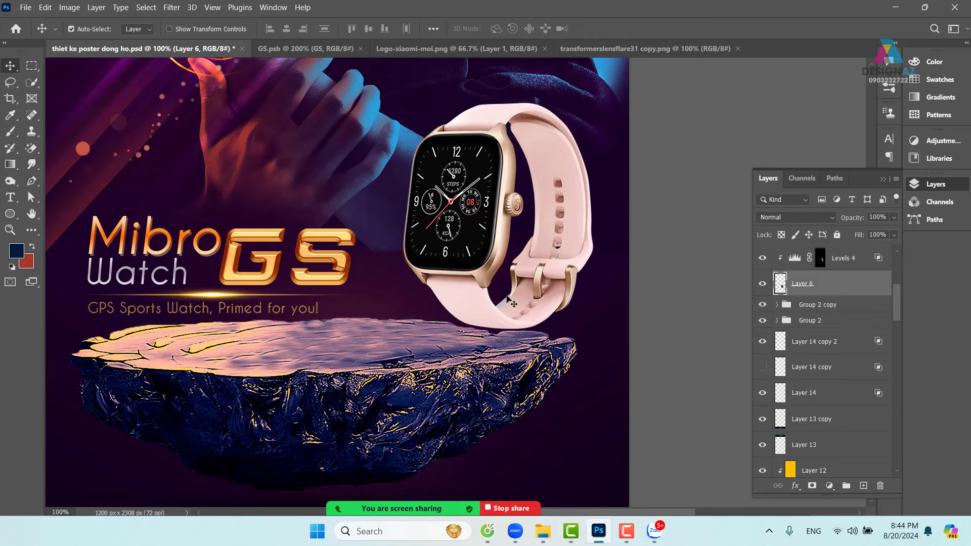
pyautogui.hotkey('ctrl', 'z')
pyautogui.click(843, 306)
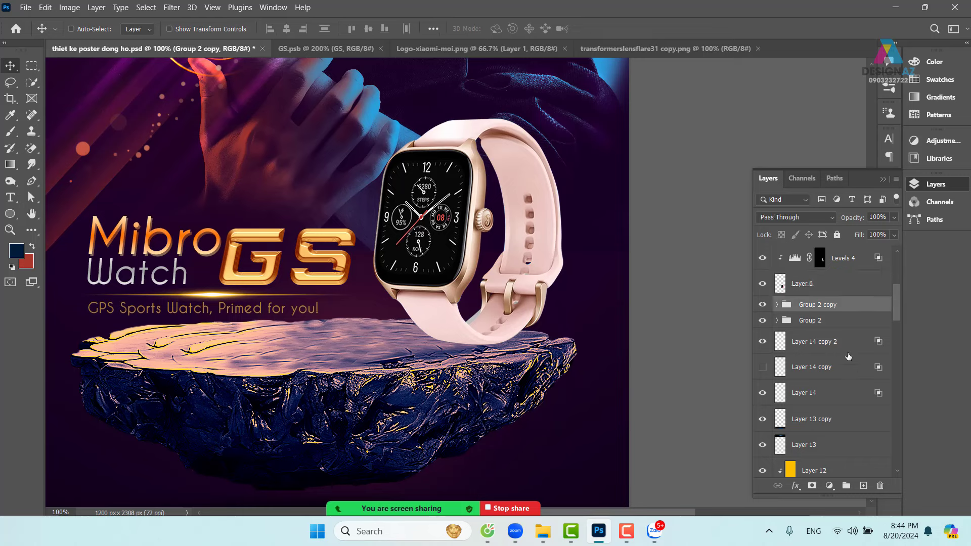
pyautogui.click(864, 486)
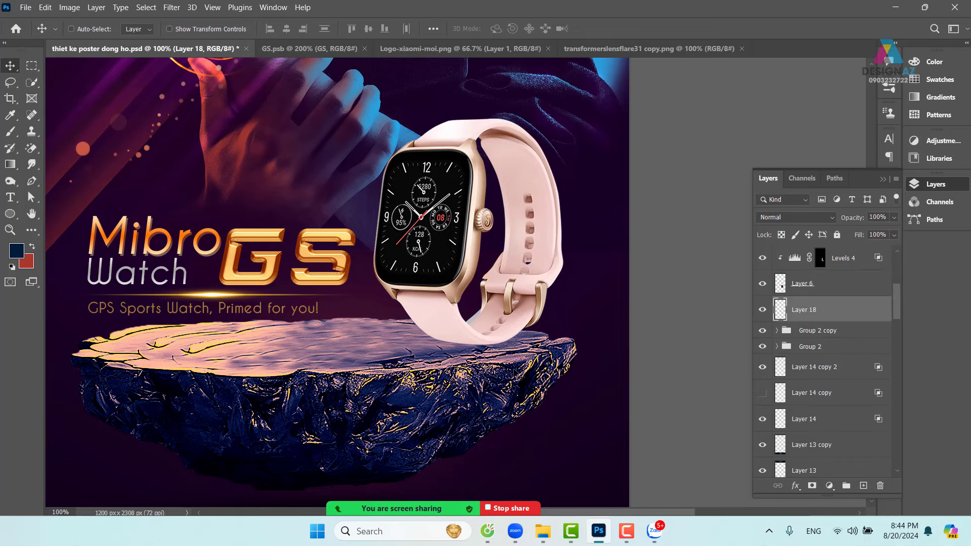
# Paint a soft navy shadow dab under the watch strap on the new layer and set its blend mode to Multiply.
pyautogui.press('b')
pyautogui.click(392, 332)
pyautogui.click(811, 219)
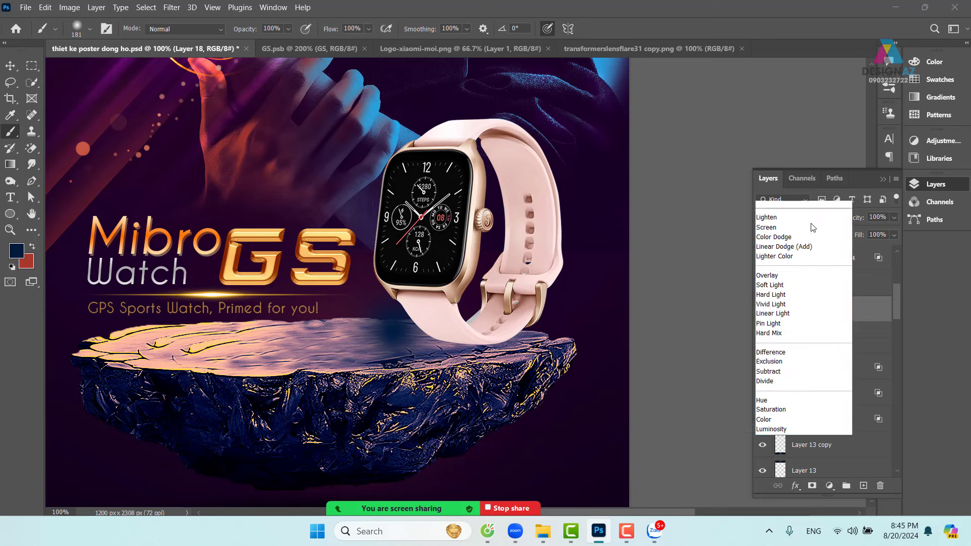
pyautogui.click(781, 246)
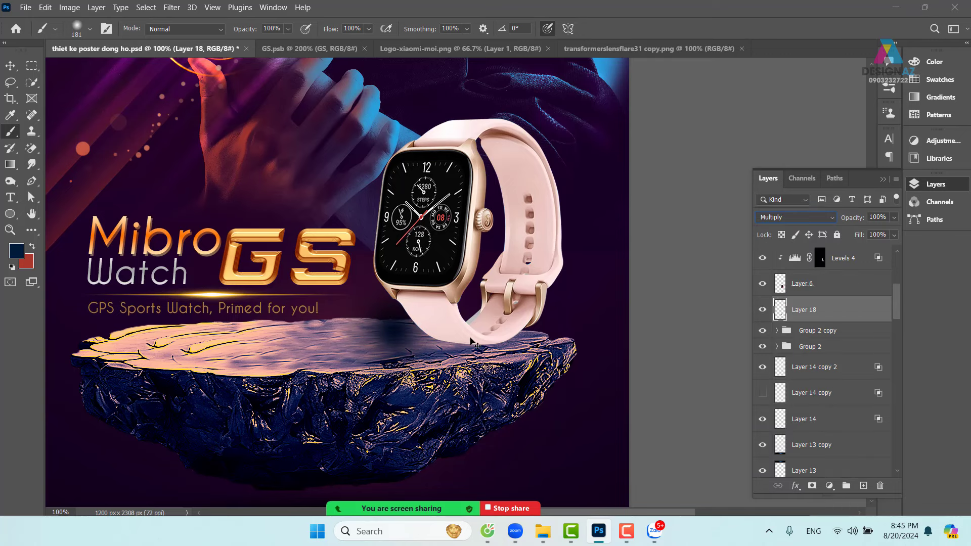
# Stretch the shadow to 237.54% width, flatten it to 46.26% height, and position it beneath the watch on the rock.
pyautogui.hotkey('ctrl', 't')
pyautogui.moveTo(467, 330); pyautogui.dragTo(672, 324)
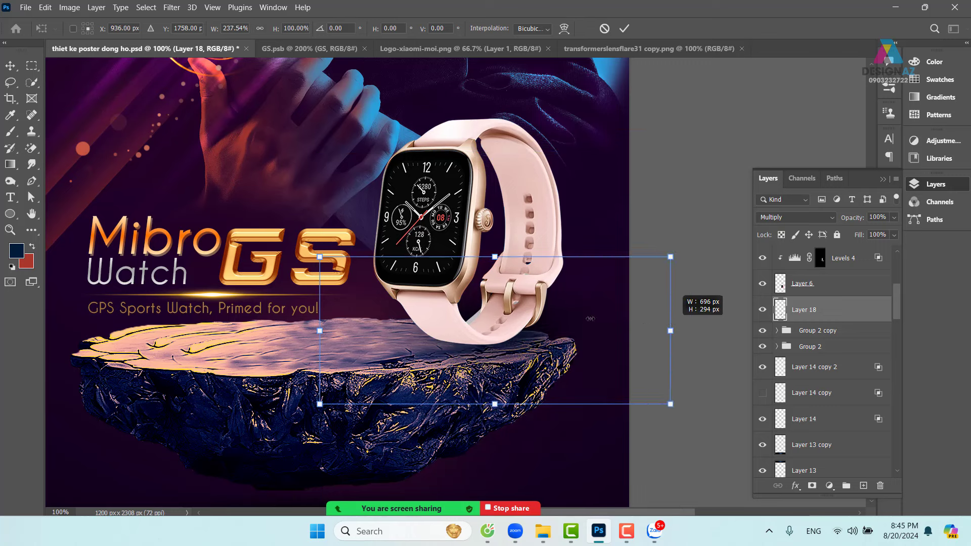
pyautogui.moveTo(488, 257); pyautogui.dragTo(490, 335)
pyautogui.moveTo(539, 357); pyautogui.dragTo(528, 349)
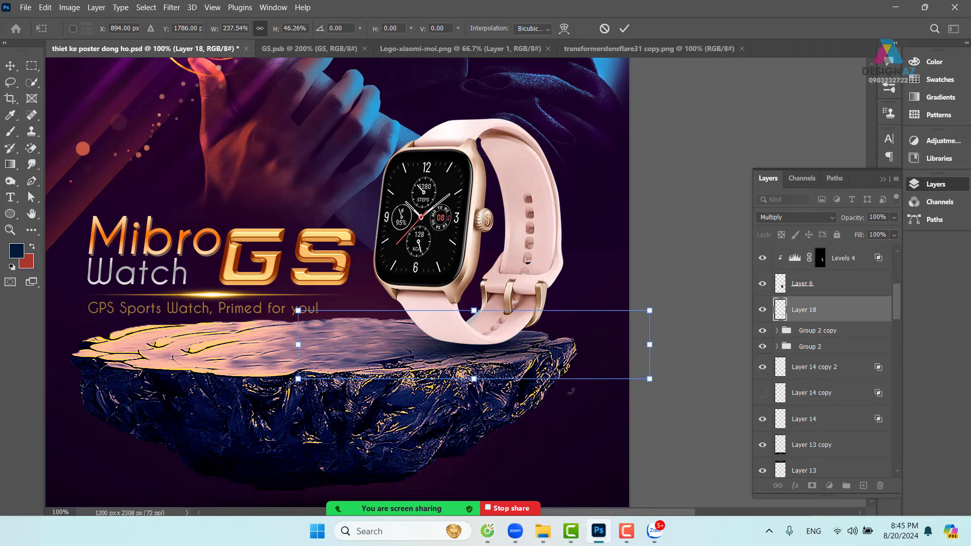
pyautogui.press('Return')
# Check the watch's shadow in the whole poster at 33.3% zoom and save the document.
pyautogui.press('b')
pyautogui.hotkey('ctrl', '-')
pyautogui.hotkey('ctrl', '-')
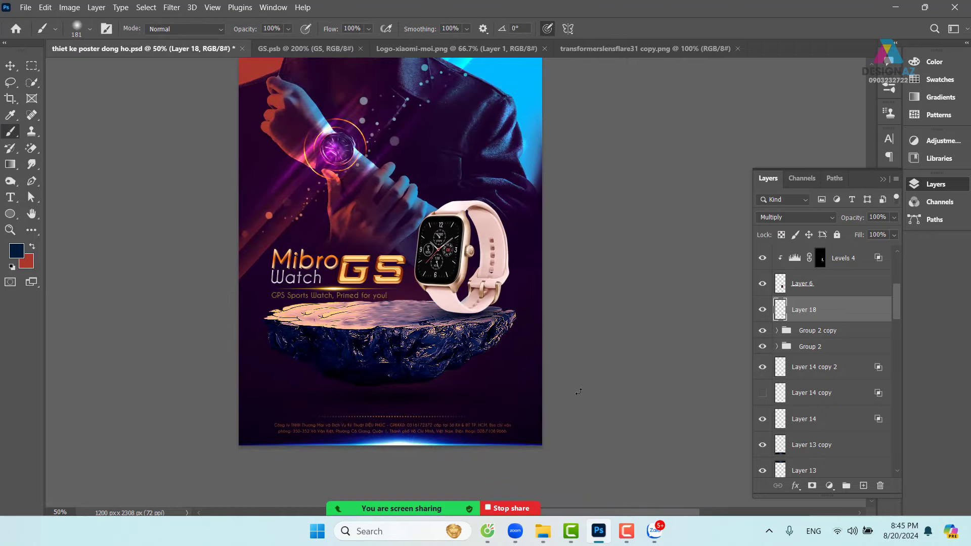
pyautogui.moveTo(562, 383)
pyautogui.mouseDown()
pyautogui.moveTo(600, 349)
pyautogui.moveTo(569, 309)
pyautogui.mouseUp()
pyautogui.moveTo(528, 268); pyautogui.dragTo(484, 349)
pyautogui.hotkey('ctrl', '-')
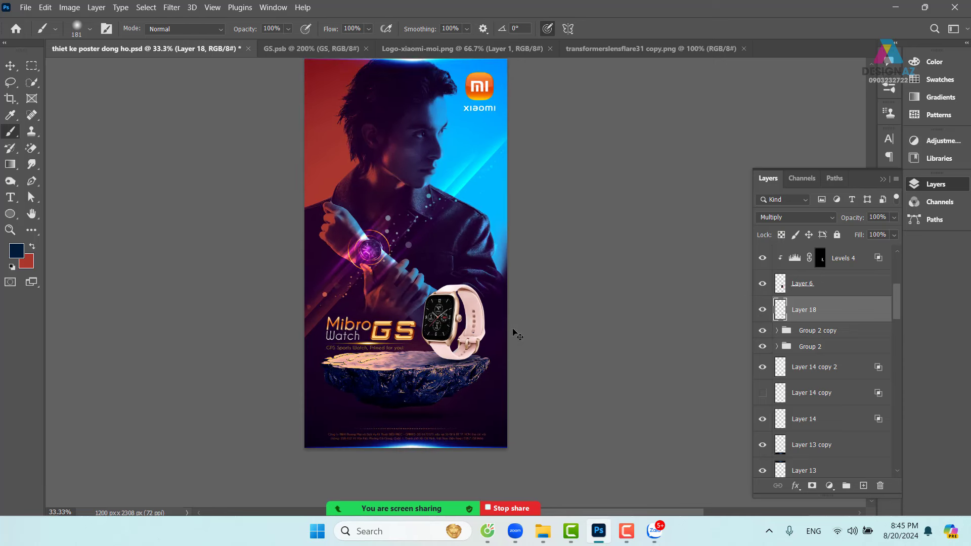
pyautogui.hotkey('ctrl', 's')
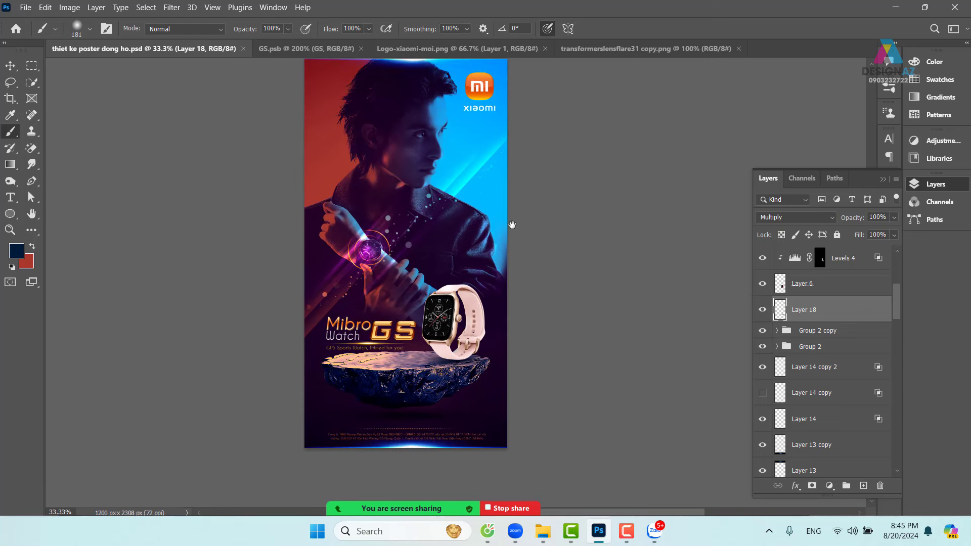
# Set the foreground colour to white and reduce the soft brush to 49 px for painting over the model.
pyautogui.moveTo(513, 225); pyautogui.dragTo(504, 240)
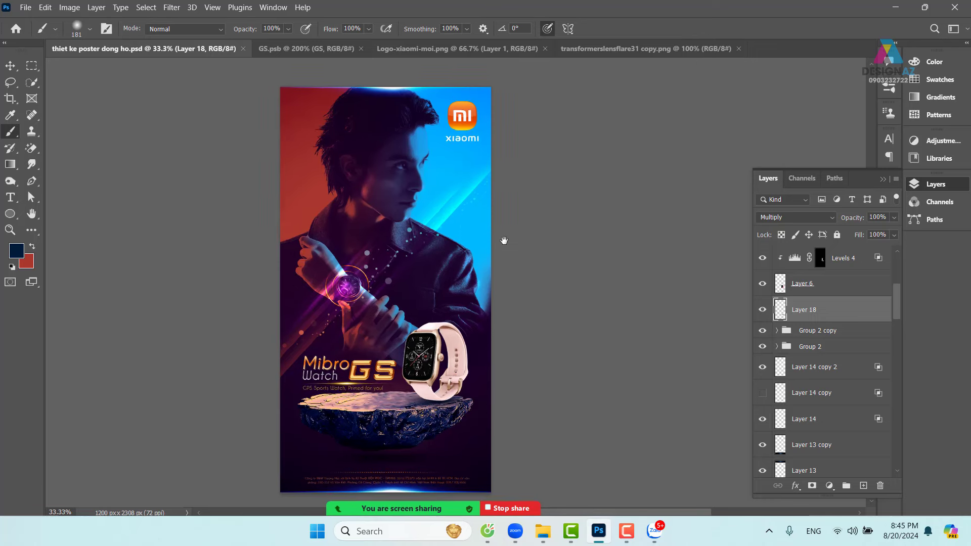
pyautogui.hotkey('ctrl', '+')
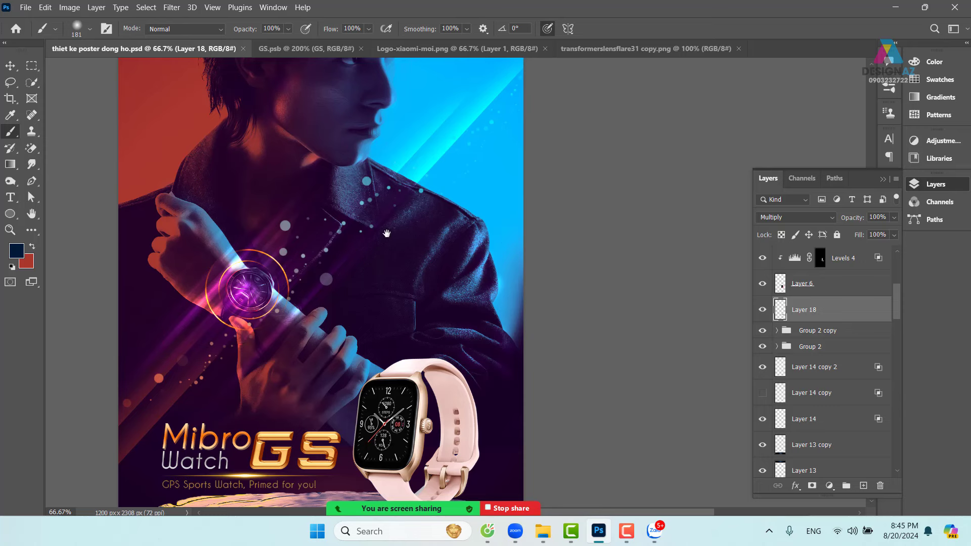
pyautogui.moveTo(395, 243); pyautogui.dragTo(452, 316)
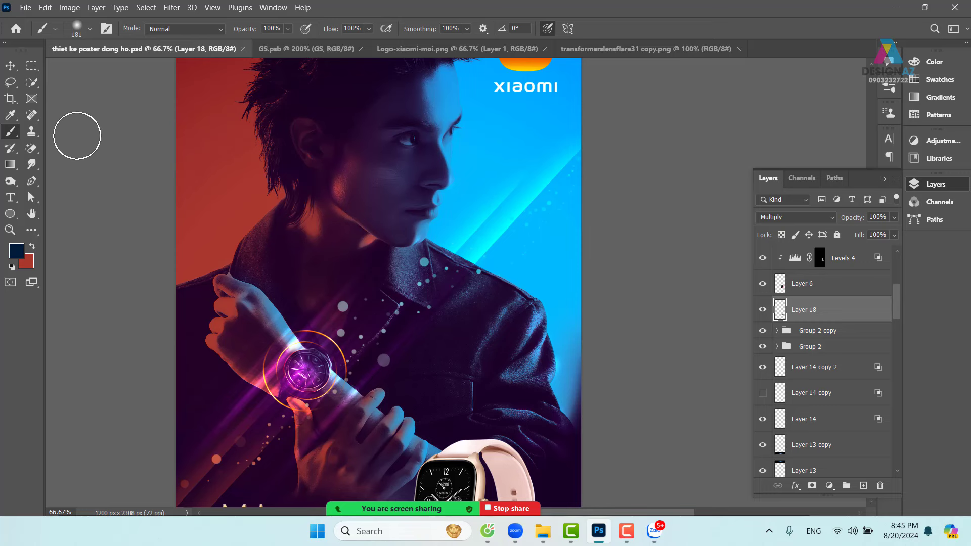
pyautogui.click(78, 30)
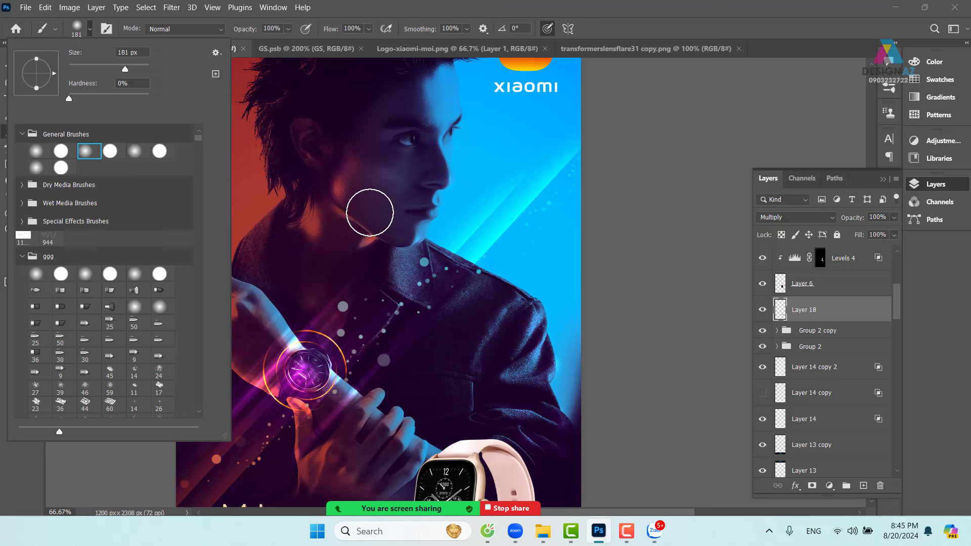
pyautogui.click(403, 209)
pyautogui.hotkey('ctrl', 'z')
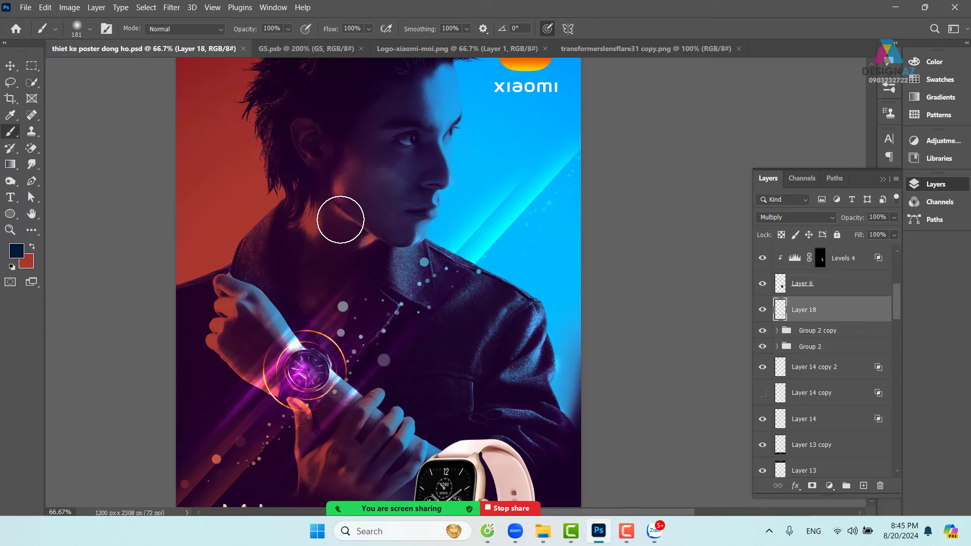
pyautogui.moveTo(340, 220); pyautogui.dragTo(314, 215)
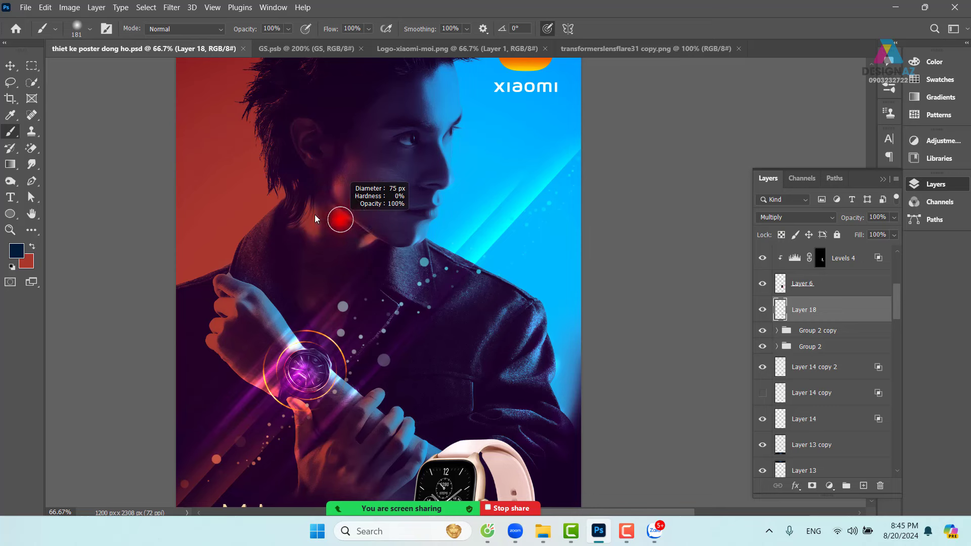
pyautogui.click(17, 250)
pyautogui.click(482, 119)
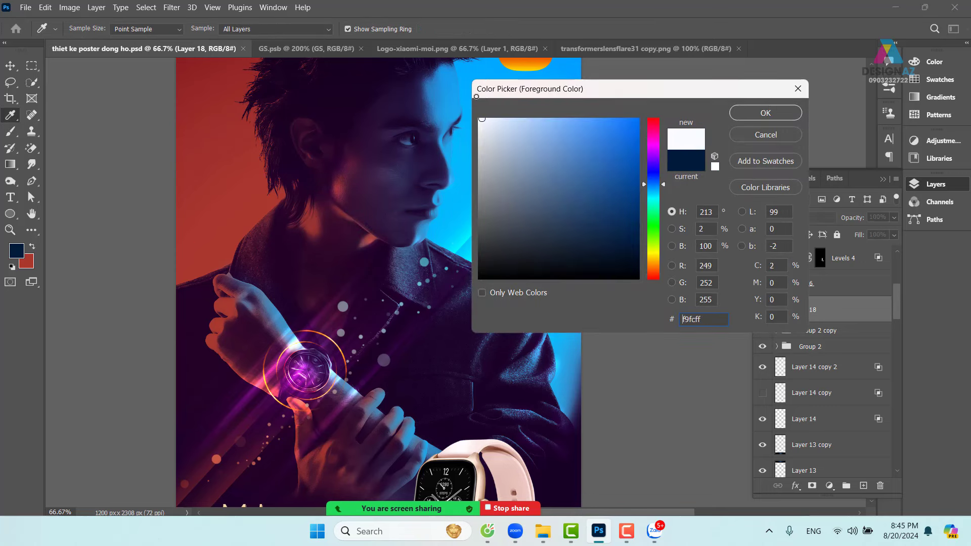
pyautogui.click(765, 112)
pyautogui.moveTo(303, 213); pyautogui.dragTo(287, 219)
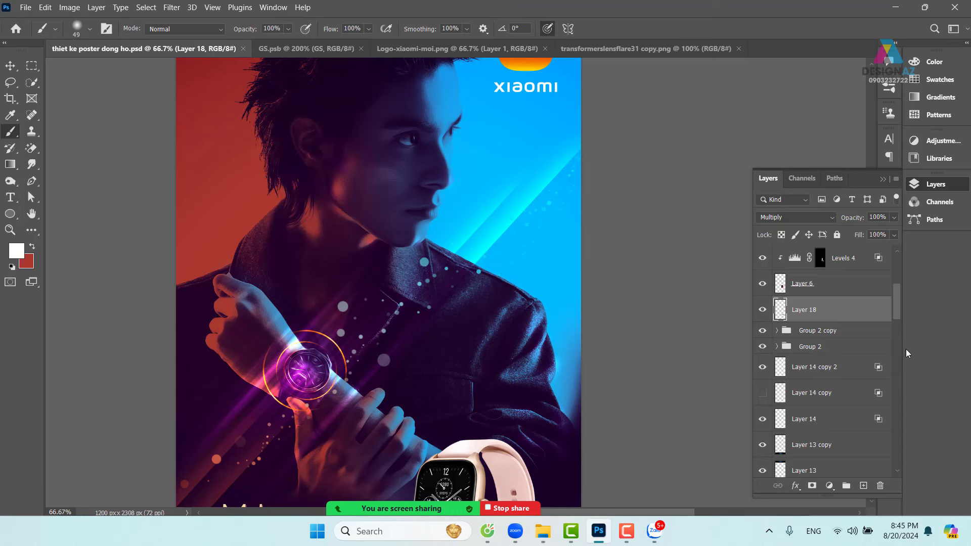
# Add a new empty layer above Gradient Fill 1 at the top of the layer stack.
pyautogui.moveTo(901, 307); pyautogui.dragTo(904, 241)
pyautogui.click(854, 258)
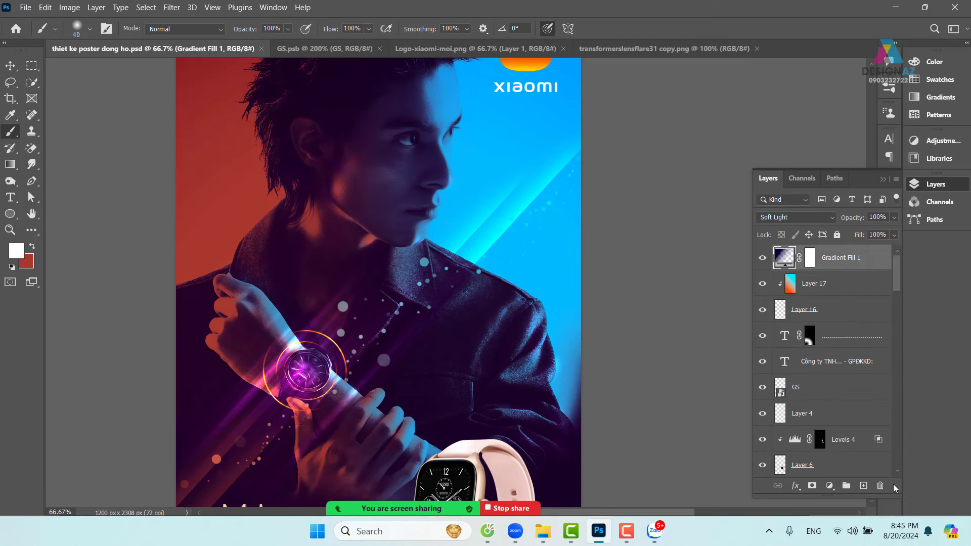
pyautogui.click(864, 485)
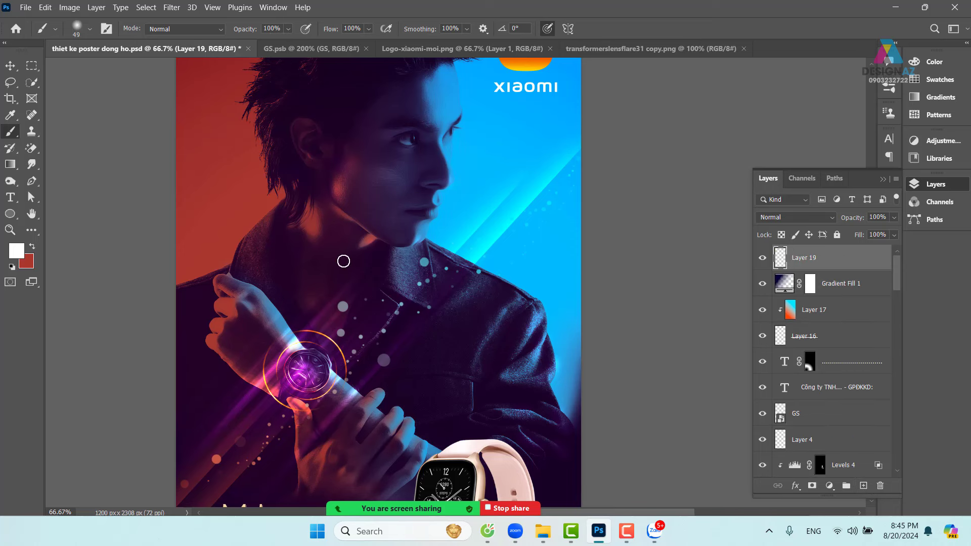
# Paint a soft white spiral over the model's neck and face on the new layer.
pyautogui.click(310, 197)
pyautogui.moveTo(302, 217)
pyautogui.mouseDown()
pyautogui.moveTo(331, 234)
pyautogui.moveTo(344, 212)
pyautogui.moveTo(341, 181)
pyautogui.moveTo(319, 165)
pyautogui.moveTo(283, 174)
pyautogui.moveTo(264, 198)
pyautogui.moveTo(260, 231)
pyautogui.moveTo(275, 254)
pyautogui.moveTo(331, 270)
pyautogui.moveTo(363, 224)
pyautogui.moveTo(369, 178)
pyautogui.mouseUp()
pyautogui.moveTo(346, 143)
pyautogui.mouseDown()
pyautogui.moveTo(274, 138)
pyautogui.moveTo(237, 165)
pyautogui.moveTo(226, 206)
pyautogui.moveTo(231, 253)
pyautogui.moveTo(265, 292)
pyautogui.moveTo(308, 307)
pyautogui.moveTo(366, 302)
pyautogui.moveTo(396, 271)
pyautogui.moveTo(423, 175)
pyautogui.moveTo(389, 131)
pyautogui.mouseUp()
pyautogui.click(10, 65)
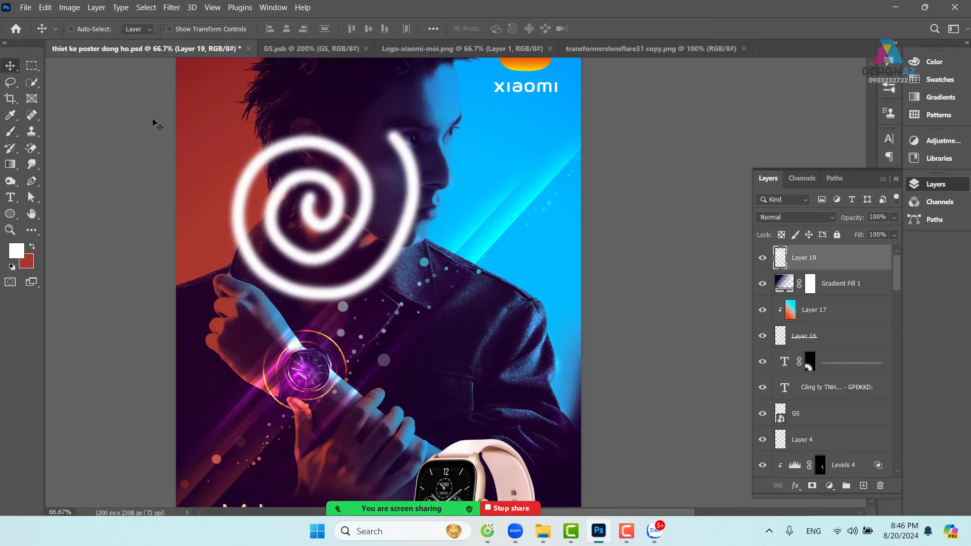
# Try a Motion Blur on the white spiral with a 39° angle and a distance of 962 pixels.
pyautogui.click(172, 9)
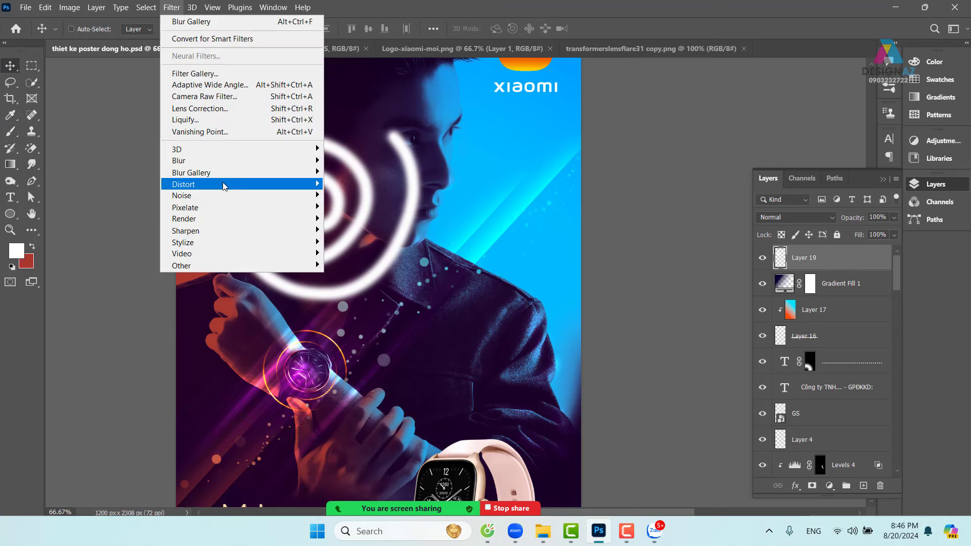
pyautogui.moveTo(224, 187)
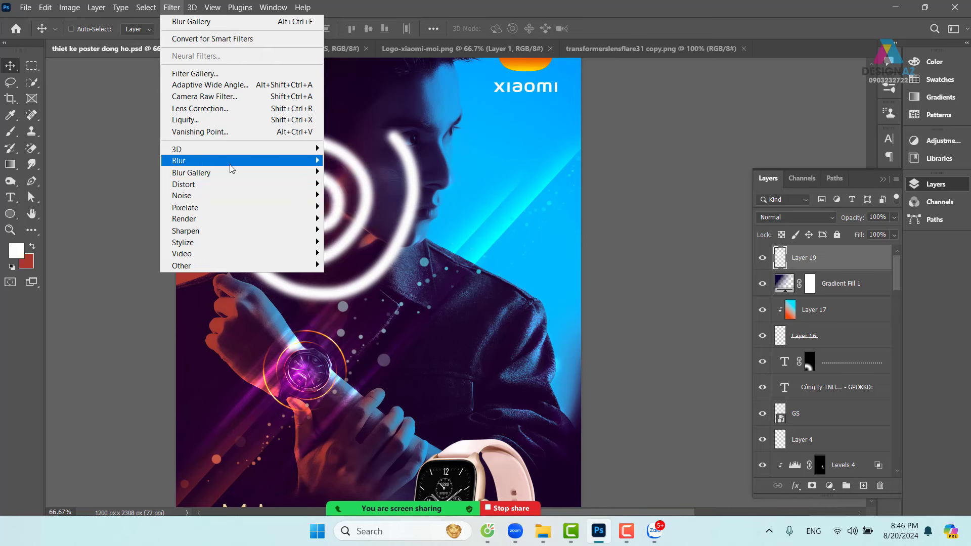
pyautogui.moveTo(234, 162)
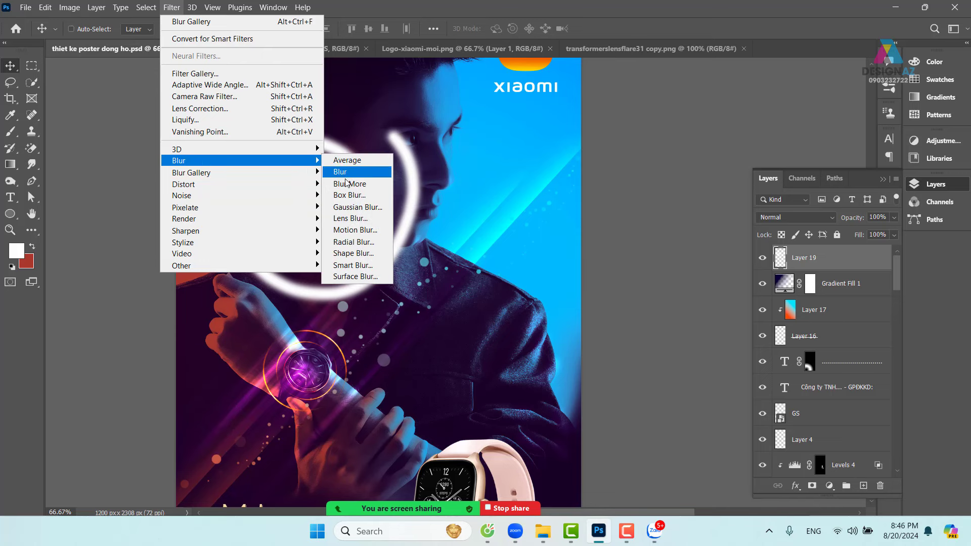
pyautogui.click(356, 230)
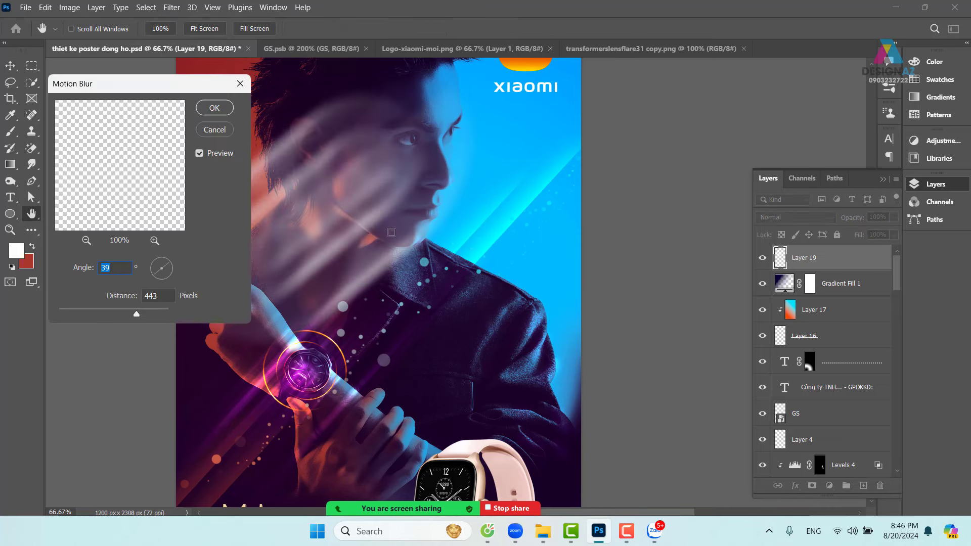
pyautogui.moveTo(169, 85); pyautogui.dragTo(621, 108)
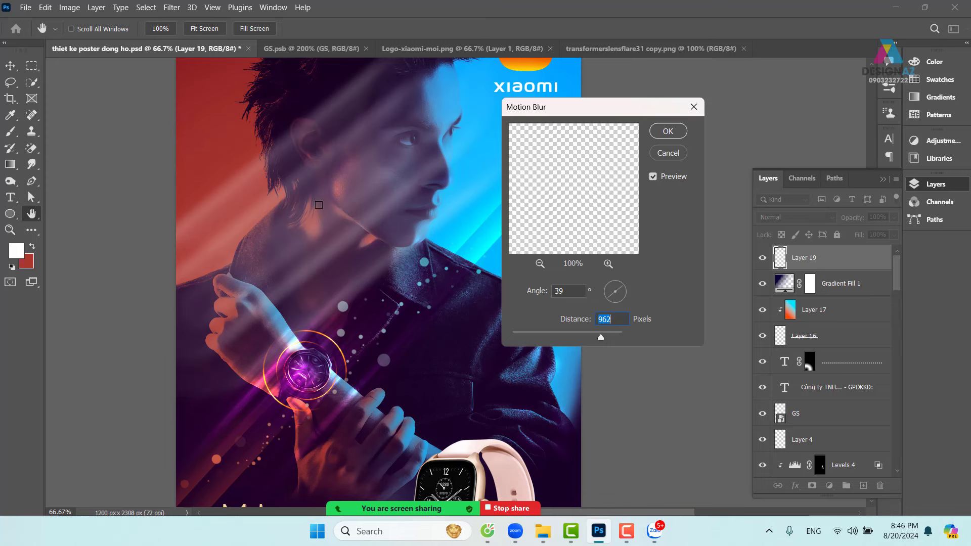
pyautogui.click(668, 152)
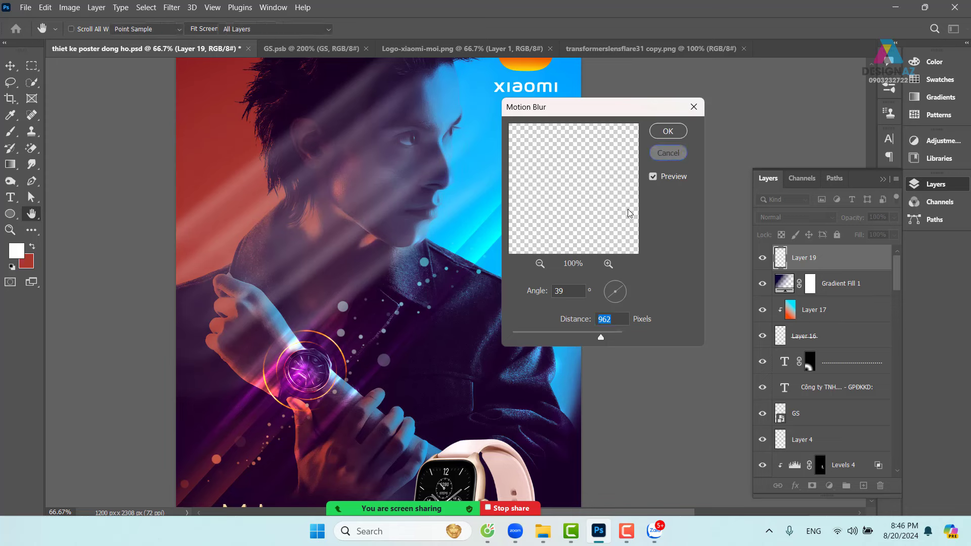
# Apply a Path Blur to the spiral along a diagonal path from the model's collar to above the forehead, with speed 500%.
pyautogui.click(171, 7)
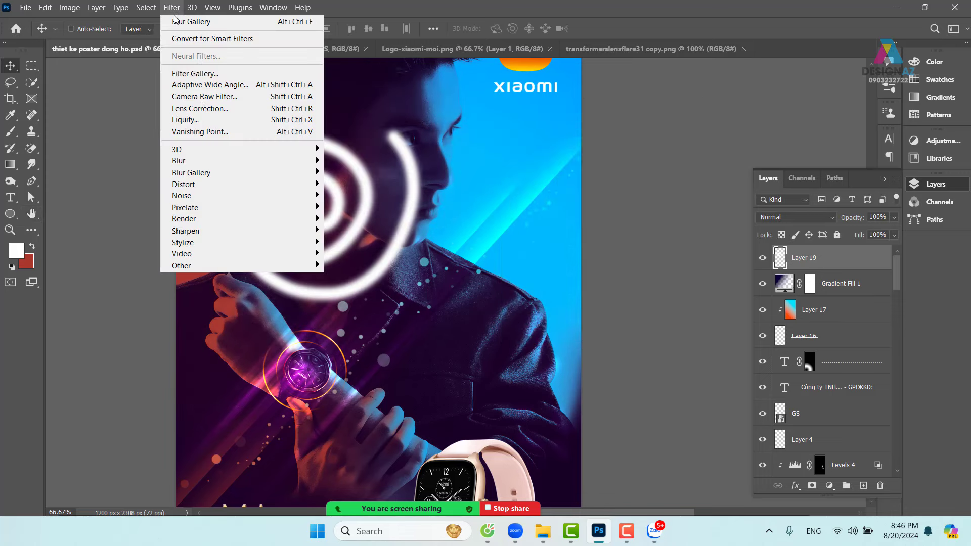
pyautogui.moveTo(221, 178)
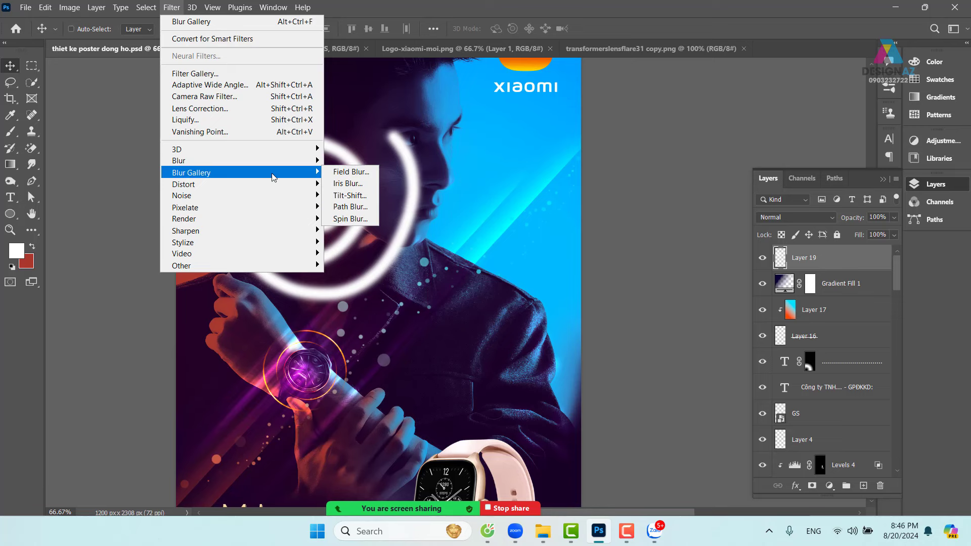
pyautogui.click(349, 207)
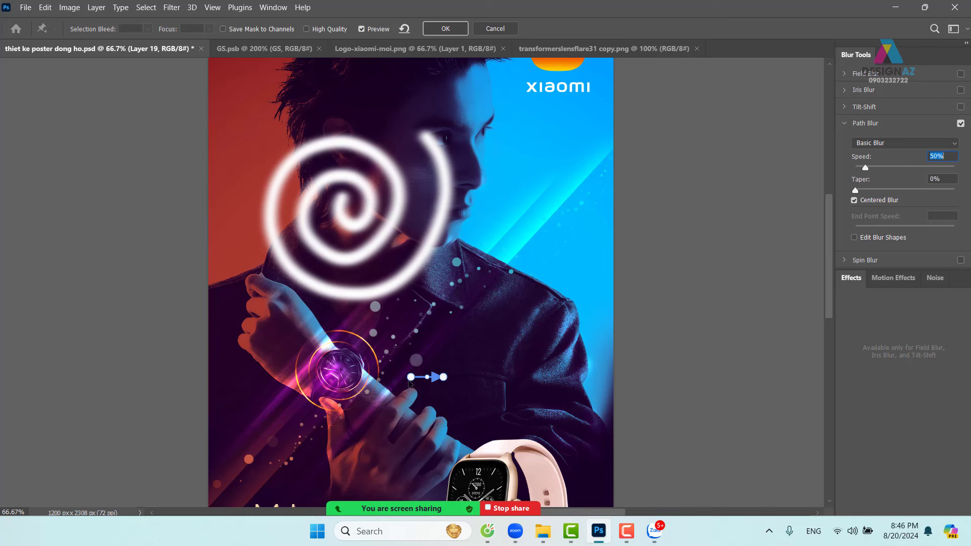
pyautogui.moveTo(410, 377); pyautogui.dragTo(302, 262)
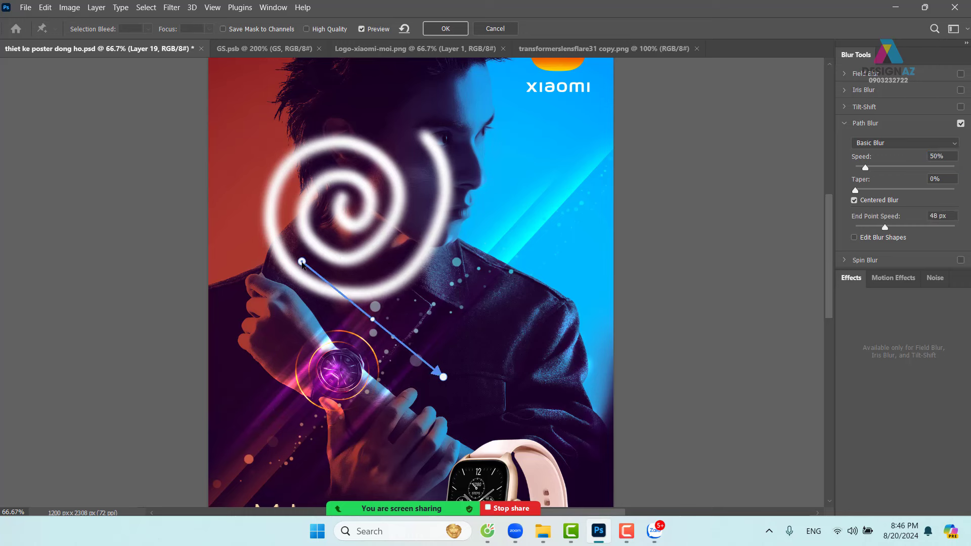
pyautogui.moveTo(443, 378); pyautogui.dragTo(510, 73)
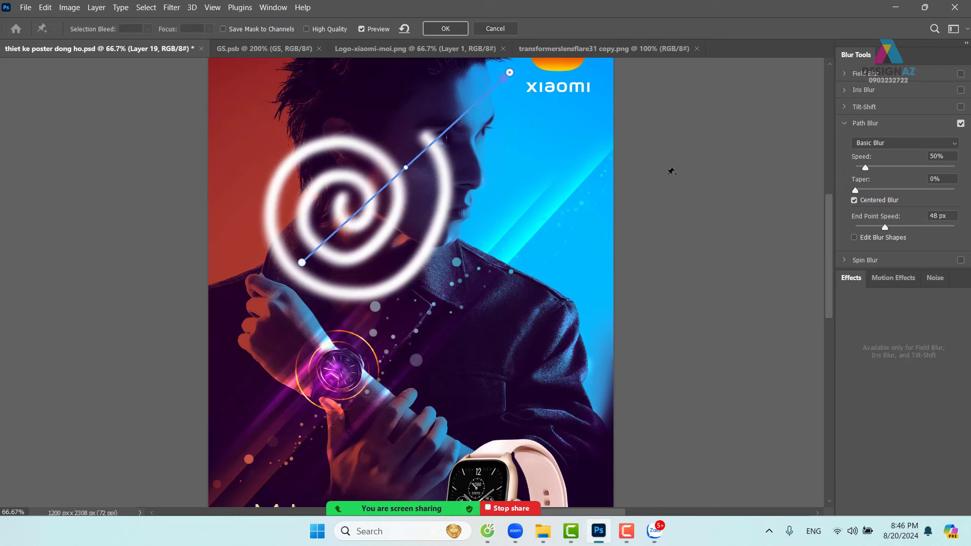
pyautogui.moveTo(865, 168); pyautogui.dragTo(968, 166)
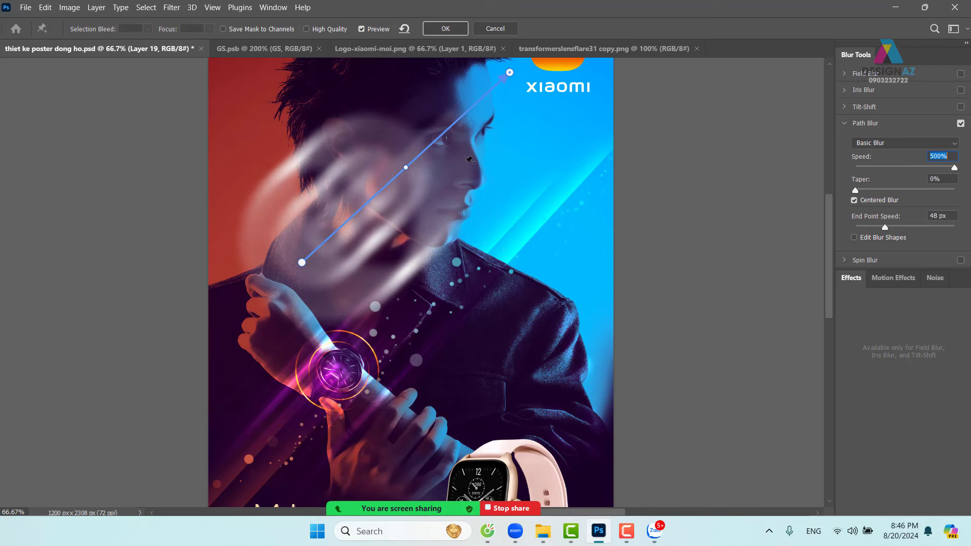
pyautogui.click(445, 29)
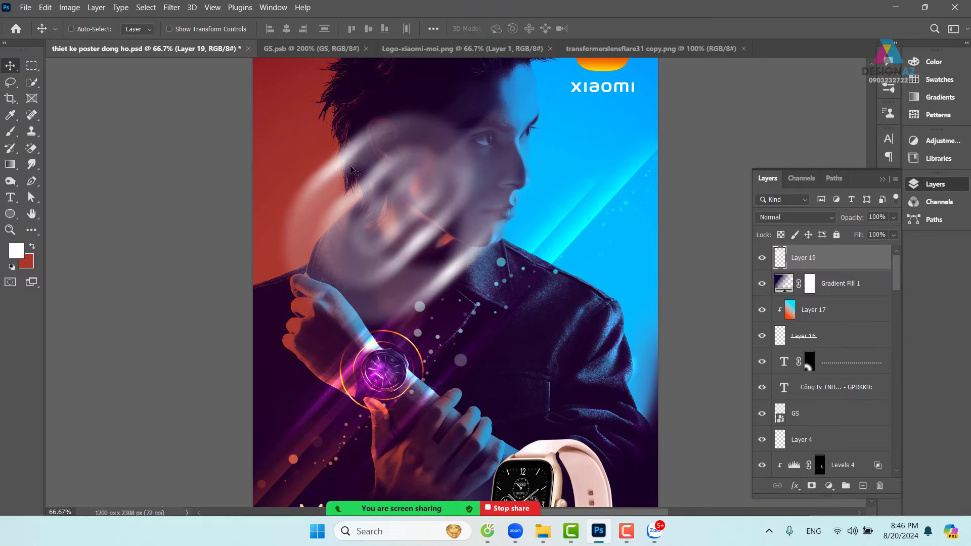
# Delete the blurred spiral layer from the poster.
pyautogui.press('ctrl')
pyautogui.moveTo(423, 217); pyautogui.dragTo(431, 232)
pyautogui.press('Delete')
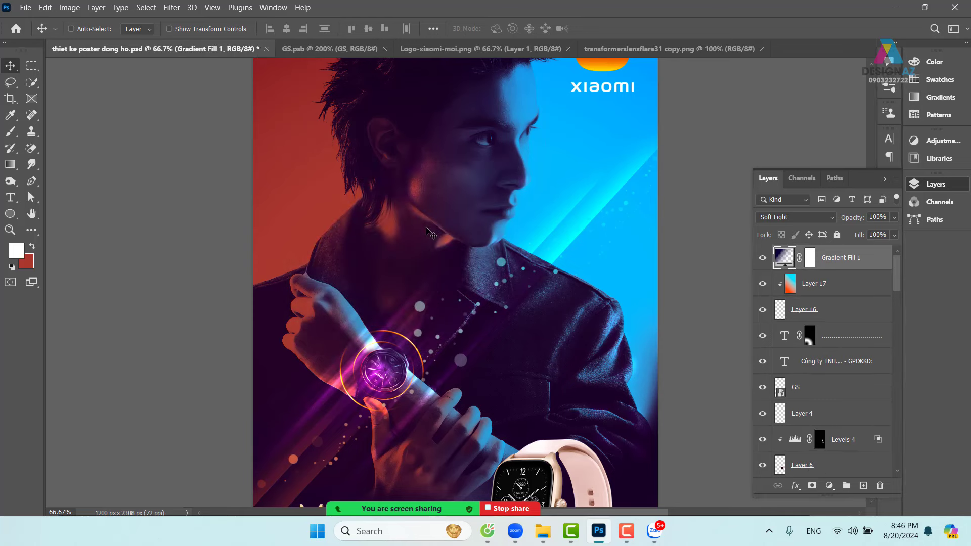
# Save the poster document and show it in full-screen mode with the menu bar.
pyautogui.moveTo(534, 292); pyautogui.dragTo(496, 286)
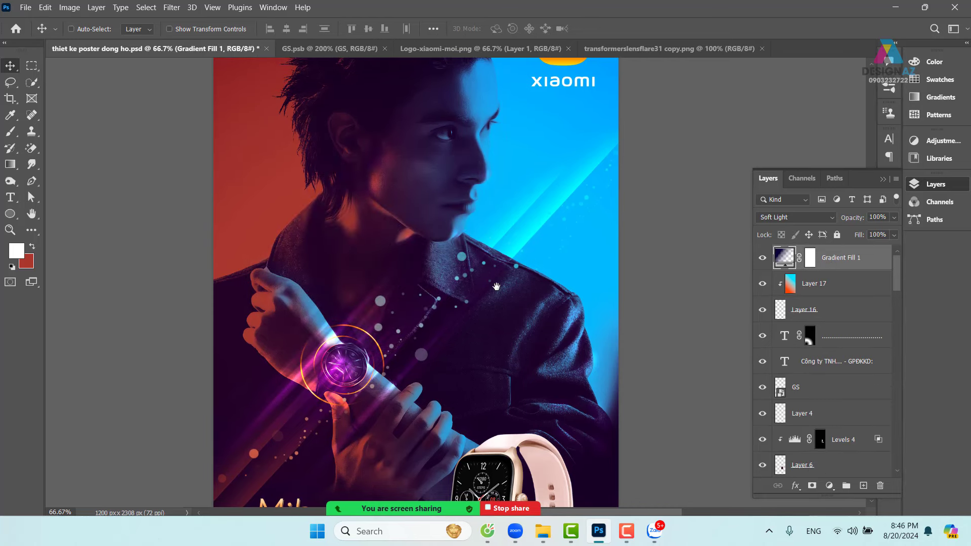
pyautogui.hotkey('ctrl', '-')
pyautogui.moveTo(515, 318); pyautogui.dragTo(424, 253)
pyautogui.hotkey('ctrl', 's')
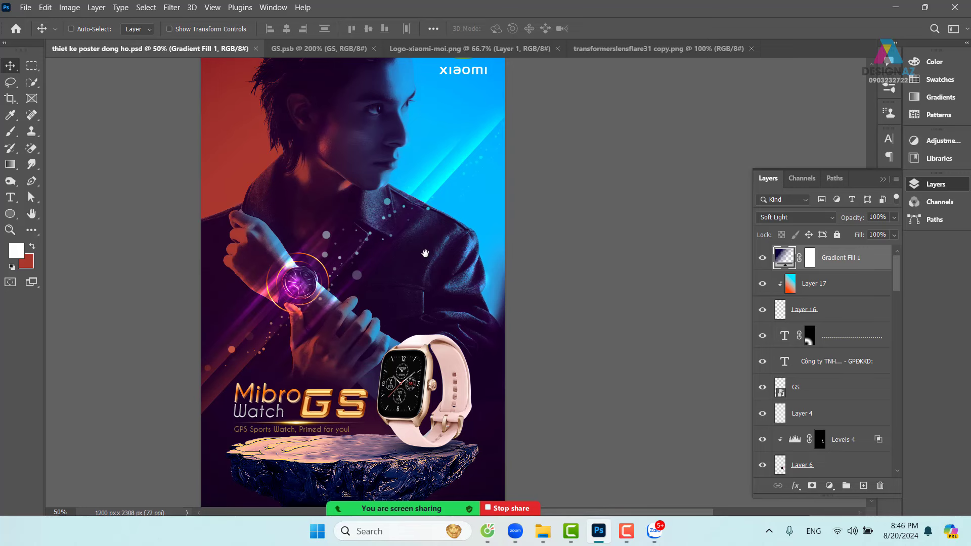
pyautogui.press('f')
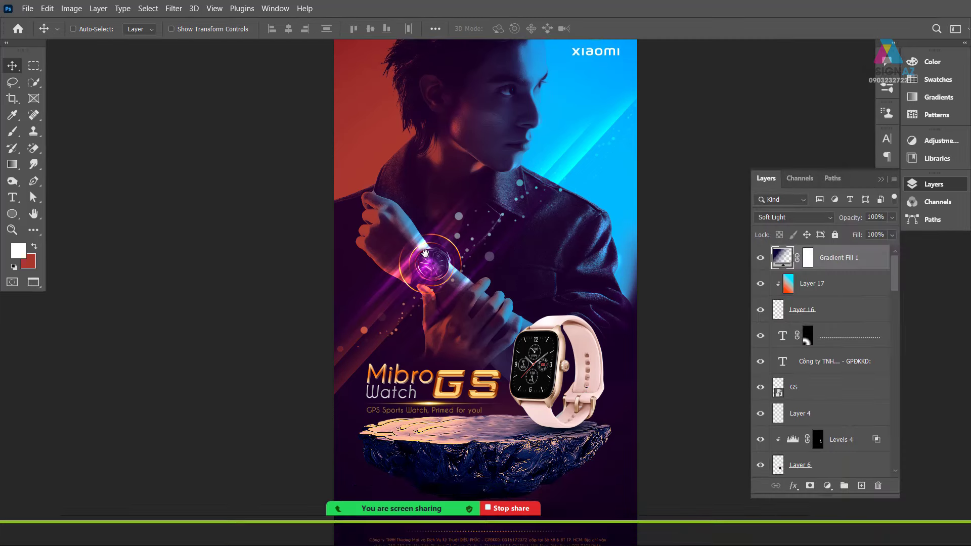
pyautogui.moveTo(460, 240); pyautogui.dragTo(427, 225)
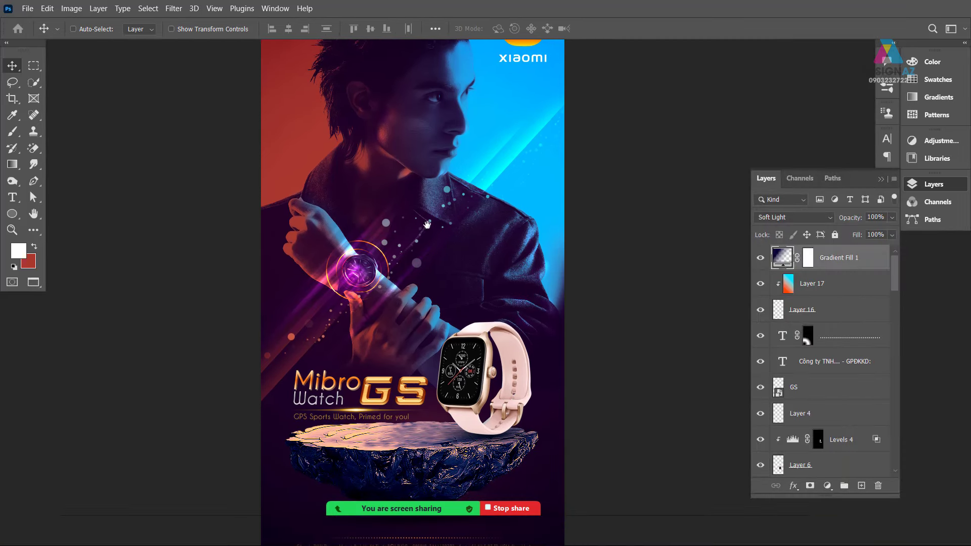
# Stop the Zoom screen share and share the Photoshop window with thiet ke poster dong ho.psd again.
pyautogui.click(511, 510)
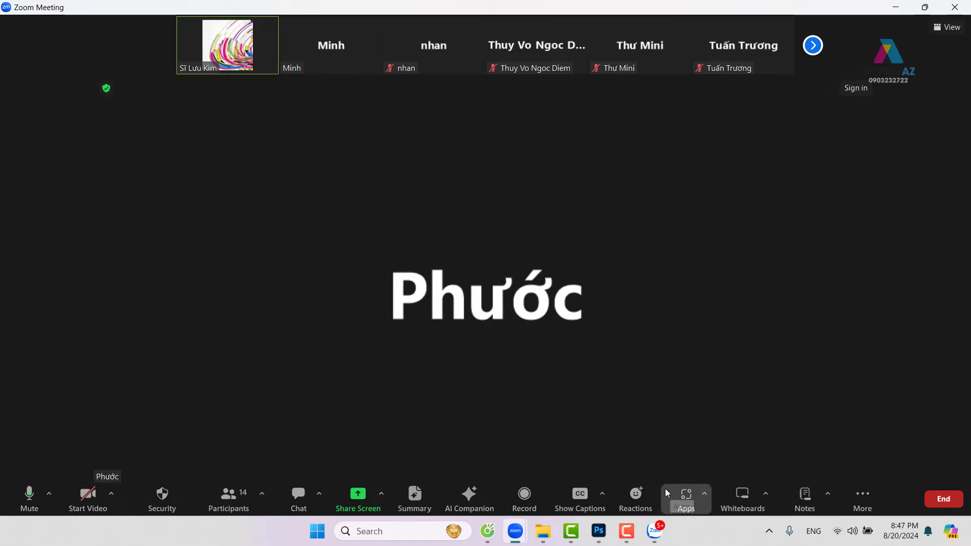
pyautogui.click(358, 495)
pyautogui.click(272, 262)
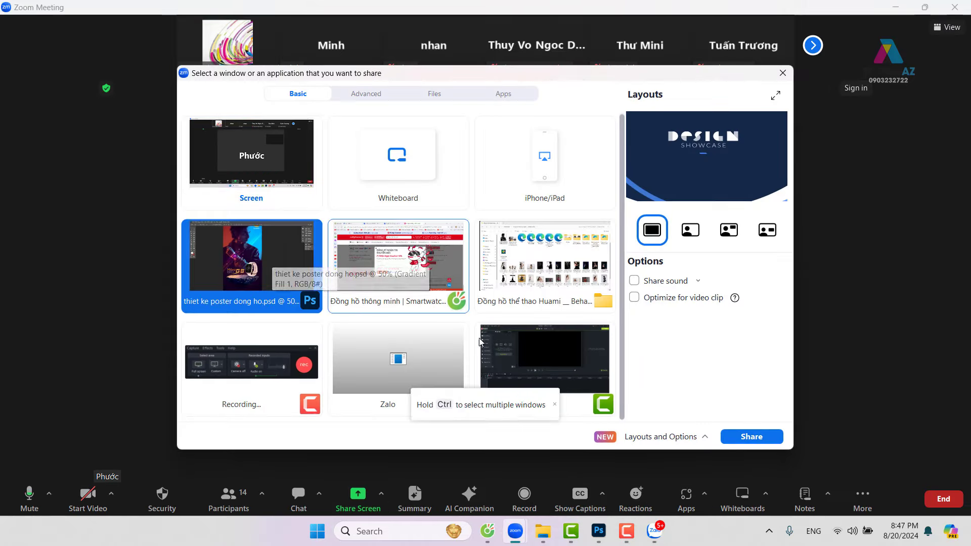
pyautogui.click(766, 437)
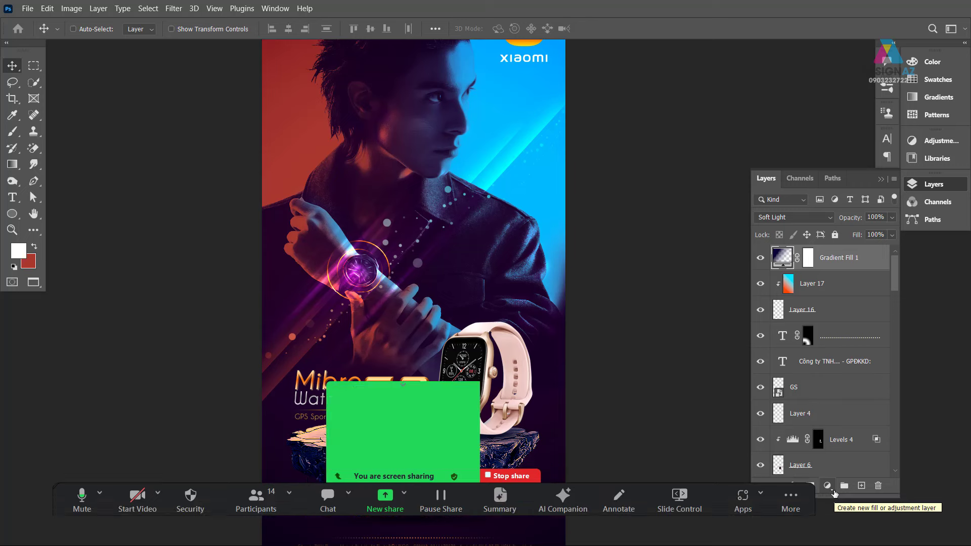
# Add a Color Balance adjustment above Gradient Fill 1, shifting the midtones slightly toward red and setting Yellow-Blue to -13.
pyautogui.click(832, 489)
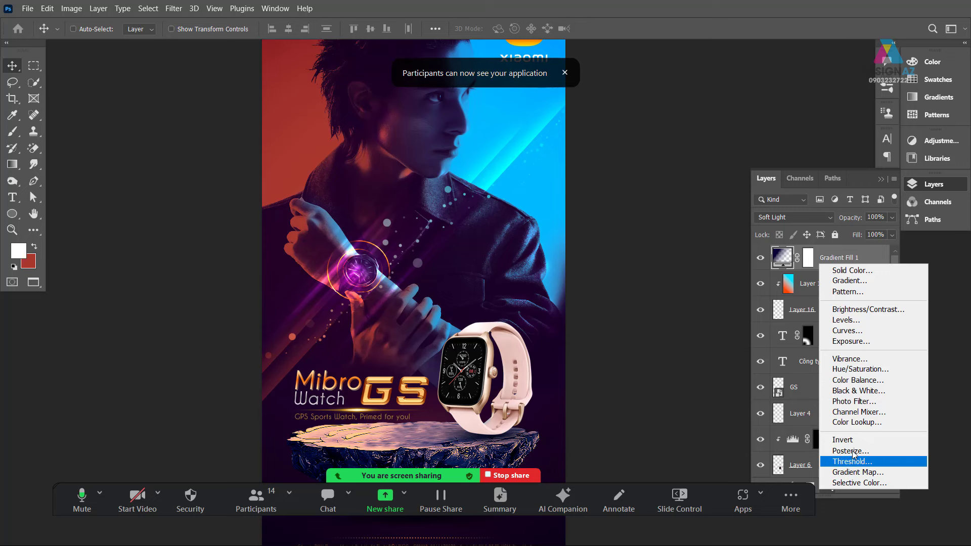
pyautogui.click(858, 379)
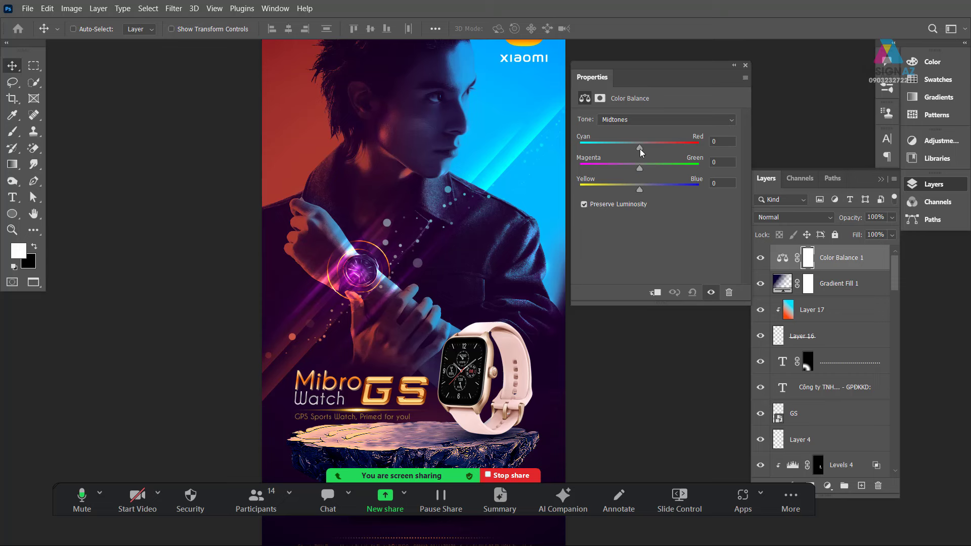
pyautogui.moveTo(639, 148); pyautogui.dragTo(648, 147)
pyautogui.moveTo(638, 189); pyautogui.dragTo(632, 190)
# Set the Color Balance shadows to +15 on Yellow-Blue and shift them slightly toward cyan.
pyautogui.click(664, 122)
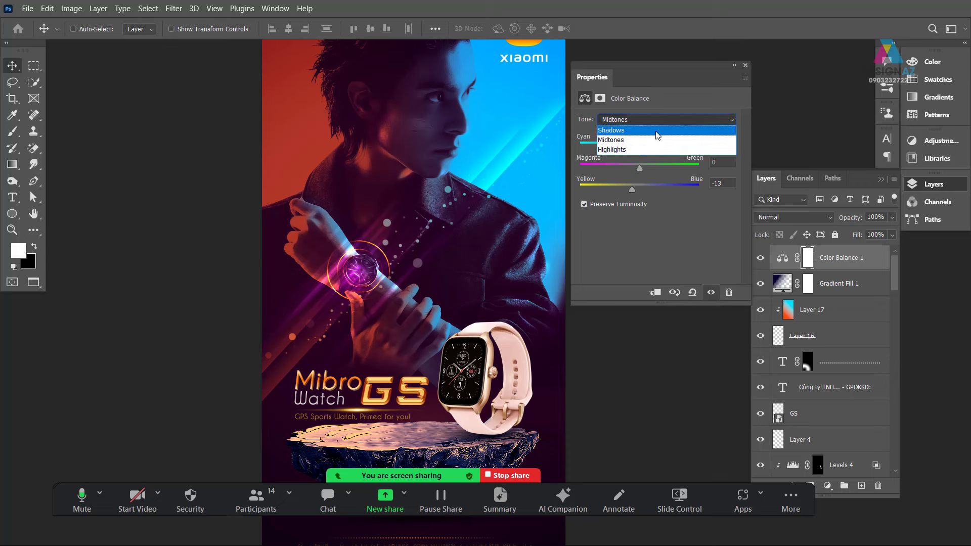
pyautogui.click(654, 131)
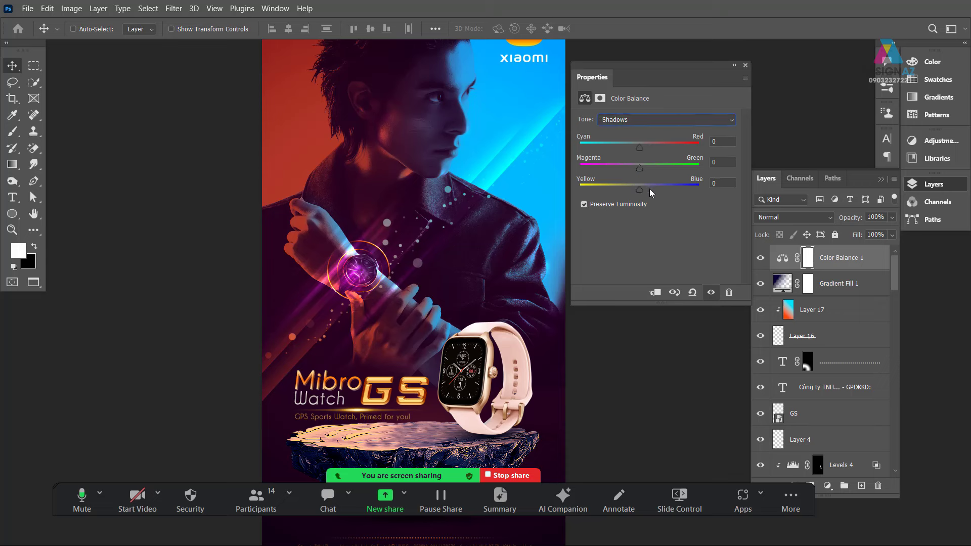
pyautogui.moveTo(641, 190); pyautogui.dragTo(647, 189)
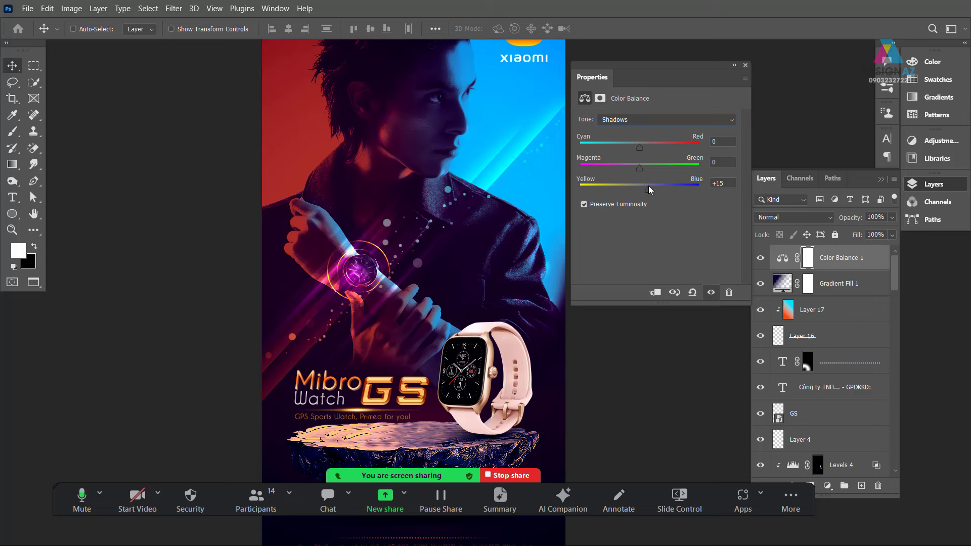
pyautogui.moveTo(638, 147); pyautogui.dragTo(629, 147)
# Set the Color Balance highlights to +12 on Cyan-Red and -13 on Yellow-Blue, and close the adjustment settings.
pyautogui.click(659, 121)
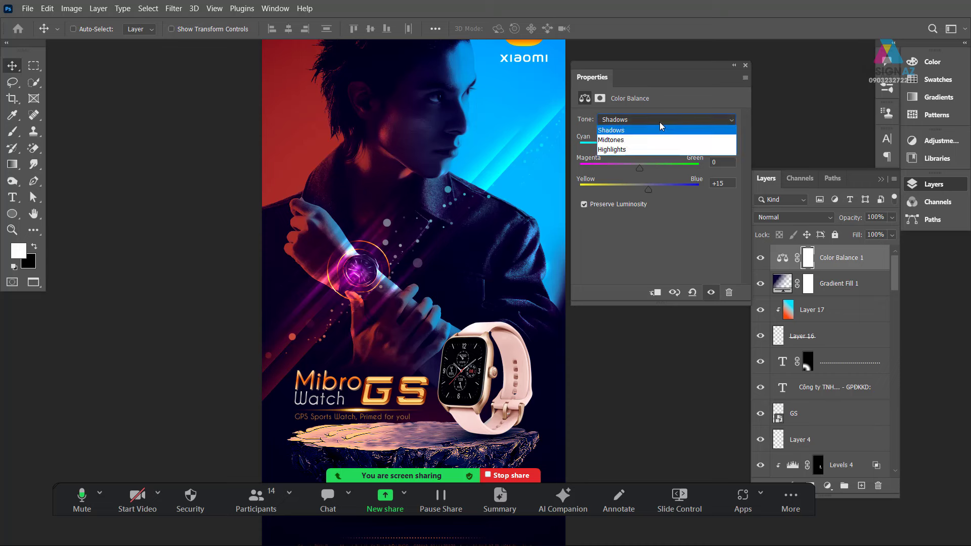
pyautogui.click(640, 149)
pyautogui.moveTo(641, 147); pyautogui.dragTo(647, 147)
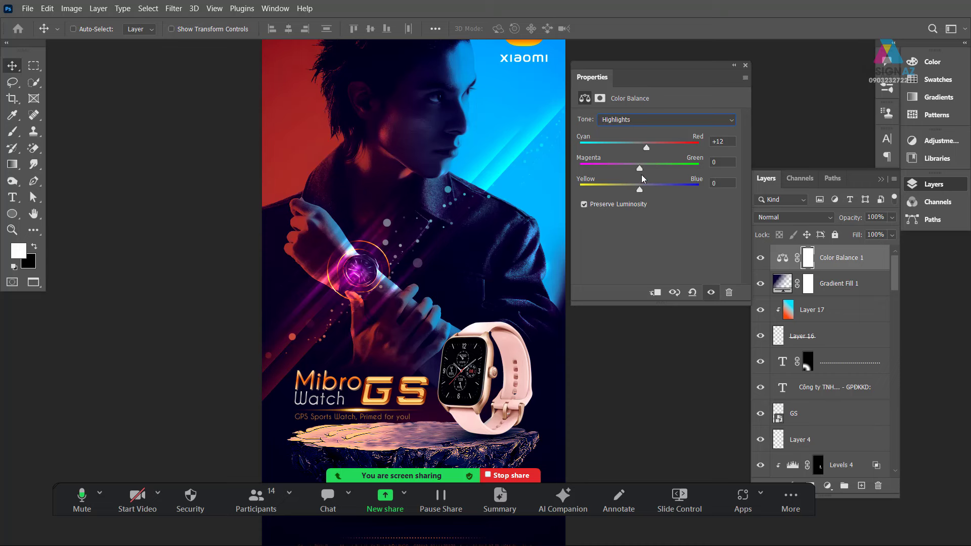
pyautogui.moveTo(640, 189); pyautogui.dragTo(632, 188)
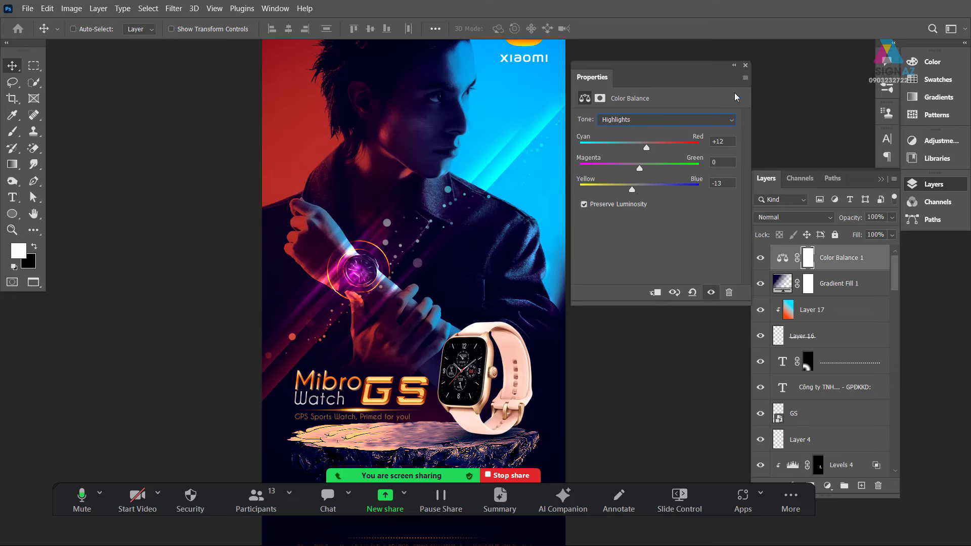
pyautogui.click(745, 66)
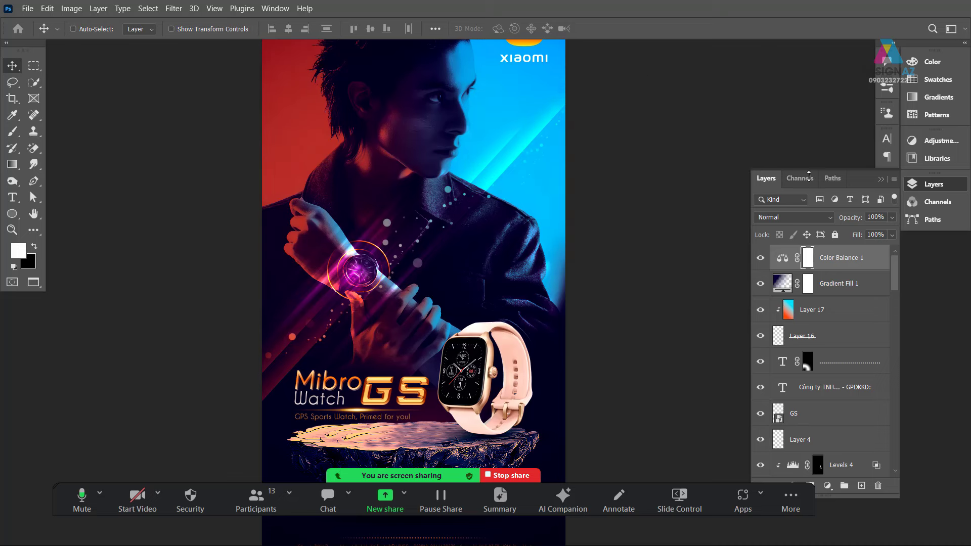
# Compare the poster's colours with and without the Color Balance adjustment.
pyautogui.click(760, 258)
pyautogui.click(760, 258)
pyautogui.click(760, 259)
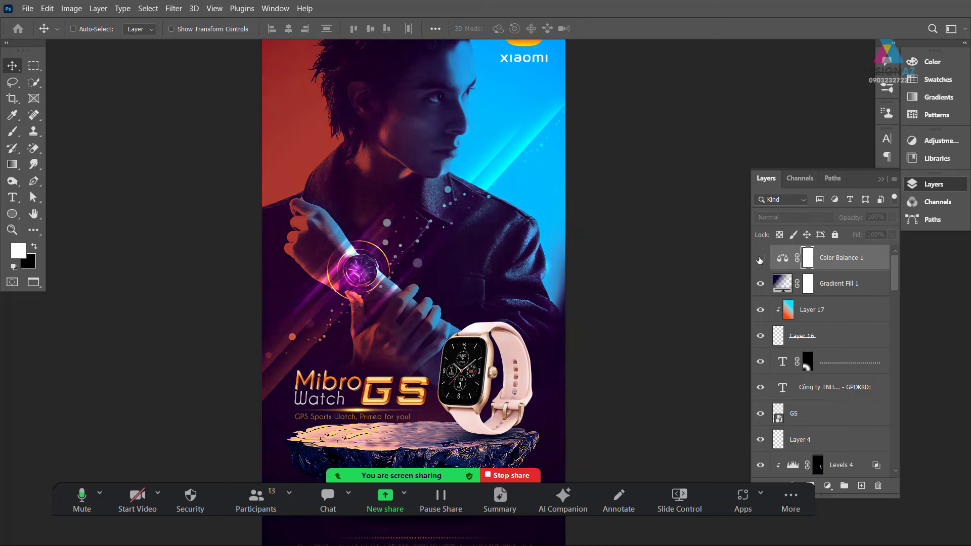
pyautogui.click(759, 259)
pyautogui.click(759, 259)
pyautogui.click(759, 258)
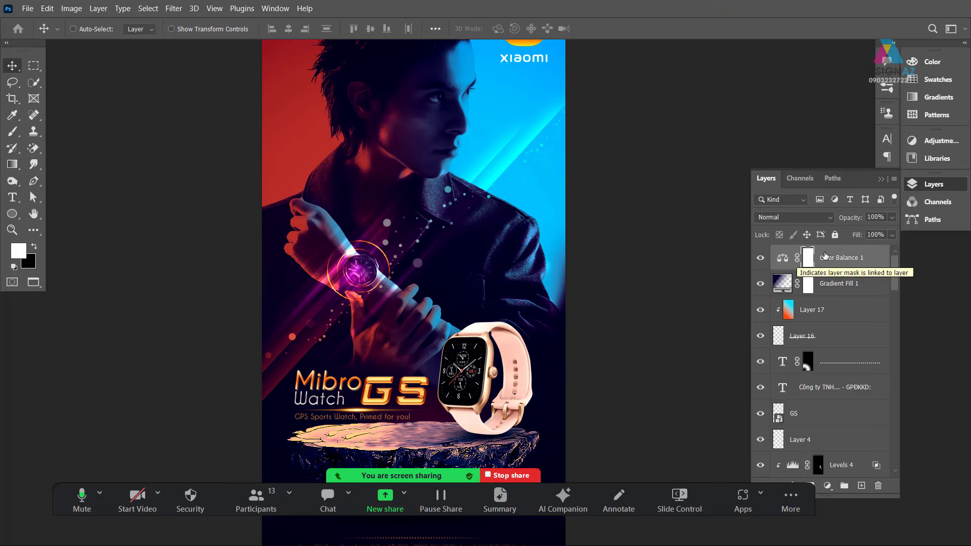
# Reduce the Color Balance layer's fill to 51% and compare the poster with and without it.
pyautogui.click(892, 236)
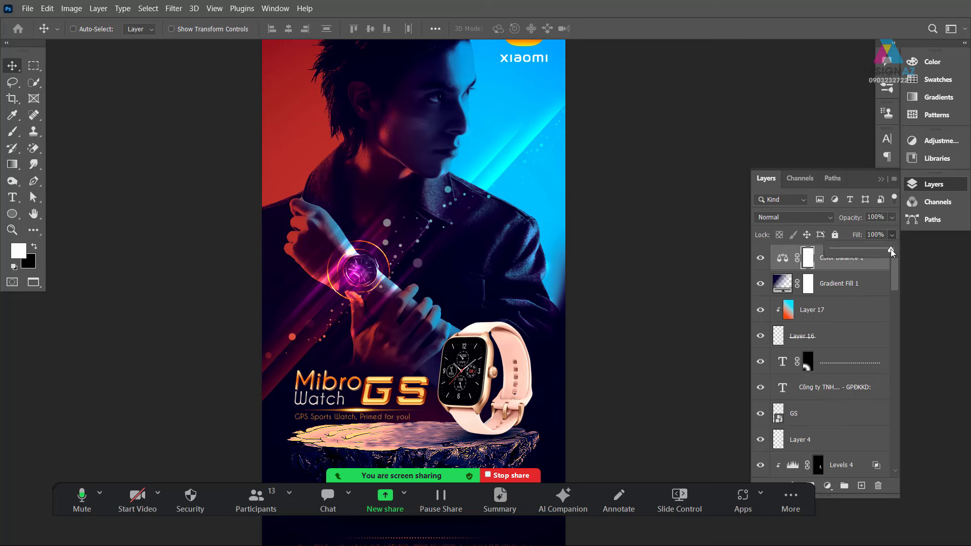
pyautogui.moveTo(863, 251); pyautogui.dragTo(862, 251)
pyautogui.click(760, 258)
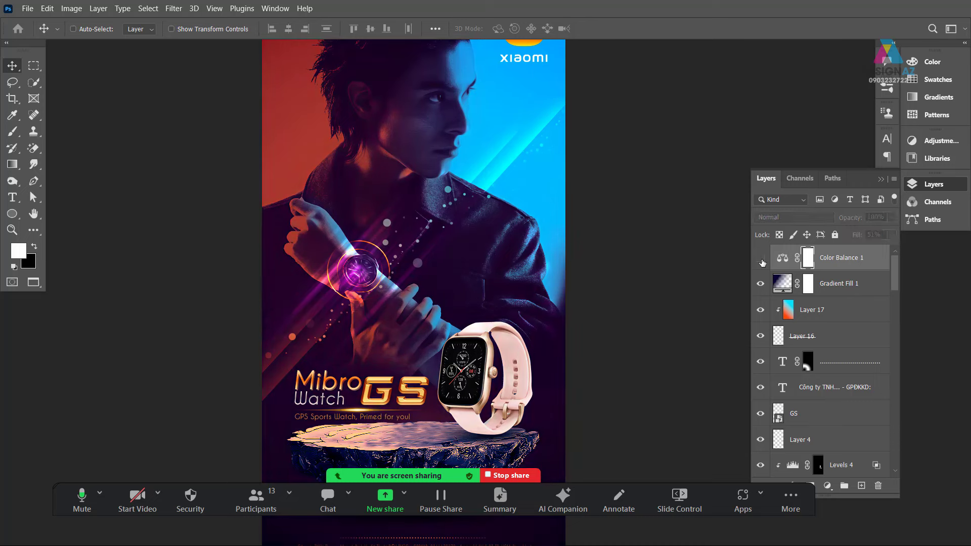
pyautogui.click(761, 260)
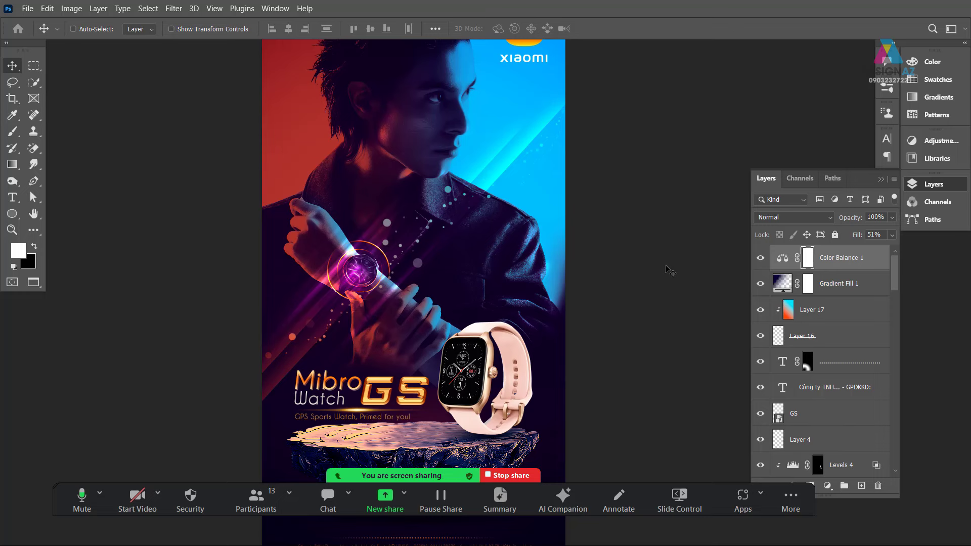
# Hide the Color Balance layer to examine the whole poster without the colour correction.
pyautogui.hotkey('ctrl', '-')
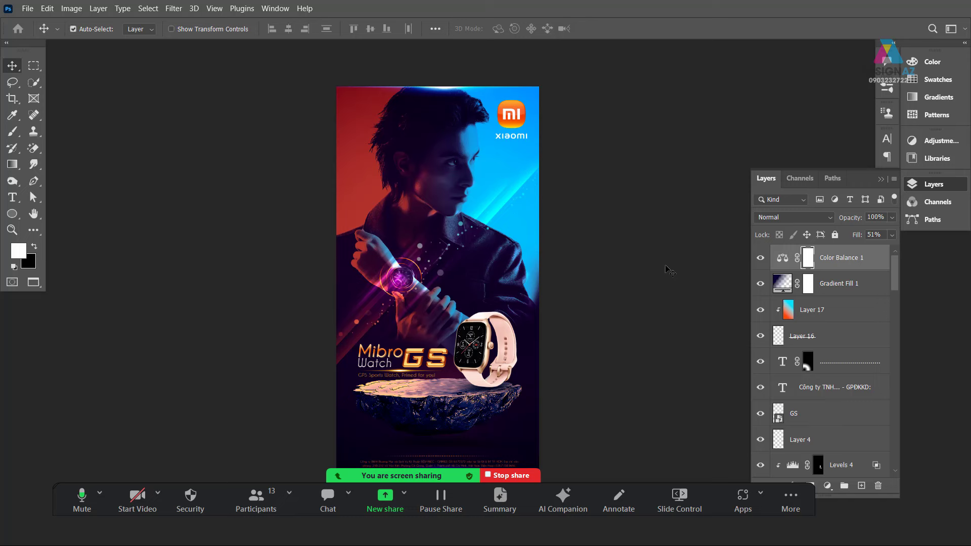
pyautogui.hotkey('ctrl', ',')
pyautogui.moveTo(558, 289); pyautogui.dragTo(530, 282)
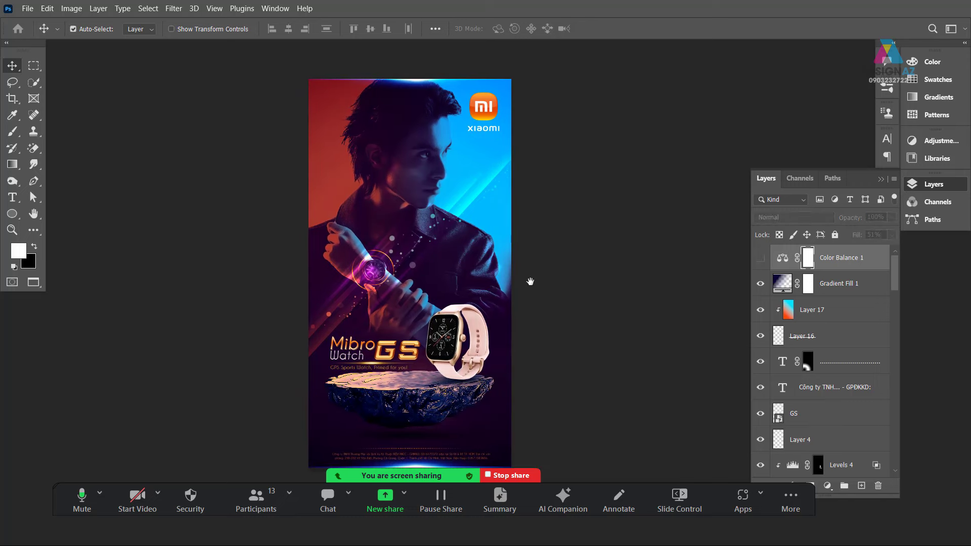